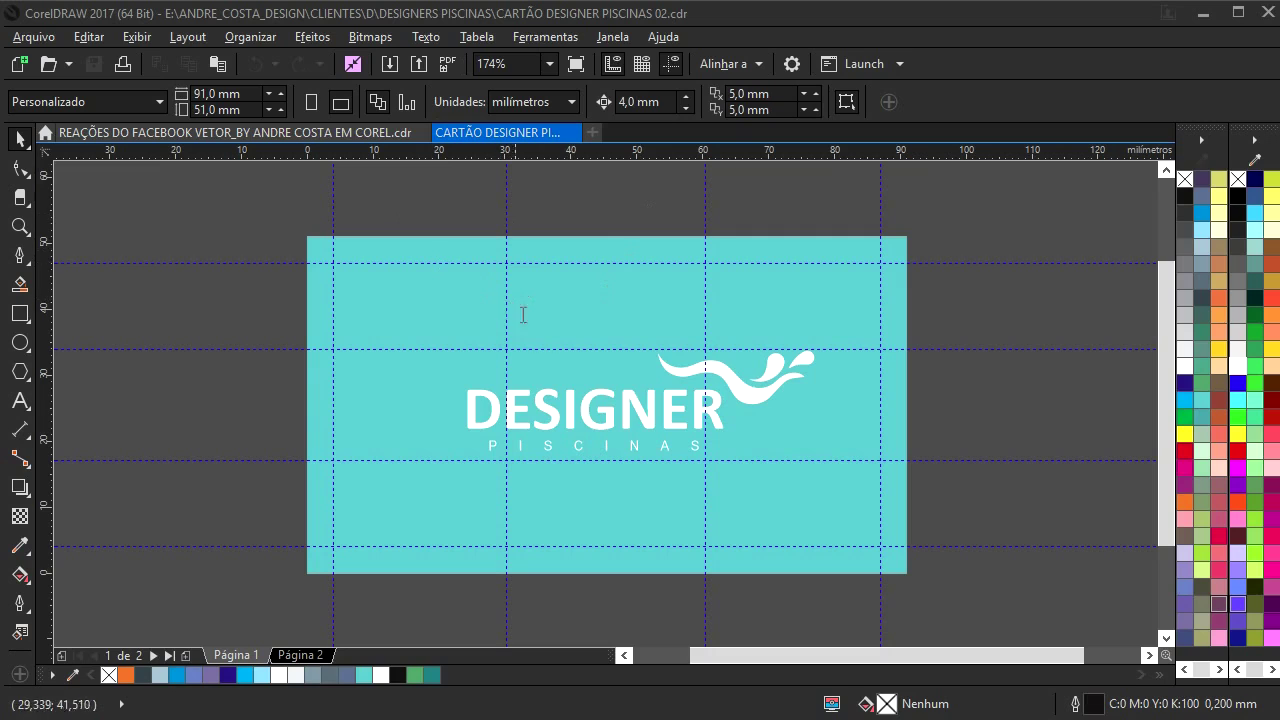
- Examine both pages of the business card file, and the six emoji icons in the Facebook reactions file
middle_click(555, 362)
left_click(305, 655)
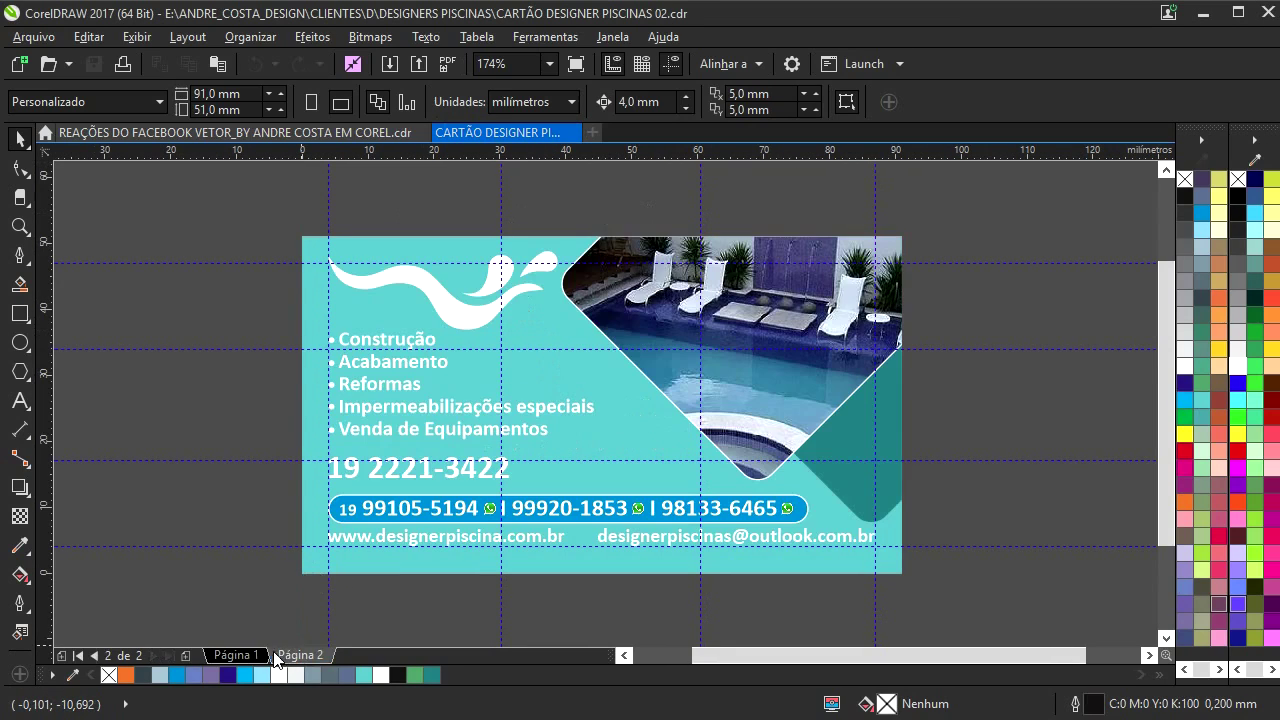
left_click(236, 655)
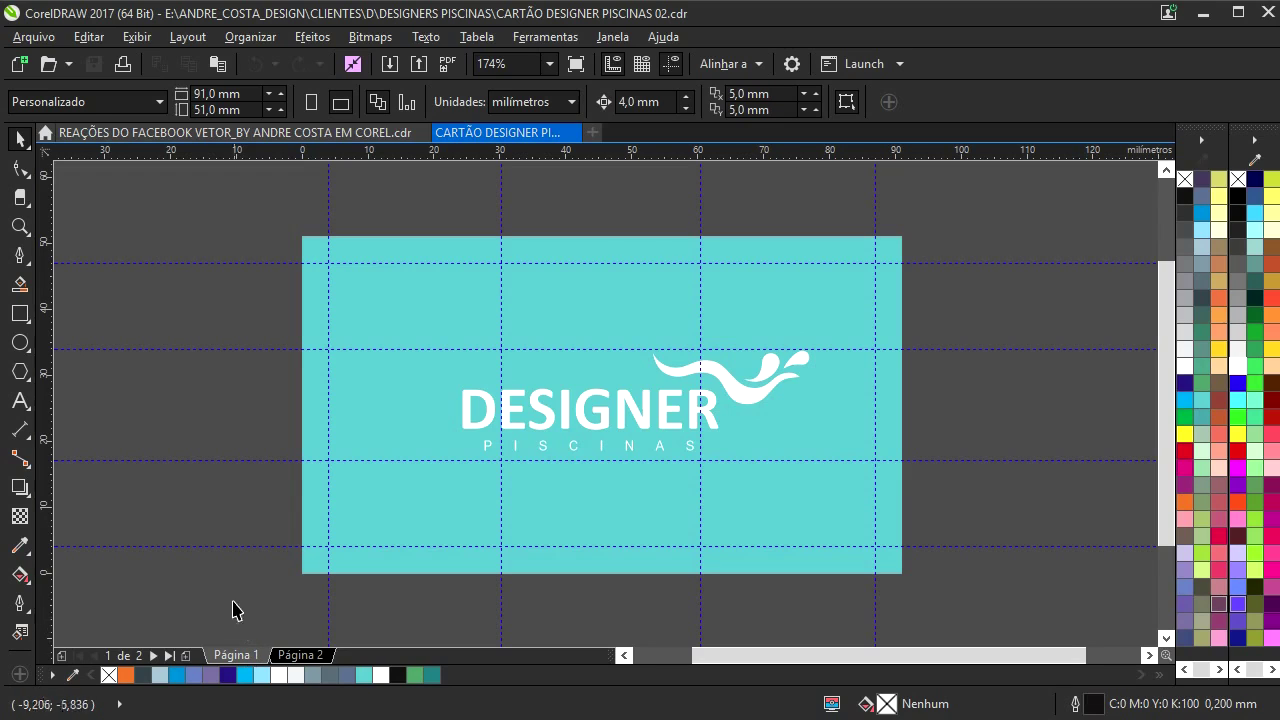
left_click(174, 132)
left_click_drag(343, 270, 886, 536)
left_click_drag(349, 270, 882, 540)
left_click(896, 452)
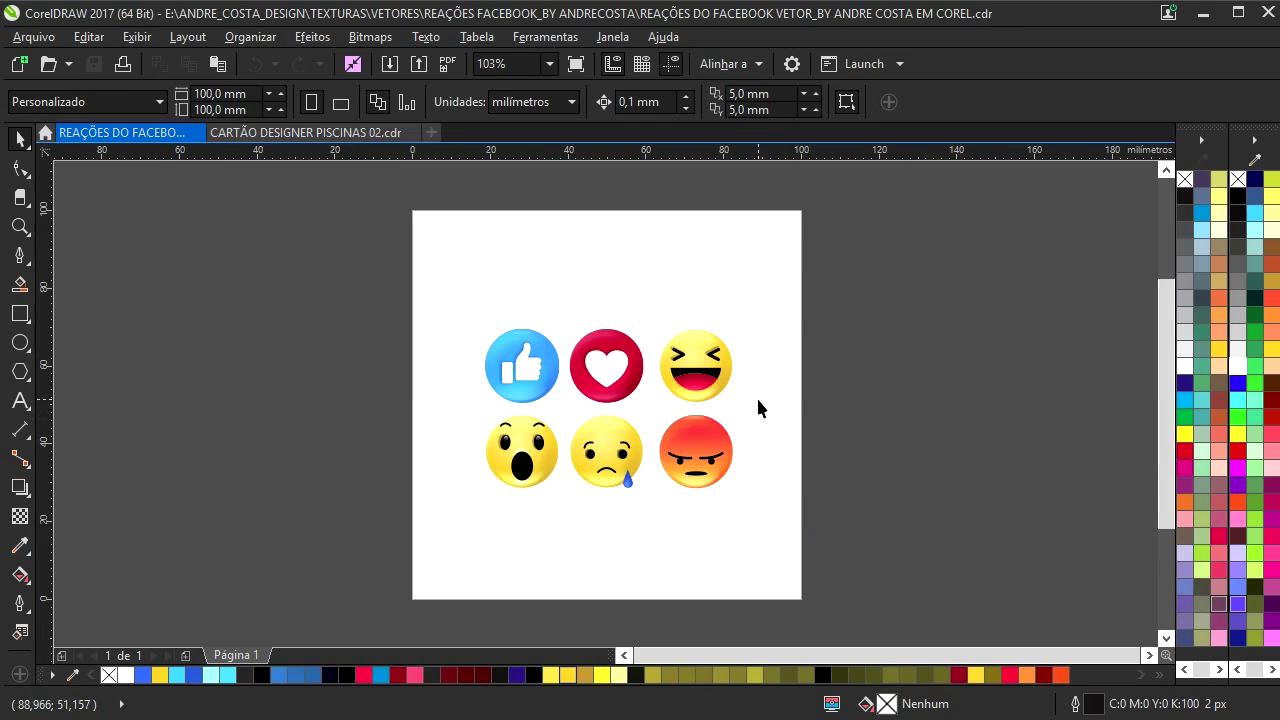
key("F4")
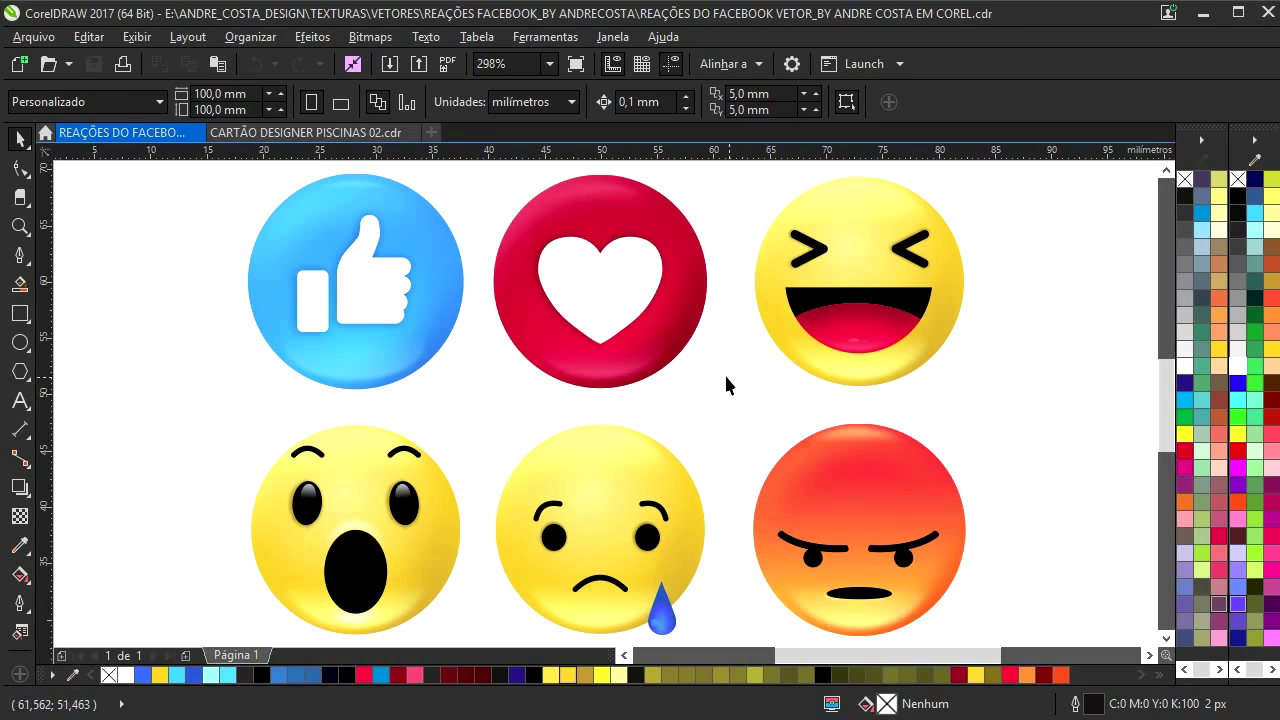
scroll(522, 387, "down", 1)
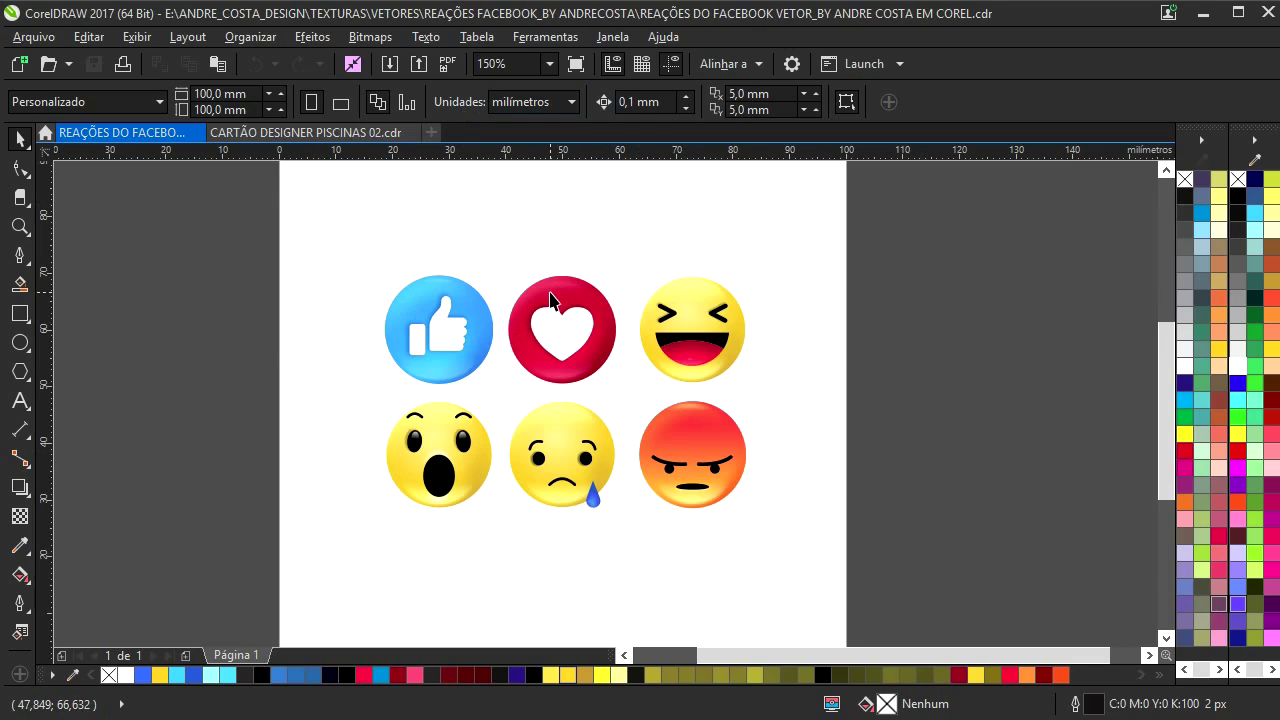
key("z")
left_click_drag(340, 260, 757, 546)
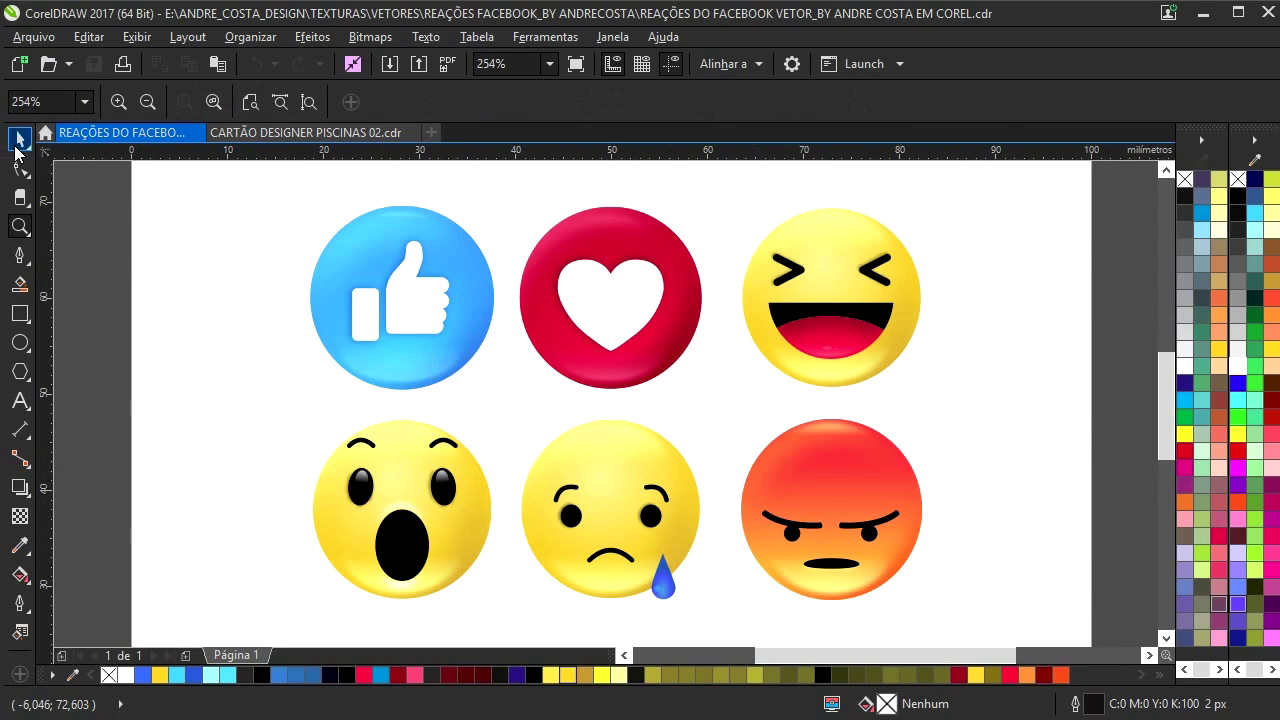
left_click(20, 139)
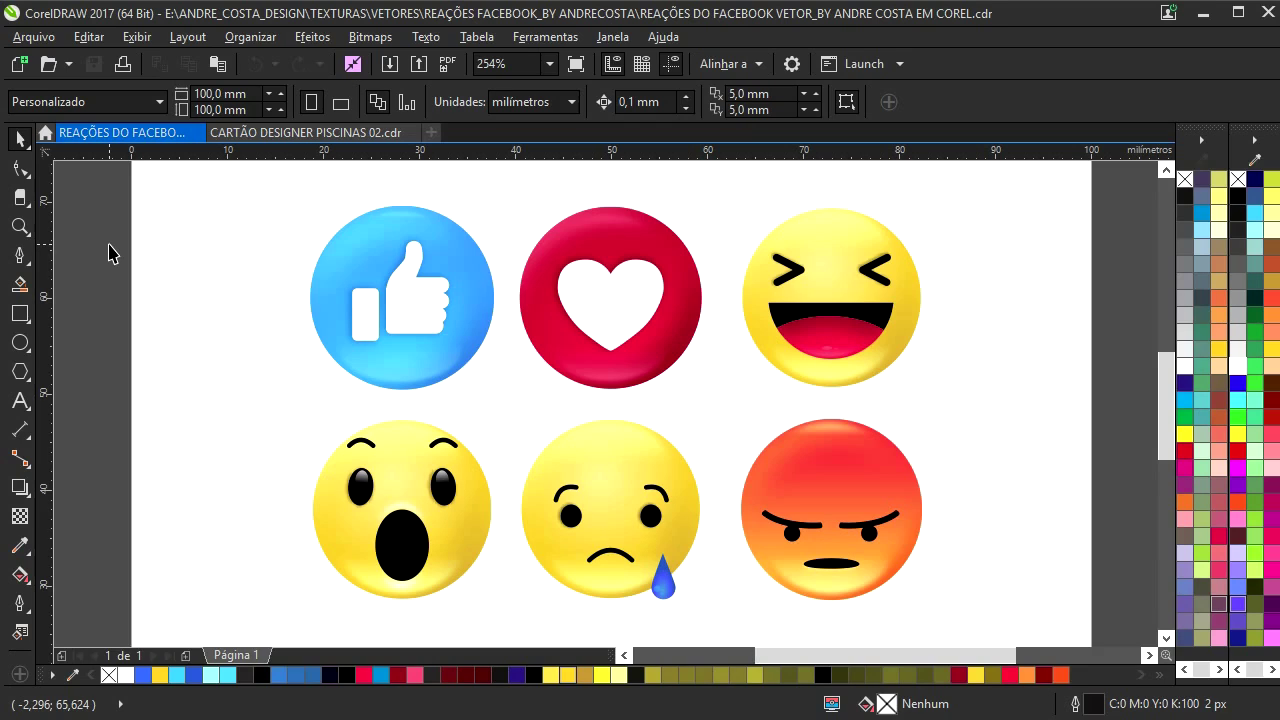
- Create a new document from the Web preset, with a page size of 1000 × 1000 px
key("ctrl+n")
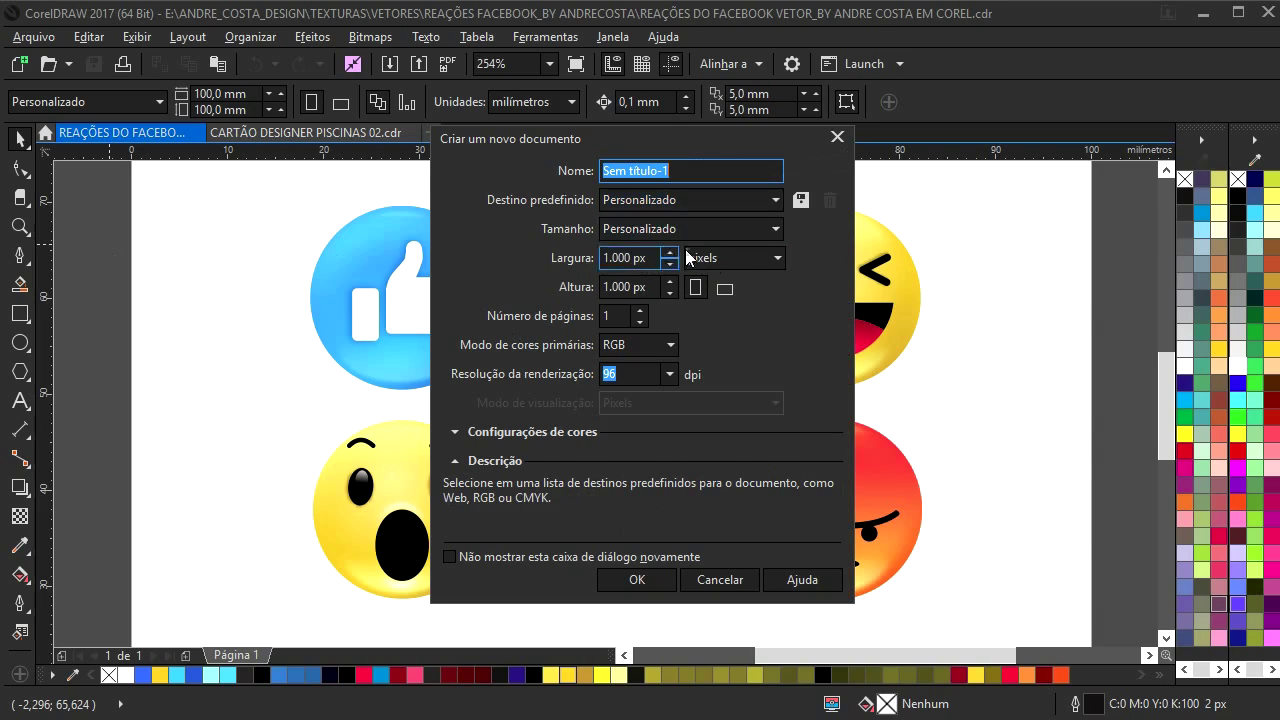
left_click(686, 202)
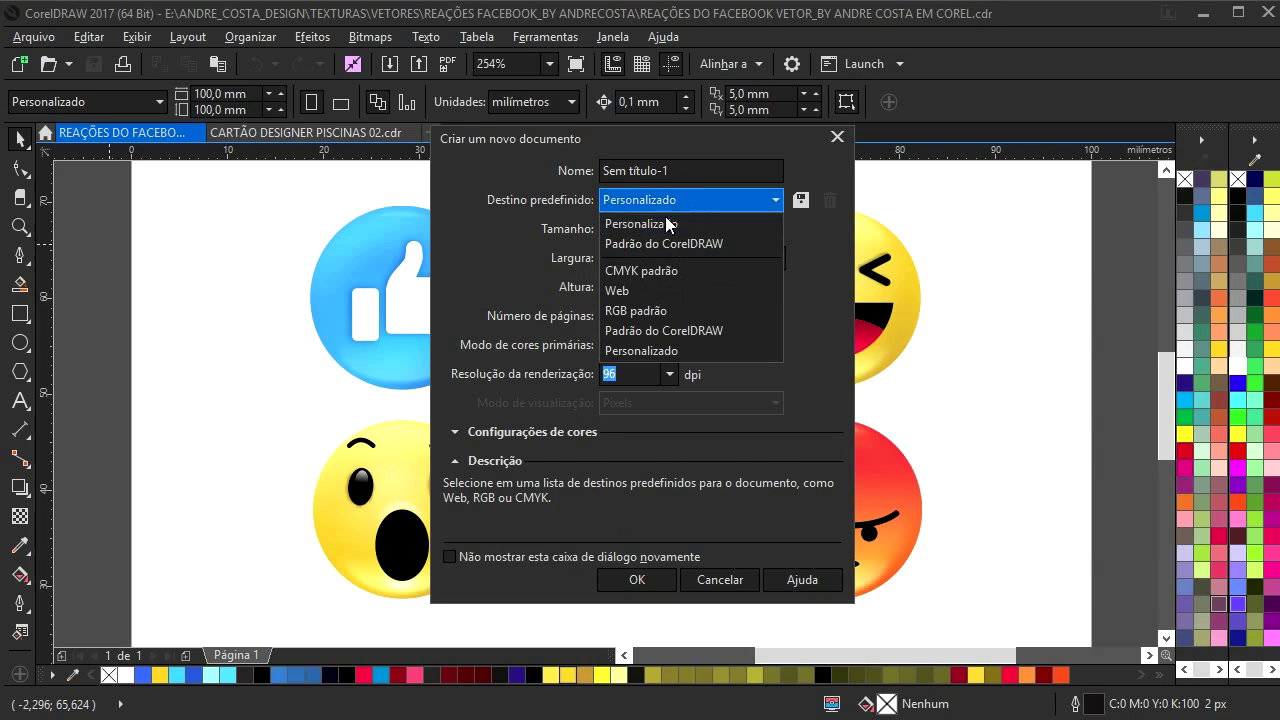
left_click(645, 290)
left_click(630, 257)
type("1.000")
key("Tab")
key("Tab")
type("1000")
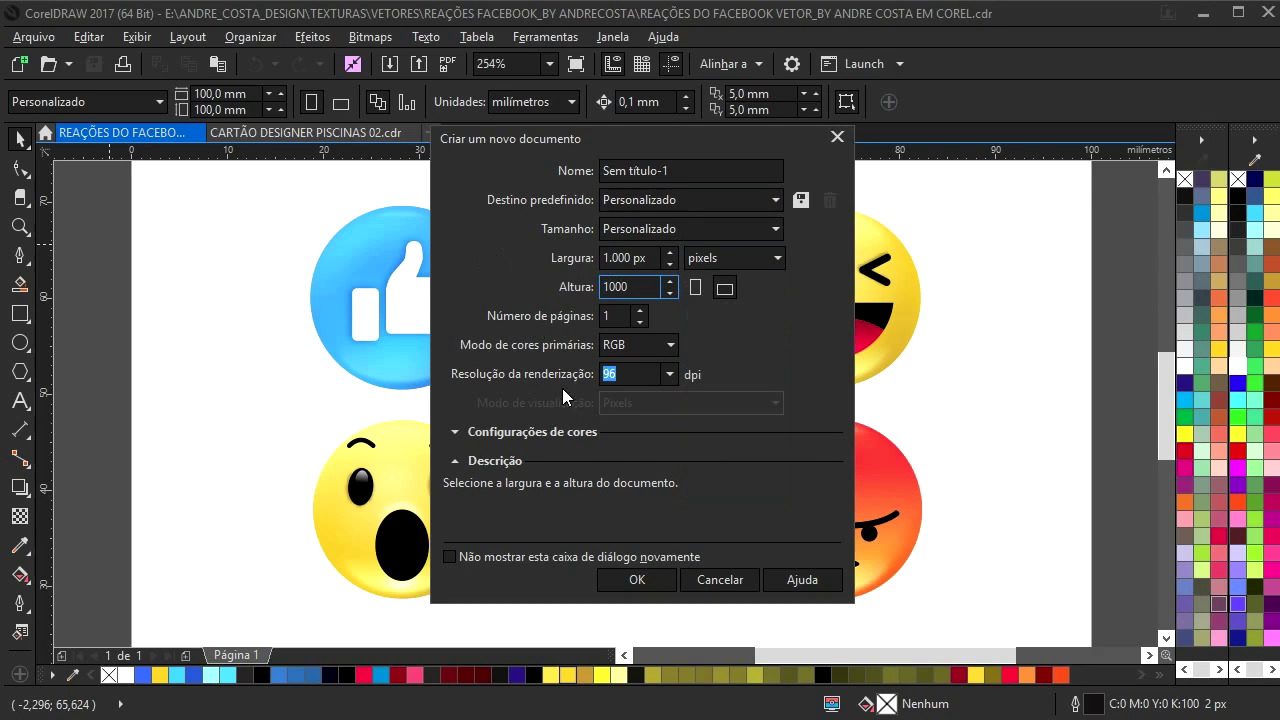
left_click(640, 579)
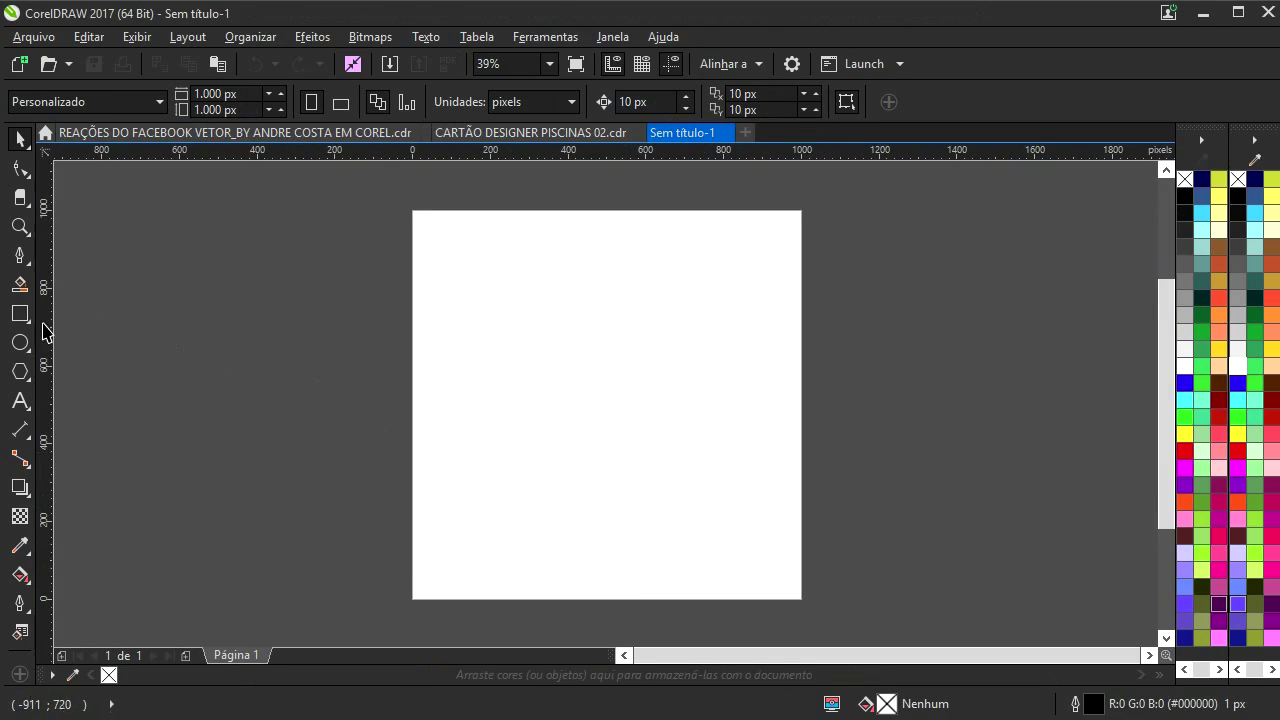
- Add a page-sized rectangle and place guidelines along all four page edges
double_click(20, 314)
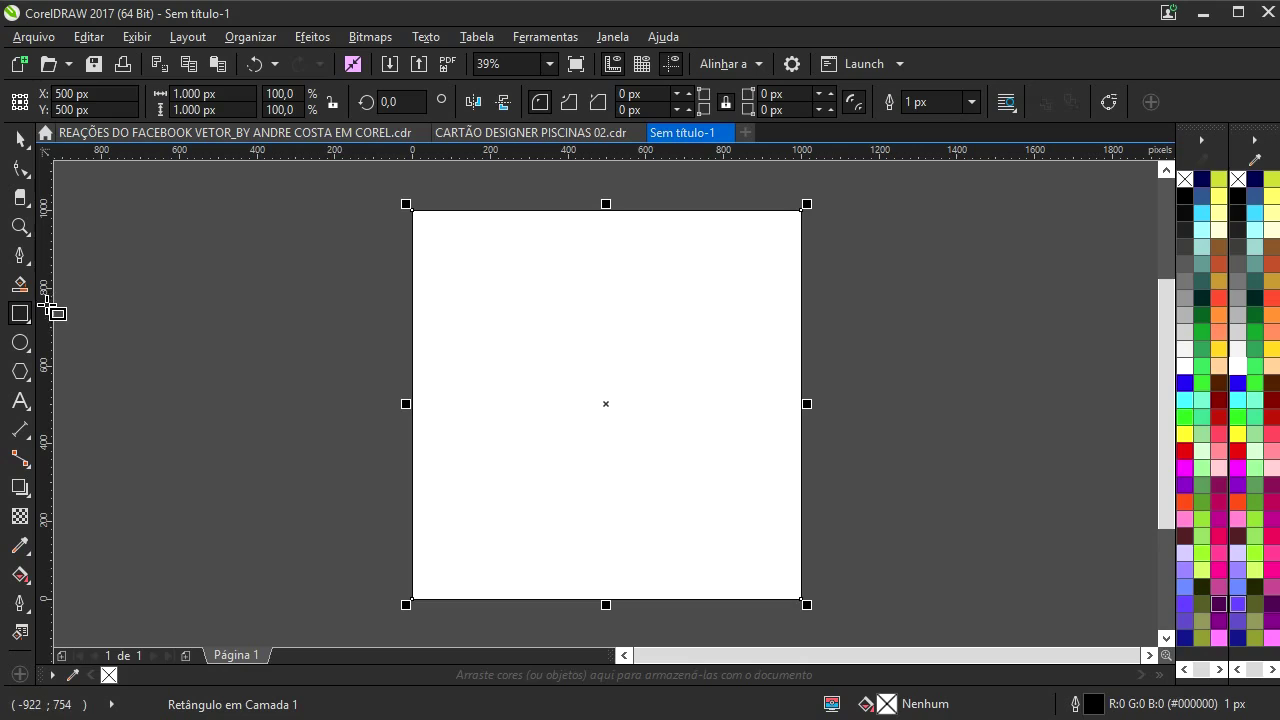
left_click_drag(411, 324, 412, 324)
left_click_drag(472, 150, 467, 210)
left_click_drag(46, 337, 802, 330)
left_click_drag(696, 151, 658, 599)
left_click(20, 137)
left_click(180, 317)
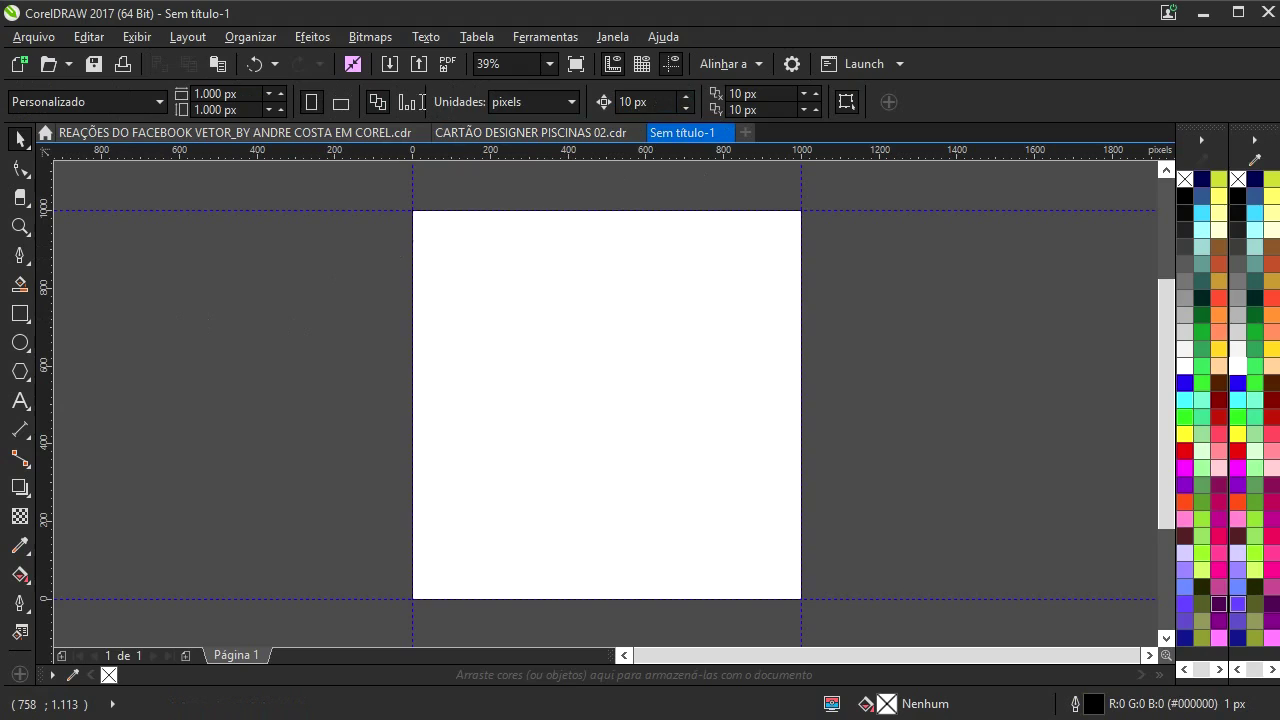
- Set the nudge distance to 40 px and shift each of the four guidelines 40 px inward as a margin
left_click(654, 100)
type("40")
key("Return")
left_click(371, 210)
key("Down")
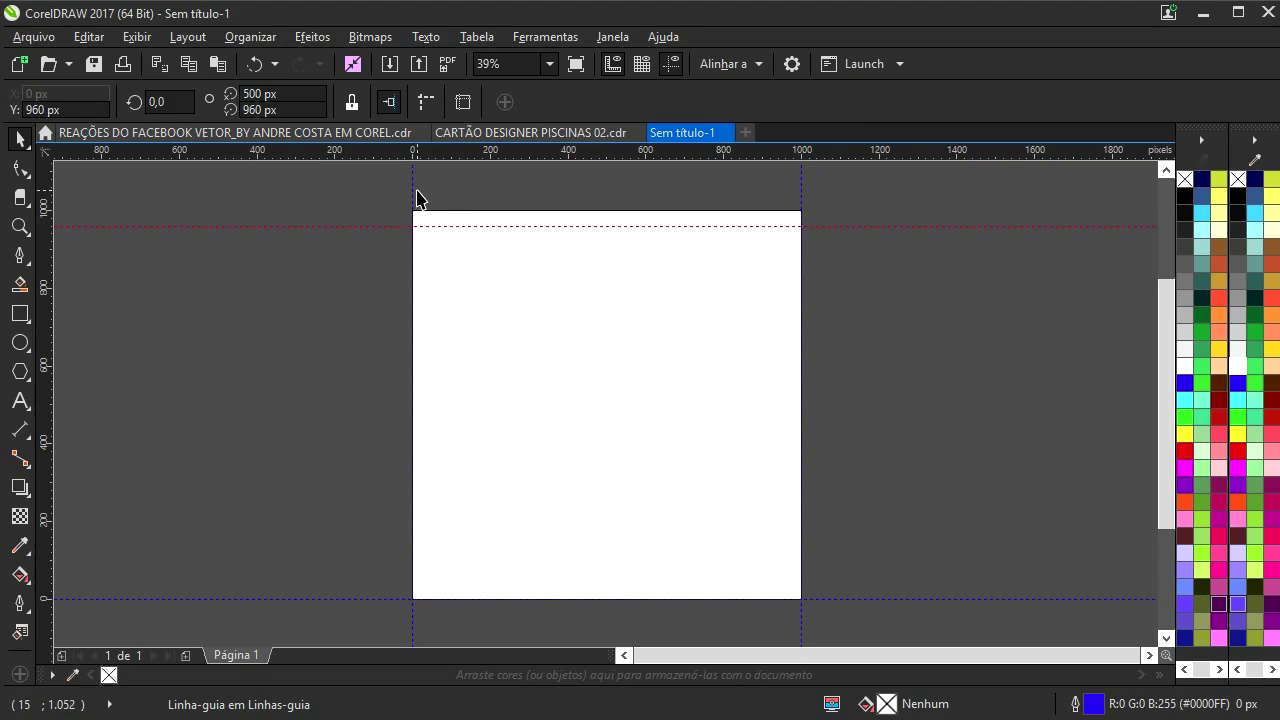
left_click(414, 194)
key("Right")
left_click(800, 197)
key("Left")
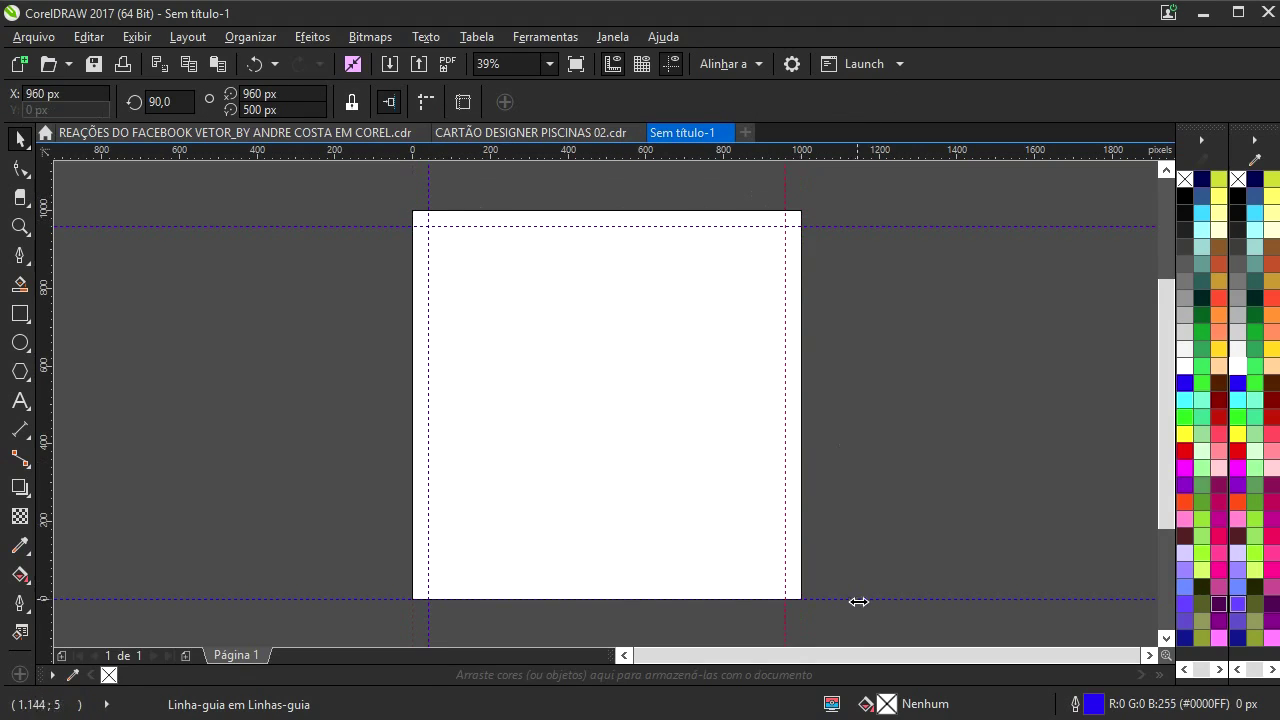
left_click(864, 599)
key("Up")
left_click(888, 472)
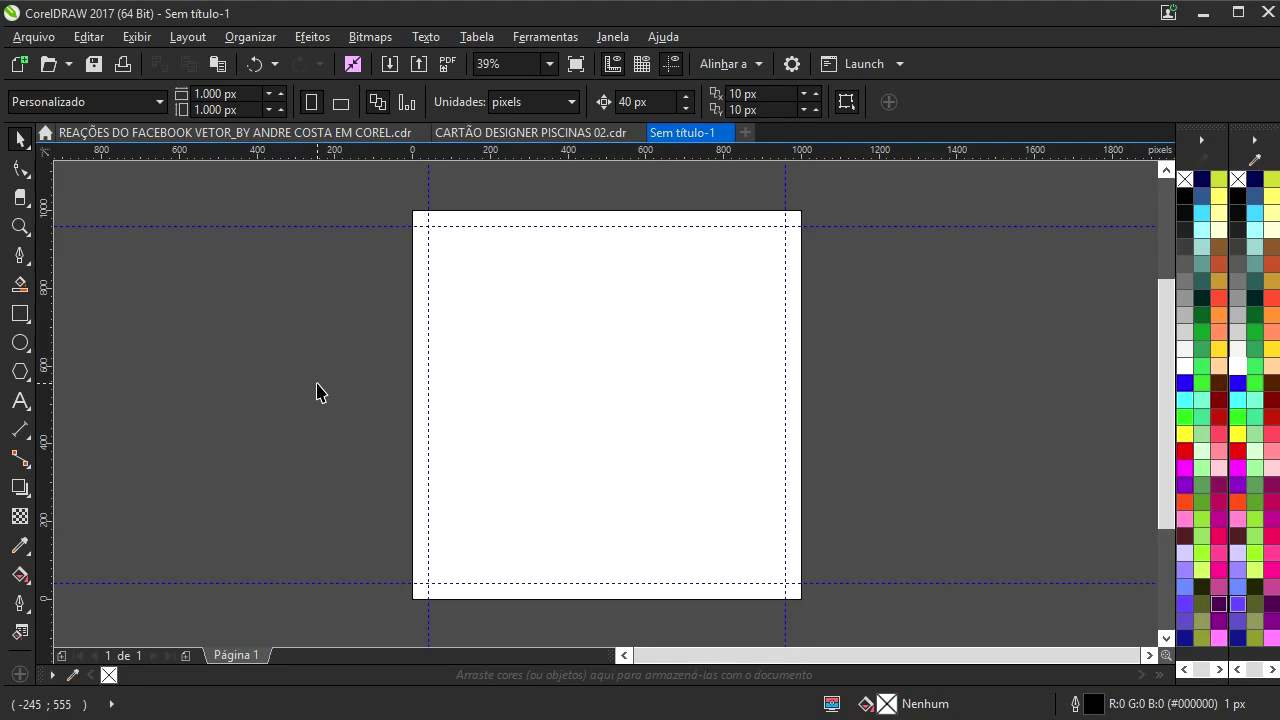
key("ctrl+i")
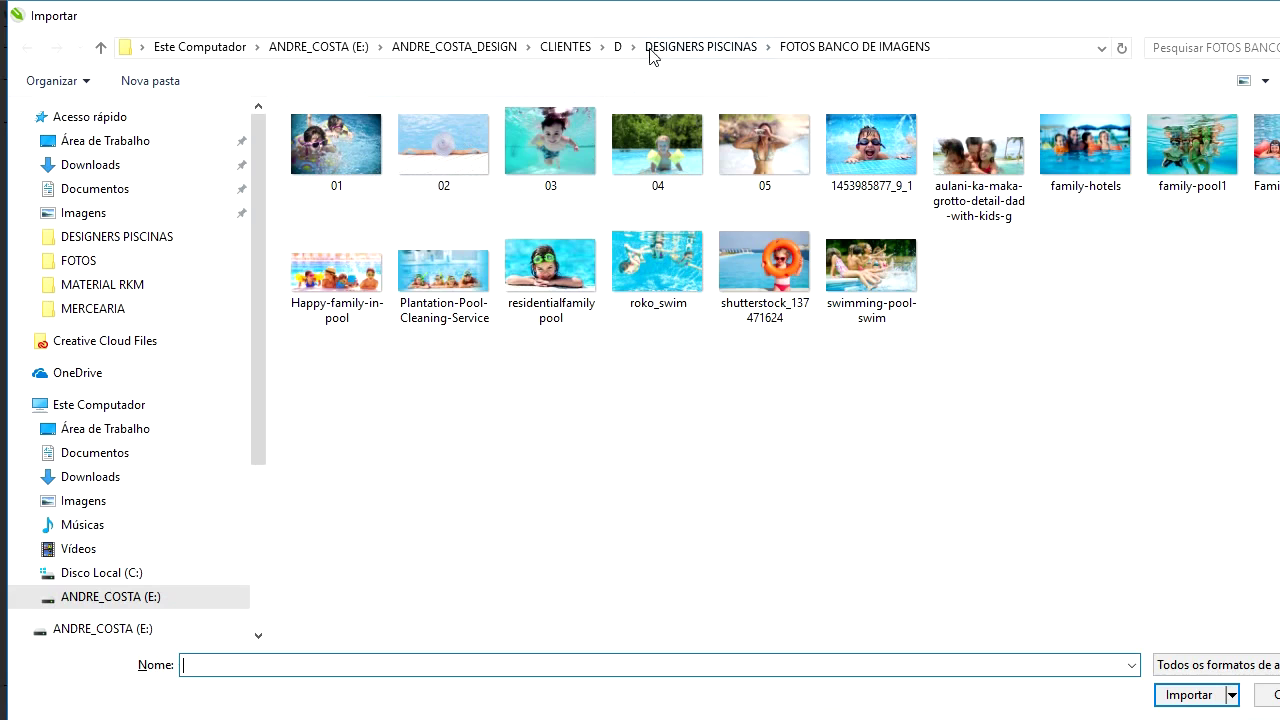
left_click(650, 50)
double_click(405, 345)
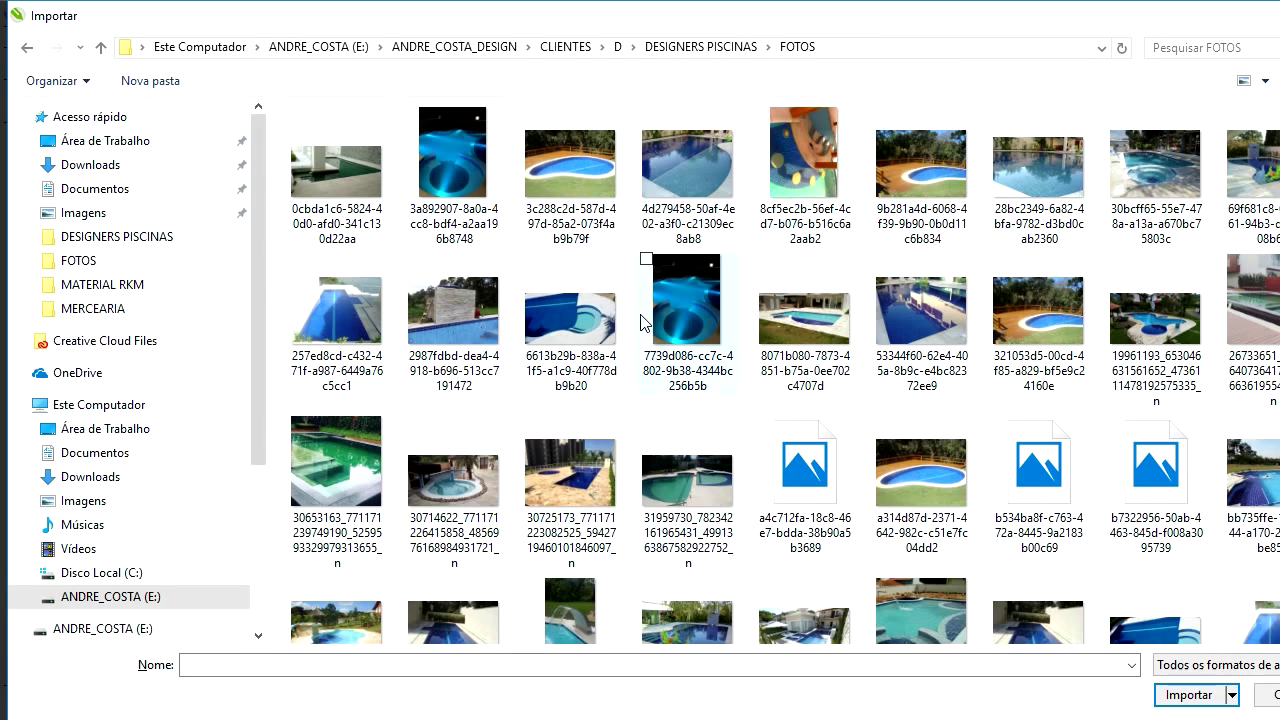
double_click(342, 479)
left_click_drag(412, 213, 800, 577)
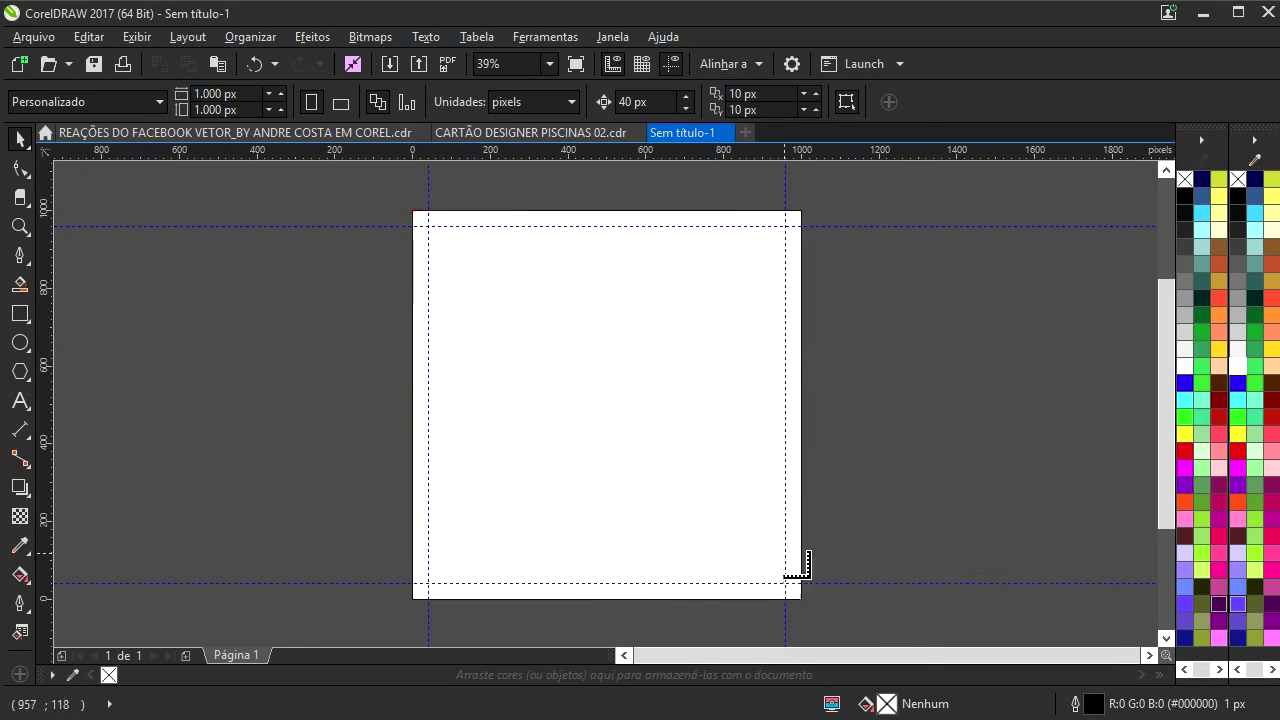
right_click(641, 441)
left_click(718, 144)
left_click(774, 310)
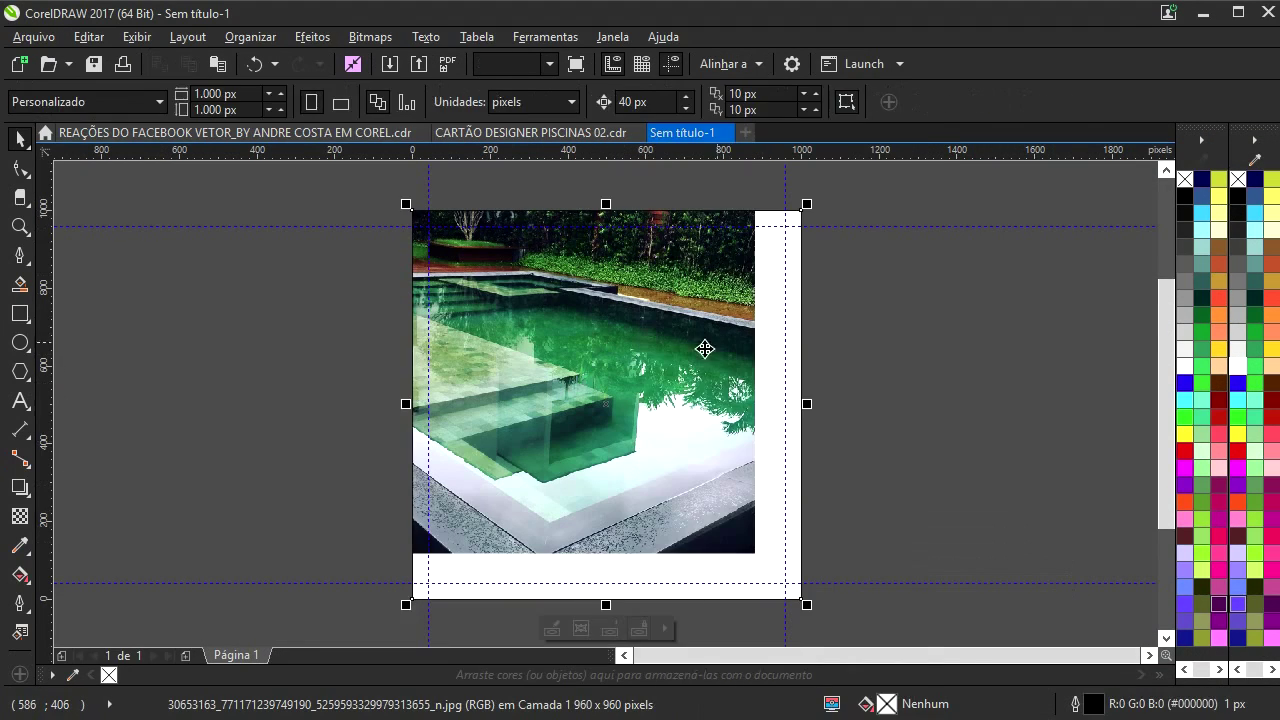
- Enlarge the clipped pool photo to 1000 × 1000 px so it fills the whole page frame
left_click_drag(623, 469, 580, 388)
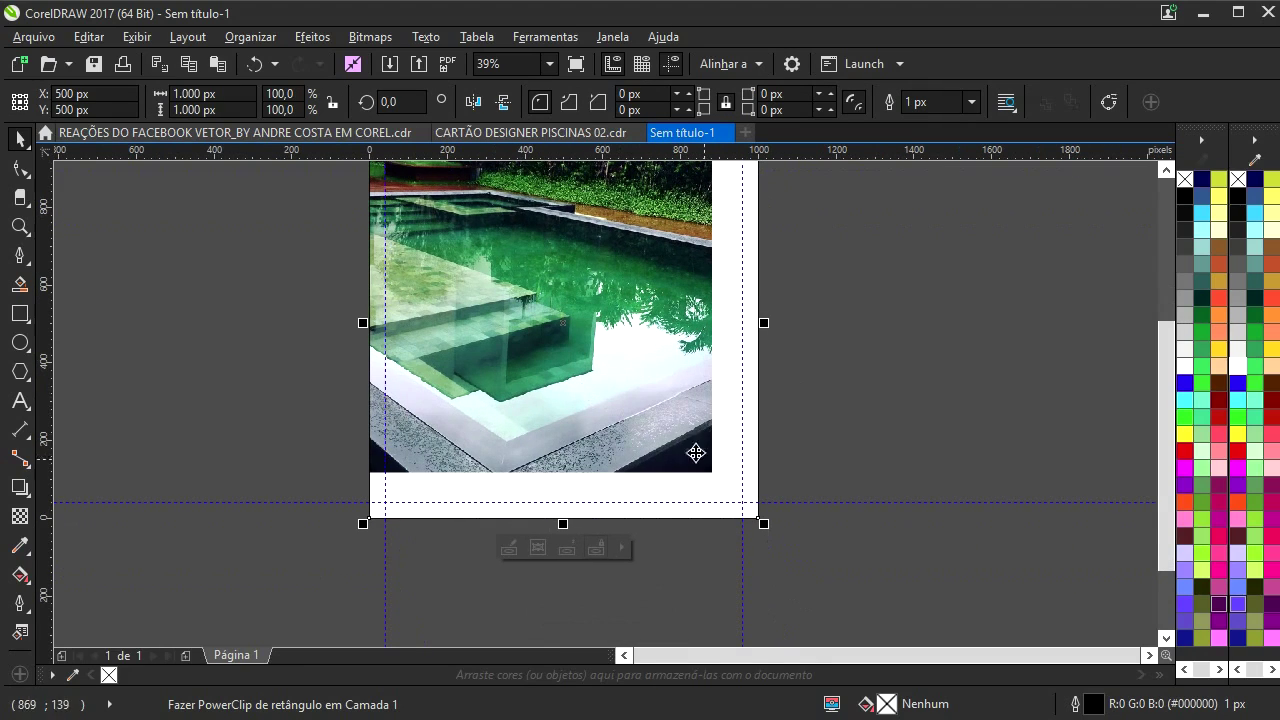
left_click(629, 397)
left_click_drag(714, 474, 767, 527)
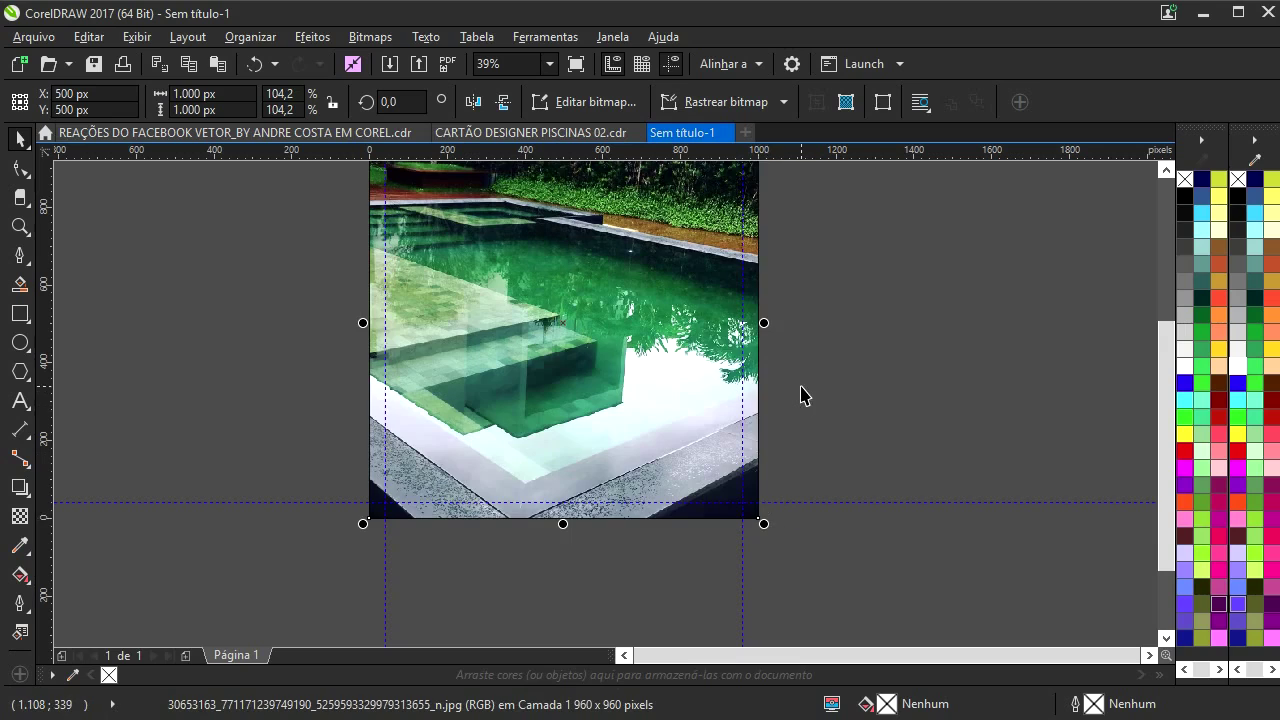
scroll(803, 392, "up", 2)
left_click(925, 318)
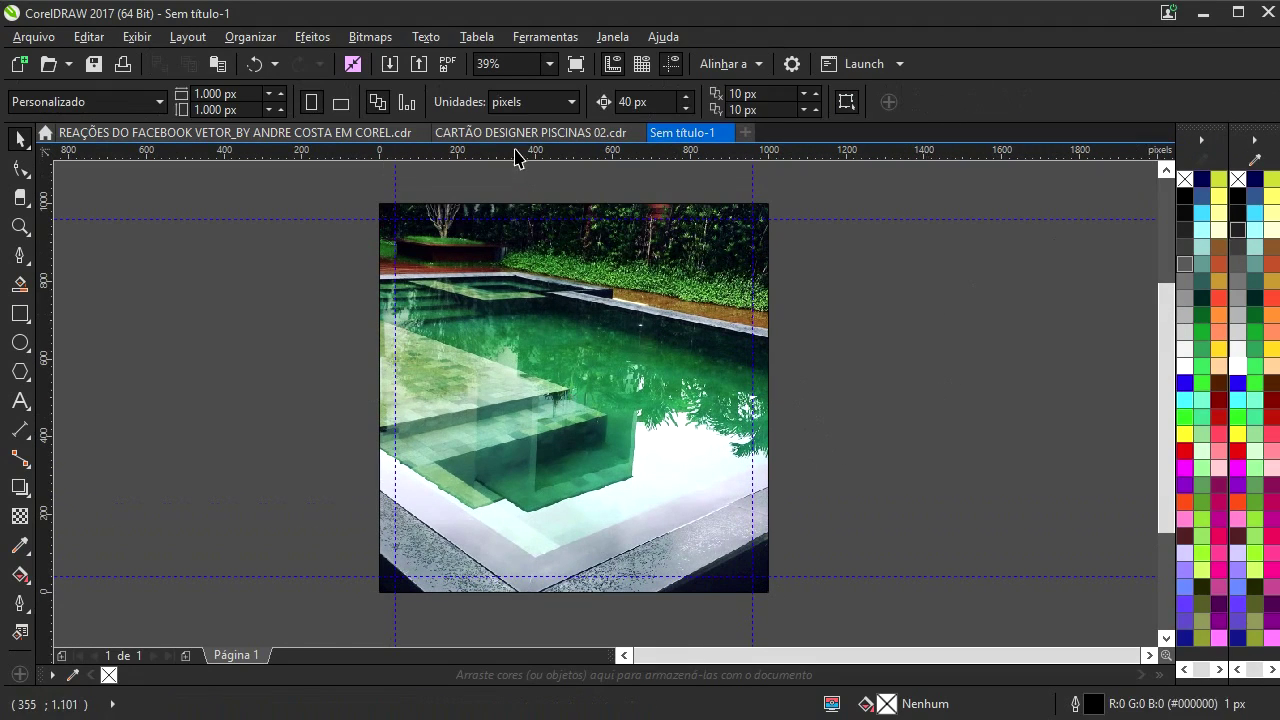
- Copy all the artwork on the business card's front page and paste it into the new document
left_click(517, 133)
left_click_drag(246, 311, 912, 538)
left_click_drag(277, 214, 1012, 620)
left_click_drag(793, 434, 788, 455)
key("ctrl+c")
key("ctrl+Tab")
key("ctrl+v")
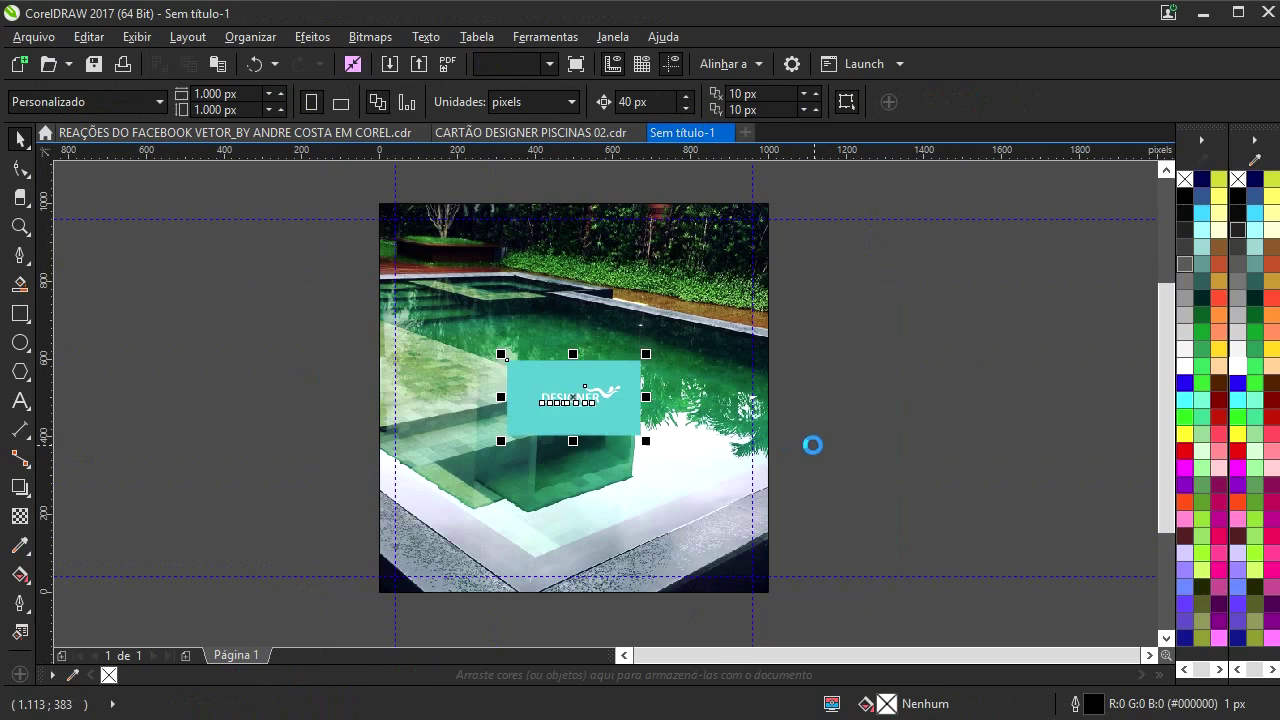
- Copy the business card's second-page artwork into the new document and place it beside the page, above the front artwork
key("ctrl+Tab")
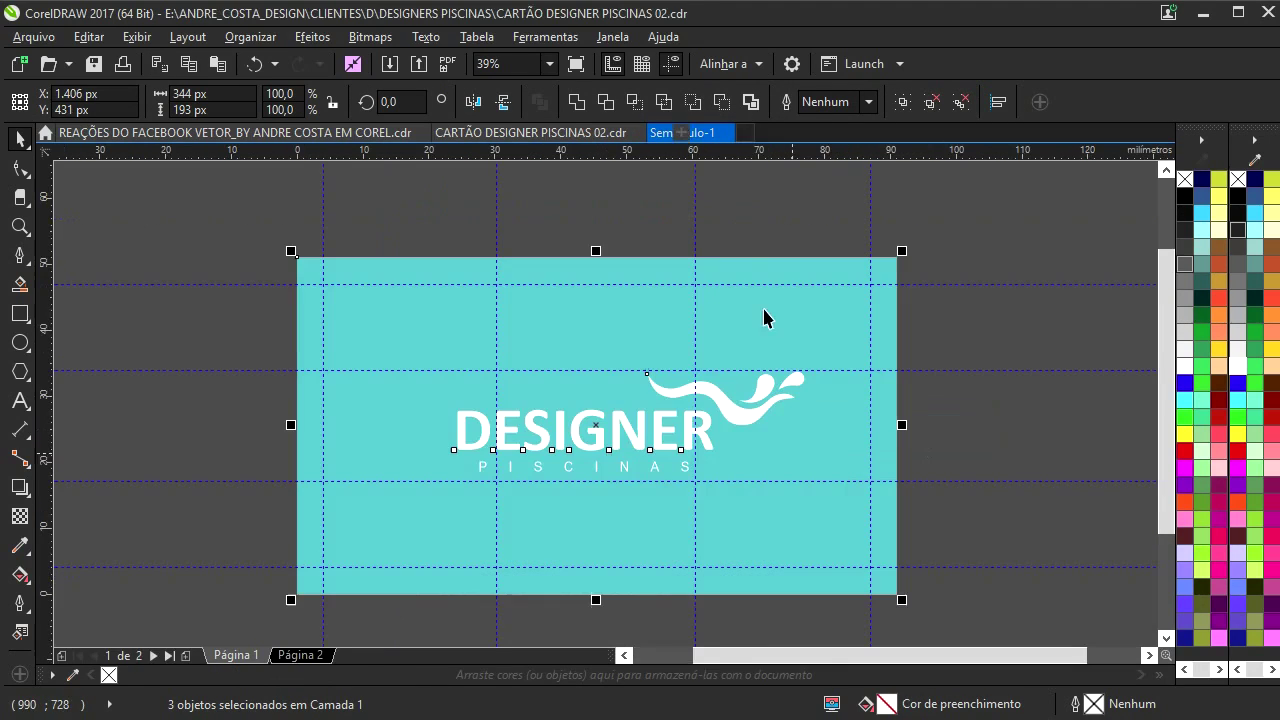
left_click(626, 135)
left_click(518, 133)
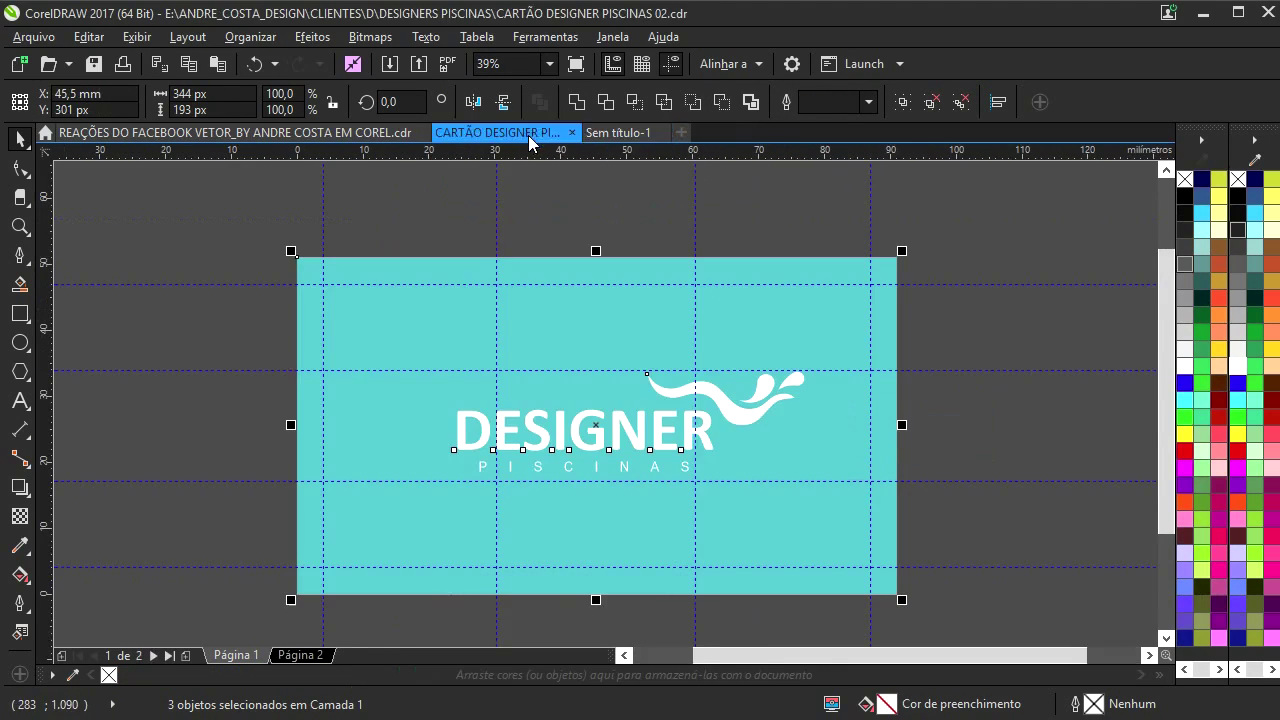
key("Delete")
left_click_drag(250, 221, 977, 634)
key("ctrl+c")
key("ctrl+Tab")
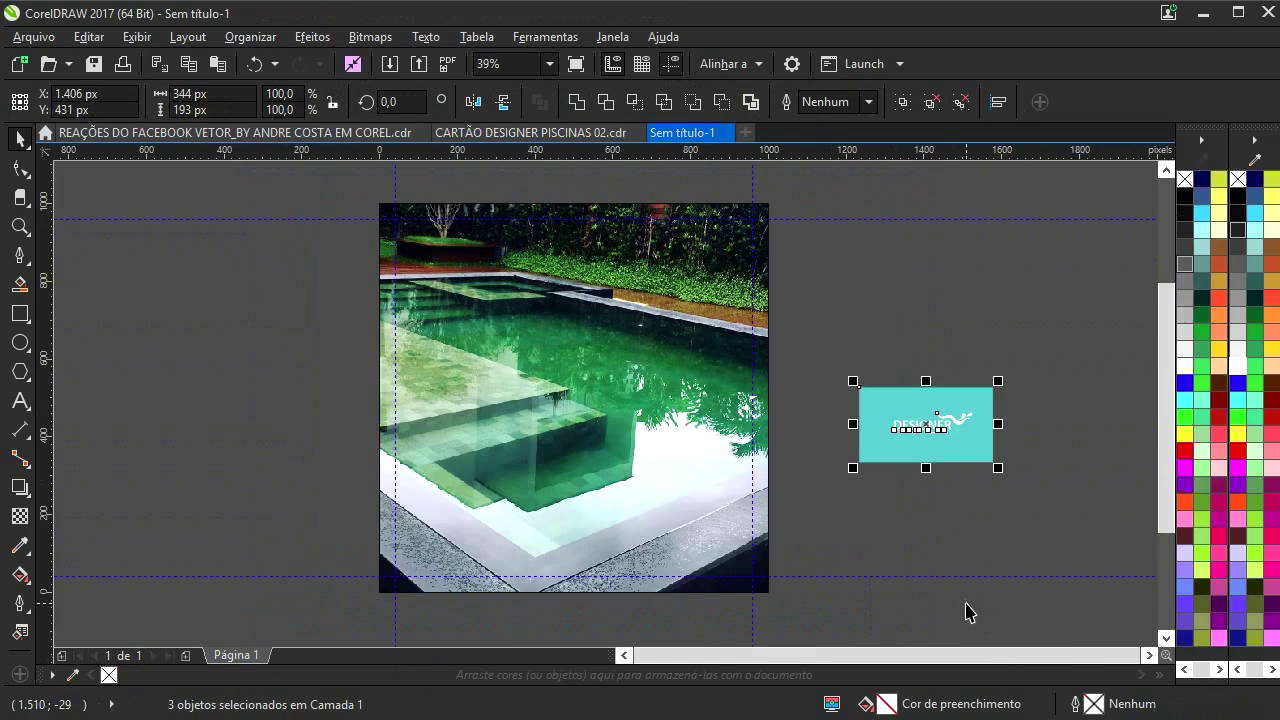
key("ctrl+v")
left_click_drag(601, 408, 933, 338)
- Move the DESIGNER PISCINAS logo off its turquoise rectangle and place a copy about 549 px wide on the other side of the page
left_click_drag(1023, 397, 894, 539)
left_click_drag(950, 497, 366, 423)
key("Escape")
left_click_drag(301, 487, 438, 445)
left_click_drag(238, 428, 237, 431)
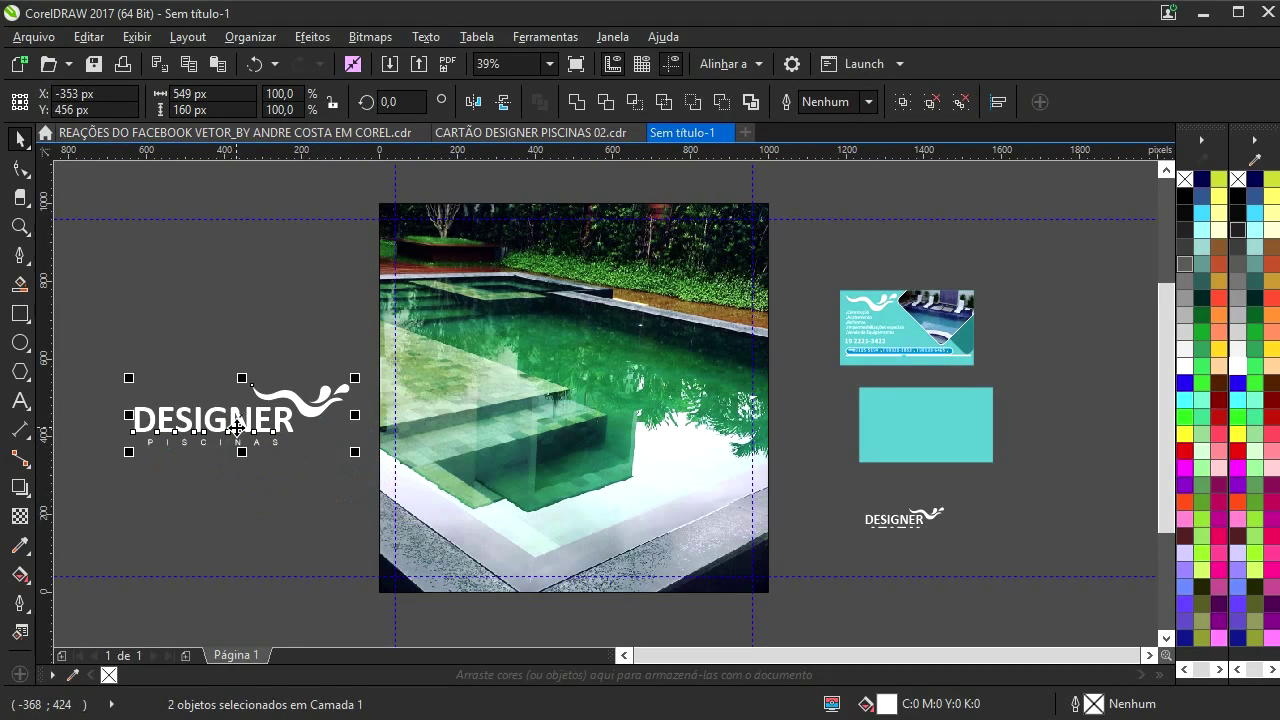
- Remove the lettering from the large logo copy and enlarge the remaining wave to about 516 px wide
left_click_drag(114, 474, 305, 400)
key("Escape")
left_click_drag(208, 344, 418, 460)
left_click_drag(228, 358, 114, 310)
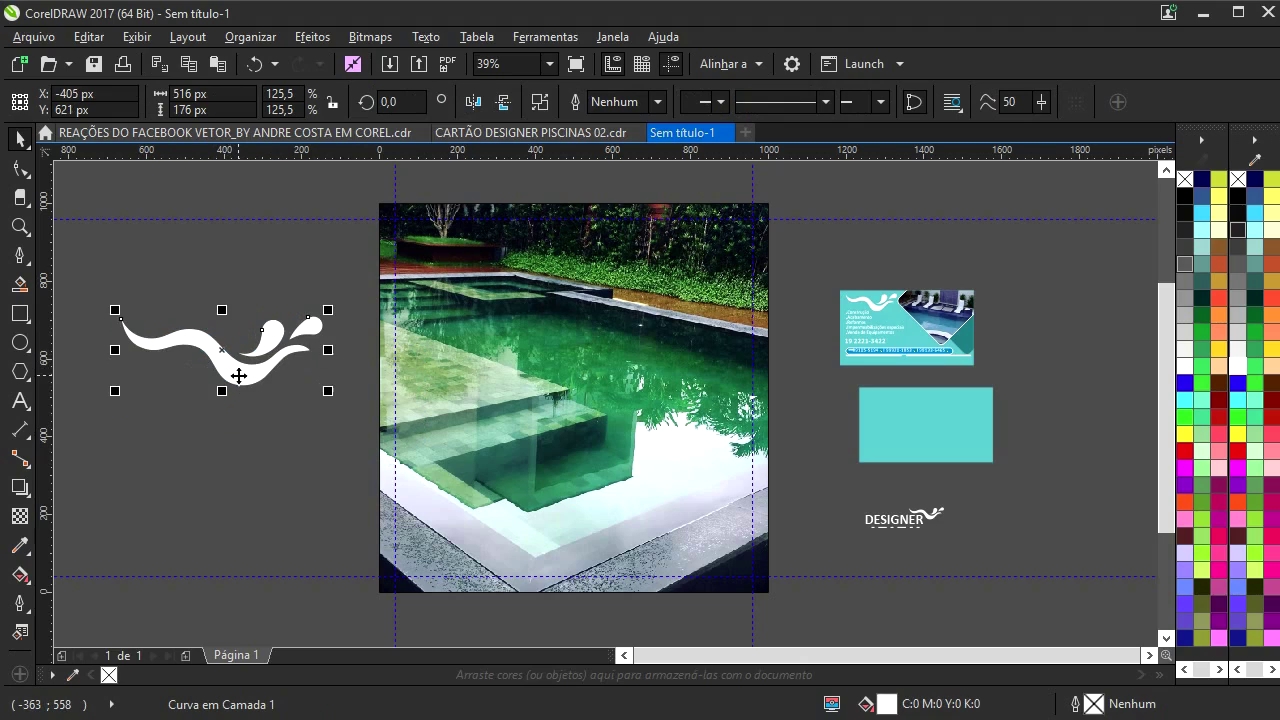
- Remove the outline from the pool photo frame and enlarge the card's contact-side artwork to about 696 px wide
left_click(551, 386)
right_click(1185, 179)
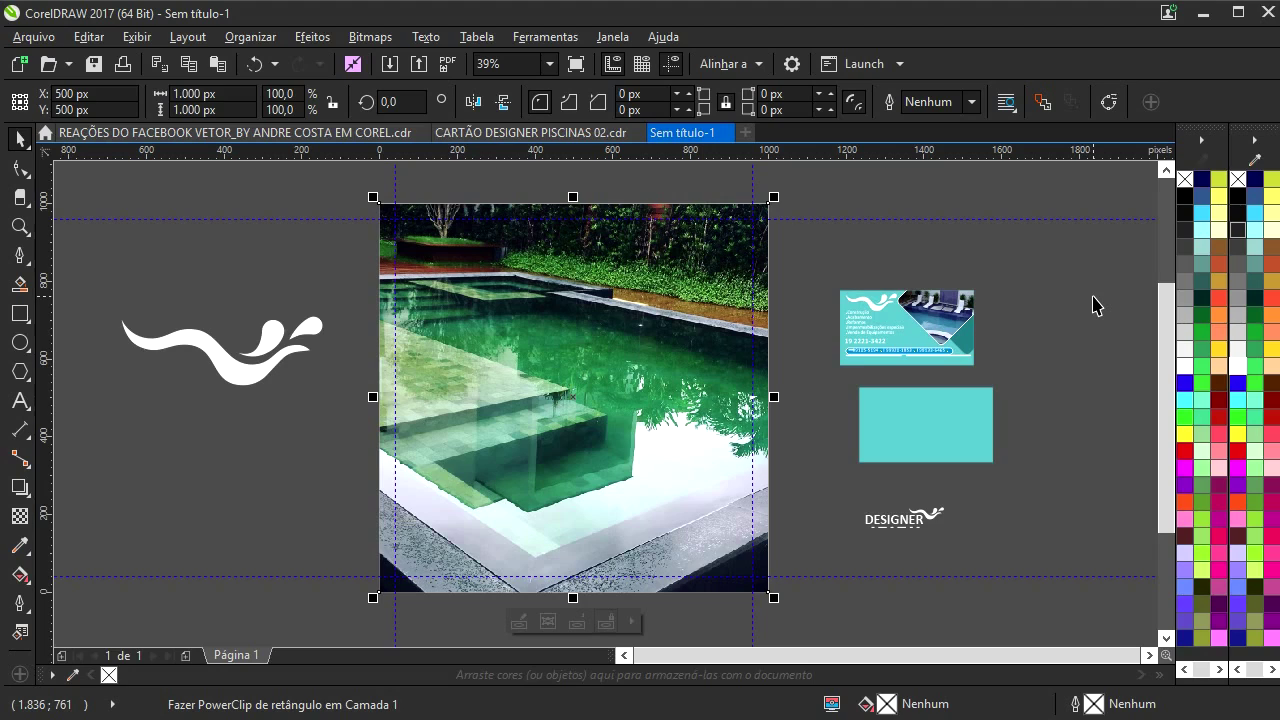
left_click(1034, 451)
left_click_drag(1014, 252, 804, 404)
left_click_drag(1133, 190, 1123, 194)
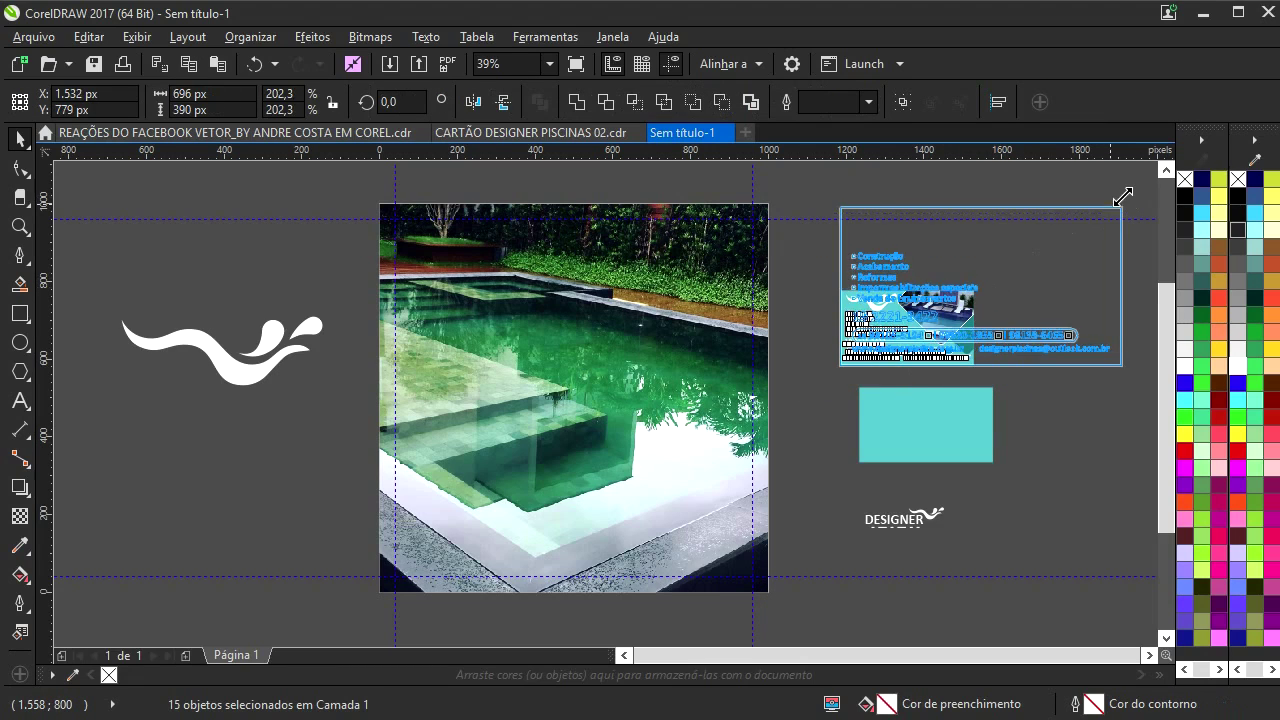
- Move the turquoise rectangle across the page to just below the large white wave
left_click_drag(984, 455, 208, 482)
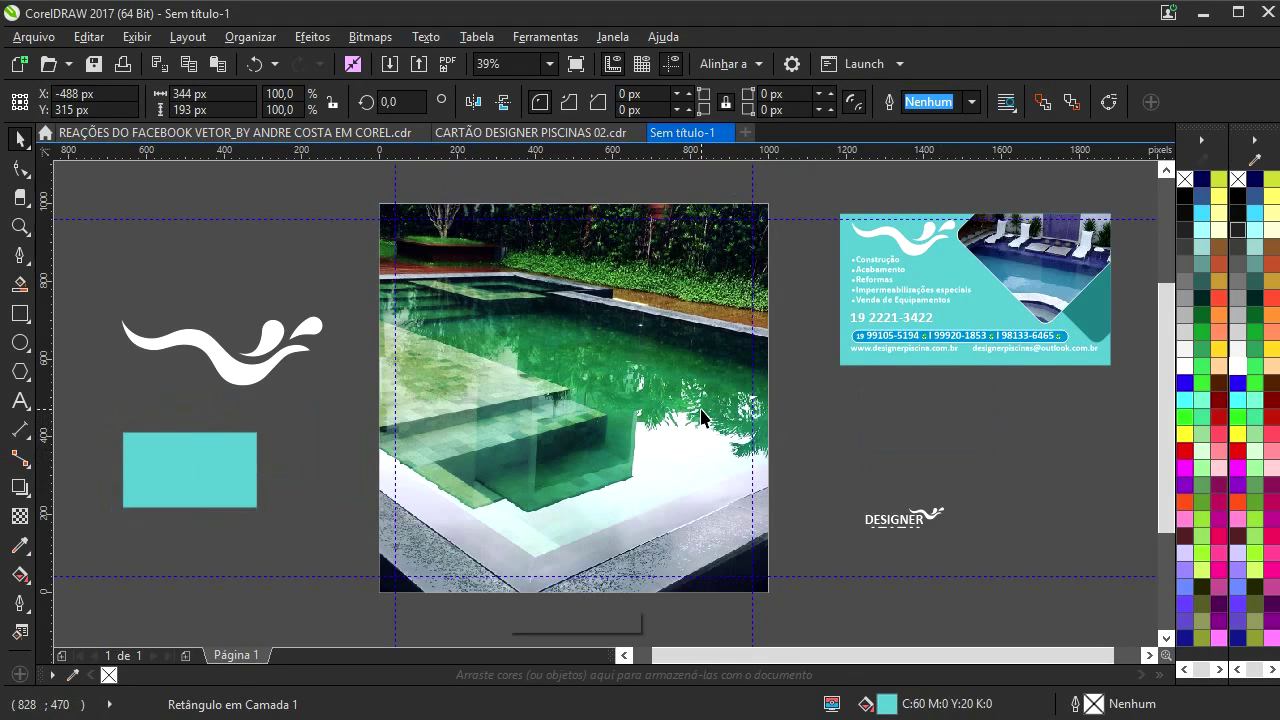
left_click(736, 428)
left_click(1010, 443)
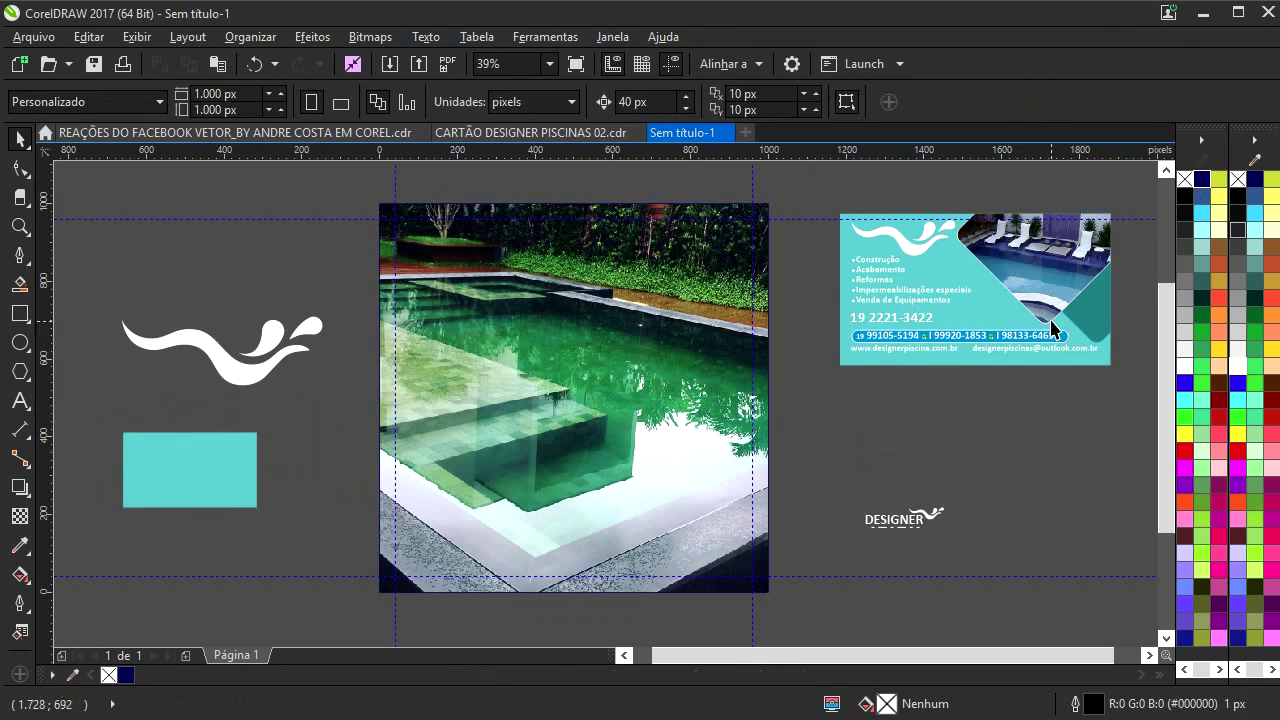
- Take the dark teal rounded diamond out of the card's clipped artwork and place it as a separate object below the card
double_click(1061, 318)
left_click(1090, 317)
left_click(1127, 293)
left_click(1080, 356)
left_click(1131, 286)
left_click_drag(1131, 286, 1005, 524)
key("ctrl+c")
left_click(1034, 460, "ctrl")
key("ctrl+v")
left_click_drag(824, 482, 940, 456)
left_click(965, 390)
- Remove the outline from the pool photo's frame
left_click(760, 385)
right_click(1183, 176)
left_click(906, 372)
left_click_drag(770, 394, 788, 413)
left_click_drag(719, 477, 711, 473)
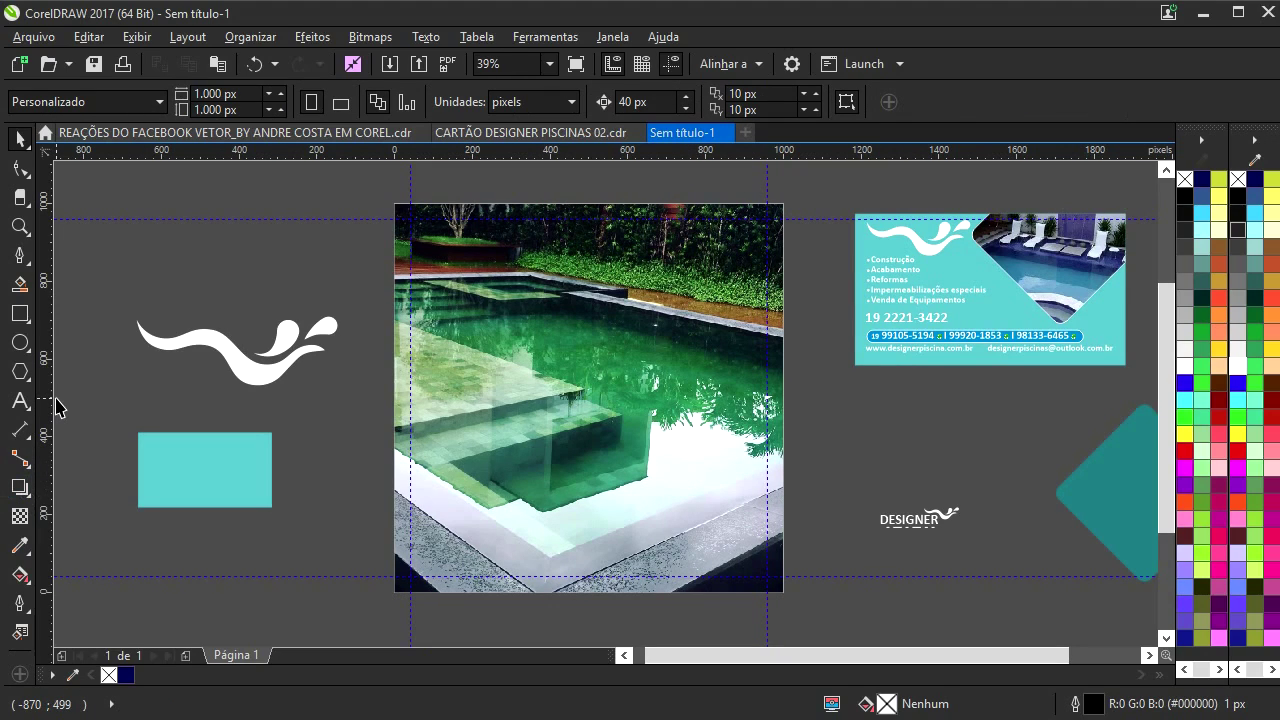
- Add the artistic text "O sonho de sua" over the pool photo
left_click(20, 405)
left_click(548, 322)
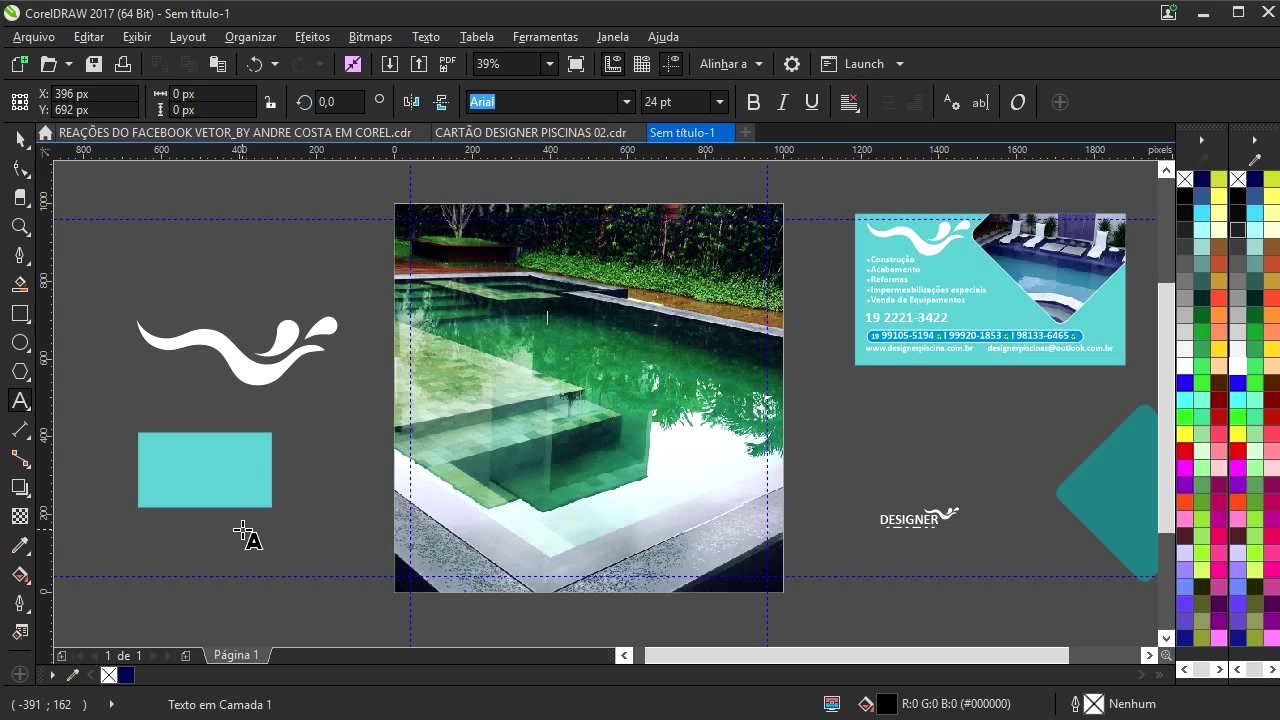
type("O S")
key("Escape")
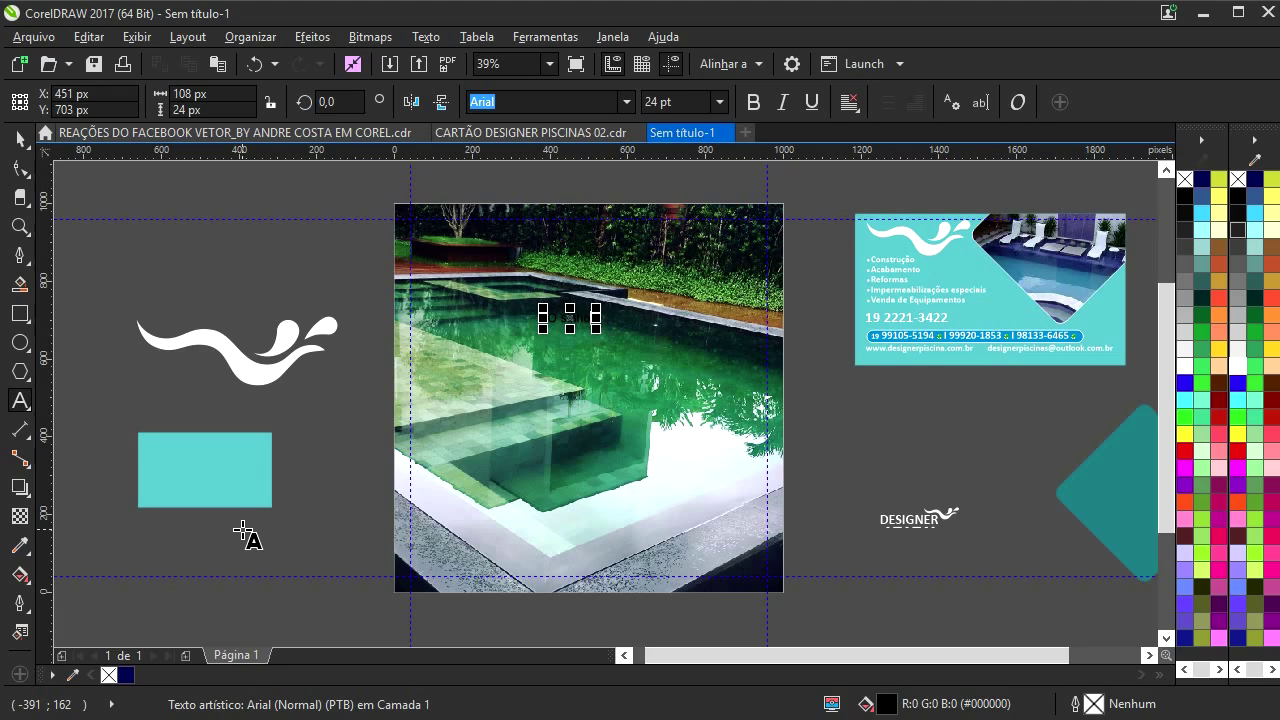
scroll(535, 318, "up", 3)
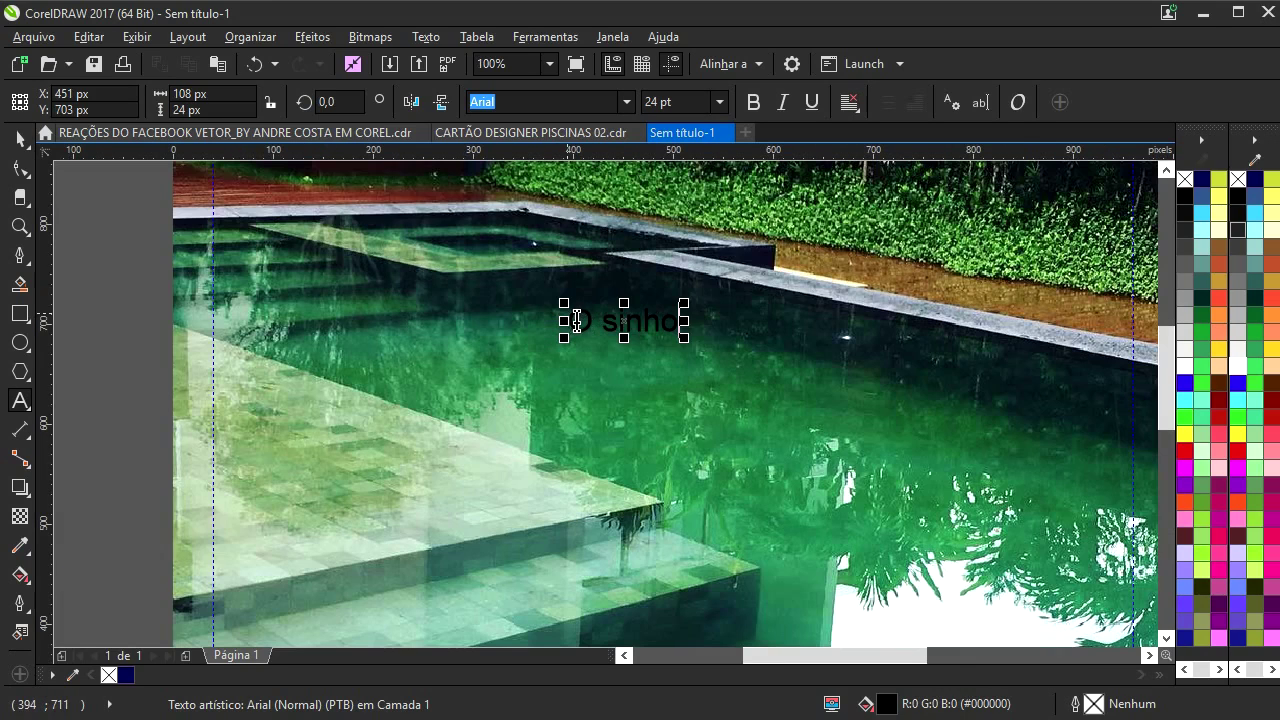
key("BackSpace")
key("BackSpace")
key("BackSpace")
key("BackSpace")
type("o")
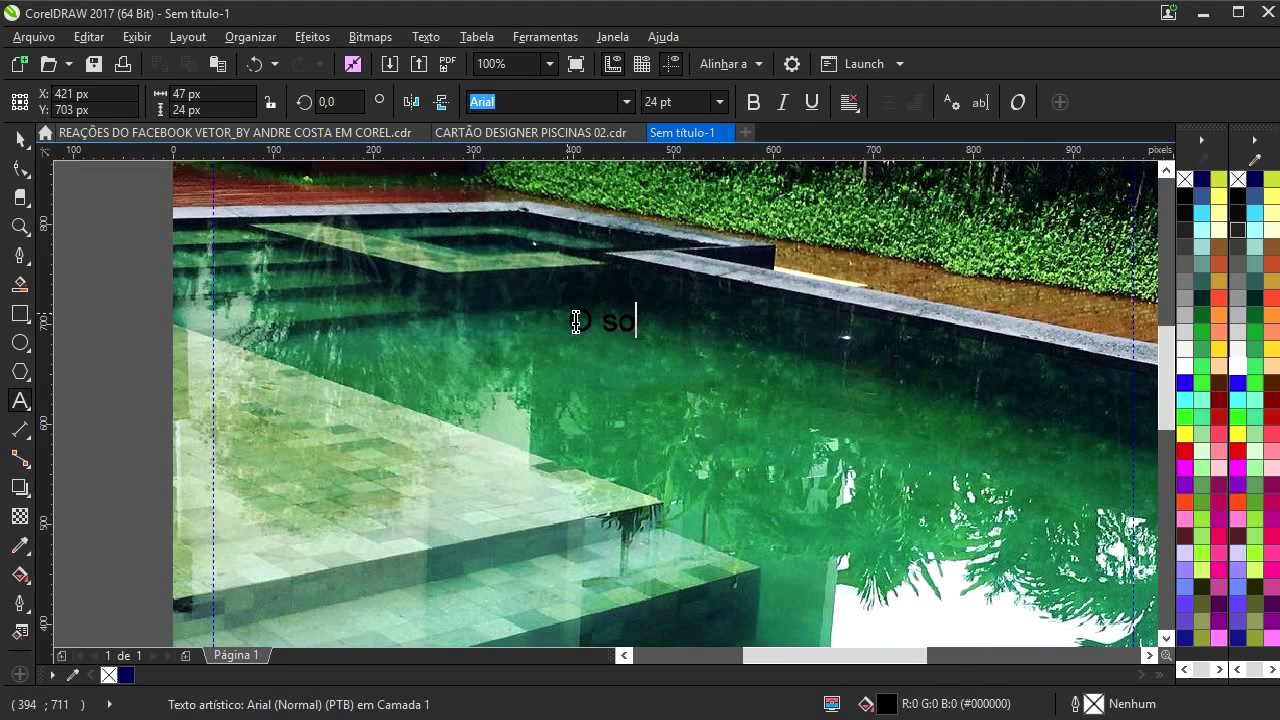
type("nho de sua")
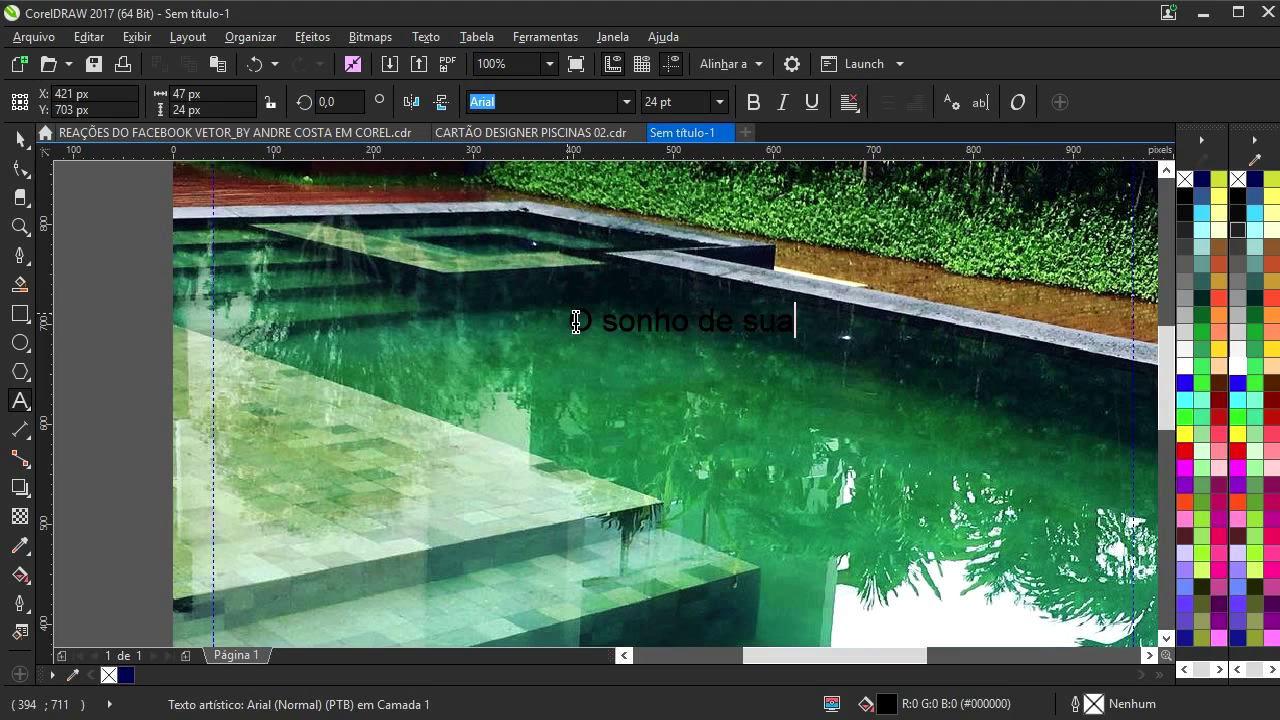
key("Escape")
key("Escape")
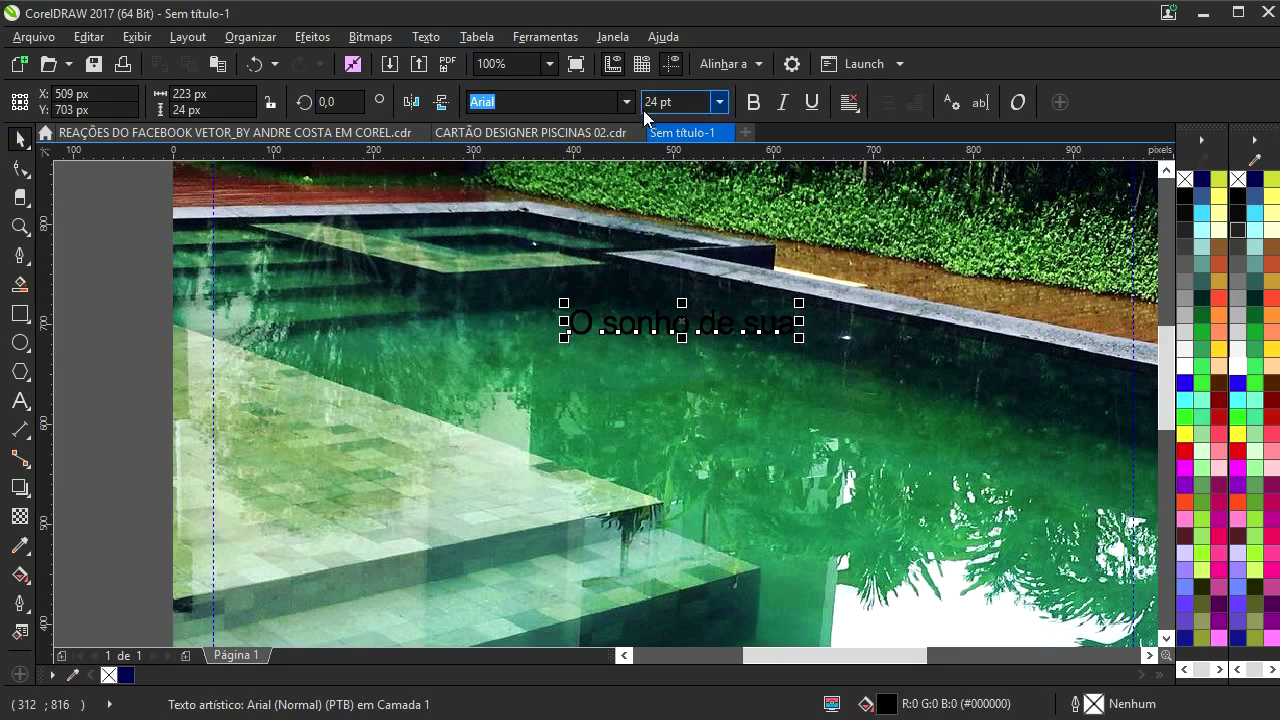
- Set the "O sonho de sua" text in Kitten Swash, enlarge it to about 291 px wide and fill it white
left_click(627, 102)
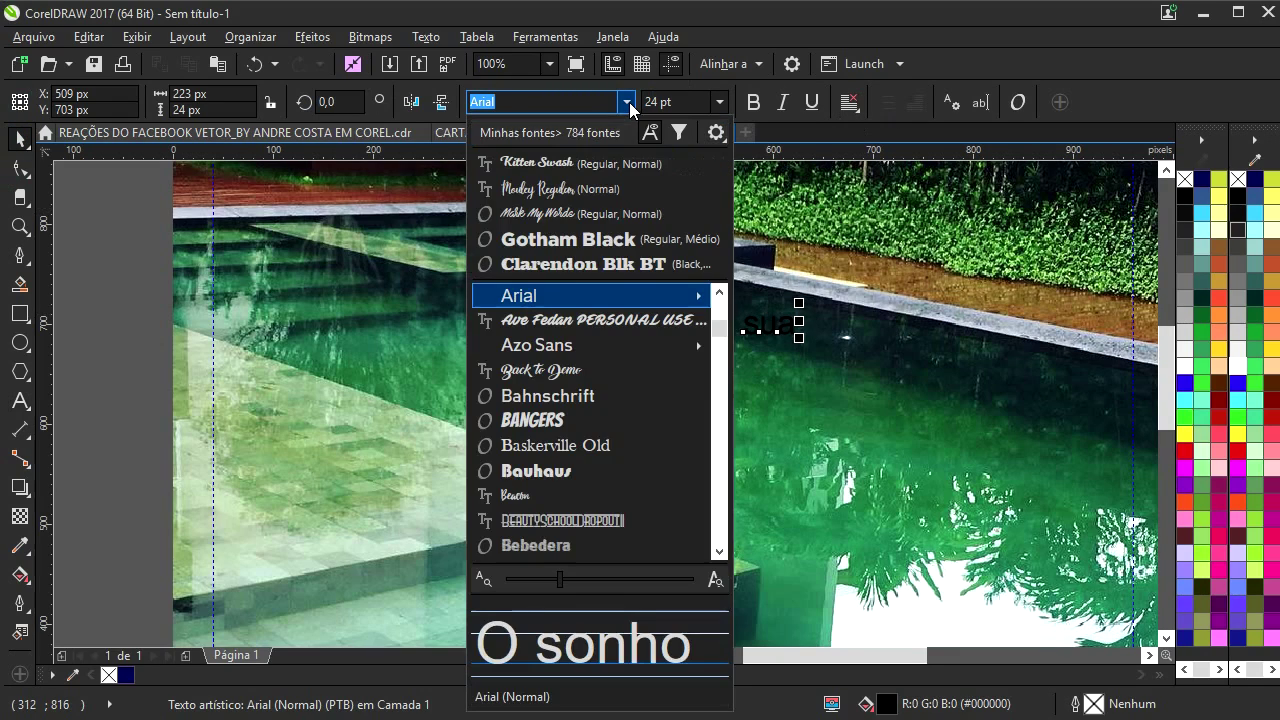
left_click(532, 164)
left_click_drag(772, 295, 887, 287)
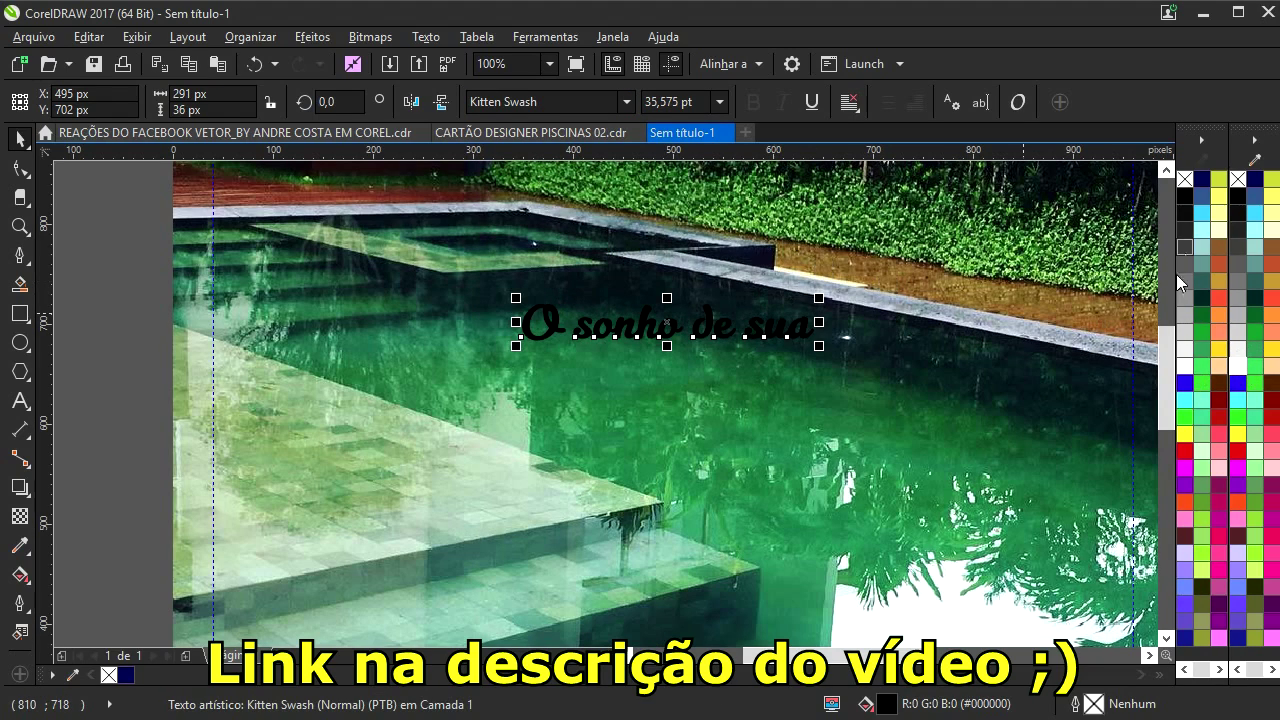
left_click(1238, 366)
- Duplicate the "O sonho de sua" line directly below itself and replace the copy's wording with "Piscina"
left_click_drag(687, 362, 736, 343)
right_click(736, 343)
double_click(736, 343)
key("ctrl+a")
type("Piscina")
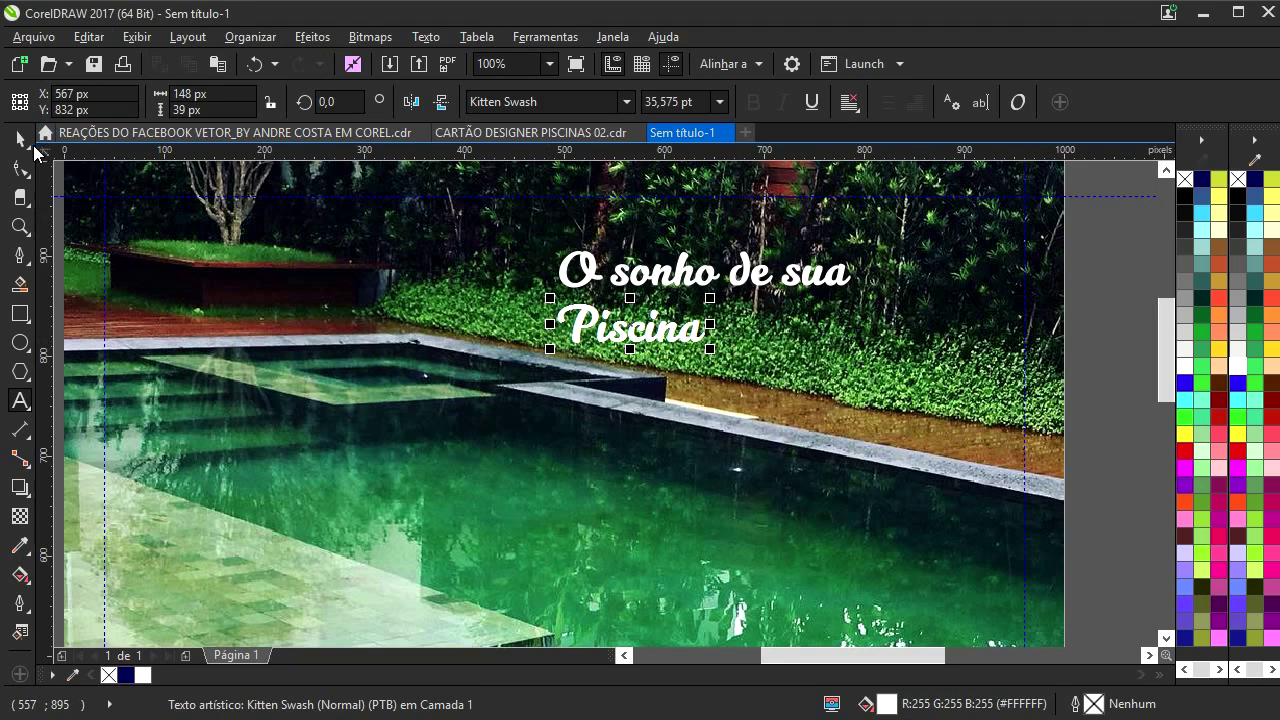
- Enlarge "Piscina" to about 94 pt and fit "O sonho de sua" above it at about 30 pt
left_click(20, 138)
left_click_drag(713, 352, 959, 449)
left_click_drag(765, 276, 865, 294)
left_click_drag(957, 267, 864, 298)
- Duplicate the "O sonho de sua" line below "Piscina" and change the copy's wording to "Está muito perto de se tornar"
left_click_drag(783, 302, 778, 430)
double_click(776, 430)
key("ctrl+a")
type("Está")
key("Escape")
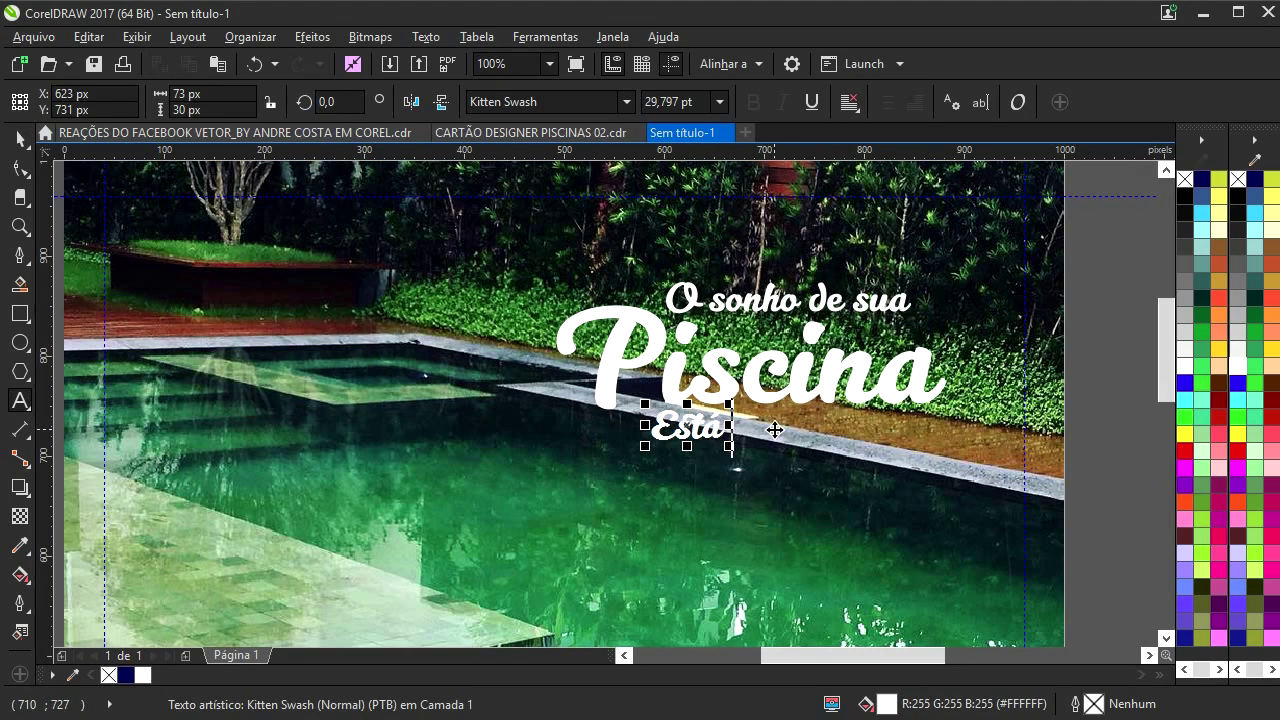
type("muit")
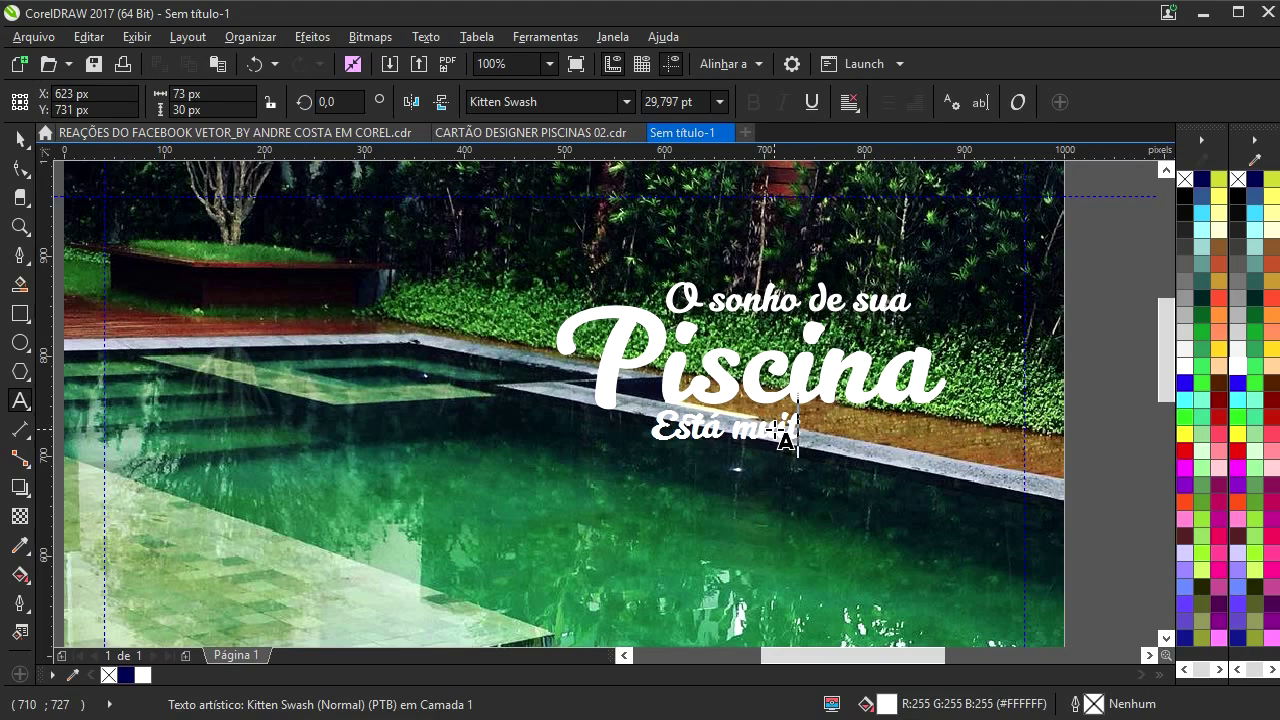
type("o per")
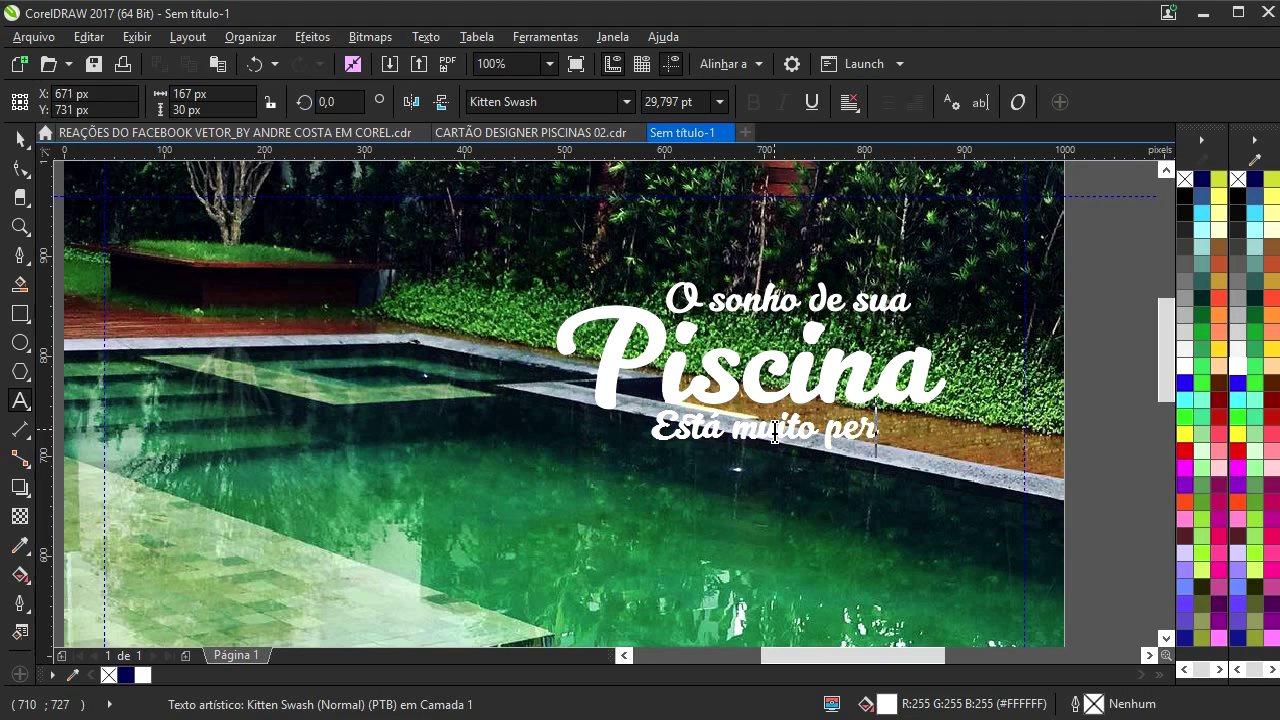
type("to")
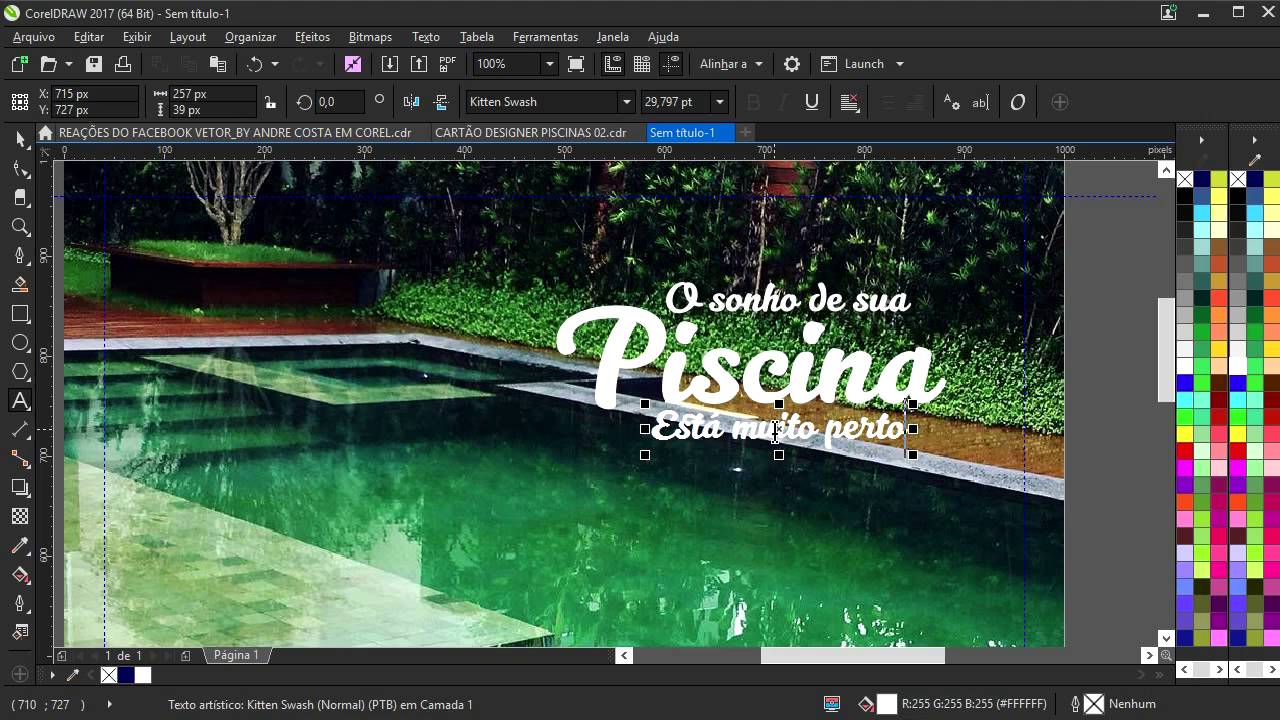
type(" de se tornar")
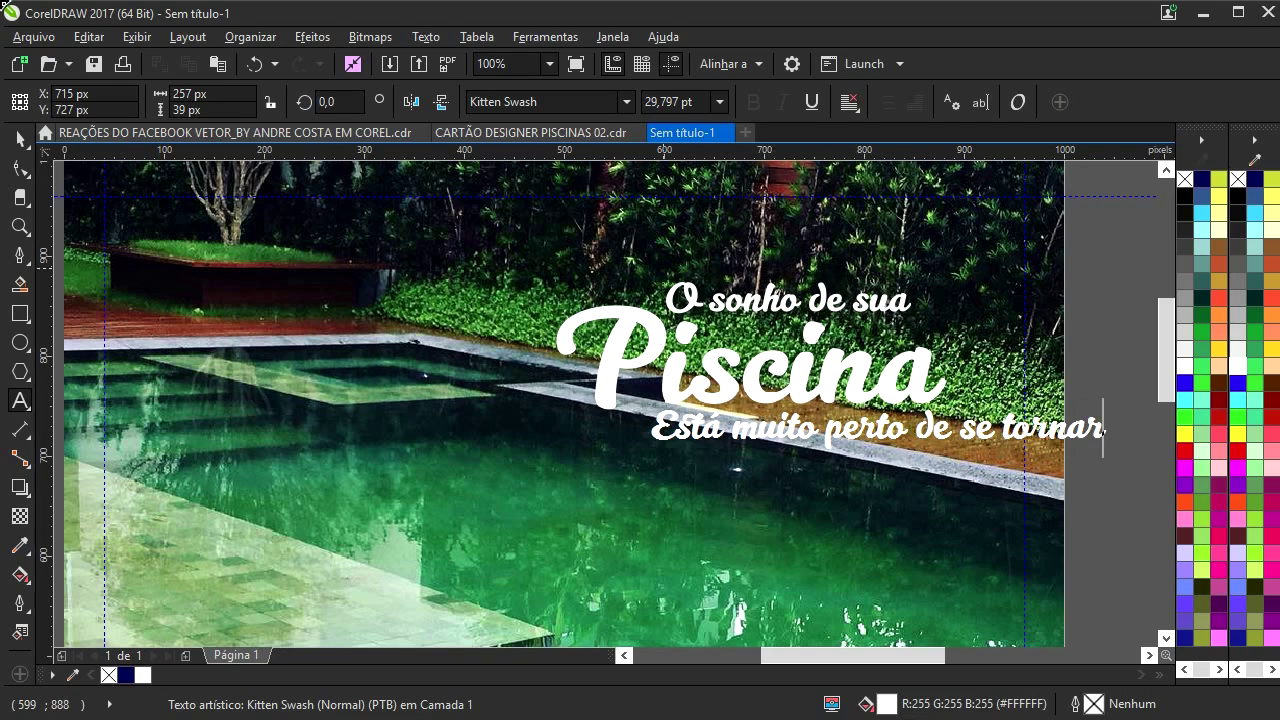
- Shrink the "Está muito perto de se tornar" line and centre it just under "Piscina"
key("ctrl+space")
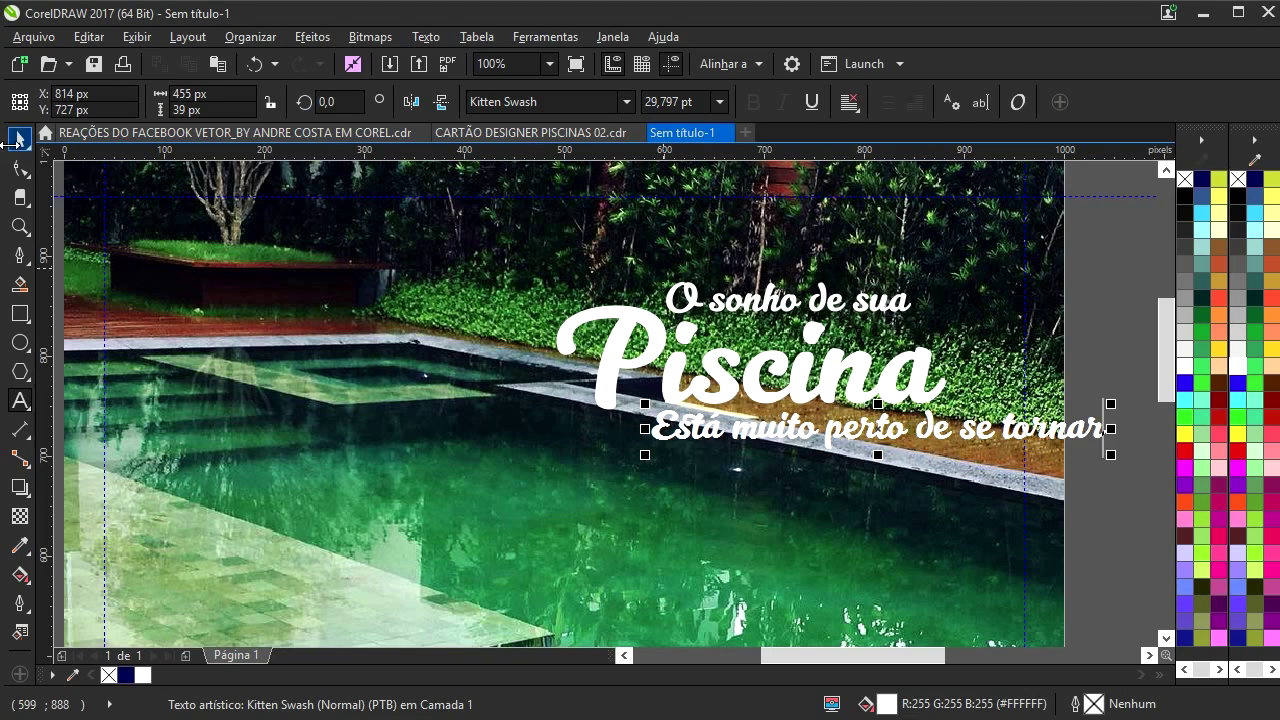
left_click_drag(1108, 401, 999, 401)
left_click_drag(920, 441, 803, 429)
- Duplicate "Piscina" below the "Está muito perto de se tornar" line and replace the copy's wording with "Realidade"
left_click(765, 355)
left_click_drag(775, 470, 781, 482)
right_click(781, 482)
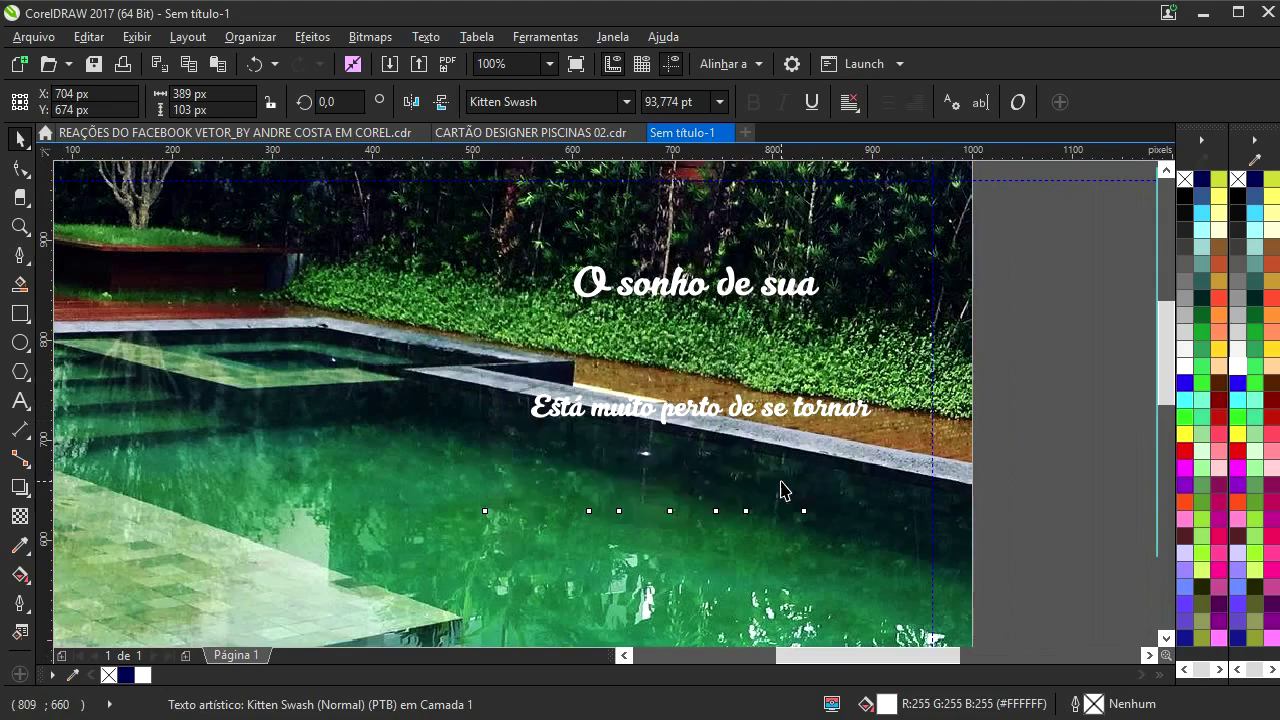
key("ctrl+a")
left_click(1070, 398)
double_click(798, 503)
type("Realidade")
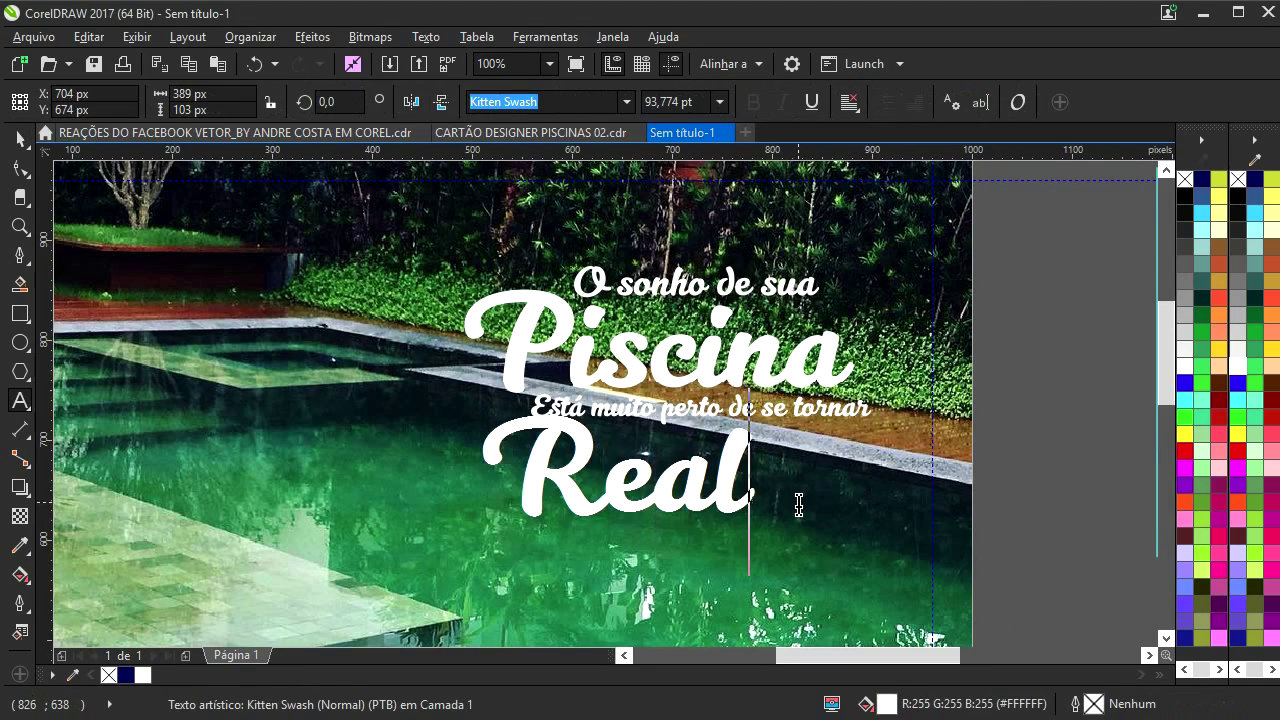
- Shrink "Realidade" and fit it under the "Está muito perto de se tornar" line, shifted slightly to the right
left_click(20, 138)
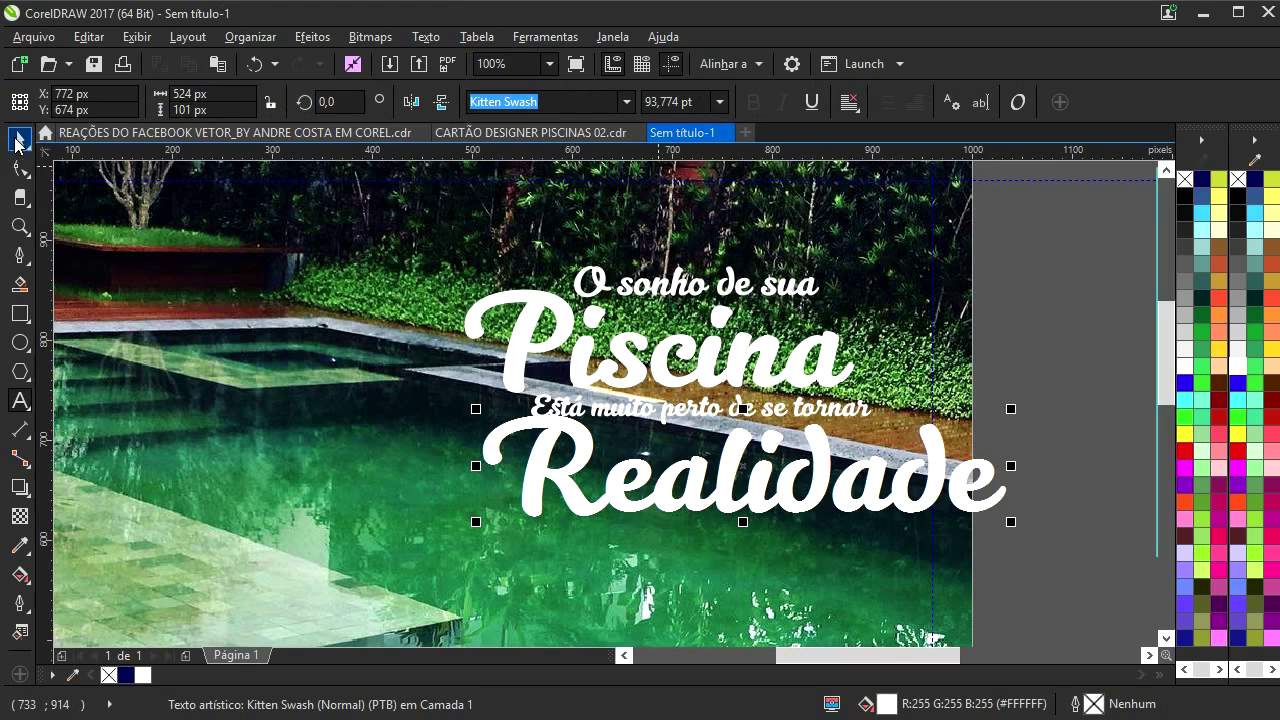
left_click_drag(1010, 409, 826, 455)
left_click_drag(739, 502, 796, 474)
- Move the four slogan lines together up about 70 px onto the hedge area and group them
left_click_drag(1025, 209, 370, 567)
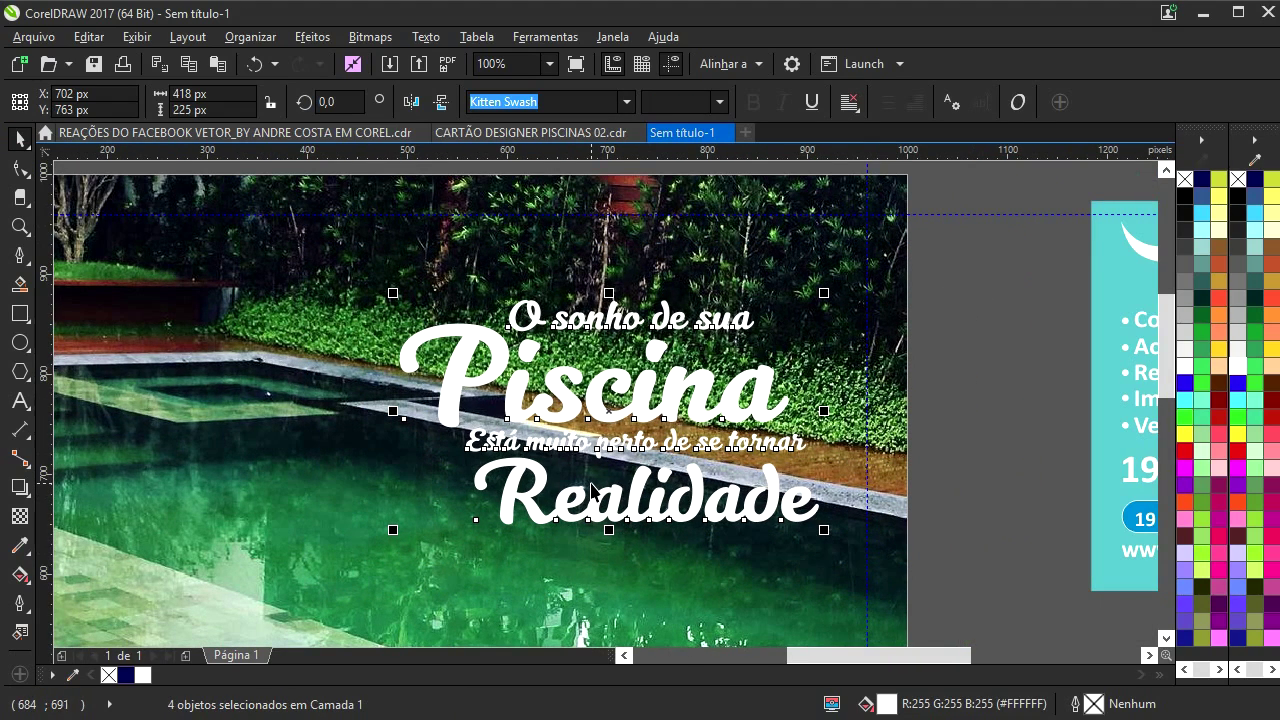
scroll(592, 490, "up", 1)
left_click_drag(702, 420, 701, 350)
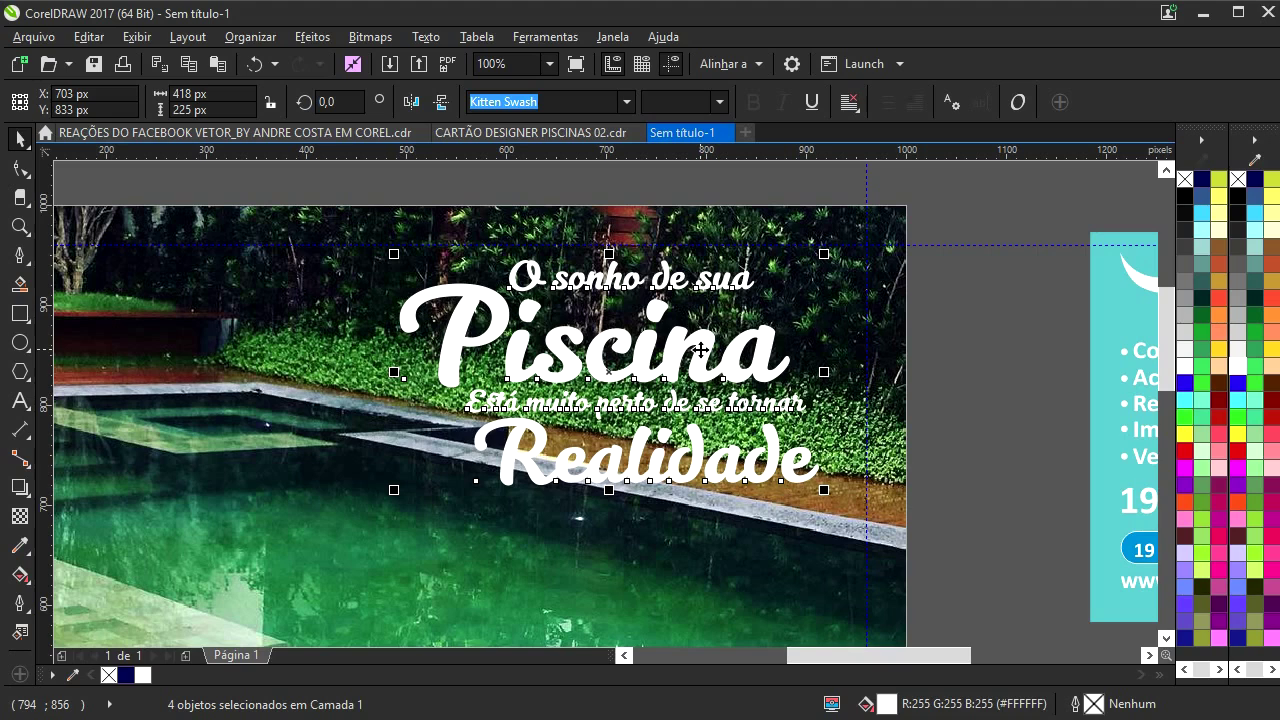
left_click_drag(941, 315, 918, 343)
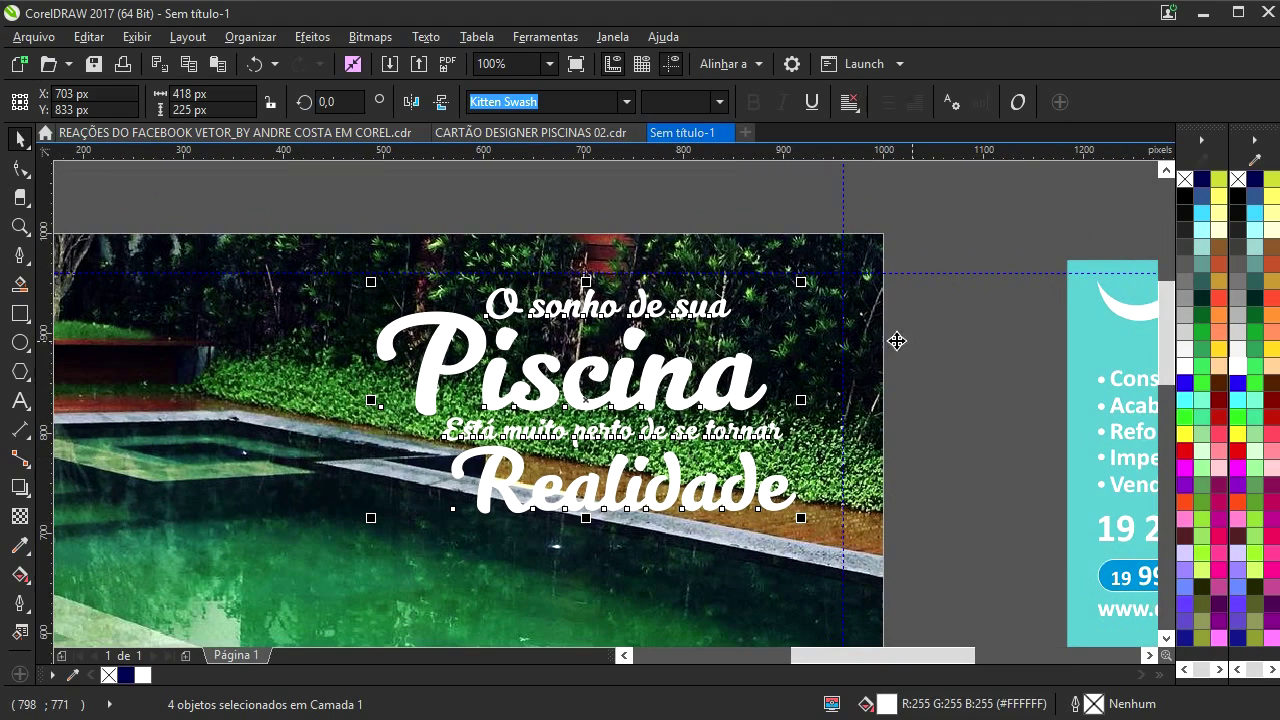
key("ctrl+g")
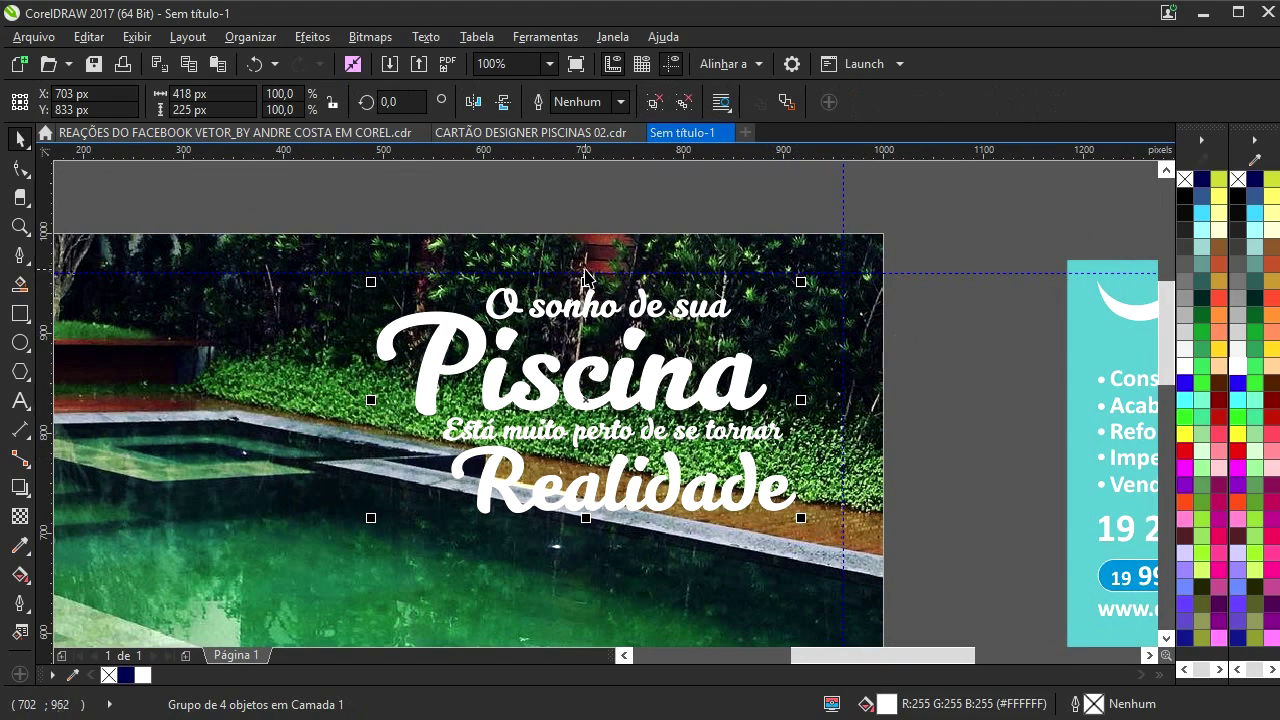
- Shift the slogan group slightly up and to the left, to about X 696 px, Y 837 px
left_click_drag(528, 380, 521, 376)
left_click_drag(586, 503, 613, 422)
scroll(505, 452, "down", 2)
scroll(495, 400, "left", 2)
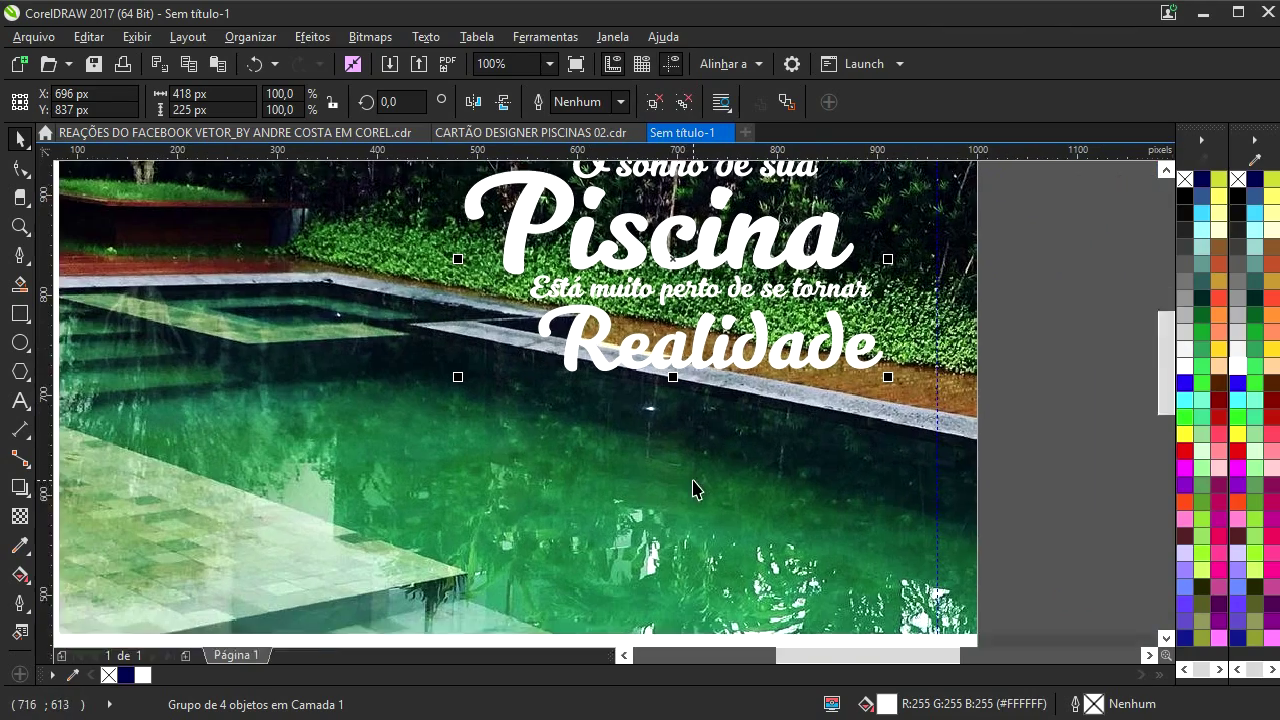
scroll(691, 491, "down", 2)
scroll(666, 480, "right", 2)
scroll(541, 438, "right", 1)
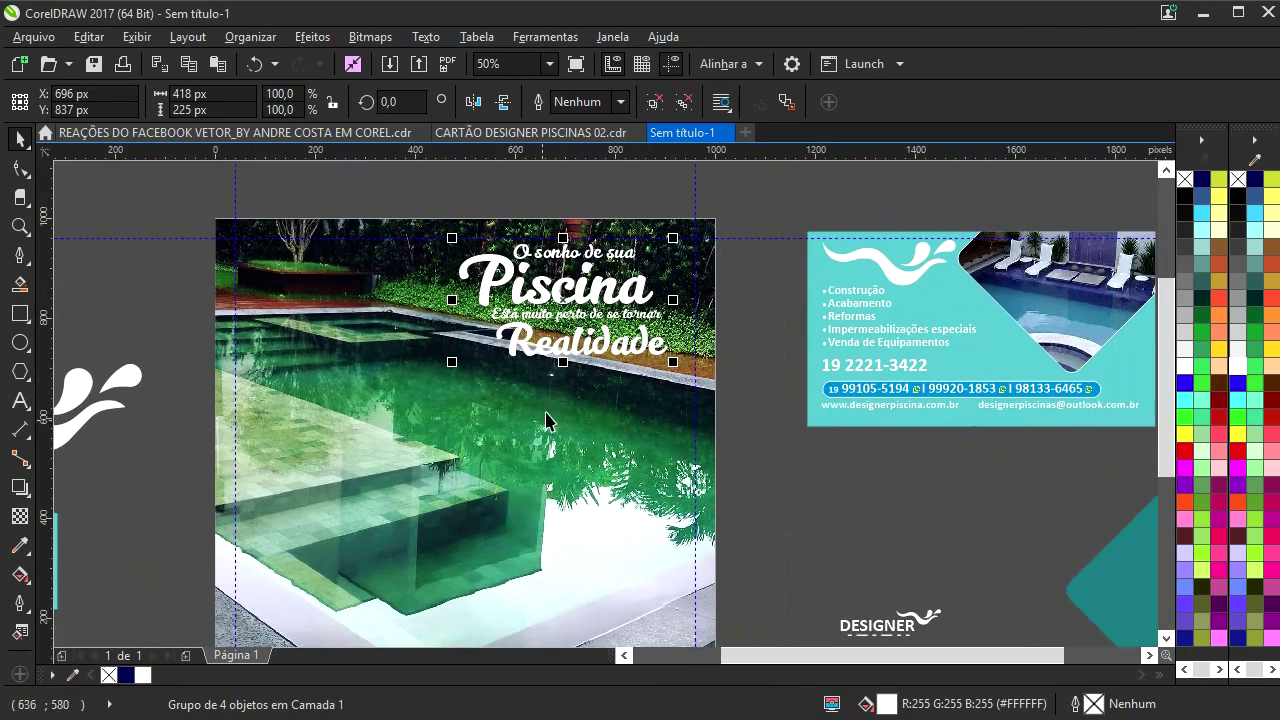
scroll(540, 435, "up", 2)
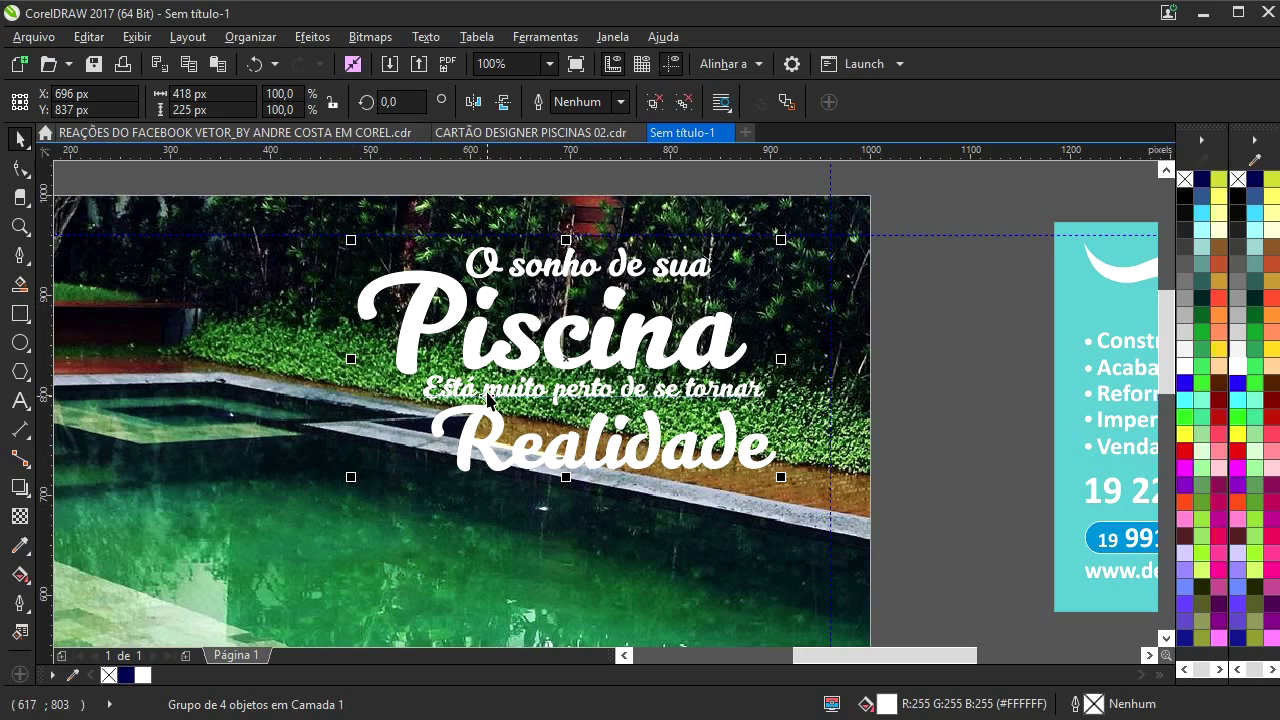
left_click_drag(491, 401, 504, 408)
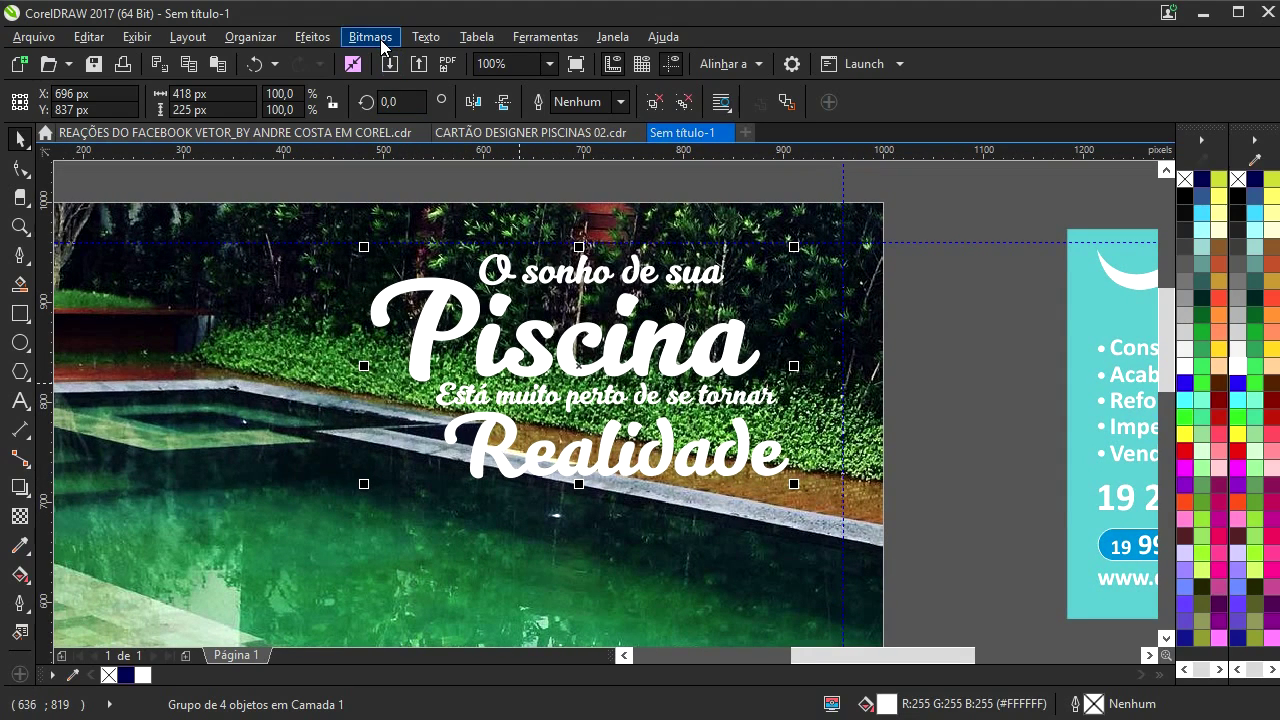
- Add perspective to the slogan group, raising its lower-left corner and lowering its lower-right corner to follow the pool's far edge
left_click(303, 40)
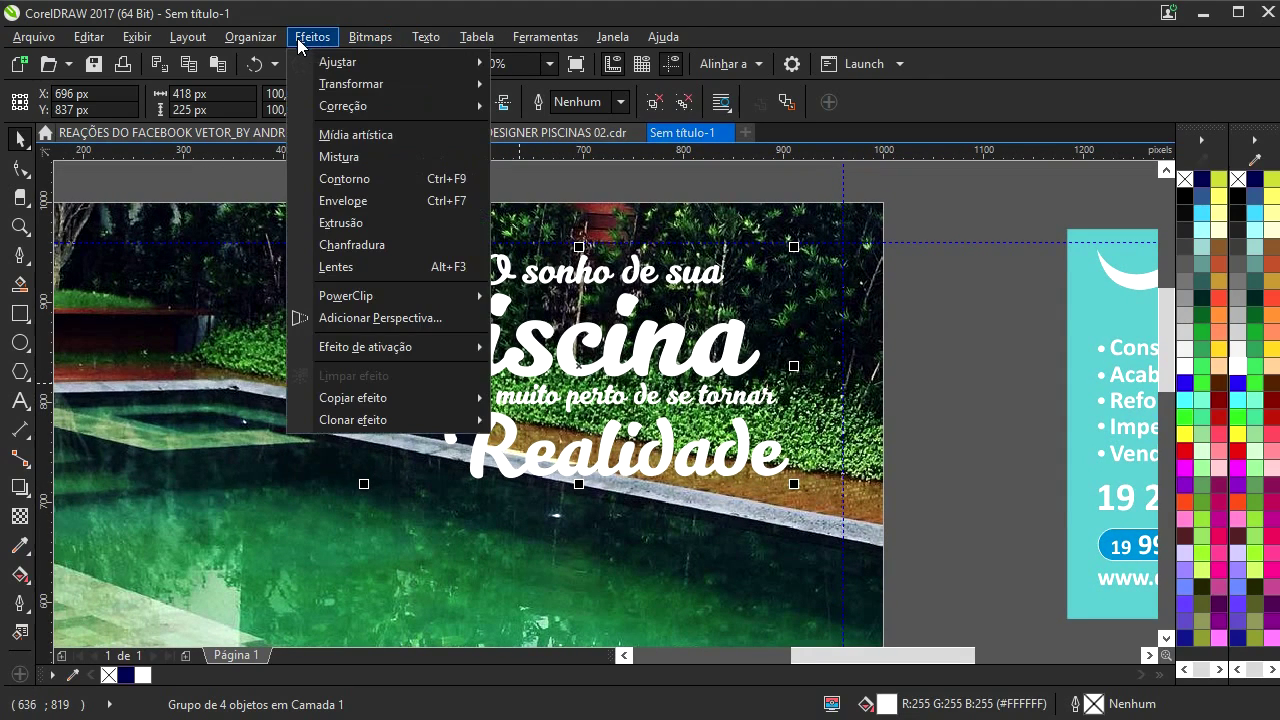
left_click(373, 320)
left_click_drag(372, 480, 373, 443)
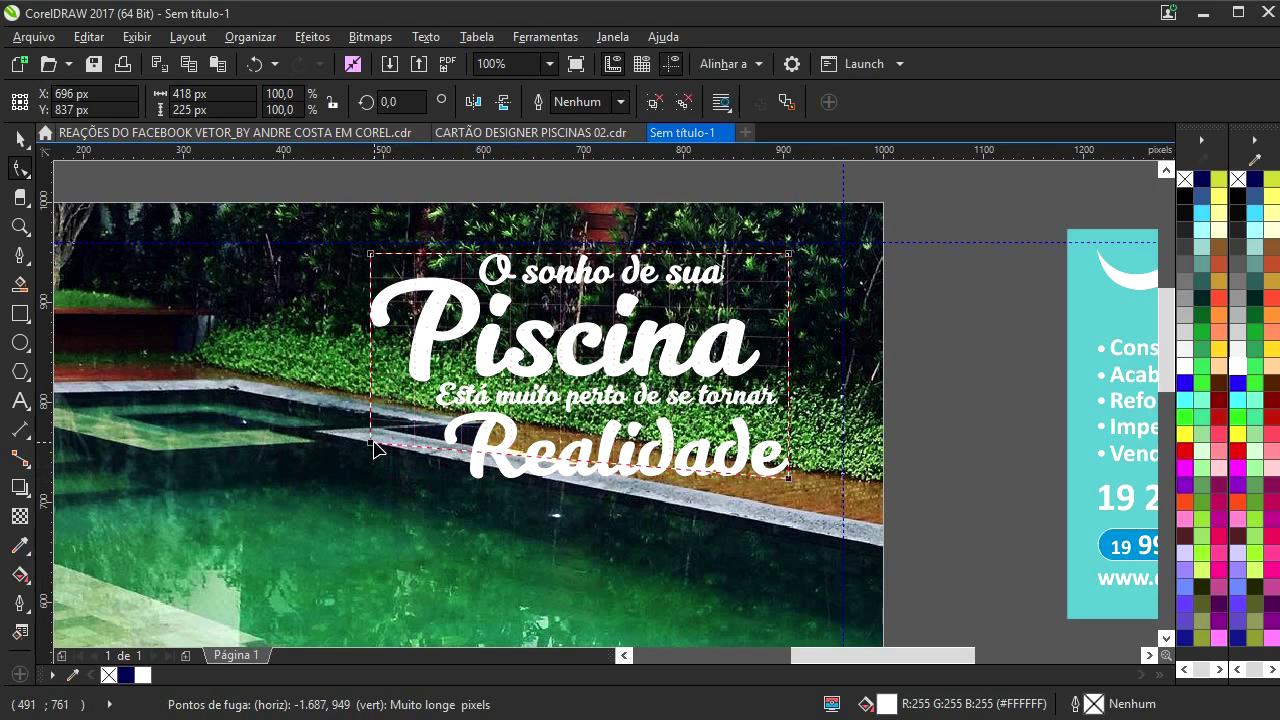
left_click_drag(788, 474, 792, 527)
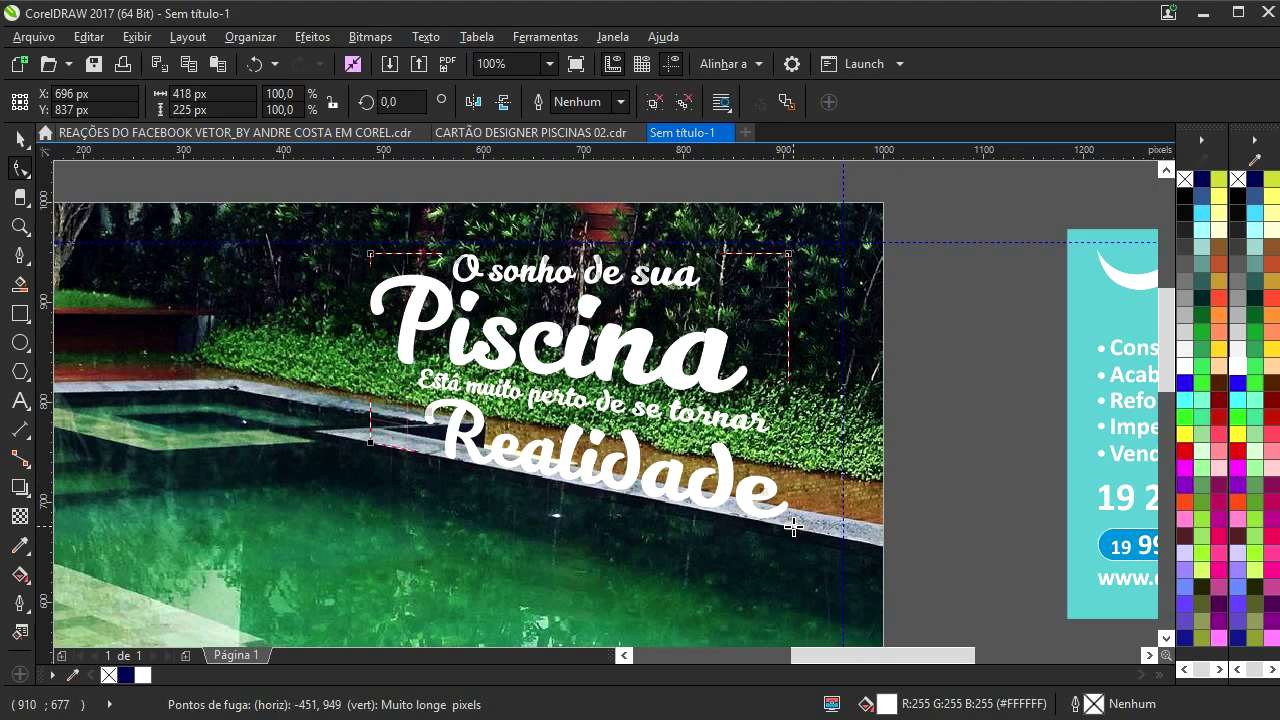
left_click(20, 142)
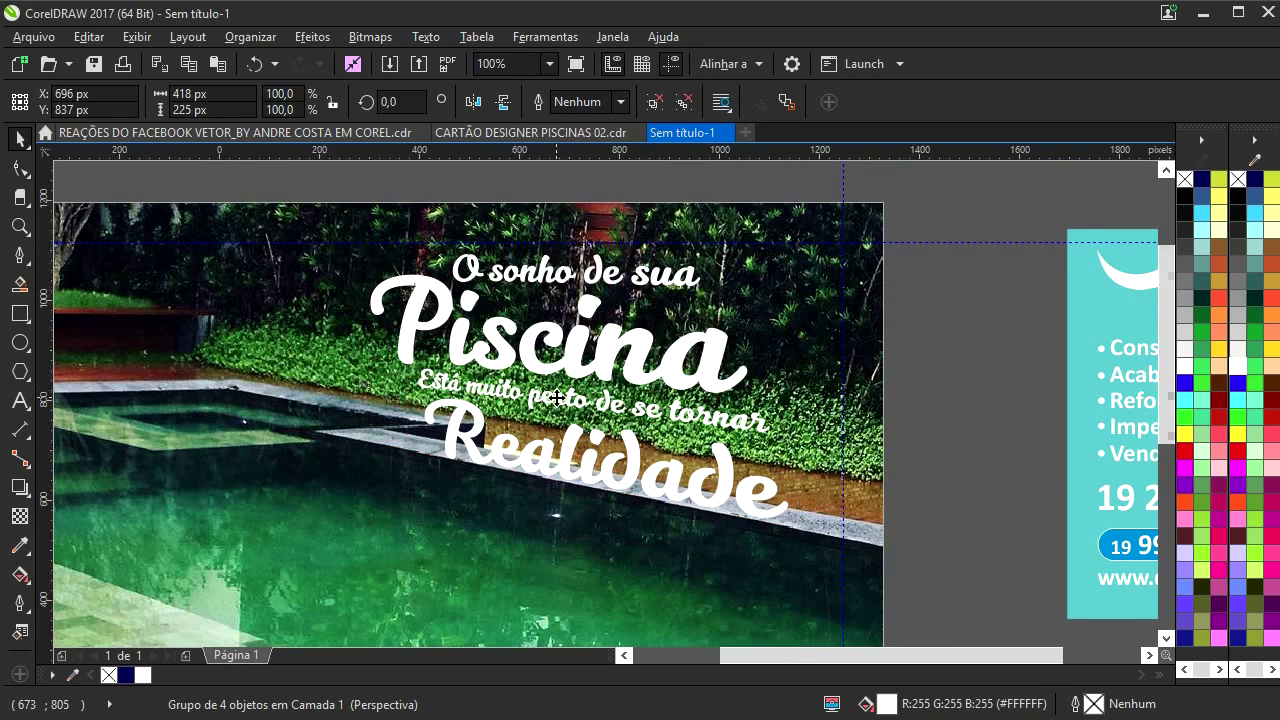
scroll(585, 450, "down", 1)
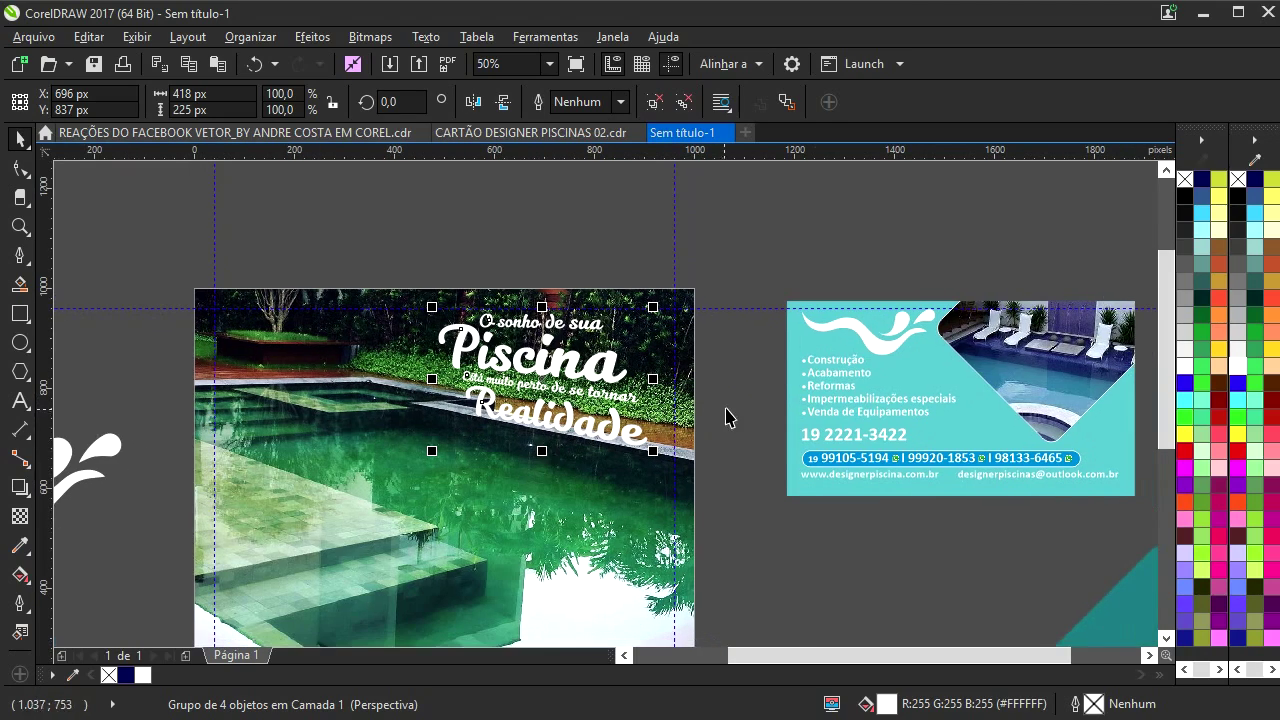
left_click(725, 415)
scroll(565, 350, "up", 1)
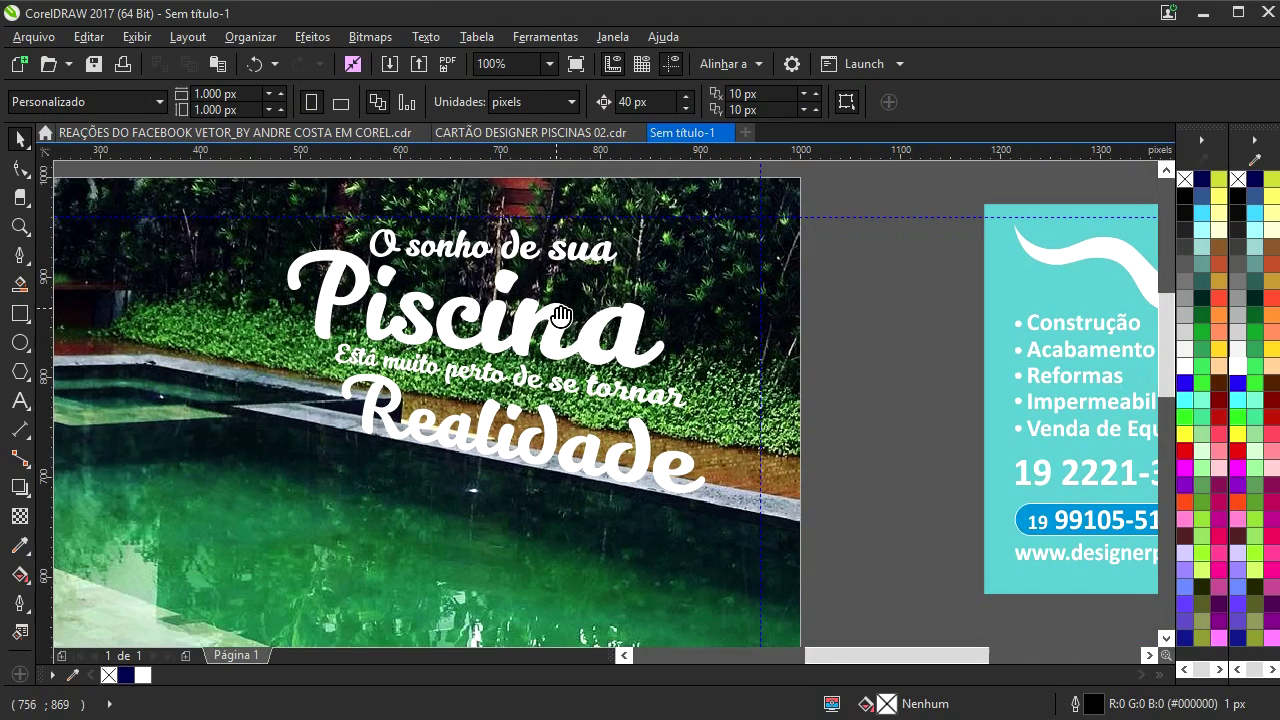
- Duplicate the perspective slogan straight down over the water and mirror the copy vertically
left_click_drag(548, 316, 541, 499)
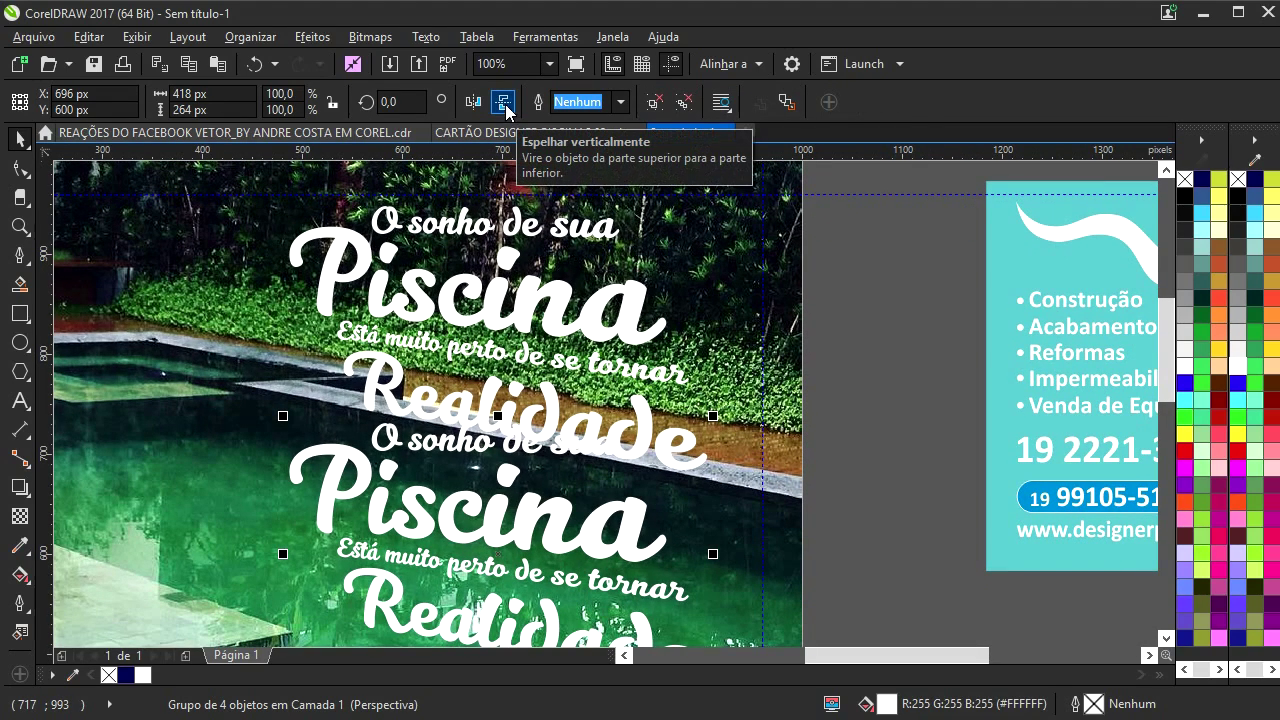
left_click(505, 103)
left_click(556, 441)
- Rotate the mirrored slogan to about 340° and move it up against the original's base, at about X 672 px, Y 607 px
left_click_drag(702, 373, 719, 452)
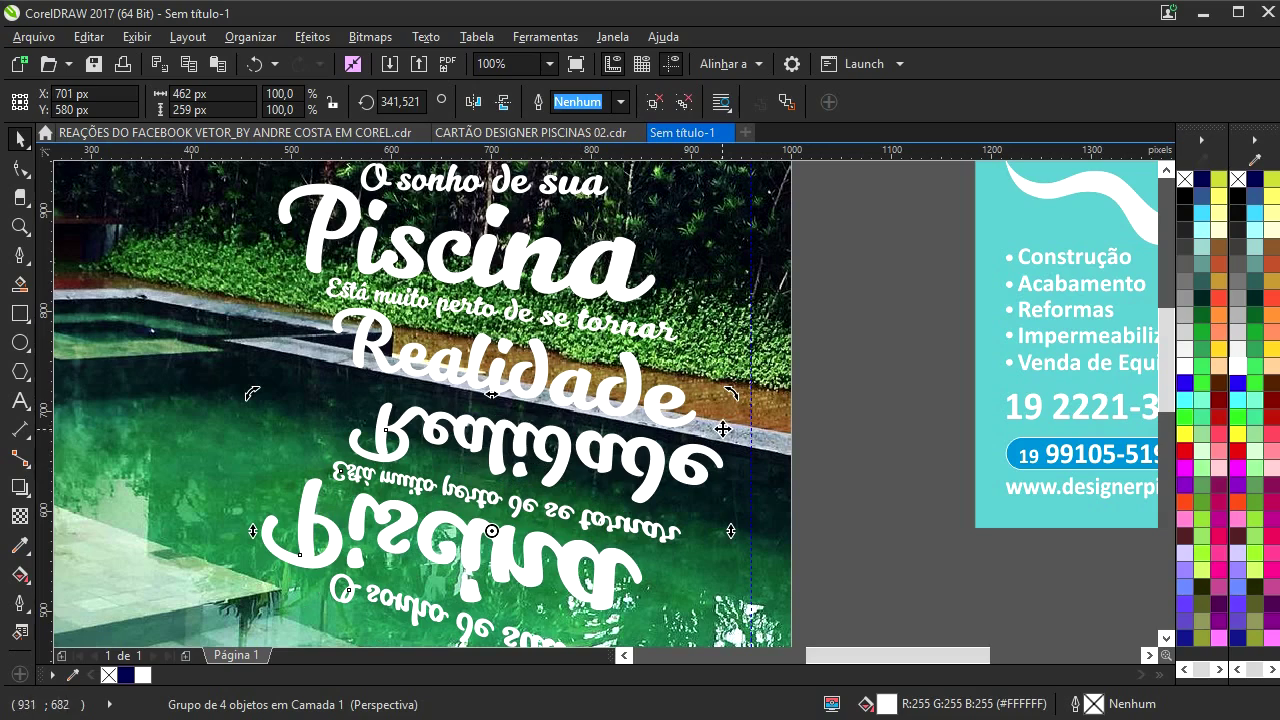
left_click_drag(730, 394, 733, 401)
left_click(604, 456)
left_click_drag(606, 451, 576, 425)
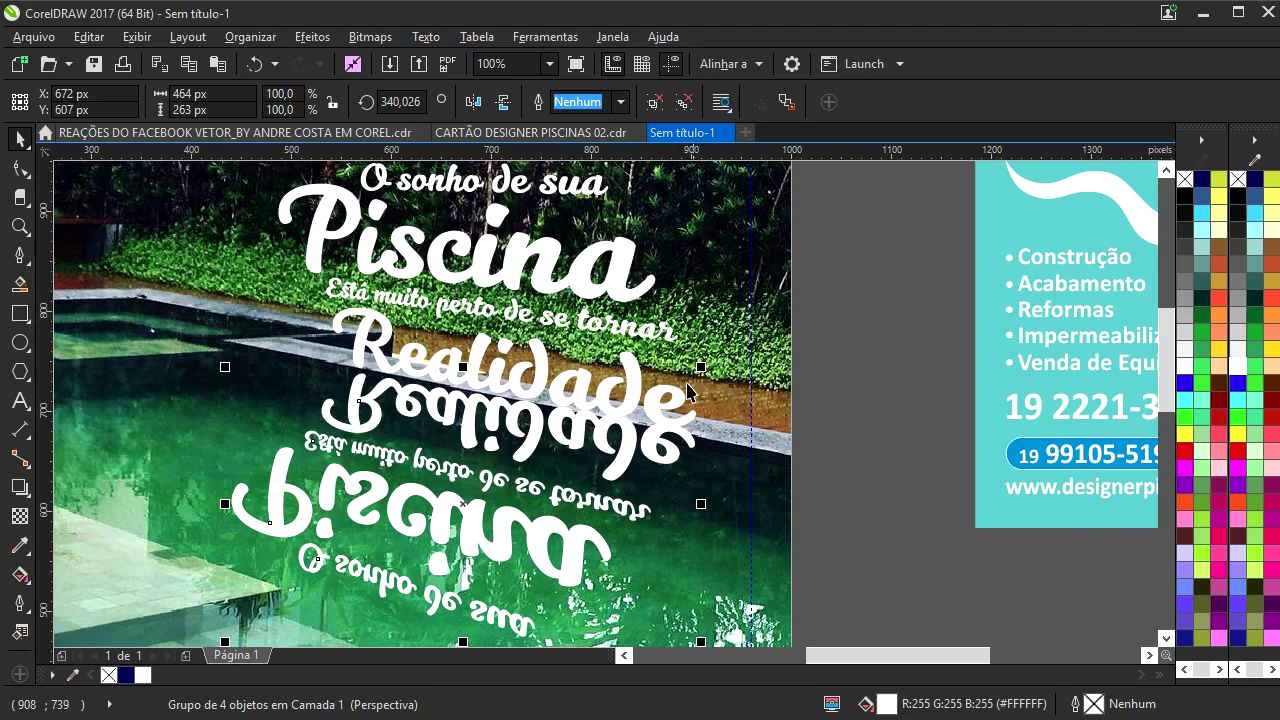
- Rotate the mirrored slogan to about 338.7° and lower it slightly beneath the original, to about X 669 px, Y 600 px
scroll(653, 441, "up", 1)
left_click(653, 441)
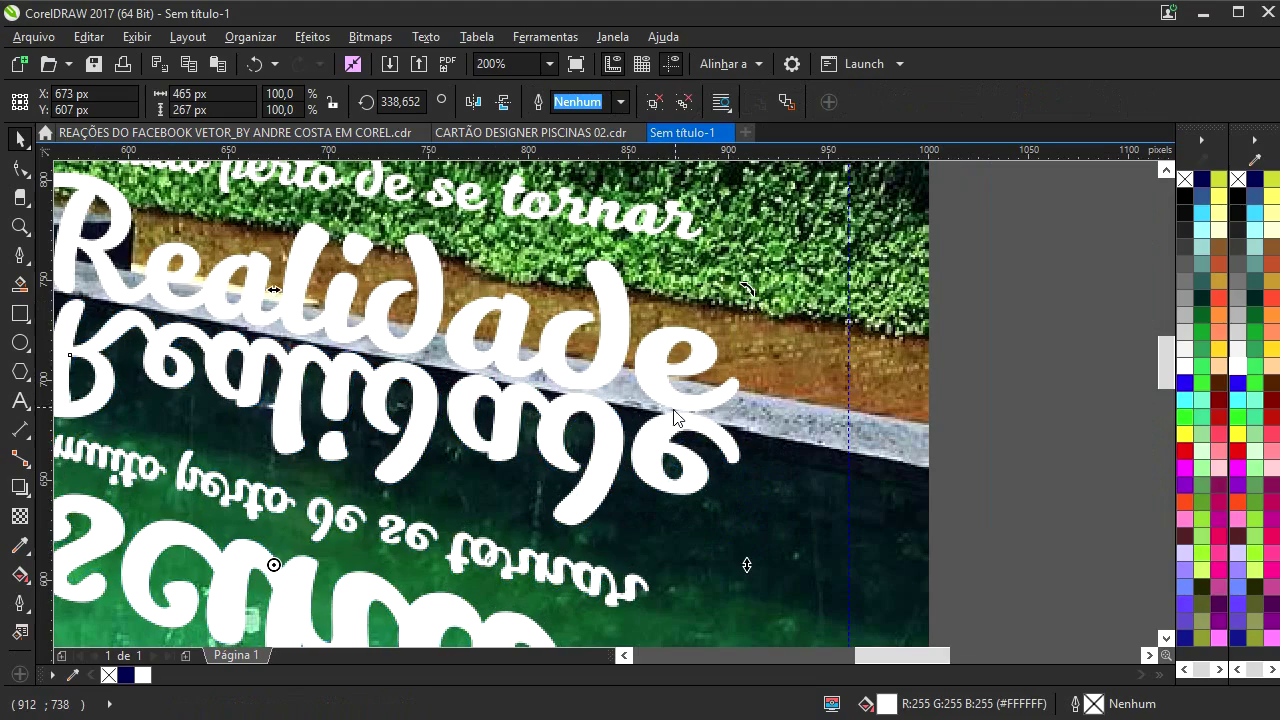
left_click(657, 434)
left_click_drag(657, 434, 652, 445)
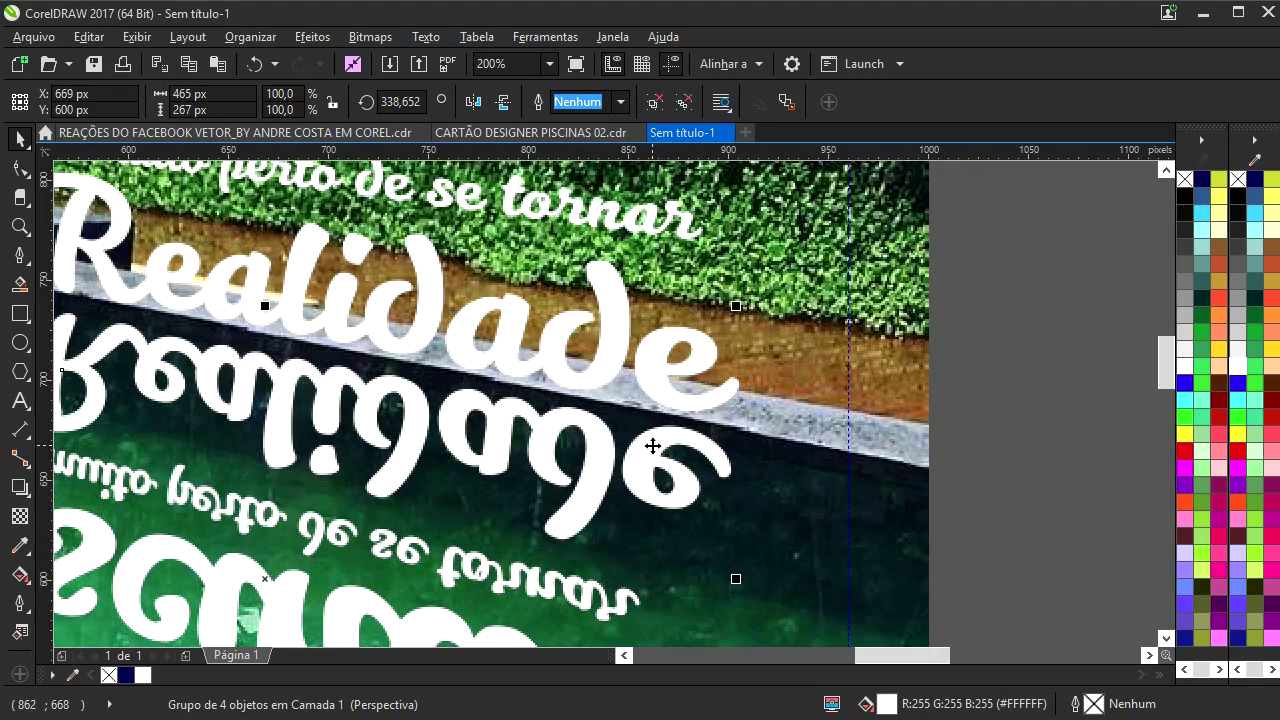
scroll(653, 445, "down", 2)
scroll(540, 432, "down", 1)
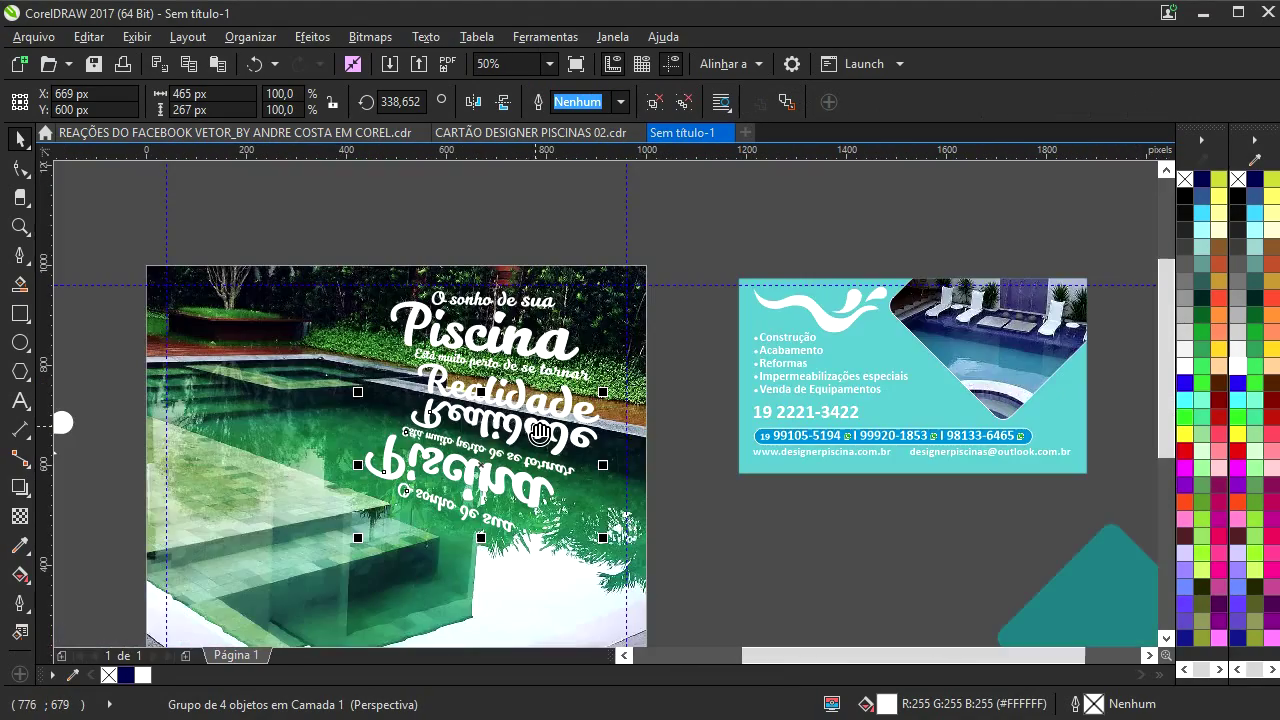
scroll(537, 432, "up", 2)
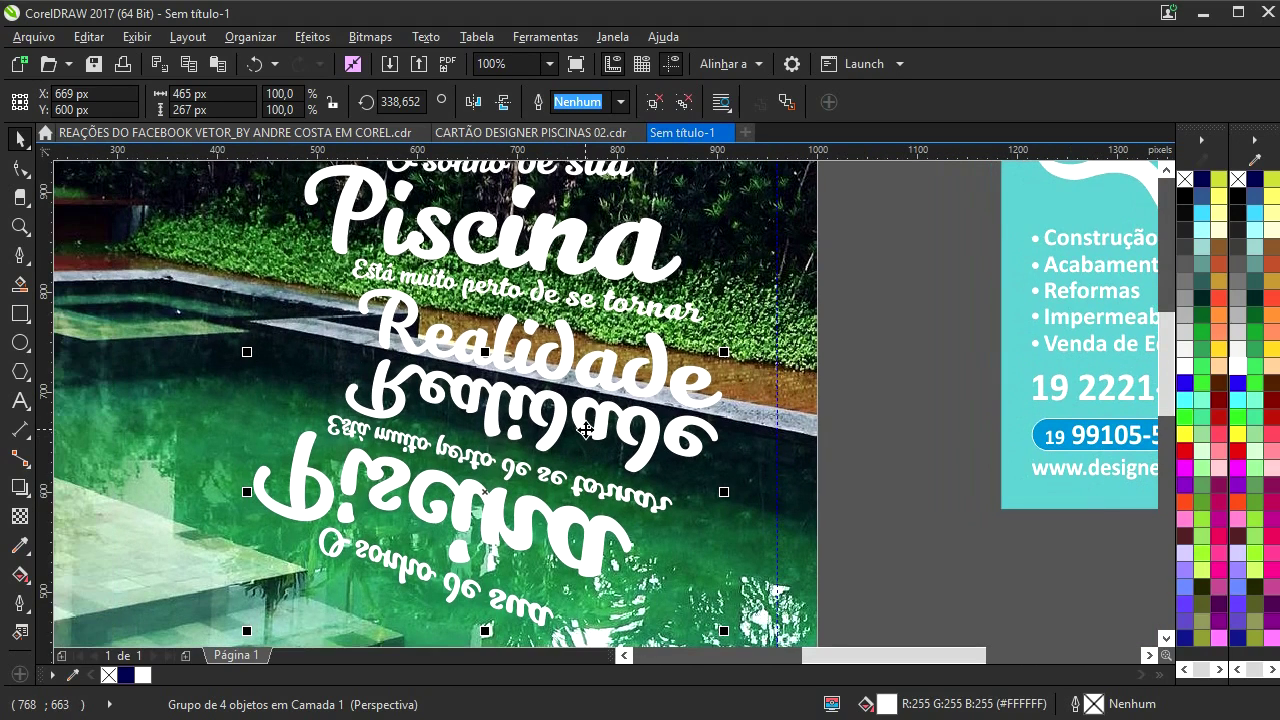
- Apply a linear transparency to the mirrored slogan so it fades out downward across the water
left_click(20, 517)
left_click_drag(512, 382, 511, 206)
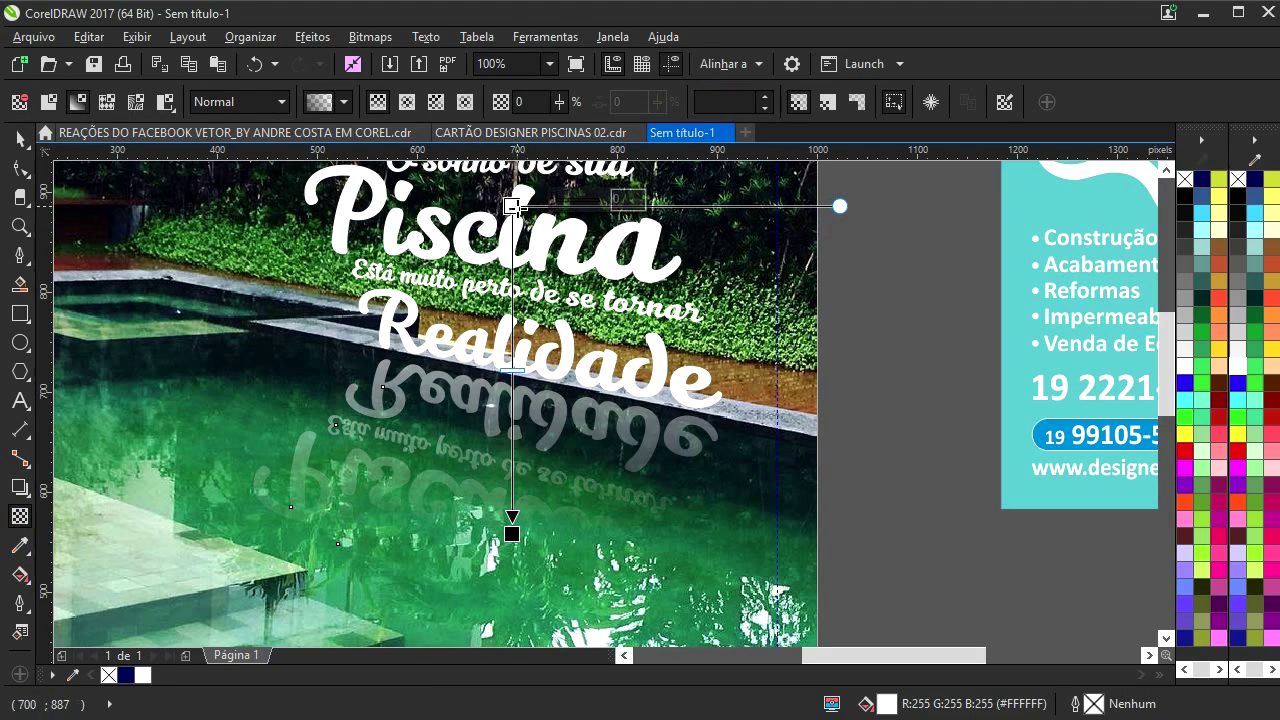
left_click_drag(529, 271, 538, 318)
left_click_drag(521, 253, 521, 194)
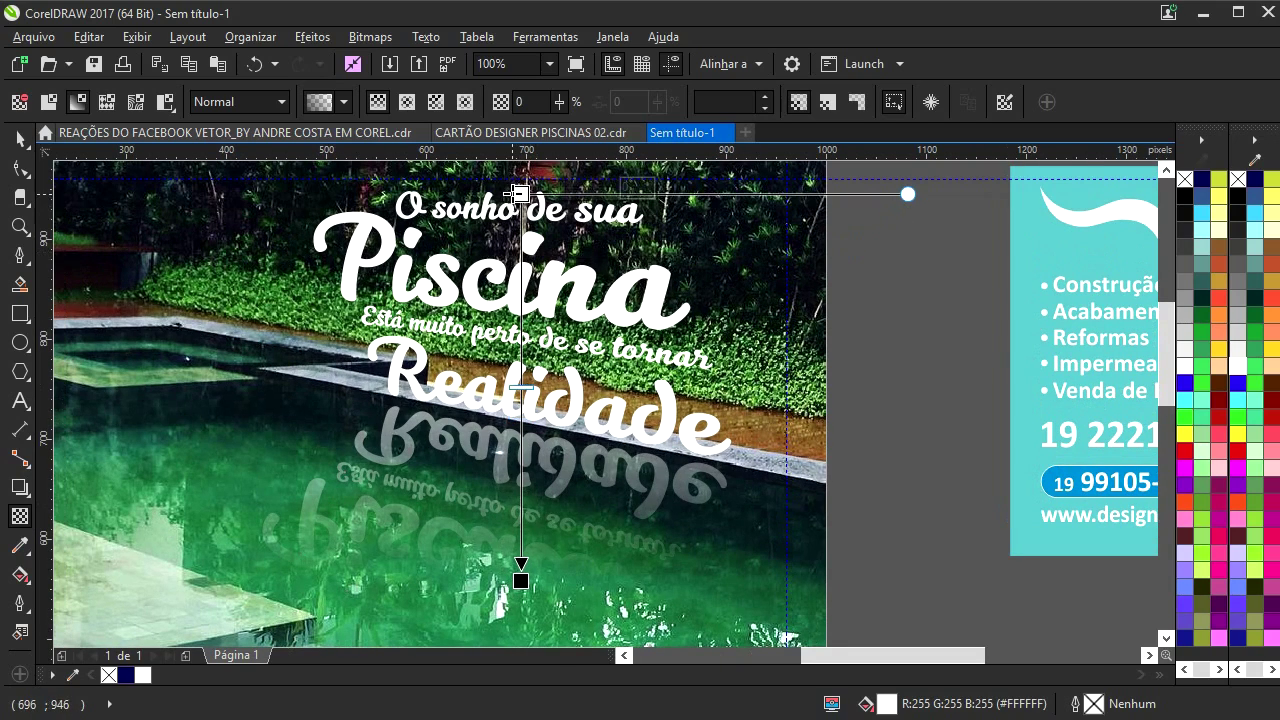
left_click_drag(522, 574, 500, 552)
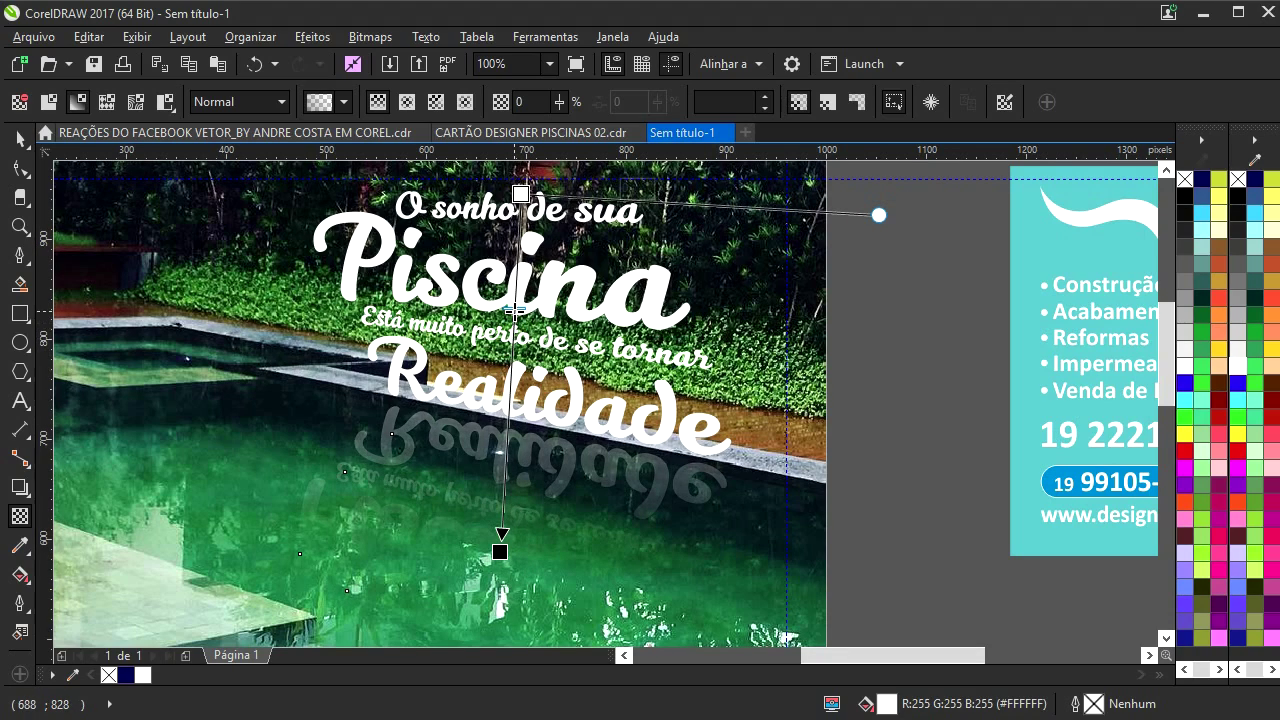
- Fade the reflection further by raising the start of its transparency gradient above the page's upper edge
left_click(18, 142)
scroll(452, 342, "down", 2)
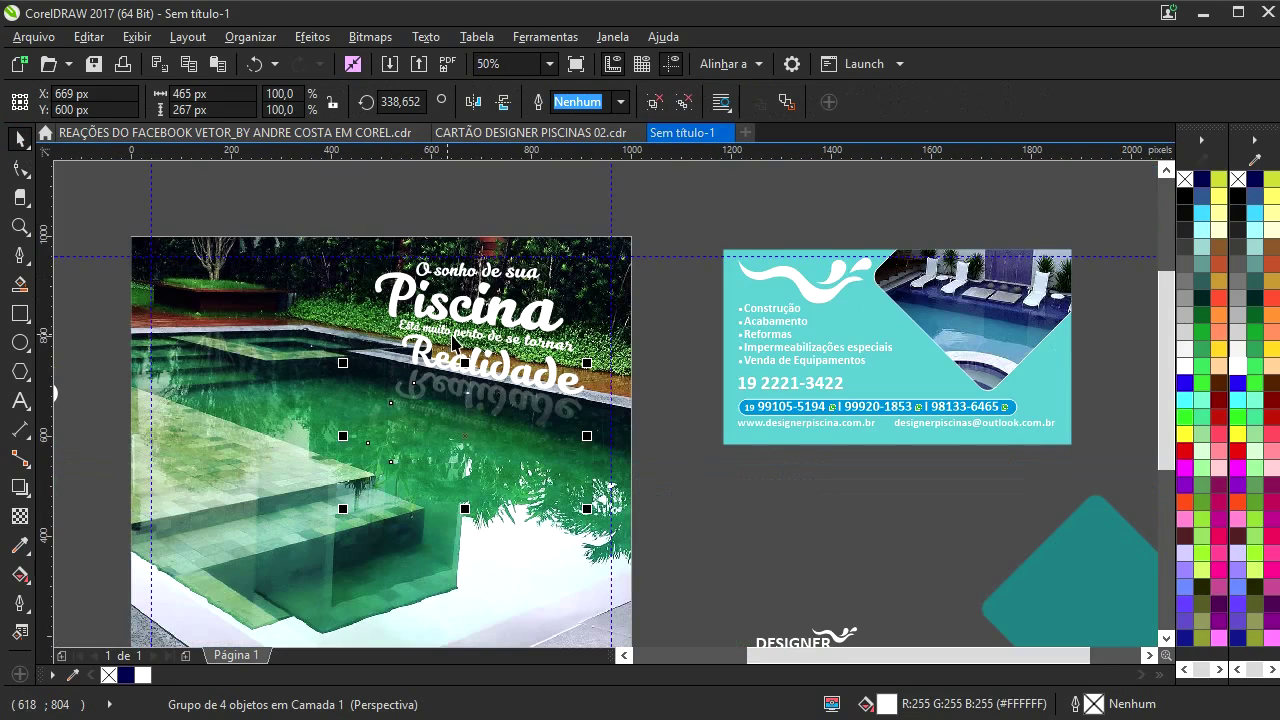
left_click(20, 516)
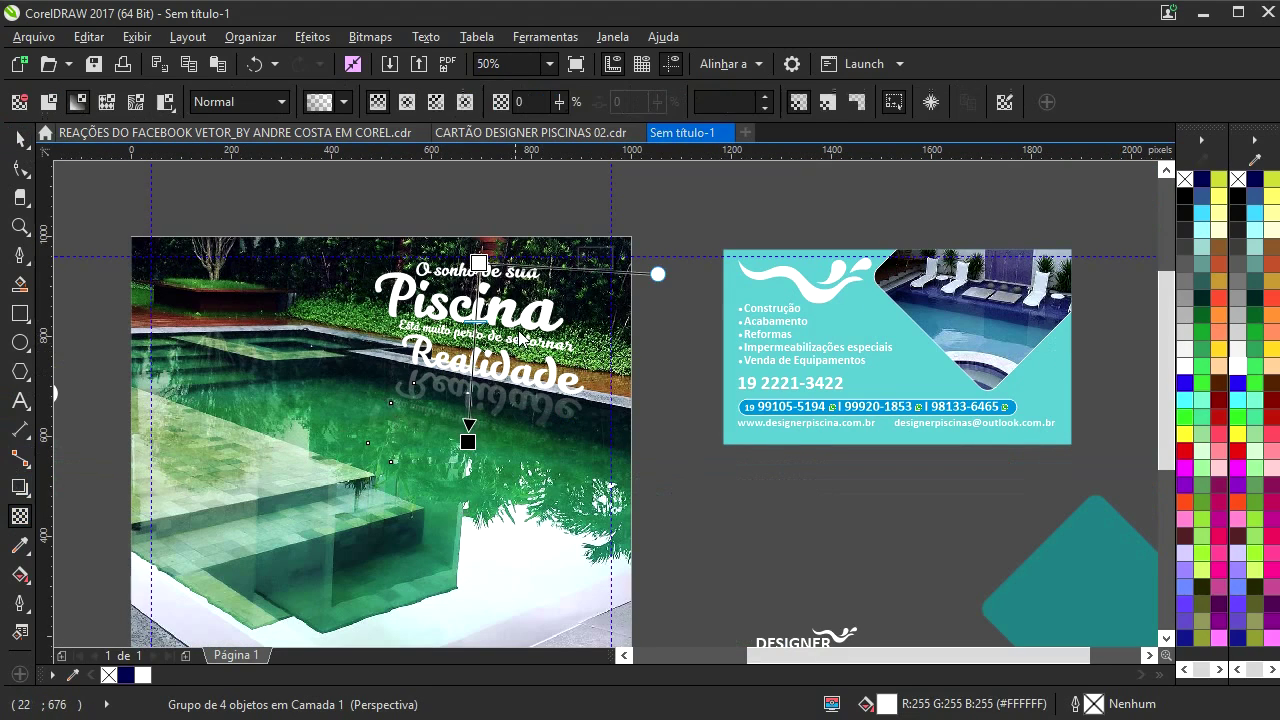
left_click(20, 140)
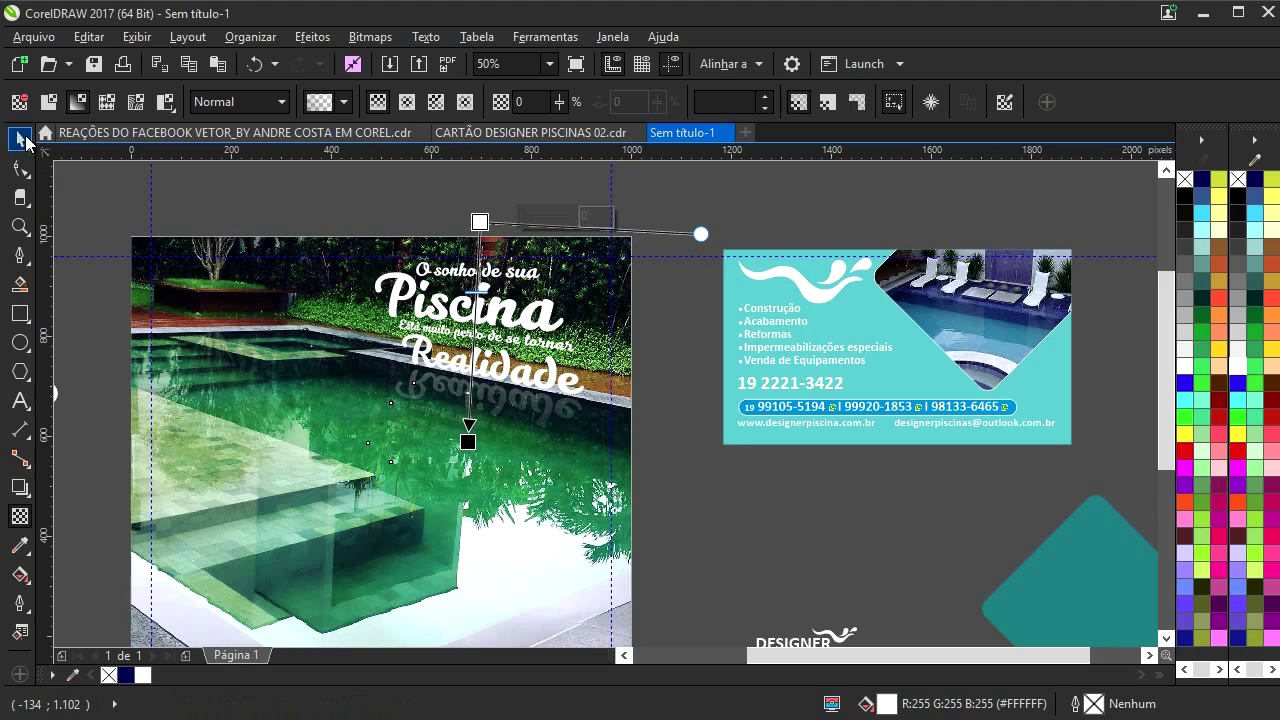
left_click(689, 360)
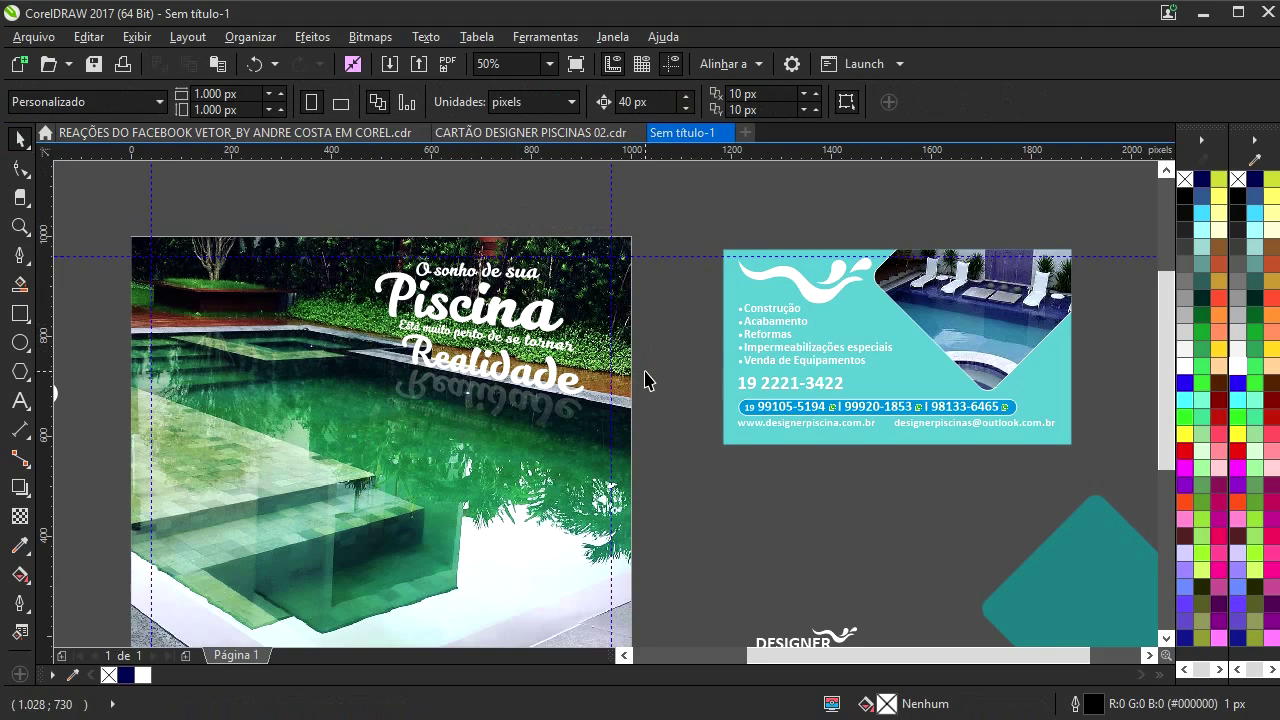
- Place a copy of the white wave over the pool's near edge, about 516 × 176 px, at X 302 px, Y 171 px
mouse_move(429, 453)
left_mouse_down()
mouse_move(494, 437)
mouse_move(551, 358)
left_mouse_up()
left_click_drag(332, 406, 418, 393)
left_click_drag(180, 358, 565, 585)
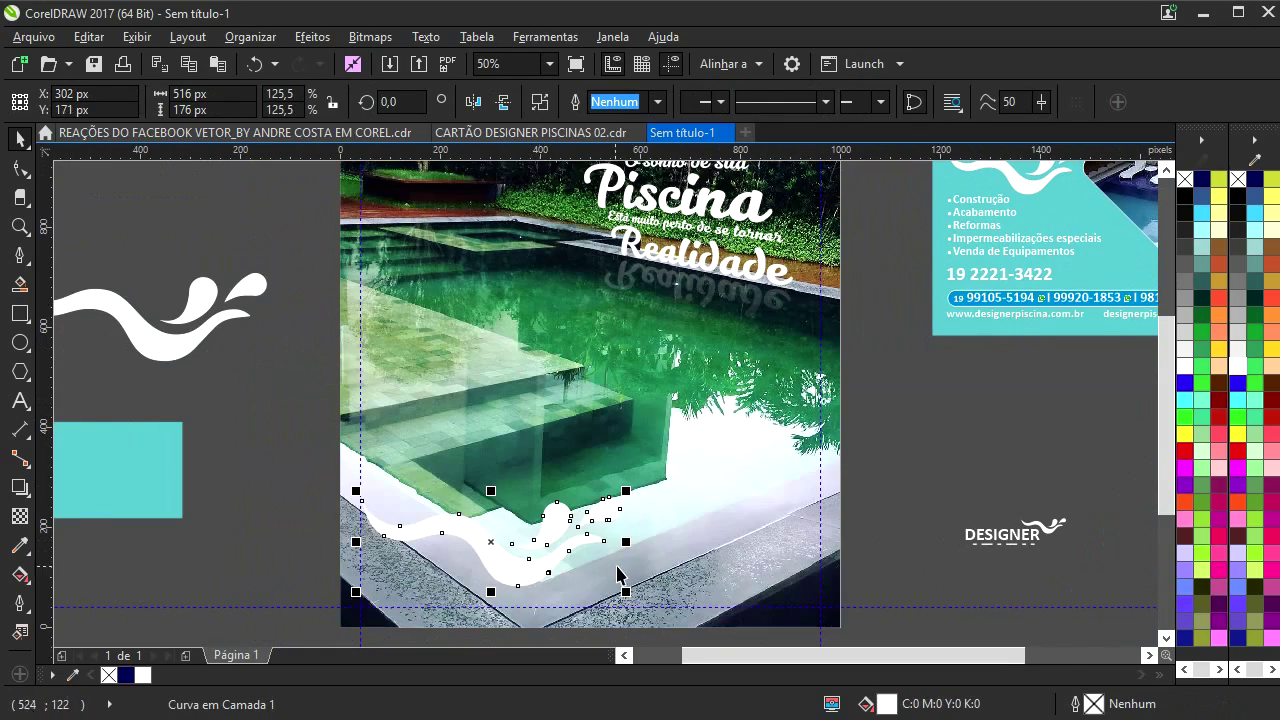
scroll(958, 410, "right", 4)
scroll(1036, 440, "right", 1)
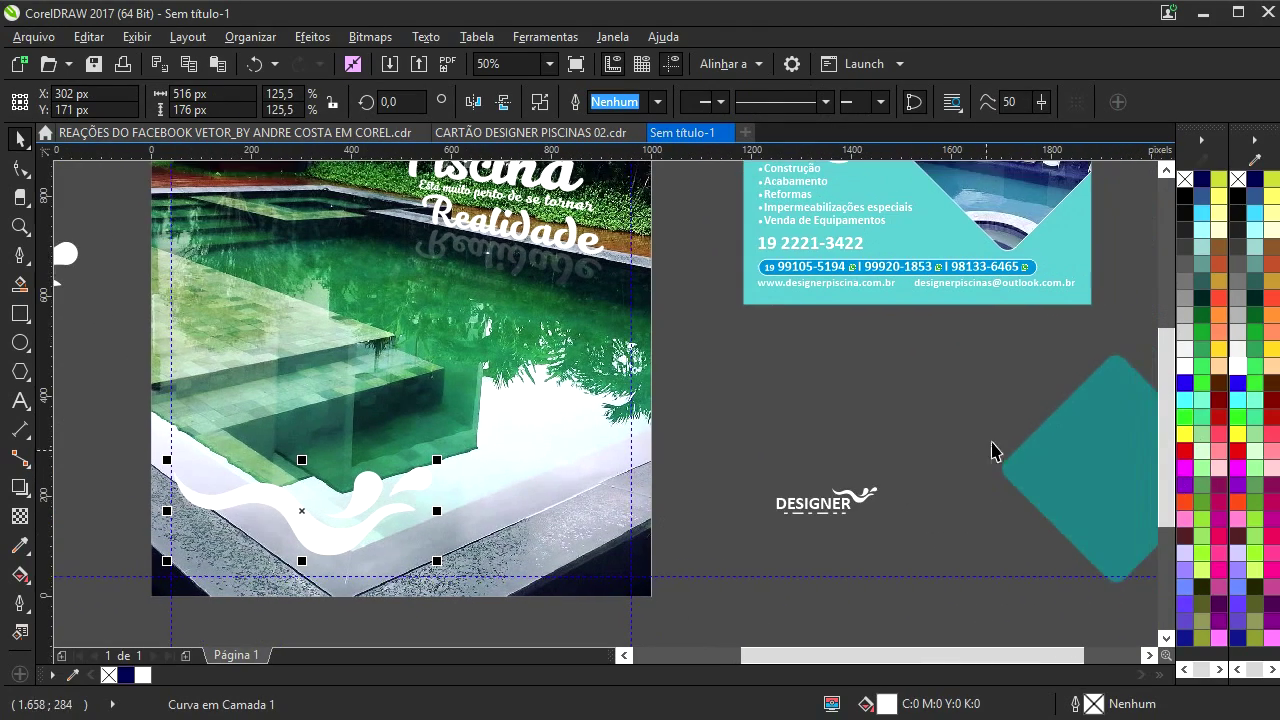
scroll(870, 440, "up", 1)
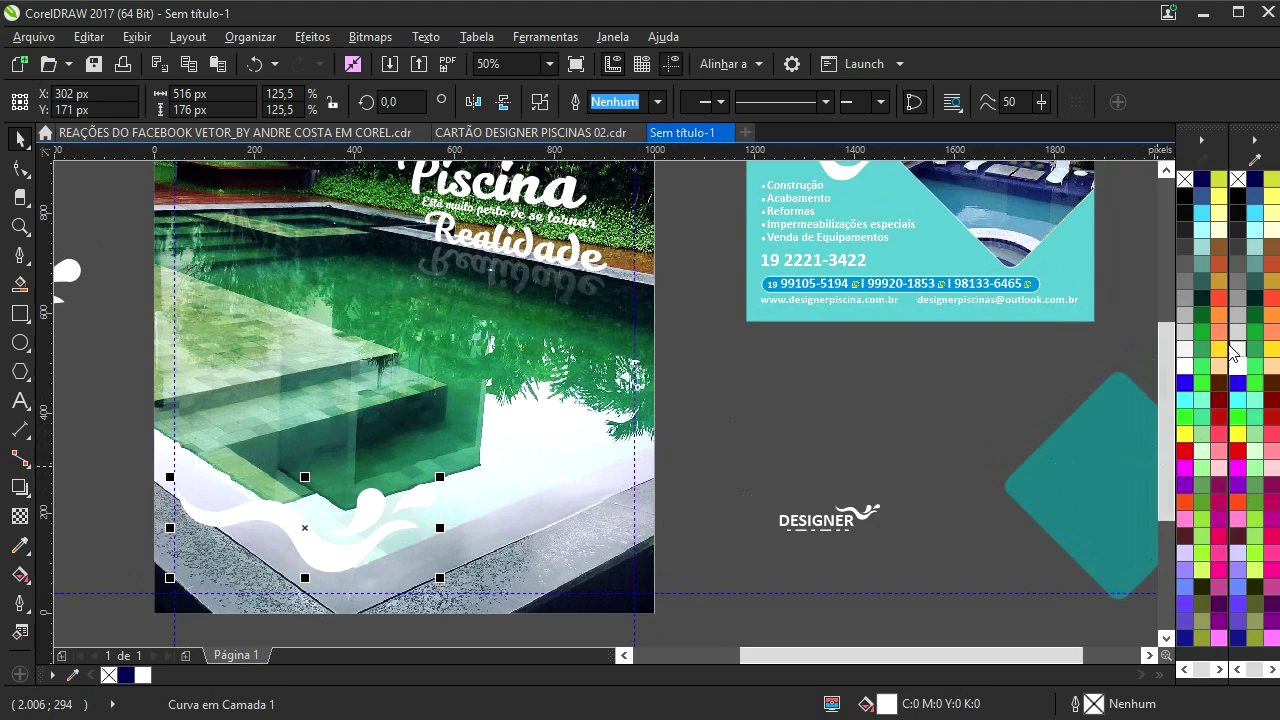
- Fill the wave copy with light blue #00CCFF and enlarge it to about 1268 × 433 px across the page's lower part
left_click(1253, 224)
scroll(600, 400, "left", 3)
left_click_drag(543, 455, 803, 343)
left_click_drag(439, 476, 452, 466)
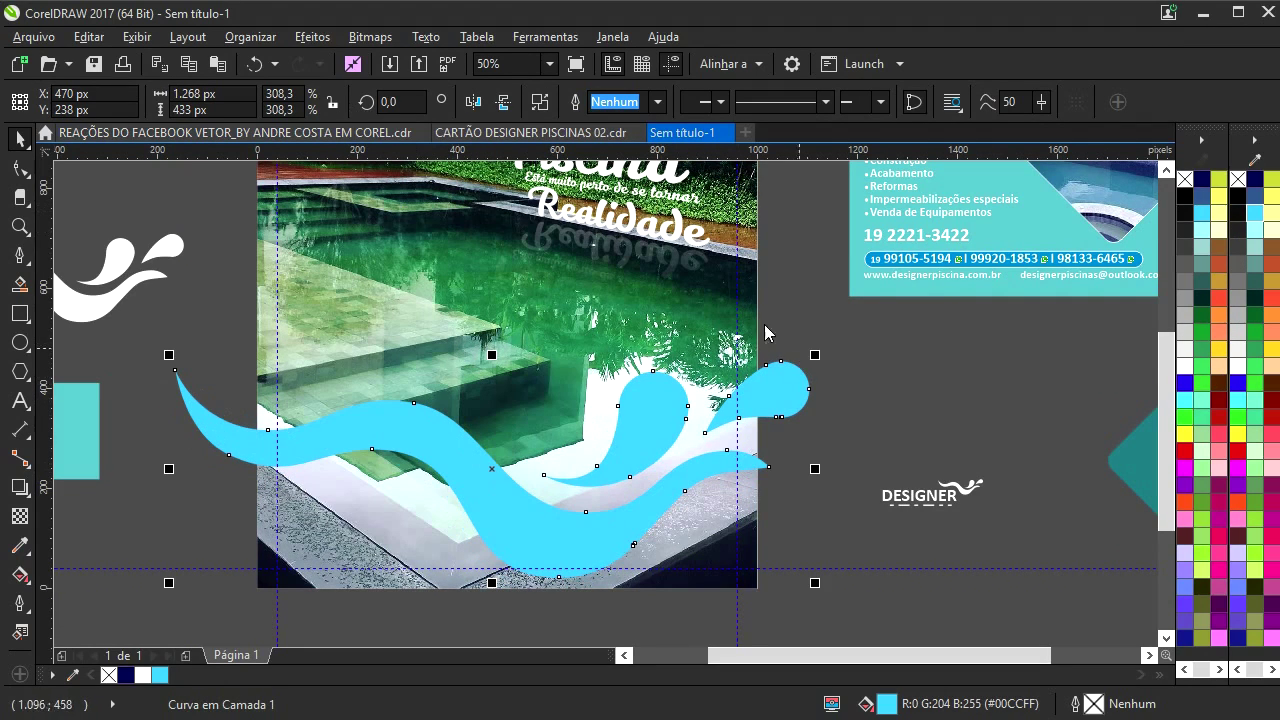
- Set the blue wave's transparency merge mode to Multiplicar and move it to about X 528 px, Y 206 px
left_click(20, 516)
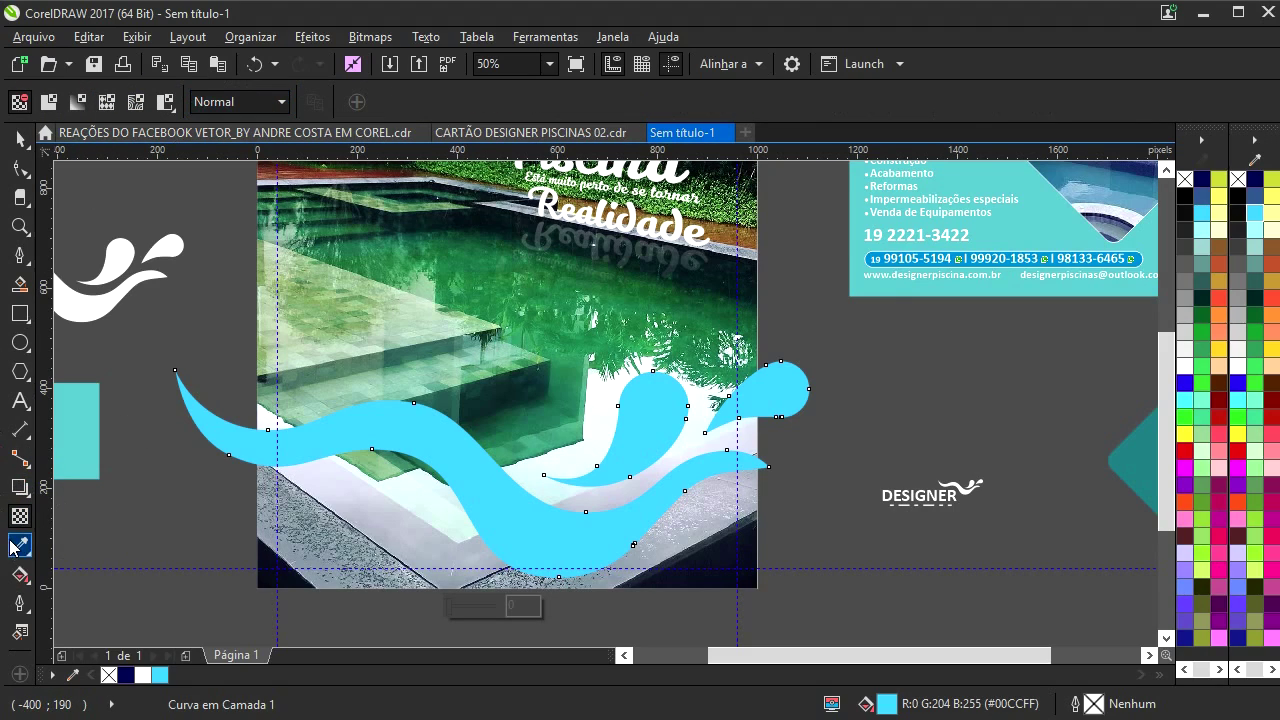
left_click(249, 102)
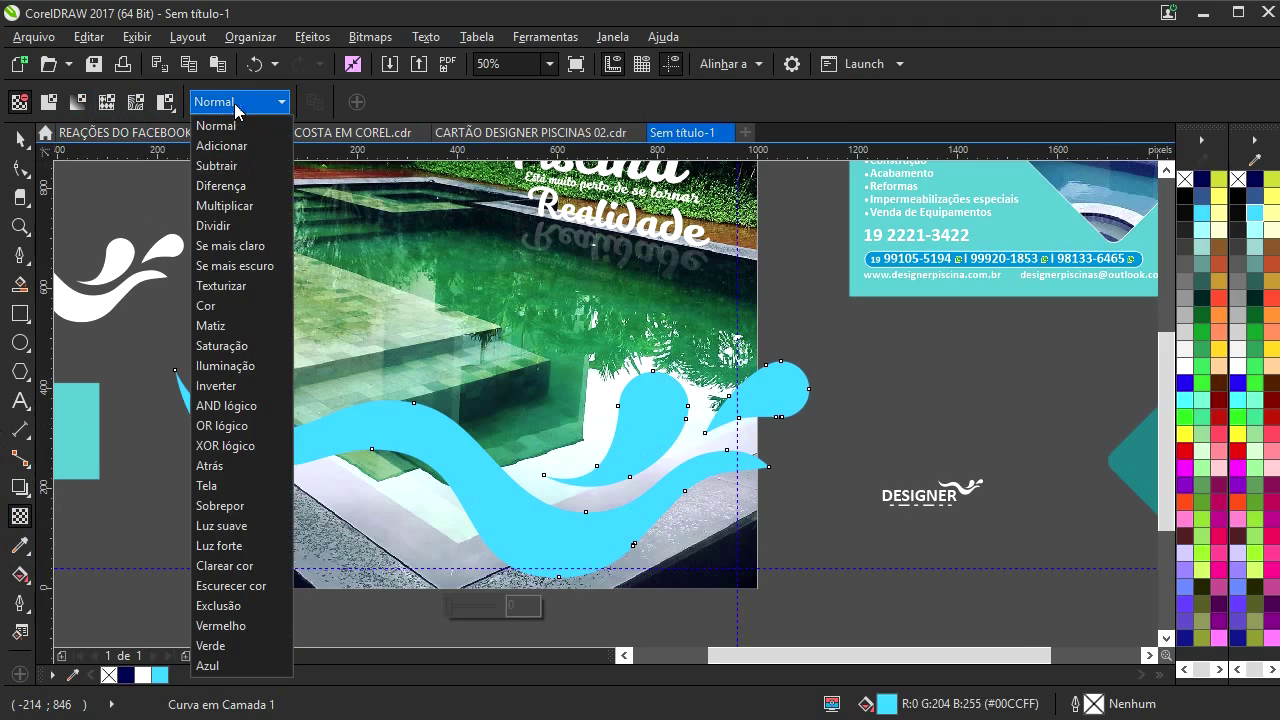
left_click(232, 222)
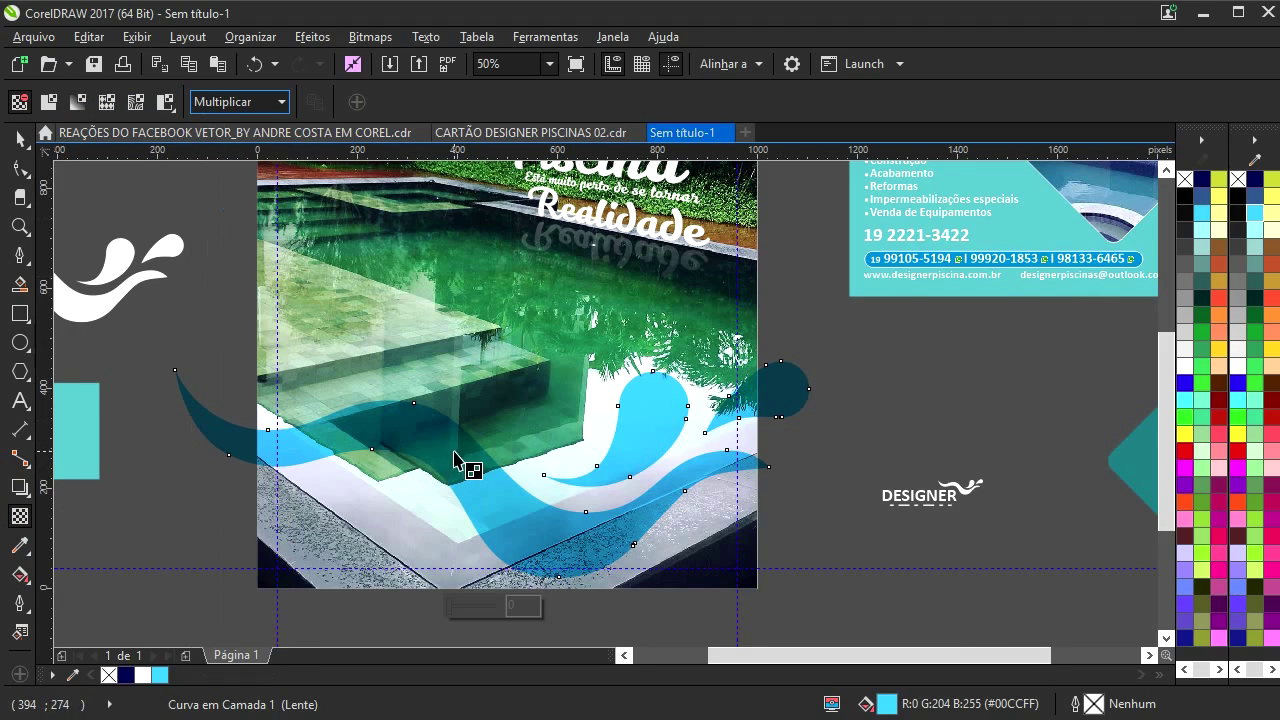
left_click(22, 136)
left_click_drag(457, 486, 488, 503)
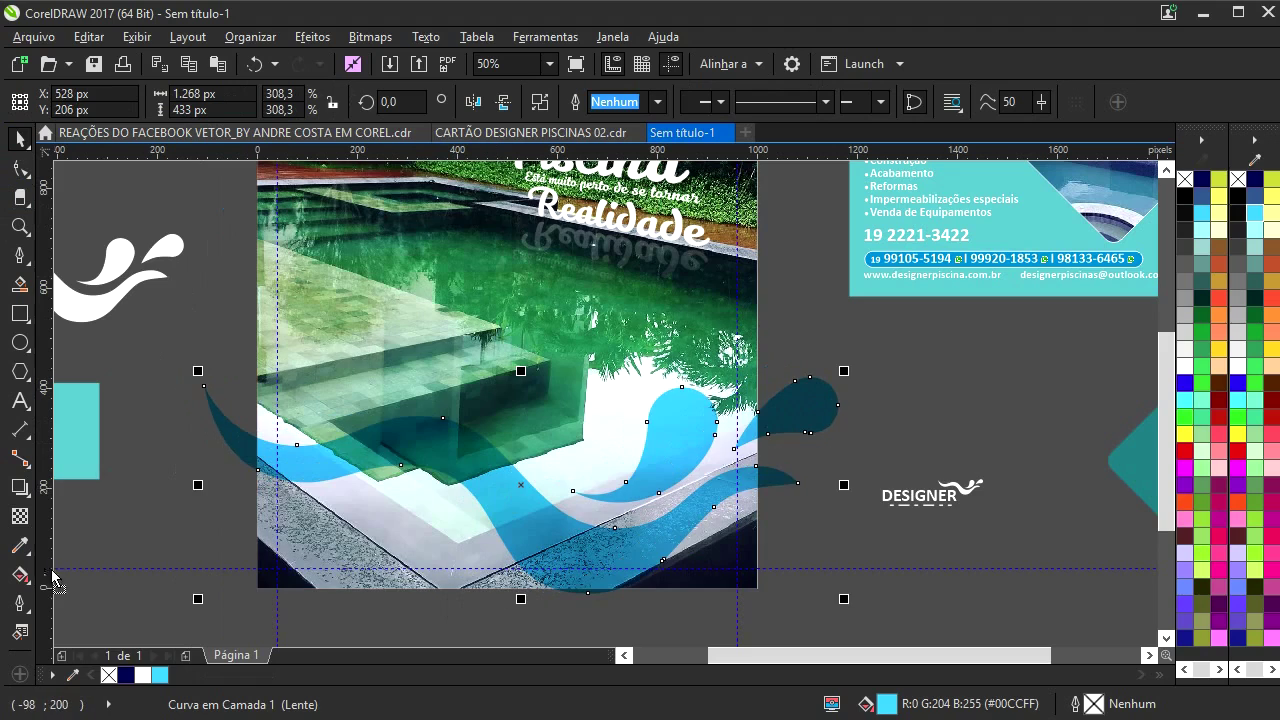
- Apply a vertical linear transparency to the blue wave so it fades out toward the page's lower edge
left_click(20, 516)
left_click_drag(499, 423, 499, 573)
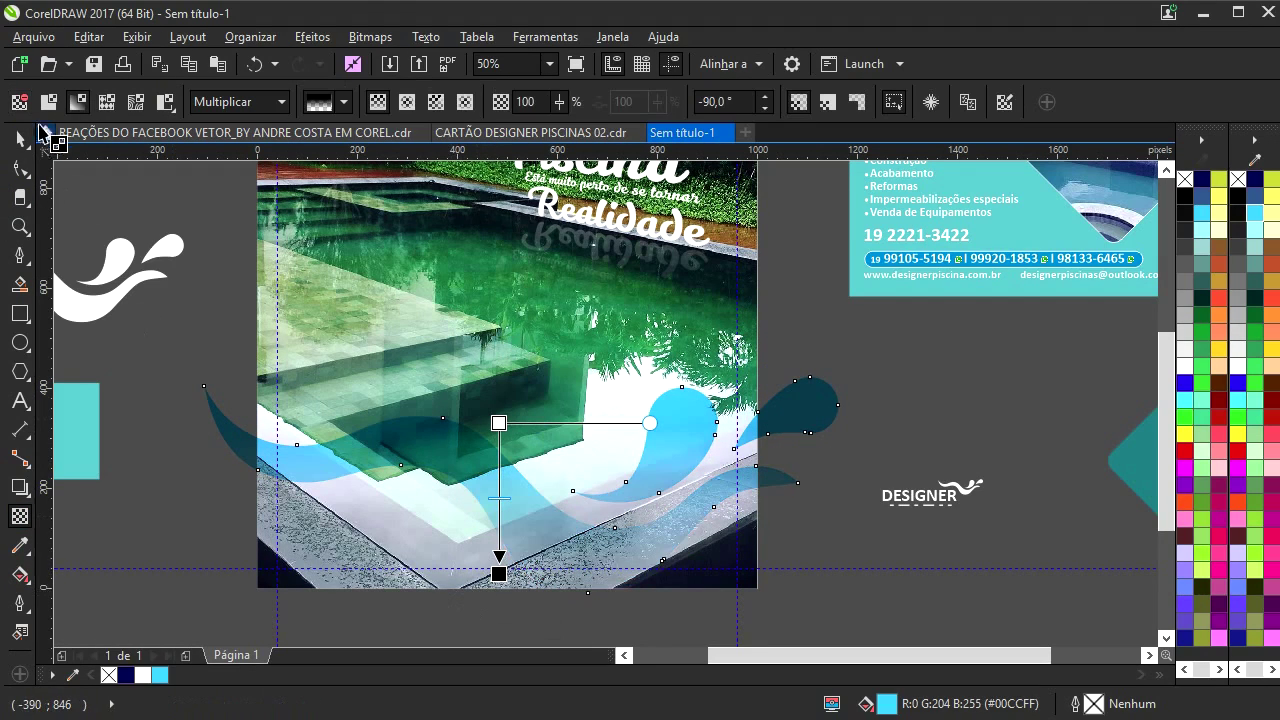
left_click(22, 140)
- PowerClip the blue wave inside the pool photo's frame
right_click(408, 434)
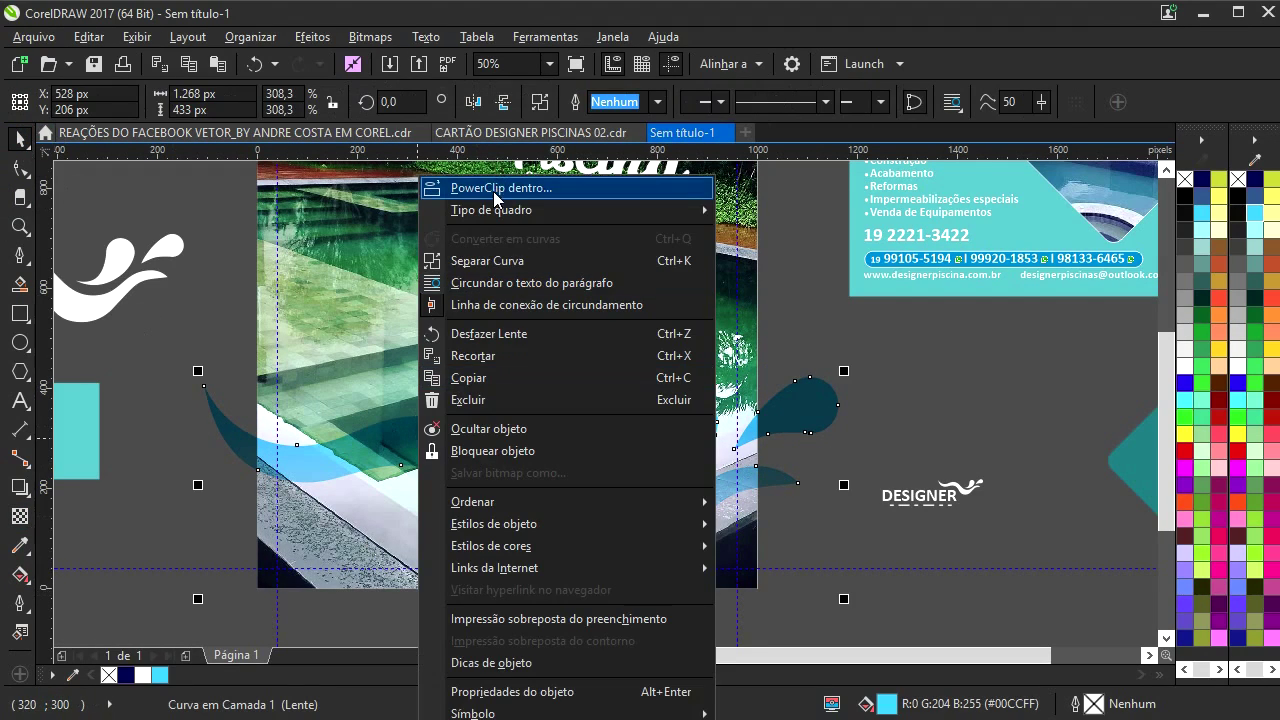
left_click(460, 189)
left_click(500, 357)
- Place the Designer Piscinas logo in the page's lower-left corner at the margin guides, about 330 × 96 px, at X 207 px, Y 89 px
left_click_drag(843, 431, 1089, 580)
left_click_drag(935, 492, 342, 556)
left_click_drag(406, 532, 454, 496)
left_click_drag(537, 487, 464, 456)
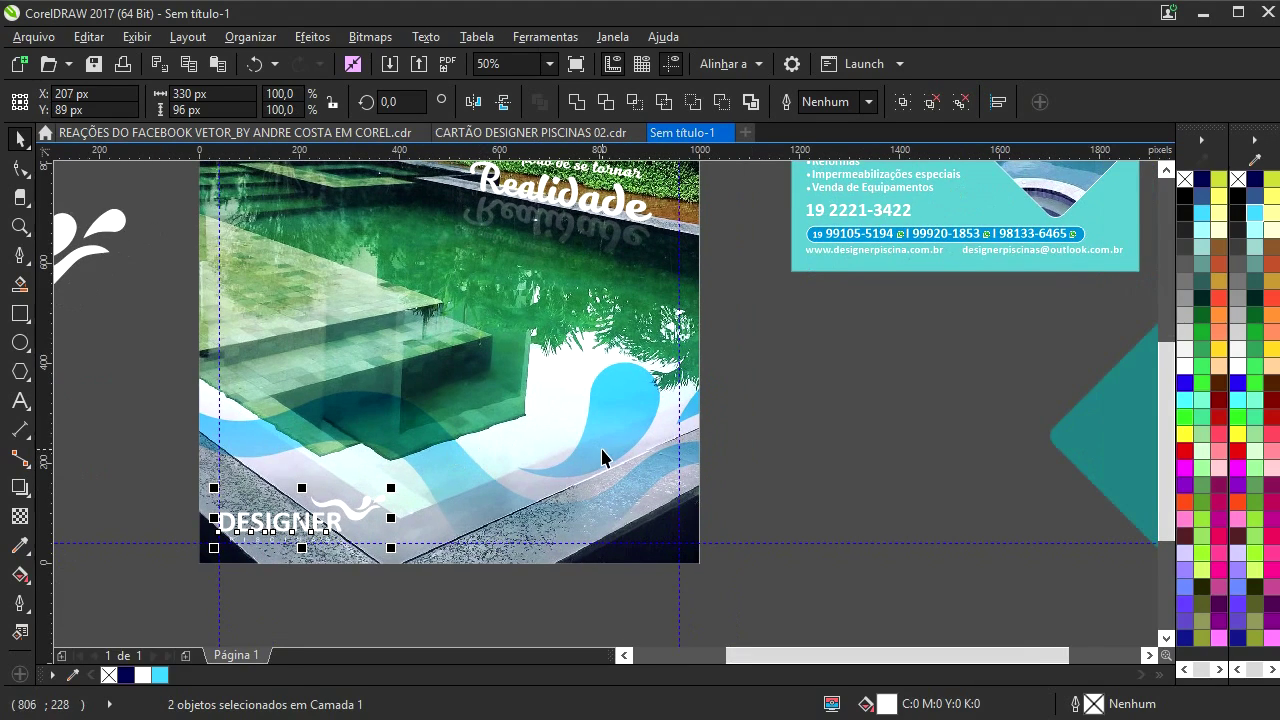
scroll(602, 458, "down", 2)
scroll(620, 420, "up", 2)
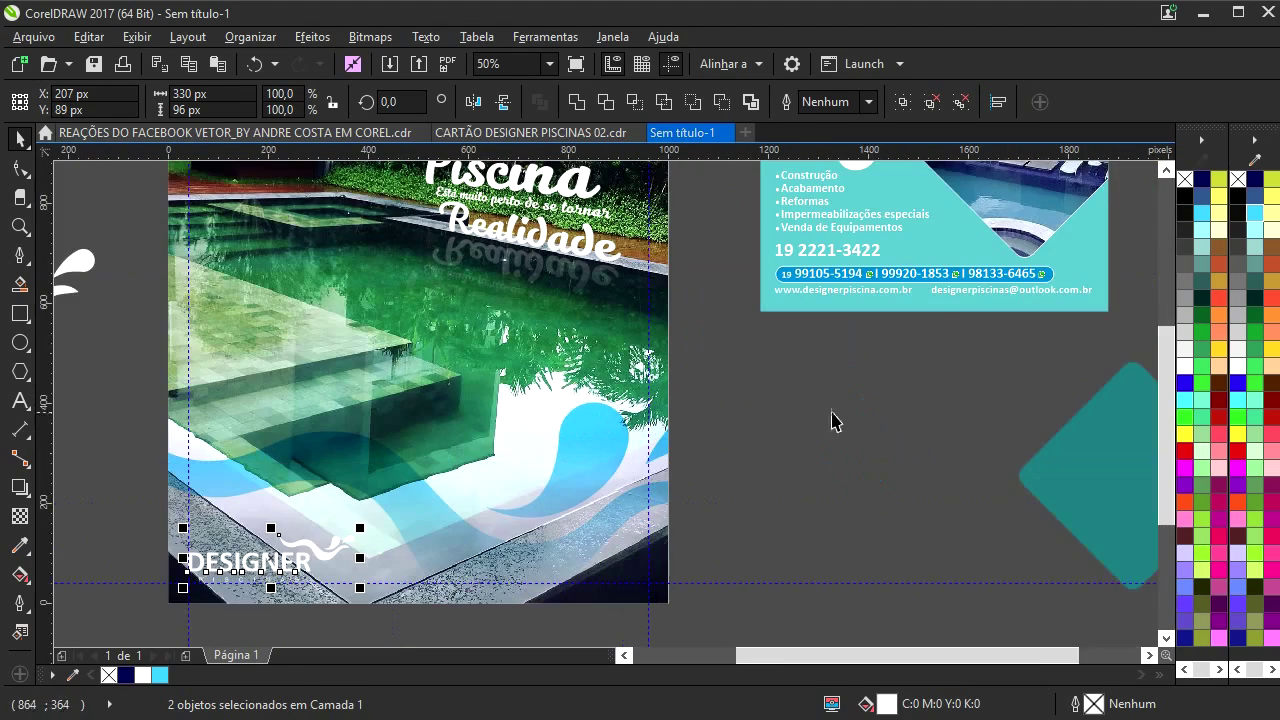
- Copy the card's website and e-mail lines to the page's lower margin beside the logo, at about X 704 px, Y 53 px
left_click_drag(1066, 336, 673, 297)
left_click_drag(763, 306, 371, 606)
scroll(486, 486, "up", 2)
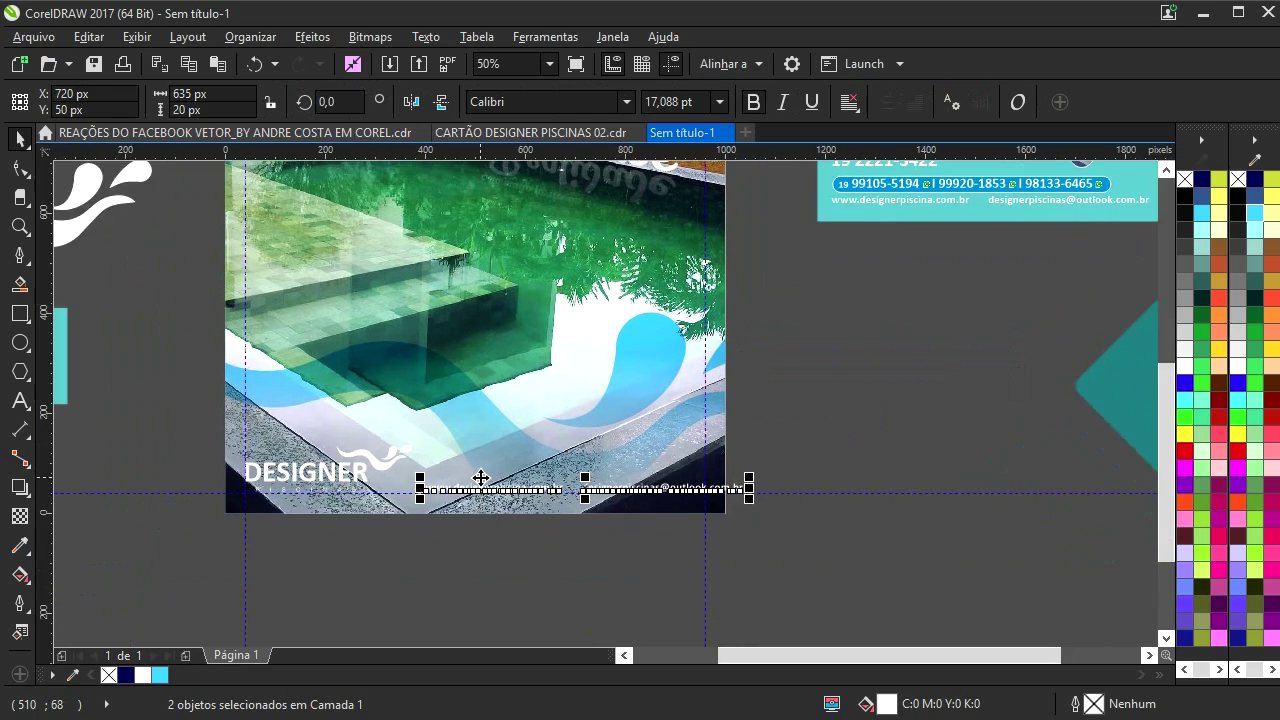
left_click(943, 446)
left_click_drag(943, 446, 197, 563)
left_click_drag(889, 482, 813, 477)
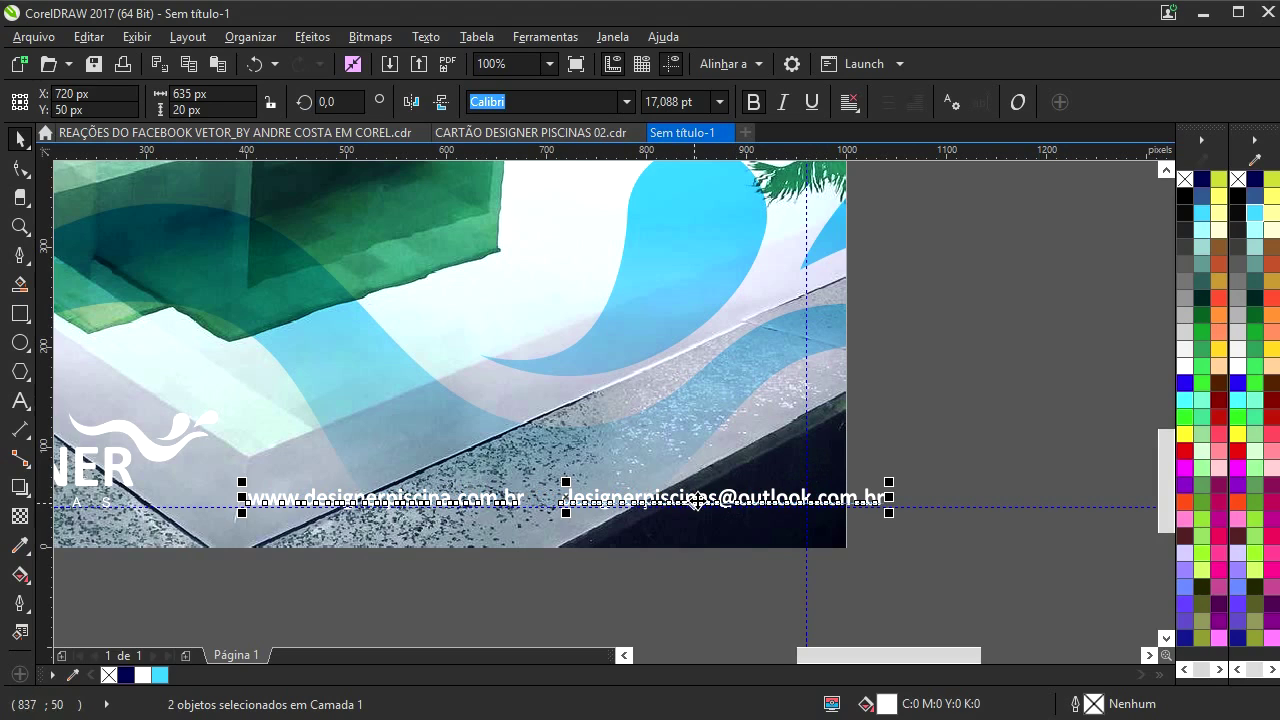
left_click_drag(699, 498, 683, 497)
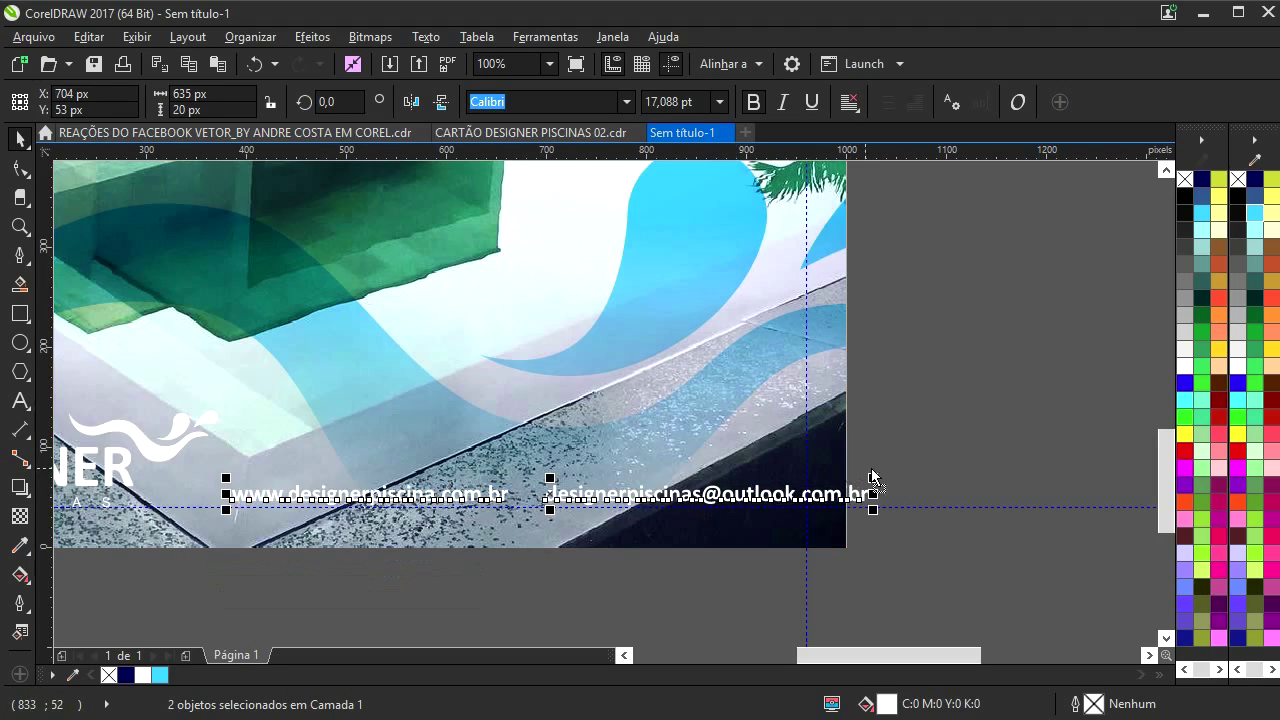
- Scale down the website and e-mail lines so they end at the page's right margin guide
left_click_drag(876, 487, 762, 507)
left_click(988, 402)
scroll(551, 394, "down", 2)
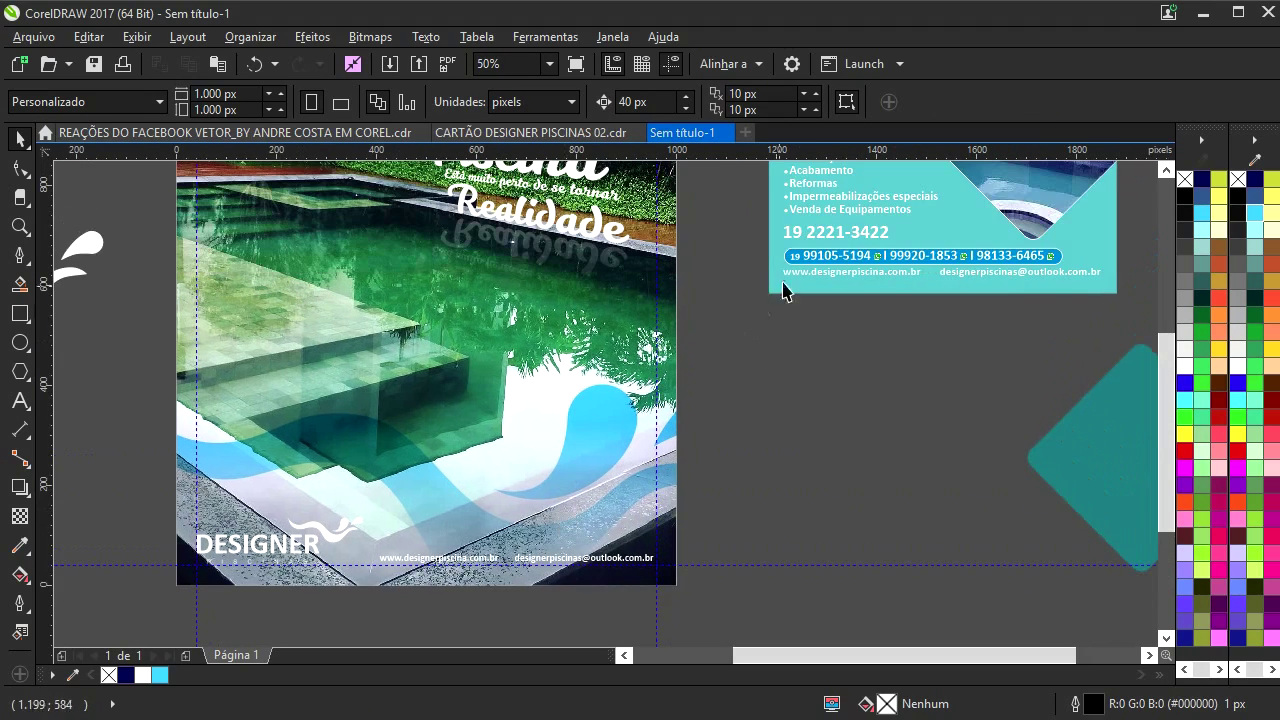
- Copy the card's large landline number above the website line, at about X 513 px, Y 89 px
left_click_drag(817, 244, 404, 514)
scroll(382, 550, "up", 2)
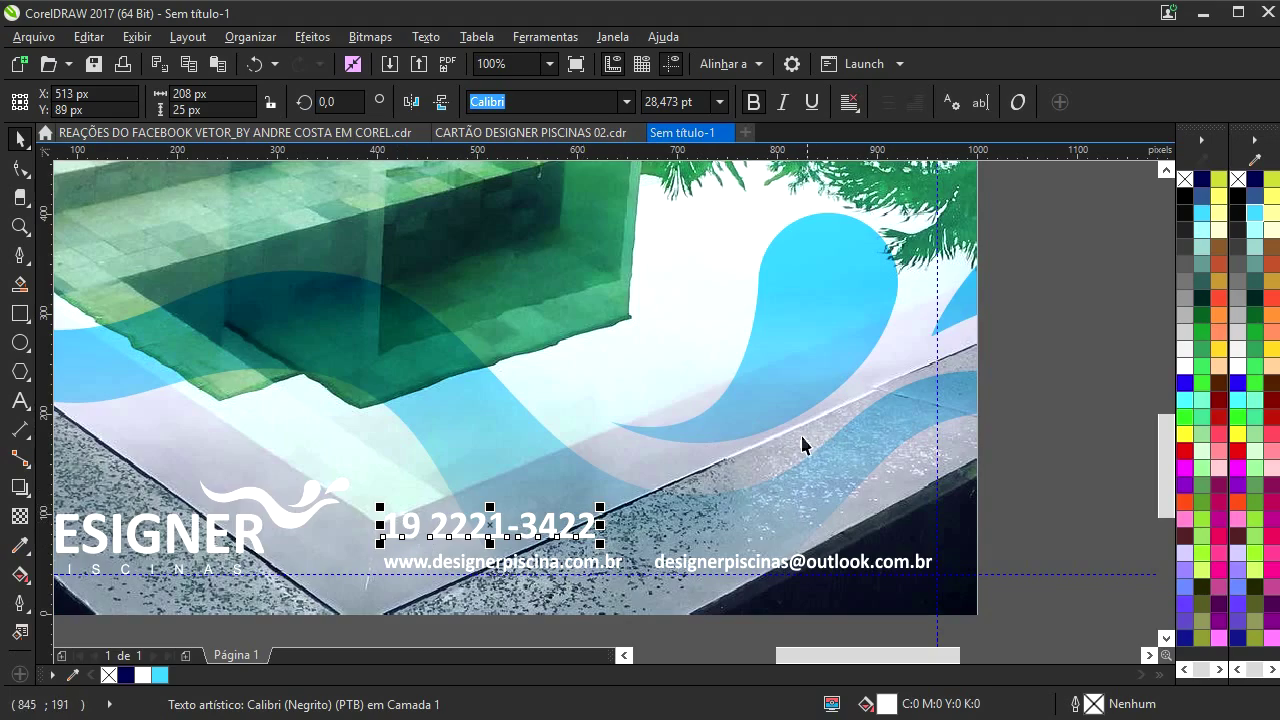
scroll(803, 445, "down", 2)
key("Escape")
- Examine the post's overall composition, including the slogan with its reflection, the blue wave, the logo and the contact details
scroll(700, 500, "down", 2)
scroll(655, 495, "up", 1)
scroll(638, 470, "down", 1)
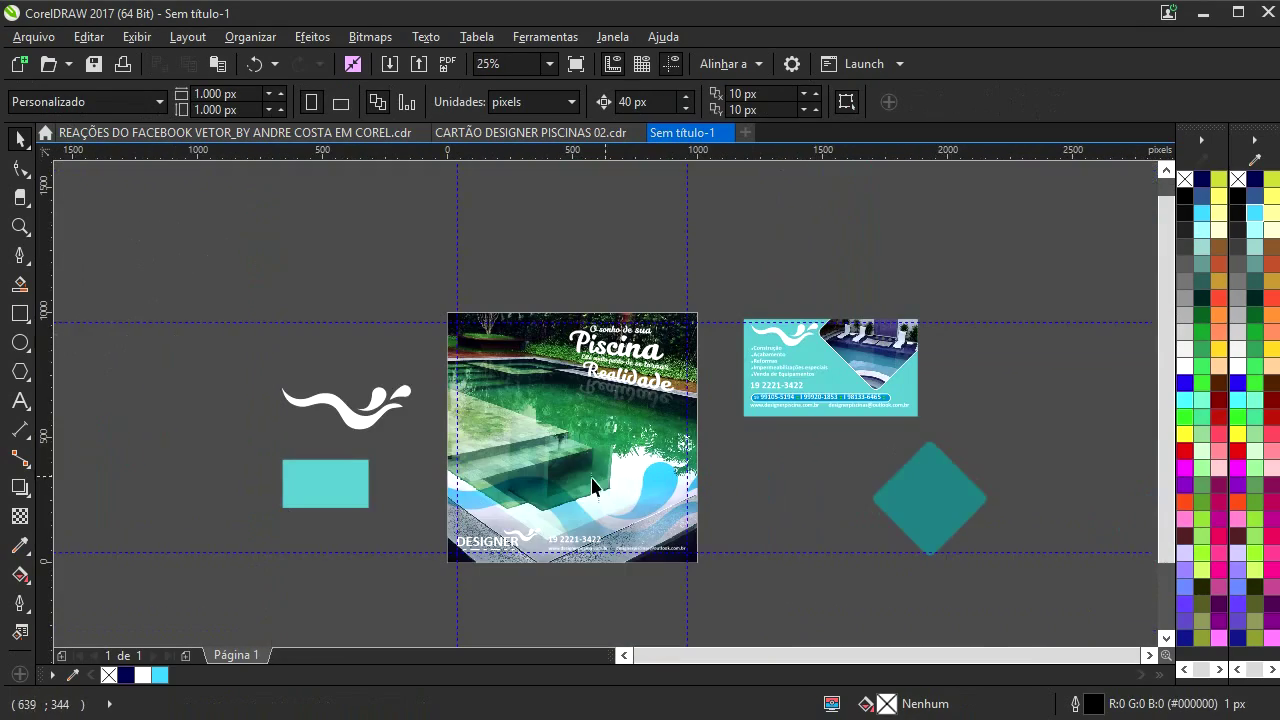
left_click_drag(591, 487, 502, 489)
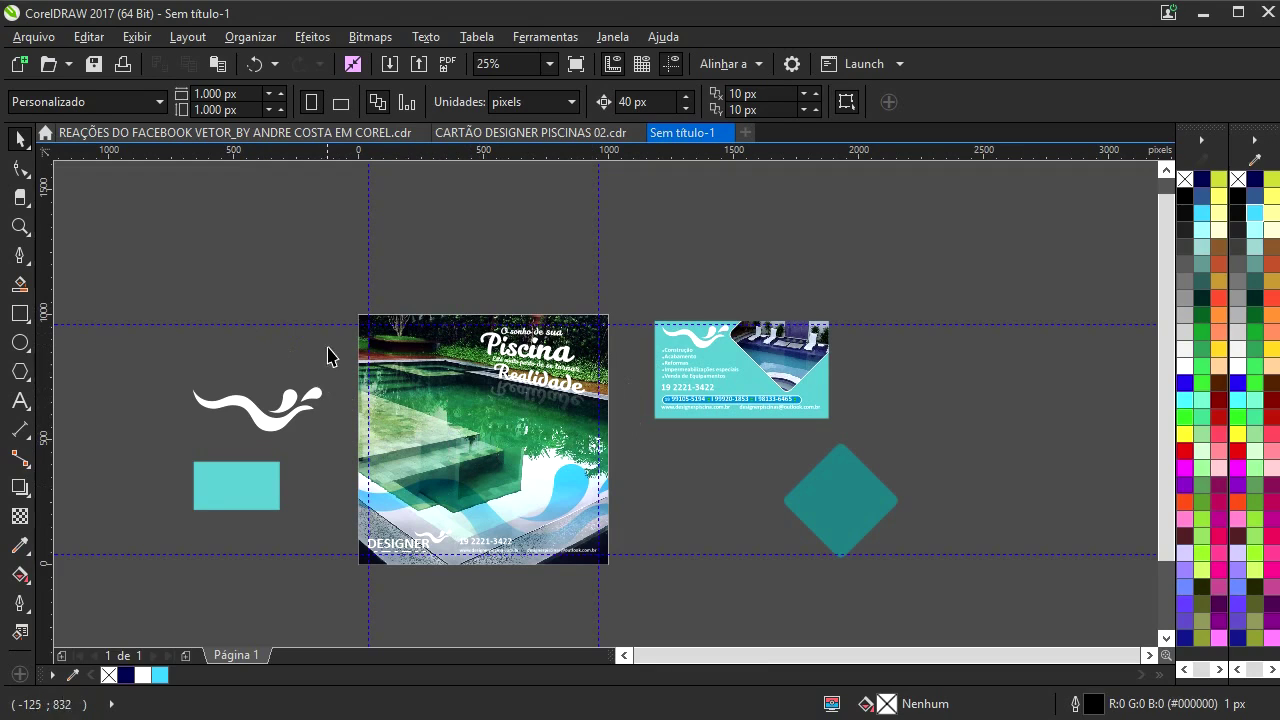
key("z")
left_click_drag(334, 293, 642, 615)
left_click_drag(339, 411, 166, 387)
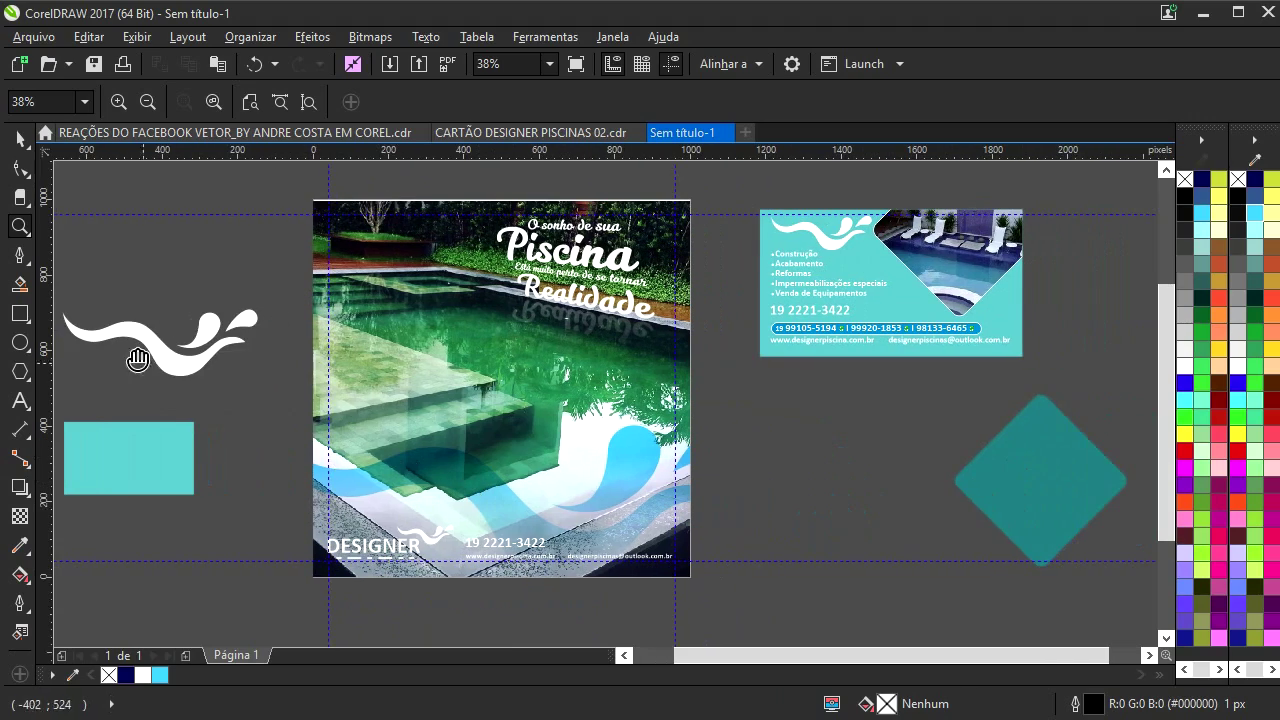
left_click(20, 138)
scroll(386, 263, "up", 1)
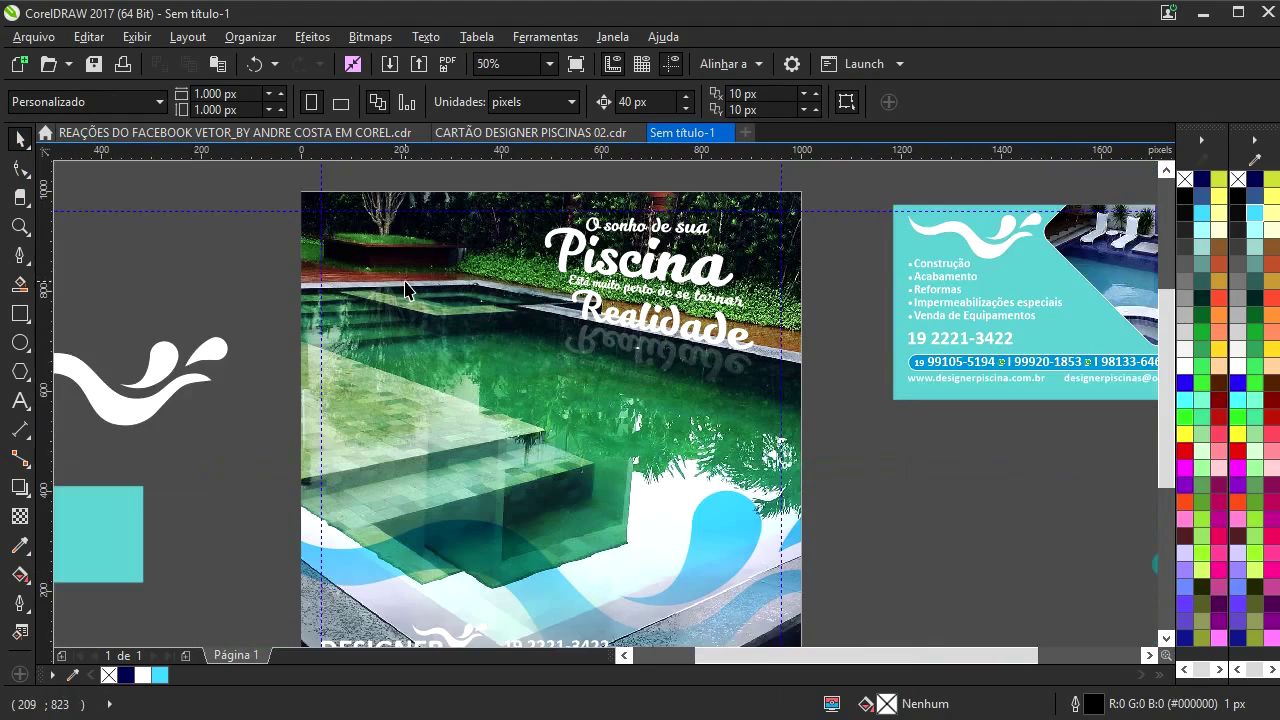
left_click_drag(569, 427, 534, 422)
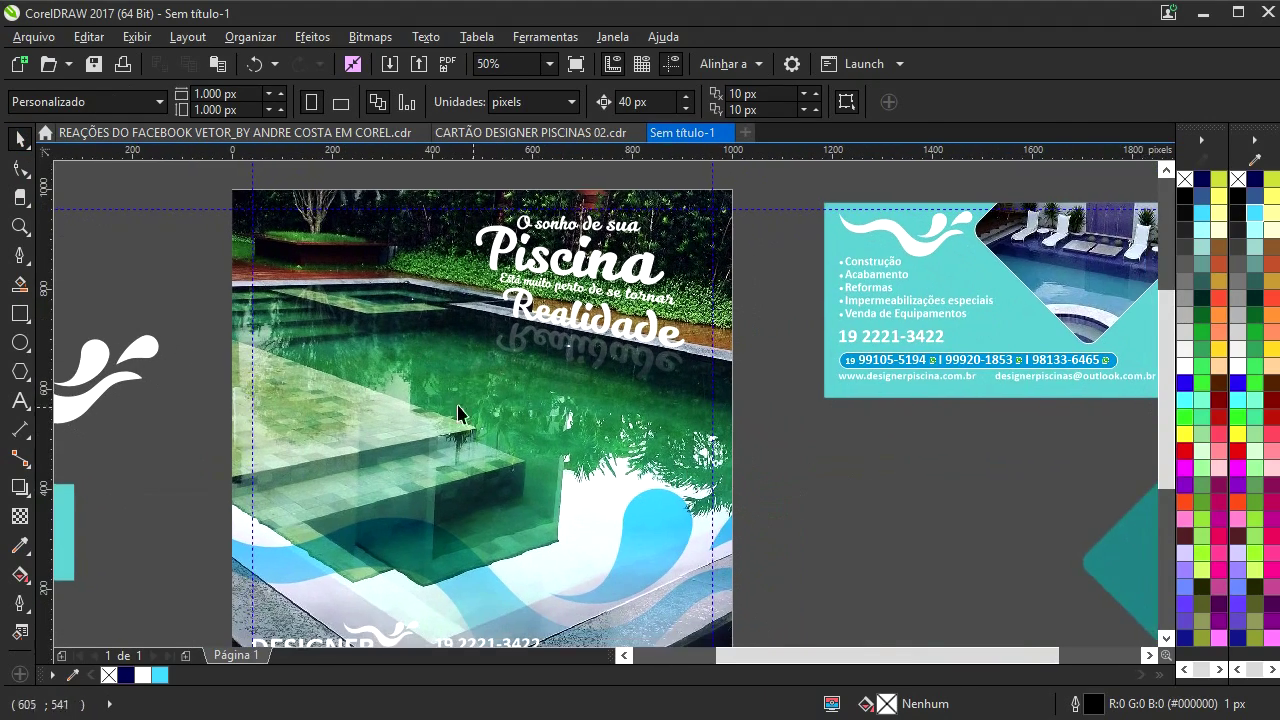
scroll(452, 465, "down", 2)
scroll(430, 480, "up", 2)
left_click(425, 485)
mouse_move(425, 485)
left_mouse_down()
mouse_move(417, 506)
mouse_move(426, 482)
mouse_move(437, 490)
left_mouse_up()
left_click(822, 483)
left_click_drag(496, 454, 556, 468)
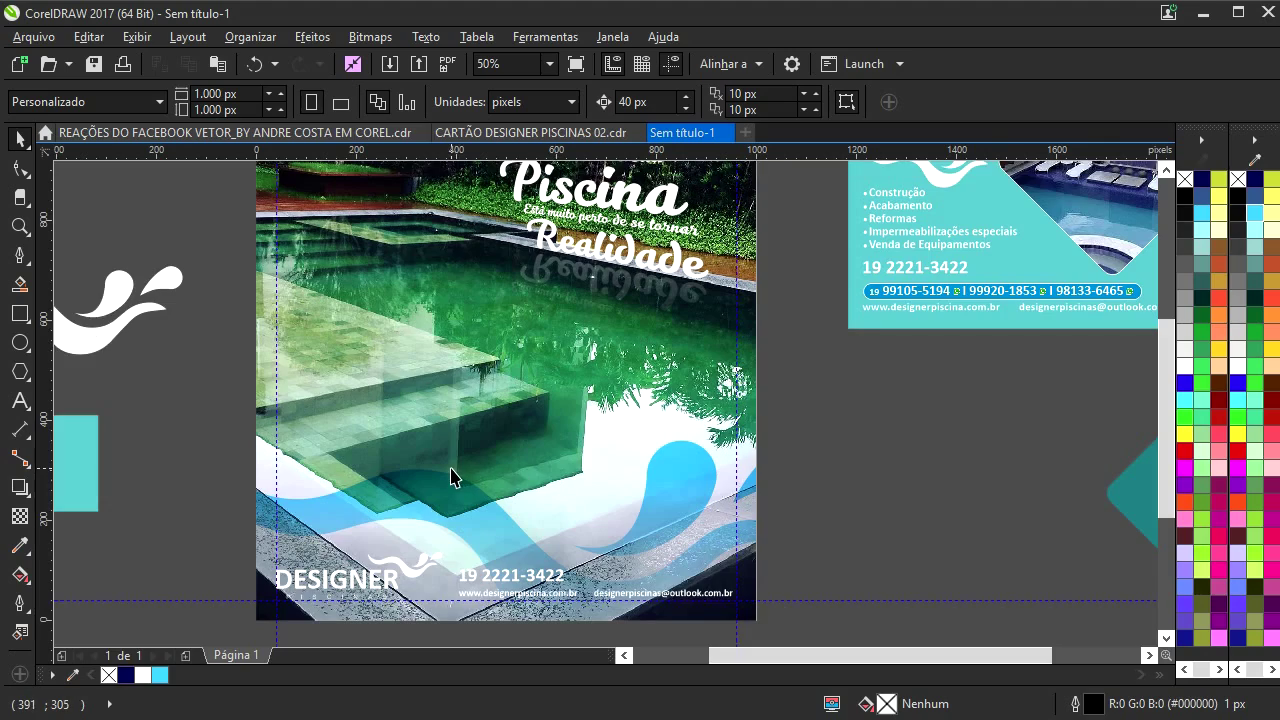
scroll(450, 467, "down", 1)
scroll(449, 463, "up", 2)
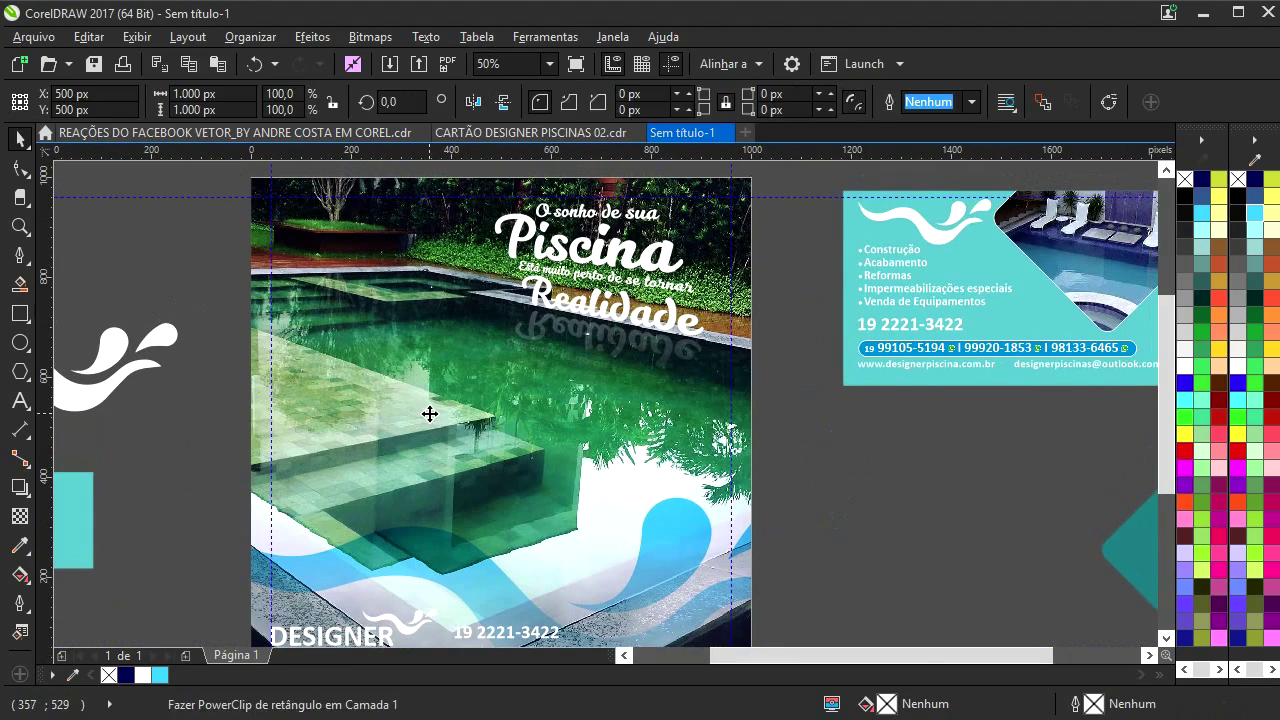
- Inside the pool photo's PowerClip, draw a black rectangle without outline, about 1042 × 458 px, over the page's lower part
scroll(427, 421, "down", 2)
left_click(20, 313)
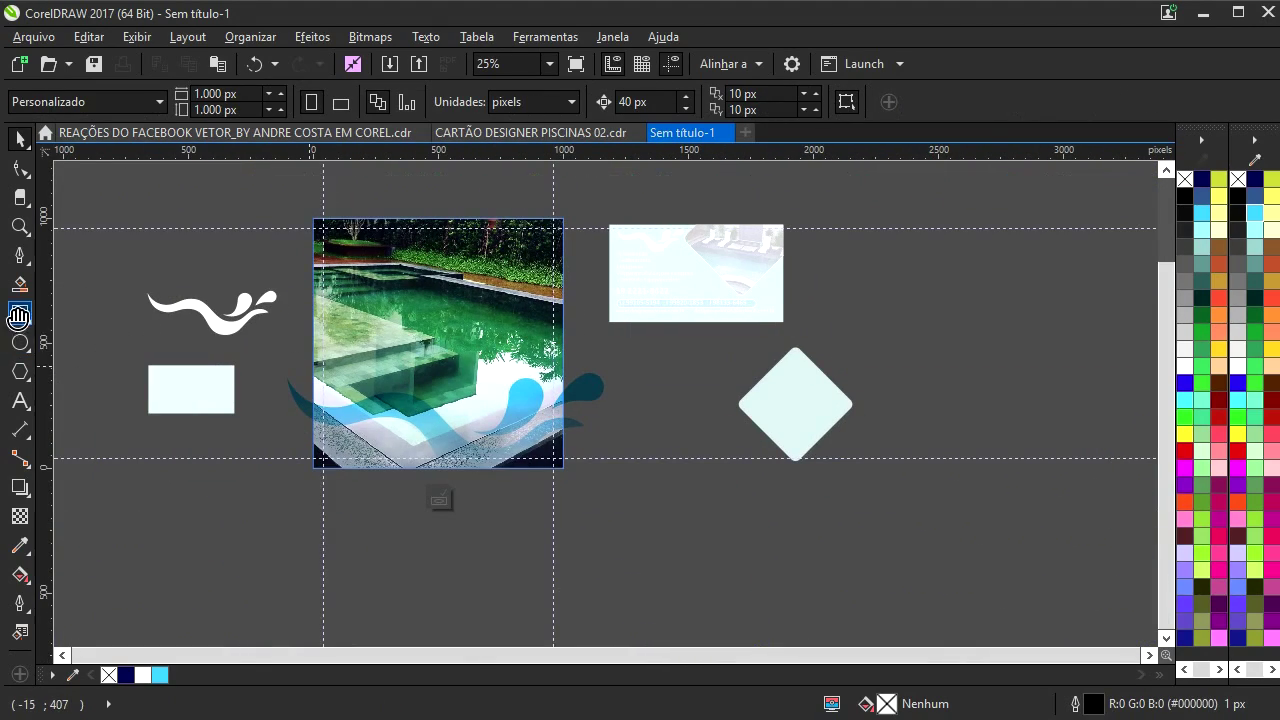
scroll(333, 456, "up", 2)
left_click_drag(281, 505, 812, 265)
left_click(1238, 197)
right_click(1238, 179)
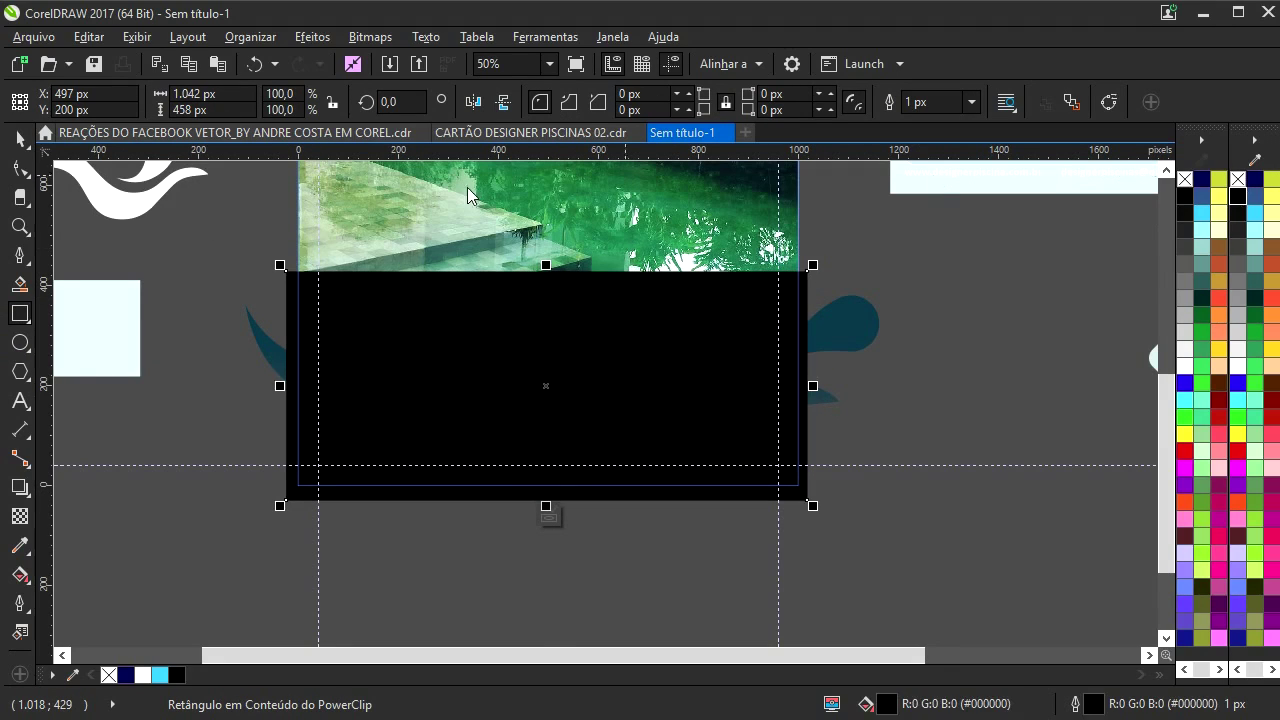
- Apply a linear transparency that fades the black rectangle upward from the page's lower edge, and finish editing the PowerClip
left_click(20, 516)
left_click_drag(548, 485, 547, 272)
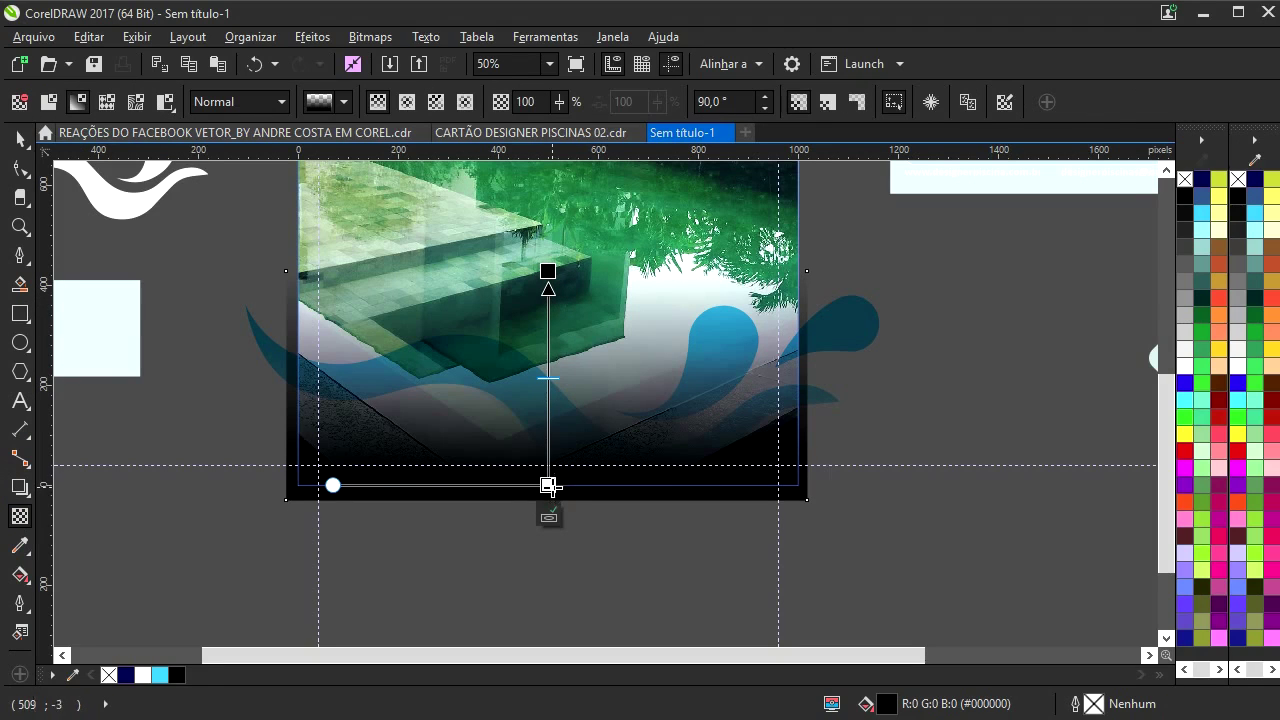
left_click(20, 139)
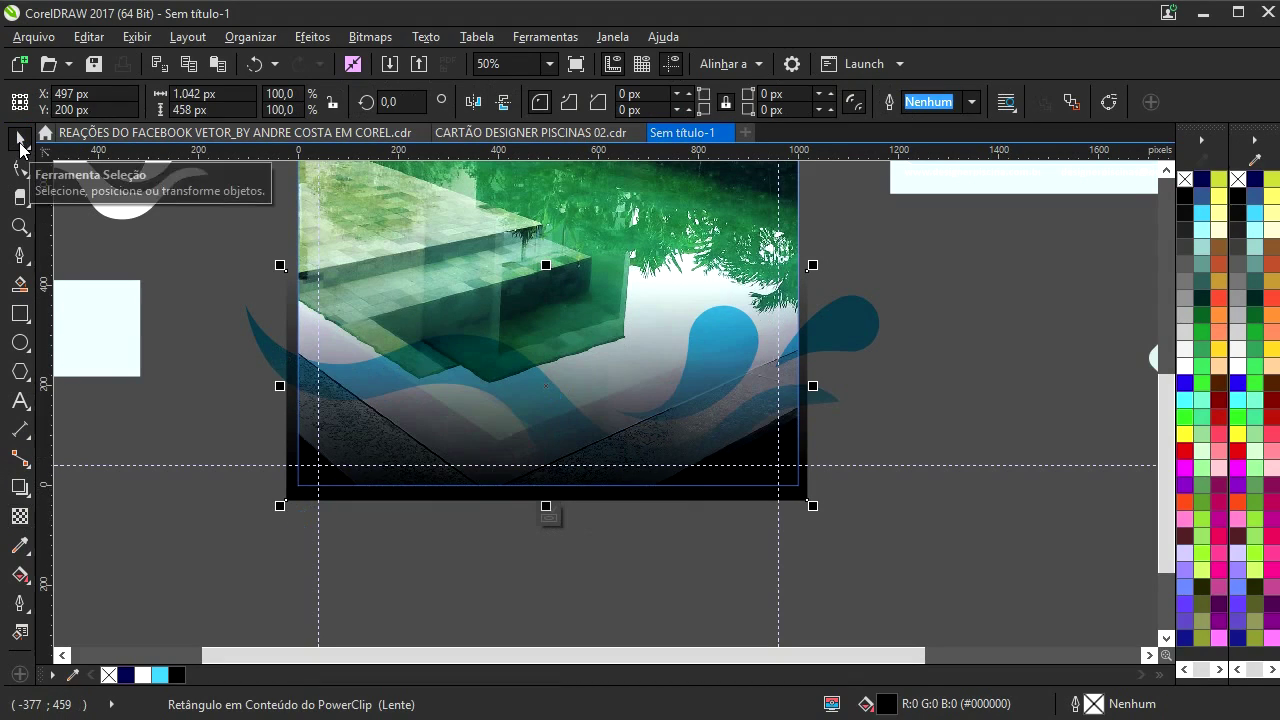
left_click(972, 354, "ctrl")
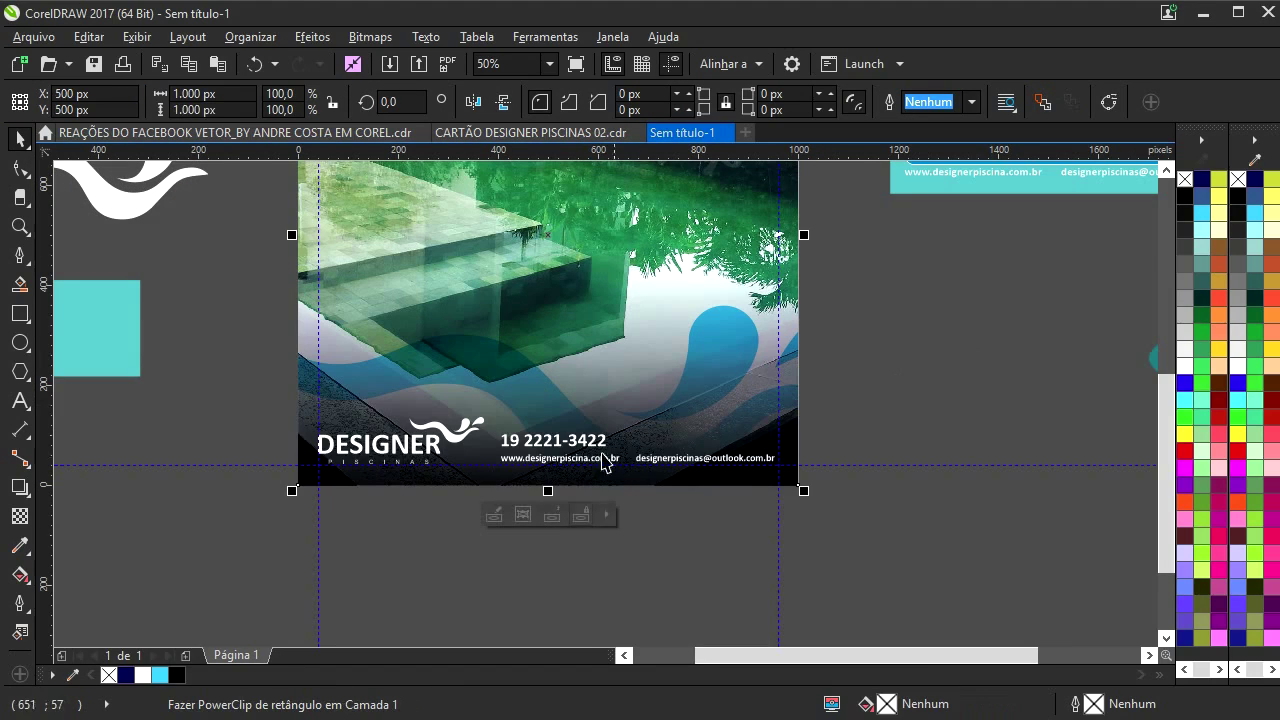
- Copy the black fade rectangle to the photo's upper edge within the PowerClip and flip the copy vertically
left_click_drag(580, 354, 560, 424)
left_click(558, 411, "ctrl")
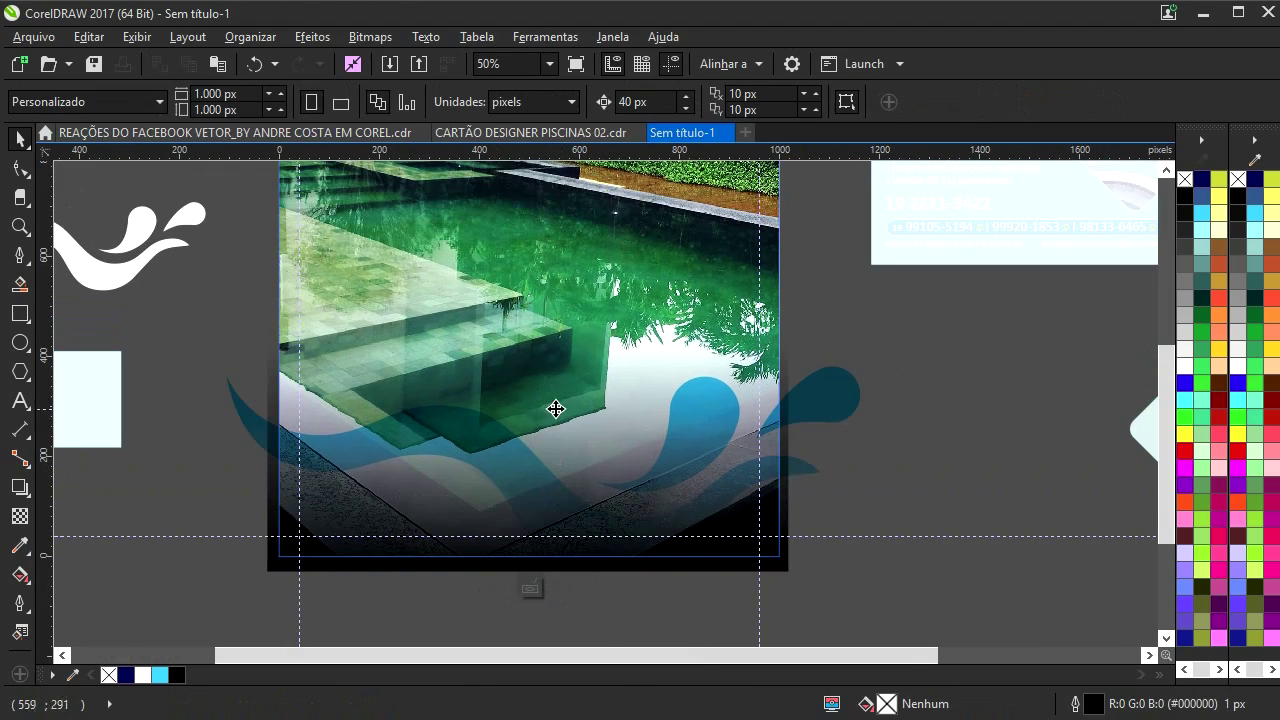
left_click(868, 424, "ctrl")
left_click(567, 434, "ctrl")
scroll(556, 474, "down", 1)
left_click_drag(556, 474, 546, 507)
left_click(545, 436)
left_click_drag(545, 434, 541, 323)
right_click(546, 365)
left_click(503, 104)
left_click(747, 248, "ctrl")
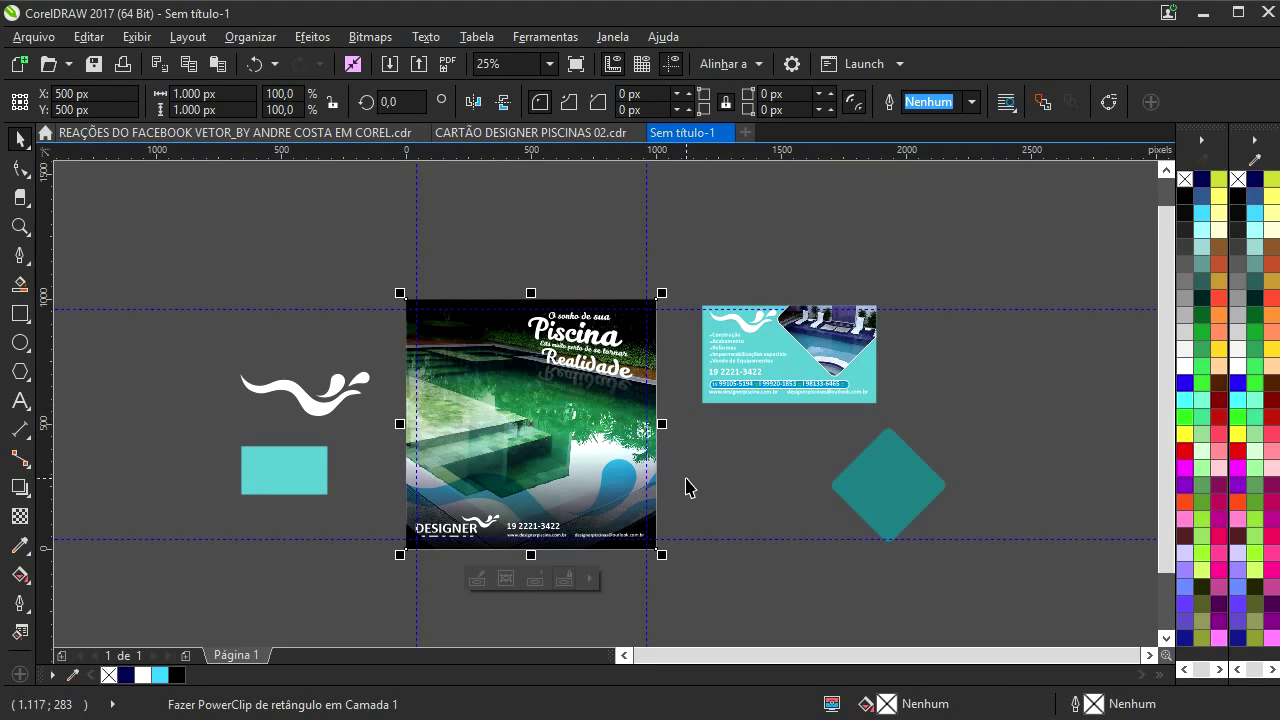
- Position the upper black fade rectangle at about Y 845 px inside the PowerClip and finish editing the contents
scroll(500, 340, "up", 2)
left_click(490, 310, "ctrl")
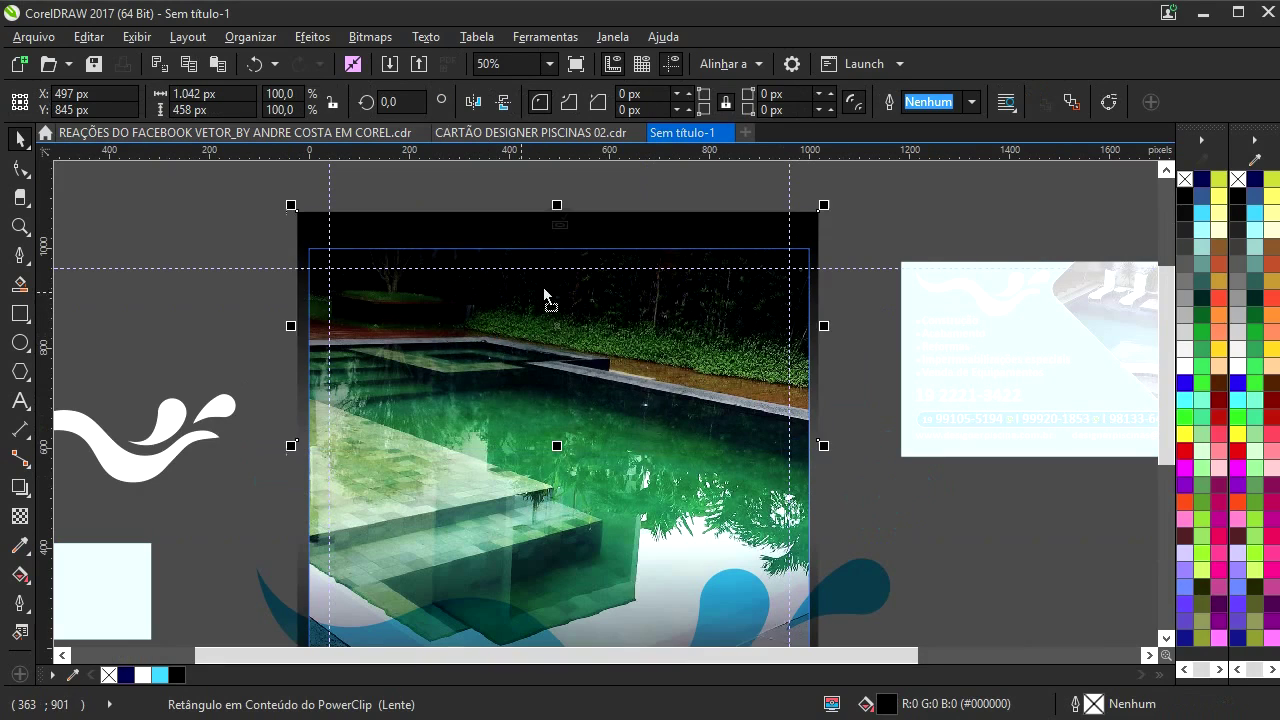
left_click(850, 222, "ctrl")
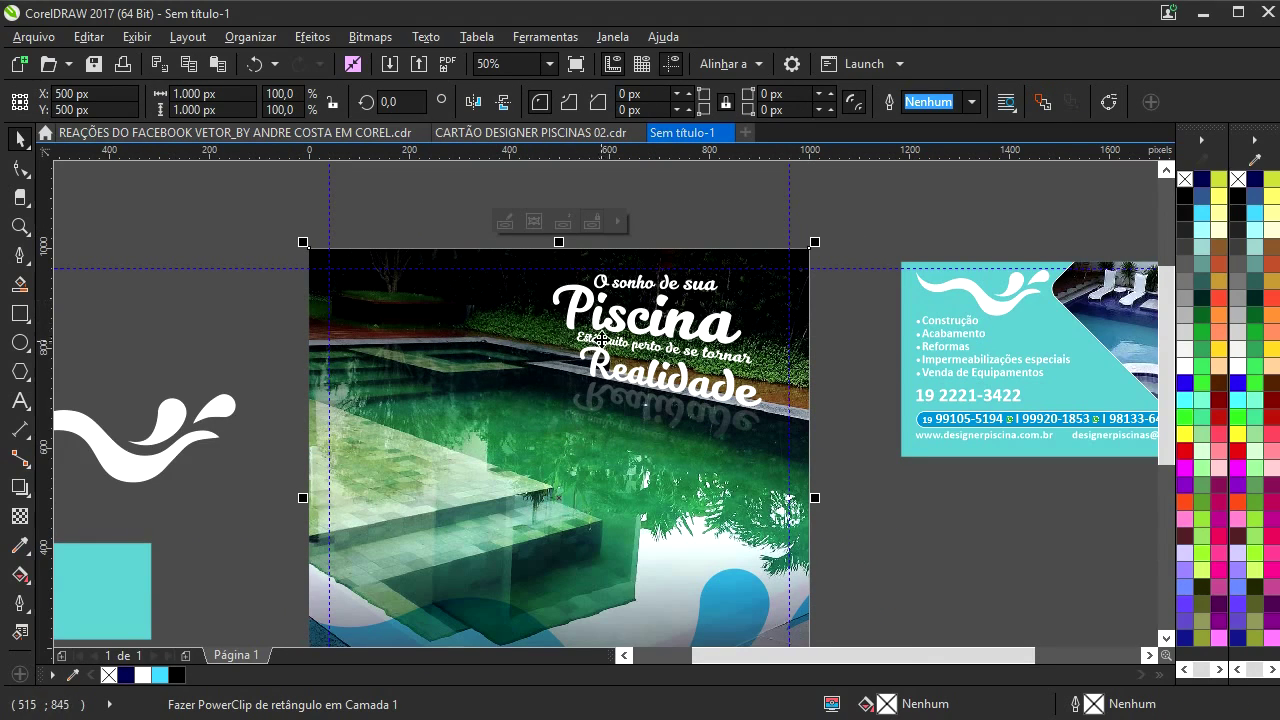
scroll(612, 360, "down", 2)
left_click(744, 450)
left_click_drag(746, 468, 688, 441)
scroll(682, 435, "up", 1)
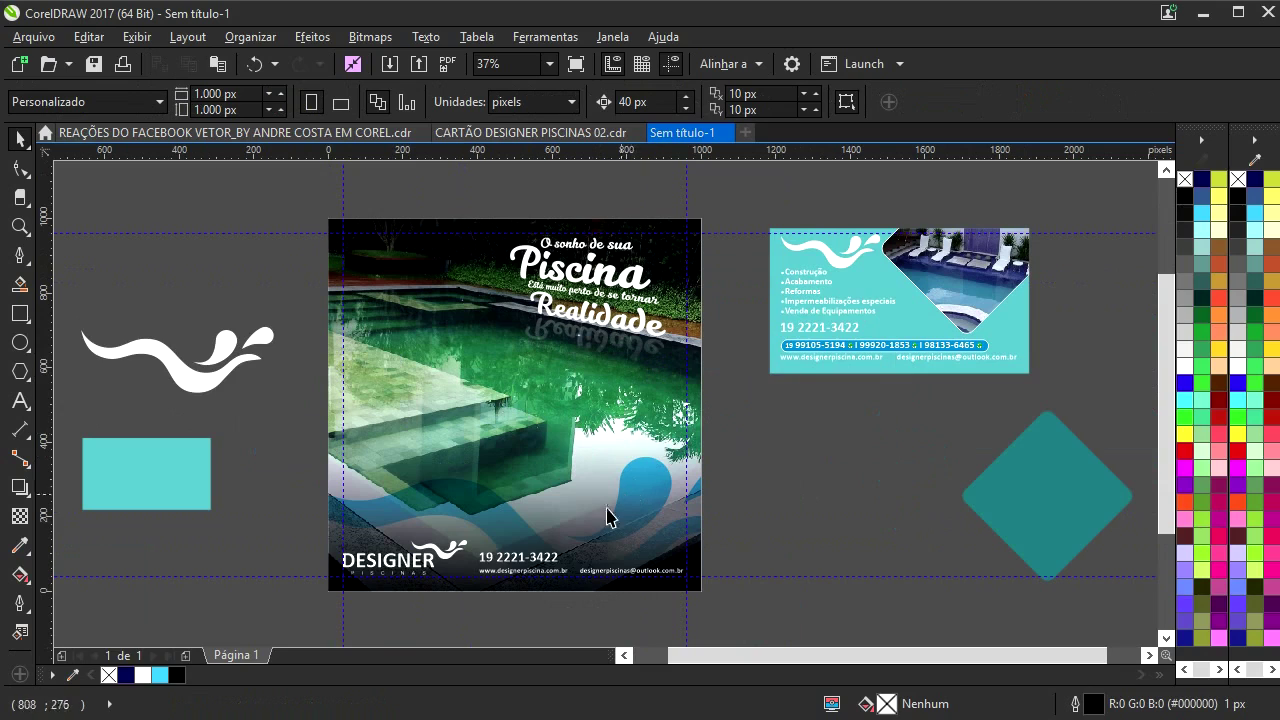
- Duplicate page 1 after the selected page, copying only its layers
right_click(278, 652)
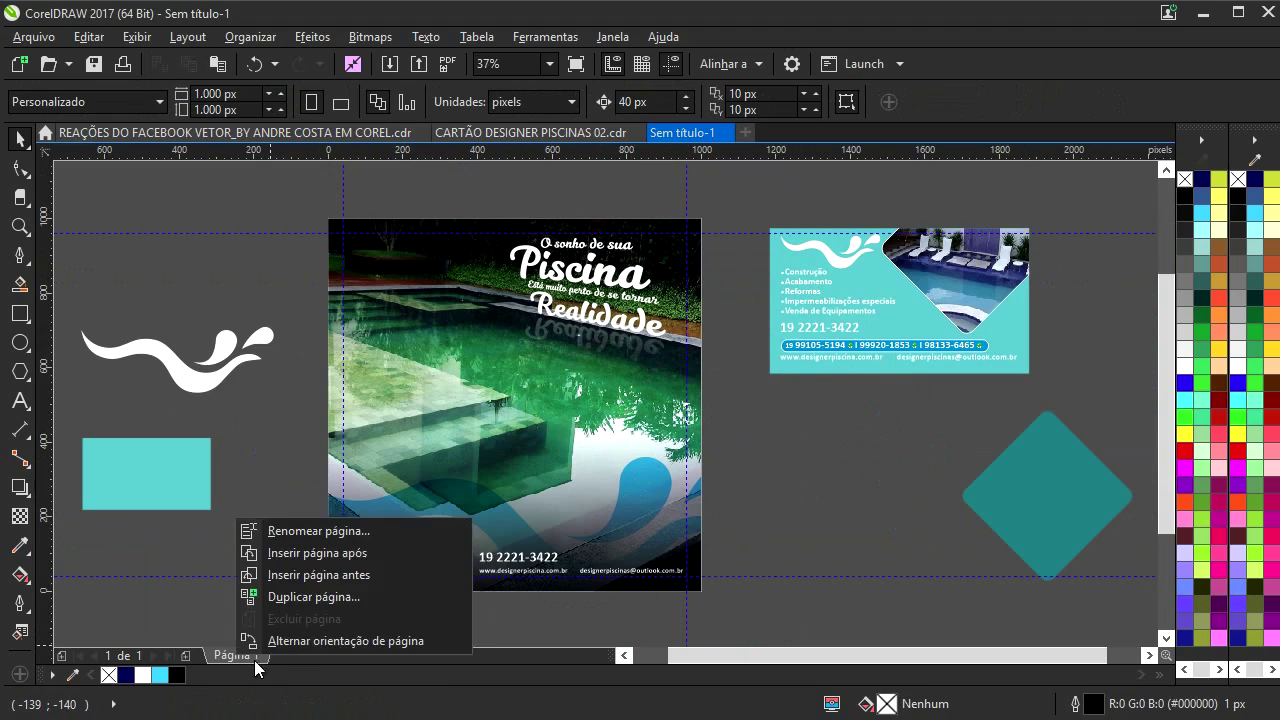
left_click(317, 600)
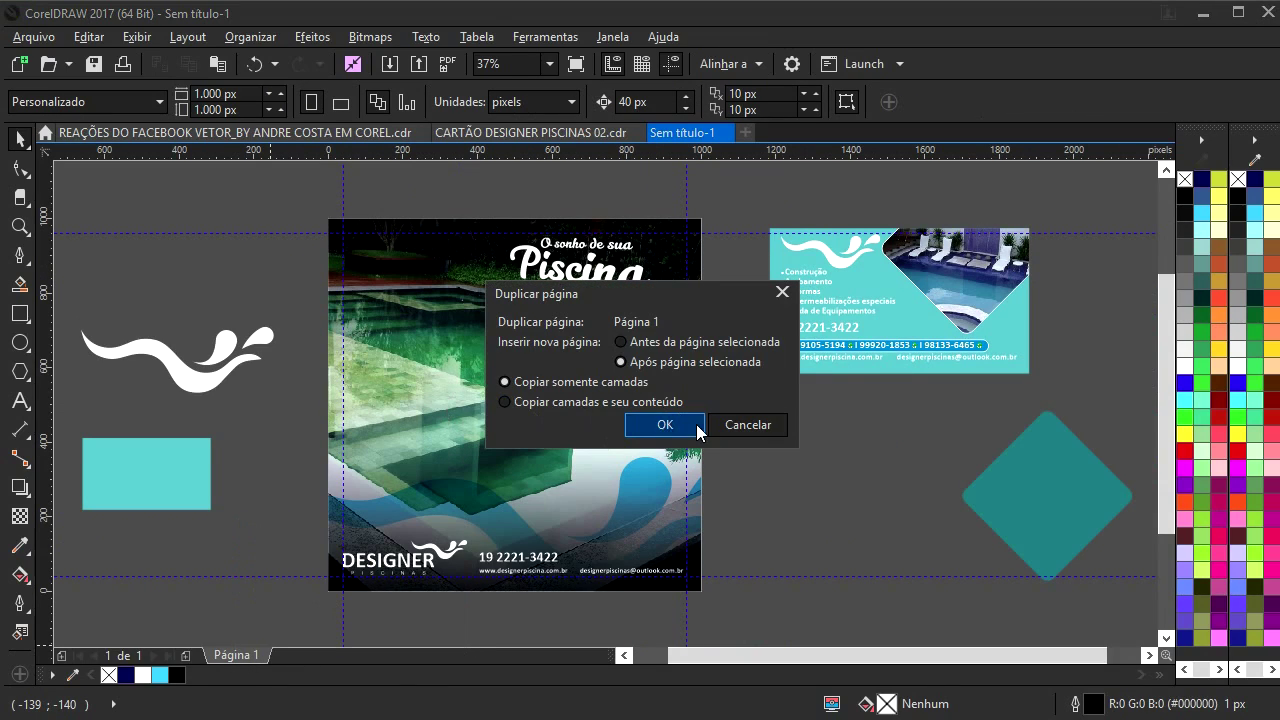
left_click(665, 425)
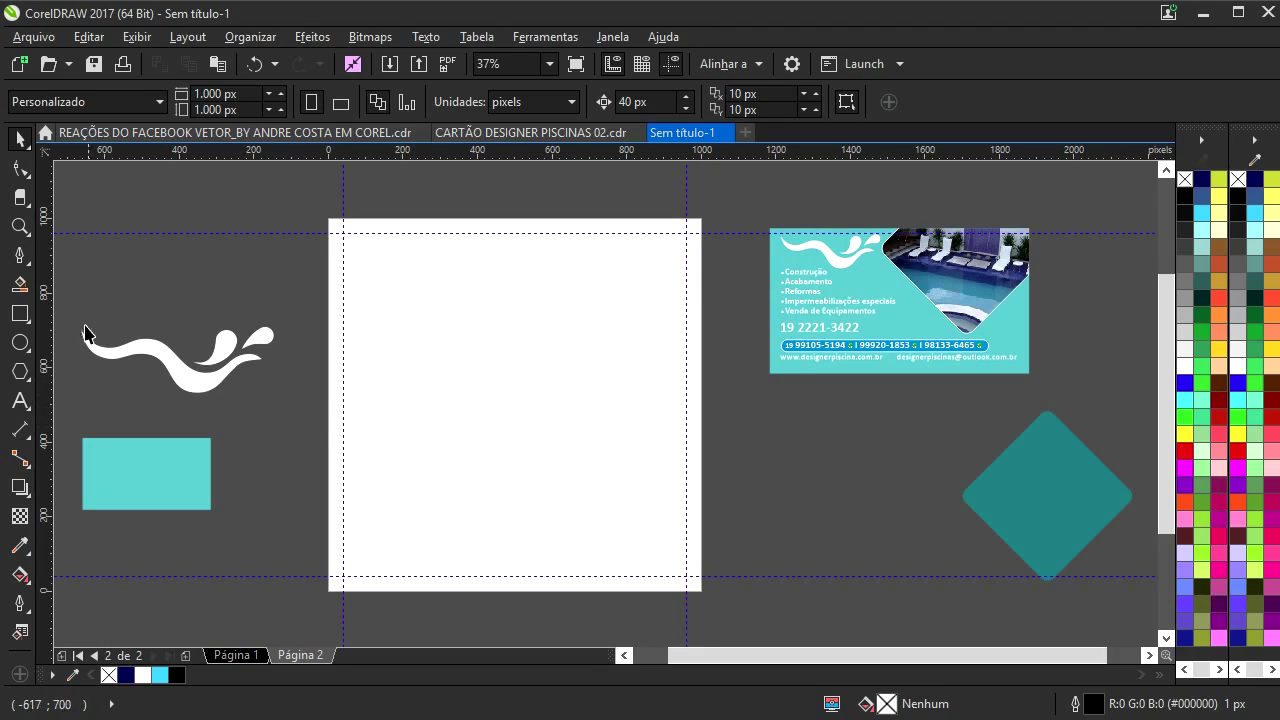
- Create a page-sized rectangle of 1000 × 1000 px on page 2
left_click(27, 316)
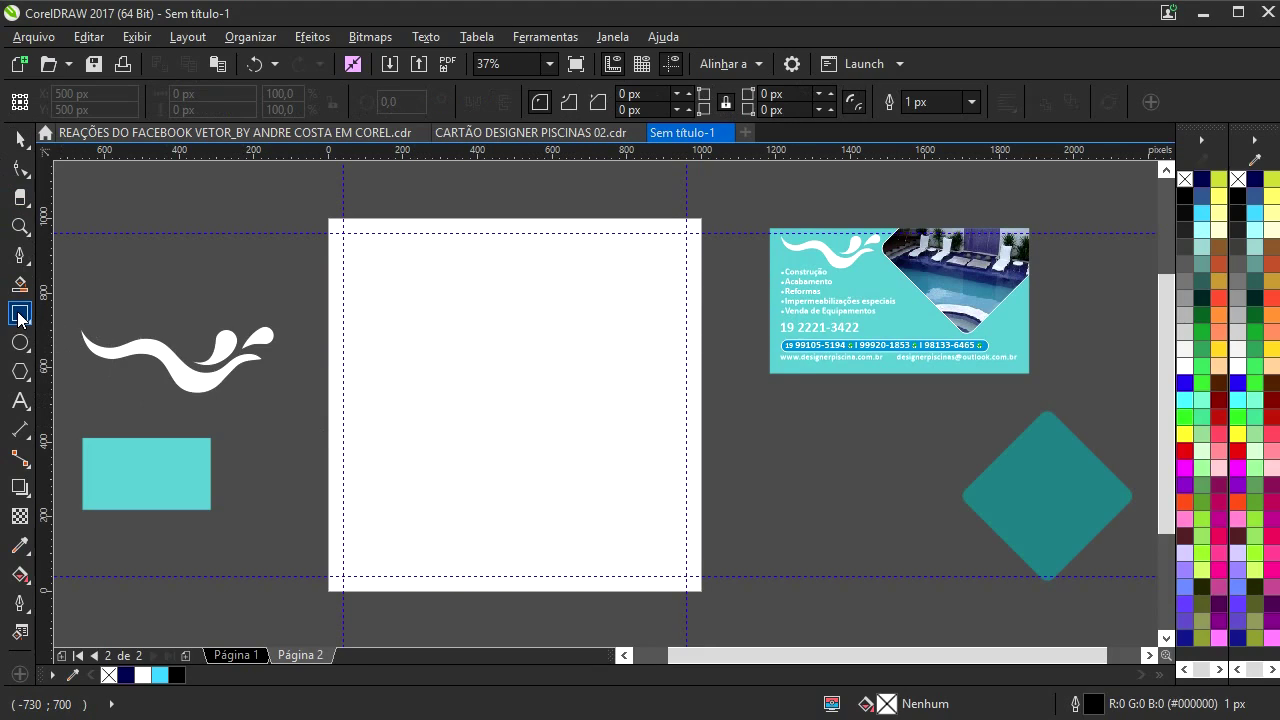
left_click(18, 142)
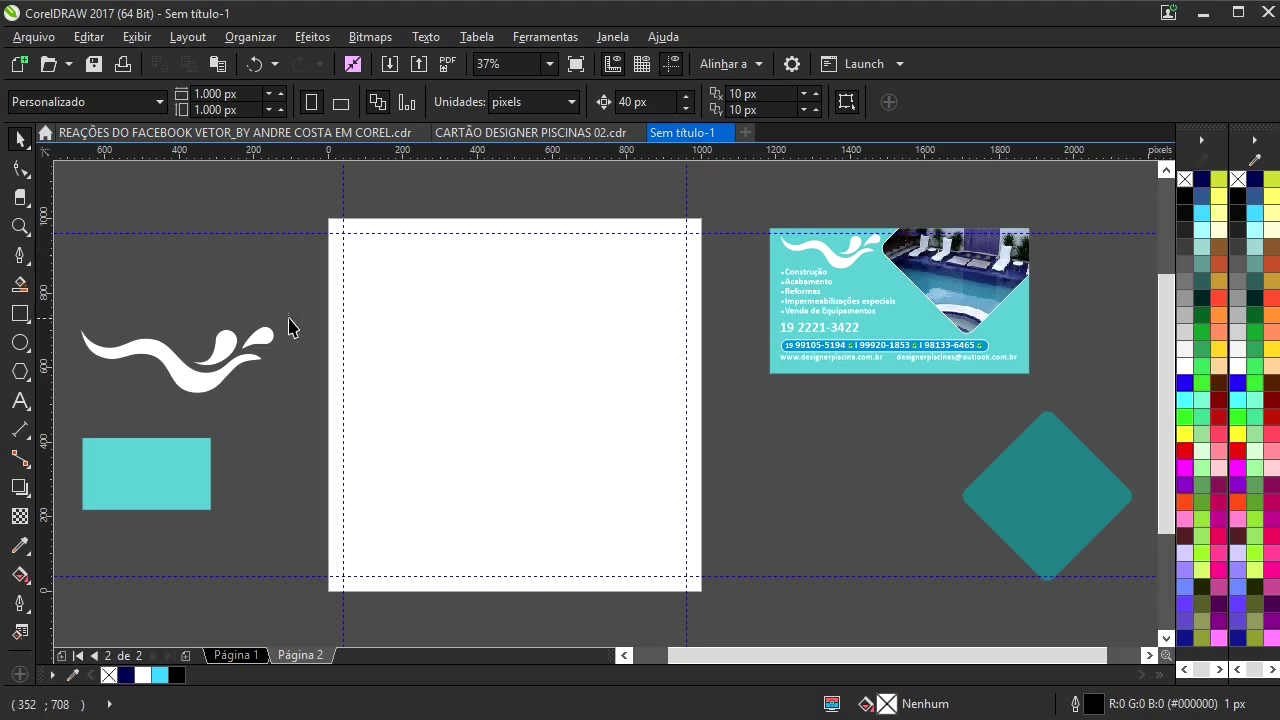
double_click(22, 314)
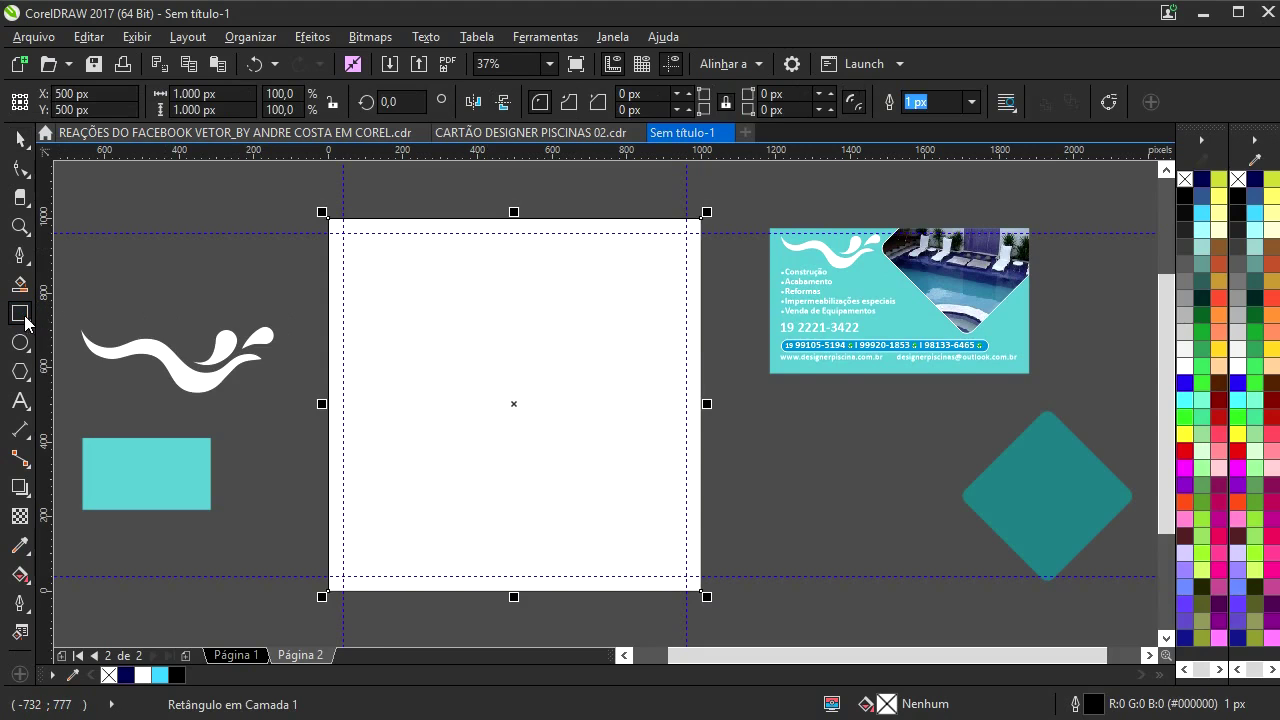
left_click(190, 187)
left_click_drag(335, 259, 307, 272)
- Import photo 05 from the FOTOS BANCO DE IMAGENS folder and place it from the page's top-left corner, about 1149 × 764 px
key("ctrl+i")
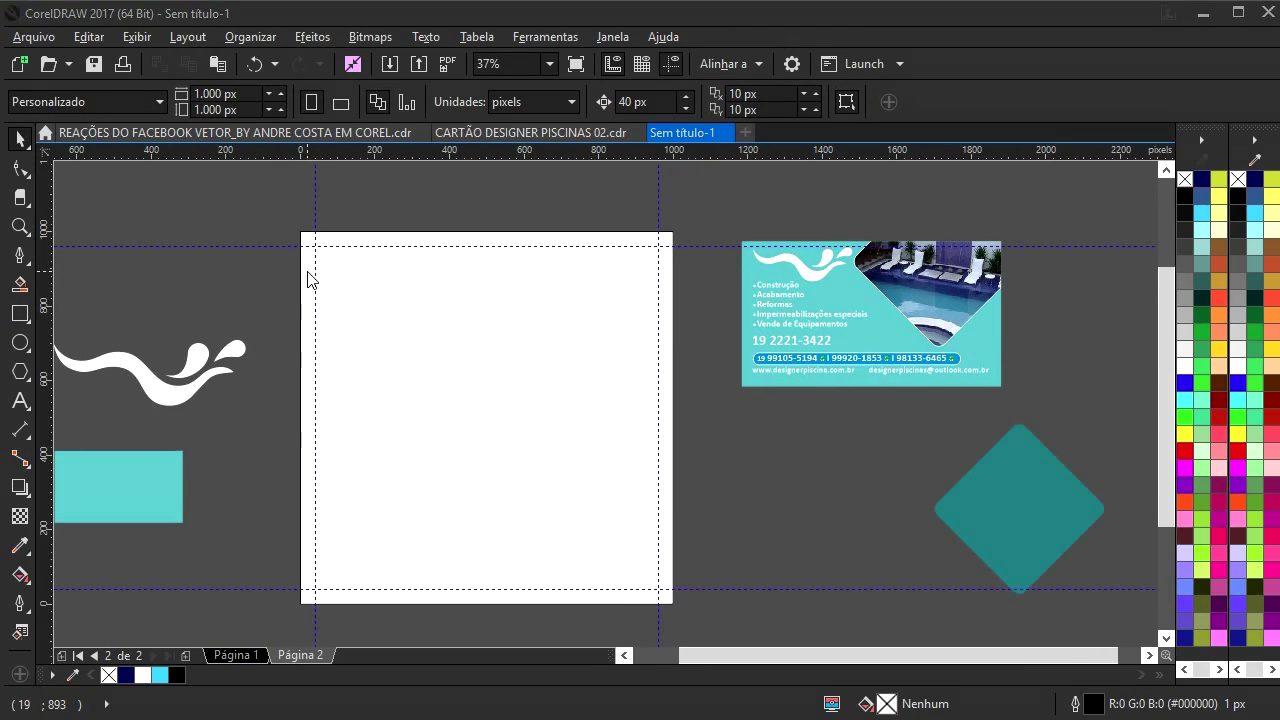
left_click(686, 47)
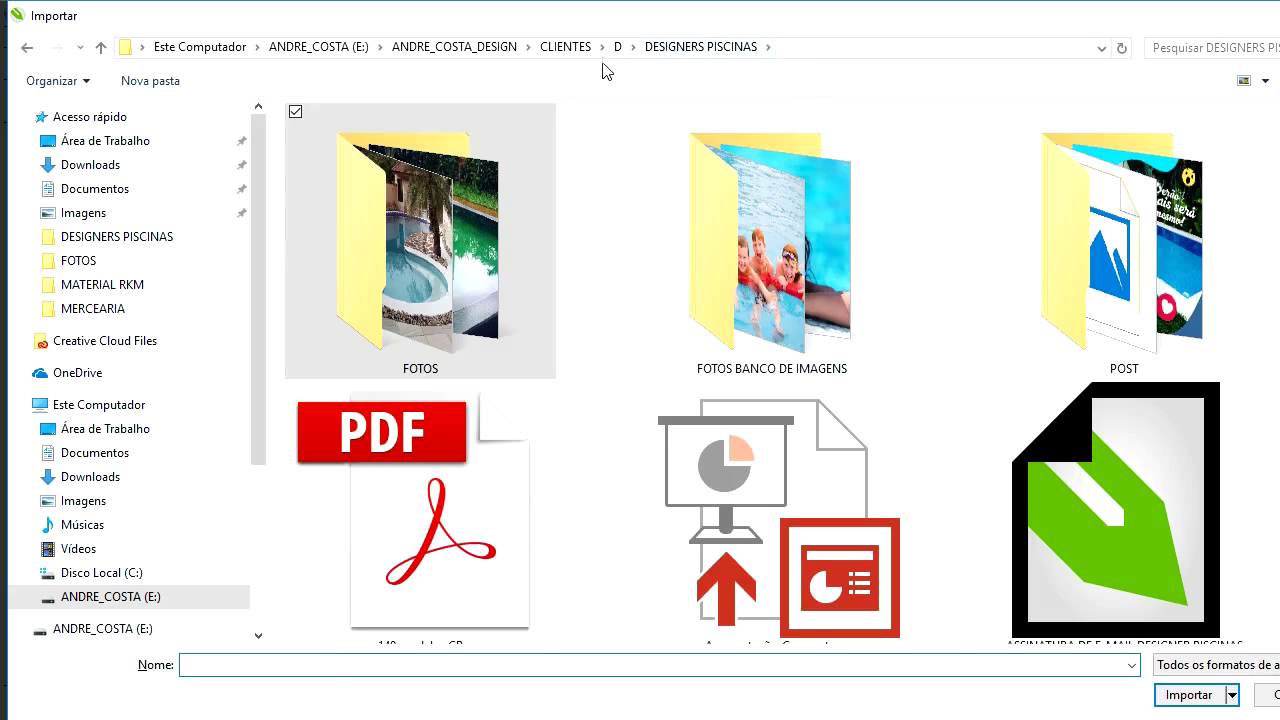
double_click(764, 245)
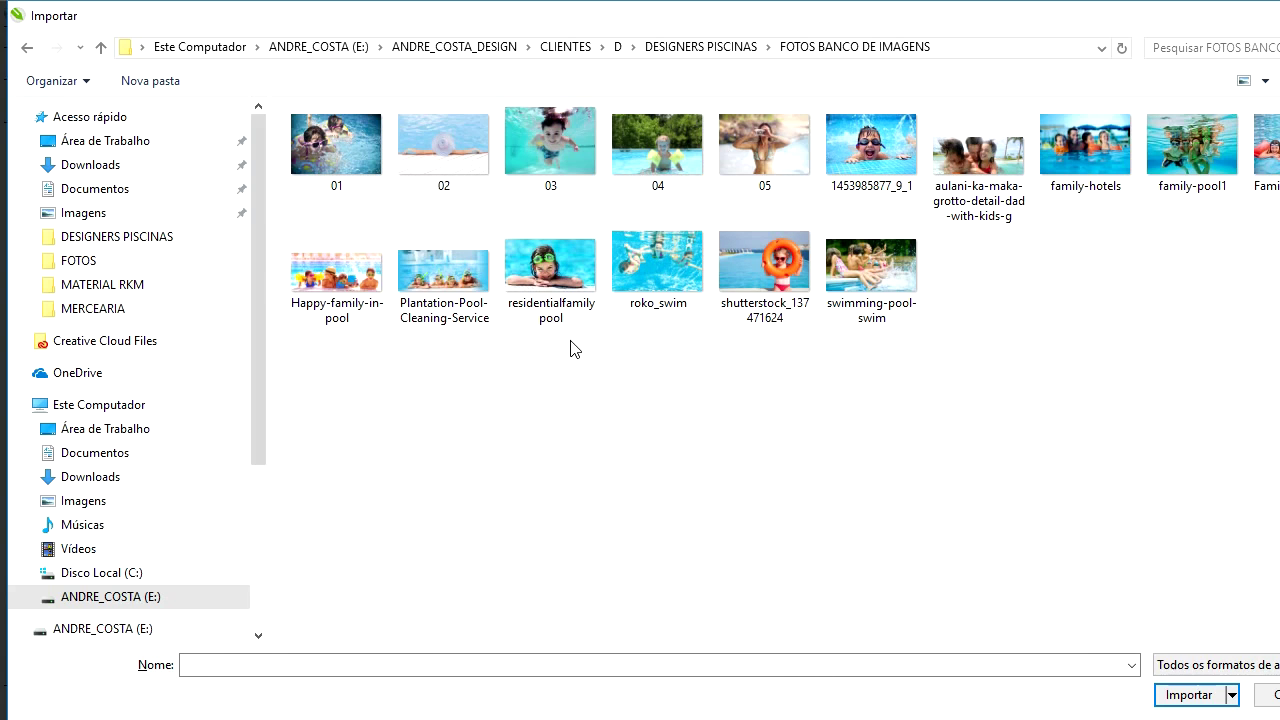
double_click(778, 180)
left_click_drag(301, 232, 728, 632)
- PowerClip the woman's photo into the page-sized rectangle and enlarge it to about 1511 × 1005 px to fill the frame
right_click(543, 464)
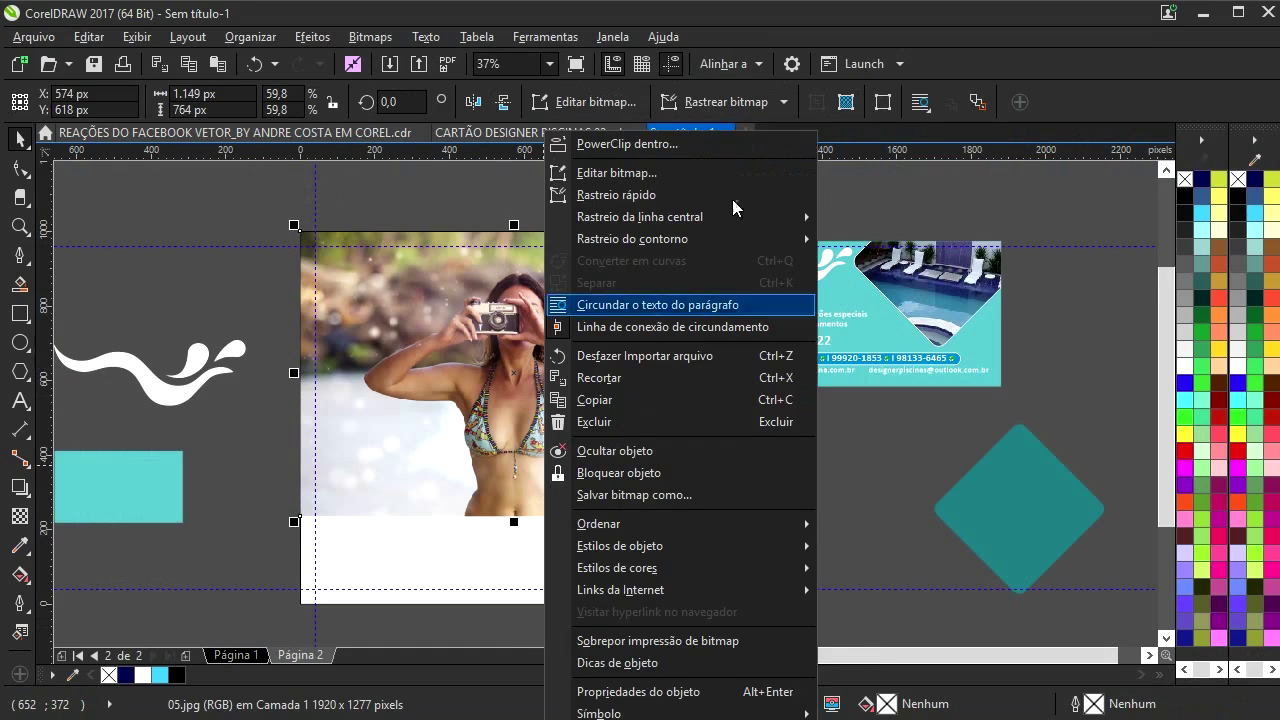
left_click(680, 146)
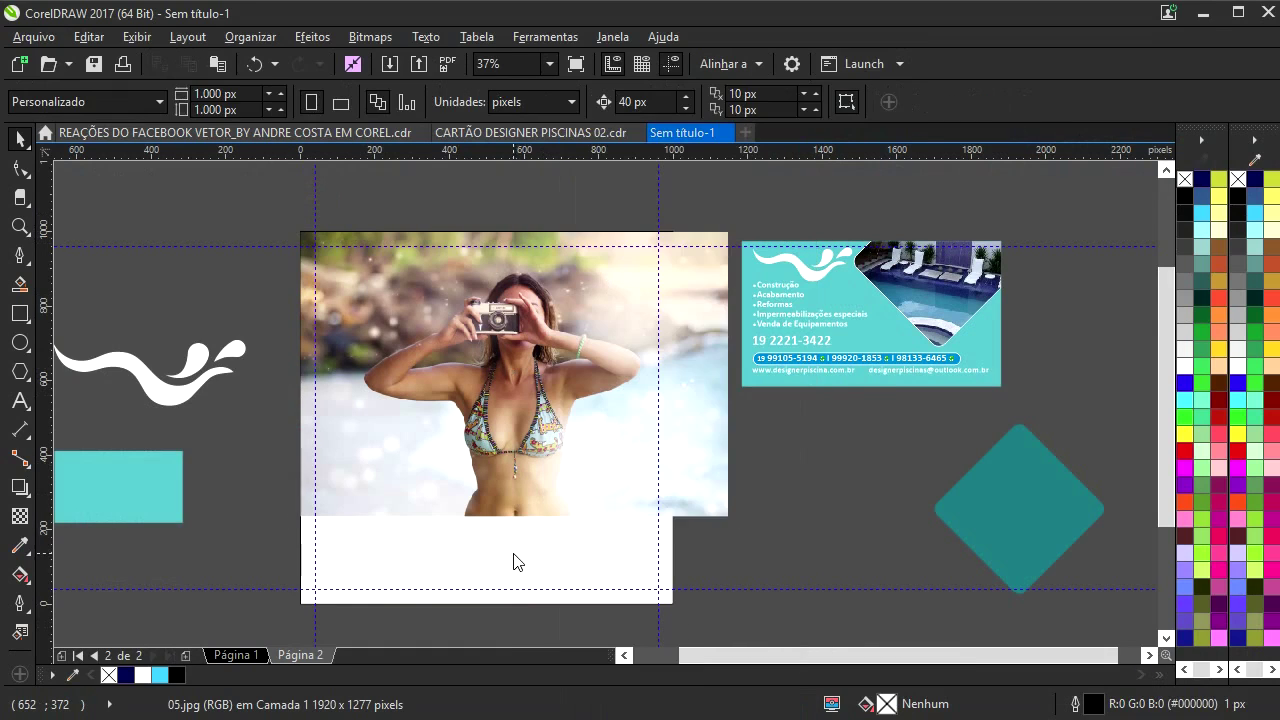
left_click(560, 463, "ctrl")
left_click_drag(732, 523, 864, 613)
mouse_move(526, 344)
left_mouse_down()
mouse_move(501, 339)
mouse_move(549, 339)
left_mouse_up()
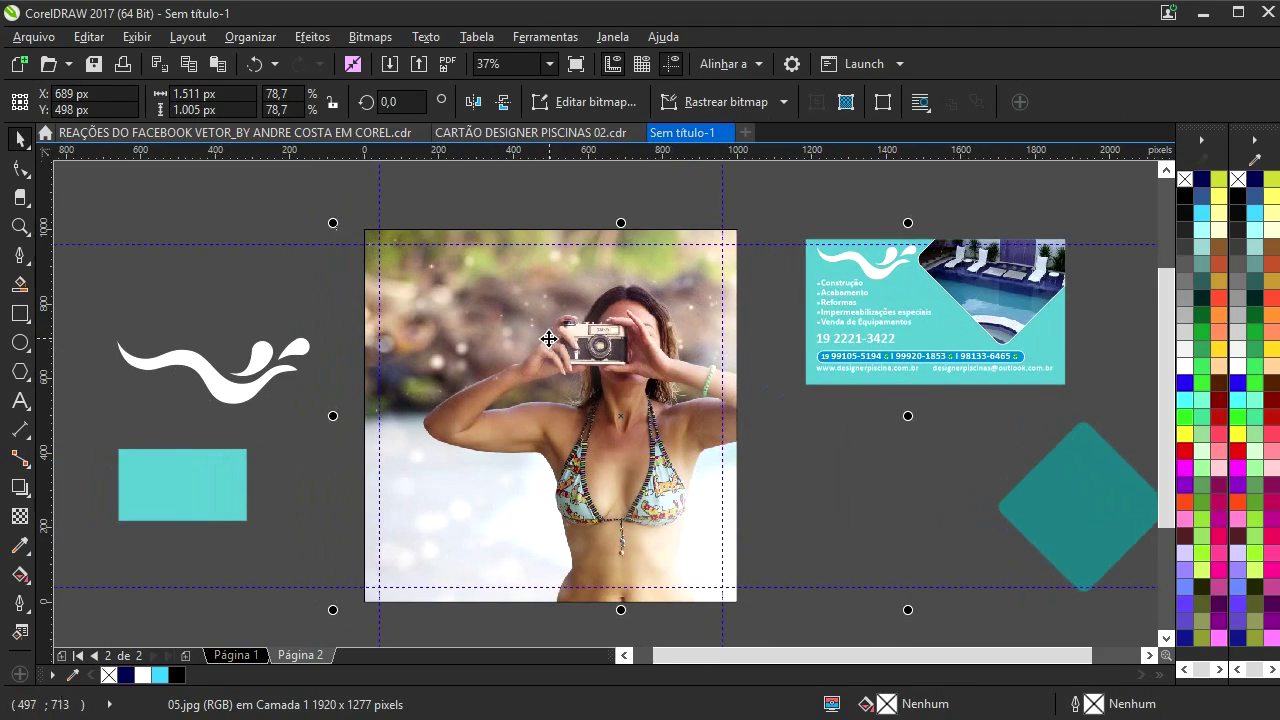
left_click(335, 385, "ctrl")
- Remove the outline from the page-sized photo frame on page 2
left_click(500, 375)
right_click(1185, 181)
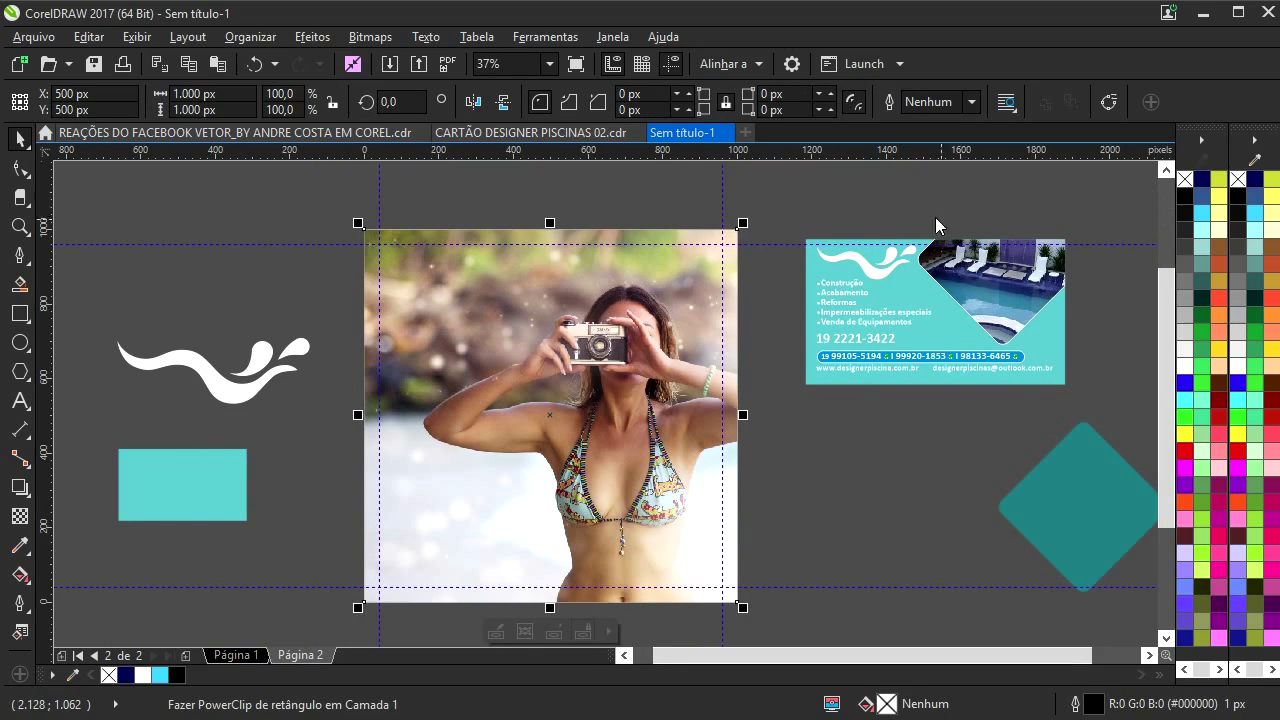
left_click(778, 312)
scroll(566, 410, "down", 1)
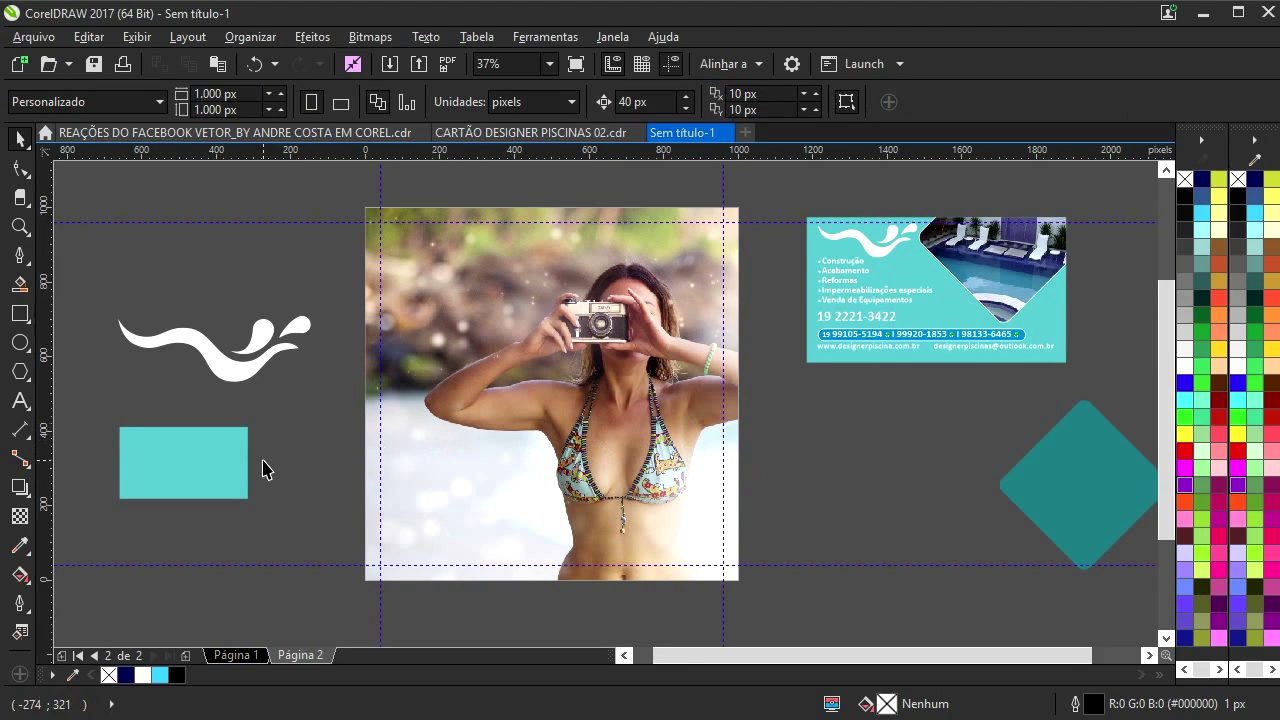
left_click_drag(263, 460, 252, 457)
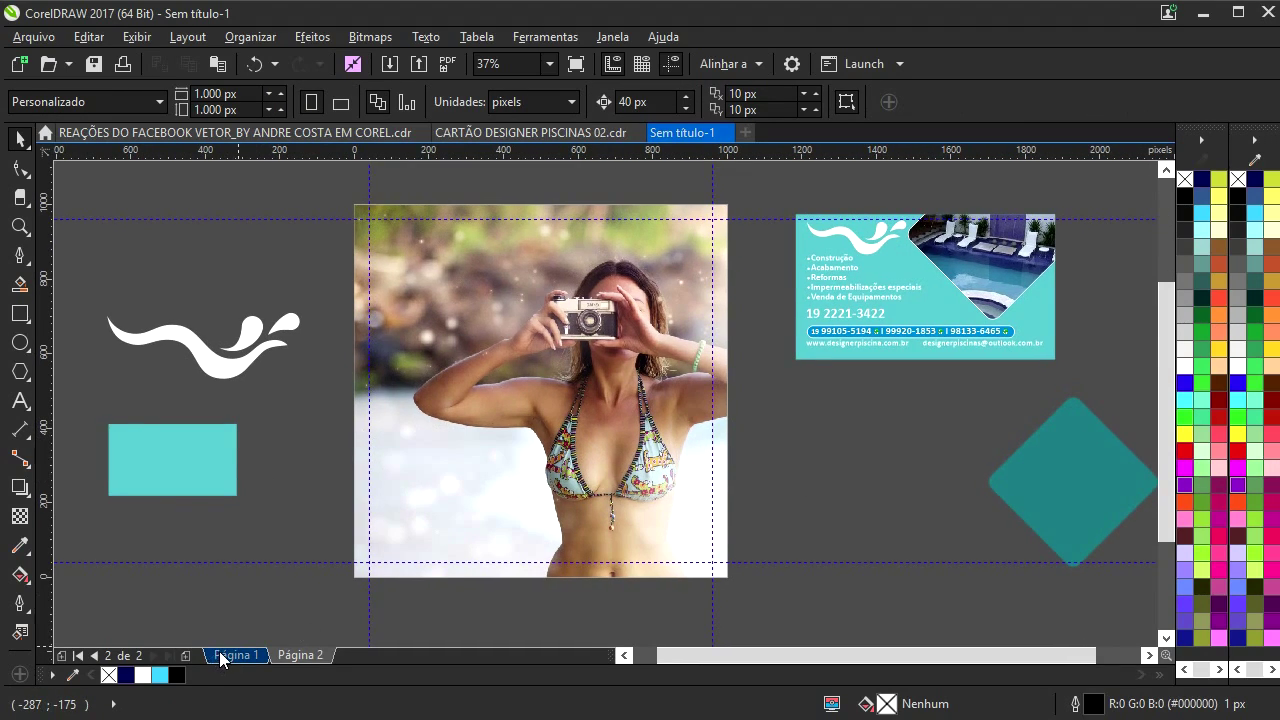
- Copy the upper black fade rectangle from page 1's PowerClip and open the contents of page 2's photo frame
left_click(220, 655)
double_click(461, 445)
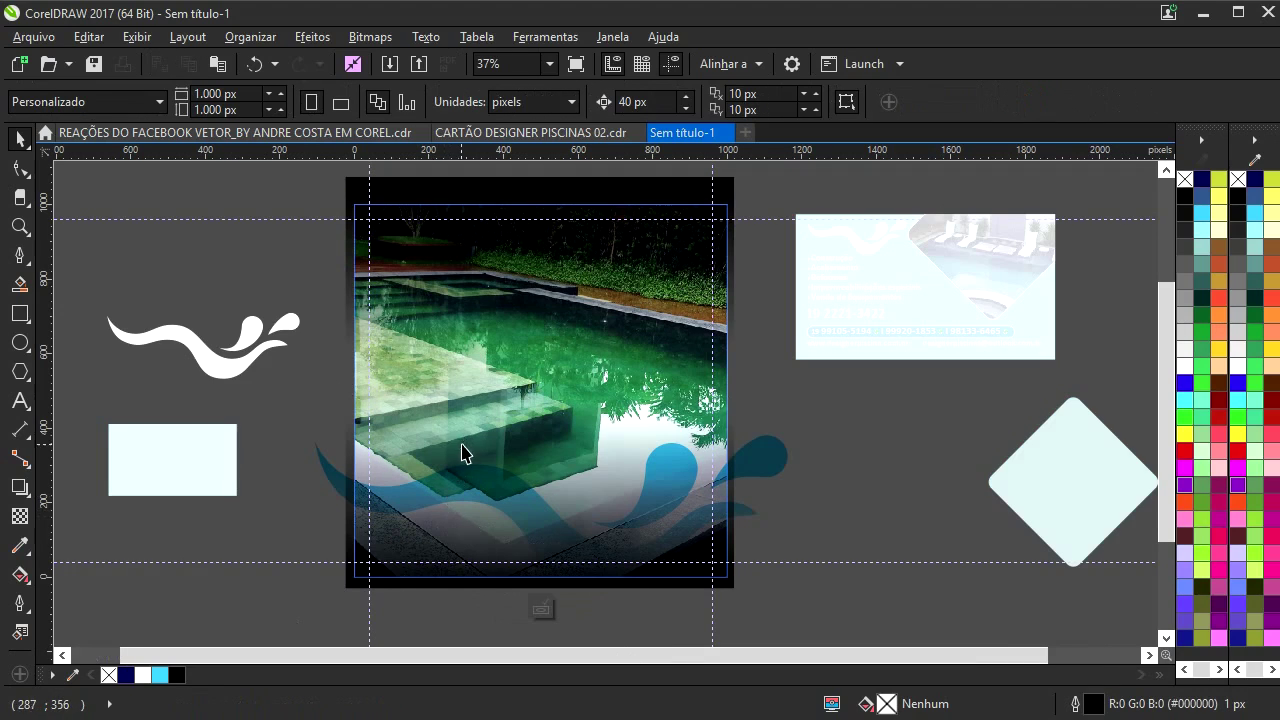
left_click(555, 254)
left_click(851, 431, "ctrl")
left_click(314, 655)
double_click(499, 367)
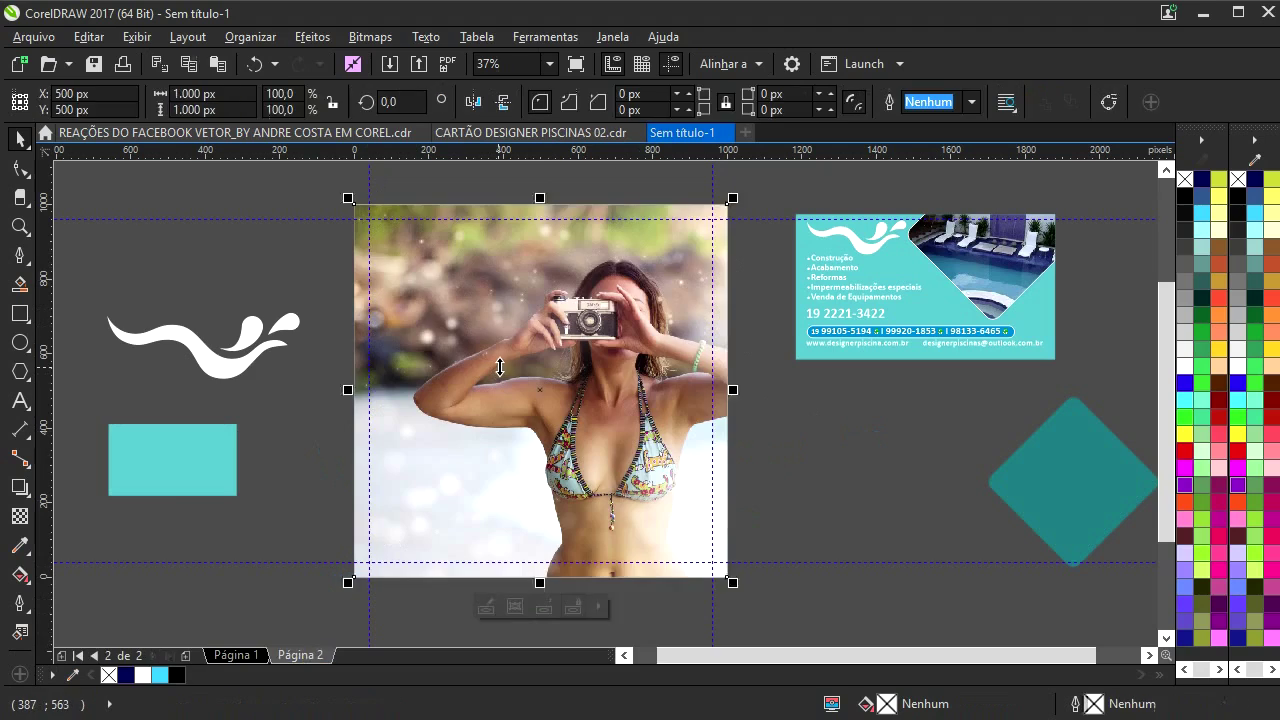
- Place the copied black fade over the lower part of the woman's photo, flipped vertically, and finish editing the PowerClip
left_click(514, 252)
left_click_drag(515, 258, 464, 509)
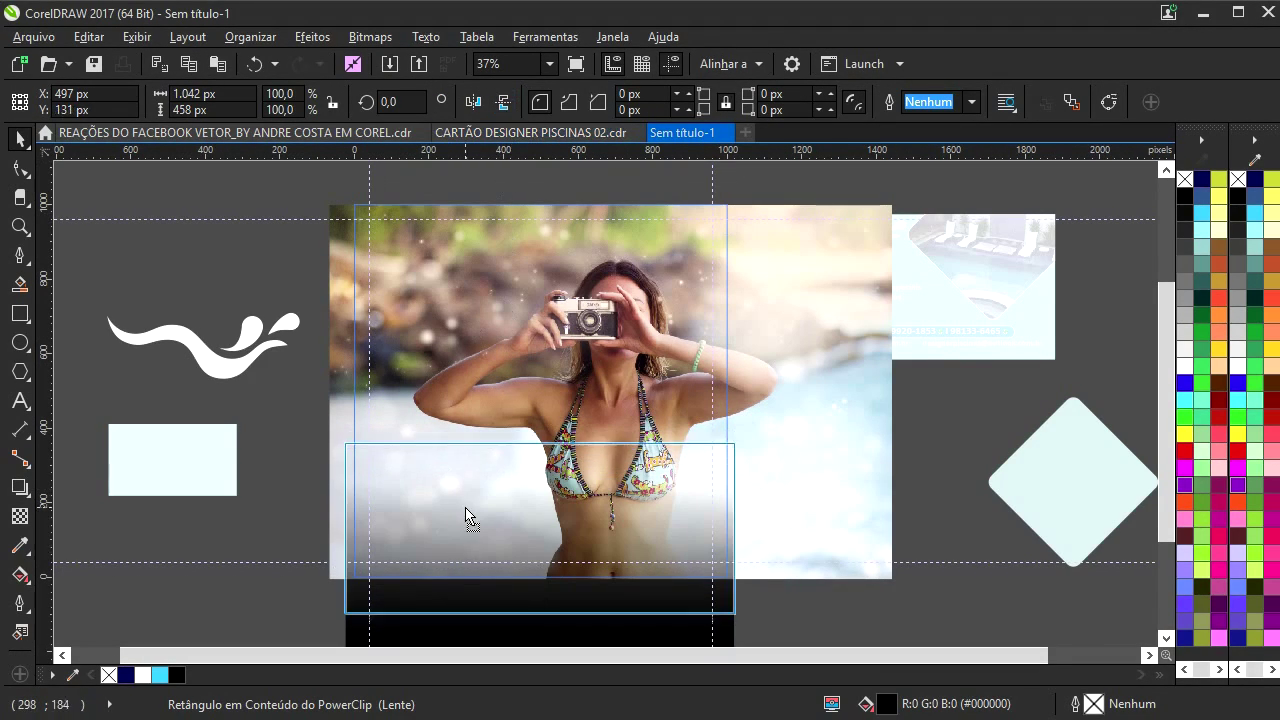
left_click(274, 437, "ctrl")
left_click(451, 518, "ctrl")
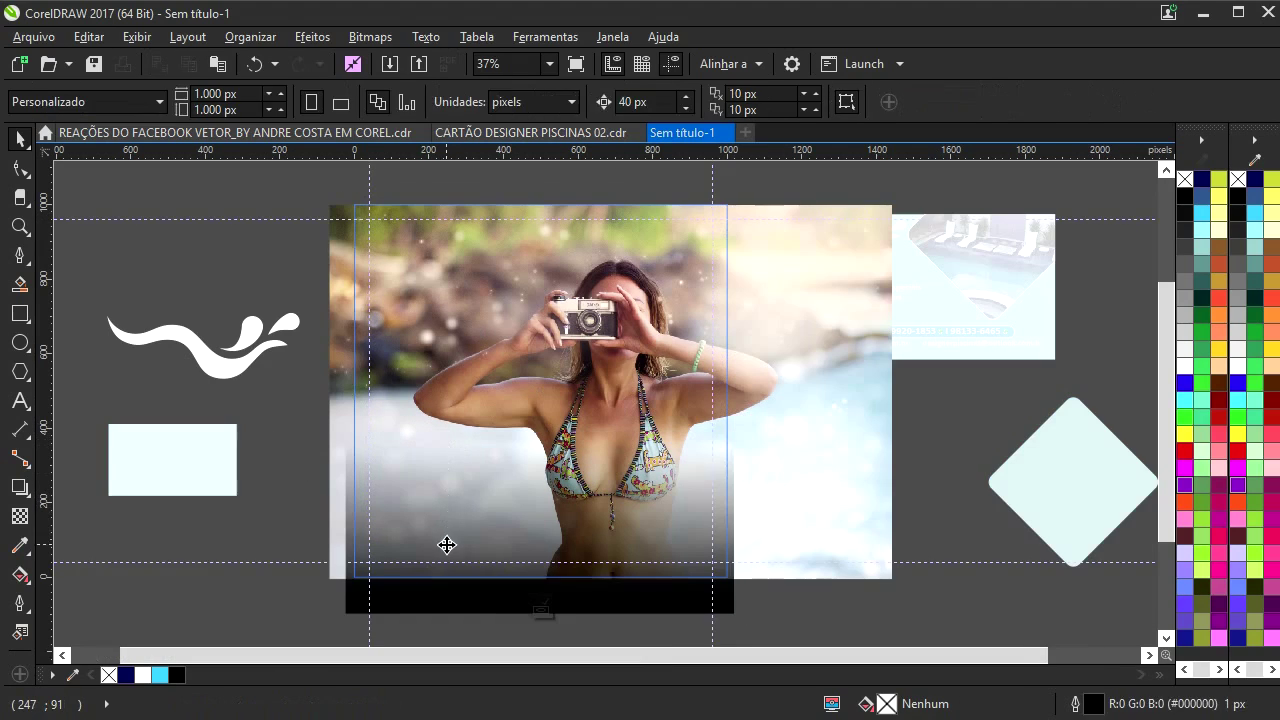
left_click_drag(446, 543, 444, 521)
left_click(279, 464, "ctrl")
- Copy the white wave onto the lower part of page 2 and enlarge the copy to about 865 × 295 px
left_click_drag(906, 457, 817, 457)
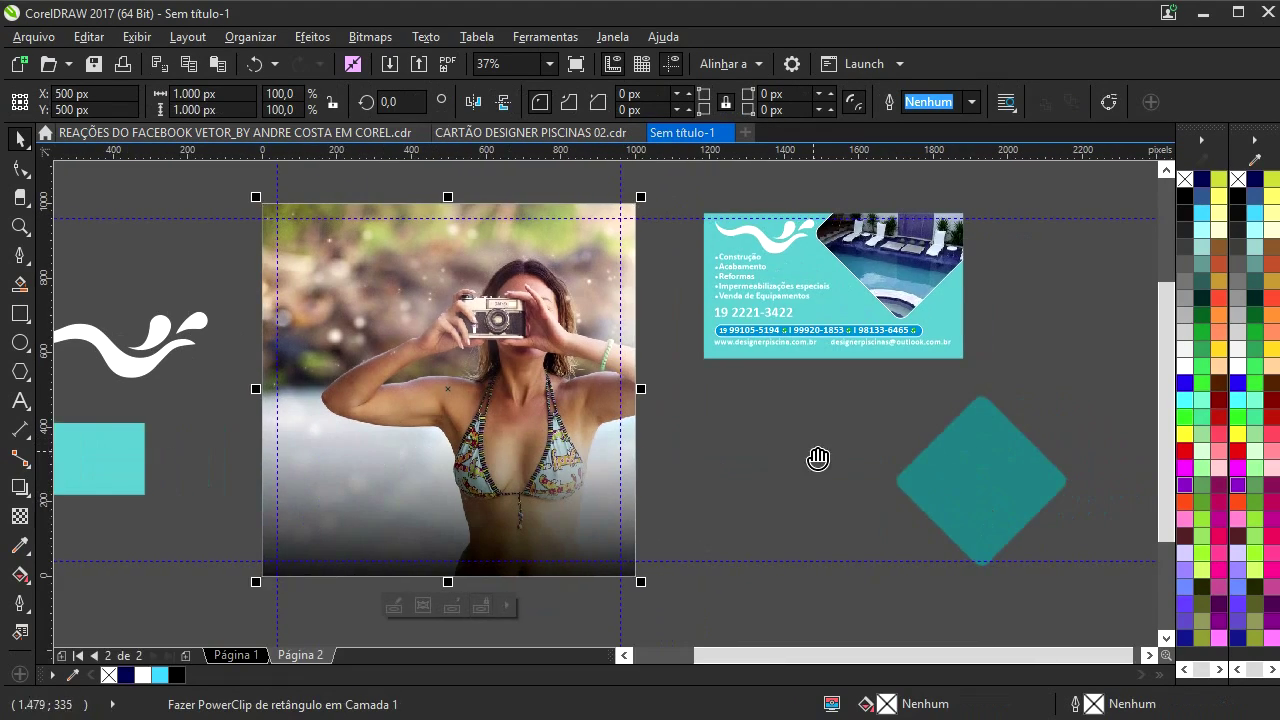
left_click(815, 456)
left_click_drag(723, 418, 797, 425)
left_click_drag(914, 388, 880, 370)
scroll(1000, 403, "left", 1)
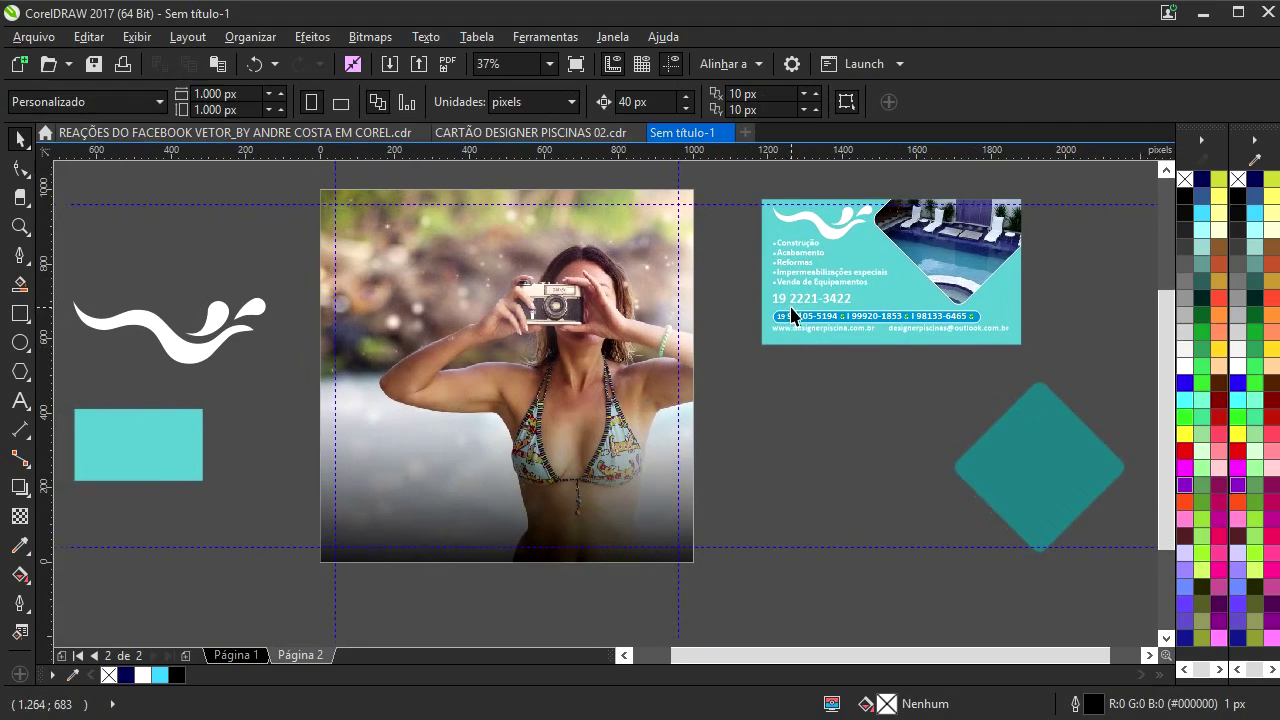
left_click_drag(149, 360, 422, 499)
left_click_drag(524, 532, 646, 594)
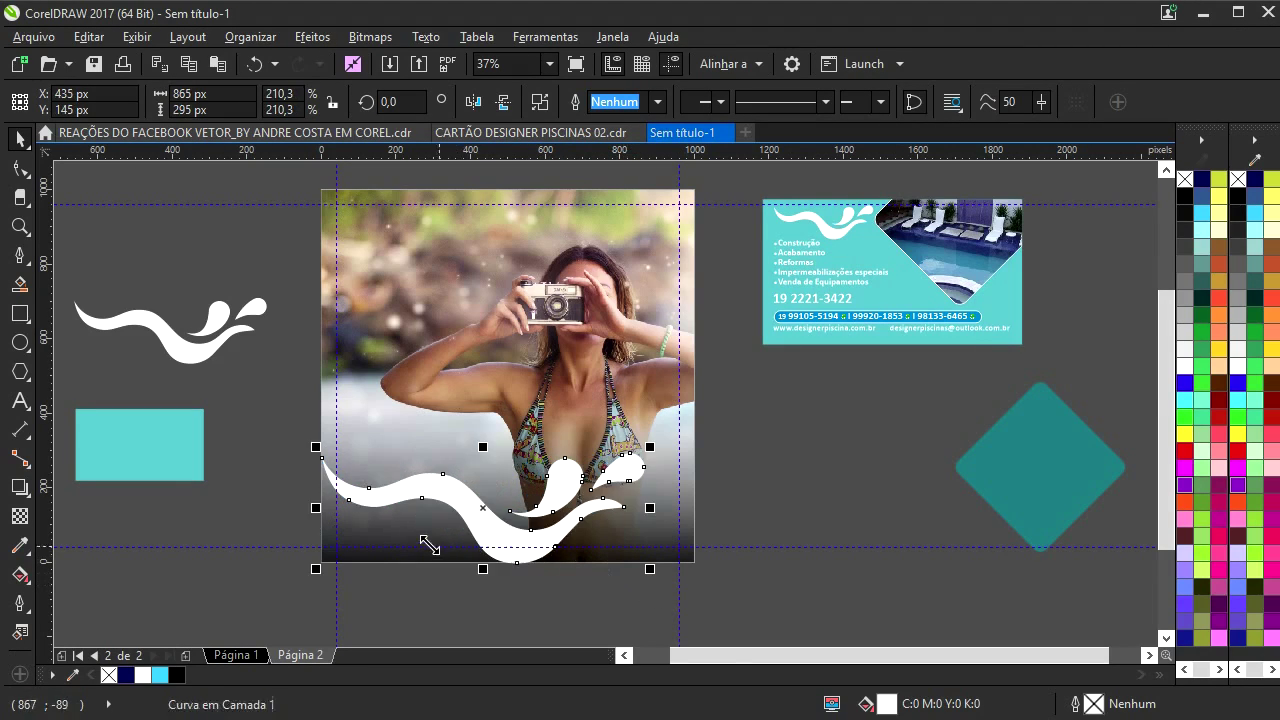
- Start a Pen tool curve outside the page's left edge and trace it through the middle of the white wave to its low point
scroll(441, 550, "up", 3)
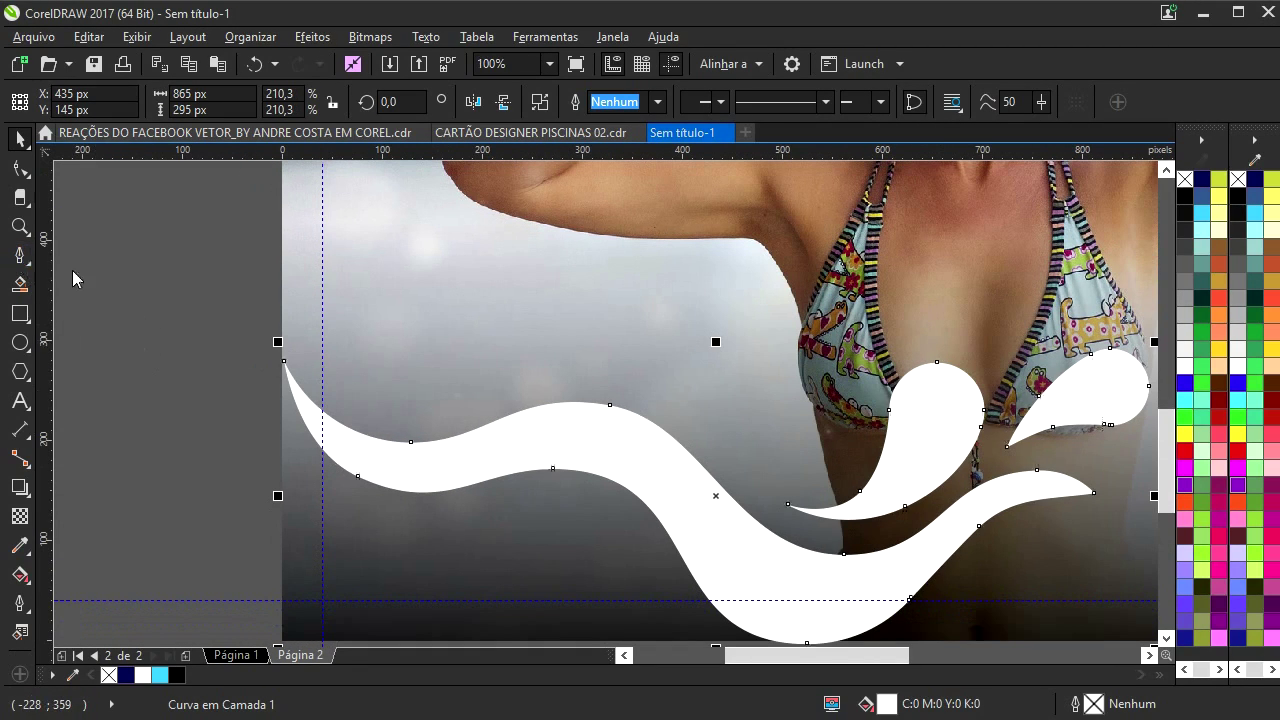
left_click(20, 257)
left_click(231, 260)
left_click_drag(378, 462, 458, 490)
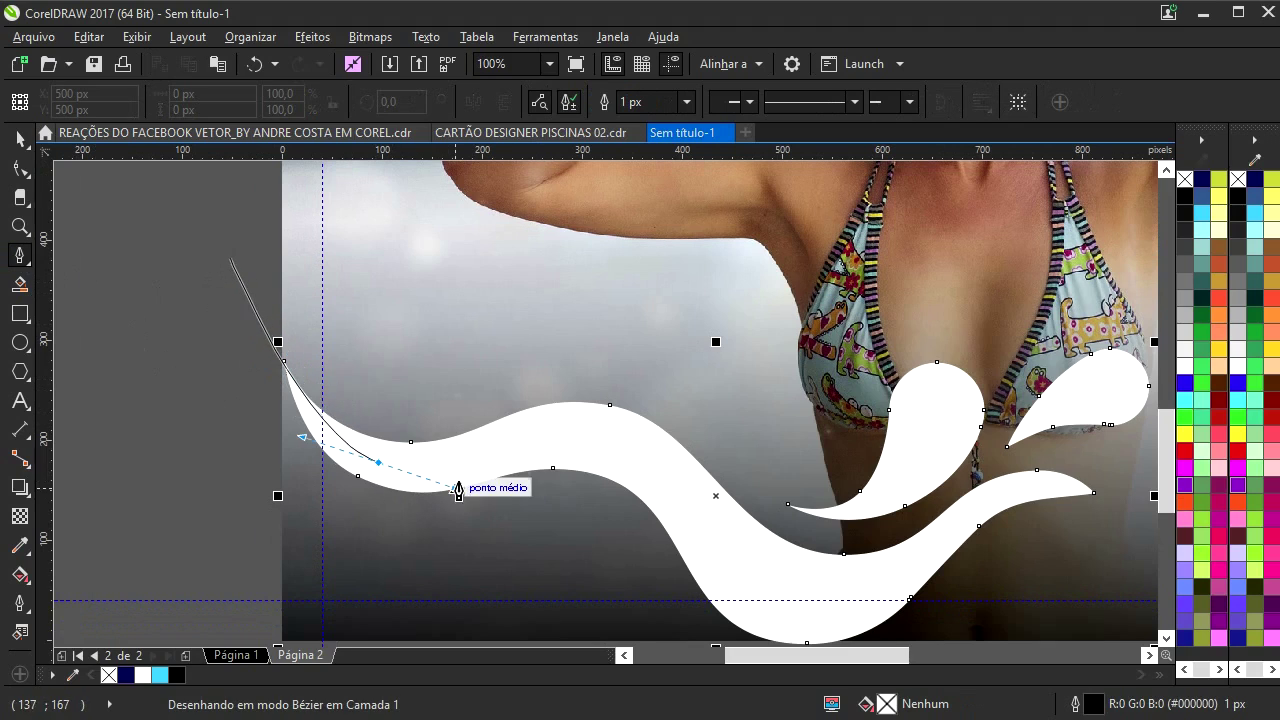
left_click_drag(631, 460, 720, 510)
left_click_drag(811, 609, 613, 418)
key("ctrl+z")
- Close the curve into a shape that extends past the page's bottom and left edges, back at its starting node
left_click(567, 416)
left_click(557, 531)
left_click_drag(207, 492, 657, 577)
left_click(442, 589)
left_click_drag(406, 266, 411, 420)
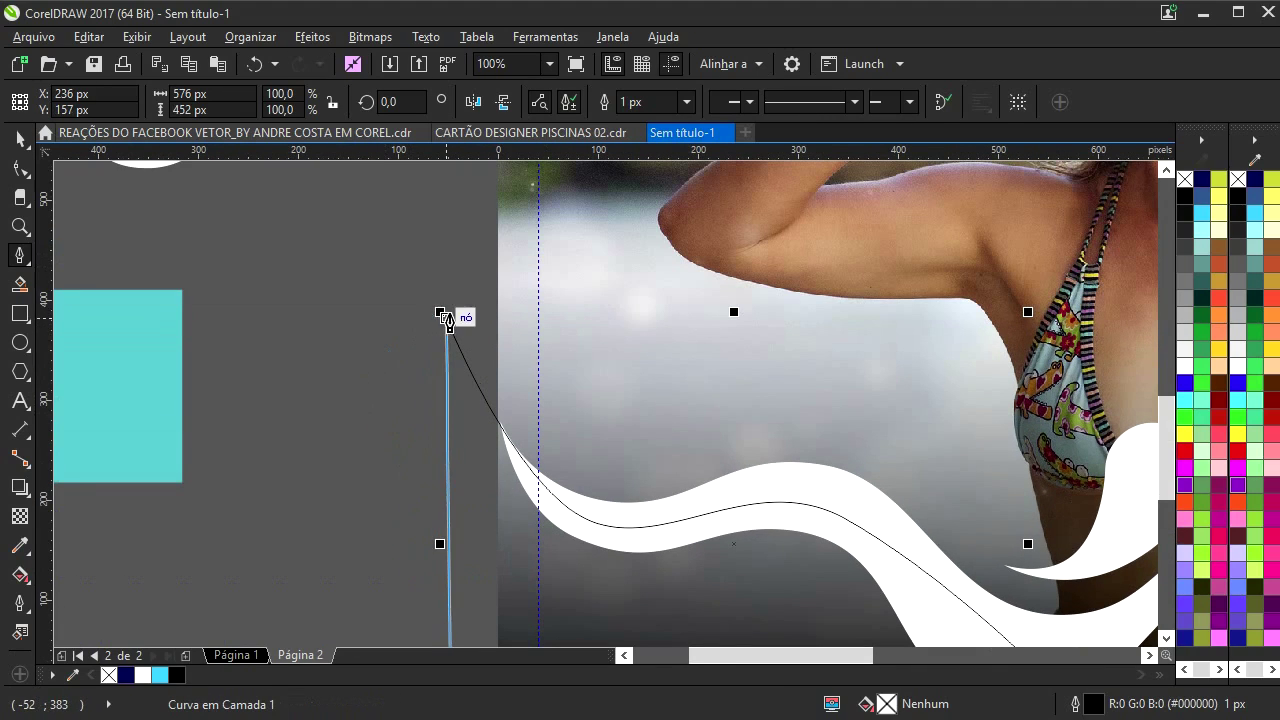
scroll(446, 318, "up", 3)
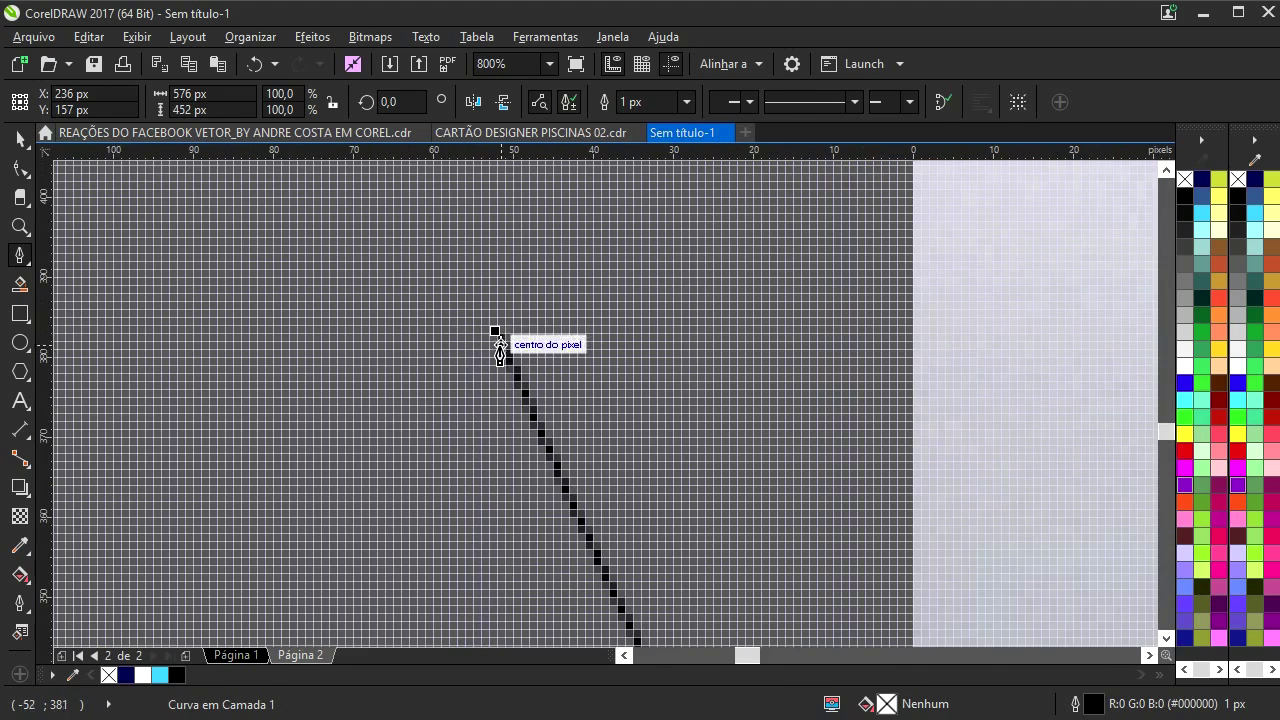
left_click(360, 397)
scroll(363, 415, "down", 3)
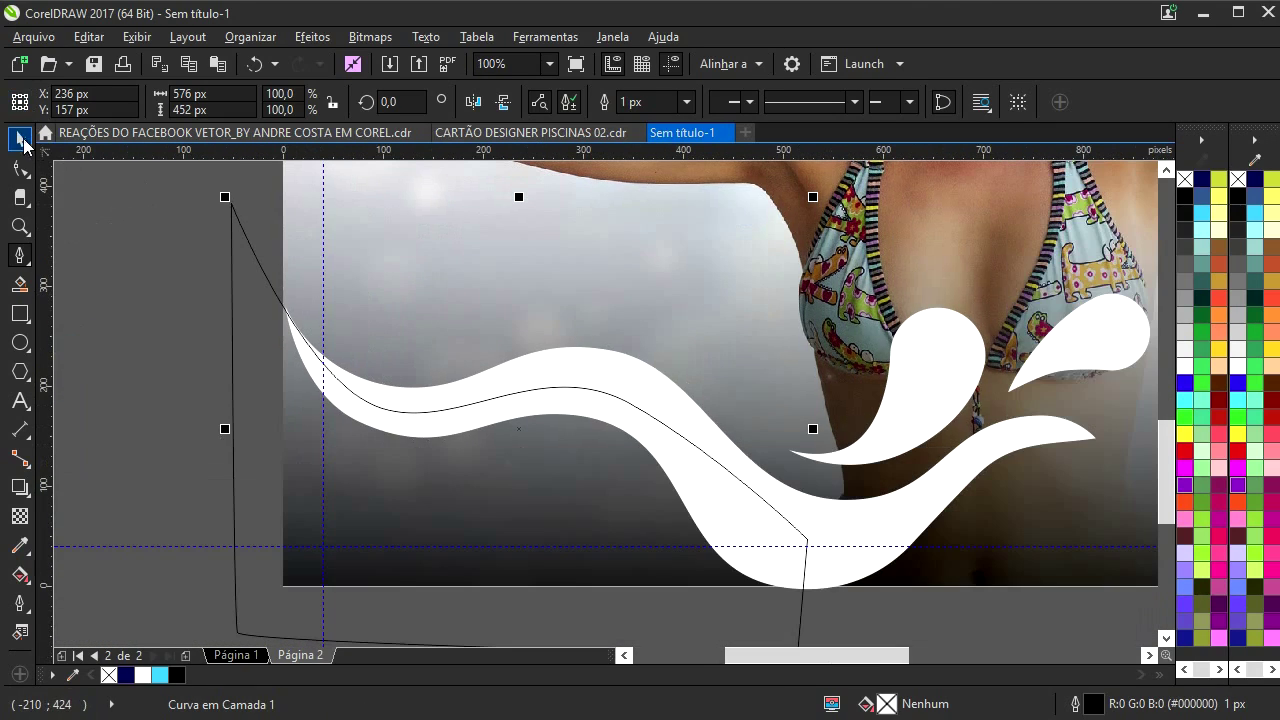
- Weld the closed shape to the white wave so the area beneath it is filled solid white
left_click(22, 143)
left_click(578, 370, "shift")
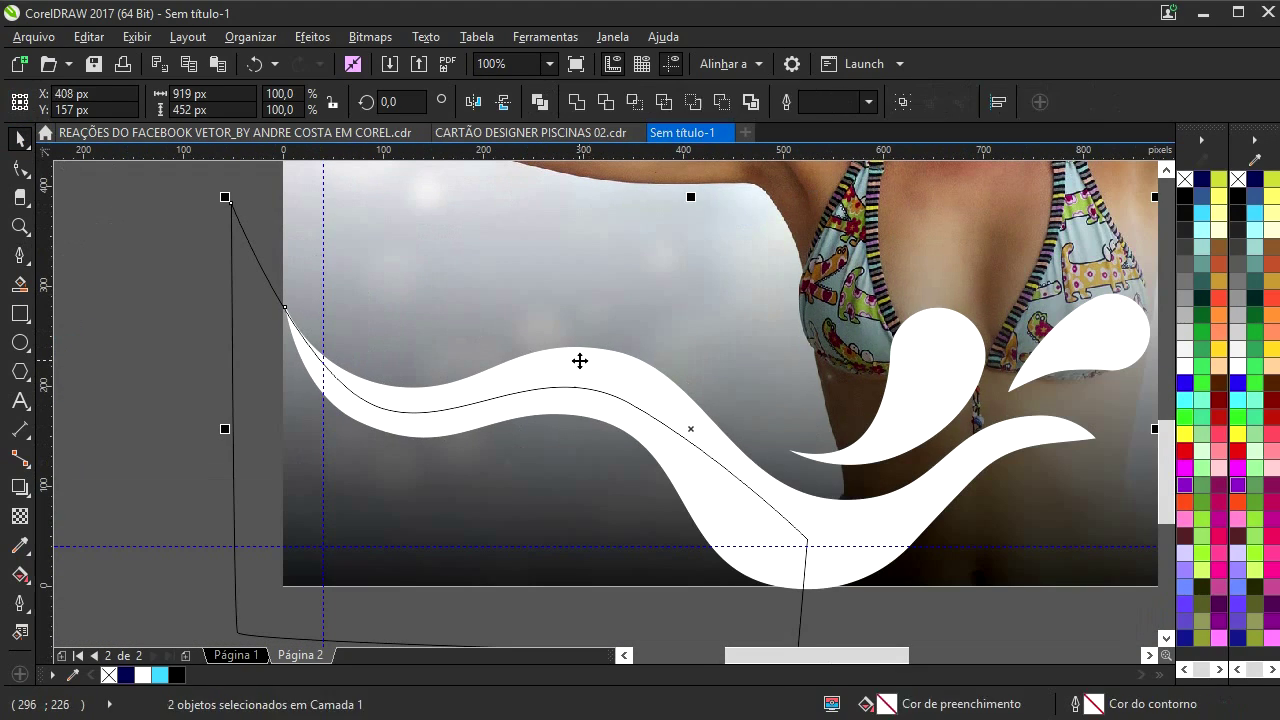
left_click(567, 110)
- PowerClip the welded white wave inside page 2's photo frame to trim it to the page
right_click(502, 440)
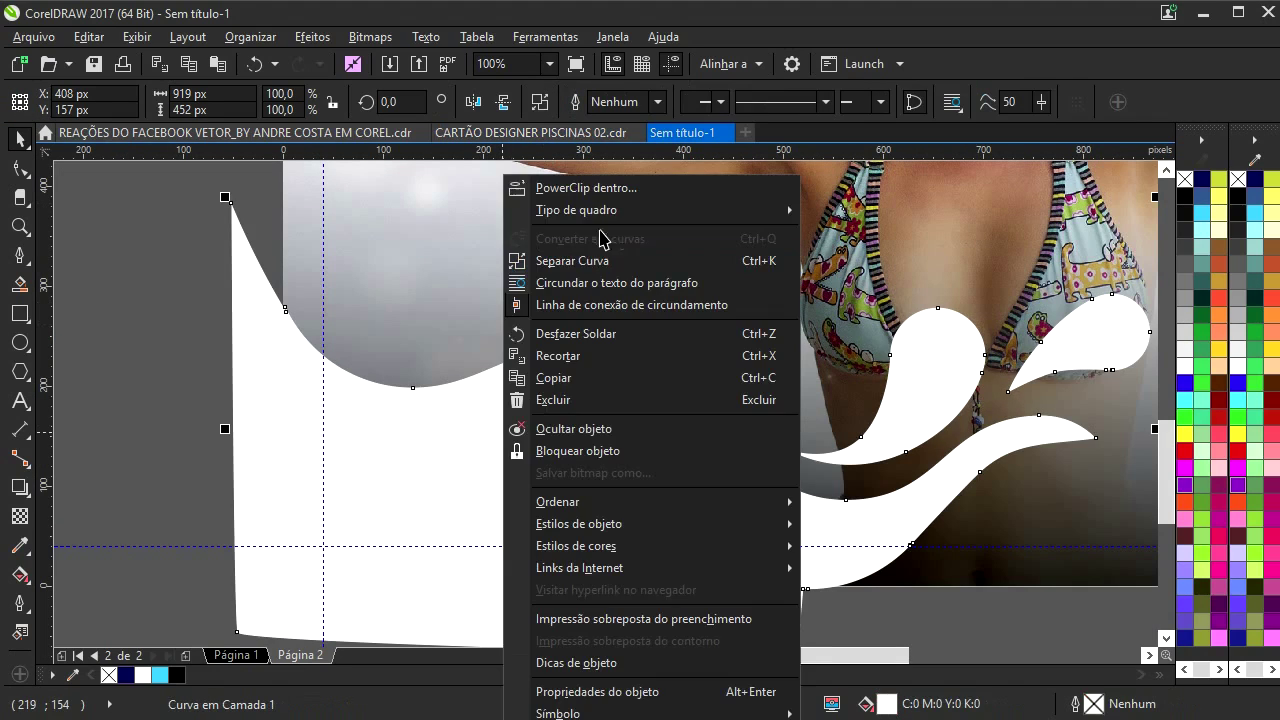
left_click(560, 186)
left_click(510, 292)
scroll(530, 341, "down", 2)
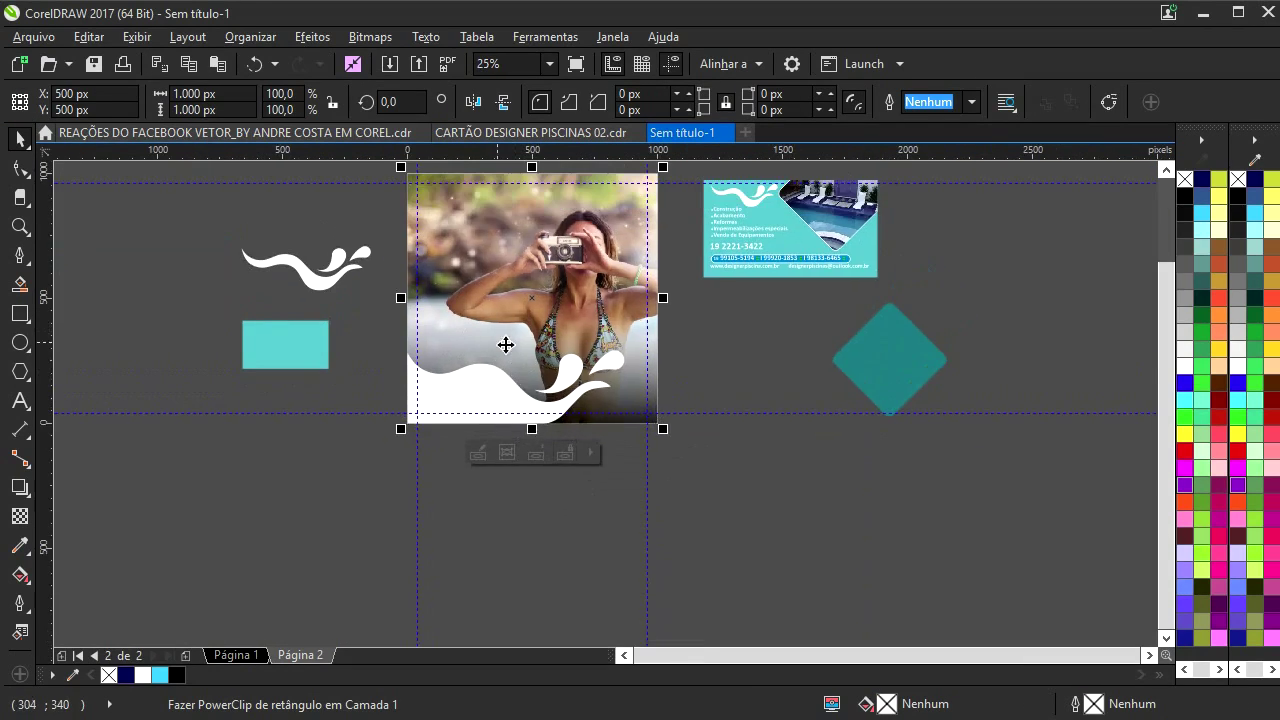
scroll(506, 343, "up", 1)
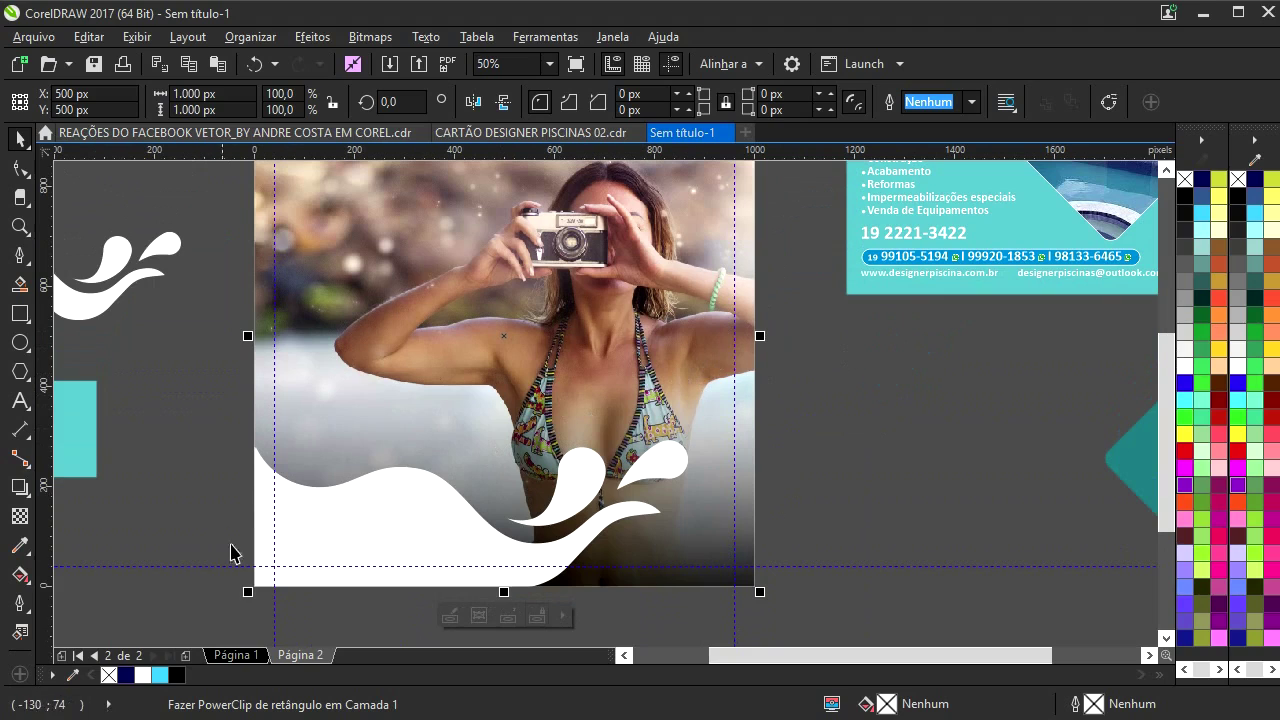
left_click_drag(303, 521, 240, 469)
left_click_drag(708, 420, 531, 420)
scroll(572, 416, "down", 1)
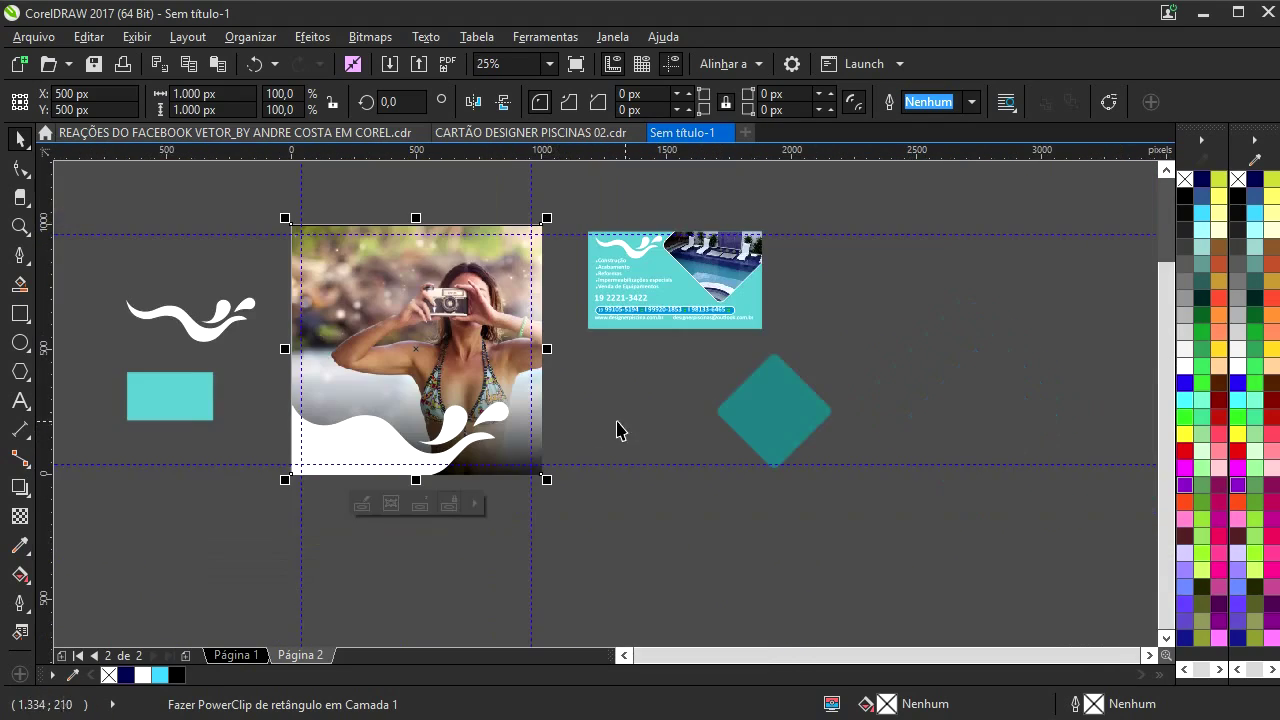
left_click_drag(617, 424, 643, 446)
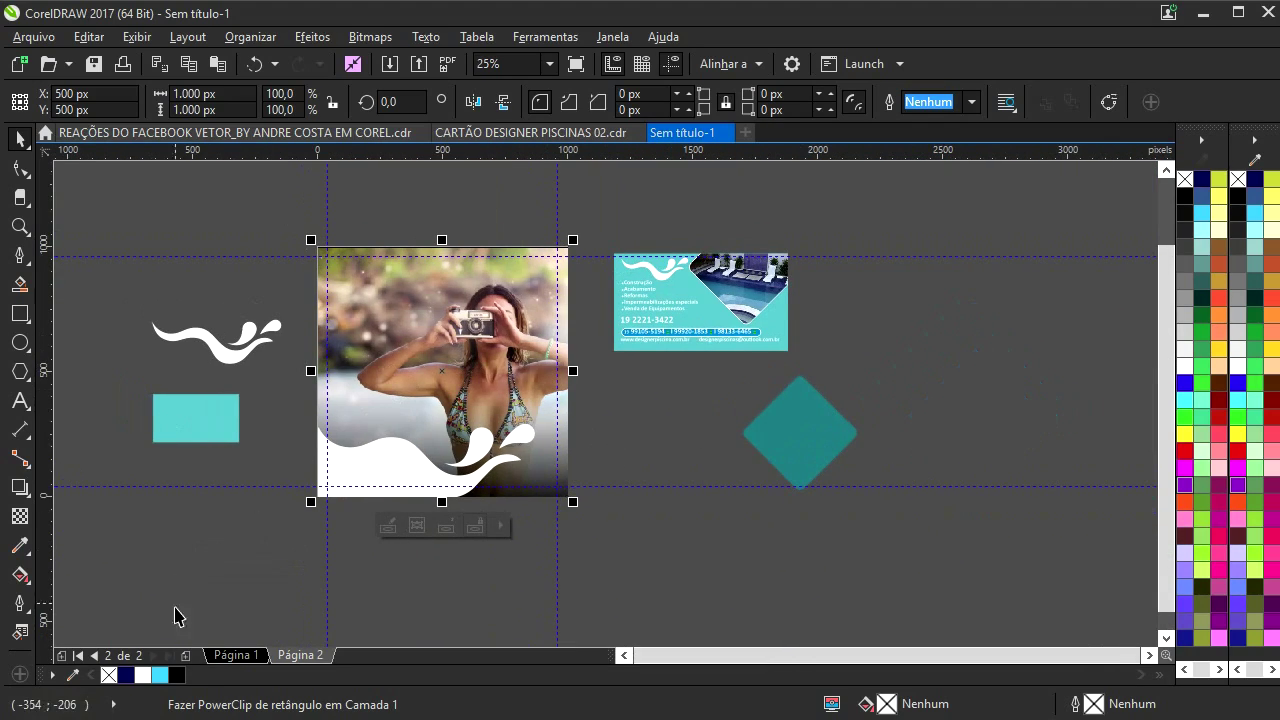
- Copy page 1's logo and contact lines to the empty area below the page
left_click(212, 657)
left_click_drag(240, 524, 620, 424)
left_click_drag(453, 474, 455, 586)
left_click(669, 531)
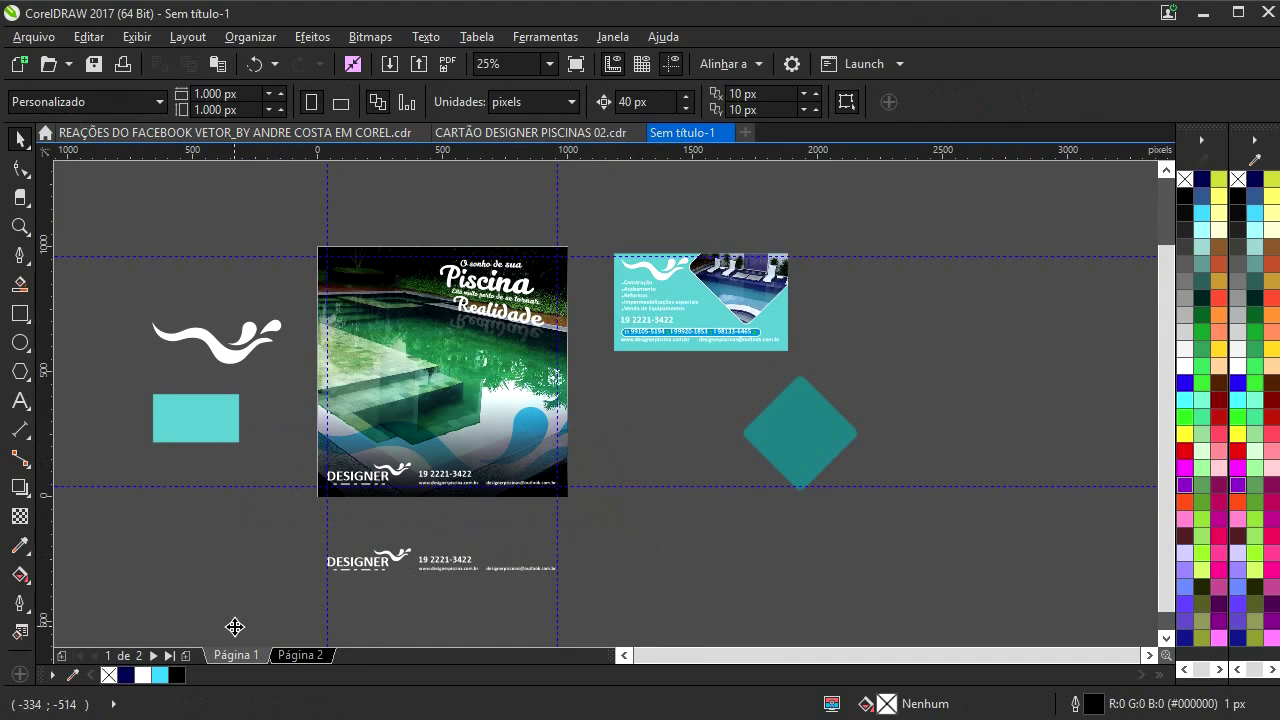
- Move the copied Designer Piscinas logo onto page 2's lower right corner, aligned to the right and bottom margin guides
left_click(292, 655)
left_click_drag(274, 509, 441, 605)
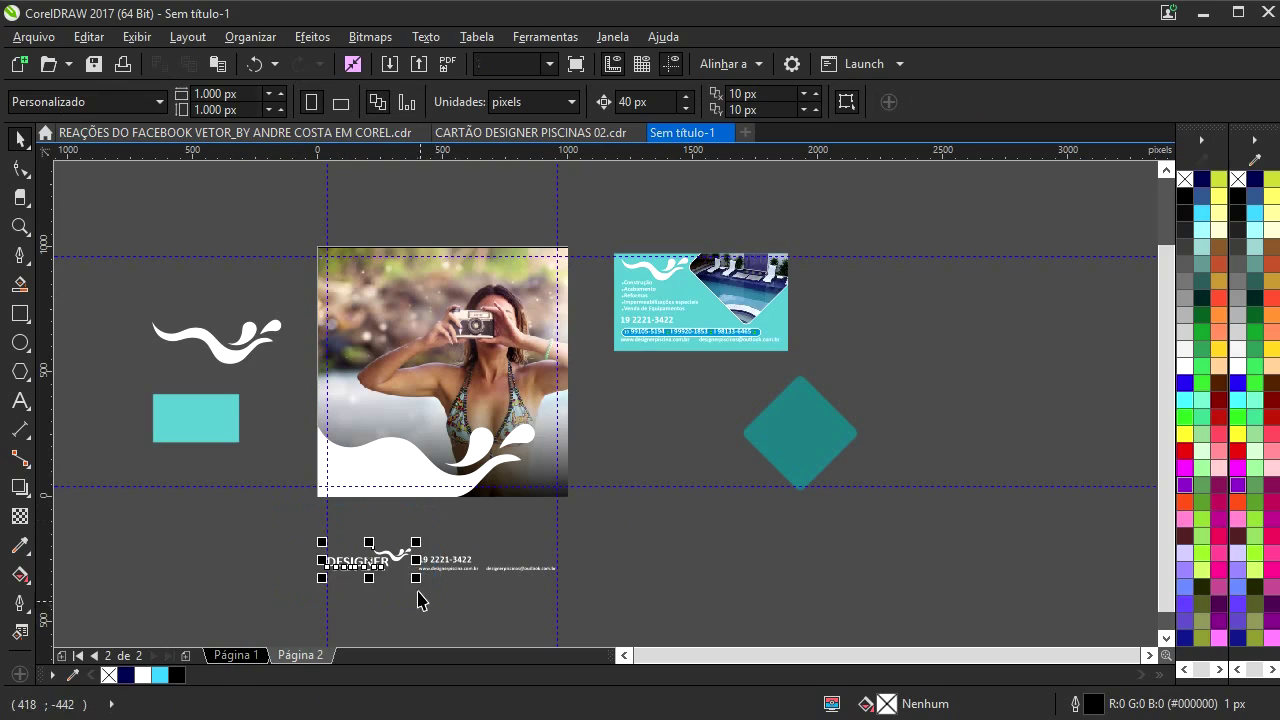
scroll(402, 553, "up", 1)
left_click_drag(401, 556, 679, 425)
scroll(729, 379, "up", 1)
mouse_move(480, 395)
left_mouse_down()
mouse_move(466, 371)
mouse_move(465, 388)
left_mouse_up()
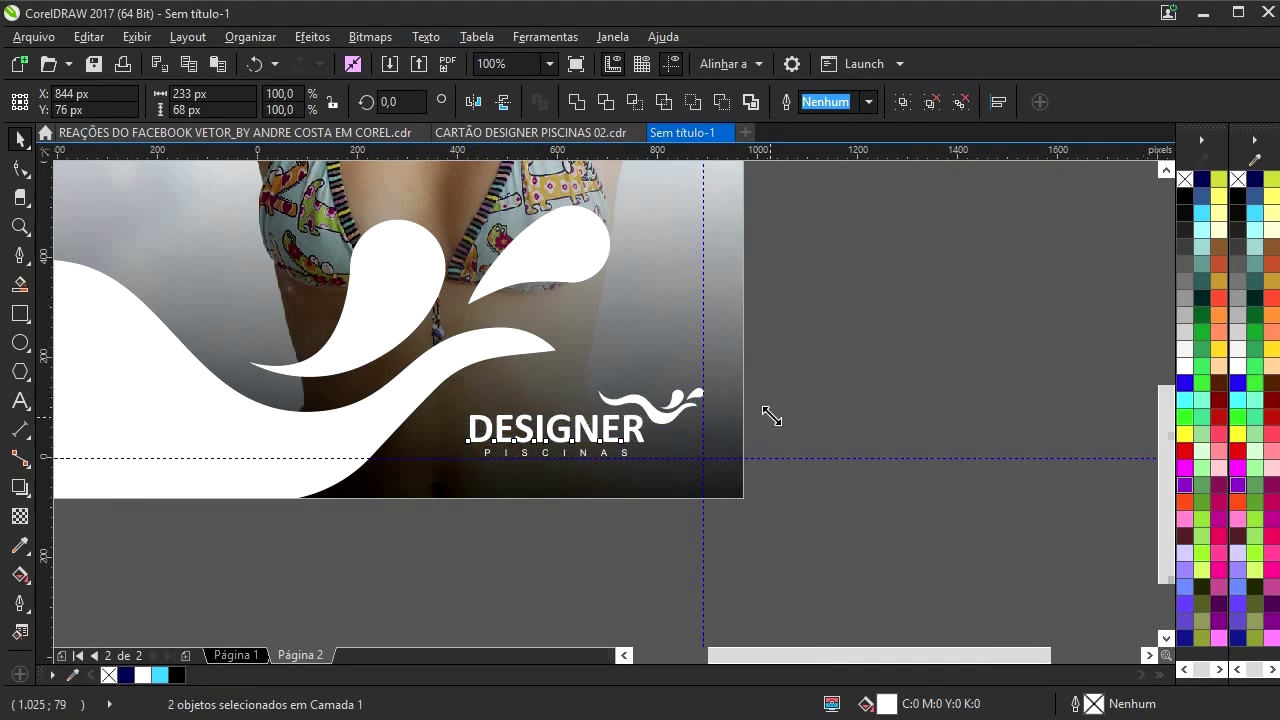
scroll(772, 420, "down", 1)
left_click(803, 405)
left_click_drag(522, 569, 437, 566)
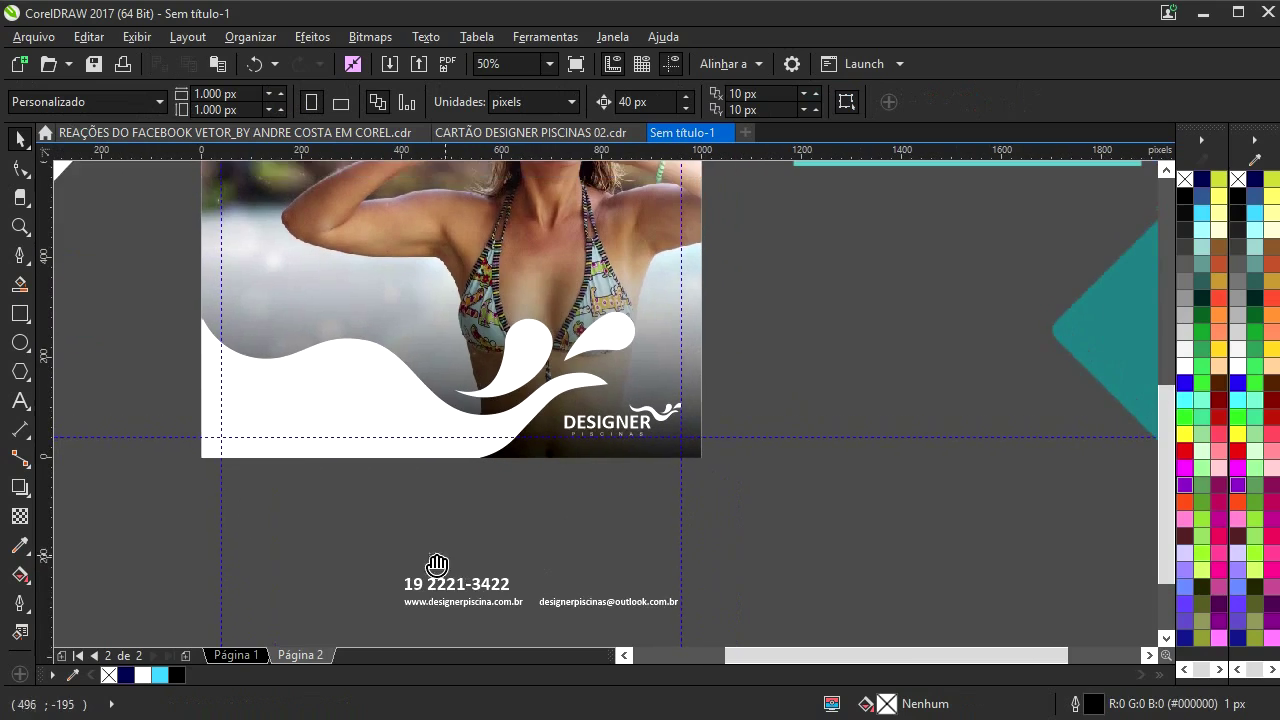
- Copy the blue mobile-number strip from the business card onto the white wave at page 2's lower left
scroll(596, 516, "down", 2)
scroll(624, 457, "up", 3)
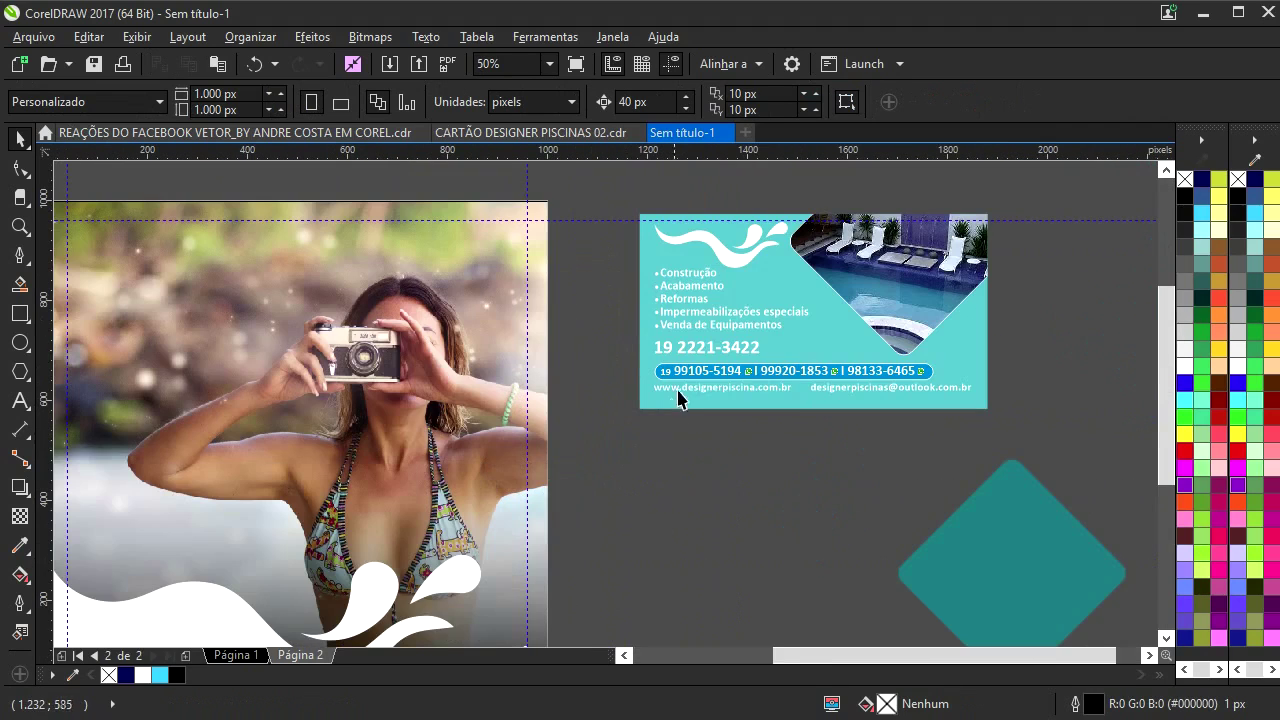
left_click_drag(677, 385, 634, 386)
left_click_drag(733, 372, 510, 431)
right_click(228, 590)
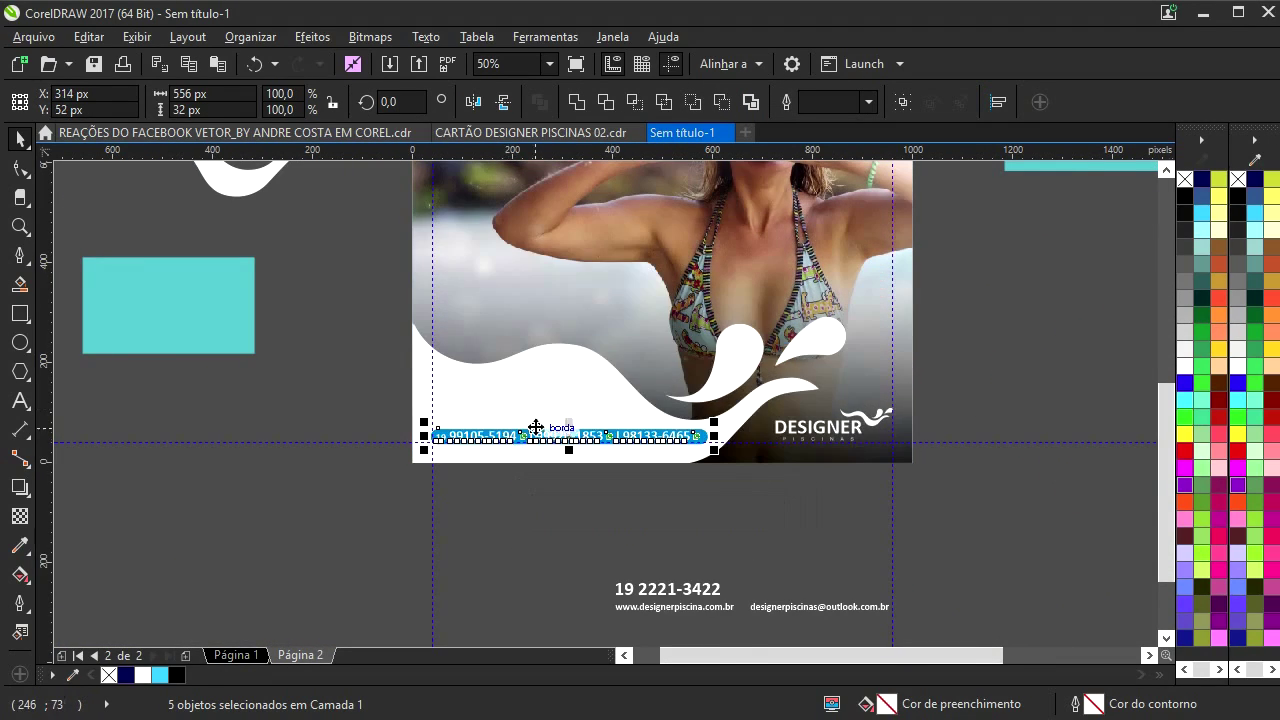
- Scale the blue number strip to about 524 × 30 px and align it to the left and bottom margin guides
scroll(536, 428, "up", 1)
left_click_drag(887, 425, 856, 421)
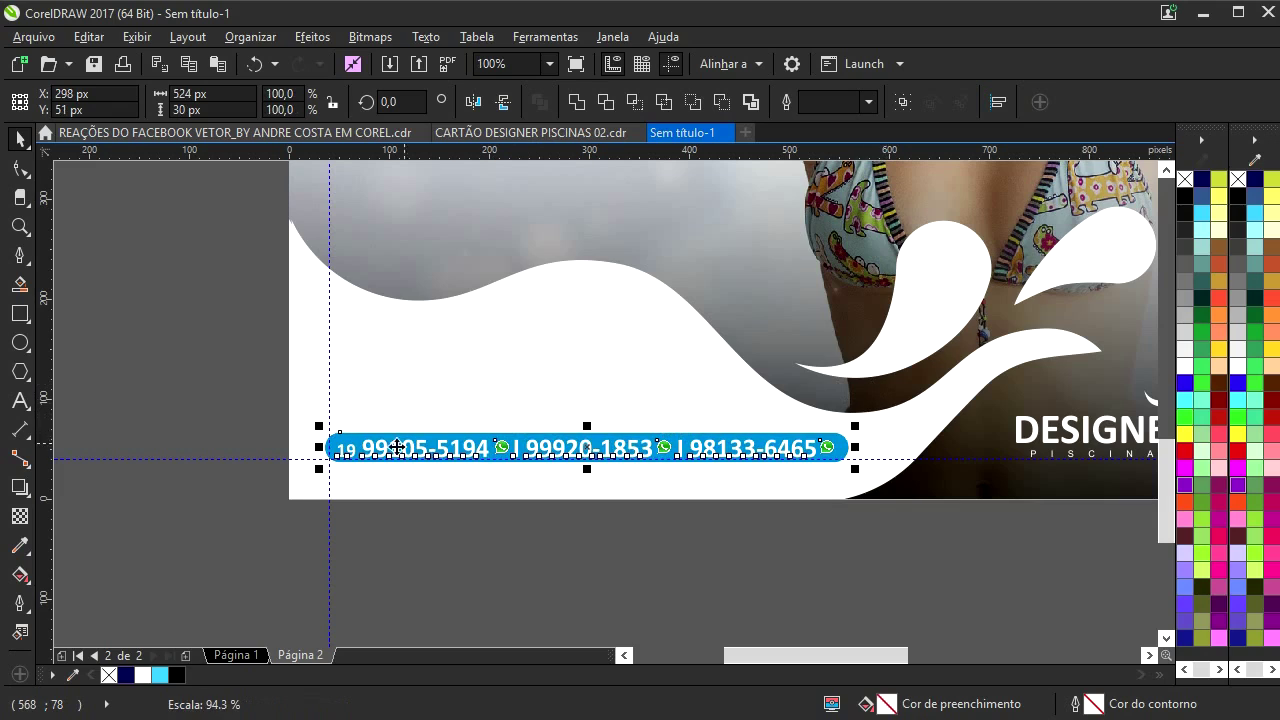
scroll(355, 445, "up", 1)
left_click_drag(354, 446, 362, 440)
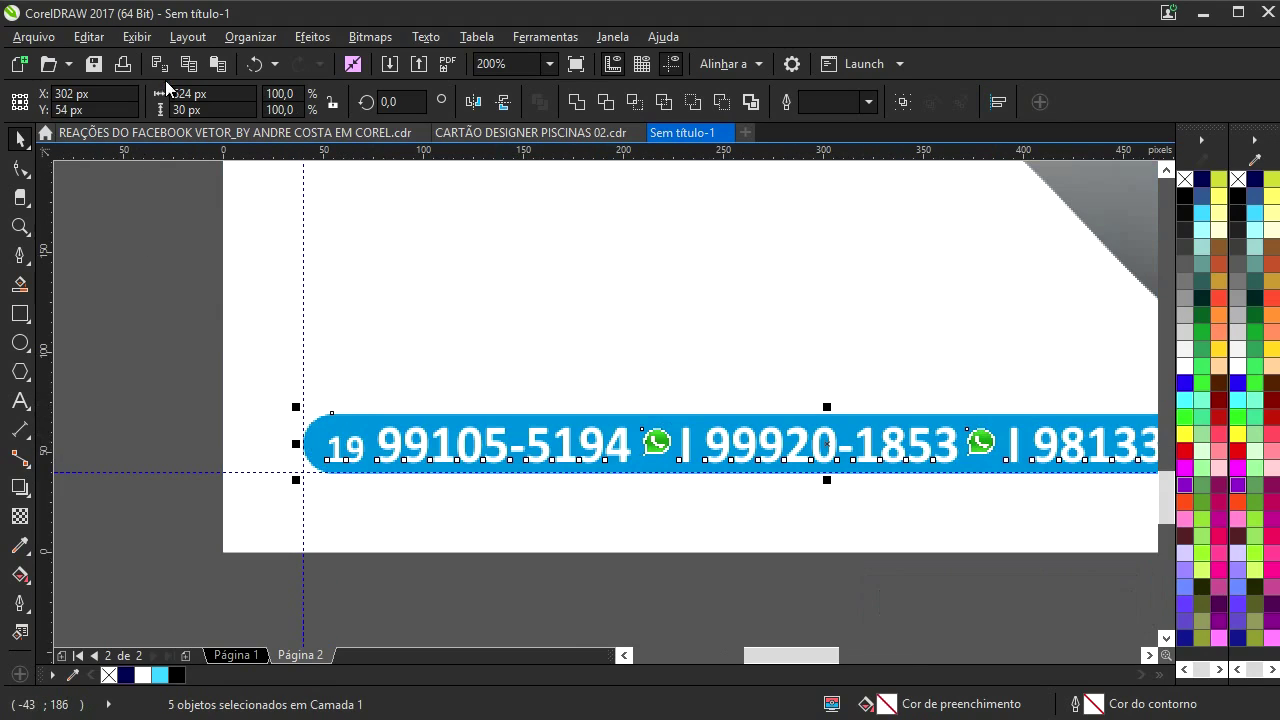
- Switch the display mode from pixels to enhanced (Aperfeiçoado) and deselect the number strip
left_click(136, 37)
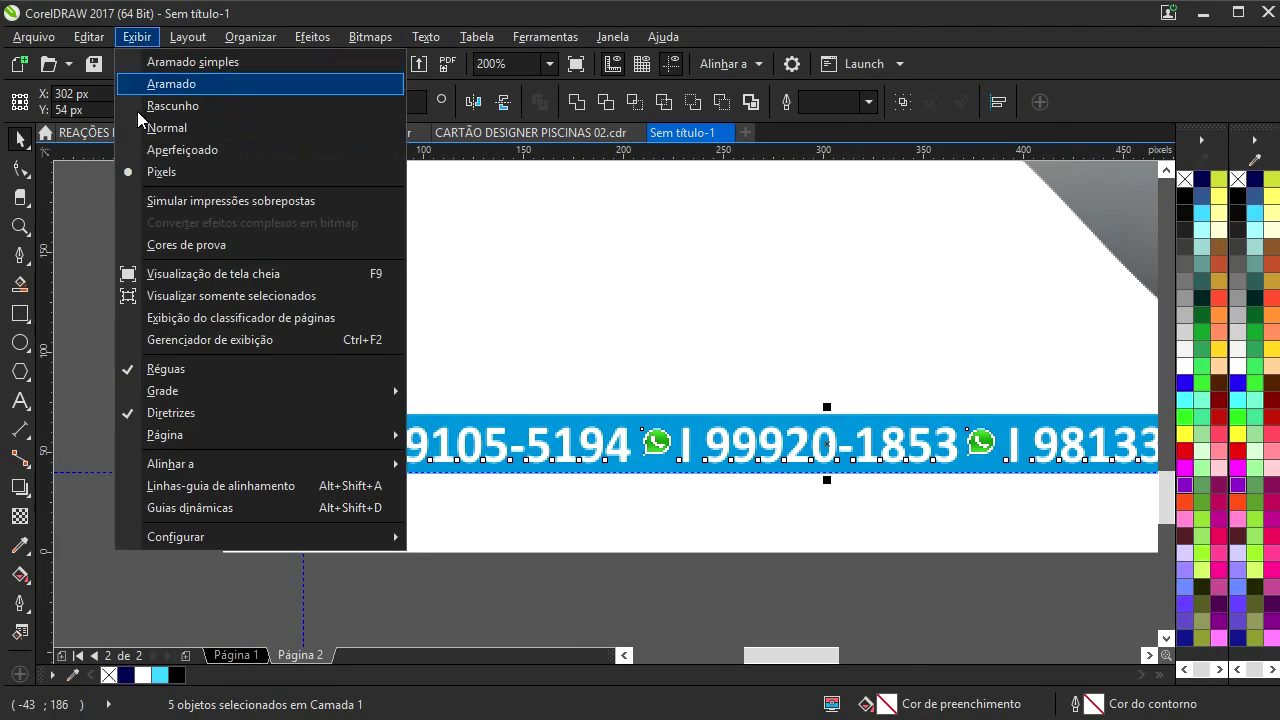
left_click(186, 149)
left_click(347, 377)
scroll(347, 375, "down", 2)
- Copy the landline number above the blue strip and fill the copy with the diamond's teal, C:84 M:31 Y:42 K:5
left_click_drag(640, 461, 444, 529)
left_click_drag(465, 585, 286, 406)
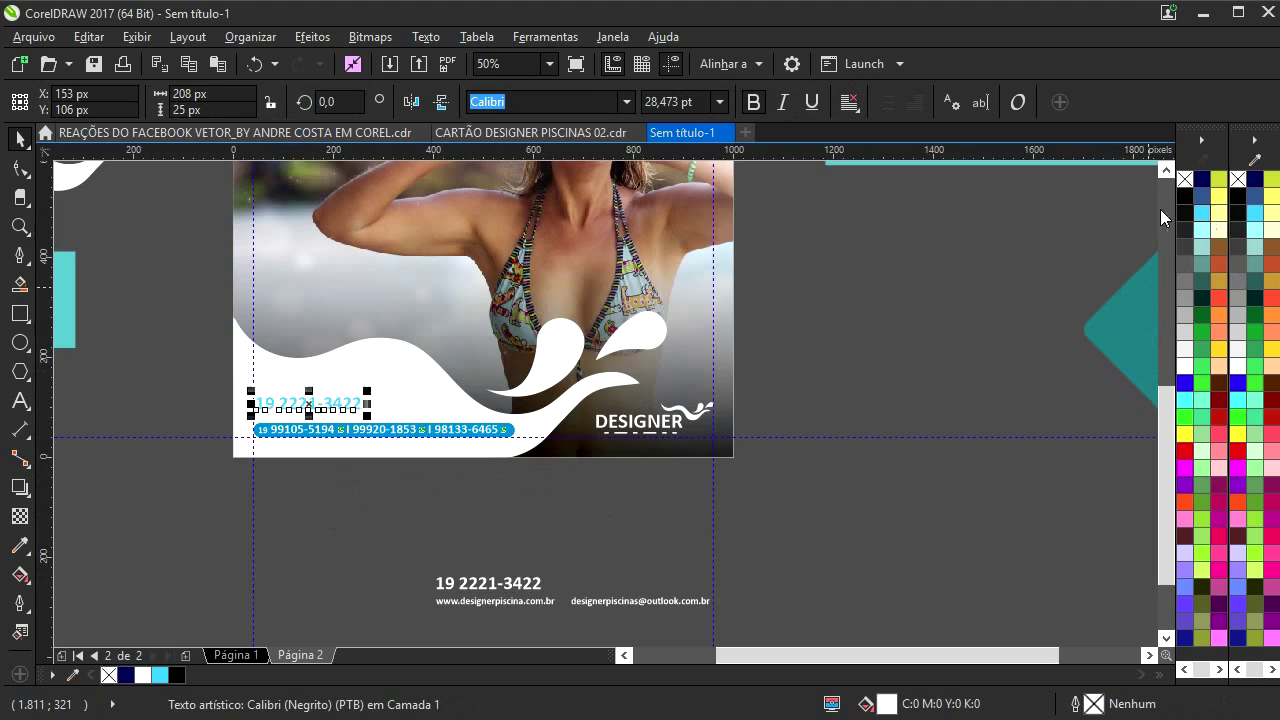
left_click(1202, 214)
left_click_drag(504, 478, 466, 489)
left_click_drag(1046, 366, 796, 382)
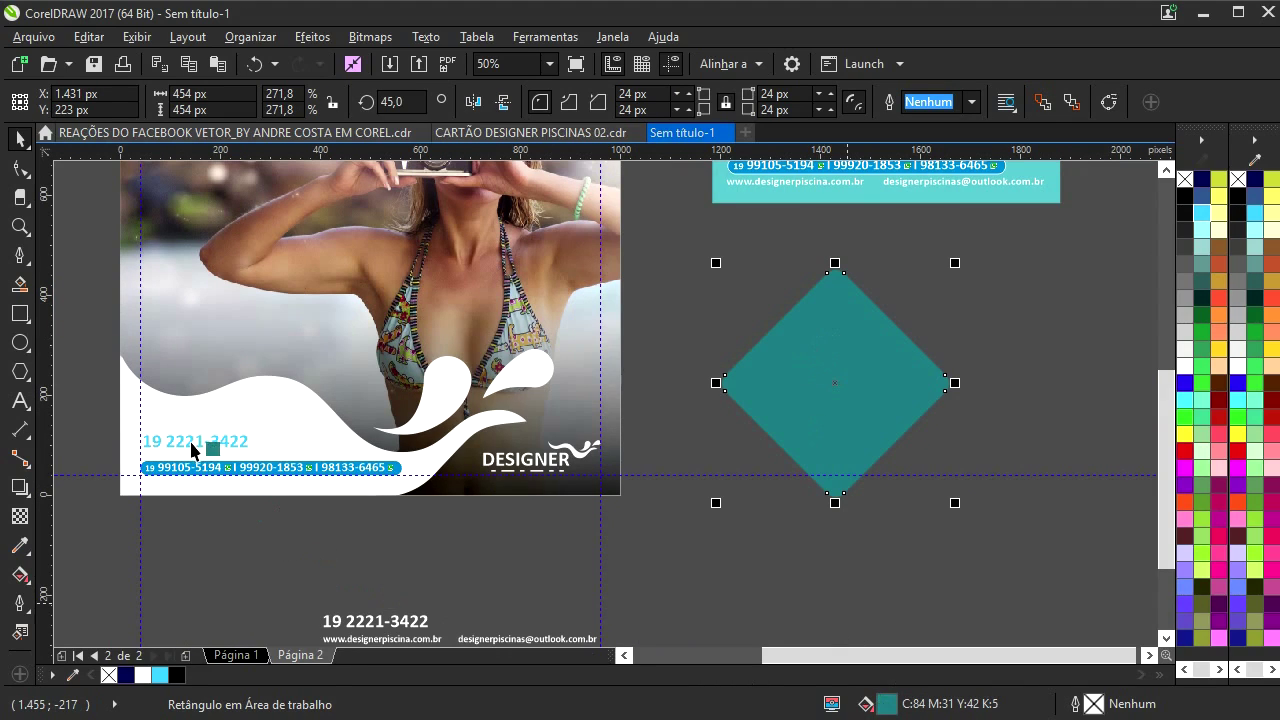
left_click(250, 432)
- Enlarge the teal landline number to about 292 × 35 px and align it with the left margin guide above the strip
left_click_drag(256, 428, 297, 424)
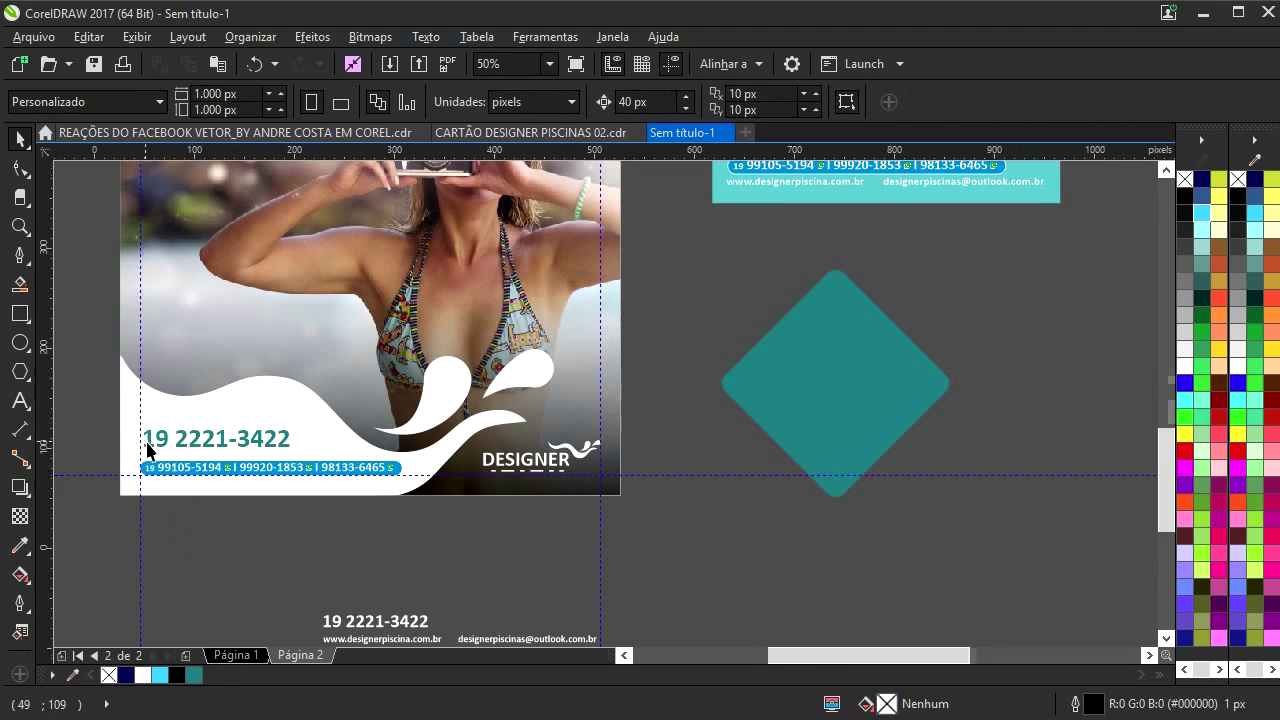
scroll(147, 442, "up", 2)
left_click_drag(156, 436, 155, 444)
scroll(457, 473, "down", 3)
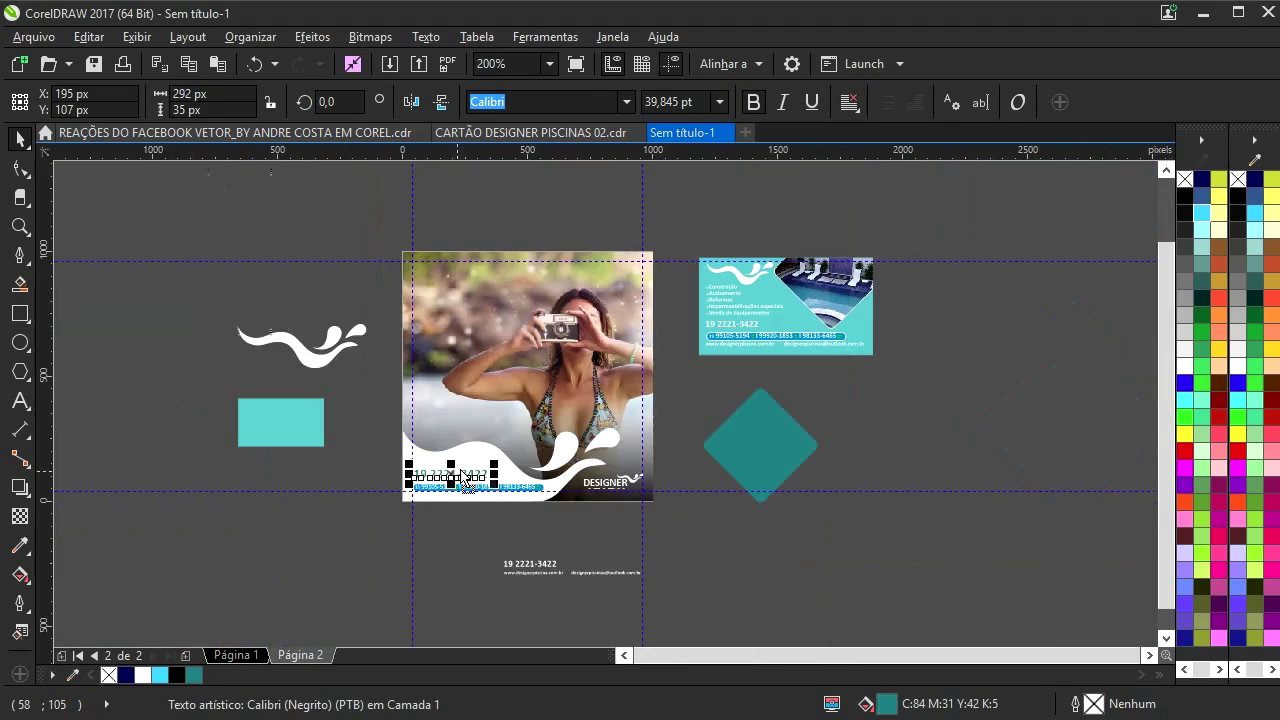
- Examine page 1's headline design as a reference and return to page 2
left_click(681, 396)
scroll(507, 338, "up", 1)
left_click_drag(499, 338, 509, 417)
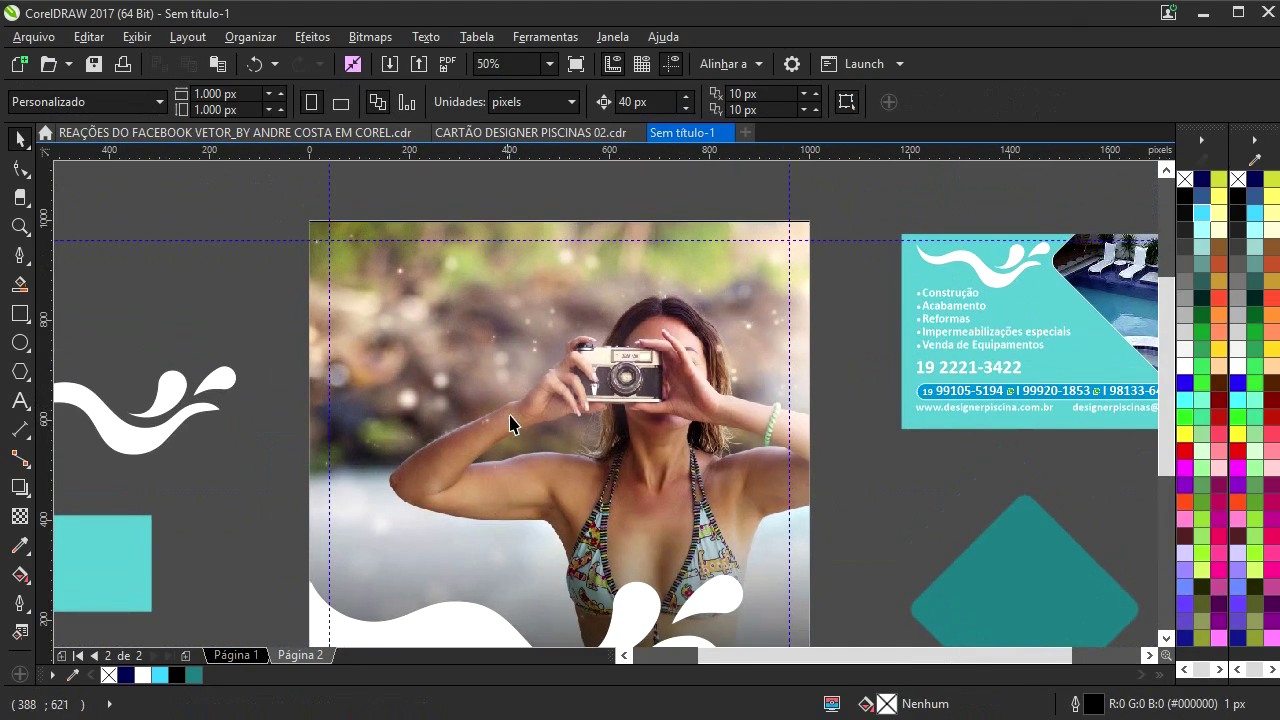
left_click(236, 655)
scroll(537, 481, "up", 1)
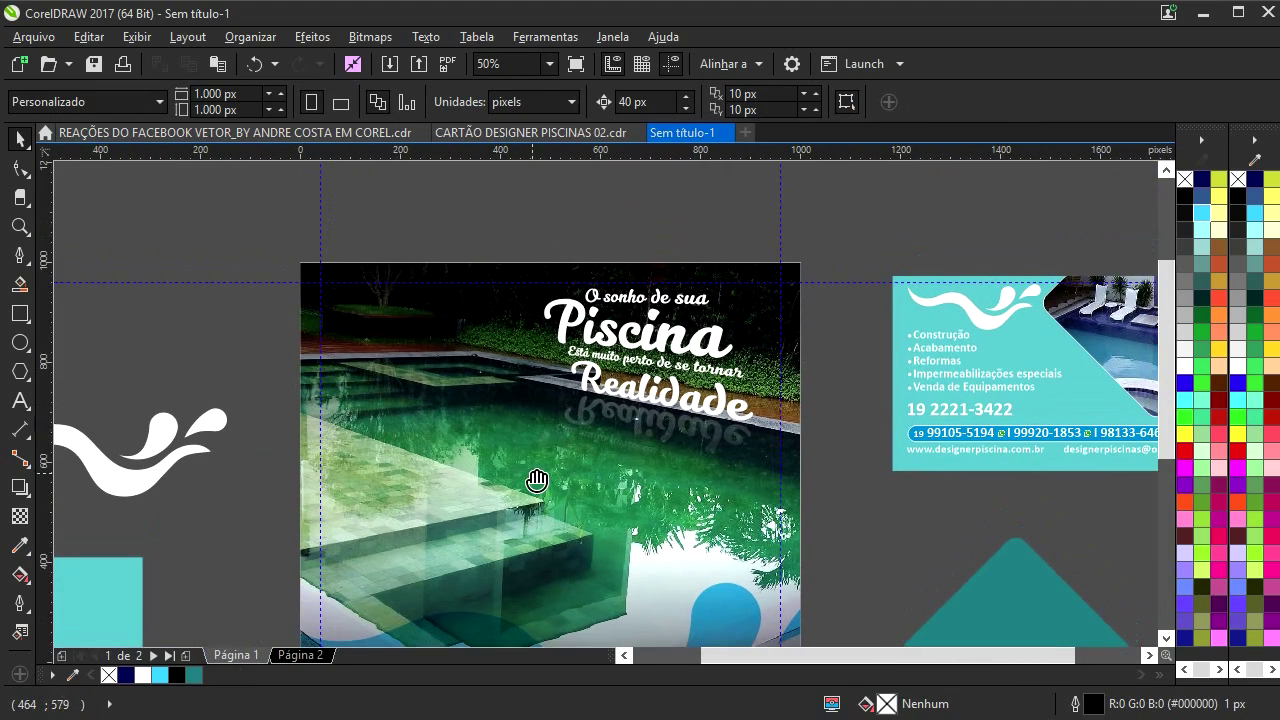
scroll(517, 475, "down", 1)
left_click(300, 655)
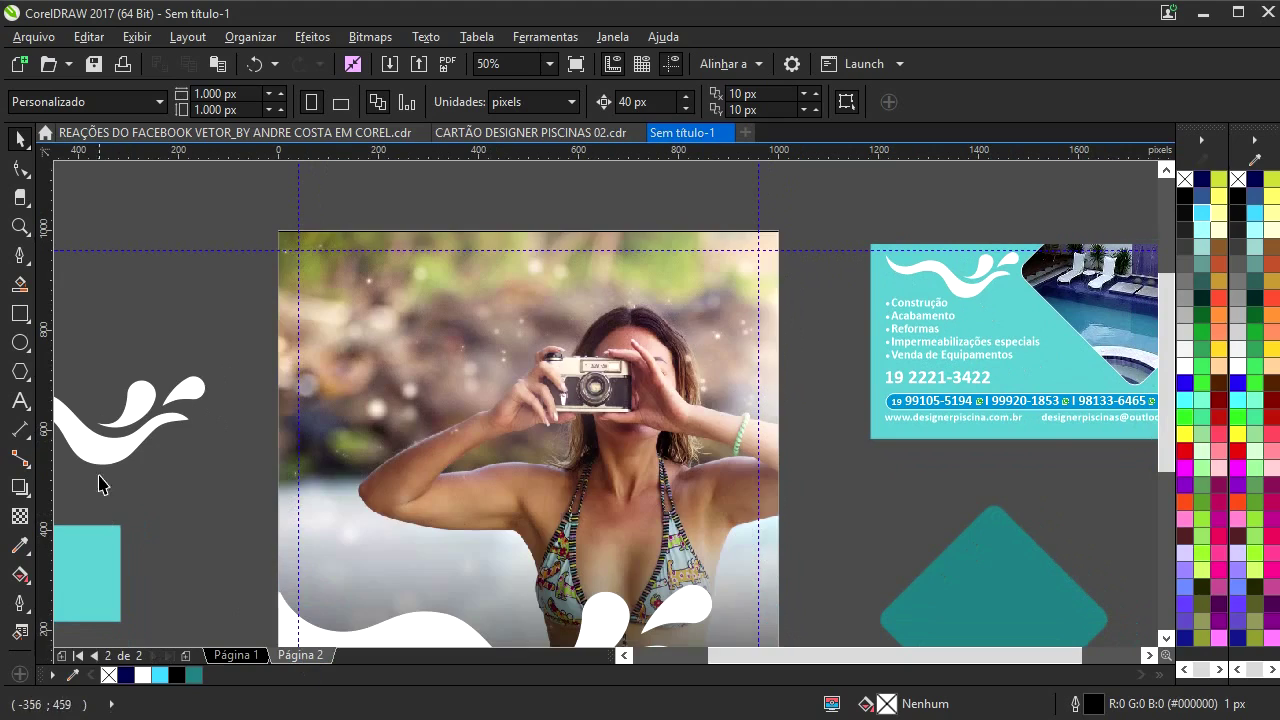
- Add the two-line text "Pose para a Foto!" over the photo's upper left area
left_click(22, 402)
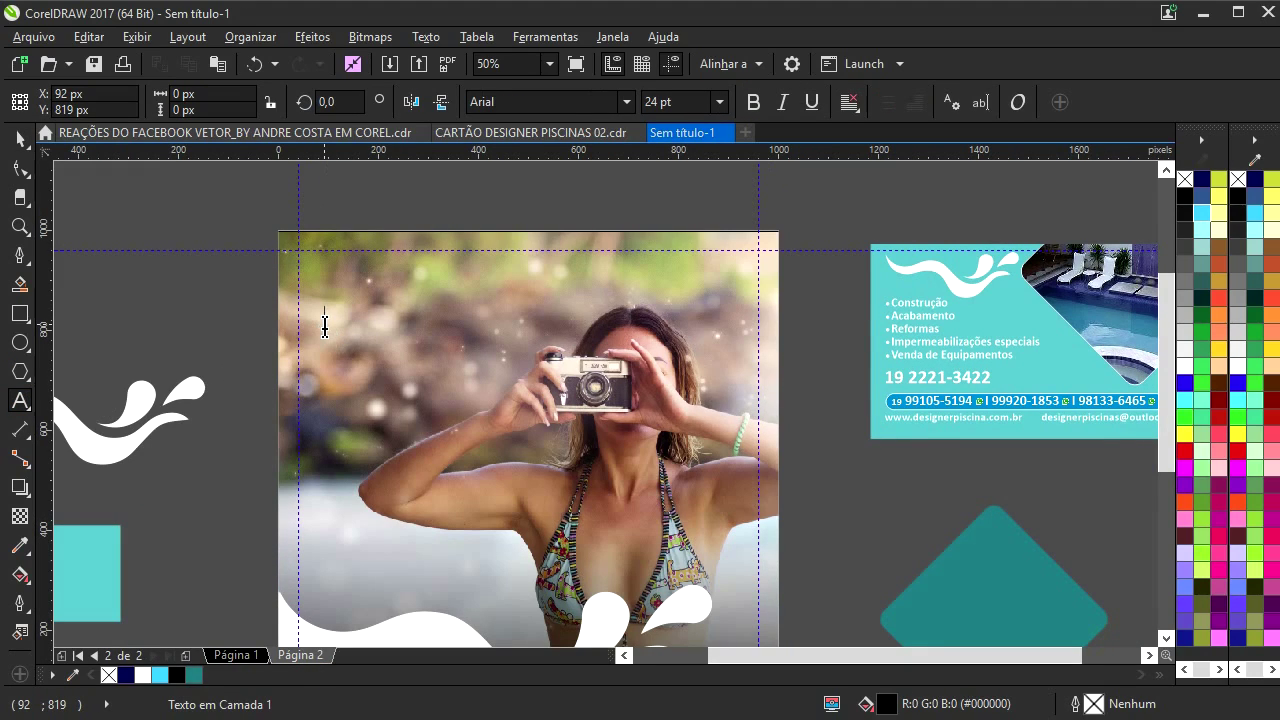
type("Pose para")
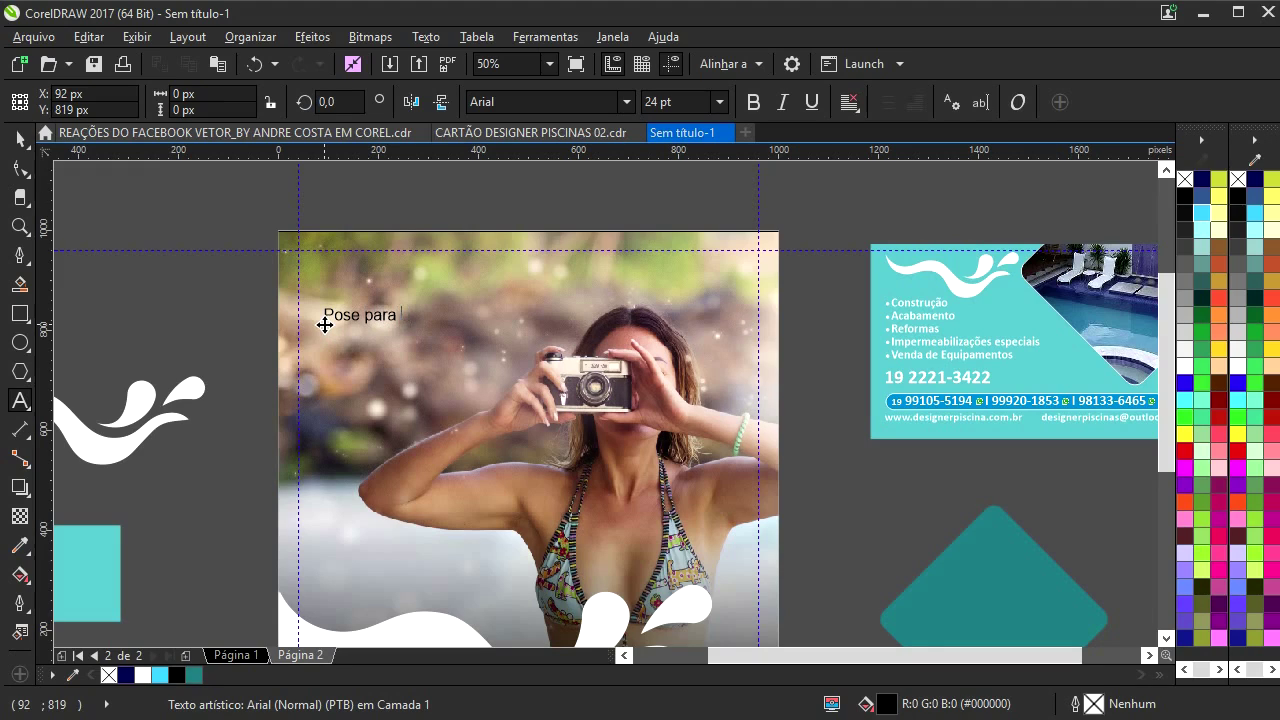
key("Escape")
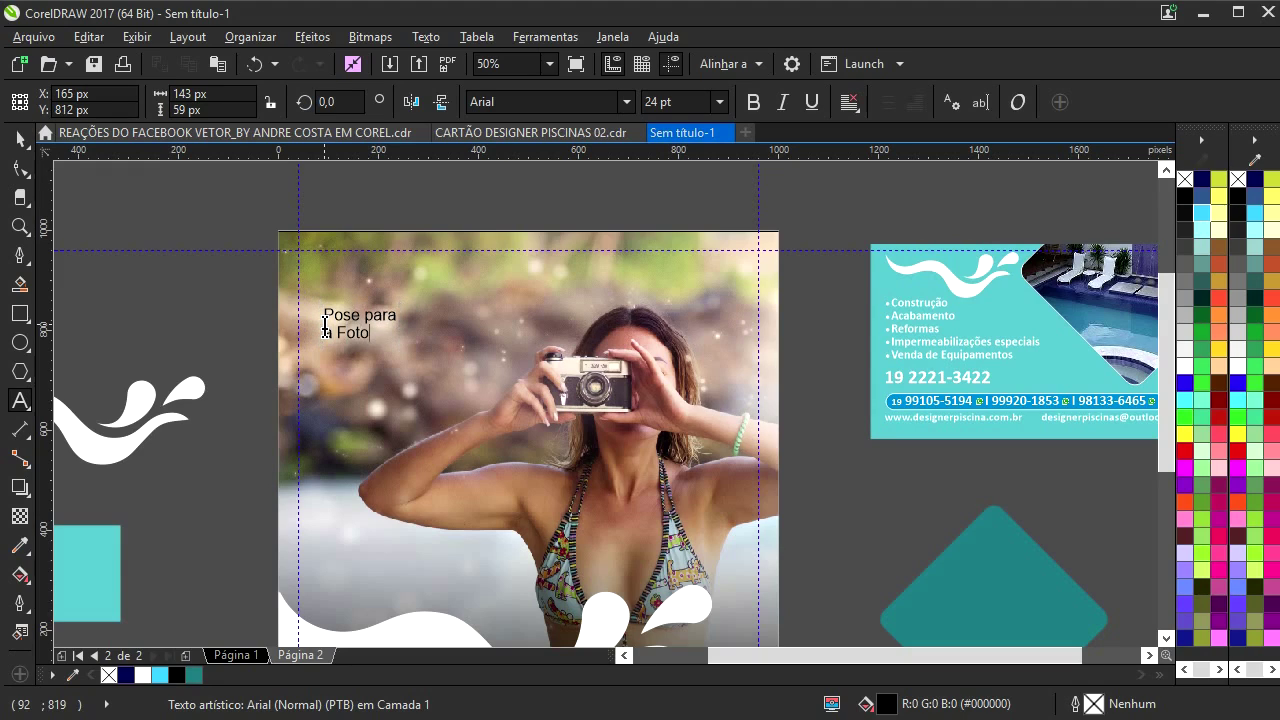
left_click(20, 140)
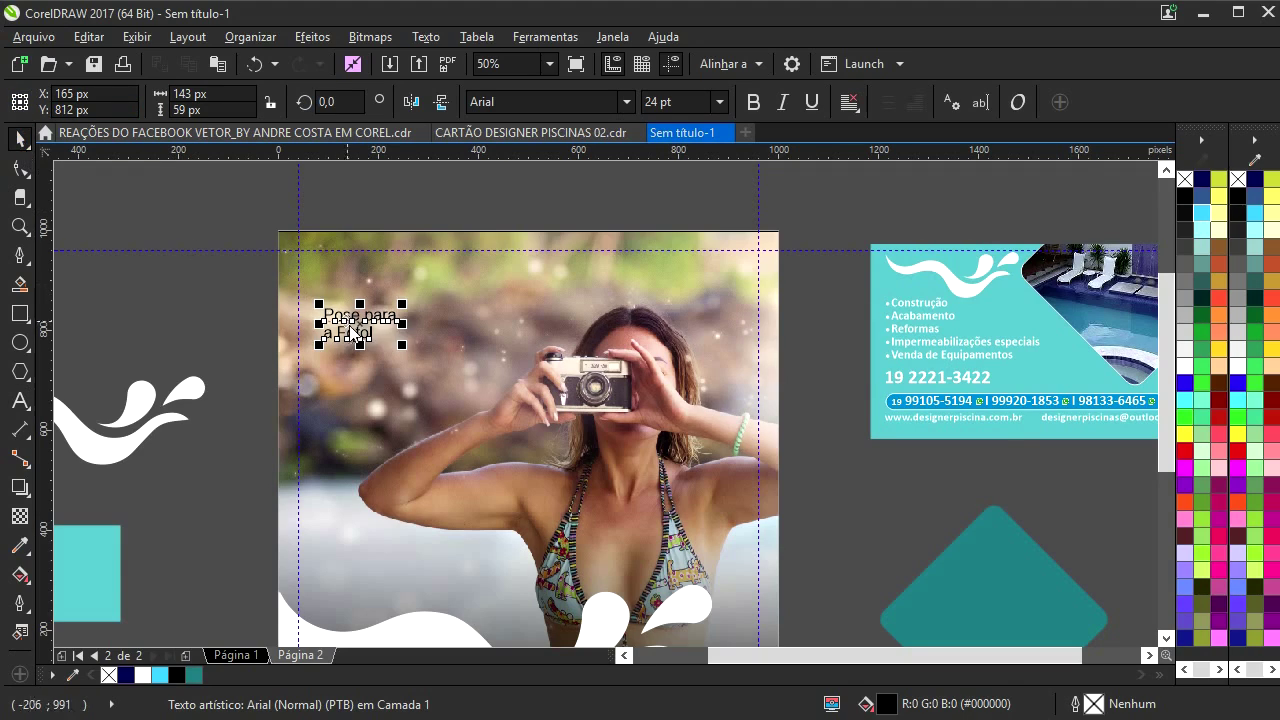
- Separate the text into two line objects, centre "a Foto!" below "Pose para" and select both
scroll(349, 329, "up", 2)
left_click_drag(360, 336, 377, 349)
left_click_drag(129, 236, 566, 447)
left_click_drag(557, 360, 547, 141)
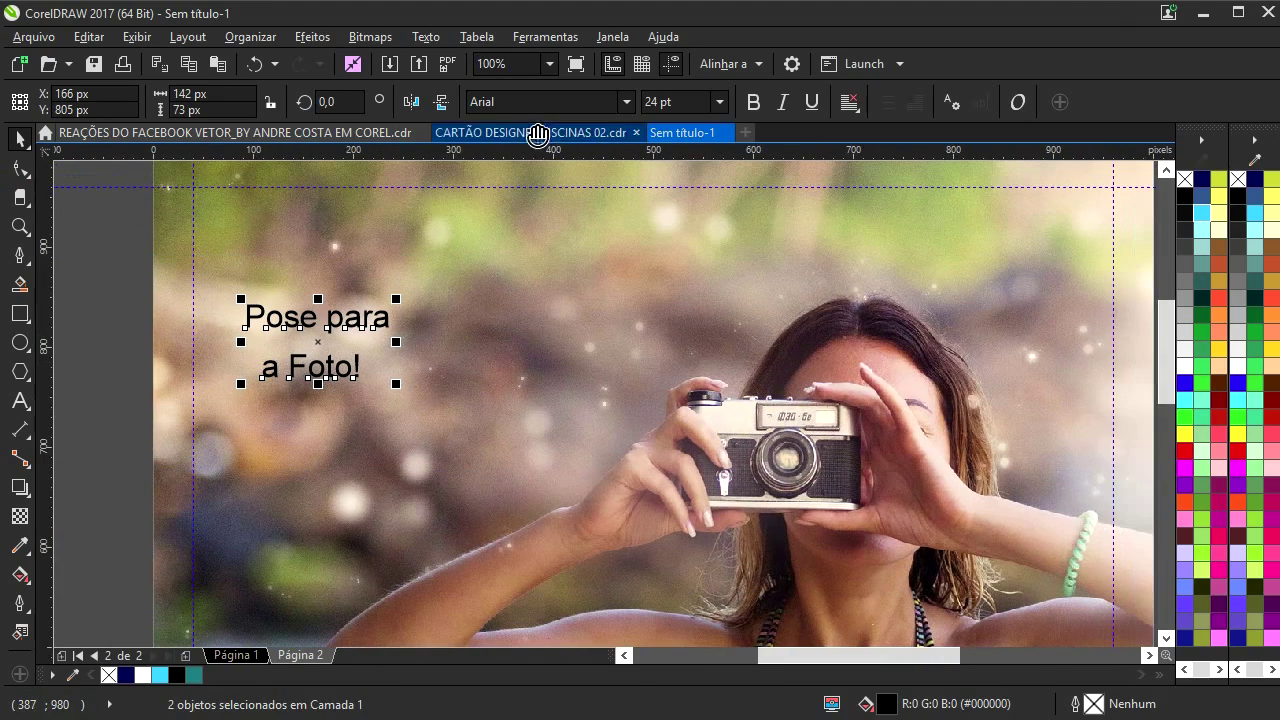
- Set both headline lines in Kitten Swash, enlarge them to about 69 pt and move "a Foto!" up closer to "Pose para"
left_click(626, 101)
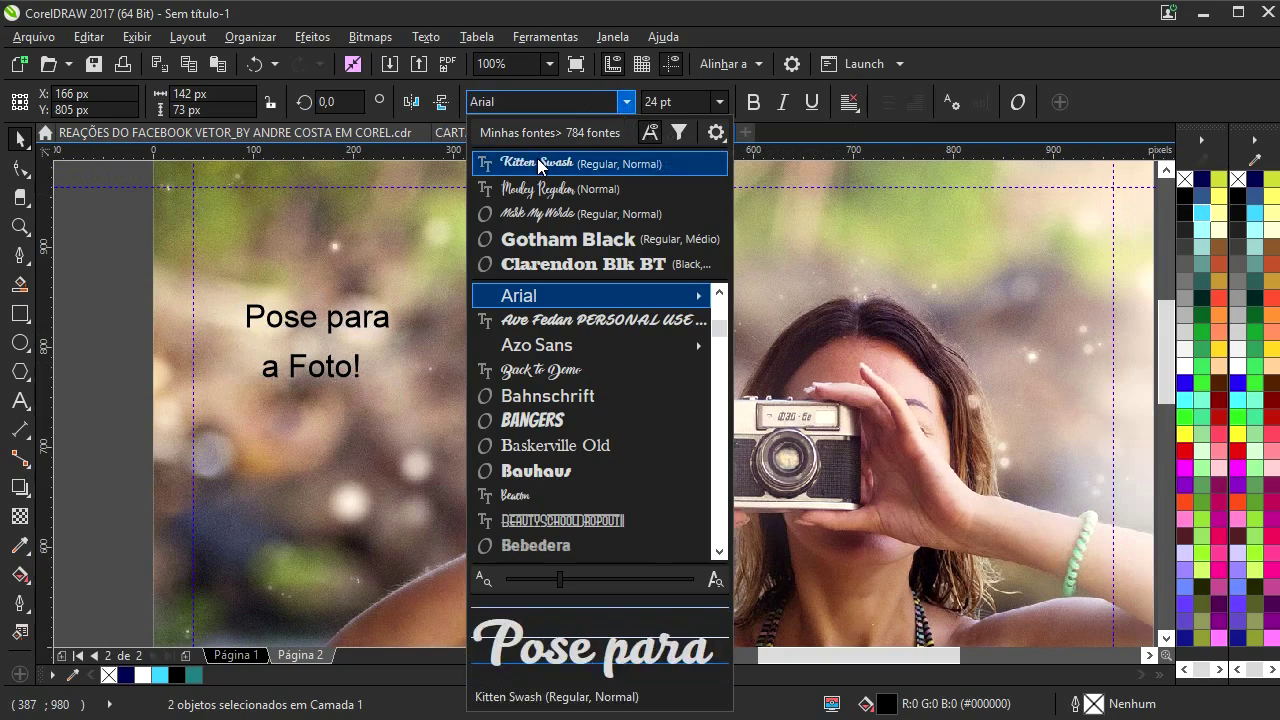
left_click(537, 163)
left_click_drag(386, 388, 650, 545)
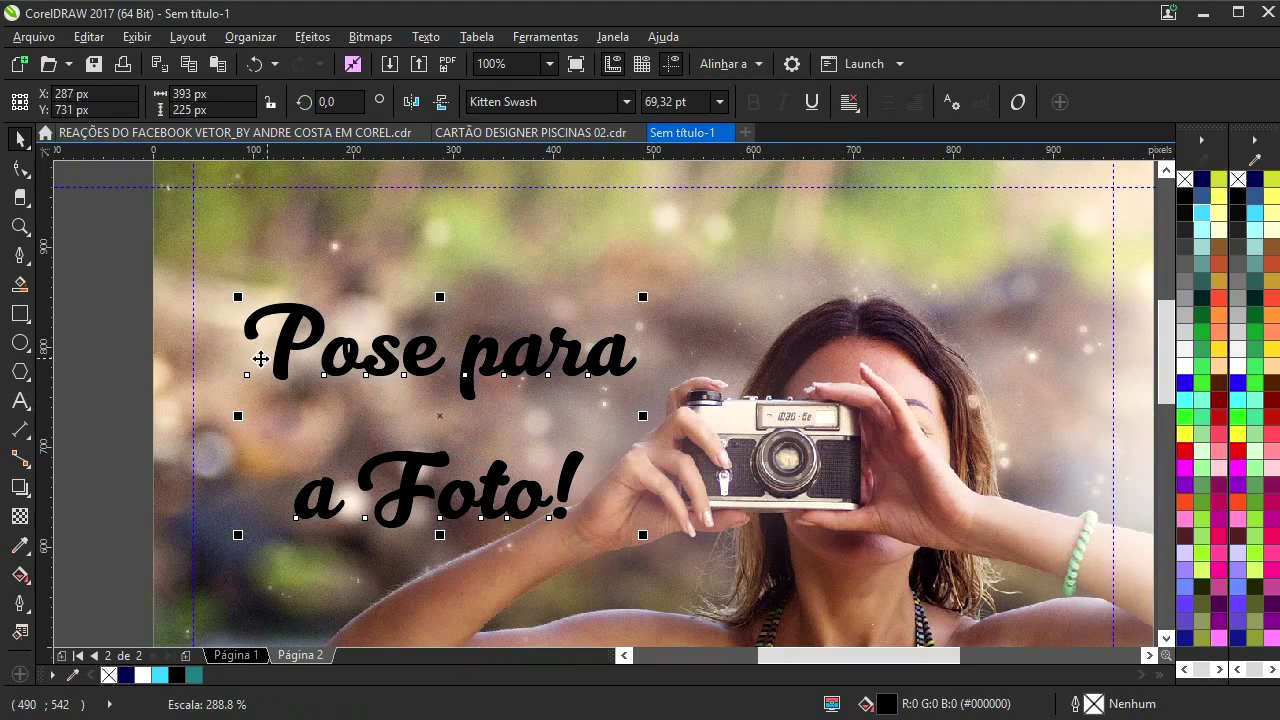
key("Escape")
left_click_drag(405, 500, 397, 449)
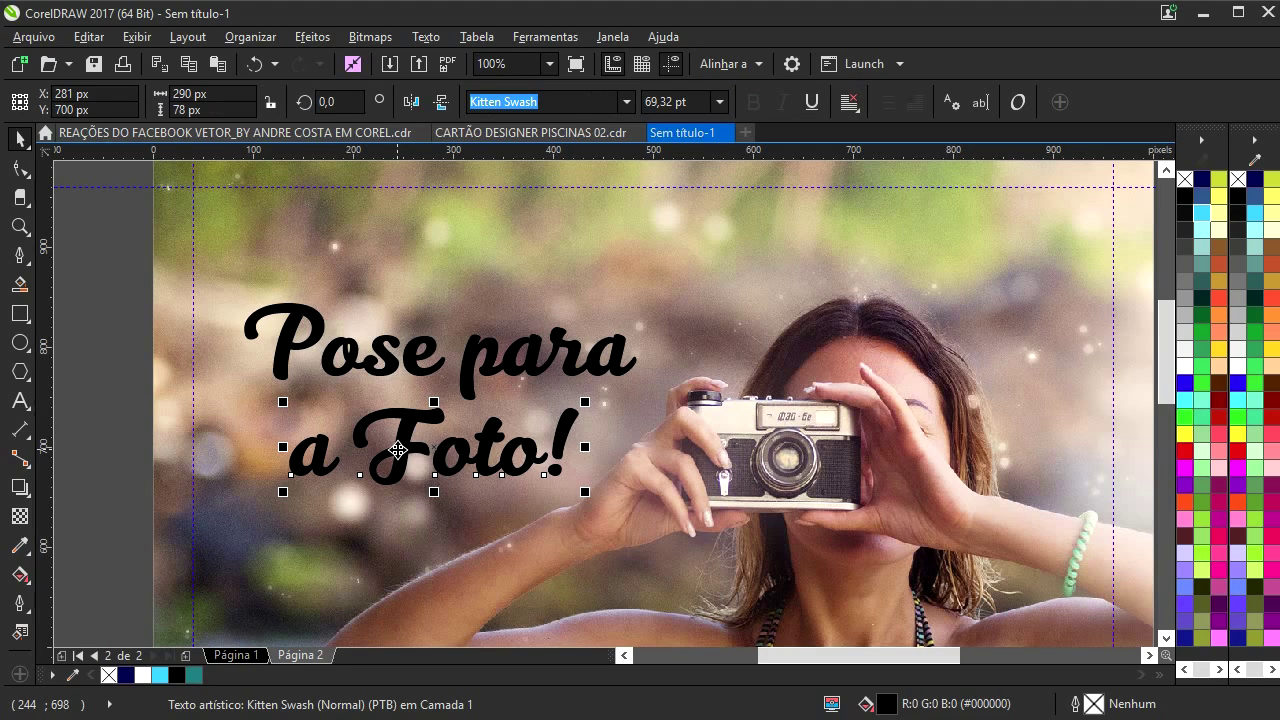
- Break "a Foto!" into separate words, shrink "a" to about 46 pt and tuck both words closer under "Pose para"
key("ctrl+k")
scroll(320, 430, "up", 1)
left_click_drag(313, 465, 318, 395)
left_click_drag(252, 364, 286, 394)
left_click_drag(494, 406, 497, 382)
left_click_drag(340, 416, 342, 403)
scroll(382, 413, "down", 1)
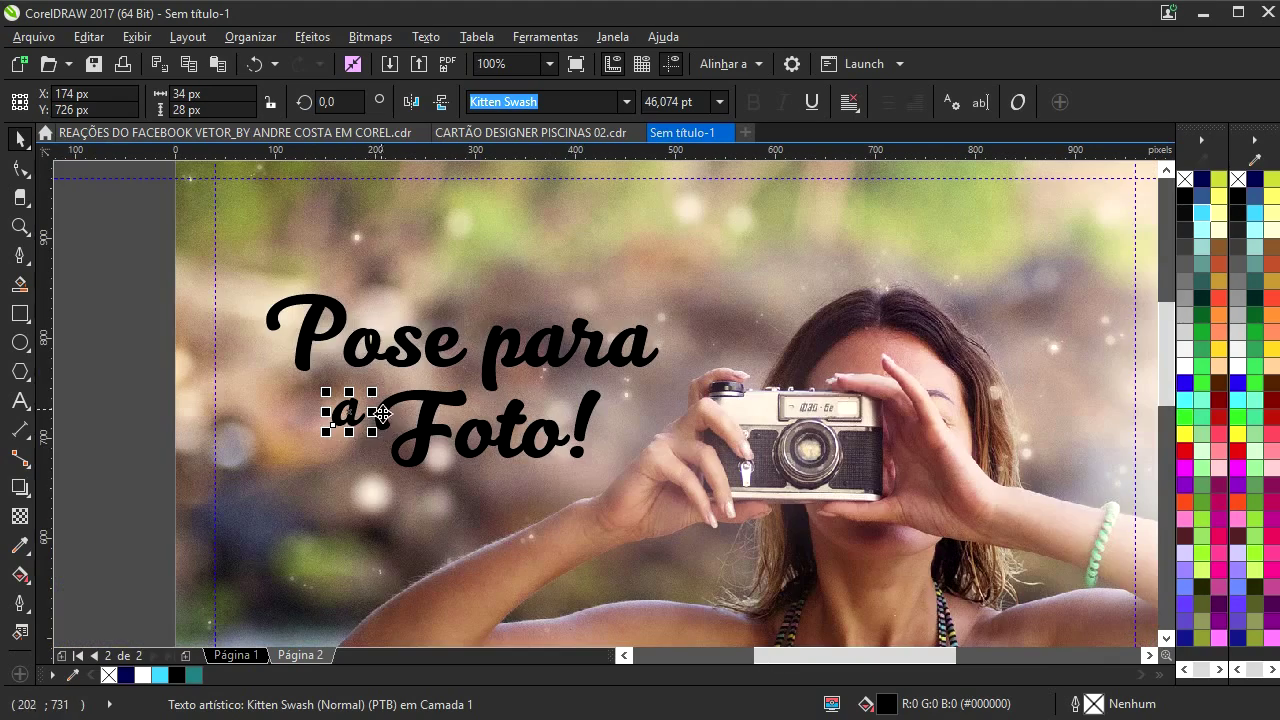
- Enlarge the whole headline to about 461 px wide and fill it with white
scroll(357, 418, "down", 1)
left_click_drag(208, 302, 520, 462)
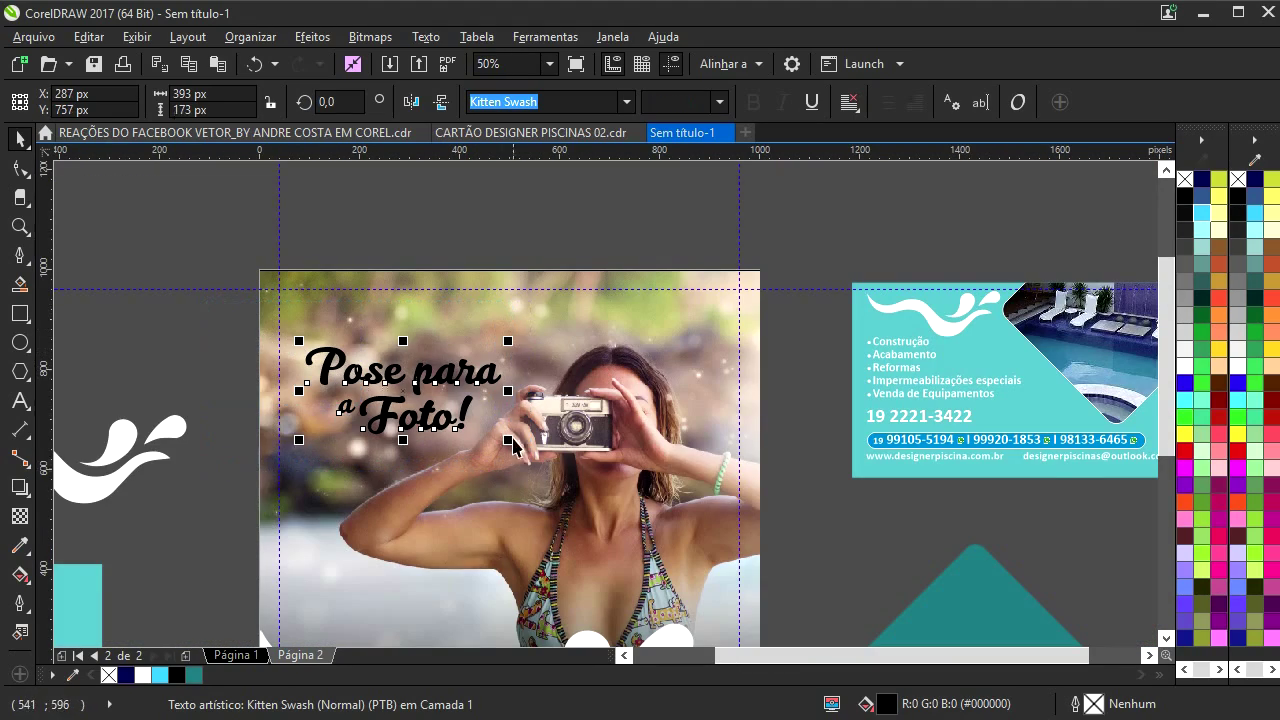
left_click_drag(513, 343, 524, 328)
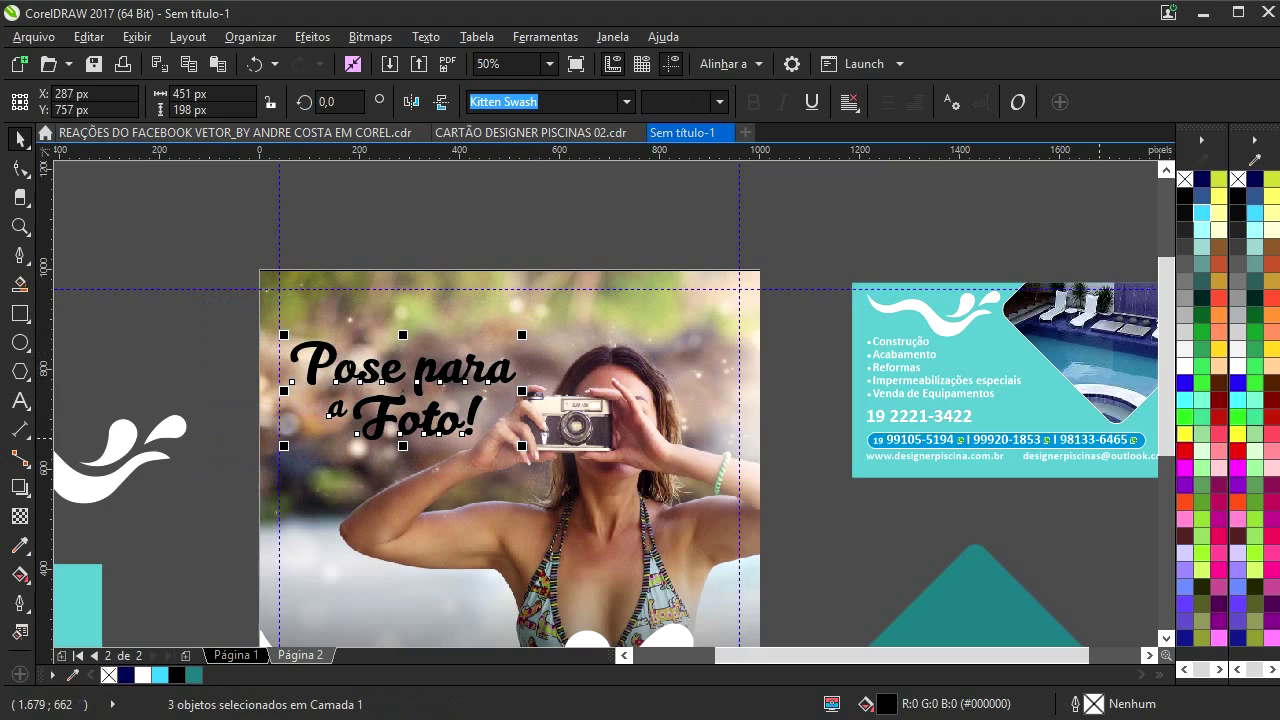
left_click(1232, 367)
left_click_drag(417, 386, 412, 386)
left_click_drag(526, 334, 530, 324)
left_click(212, 332)
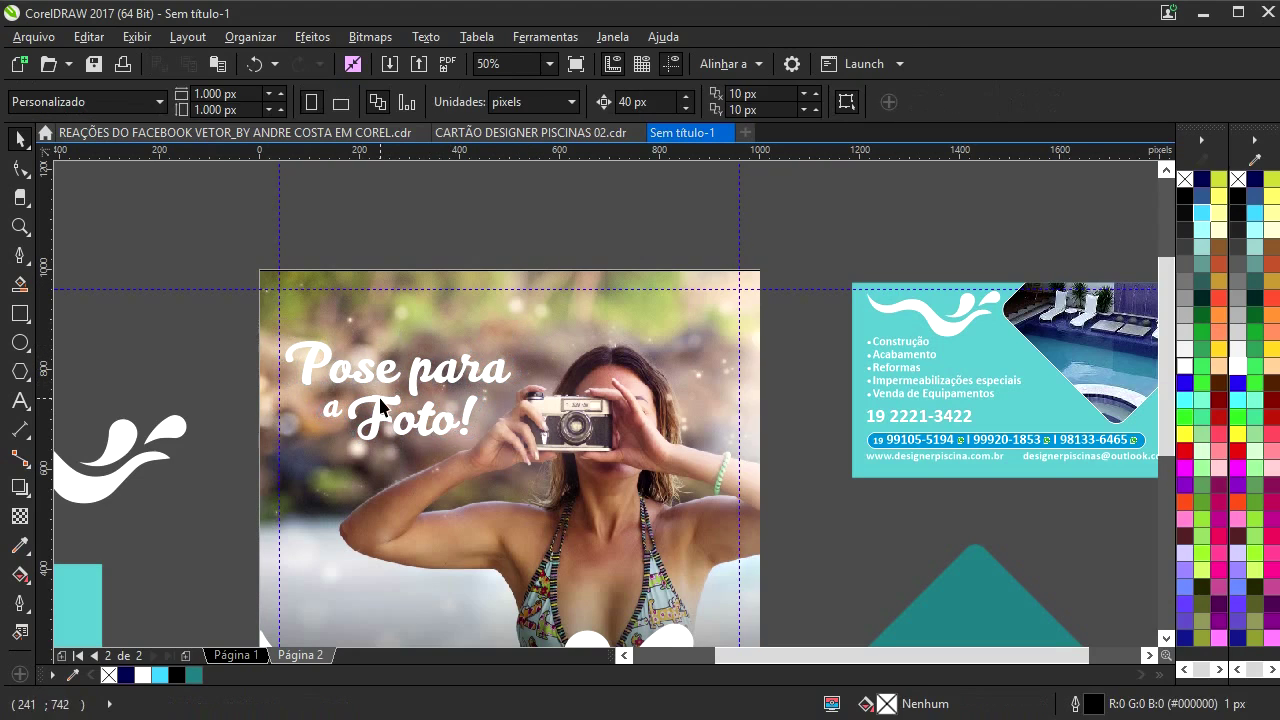
left_click_drag(216, 321, 590, 555)
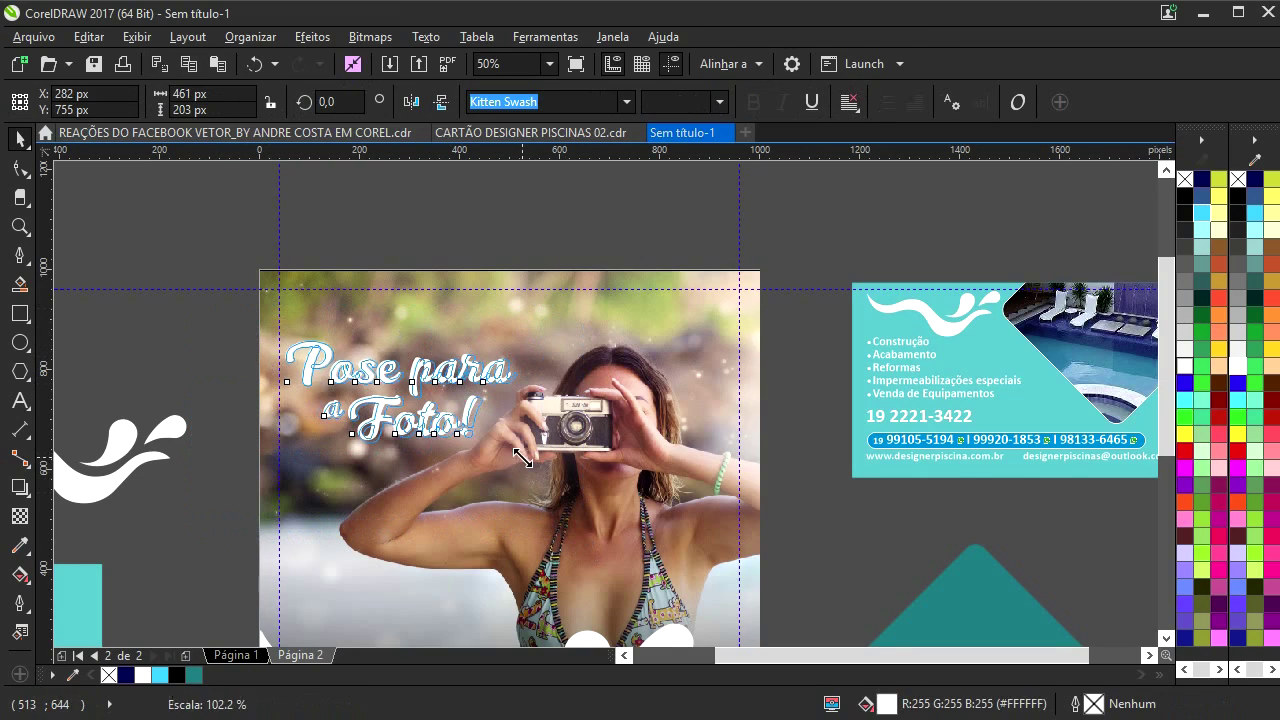
left_click_drag(465, 587, 458, 457)
- Inside the photo's clipping frame, duplicate the black gradient shadow, flip it vertically and place it along the photo's upper edge
double_click(458, 459)
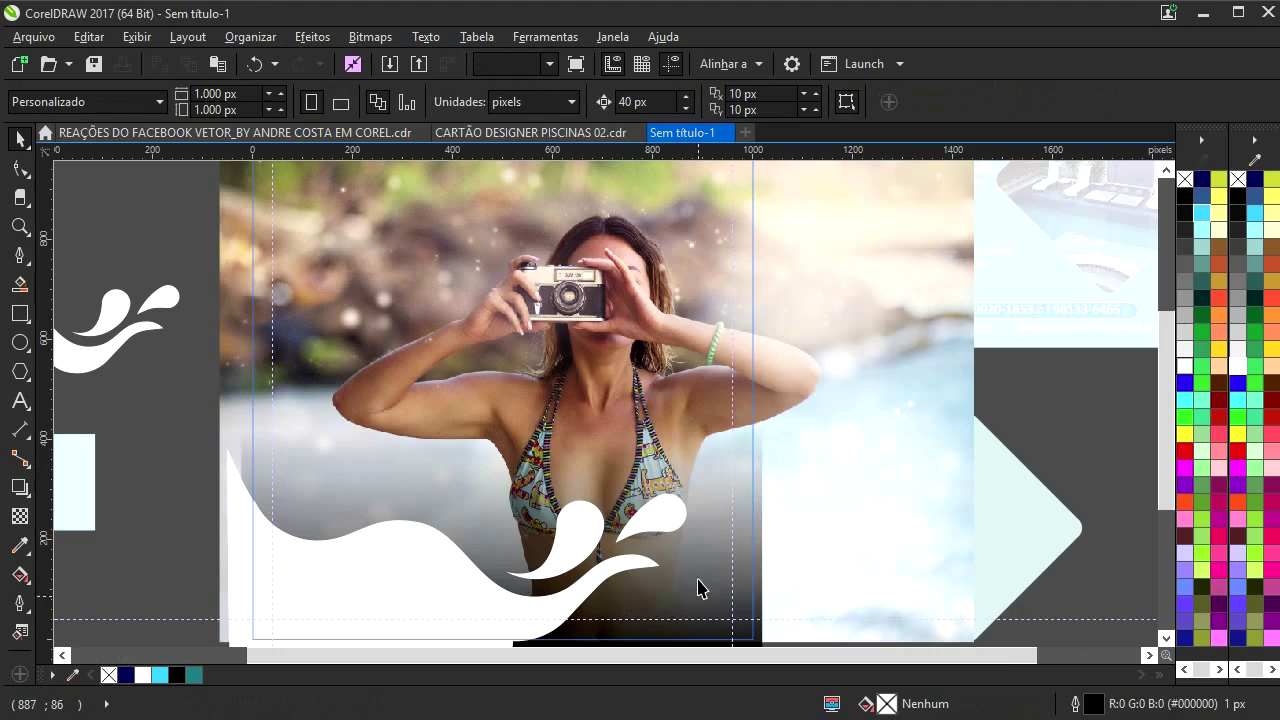
left_click_drag(696, 604, 664, 352)
left_click_drag(577, 382, 560, 514)
left_click(503, 102)
left_click_drag(509, 406, 506, 354)
left_click(413, 189, "ctrl")
left_click(194, 307)
- Move the headline up near the left margin guide and enlarge it to about 483 px wide, adjusting the lower words
left_click_drag(461, 395, 415, 350)
left_click_drag(165, 279, 506, 448)
mouse_move(383, 333)
left_mouse_down()
mouse_move(372, 335)
mouse_move(372, 315)
left_mouse_up()
left_click_drag(447, 380, 456, 385)
left_click_drag(340, 398, 397, 378)
left_click(143, 309)
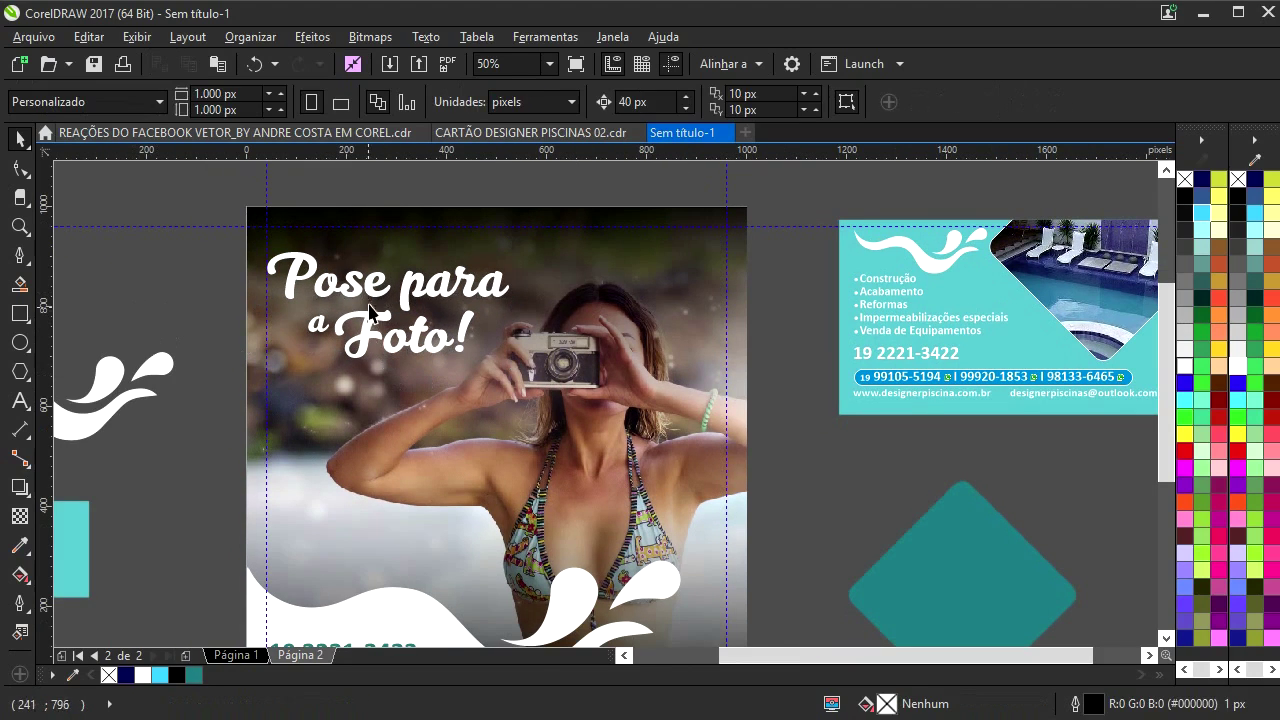
- Duplicate "Pose para" below "a Foto!" and replace the copy's text with "na piscina é claro."
left_click_drag(374, 290, 335, 397)
right_click(335, 397)
key("F8")
key("ctrl+a")
type("na ")
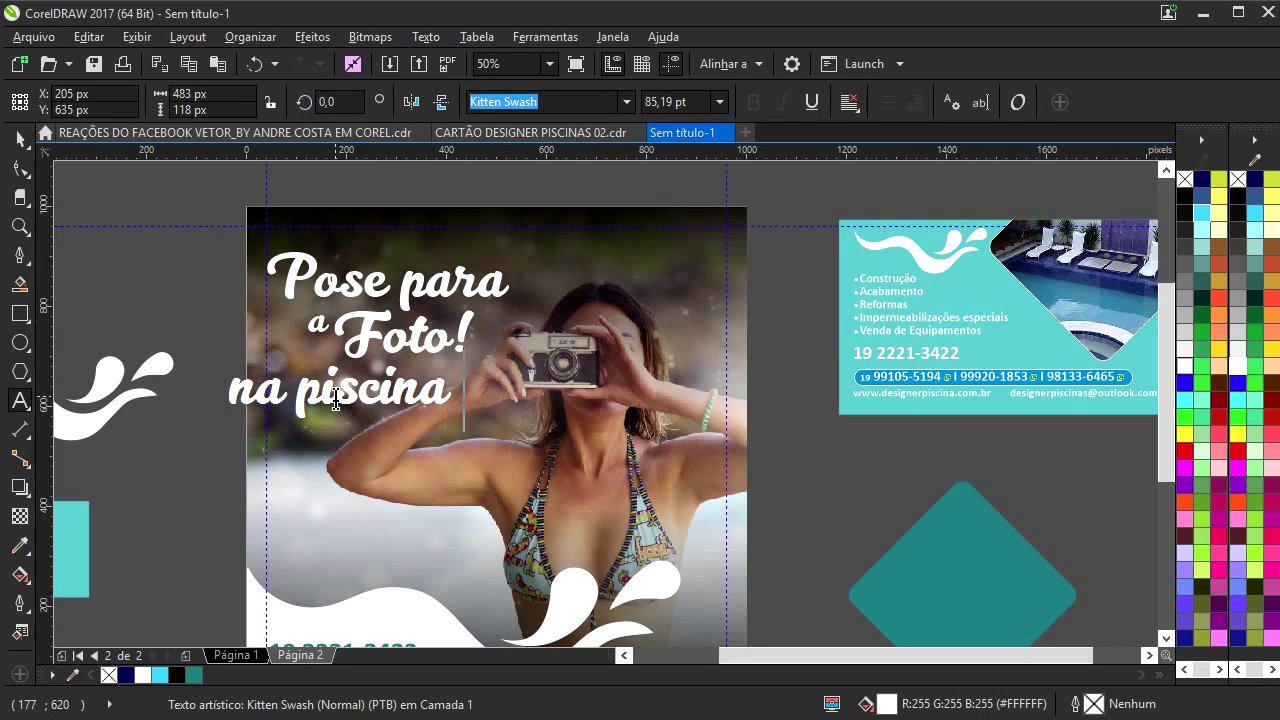
type("piscina é claro")
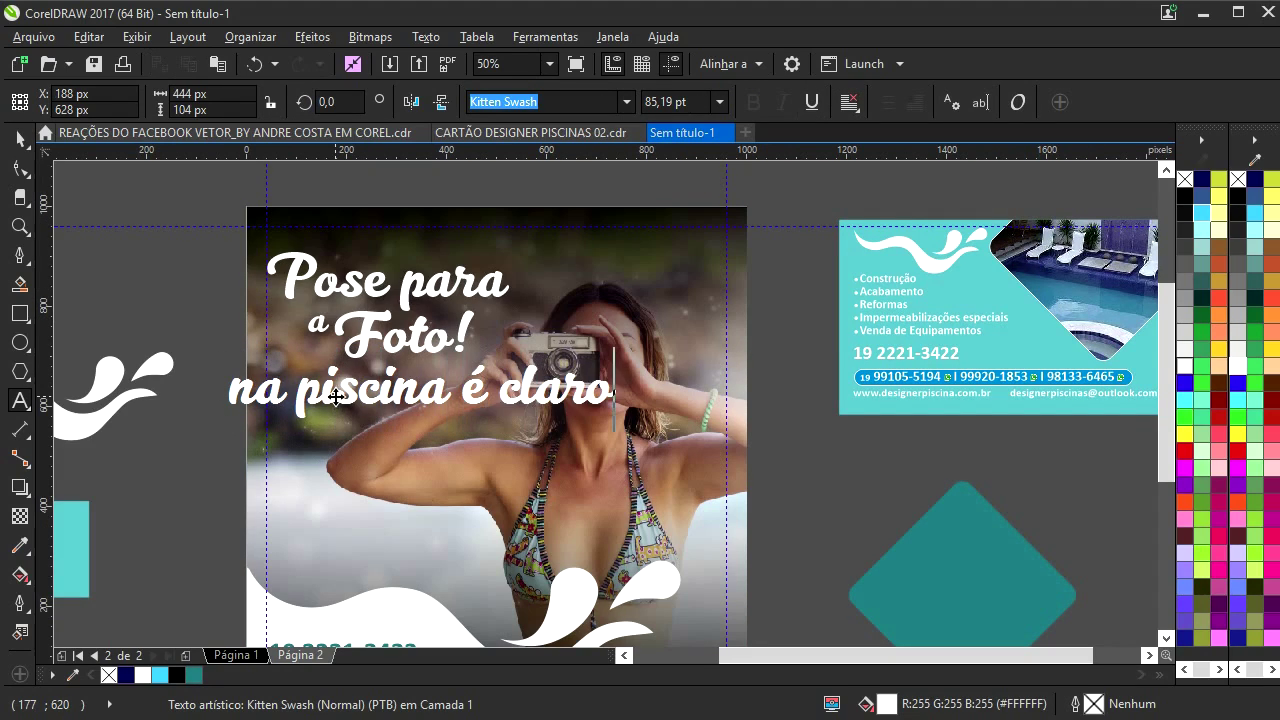
type(".")
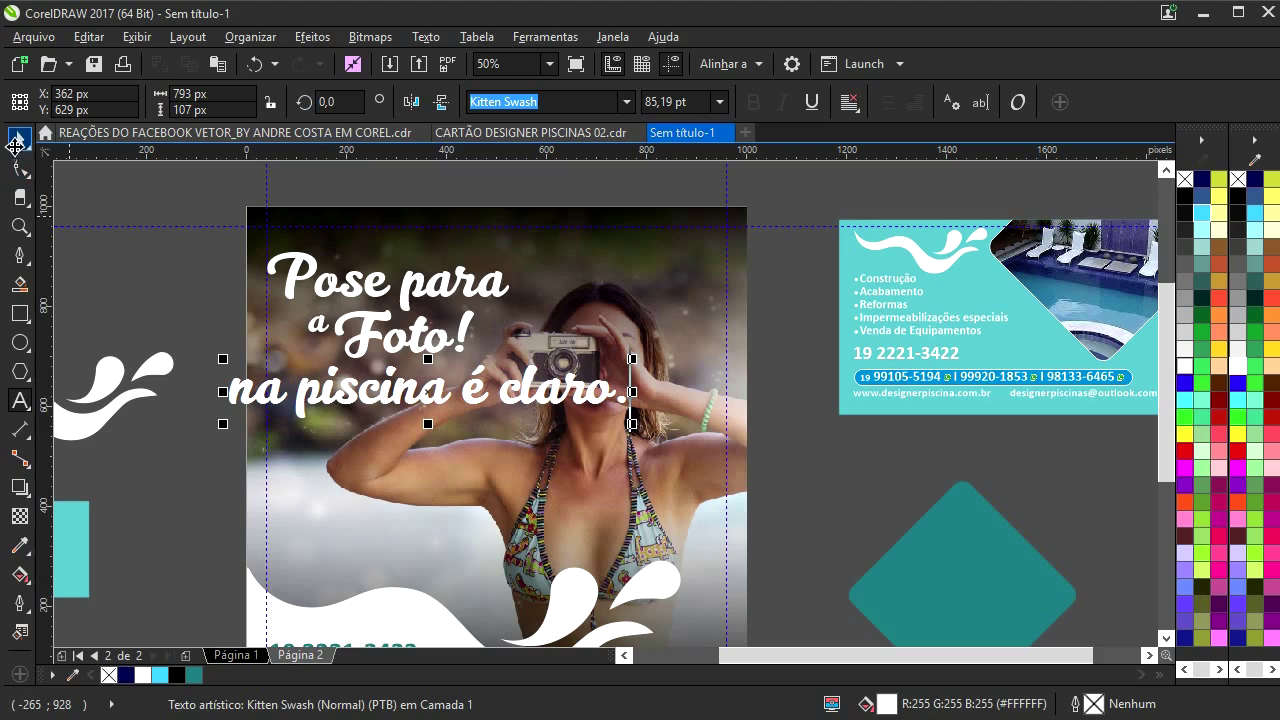
- Shrink "na piscina é claro." and position it just below "a Foto!"
key("ctrl+space")
left_click_drag(632, 359, 525, 356)
left_click_drag(428, 397, 374, 382)
left_click(218, 273)
left_click_drag(432, 473, 385, 438)
- Draw four straight lines fanning out from the right side of the camera lens, over the camera and hand
left_click(16, 255)
left_click(71, 263)
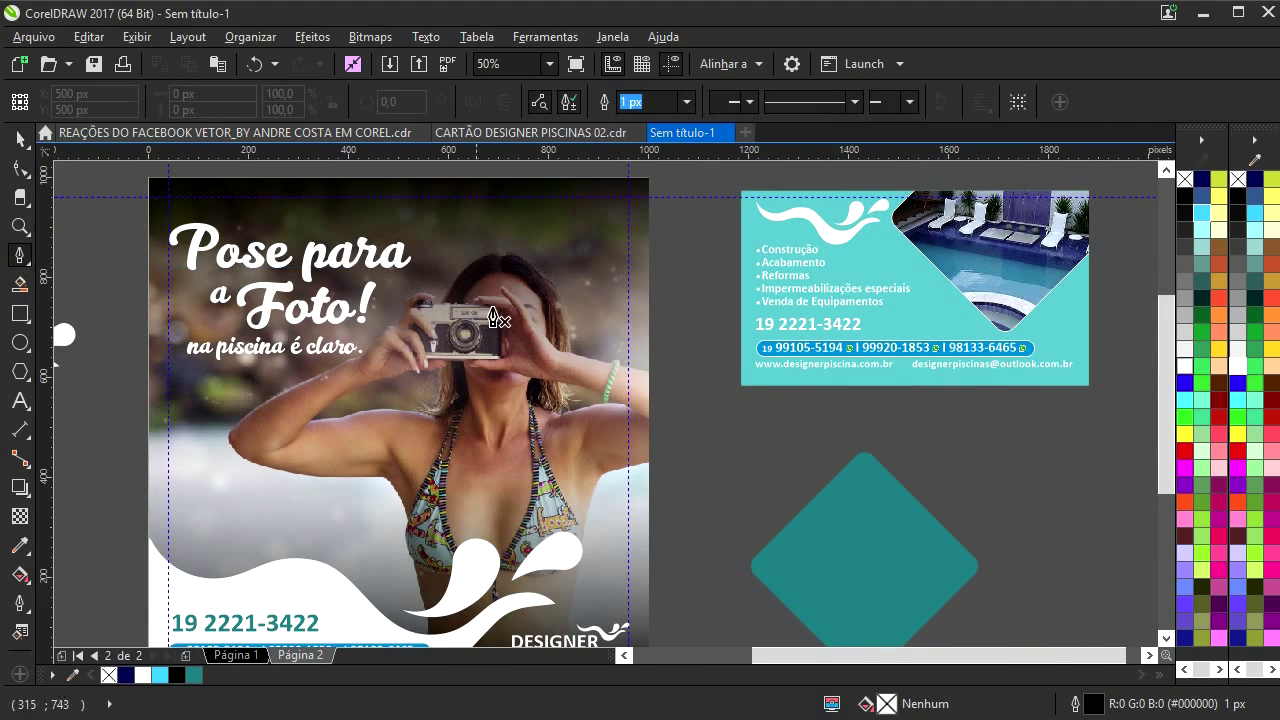
scroll(446, 314, "up", 5)
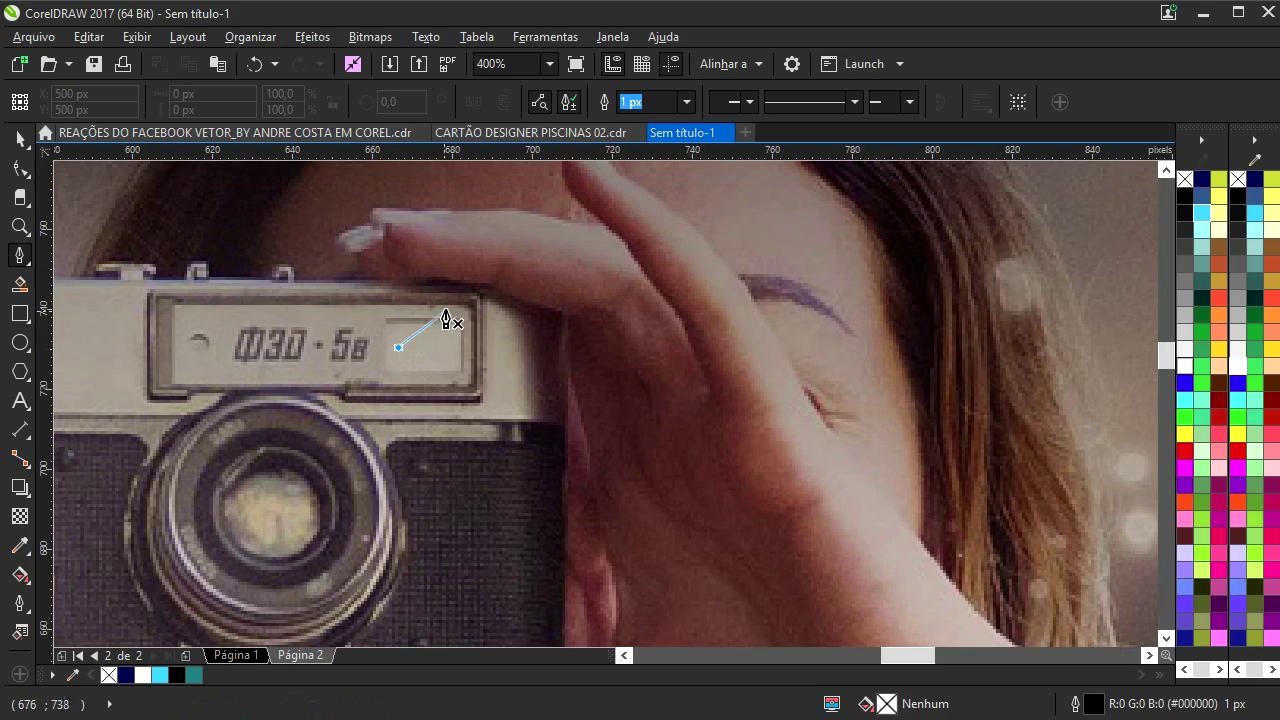
double_click(509, 234)
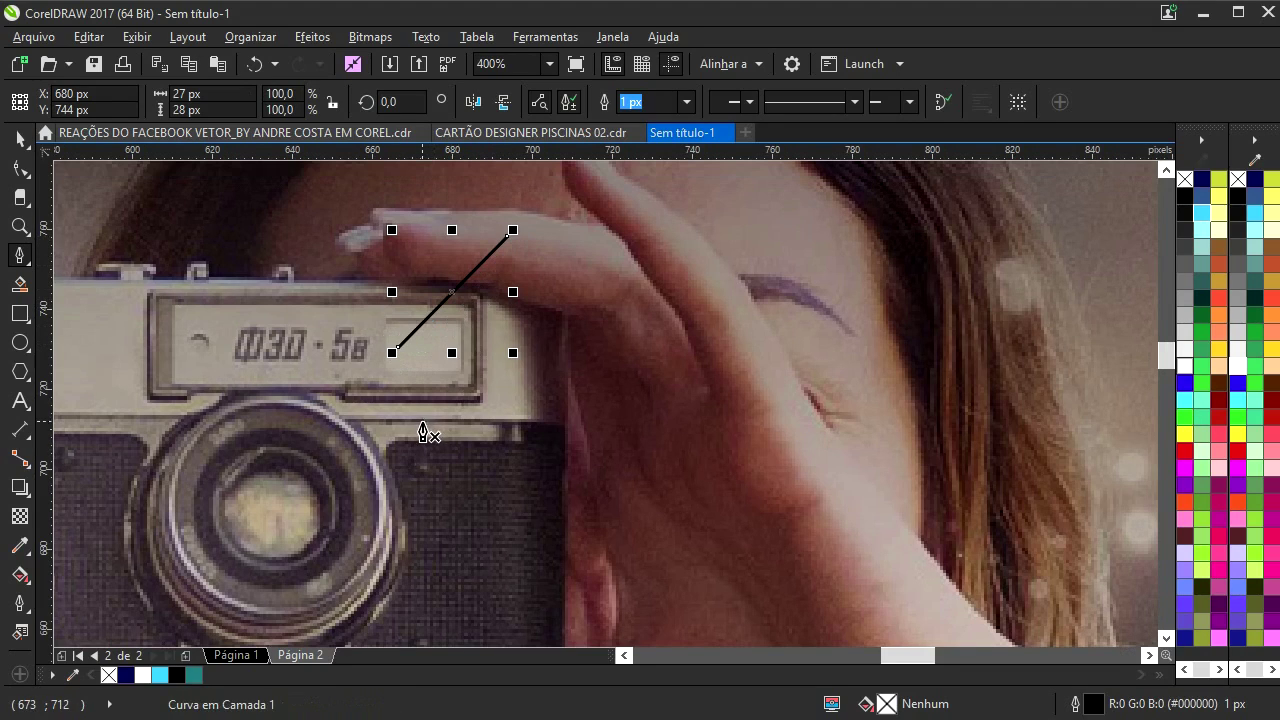
left_click(418, 428)
double_click(727, 316)
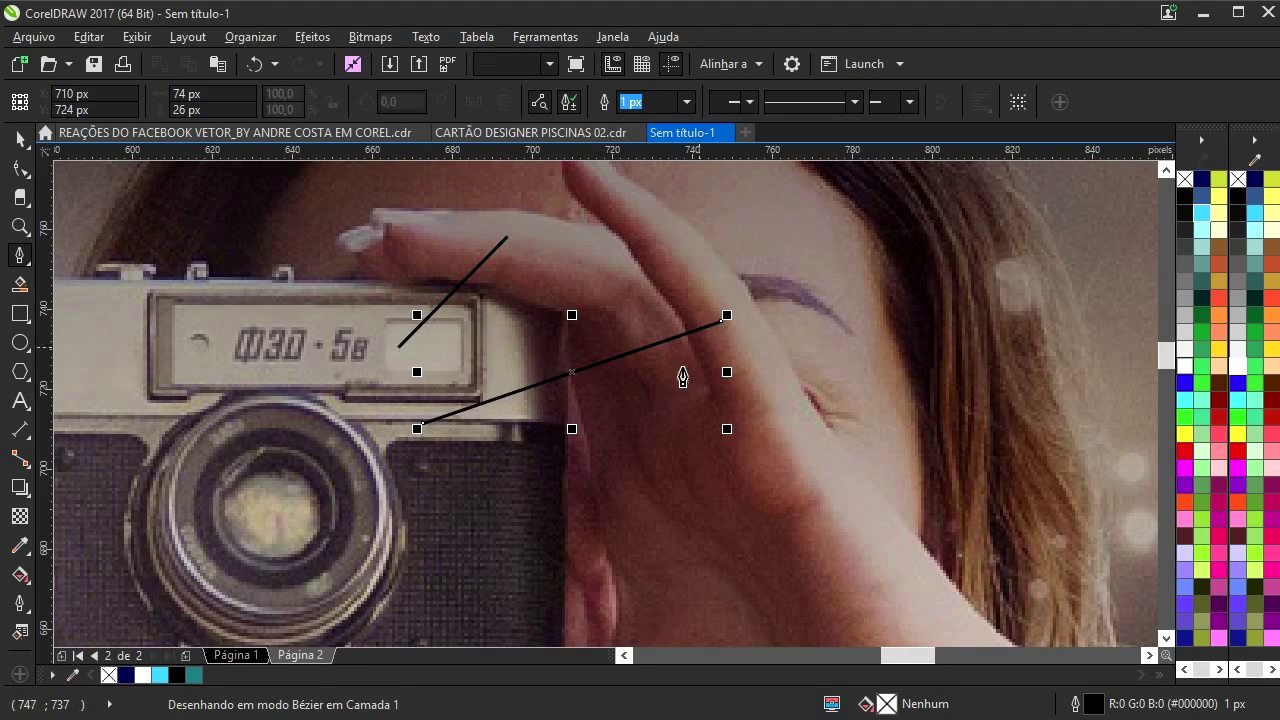
left_click(436, 509)
double_click(654, 519)
left_click_drag(491, 552, 565, 364)
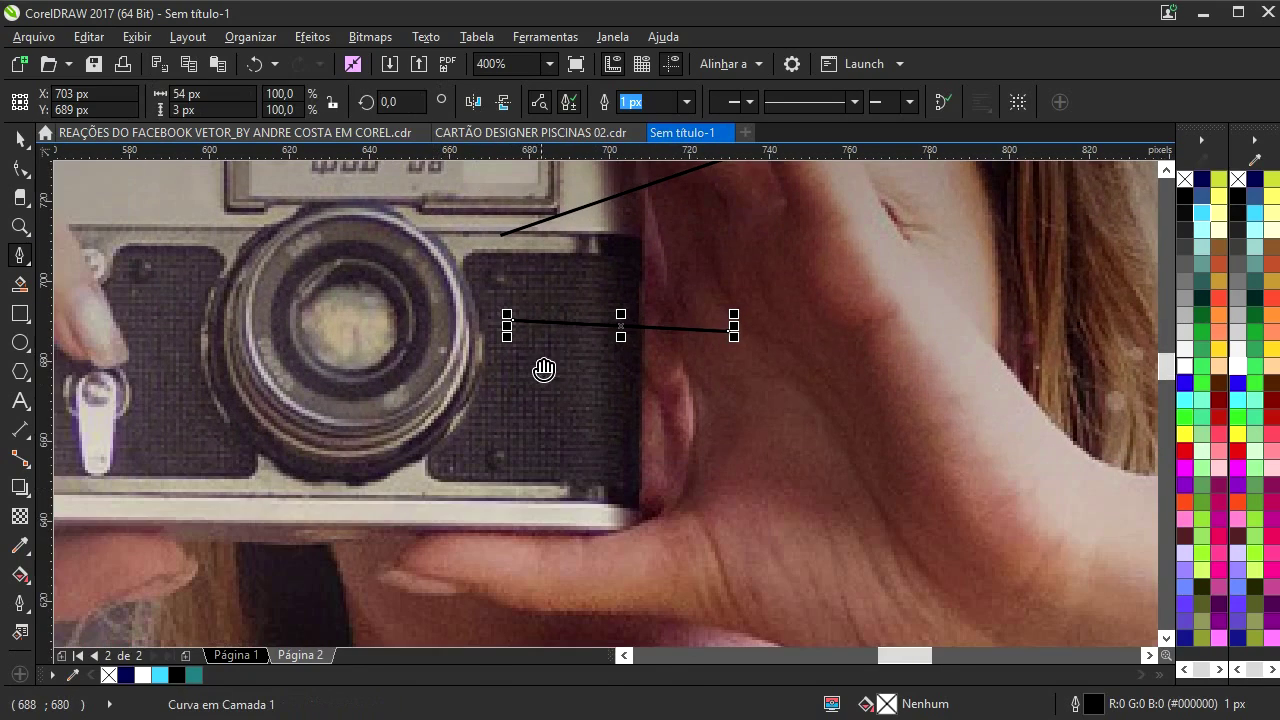
left_click(507, 418)
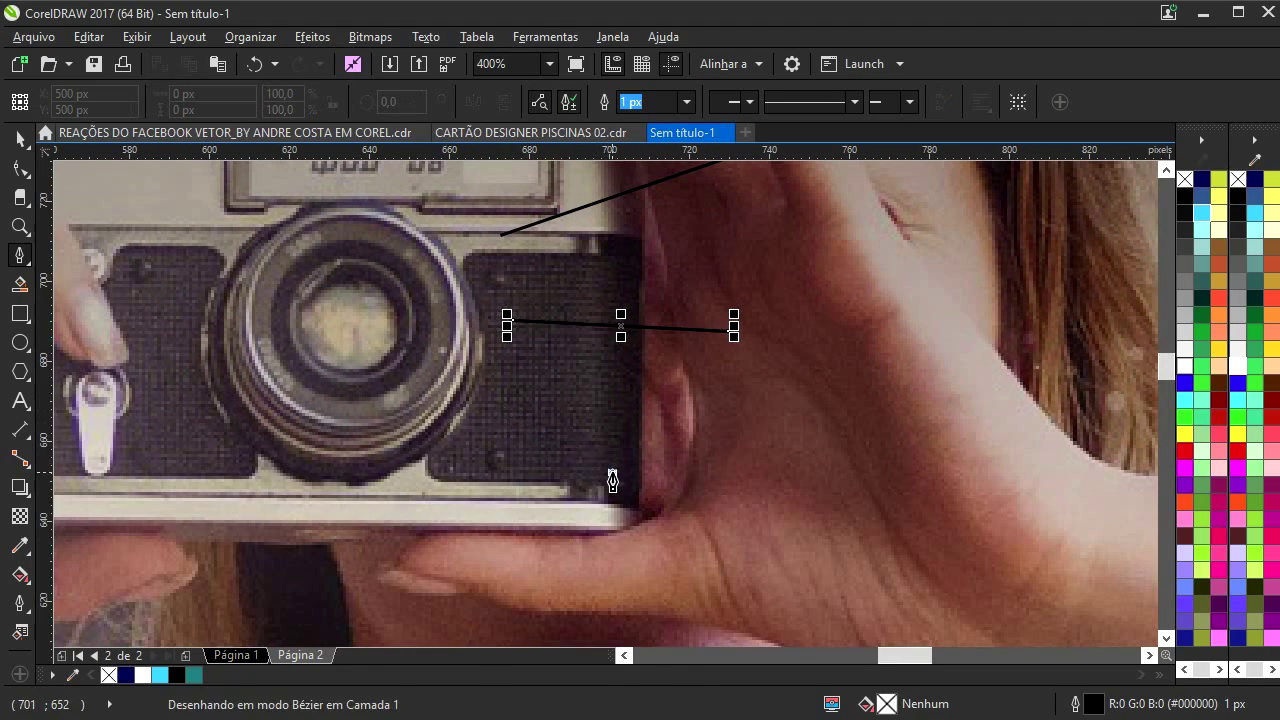
double_click(612, 480)
scroll(476, 423, "down", 3)
scroll(476, 423, "up", 3)
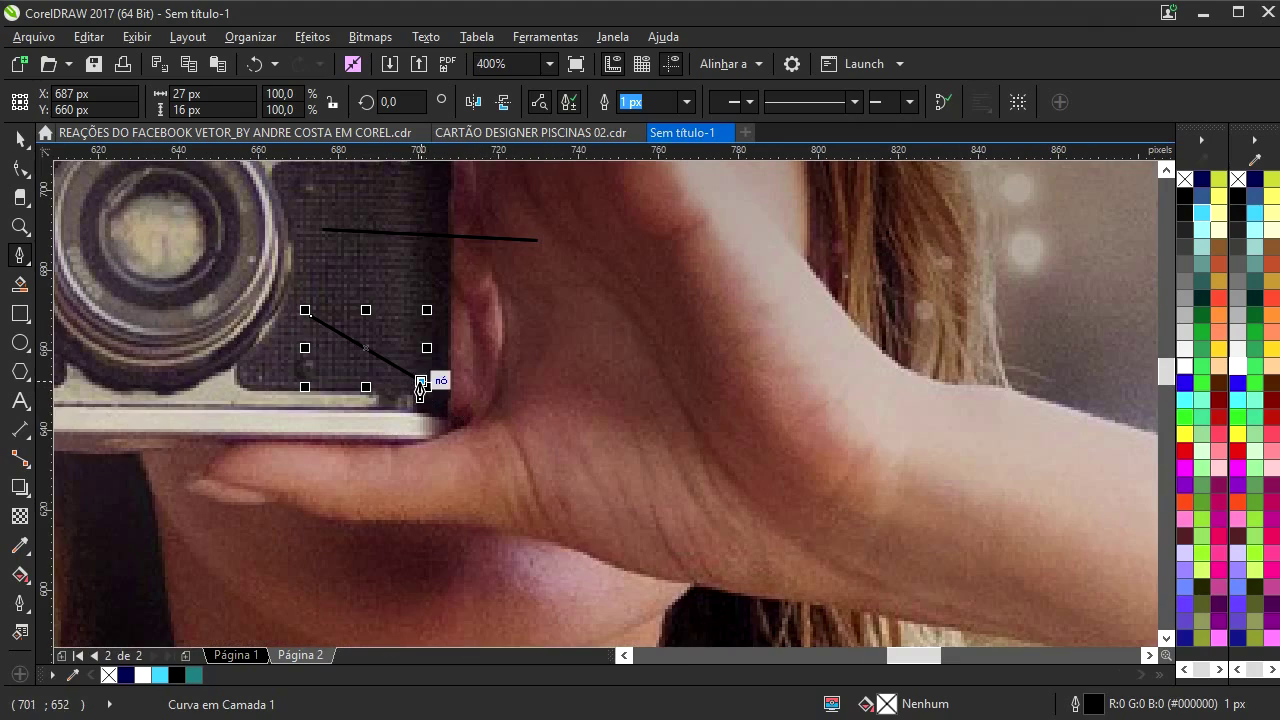
scroll(343, 333, "down", 3)
- Select the four lines beside the camera lens and weld them into one curve
key("space")
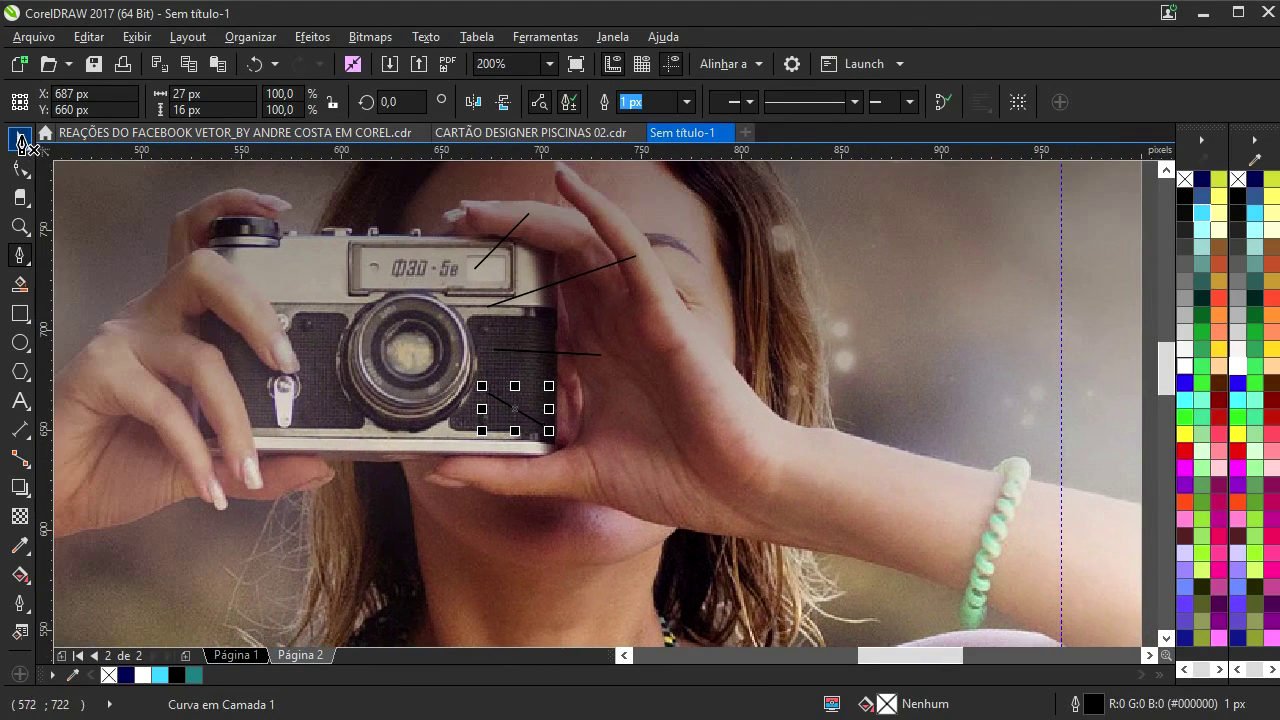
scroll(630, 326, "up", 1)
left_click_drag(925, 212, 471, 448)
scroll(598, 302, "up", 1)
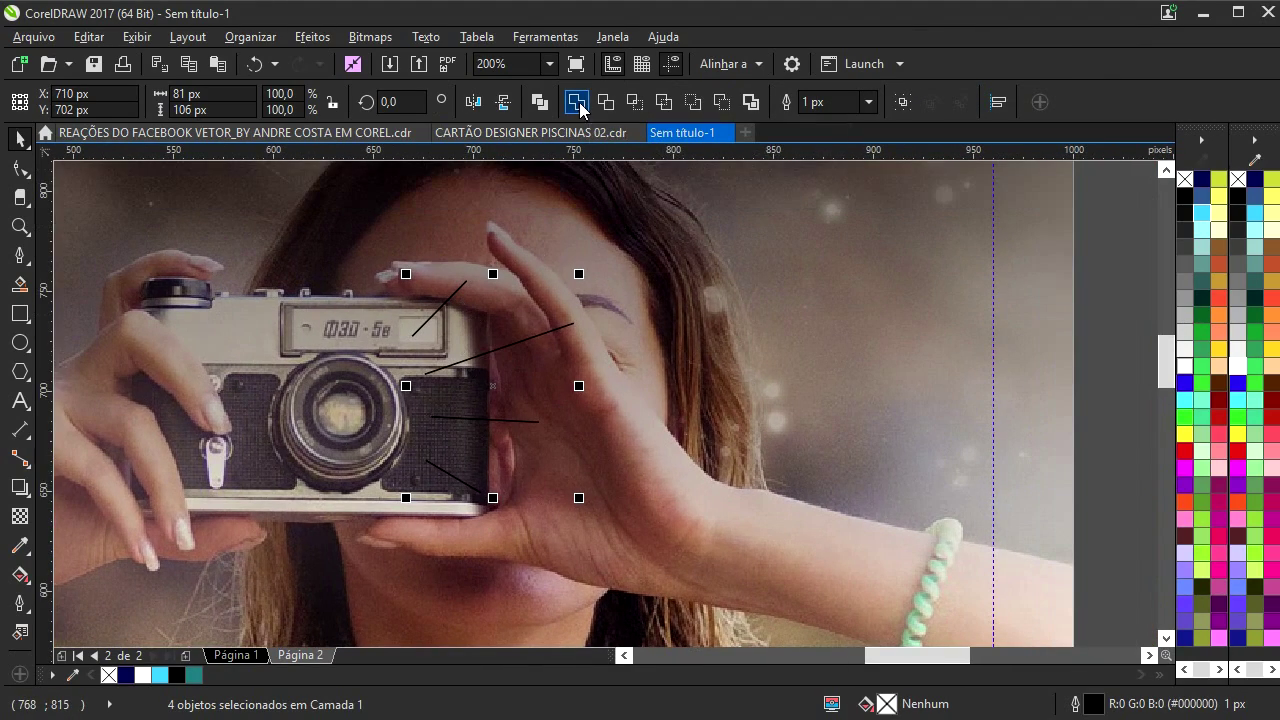
left_click(578, 103)
scroll(912, 592, "down", 1)
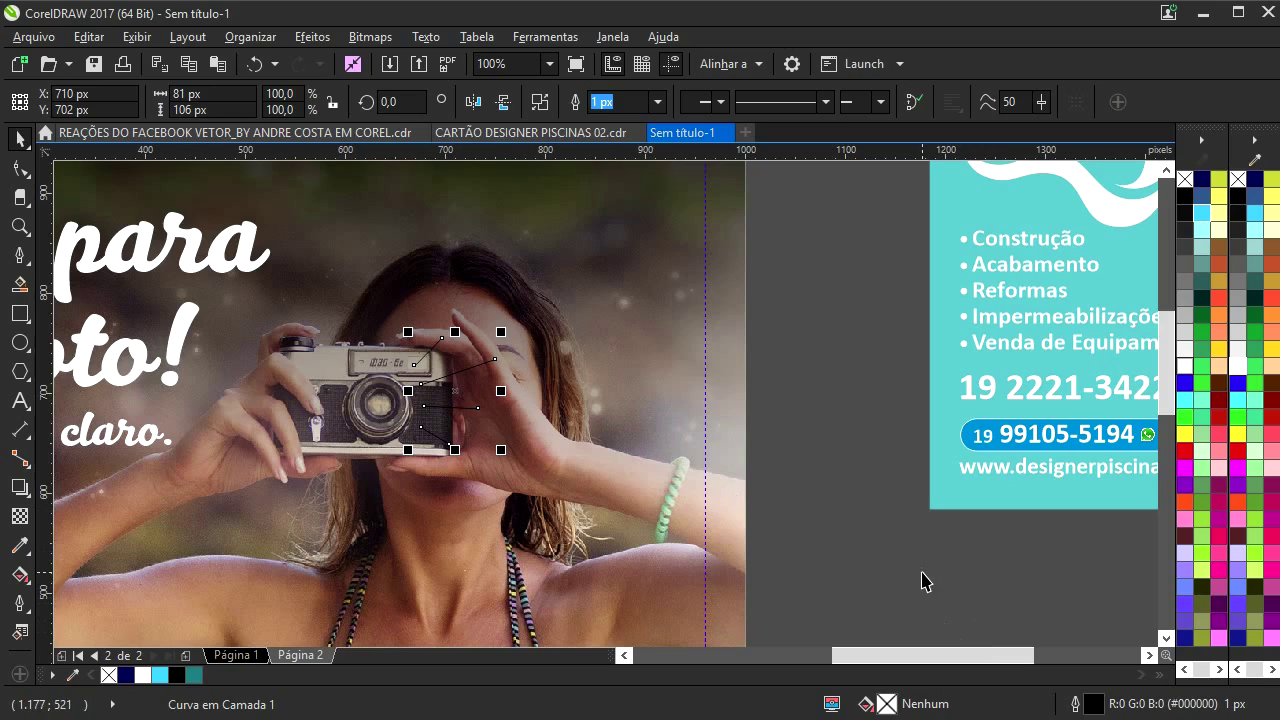
- Give the welded lines a 5 px outline with rounded corners and round line caps
key("F12")
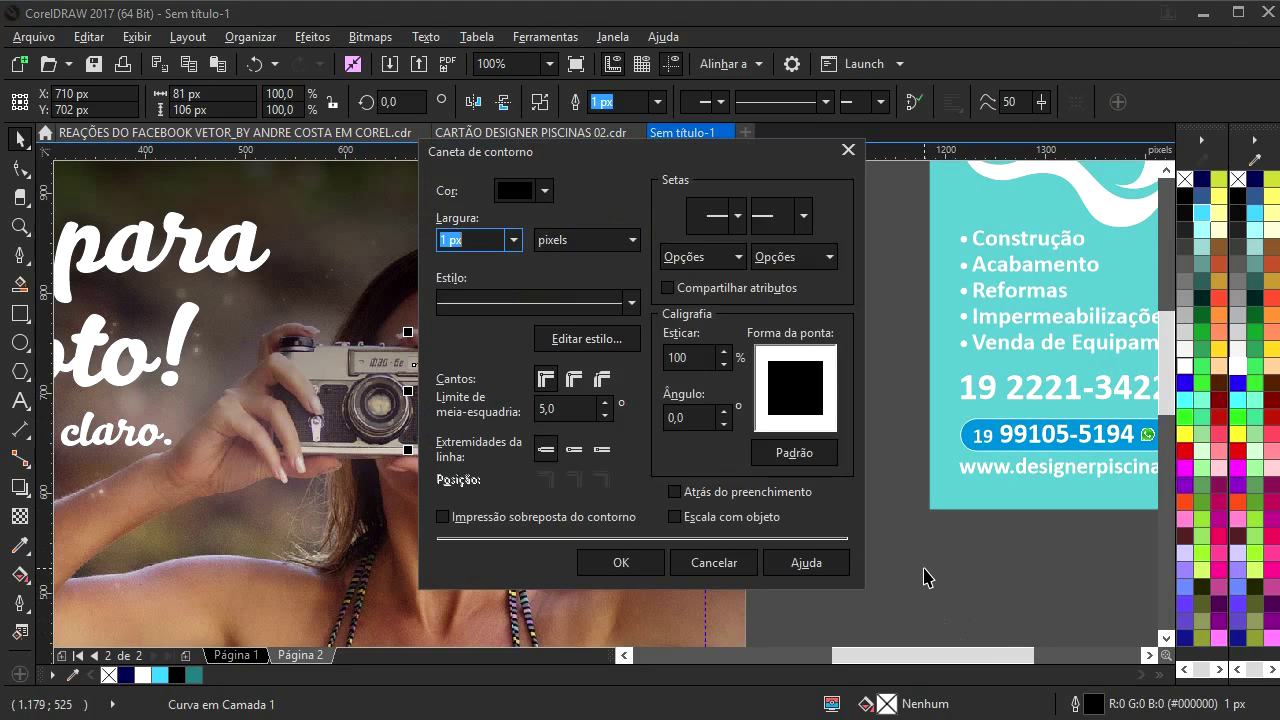
left_click(513, 241)
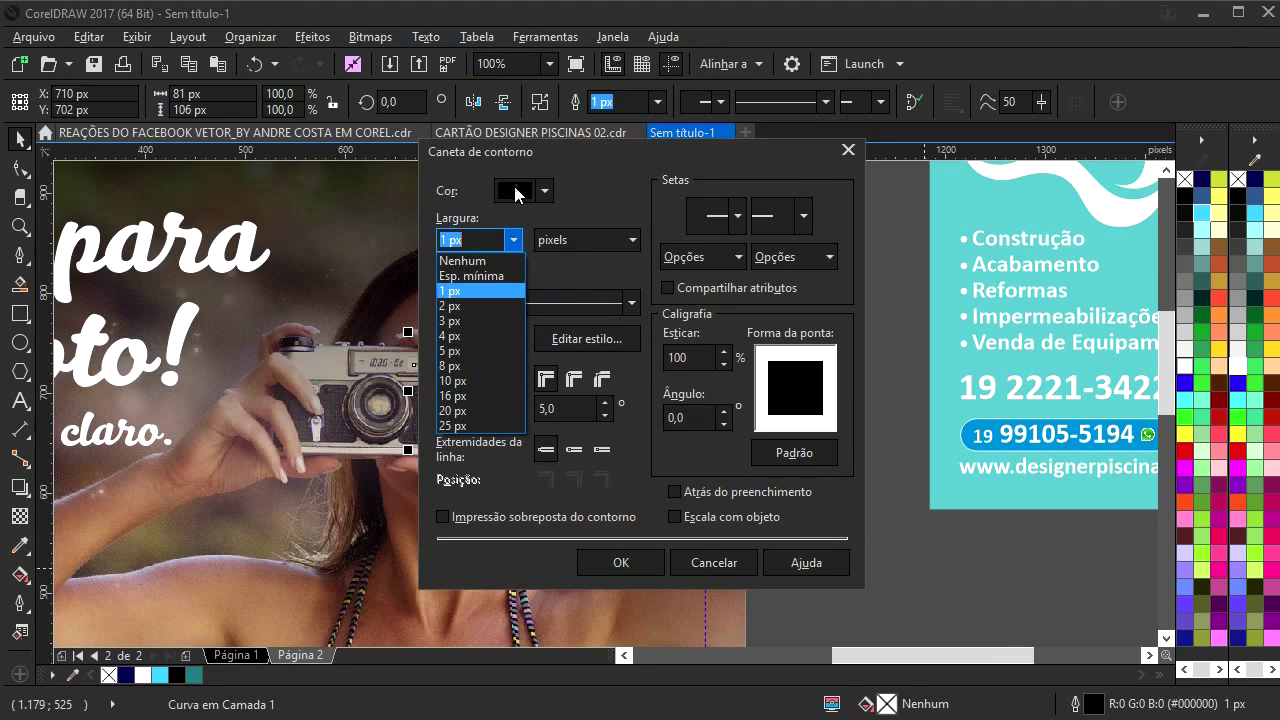
left_click(473, 336)
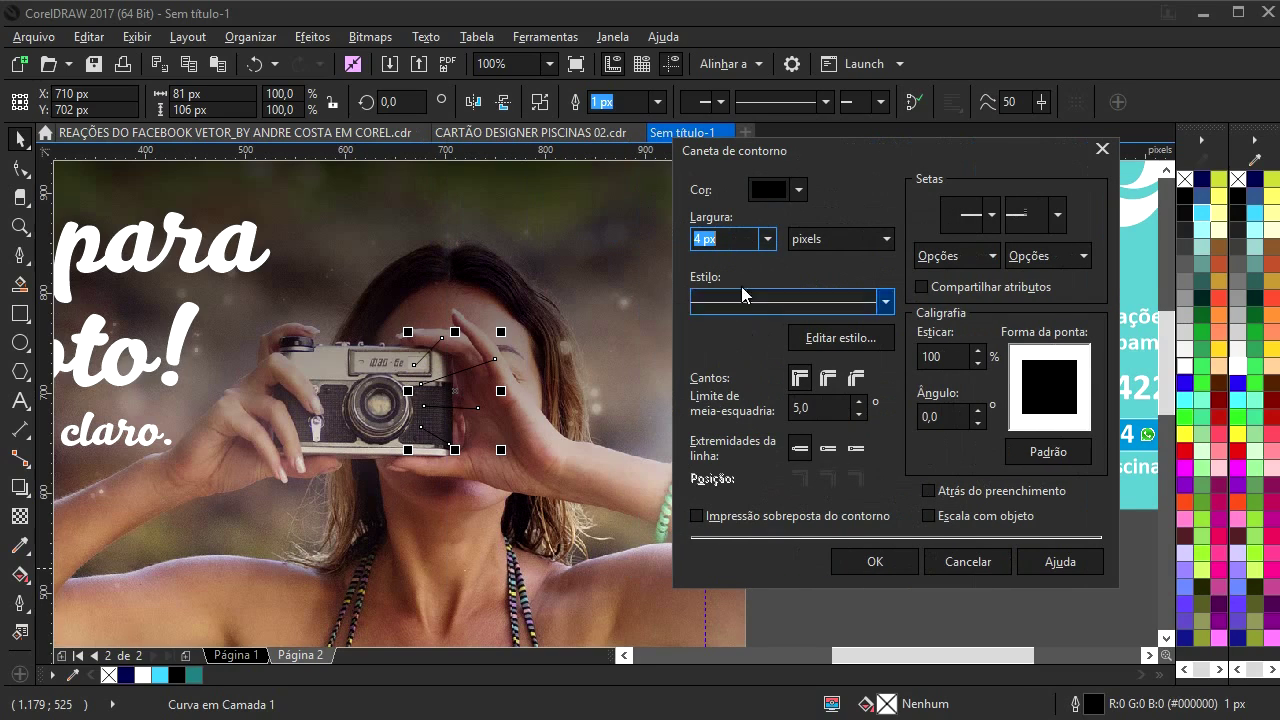
left_click(767, 239)
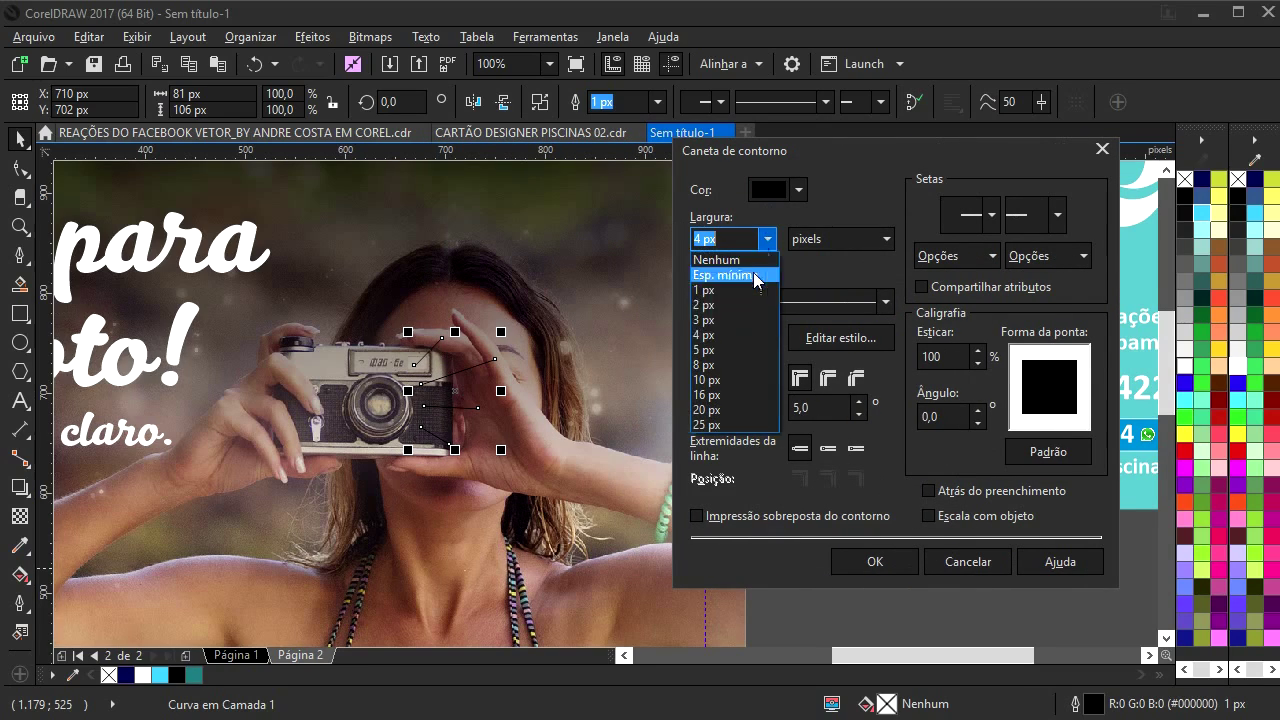
left_click(729, 350)
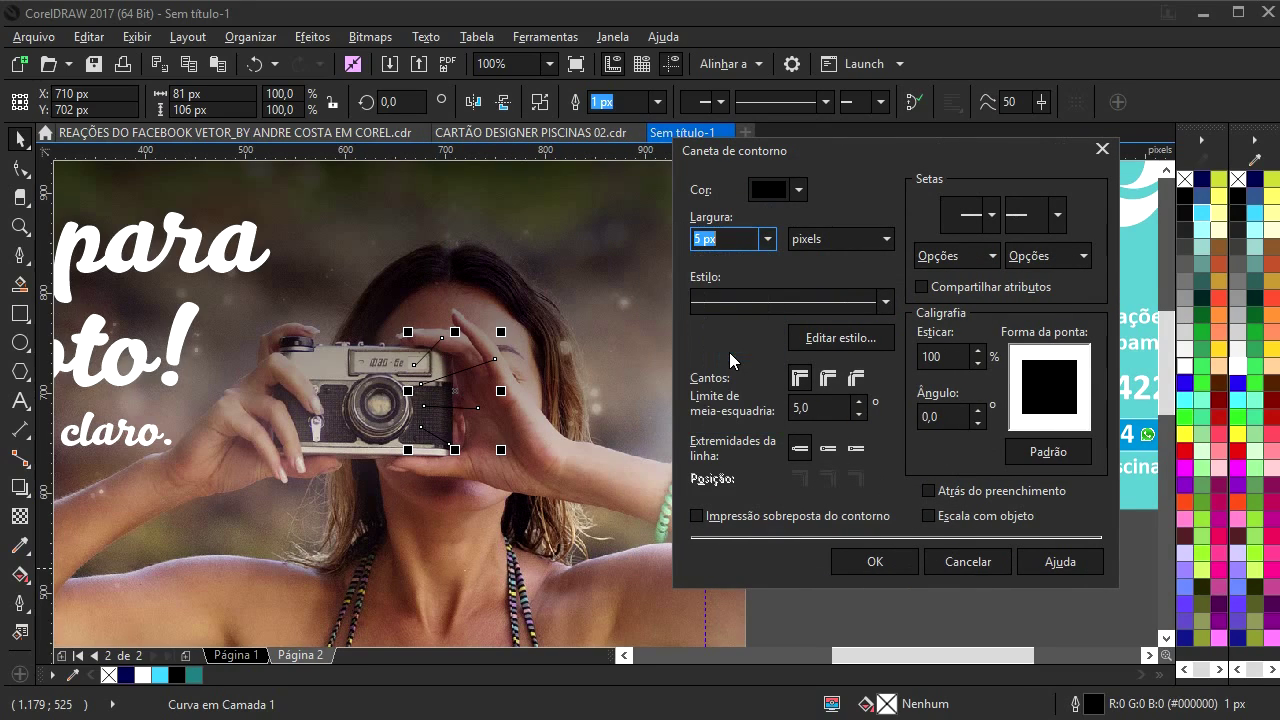
left_click(826, 382)
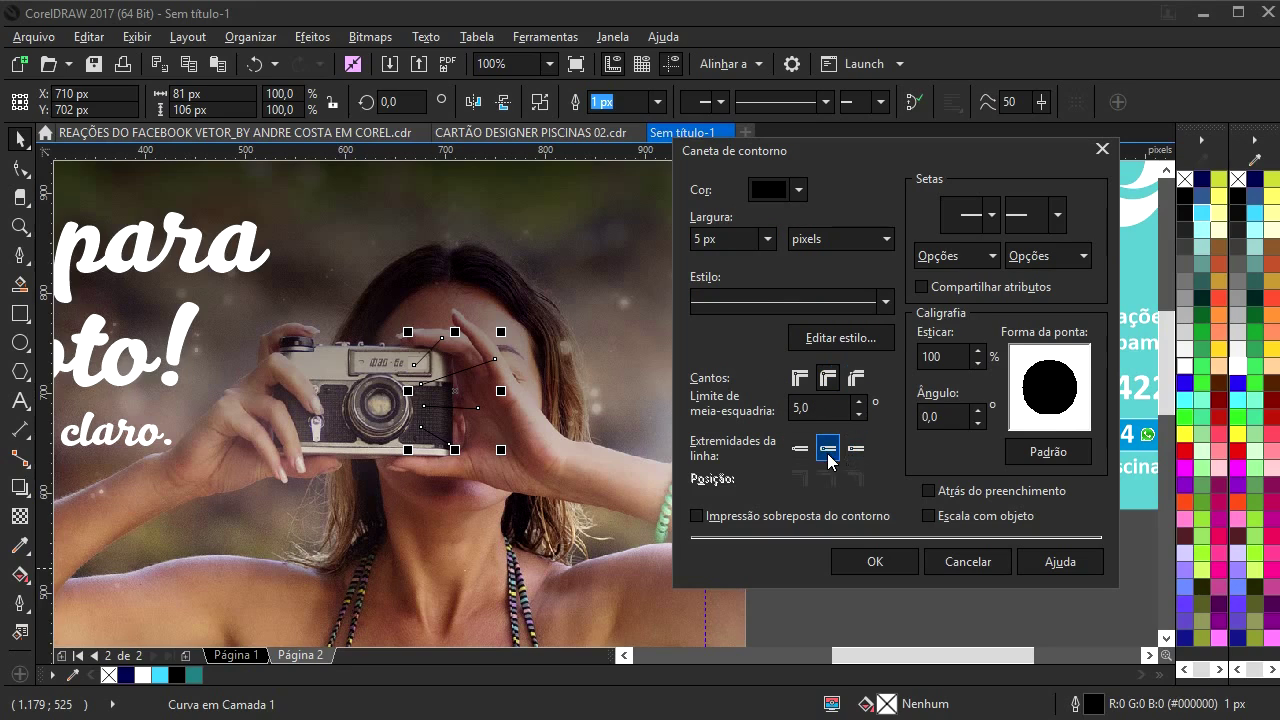
left_click(873, 561)
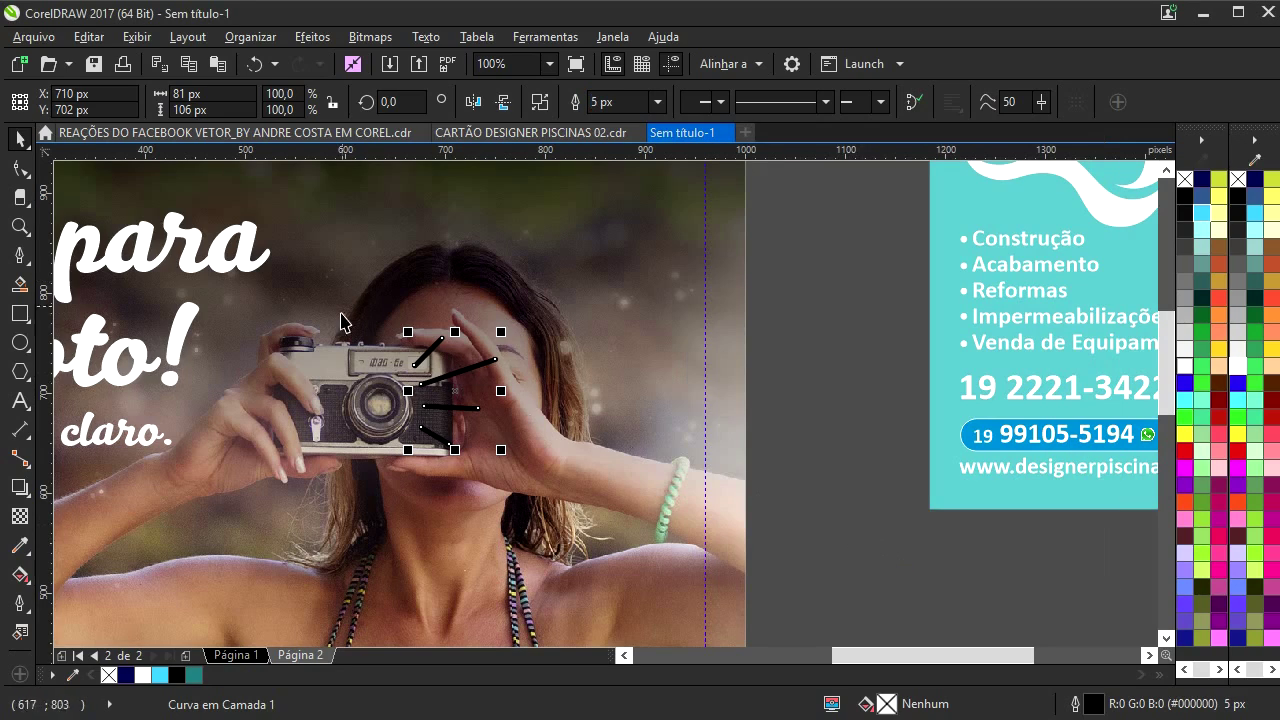
- Reduce the lines' outline width to 3 px and colour the outline white
scroll(440, 399, "up", 2)
left_click(662, 101)
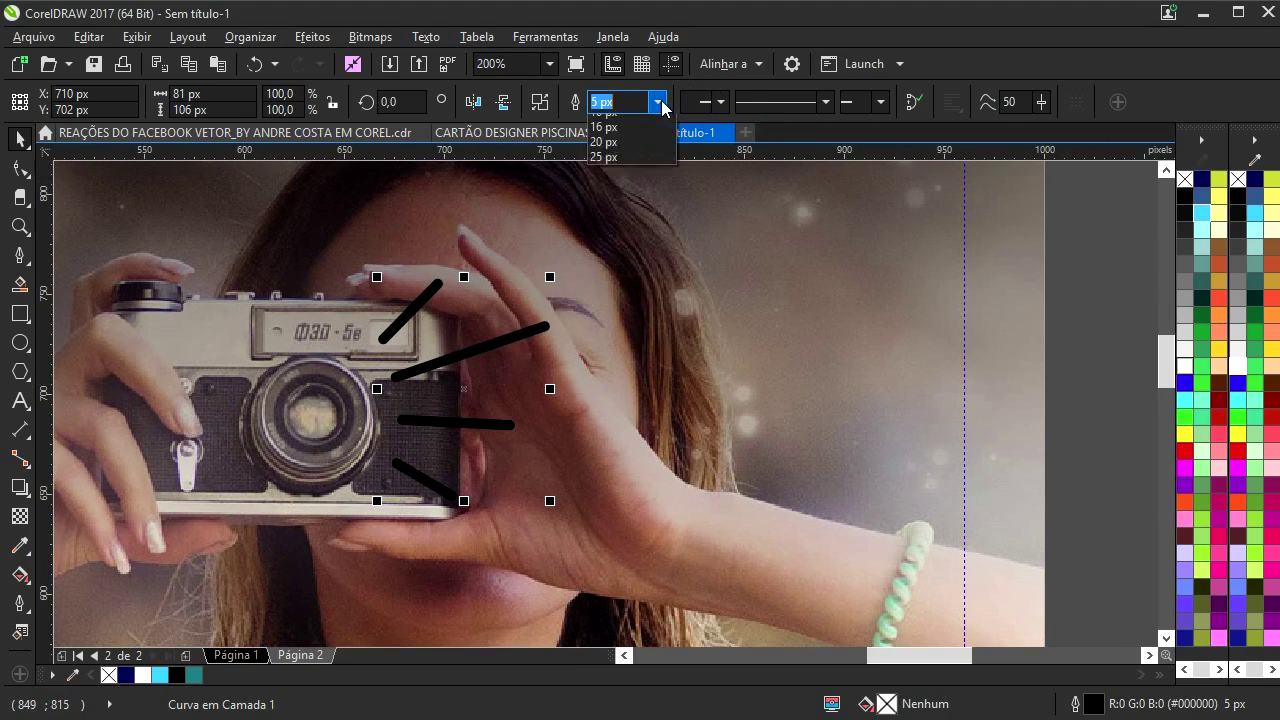
left_click(625, 184)
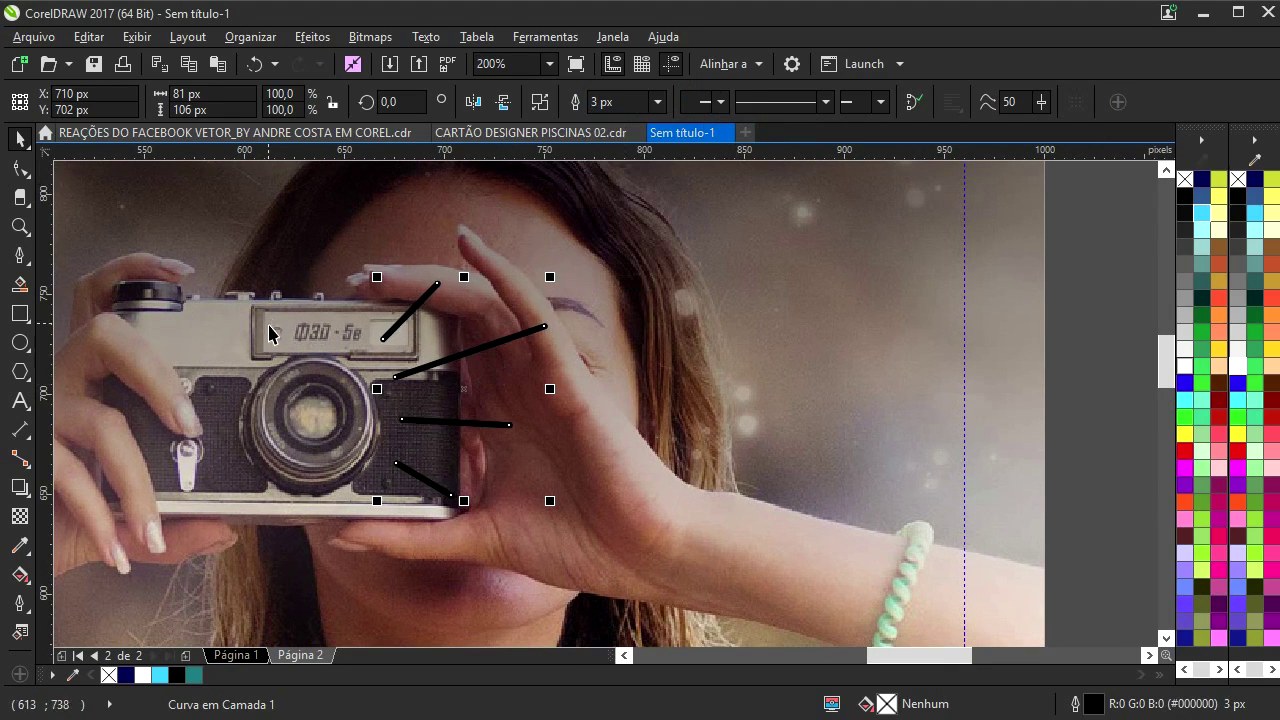
right_click(1239, 370)
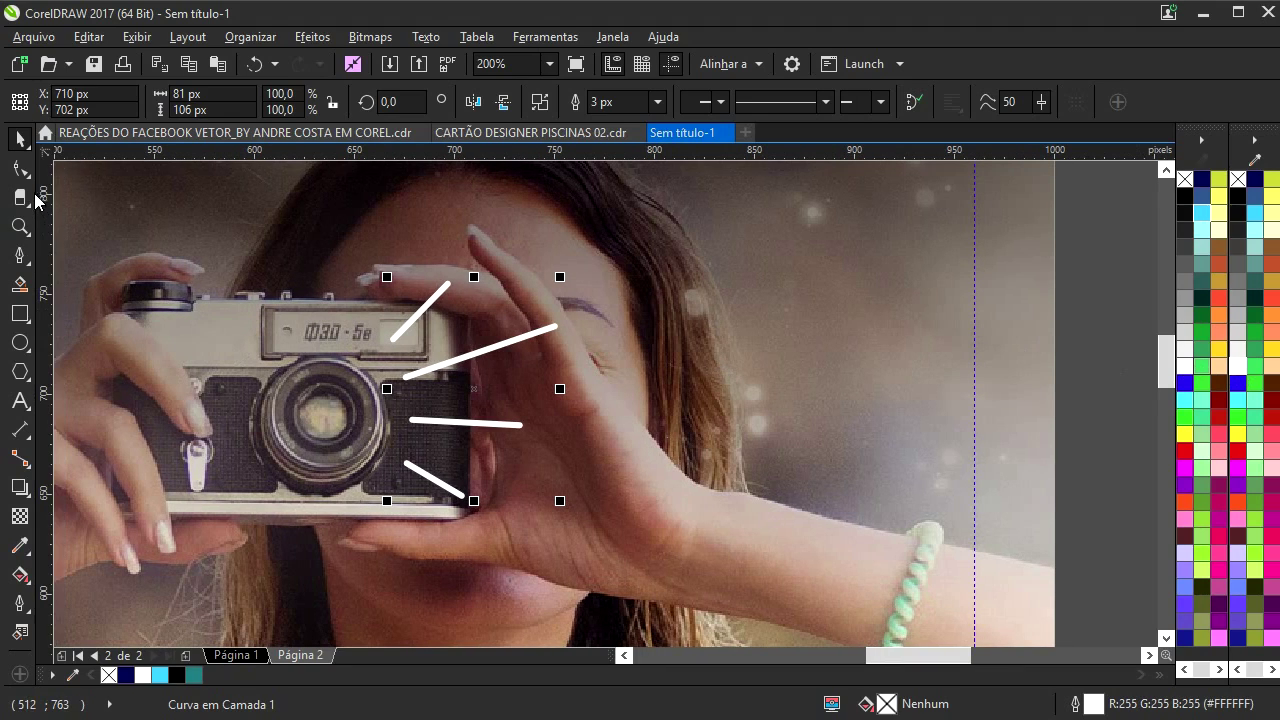
- Set the eraser nib to 3 px and cut gaps in the uppermost white line beside the camera lens
left_click(22, 199)
left_click(80, 199)
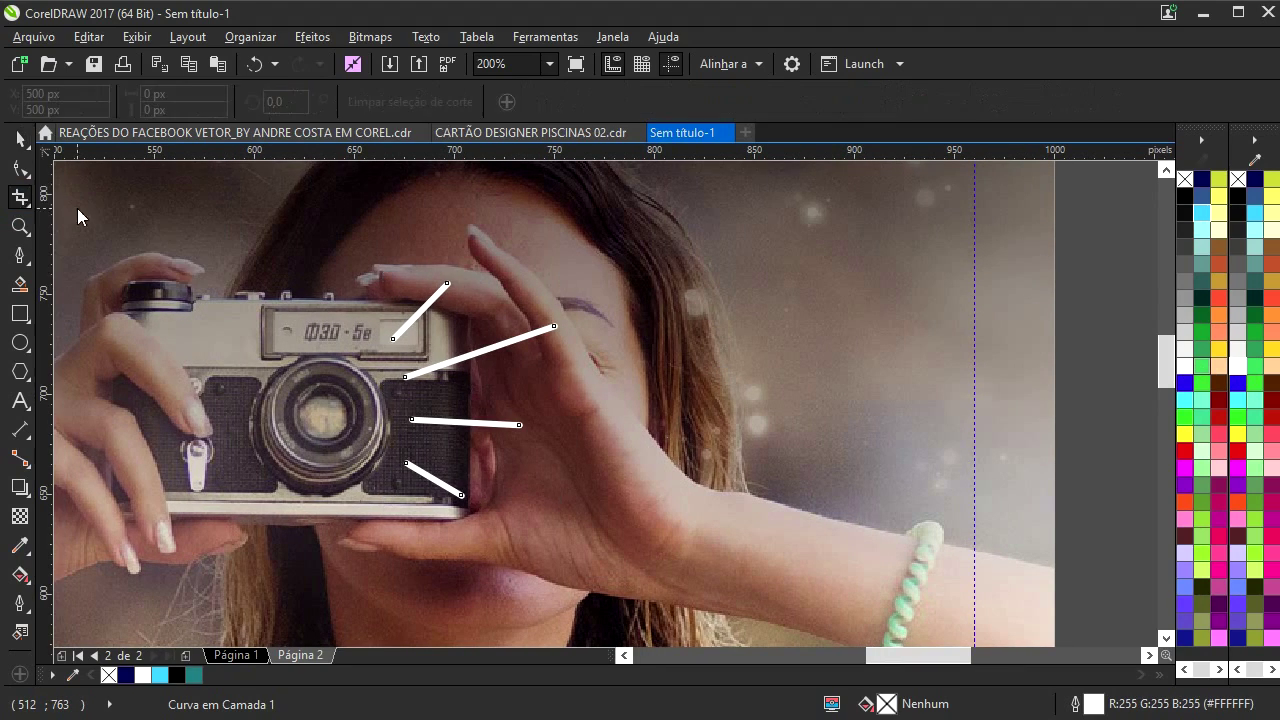
left_click(20, 203)
left_click(90, 271)
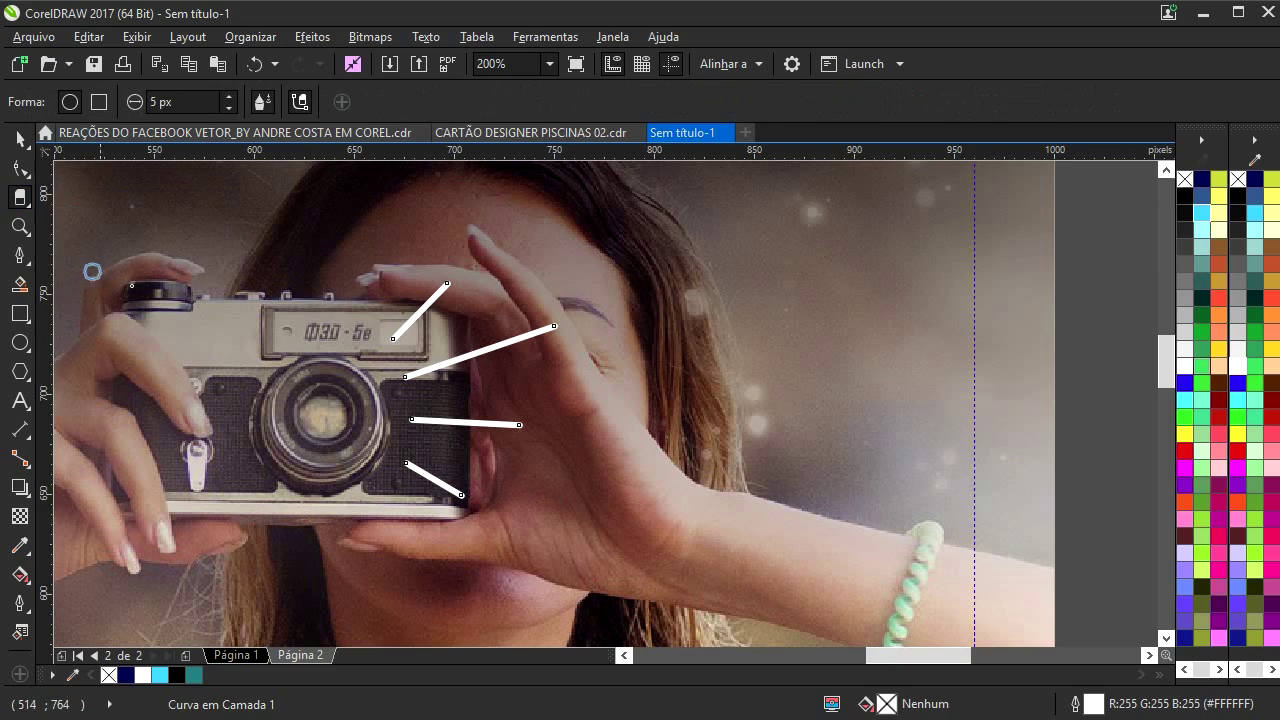
scroll(438, 308, "up", 2)
left_click(229, 108)
left_click(229, 108)
left_click(435, 255)
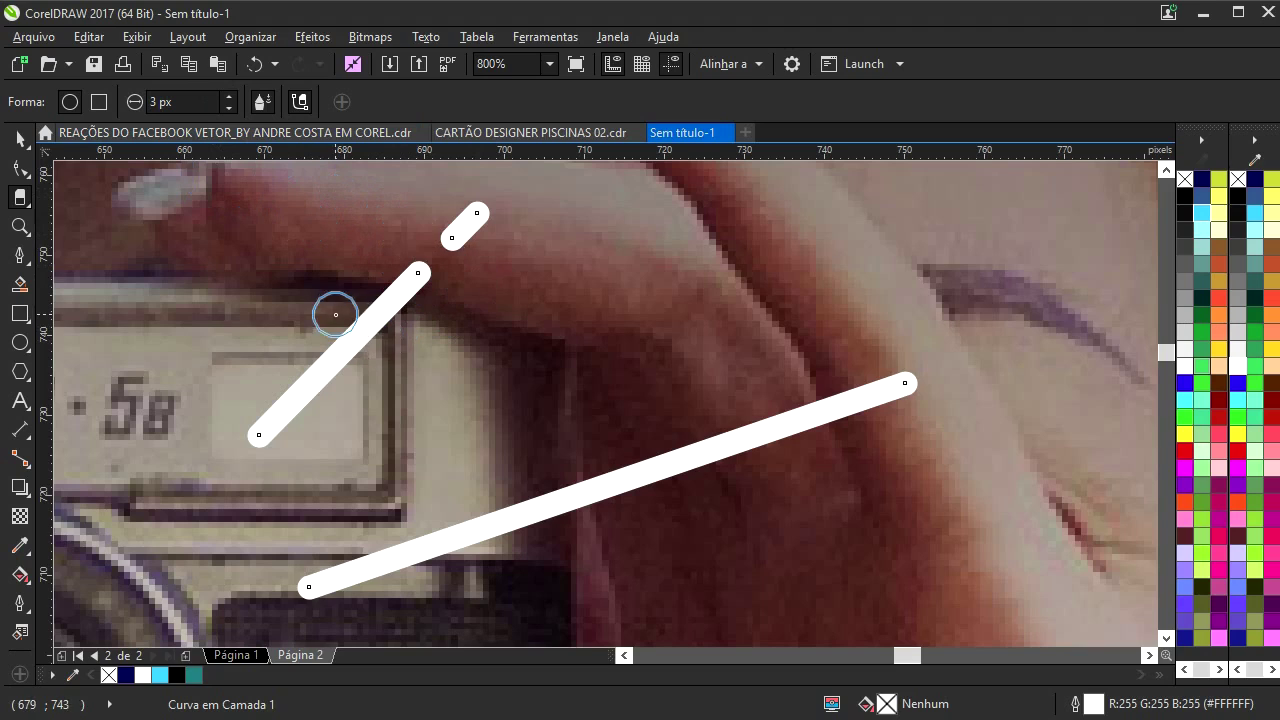
left_click(353, 337)
- Erase small gaps across the other three white lines so they look like broken flash strokes
left_click_drag(796, 376, 859, 488)
left_click_drag(622, 425, 676, 532)
left_click_drag(570, 513, 571, 551)
scroll(580, 546, "down", 2)
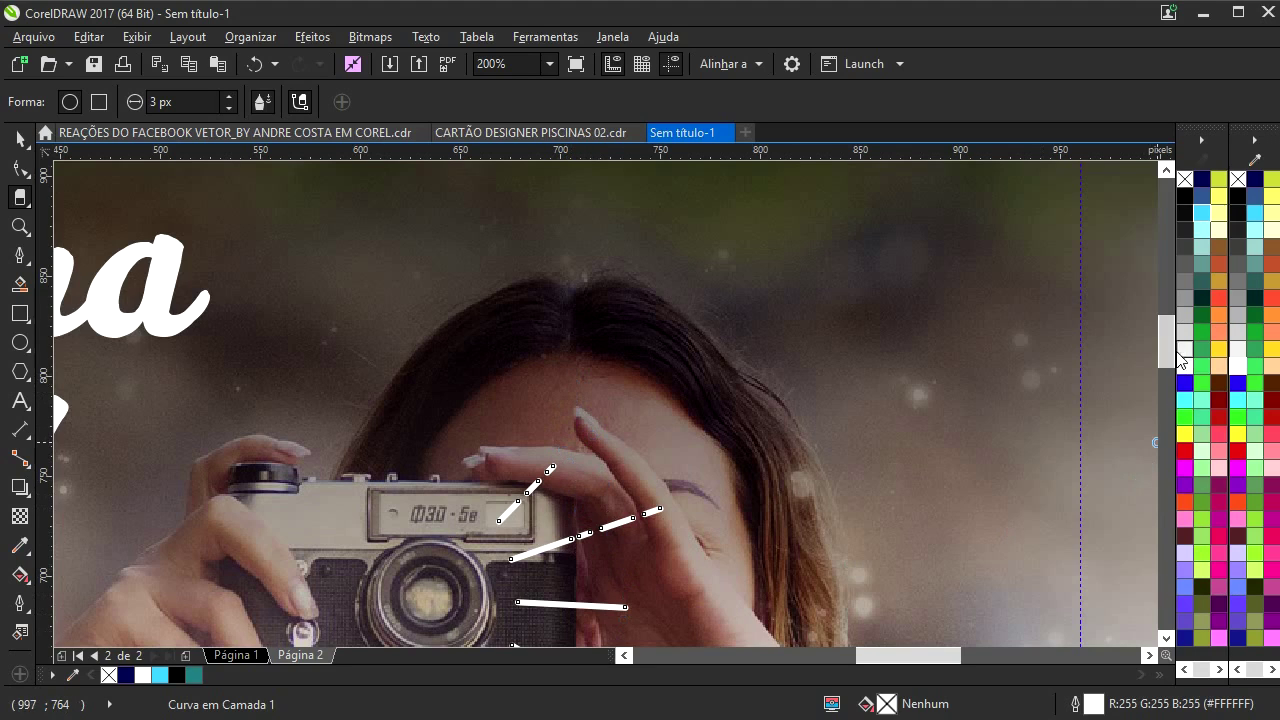
left_click_drag(1170, 350, 1171, 379)
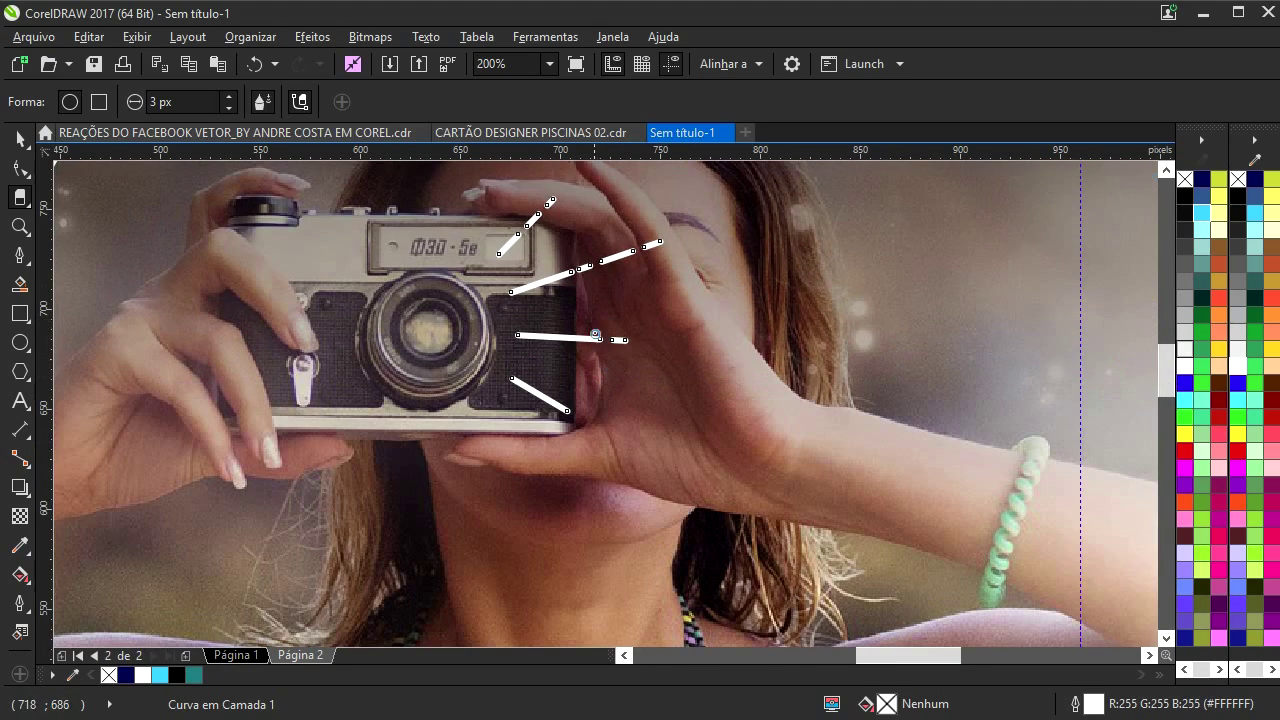
left_click_drag(557, 383, 495, 416)
left_click(20, 140)
left_click(922, 374)
scroll(173, 424, "down", 1)
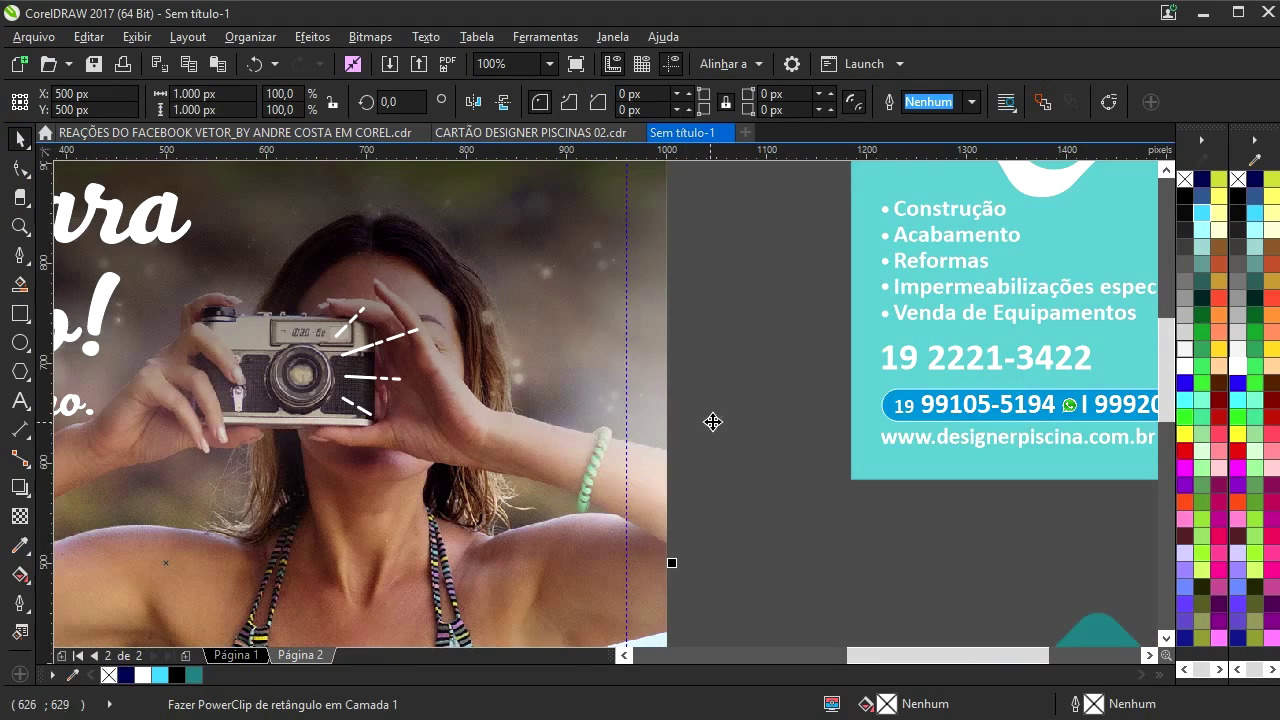
left_click(715, 419)
scroll(666, 278, "down", 2)
left_click(793, 276)
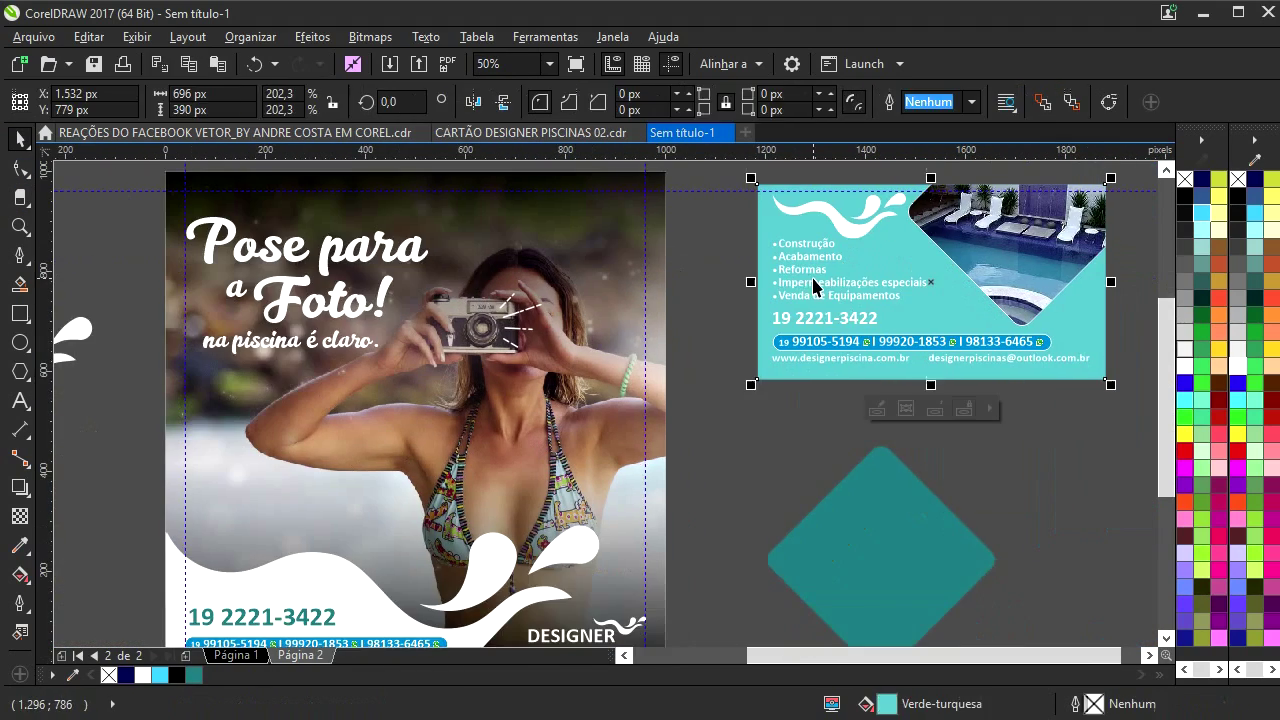
left_click(714, 312)
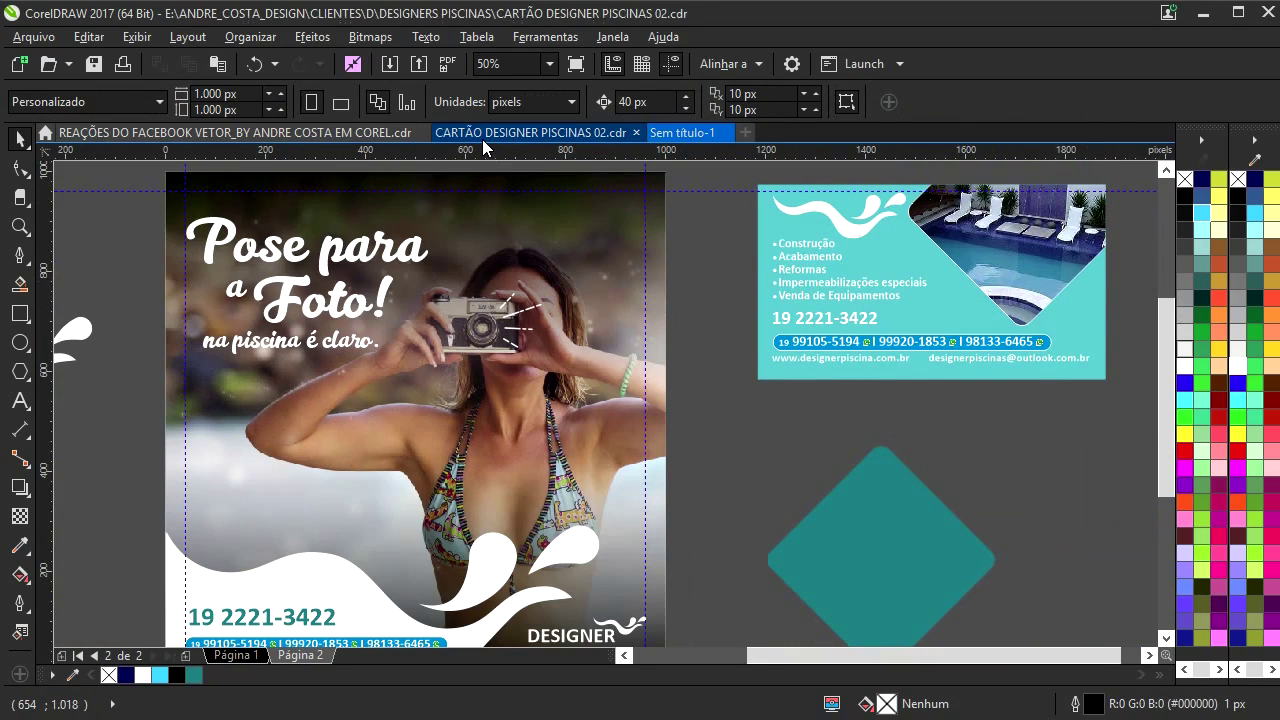
left_click(483, 140)
key("ctrl+Tab")
key("ctrl+Tab")
key("ctrl+Tab")
key("ctrl+Tab")
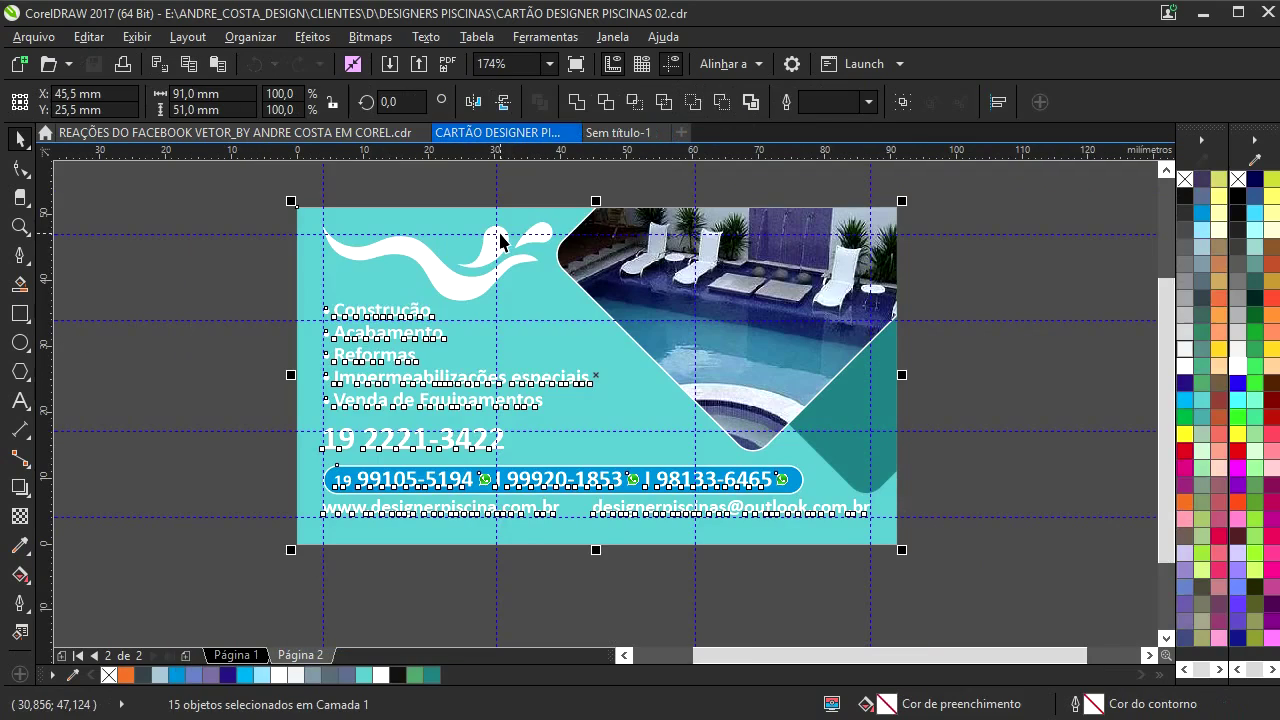
left_click(617, 132)
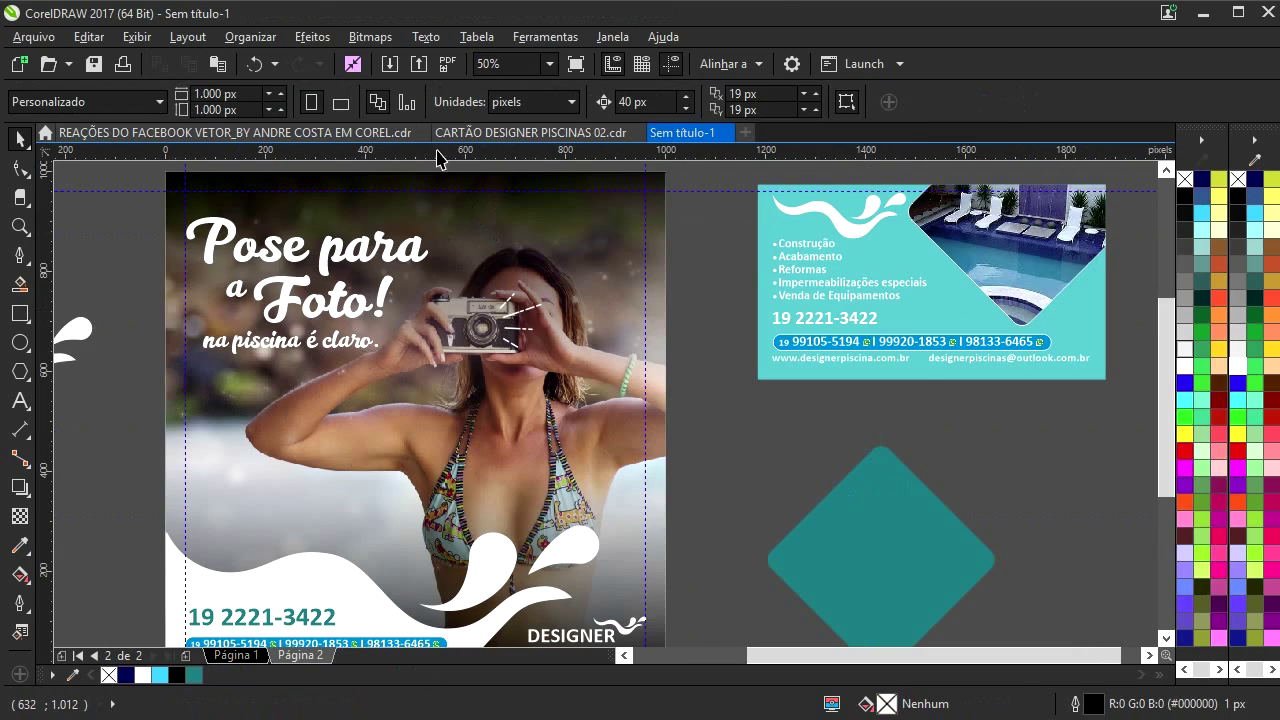
- Copy the blue thumbs-up reaction from the Facebook reactions document and paste it into page 2 of the post
left_click(265, 132)
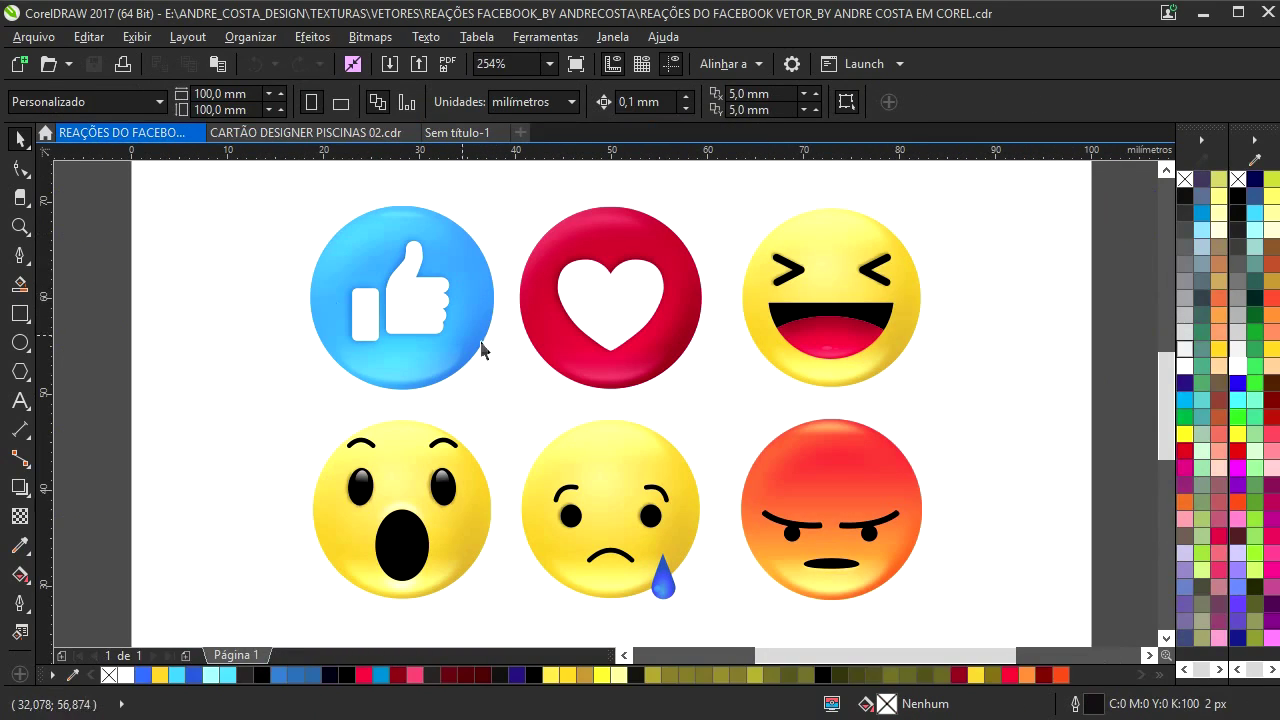
scroll(517, 352, "down", 1)
left_click_drag(505, 367, 510, 390)
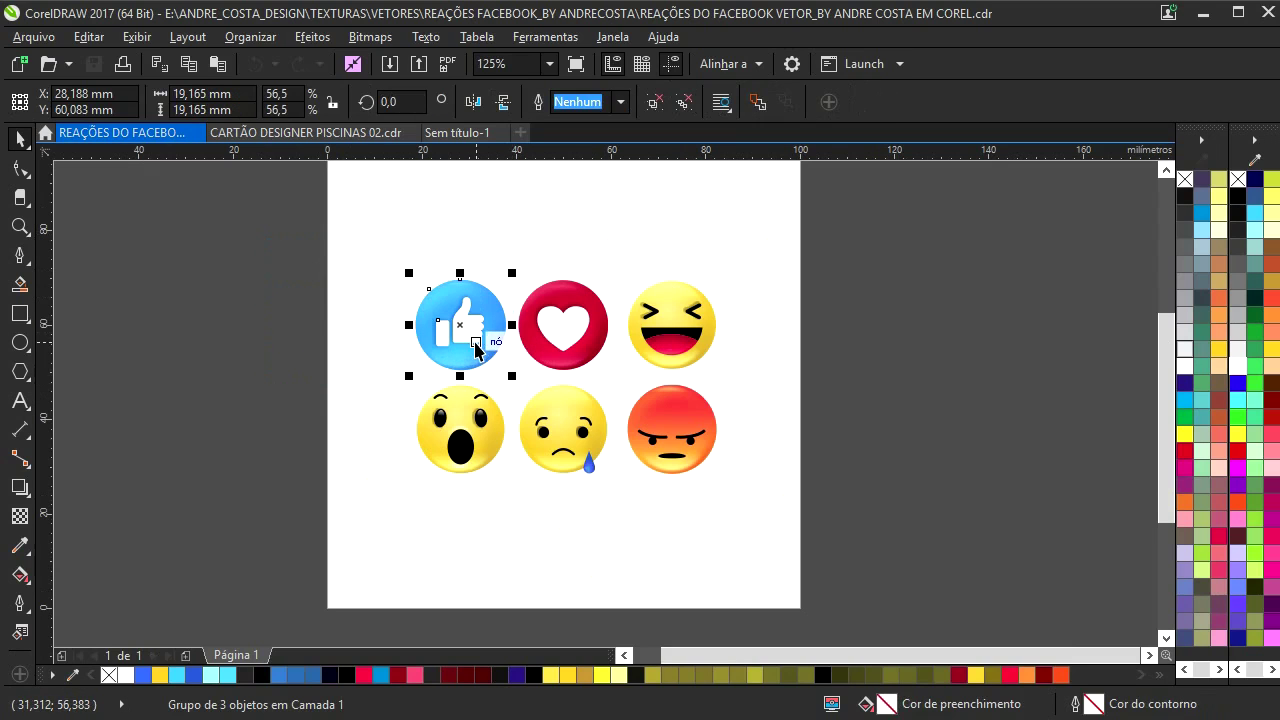
key("ctrl+Tab")
key("ctrl+v")
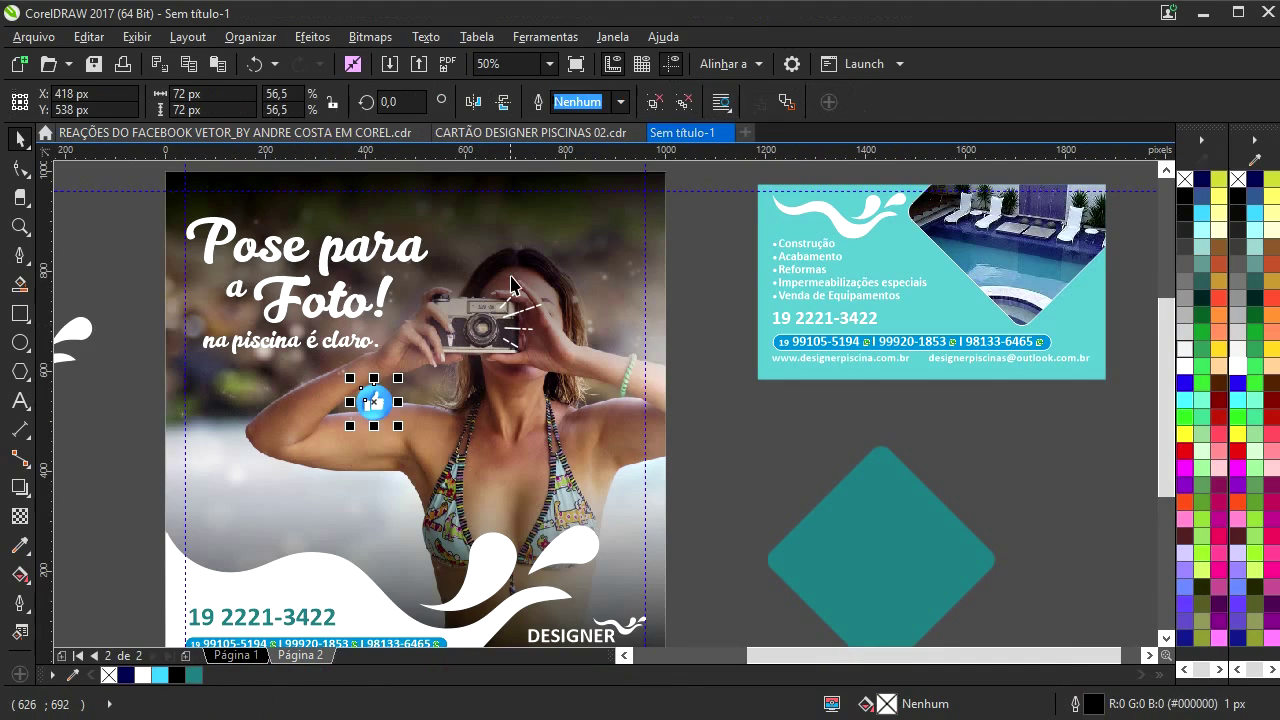
- Place a large thumbs-up at the post's upper right corner and small copies above the camera and near the bracelet
scroll(372, 400, "up", 2)
left_click_drag(288, 495, 729, 274)
right_click(641, 358)
left_click_drag(660, 346, 593, 295)
right_click(593, 304)
left_click(663, 208)
left_click(429, 292)
- Add a thumbs-up copy about 148 px wide above the phone number and a small copy to its right
scroll(510, 345, "down", 1)
left_click_drag(476, 371, 283, 546)
right_click(634, 353)
right_click(400, 528)
right_click(300, 570)
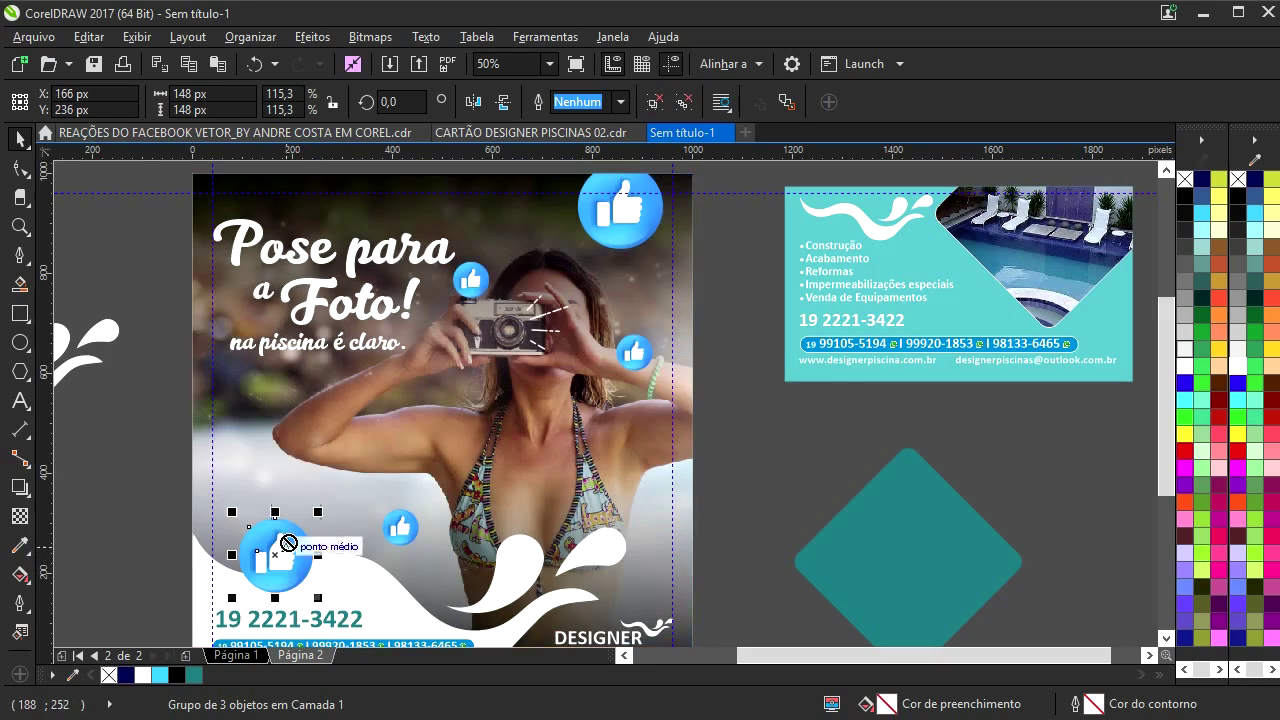
scroll(368, 502, "down", 1)
left_click(568, 486)
left_click_drag(488, 465, 518, 382)
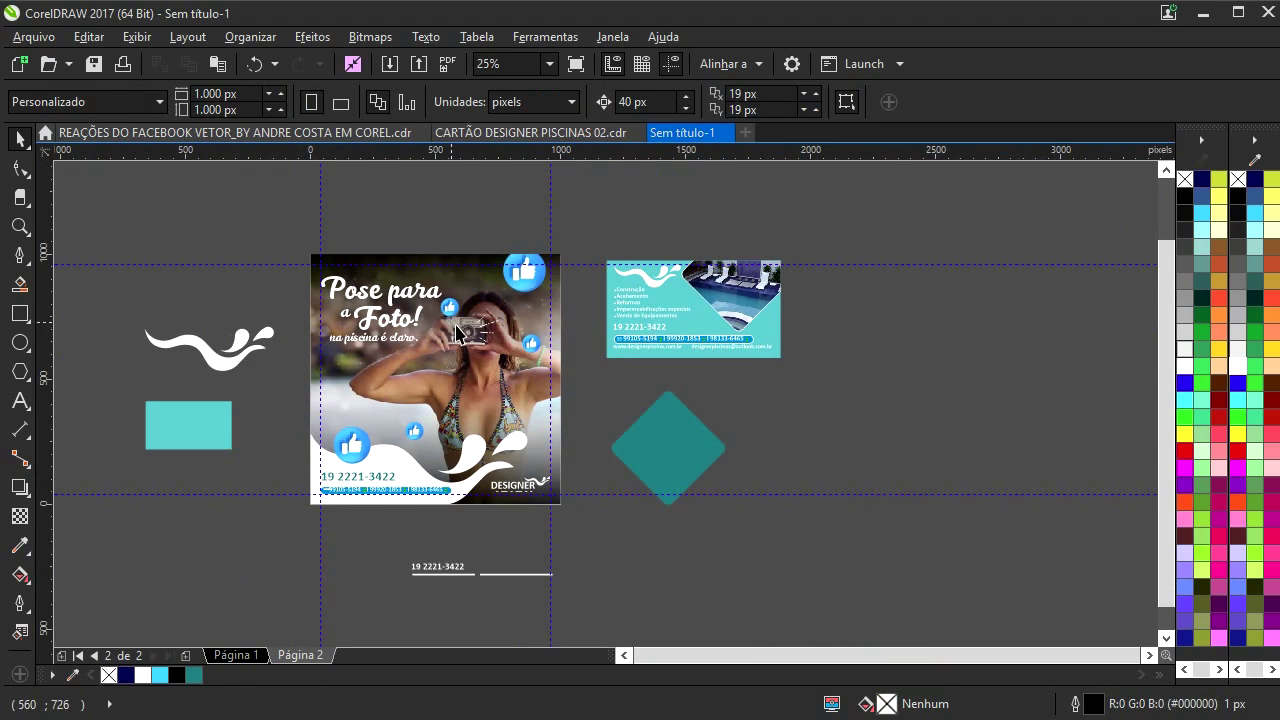
scroll(488, 328, "up", 1)
scroll(525, 468, "down", 1)
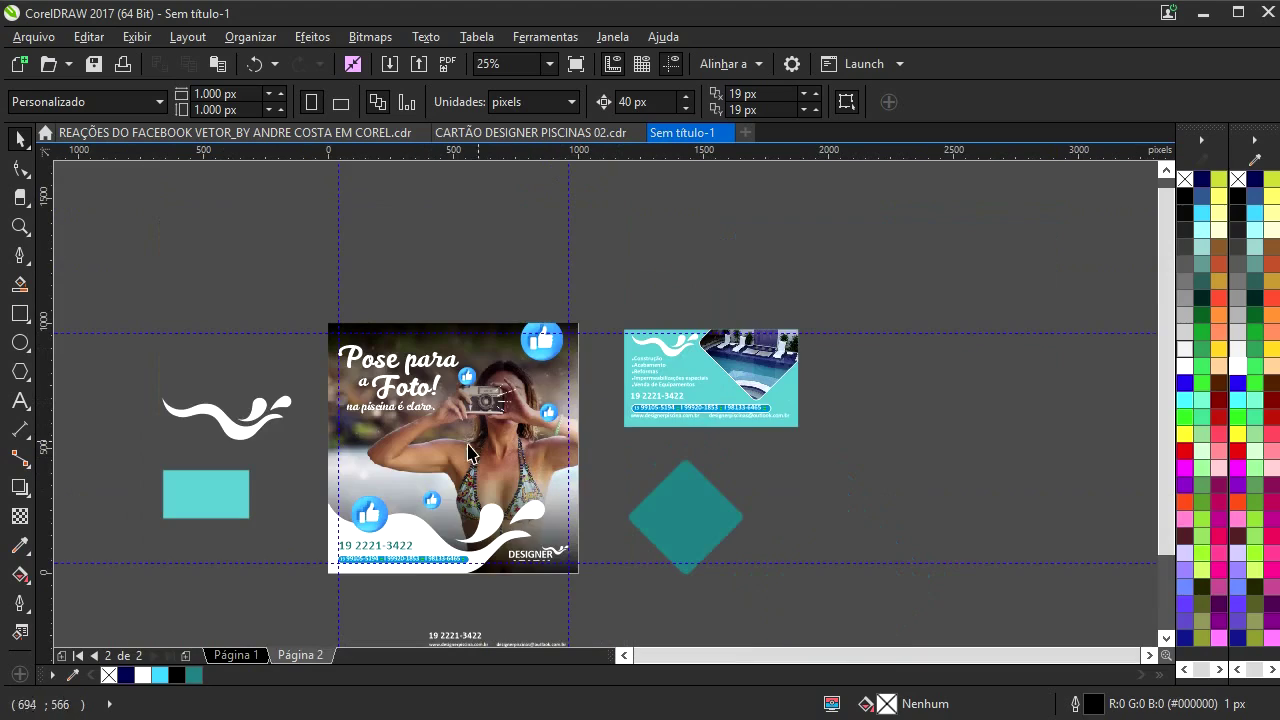
- Insert a new page after page 2 and add a rectangle covering the whole page
right_click(293, 650)
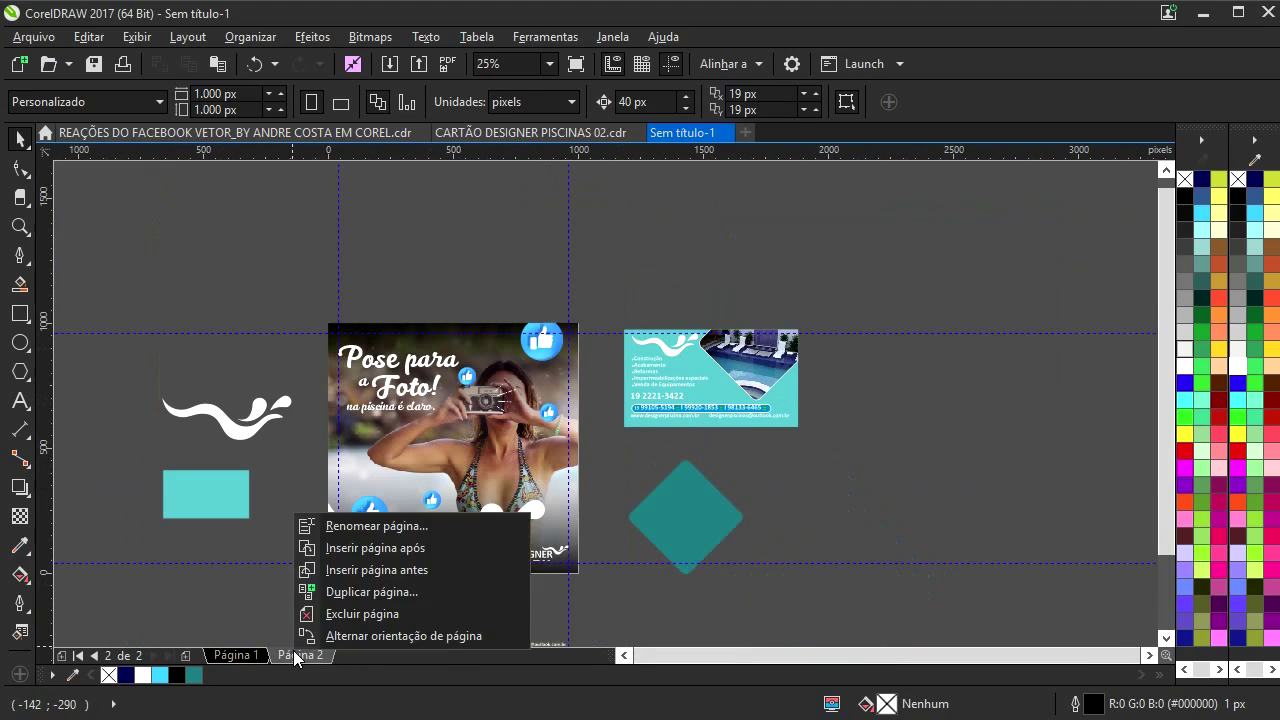
left_click(380, 551)
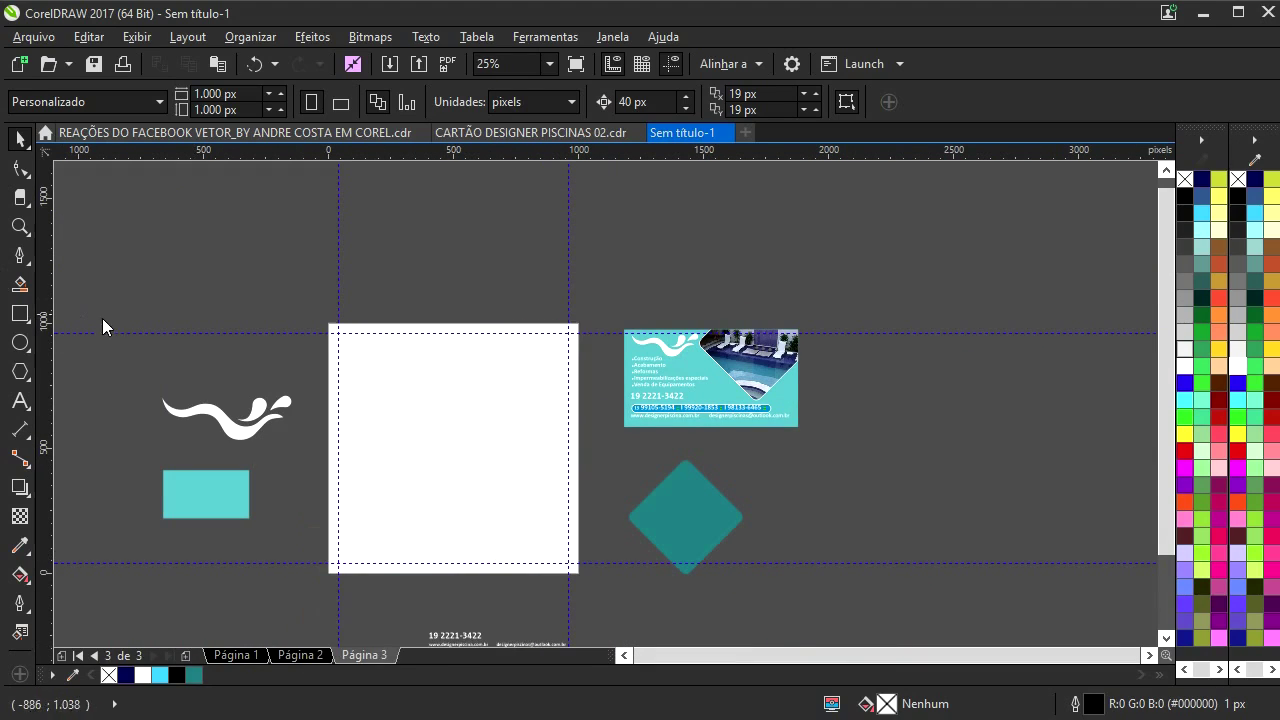
double_click(20, 314)
left_click(30, 142)
left_click(266, 309)
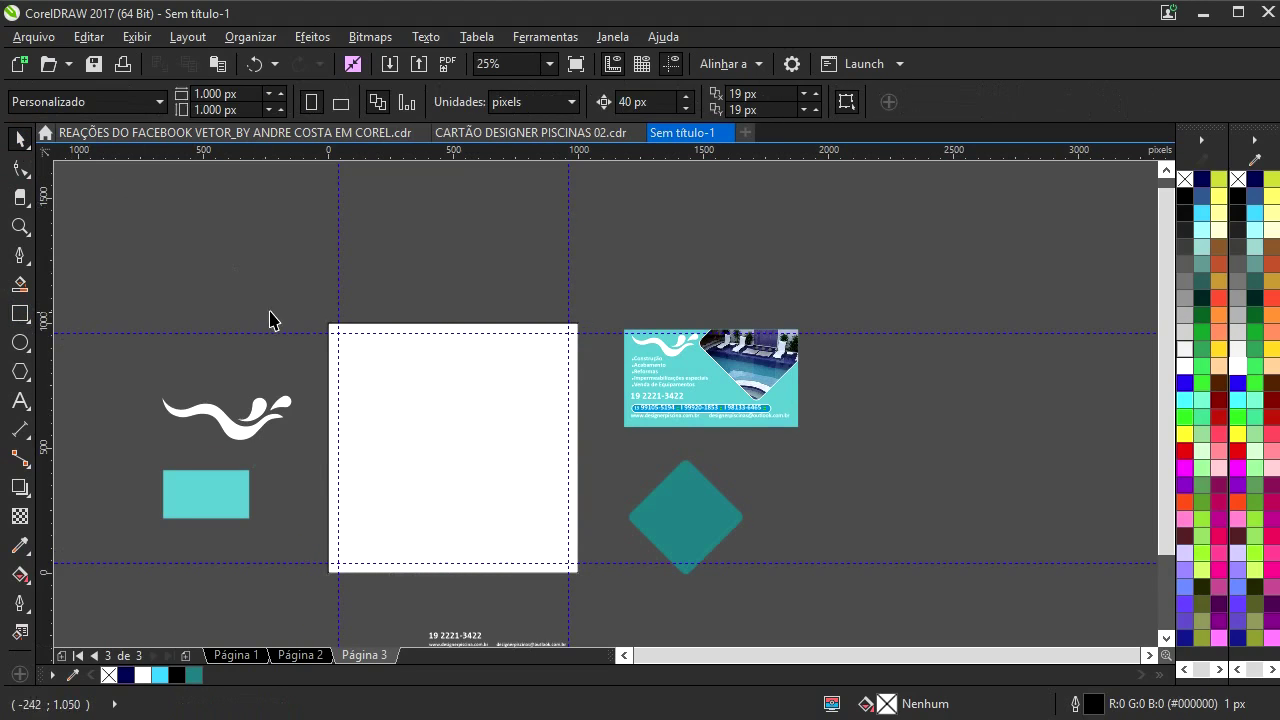
left_click_drag(274, 310, 313, 277)
- Save the drawing as "posts designer piscinas junho" in the DESIGNERS PISCINAS folder
key("ctrl+s")
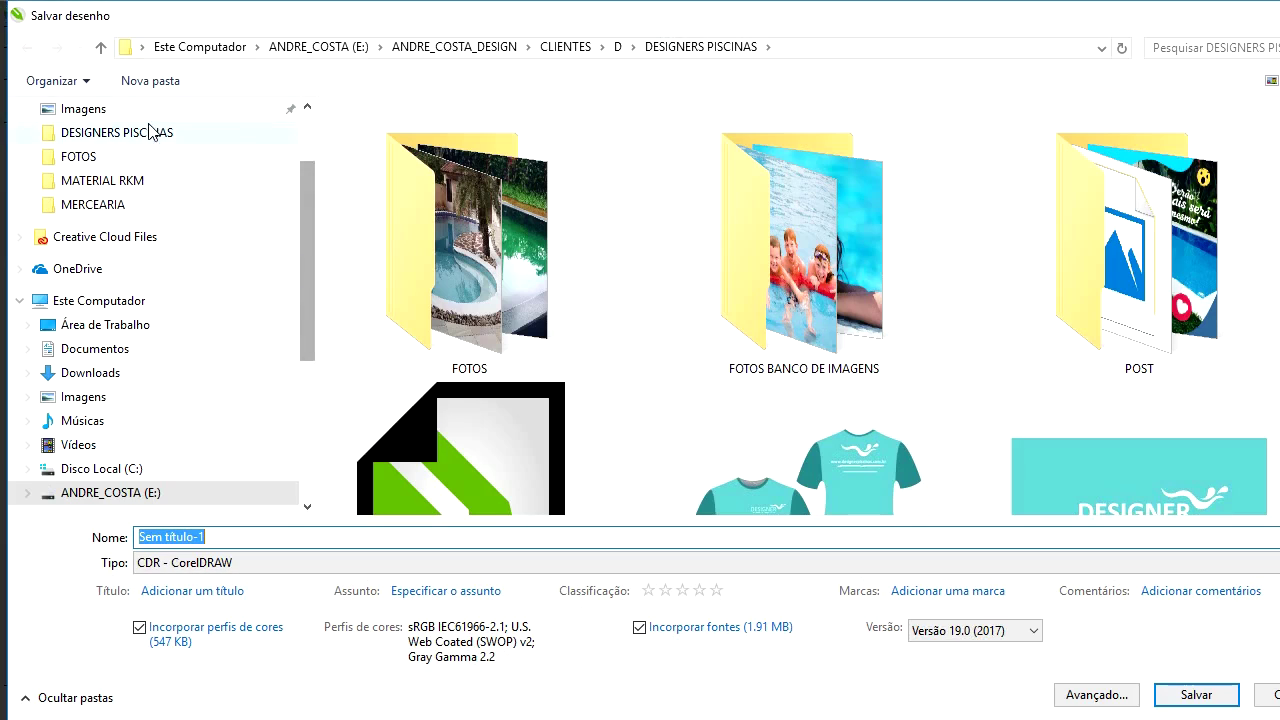
type("pos")
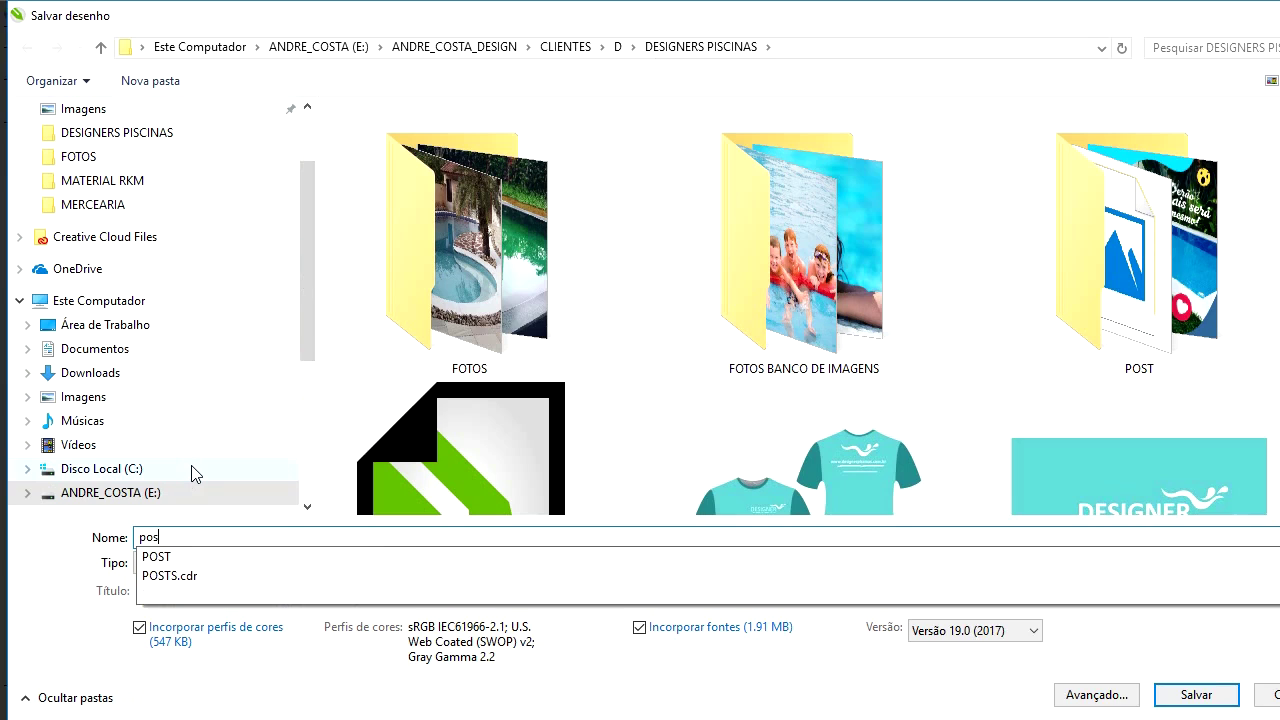
type("ts designer piscinas junho")
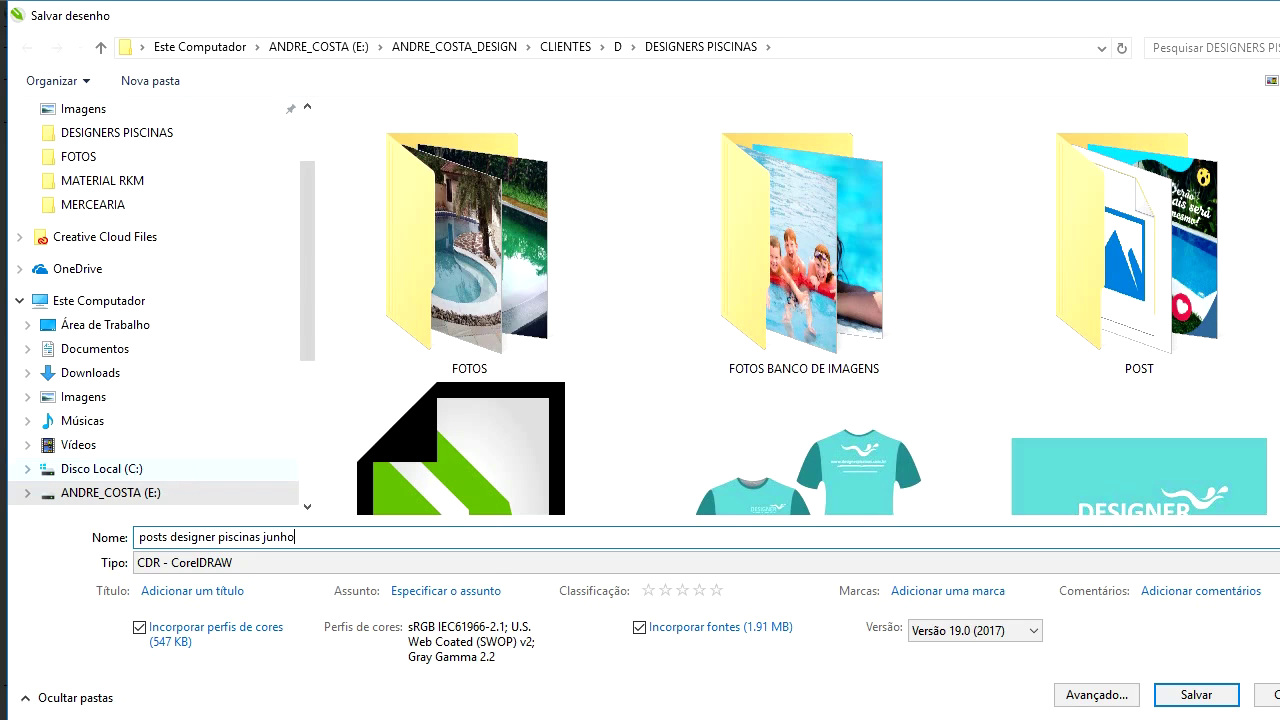
key("Return")
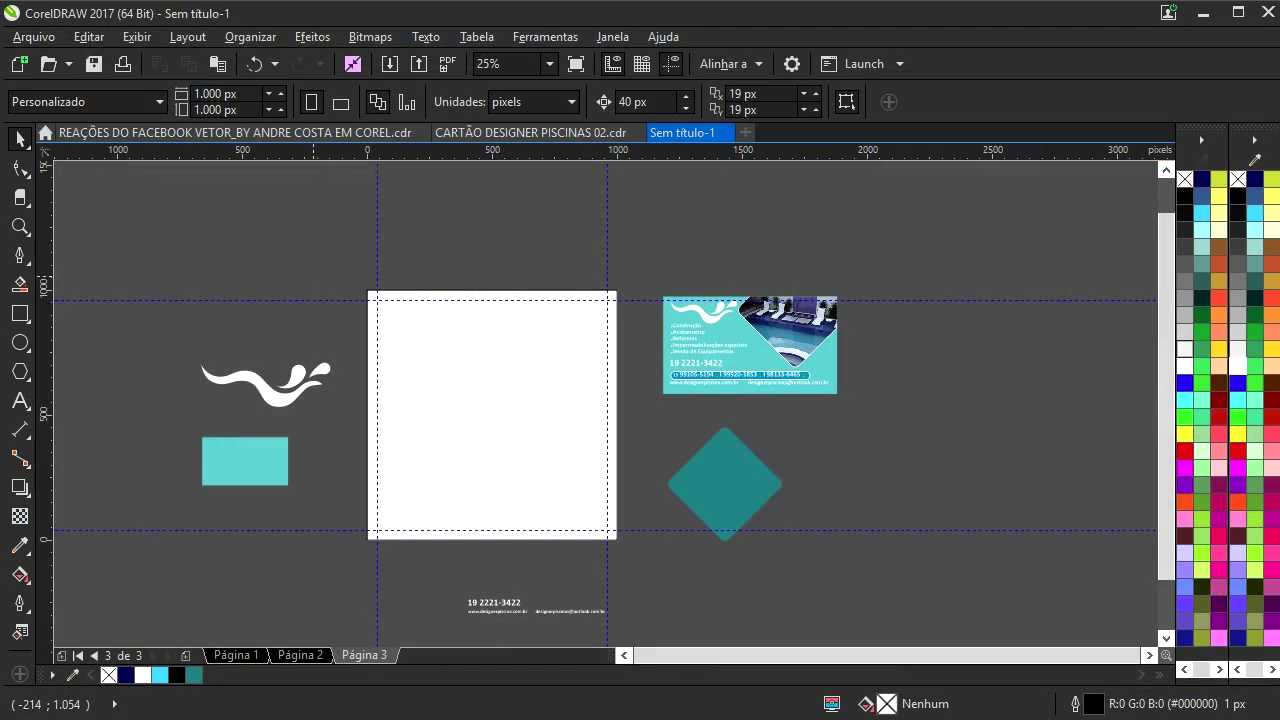
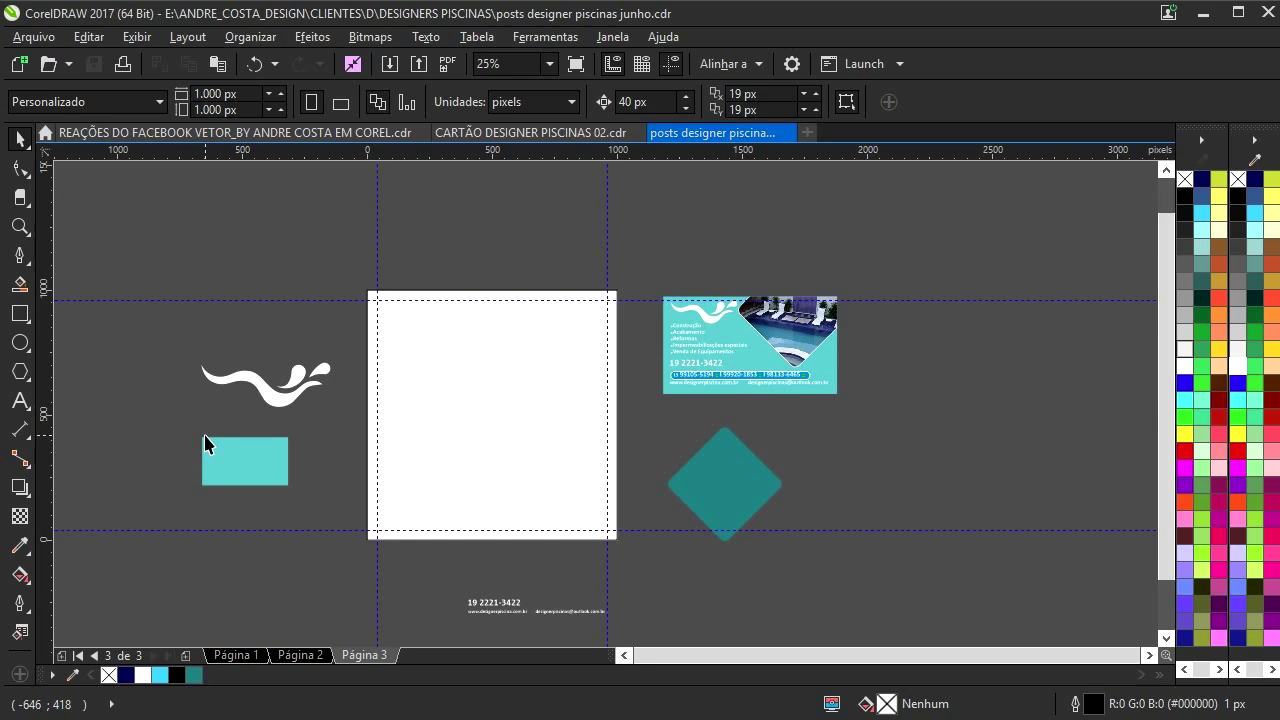
- Import the photo shutterstock_137471624 and PowerClip it inside page 3's full-page rectangle
scroll(466, 460, "up", 1)
scroll(464, 431, "down", 1)
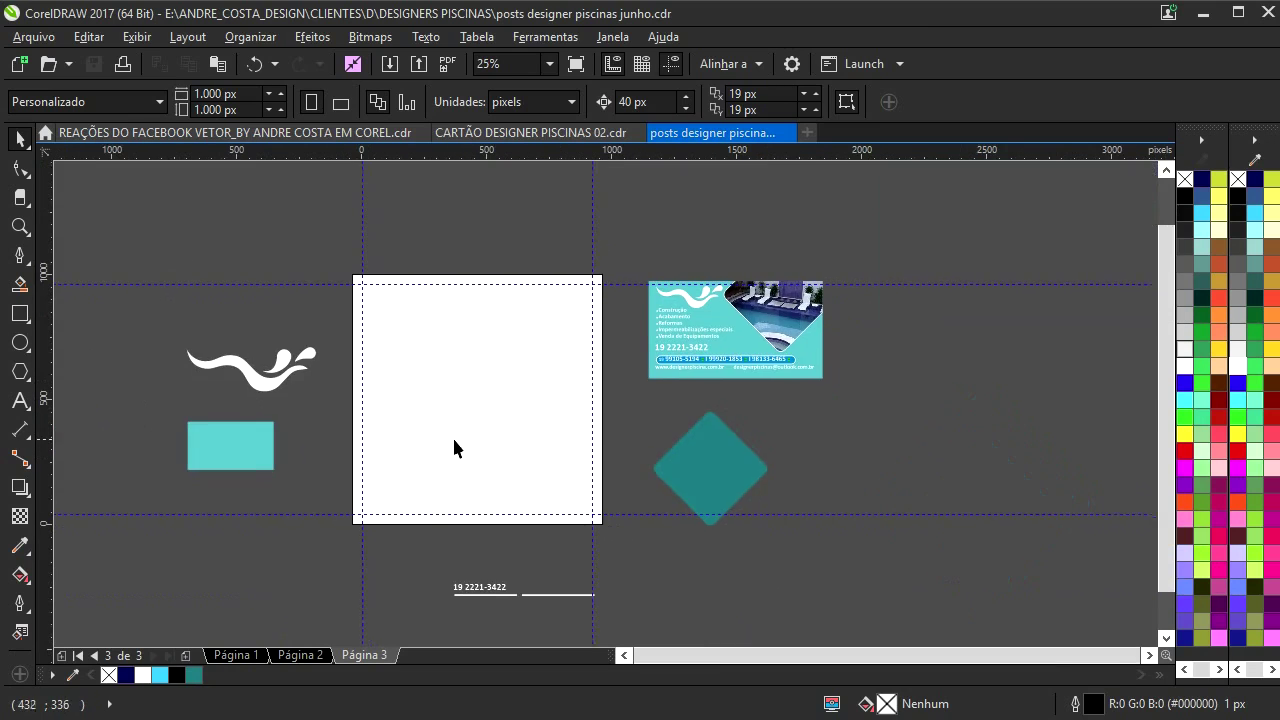
key("ctrl+i")
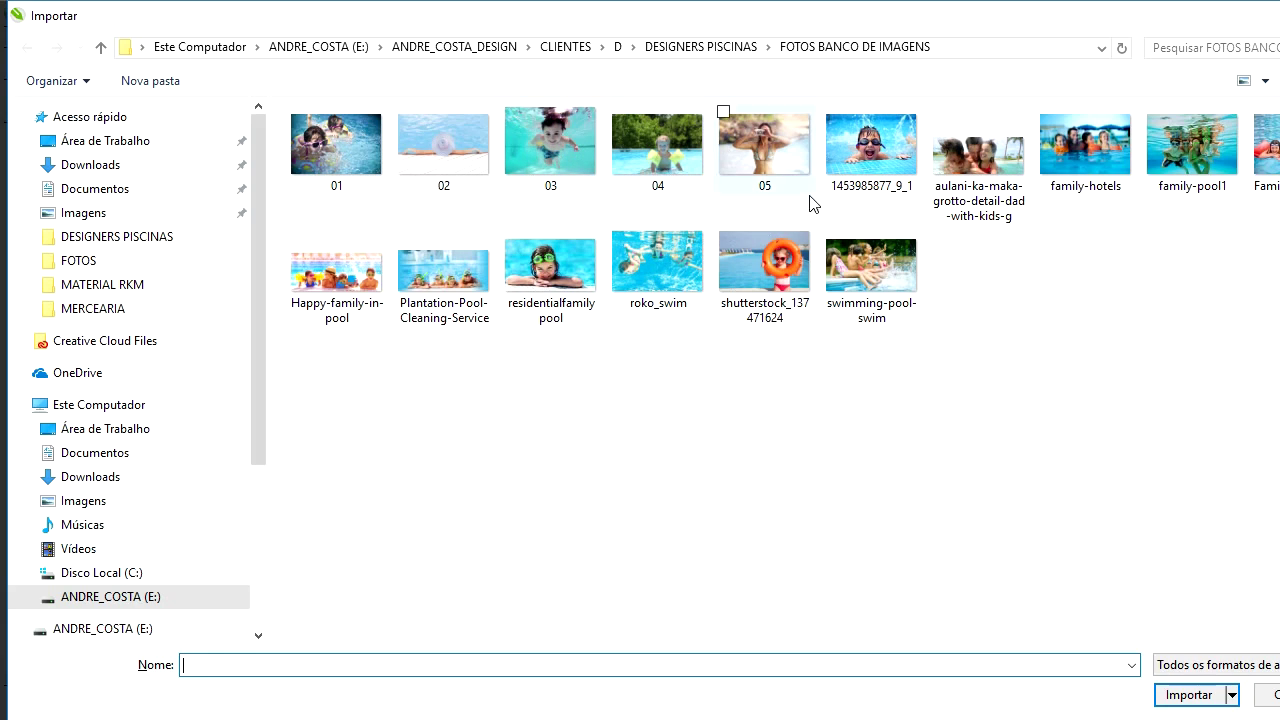
double_click(753, 280)
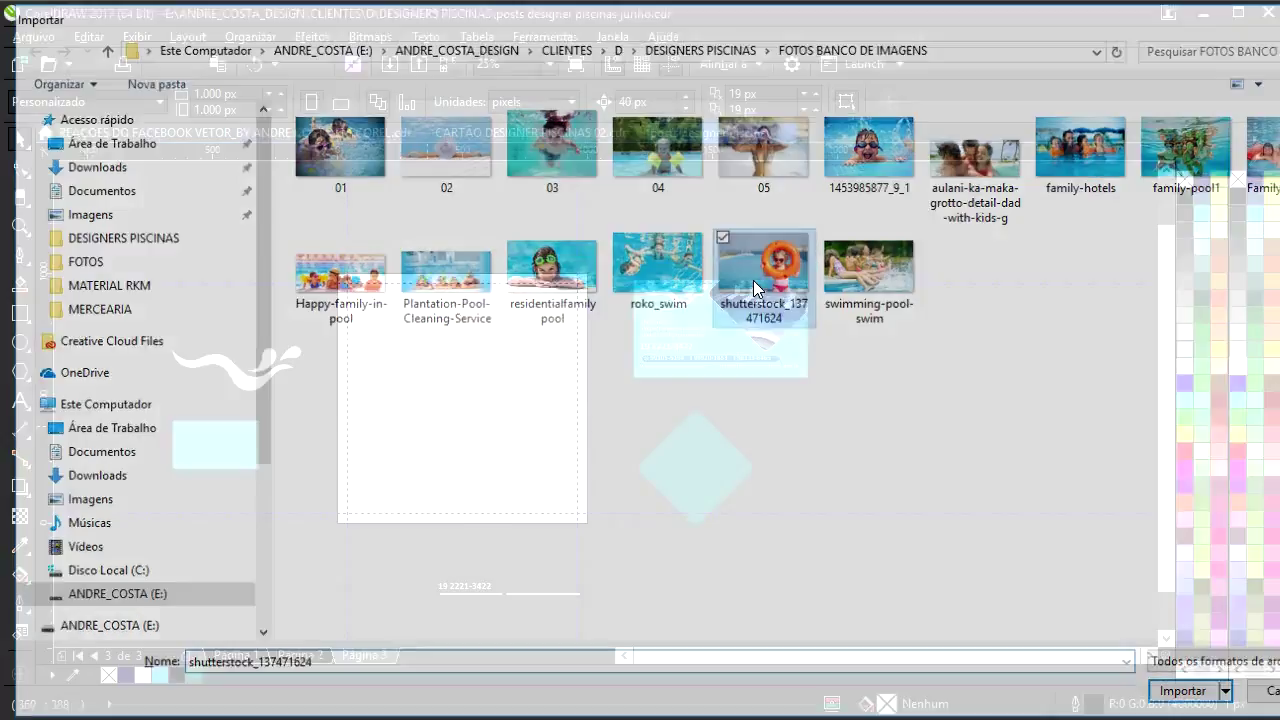
left_click(752, 455)
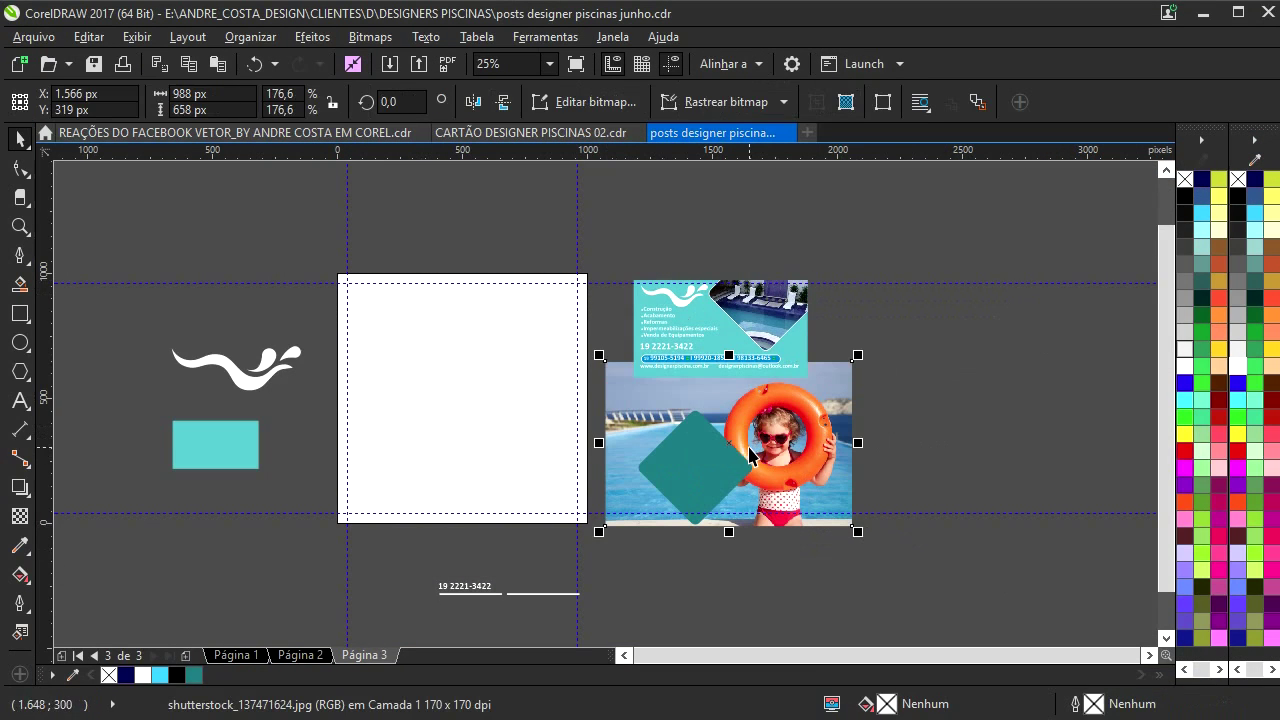
right_click(800, 430)
left_click(860, 139)
left_click(498, 357)
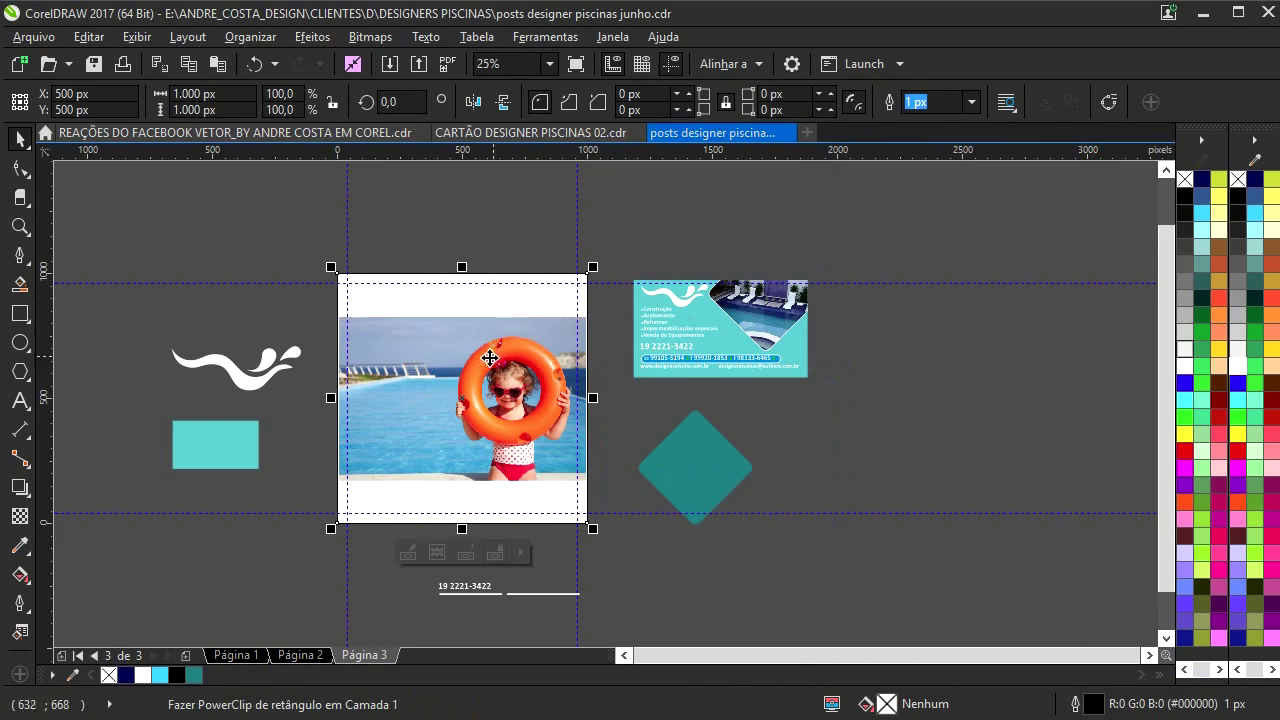
- Enlarge the child's photo inside the PowerClip until it fills the page, and remove the frame's outline
left_click(460, 358, "ctrl")
left_click_drag(600, 306, 664, 250)
key("Escape")
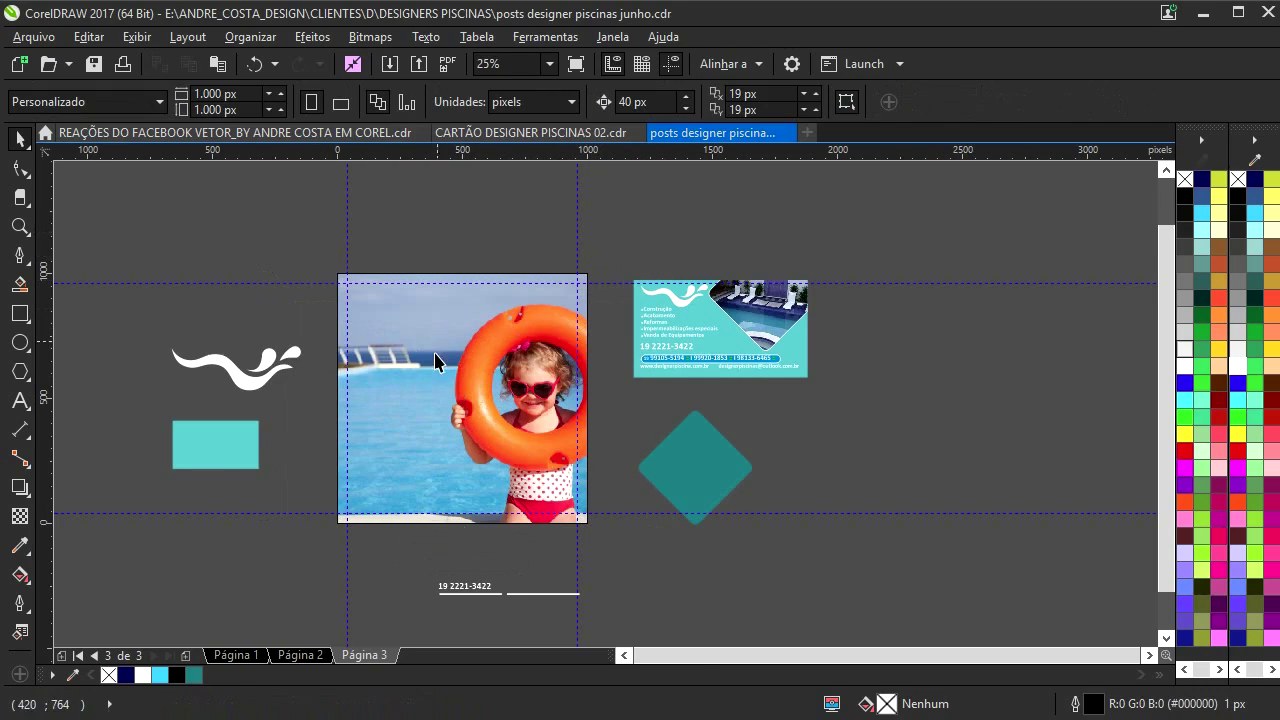
scroll(405, 400, "up", 1)
left_click(414, 330)
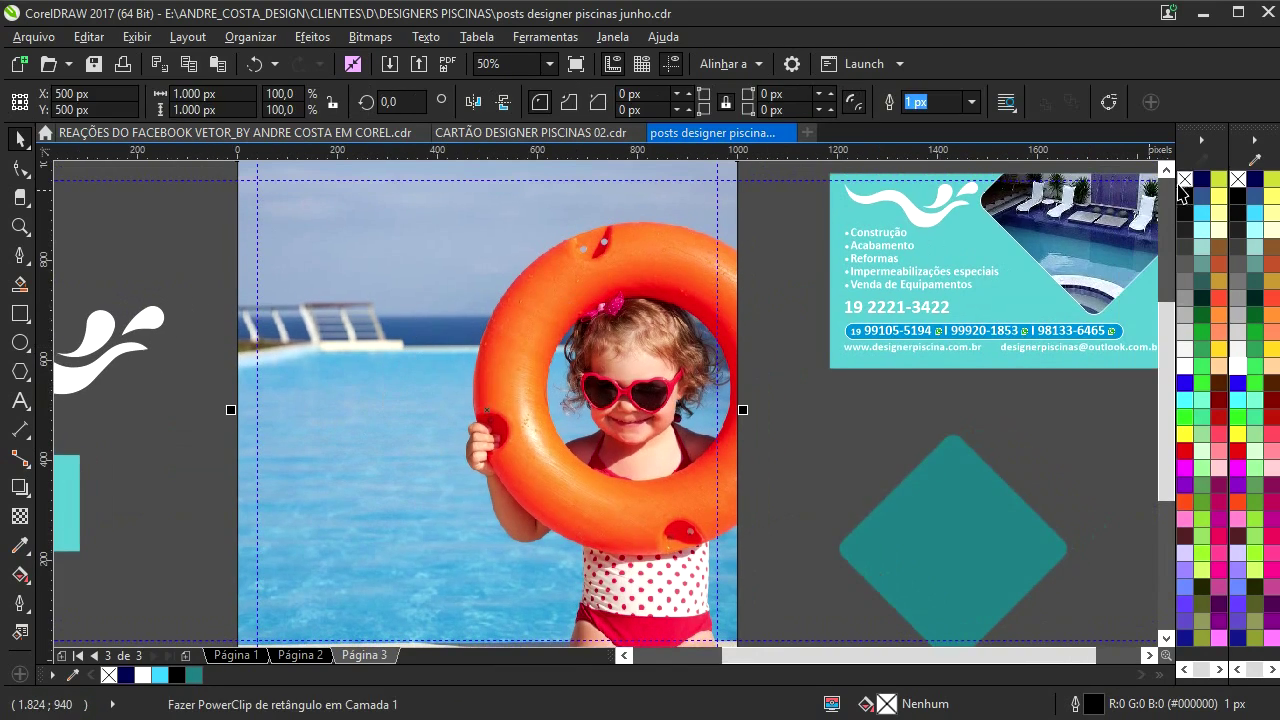
left_click(825, 450)
- Copy the "Pose para" headline from page 2 onto page 3, over the pool photo
left_click_drag(283, 406, 566, 412)
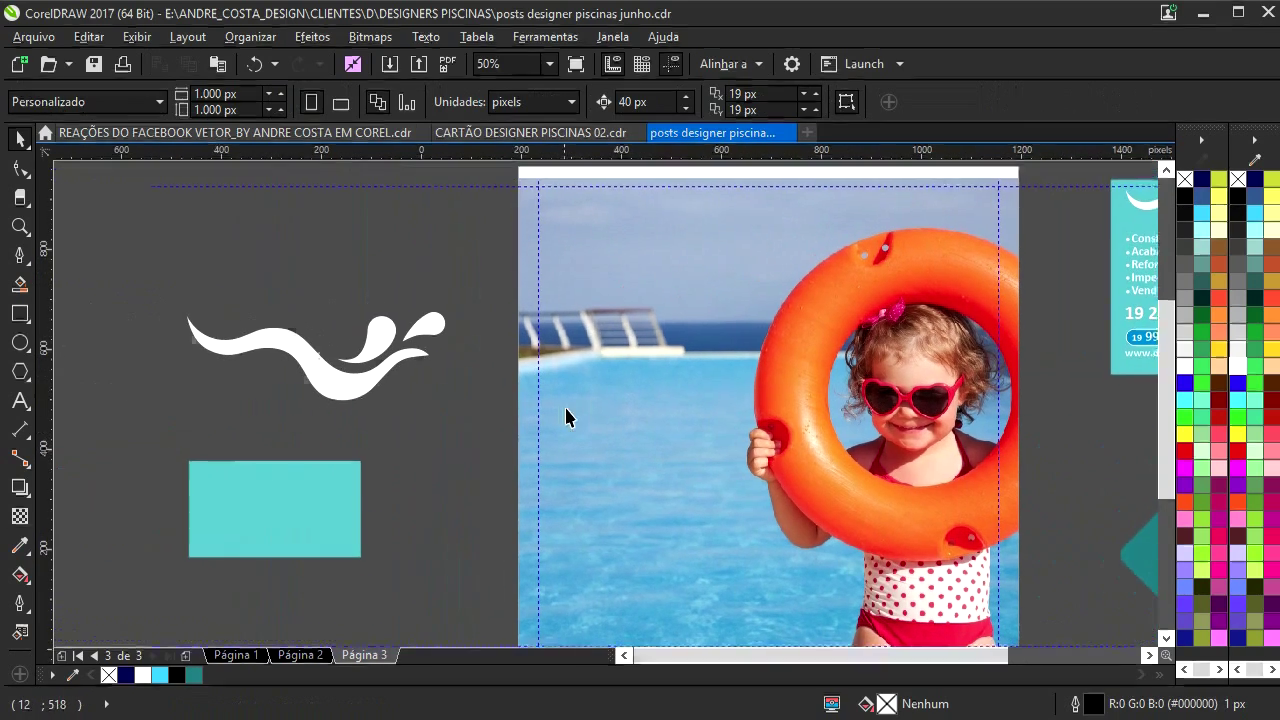
left_click(289, 656)
left_click_drag(690, 315, 690, 365)
left_click(364, 658)
scroll(600, 365, "right", 2)
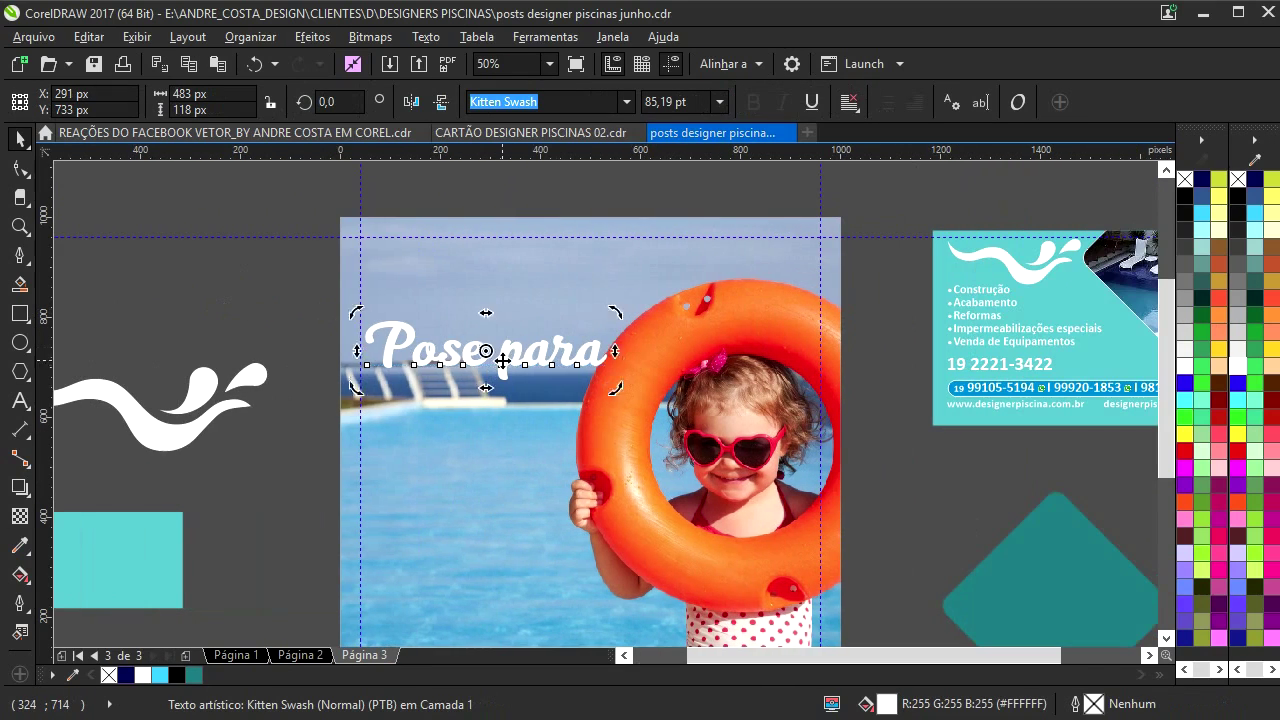
- Replace the copied headline's text with "Para mais" and scale it down to about 75 pt
double_click(502, 364)
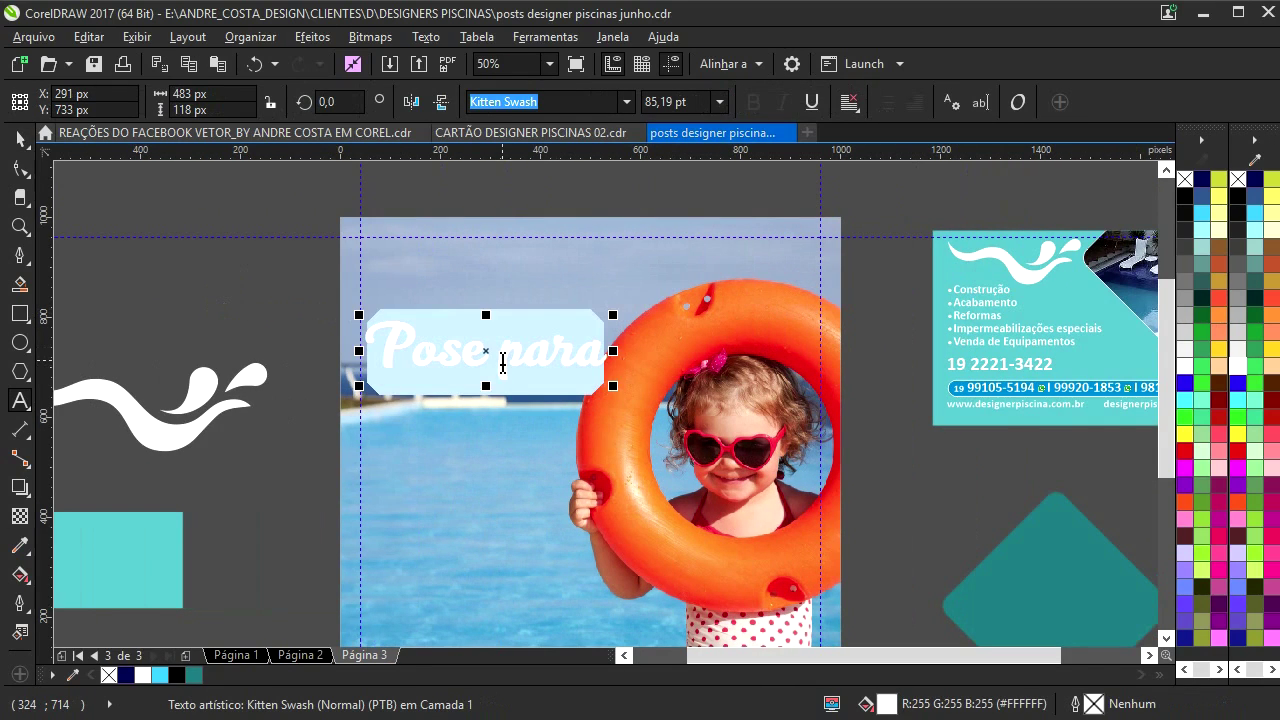
type("Para")
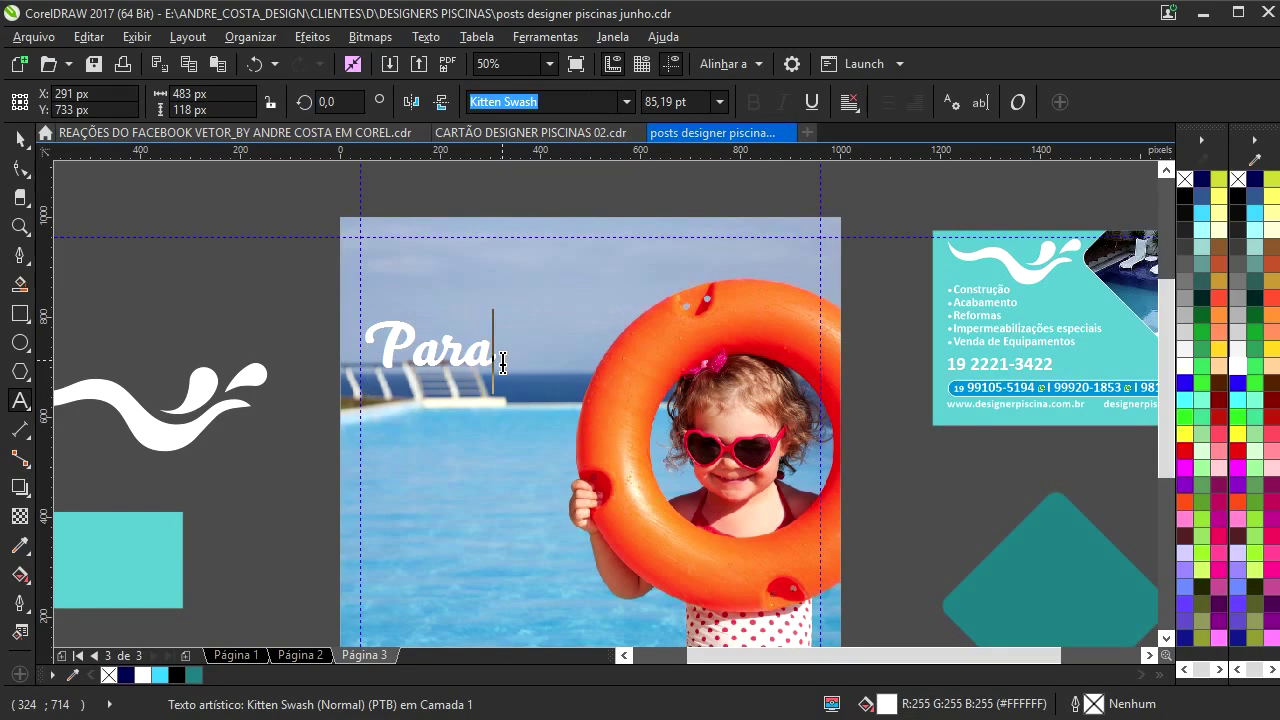
type(" mais")
key("Escape")
key("ctrl+space")
left_click_drag(613, 316, 585, 321)
- Duplicate "Para mais" directly below, change the copy to "Momentos", and enlarge it to about 490 px wide
left_click_drag(540, 362, 540, 413)
type("Momentos")
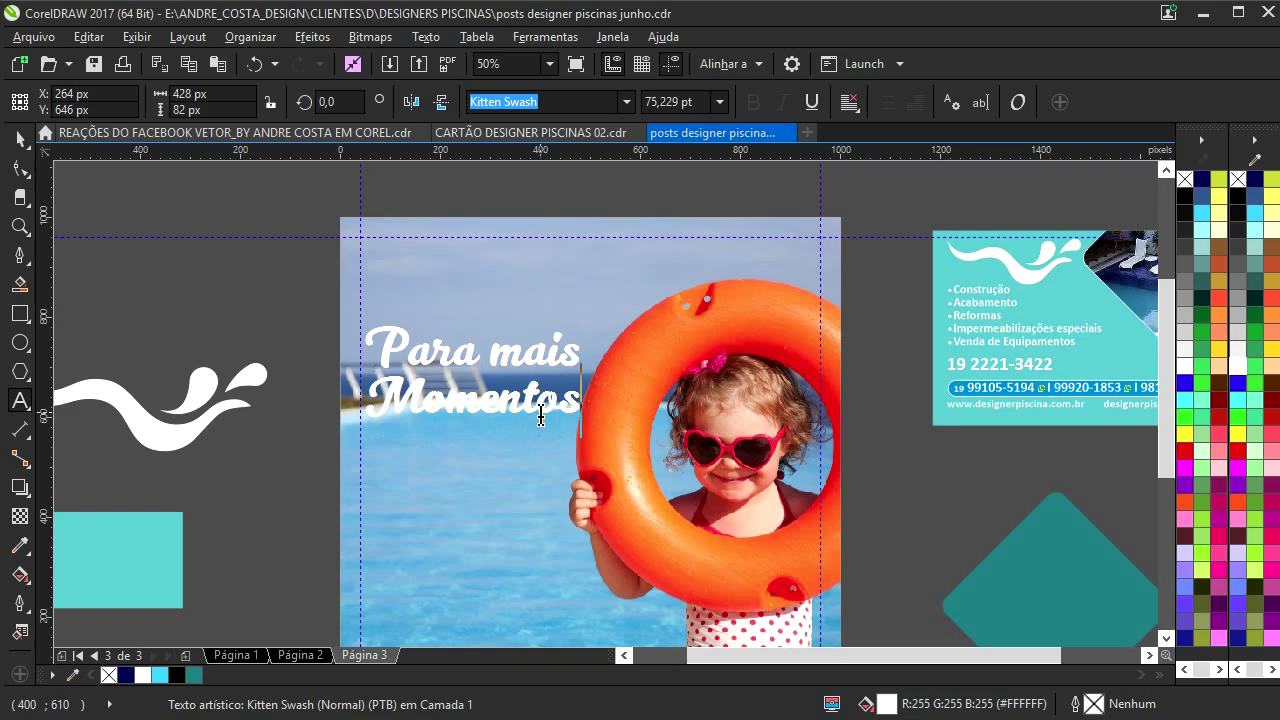
key("Escape")
left_click(18, 145)
left_click_drag(585, 380, 612, 362)
- Move "Para mais" and "Momentos" together down over the pool water, starting at the page's left margin guide
left_click(510, 380, "shift")
left_click_drag(508, 356, 499, 411)
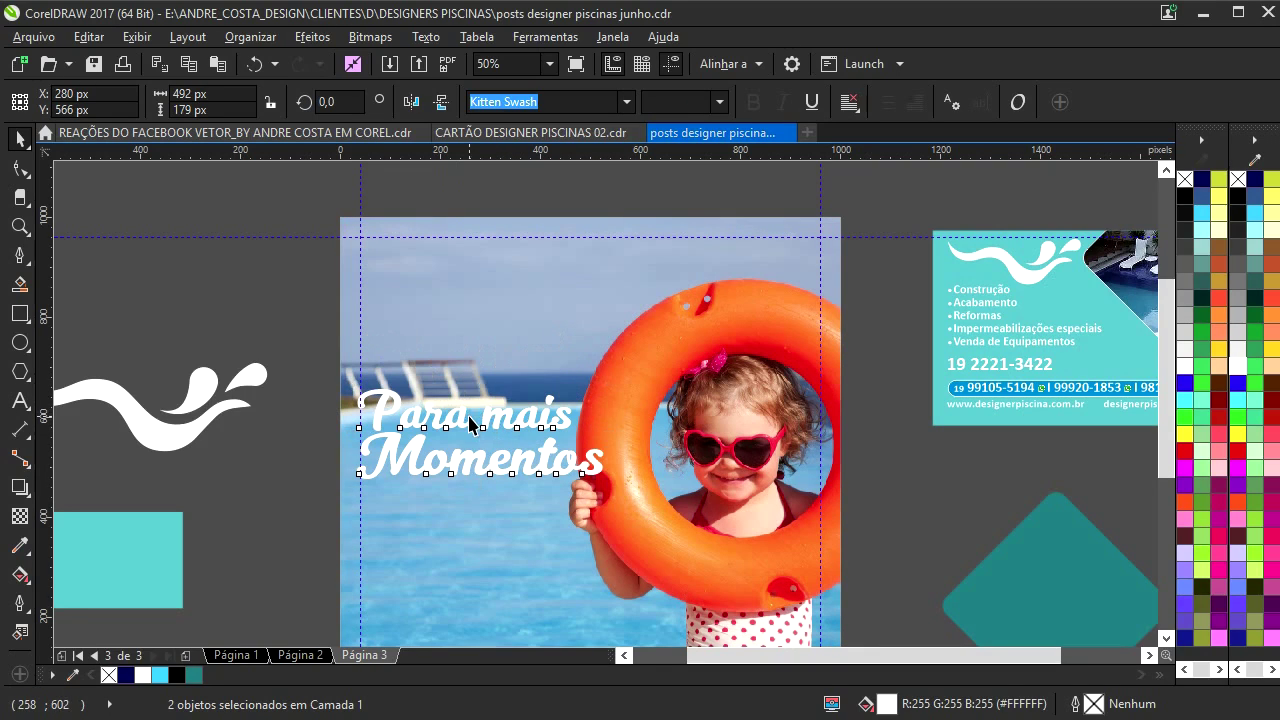
left_click_drag(530, 432, 530, 440)
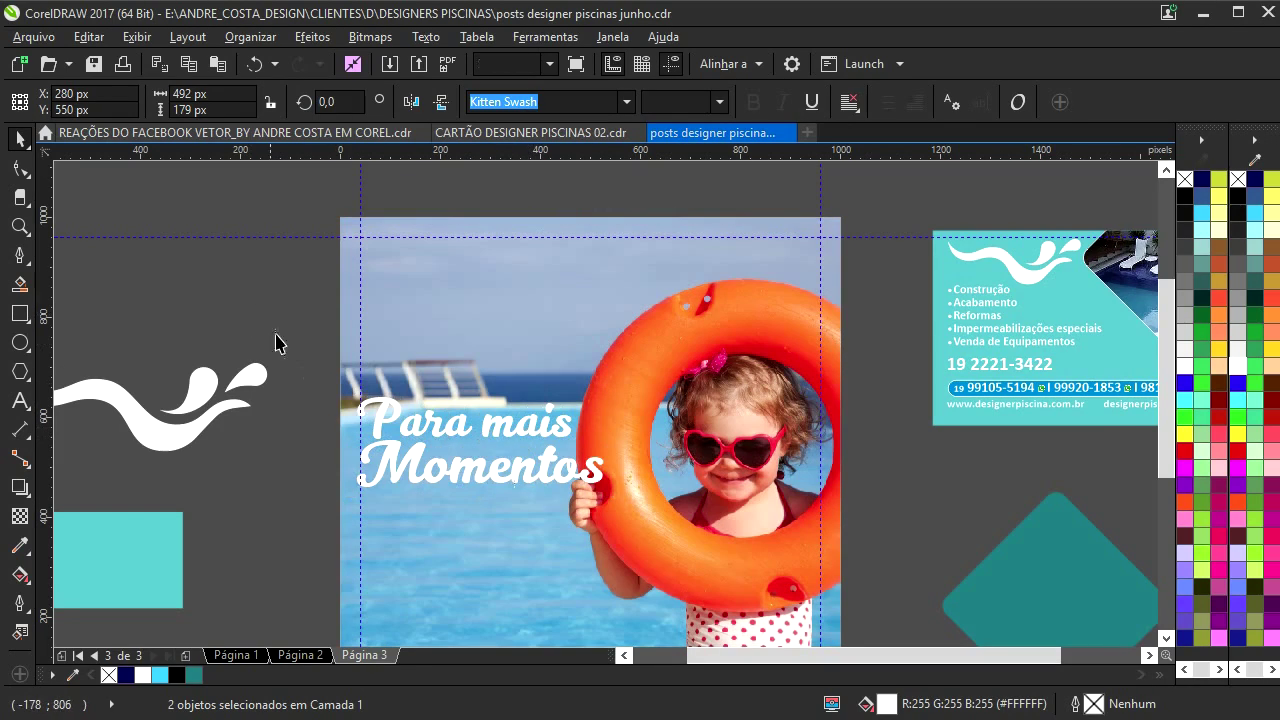
left_click(276, 333)
- Duplicate "Para mais" below "Momentos" and change the copy's text to "de pura"
left_click_drag(387, 410, 367, 307)
left_click_drag(468, 334, 473, 428)
right_click(473, 428)
key("F8")
key("ctrl+a")
type("de pura")
left_click(10, 128)
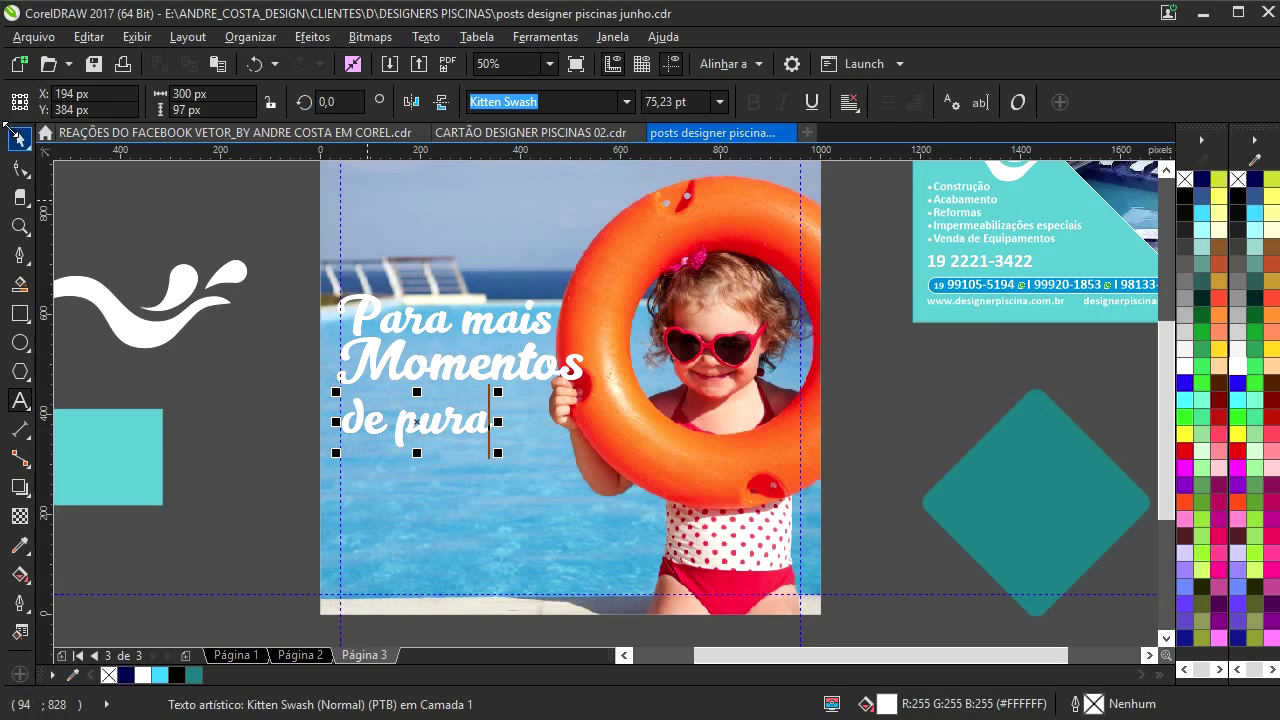
- Scale "de pura" down to about 62 pt under the end of "Momentos" and place a duplicate of it below
key("ctrl+space")
scroll(345, 445, "up", 2)
left_click_drag(331, 453, 380, 425)
left_click_drag(508, 395, 498, 450)
right_click(498, 450)
key("ctrl+a")
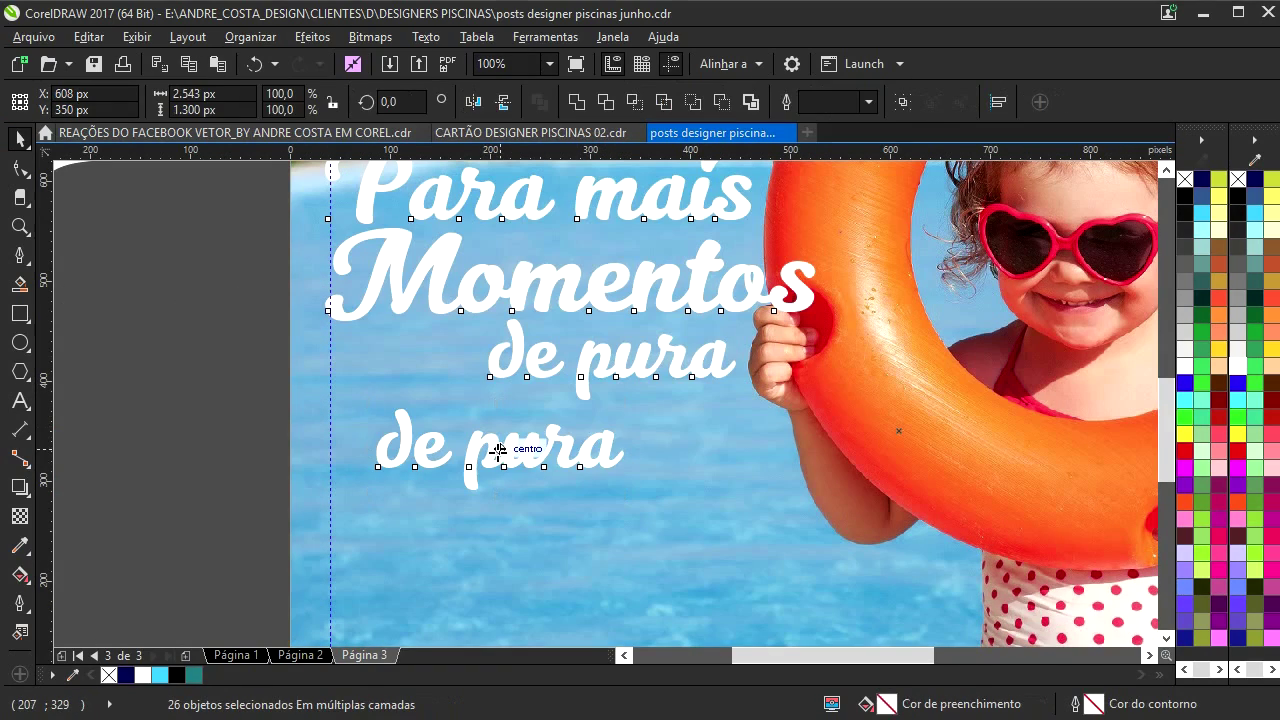
key("e")
key("l")
key("i")
key("c")
key("d")
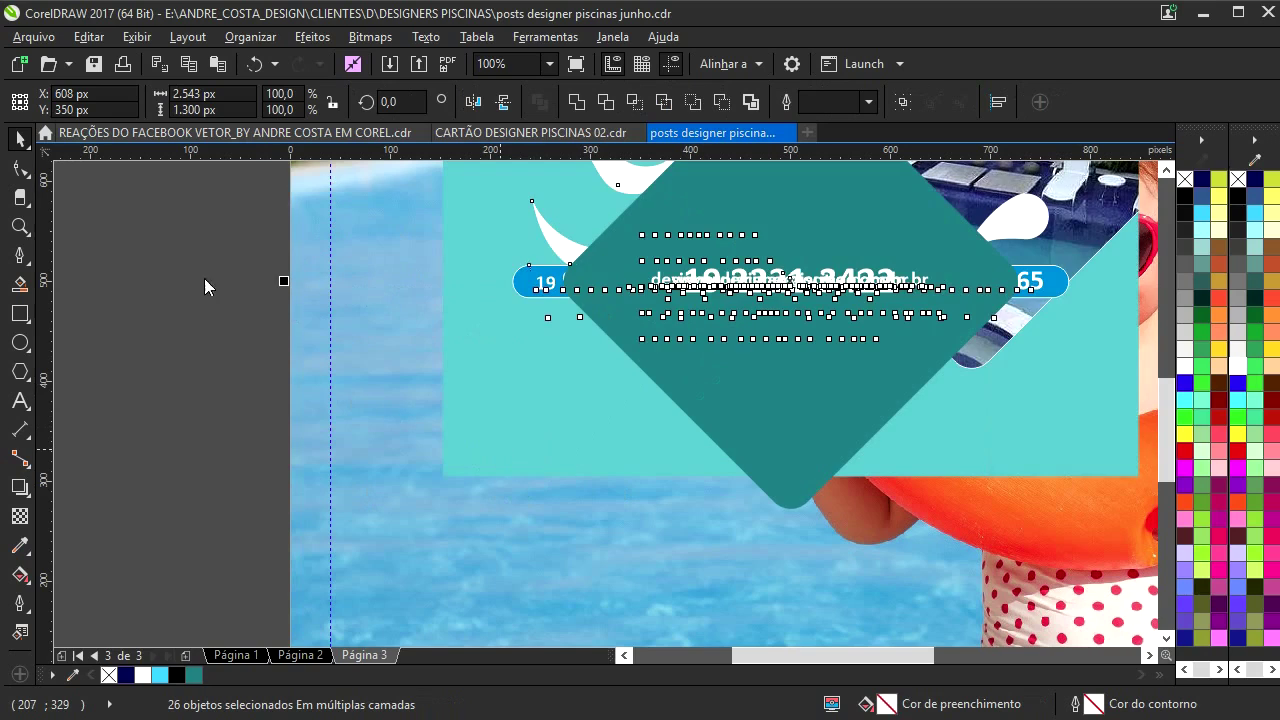
key("ctrl+z")
scroll(451, 366, "down", 2)
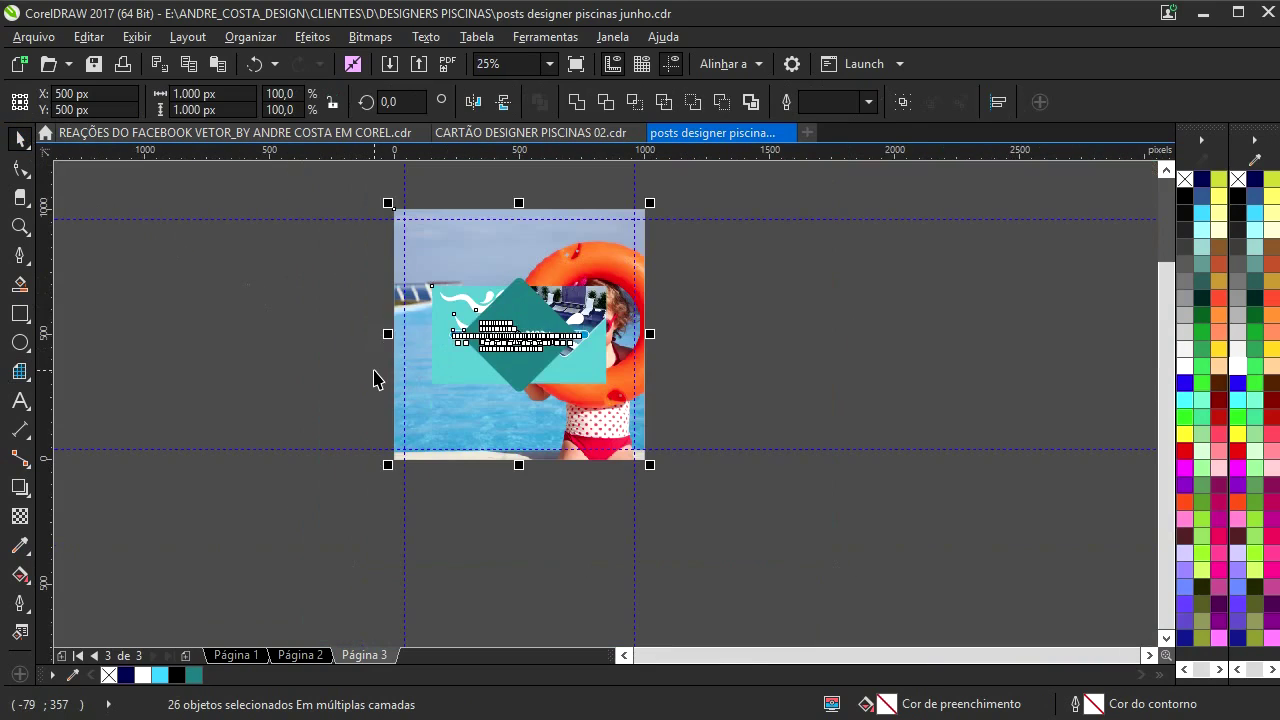
key("ctrl+z")
key("ctrl+z")
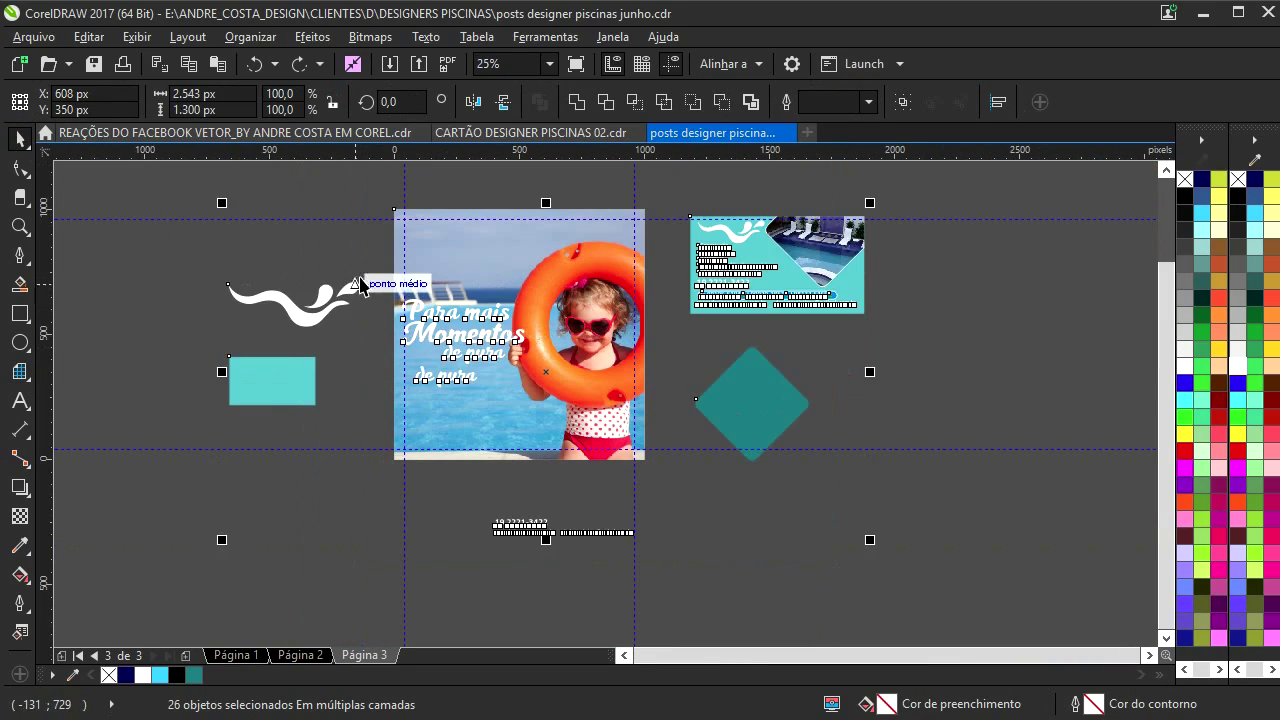
key("ctrl+z")
- Replace the text of the lower "de pura" copy with "Felicidade!"
scroll(346, 277, "up", 2)
left_click(514, 511)
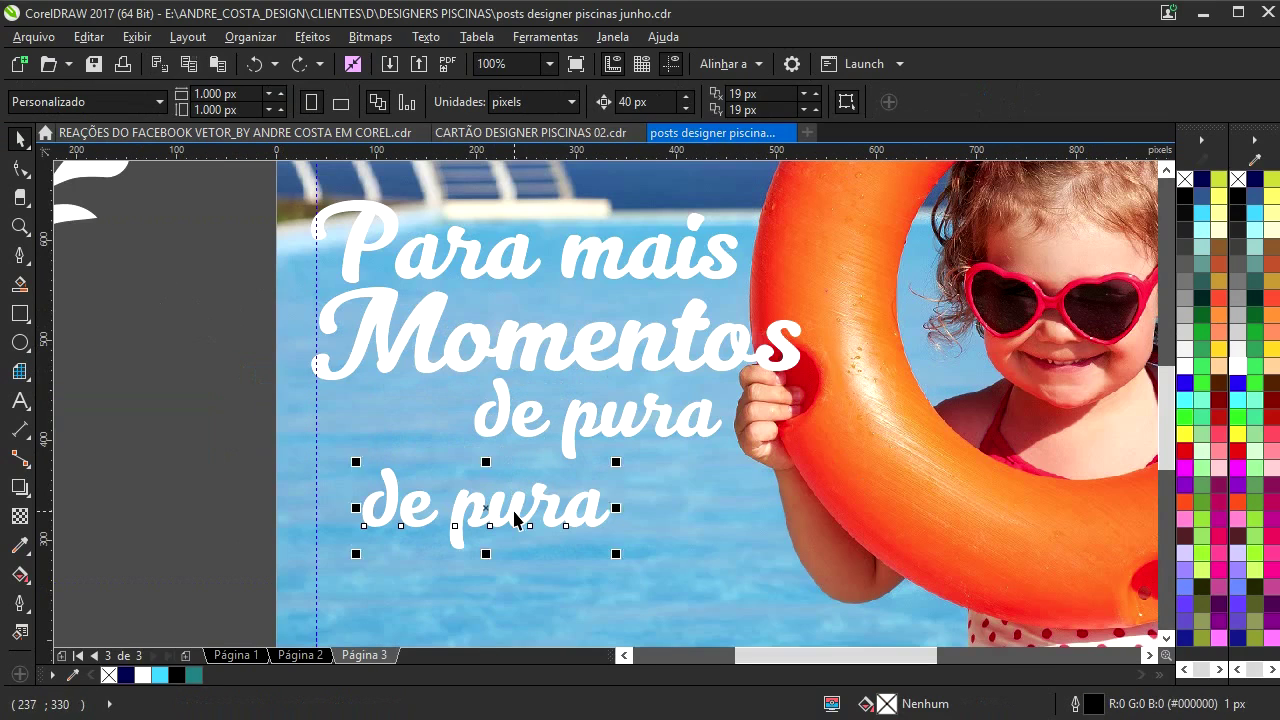
left_click(514, 511)
double_click(514, 511)
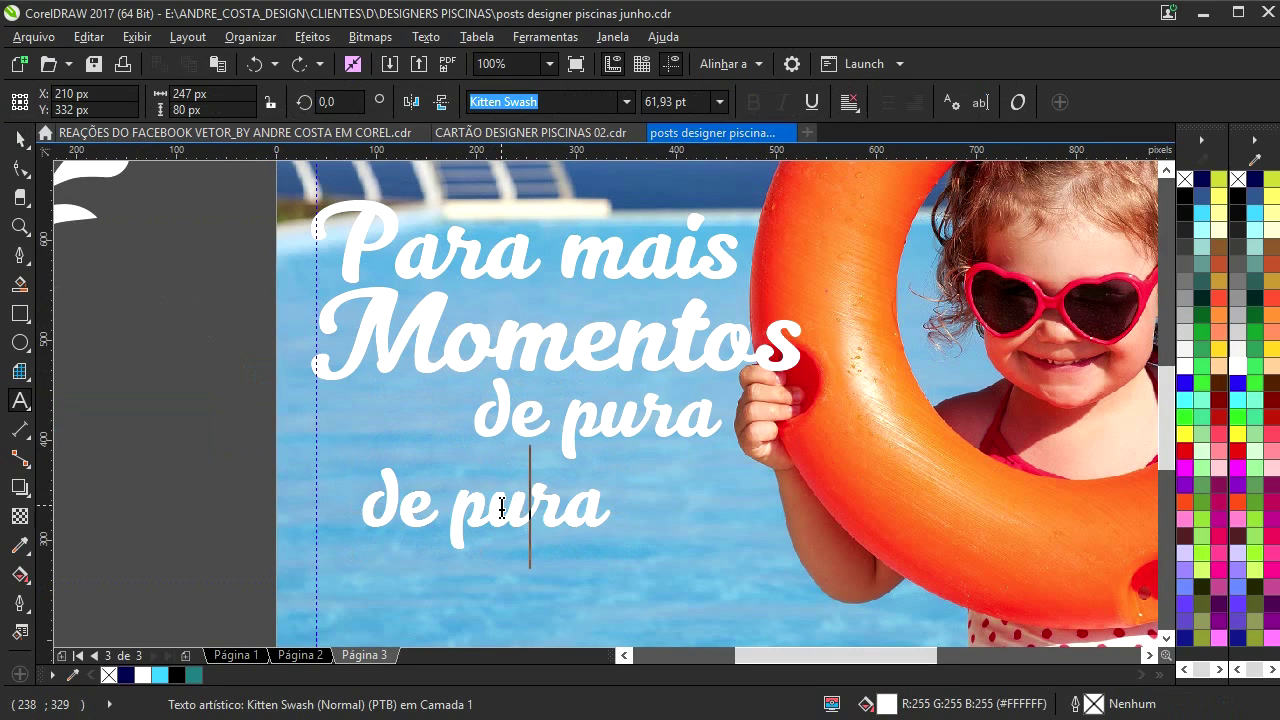
key("ctrl+a")
type("Fe")
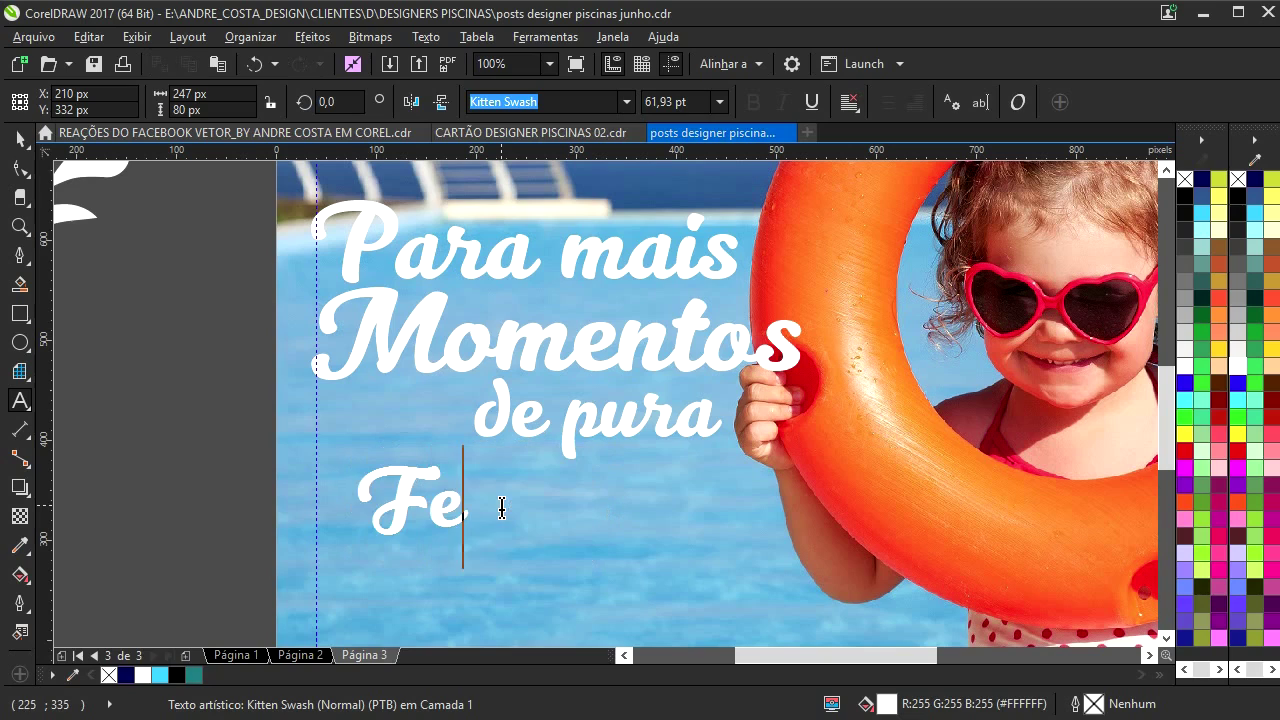
type("licidade!")
- Enlarge "Felicidade!" and position it as the last headline line beneath "de pura"
left_click(20, 138)
left_click_drag(741, 456, 780, 434)
mouse_move(743, 508)
left_mouse_down()
mouse_move(740, 520)
mouse_move(737, 509)
left_mouse_up()
scroll(655, 485, "down", 1)
left_click(382, 418)
left_click_drag(561, 453, 403, 435)
scroll(430, 412, "down", 1)
scroll(430, 418, "up", 1)
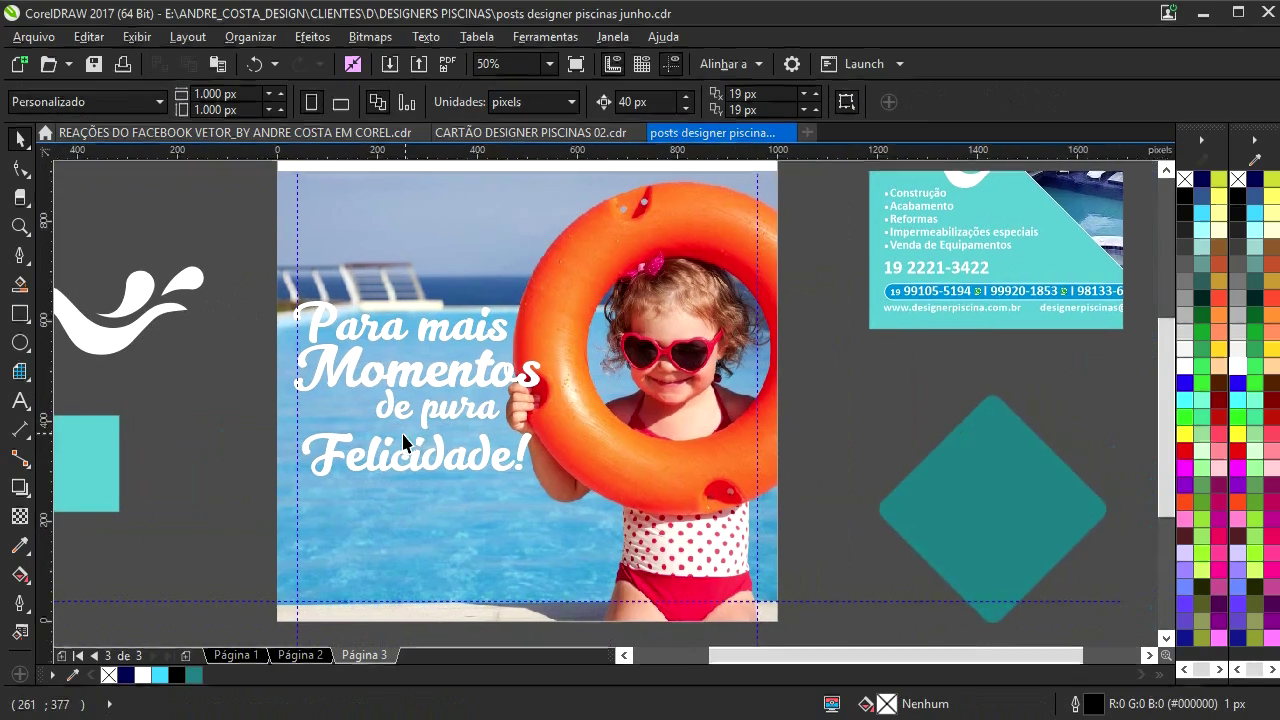
- Draw a closed wave shape about 1098 × 422 px across the bottom of page 3 with the Pen tool, extending past the page edges
left_click_drag(790, 430, 743, 418)
left_click_drag(548, 471, 499, 428)
left_click_drag(514, 481, 602, 462)
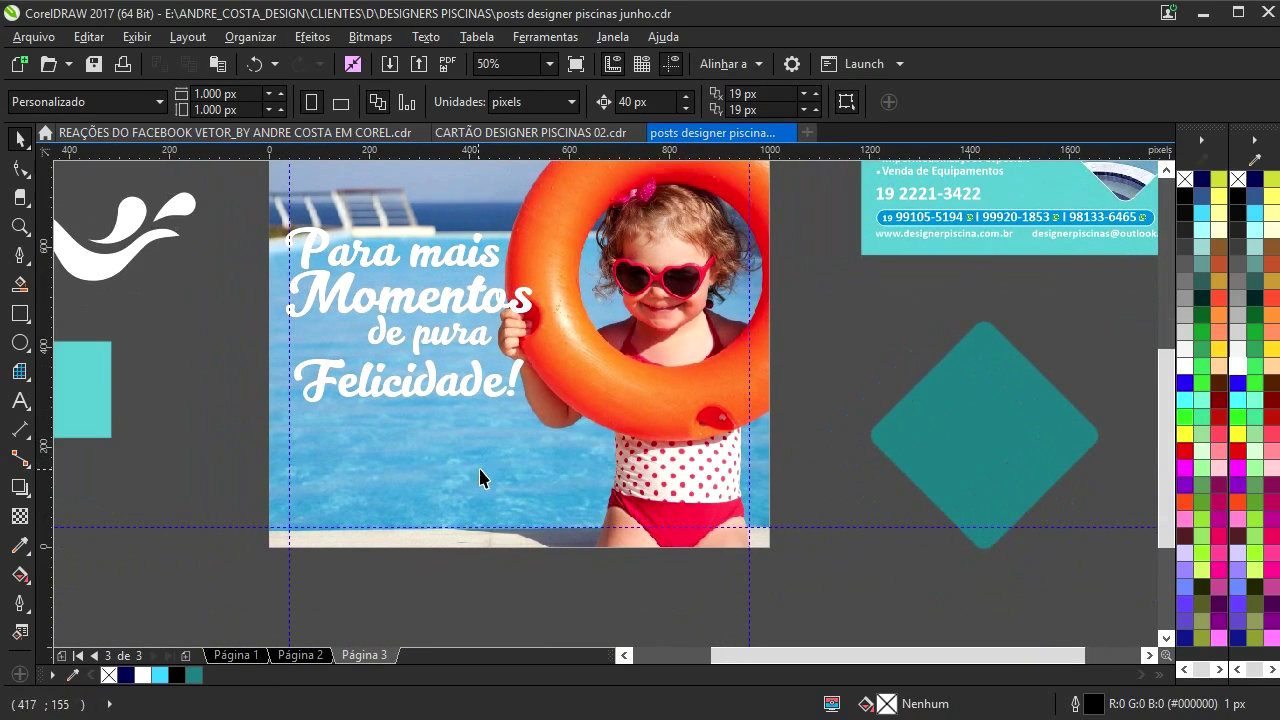
left_click(29, 262)
left_click(247, 361)
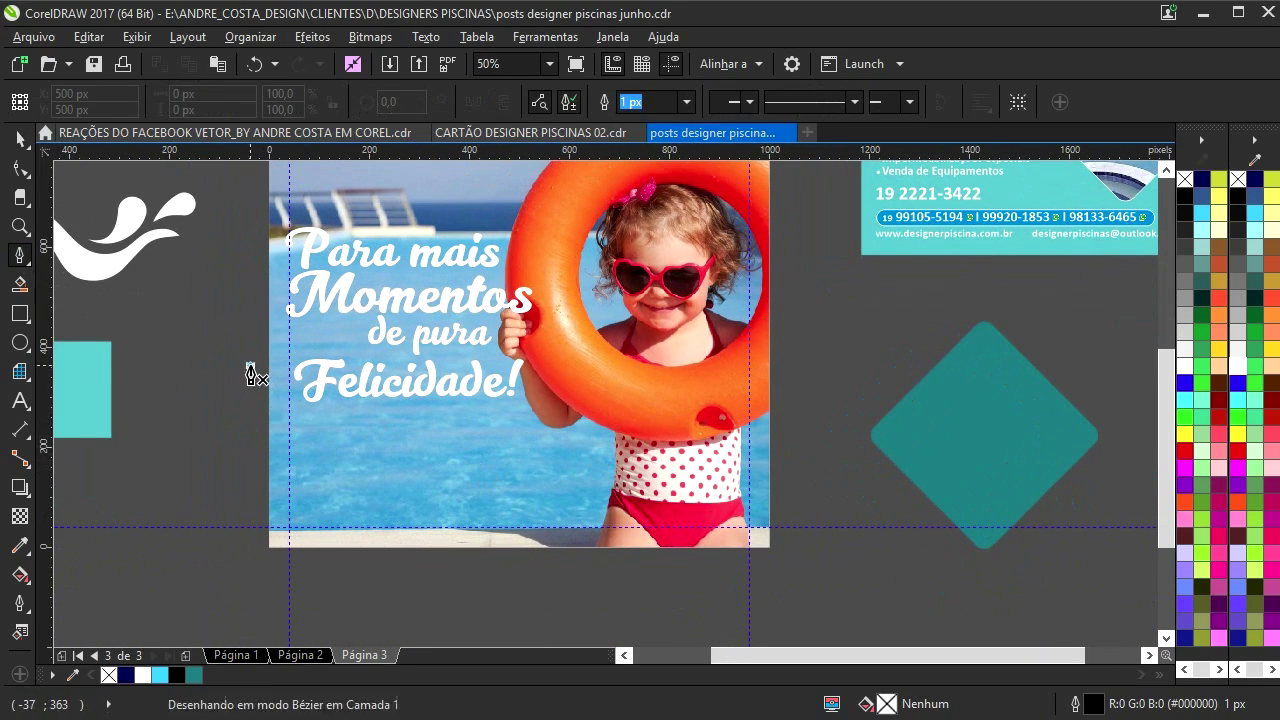
left_click_drag(347, 470, 452, 492)
left_click_drag(524, 467, 568, 467)
left_click_drag(648, 502, 704, 509)
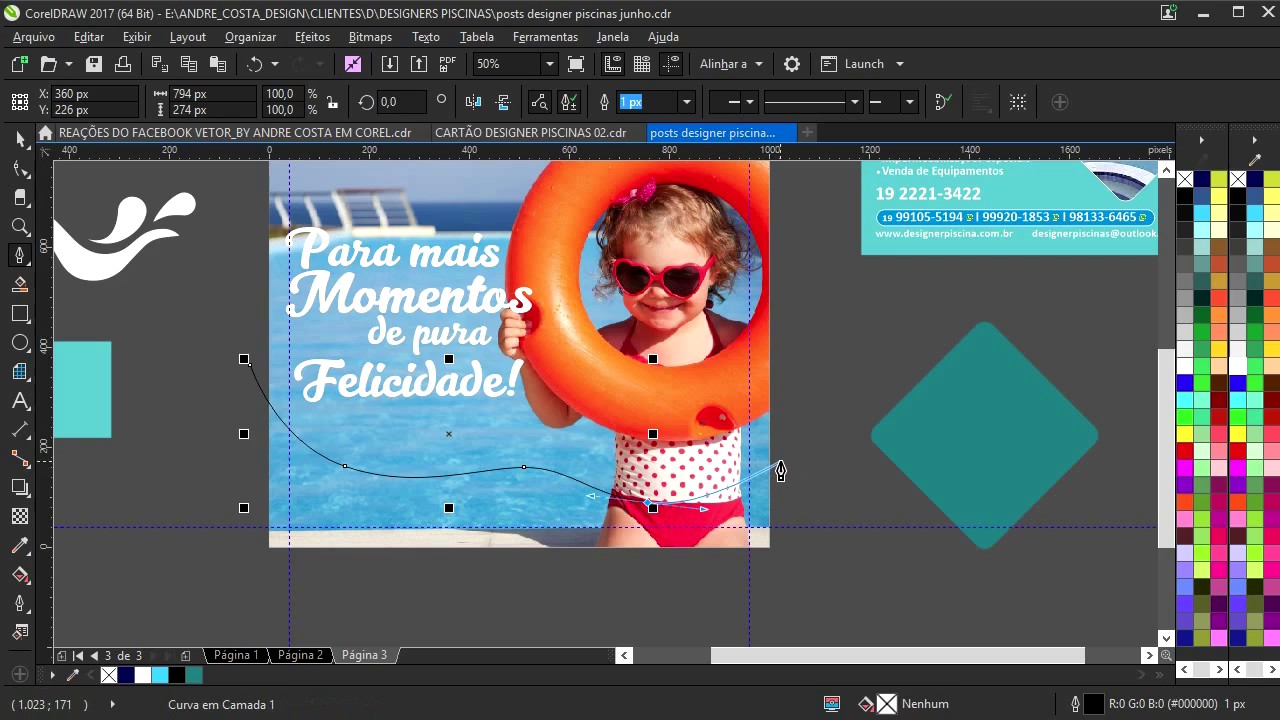
key("ctrl+z")
left_click_drag(683, 525, 750, 520)
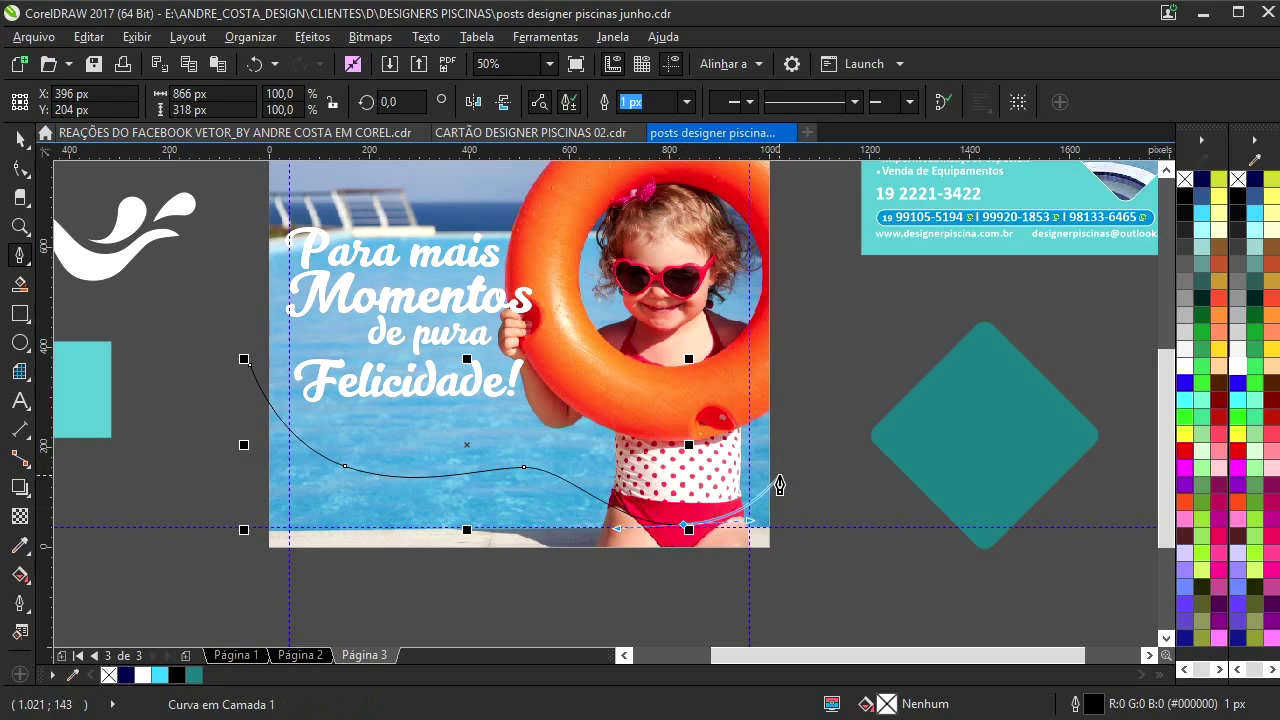
left_click(786, 487)
left_click(785, 576)
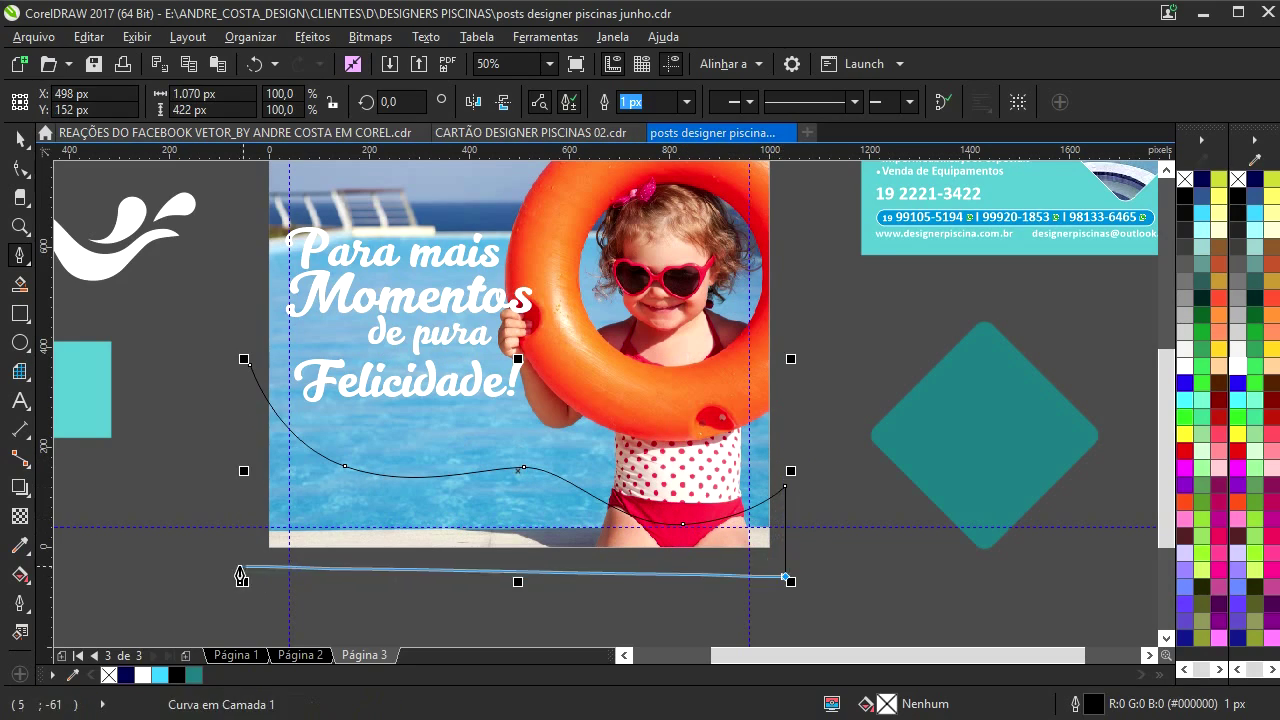
left_click(236, 566)
left_click(249, 365)
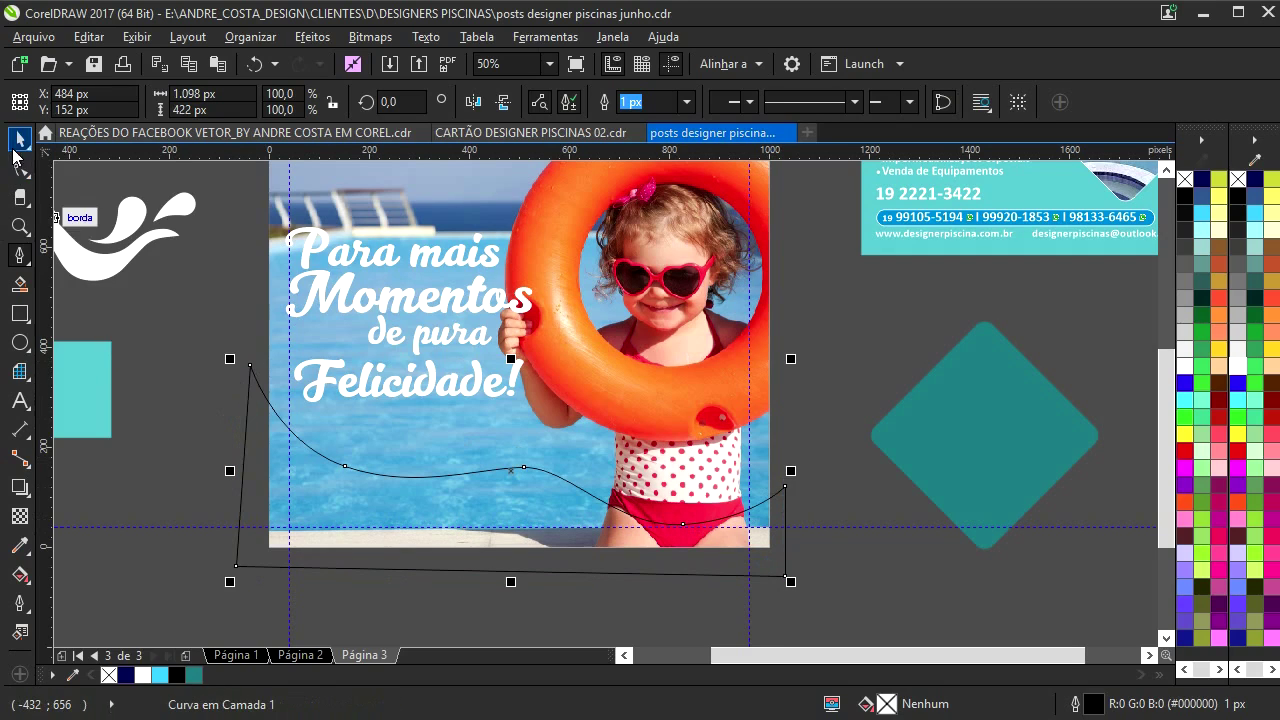
- Duplicate the wave shape slightly up and to the left, and give the copy a white outline
left_click(19, 138)
mouse_move(533, 498)
left_mouse_down()
mouse_move(510, 476)
mouse_move(520, 479)
left_mouse_up()
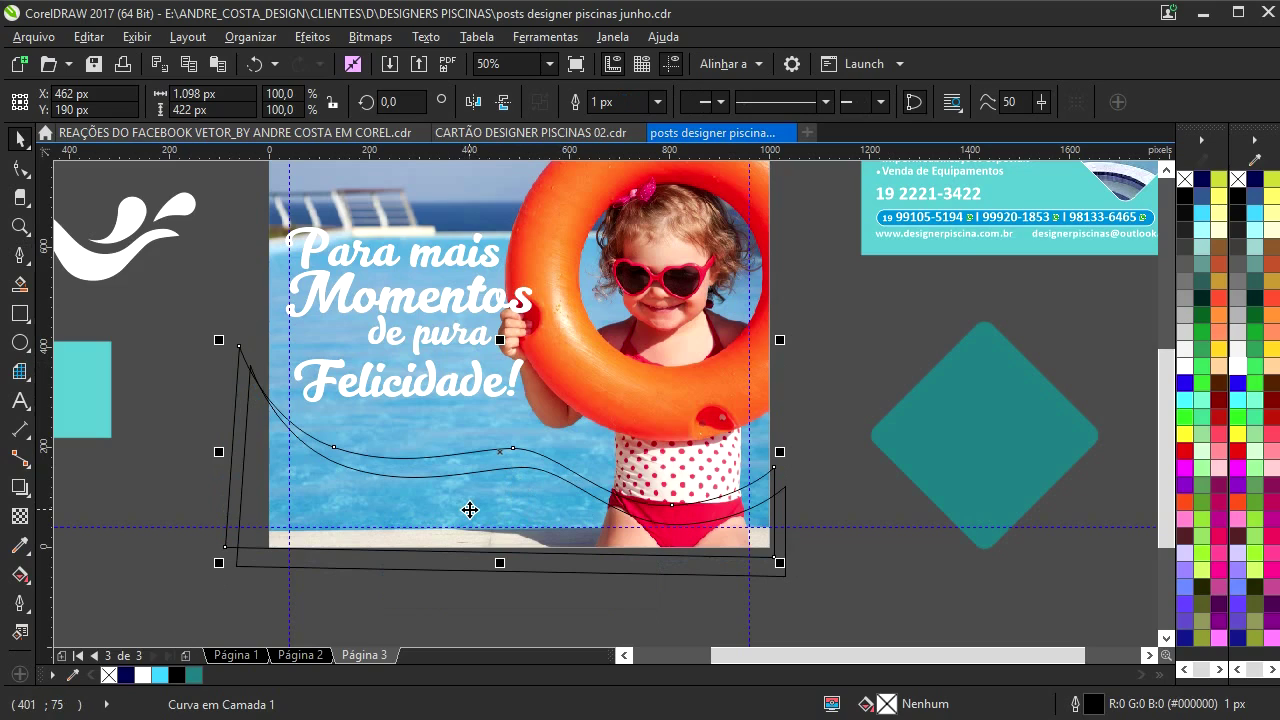
right_click(1245, 367)
- Fill the original wave shape with white and remove its outline
left_click(515, 560)
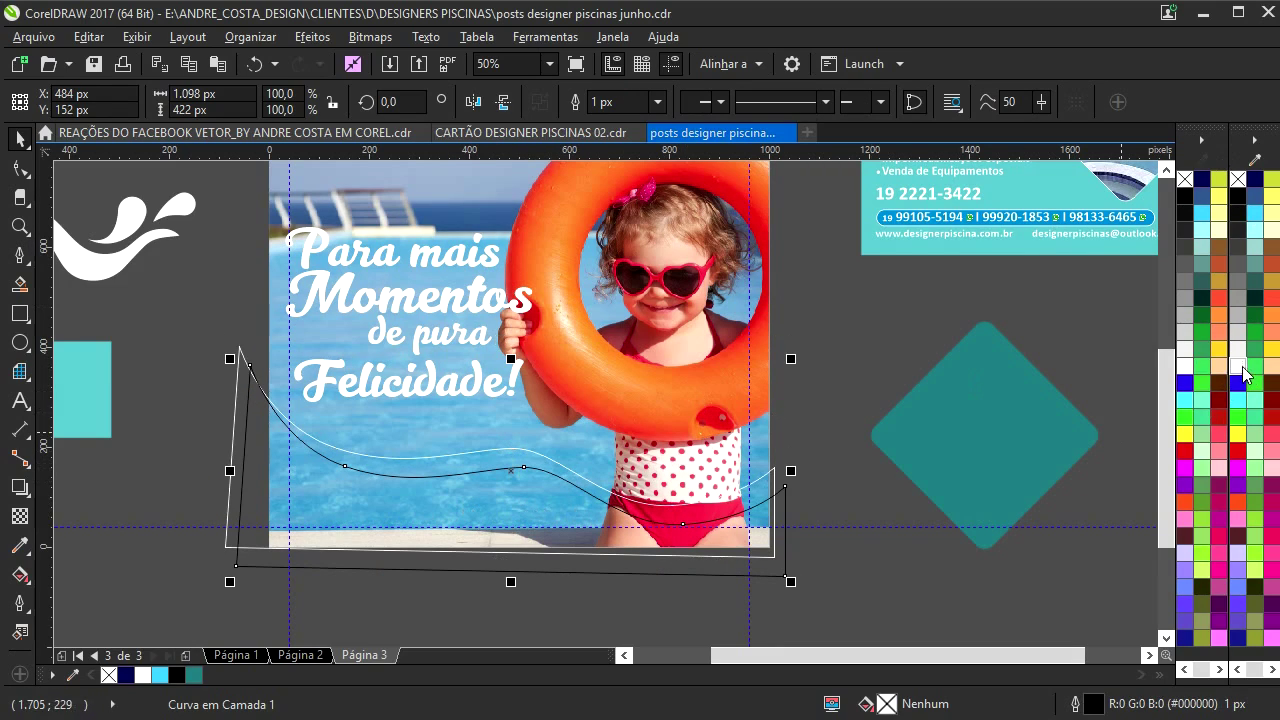
left_click(1242, 368)
left_click(531, 455, "shift")
right_click(1237, 180)
left_click(834, 409)
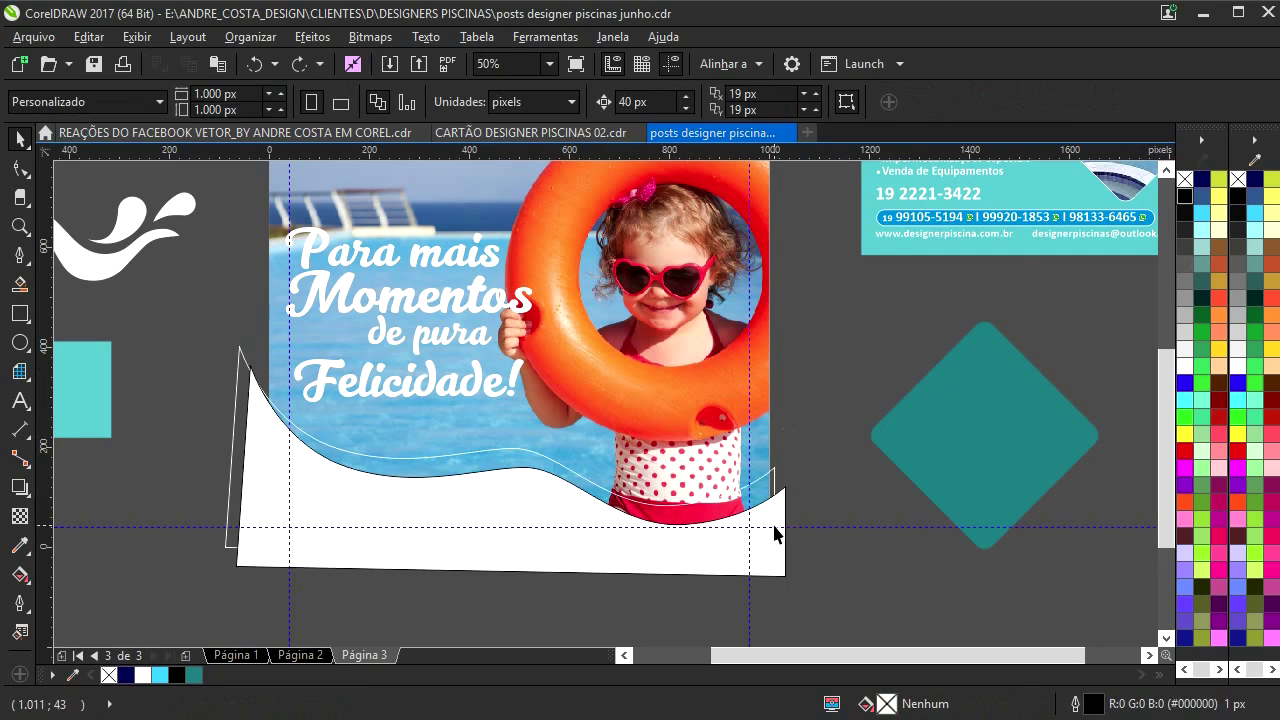
left_click(780, 530)
right_click(1238, 181)
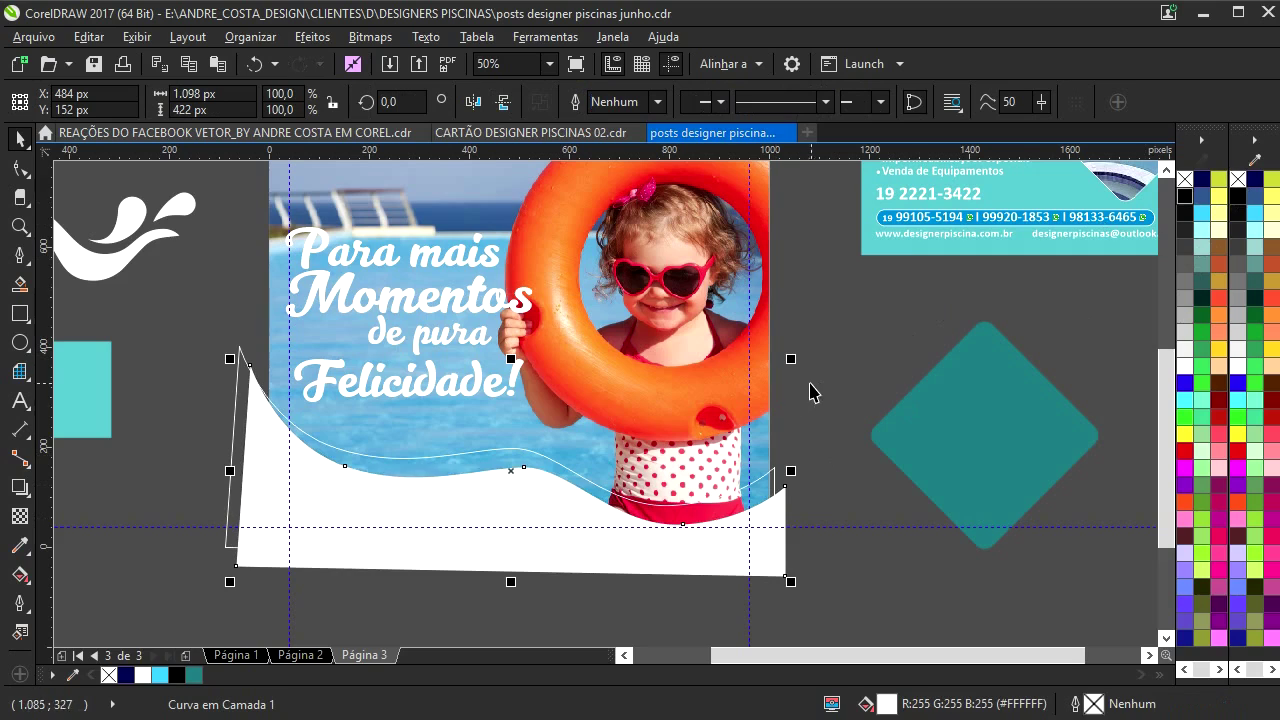
left_click(769, 488, "shift")
right_click(769, 488)
left_click(820, 22)
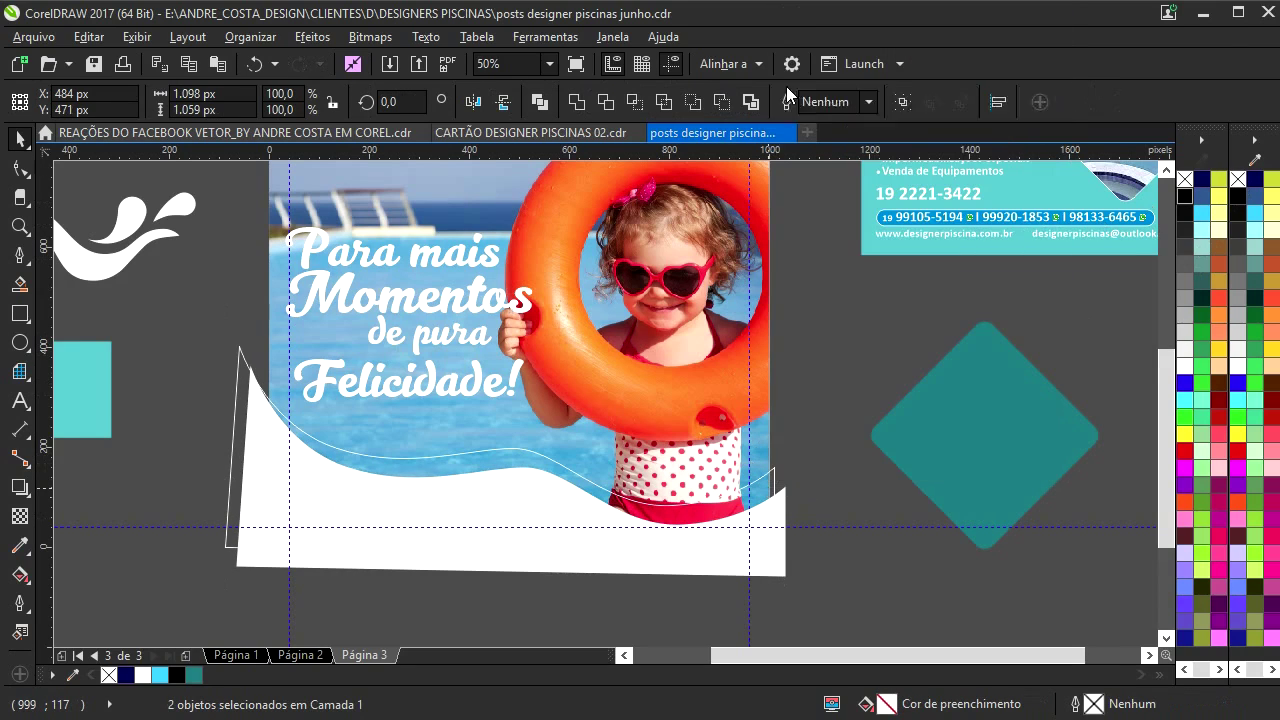
left_click(613, 363)
left_click(656, 442)
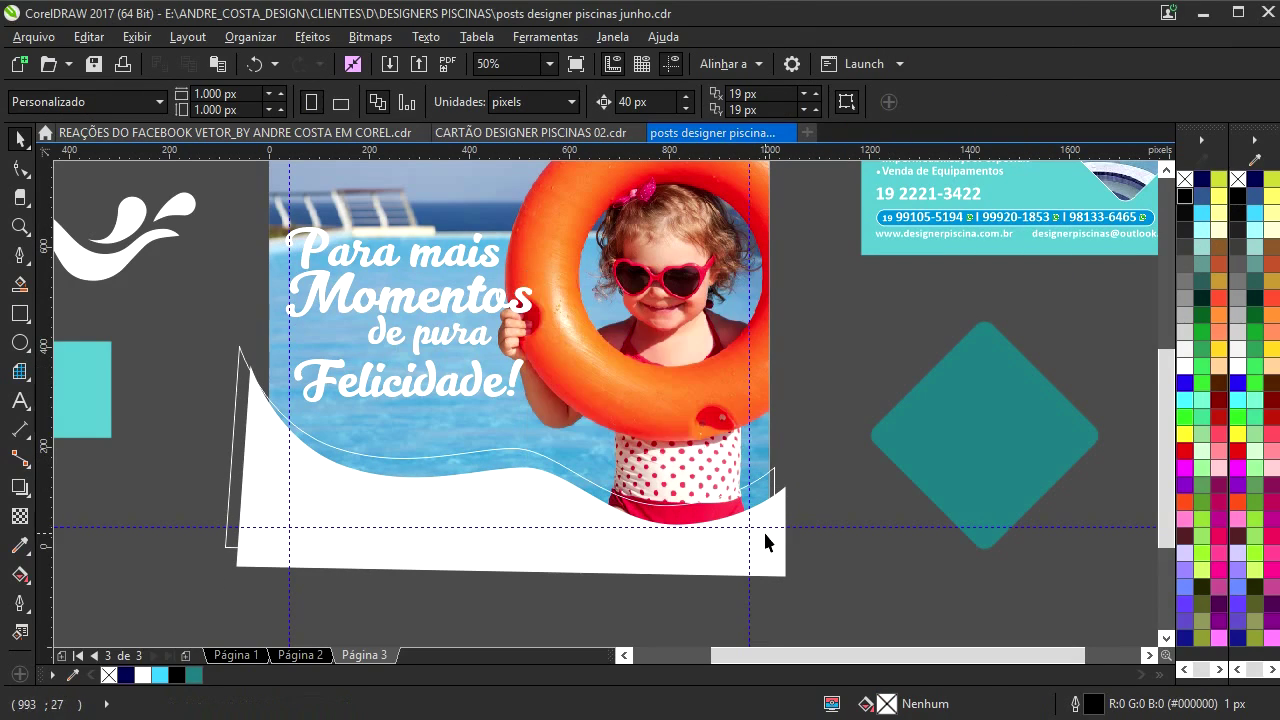
- PowerClip the white wave and the white-outlined wave together inside page 3's photo frame
left_click(765, 536)
left_click(777, 481, "shift")
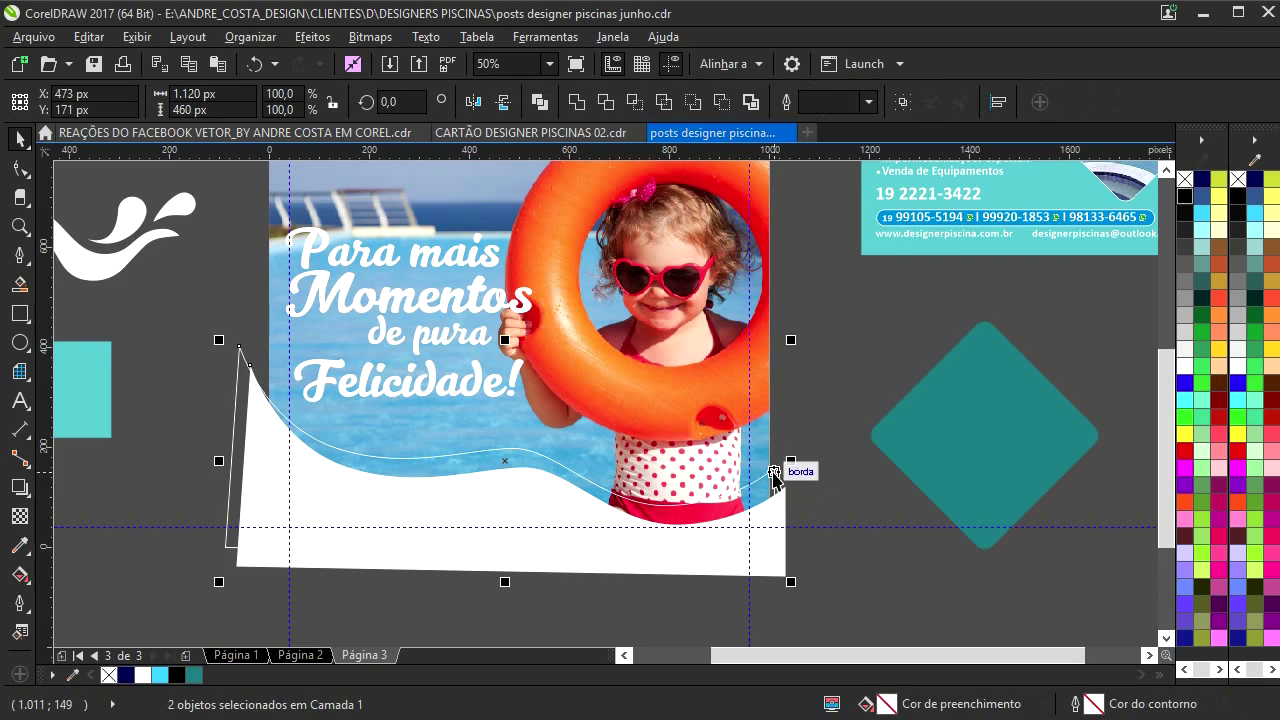
right_click(777, 478)
left_click(812, 258)
left_click(707, 238)
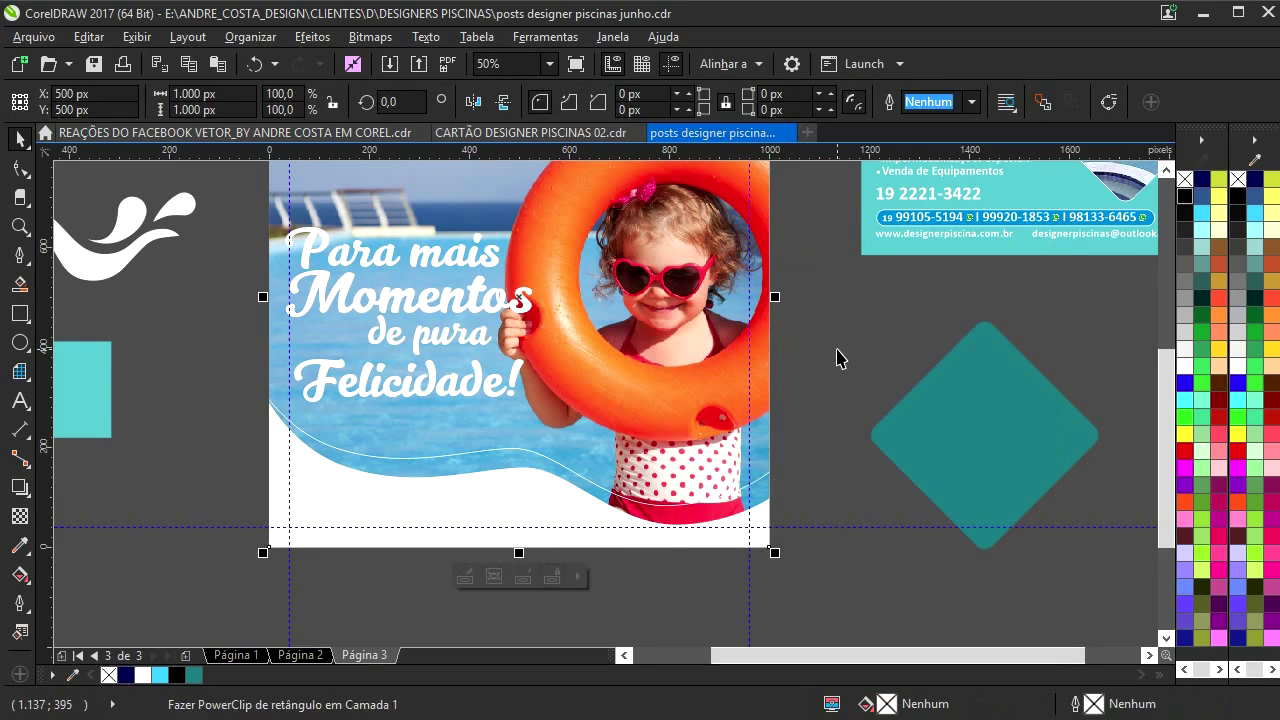
- Copy the Designer Piscinas logo from page 2 onto the empty area beside the page and group its two objects
scroll(578, 468, "down", 2)
scroll(560, 458, "up", 2)
left_click_drag(481, 466, 540, 445)
left_click_drag(930, 323, 777, 424)
left_click_drag(800, 466, 954, 311)
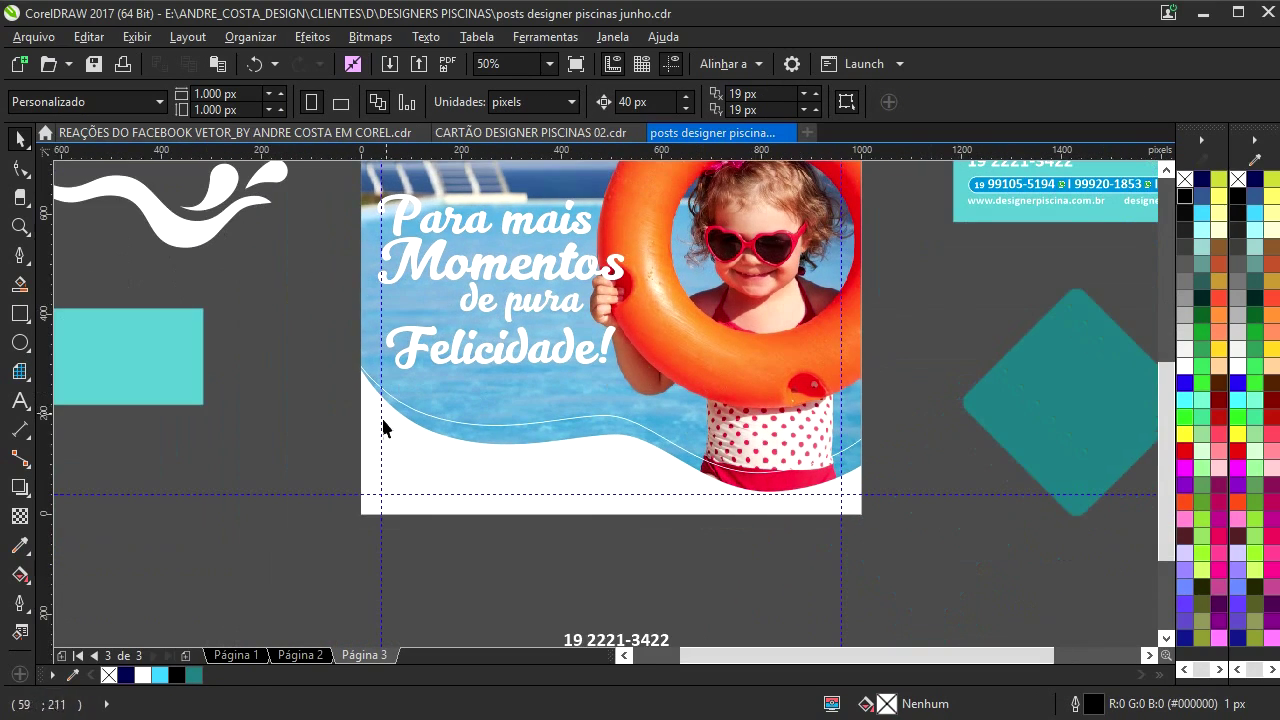
left_click(328, 656)
scroll(535, 507, "down", 1)
mouse_move(645, 495)
left_mouse_down()
mouse_move(571, 562)
mouse_move(558, 544)
left_mouse_up()
key("ctrl+z")
left_click_drag(734, 527, 606, 479)
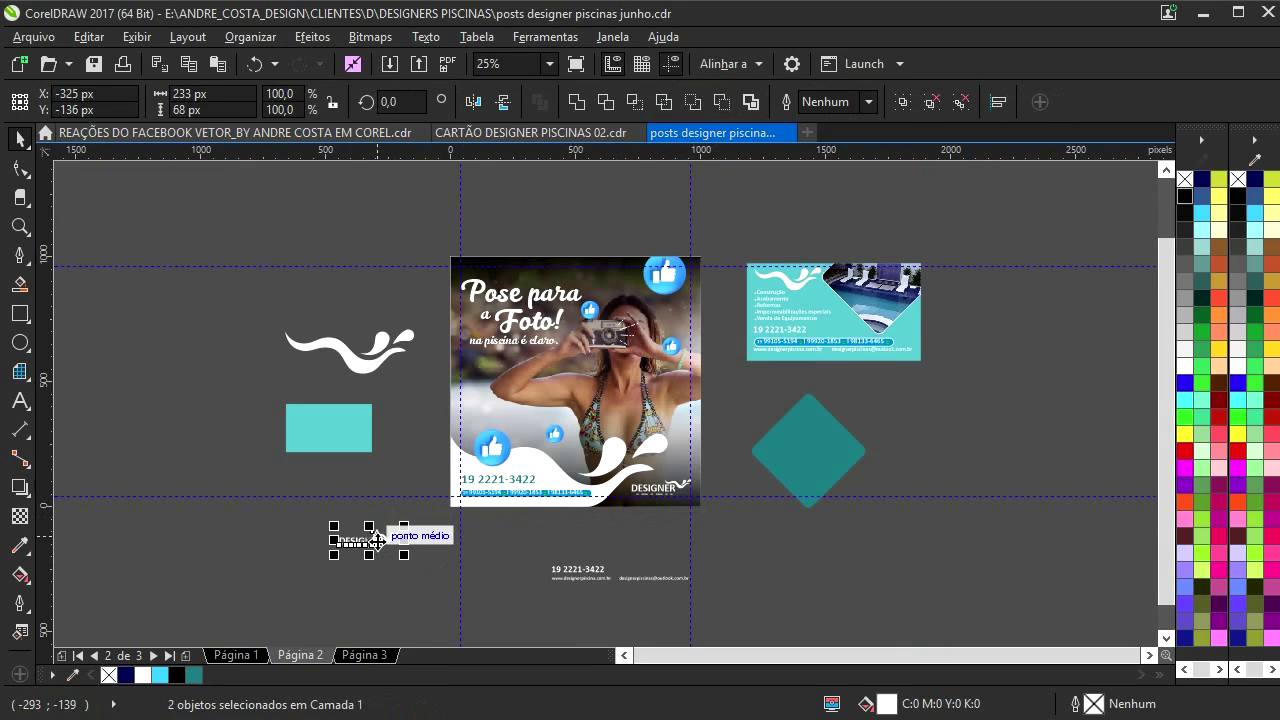
key("ctrl+g")
- Duplicate the grouped logo below the page and, on page 3, fill the duplicate with teal C84 M31 Y42 K5
left_click_drag(373, 537, 504, 540)
right_click(504, 540)
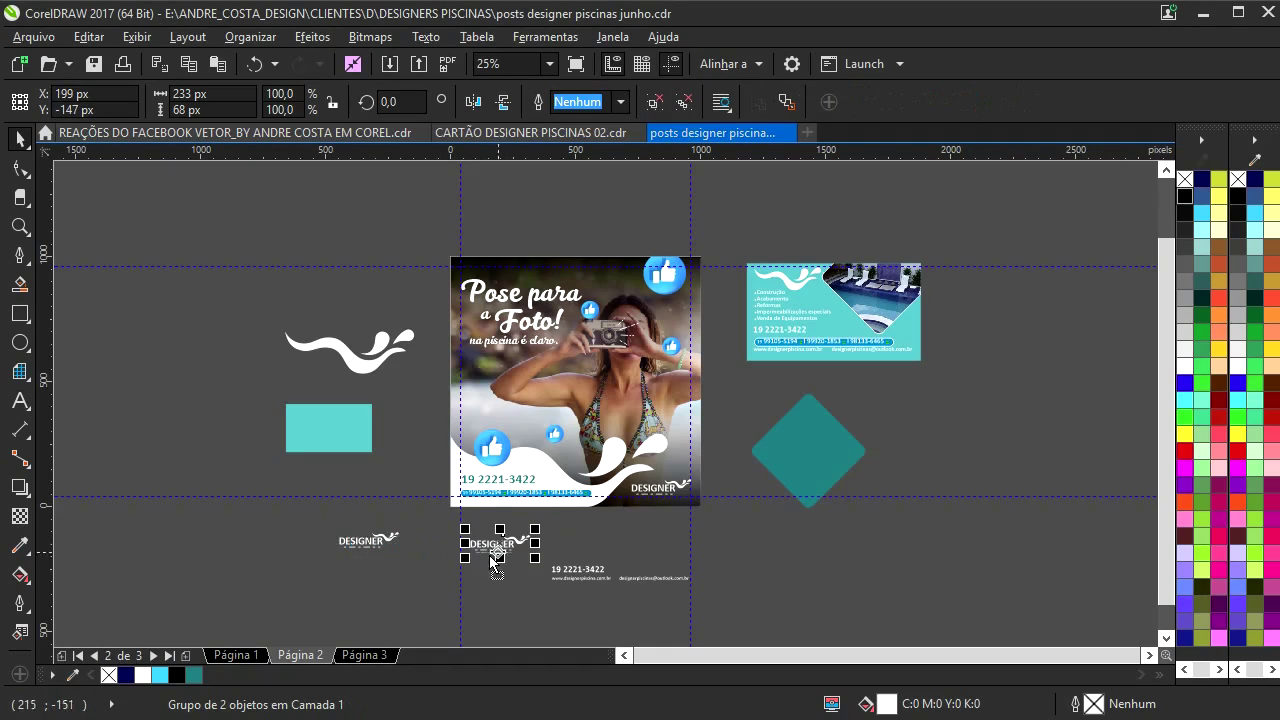
left_click(362, 654)
scroll(490, 548, "up", 2)
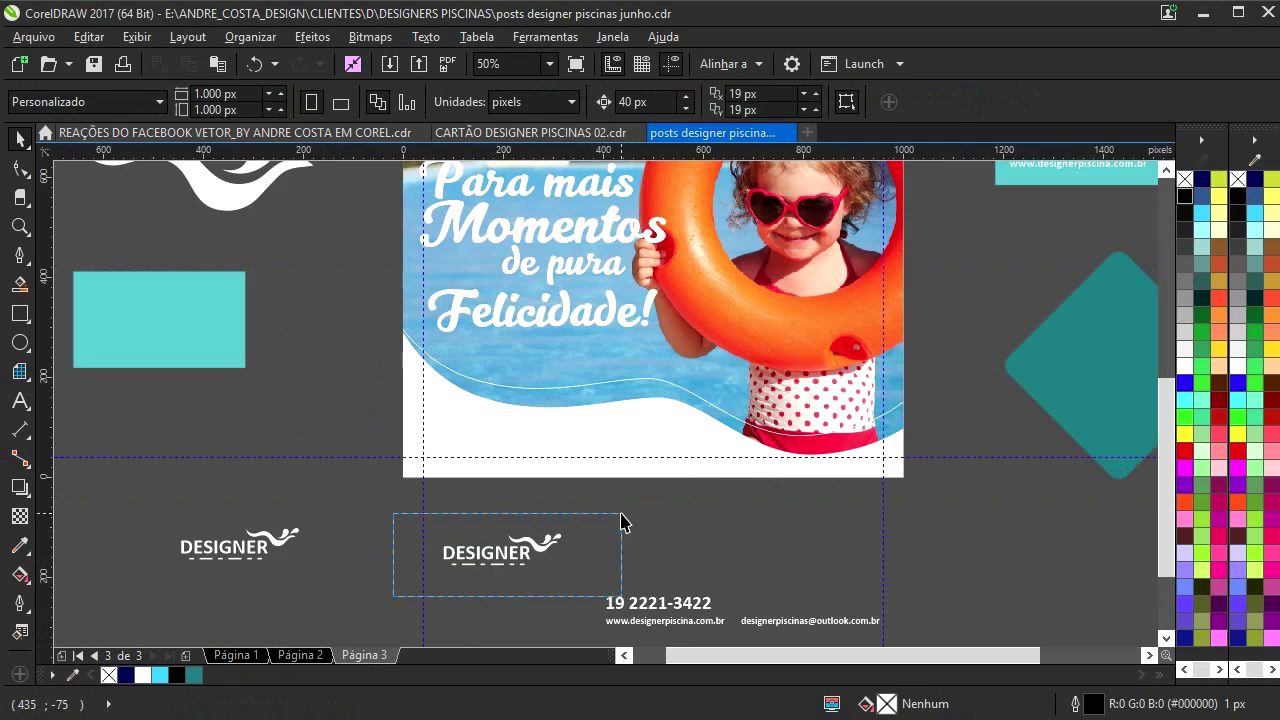
left_click_drag(597, 515, 514, 538)
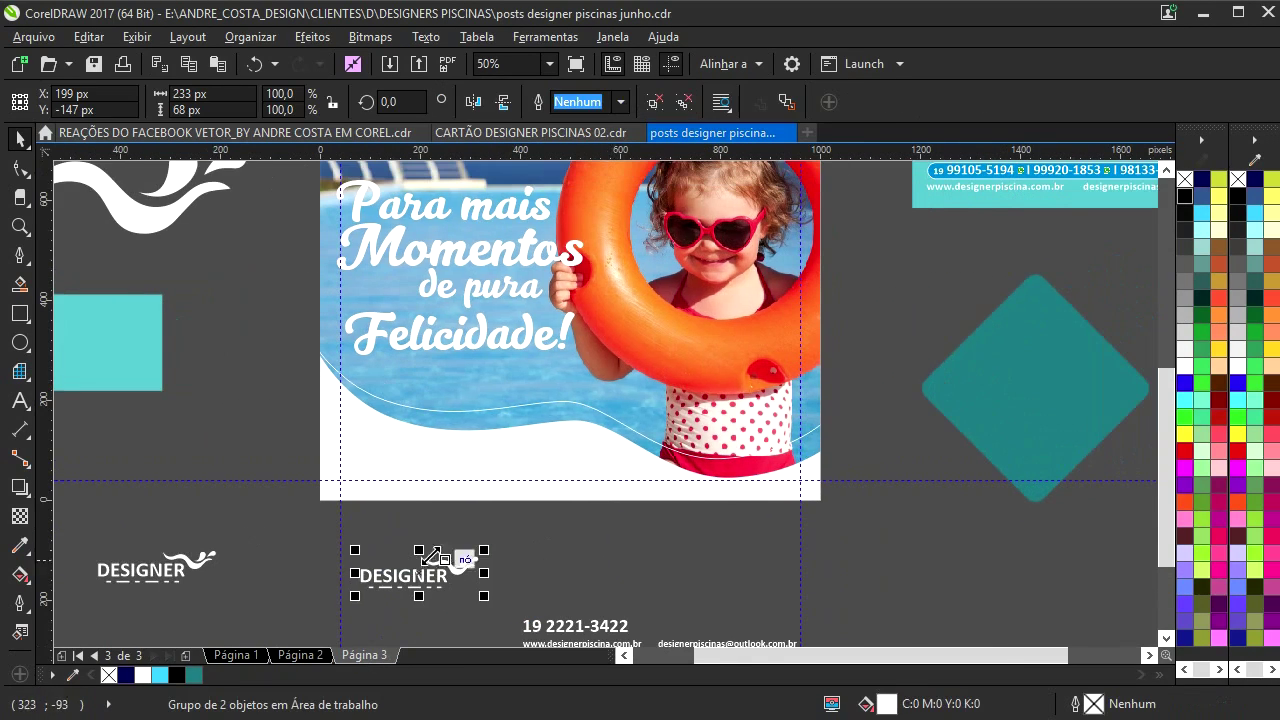
left_click(192, 675)
- Move the teal logo onto the white wave in page 3's lower-left corner and enlarge it to about 253 × 74 px
left_click_drag(303, 536, 450, 560)
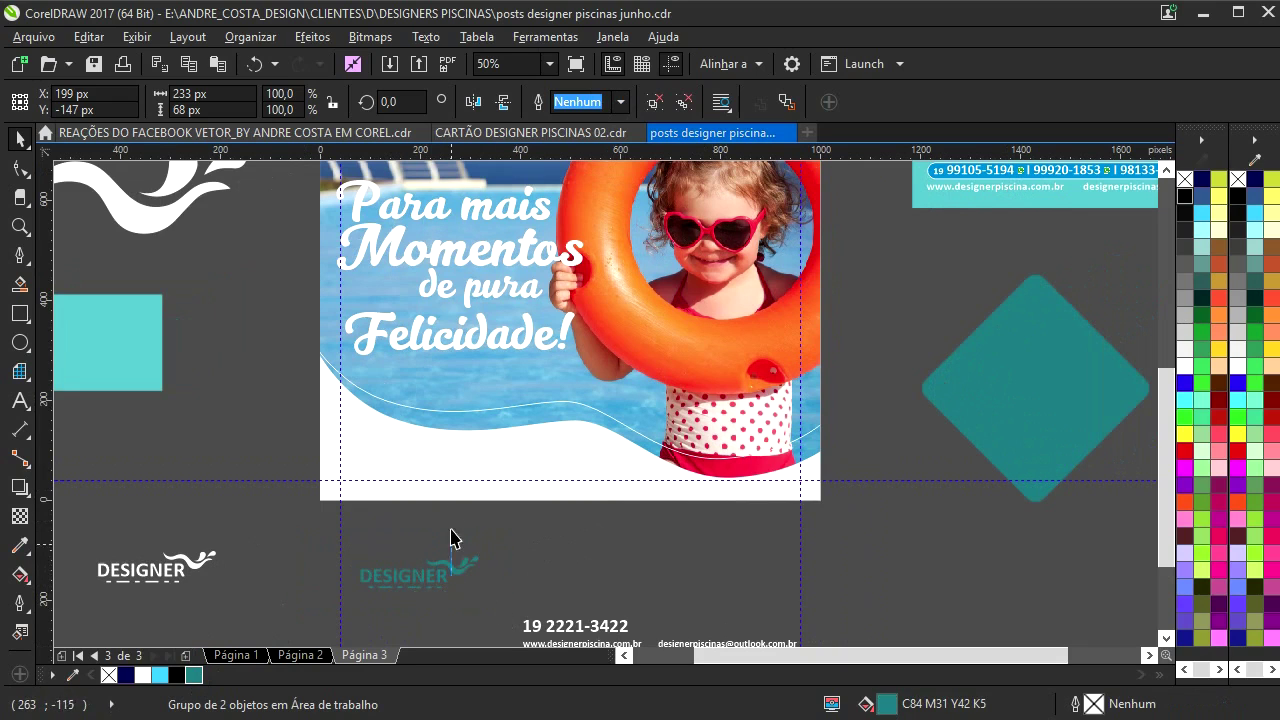
left_click_drag(447, 470, 446, 471)
left_click_drag(314, 514, 481, 437)
scroll(463, 442, "up", 2)
scroll(481, 437, "down", 2)
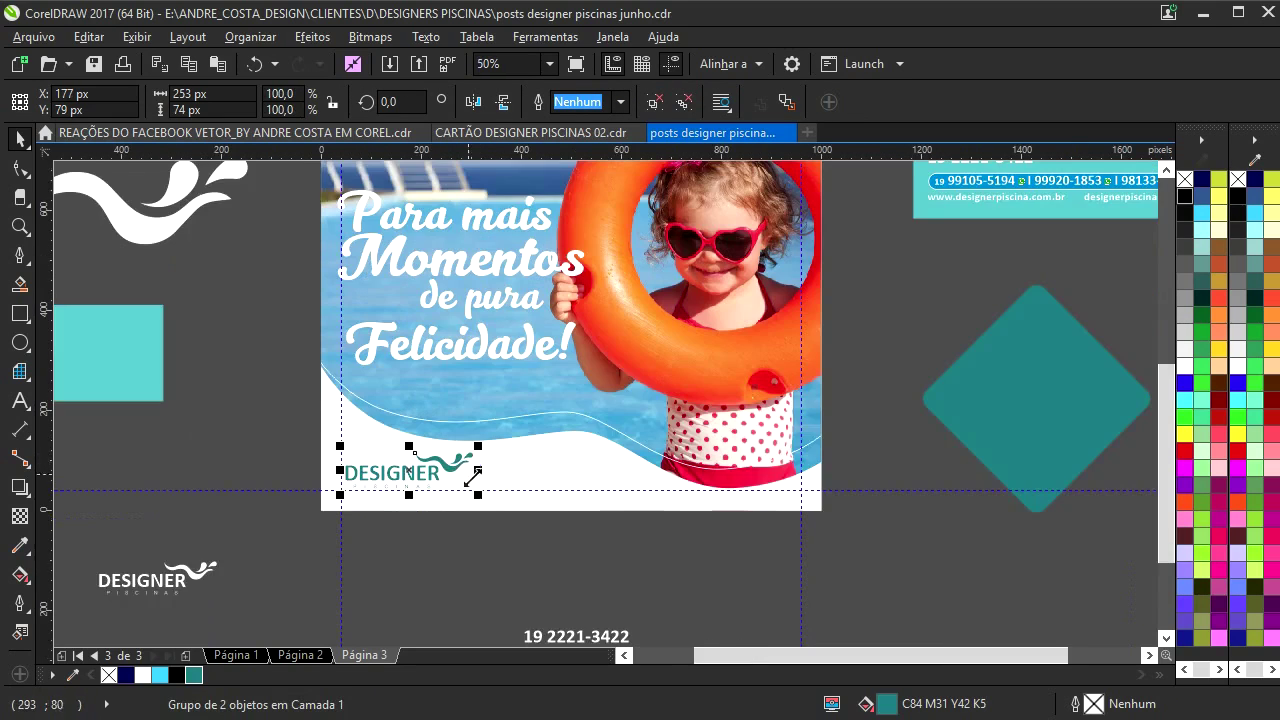
- Place a copy of the website address beside the logo on page 3's white wave, fill it teal C84 M31 Y42 K5 and enlarge it
left_click_drag(519, 580, 447, 410)
right_click(490, 403)
left_click(194, 675)
scroll(456, 398, "up", 1)
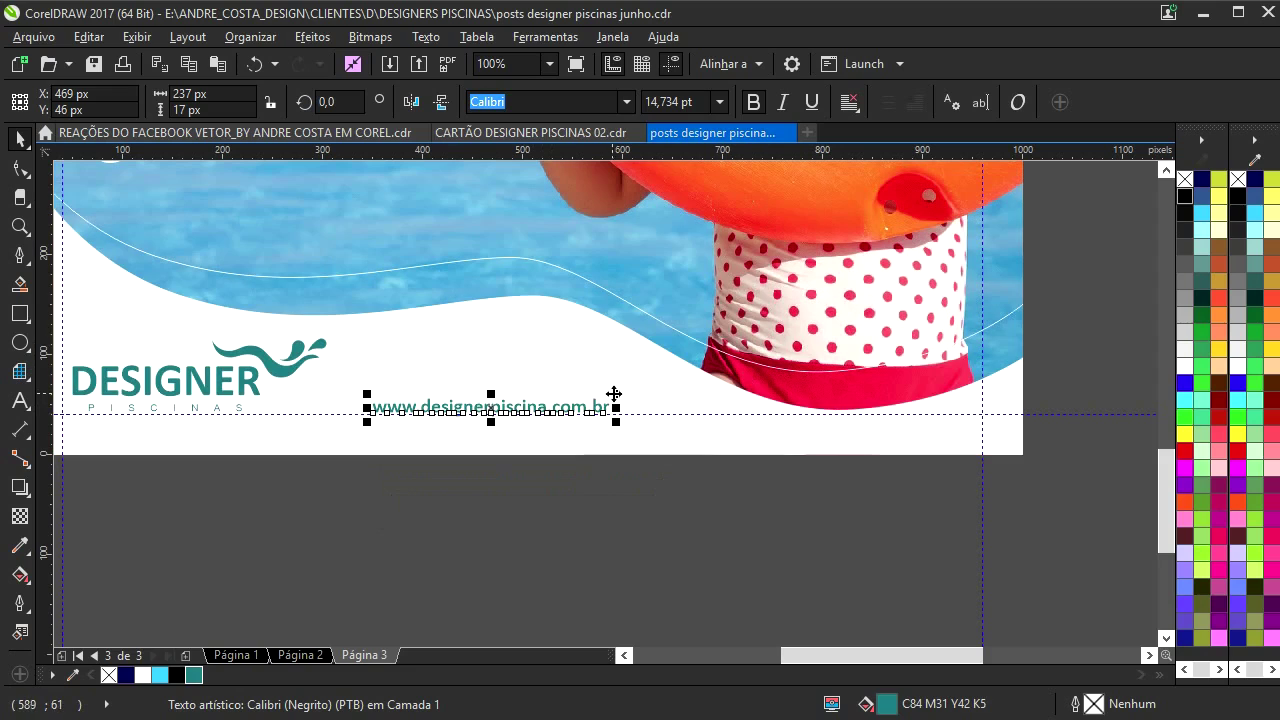
left_click_drag(615, 394, 663, 380)
left_click(625, 537)
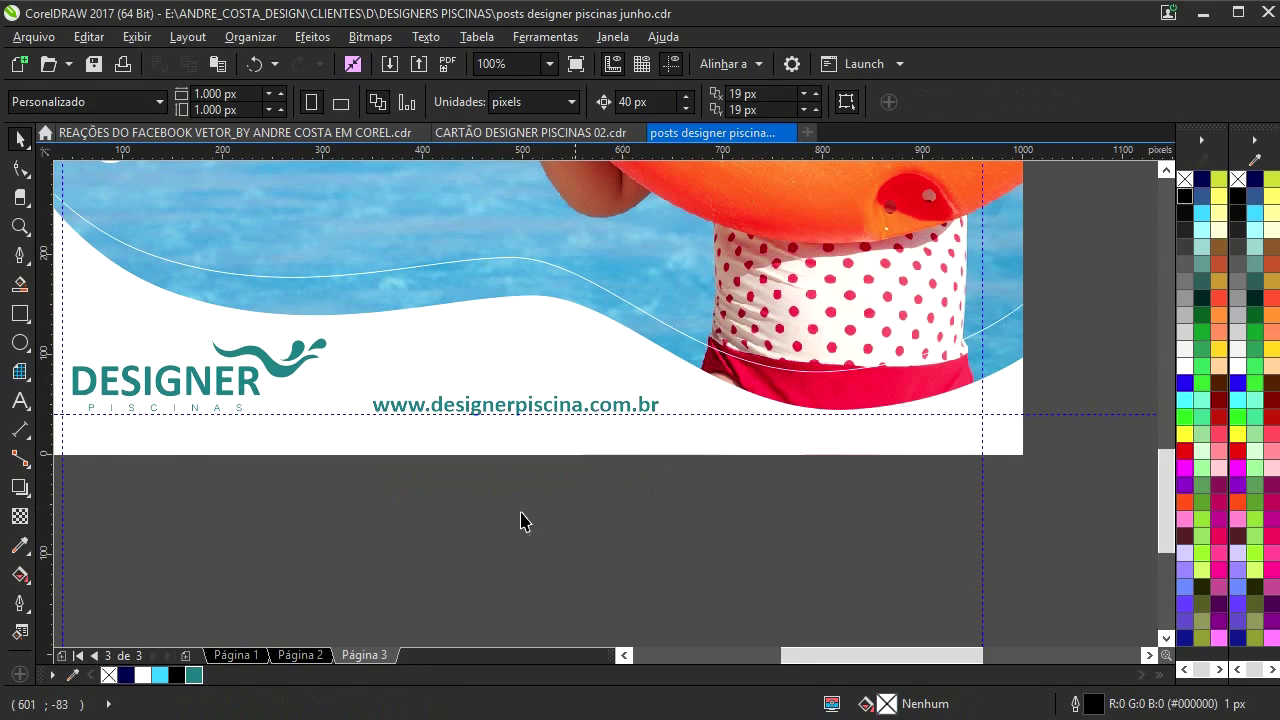
- Reduce the four headline lines together to about 415 × 294 px and align them near the left margin guide
key("F4")
left_click_drag(481, 379, 424, 448)
left_click_drag(571, 379, 553, 384)
scroll(533, 303, "up", 2)
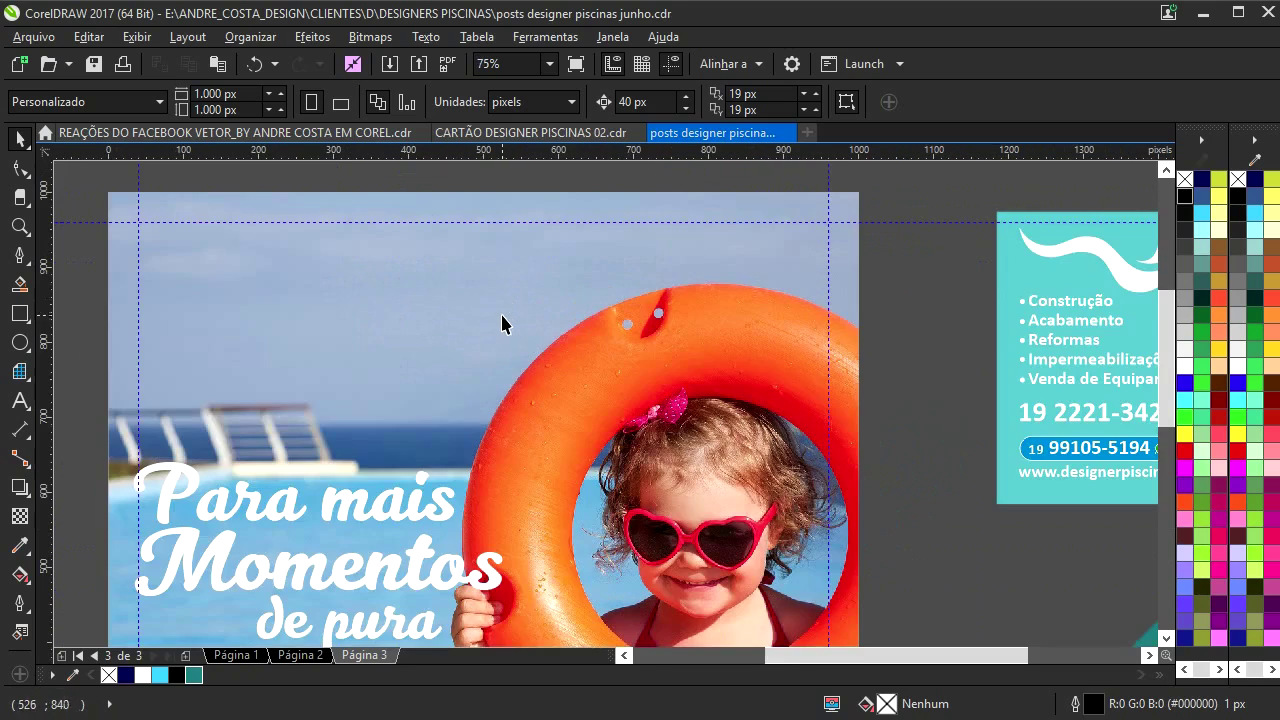
scroll(503, 323, "down", 2)
scroll(414, 366, "down", 1)
left_click_drag(226, 322, 527, 507)
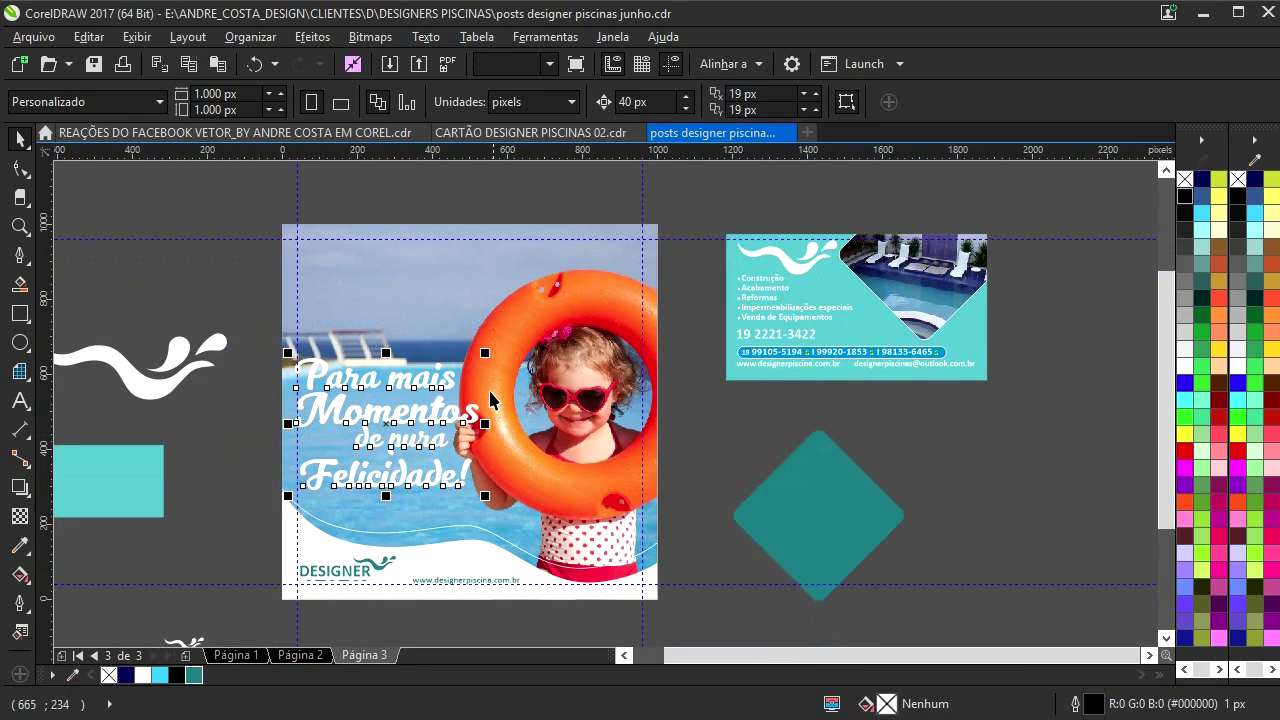
left_click_drag(487, 355, 475, 354)
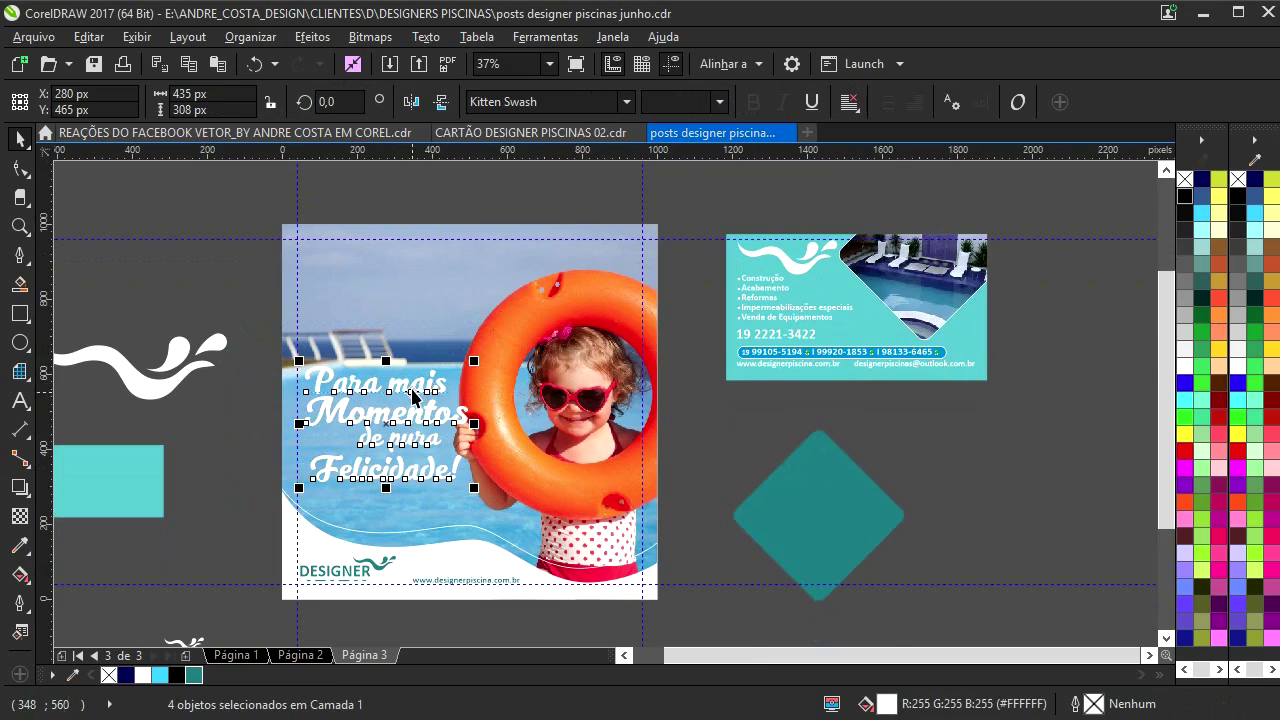
scroll(413, 389, "up", 1)
left_click_drag(413, 390, 404, 379)
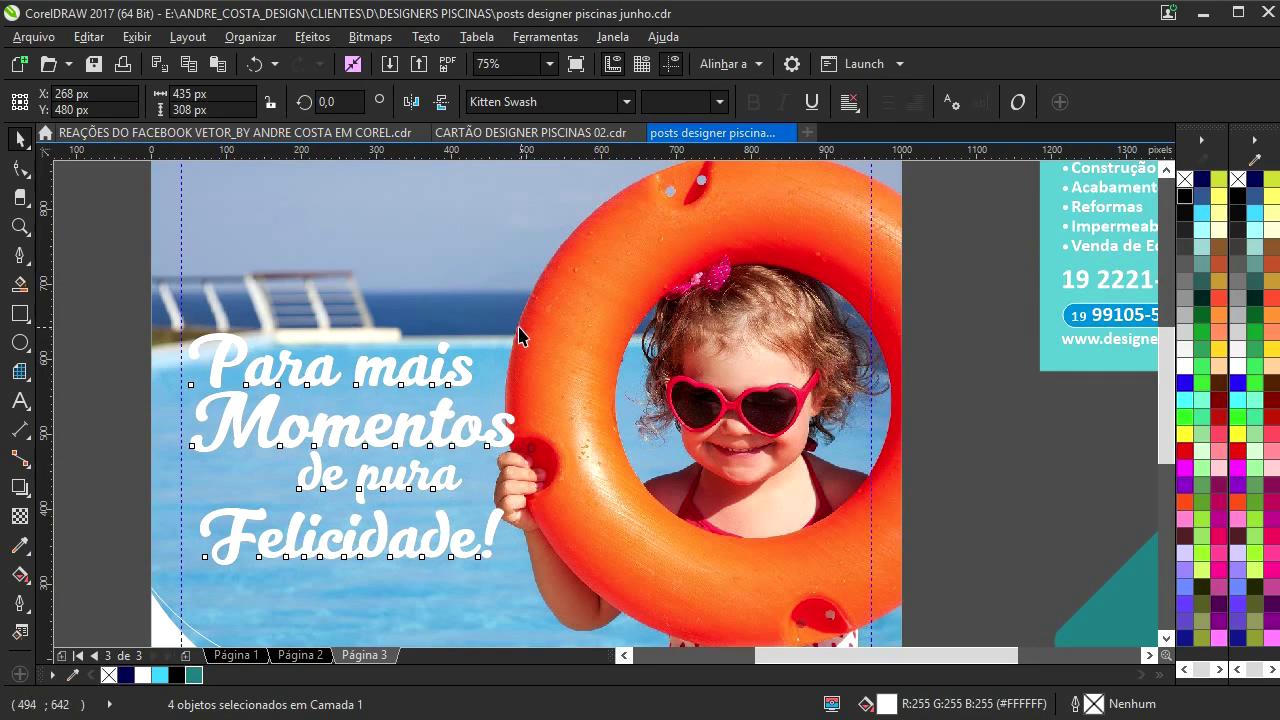
scroll(514, 334, "down", 2)
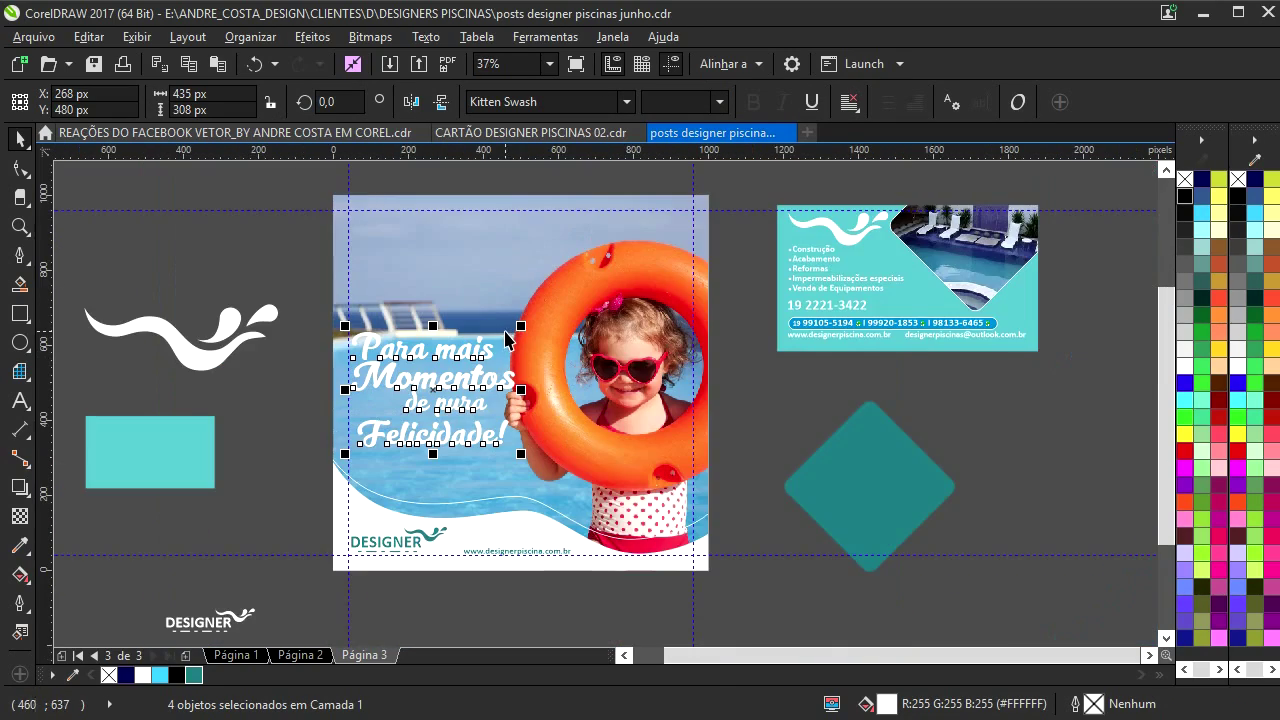
left_click_drag(521, 328, 514, 332)
left_click(257, 267)
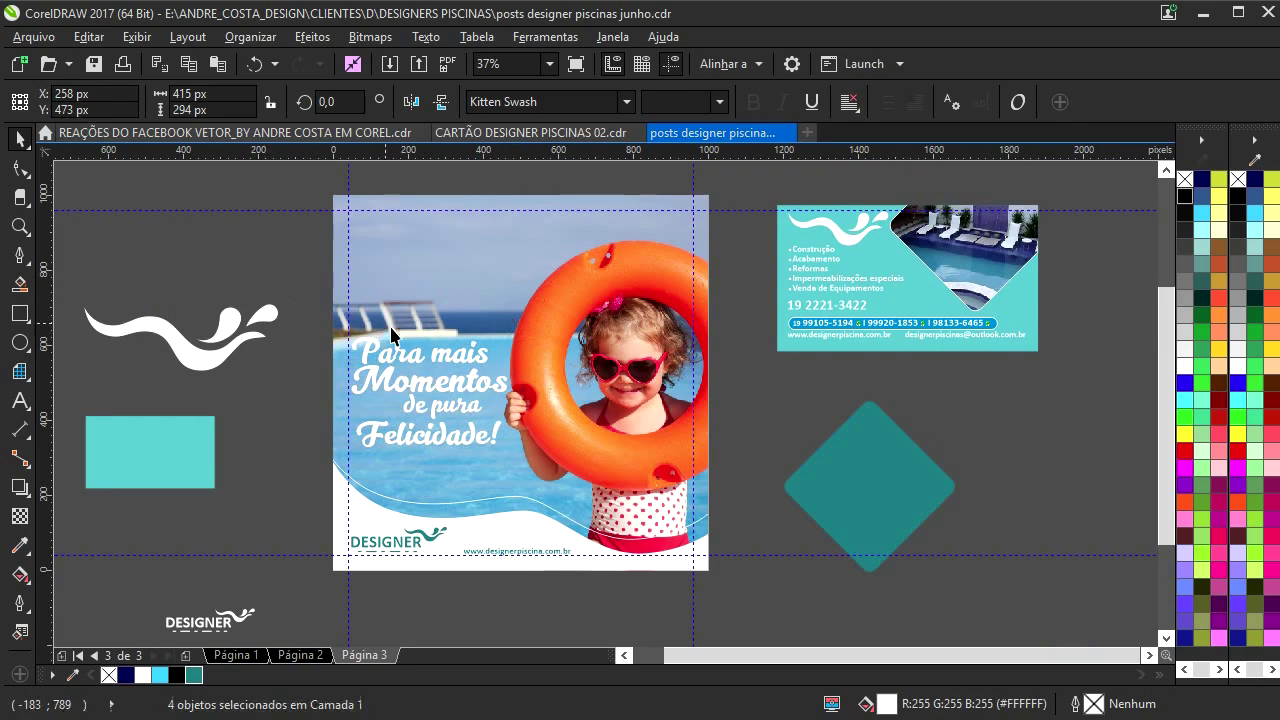
- Draw an upward-curving smile line about 101 × 31 px above the headline with the Pen tool
left_click_drag(361, 303, 339, 343)
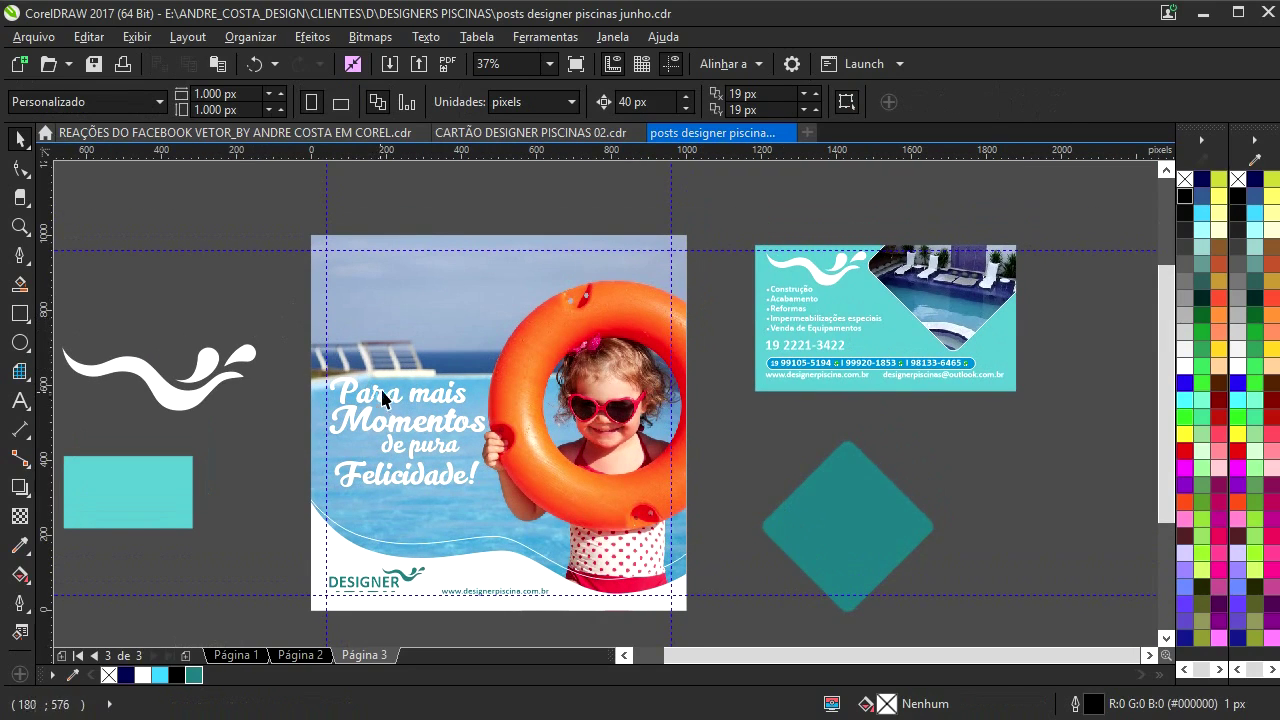
left_click_drag(421, 365, 388, 398)
left_click_drag(243, 372, 388, 370)
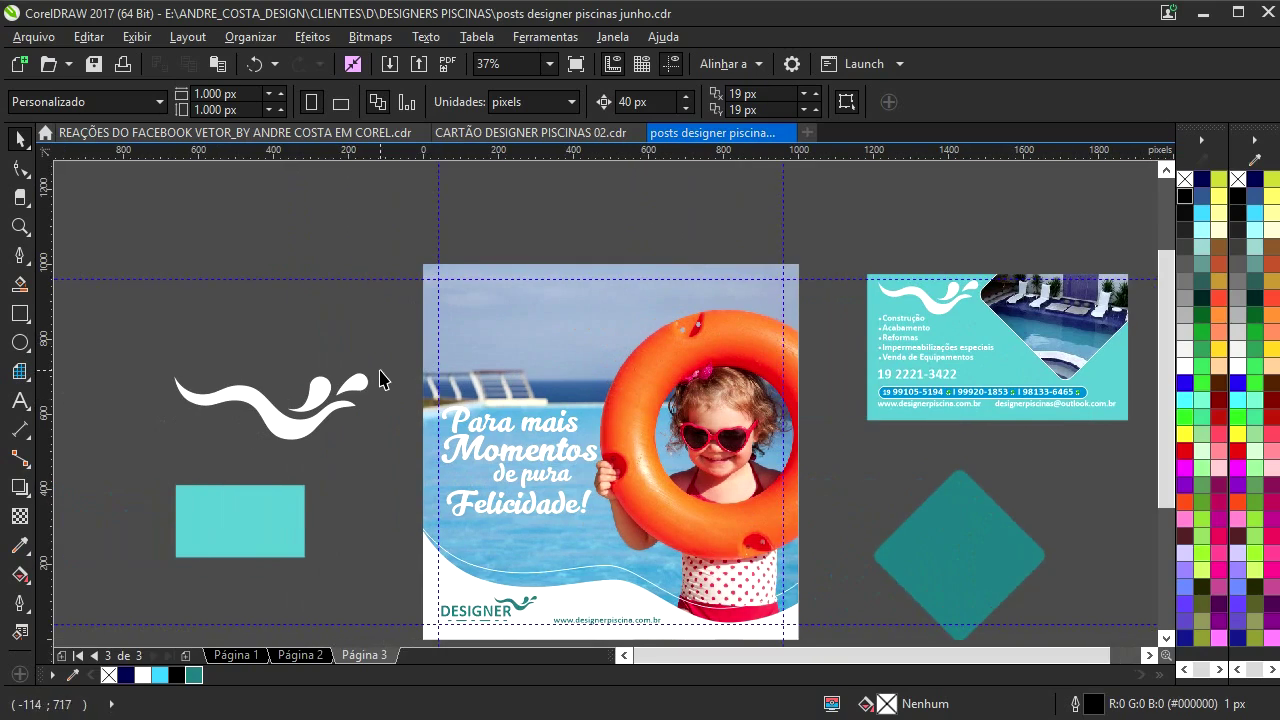
left_click_drag(473, 408, 396, 404)
scroll(483, 426, "down", 1)
left_click_drag(300, 348, 532, 532)
scroll(428, 357, "up", 2)
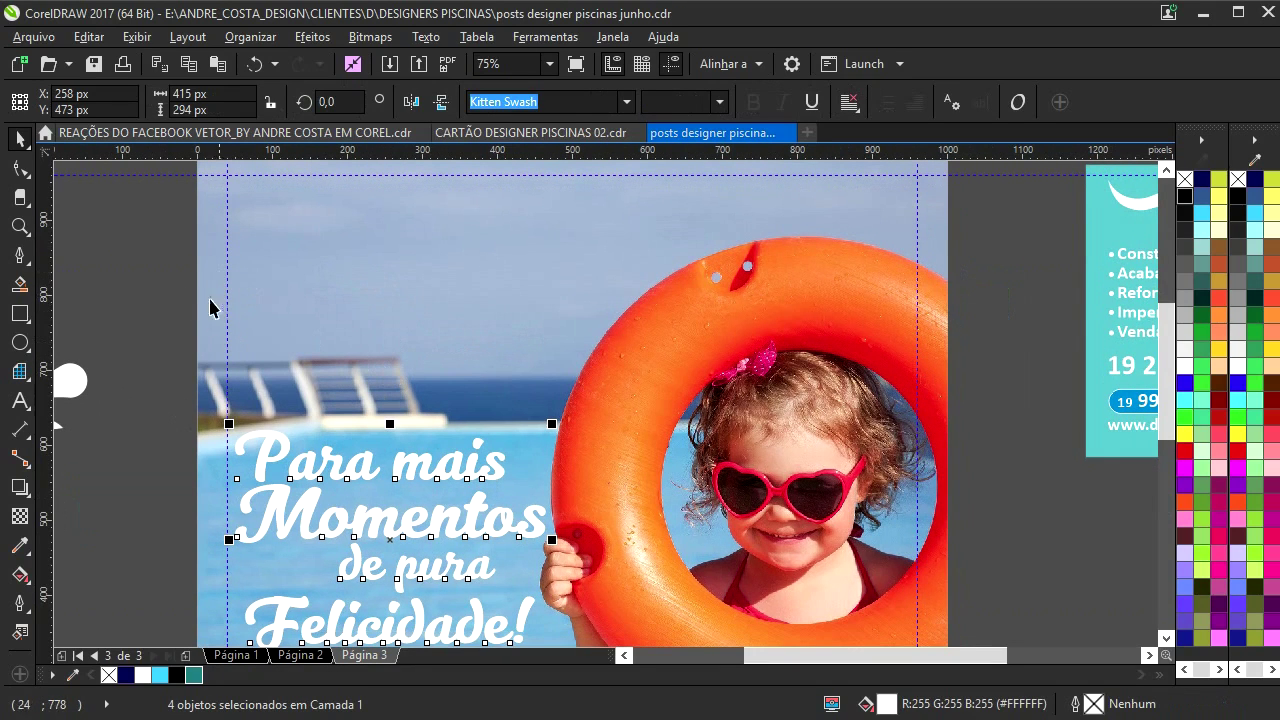
left_click(20, 256)
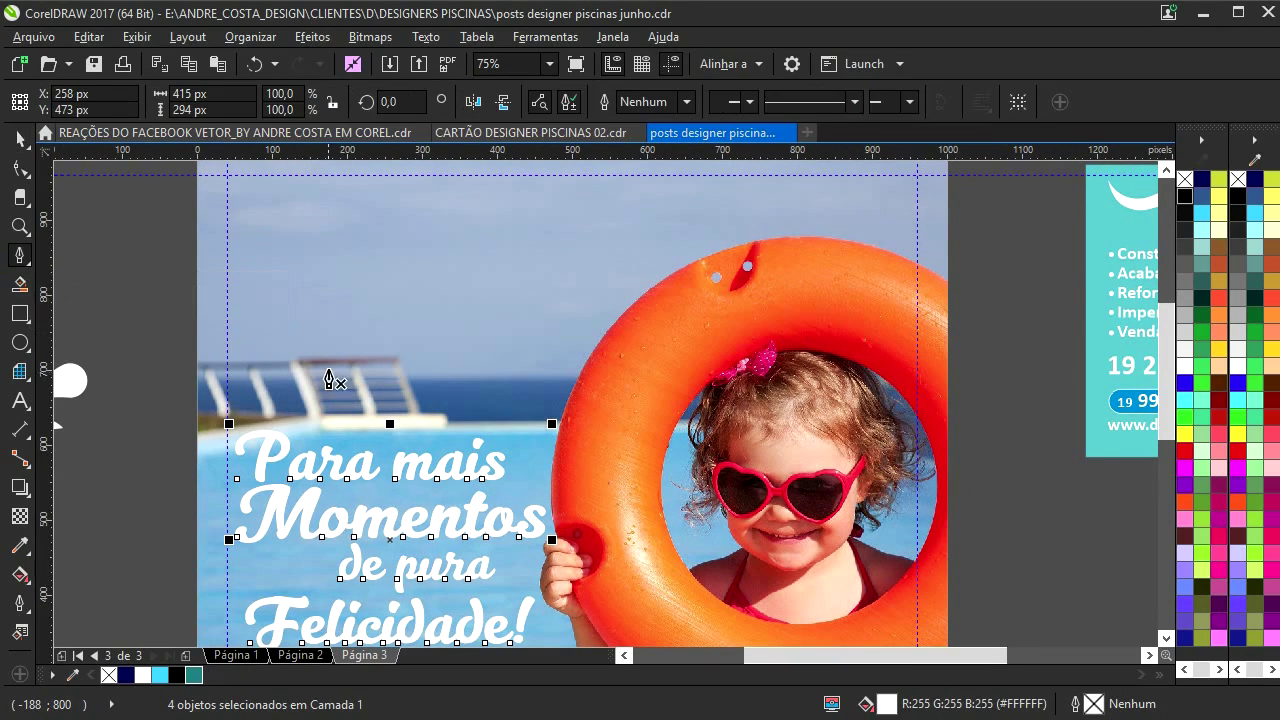
scroll(314, 384, "up", 2)
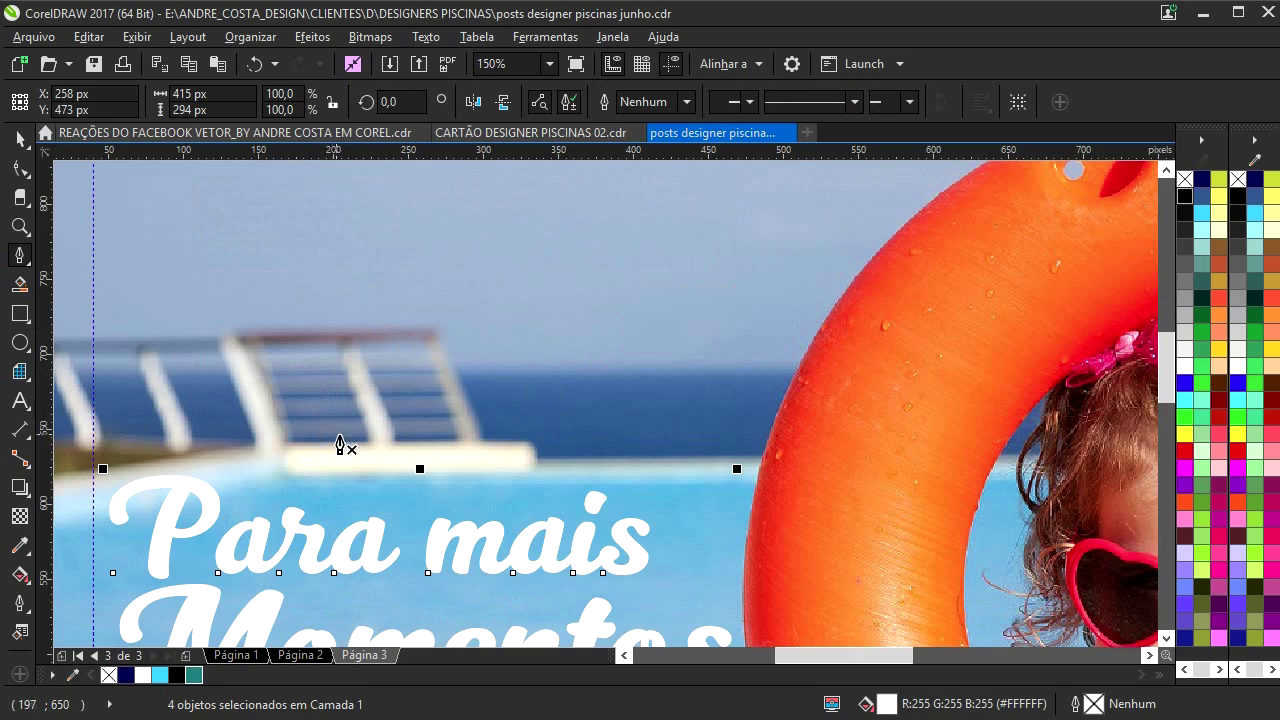
scroll(344, 441, "up", 2)
left_click(297, 366)
left_click_drag(460, 418, 557, 418)
left_click(603, 322)
scroll(605, 300, "up", 4)
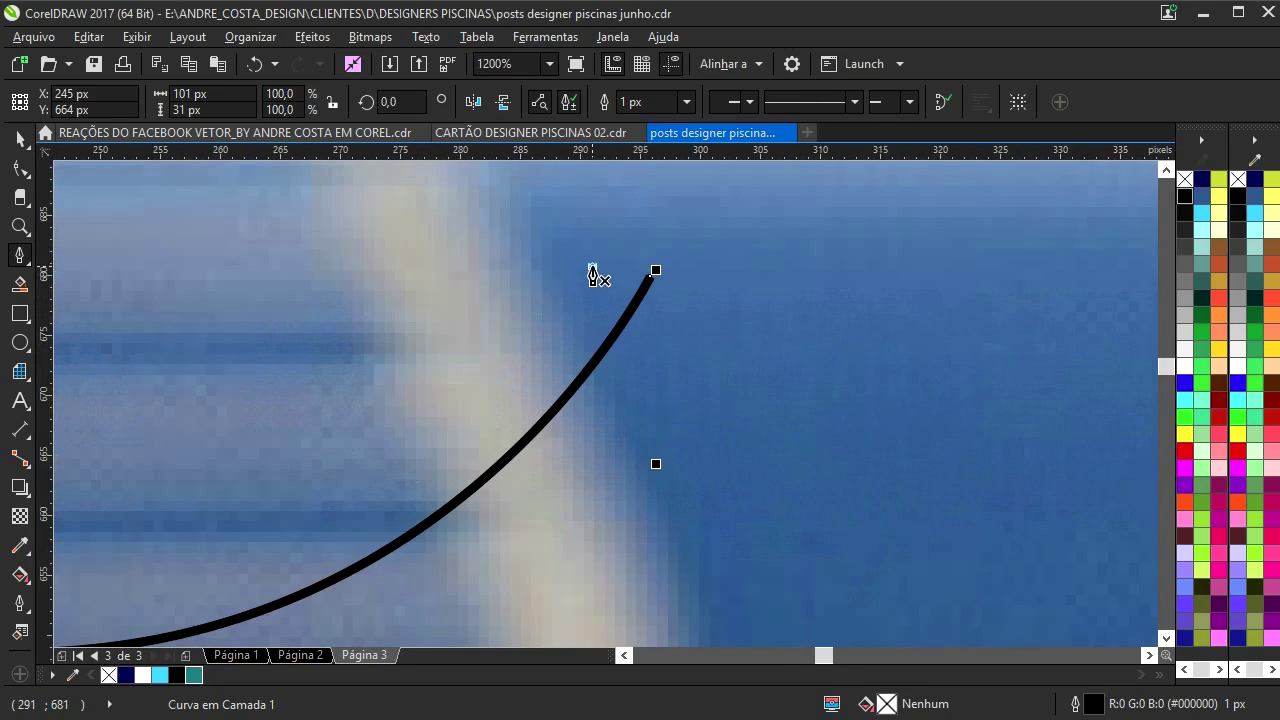
- Draw a short curved stroke across each end of the smile, about 8 × 6 px on the right and 8 × 9 px on the left
left_click(592, 266)
left_click_drag(650, 276, 683, 294)
left_click(684, 335)
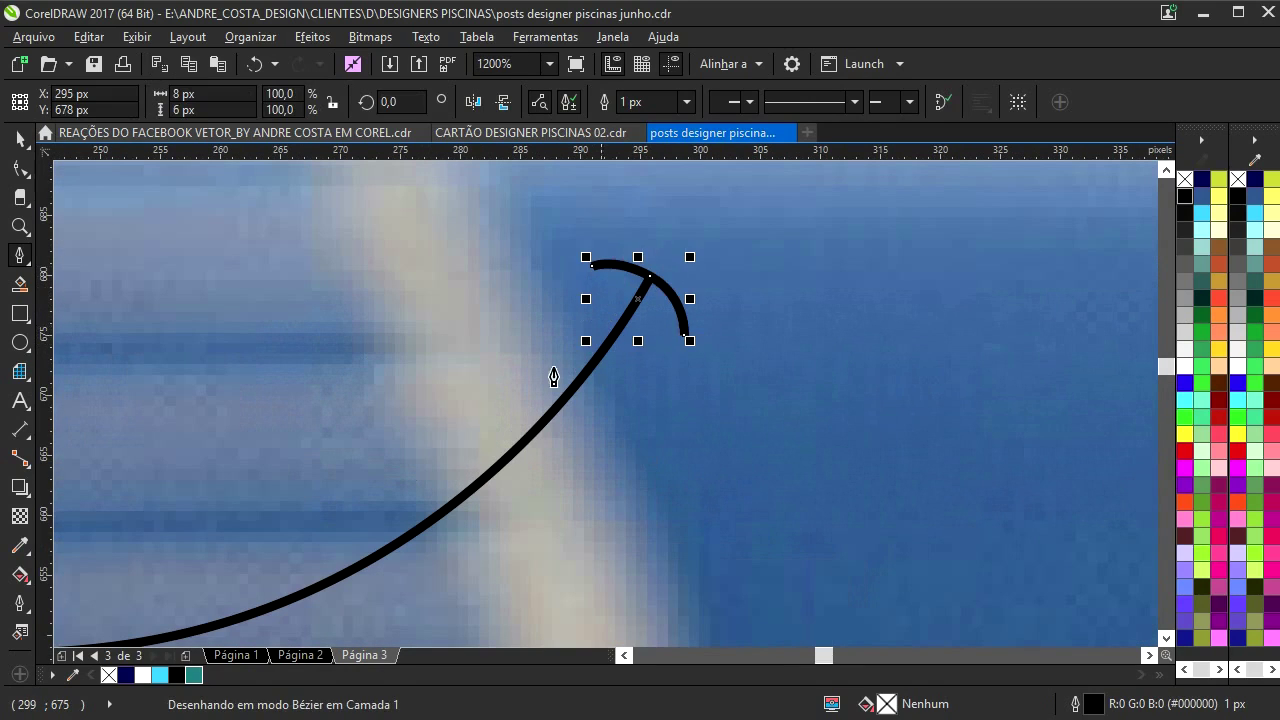
key("Escape")
scroll(438, 455, "down", 1)
left_click_drag(292, 472, 730, 397)
mouse_move(376, 372)
left_mouse_down()
mouse_move(357, 380)
mouse_move(366, 420)
left_mouse_up()
key("Escape")
scroll(455, 376, "down", 1)
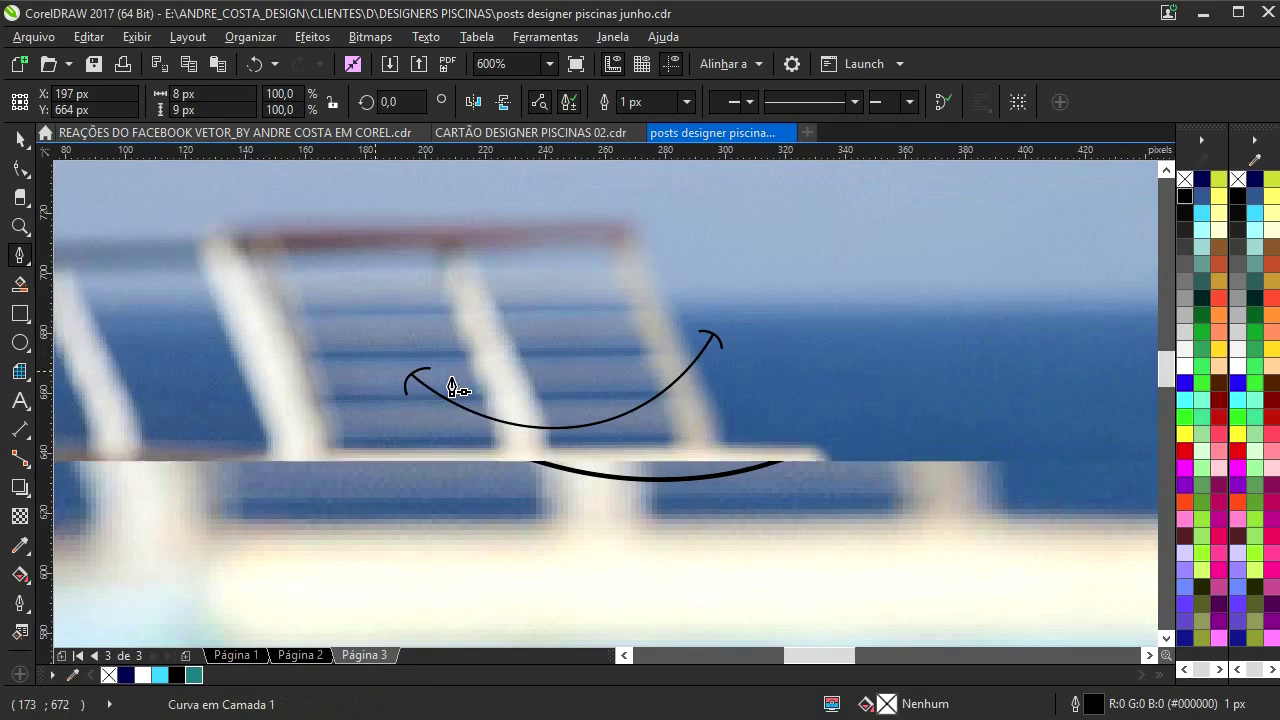
- Draw an arched eye about 19 × 12 px above the left part of the smile
left_click_drag(461, 345, 431, 443)
scroll(447, 429, "up", 1)
left_click(420, 443)
left_click_drag(464, 375, 664, 389)
double_click(532, 440)
- Duplicate the eye arc, mirror the copy horizontally, and tilt and position it as the smiley's right eye
left_click(20, 140)
key("space")
right_click(664, 389)
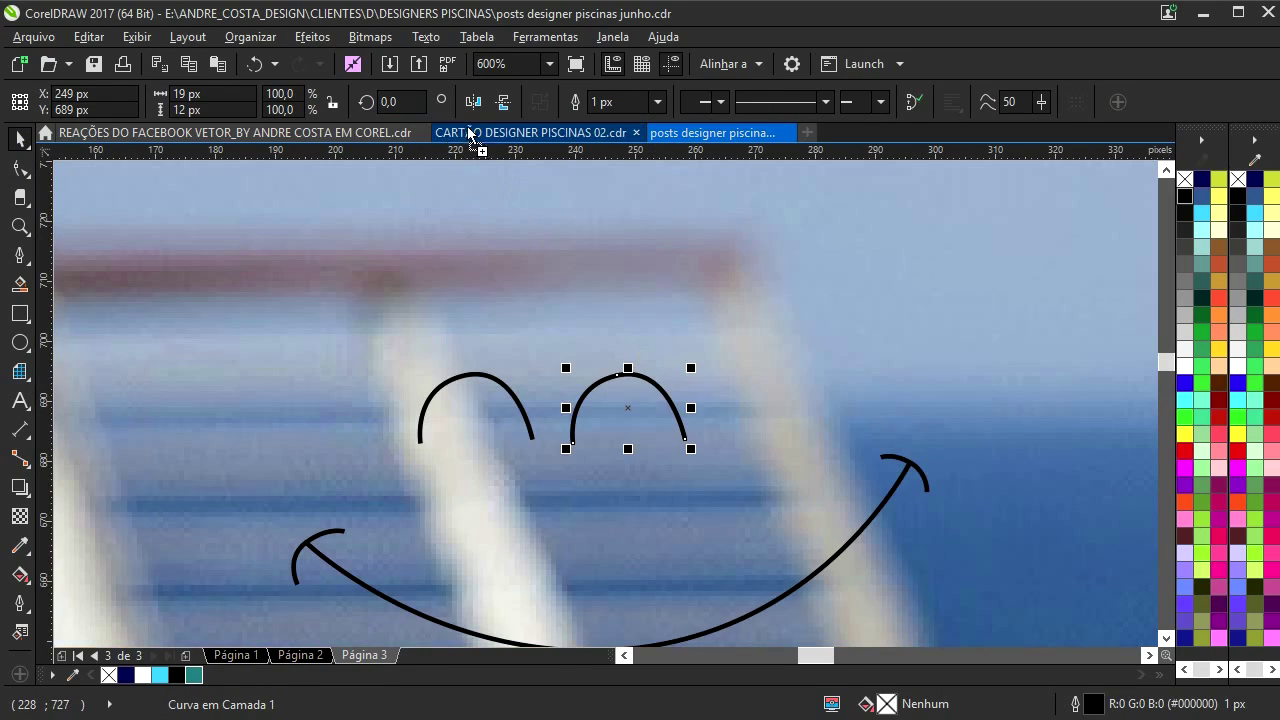
left_click(473, 101)
left_click_drag(651, 375, 697, 340)
left_click_drag(608, 329, 594, 366)
scroll(594, 366, "down", 2)
left_click_drag(165, 284, 775, 470)
left_click_drag(168, 270, 655, 410)
scroll(614, 349, "up", 1)
left_click_drag(614, 349, 617, 336)
scroll(618, 340, "down", 1)
- Give the five smiley curves a 5 px white outline with rounded corners and caps, behind fill and scaling with the object, and group them
left_click_drag(177, 243, 730, 452)
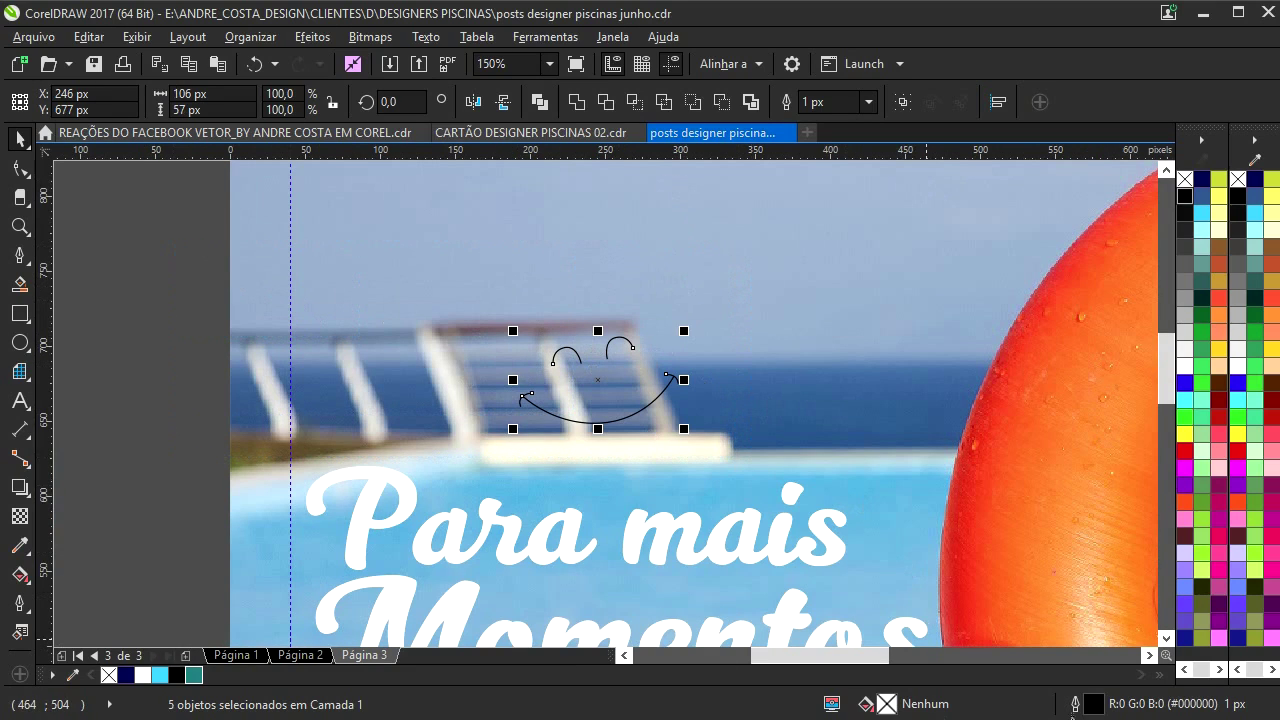
double_click(1097, 702)
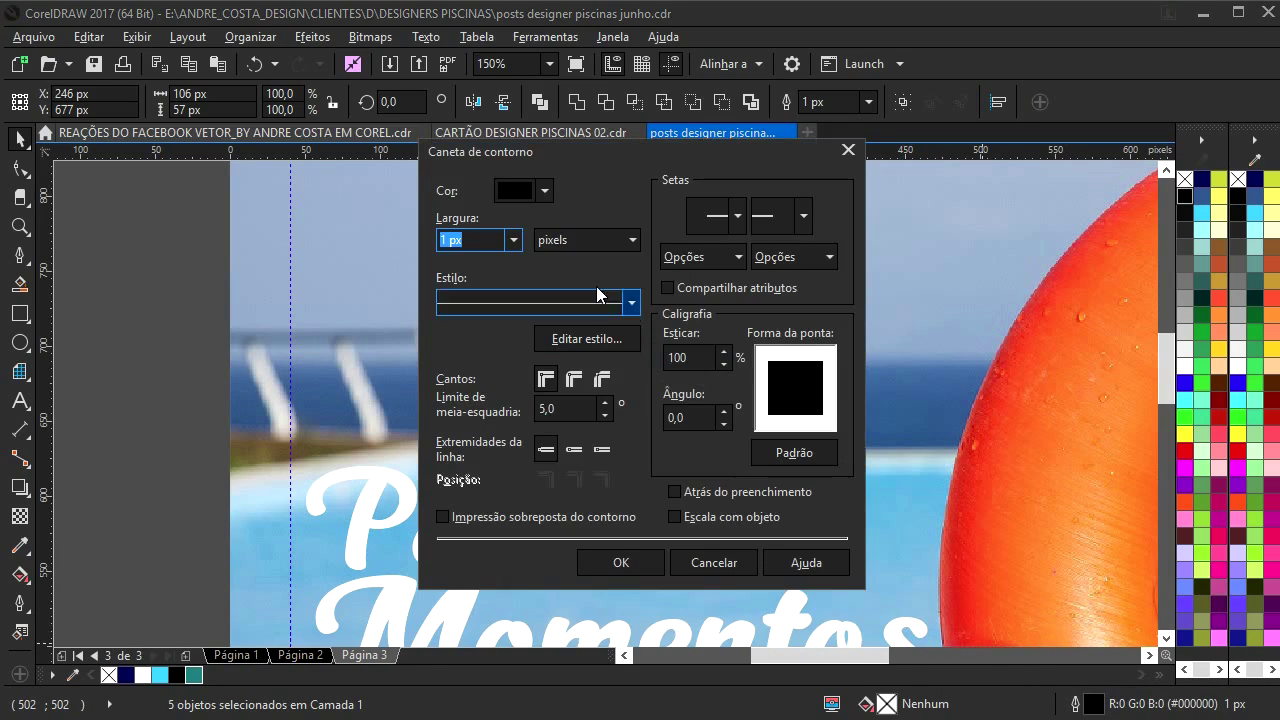
left_click_drag(607, 134, 869, 175)
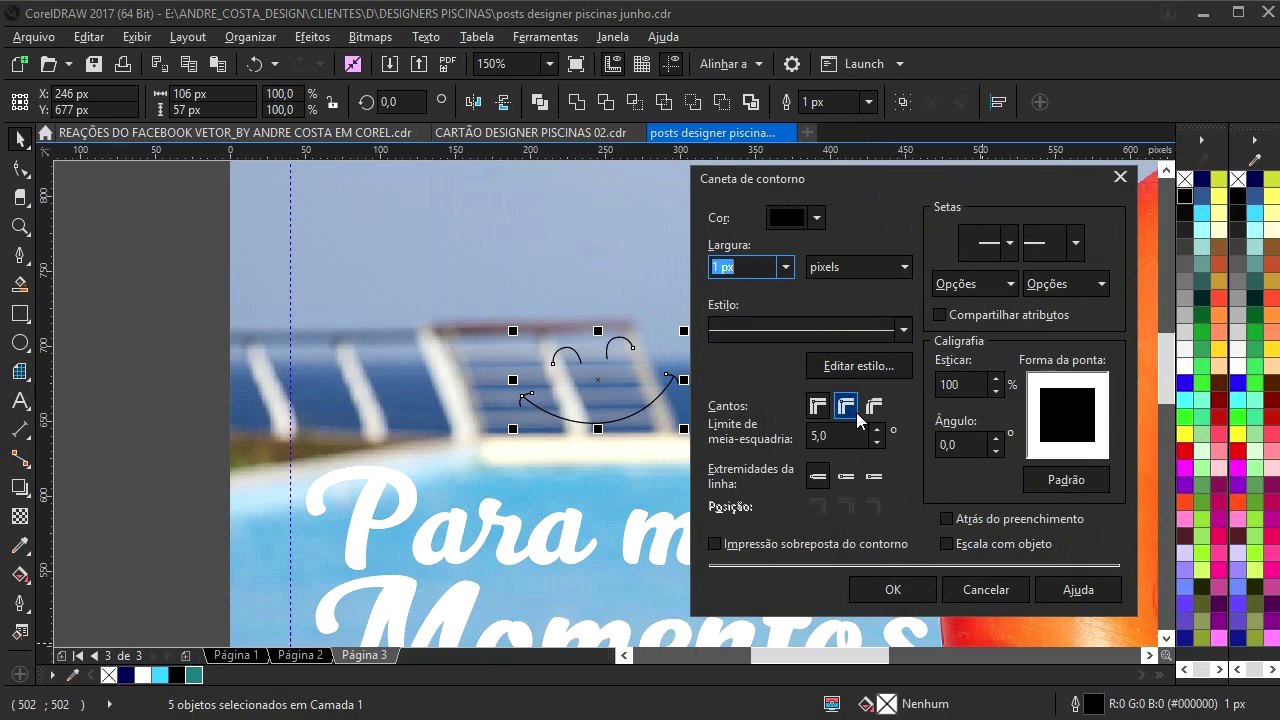
left_click(786, 266)
left_click(750, 373)
left_click(846, 477)
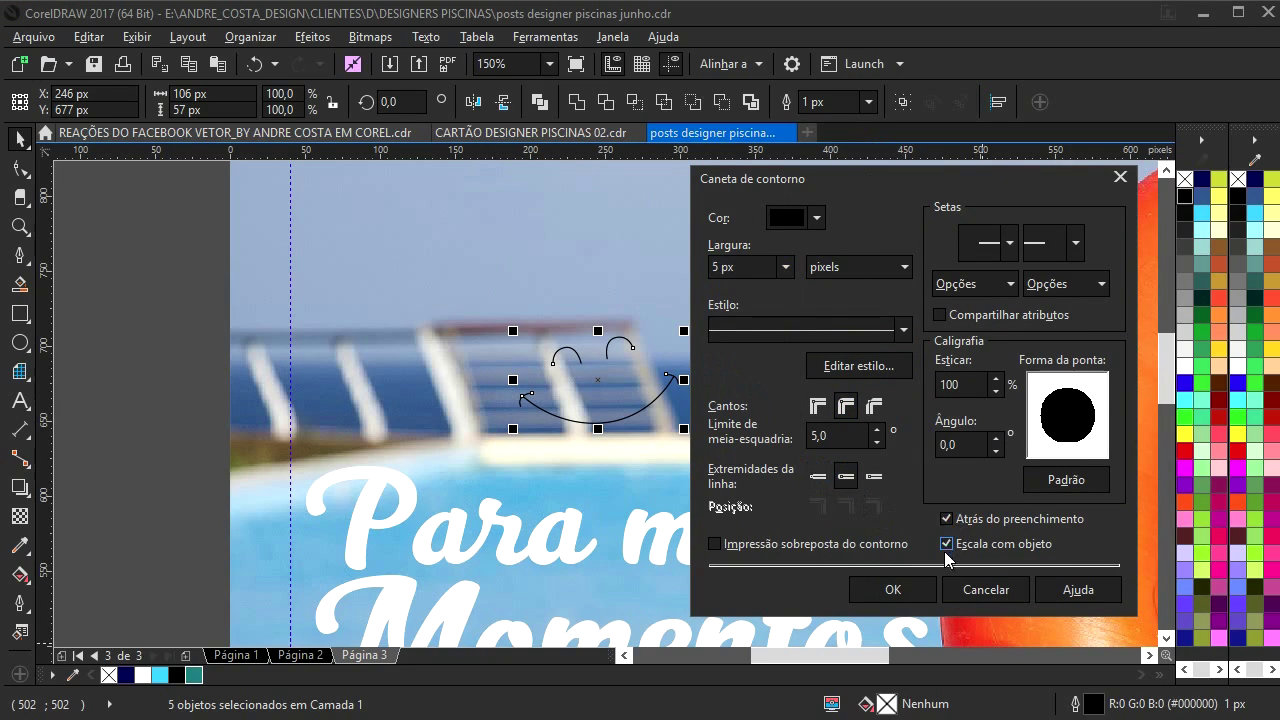
left_click(893, 589)
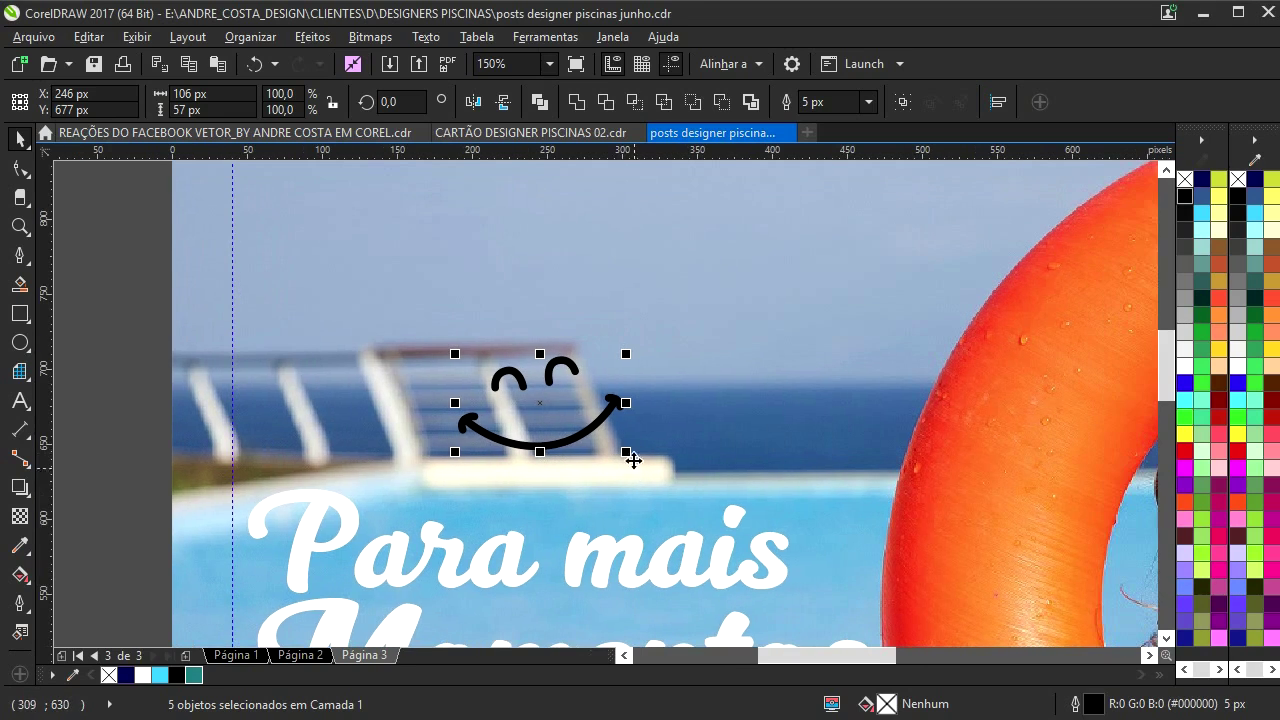
key("ctrl+g")
right_click(1237, 370)
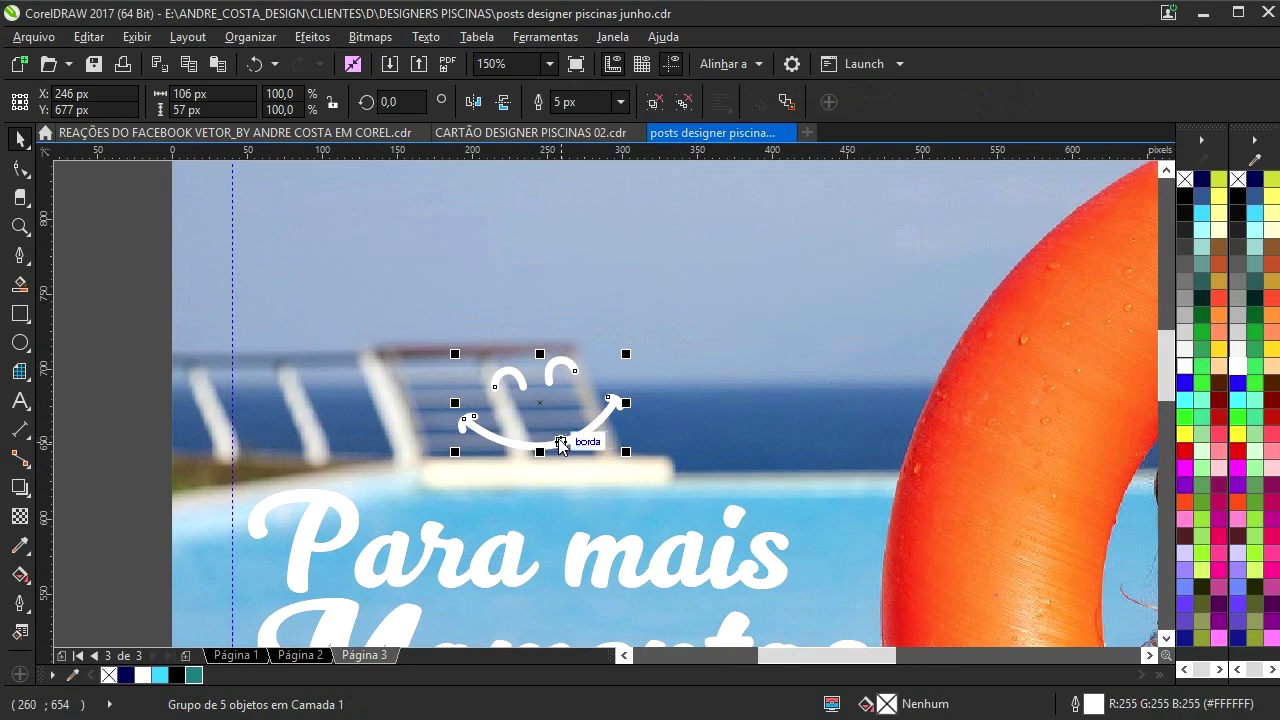
- Copy the smiley group into the sky beside the orange float, rotate the copy to 337.28° and enlarge it to about 207 × 119 px
scroll(586, 443, "down", 2)
left_click_drag(580, 430, 724, 364)
left_click(725, 355)
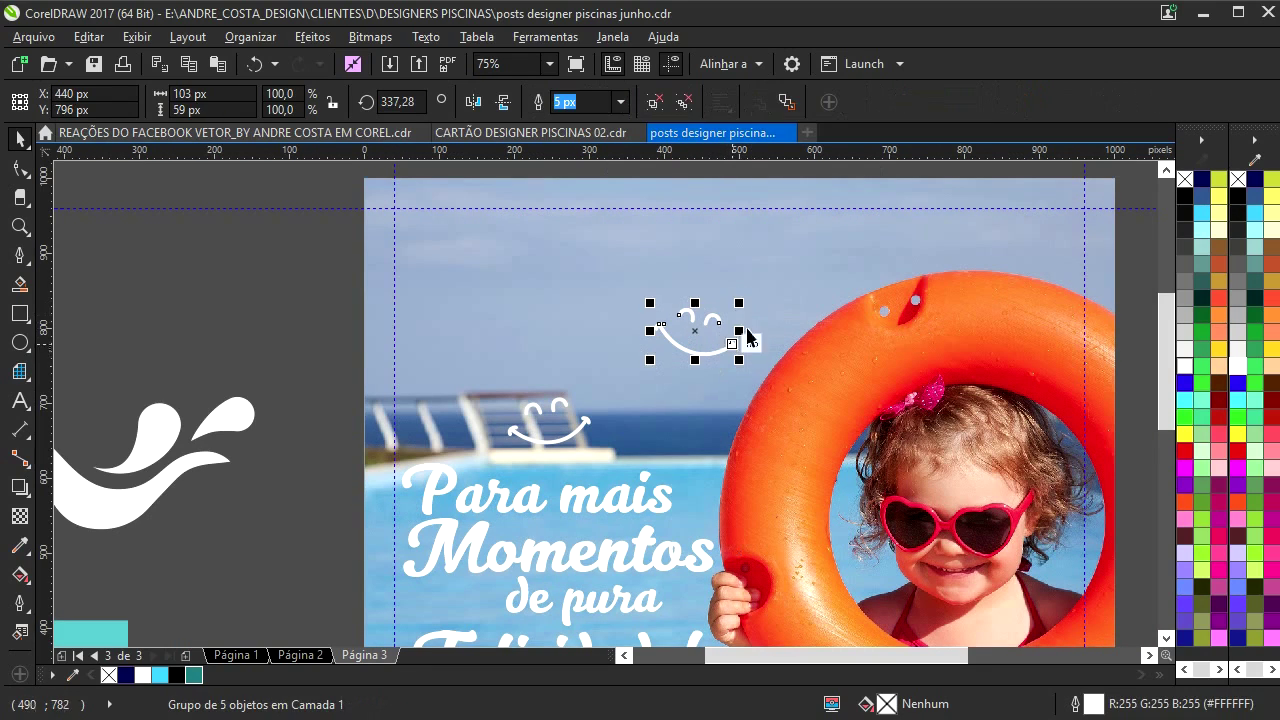
left_click_drag(739, 302, 783, 275)
scroll(545, 377, "down", 2)
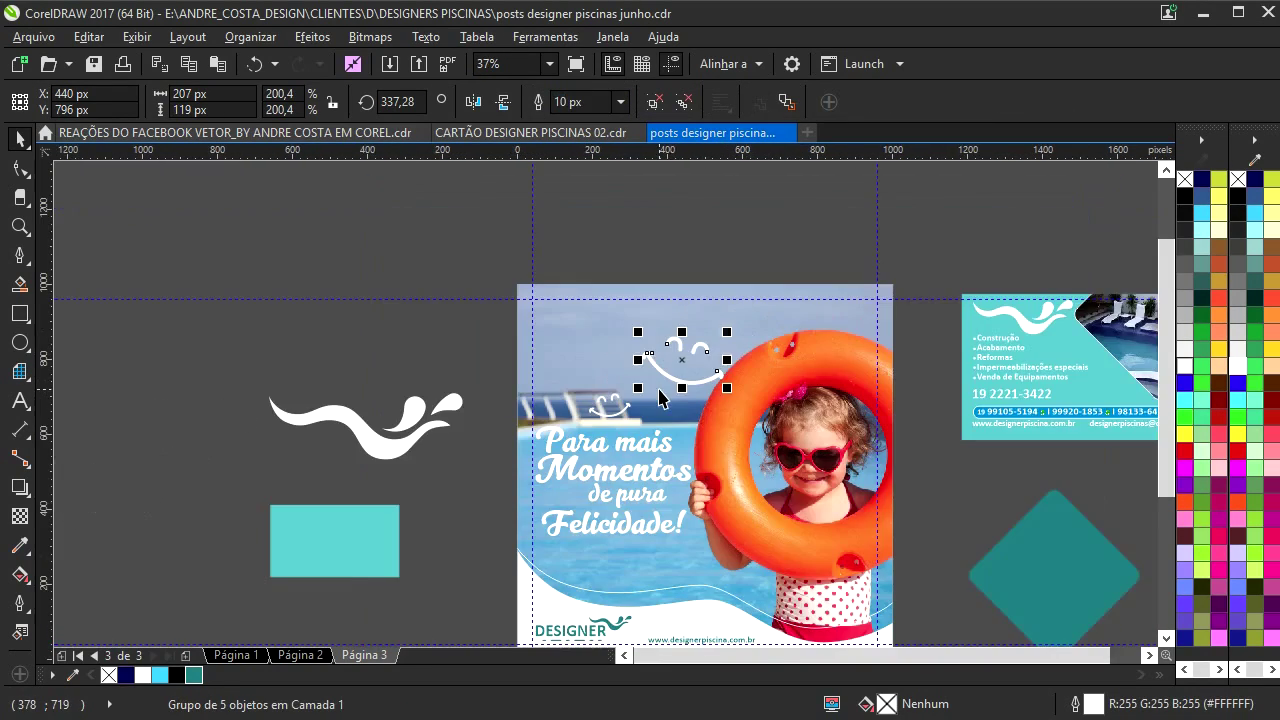
- Place another smiley copy below "Felicidade!", rotated to about 9.491° and reduced to about 84 × 50 px
left_click_drag(508, 390, 618, 514)
right_click(609, 549)
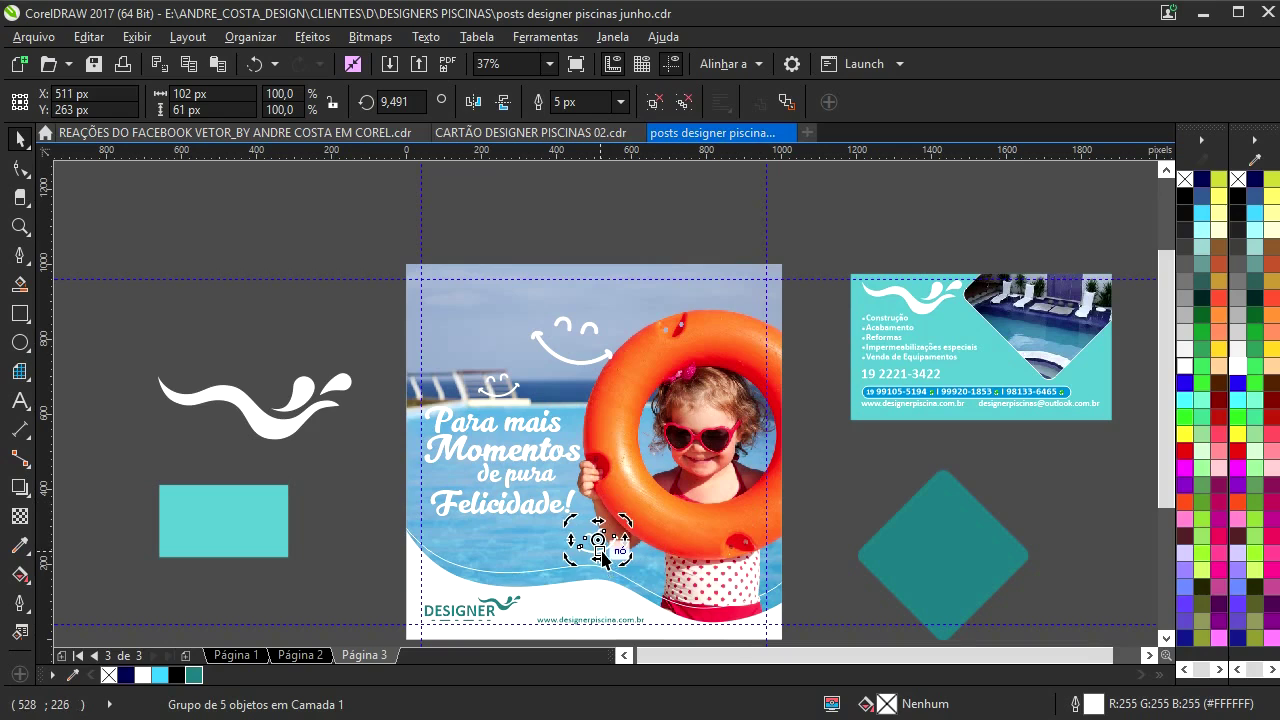
scroll(598, 545, "up", 2)
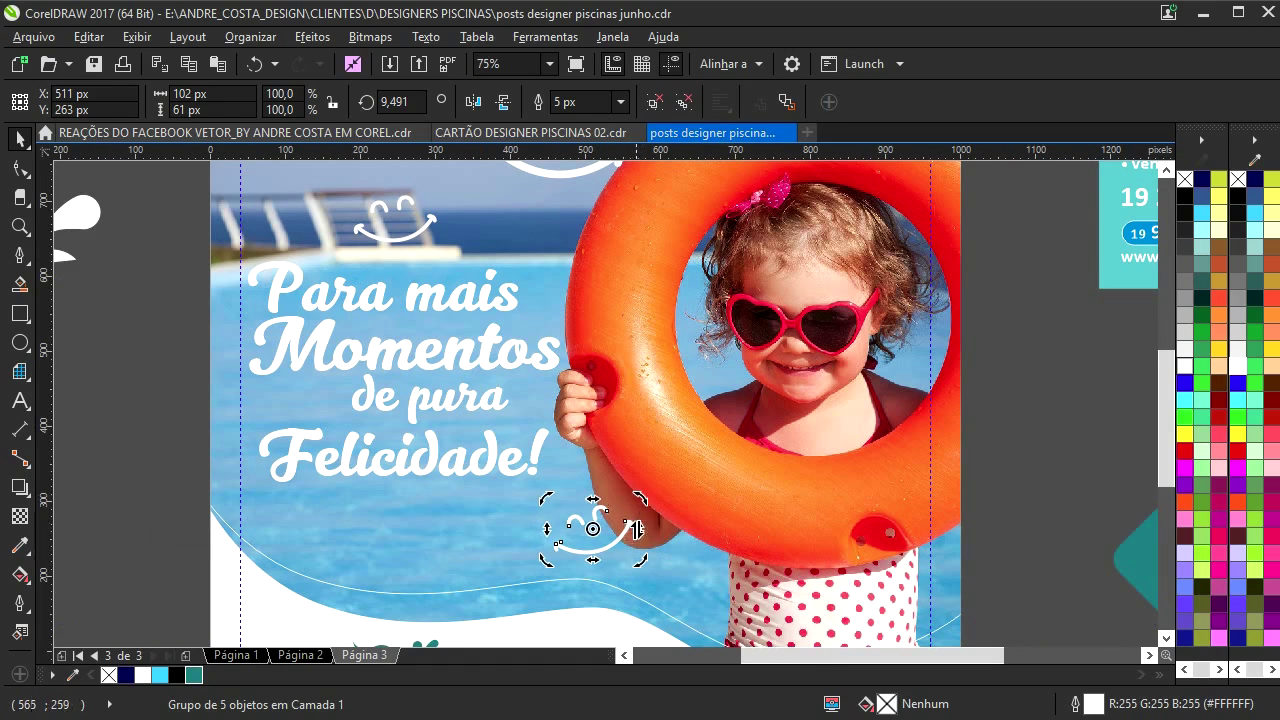
left_click(628, 522)
left_click_drag(641, 501, 570, 542)
scroll(556, 510, "down", 1)
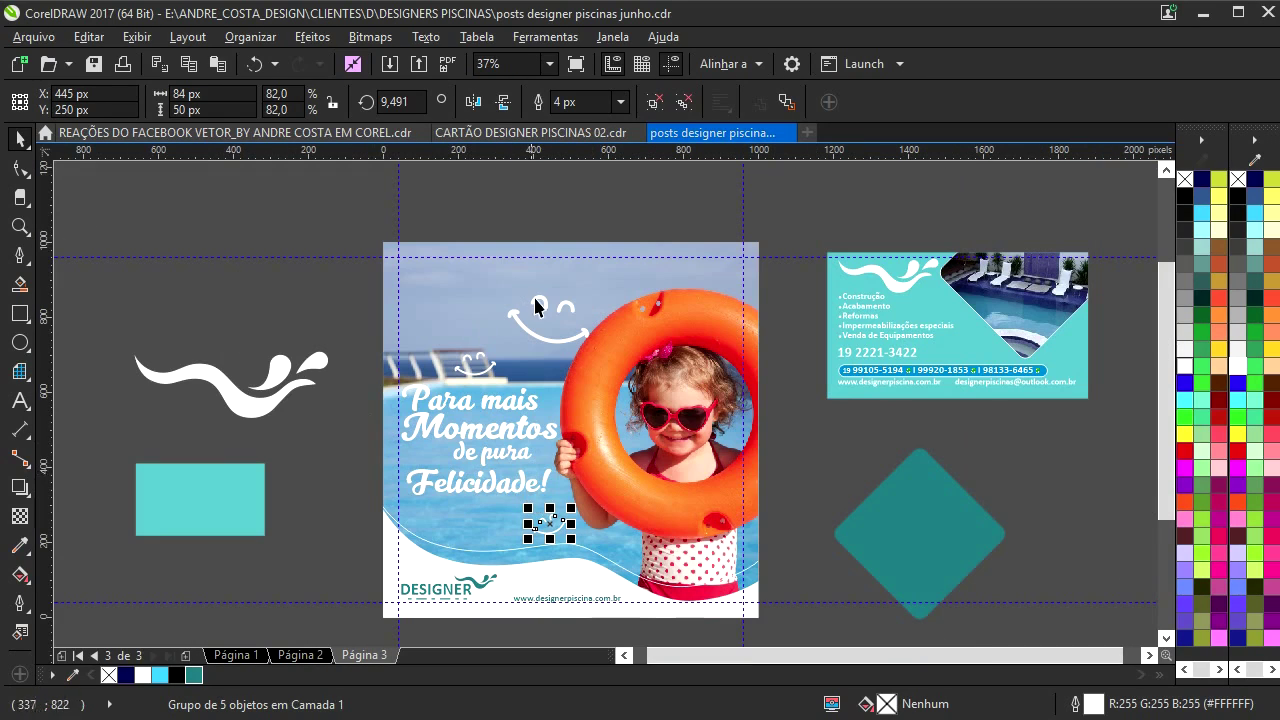
left_click(275, 337)
- Draw a closed shape about 592 × 179 px with a wavy lower edge, overlapping page 3's upper edge from the left corner
scroll(394, 360, "down", 1)
left_click_drag(409, 598, 373, 617)
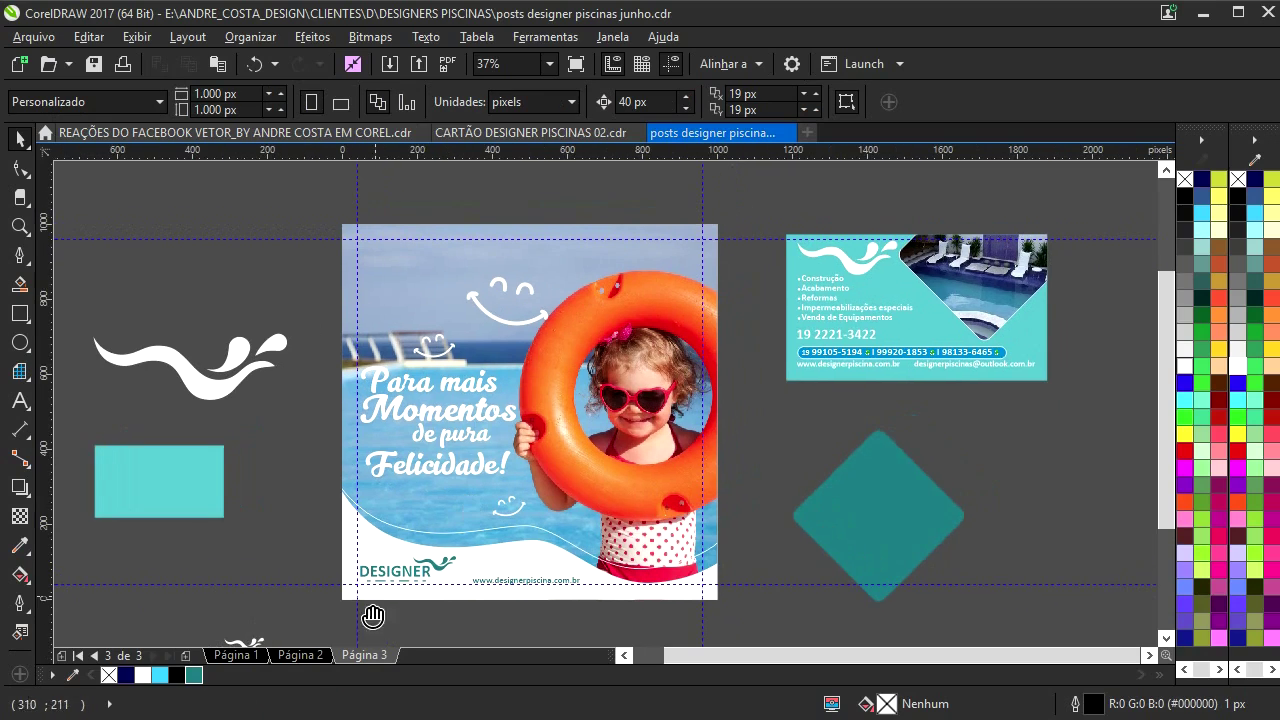
left_click_drag(389, 321, 368, 356)
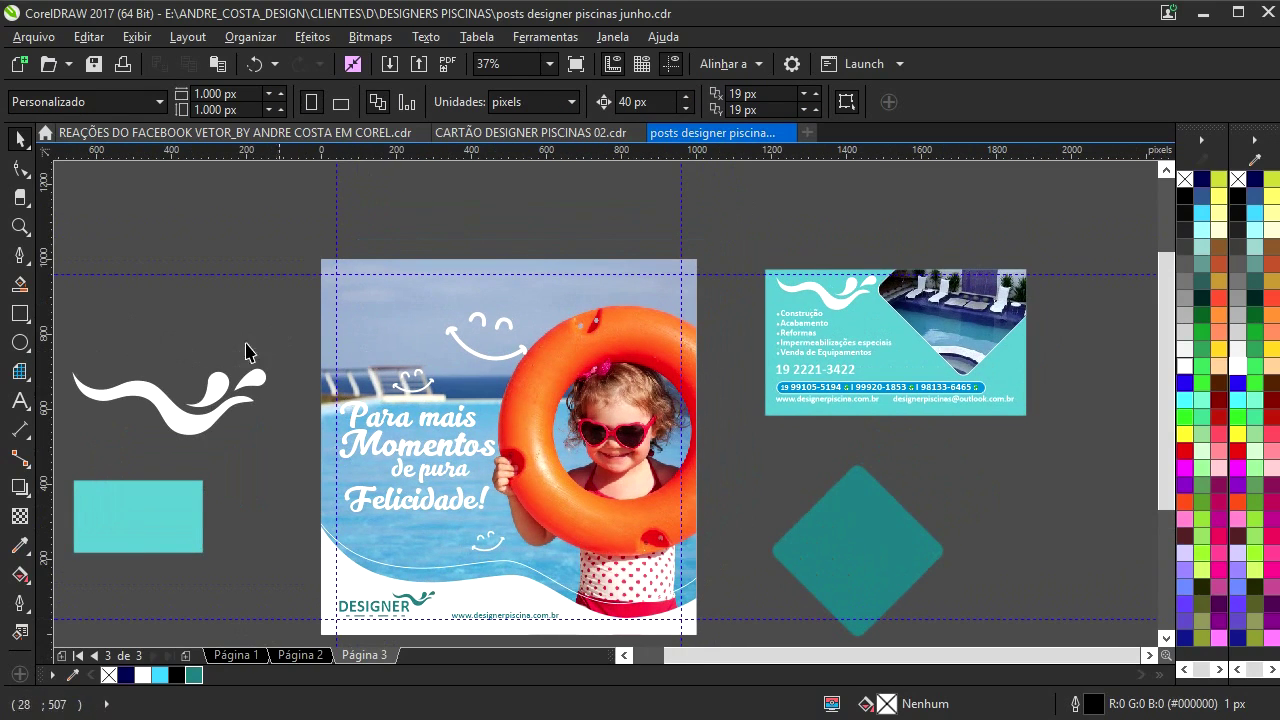
left_click(20, 257)
scroll(330, 257, "up", 2)
left_click(294, 243)
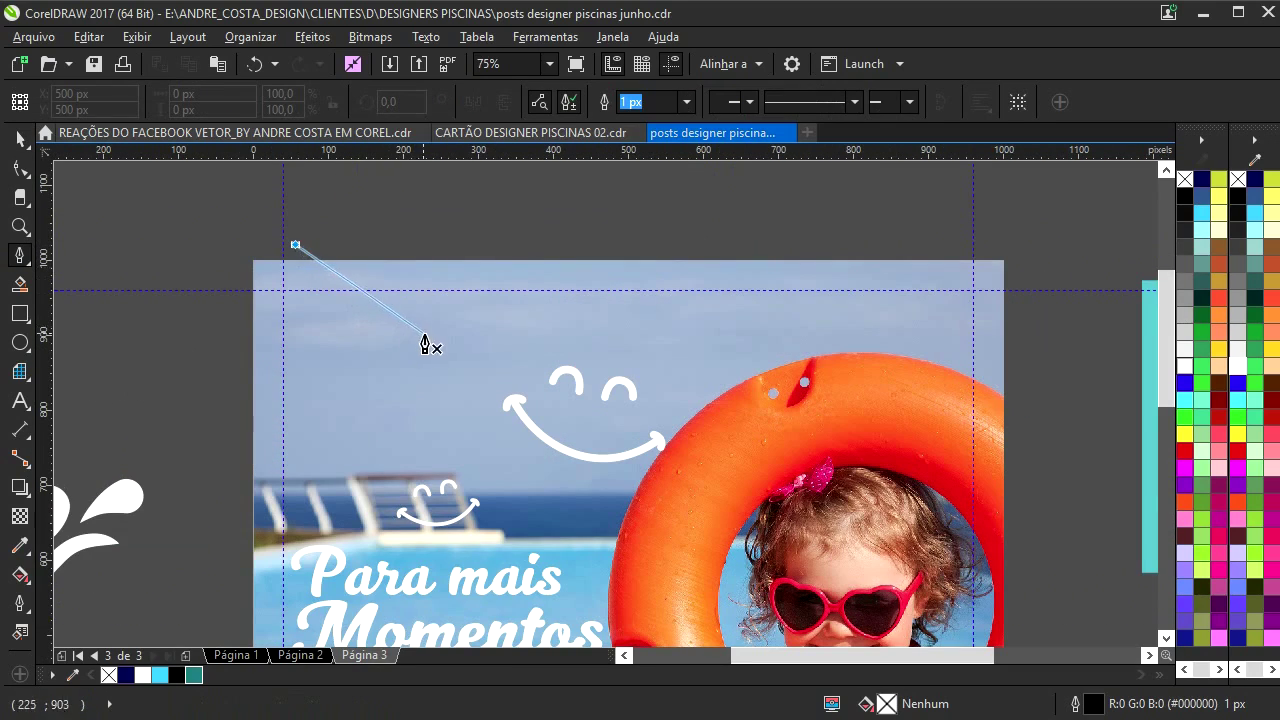
left_click_drag(428, 337, 513, 357)
left_click_drag(665, 273, 727, 260)
left_click(739, 260)
left_click(668, 207)
left_click(294, 245)
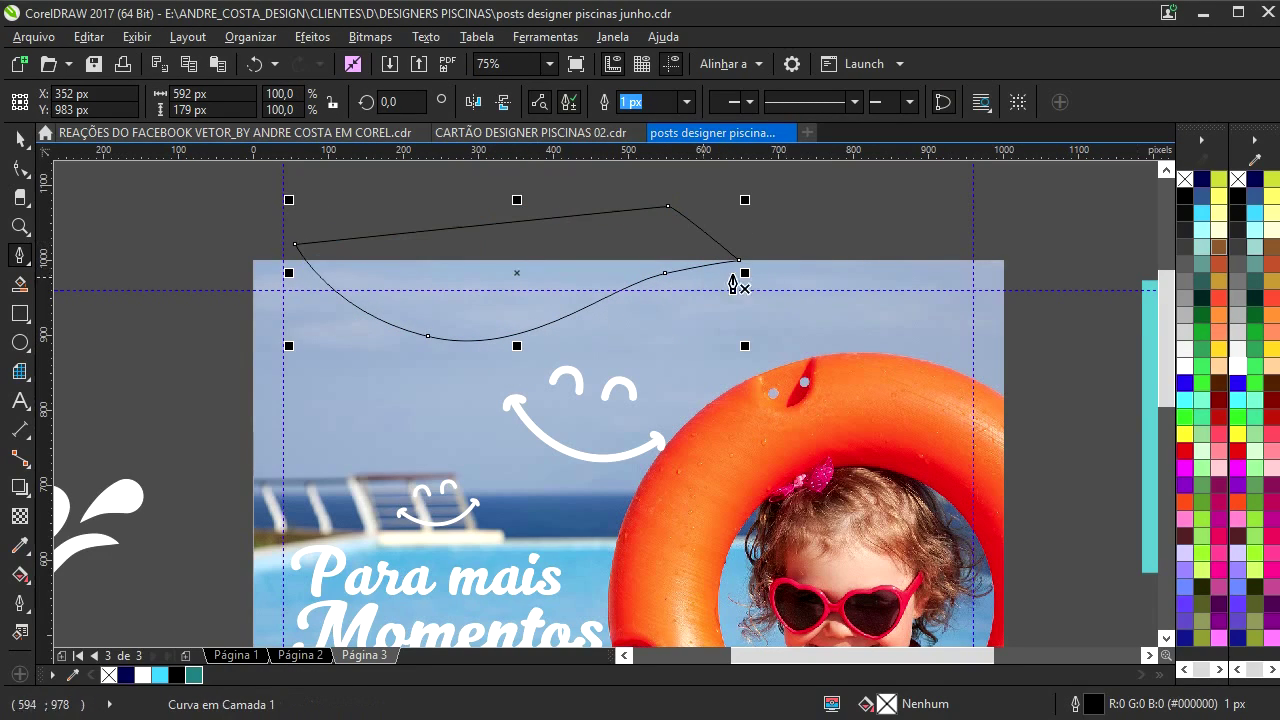
- Fill the wavy shape white without an outline and PowerClip it inside page 3's photo frame
left_click(1241, 362)
right_click(1237, 179)
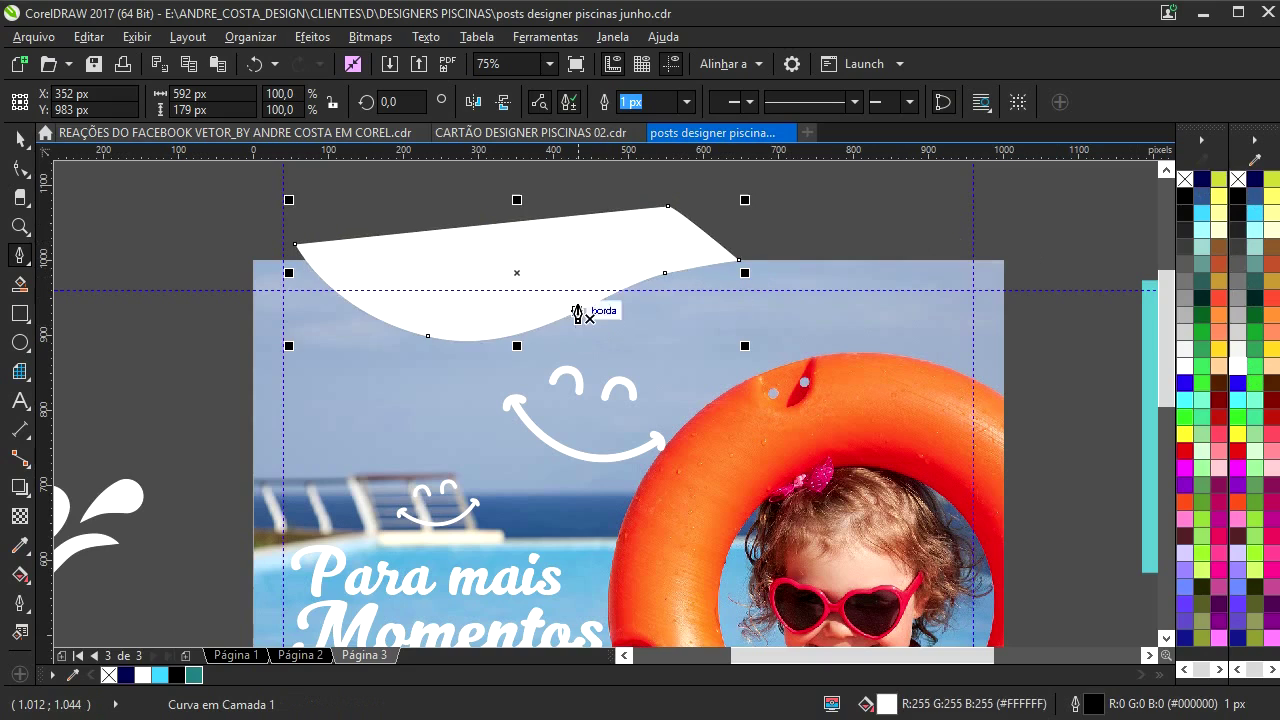
right_click(578, 248)
left_click(680, 188)
key("space")
scroll(487, 340, "down", 5)
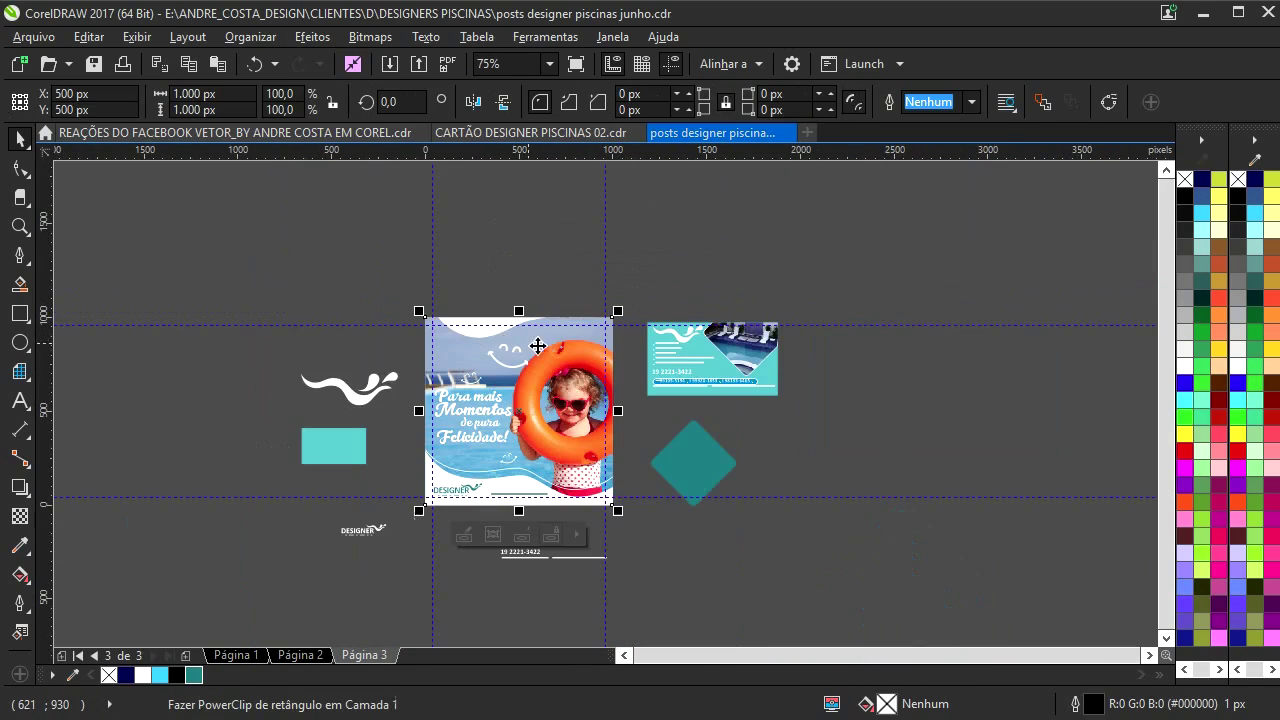
scroll(487, 352, "up", 2)
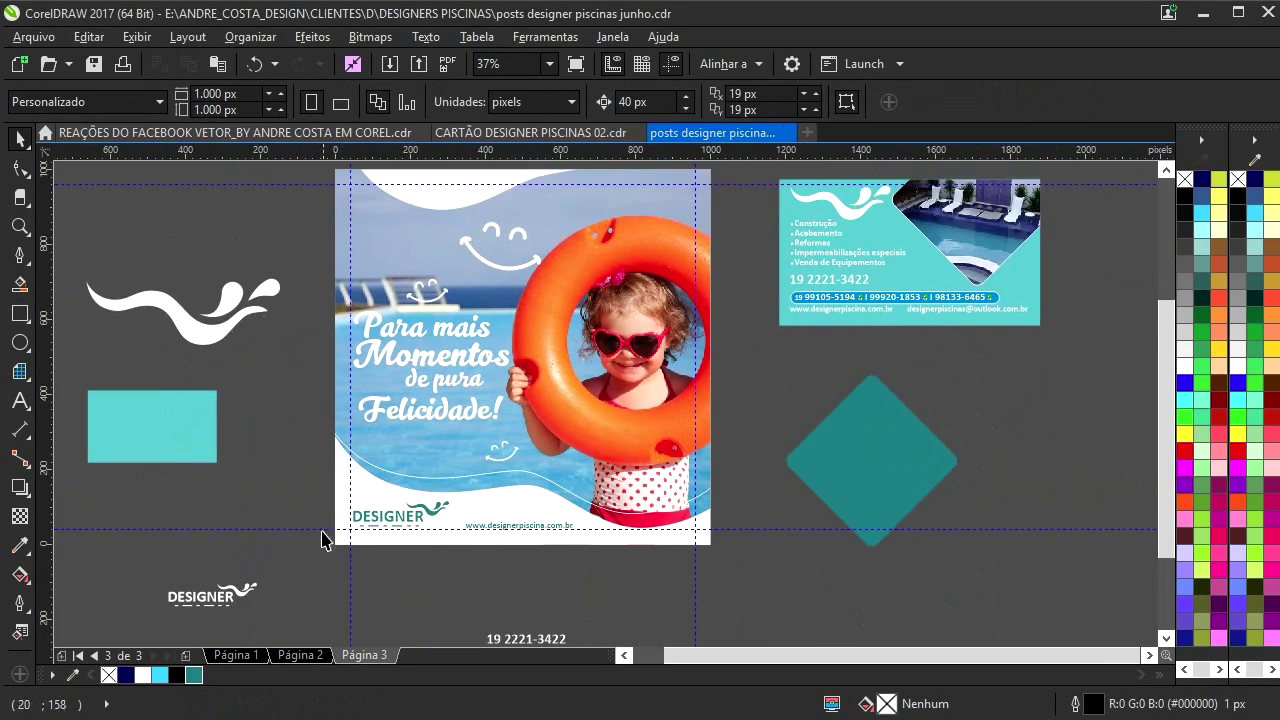
- Insert a new page after page 3 and add a rectangle covering the whole page
right_click(364, 660)
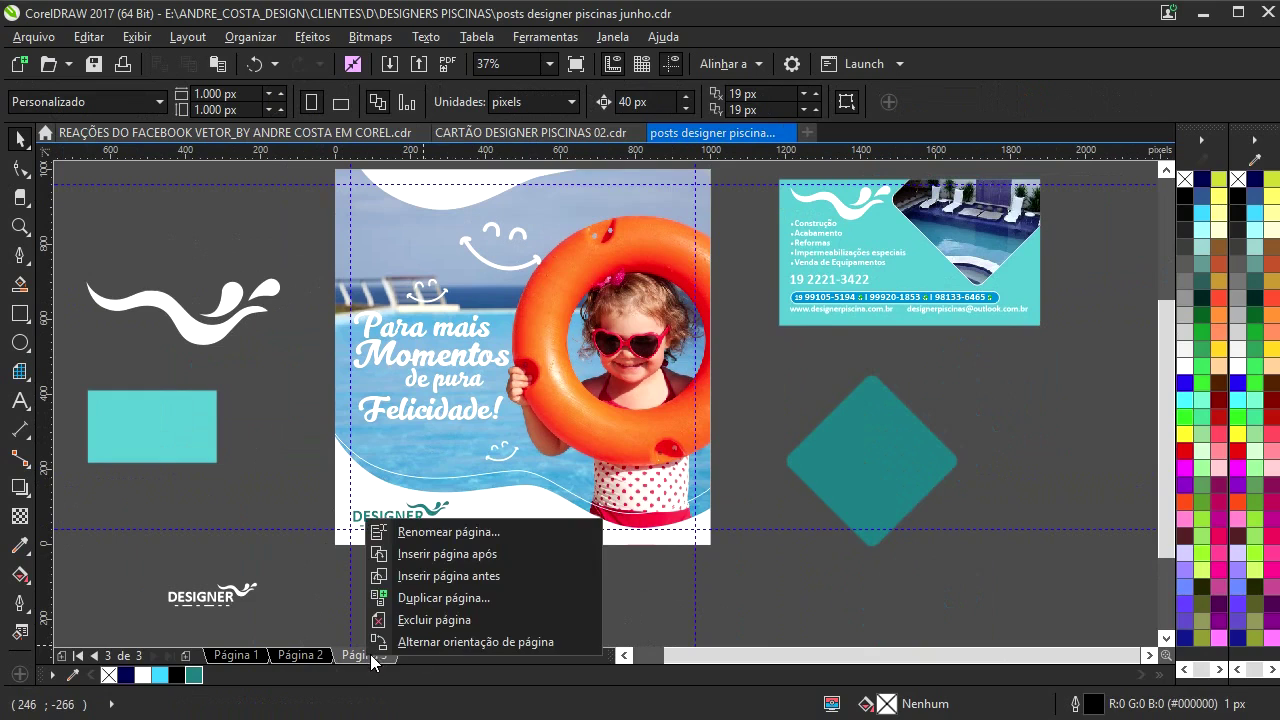
left_click(451, 554)
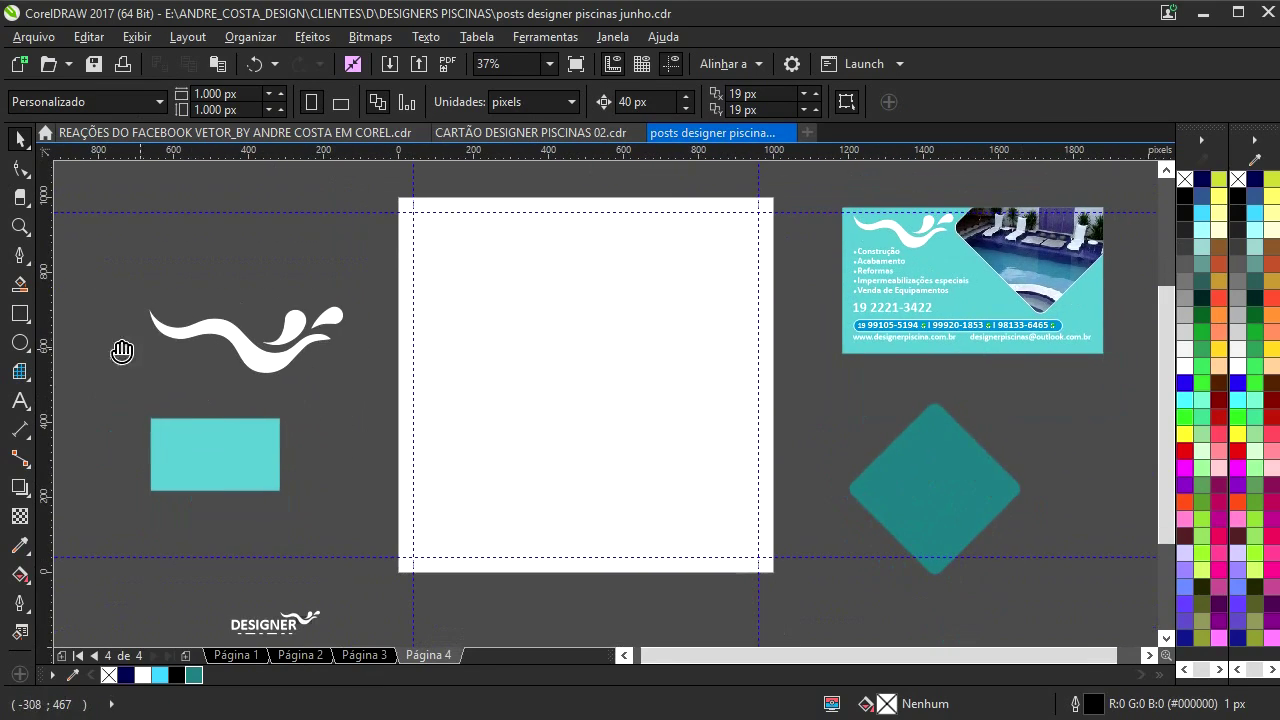
left_click(16, 174)
left_click(20, 168)
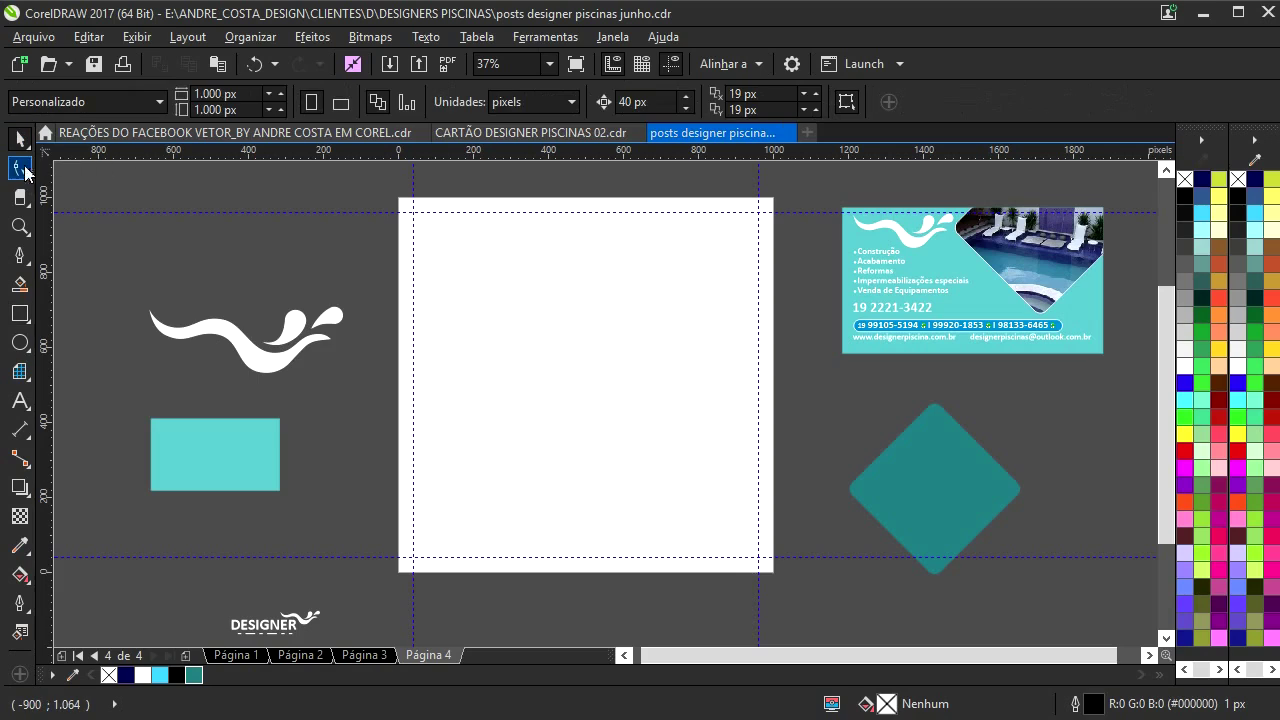
double_click(20, 316)
left_click(24, 140)
left_click(123, 187)
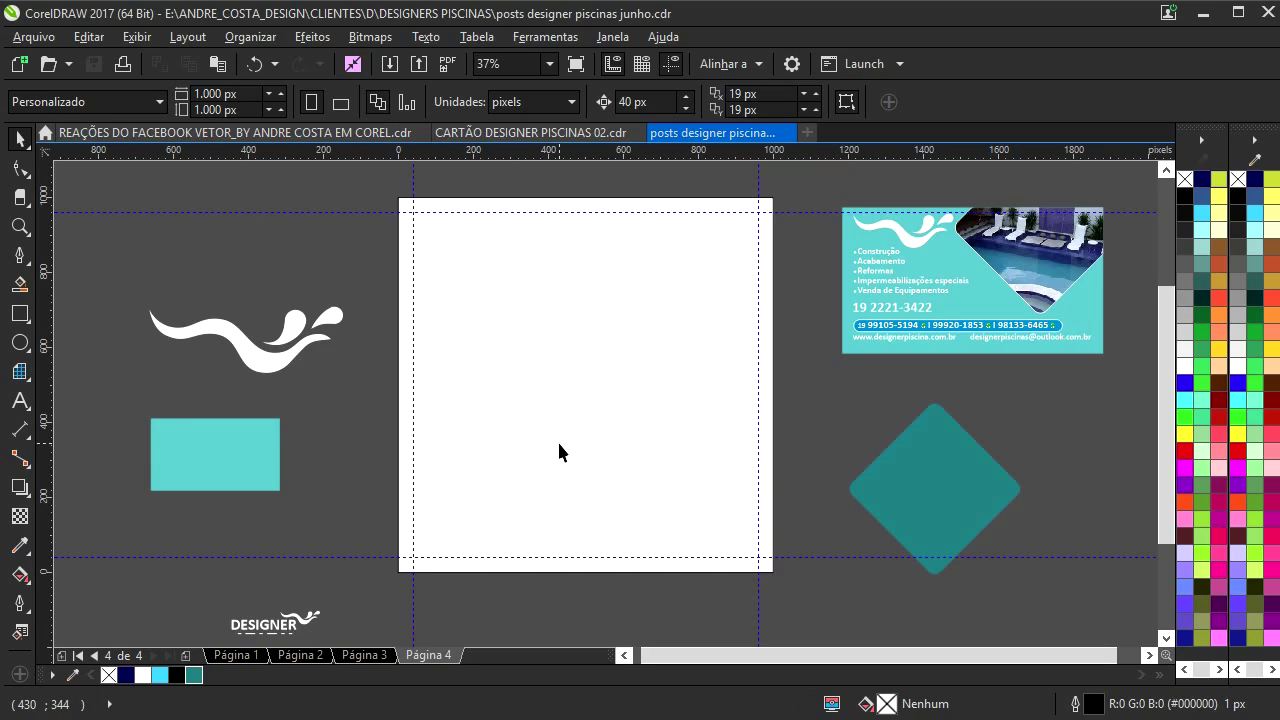
left_click_drag(366, 322, 336, 320)
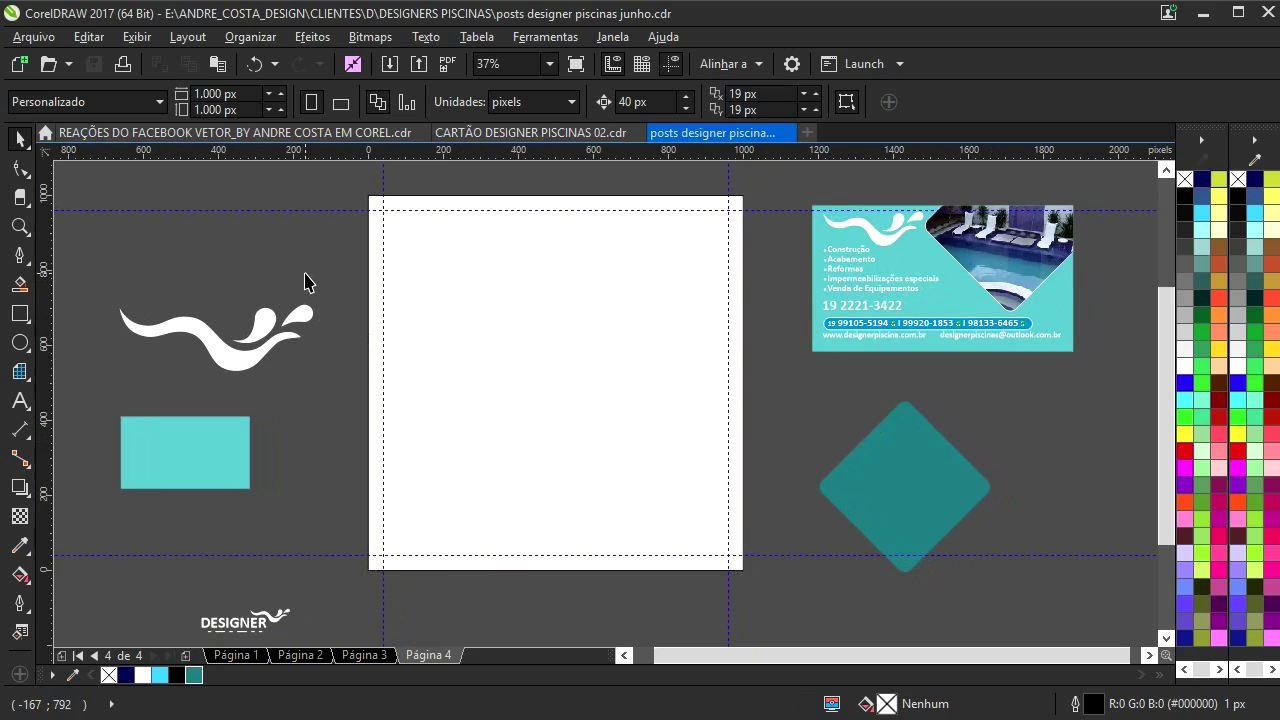
key("ctrl+i")
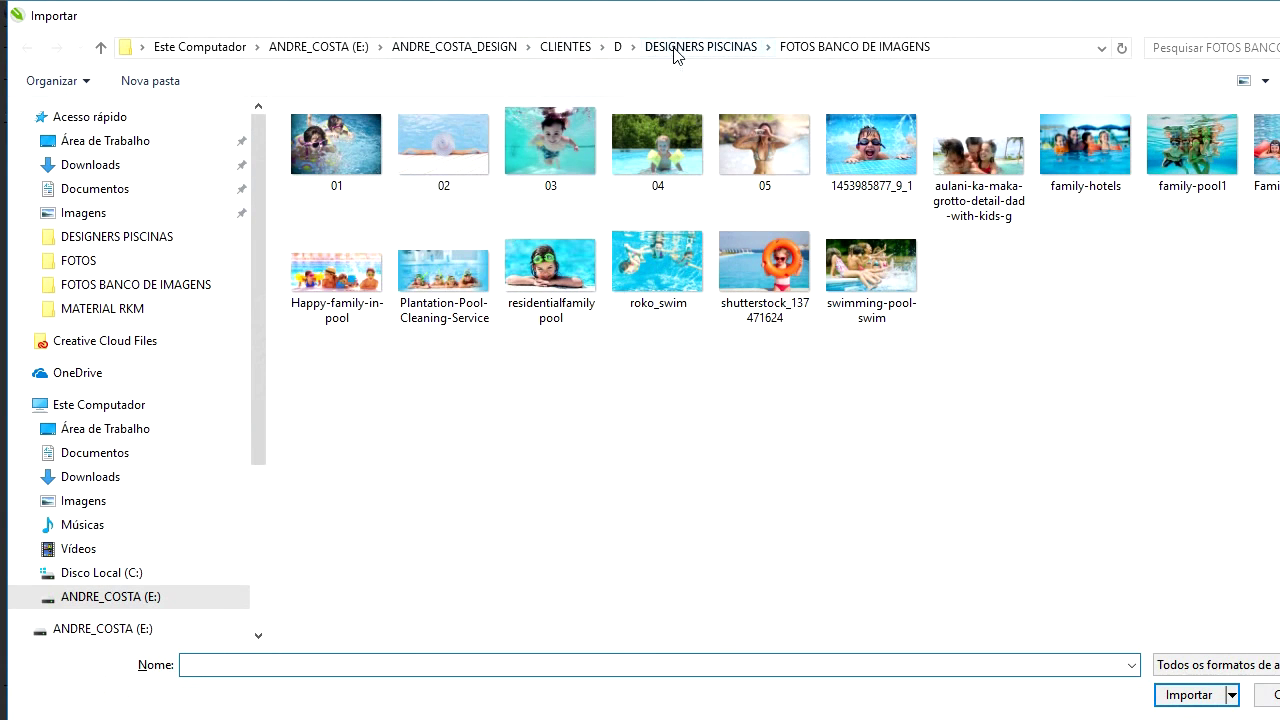
left_click(675, 50)
double_click(445, 222)
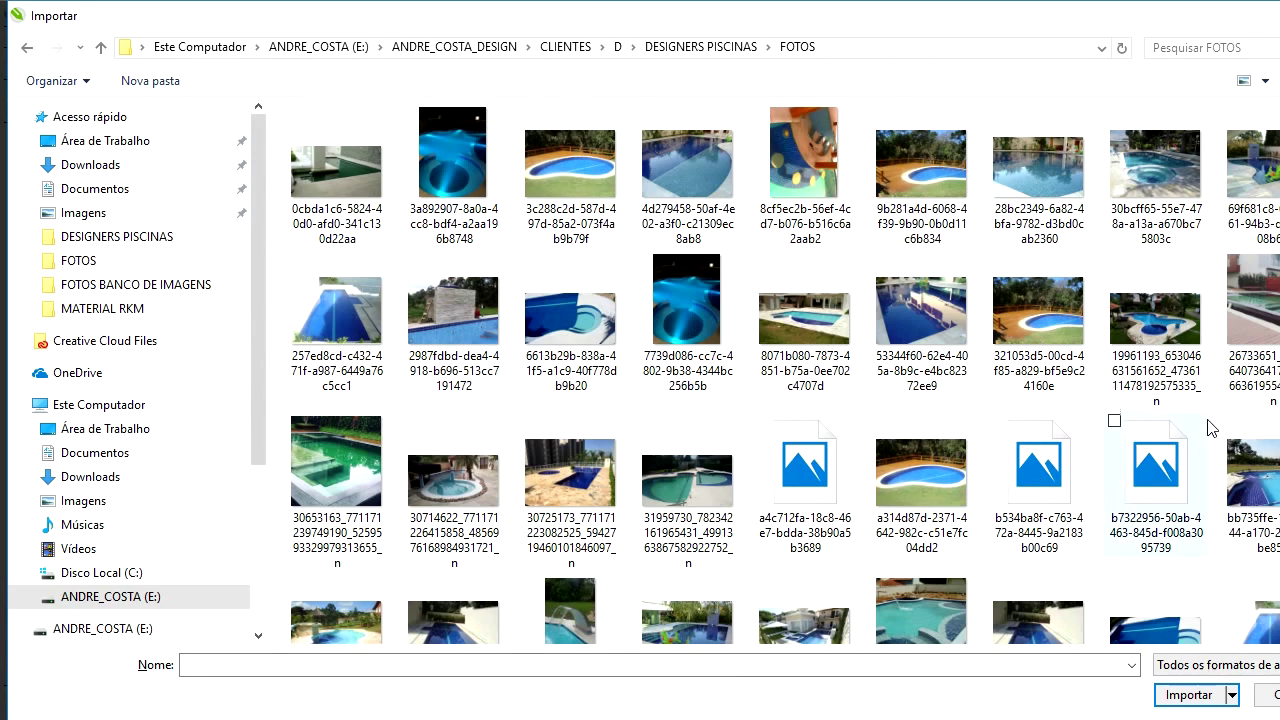
scroll(1090, 527, "down", 3)
scroll(1088, 530, "down", 4)
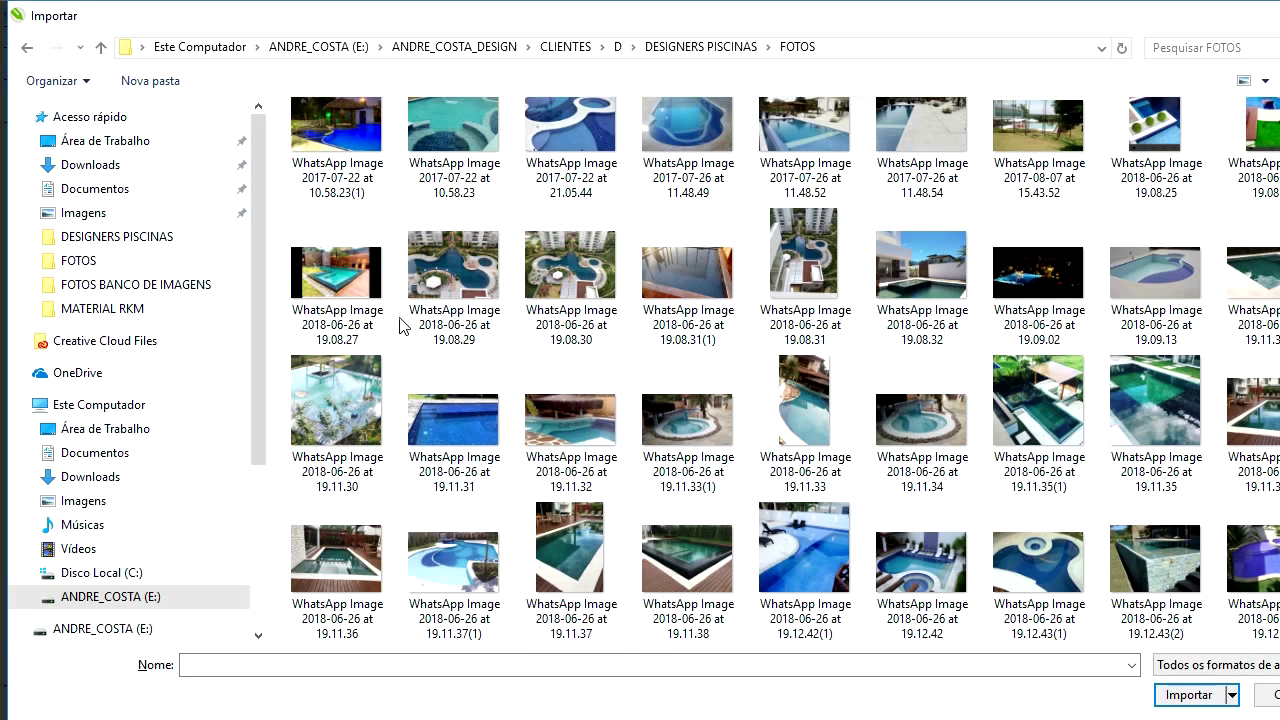
scroll(766, 400, "up", 1)
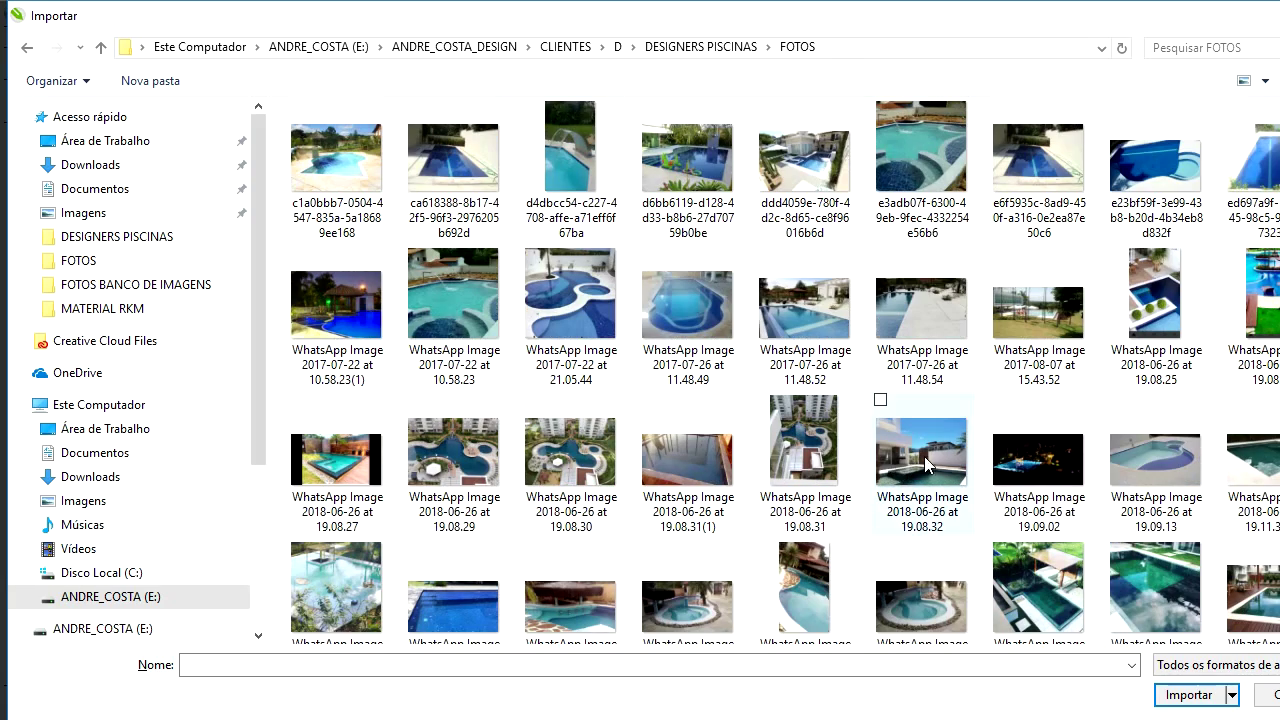
scroll(1210, 425, "up", 2)
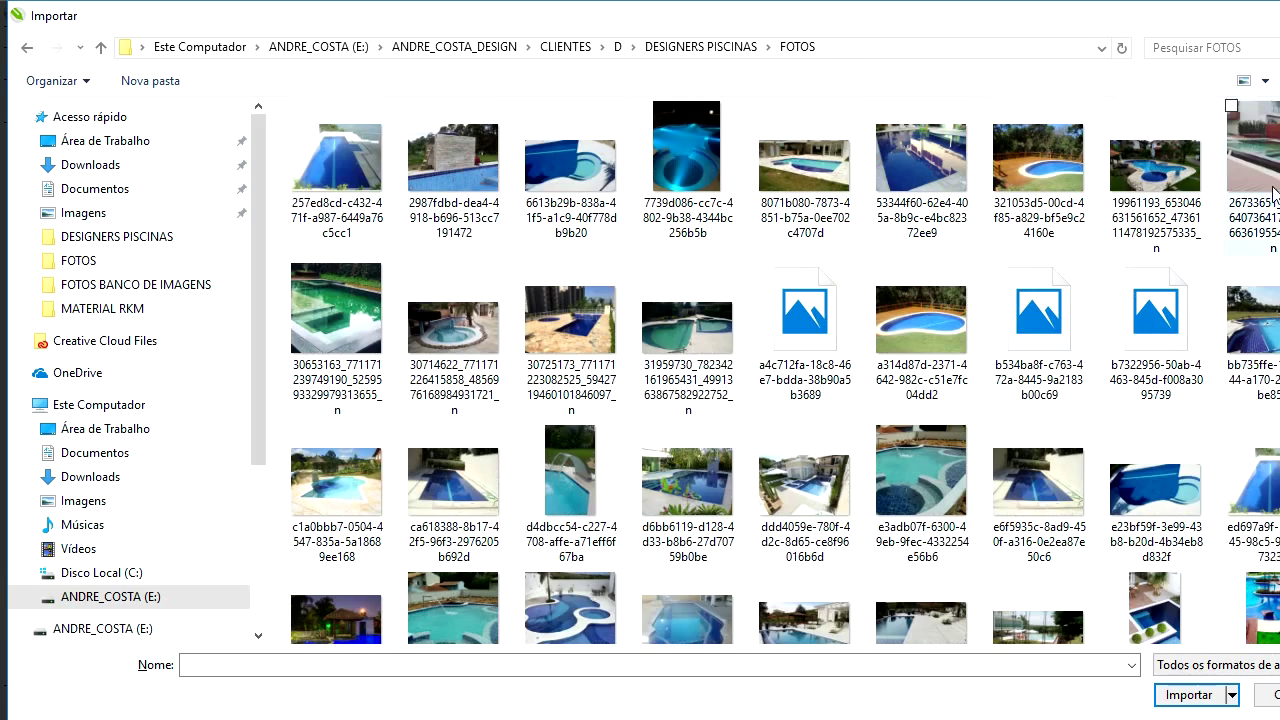
double_click(1265, 225)
left_click_drag(722, 555, 740, 582)
left_click_drag(586, 411, 515, 399)
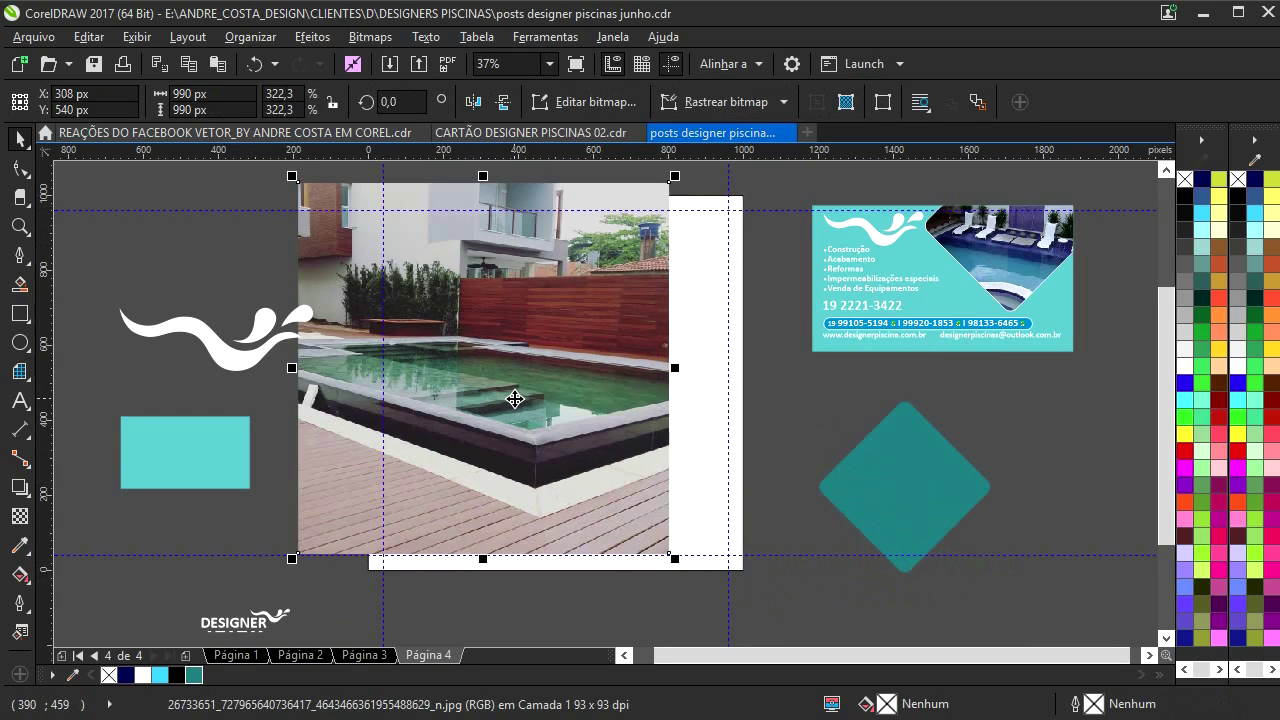
- PowerClip the pool photo inside page 4's full-page rectangle
right_click(514, 399)
left_click(586, 140)
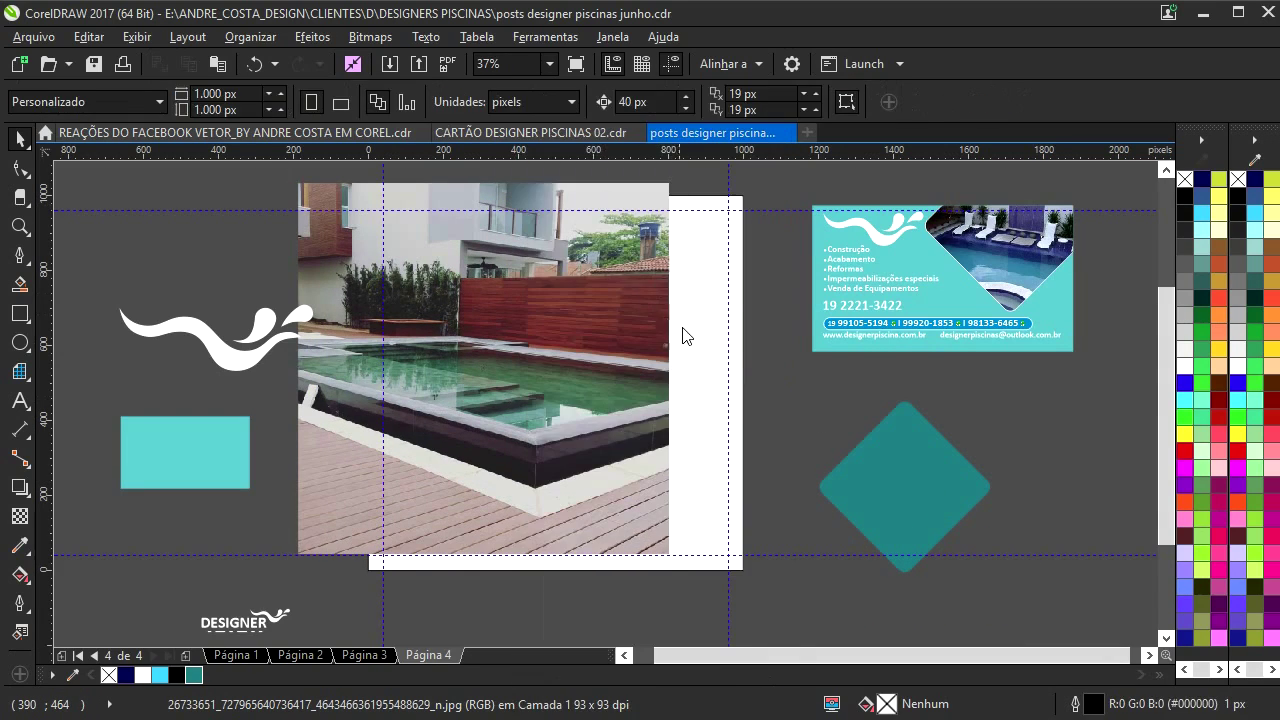
left_click(619, 342)
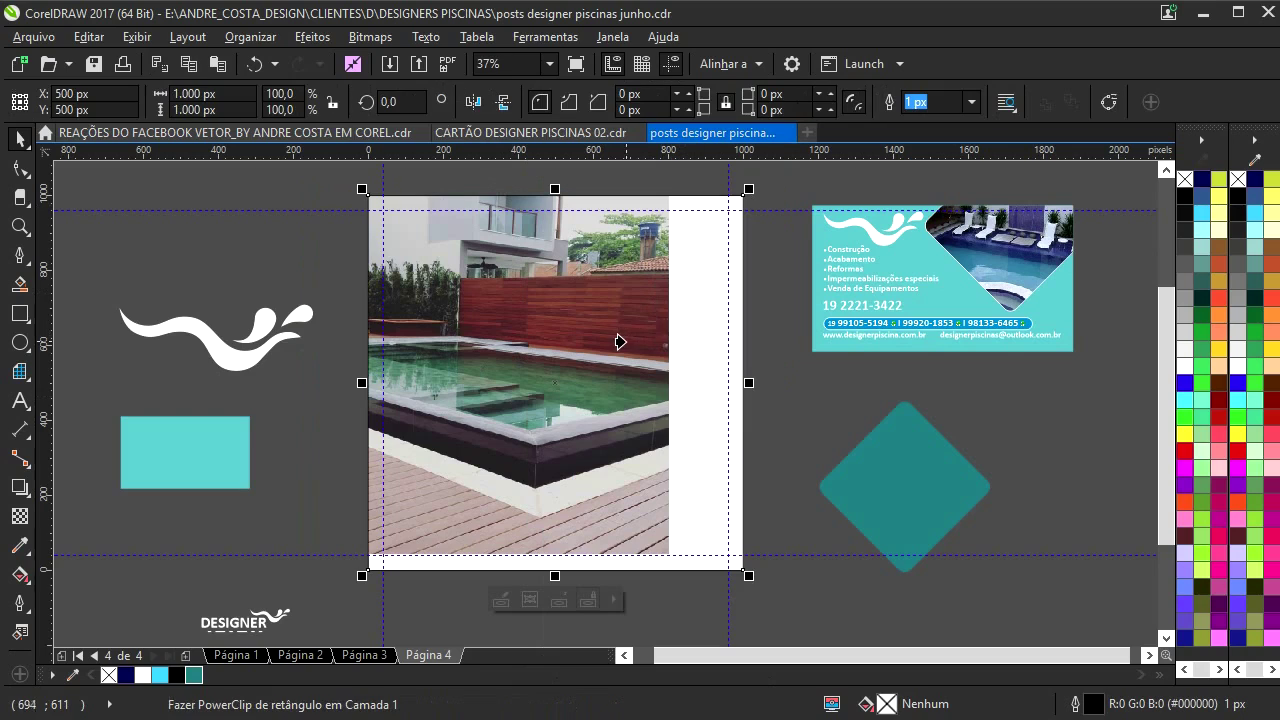
- Reposition the clipped pool photo and enlarge it to about 1028 × 1028 px so it fills page 4's frame
left_click(565, 338, "alt")
left_click_drag(498, 320, 571, 332)
mouse_move(748, 191)
left_mouse_down()
mouse_move(757, 184)
mouse_move(737, 186)
left_mouse_up()
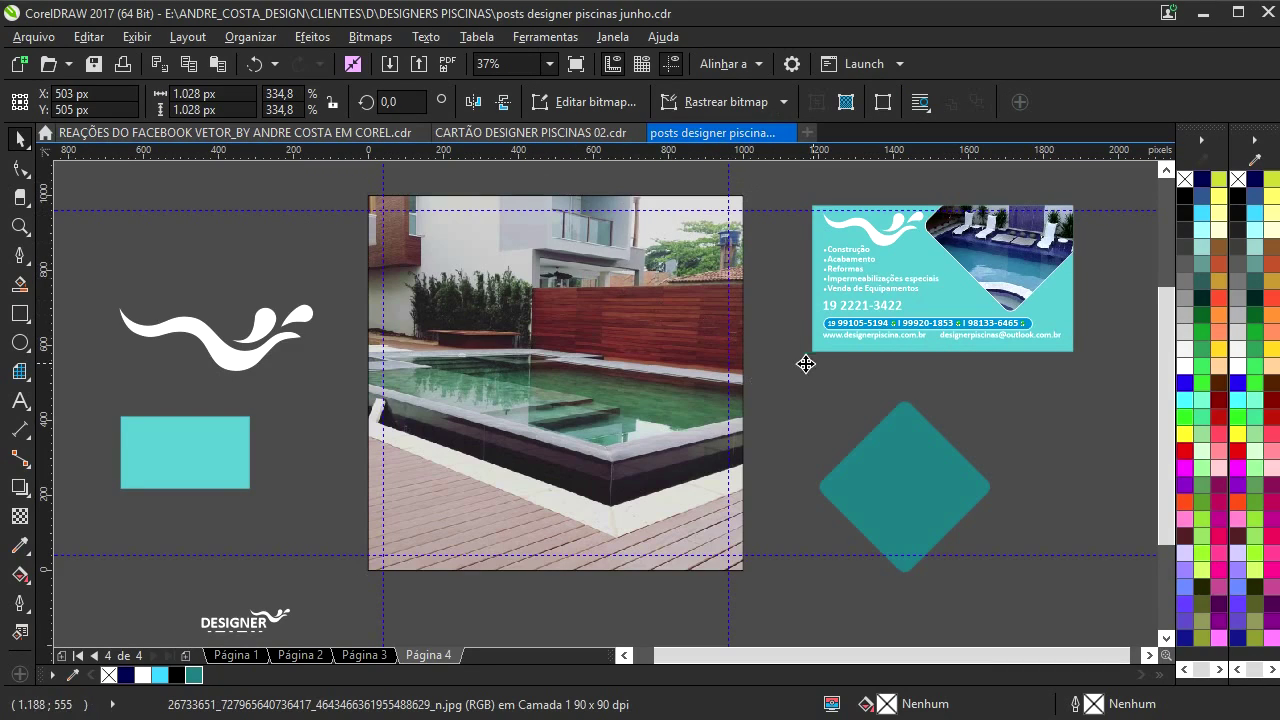
left_click(1049, 440)
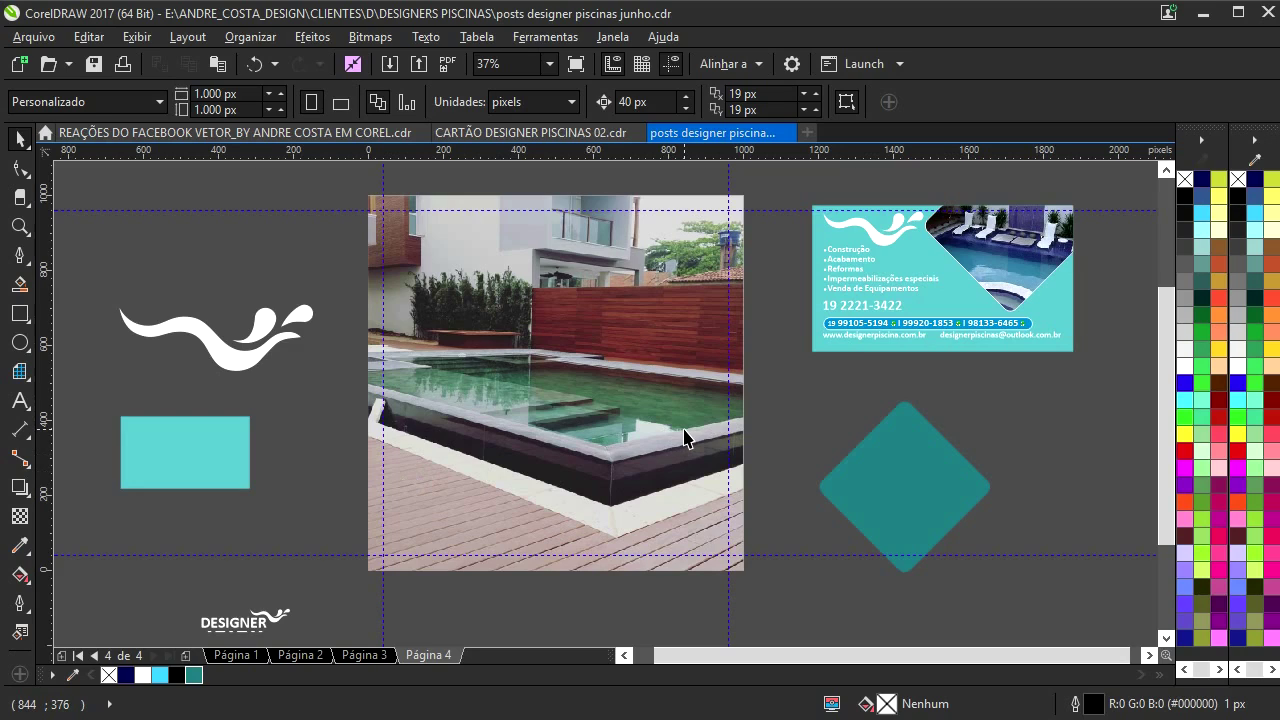
left_click_drag(743, 412, 737, 427)
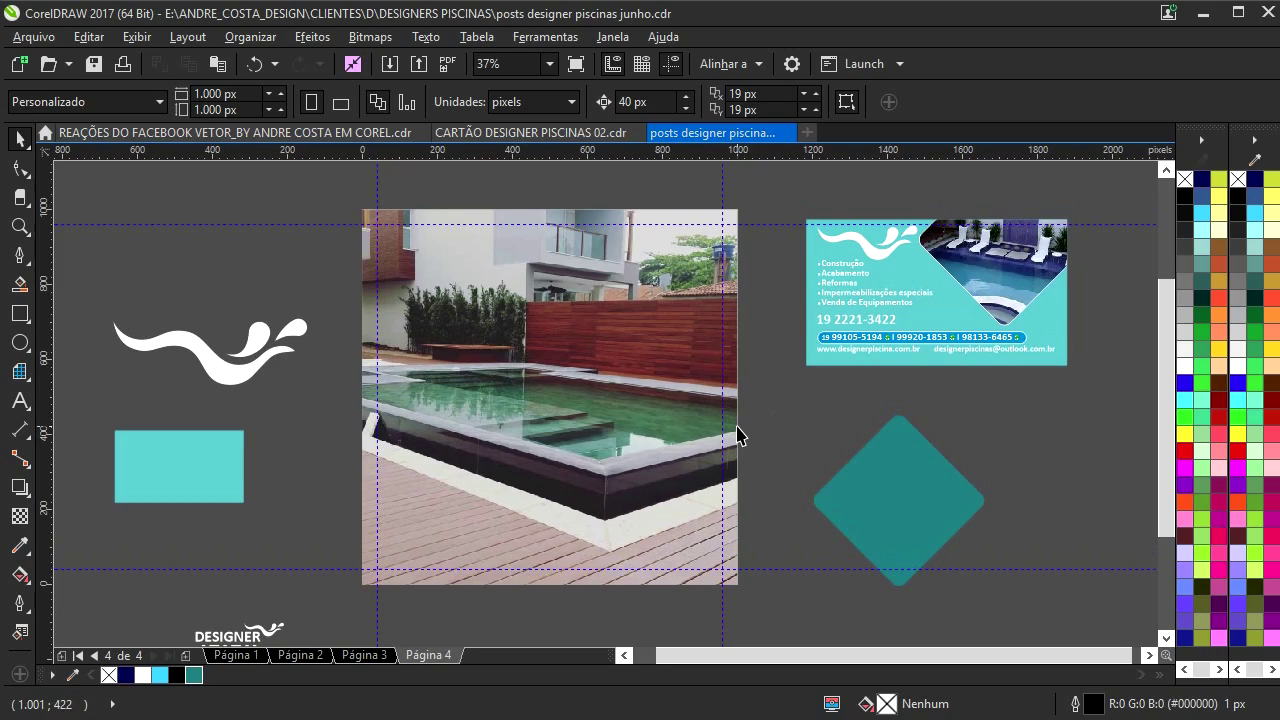
left_click(737, 427)
left_click(766, 428)
- Copy the white DESIGNER logo group from the desktop area to just below page 4's lower edge
left_click_drag(237, 641, 242, 612)
left_click_drag(290, 531, 286, 530)
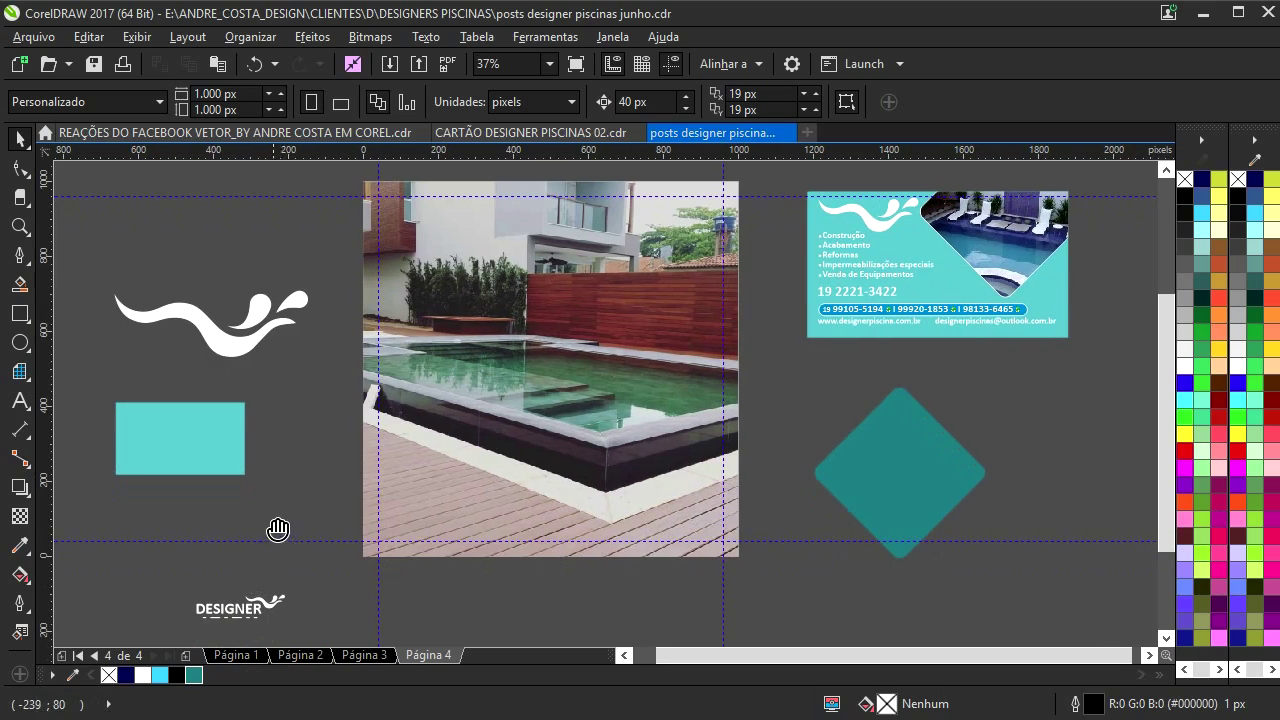
left_click_drag(186, 578, 319, 644)
left_click_drag(263, 605, 467, 605)
right_click(467, 605)
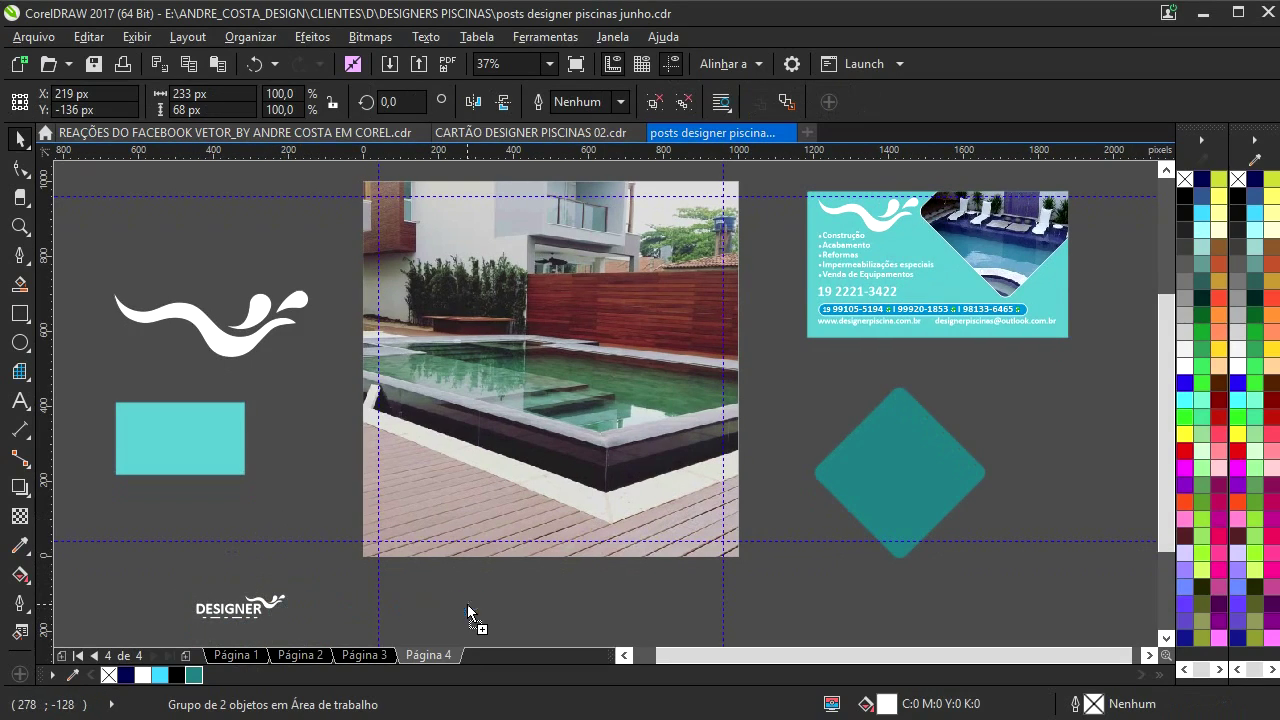
left_click(333, 502)
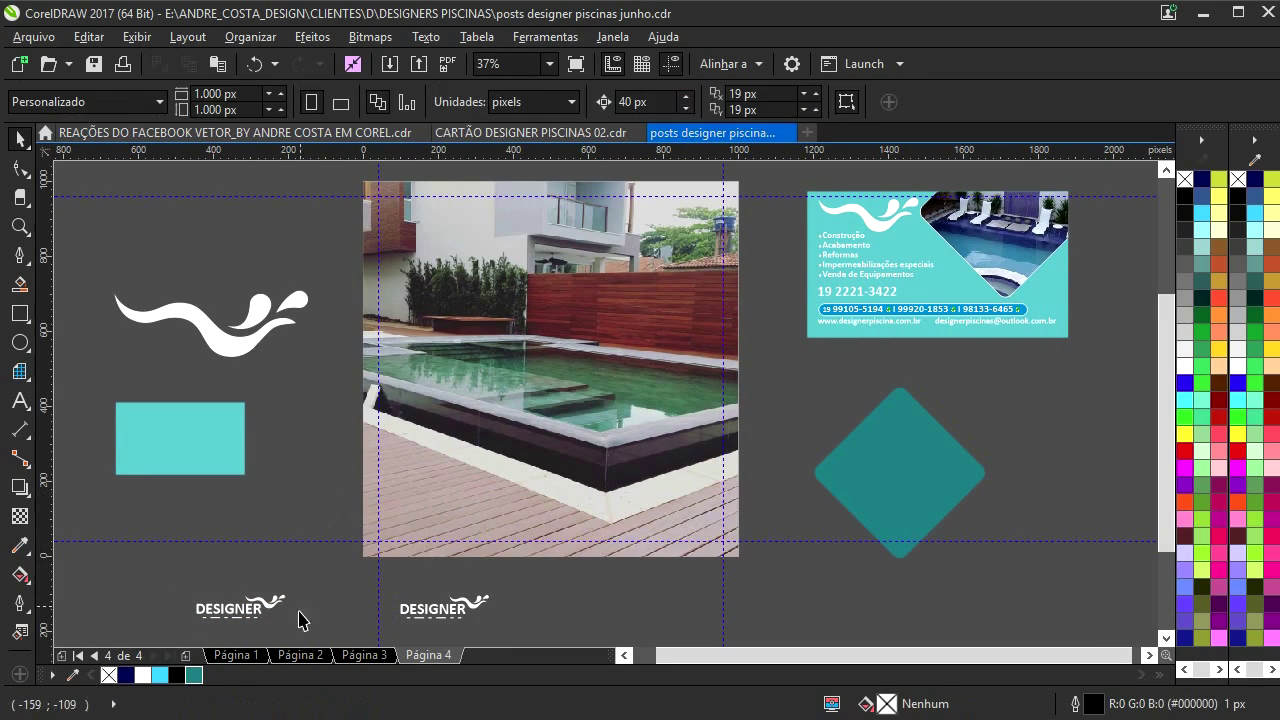
- Compare the finished post layouts on pages 1, 2 and 3 with the new page 4
left_click(245, 658)
left_click(288, 657)
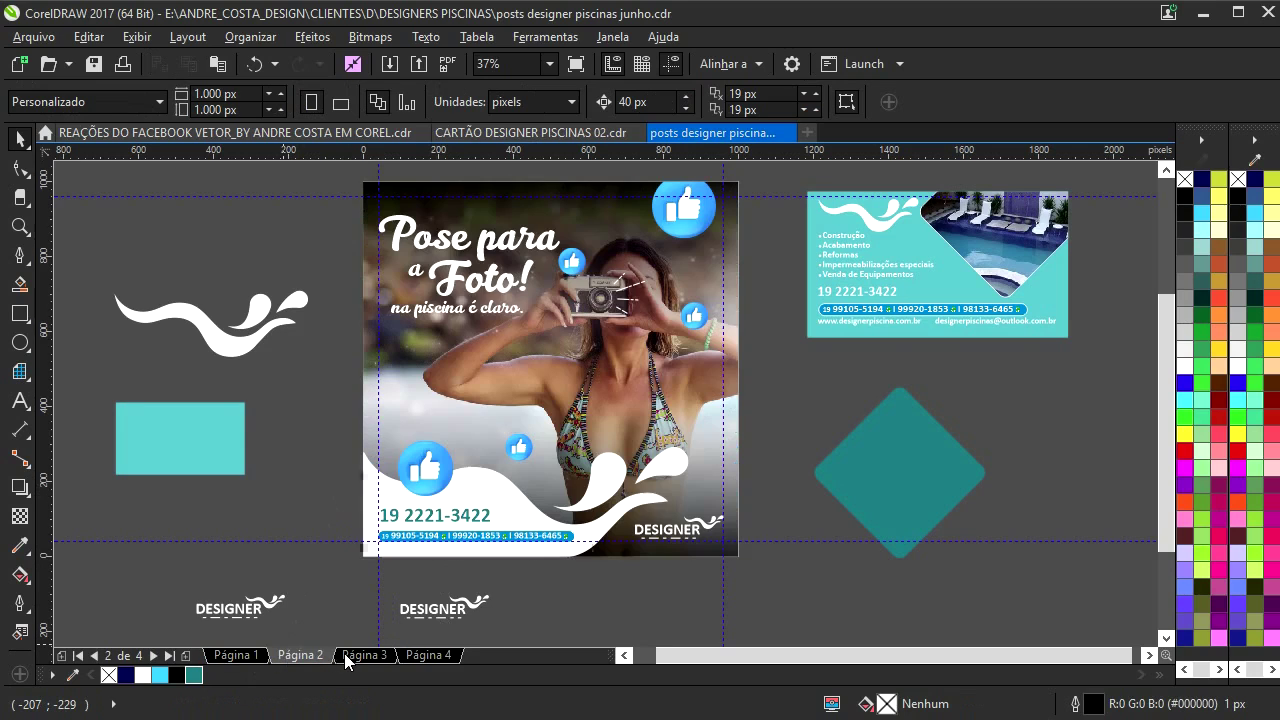
left_click(348, 653)
left_click(424, 656)
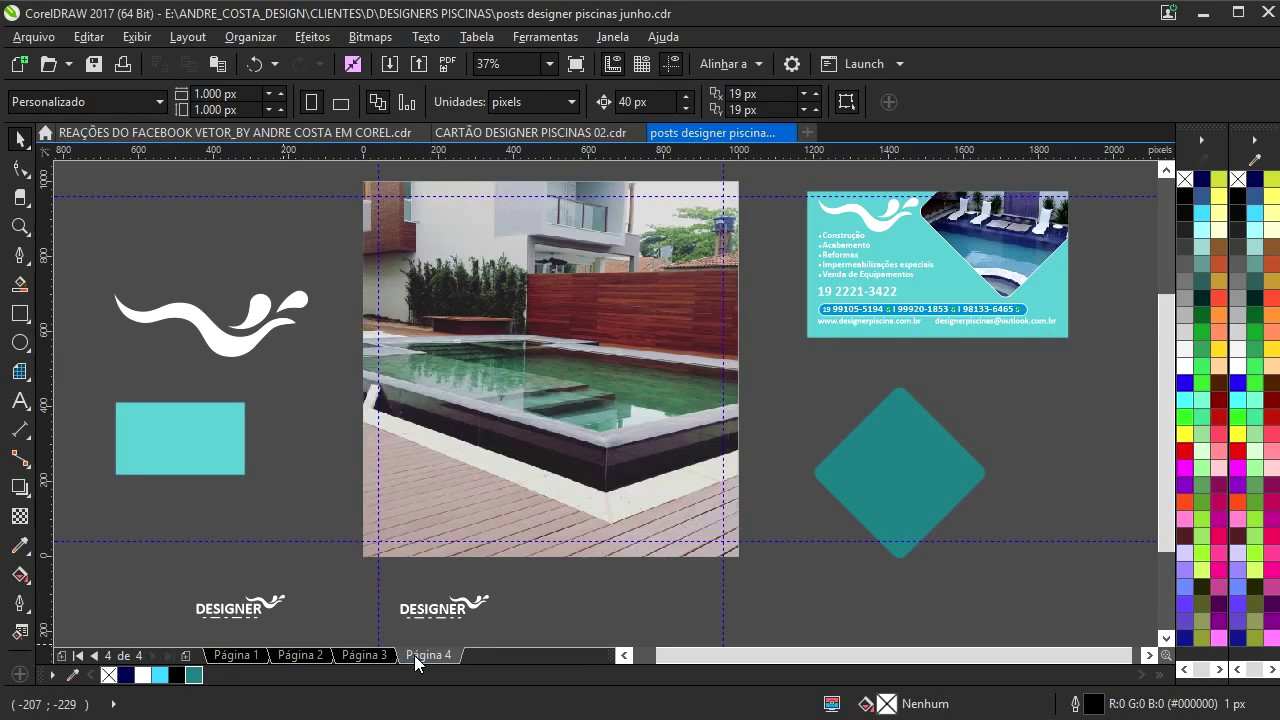
left_click(322, 658)
left_click(236, 656)
left_click(296, 656)
left_click(357, 657)
left_click(424, 657)
left_click(236, 656)
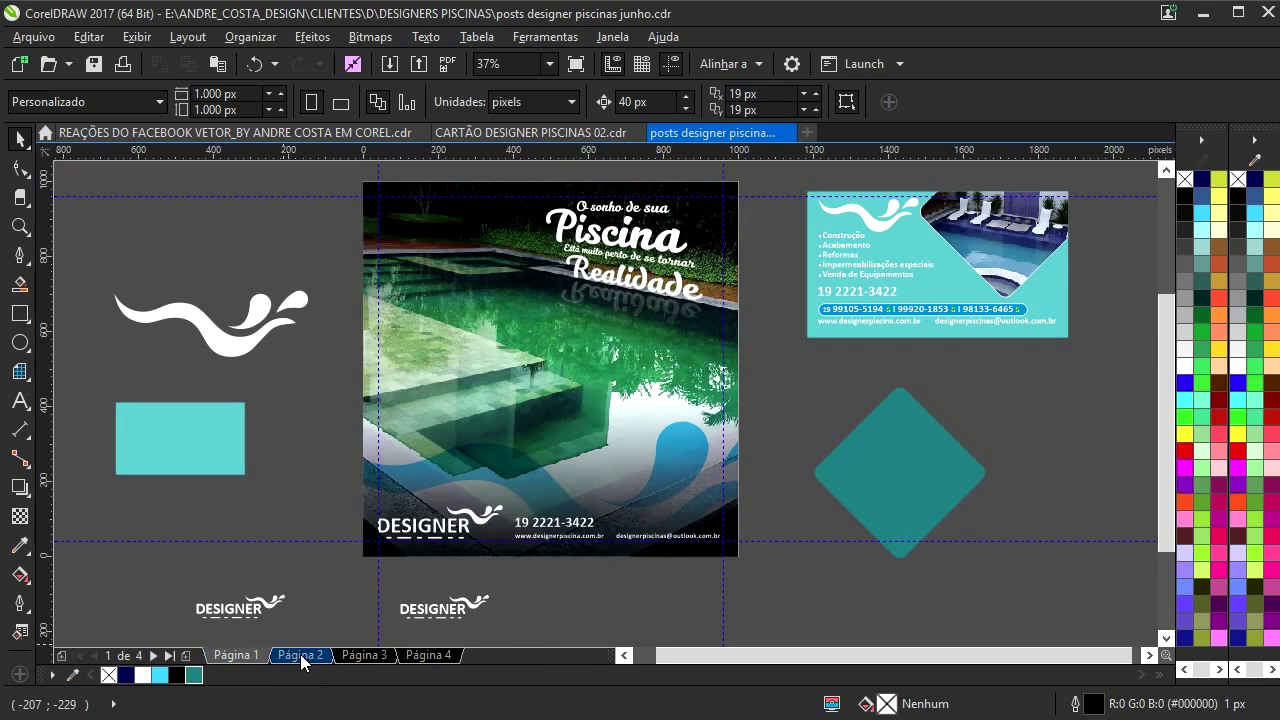
left_click(296, 656)
left_click(365, 657)
left_click(425, 657)
left_click(296, 656)
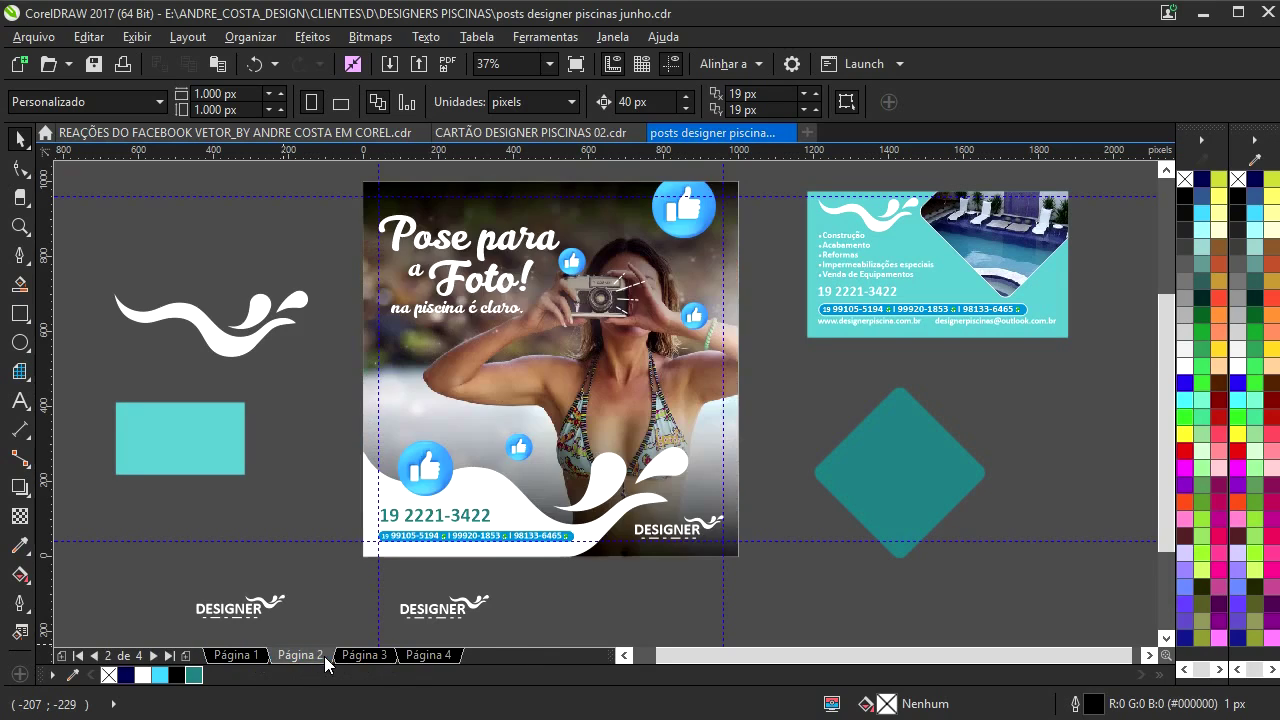
left_click(245, 655)
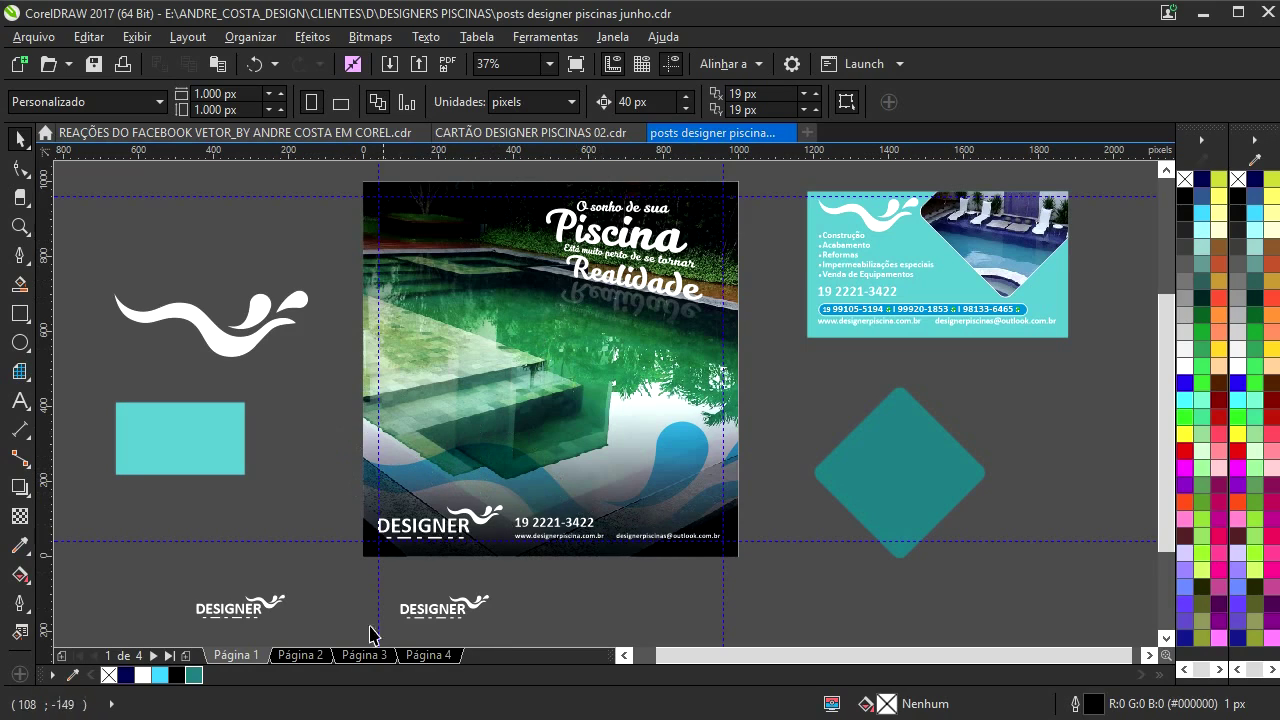
- Review the pool post designs on pages 2 and 3, looking closely at page 3's footer logo
left_click(303, 655)
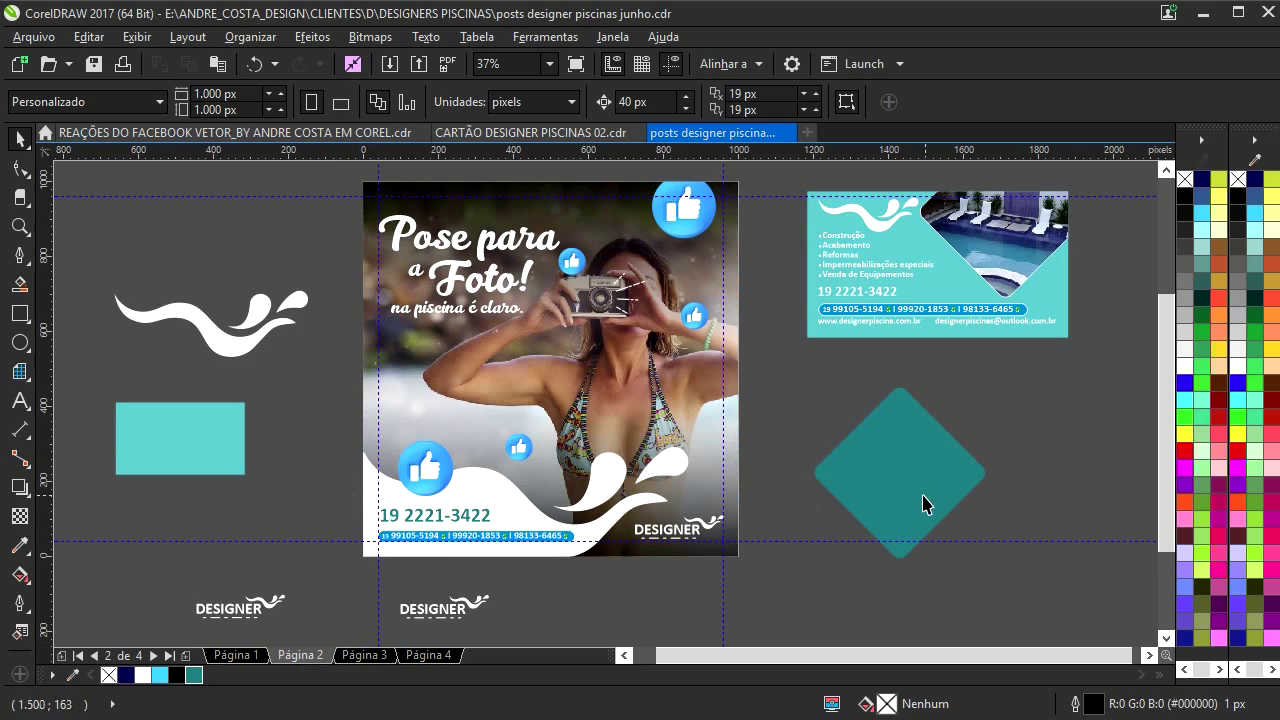
left_click(366, 656)
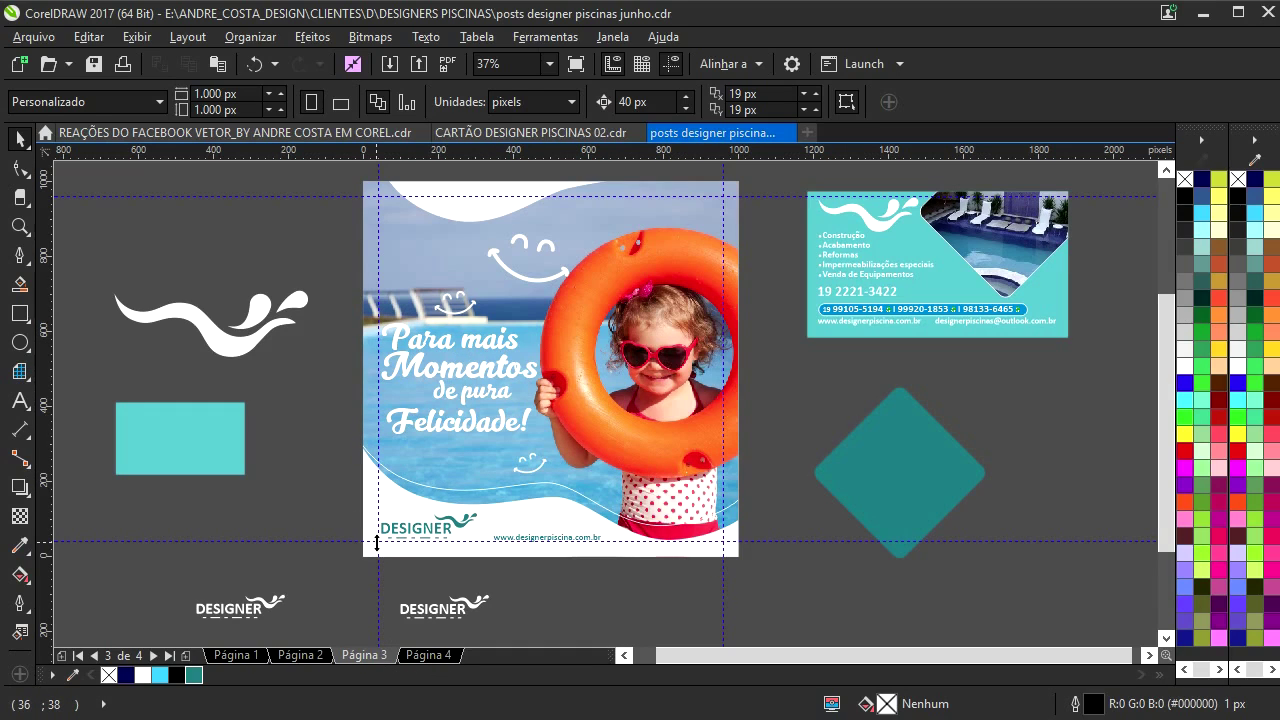
scroll(440, 522, "up", 3)
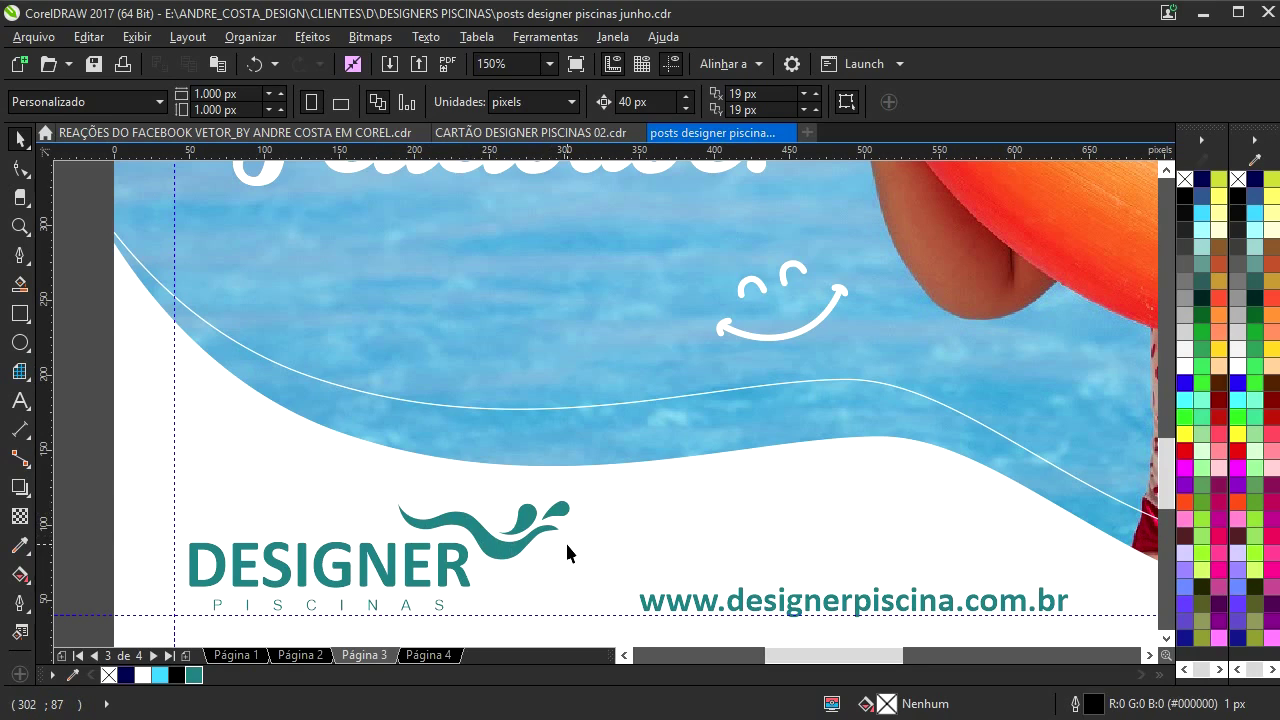
scroll(527, 526, "down", 5)
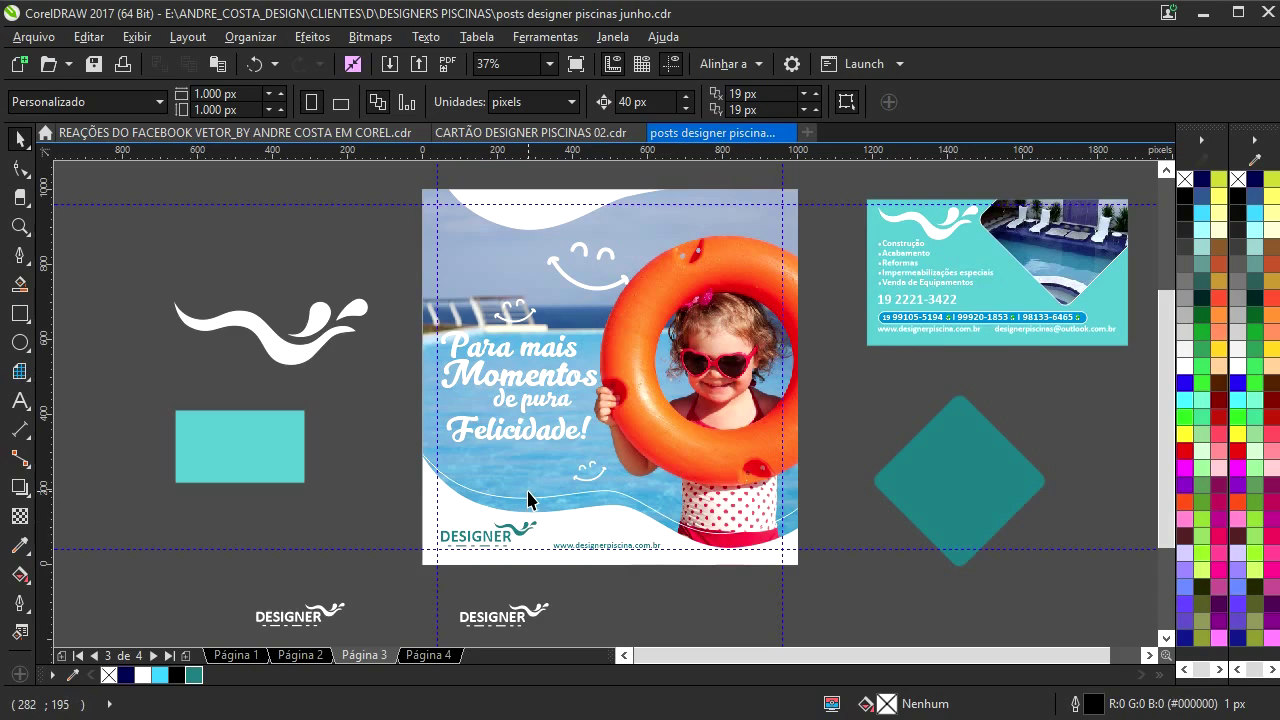
- Place the white Designer Piscinas logo inside the guides at the lower-right corner of the pool photo on page 4
left_click(438, 658)
left_click_drag(563, 436, 512, 458)
left_click_drag(440, 645, 556, 507)
scroll(624, 559, "up", 1)
left_click_drag(741, 527, 805, 525)
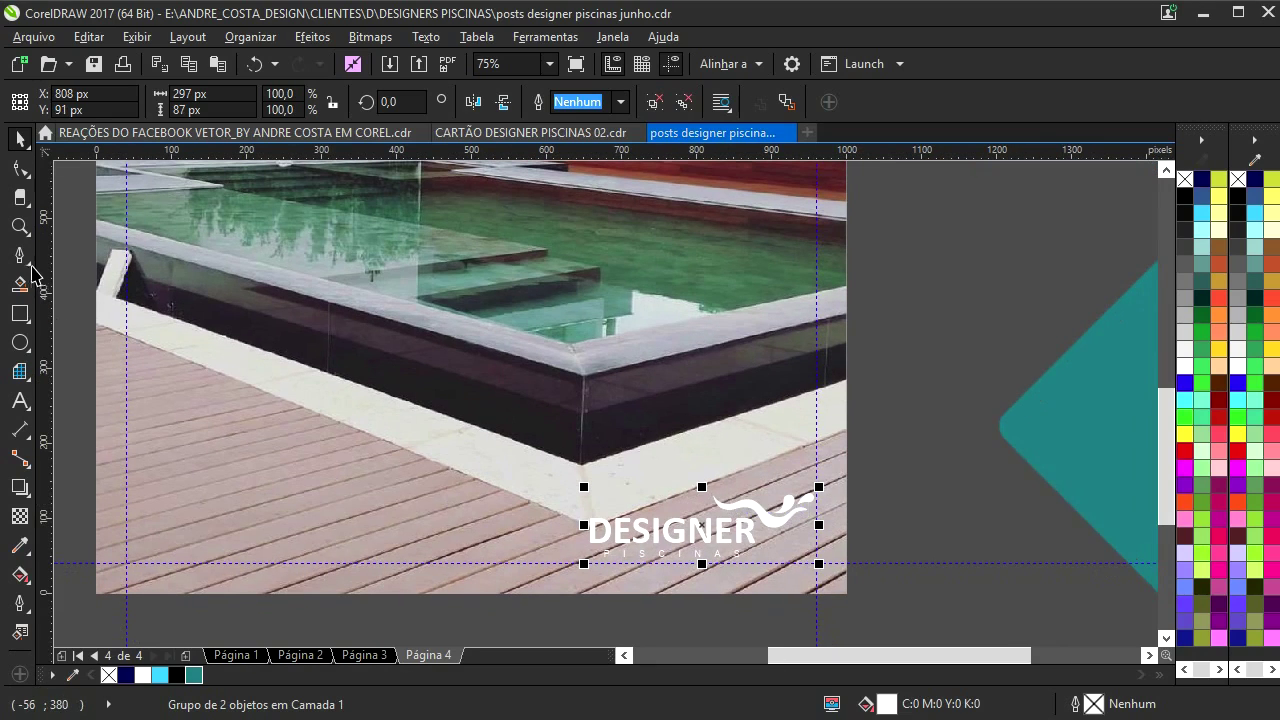
- Draw a closed dome-shaped curve about 572 × 236 px around the logo with the Pen tool and shift it toward the page corner
left_click(19, 255)
left_click(870, 502)
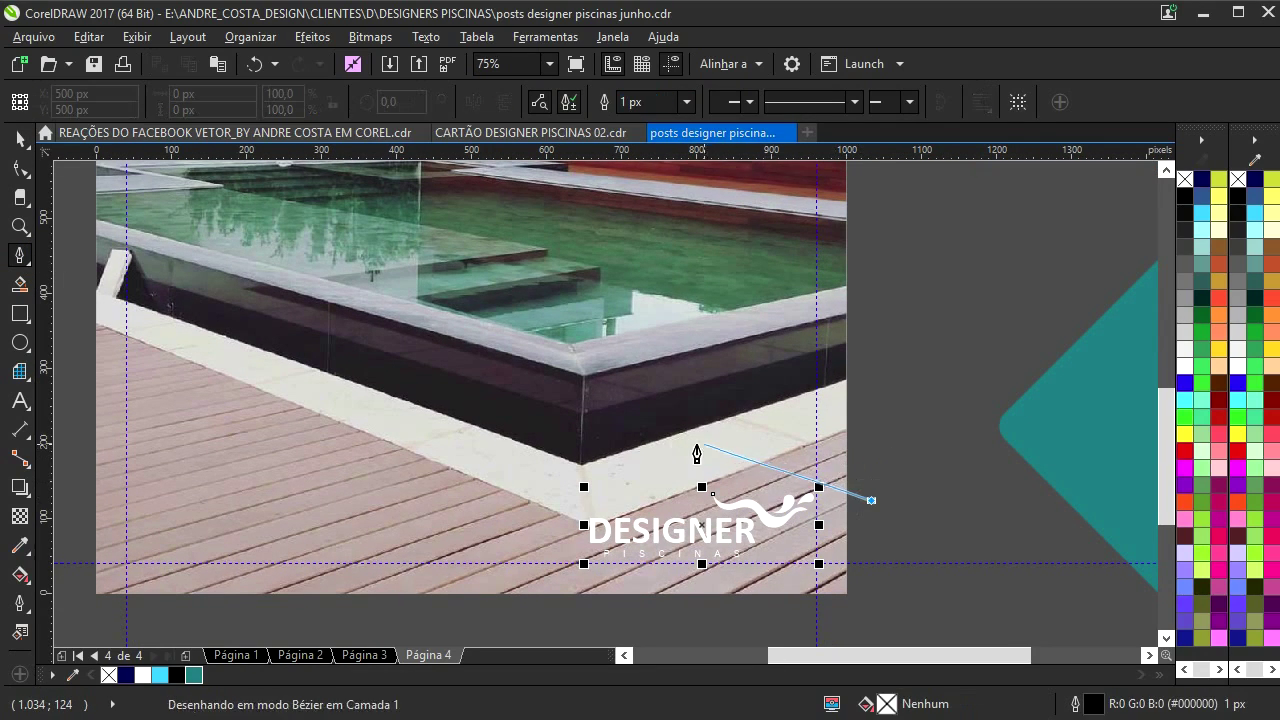
left_click_drag(644, 440, 503, 460)
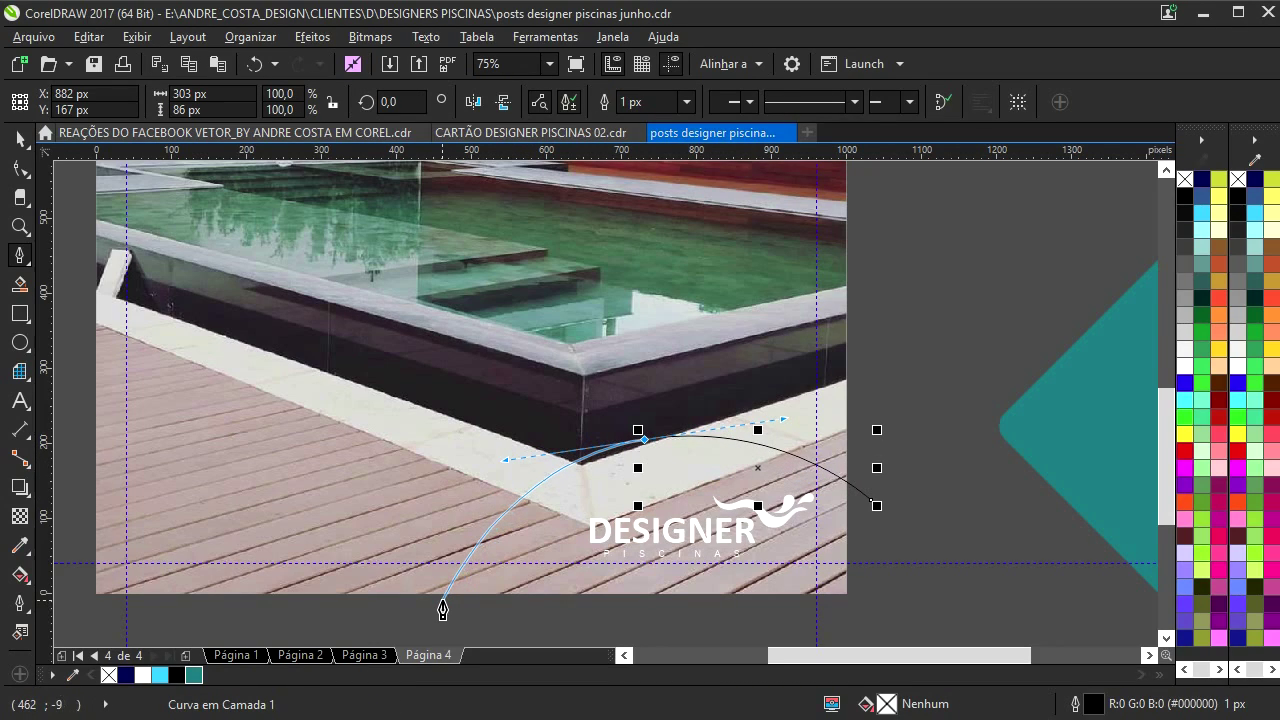
left_click(443, 607)
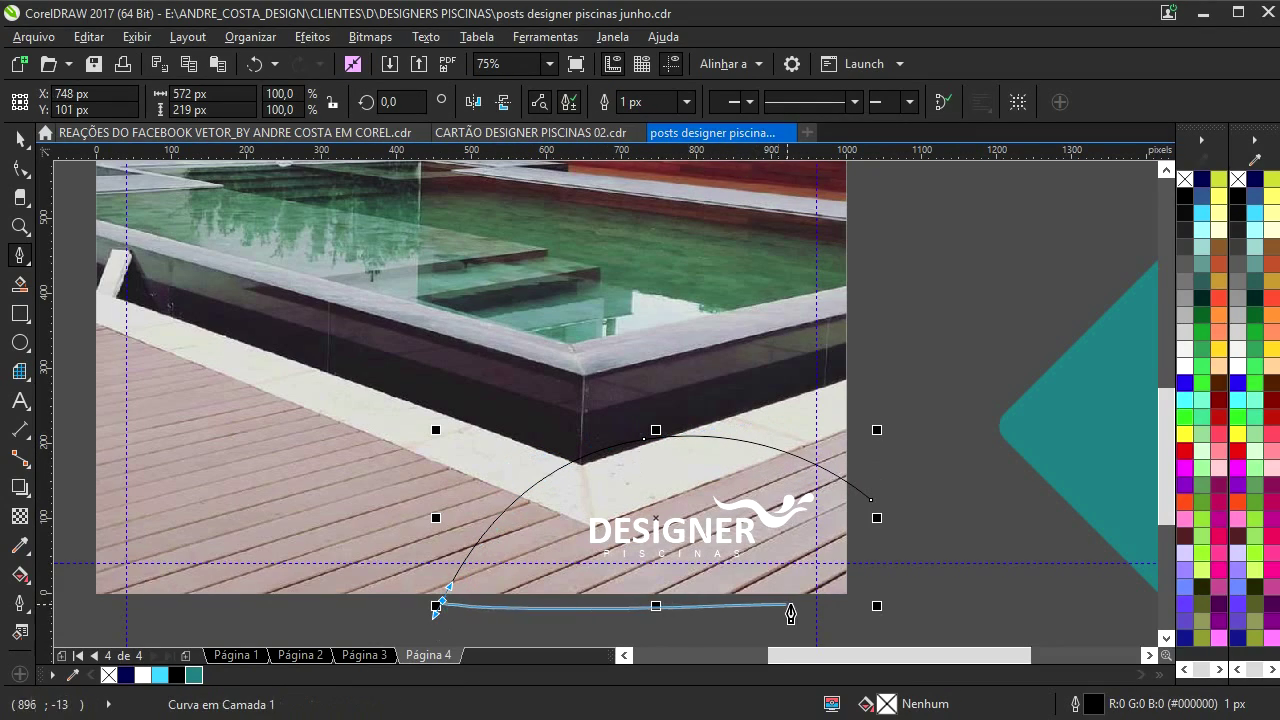
left_click(860, 610)
left_click(870, 500)
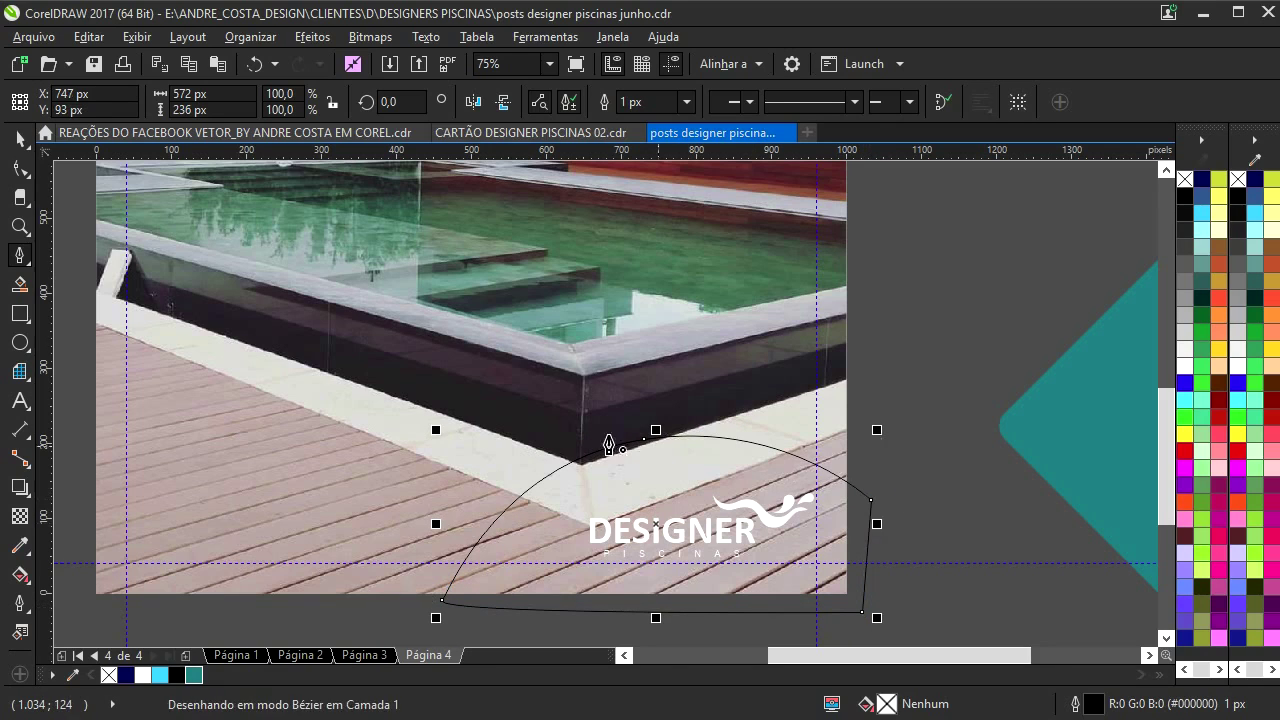
left_click(20, 139)
left_click_drag(662, 458, 680, 474)
scroll(694, 431, "right", 3)
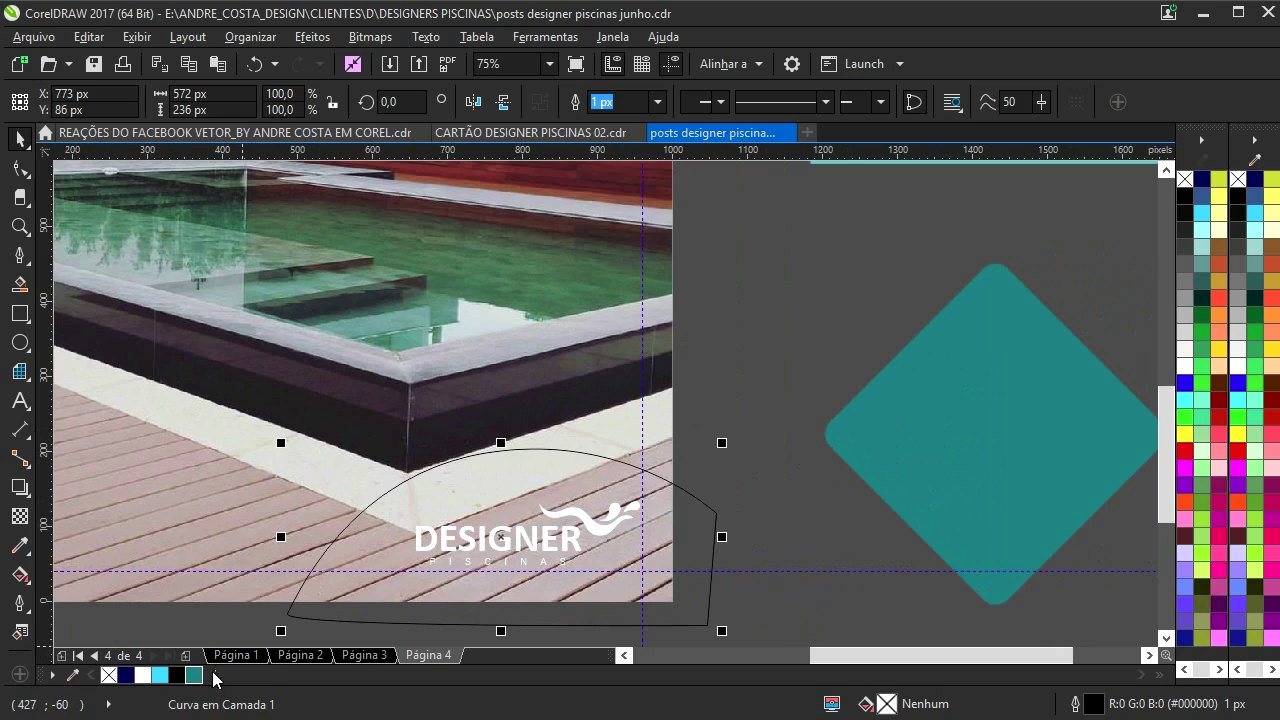
- Fill the dome curve with sky blue (#00CCFF), remove its outline and PowerClip it inside the pool photo frame
left_click_drag(196, 676, 512, 490)
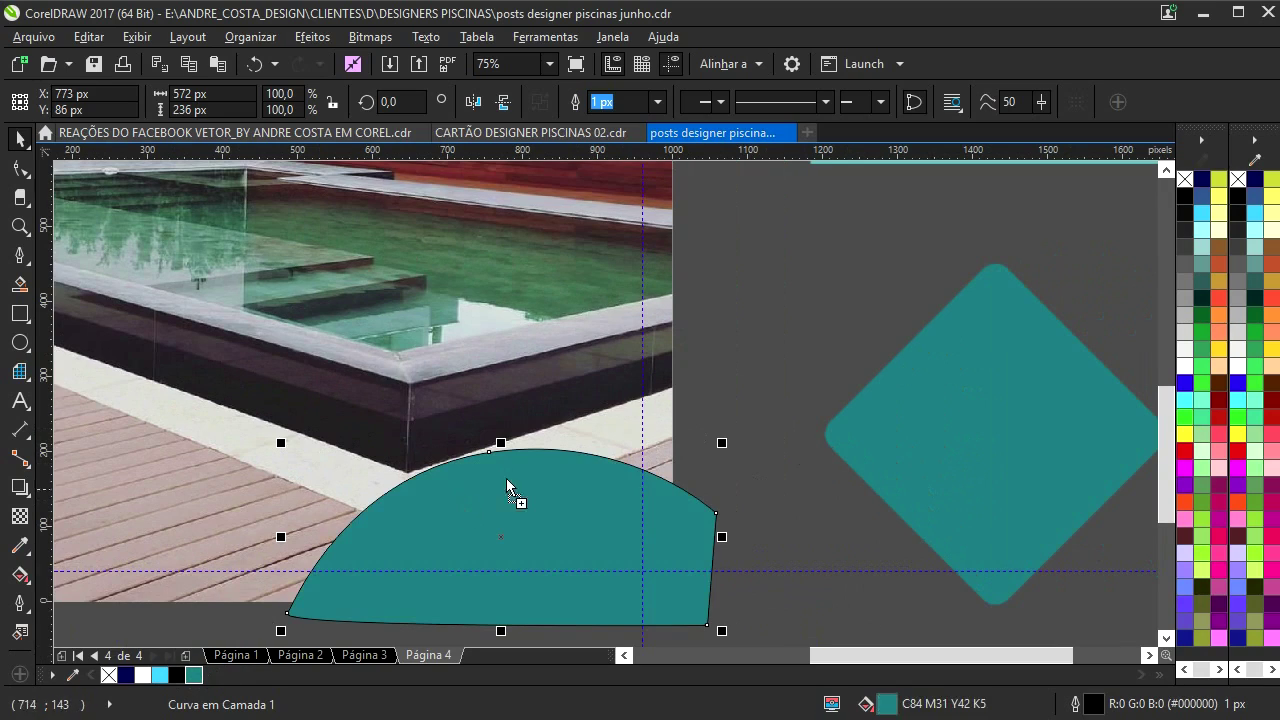
left_click_drag(155, 676, 443, 517)
left_click(490, 489)
right_click(1185, 178)
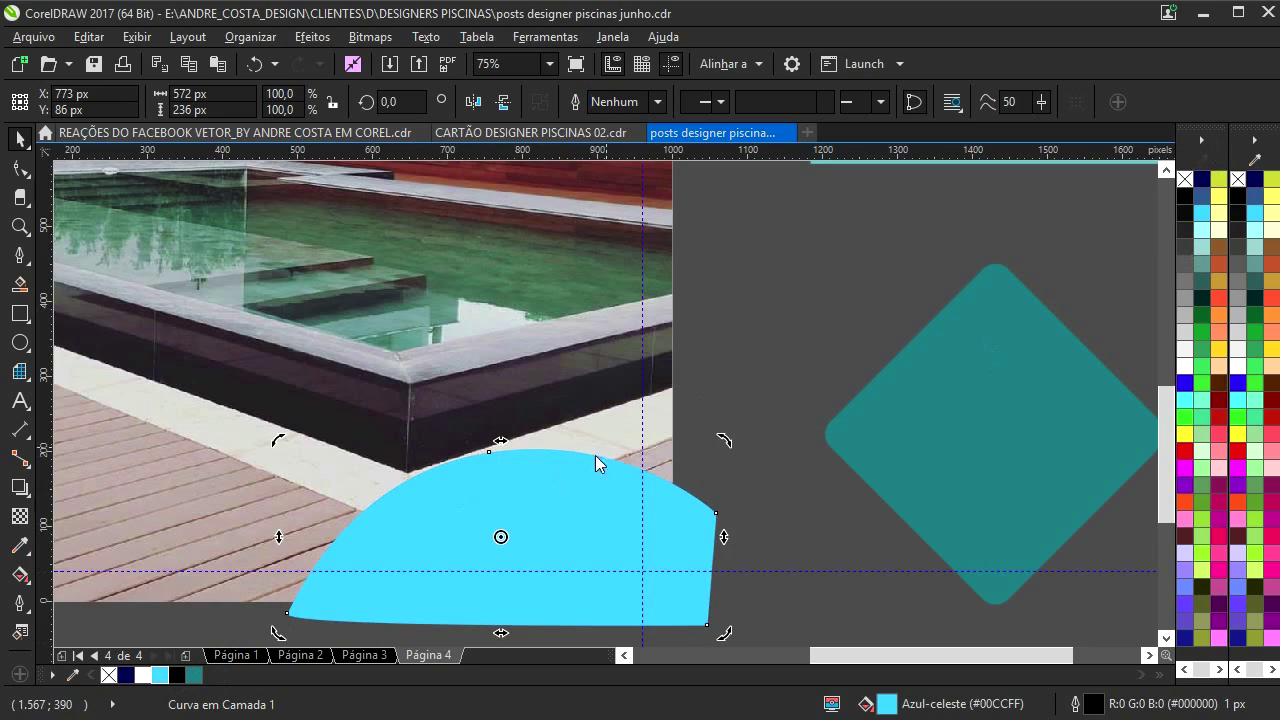
right_click(495, 500)
left_click(483, 309)
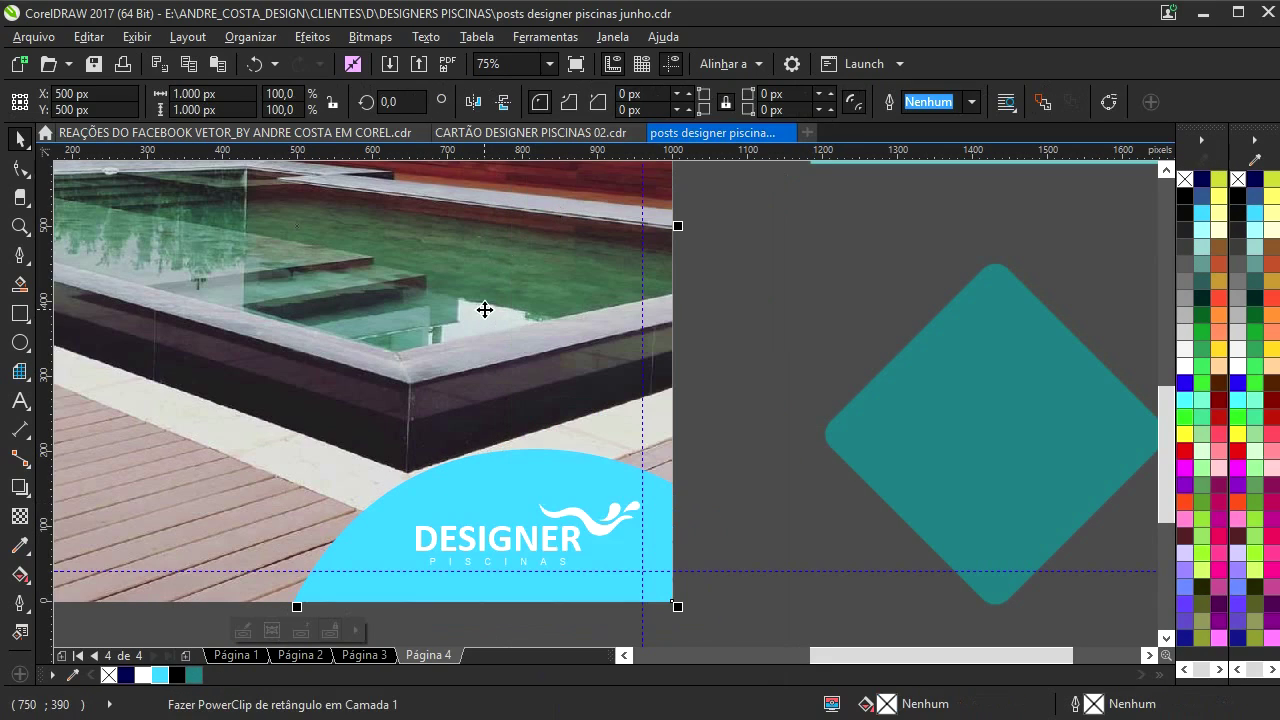
- Copy the turquoise rectangle beside the page and paste it into the pool photo's PowerClip contents as a colour reference
left_click_drag(720, 440, 400, 595)
left_click_drag(505, 538, 624, 488)
scroll(683, 515, "down", 1)
left_click(215, 415)
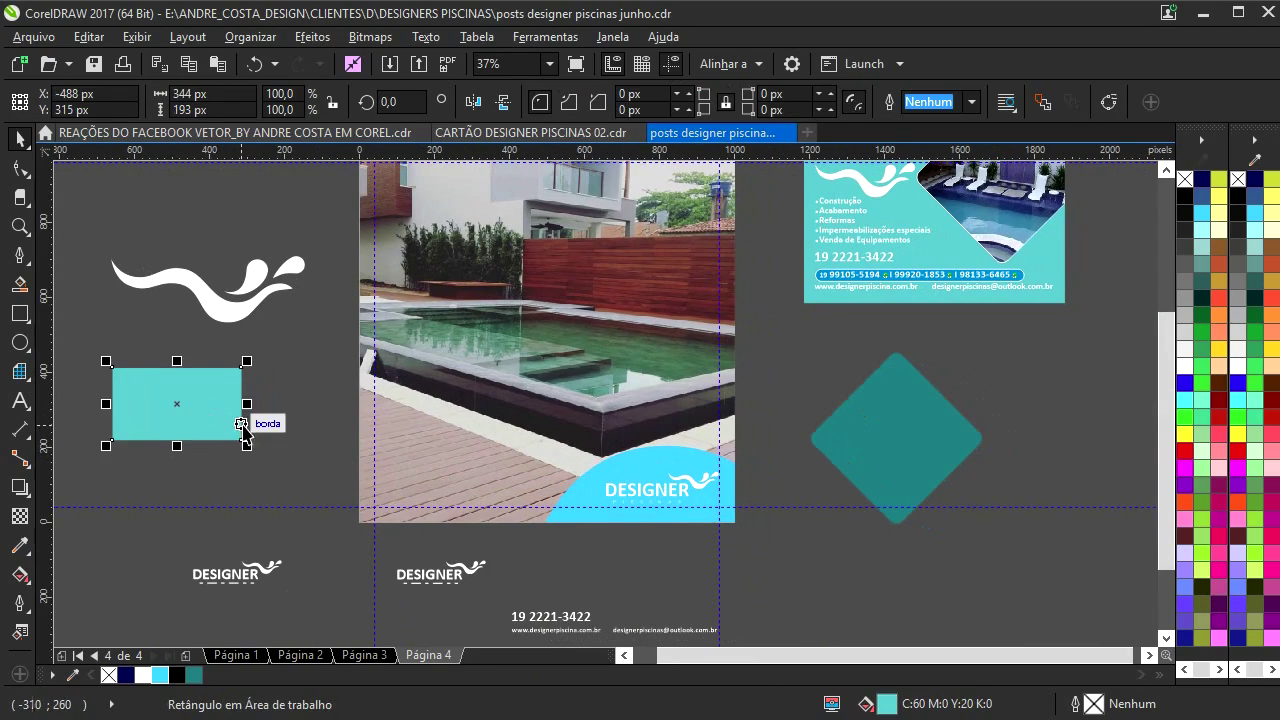
left_click_drag(215, 415, 685, 379)
right_click(685, 379)
key("ctrl+x")
left_click(631, 343, "ctrl")
key("ctrl+v")
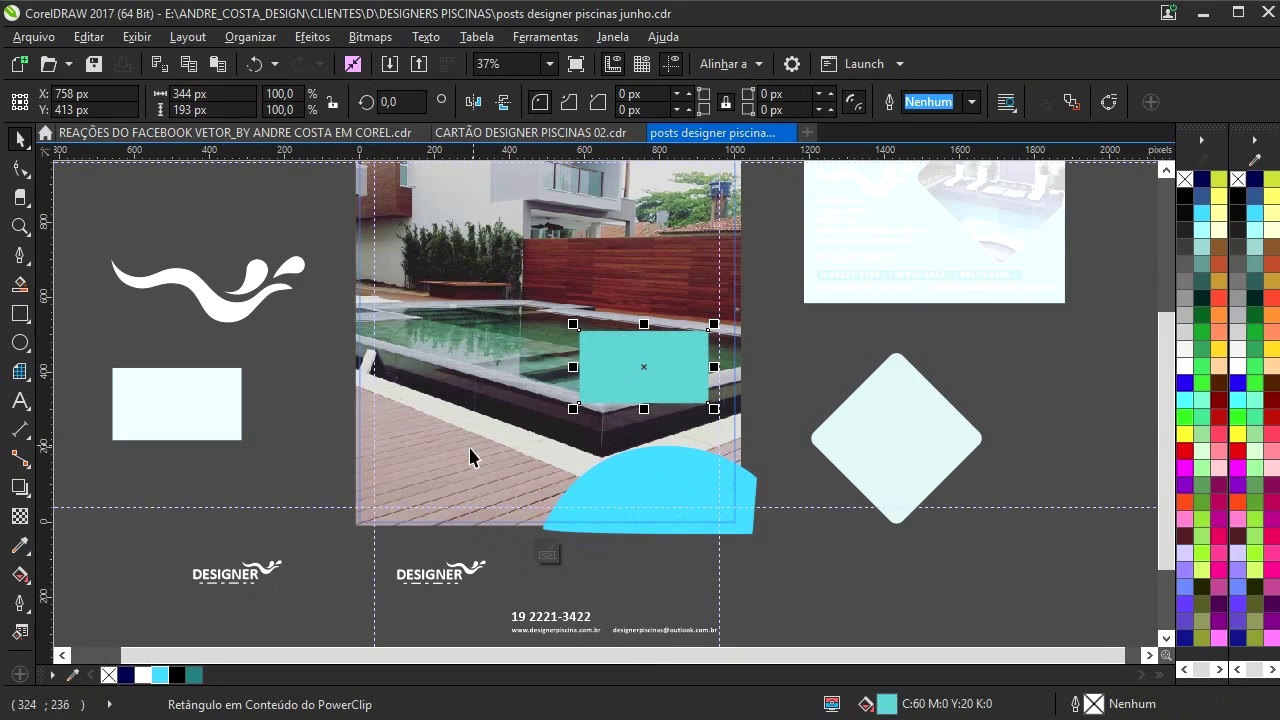
- Fill the dome curve with the rectangle's turquoise (C60 M0 Y20 K0), delete the pasted rectangle and leave the PowerClip contents
left_click_drag(887, 703, 670, 480)
left_click(669, 361)
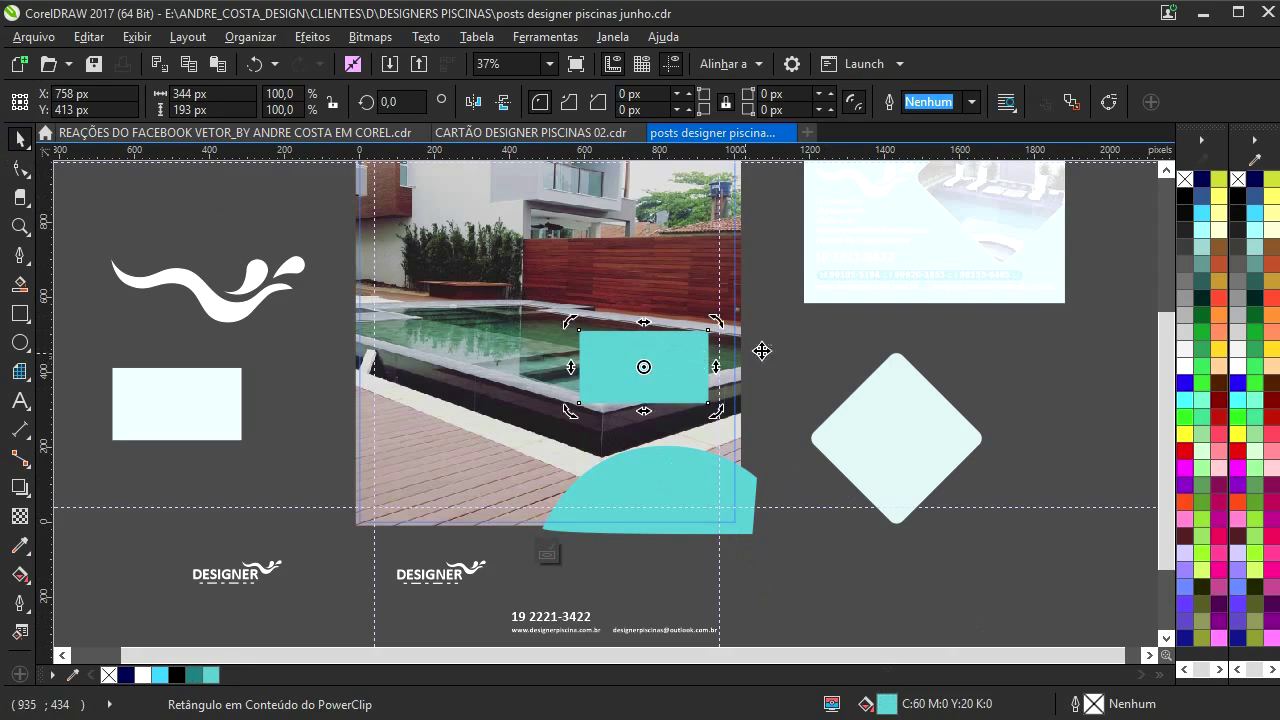
left_click(821, 347)
left_click(673, 363)
key("Delete")
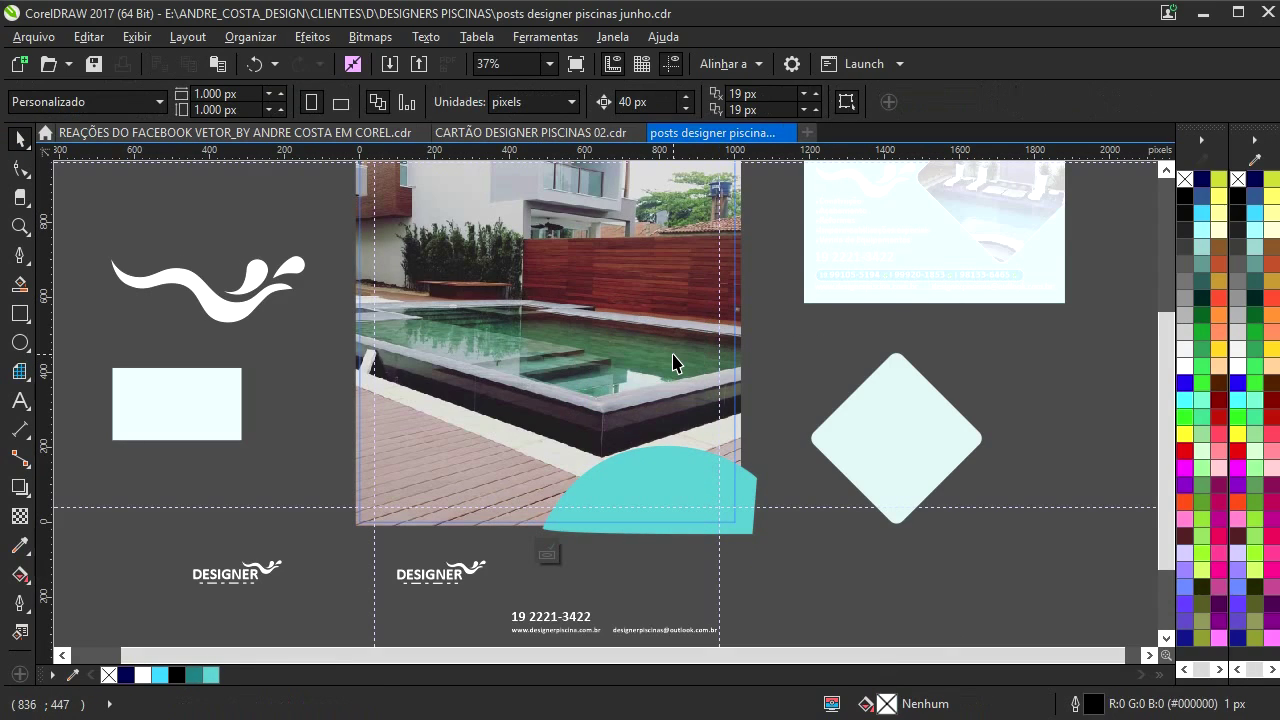
left_click(762, 361)
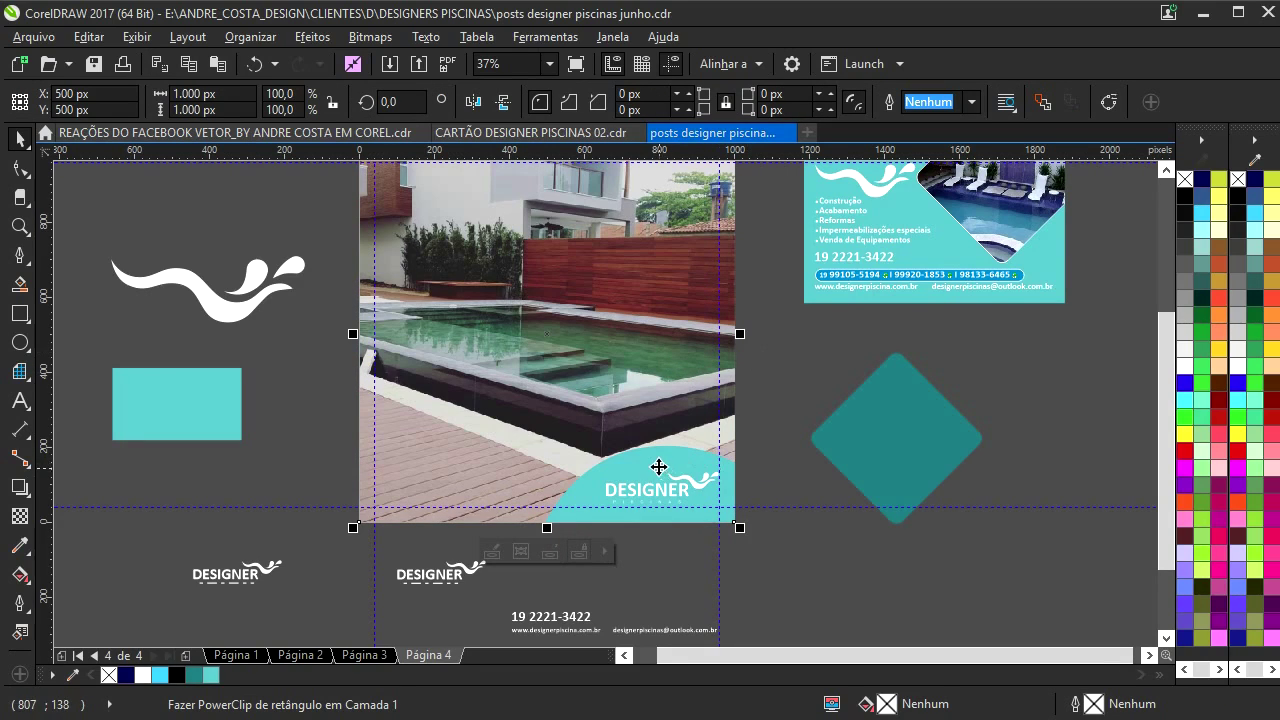
- Nudge the turquoise dome behind the logo to about X 784, Y 72 px
scroll(652, 459, "up", 2)
mouse_move(652, 459)
left_mouse_down()
mouse_move(674, 477)
mouse_move(660, 469)
left_mouse_up()
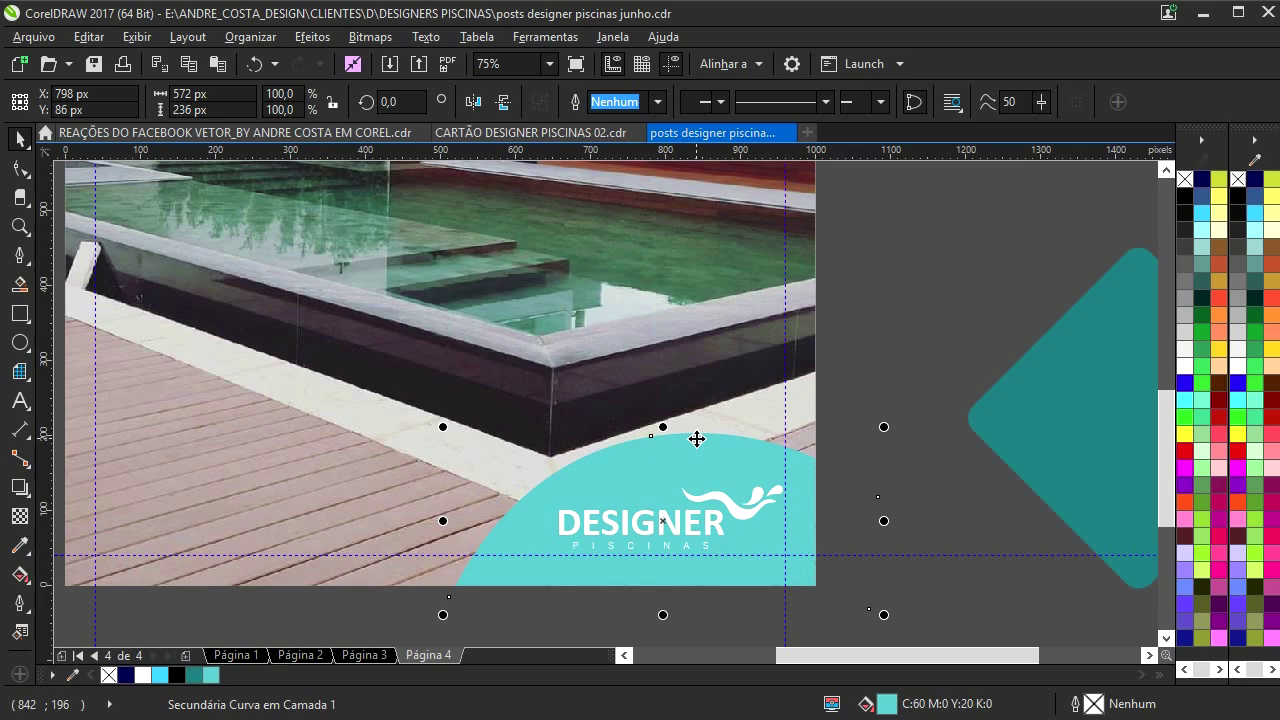
left_click_drag(669, 451, 662, 458)
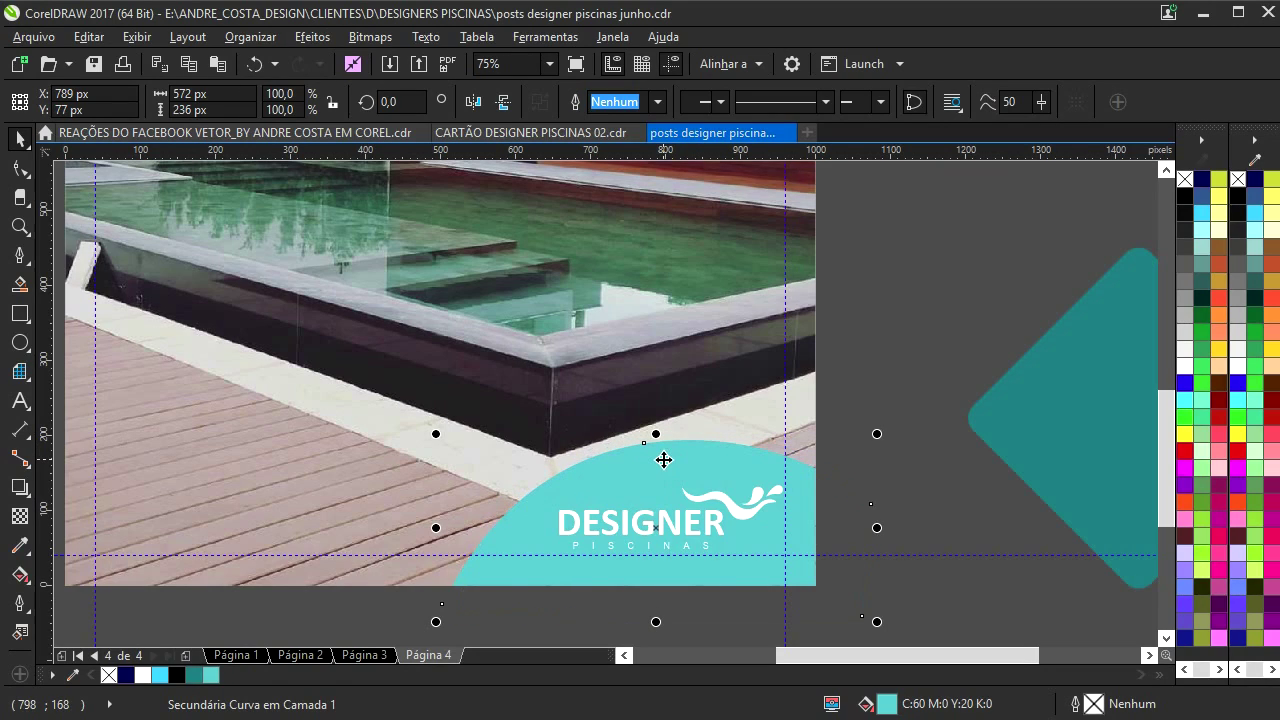
left_click(826, 368)
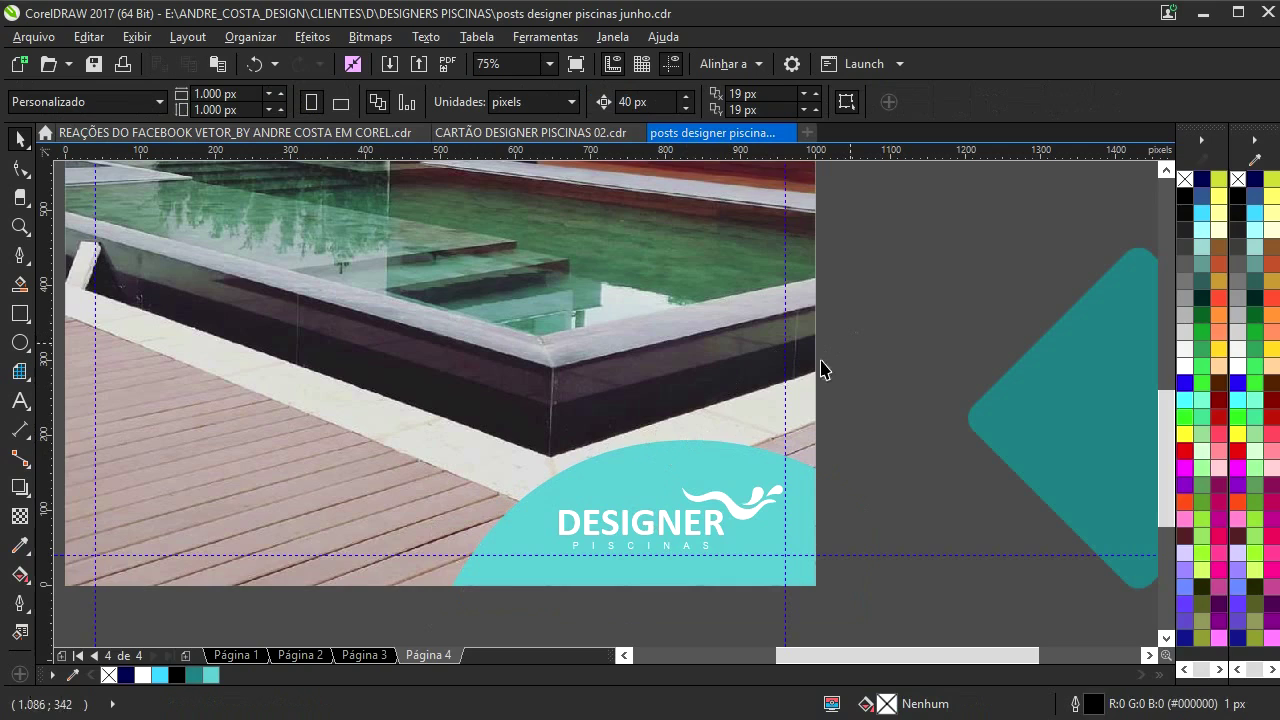
left_click(690, 466)
scroll(690, 462, "up", 2)
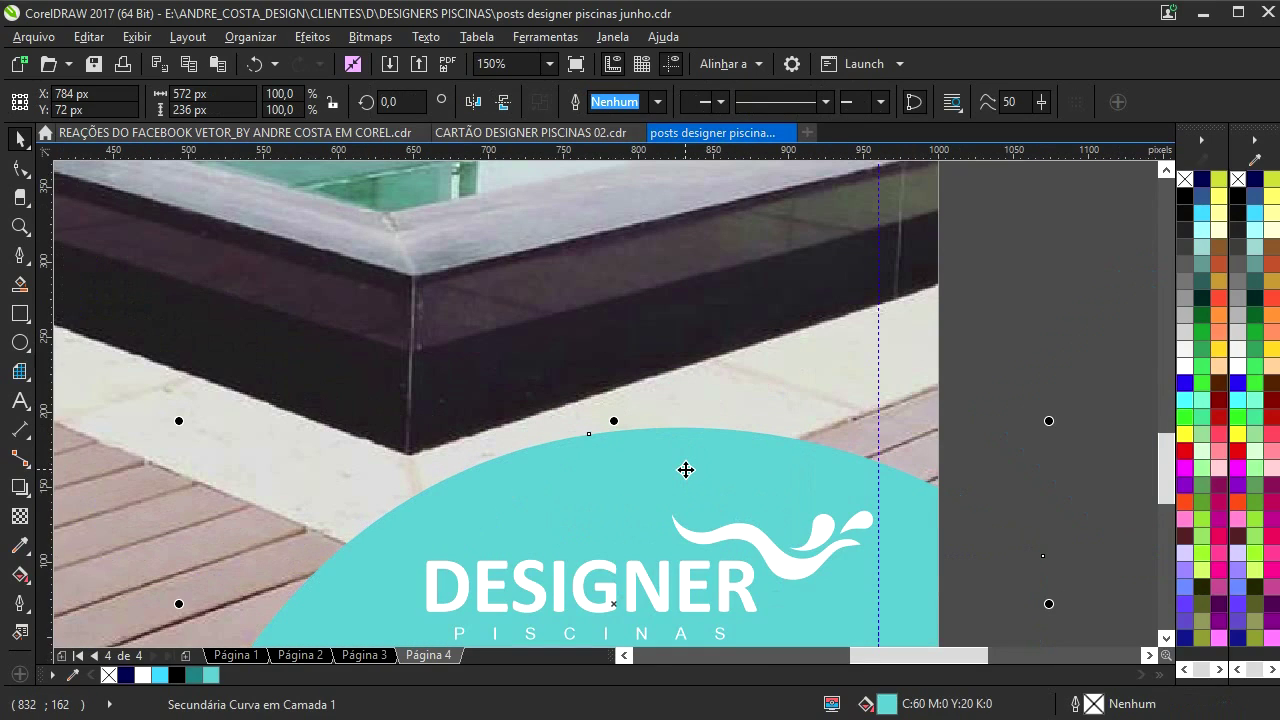
left_click(960, 351)
scroll(930, 350, "down", 2)
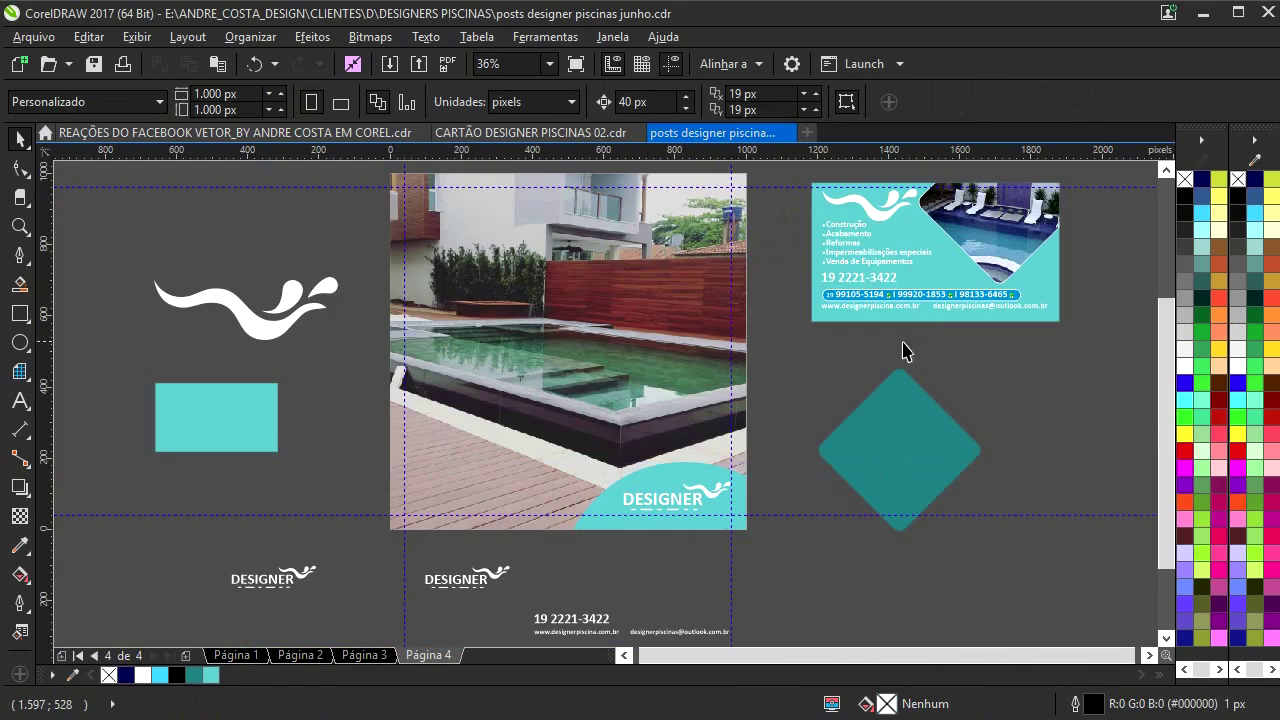
- Copy the services list from the business card to the post's upper-left guide corner and enlarge it to about 463 × 187 px
left_click_drag(520, 451, 426, 451)
scroll(730, 270, "up", 1)
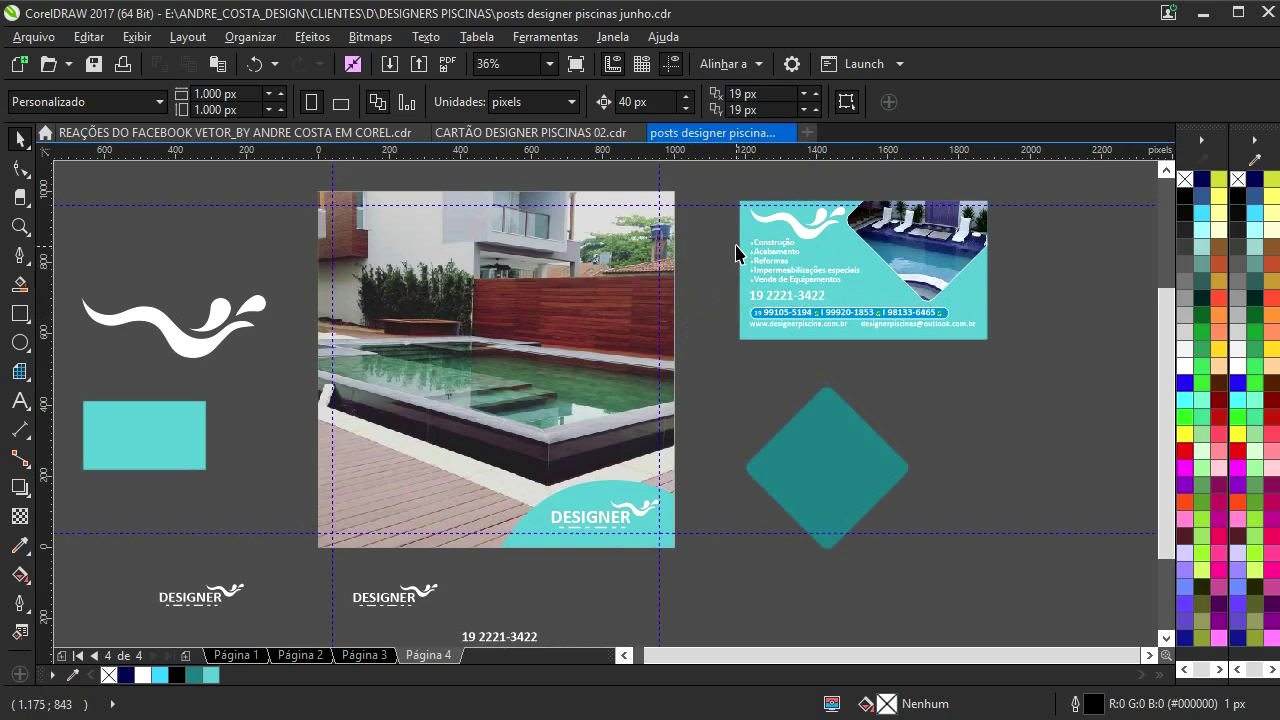
scroll(735, 252, "up", 1)
left_click(925, 340)
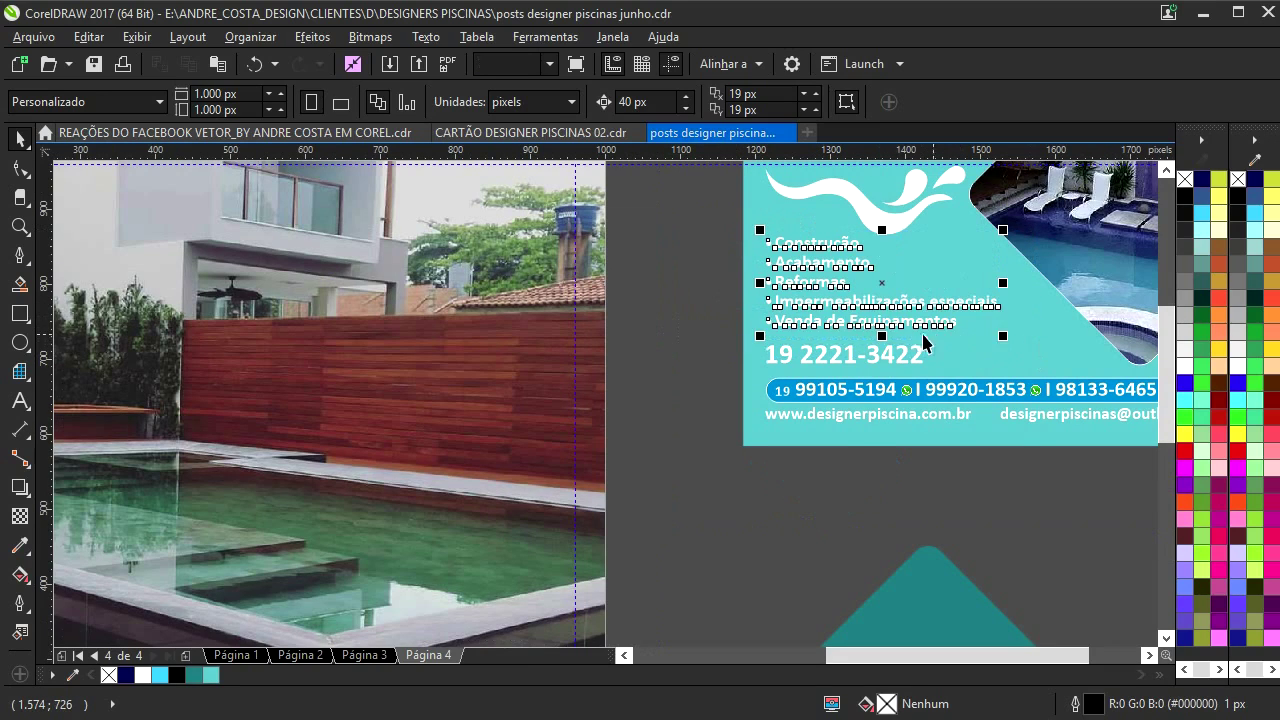
scroll(838, 313, "down", 1)
left_click_drag(838, 313, 454, 355)
left_click_drag(537, 314, 595, 290)
left_click_drag(481, 305, 528, 331)
left_click_drag(516, 290, 512, 285)
scroll(446, 379, "up", 1)
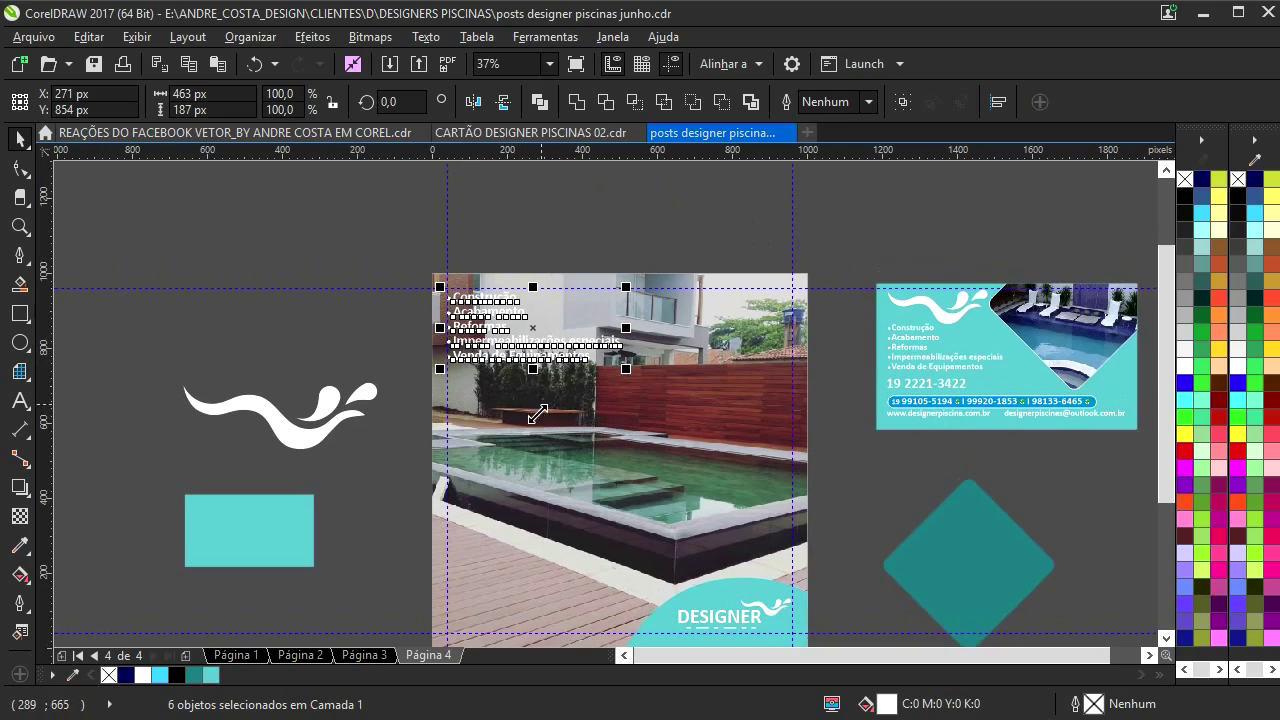
- Copy the black gradient rectangle from page 2's PowerClip into page 4's photo frame to darken the area behind the services list
left_click(290, 656)
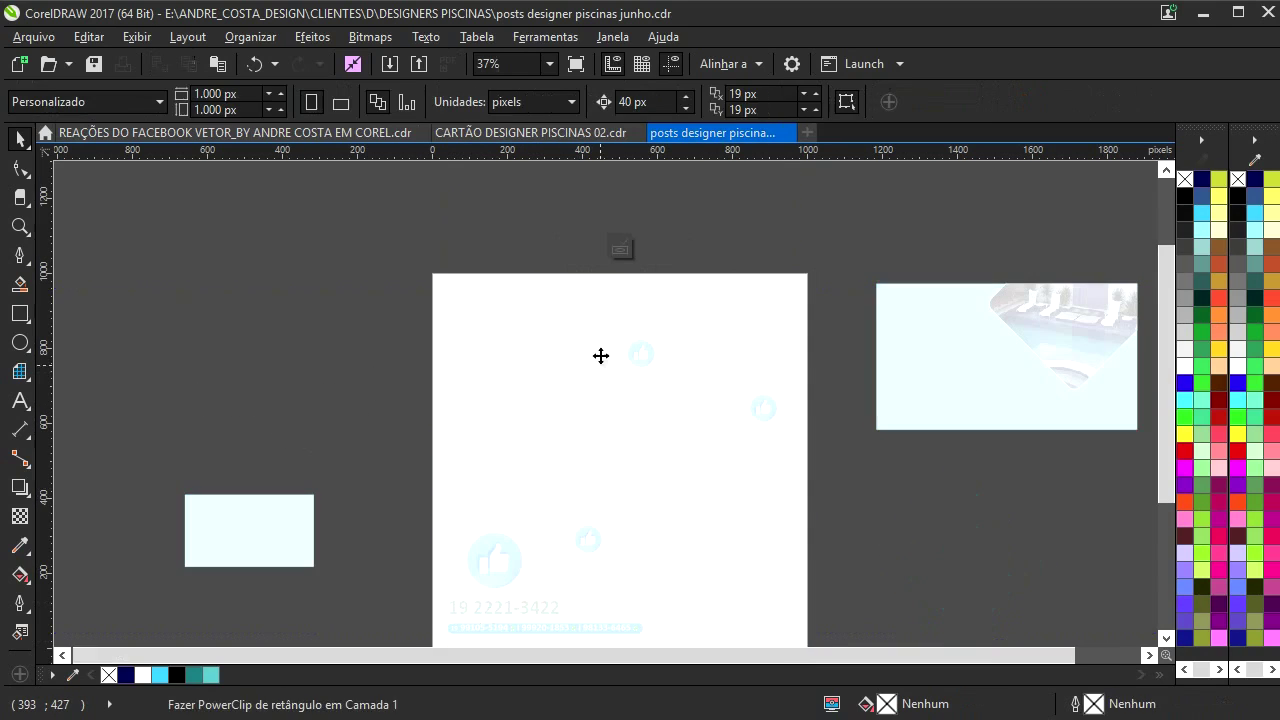
left_click(594, 321)
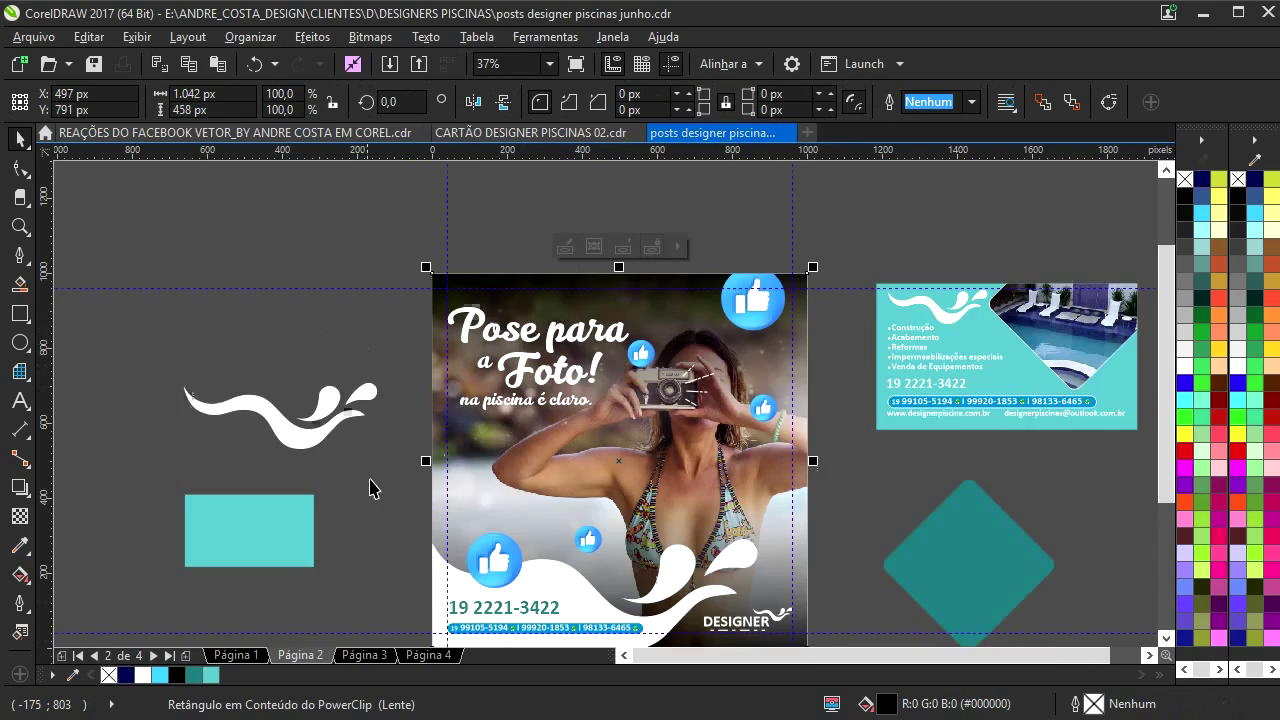
left_click(428, 655)
right_click(579, 345)
left_click(641, 188)
left_click(549, 581)
left_click(377, 349)
- Copy the landline phone number from the business card to the lower-left area of the post
left_click_drag(474, 383, 386, 355)
left_click_drag(621, 438, 595, 399)
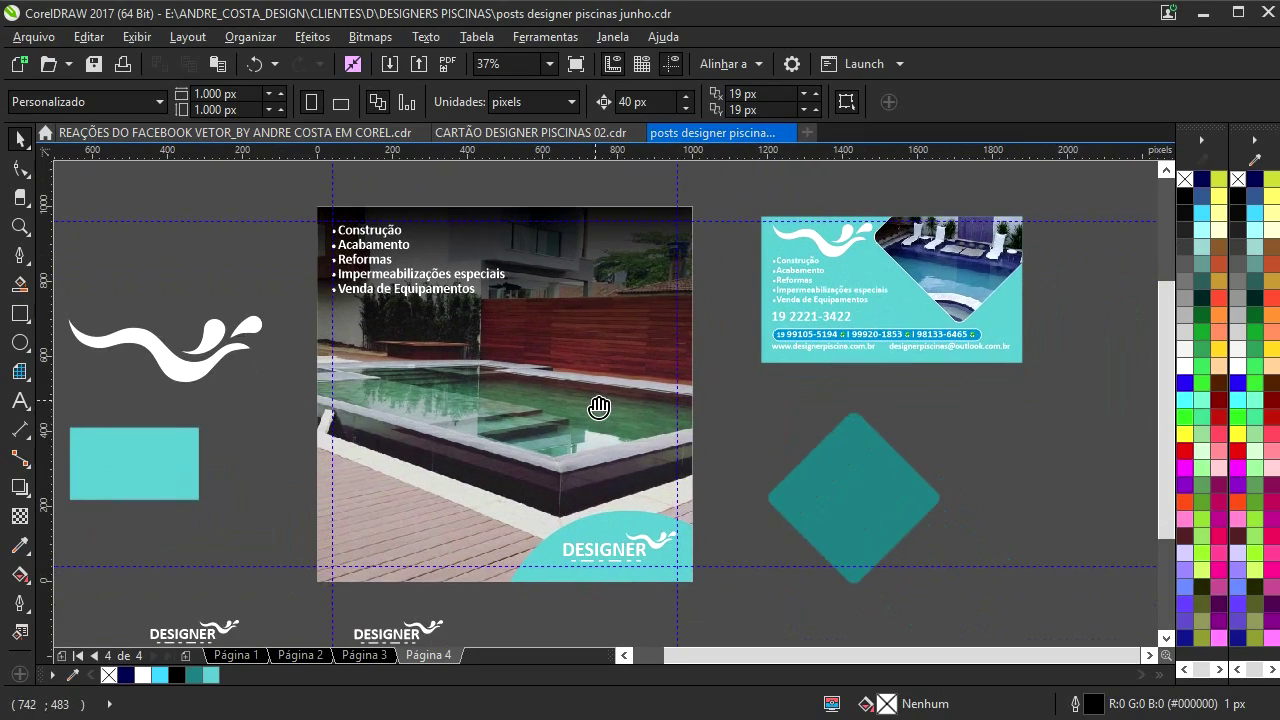
left_click_drag(623, 486, 666, 481)
left_click_drag(710, 520, 672, 489)
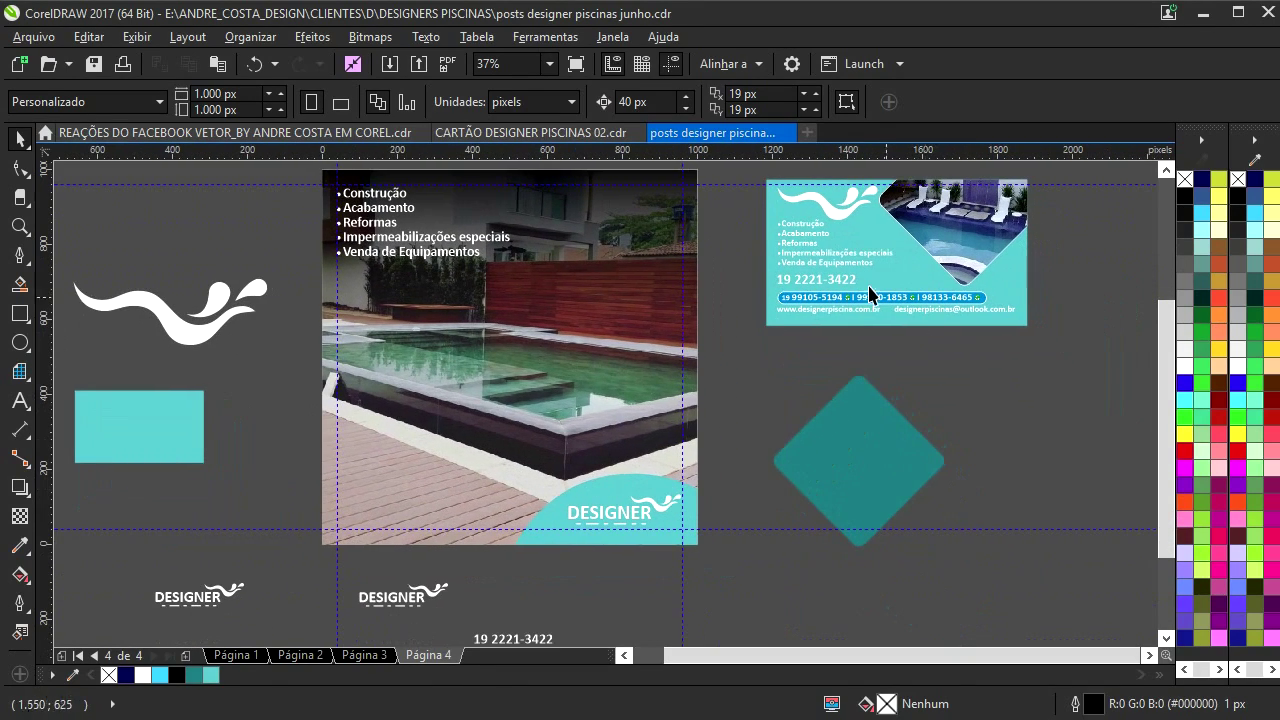
left_click_drag(832, 287, 396, 489)
right_click(396, 489)
- Duplicate the gradient rectangle inside the photo's PowerClip, mirror it vertically and position it over the photo's lower edge at about Y 170 px
double_click(556, 329)
left_click_drag(546, 235, 536, 482)
right_click(536, 482)
left_click(503, 104)
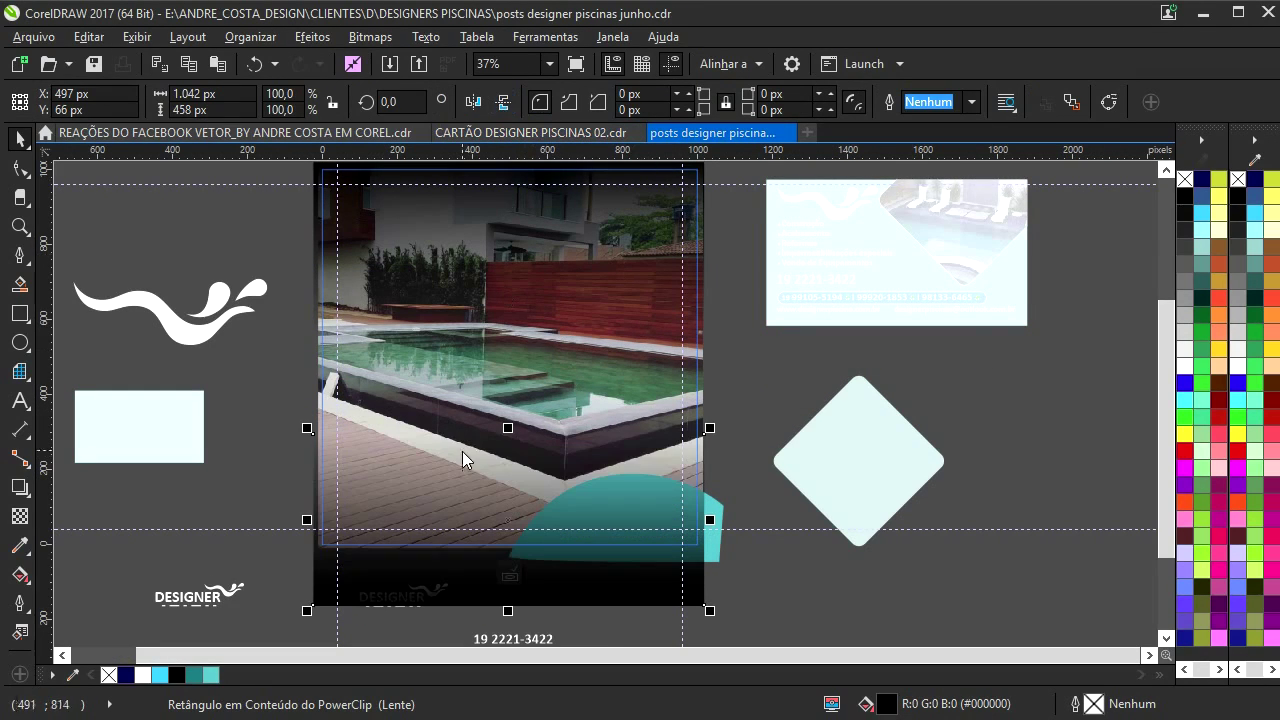
left_click_drag(441, 524, 438, 486)
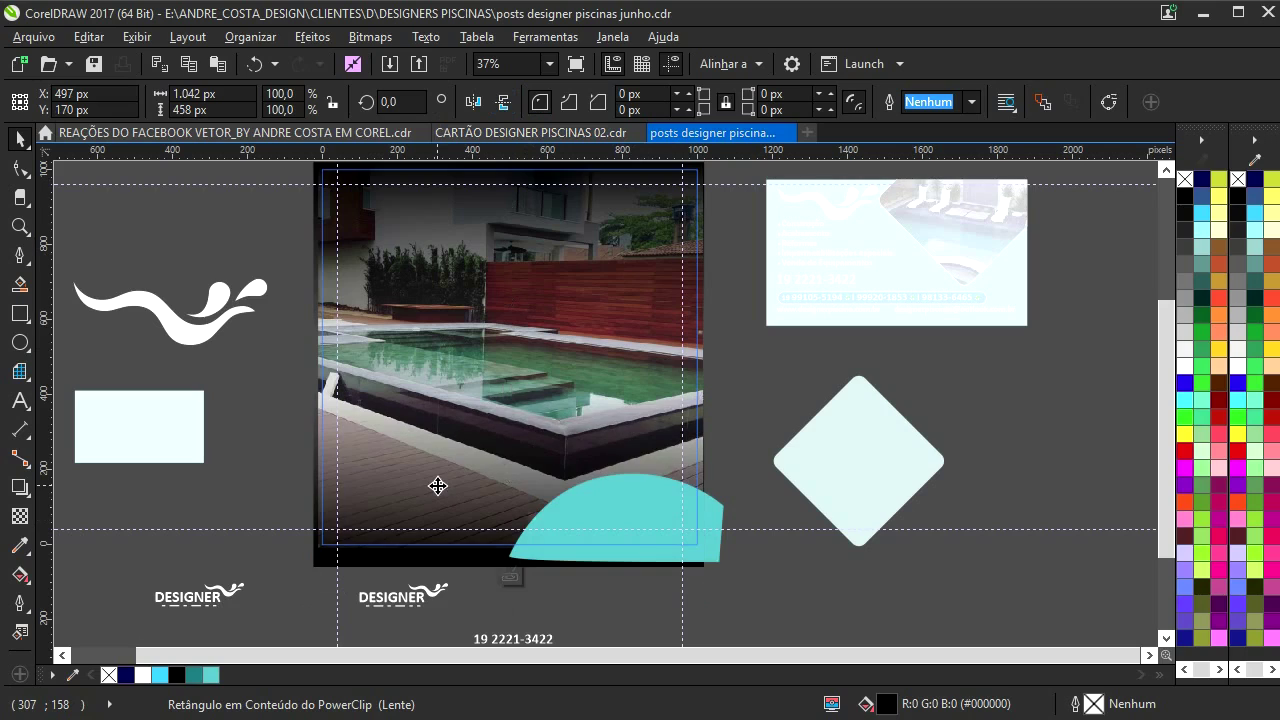
left_click(235, 388, "ctrl")
- Enlarge the post's phone number to about 301 px wide and copy the website address from the business card beneath it
left_click(395, 489)
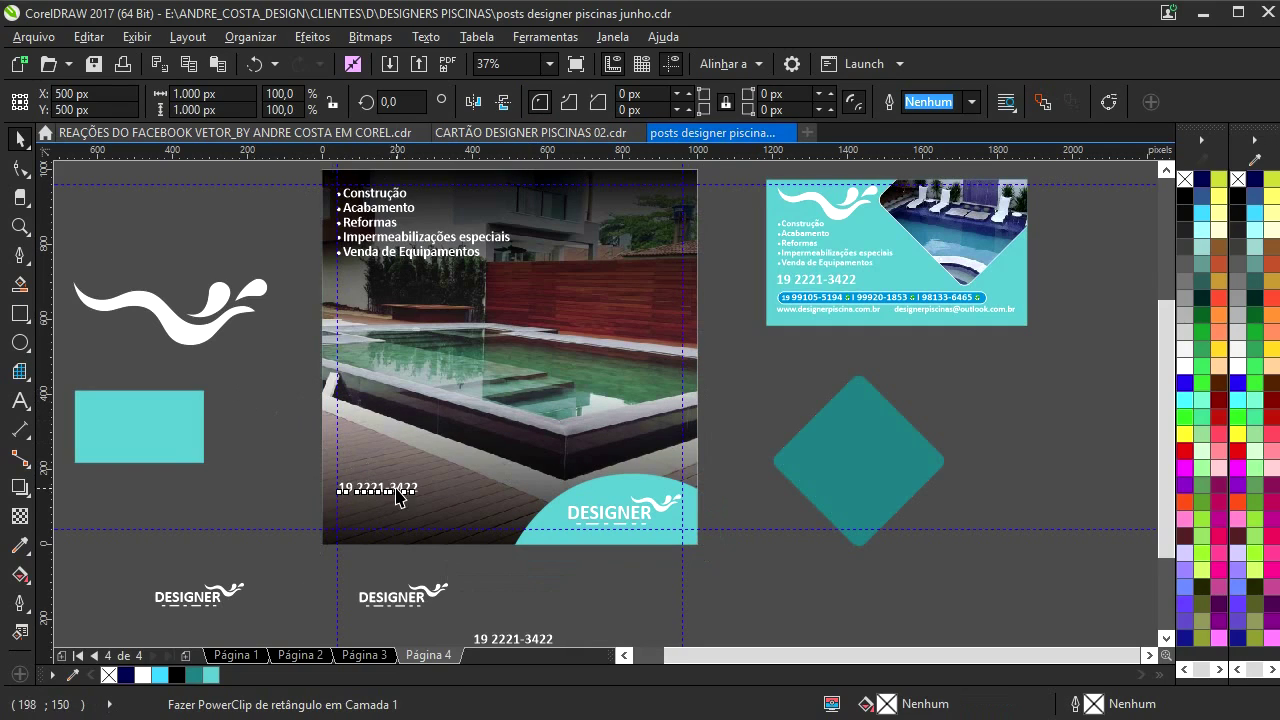
left_click_drag(425, 478, 464, 469)
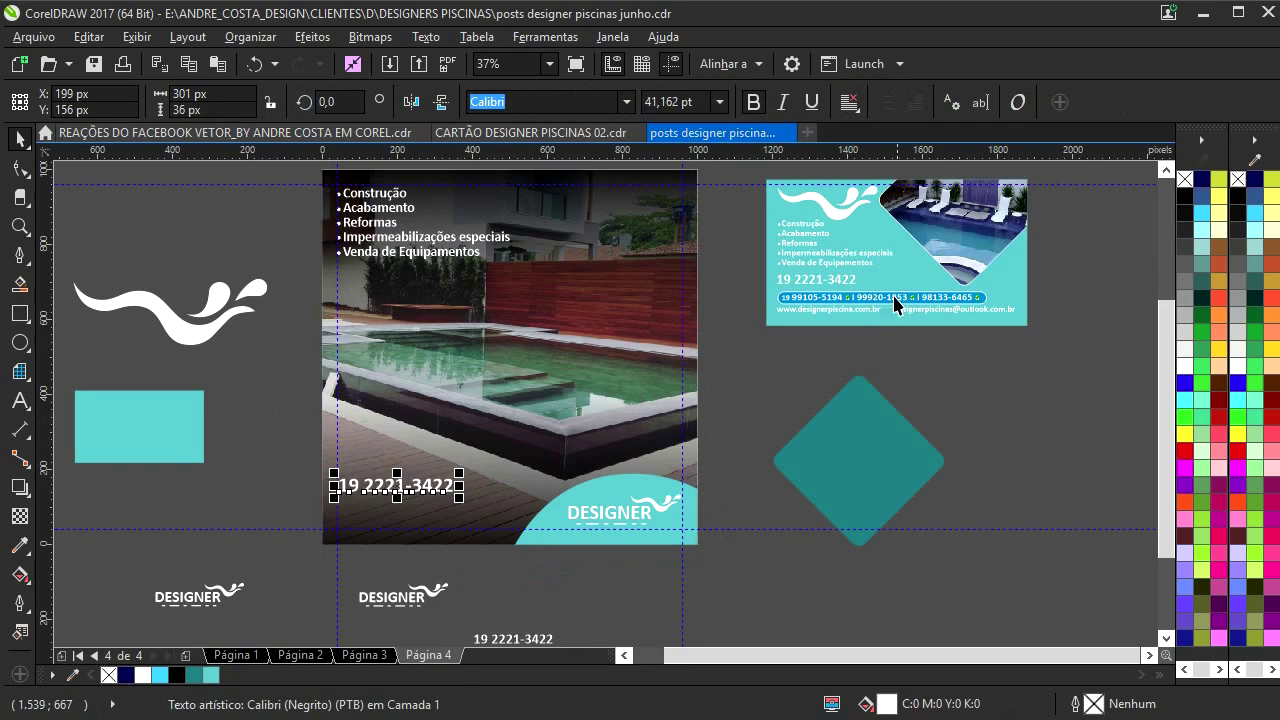
left_click_drag(856, 312, 433, 512)
right_click(433, 512)
left_click_drag(443, 569, 521, 473)
scroll(505, 485, "up", 1)
left_click_drag(604, 532, 505, 436)
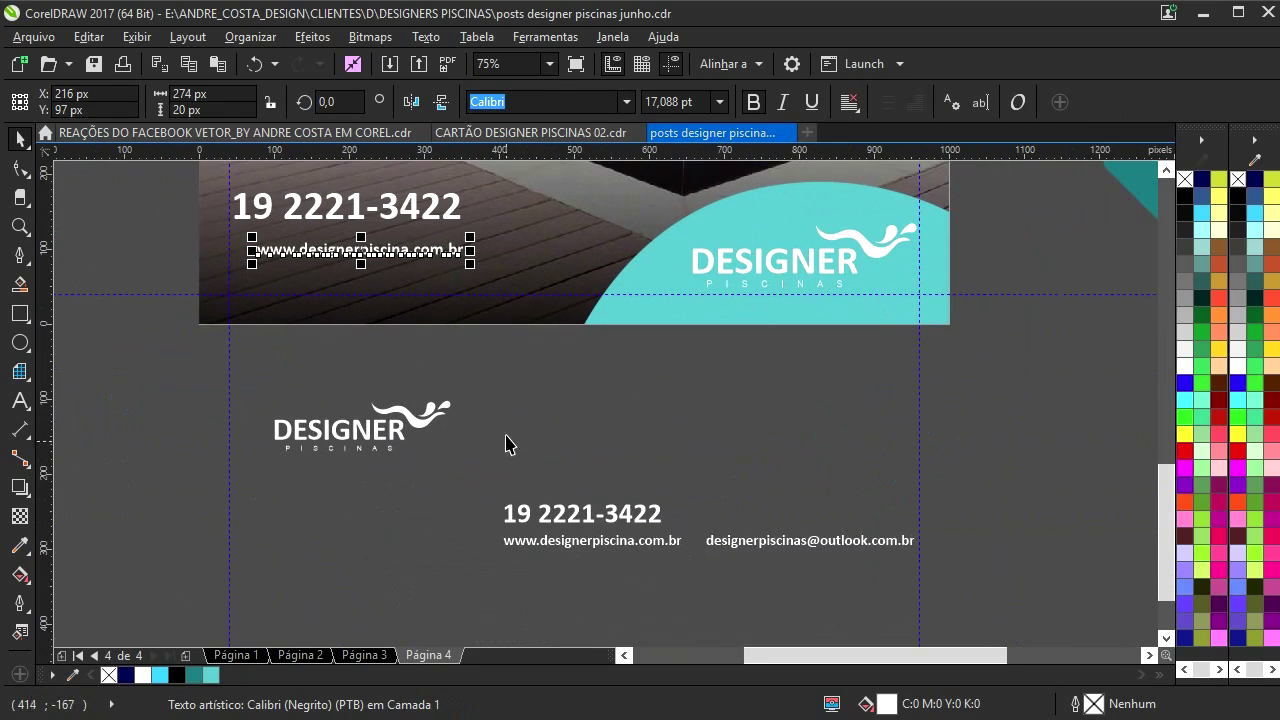
- Copy the e-mail address from the business card beneath the website address and lower the three-line contact block towards the post's bottom margin
left_click_drag(730, 556, 282, 287)
left_click_drag(172, 173, 497, 449)
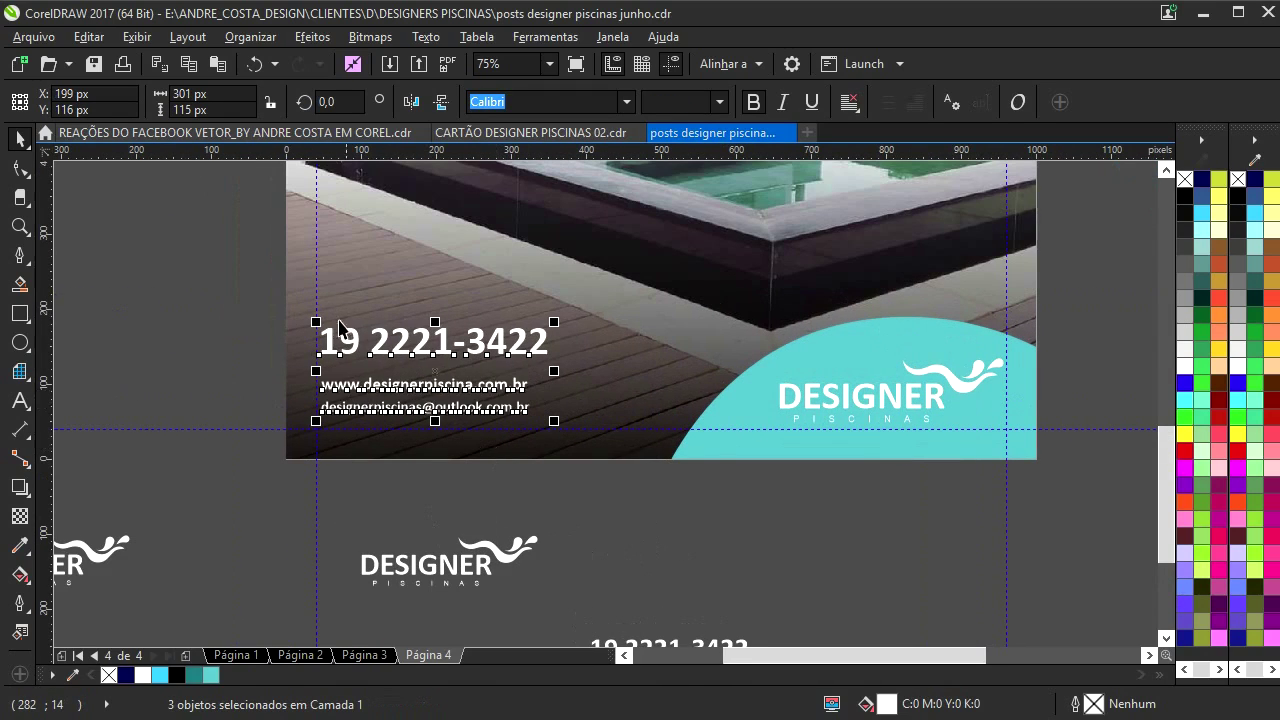
left_click_drag(247, 275, 573, 428)
left_click_drag(511, 396, 513, 411)
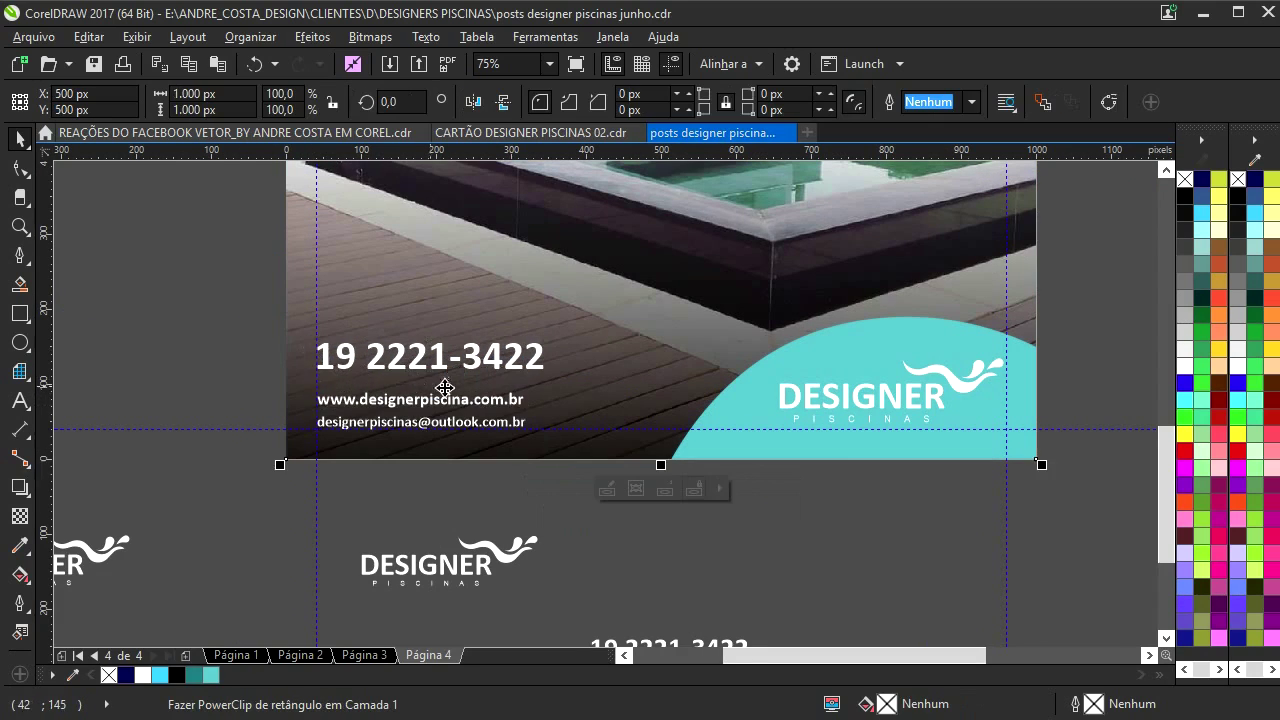
scroll(634, 400, "down", 2)
key("Escape")
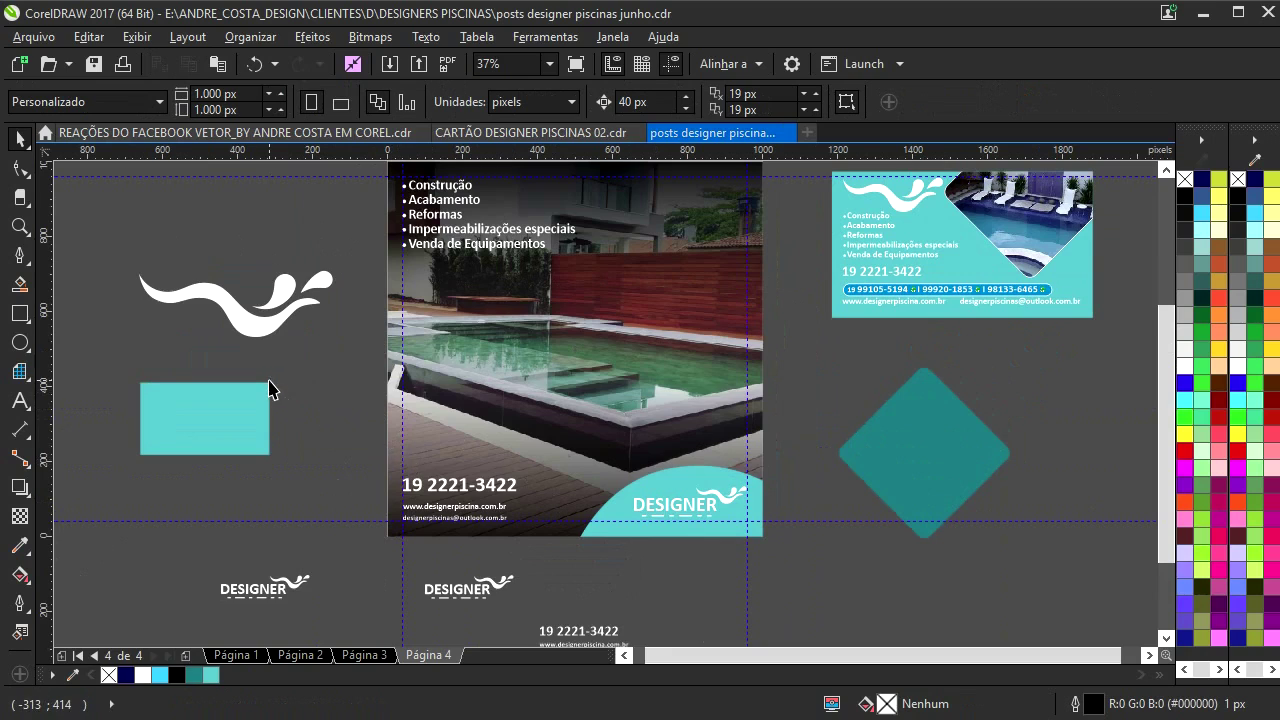
- Draw a closed wavy shape about 704 by 656 px over the post's lower-left corner, filled white without an outline
left_click(16, 256)
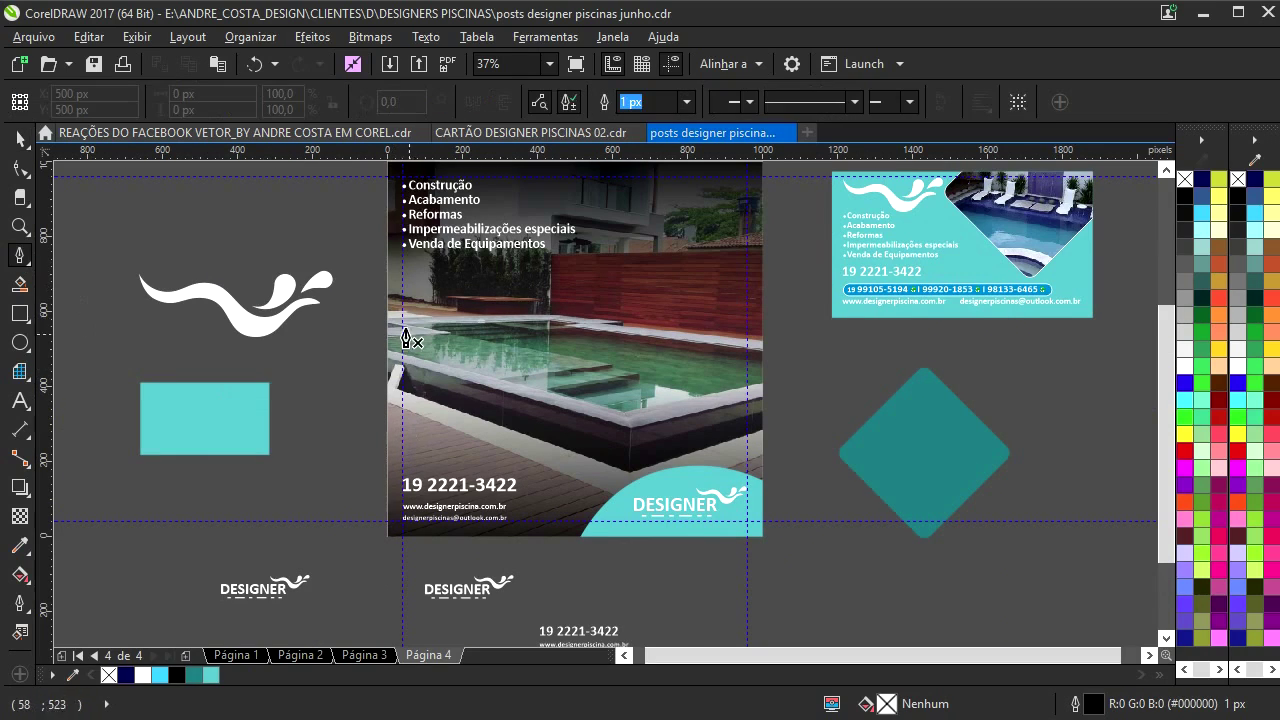
left_click(377, 311)
left_click_drag(455, 453, 572, 474)
left_click(579, 477)
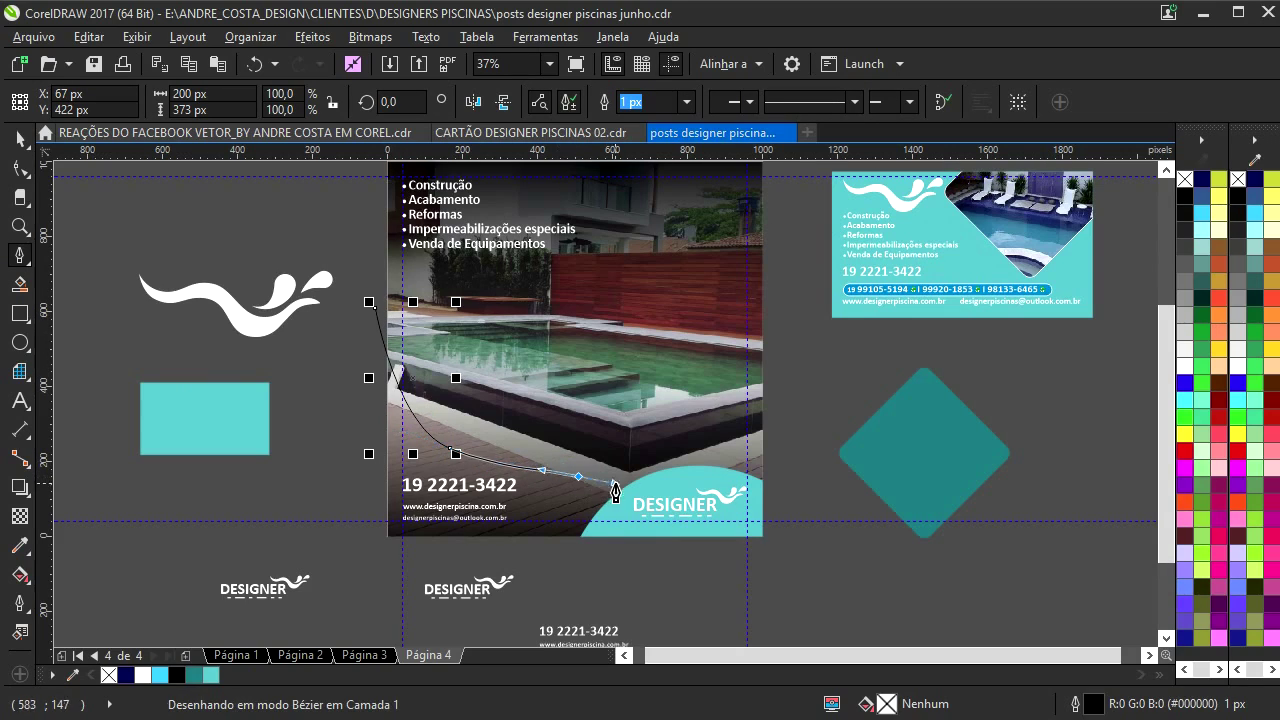
left_click_drag(637, 553, 384, 560)
left_click(375, 311)
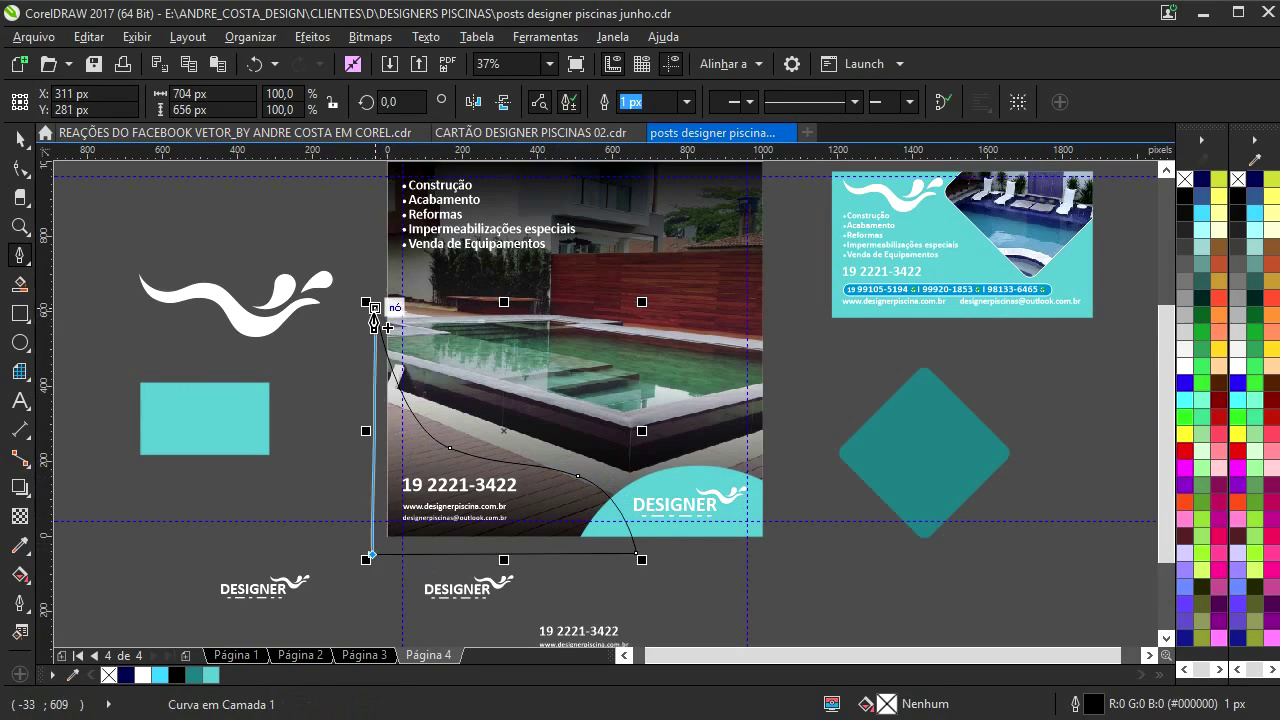
left_click(1242, 366)
right_click(1238, 179)
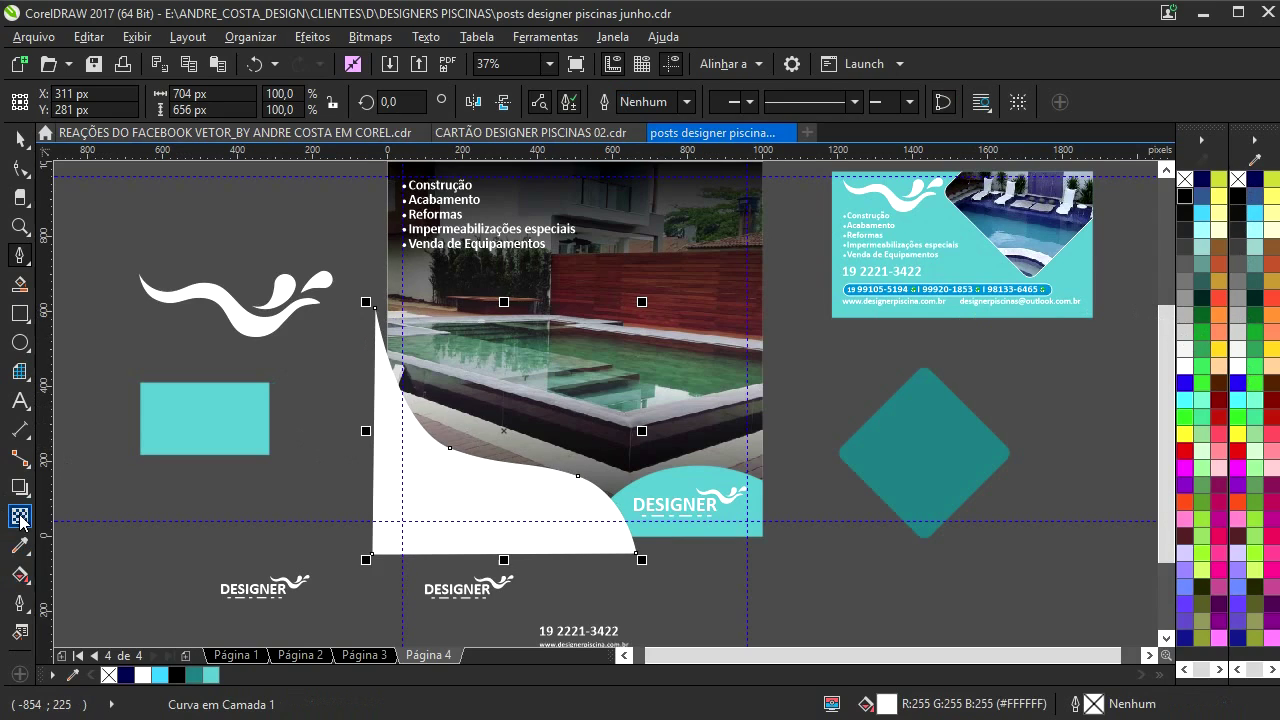
- Add an upward black drop shadow to the white wavy shape, with opacity 50 and feathering 15
left_click(19, 487)
left_click_drag(504, 554, 499, 297)
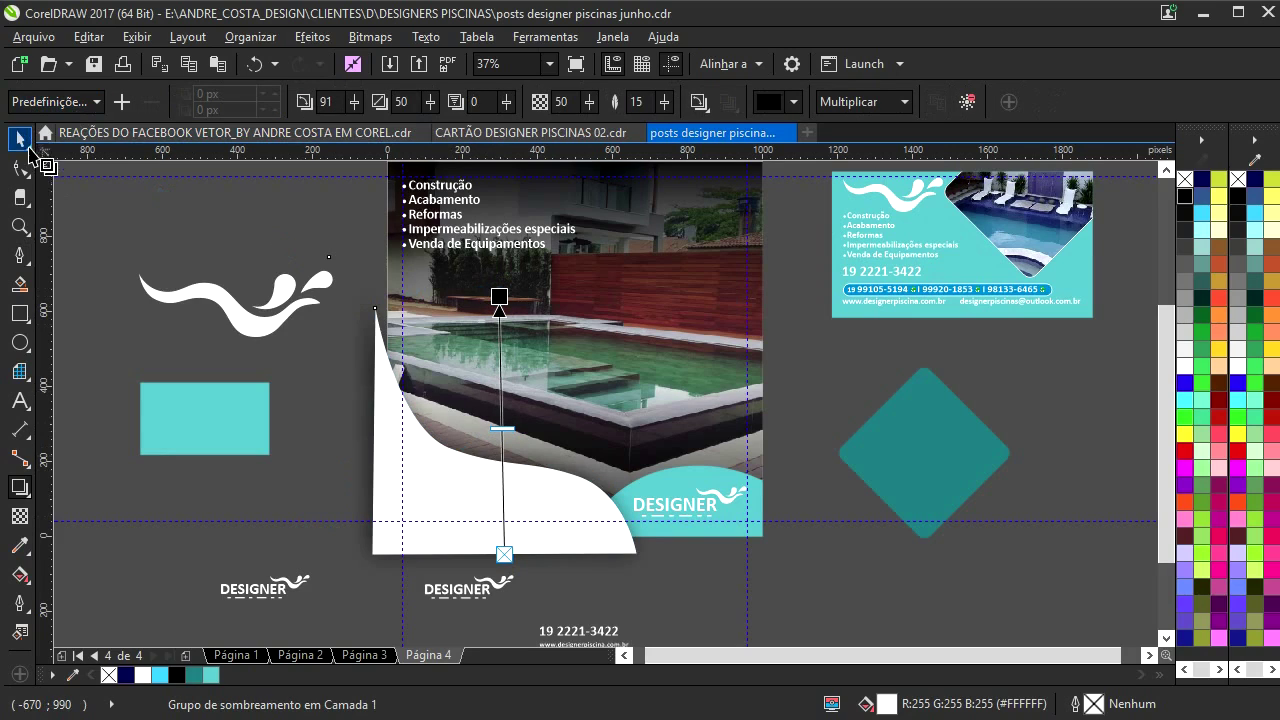
left_click(22, 140)
- Smooth the white shape's upper edge by deleting its two middle curve nodes
key("F10")
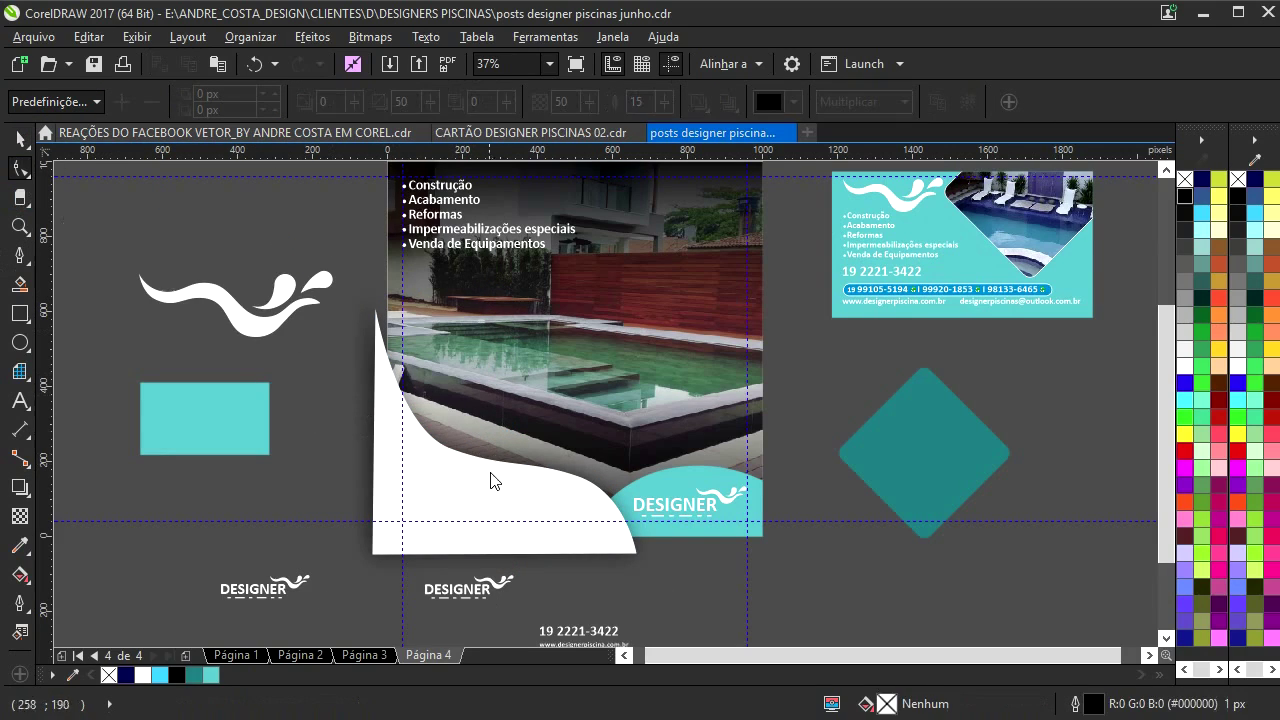
left_click(456, 487)
double_click(449, 450)
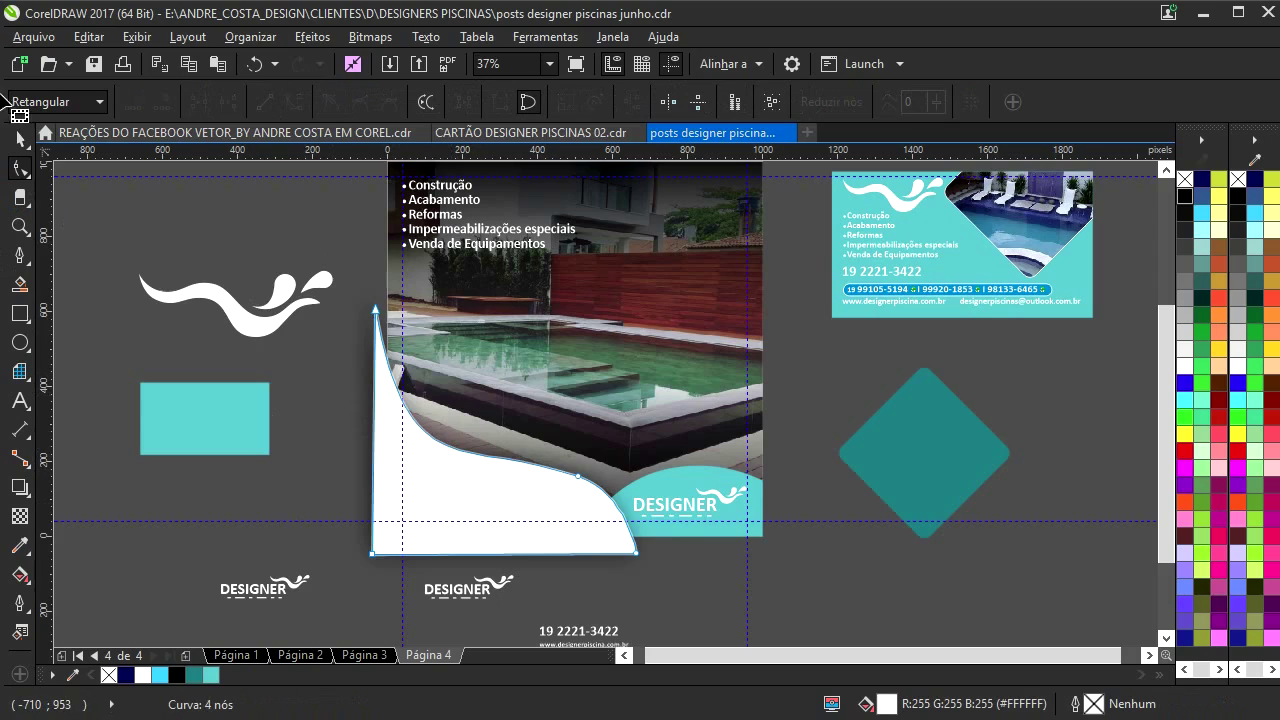
double_click(578, 479)
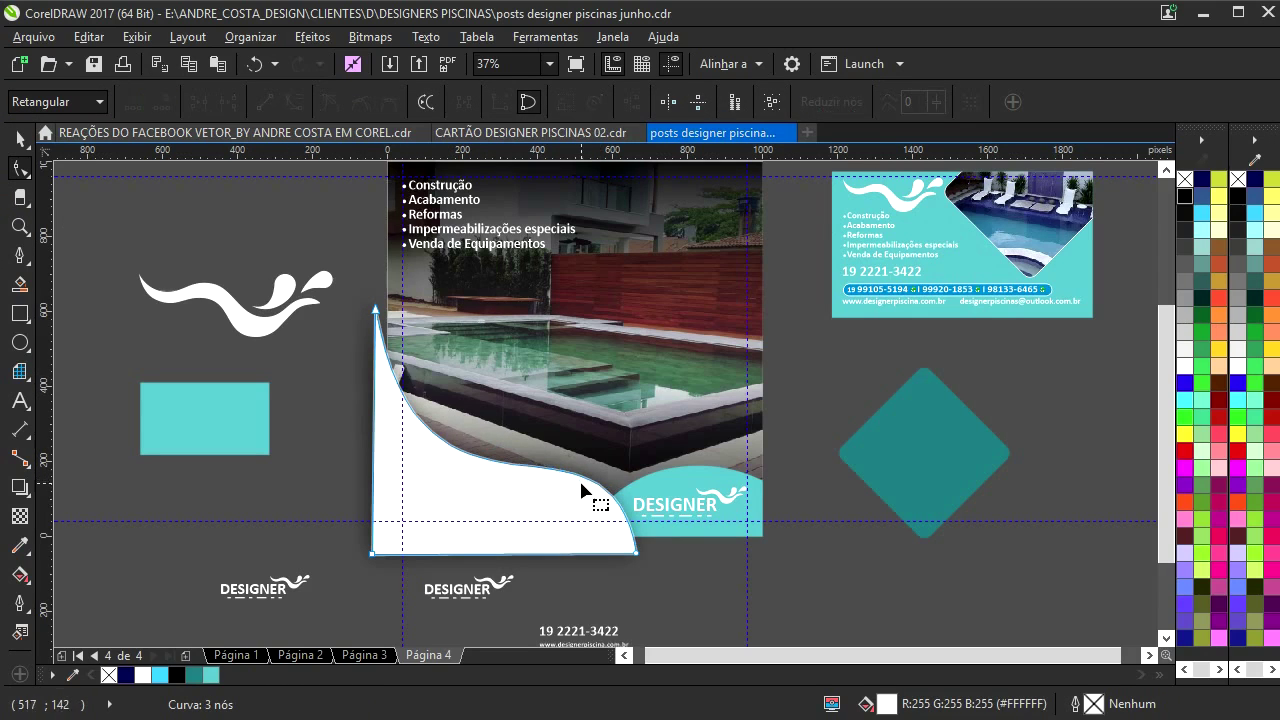
- Place the shadowed white shape inside the pool photo's frame with PowerClip
left_click(20, 142)
right_click(510, 495)
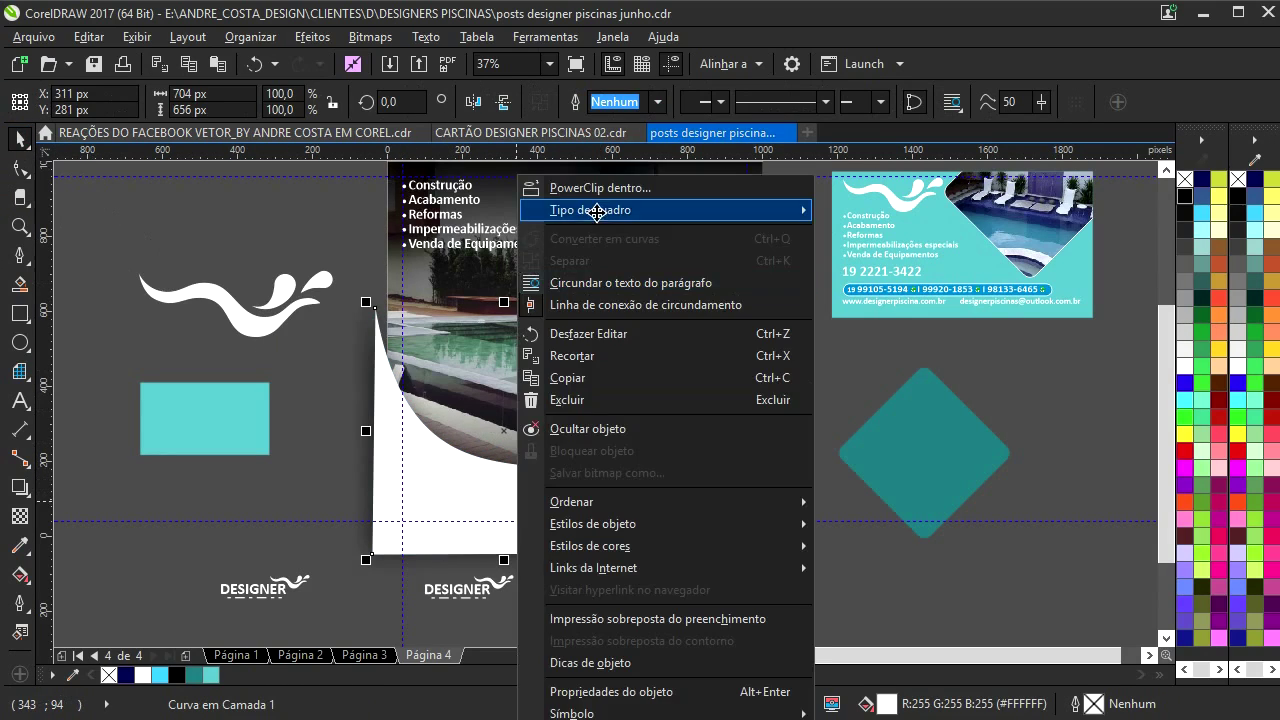
left_click(560, 183)
left_click(566, 368)
left_click(617, 434)
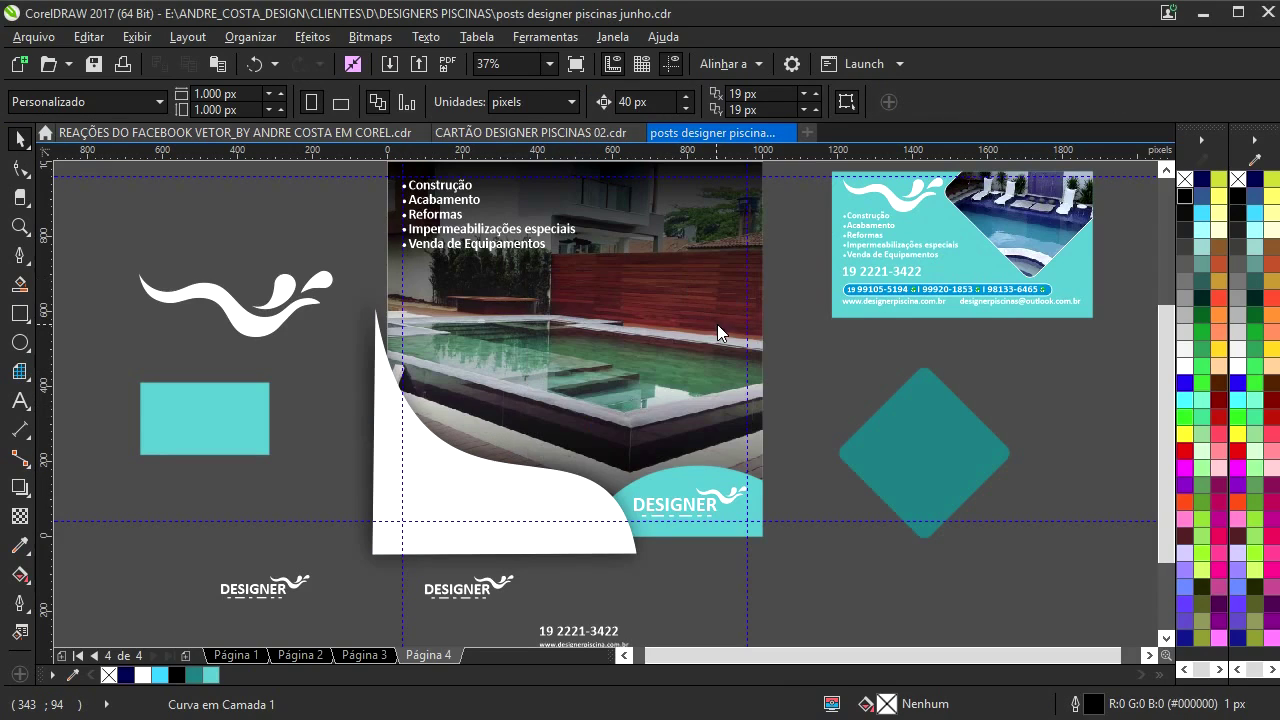
left_click(718, 326)
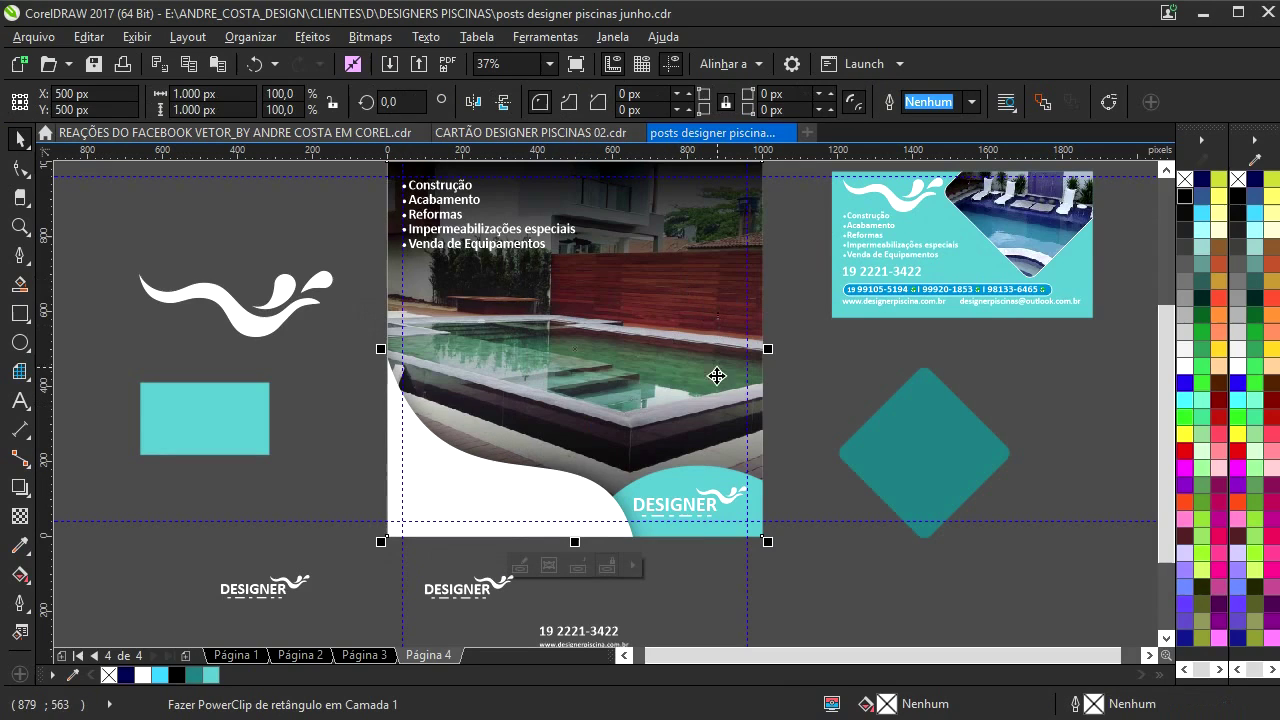
- Reorder the white shape inside the PowerClip so it sits above the dark gradient but behind the turquoise logo badge
left_click(522, 501, "ctrl")
key("shift+Page_Down")
key("ctrl+Page_Up")
key("ctrl+Page_Up")
key("ctrl+Page_Down")
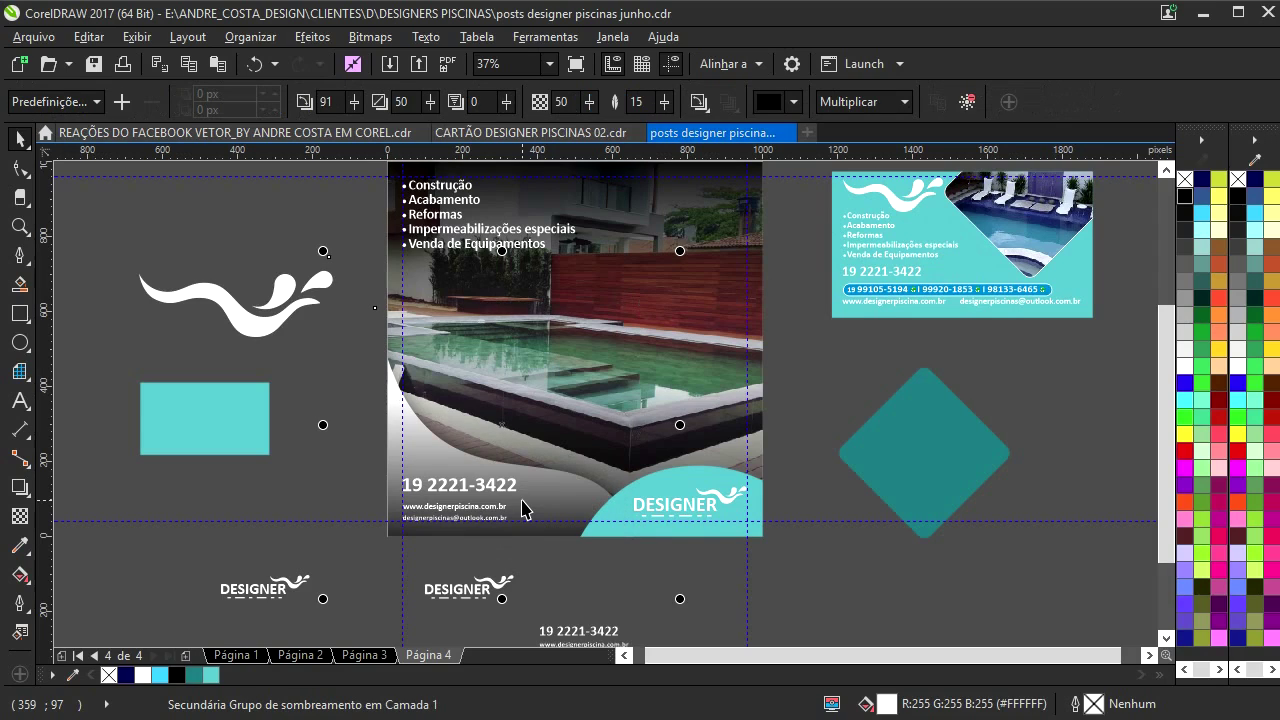
- Recolour the phone, website and e-mail texts on the white shape dark teal (C84 M31 Y42 K5)
left_click_drag(345, 403, 617, 578)
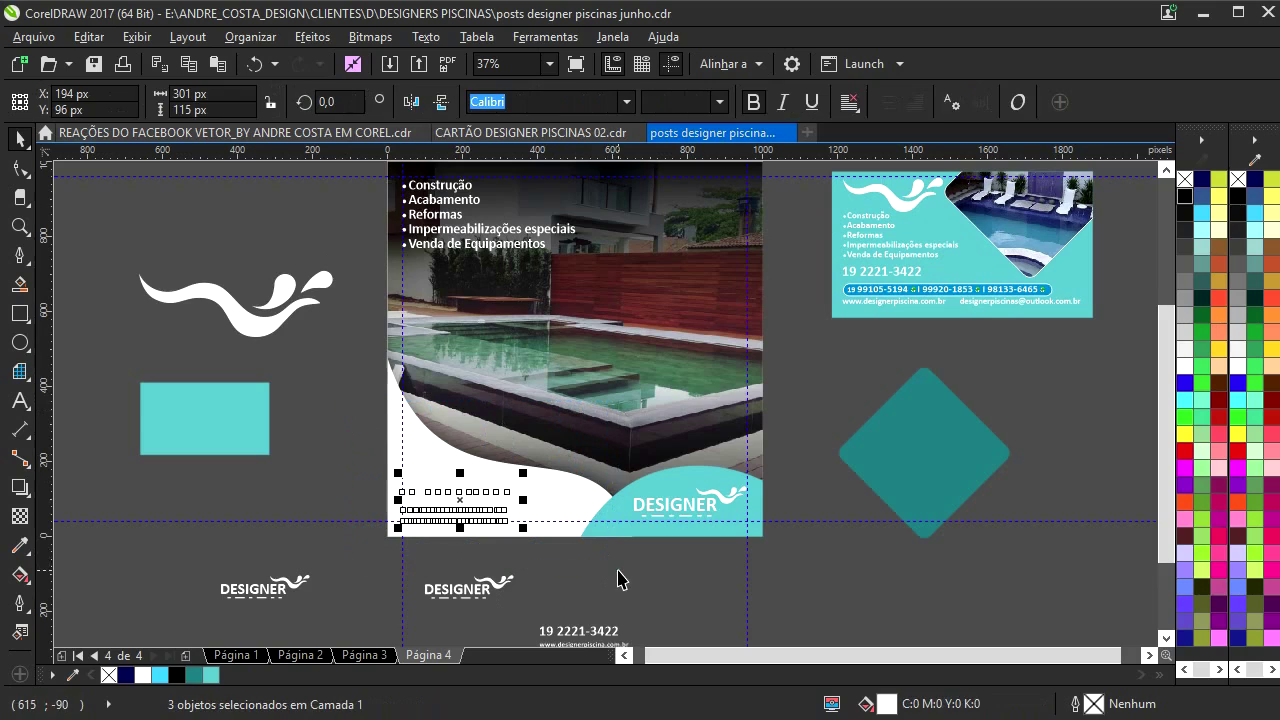
left_click(197, 676)
left_click(217, 523)
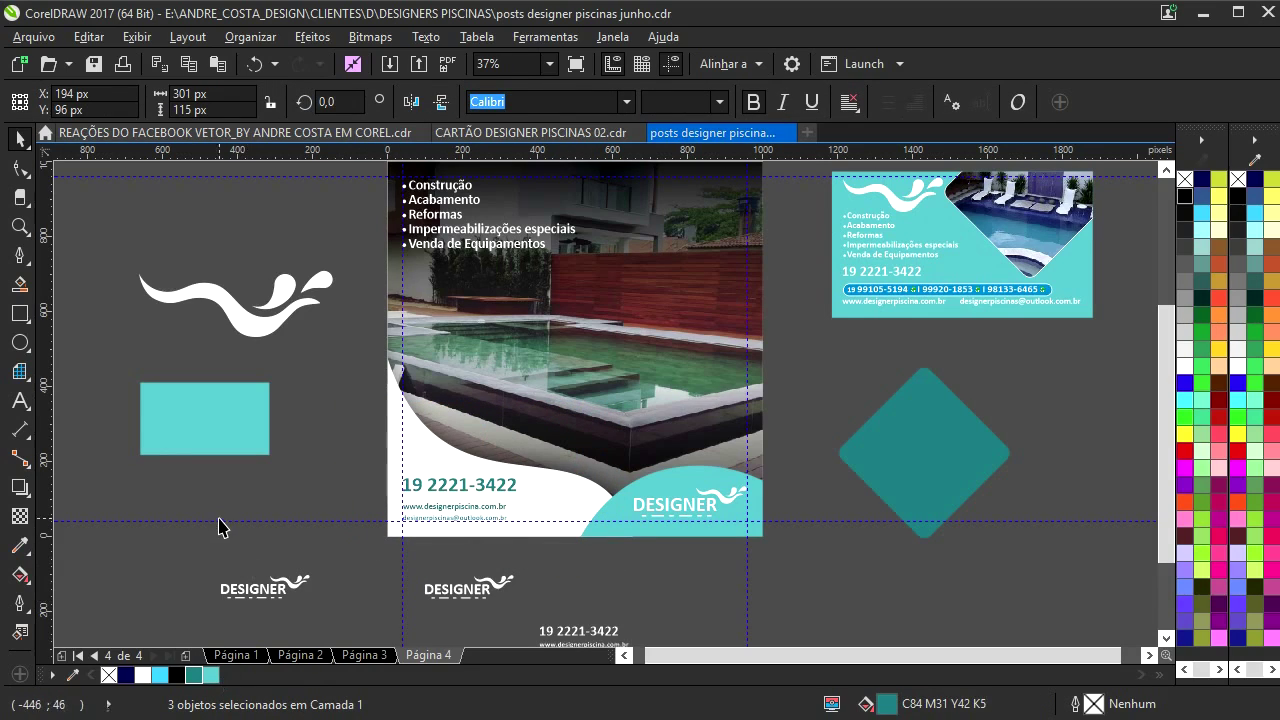
left_click_drag(508, 449, 472, 488)
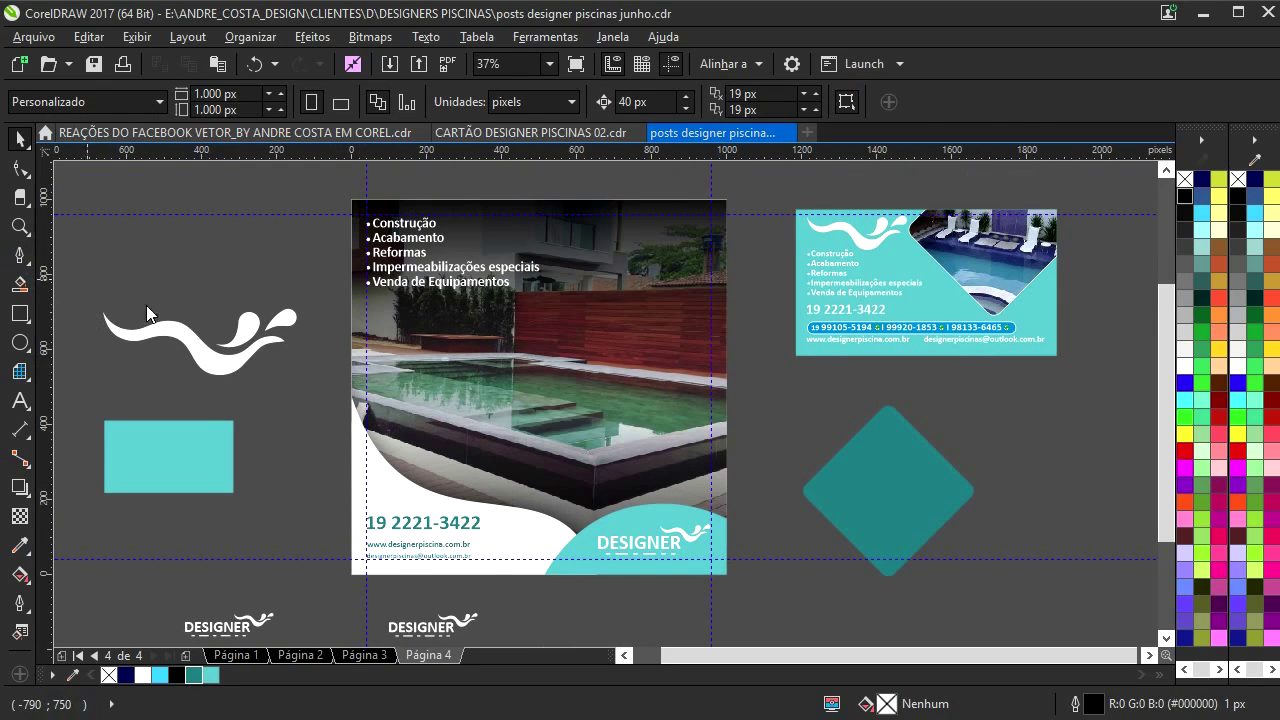
left_click(26, 260)
left_click_drag(386, 313, 343, 333)
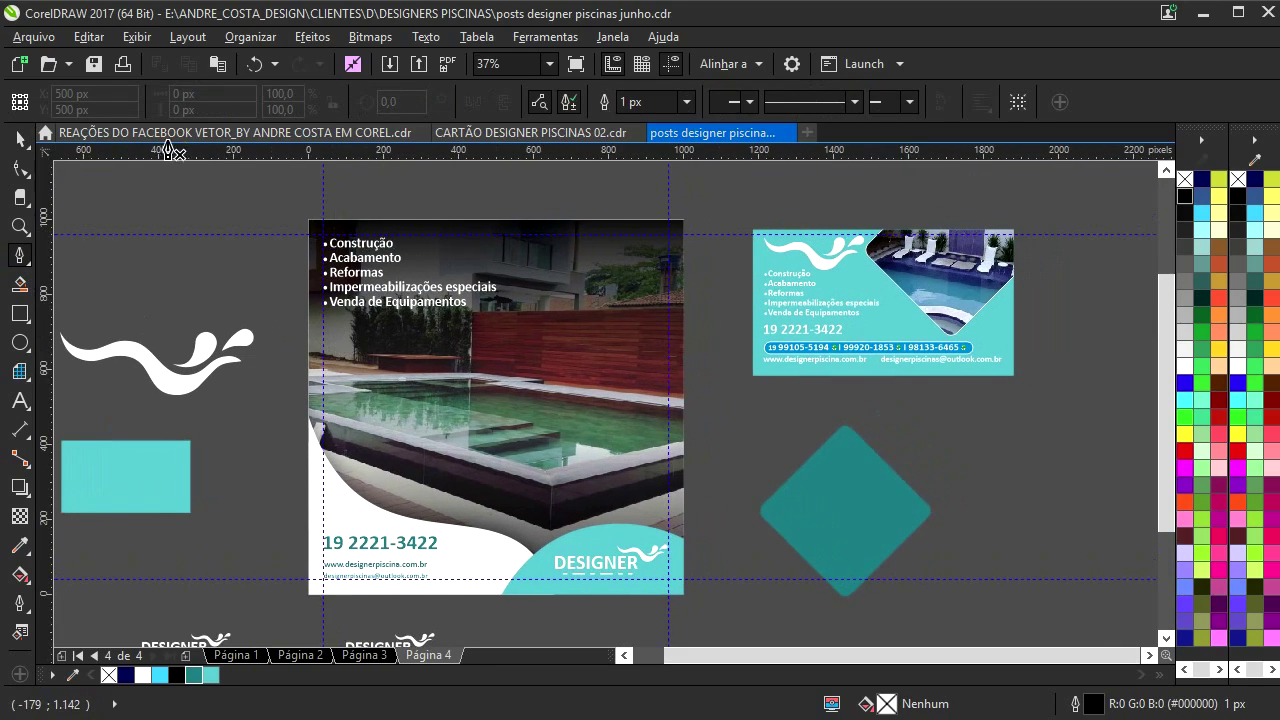
left_click(20, 138)
- Delete the bulleted services list from the upper part of the post
left_click_drag(278, 222, 523, 334)
left_click(292, 228)
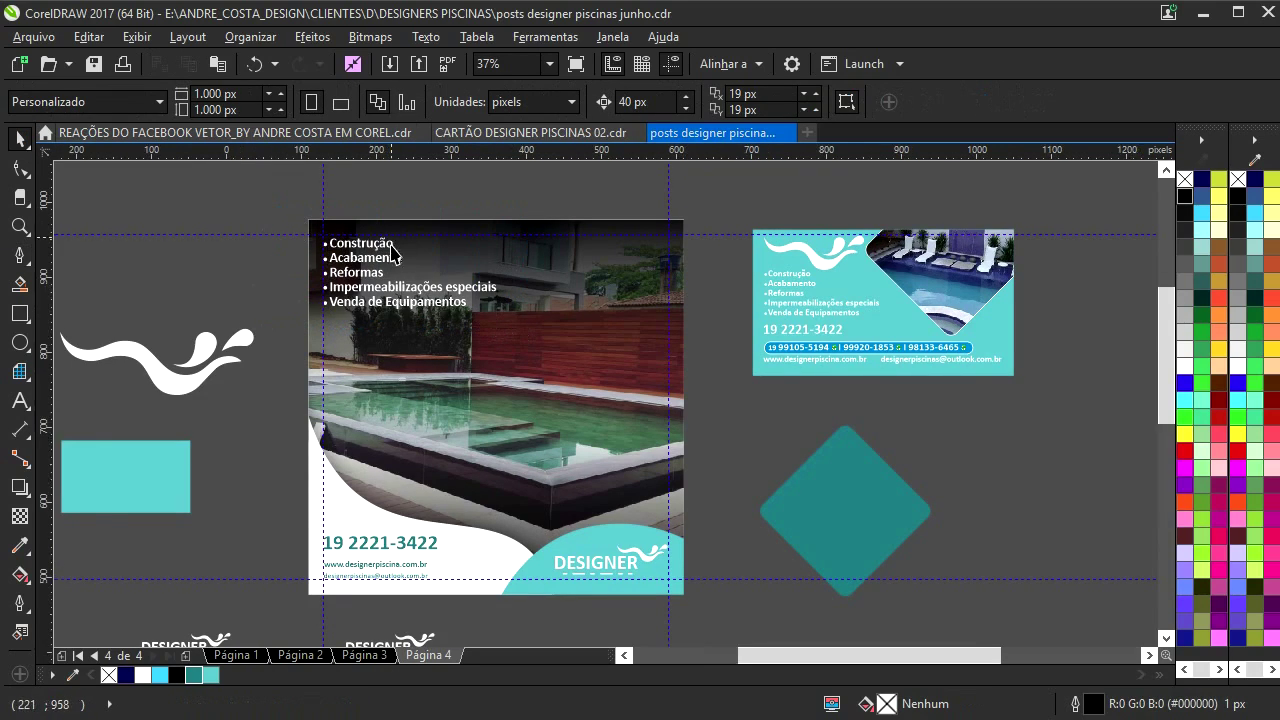
scroll(395, 237, "up", 1)
scroll(347, 261, "down", 1)
left_click_drag(240, 229, 573, 380)
key("Delete")
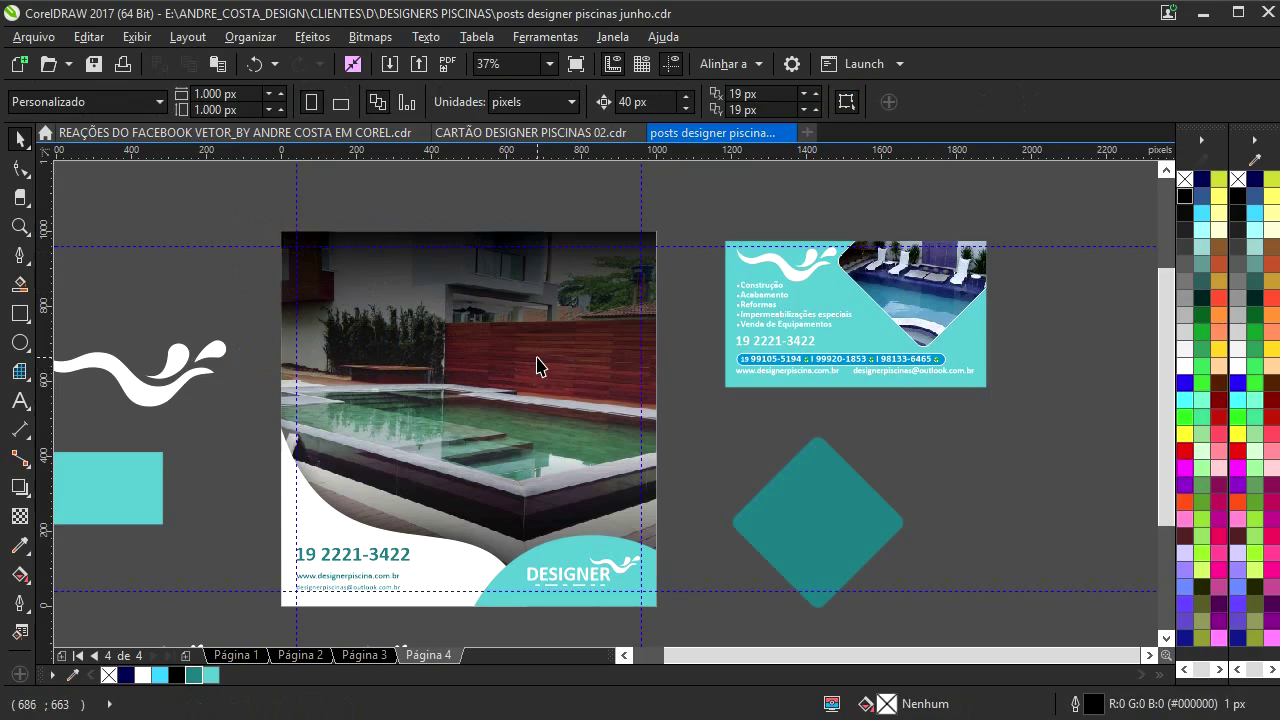
- Look through the client's pool pictures in the FOTOS folder as import candidates
key("ctrl+i")
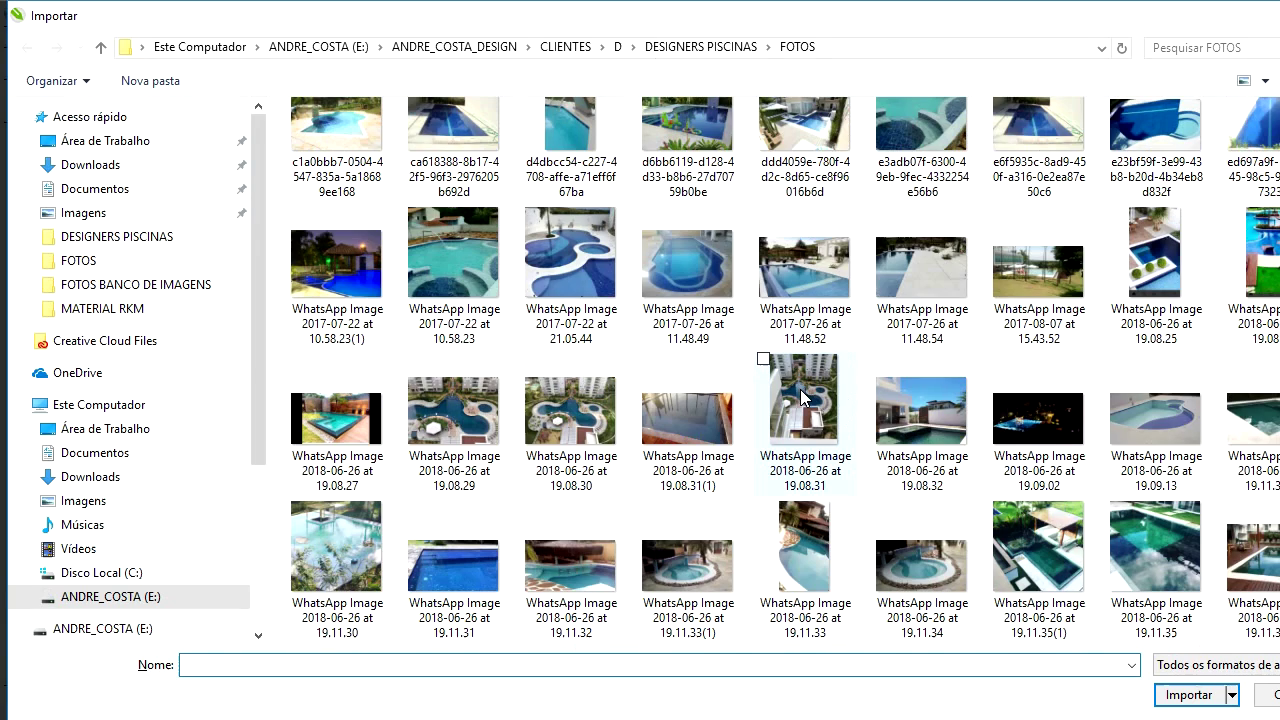
scroll(799, 389, "down", 1)
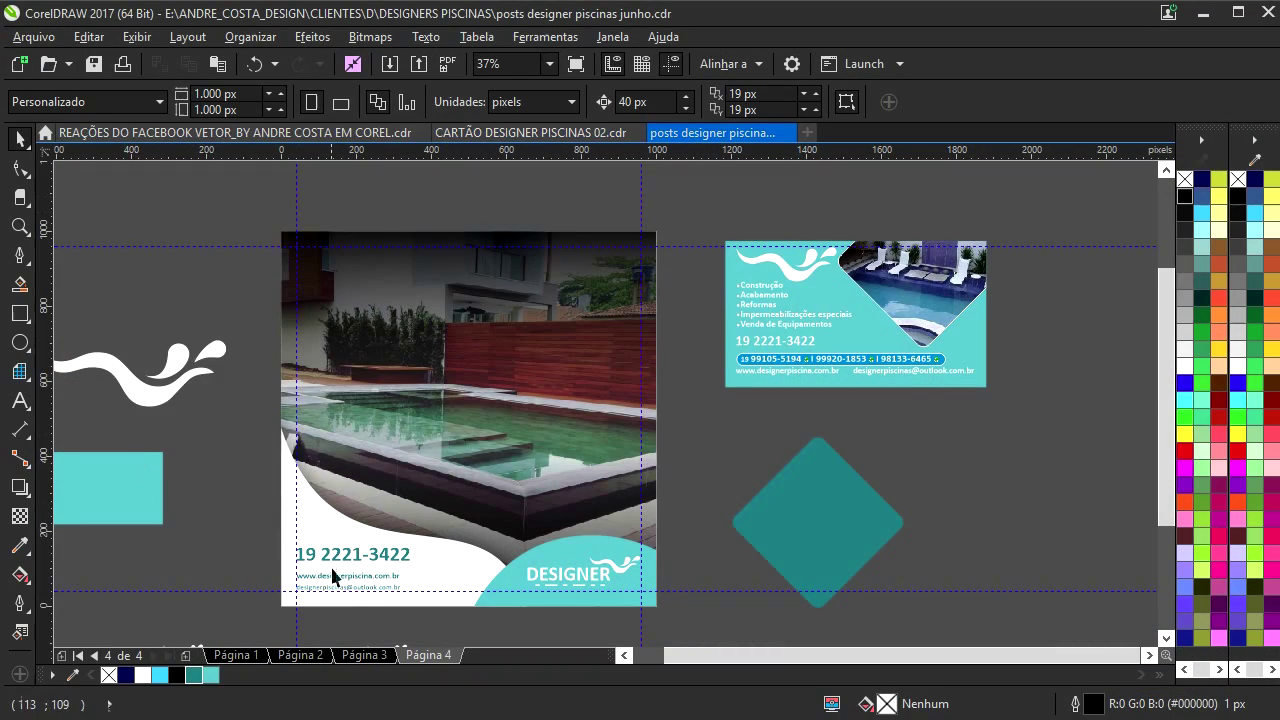
- Copy the white "Para mais" script text from page 3 onto the upper part of page 4's post
left_click(363, 655)
left_click_drag(363, 398, 397, 283)
right_click(786, 419)
left_click(428, 656)
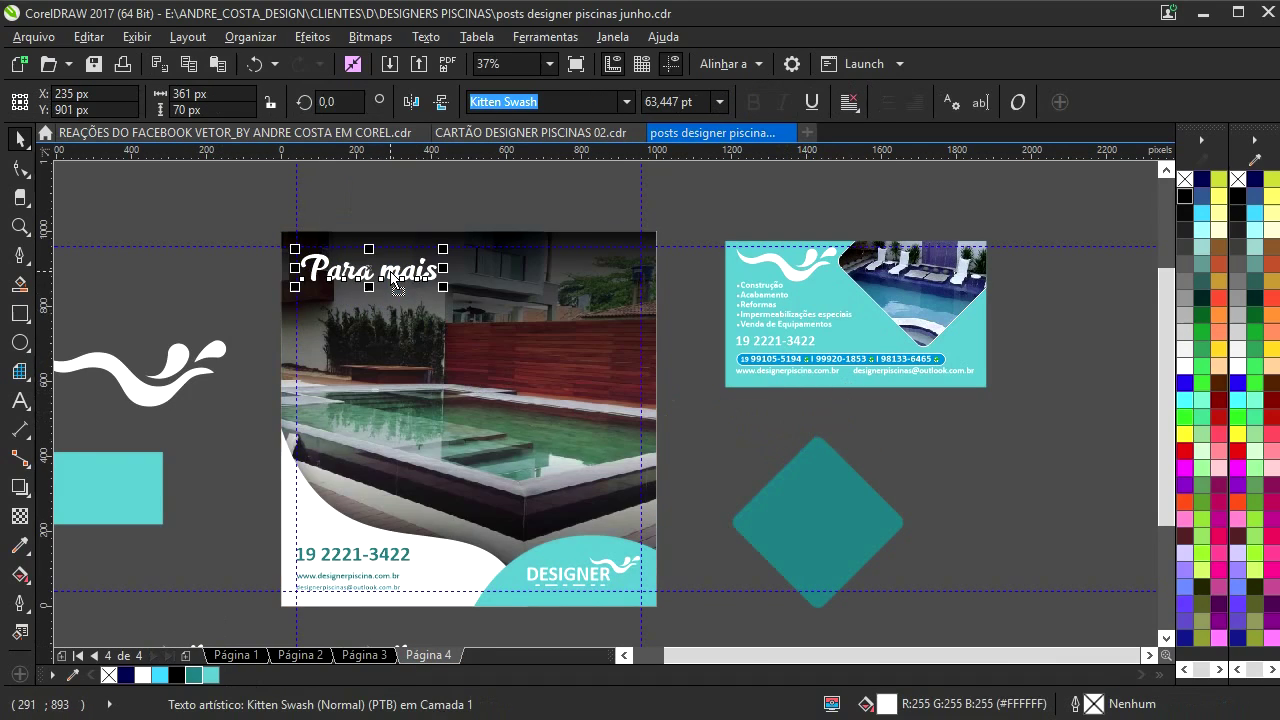
- Replace the wording of the copied "Para mais" text with "Só falta"
scroll(396, 284, "up", 2)
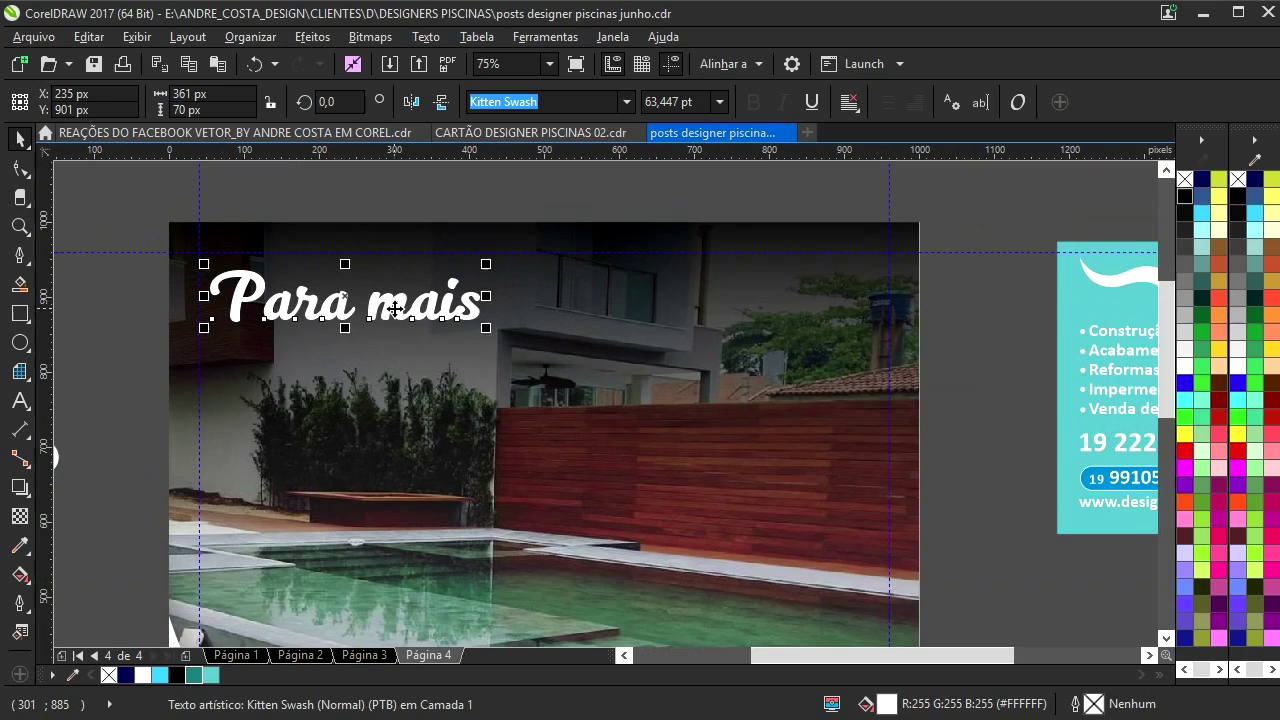
key("ctrl+a")
left_click(291, 205)
double_click(344, 318)
key("ctrl+a")
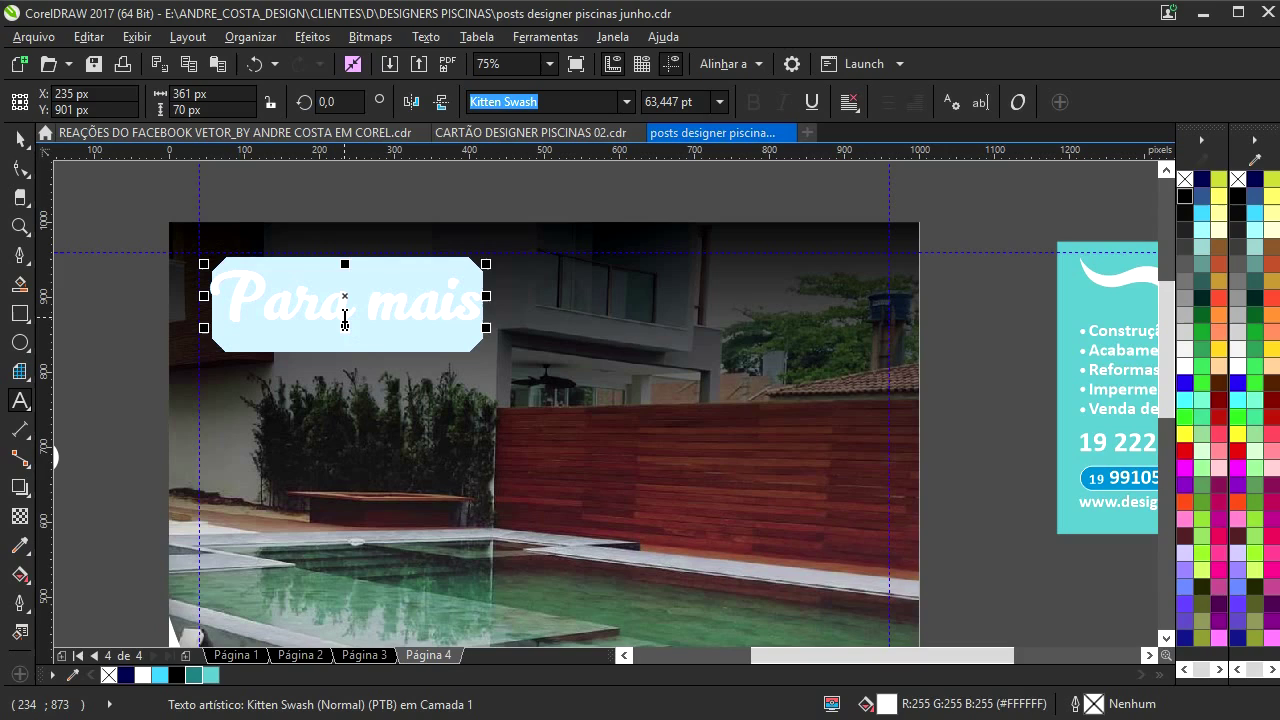
type("S")
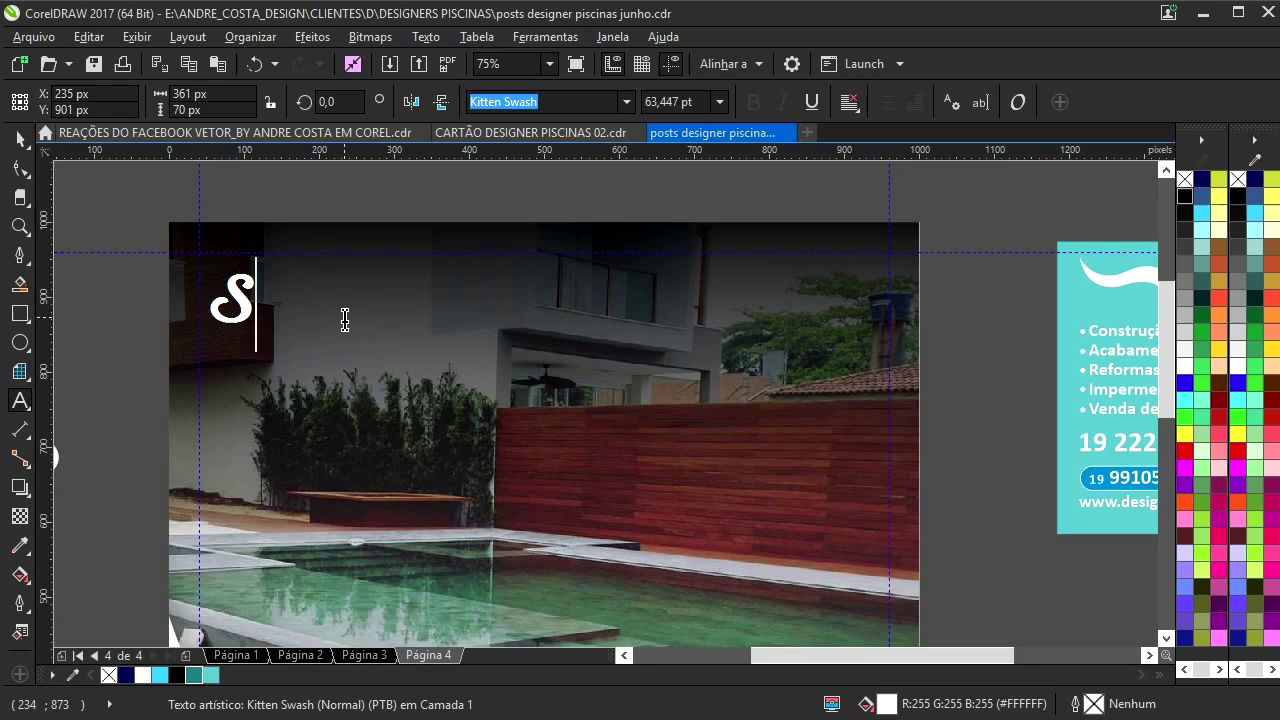
key("Escape")
type("ó")
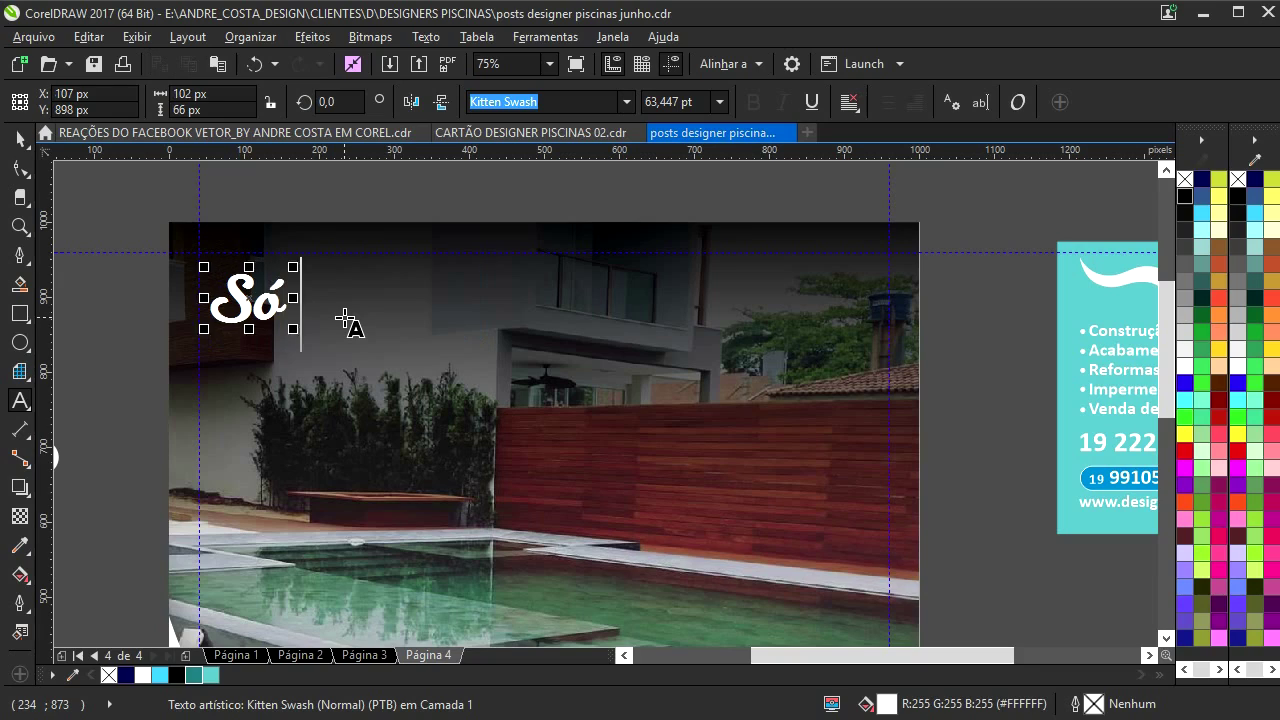
type(" falta")
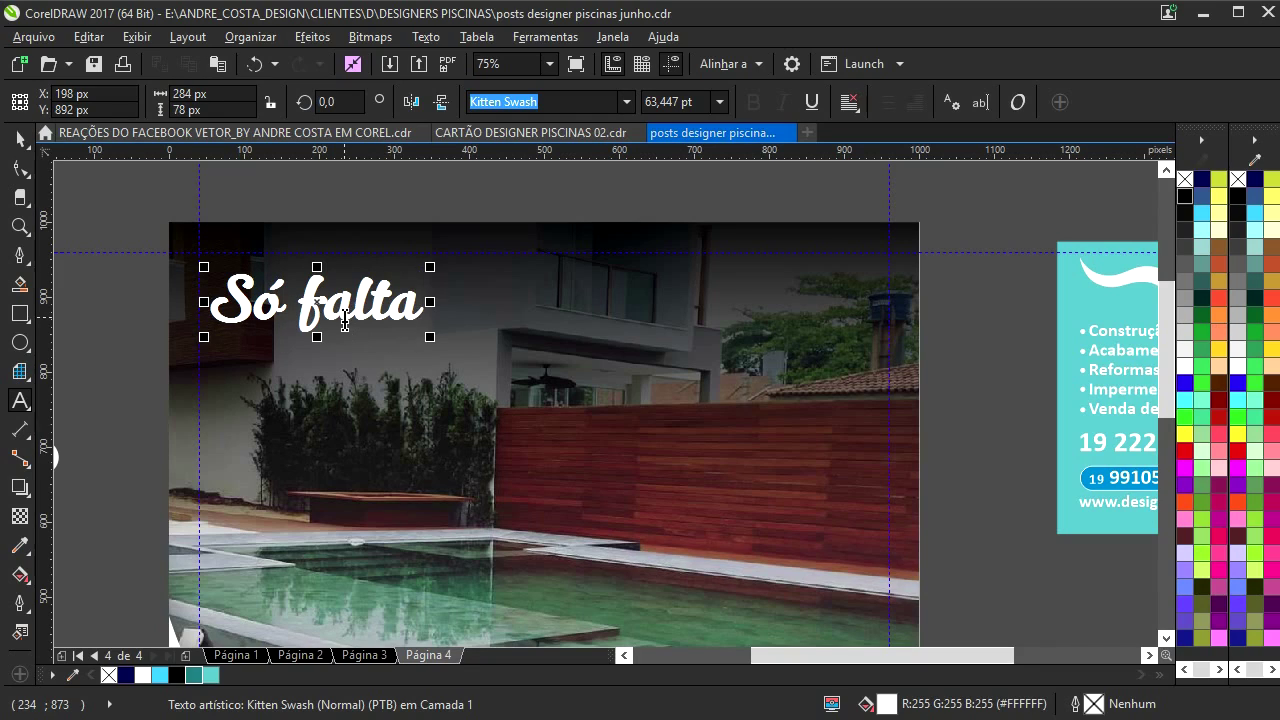
- Reduce the "Só falta" text to 56,735 pt and duplicate it below as a second line reading "Você nesta"
left_click_drag(430, 267, 380, 366)
right_click(380, 366)
double_click(383, 370)
key("ctrl+a")
type("Vo")
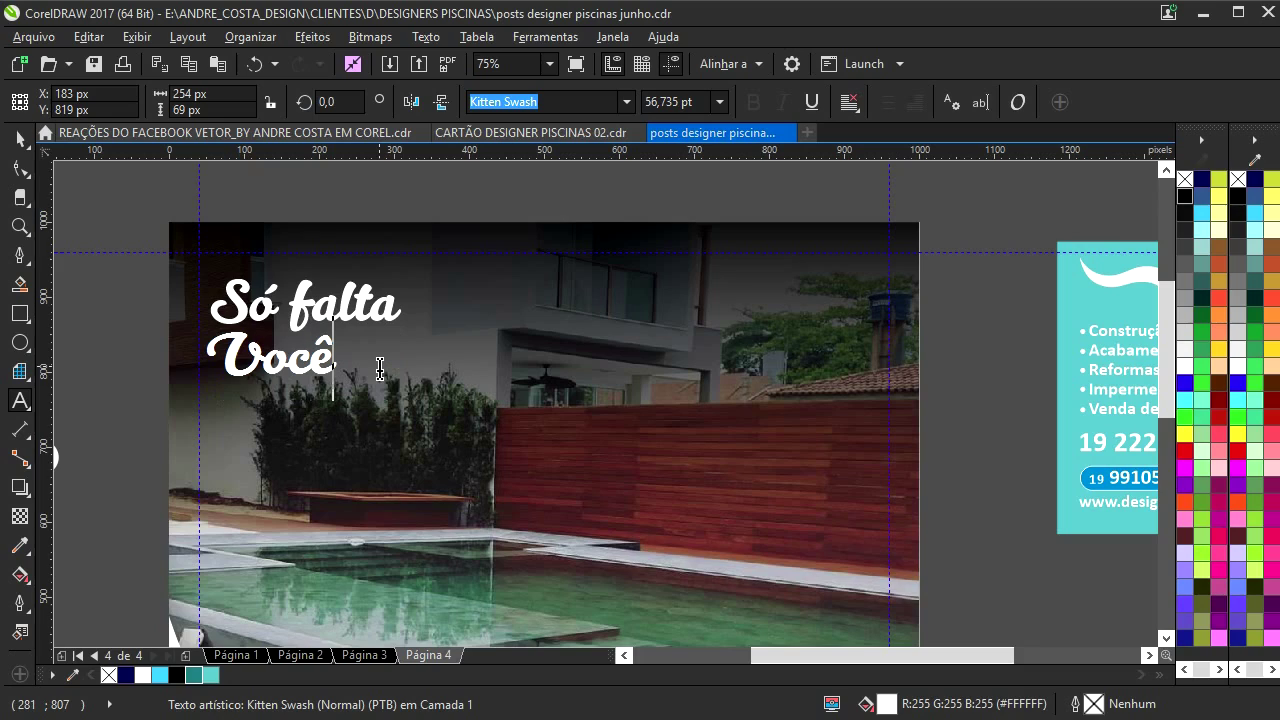
type("cê nesta")
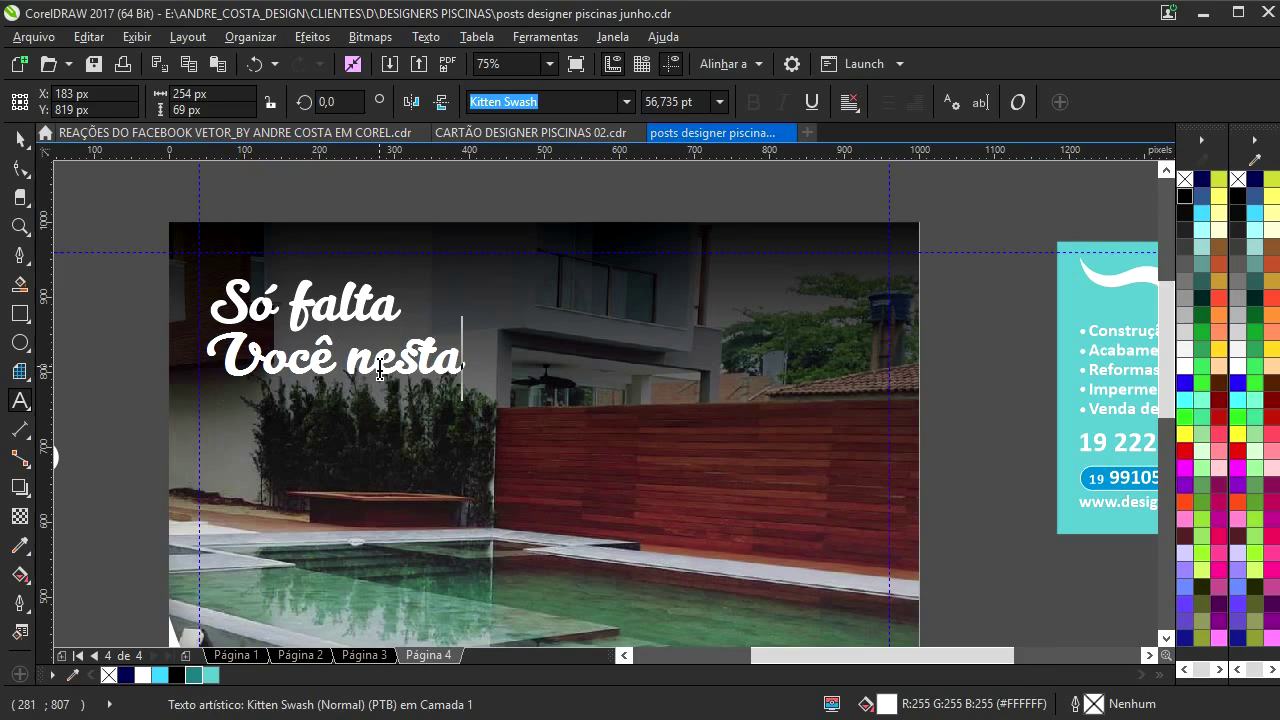
key("Escape")
- Duplicate the "Você nesta" line beneath itself and change the copy's wording to "Piscina!"
left_click(20, 140)
left_click_drag(375, 371, 370, 425)
right_click(370, 425)
double_click(370, 427)
key("ctrl+a")
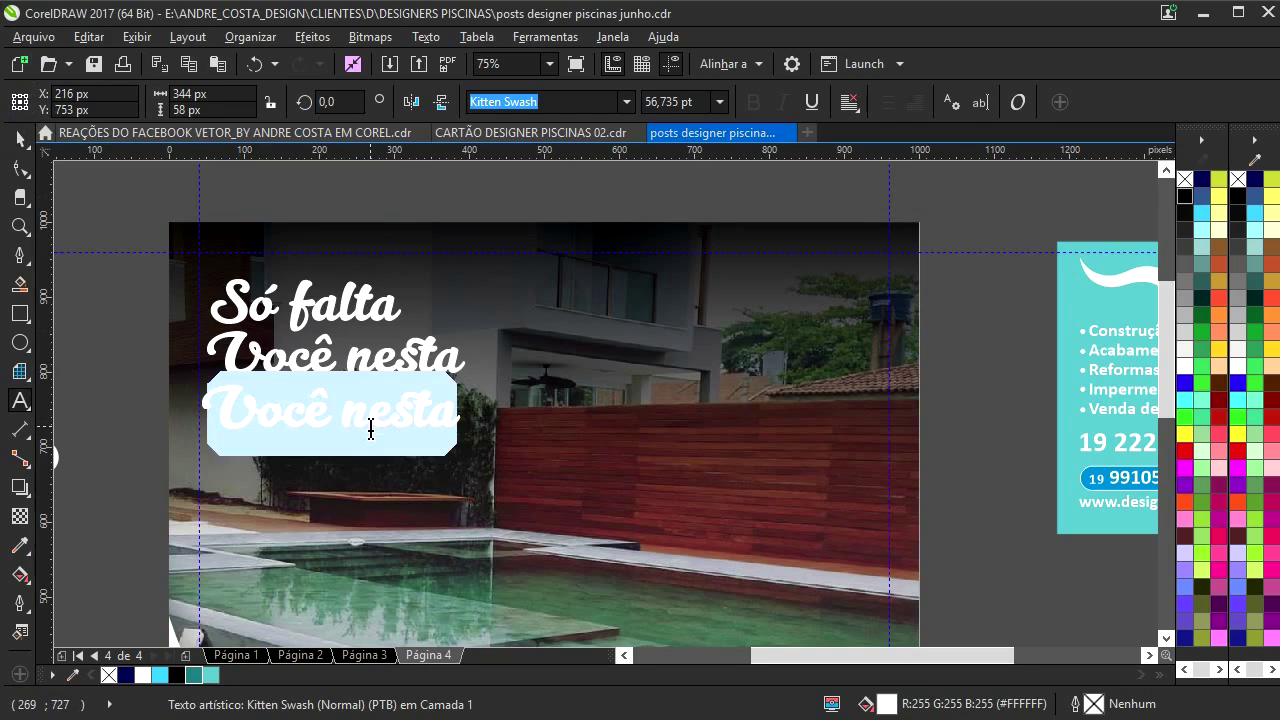
type("Piscina!")
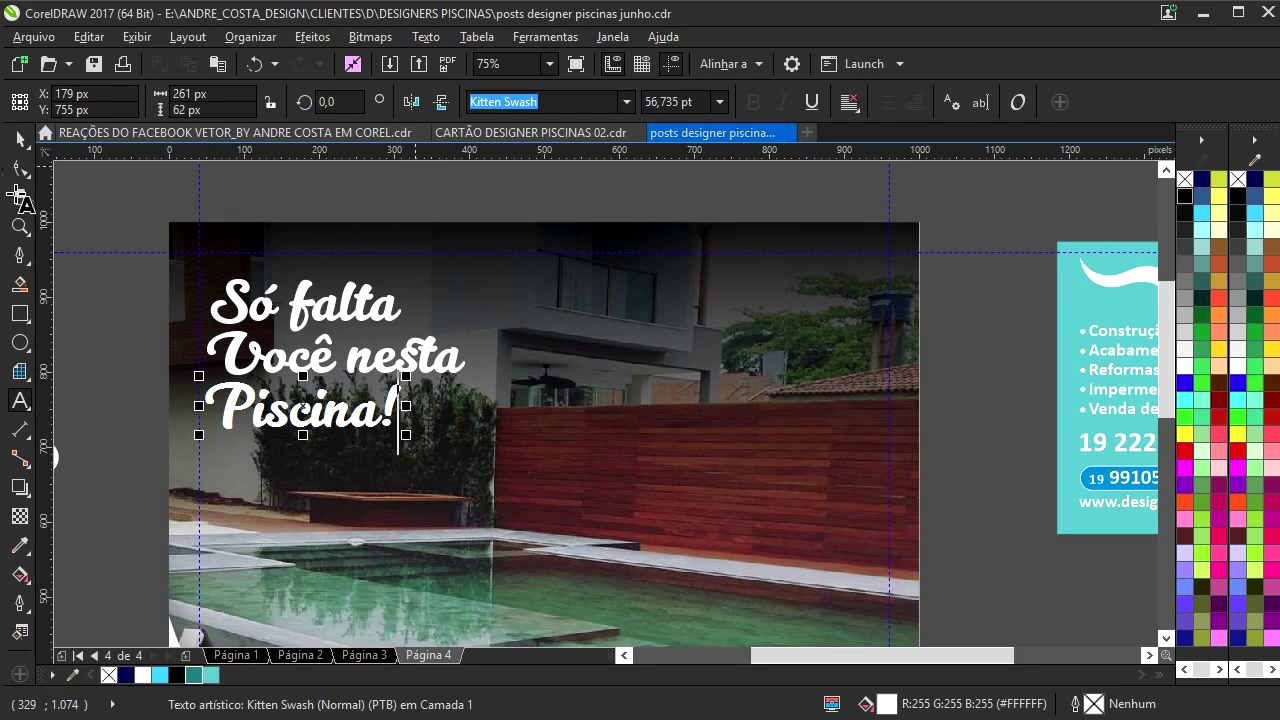
- Enlarge "Piscina!", shrink "Você nesta" and fit the three headline lines closely together in a staggered arrangement
left_click(20, 139)
left_click_drag(412, 439, 477, 455)
left_click(443, 350)
left_click_drag(471, 325, 420, 368)
left_click_drag(361, 328, 384, 337)
- Centre the three-line headline horizontally over the photo at about X 506 px and enlarge it to about 482 by 251 px
scroll(331, 362, "down", 1)
left_click_drag(392, 402, 487, 405)
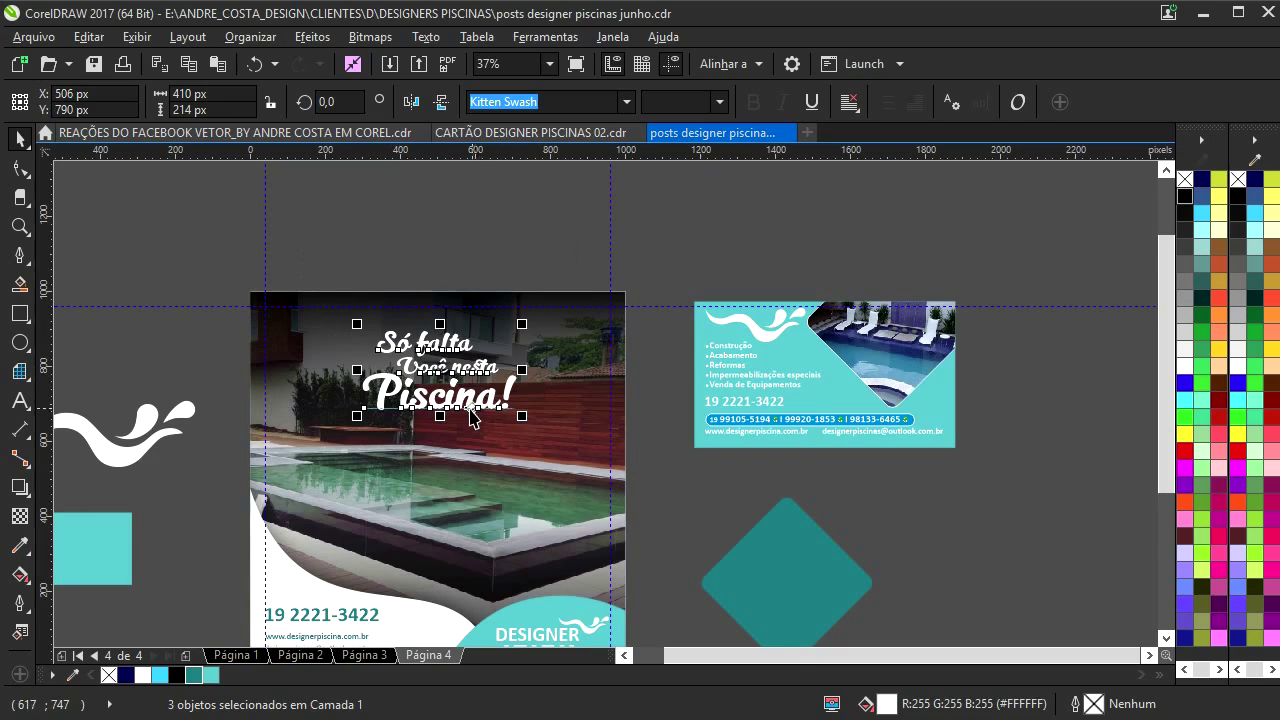
left_click_drag(522, 324, 543, 320)
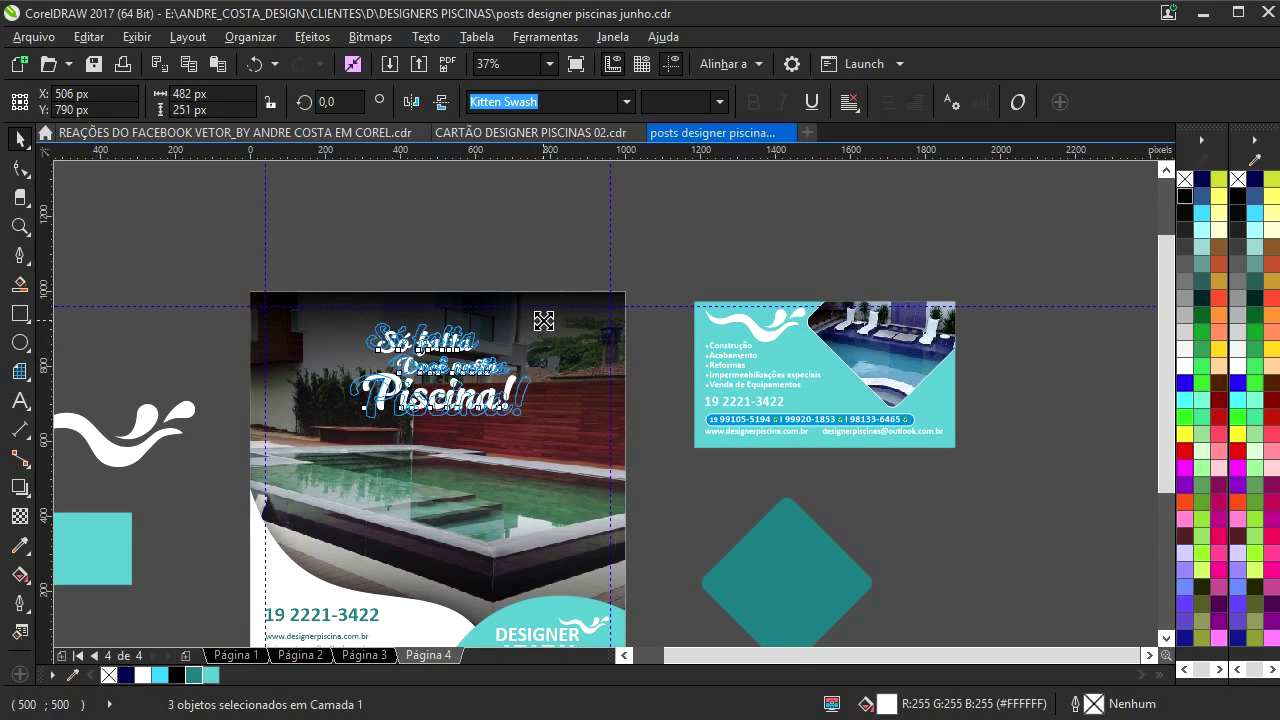
- Raise the three headline lines to about Y 822 px, group them and centre the group horizontally on the photo
left_click_drag(459, 362, 470, 392)
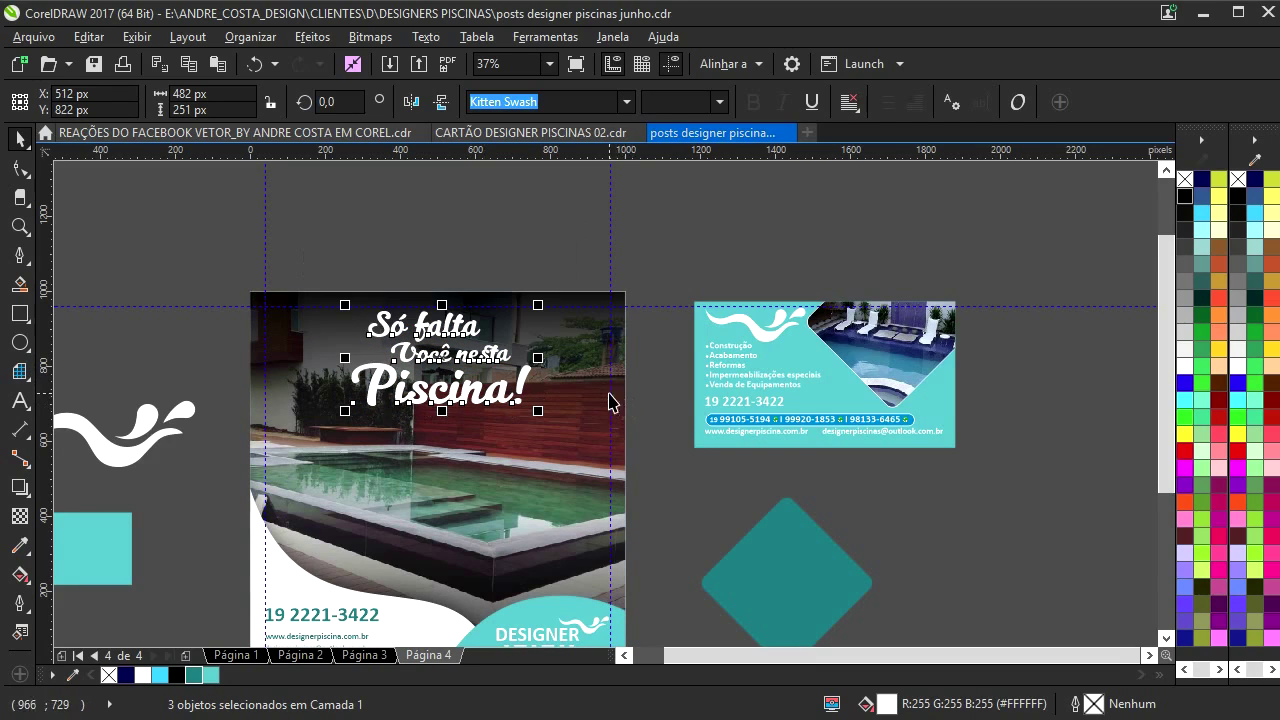
key("ctrl+g")
left_click(570, 412, "shift")
key("c")
left_click(640, 411)
left_click_drag(435, 421, 415, 352)
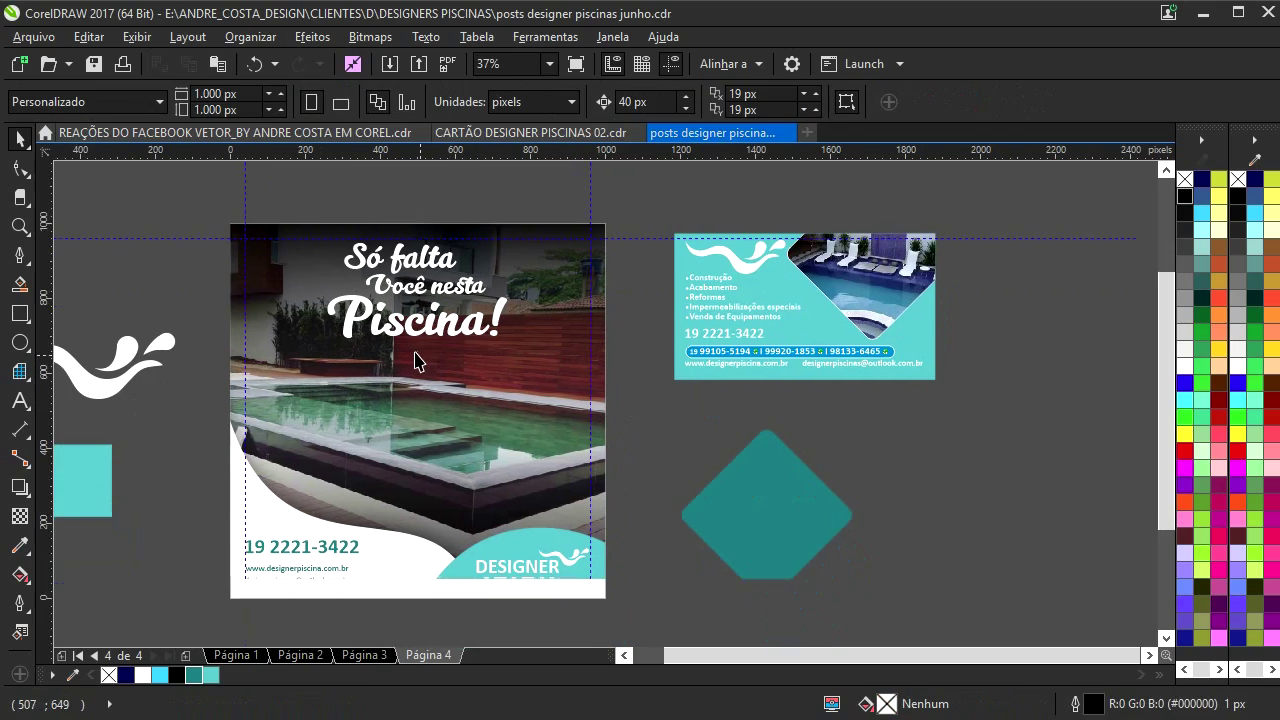
- Reduce the headline group to about 383 by 200 px and move it up to about X 495, Y 851 px
scroll(418, 362, "up", 3)
scroll(420, 380, "down", 1)
left_click(430, 385)
left_click_drag(608, 258, 524, 291)
key("Escape")
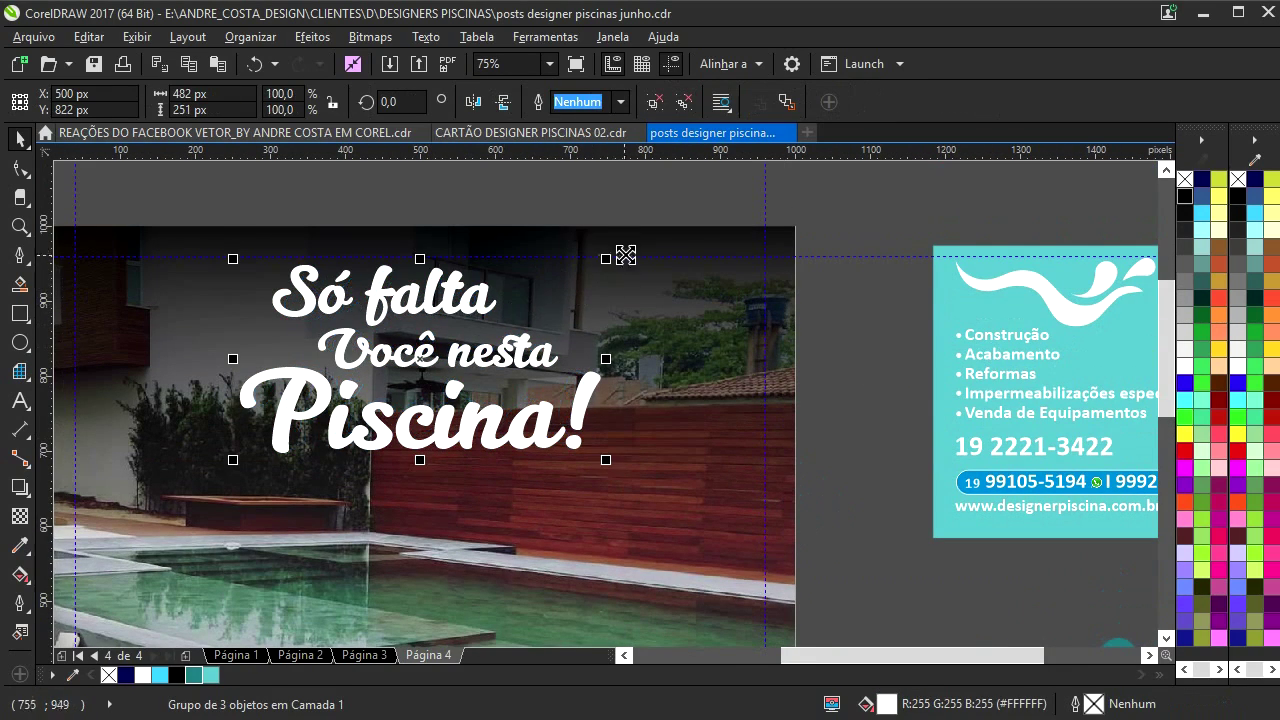
left_click_drag(609, 261, 570, 272)
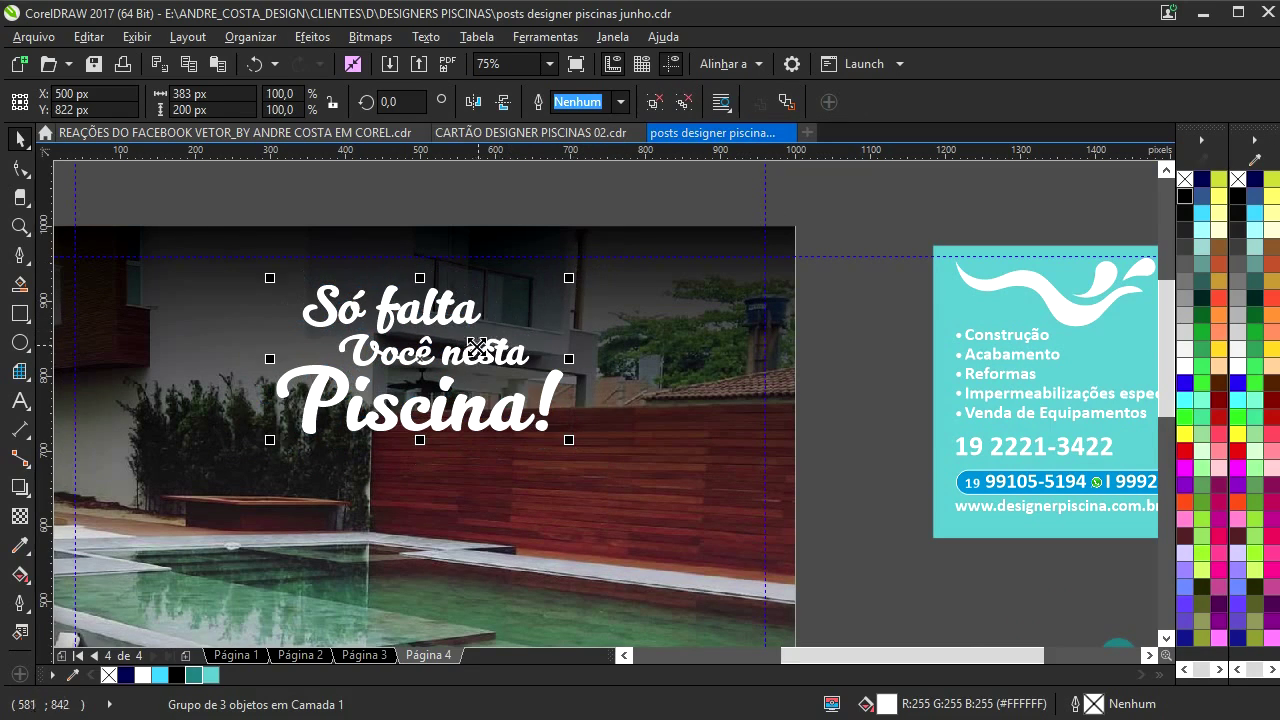
left_click_drag(467, 352, 463, 330)
left_click_drag(68, 373, 64, 298)
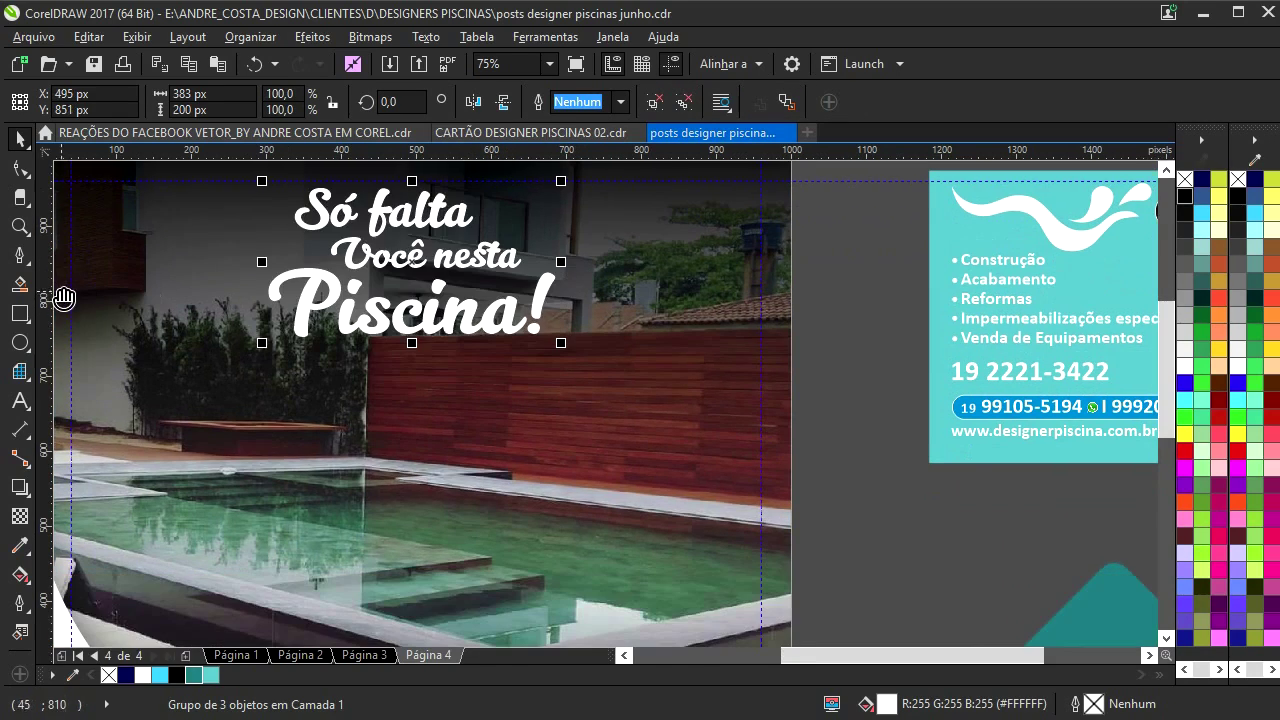
left_click(17, 258)
scroll(422, 377, "up", 2)
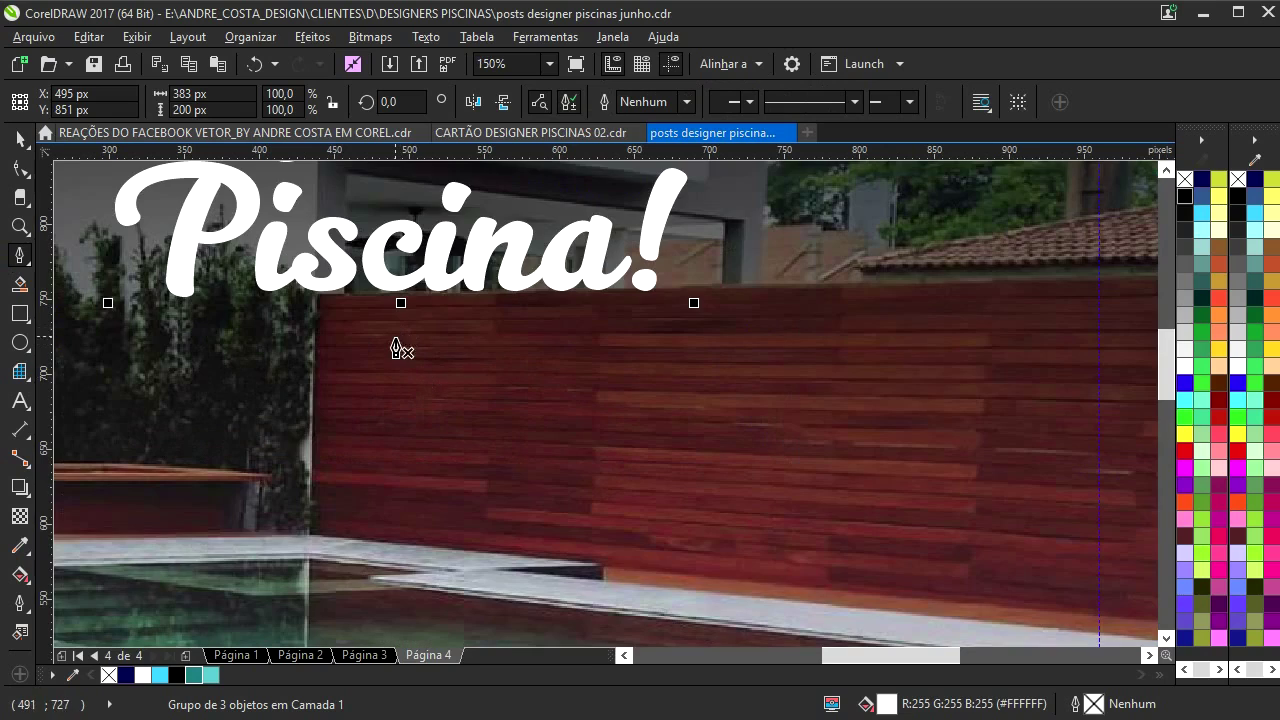
left_click(398, 338)
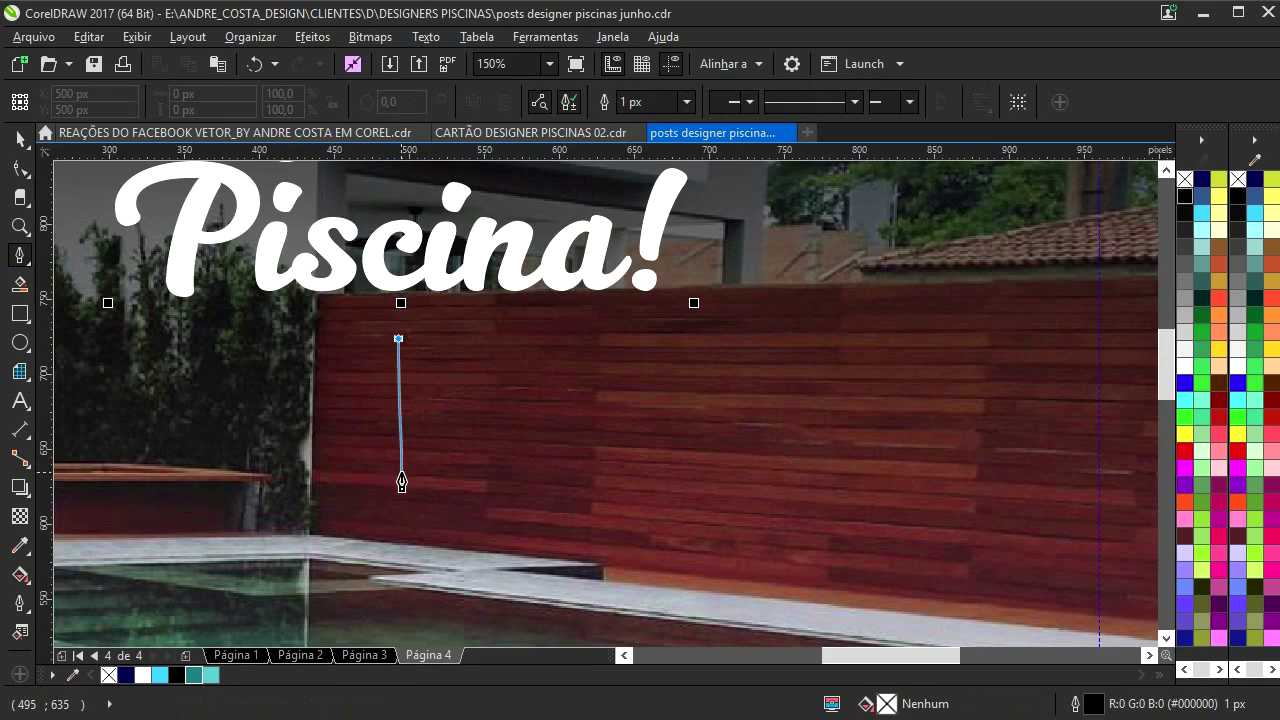
double_click(397, 474)
left_click(376, 447)
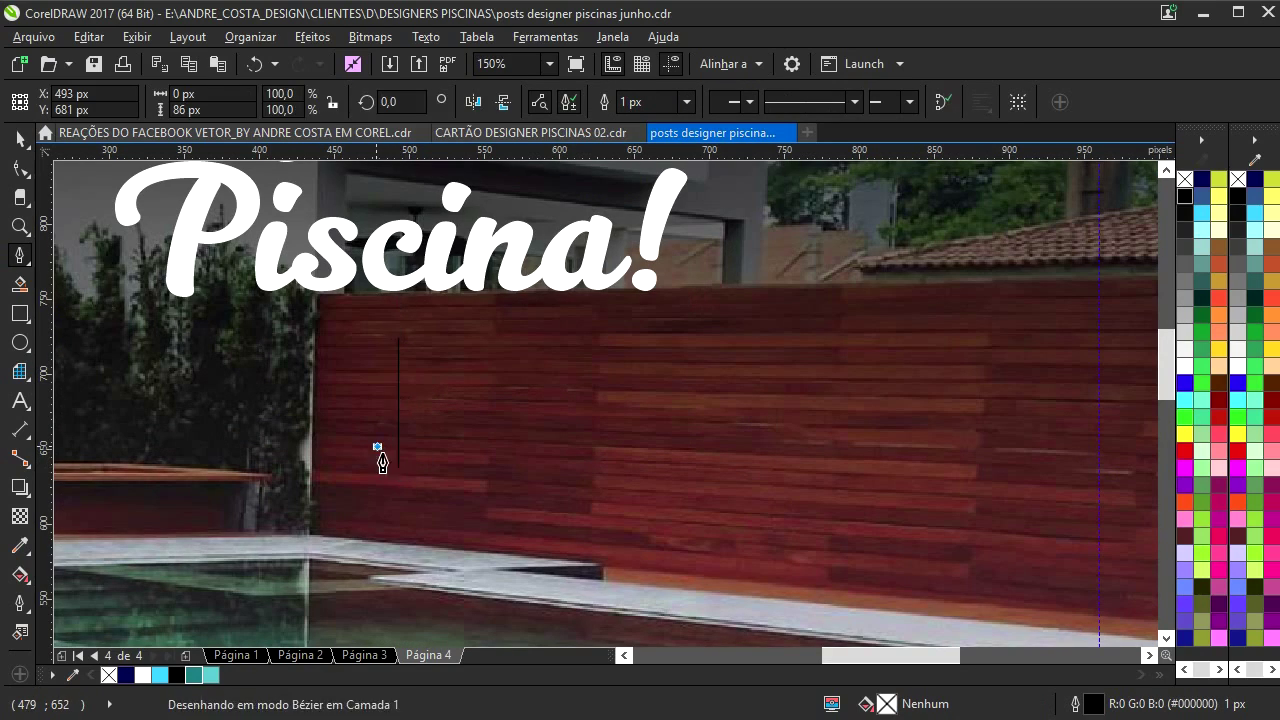
scroll(416, 513, "up", 2)
double_click(413, 500)
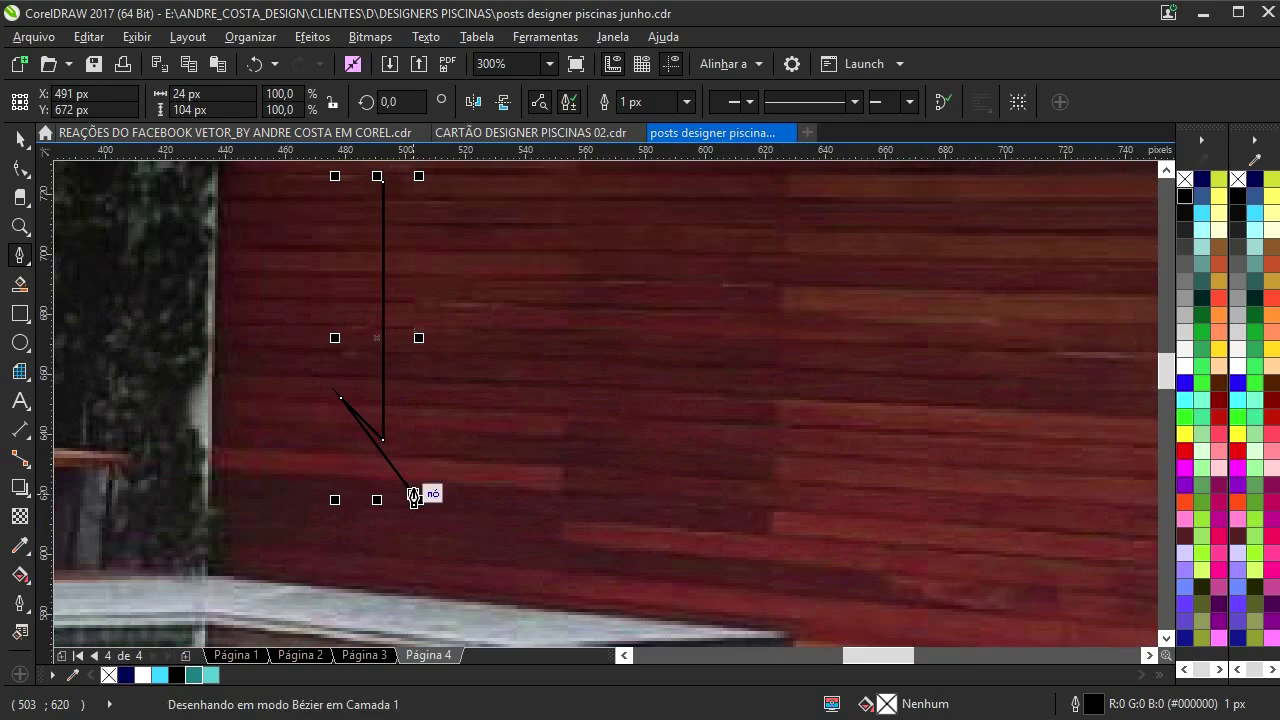
key("Delete")
- Draw a closed downward-pointing arrow with a slender tapered shaft, about 39 by 111 px, below "Piscina!"
left_click(382, 210)
left_click_drag(376, 377, 380, 470)
left_click(380, 476)
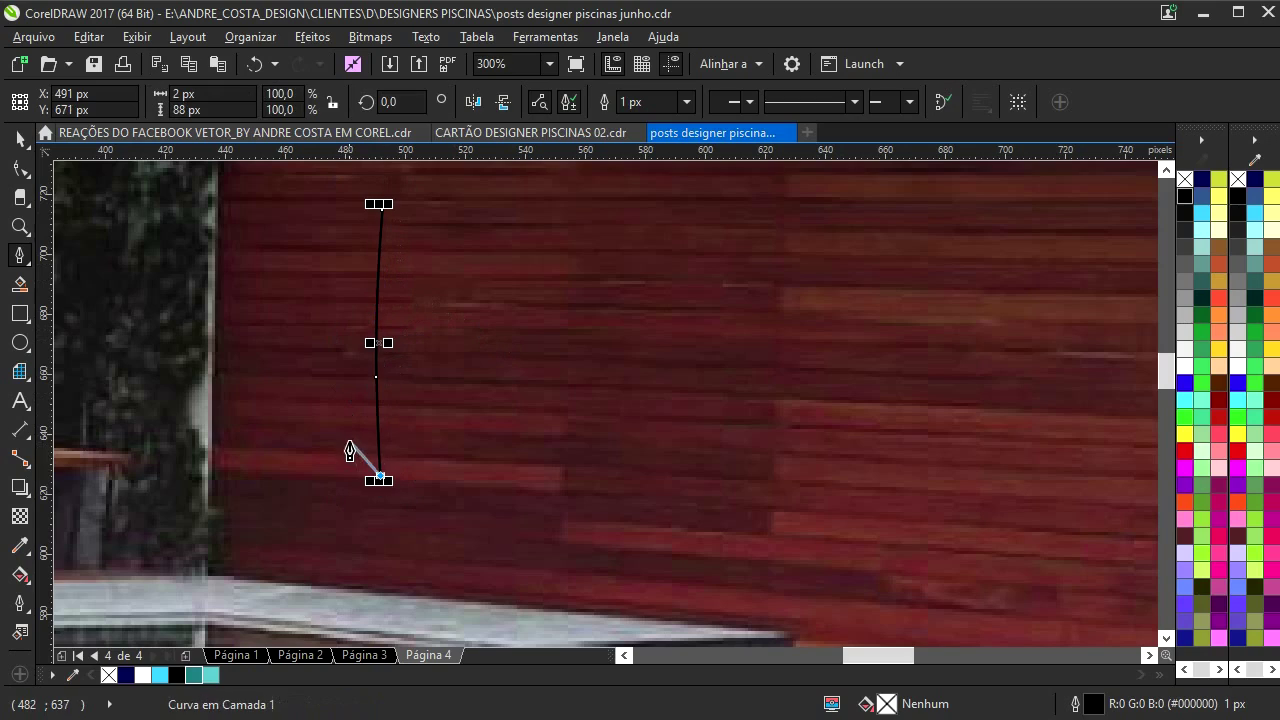
left_click(341, 425)
left_click(403, 539)
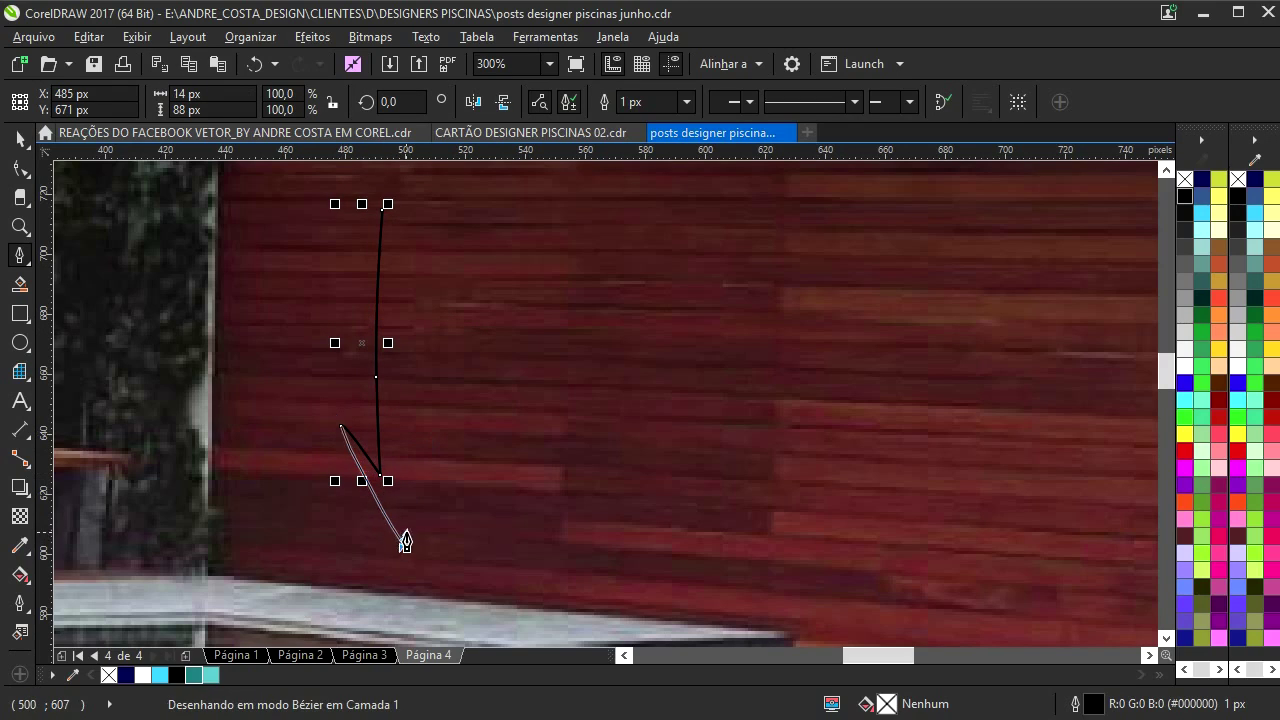
left_click(458, 425)
left_click(413, 471)
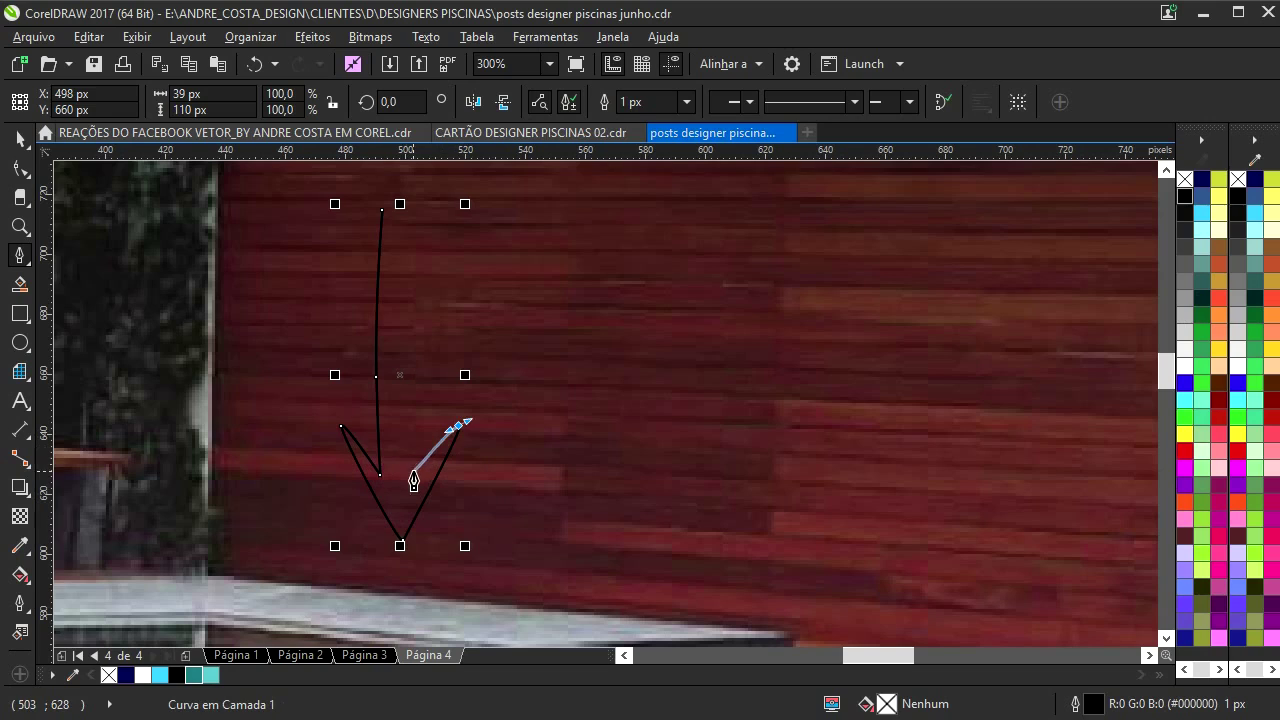
left_click(382, 209)
scroll(417, 412, "down", 2)
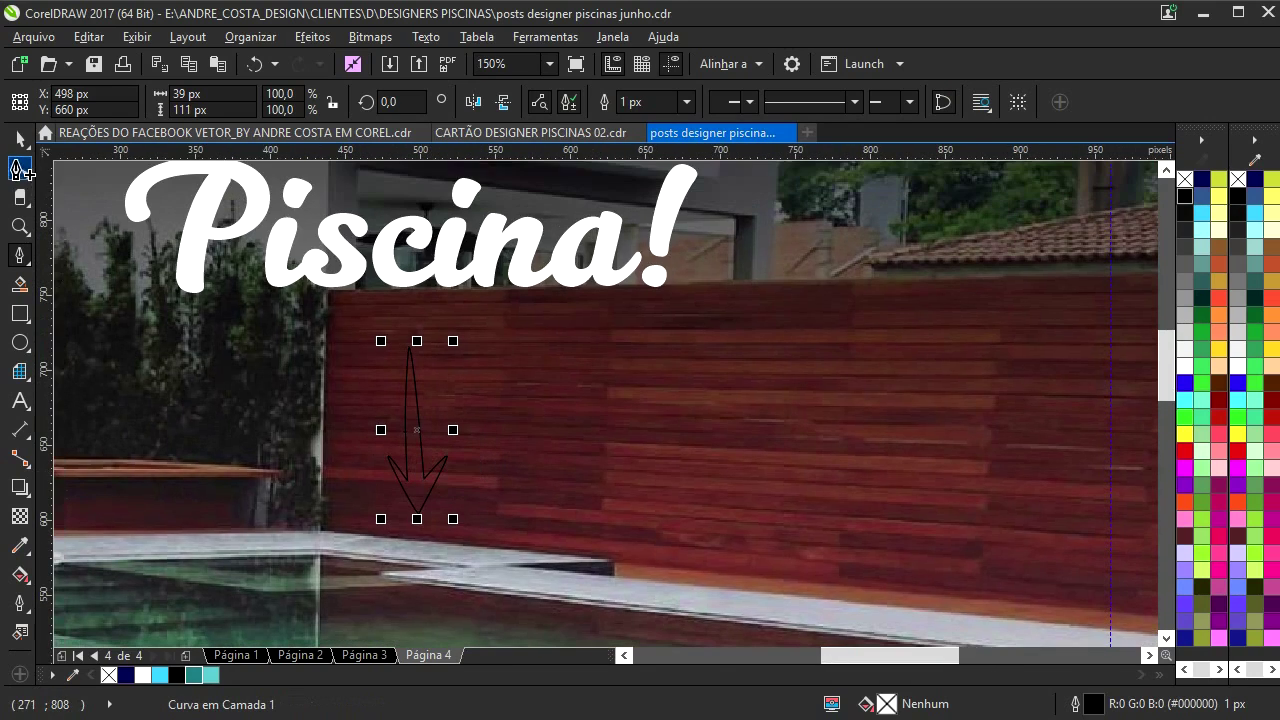
- Fill the arrow white without an outline, shrink it to about 23 by 64 px and place it just beneath "Piscina!"
left_click(22, 142)
left_click(1236, 368)
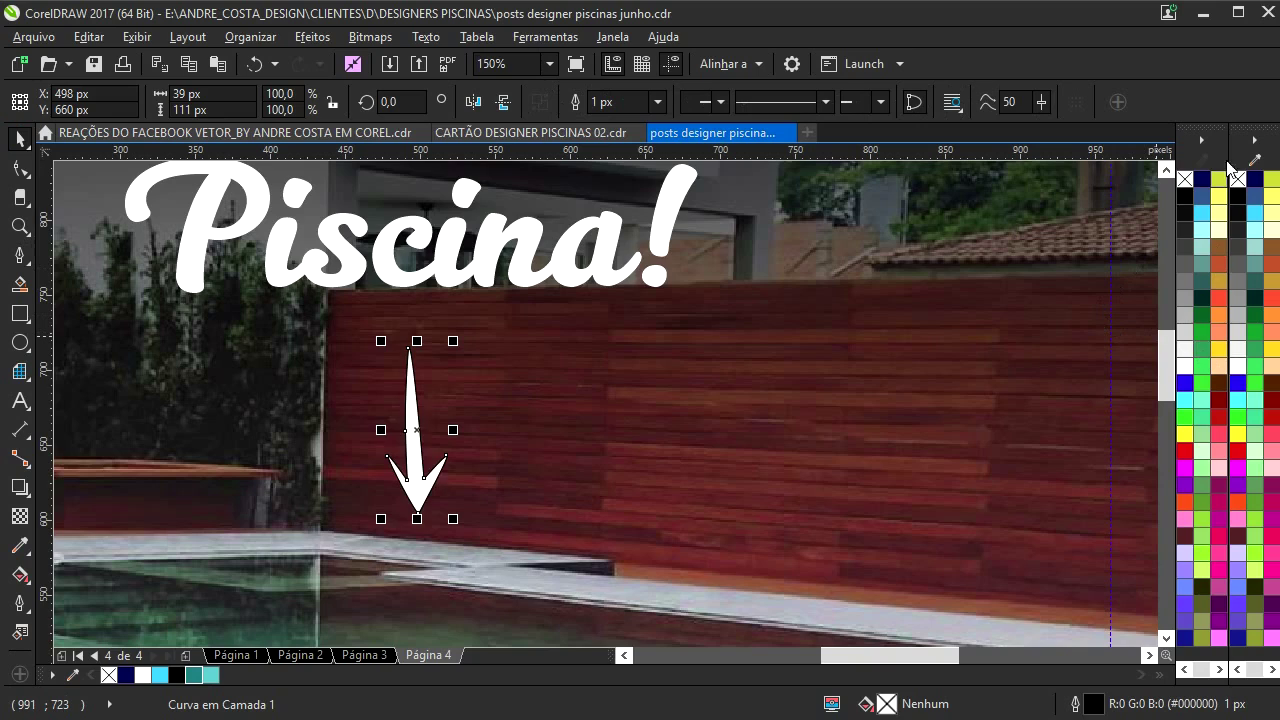
right_click(1238, 179)
left_click_drag(455, 343, 446, 348)
left_click_drag(416, 431, 428, 400)
left_click_drag(456, 342, 432, 355)
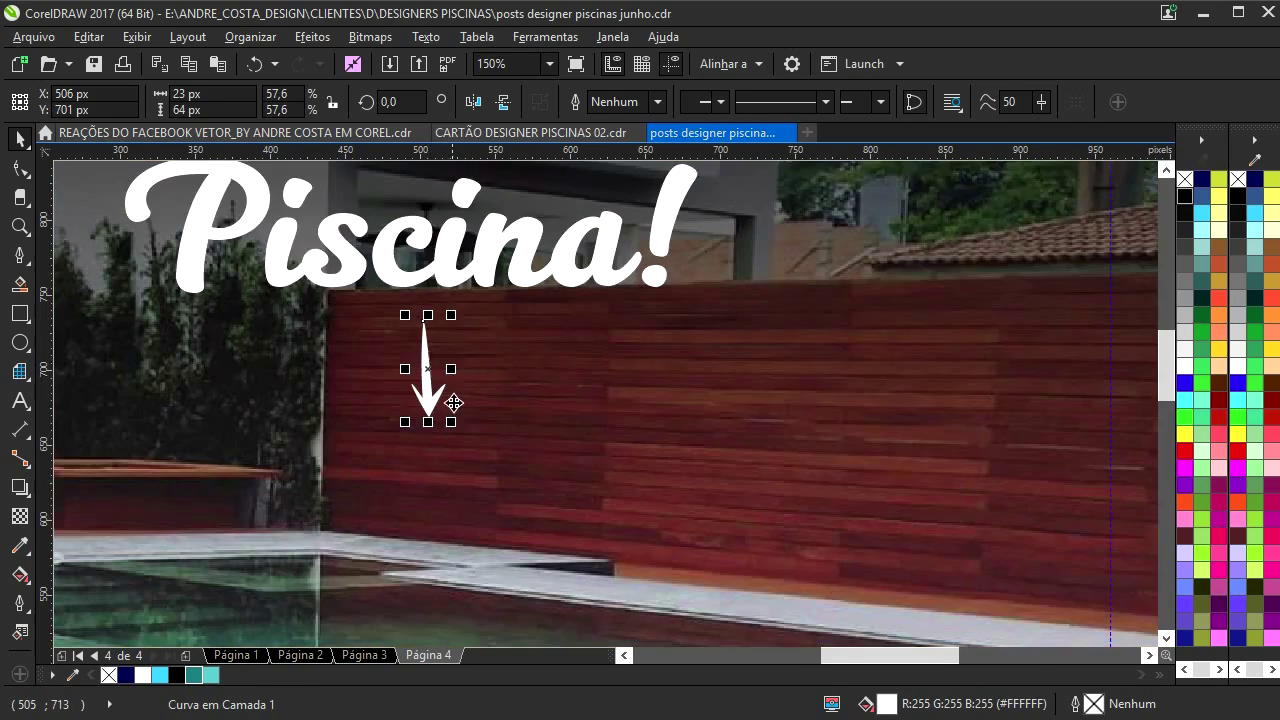
- Move the headline and the arrow together slightly lower on the photo
scroll(446, 406, "down", 4)
left_click(675, 480)
left_click_drag(568, 234, 366, 418)
left_click_drag(468, 378, 469, 390)
left_click(708, 499)
scroll(421, 385, "down", 2)
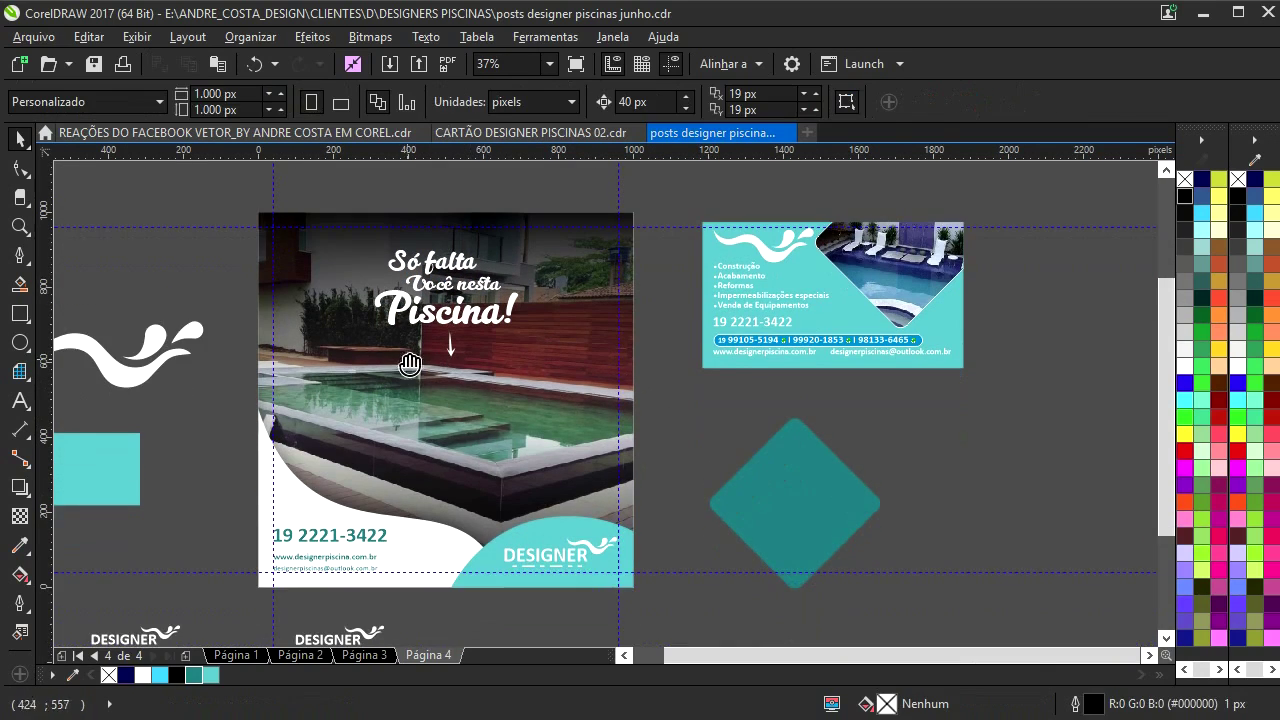
- Delete the white wave shape from the photo frame's PowerClip contents and finish editing the contents
double_click(296, 503)
left_click(298, 502)
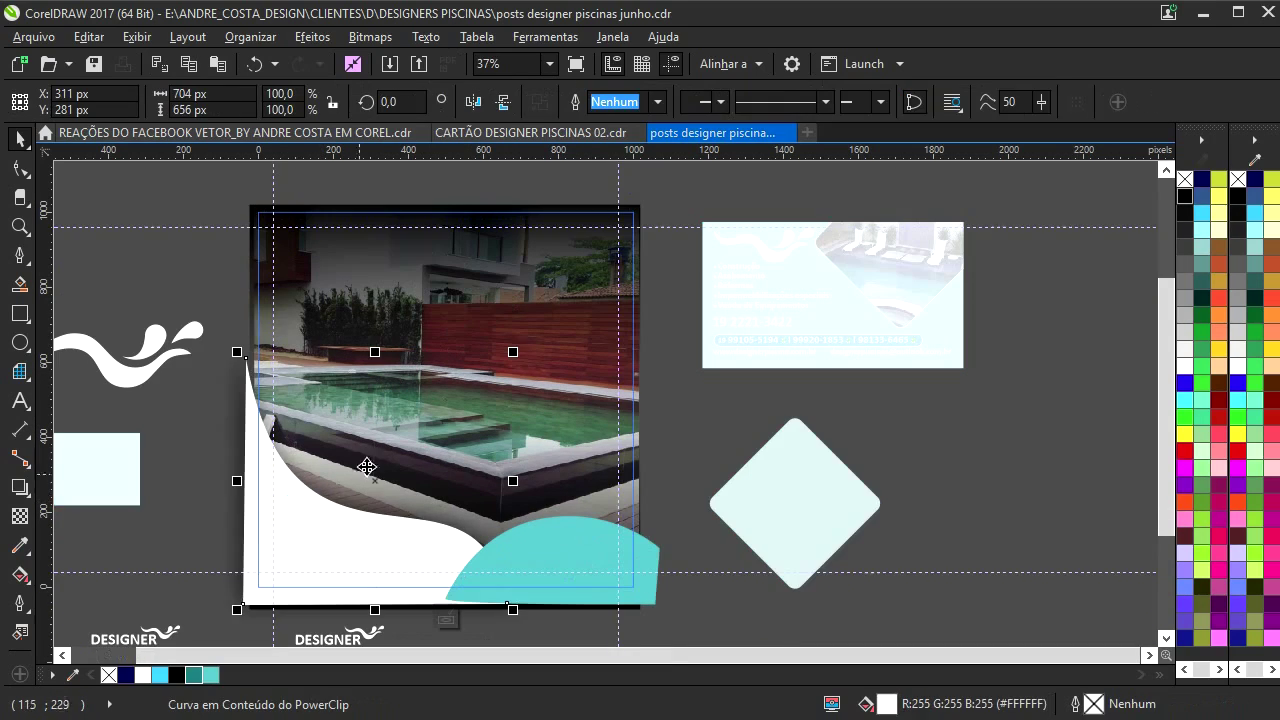
key("Delete")
left_click(709, 412, "ctrl")
left_click_drag(309, 432, 321, 388)
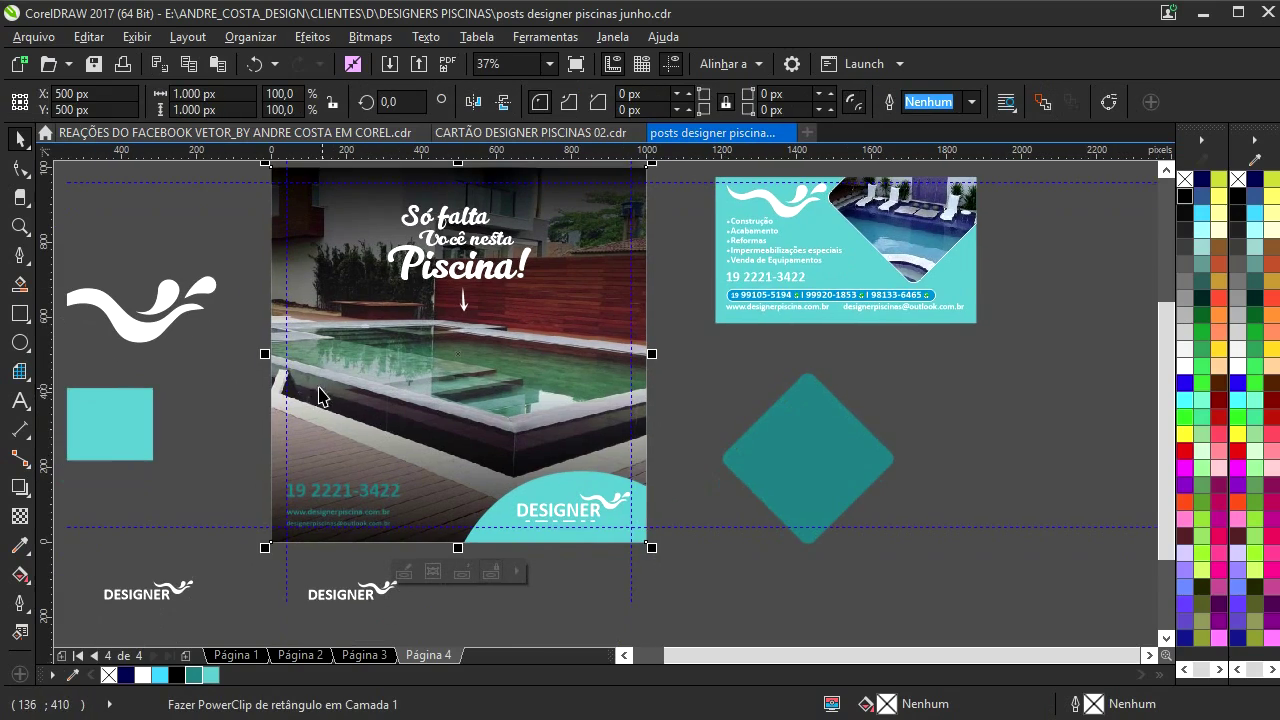
- Draw a closed rounded hill shape about 644 by 265 px over the contact details at the photo's lower-left corner
key("F5")
scroll(350, 505, "up", 1)
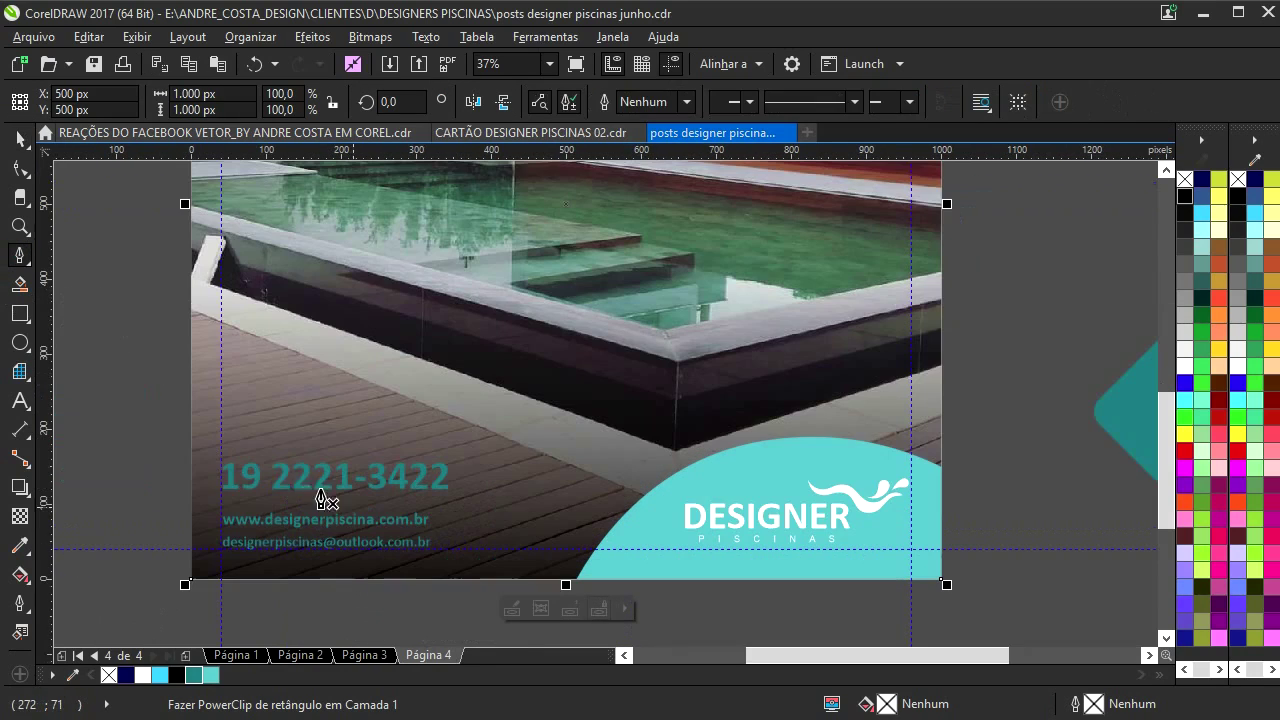
left_click(151, 470)
left_click_drag(371, 424, 508, 429)
left_click(633, 578)
left_click(596, 620)
left_click(165, 593)
left_click(151, 470)
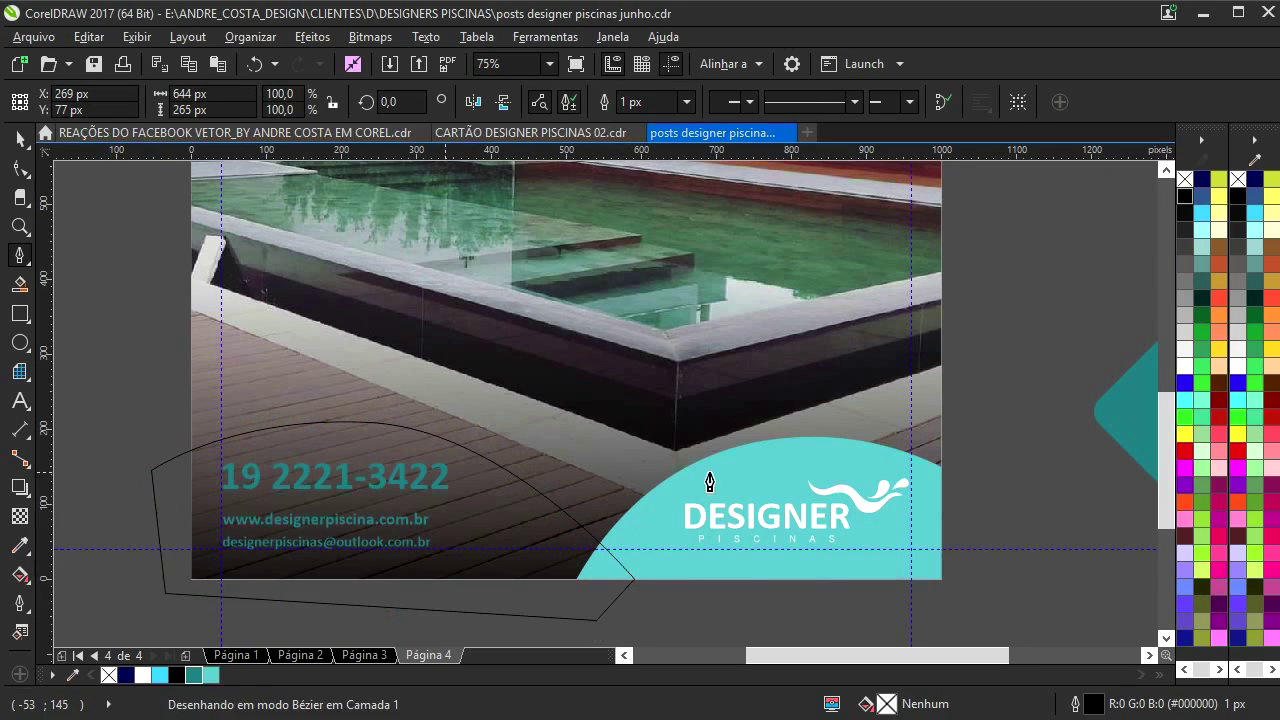
- Fill the hill shape white without an outline and PowerClip it inside the photo frame
left_click(1240, 366)
right_click(1237, 179)
right_click(336, 470)
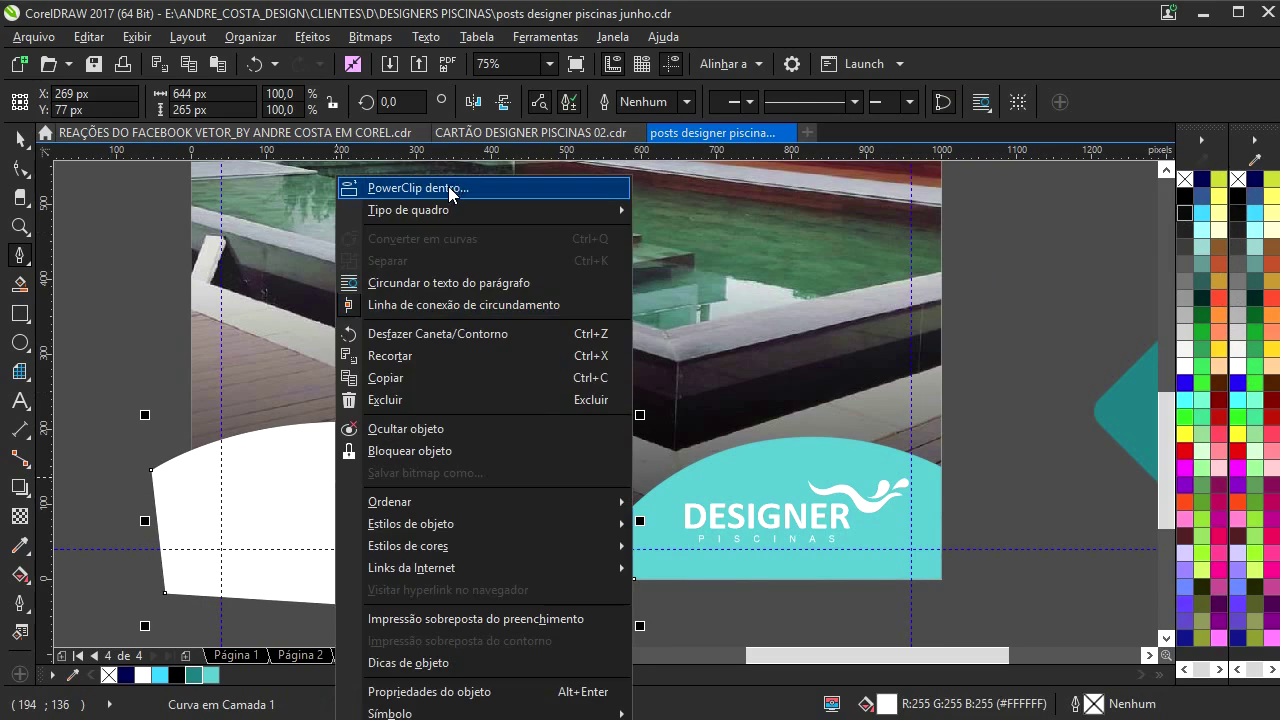
left_click(418, 188)
left_click(460, 306)
- Reduce the phone number text to 35,468 pt and position it just above the website line inside the white shape
left_click_drag(307, 484, 305, 495)
left_click_drag(457, 463, 404, 486)
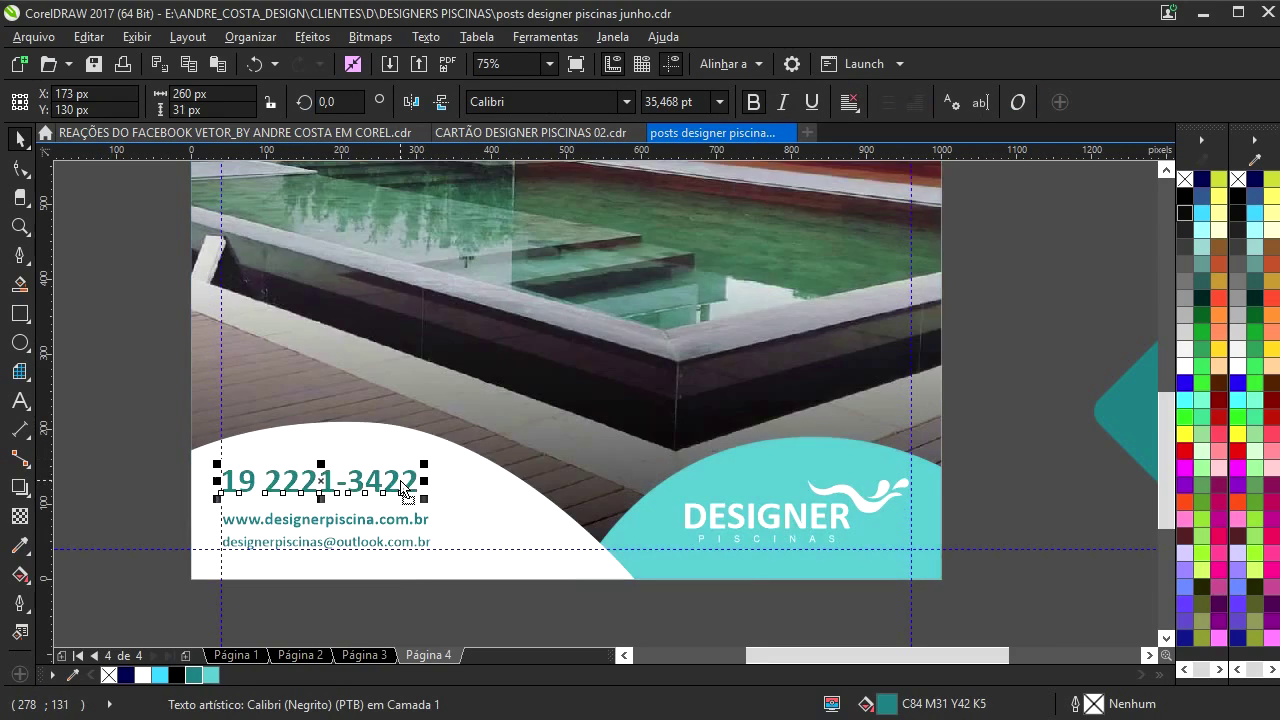
scroll(403, 486, "down", 2)
left_click(202, 407)
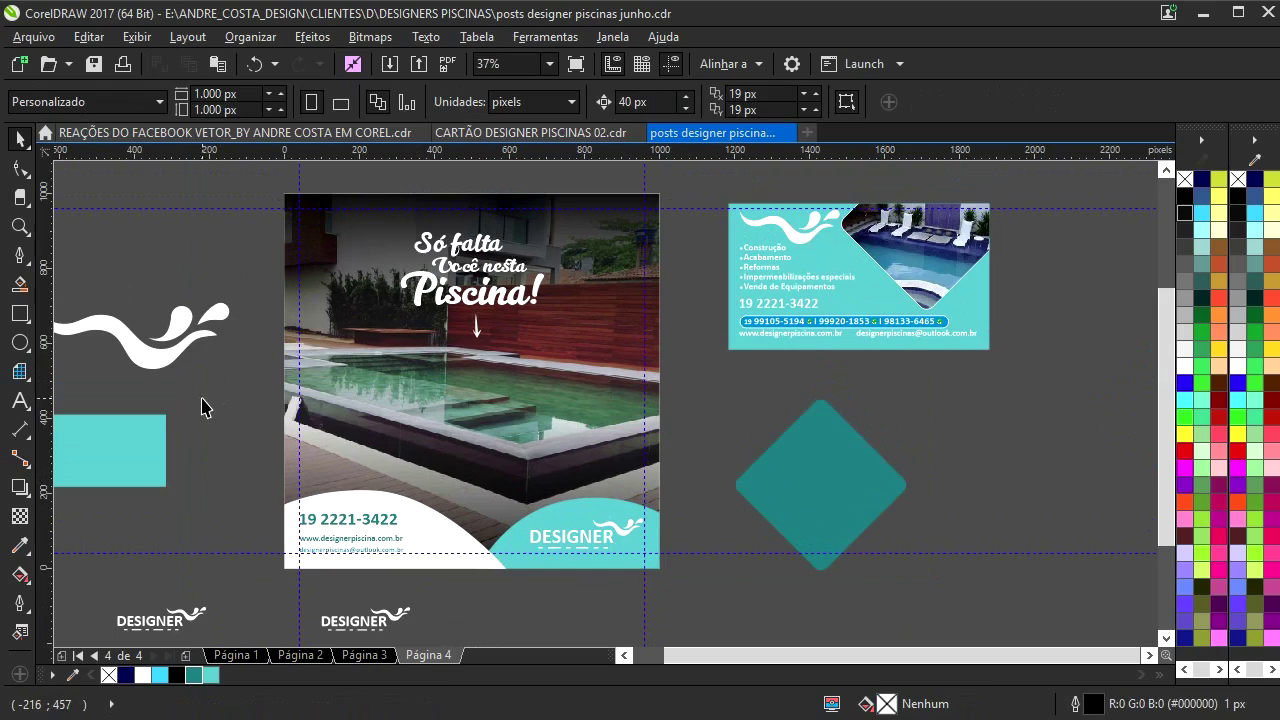
- Draw two small teardrop shapes at the pool's left side, one above the edge and one about 31 by 13 px beside it
left_click(17, 259)
scroll(355, 375, "up", 4)
left_click(285, 378)
left_click_drag(247, 346, 234, 350)
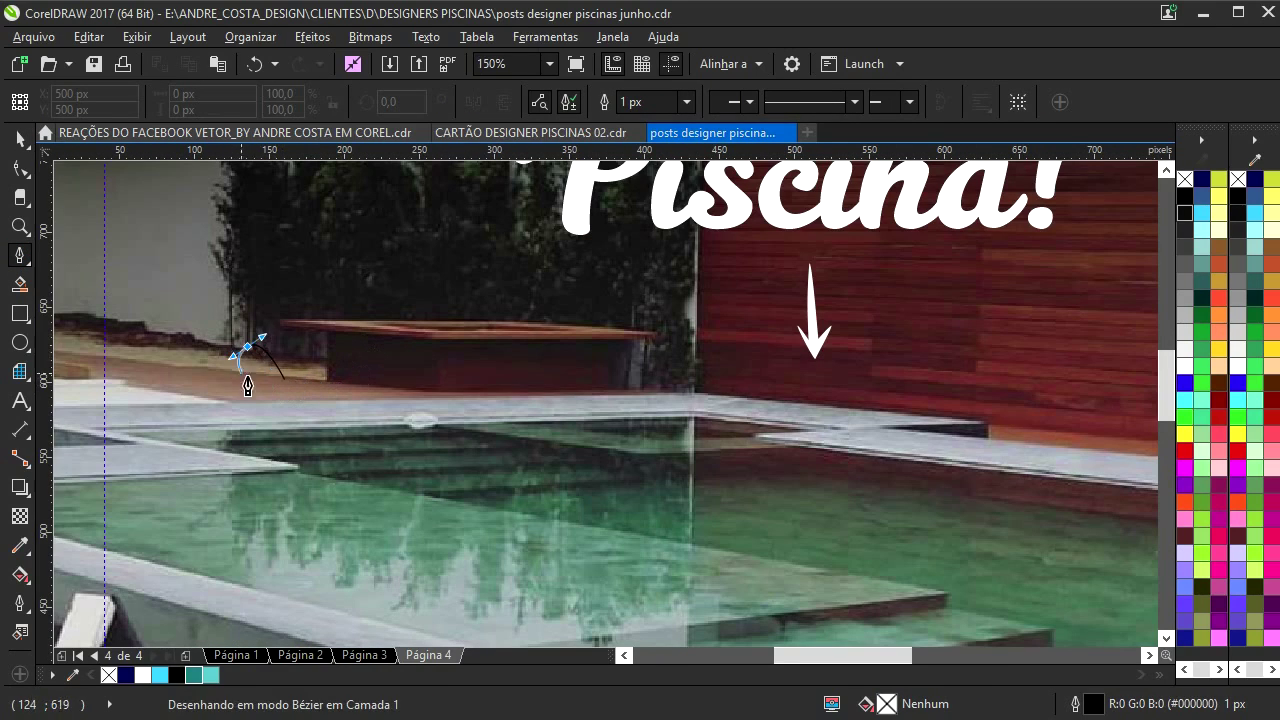
left_click(285, 378)
left_click(160, 447)
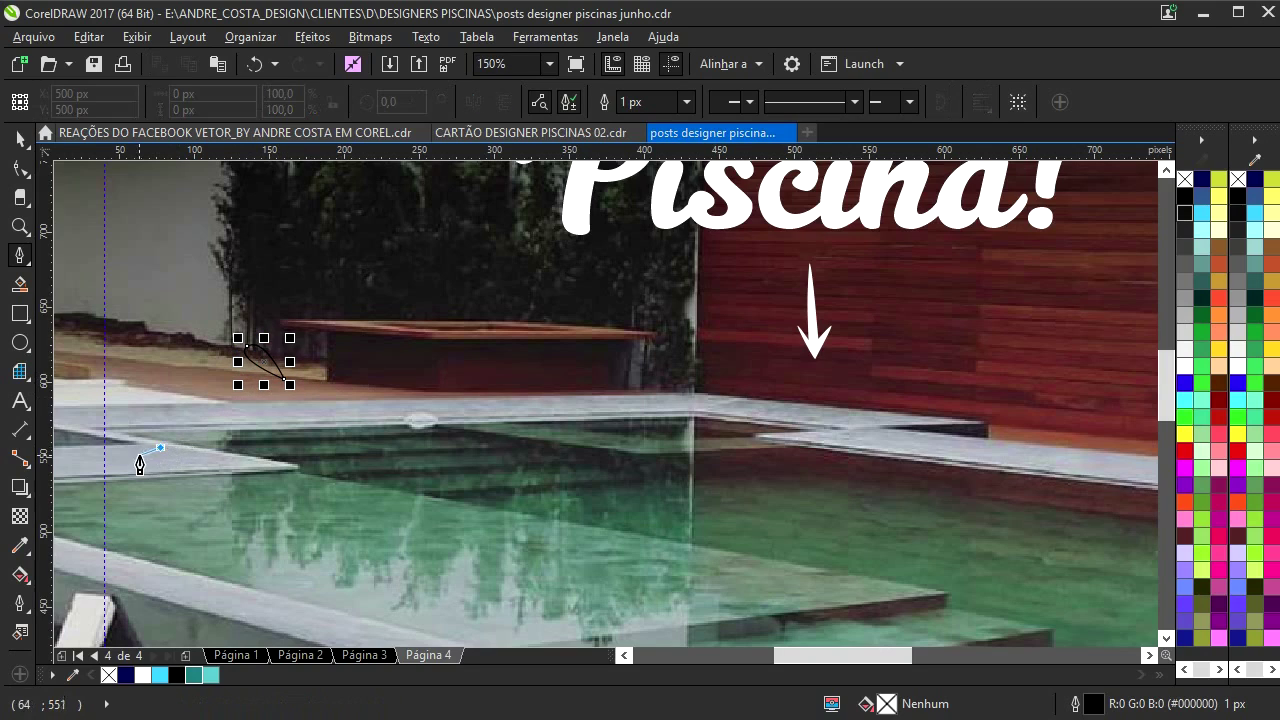
left_click(113, 443)
left_click(161, 450)
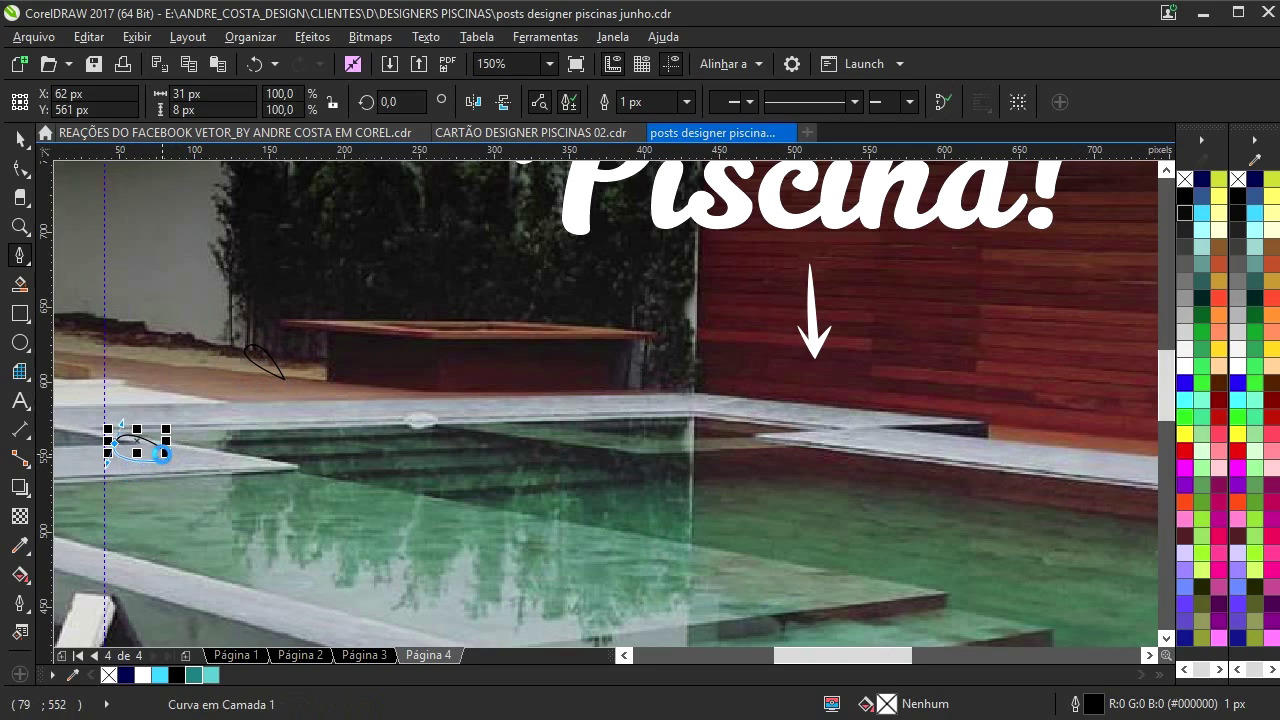
left_click(160, 449)
- Draw two more teardrops at the pool's right side, one by the wooden wall and one about 33 by 17 px on the edge
scroll(637, 484, "down", 1)
left_click_drag(960, 483, 648, 440)
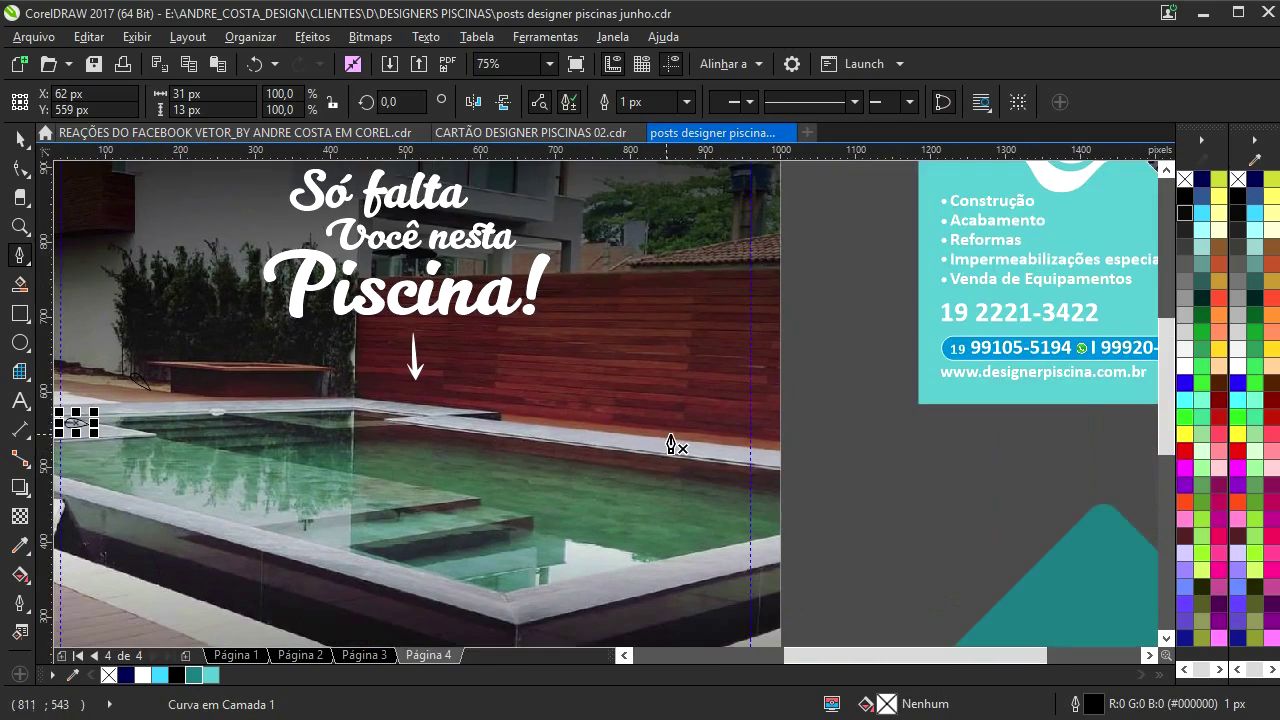
scroll(668, 434, "up", 1)
left_click(560, 420)
left_click_drag(589, 382, 609, 400)
left_click(561, 420)
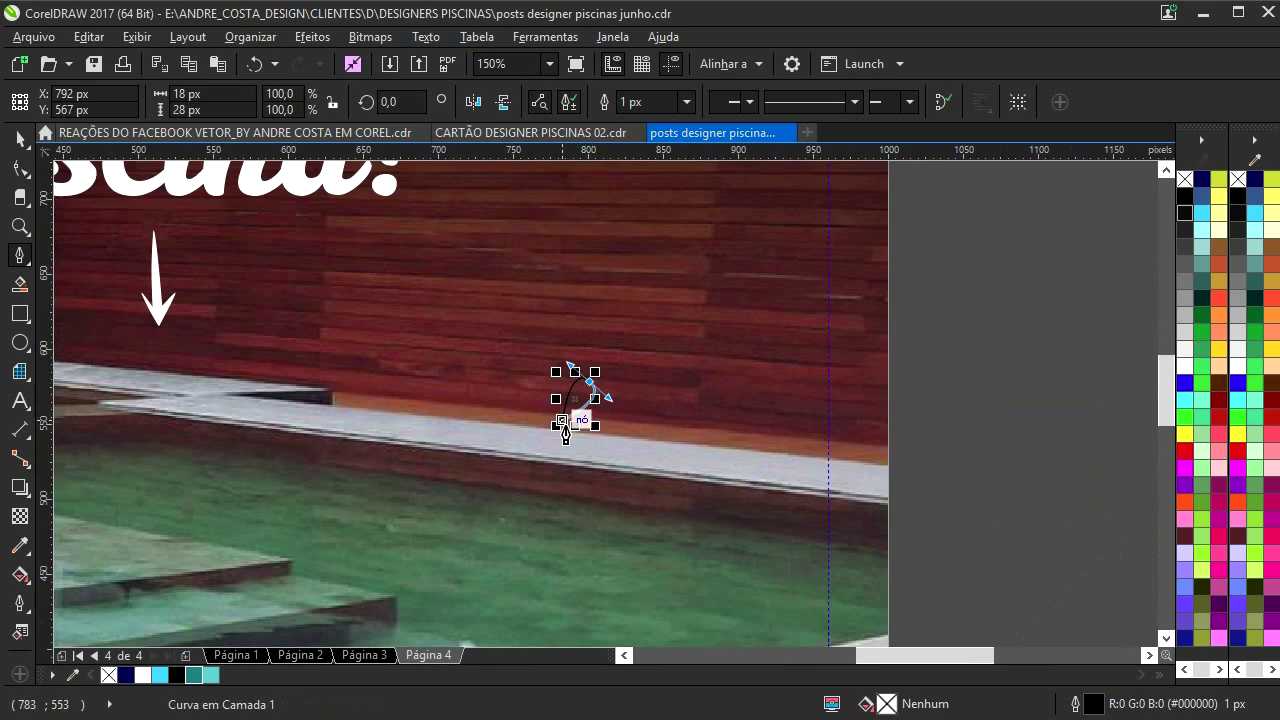
left_click(745, 495)
left_click_drag(793, 472, 808, 491)
left_click(745, 495)
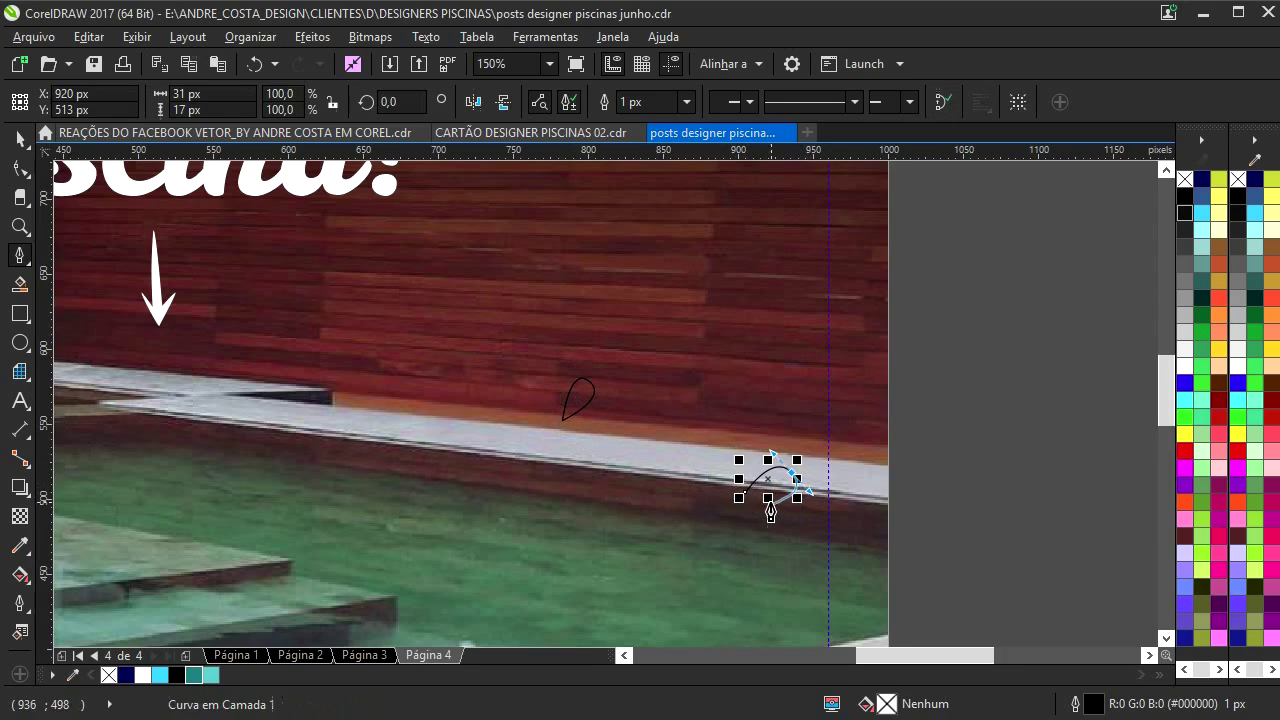
scroll(471, 391, "down", 2)
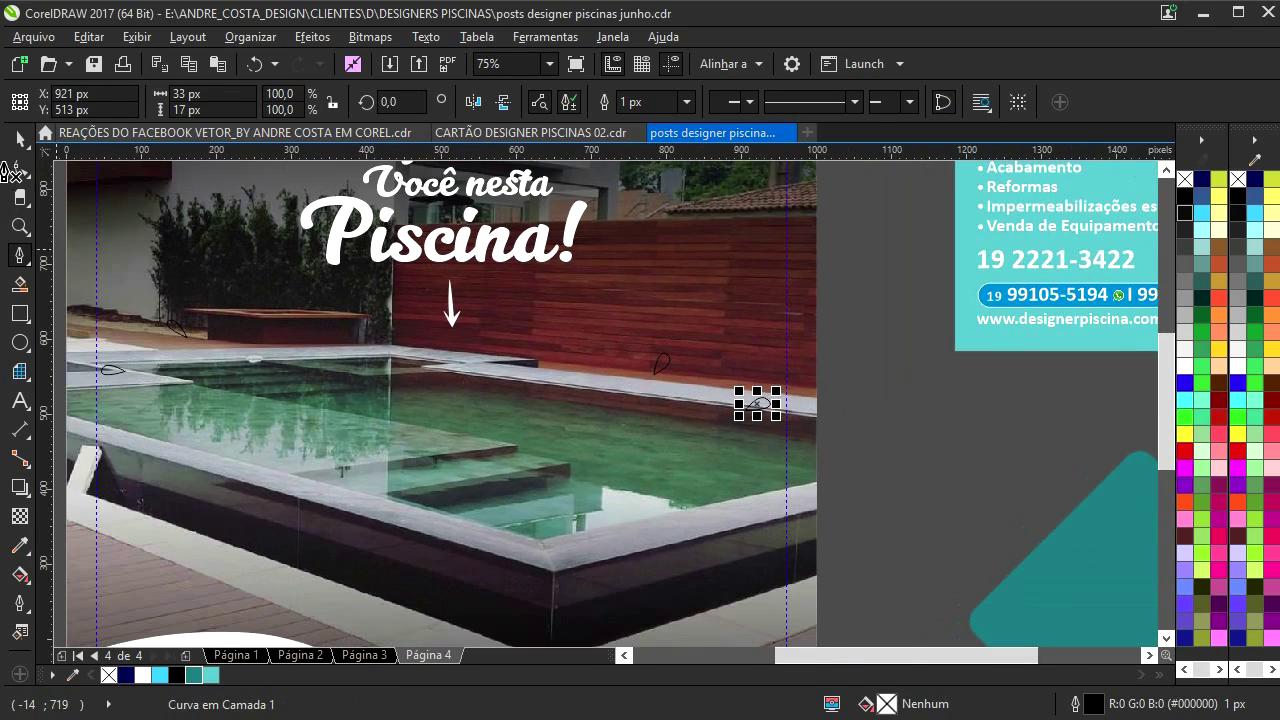
- Fill all four teardrops with white and remove their outlines
key("space")
left_click_drag(227, 245, 432, 262)
left_click_drag(1087, 467, 248, 328)
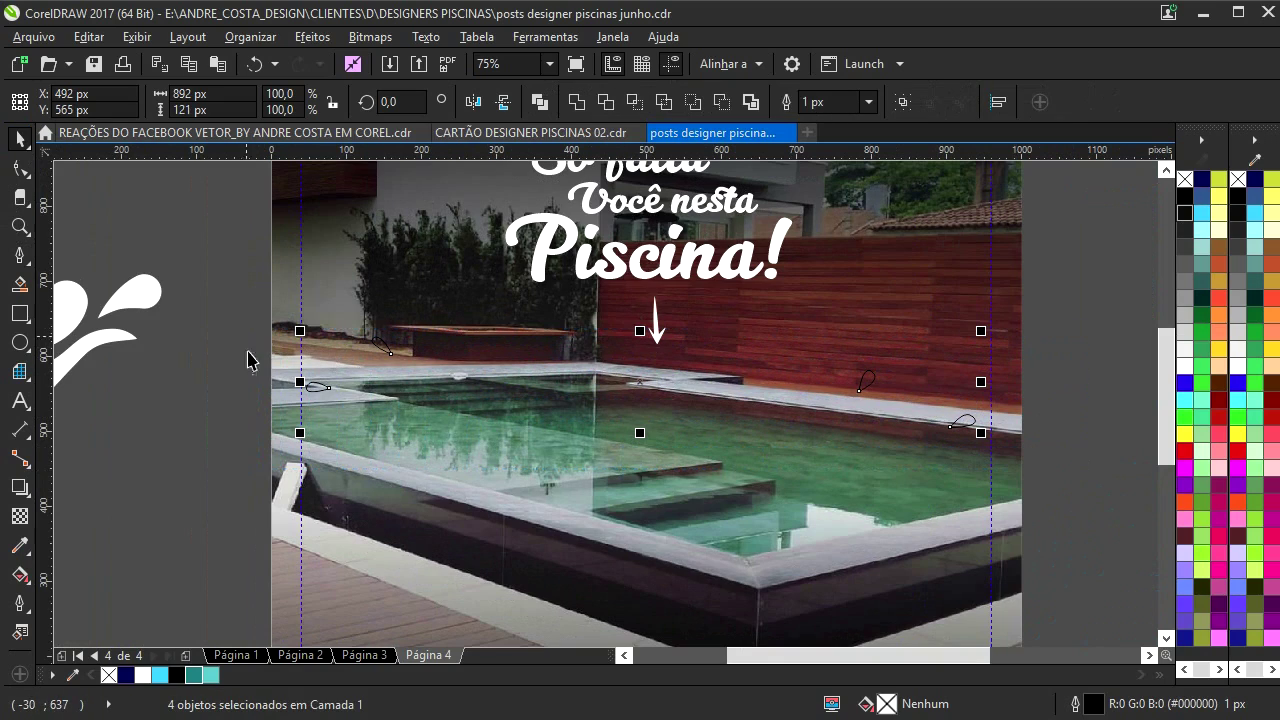
left_click(1238, 368)
right_click(1236, 182)
- Group the four teardrops and raise the group to about Y 583 px
left_click_drag(590, 398, 441, 416)
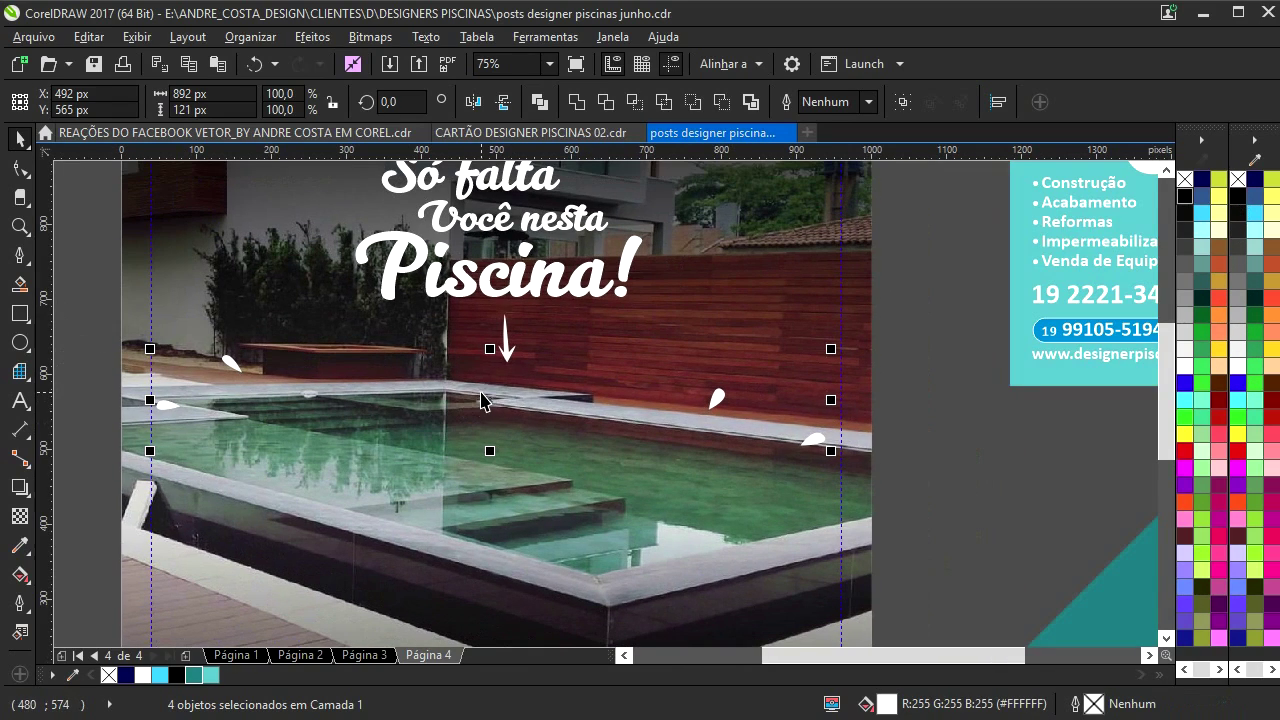
key("ctrl+g")
left_click_drag(749, 400, 720, 386)
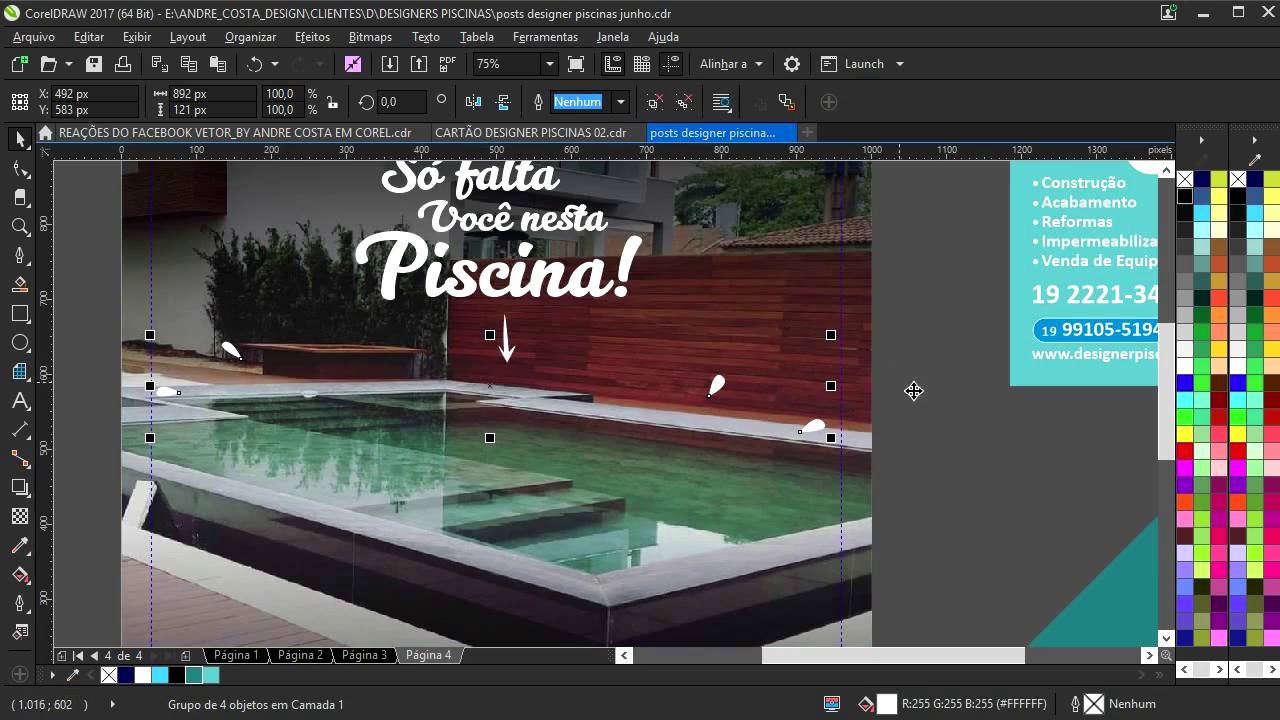
key("Escape")
scroll(643, 429, "down", 3)
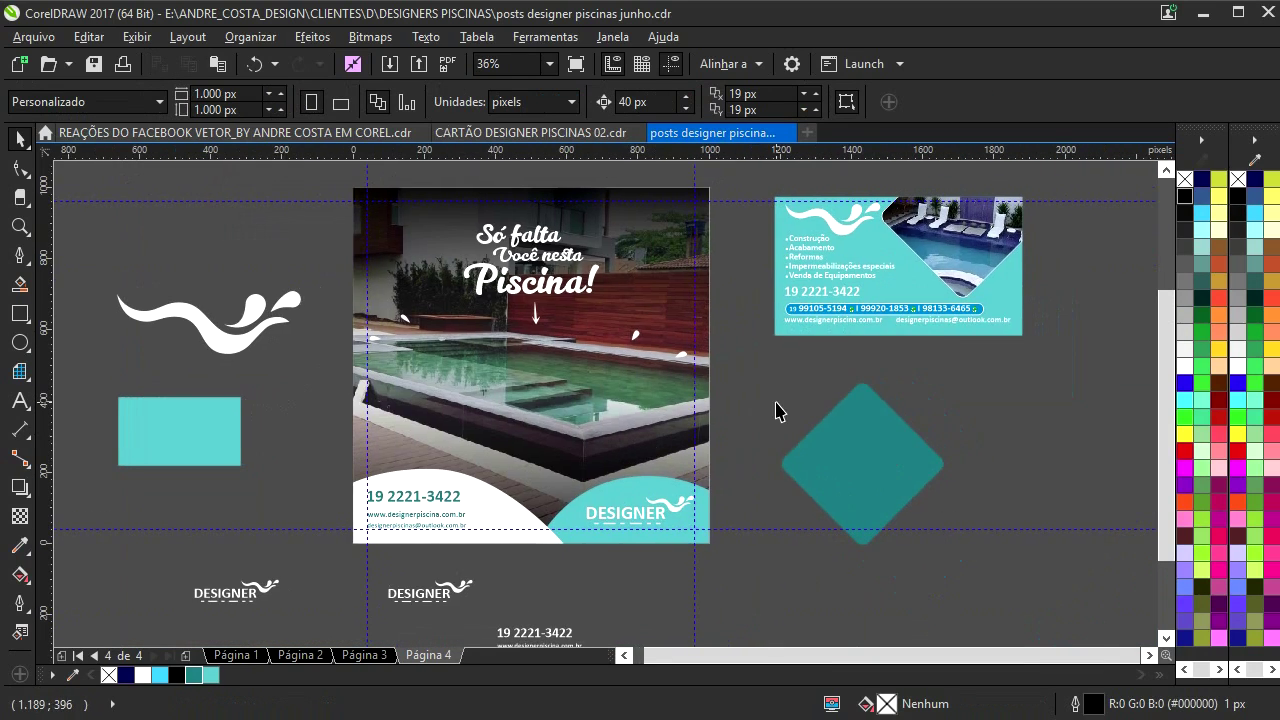
- Enlarge the headline and arrow together to about 443 by 326 px, positioned at about X 522, Y 772 px
left_click(567, 293)
left_click_drag(576, 267, 578, 323)
left_click_drag(654, 189, 421, 397)
scroll(580, 293, "up", 3)
left_click_drag(623, 262, 543, 289)
key("Escape")
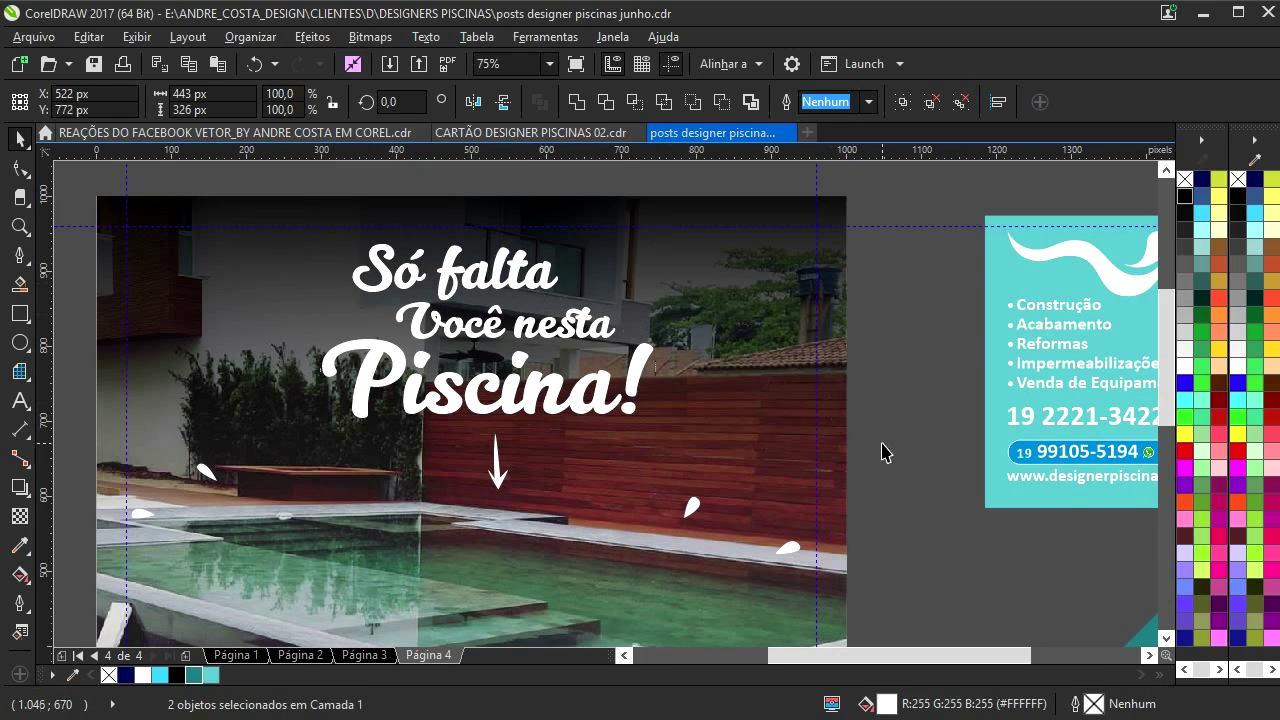
- Insert a new page after page 4 and add a page-sized rectangle of 1.000 by 1.000 px to it
left_click(882, 453)
scroll(535, 376, "down", 1)
left_click_drag(715, 459, 690, 368)
right_click(422, 660)
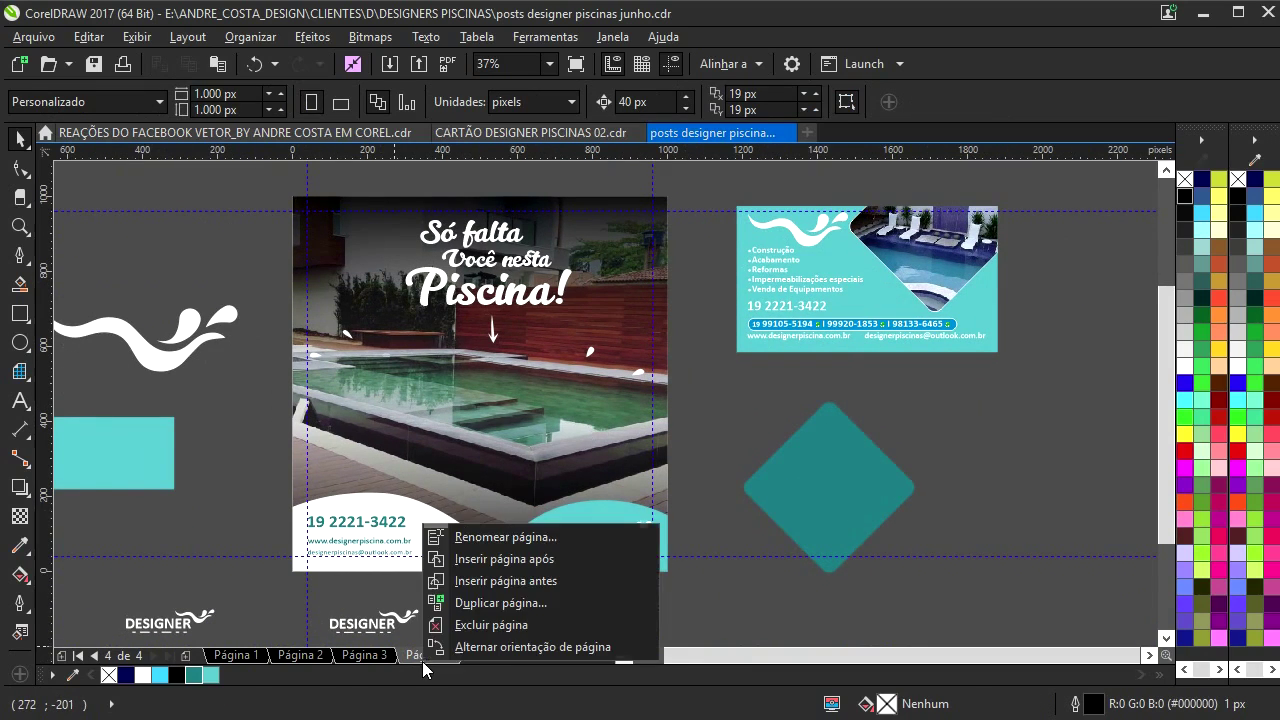
left_click(521, 562)
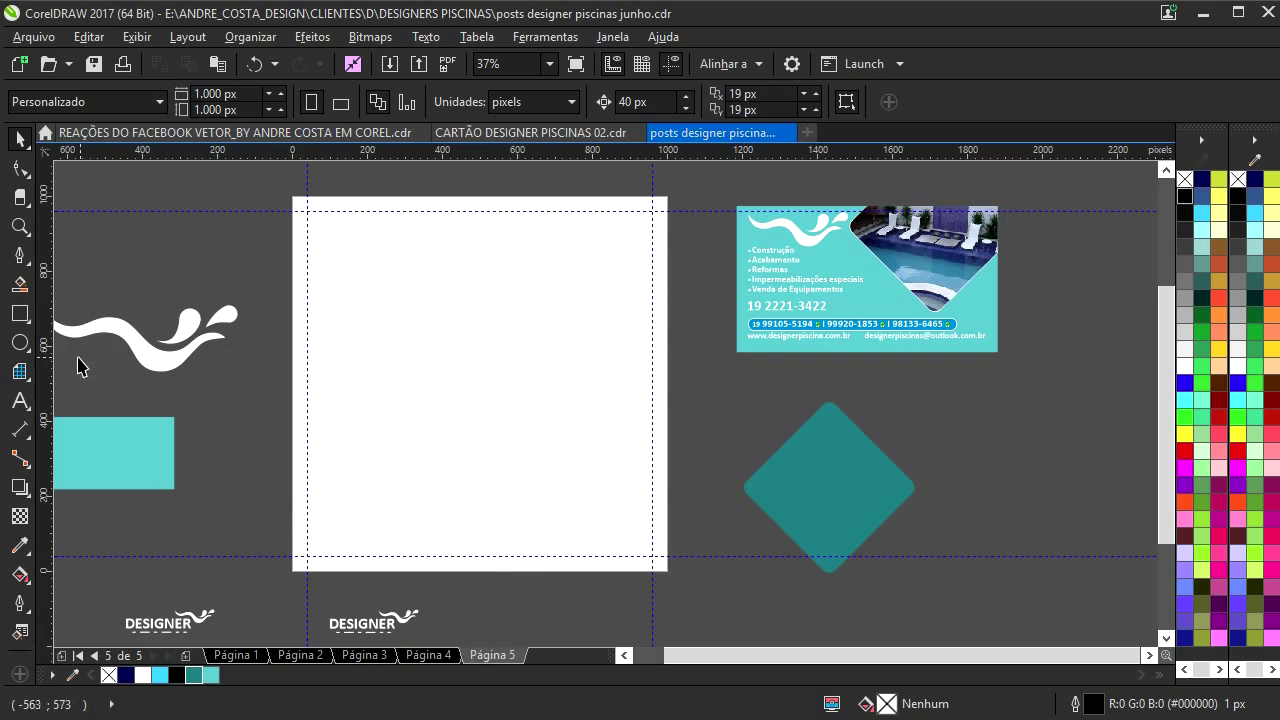
double_click(28, 315)
left_click(20, 140)
left_click(186, 288)
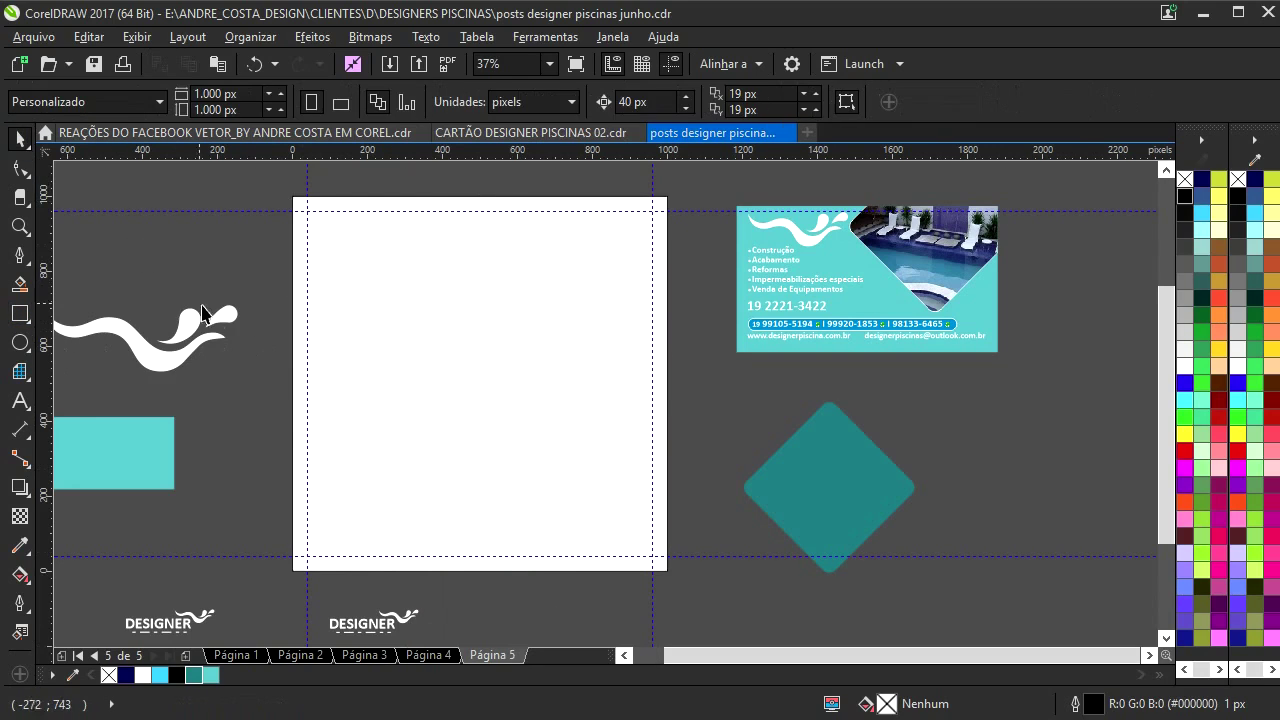
- Import the aerial condominium pool photo "WhatsApp Image 2018-06-26 at 19.08.30.jpeg" and PowerClip it inside the page-sized rectangle
left_click_drag(208, 313, 259, 324)
key("ctrl+i")
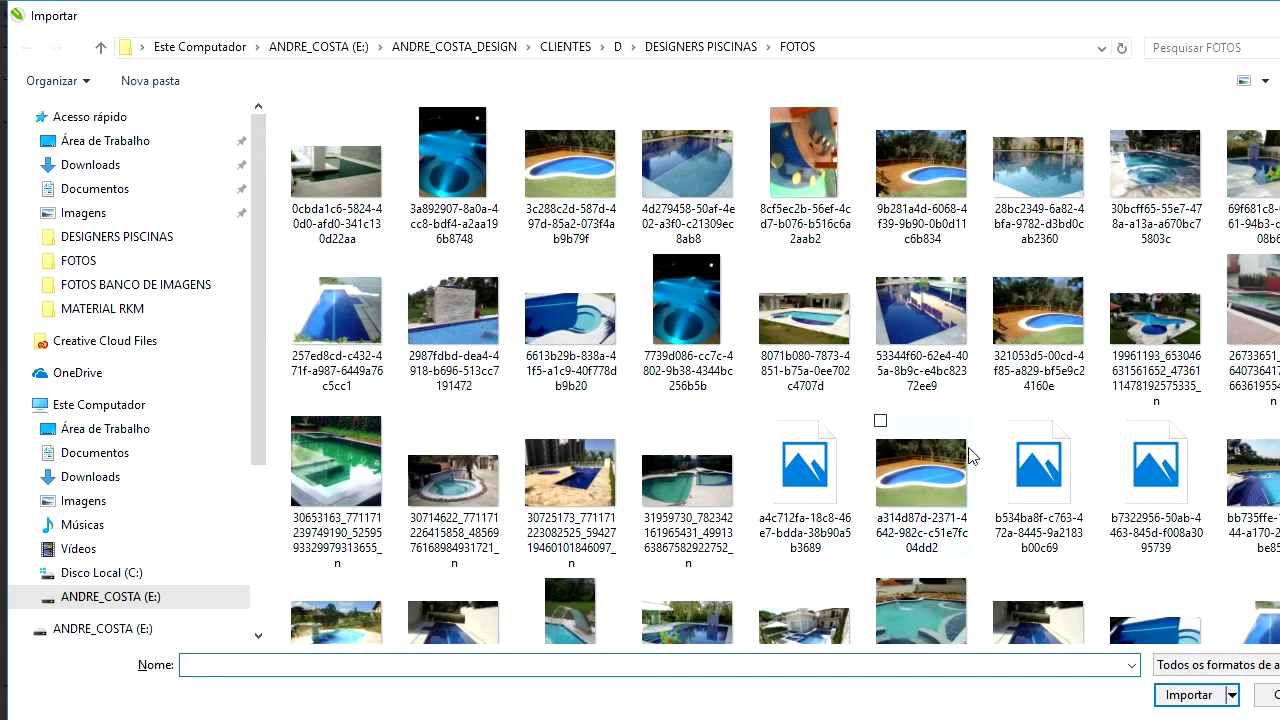
scroll(975, 456, "down", 8)
double_click(580, 430)
left_click(343, 207)
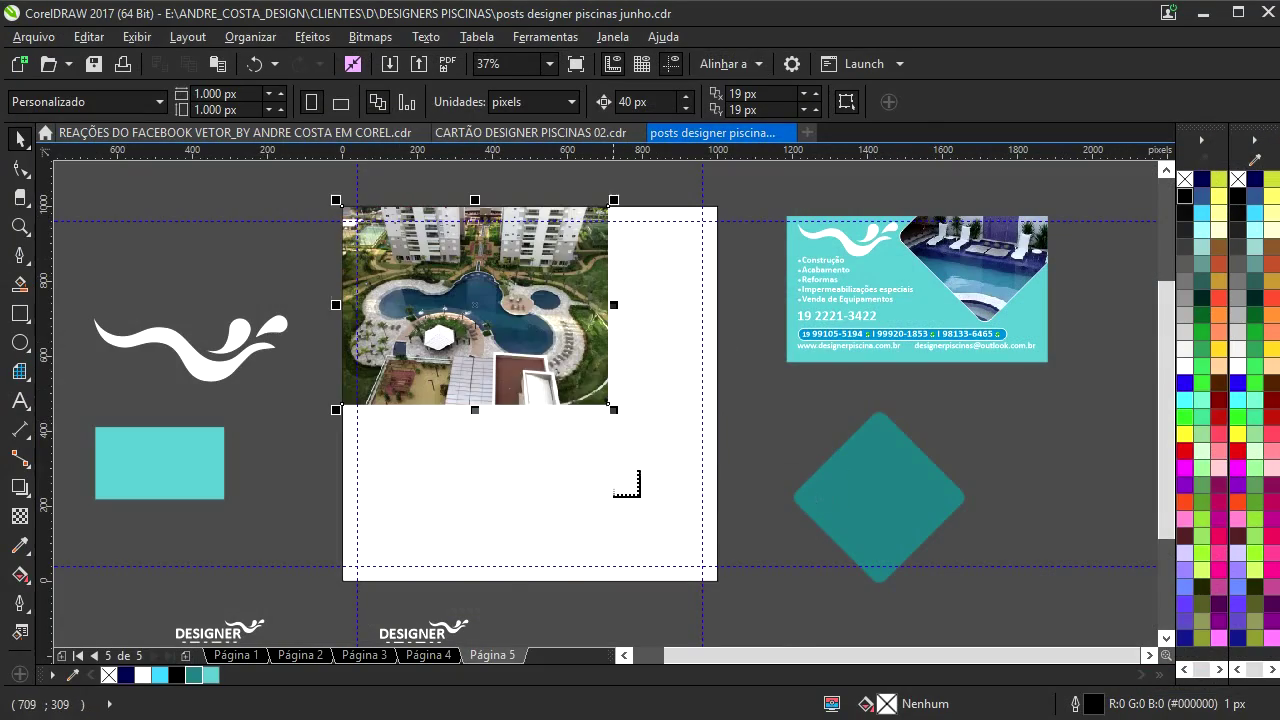
right_click(510, 330)
left_click(560, 149)
left_click(585, 420)
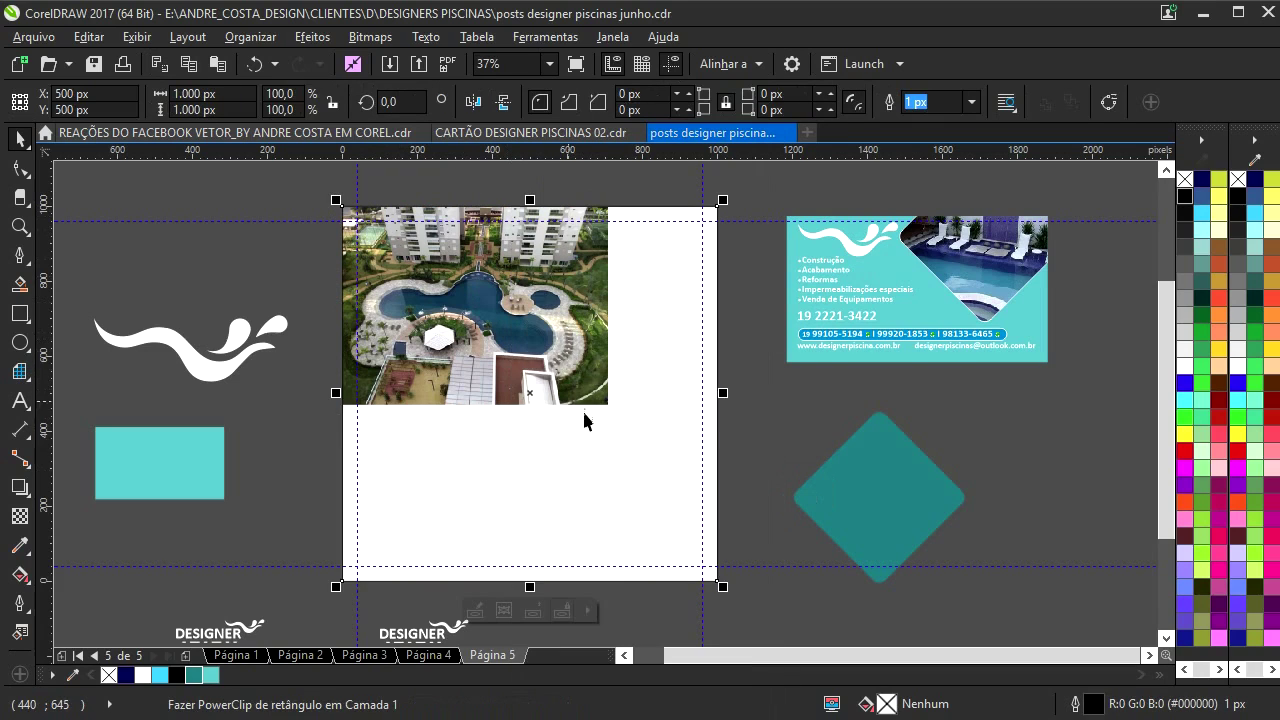
- Enlarge the clipped pool photo to about 1.376 by 1.027 px and position it at about X 530, Y 494 px
left_click(563, 377)
left_click_drag(618, 418, 865, 615)
mouse_move(514, 366)
left_mouse_down()
mouse_move(484, 370)
mouse_move(535, 380)
left_mouse_up()
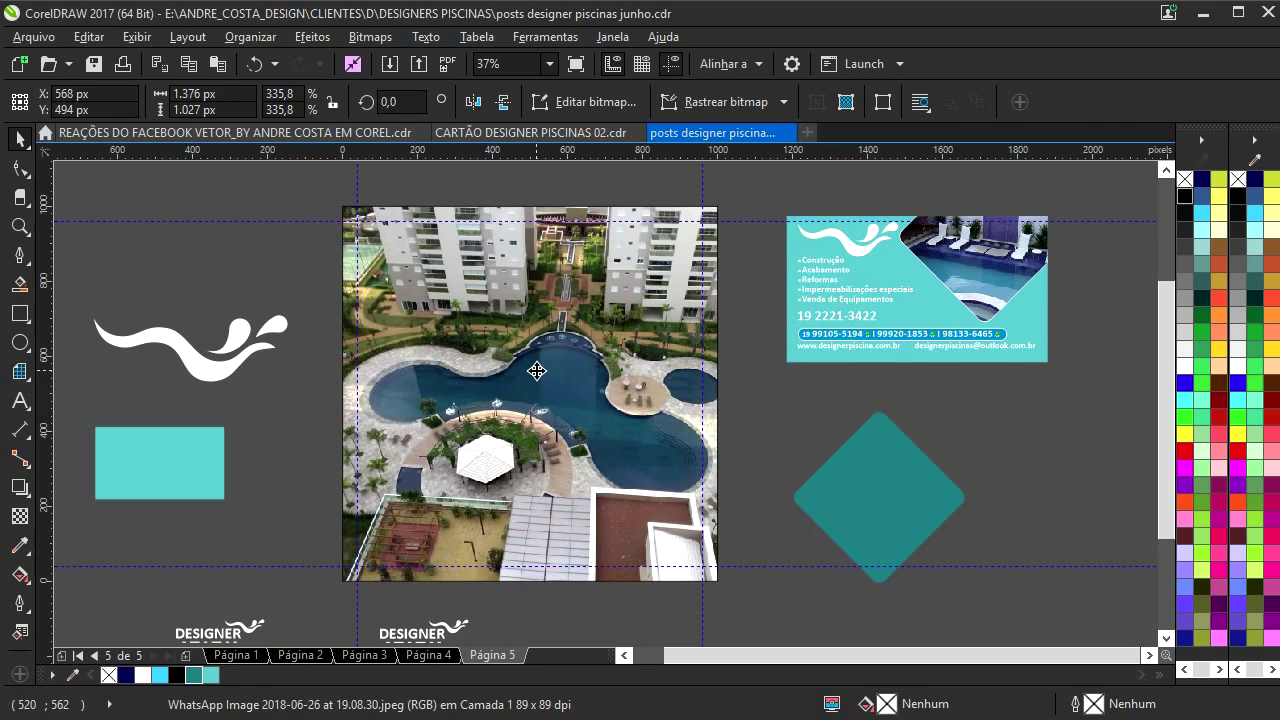
left_click(537, 374)
left_click(567, 344)
left_click_drag(610, 345, 598, 352)
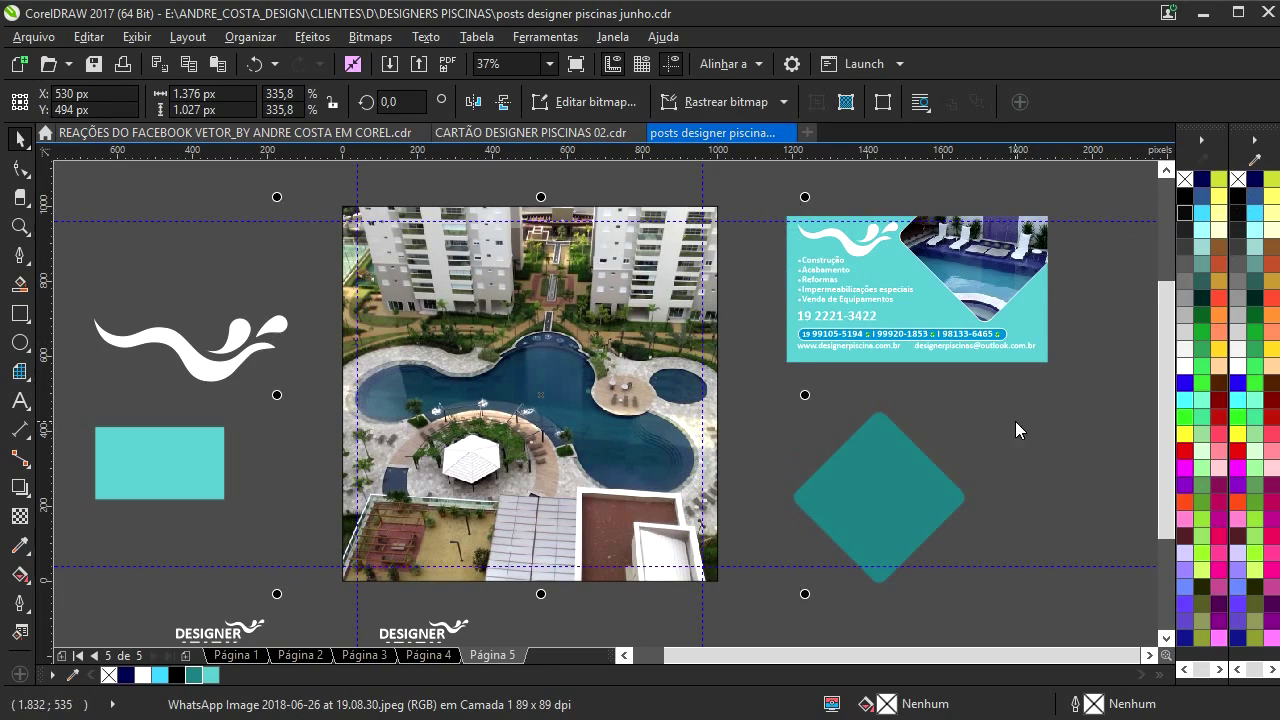
- Remove the outline from the rectangle framing the pool photo
left_click(563, 371)
right_click(1220, 180)
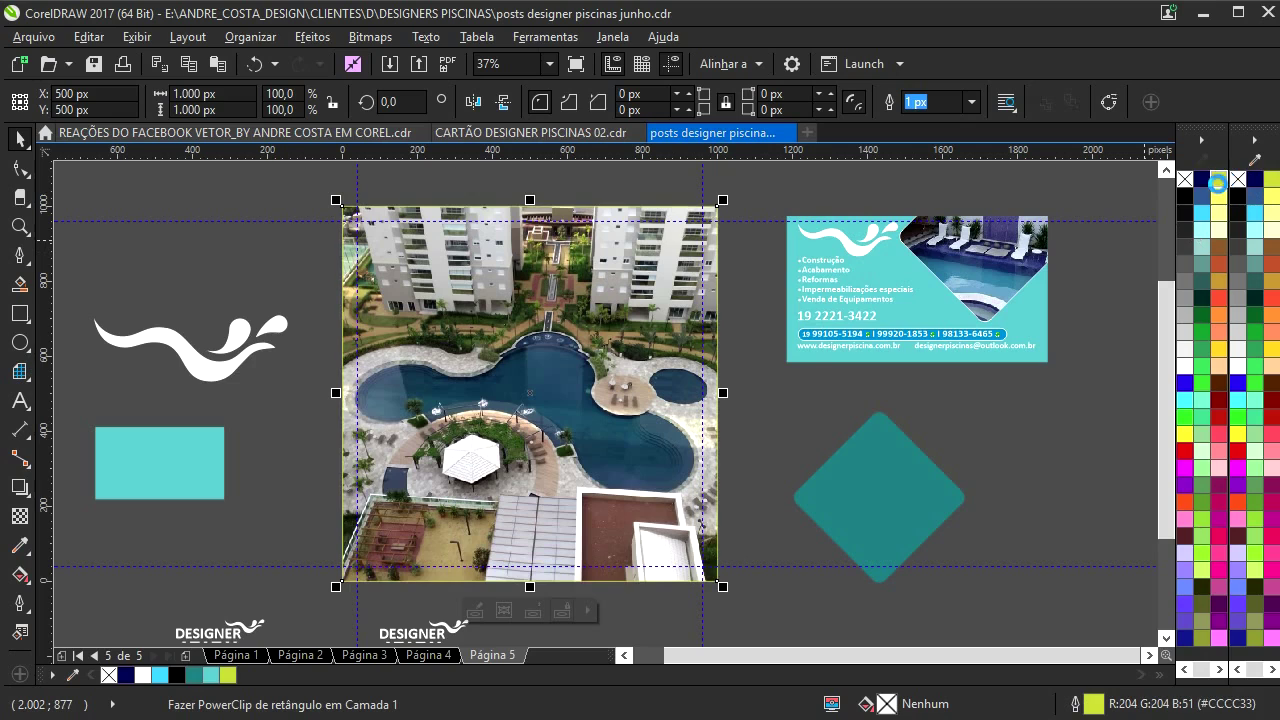
right_click(1239, 182)
left_click(1031, 411)
- Inside the photo's PowerClip, draw a rectangle about 1.061 by 1.027 px over the page, filled teal C84 M31 Y42 K5 without outline
left_click_drag(524, 338, 516, 341)
left_click(560, 351)
left_click(560, 351, "ctrl")
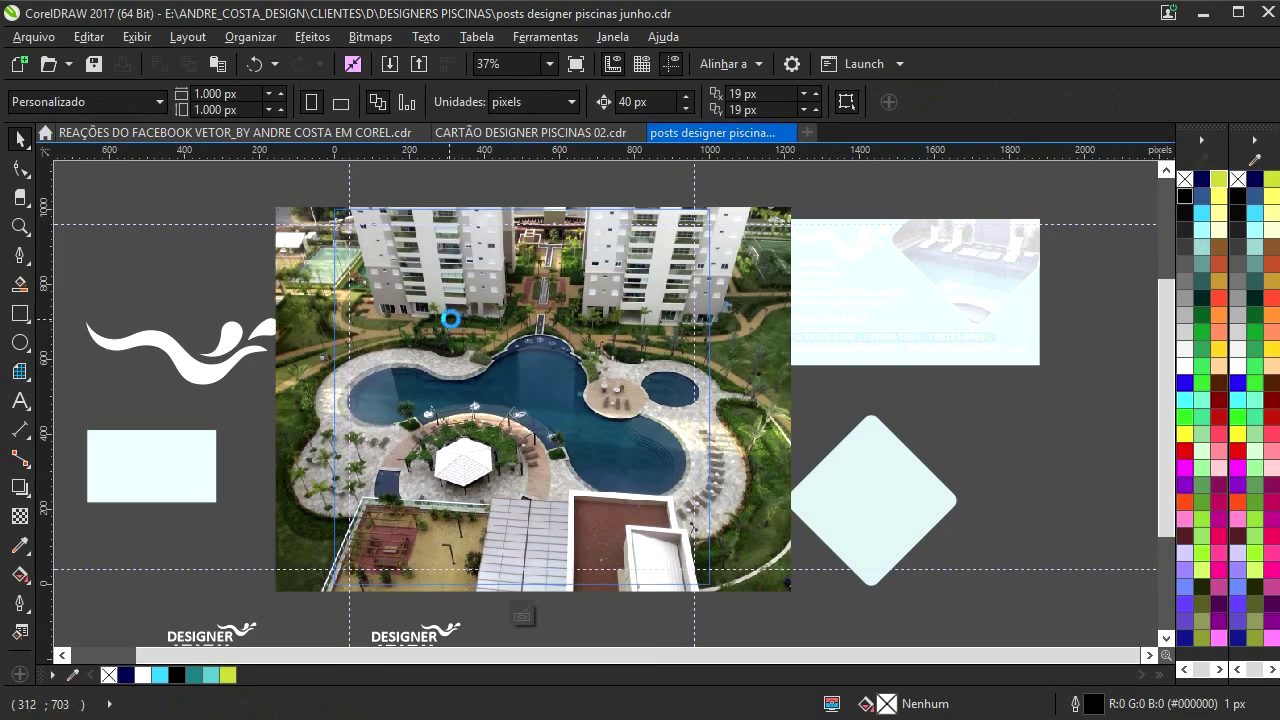
left_click(19, 313)
left_click_drag(322, 207, 720, 592)
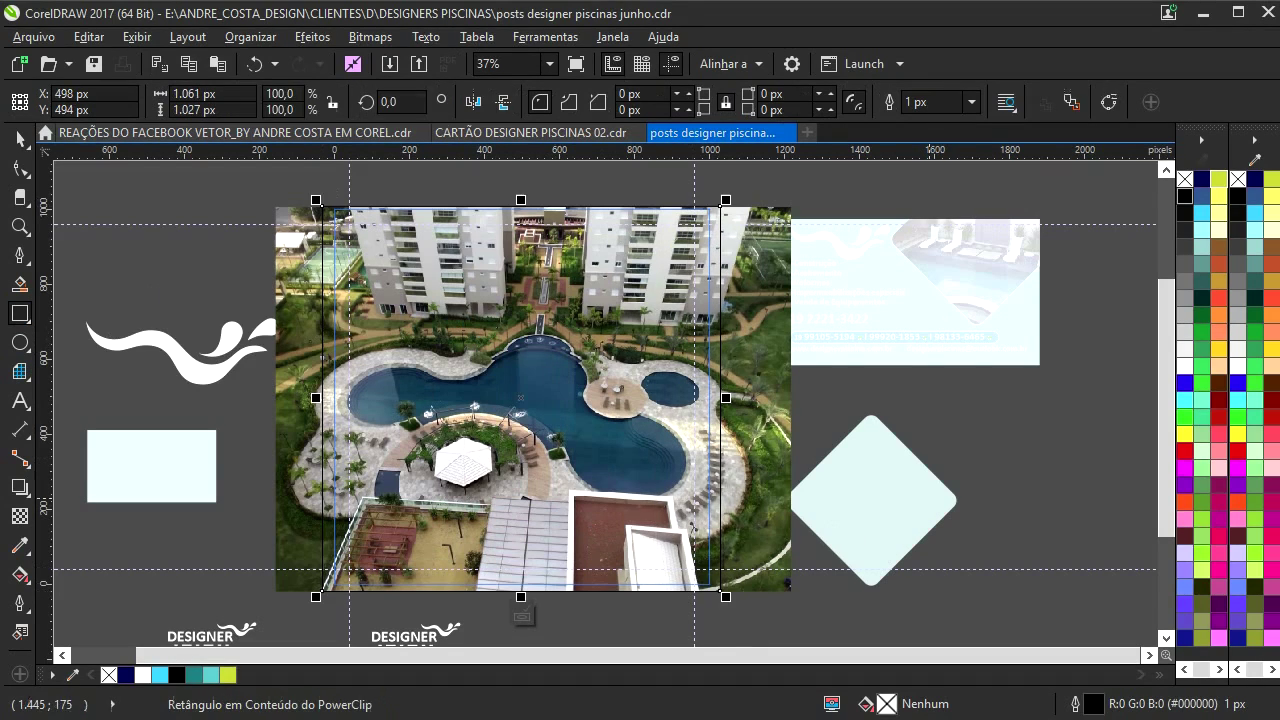
left_click(194, 675)
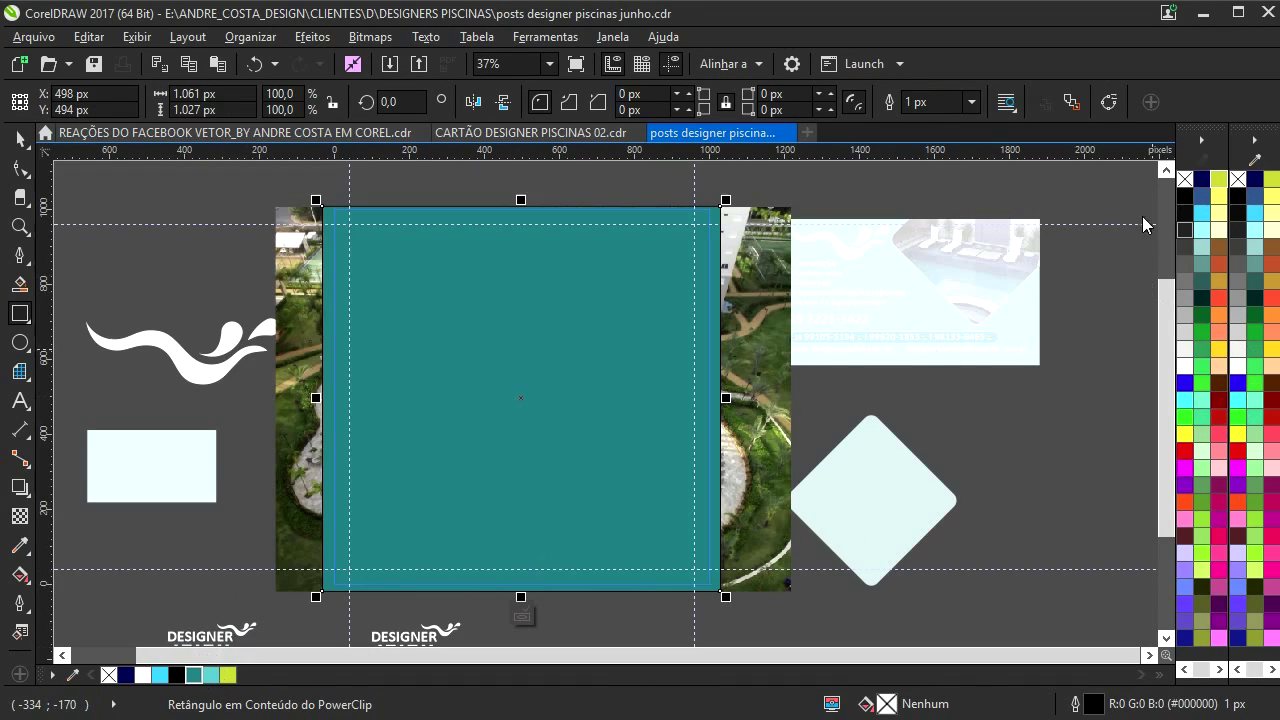
right_click(1239, 180)
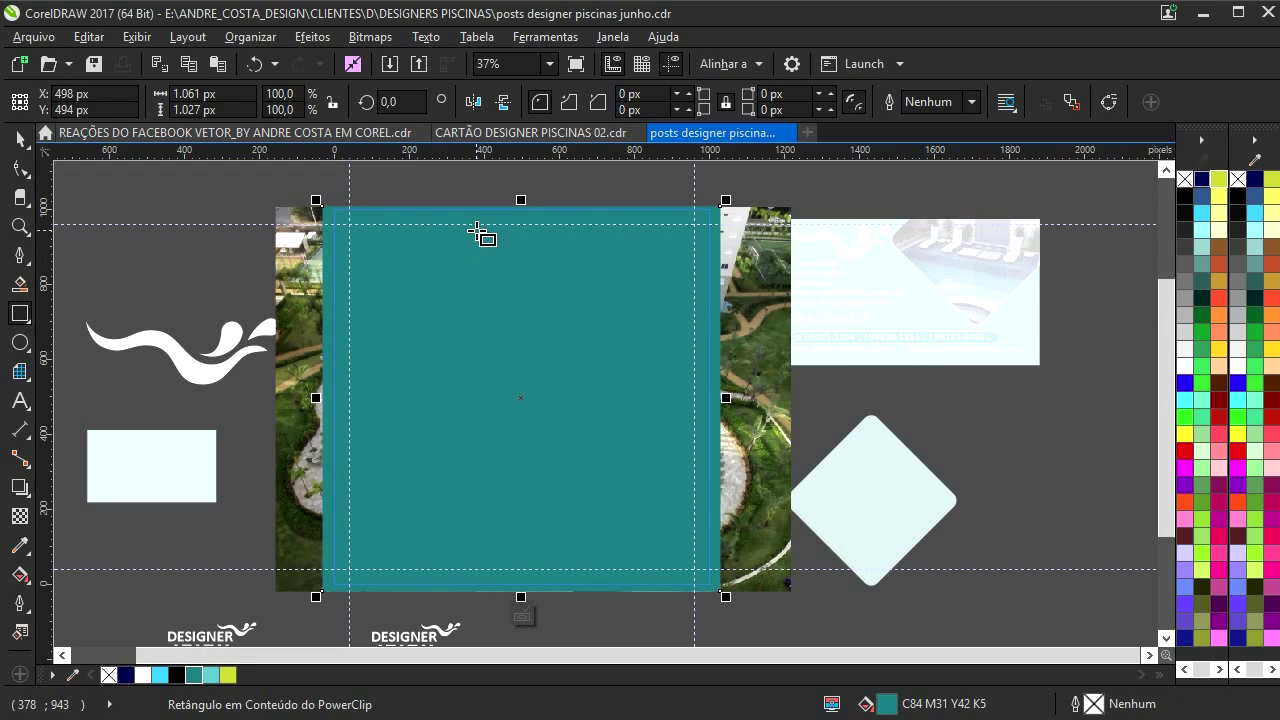
- Set the teal rectangle's transparency merge mode to Multiplicar and finish editing the PowerClip contents
left_click(21, 526)
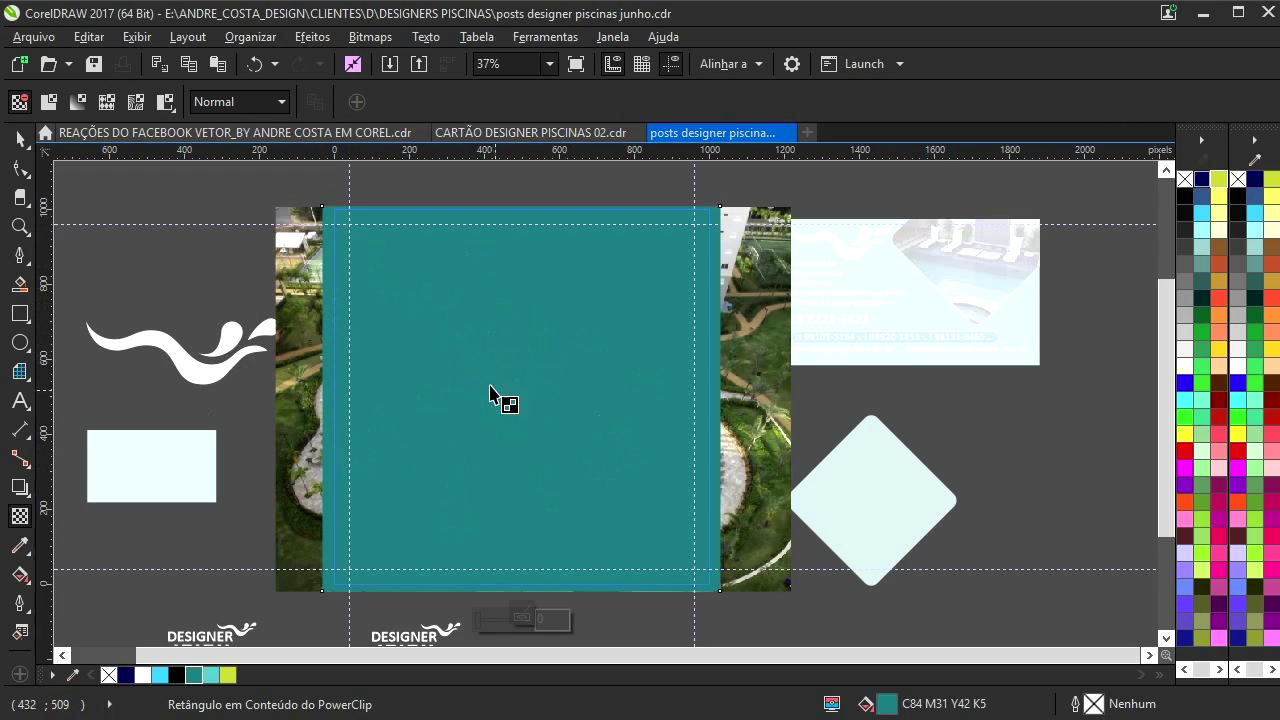
left_click(220, 101)
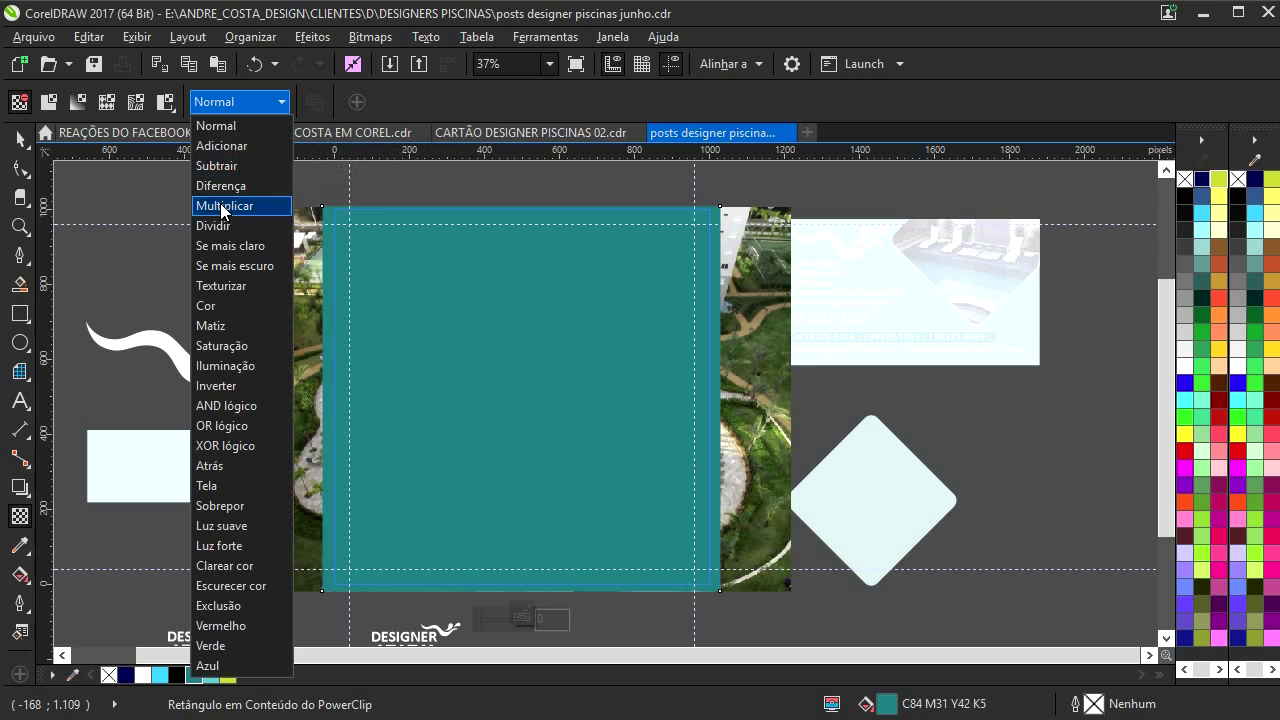
left_click(222, 206)
left_click(18, 145)
left_click(234, 280, "ctrl")
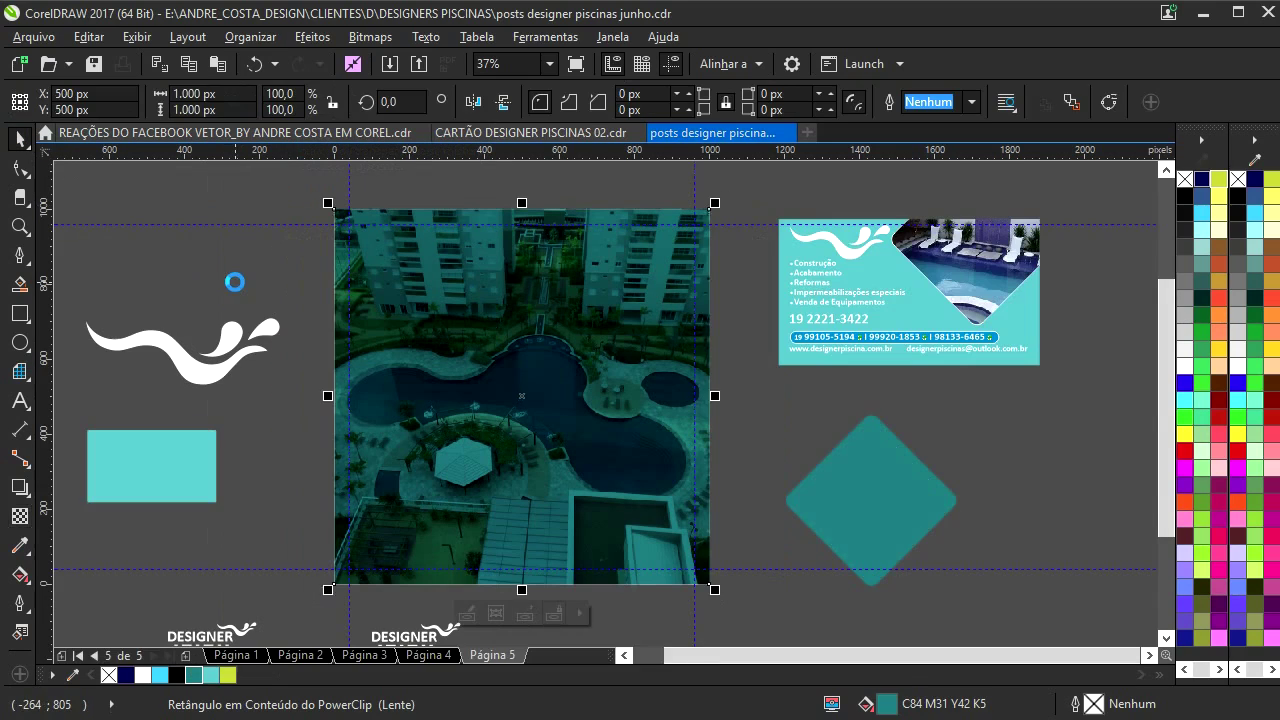
left_click(763, 413)
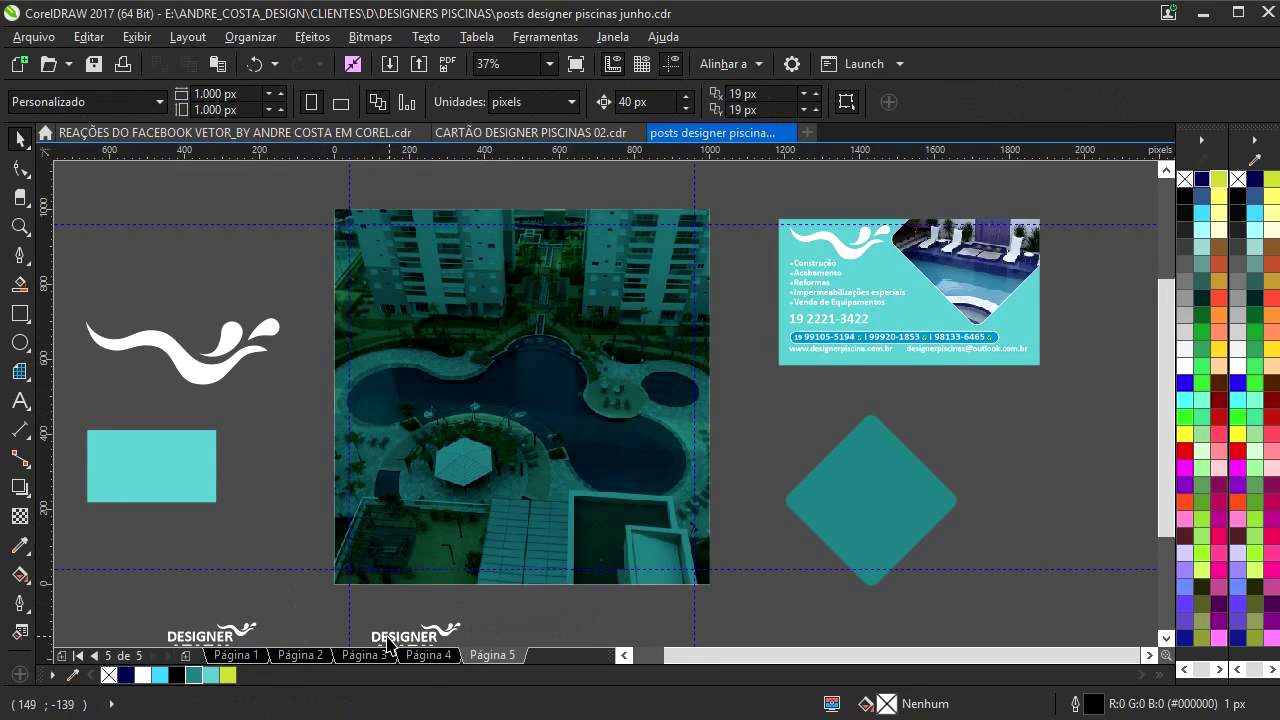
- Copy the "Só falta Você nesta Piscina!" headline from page 4 onto the pasteboard and ungroup the copy on page 5
left_click(427, 655)
left_click_drag(521, 321, 834, 508)
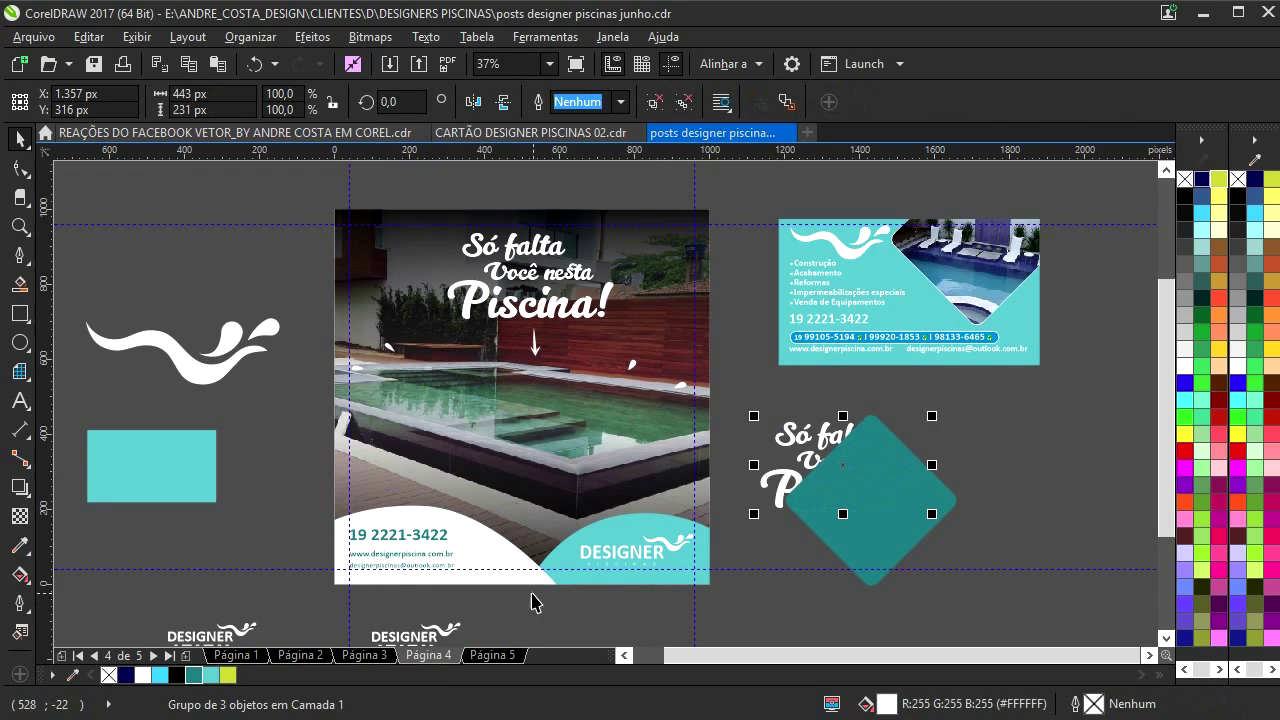
left_click(492, 655)
left_click(803, 445)
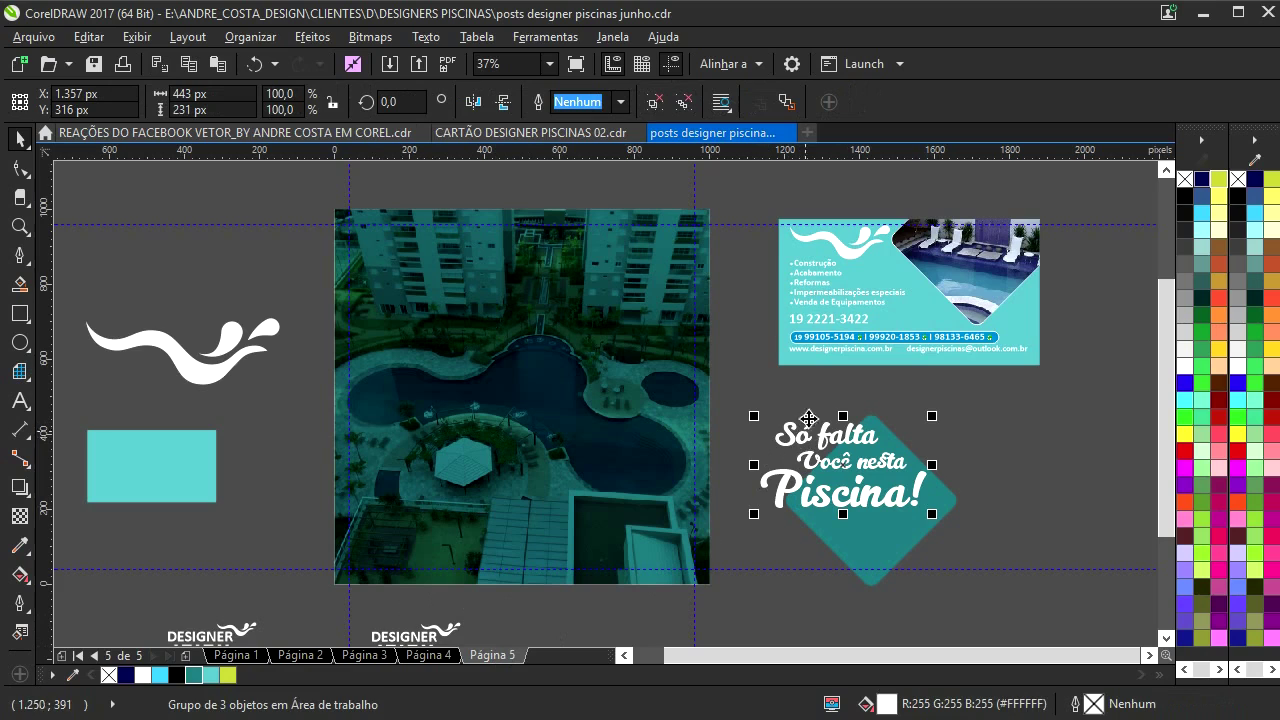
left_click(688, 104)
- Place a copy of the "Só falta" line over the page 5 photo and change its text to "Não importa o"
left_click_drag(830, 446, 530, 377)
double_click(528, 374)
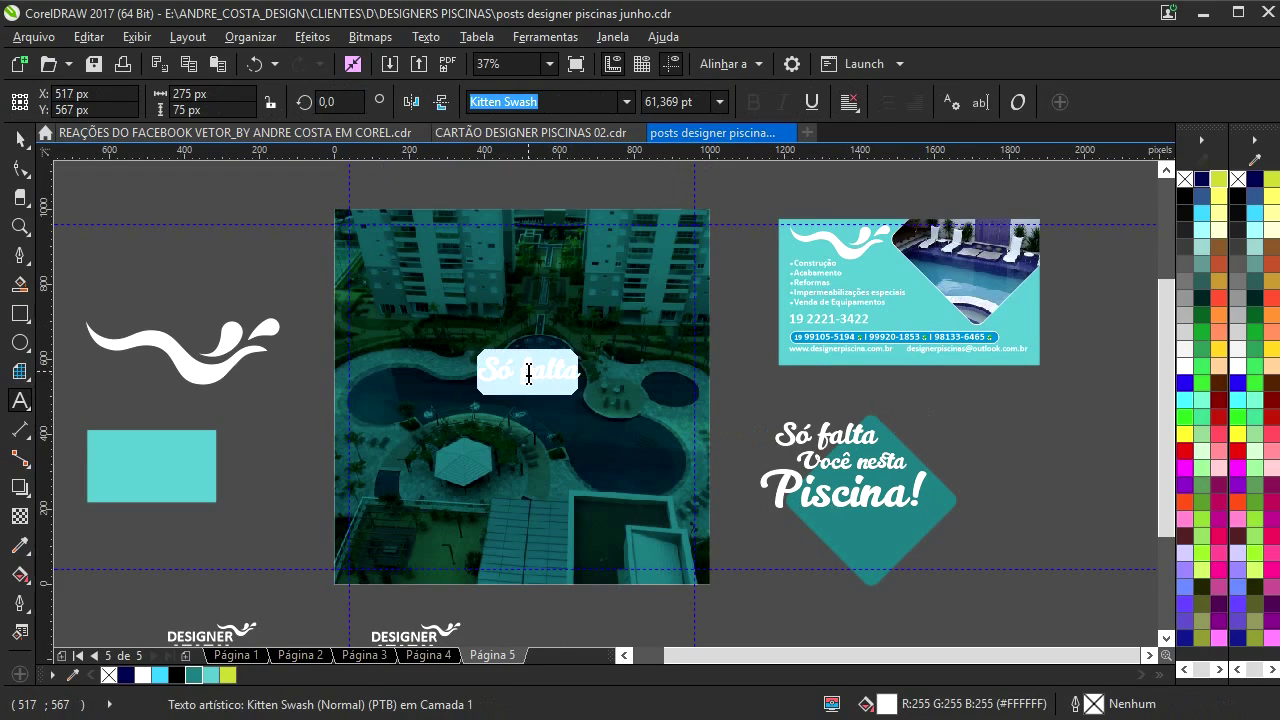
type("Não importa")
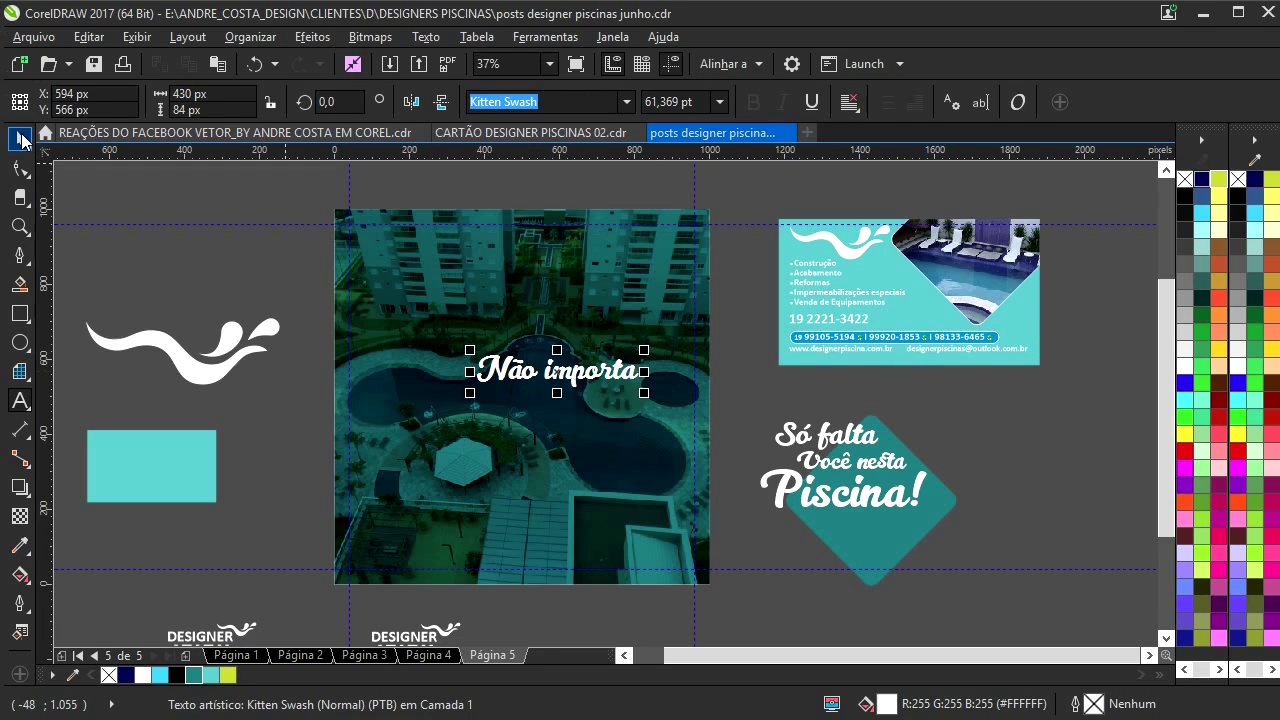
scroll(553, 375, "up", 2)
left_click_drag(566, 383, 469, 367)
double_click(636, 378)
type("o")
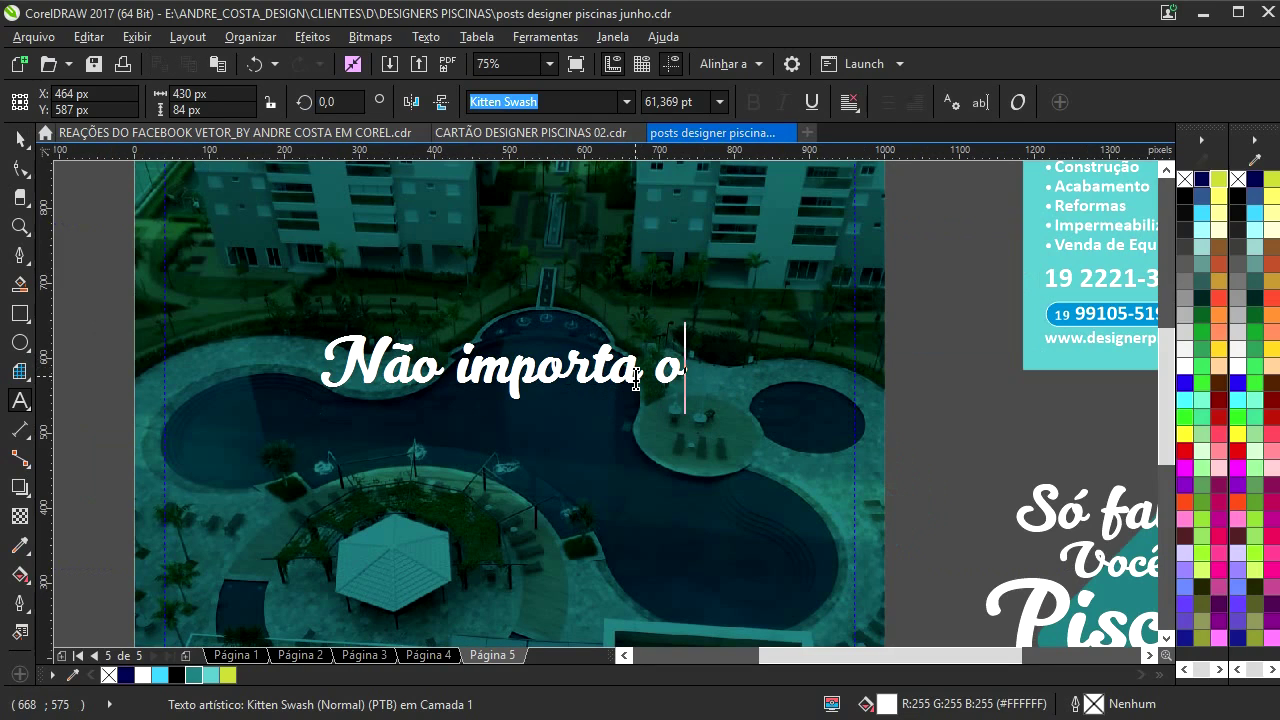
left_click(20, 139)
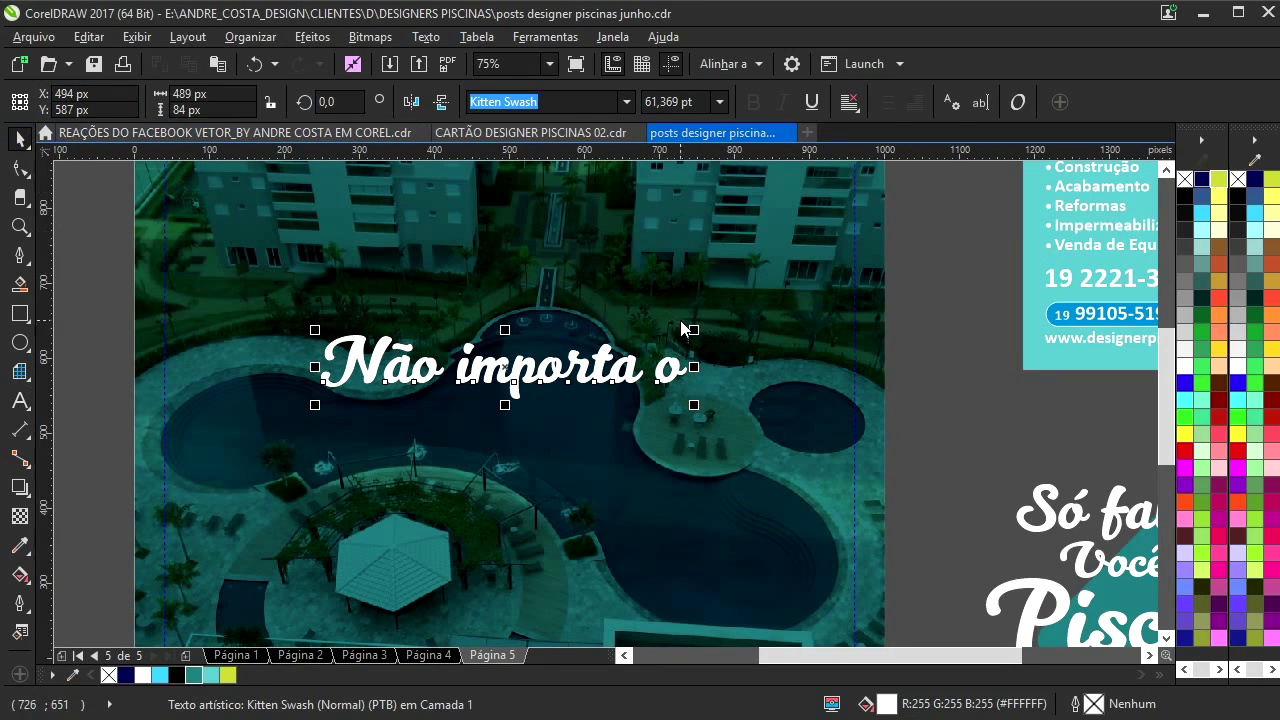
- Scale "Não importa o" down to about 367 by 63 px and centre it horizontally on the photo frame
key("p")
left_click_drag(691, 332, 645, 340)
left_click(590, 281, "shift")
key("c")
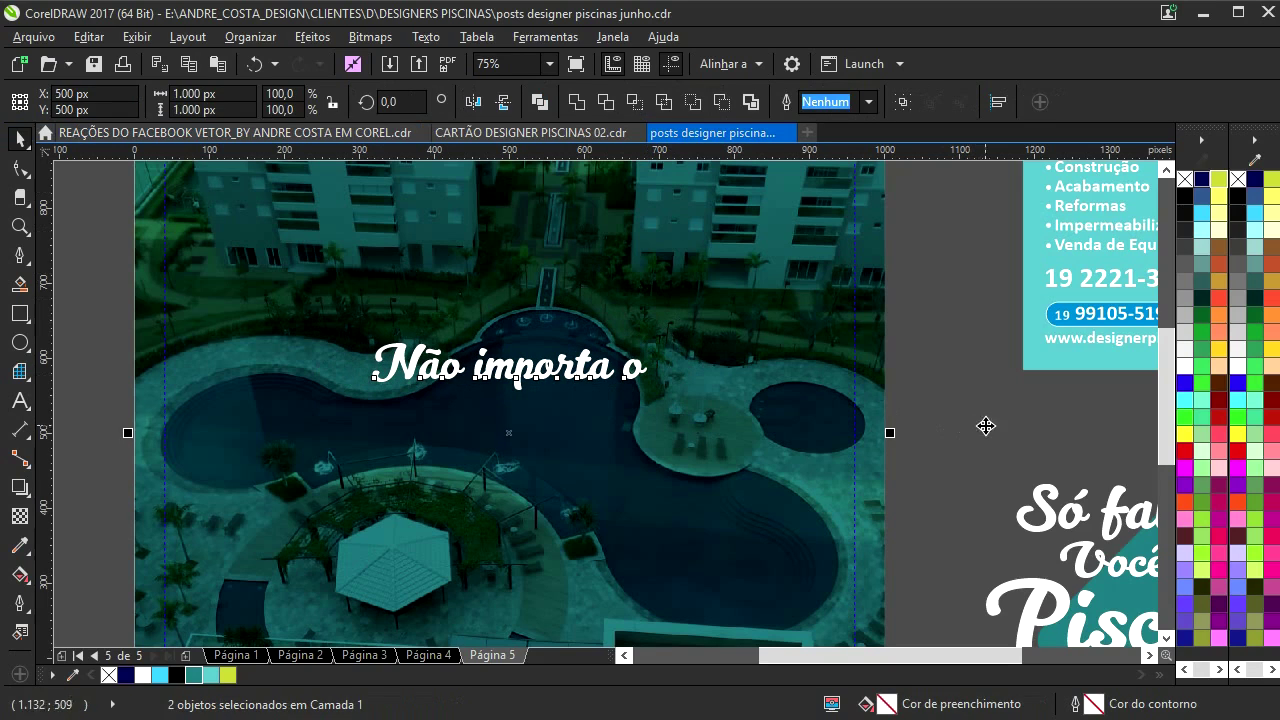
left_click(982, 427)
- Add a second line reading "Tamanho" from a copy of "Não importa o", placed beneath it and enlarged to be wider than that line
left_click_drag(583, 388, 532, 423)
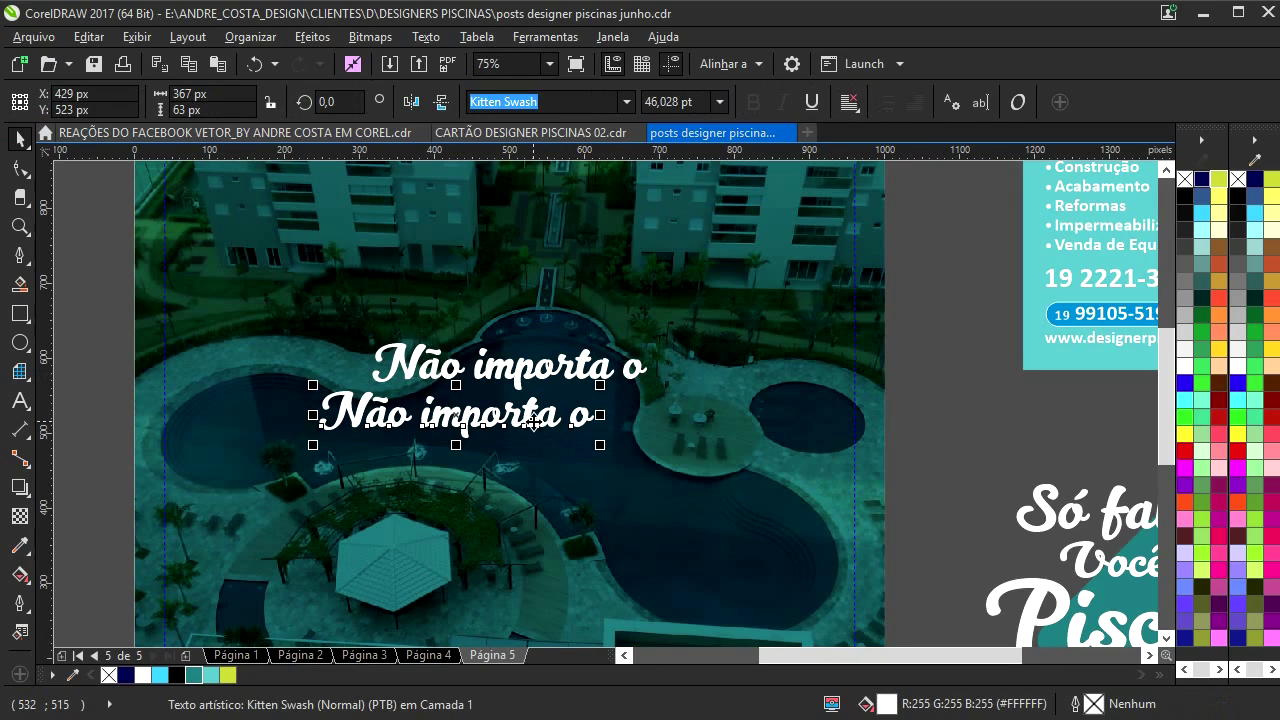
left_click(922, 388)
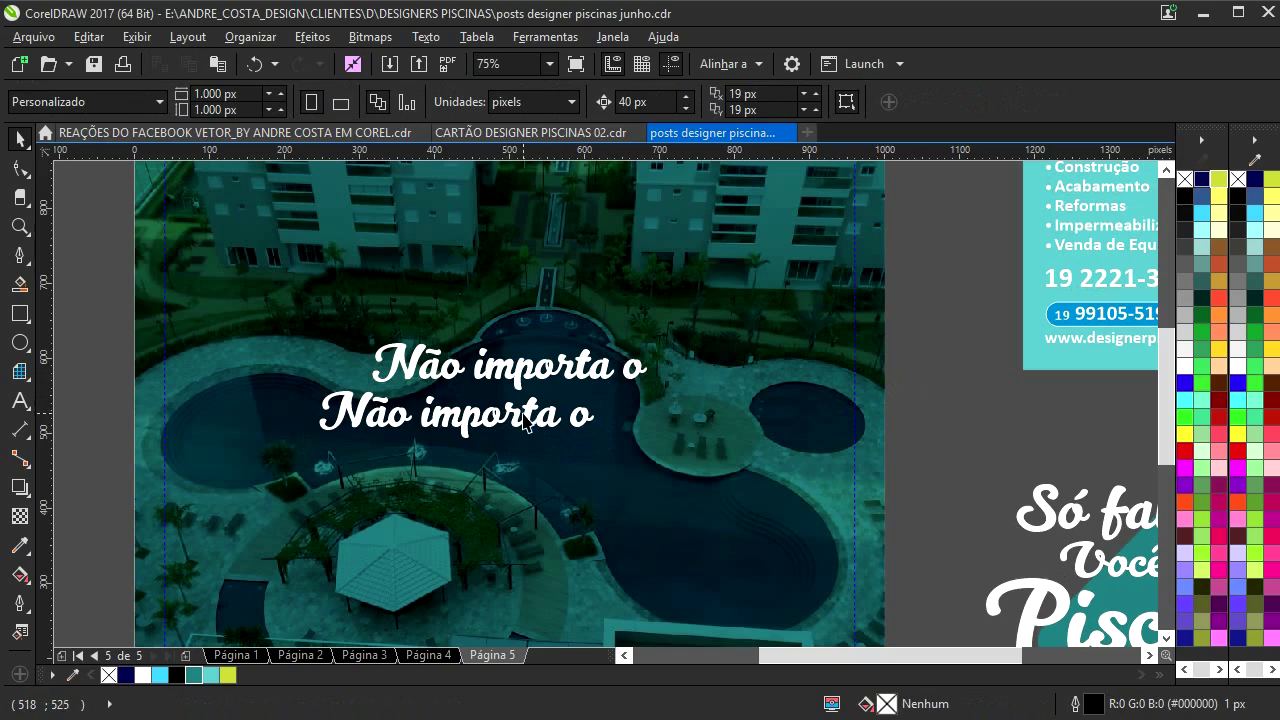
left_click(531, 420)
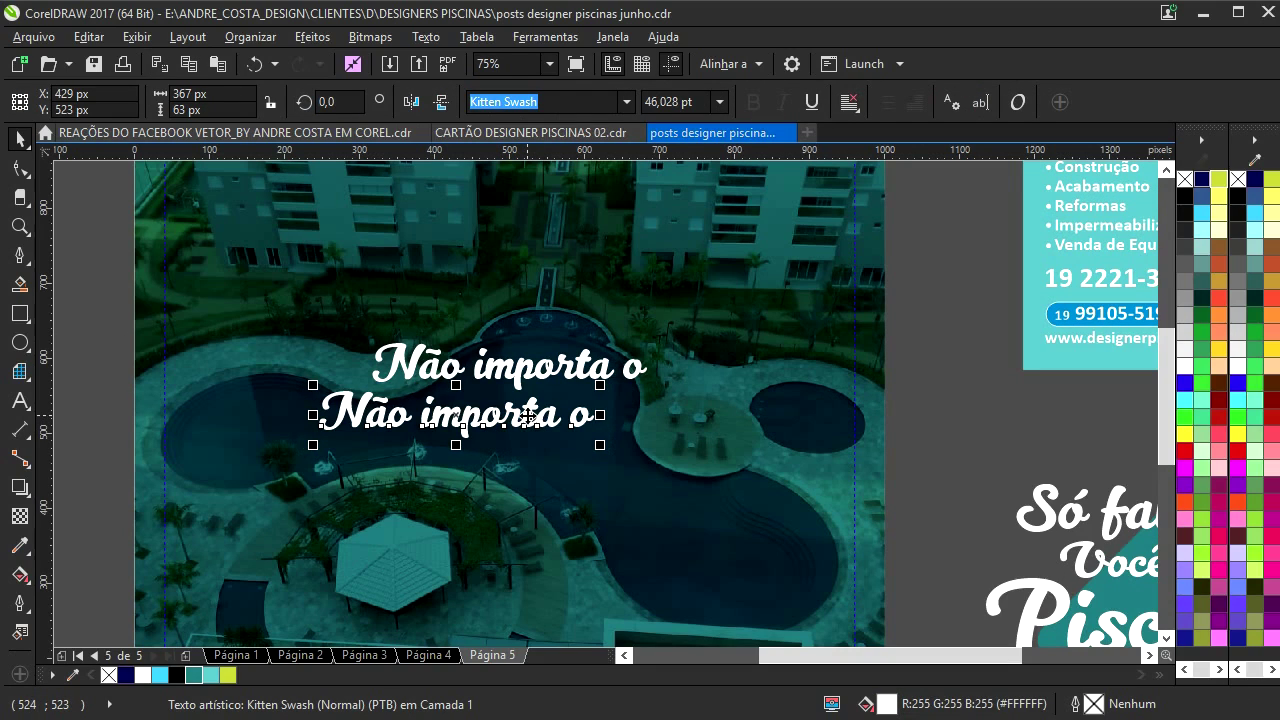
double_click(527, 418)
key("ctrl+a")
type("Tamanh")
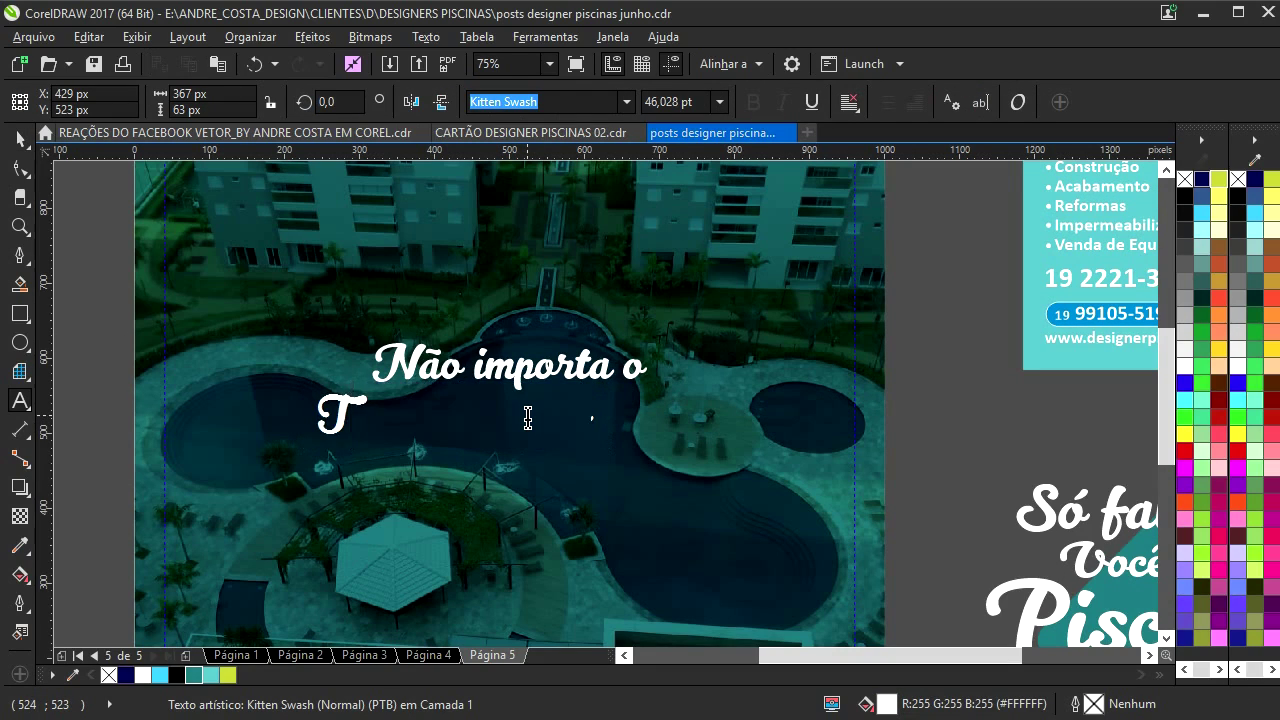
left_click(20, 138)
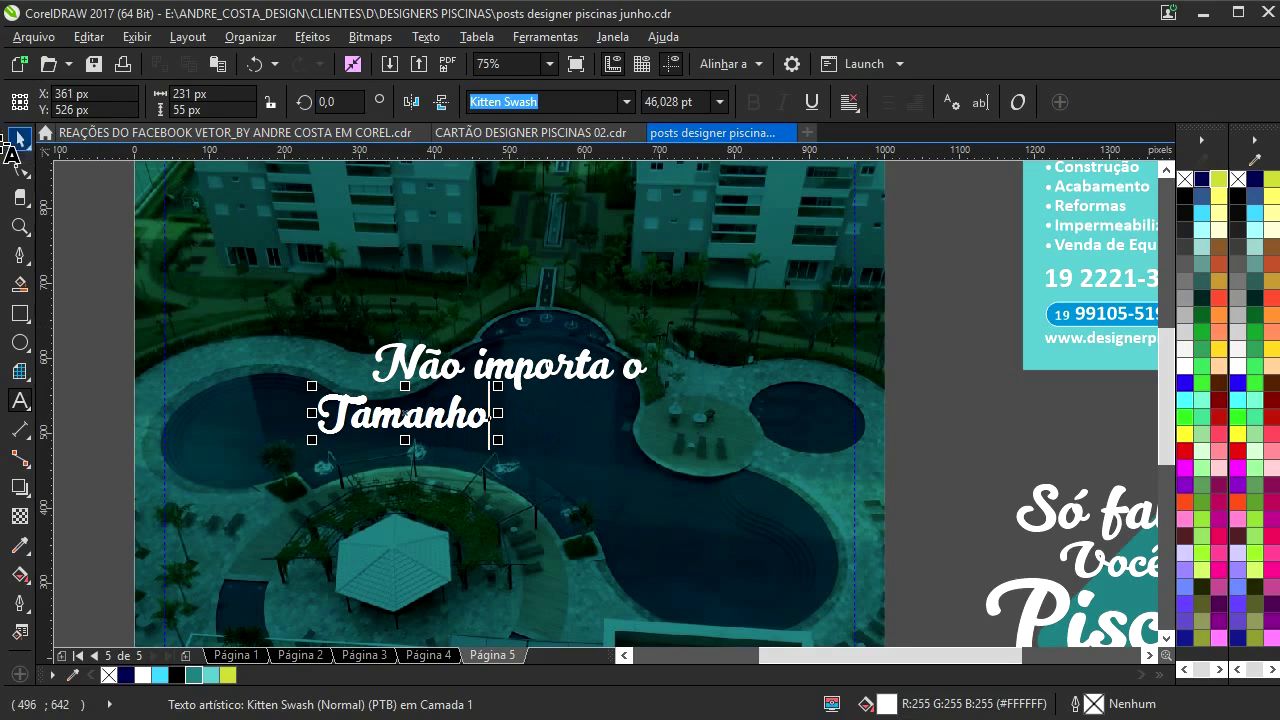
left_click_drag(503, 446, 712, 488)
left_click_drag(587, 449, 594, 445)
- Add a third line below "Tamanho" reading "nós fazemos a piscina ideal para você!" and scale it to about 433 by 29 px
left_click_drag(545, 371, 540, 495)
double_click(541, 495)
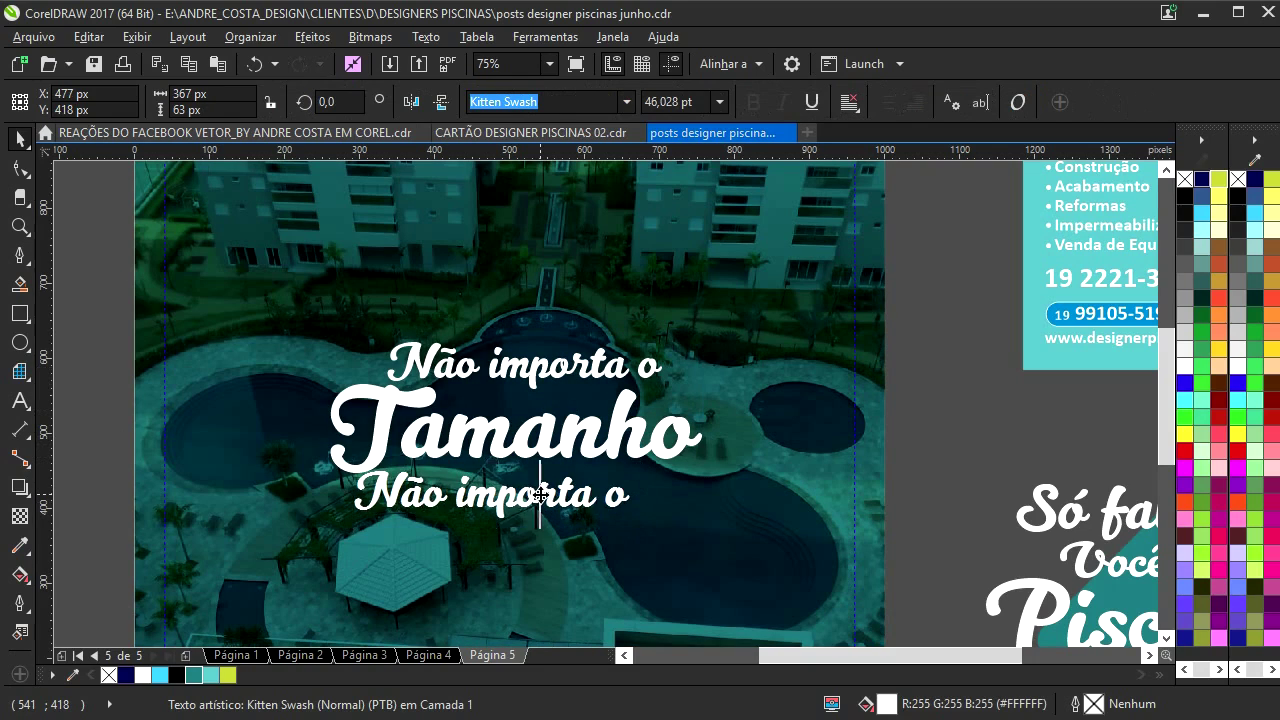
type("n")
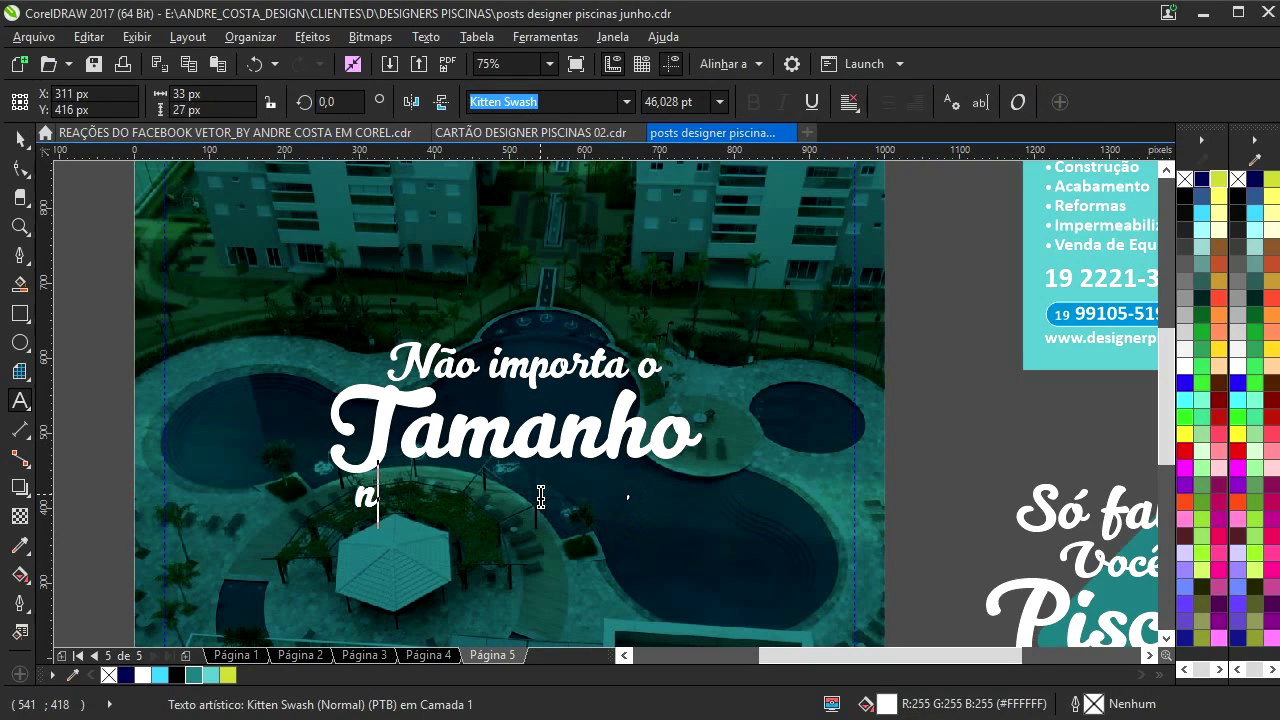
type("ós fazemos a ")
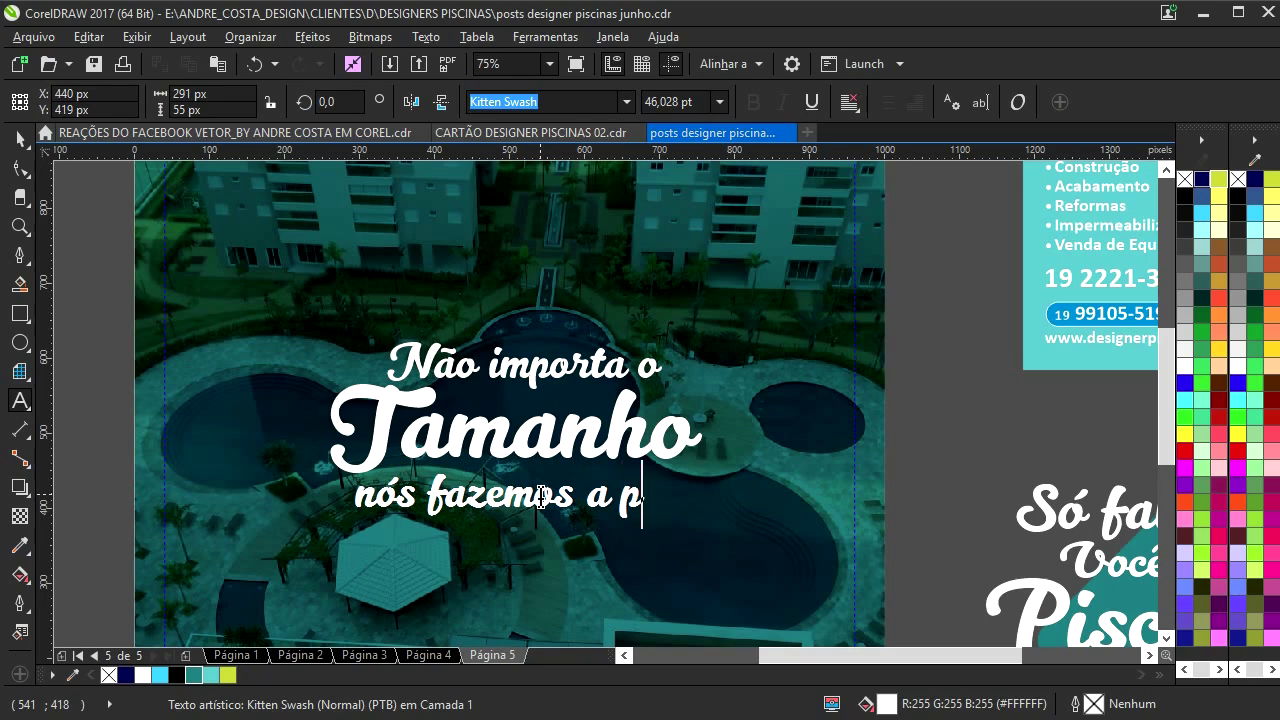
type("piscina ideal")
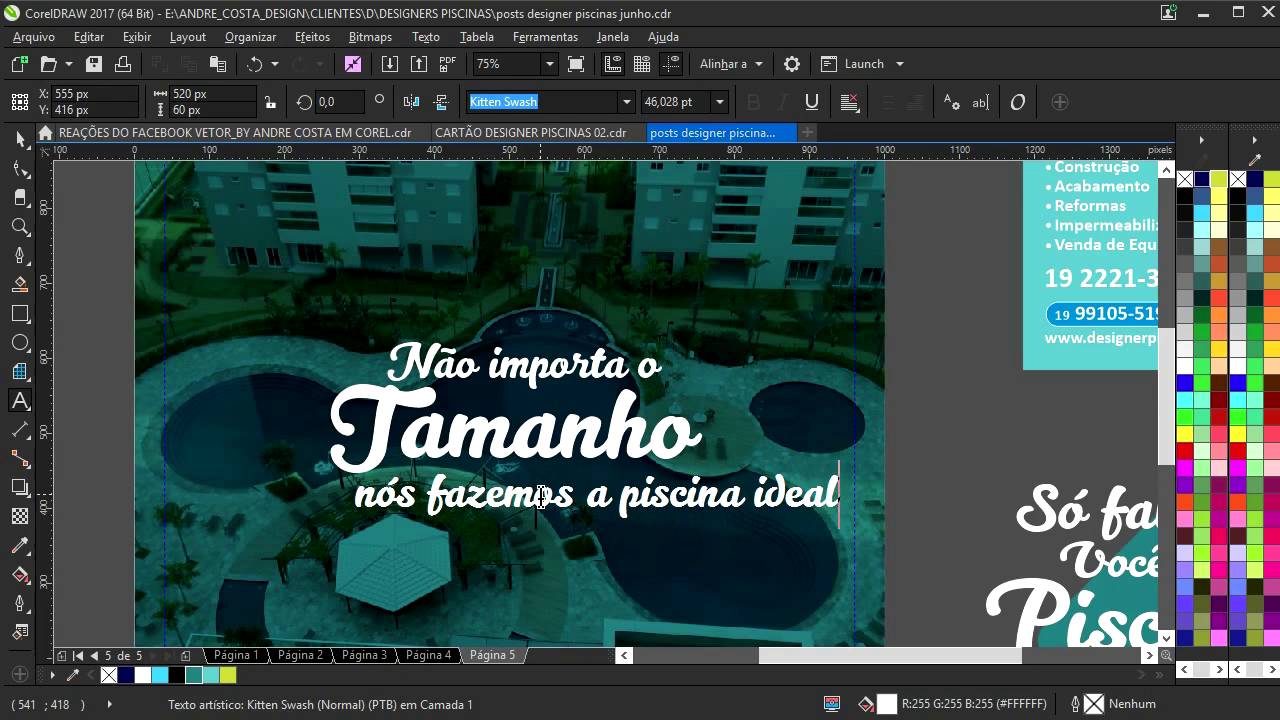
type(" para vo")
key("BackSpace")
type("voc")
left_click(20, 139)
left_click_drag(1048, 468, 686, 489)
left_click_drag(526, 517, 528, 497)
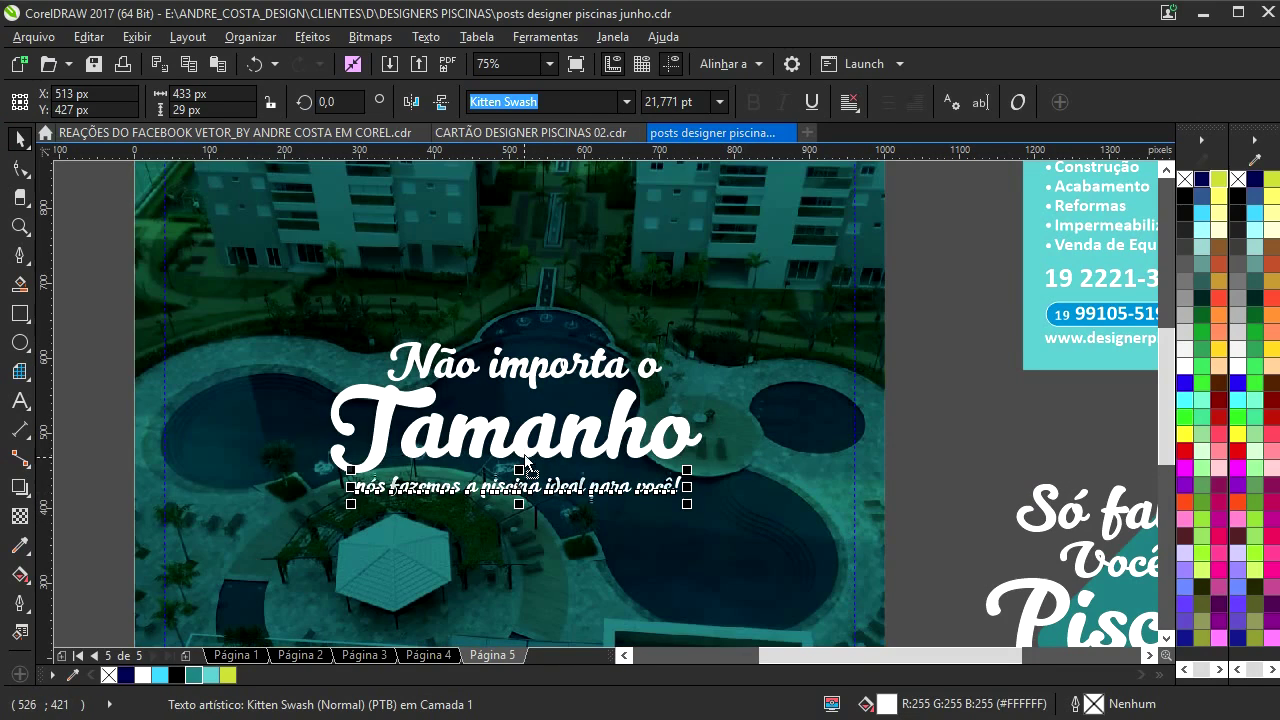
- Select the three headline lines together and nudge them slightly right, centring the group at about X 507 px, Y 516 px
left_click(537, 443, "shift")
left_click(538, 373, "shift")
left_click(536, 298, "shift")
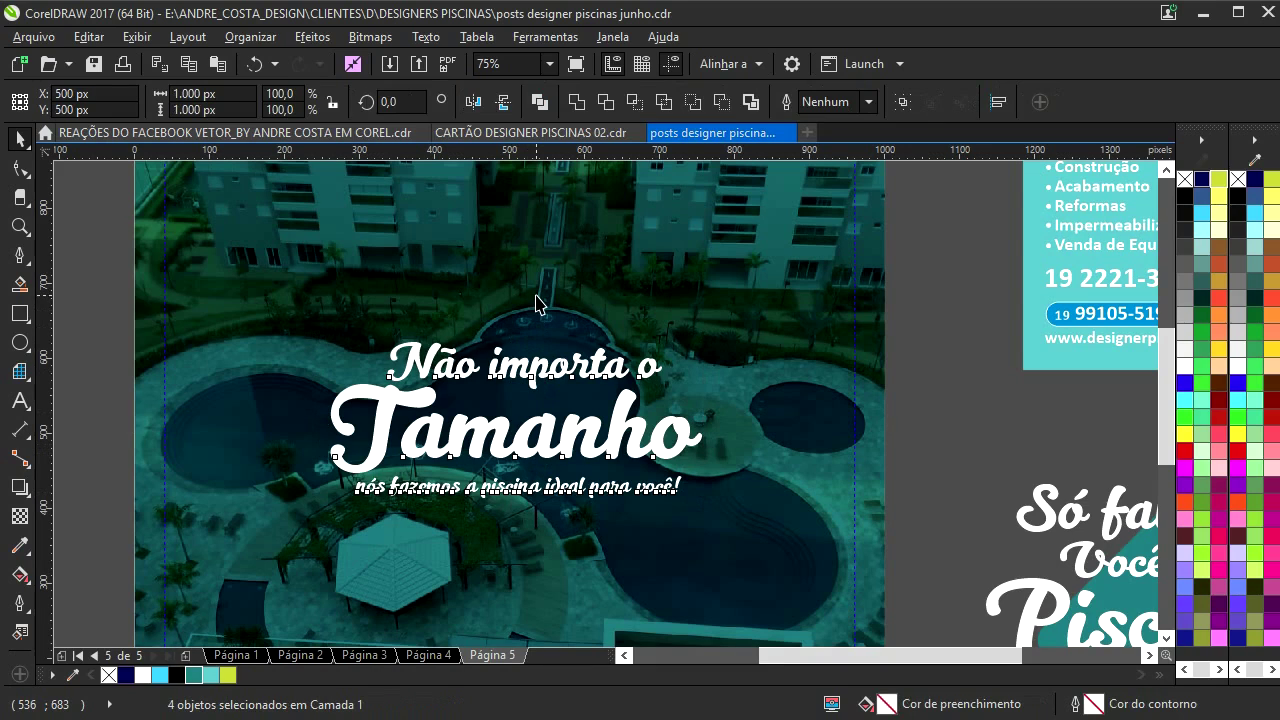
scroll(646, 351, "down", 2)
left_click(789, 405)
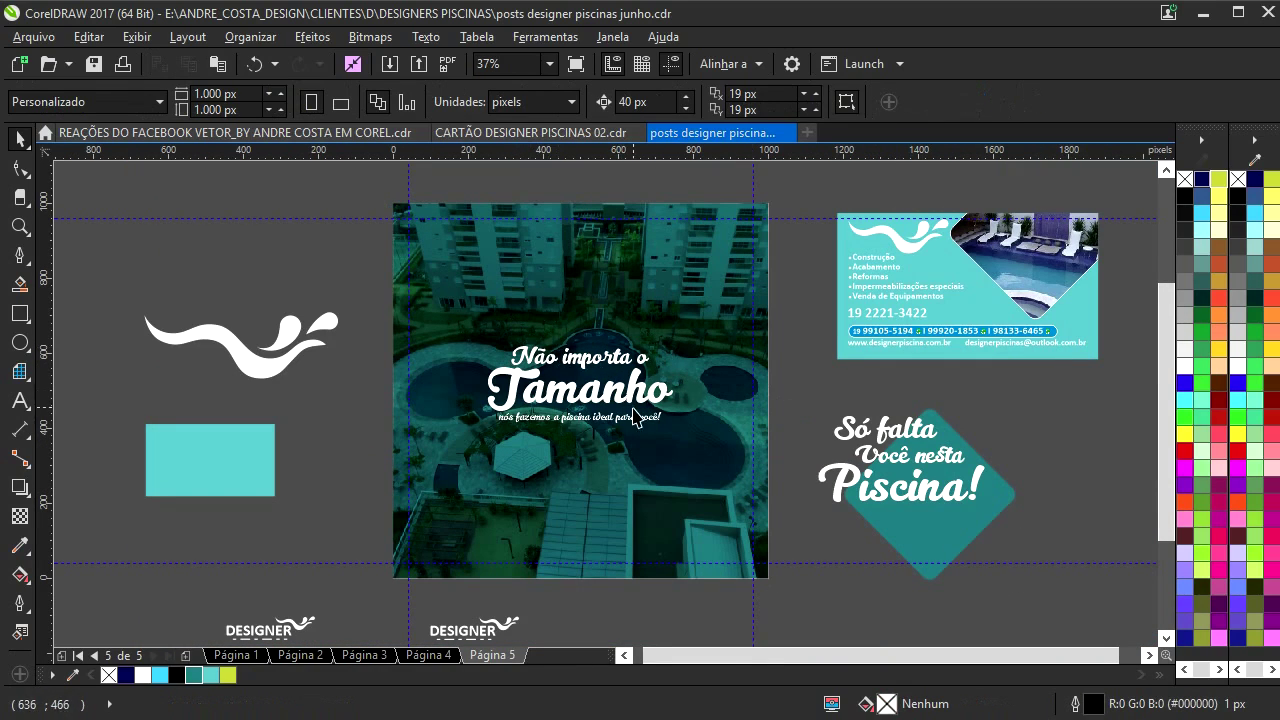
left_click_drag(757, 285, 420, 436)
scroll(613, 393, "up", 2)
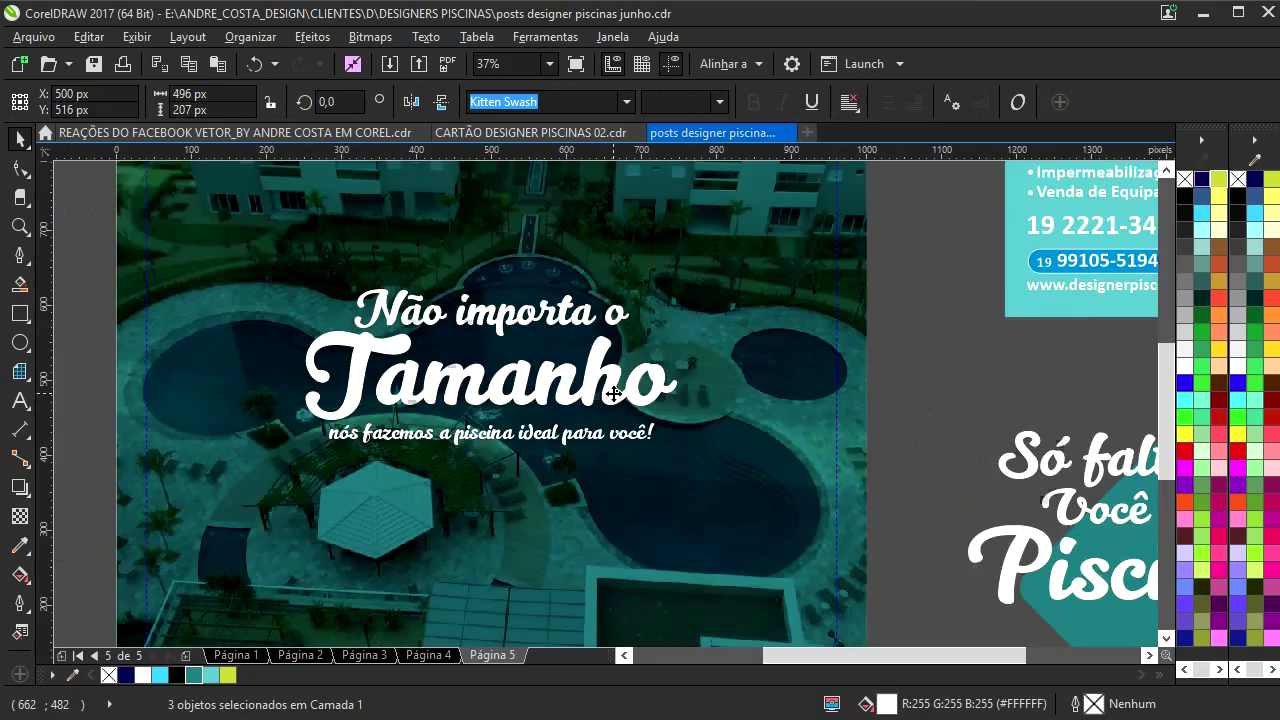
scroll(613, 393, "up", 1)
left_click_drag(612, 383, 624, 383)
scroll(624, 383, "down", 1)
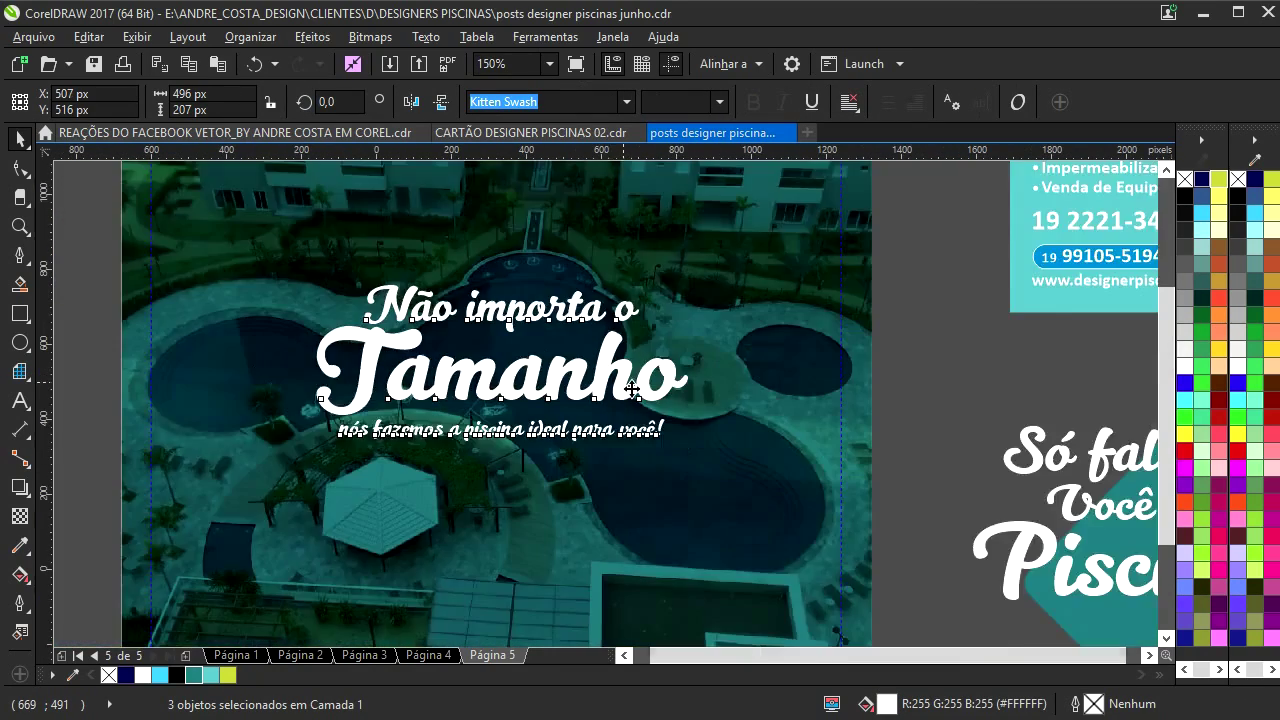
scroll(632, 390, "down", 4)
left_click(776, 384)
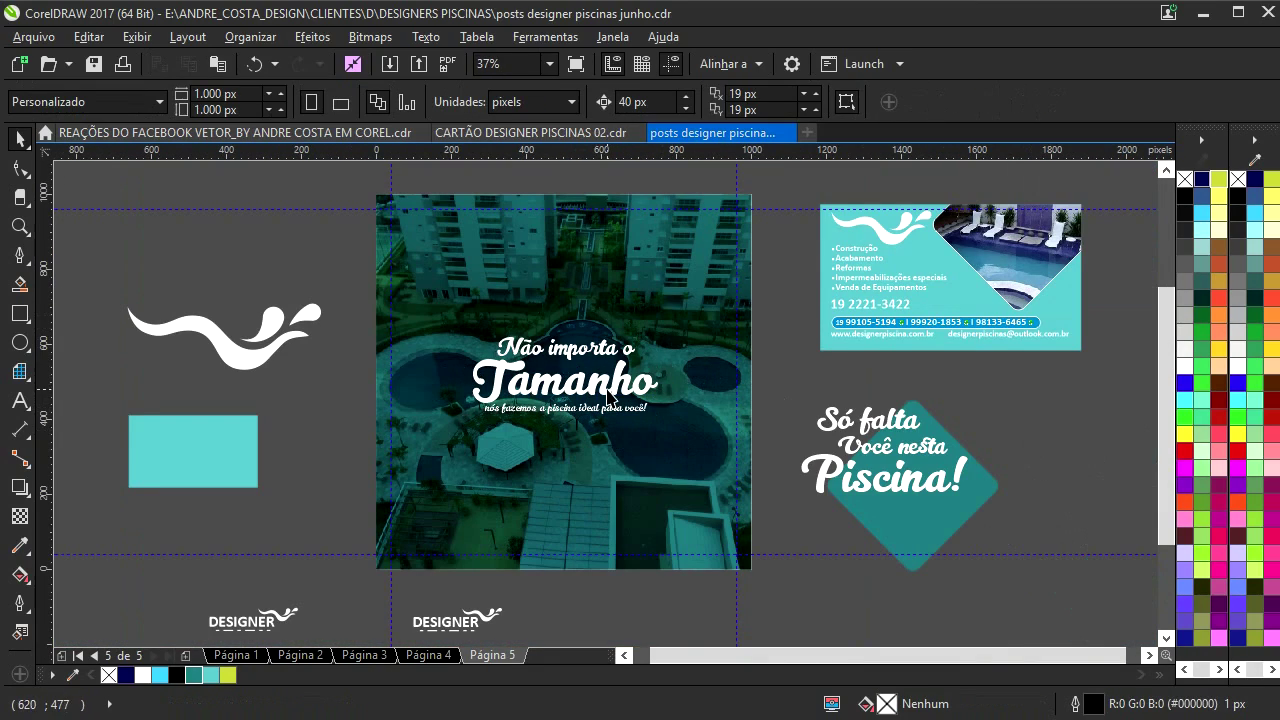
left_click_drag(651, 380, 640, 355)
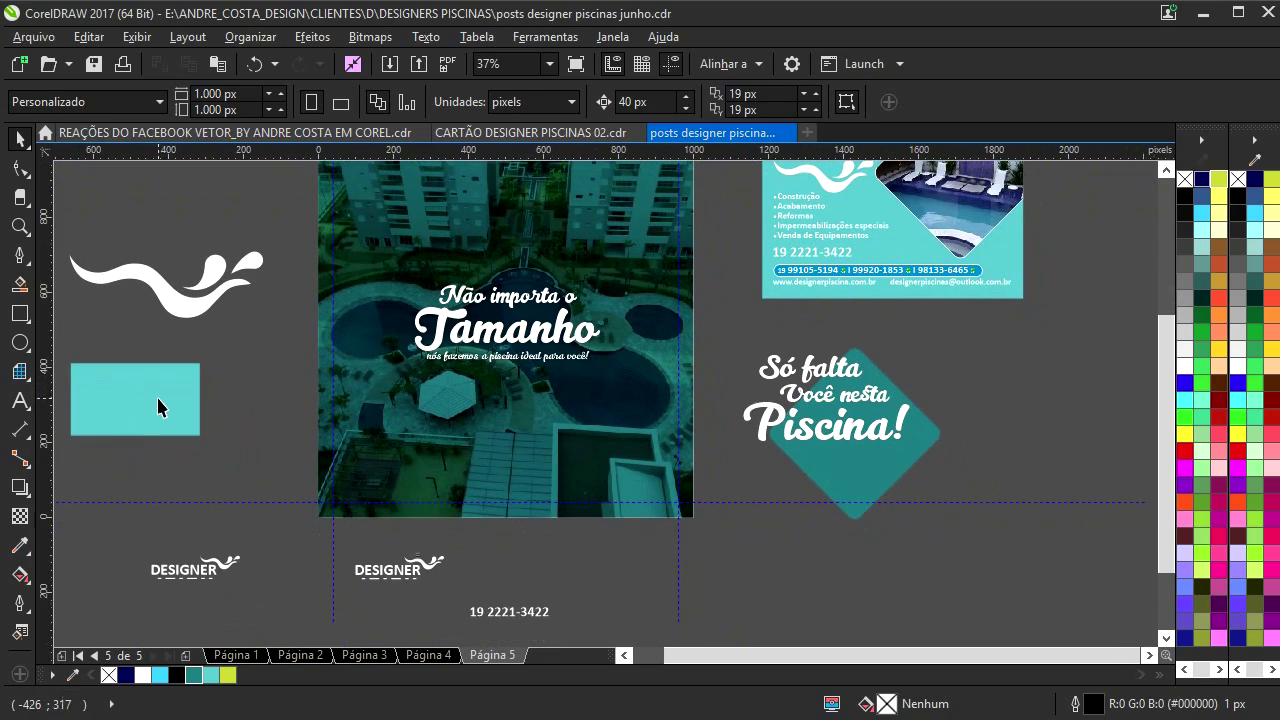
- Place a copy of the white Designer Piscinas logo on the photo, just beneath the "nós fazemos a piscina ideal para você!" line
left_click_drag(380, 570, 505, 422)
scroll(530, 390, "up", 2)
left_click_drag(581, 411, 550, 403)
scroll(550, 405, "down", 2)
left_click(750, 340)
left_click_drag(470, 363, 480, 445)
- Place a copy of the white wave, about 516 by 176 px, at the photo's upper-right corner and mirror it vertically and horizontally
left_click(218, 395)
left_click_drag(221, 408, 675, 288)
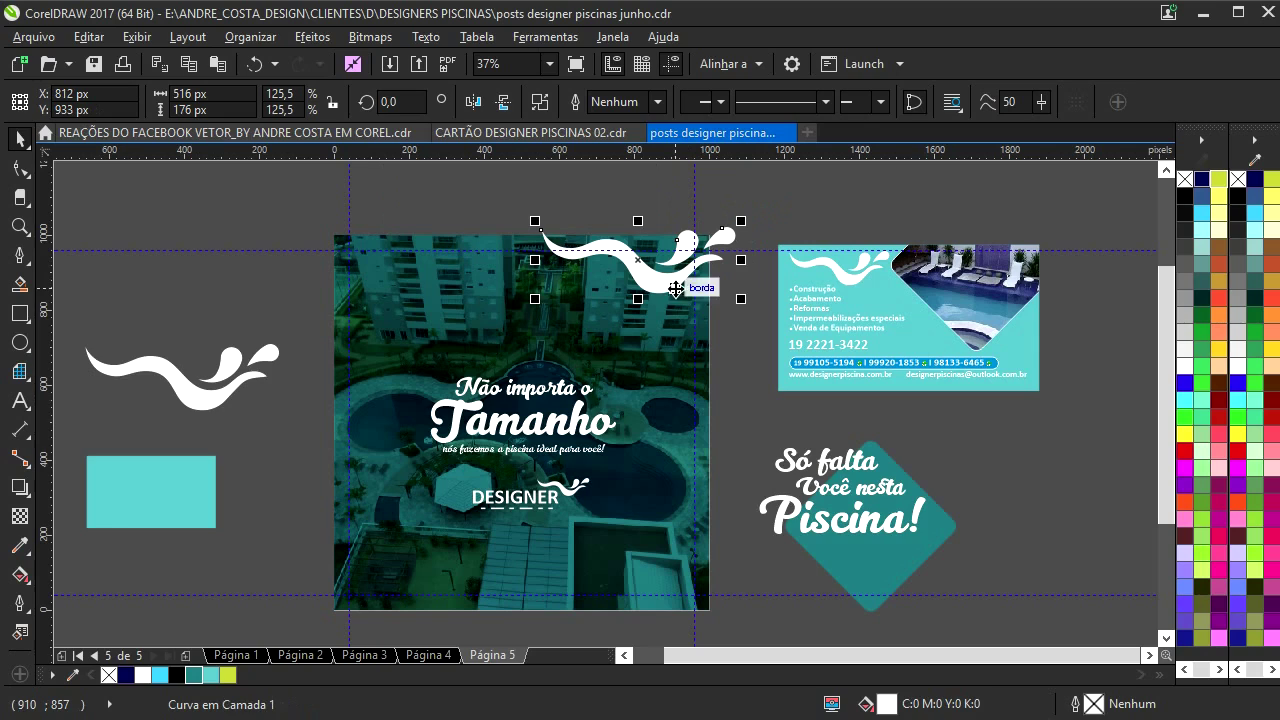
left_click(503, 101)
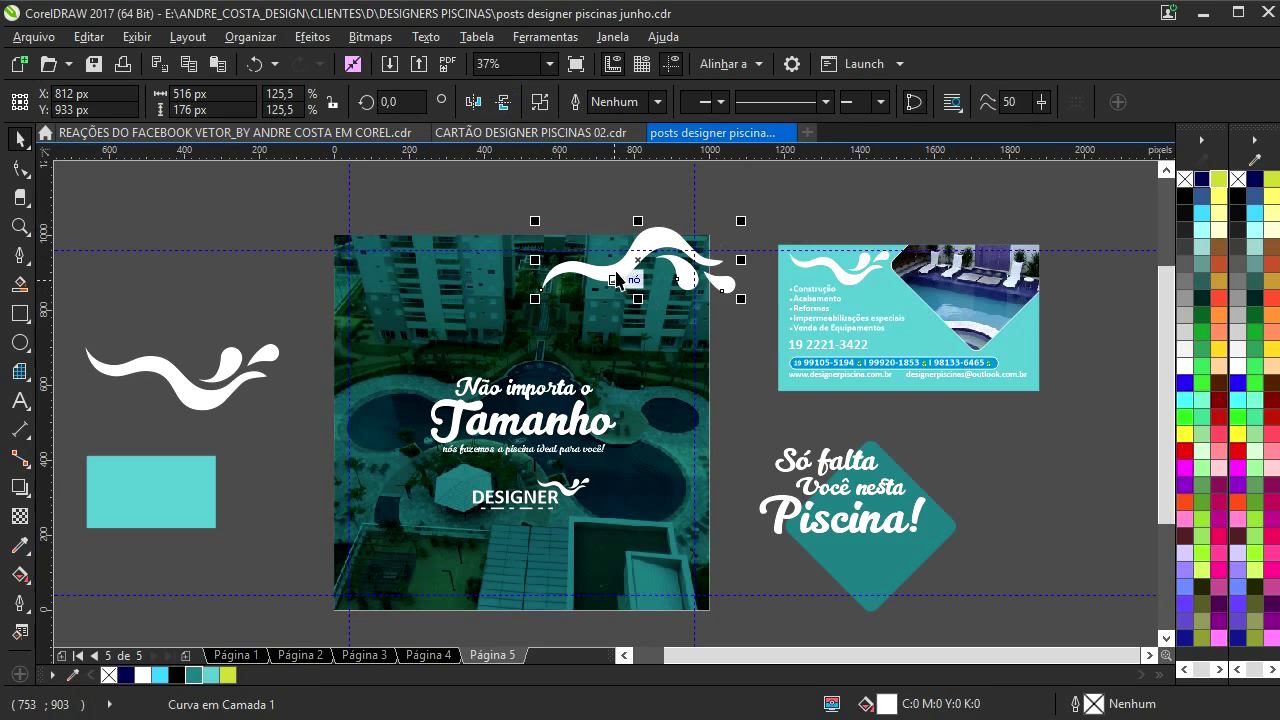
left_click(473, 101)
- Copy the mirrored wave to the photo's lower-left corner, mirror it back both ways and position it at about X 259 px, Y 86 px
left_click_drag(650, 258, 380, 523)
right_click(351, 474)
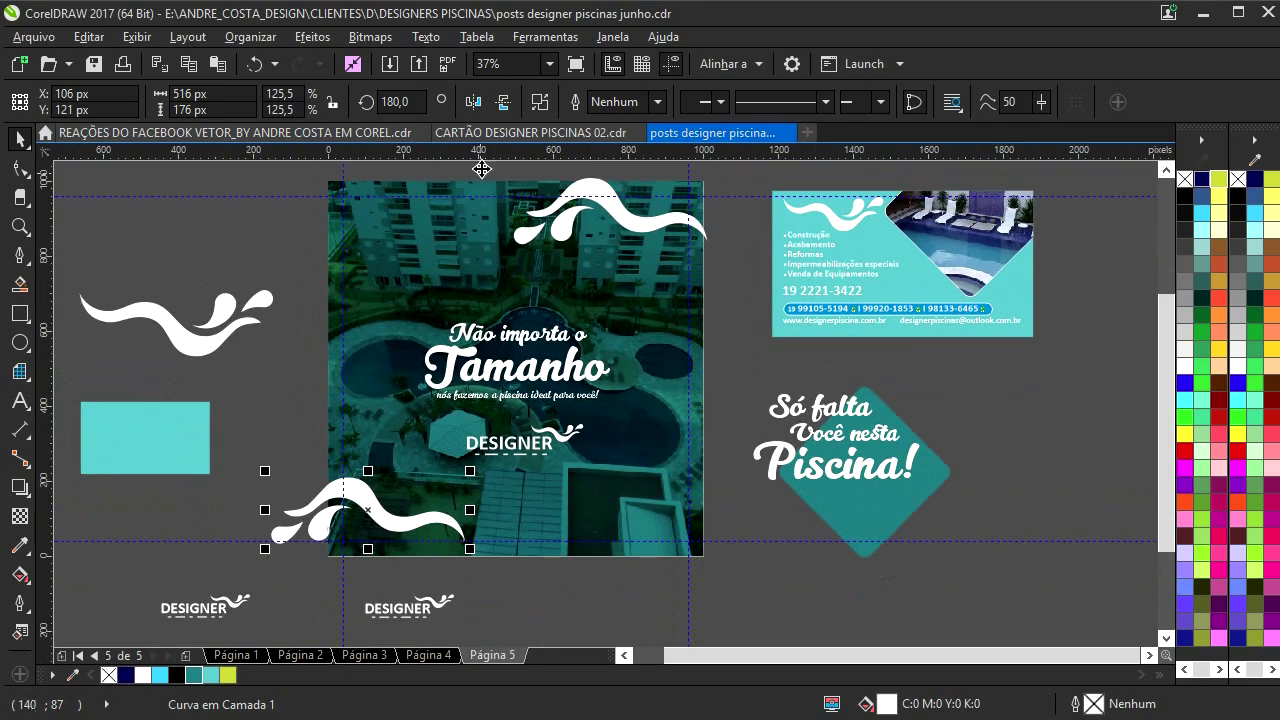
left_click(500, 104)
left_click(477, 107)
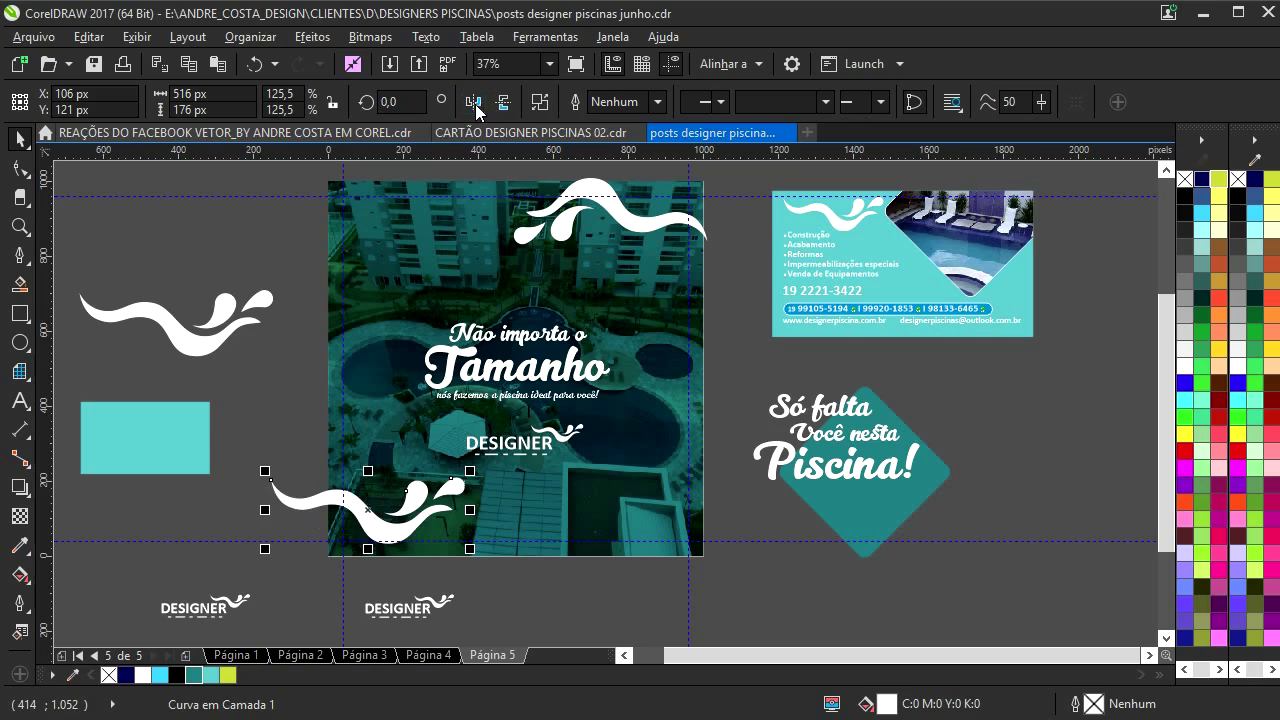
left_click_drag(378, 511, 431, 541)
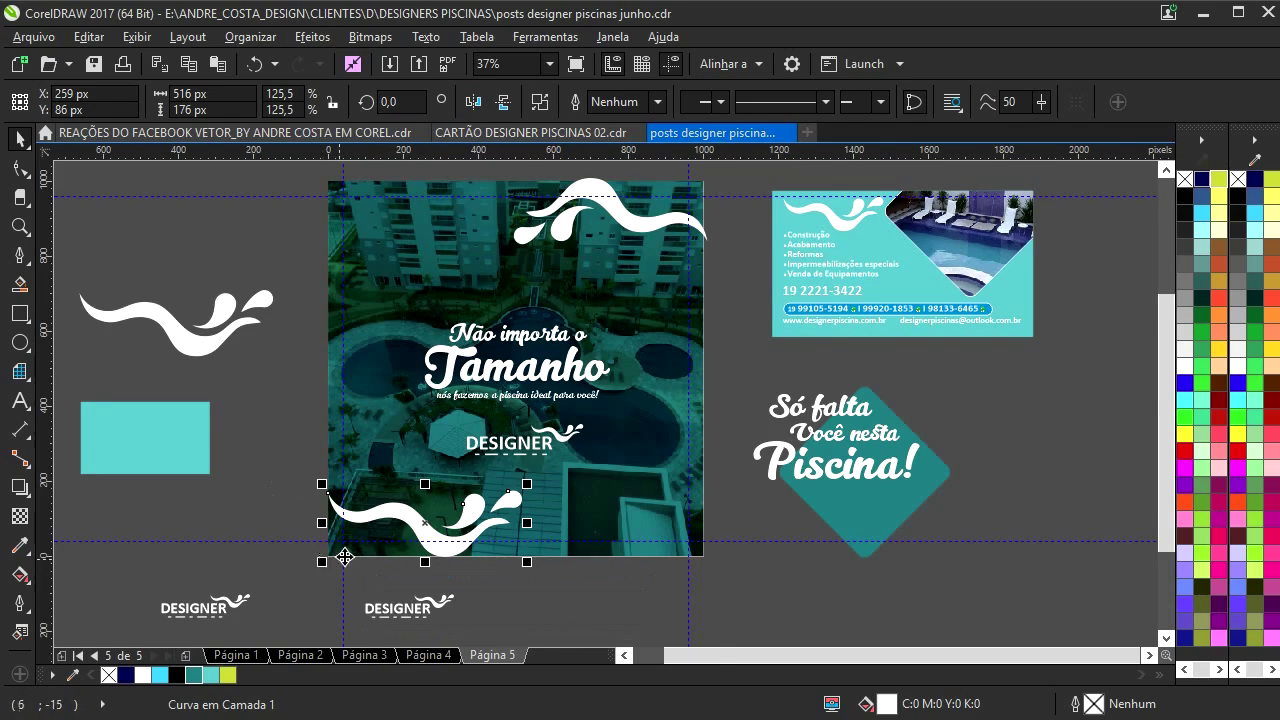
- Draw a closed pen shape, about 337 by 252 px, along the lower-left wave's middle and out past the page's left and bottom edges
scroll(360, 545, "up", 1)
left_click(20, 255)
scroll(250, 400, "up", 1)
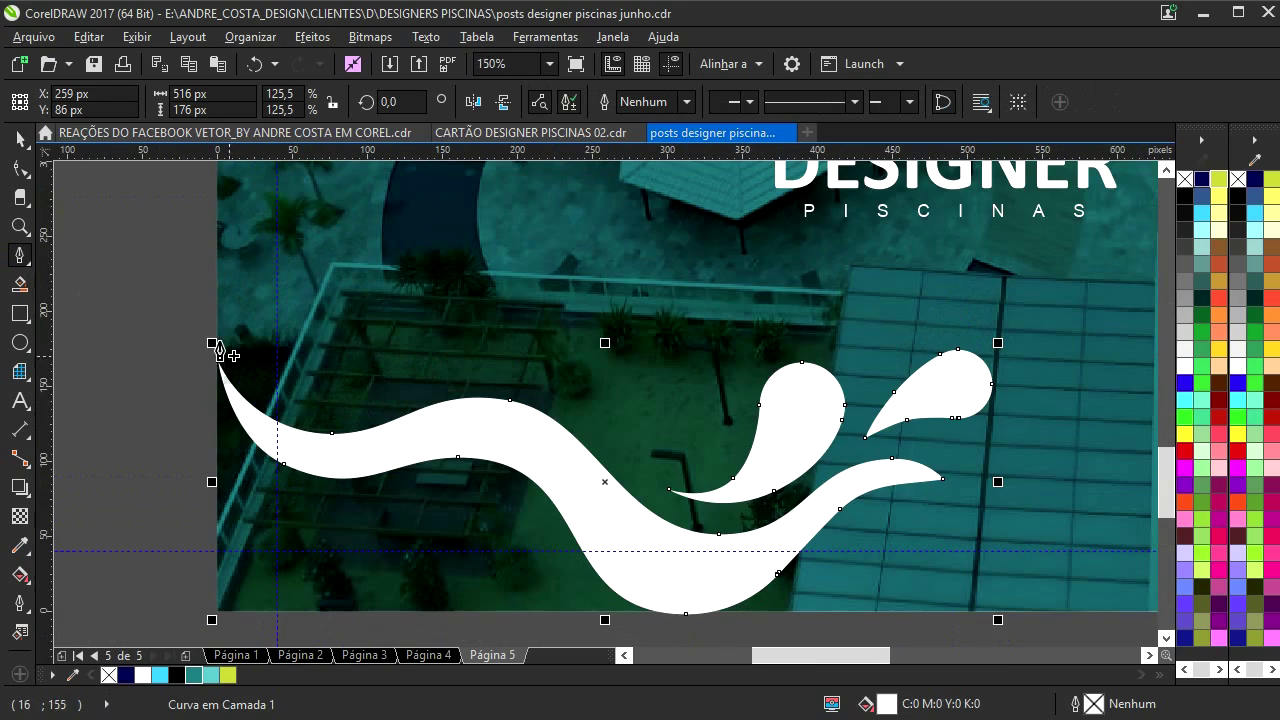
left_click(181, 278)
left_click_drag(324, 455, 425, 461)
left_click_drag(535, 450, 611, 507)
left_click(686, 615)
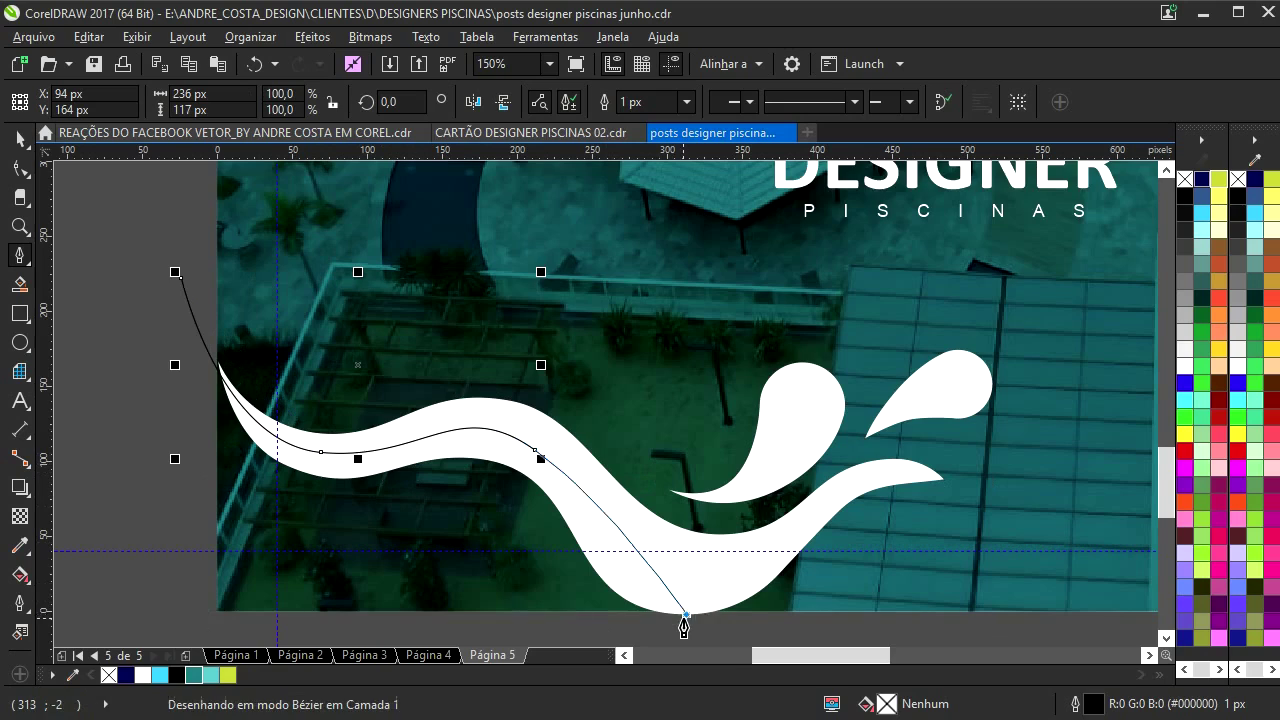
left_click_drag(517, 543, 613, 393)
left_click(688, 506)
left_click(276, 504)
left_click_drag(256, 249, 266, 443)
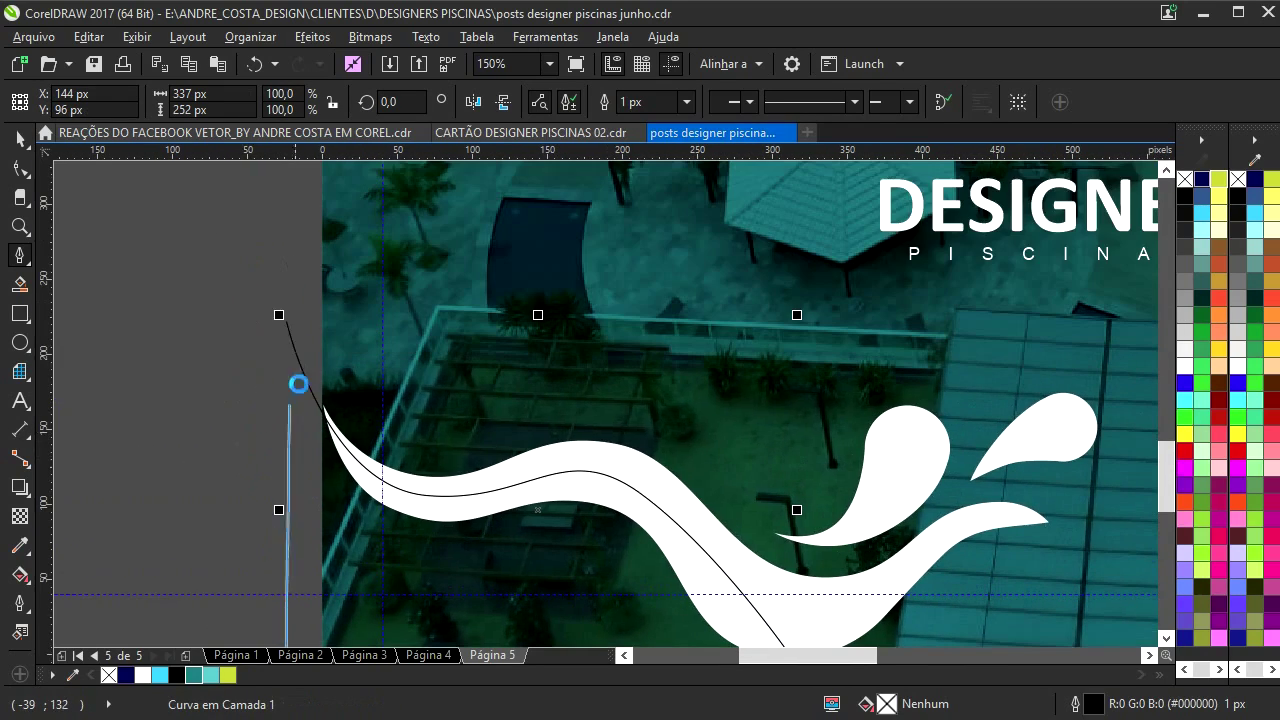
left_click(285, 320)
left_click(20, 139)
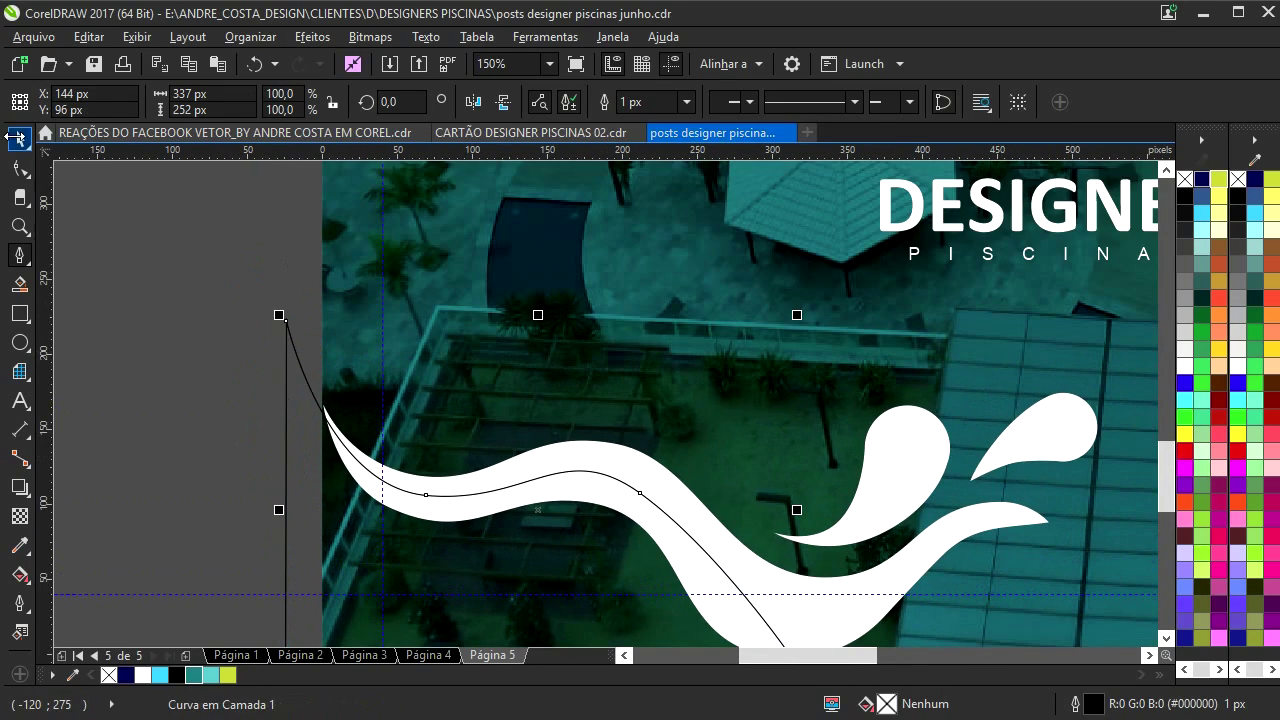
- Weld the pen-drawn shape and the lower-left wave into one solid white shape
left_click(631, 467, "shift")
left_click(572, 104)
scroll(531, 409, "down", 3)
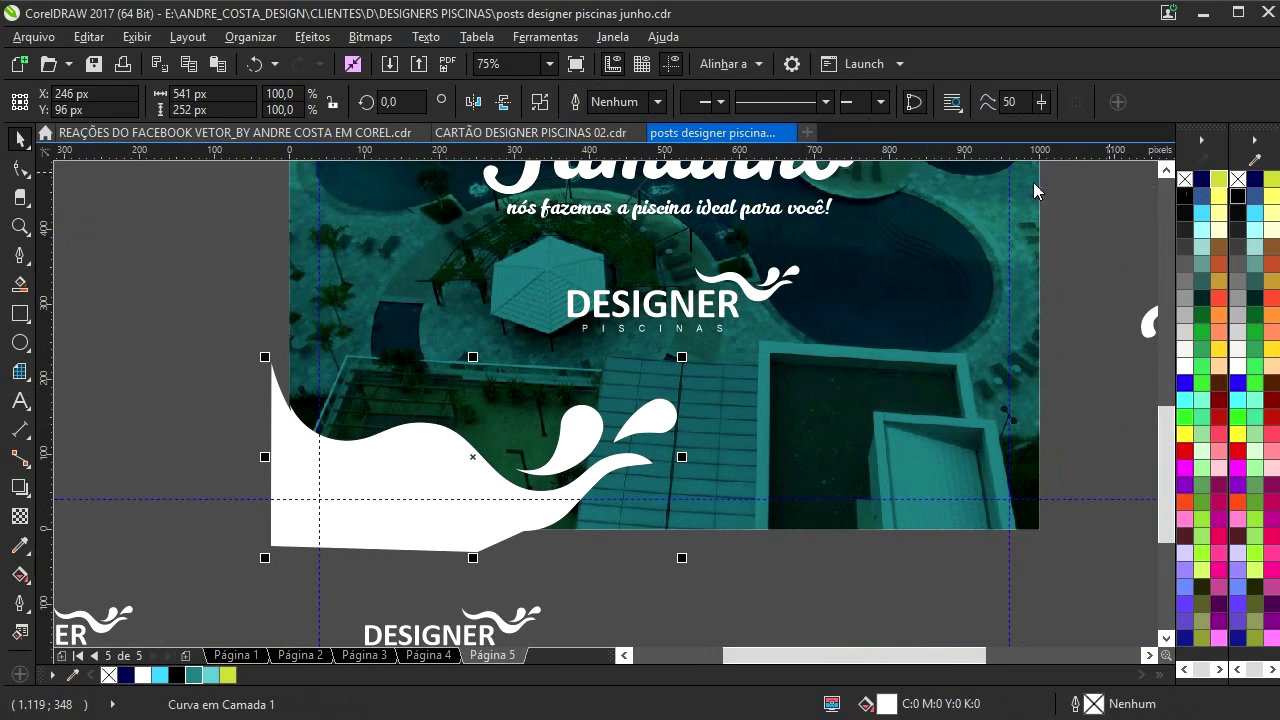
- Replace the upper-right wave with a copy of the filled wave, mirrored both ways and placed at about X 752 px, Y 887 px
scroll(470, 458, "down", 1)
left_click_drag(469, 461, 588, 312)
right_click(588, 312)
left_click(504, 102)
left_click(473, 101)
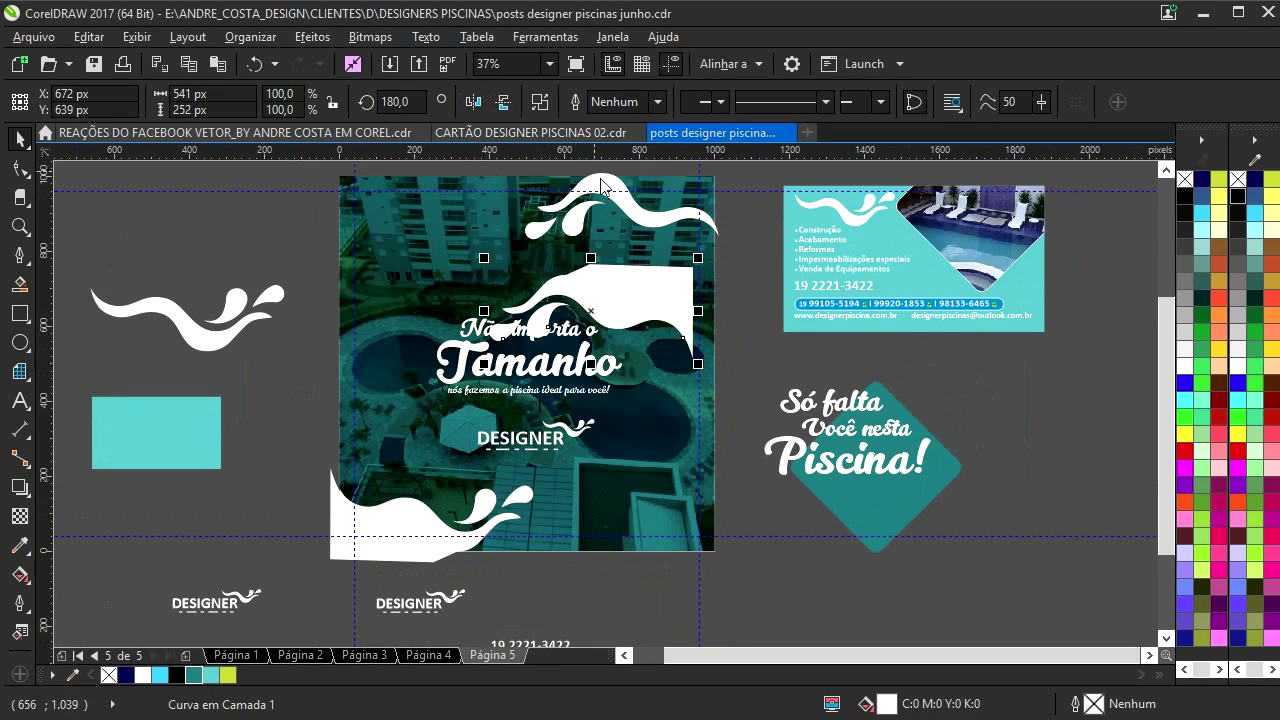
key("Escape")
left_click_drag(649, 292, 679, 197)
- PowerClip the two filled waves inside the page 5 photo frame
left_click(380, 540, "shift")
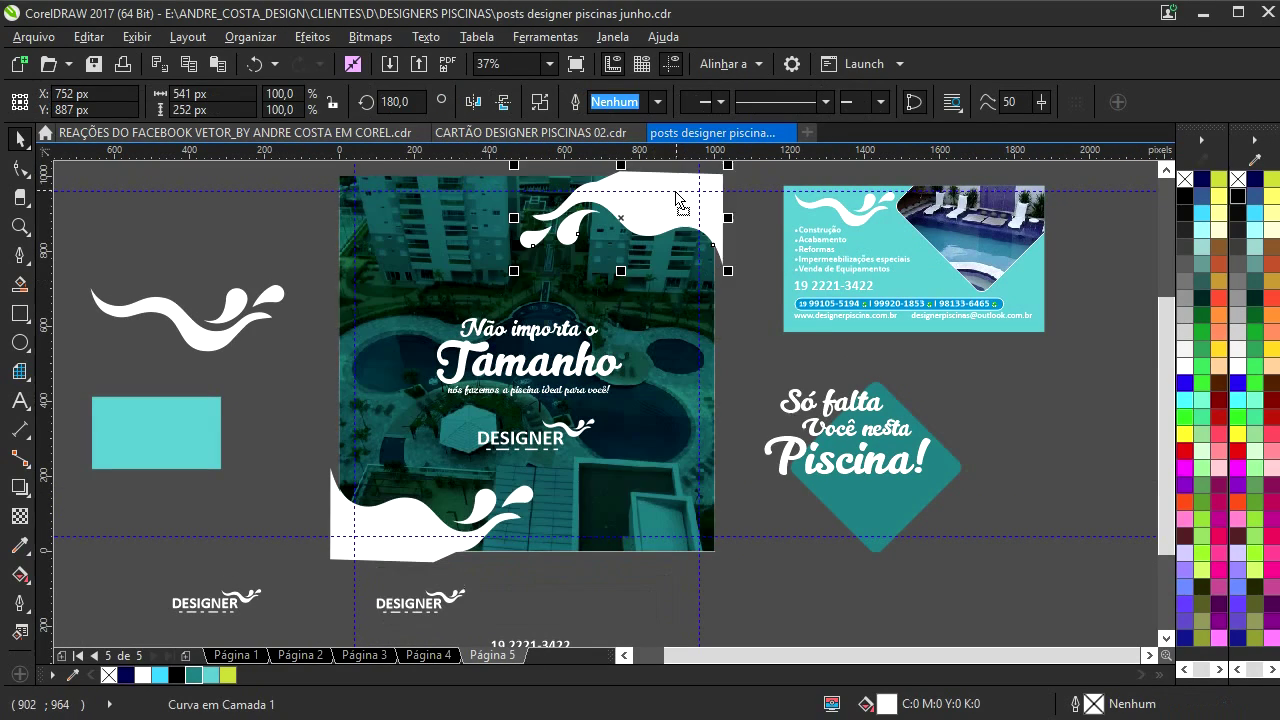
right_click(380, 540)
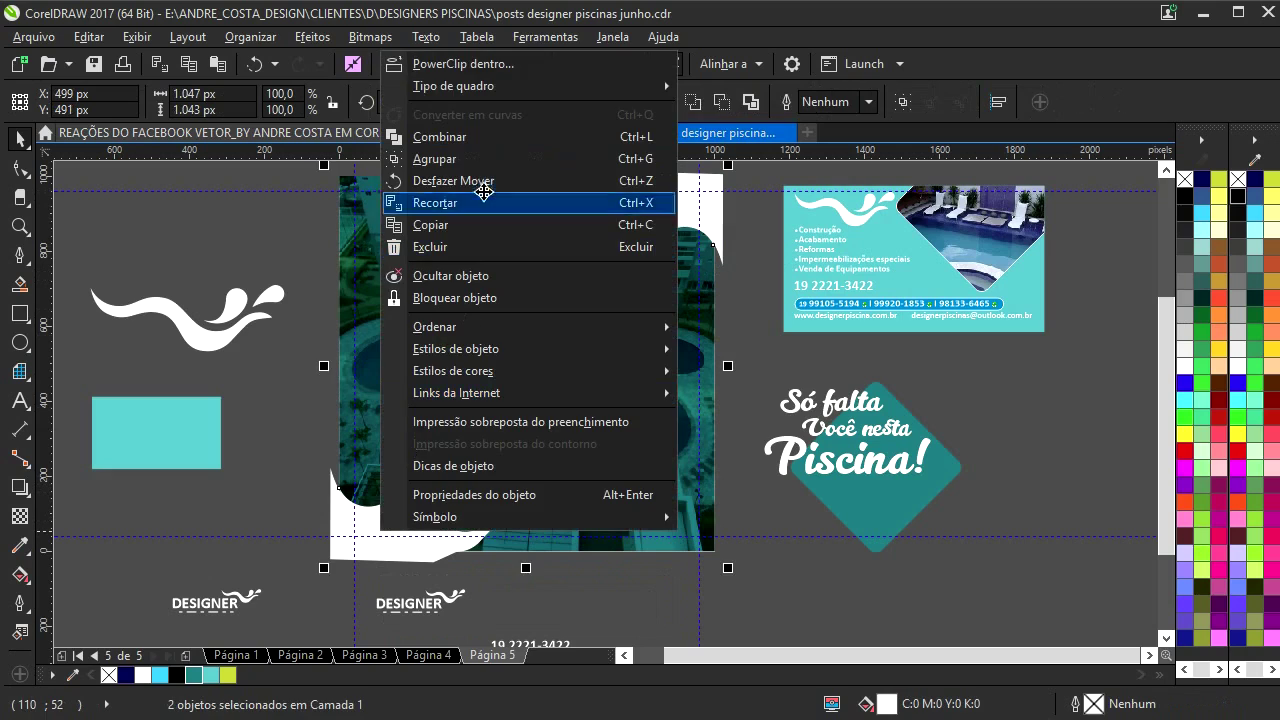
left_click(466, 57)
left_click(344, 267)
left_click(291, 283)
- Move the teal diamond out from behind the "Só falta Você nesta Piscina!" text to about X 2,044 px, Y 354 px
left_click_drag(719, 455, 553, 457)
left_click_drag(713, 527, 929, 477)
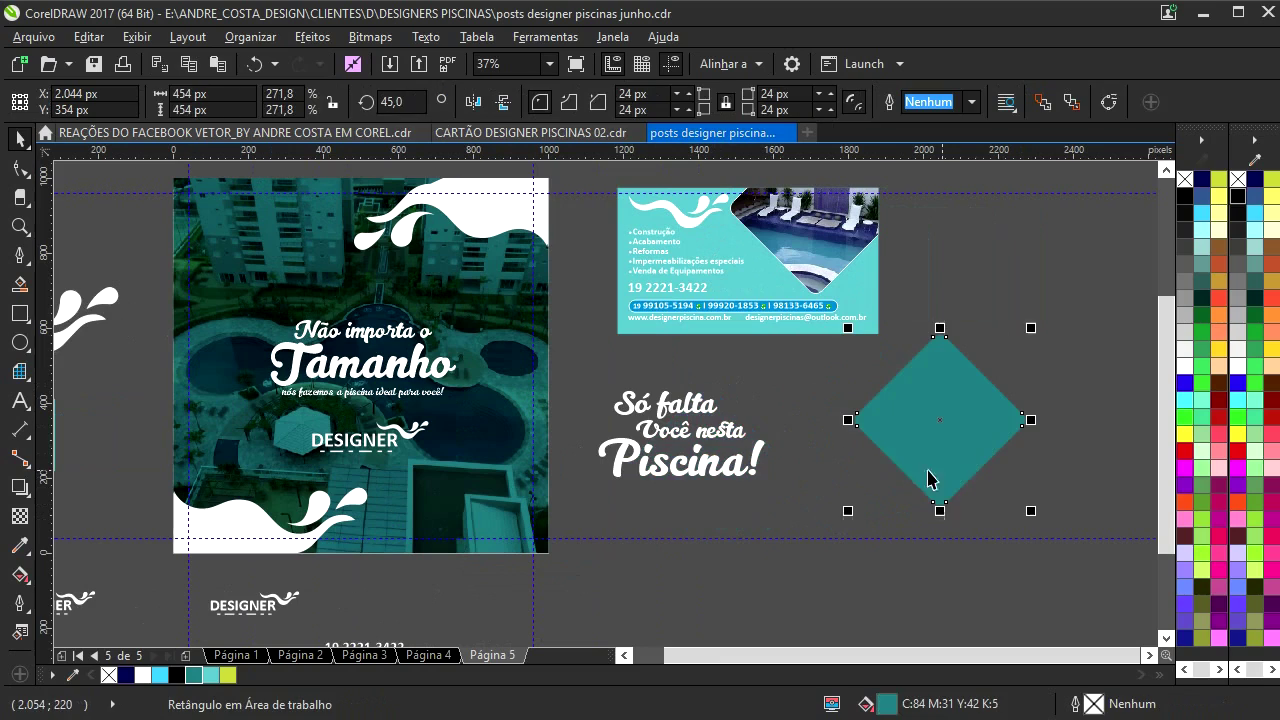
right_click(490, 660)
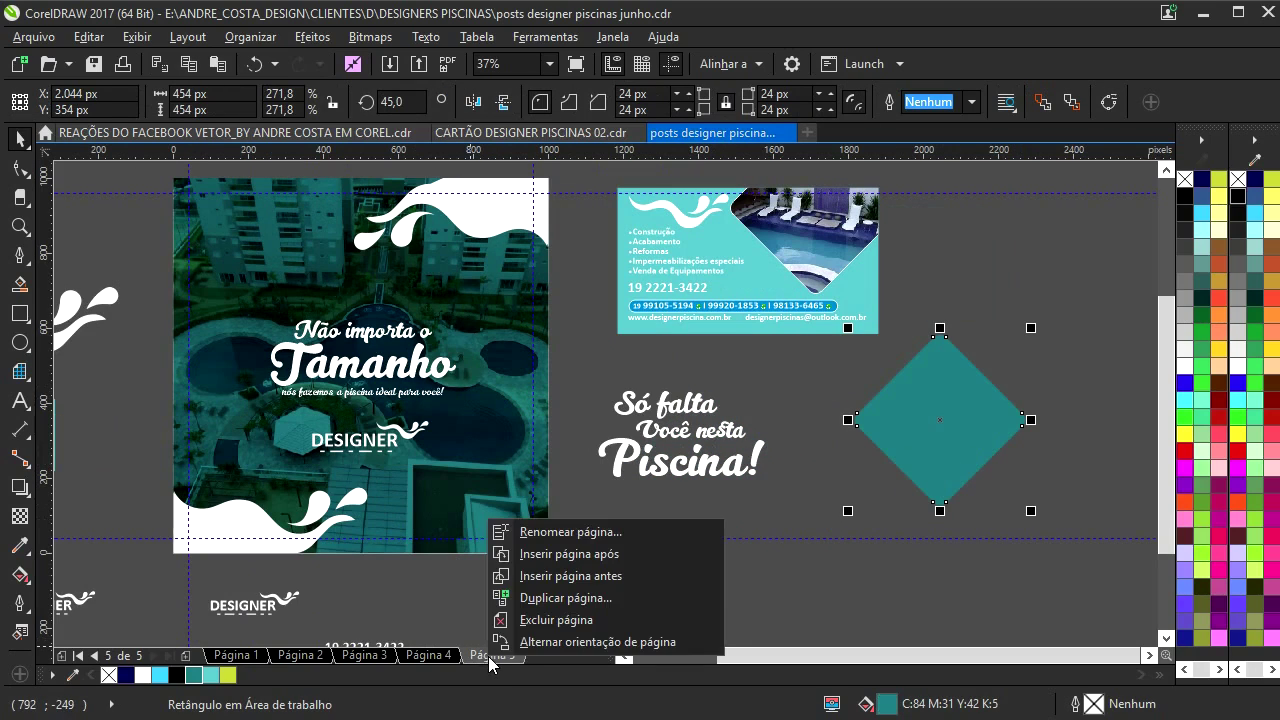
left_click(623, 533)
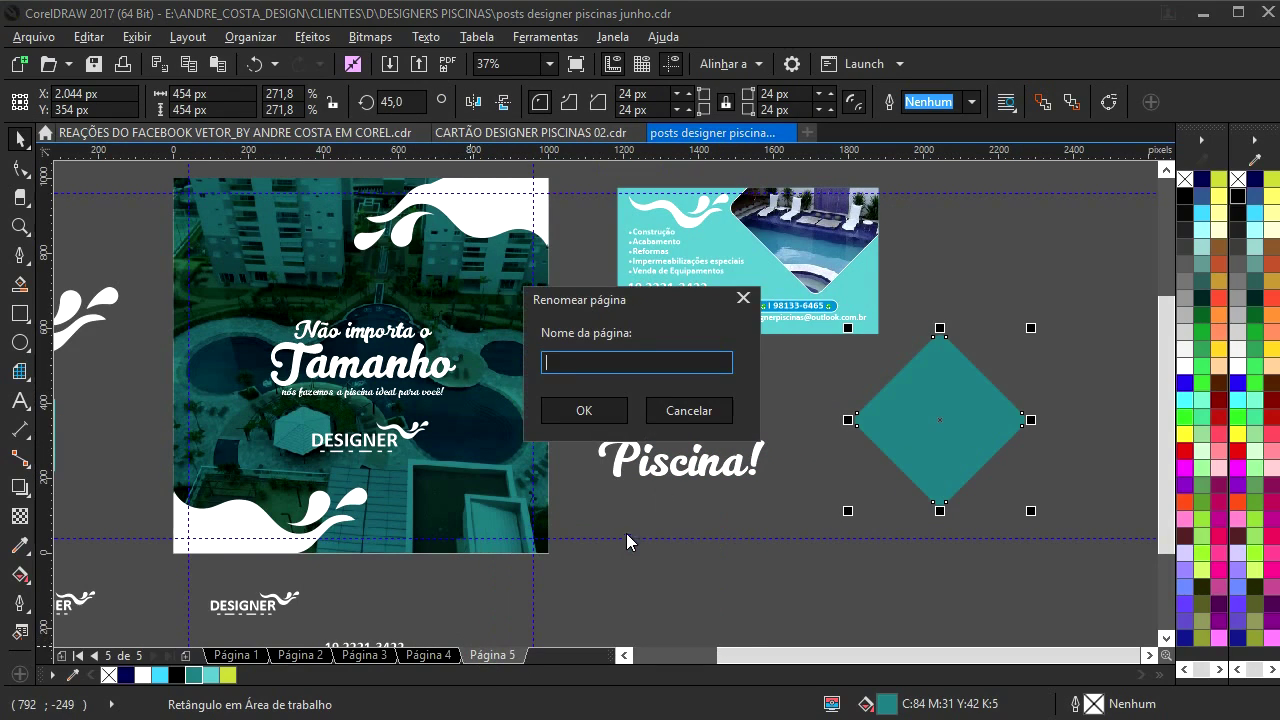
left_click(680, 409)
- Insert a new page after page 5
right_click(498, 656)
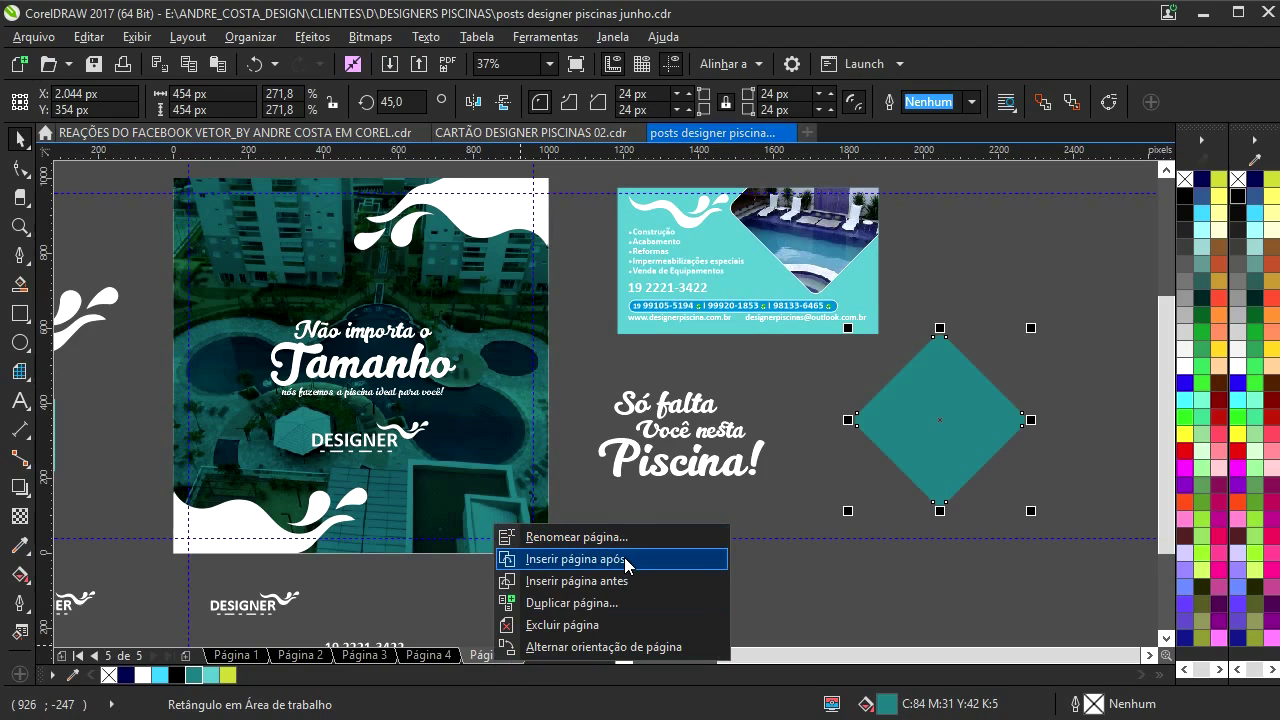
left_click(620, 560)
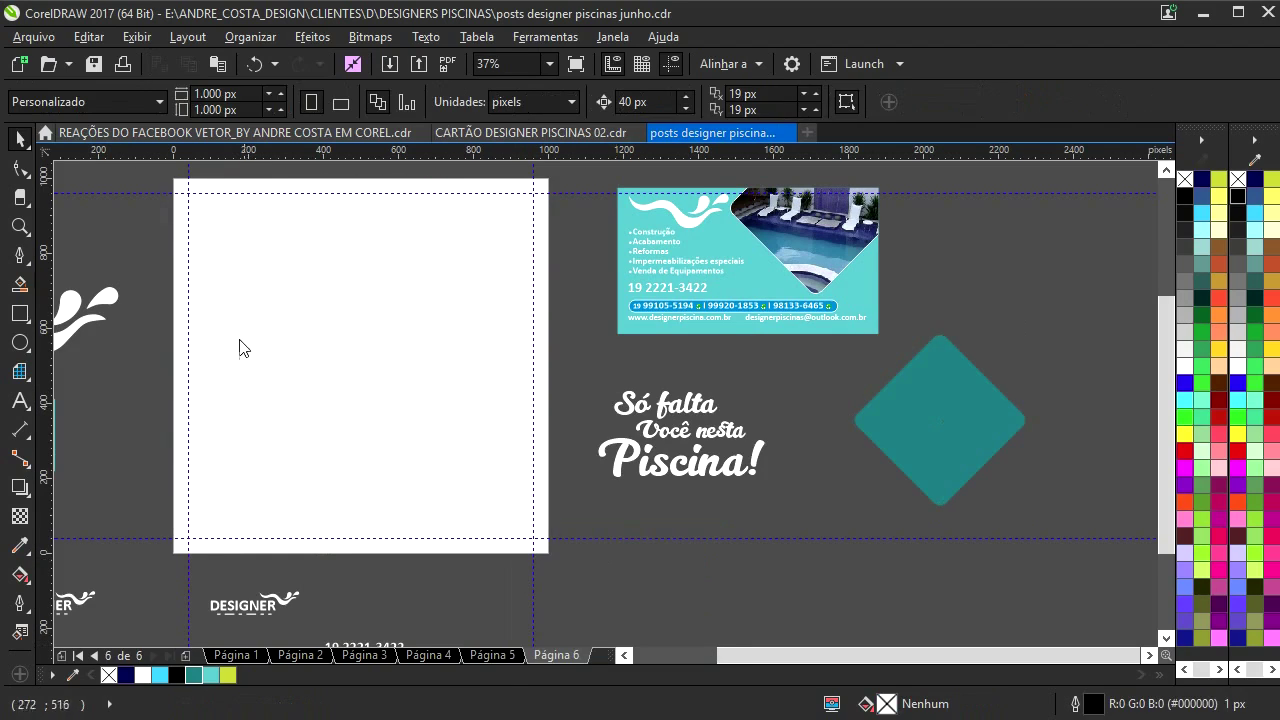
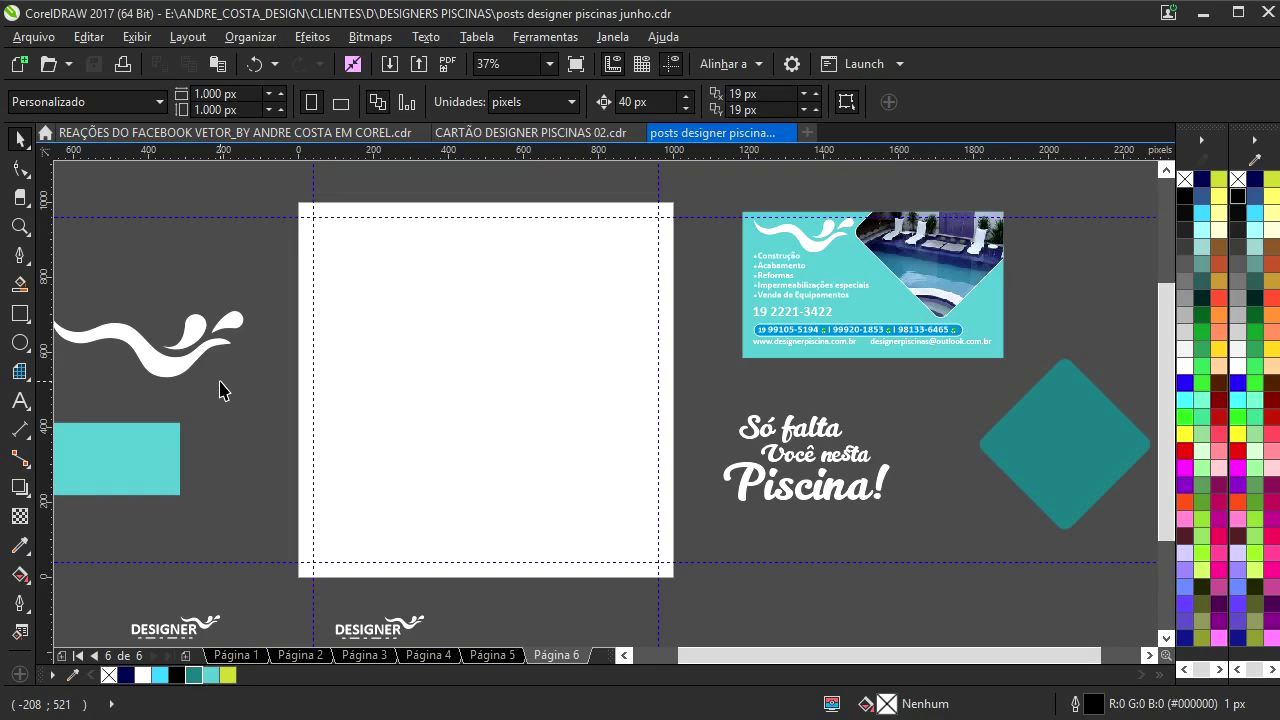
left_click(20, 378)
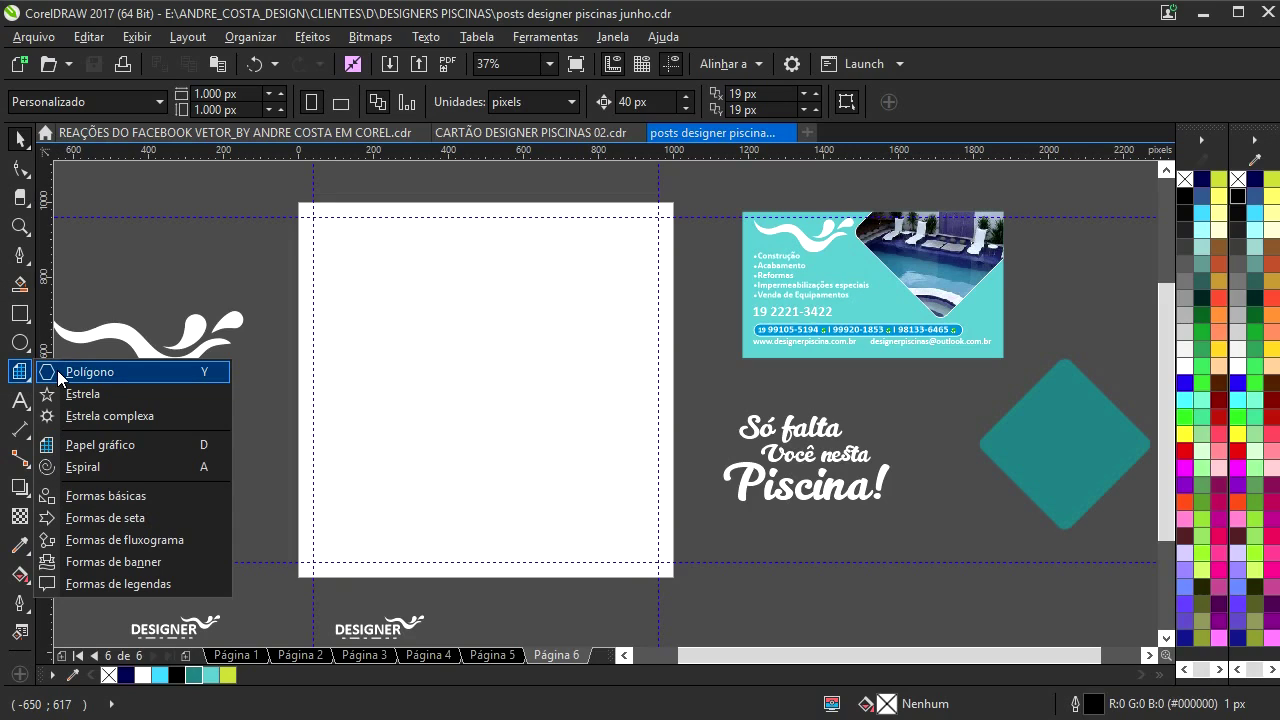
left_click(60, 372)
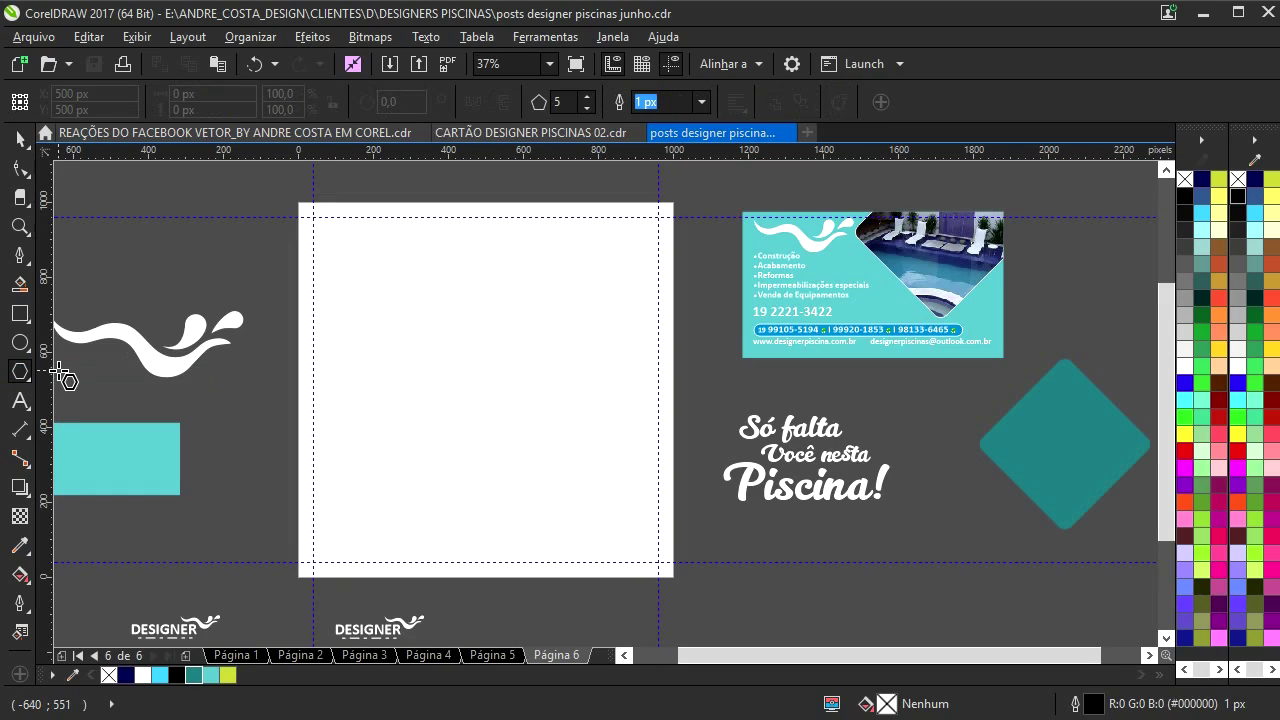
left_click(24, 168)
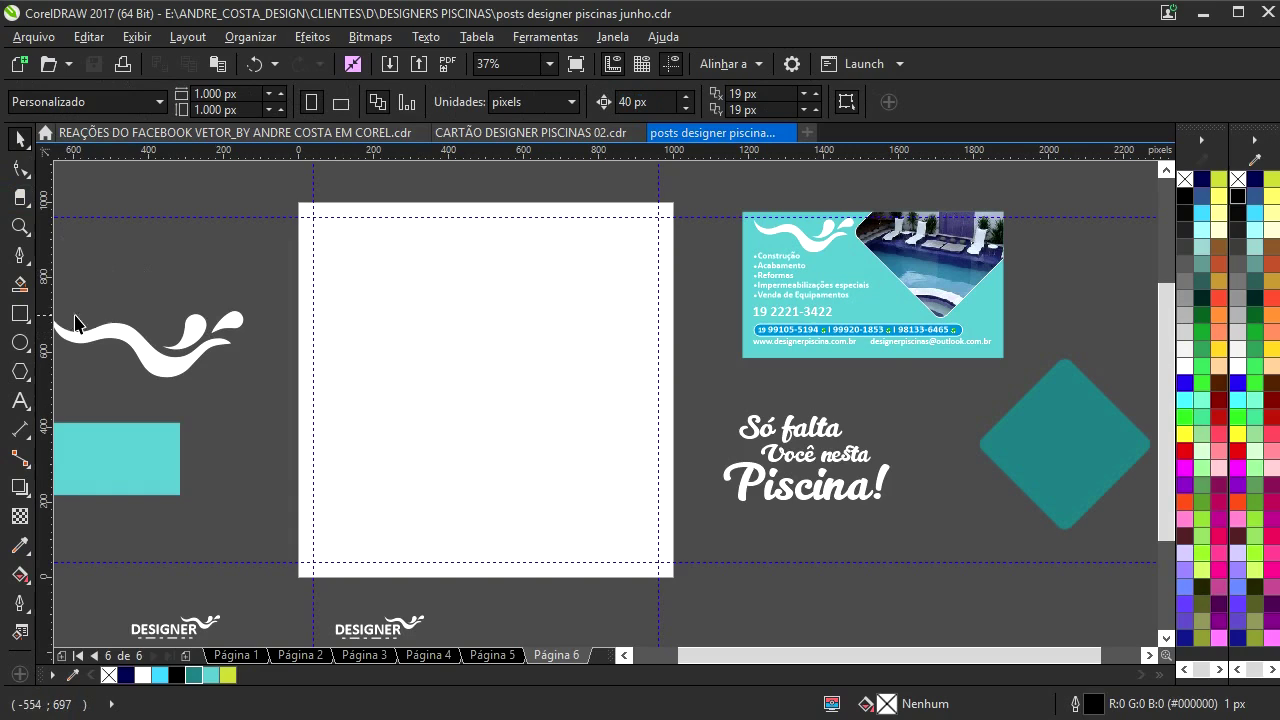
- Add a page-sized rectangle of 1,000 by 1,000 px on page 6
left_click(25, 318)
double_click(28, 314)
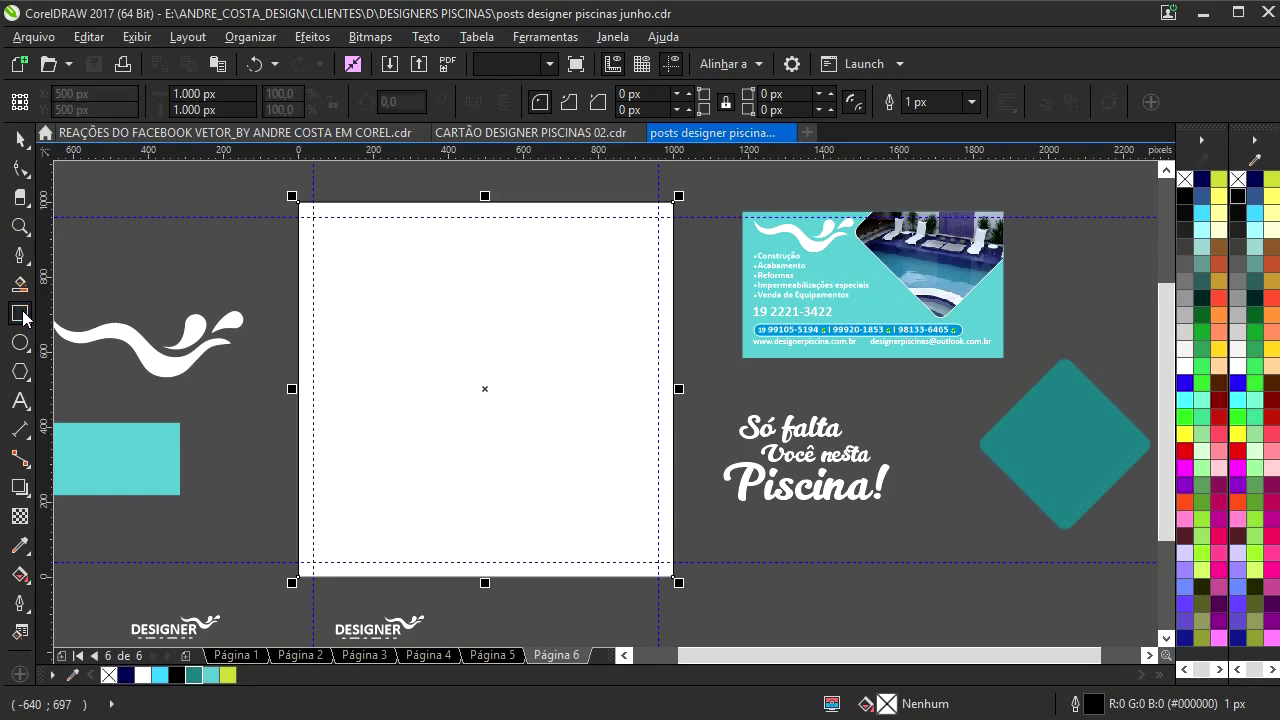
left_click(20, 138)
left_click(157, 259)
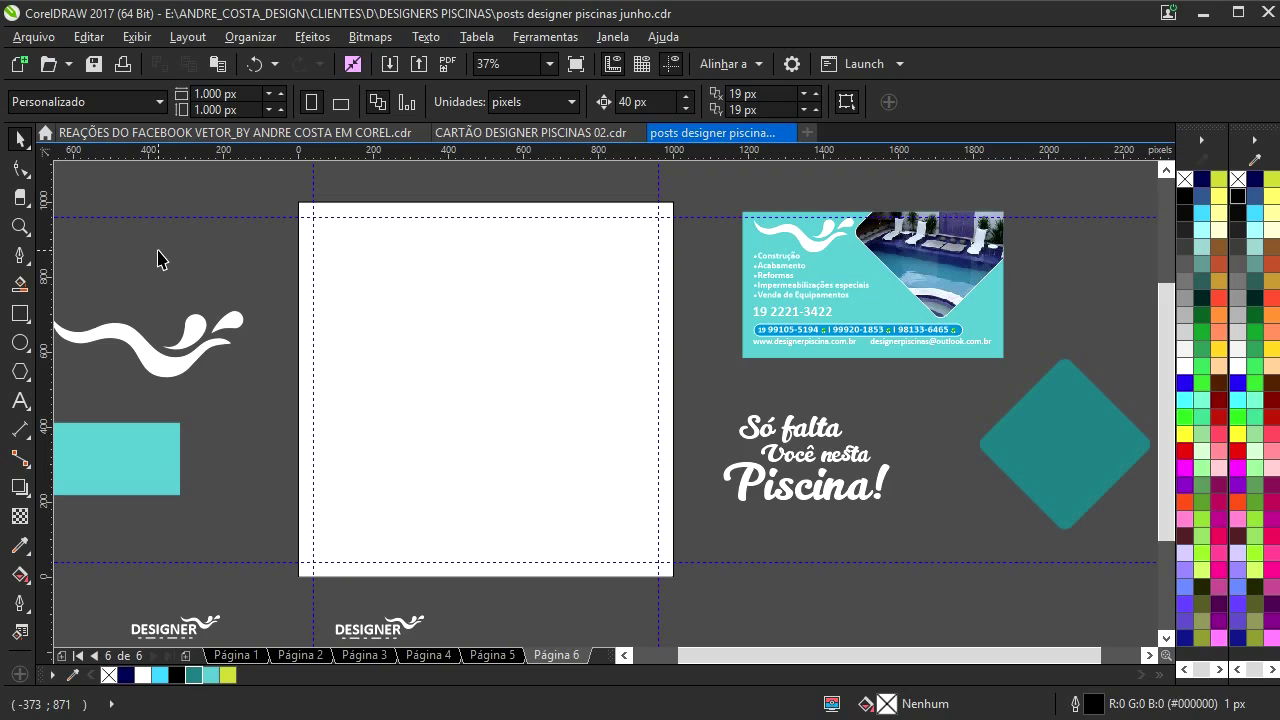
- Import the photo "WhatsApp Image 2018-06-26 at 19.11.36(1).jpeg" onto page 6 from its upper-left corner at about 819 by 614 px
left_click_drag(393, 350, 530, 354)
left_click_drag(439, 389, 329, 437)
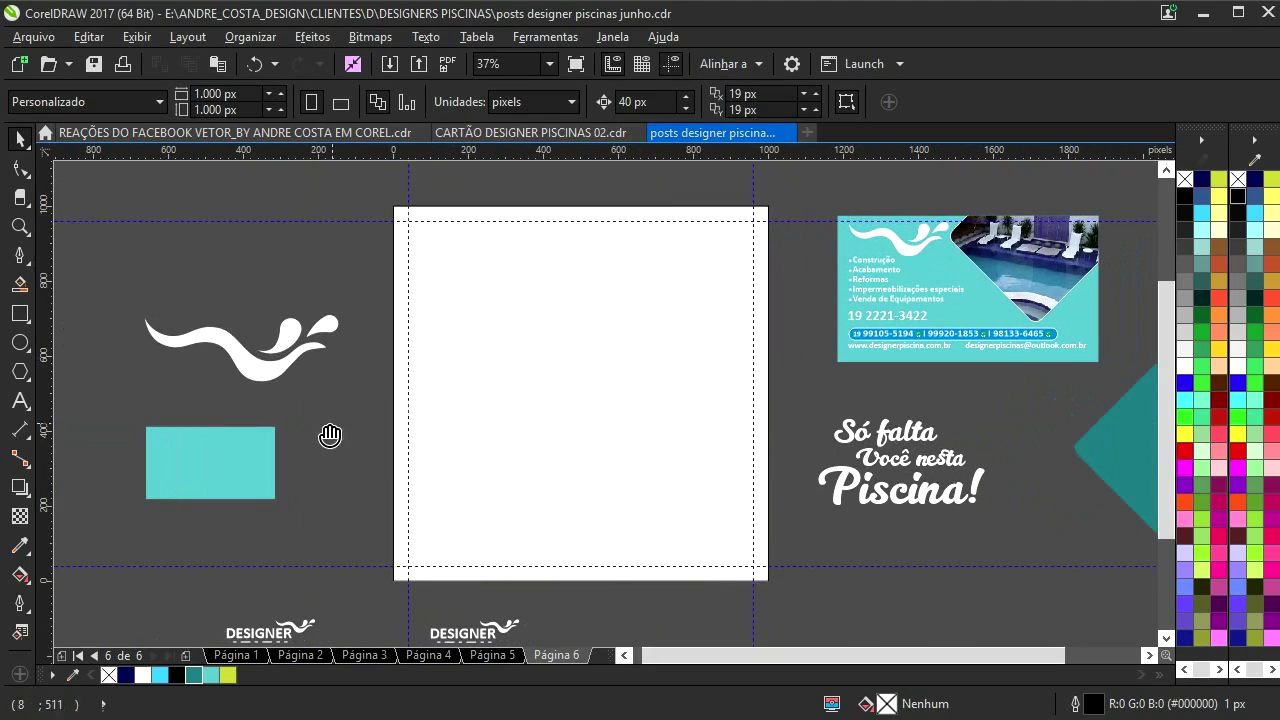
key("ctrl+i")
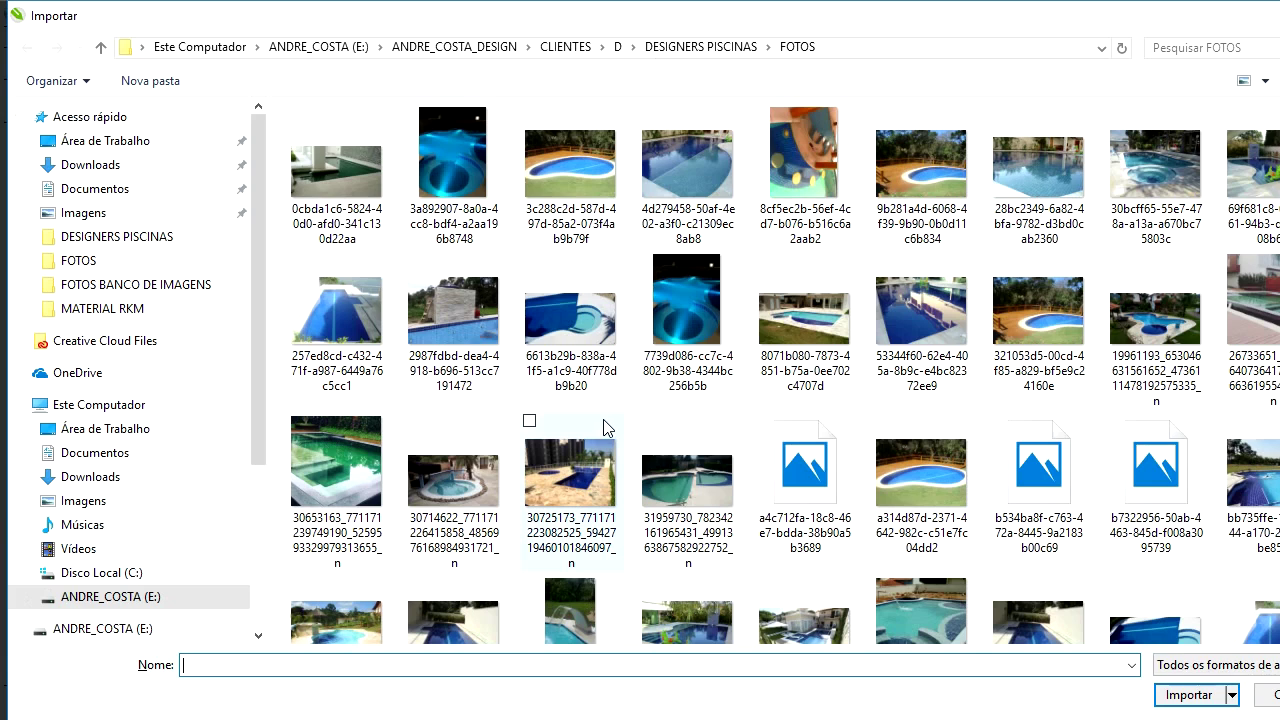
scroll(605, 428, "down", 5)
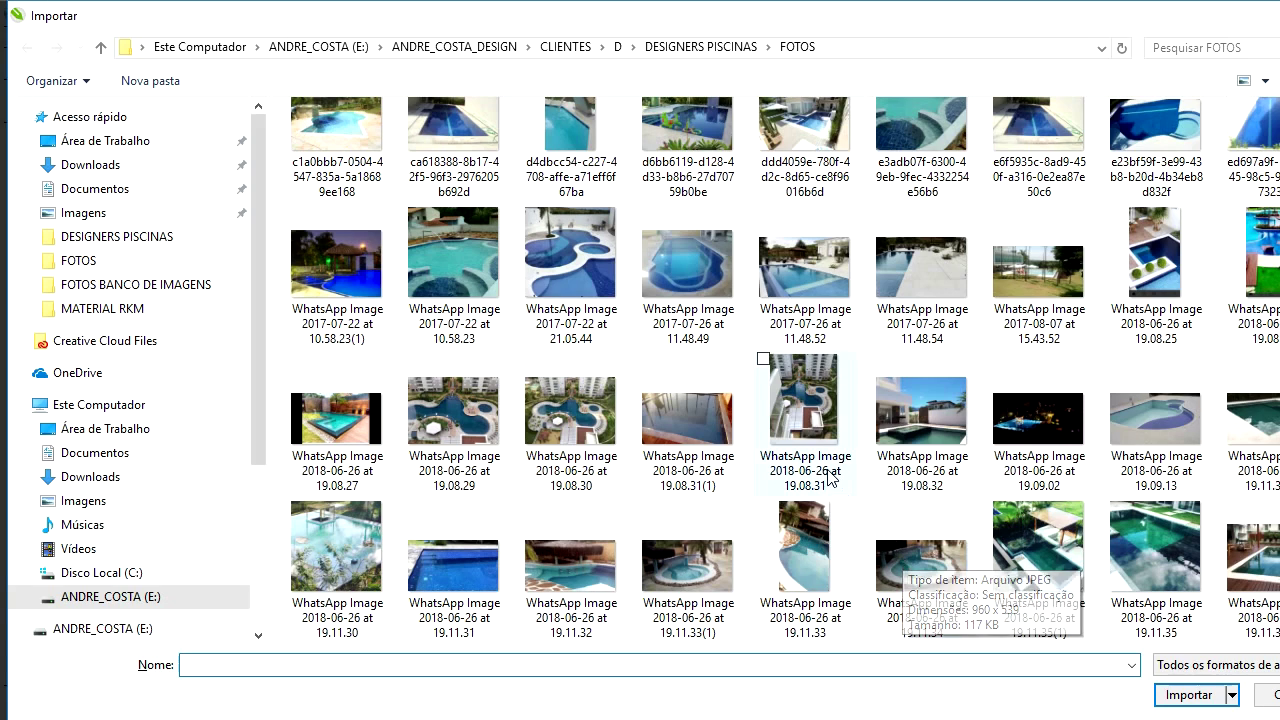
scroll(905, 560, "down", 1)
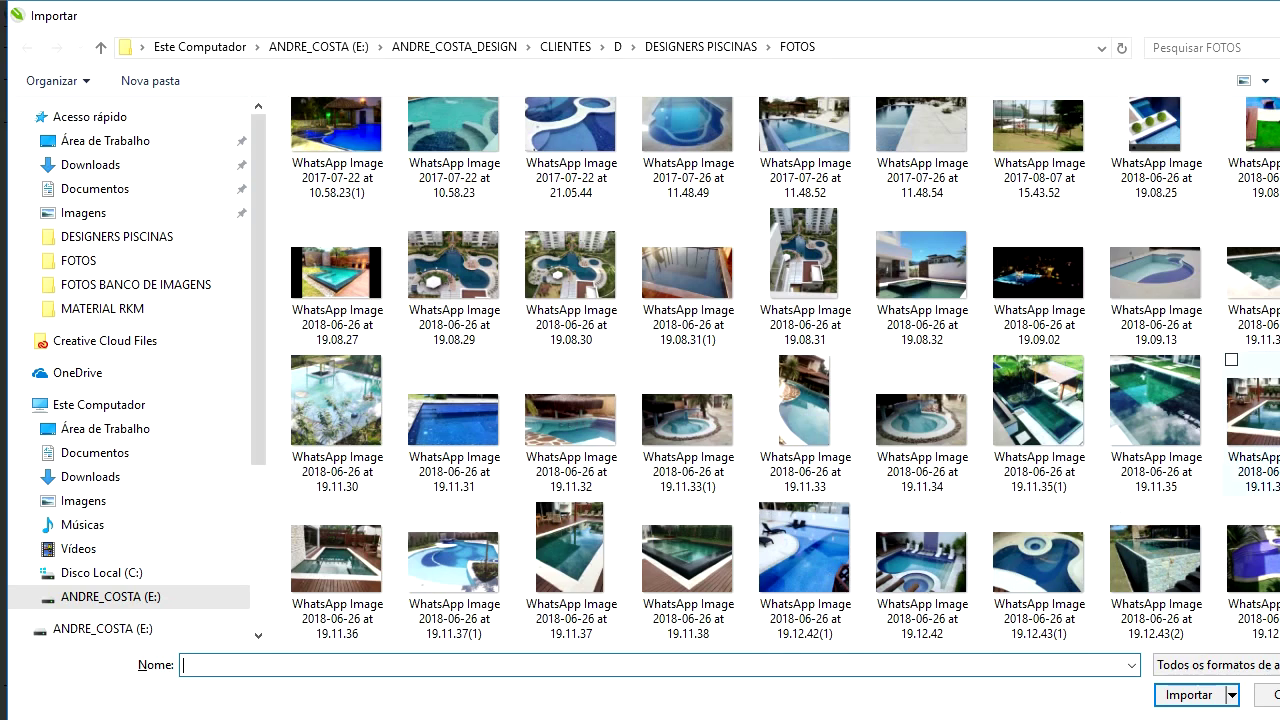
double_click(1250, 420)
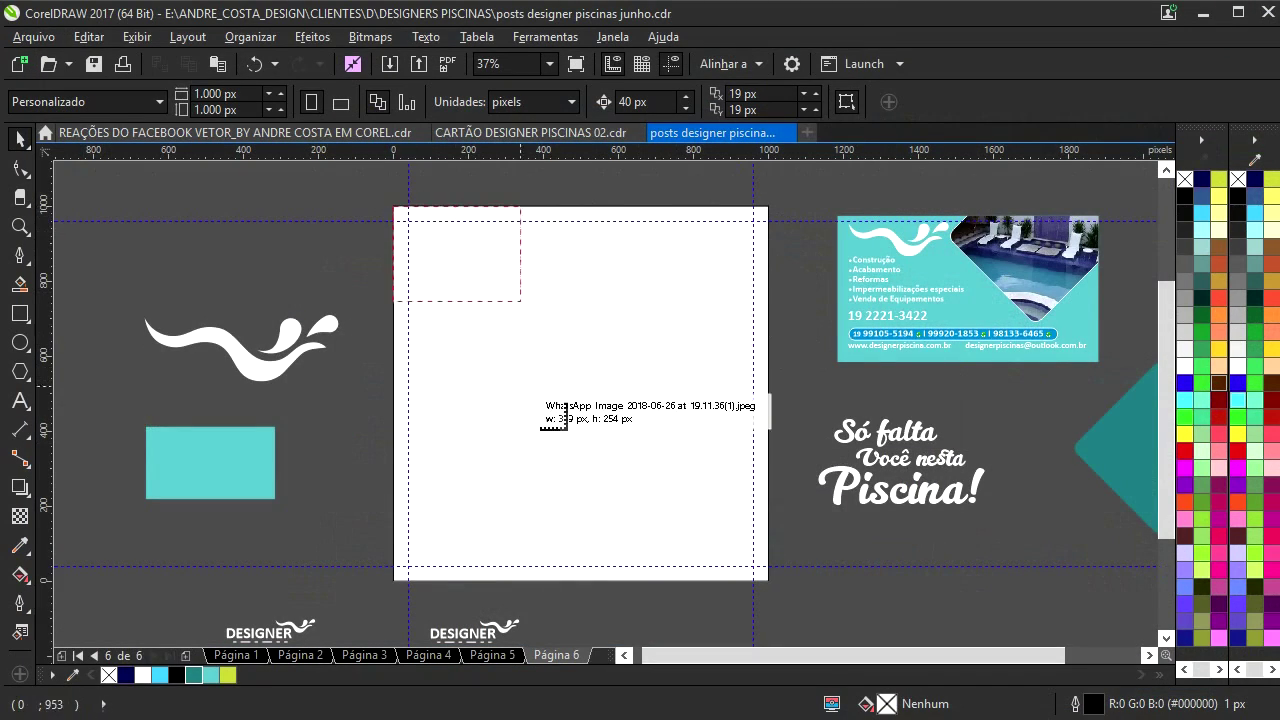
left_click_drag(475, 350, 700, 522)
- PowerClip the pool photo inside the page 6 rectangle and enlarge it to about 1,342 by 1,006 px to cover the page
right_click(609, 380)
left_click(684, 145)
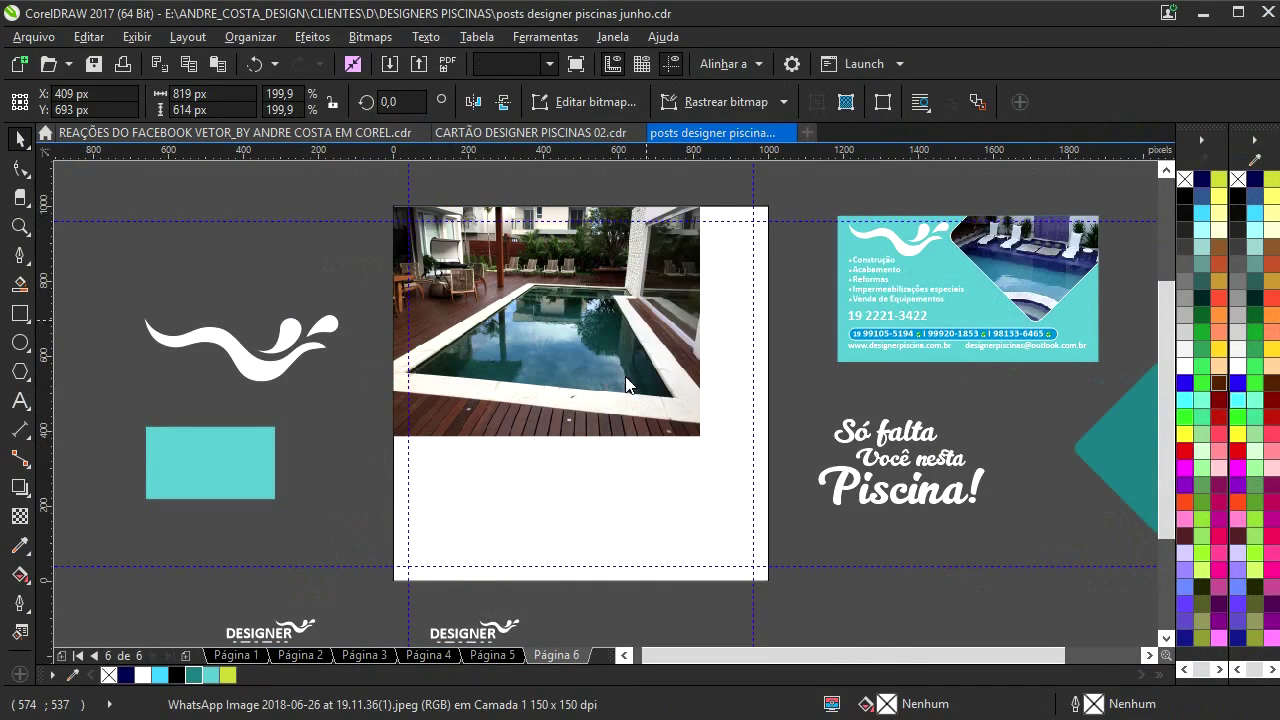
left_click(577, 524)
left_click(552, 381)
left_click_drag(705, 441, 895, 610)
left_click_drag(597, 398, 557, 407)
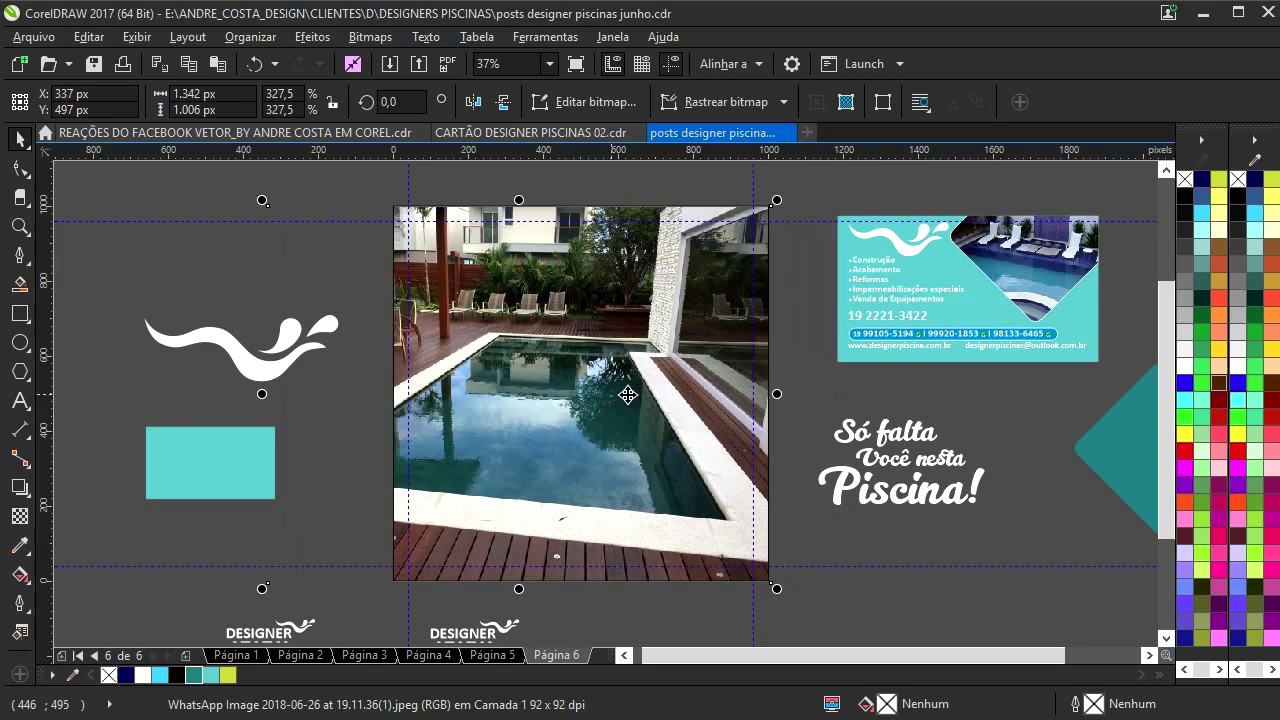
left_click(830, 368)
- Remove the outline from the page 6 photo frame
left_click(746, 352)
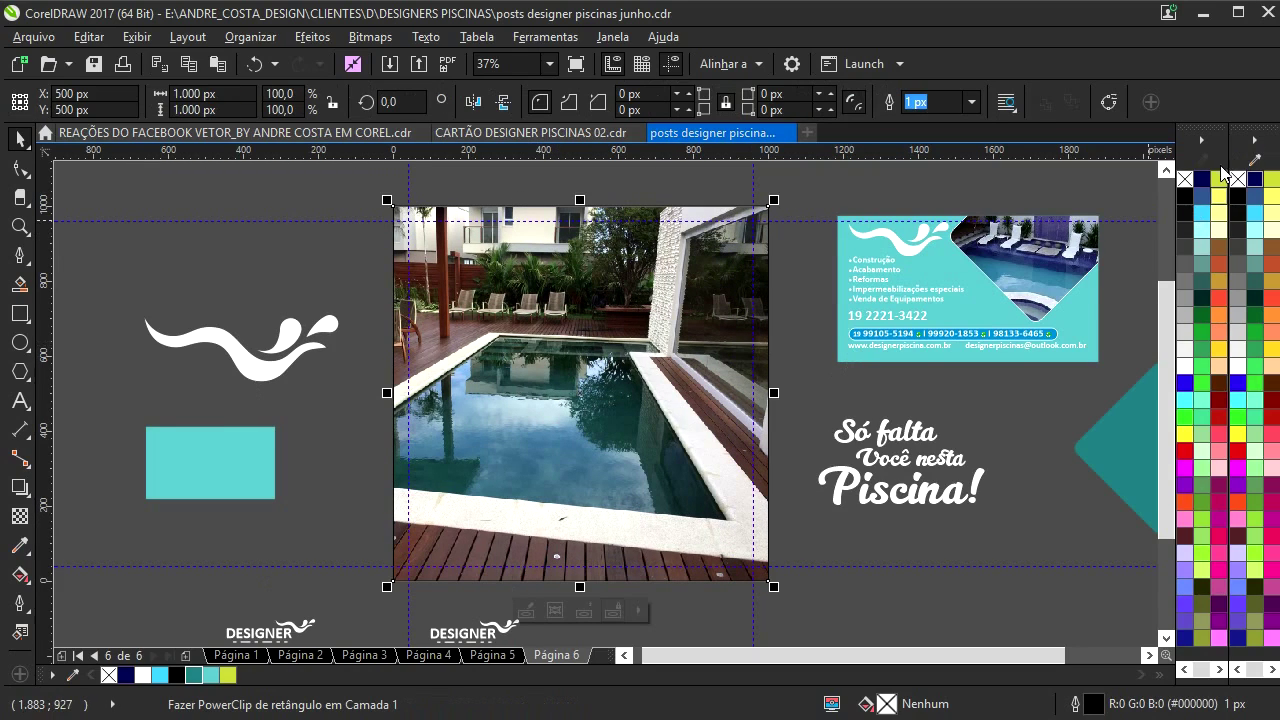
right_click(1186, 180)
left_click(808, 256)
- Copy the "Só falta" text onto the upper part of the page 6 photo and change its wording to "Sua Piscina"
left_click_drag(800, 290, 722, 272)
left_click(546, 334)
left_click_drag(779, 398, 408, 271)
scroll(433, 352, "up", 2)
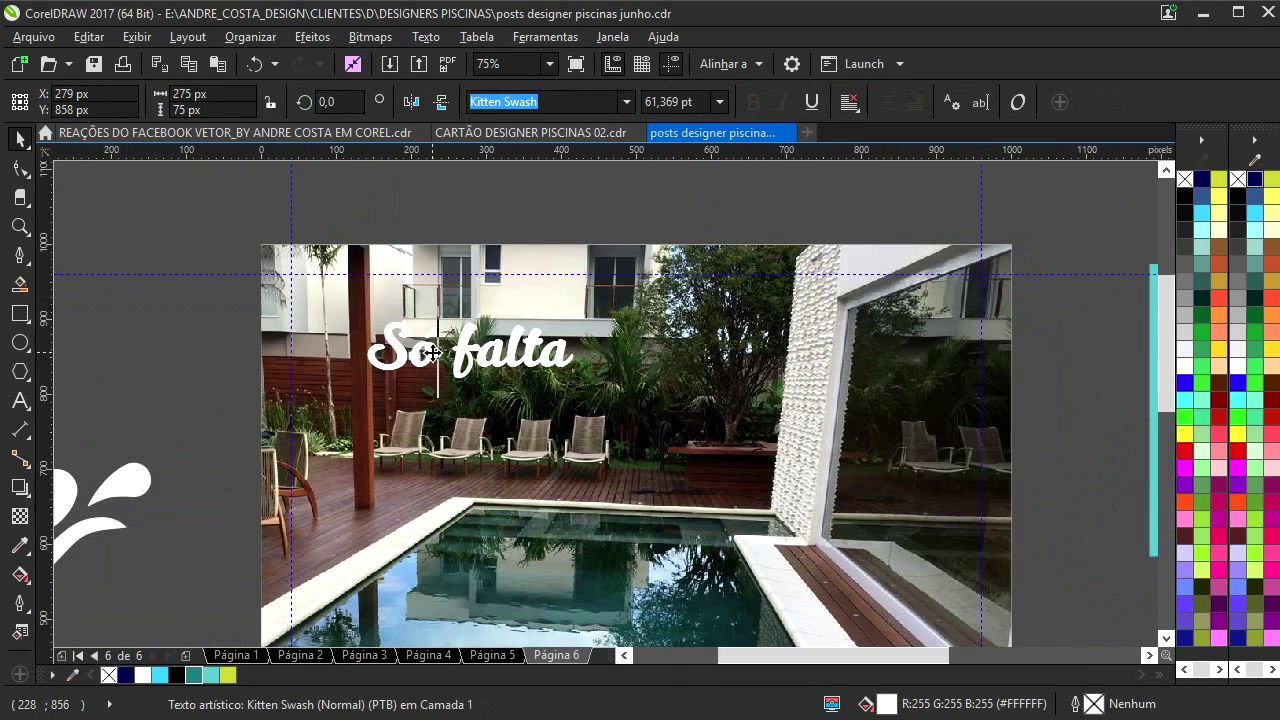
double_click(433, 352)
scroll(440, 354, "down", 2)
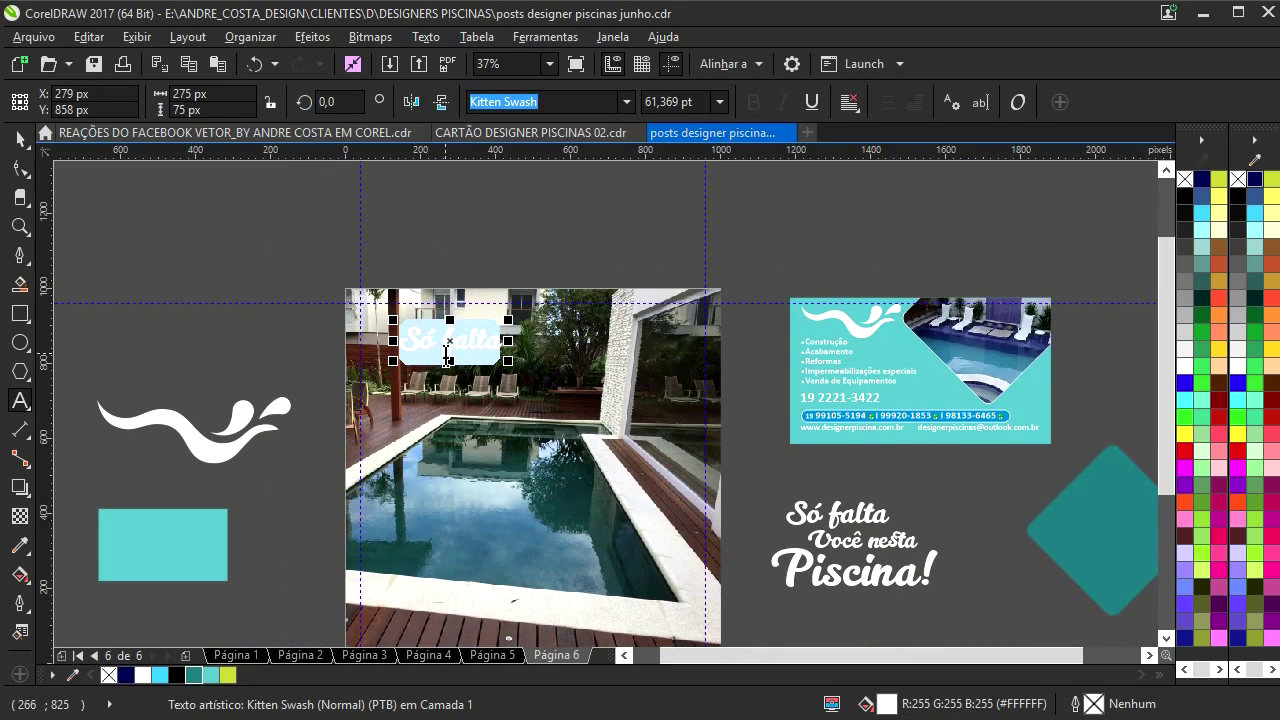
type("Sua Piscina")
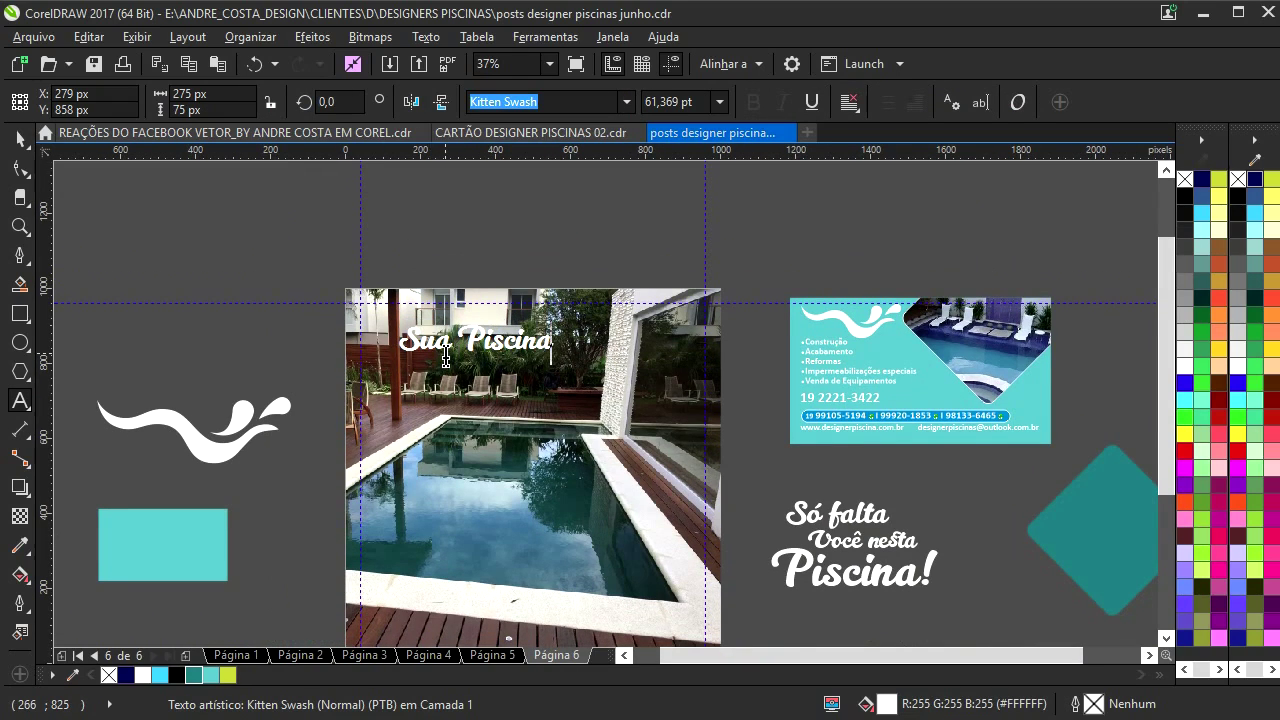
key("Escape")
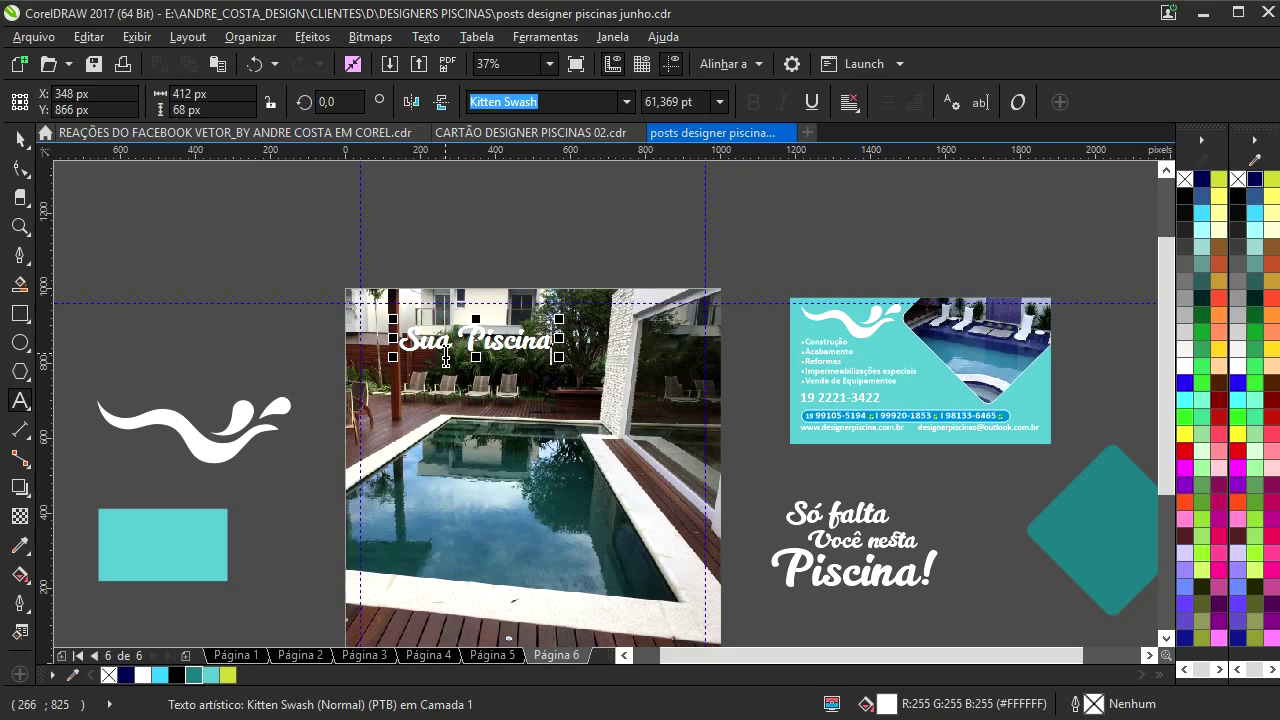
- Enlarge the "Sua Piscina" text to about 66.3 pt and duplicate it directly below
left_click(20, 138)
scroll(514, 345, "up", 2)
left_click_drag(597, 364, 622, 370)
left_click_drag(492, 393, 474, 441)
left_click_drag(448, 383, 446, 438)
right_click(446, 438)
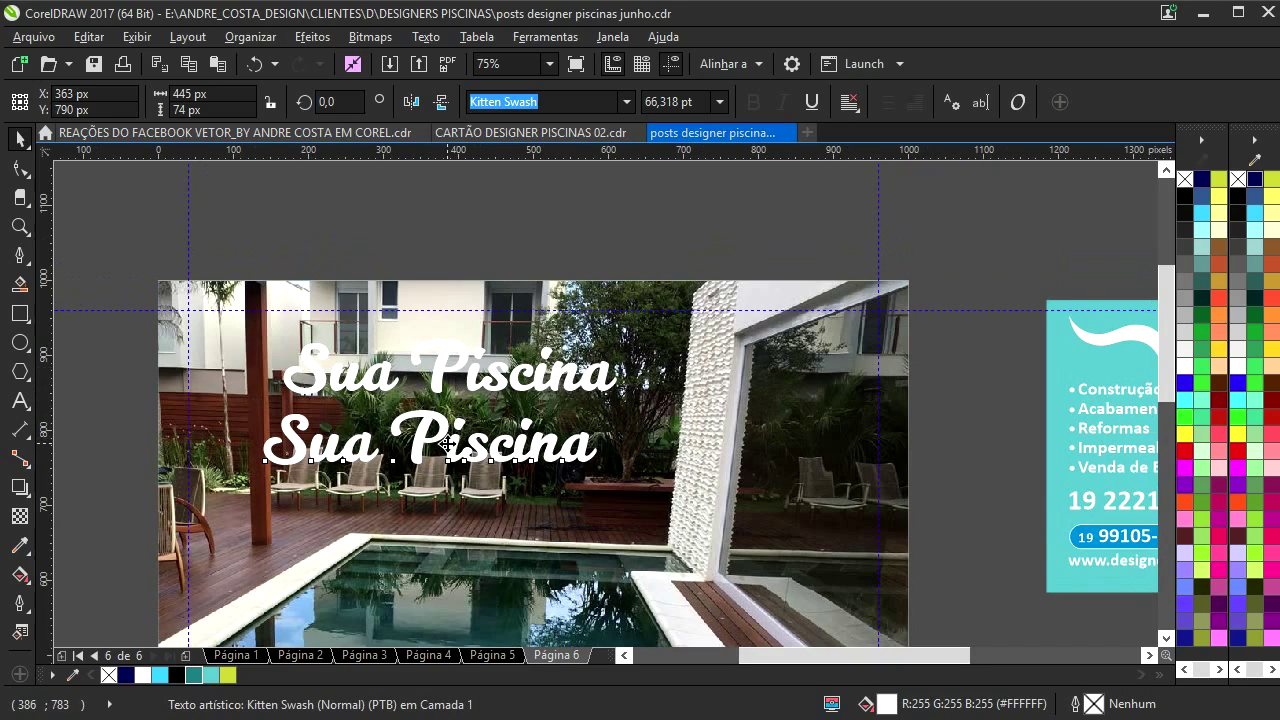
- Replace the wording of the lower "Sua Piscina" copy with "não"
left_click(463, 455)
double_click(457, 447)
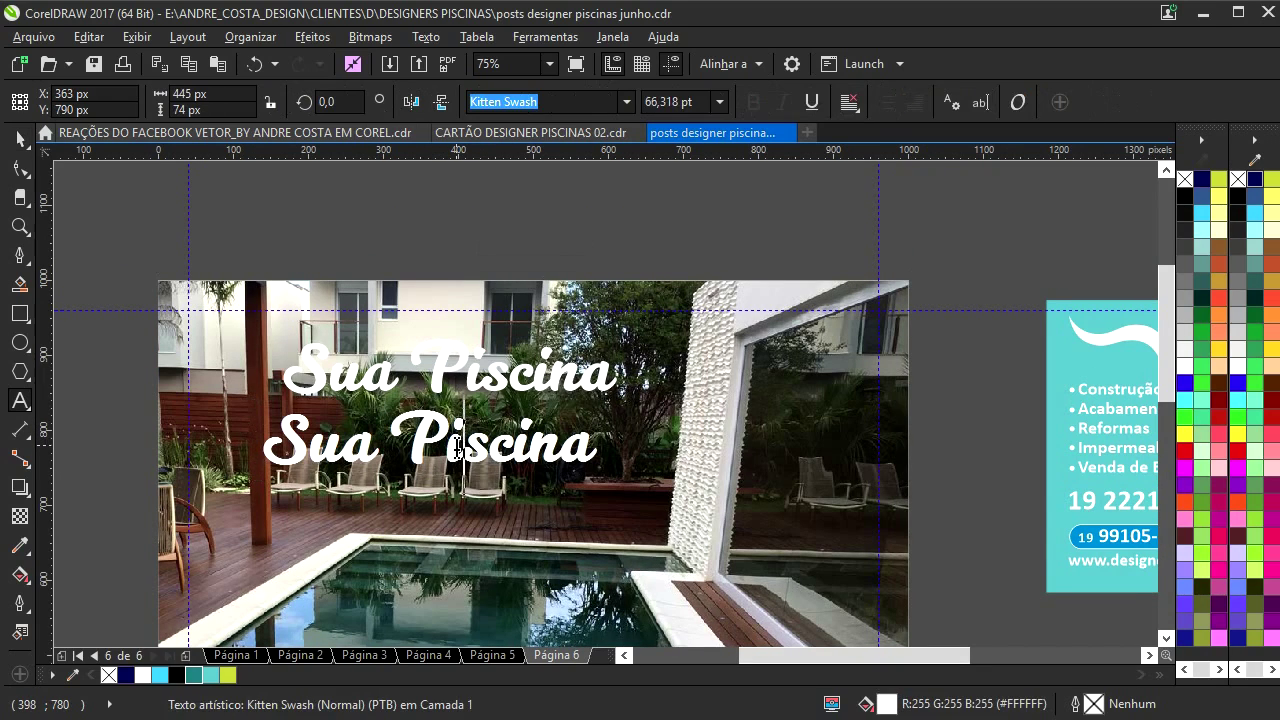
key("ctrl+a")
type("não")
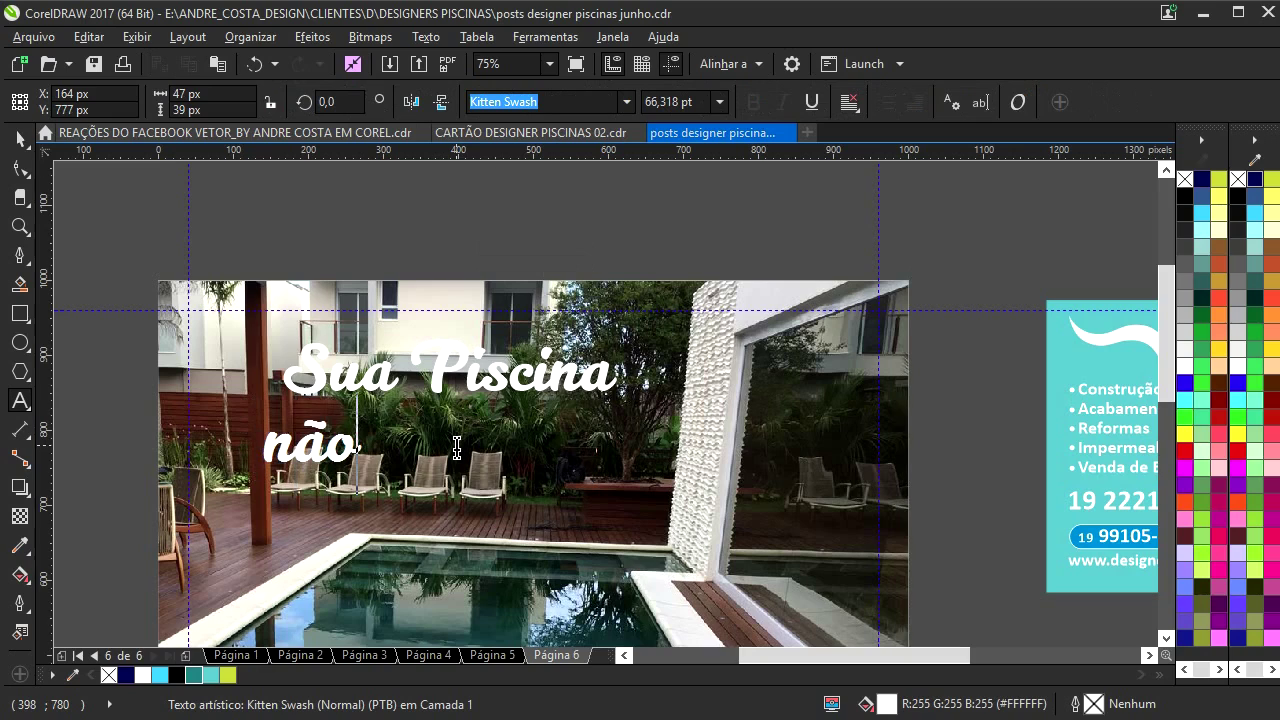
- Change "Sua" to "Ter uma" in the upper text so the line reads "Ter uma Piscina"
left_click_drag(400, 370, 248, 372)
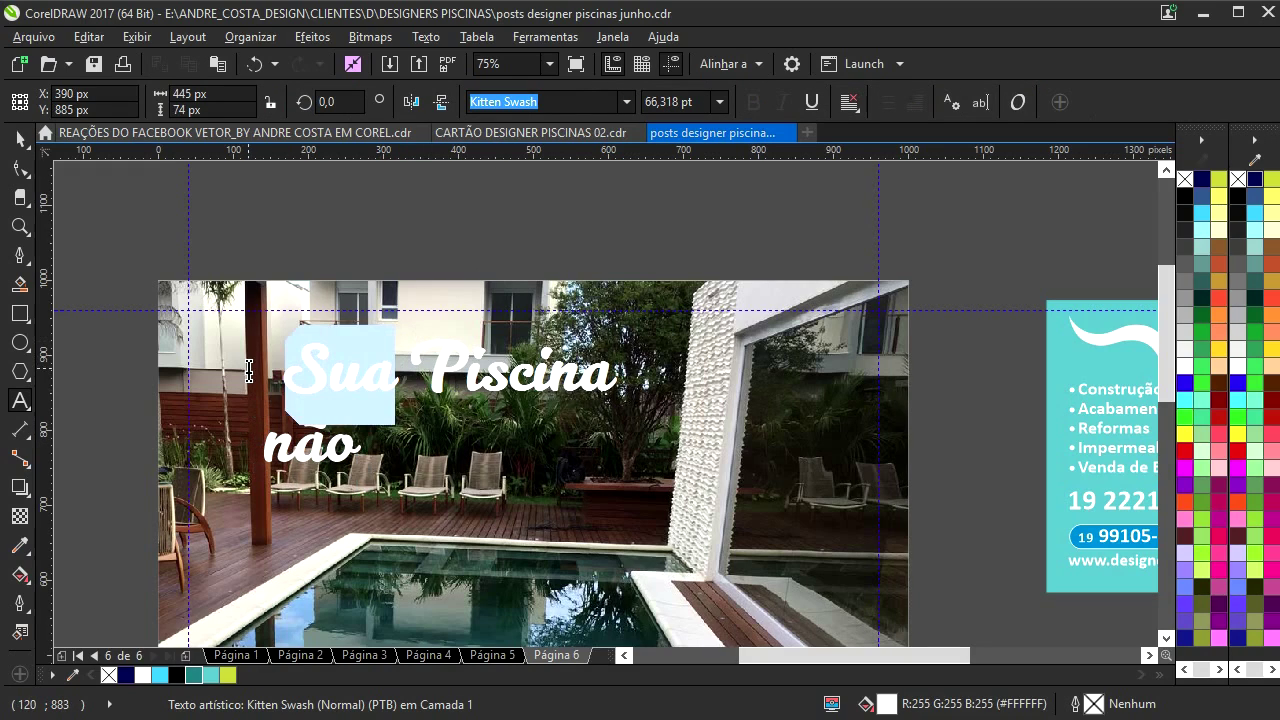
type("Ter")
key("Escape")
type("uma")
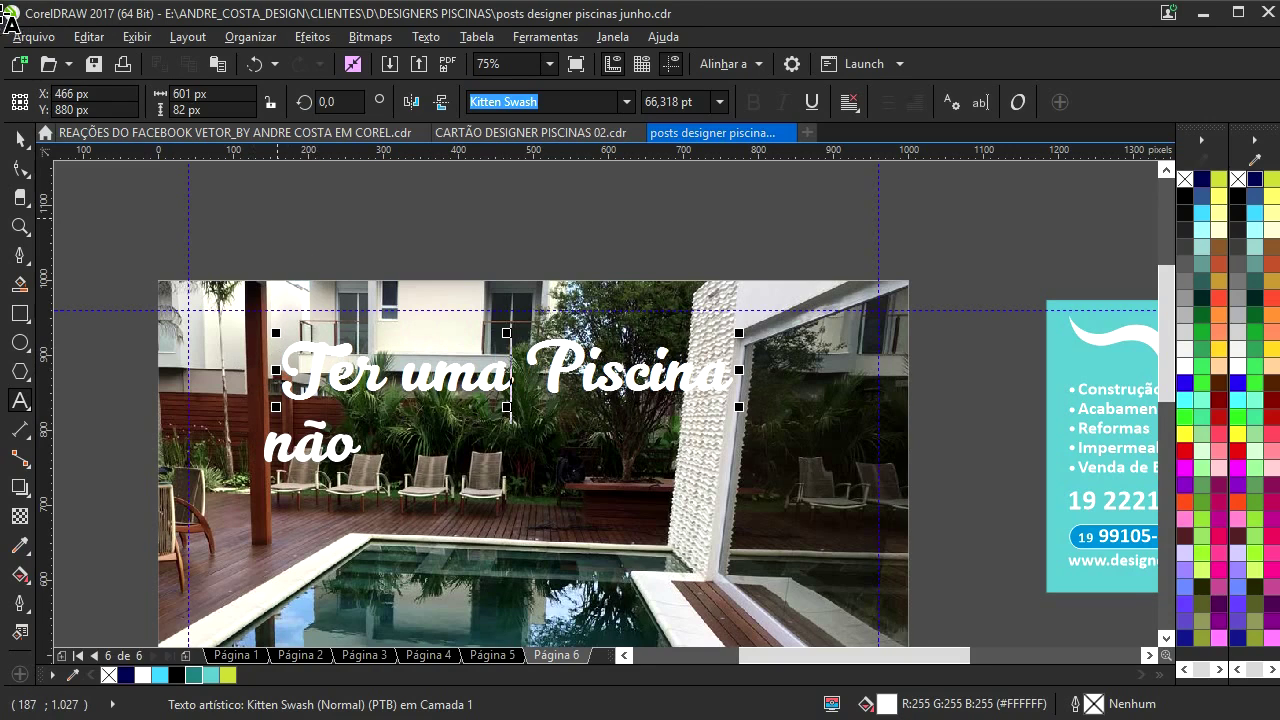
left_click(21, 140)
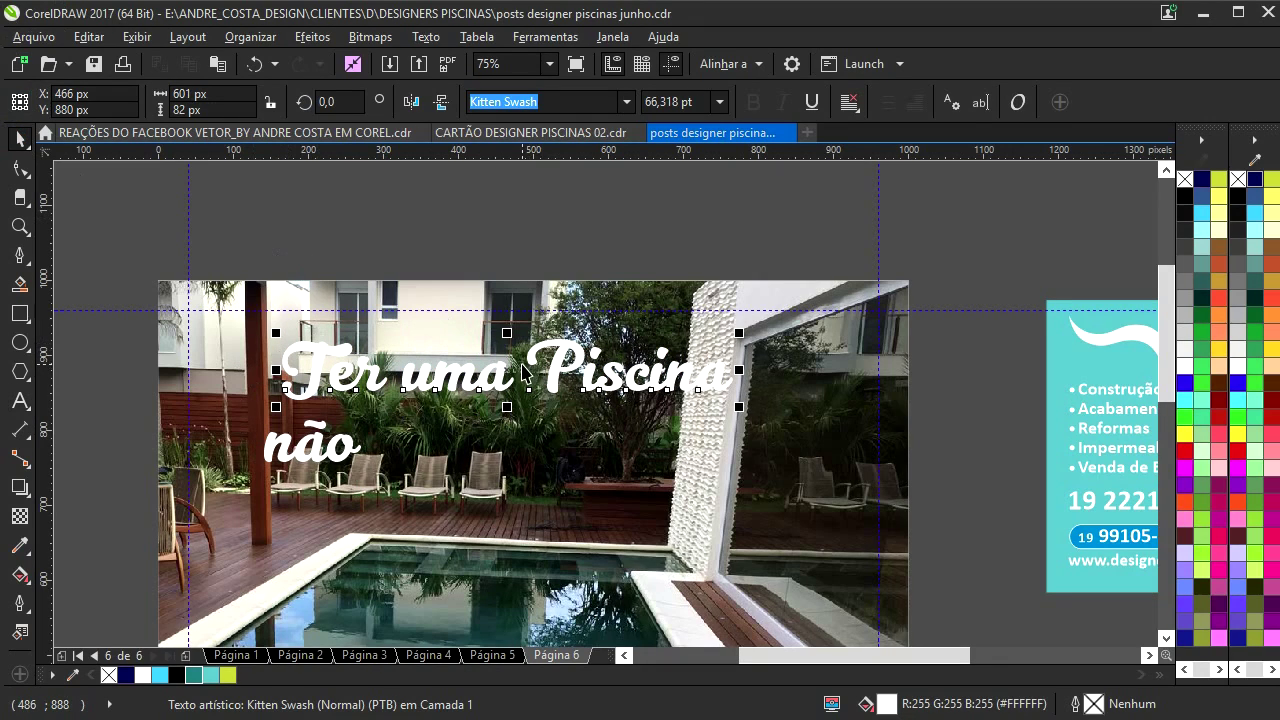
- Duplicate "Ter uma Piscina" below and trim the upper line to "Ter uma" and the lower one to "Piscina"
left_click_drag(527, 360, 520, 445)
left_click(507, 370)
double_click(507, 370)
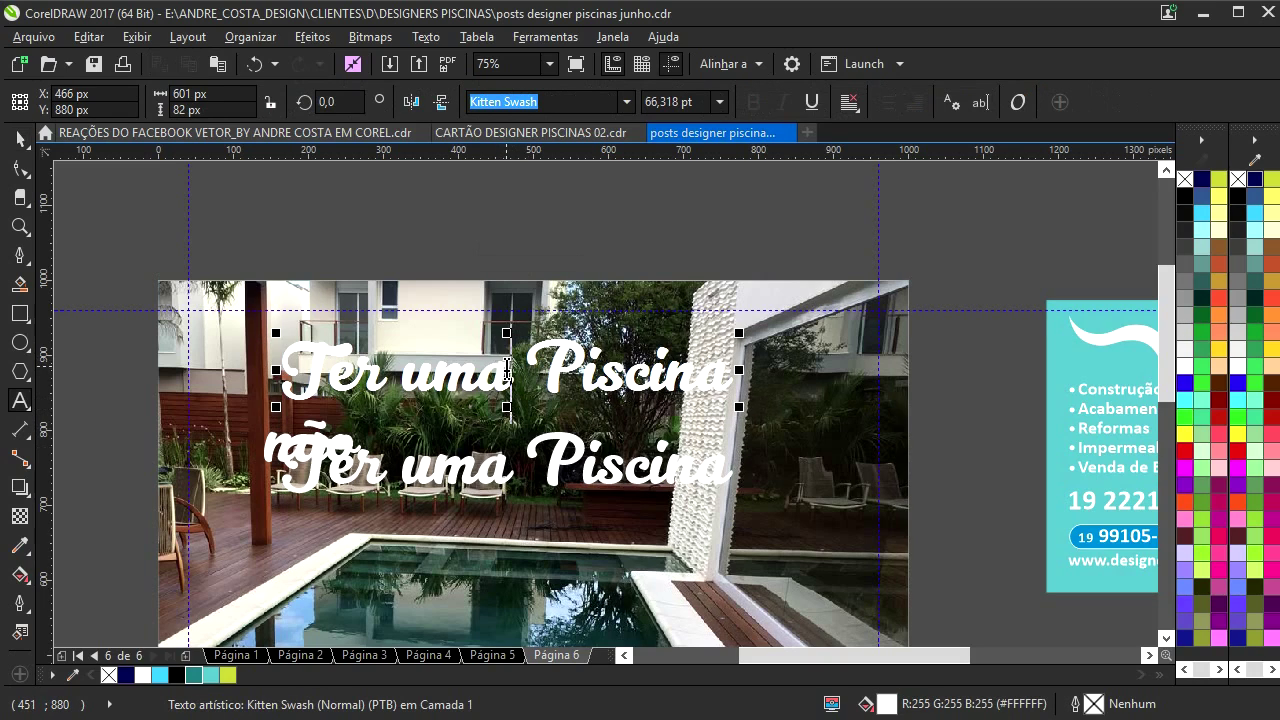
left_click_drag(517, 363, 882, 363)
key("Delete")
left_click_drag(532, 458, 283, 455)
key("Delete")
- Resize "Ter uma" and "Piscina" and stack them closely, with "Ter uma" smaller on top, about 275 by 110 px overall
left_click(20, 138)
left_click_drag(420, 445, 525, 405)
left_click_drag(520, 343, 568, 391)
left_click(492, 440, "shift")
left_click_drag(493, 440, 392, 390)
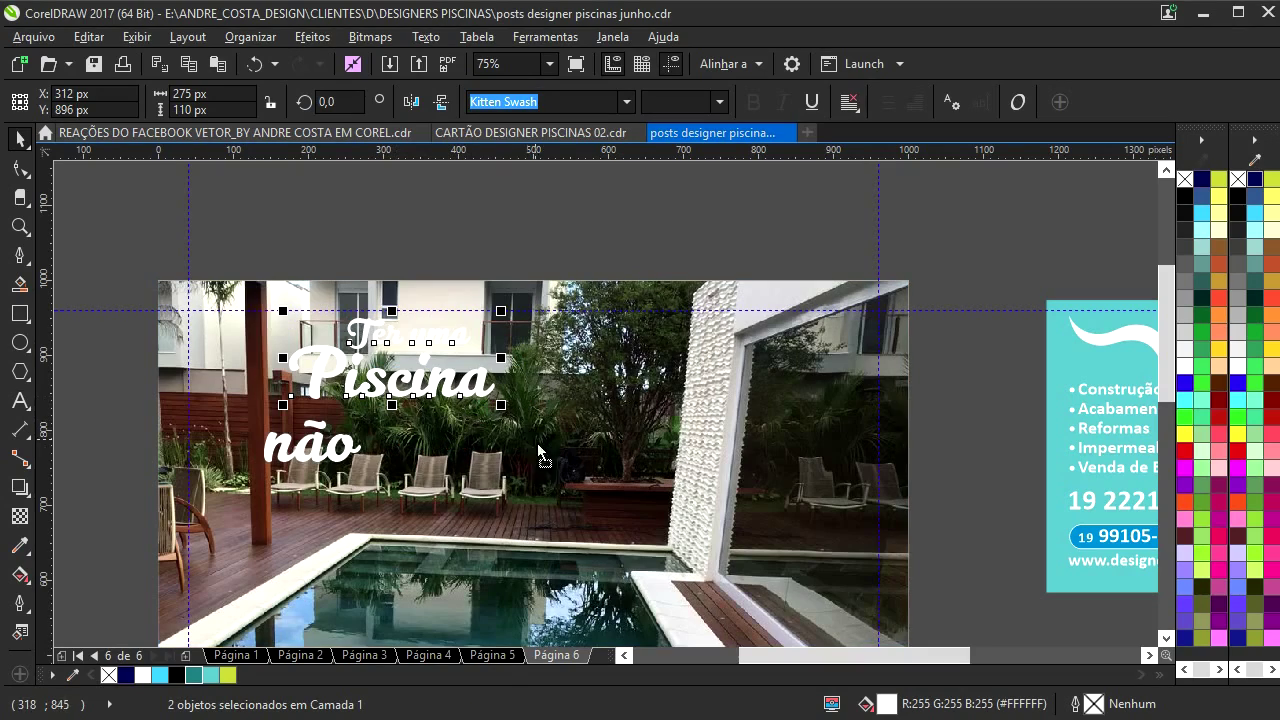
- Extend the "não" text to read "não custa tanto"
left_click(347, 458)
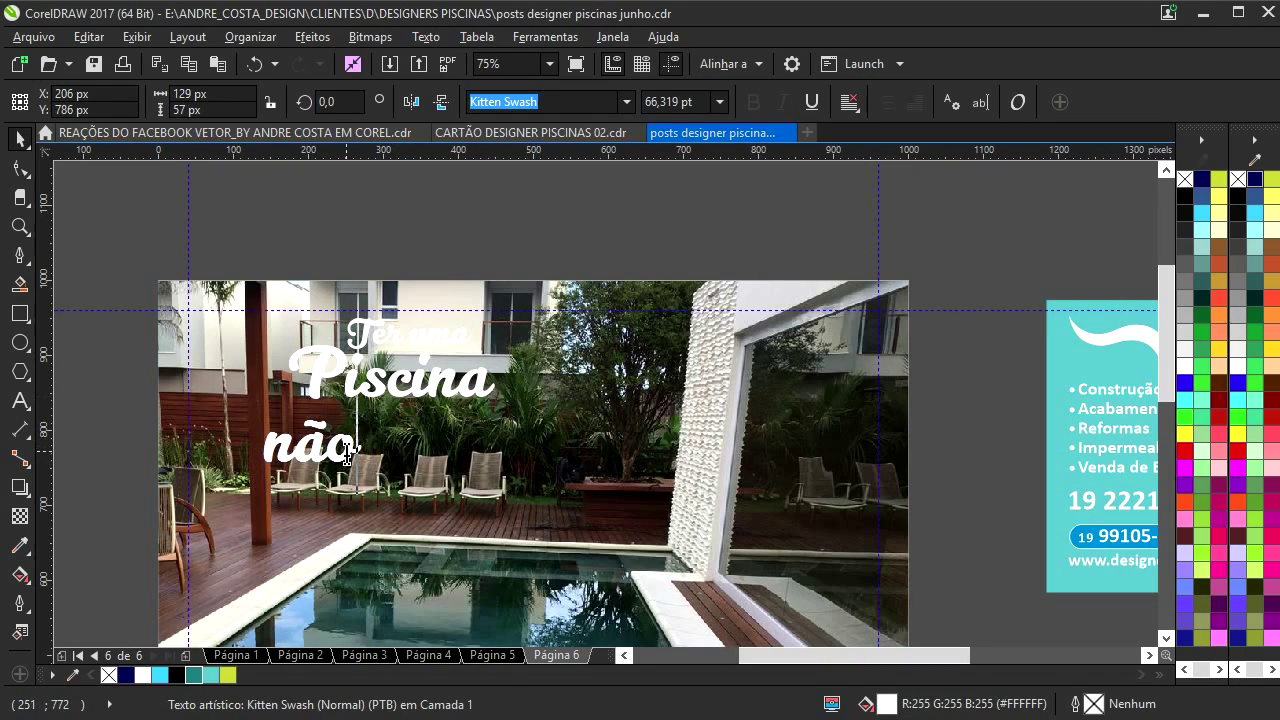
double_click(347, 454)
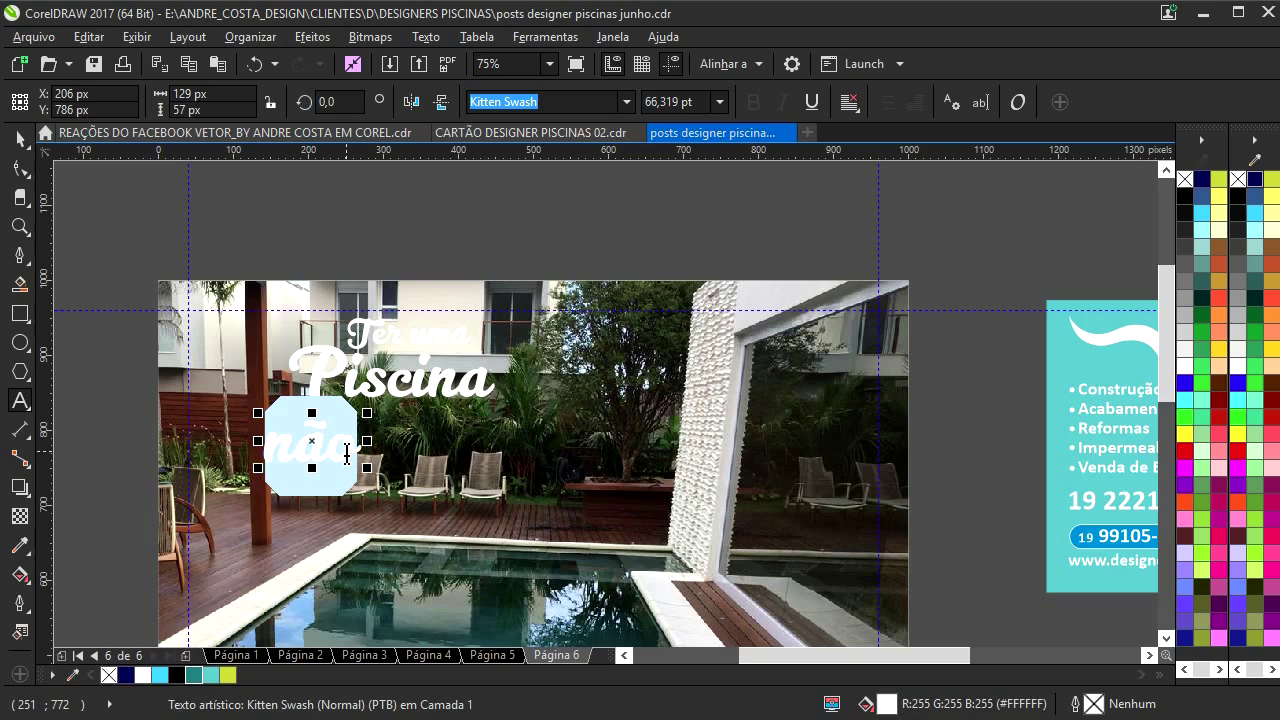
left_click(347, 455)
type("custa")
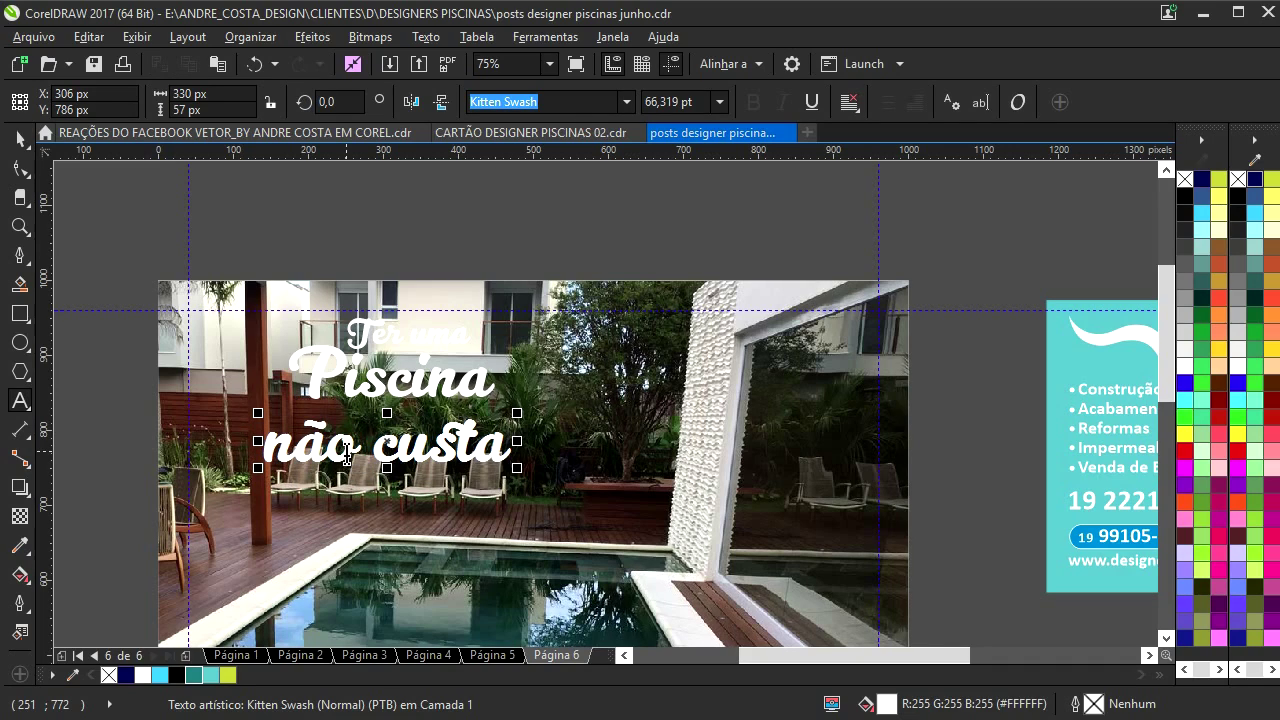
type(" tanto")
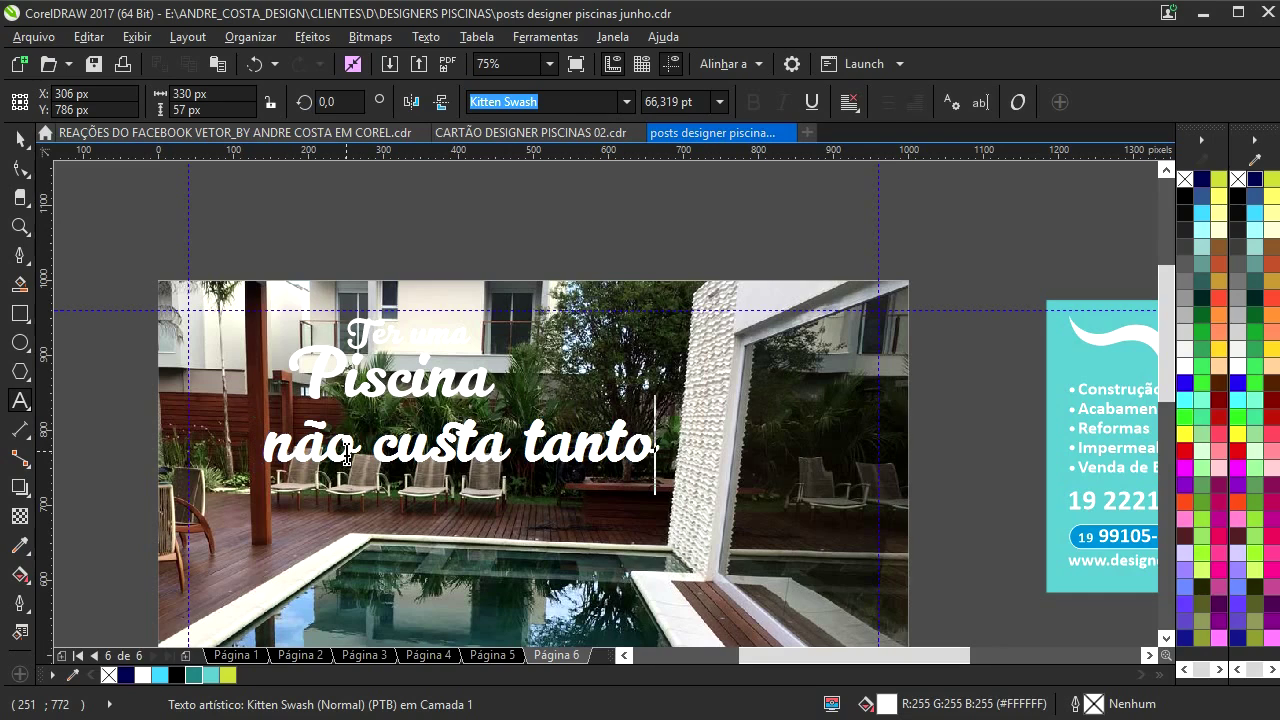
- Fit a smaller "não custa tanto" under "Piscina" and scale the three lines together to about 423 by 190 px
left_click(19, 140)
left_click_drag(664, 414, 484, 397)
left_click_drag(448, 455, 511, 428)
left_click_drag(255, 246, 625, 492)
left_click_drag(543, 436, 619, 470)
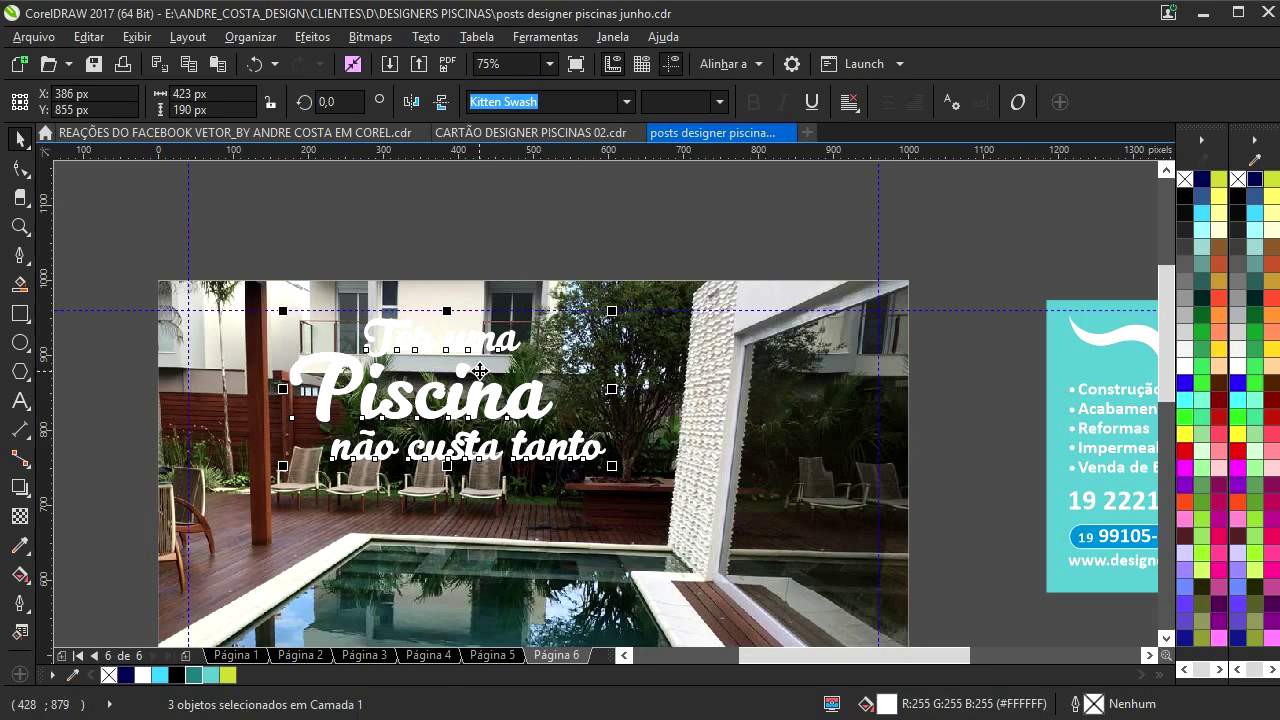
left_click_drag(479, 354, 459, 345)
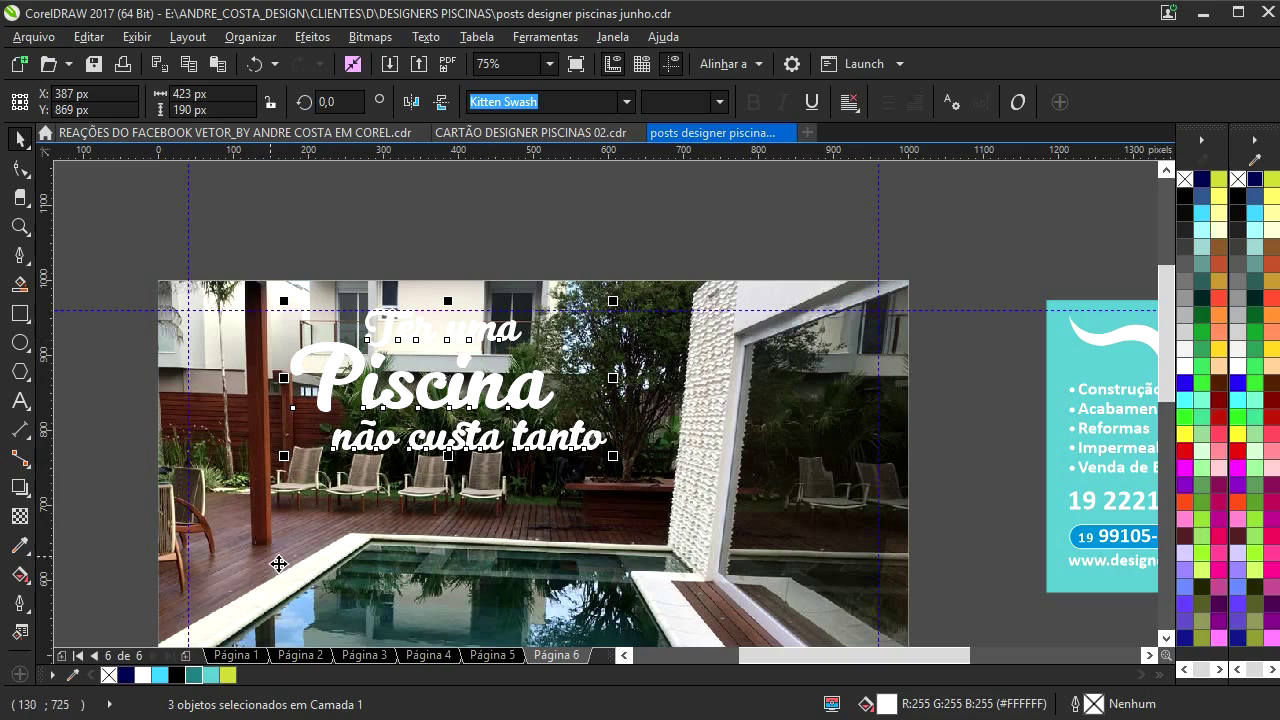
- Copy the dark top gradient from inside the page 2 photo frame into the page 6 photo frame
left_click(310, 655)
double_click(428, 356)
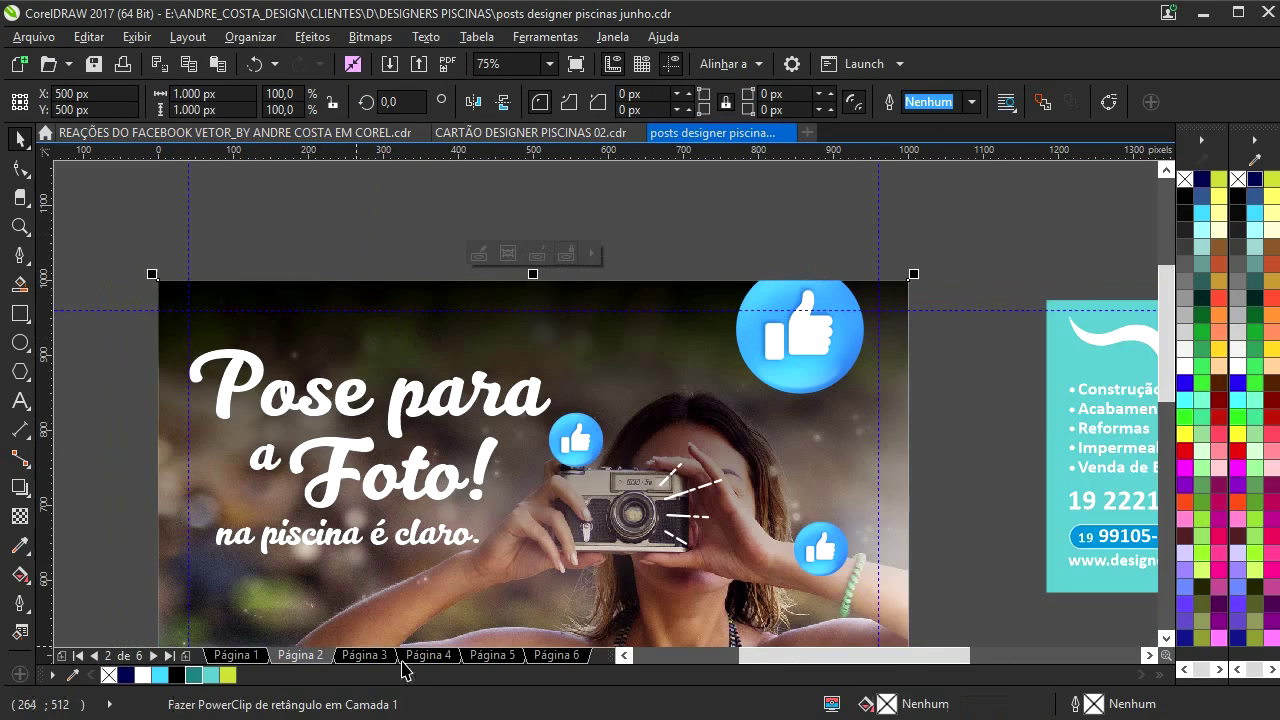
left_click(547, 655)
left_click(620, 430)
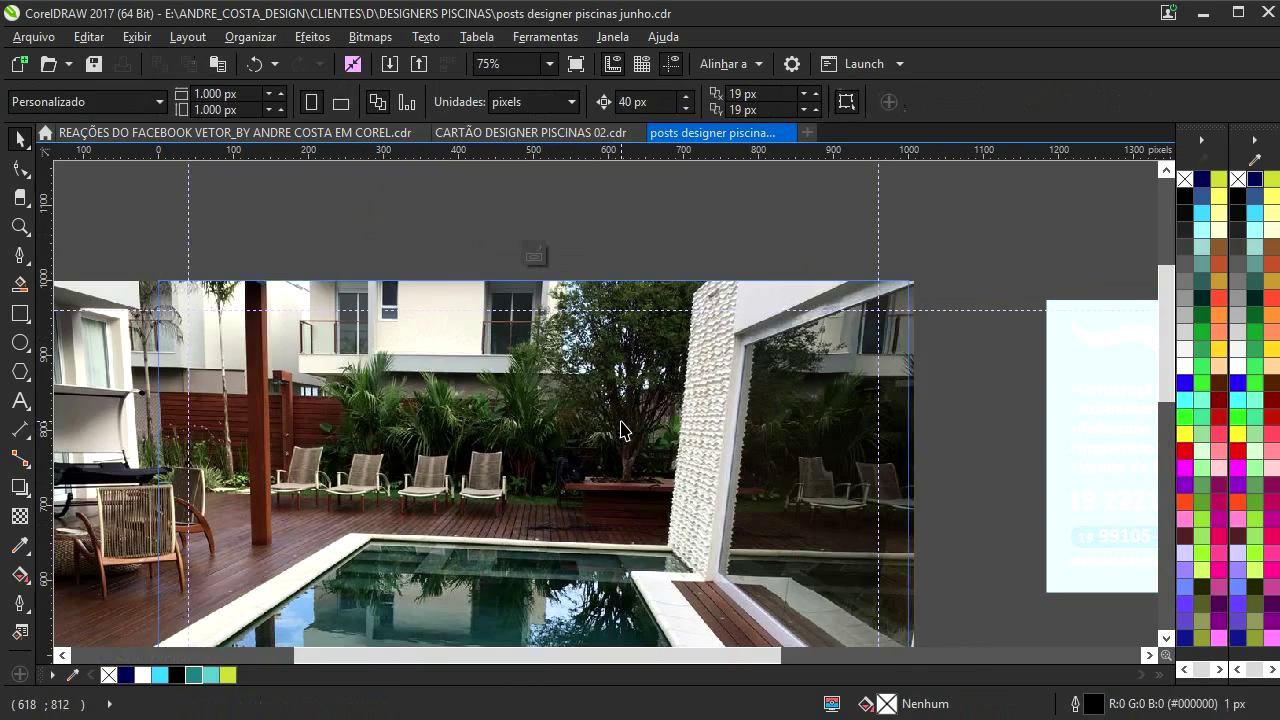
scroll(619, 362, "down", 3)
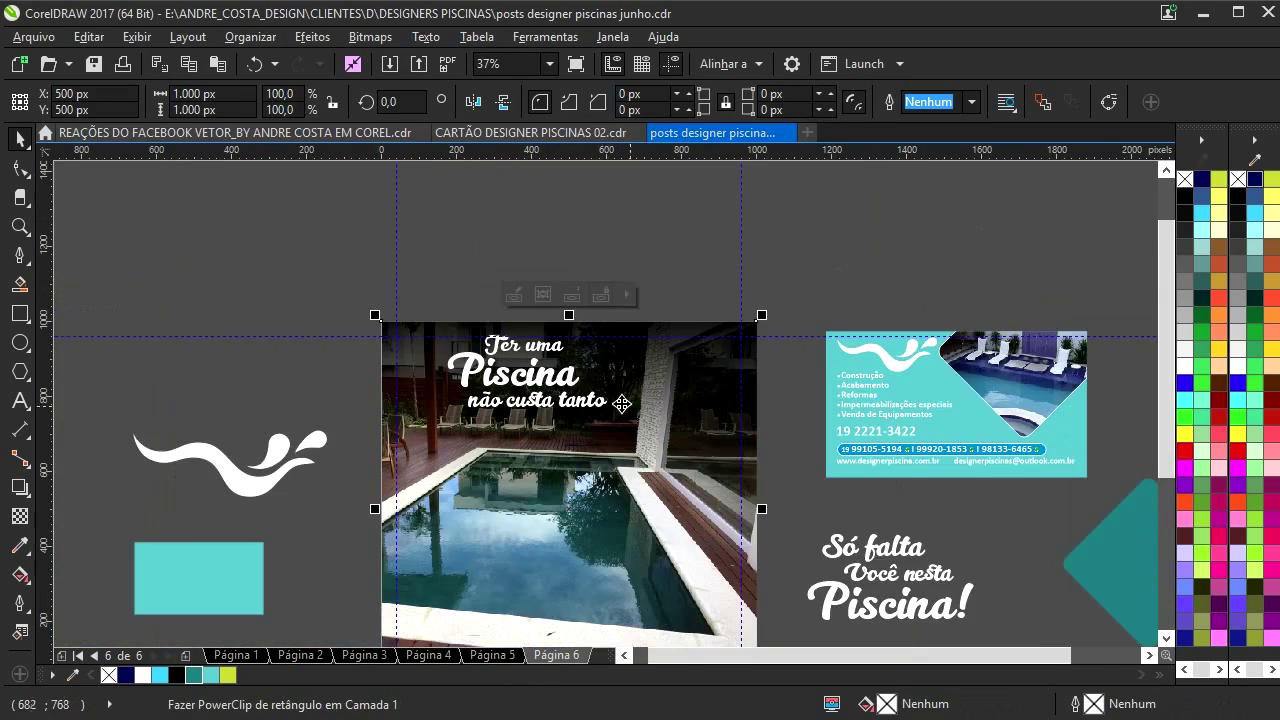
left_click(751, 226)
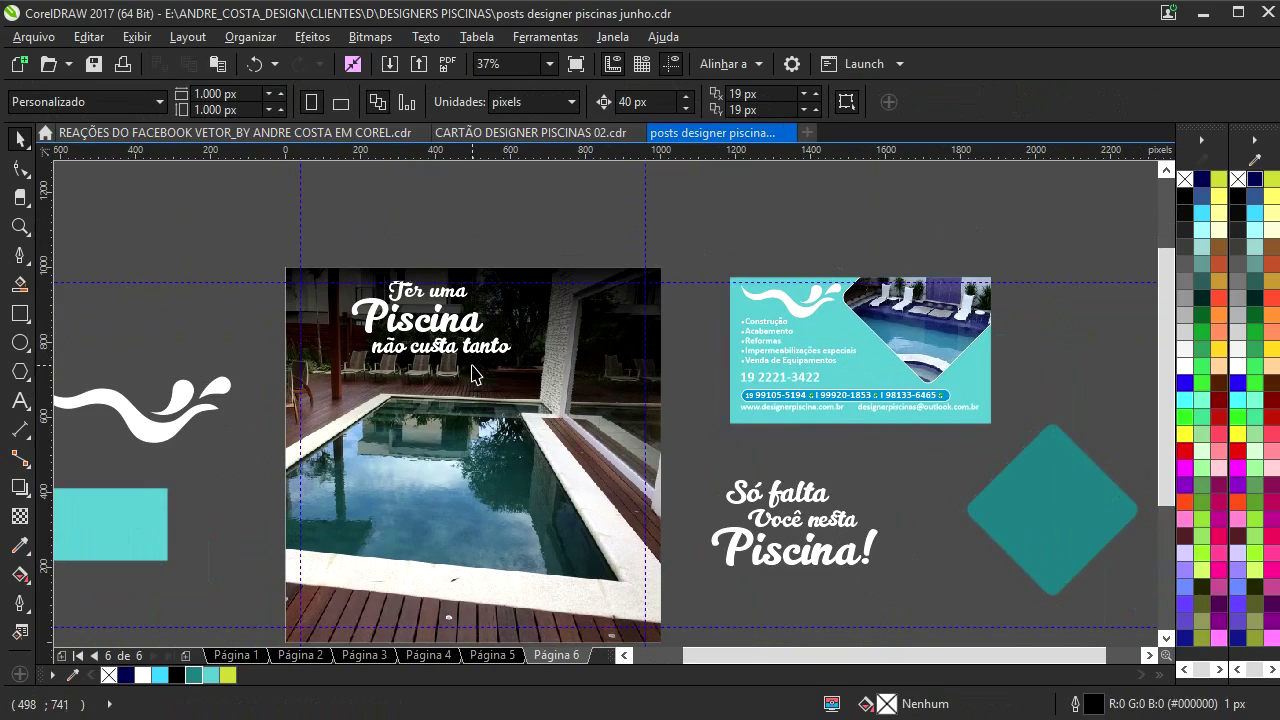
- Draw a small droplet shape beside the start of "Piscina" with the Pen tool, about 26 by 12 px
scroll(475, 373, "up", 3)
scroll(475, 513, "down", 3)
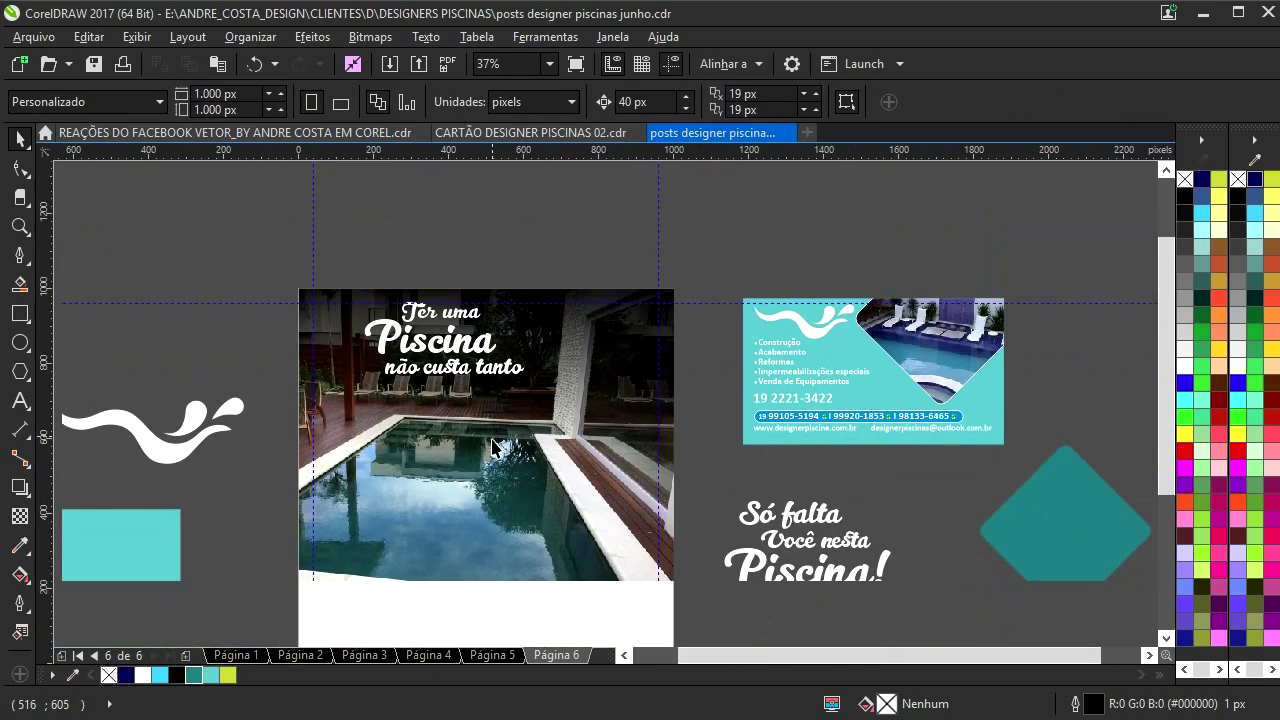
scroll(423, 415, "up", 3)
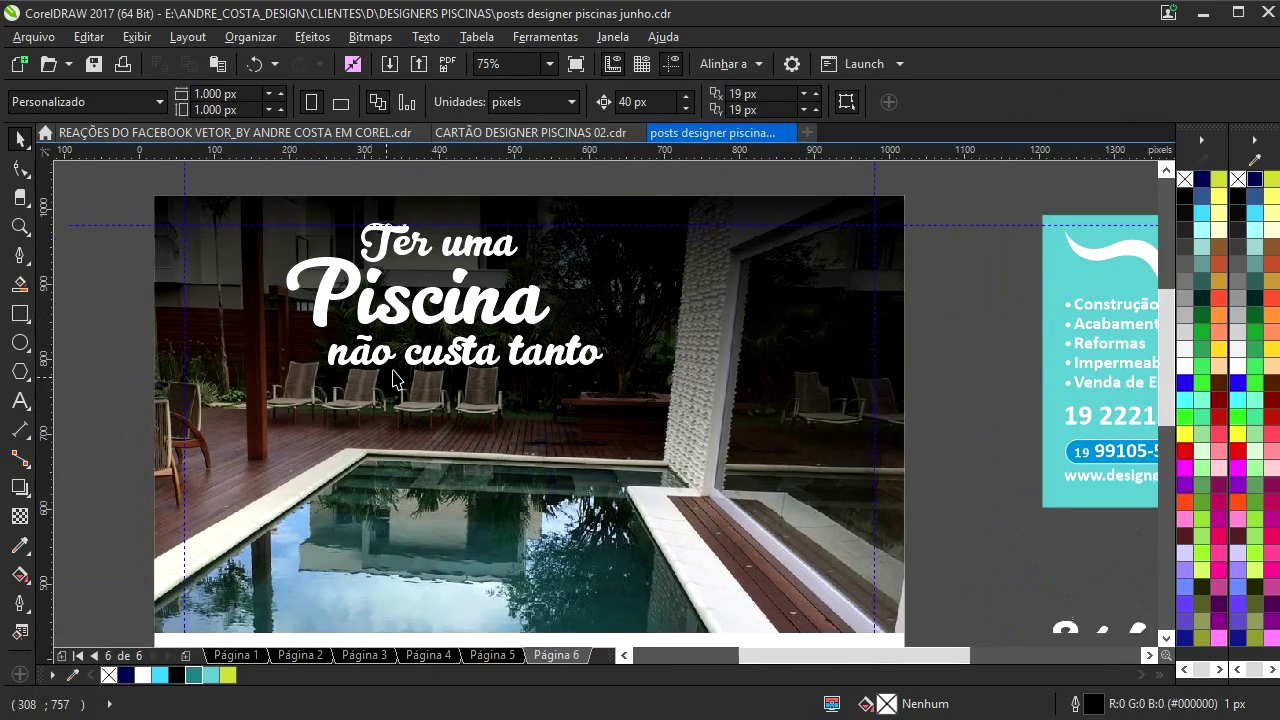
left_click(14, 258)
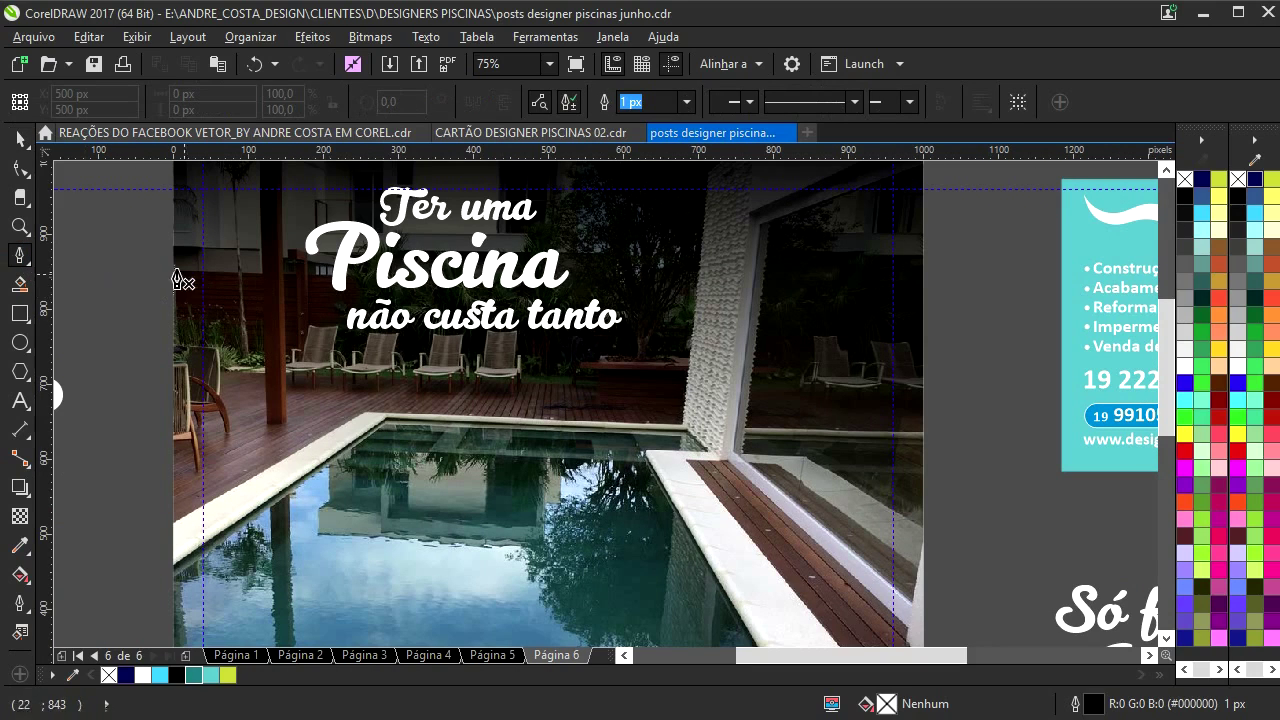
left_click(18, 140)
left_click(19, 255)
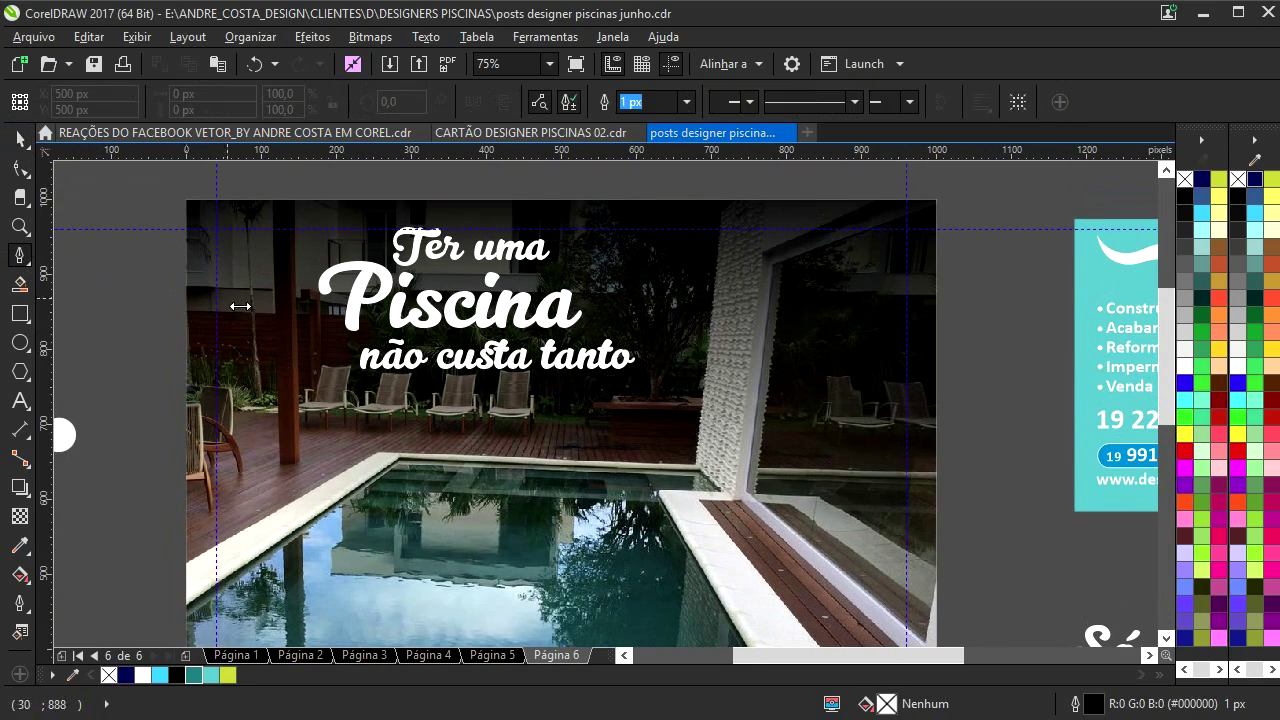
scroll(318, 352, "up", 3)
left_click_drag(314, 340, 315, 382)
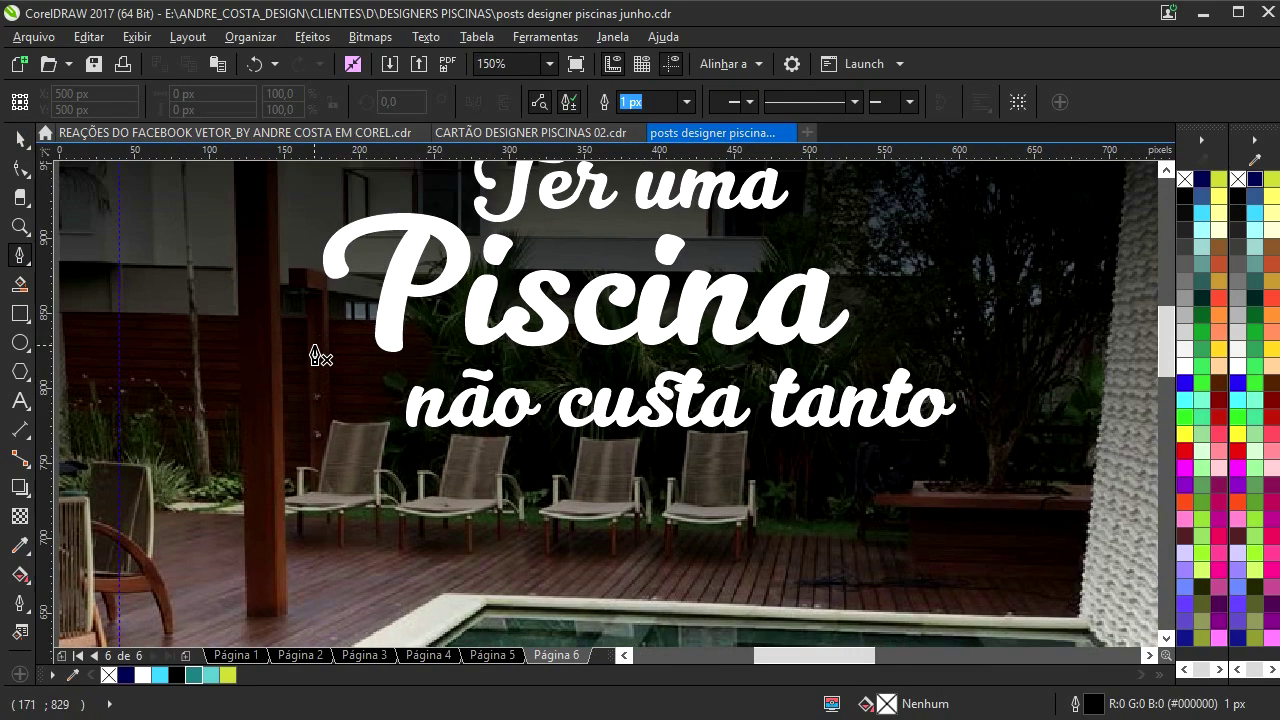
left_click(275, 350)
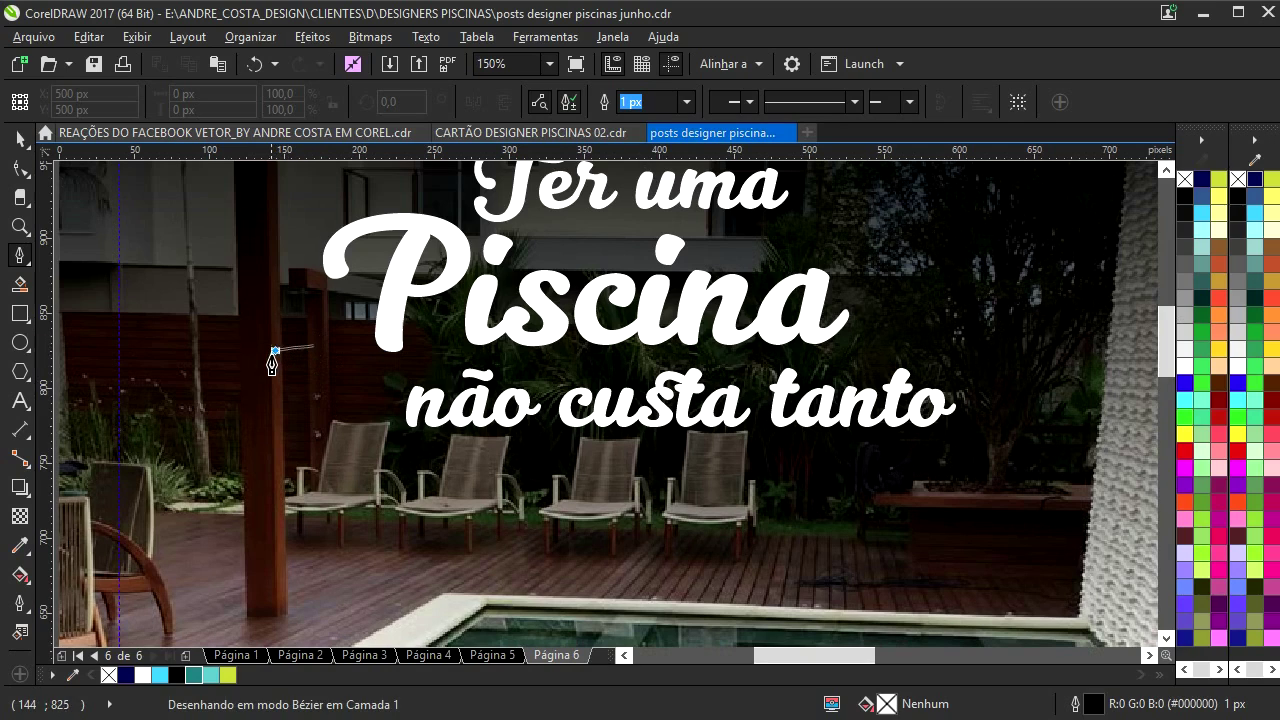
left_click_drag(268, 371, 313, 372)
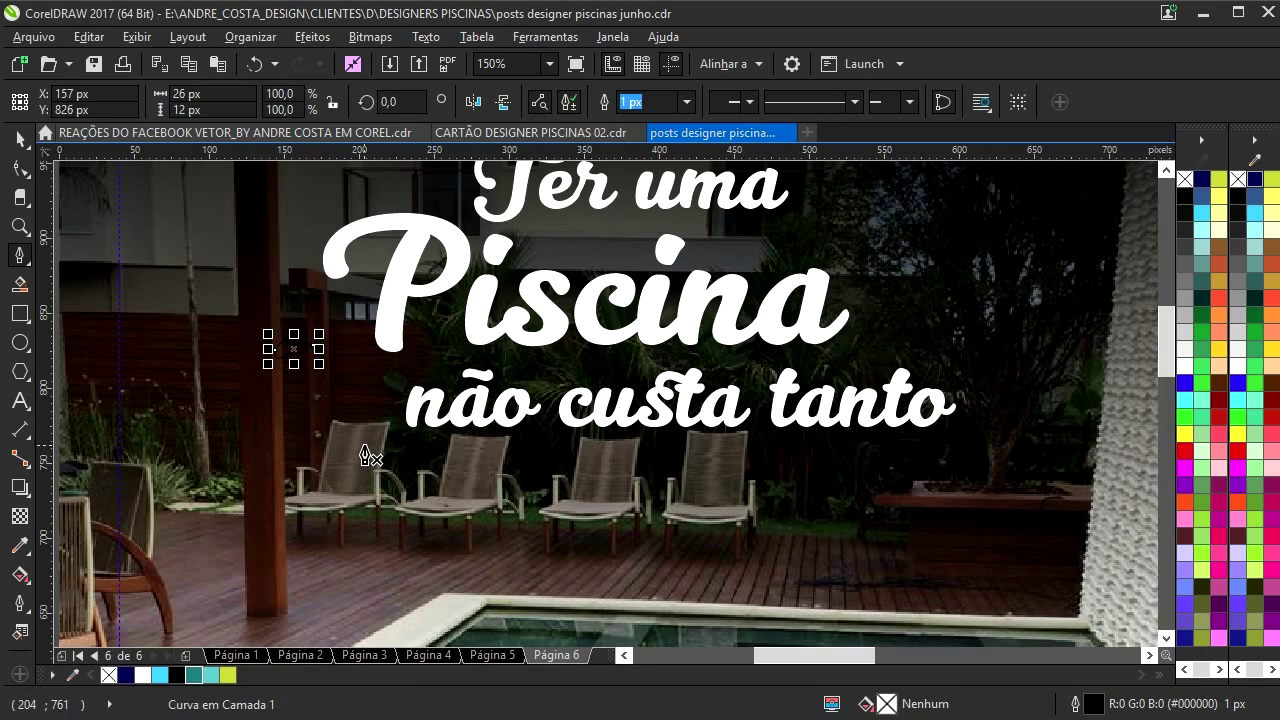
- Draw two more droplets beneath "não custa tanto", making the middle one about 12 by 30 px
left_click(375, 452)
left_click_drag(350, 485, 360, 500)
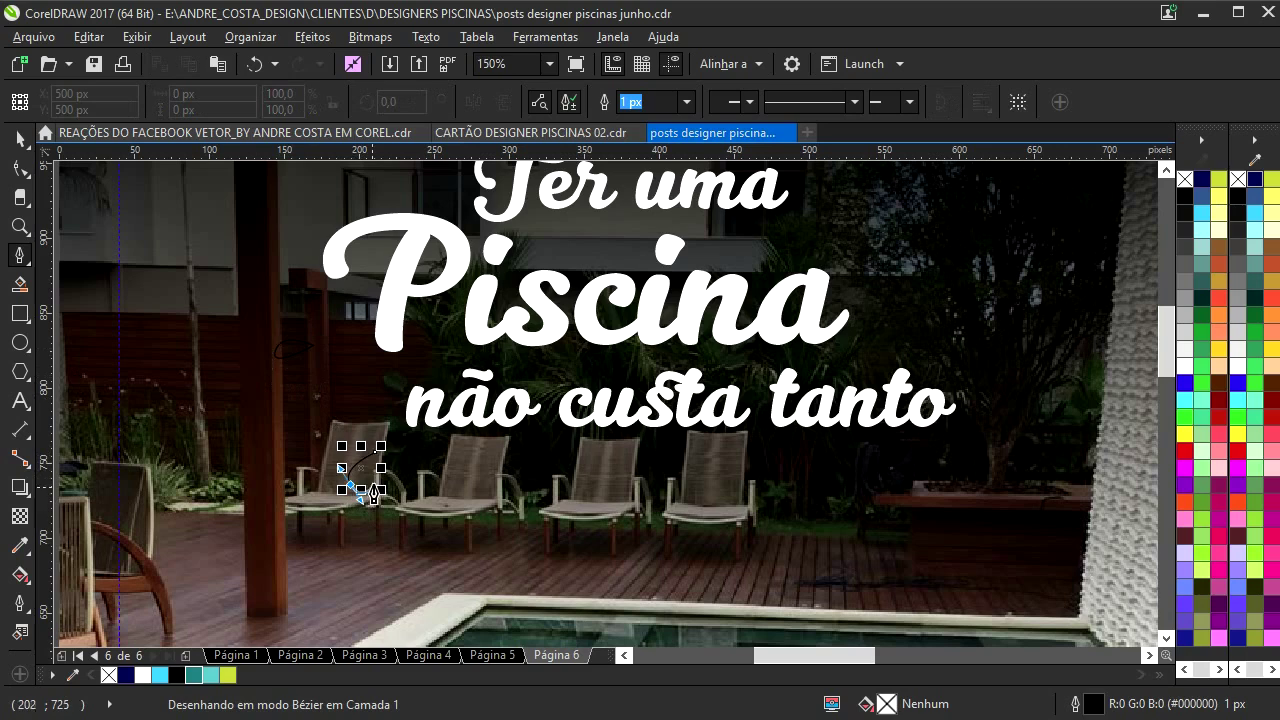
left_click(375, 452)
left_click_drag(628, 493, 511, 491)
left_click(488, 444)
left_click(492, 487)
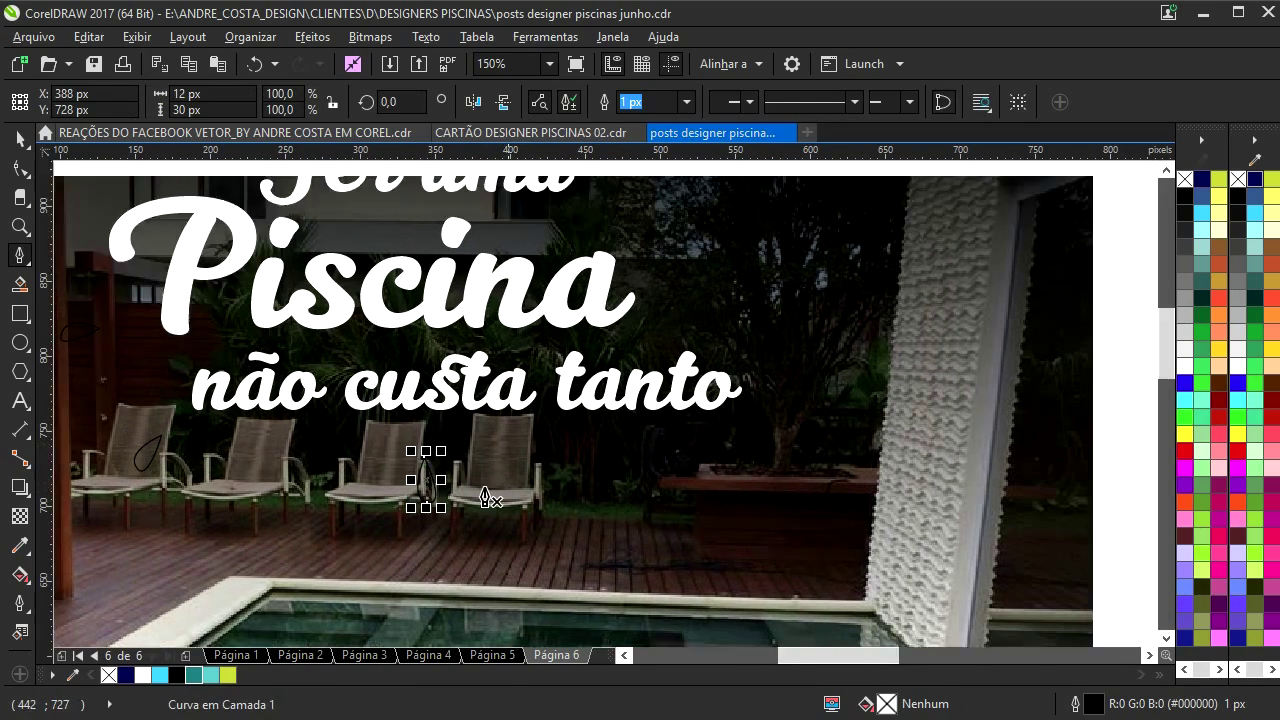
- Draw another small droplet just below the end of "não custa tanto"
scroll(490, 470, "right", 3)
scroll(490, 470, "up", 1)
left_click(594, 474)
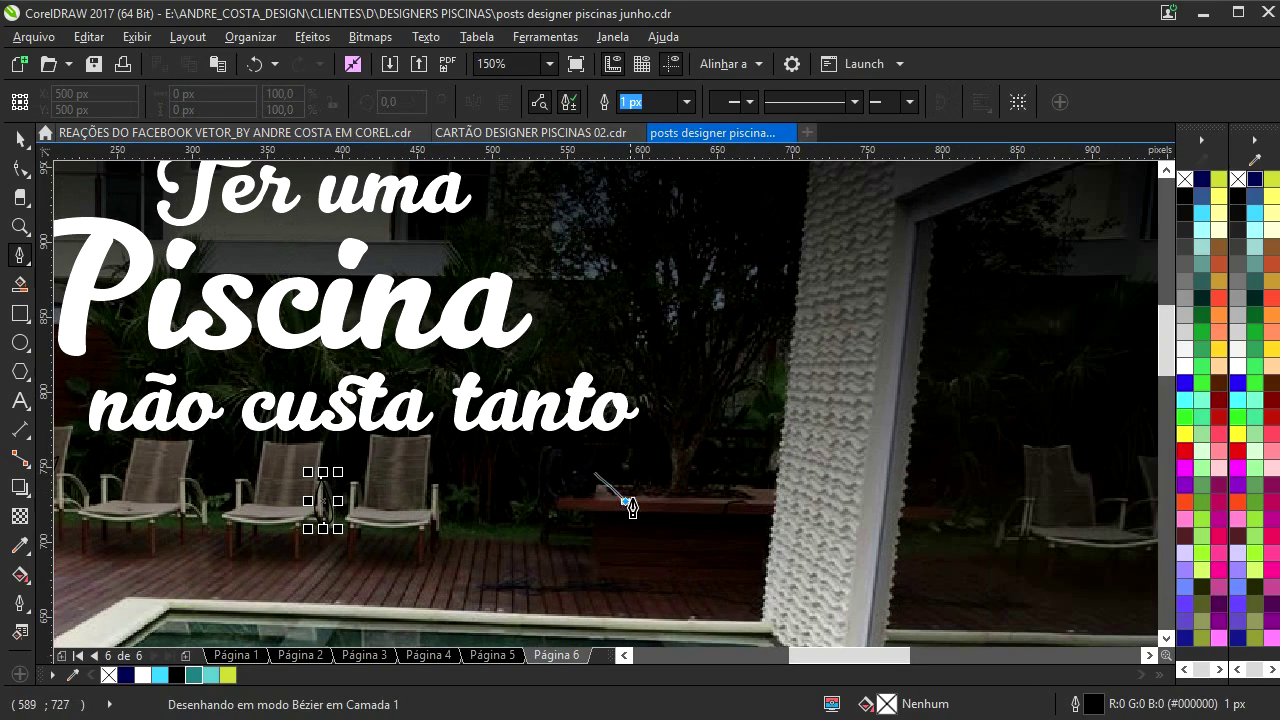
left_click_drag(646, 491, 646, 490)
left_click(594, 473)
- Draw two droplets after the ends of "Piscina" and "Ter uma", about 31 by 17 px and 18 by 19 px
left_click_drag(643, 330, 613, 436)
left_click(572, 433)
left_click(572, 433)
left_click(618, 414)
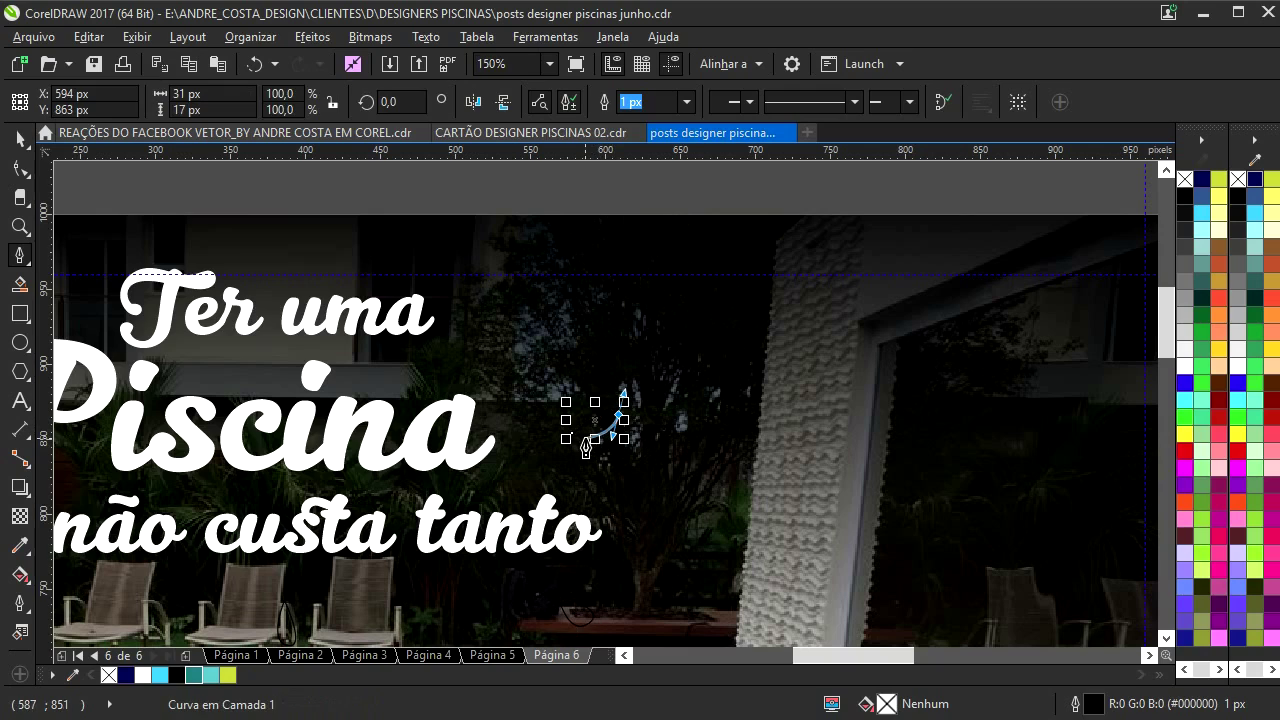
left_click(506, 315)
left_click_drag(530, 288, 544, 296)
left_click(509, 317)
scroll(510, 322, "down", 4)
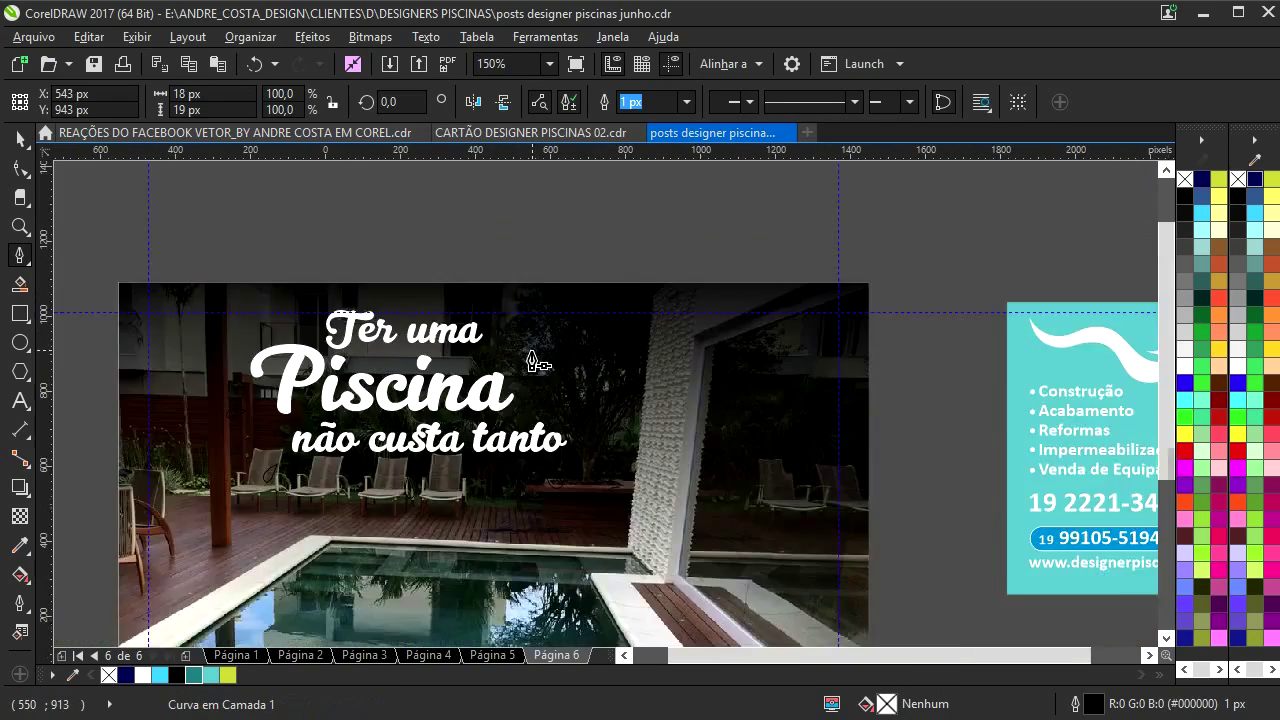
- Select the headline with its droplets, fill them white and remove their outlines
key("space")
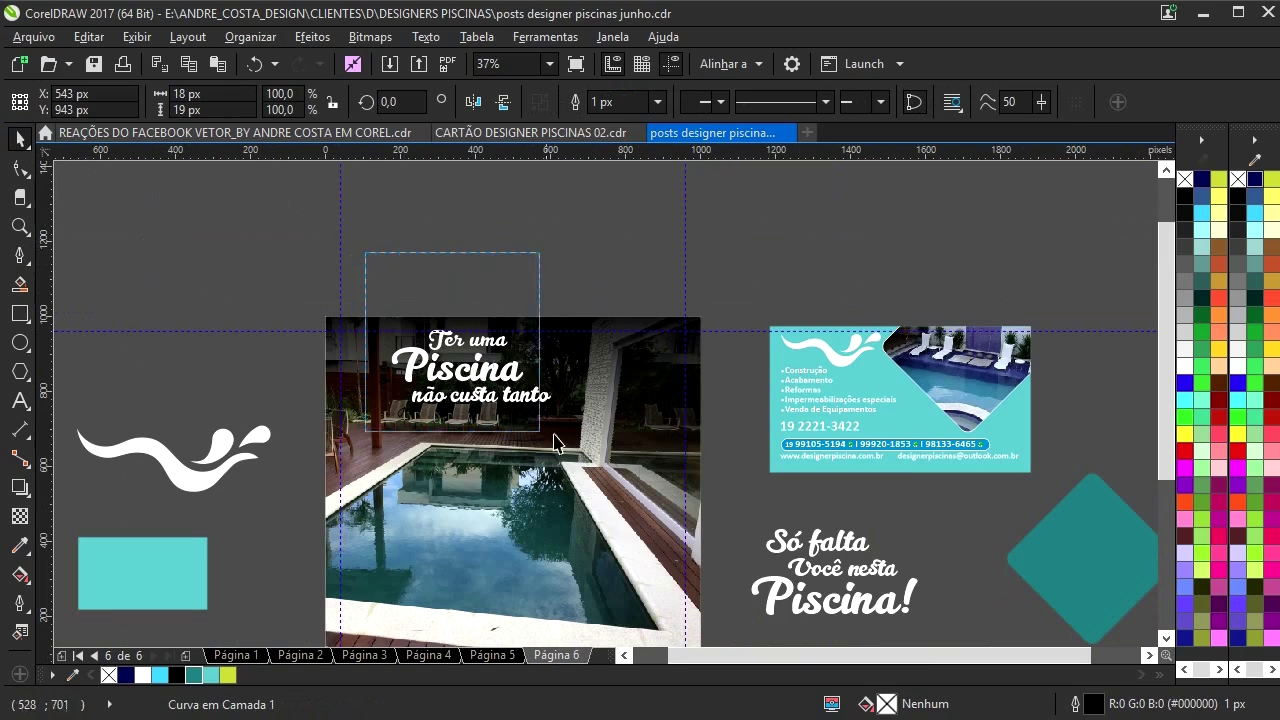
left_click_drag(507, 434, 644, 466)
left_click_drag(650, 255, 336, 456)
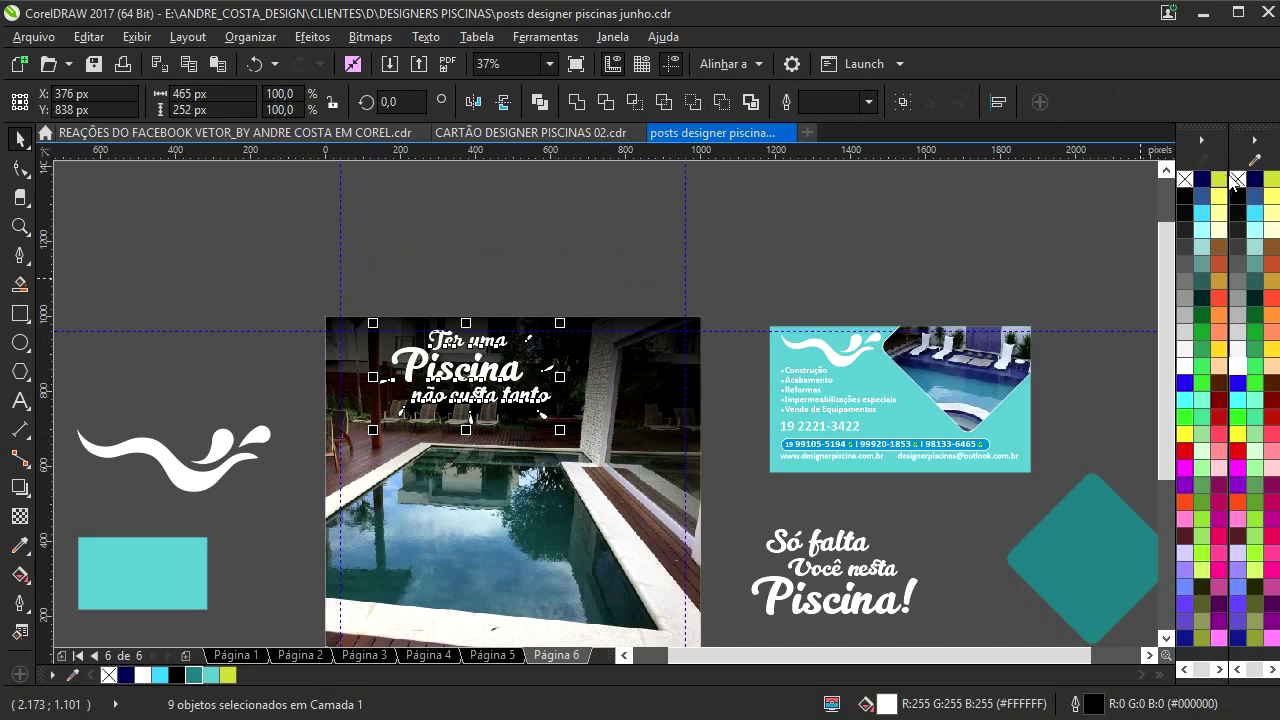
left_click(982, 237)
left_click_drag(398, 413, 392, 362)
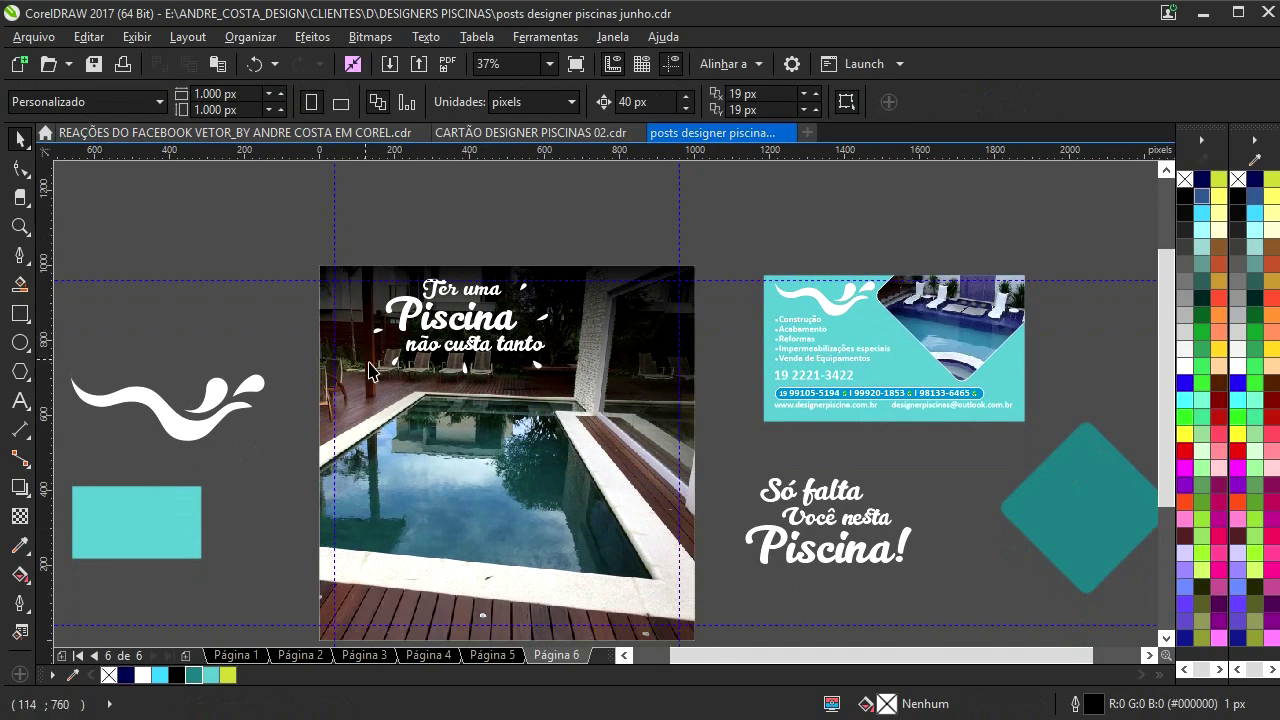
- Place a copy of the white wave in the photo's lower right corner and enlarge it to about 563 by 192 px
scroll(370, 370, "up", 3)
scroll(309, 391, "down", 3)
scroll(247, 392, "down", 1)
left_click_drag(246, 385, 358, 339)
left_click_drag(199, 335, 616, 524)
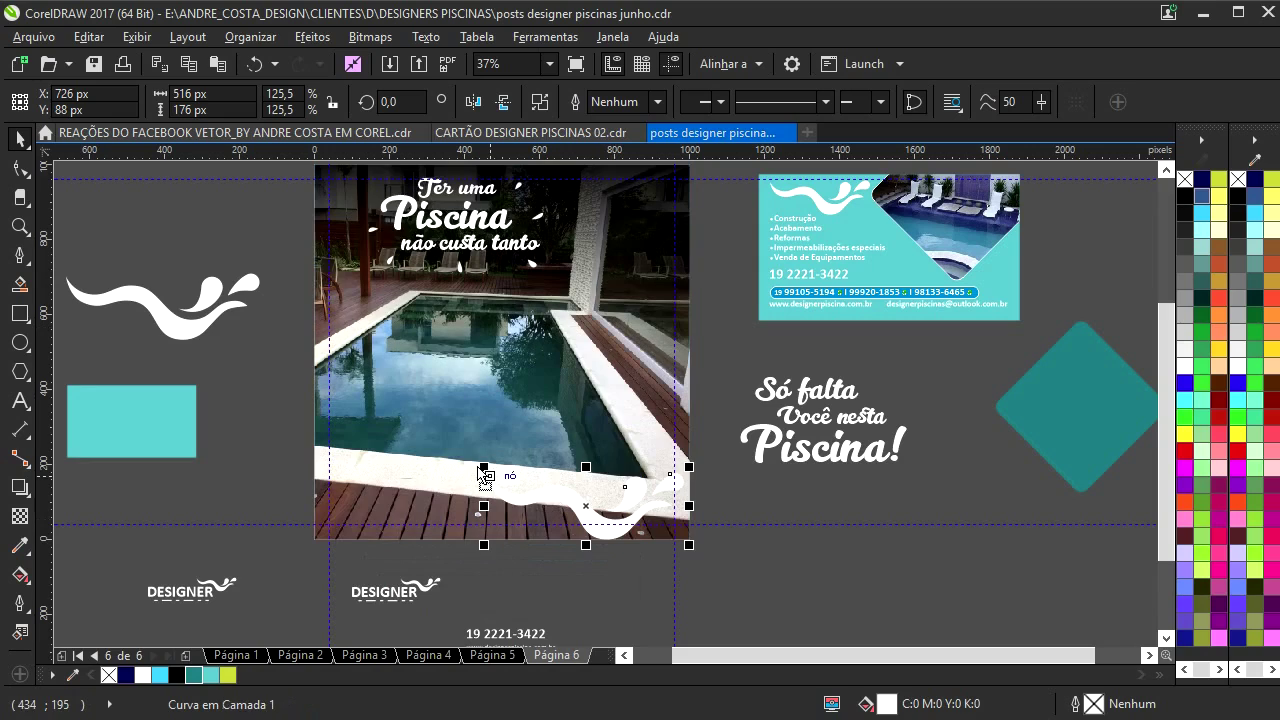
left_click_drag(481, 465, 463, 459)
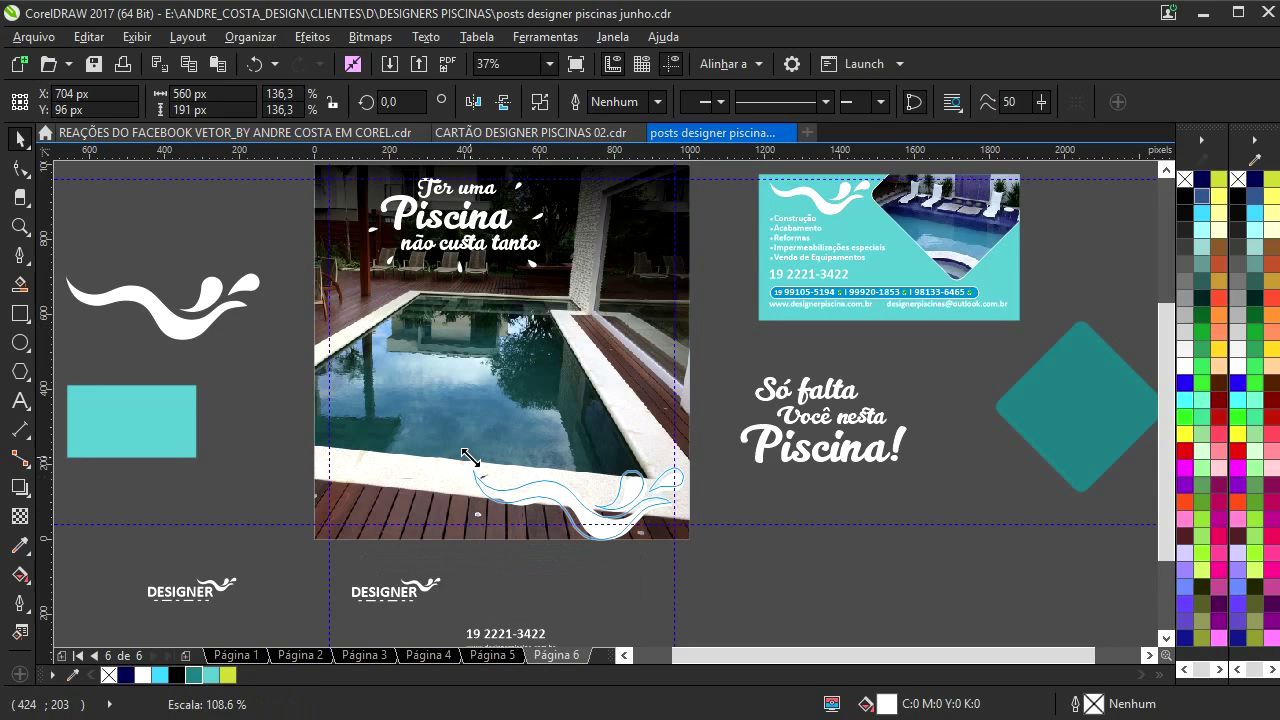
- Draw a closed wavy shape over the photo's lower part with the Pen tool, about 859 by 303 px, overlapping the white wave
left_click(20, 255)
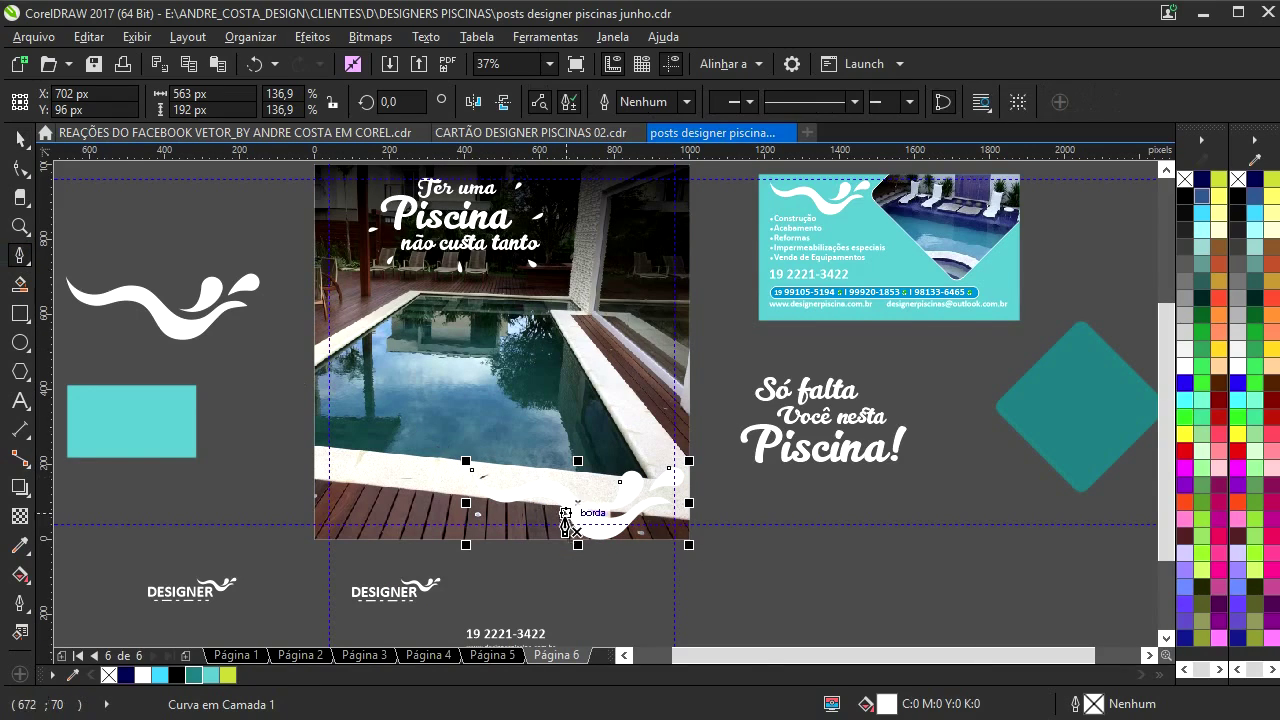
scroll(600, 514, "up", 2)
left_click(641, 572)
left_click_drag(528, 458, 391, 460)
left_click_drag(335, 376, 280, 346)
left_click_drag(227, 377, 297, 480)
key("ctrl+z")
left_click(275, 432)
left_click(286, 633)
left_click_drag(509, 617, 235, 442)
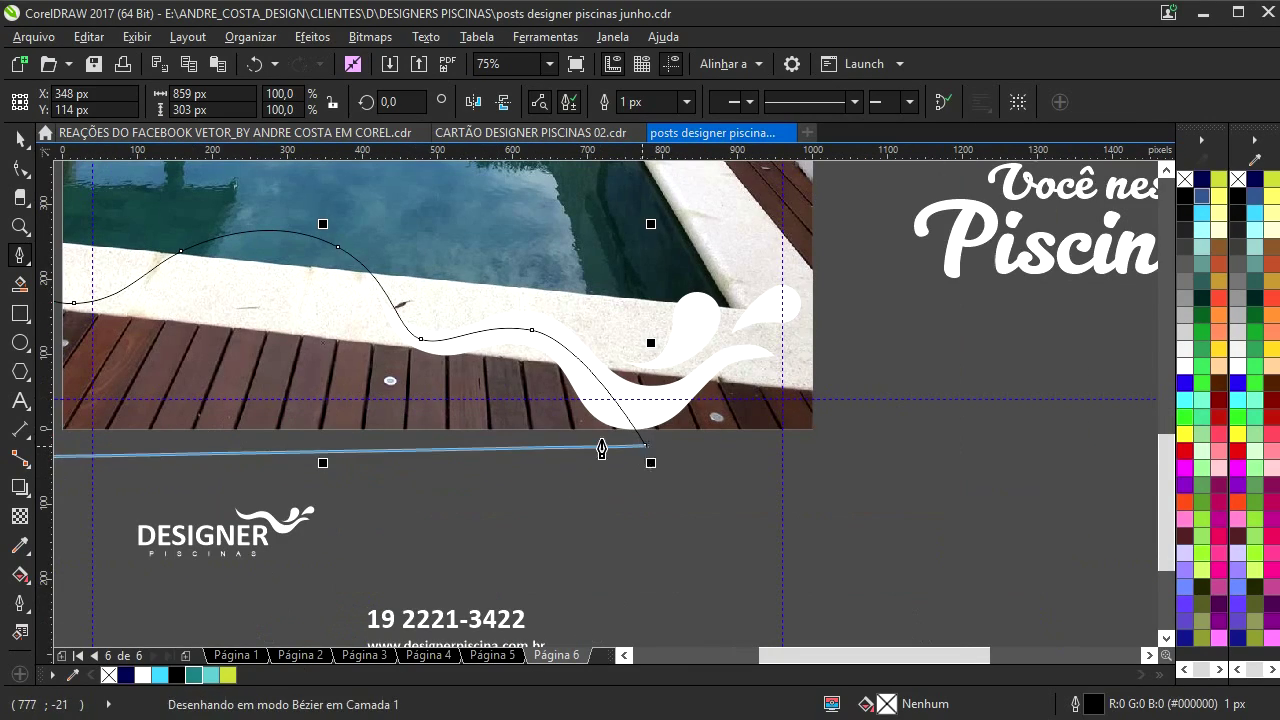
left_click(646, 446)
left_click_drag(250, 334, 253, 413)
- Weld the wavy shape to the white wave and PowerClip the result into the page 6 photo frame
left_click(20, 140)
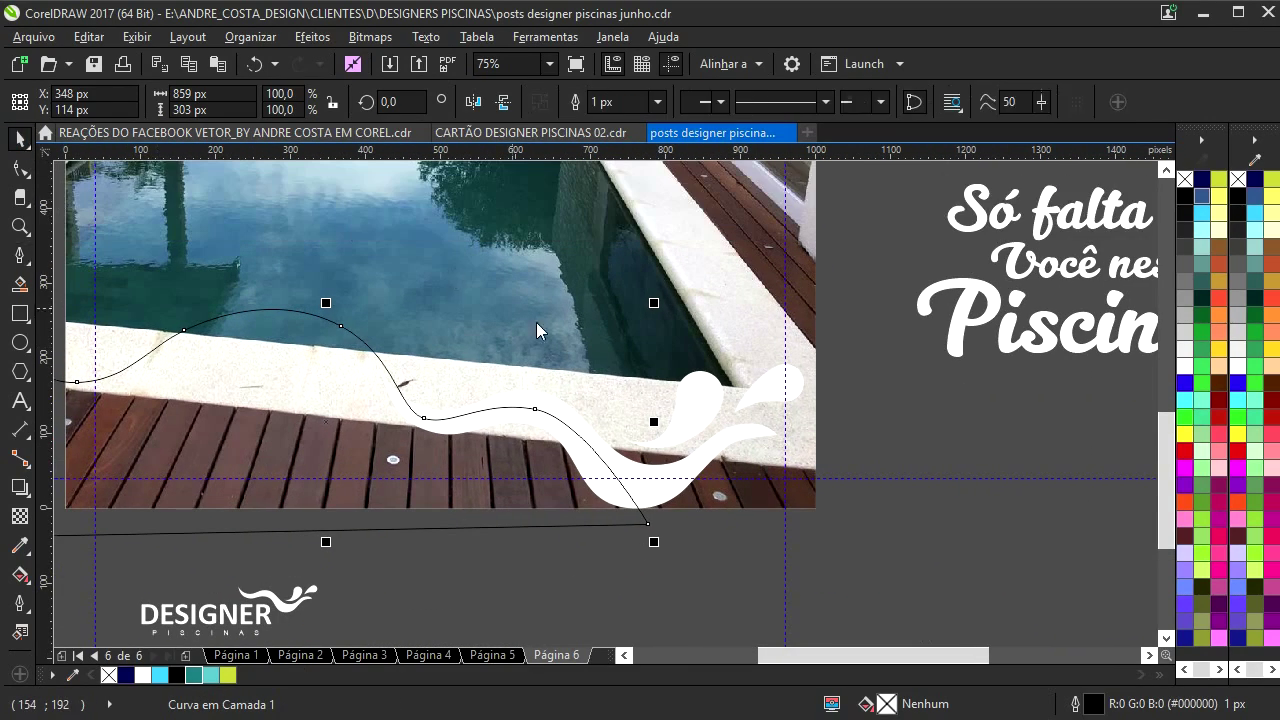
left_click(696, 400, "shift")
left_click(577, 105)
scroll(595, 312, "down", 1)
right_click(447, 346)
left_click(523, 187)
left_click(506, 246)
left_click_drag(534, 362, 522, 450)
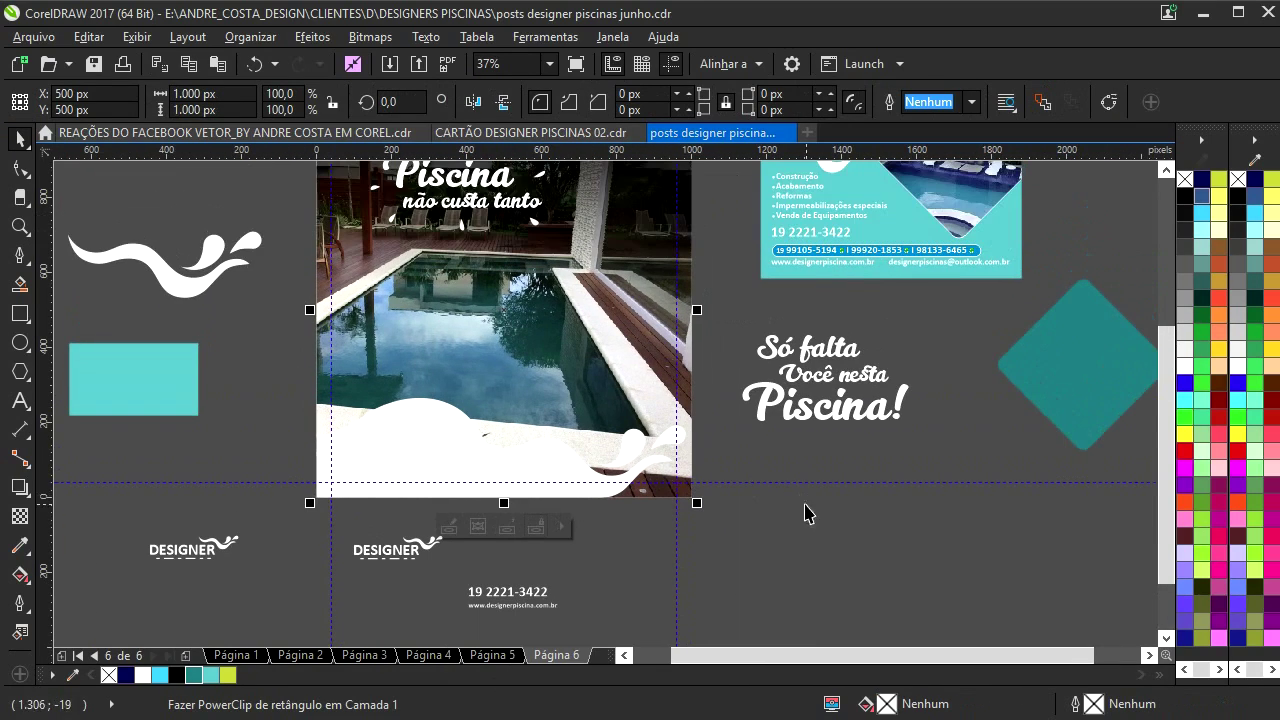
- Inside the photo frame, delete the white wave shape and add a vertically mirrored copy of the dark gradient along the bottom
double_click(477, 453)
left_click(444, 446)
key("Delete")
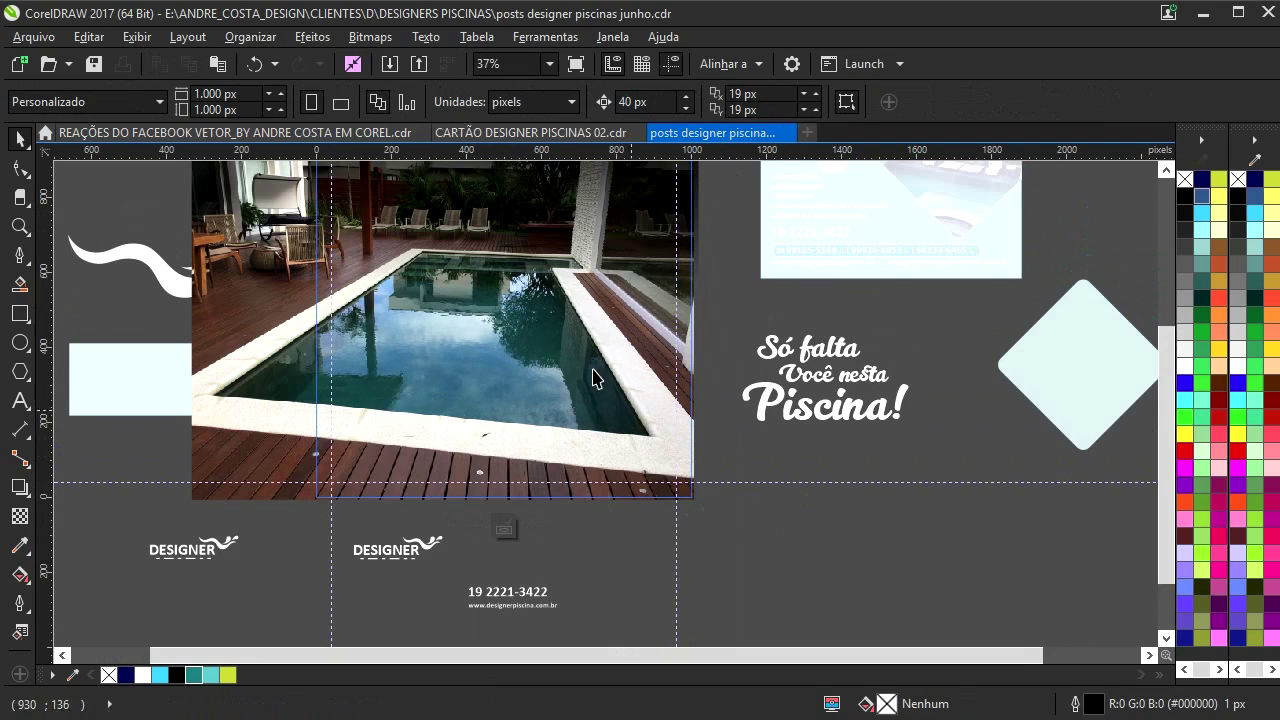
left_click_drag(500, 230, 540, 443)
right_click(503, 440)
left_click(503, 102)
left_click(790, 505, "ctrl")
left_click_drag(791, 376, 827, 396)
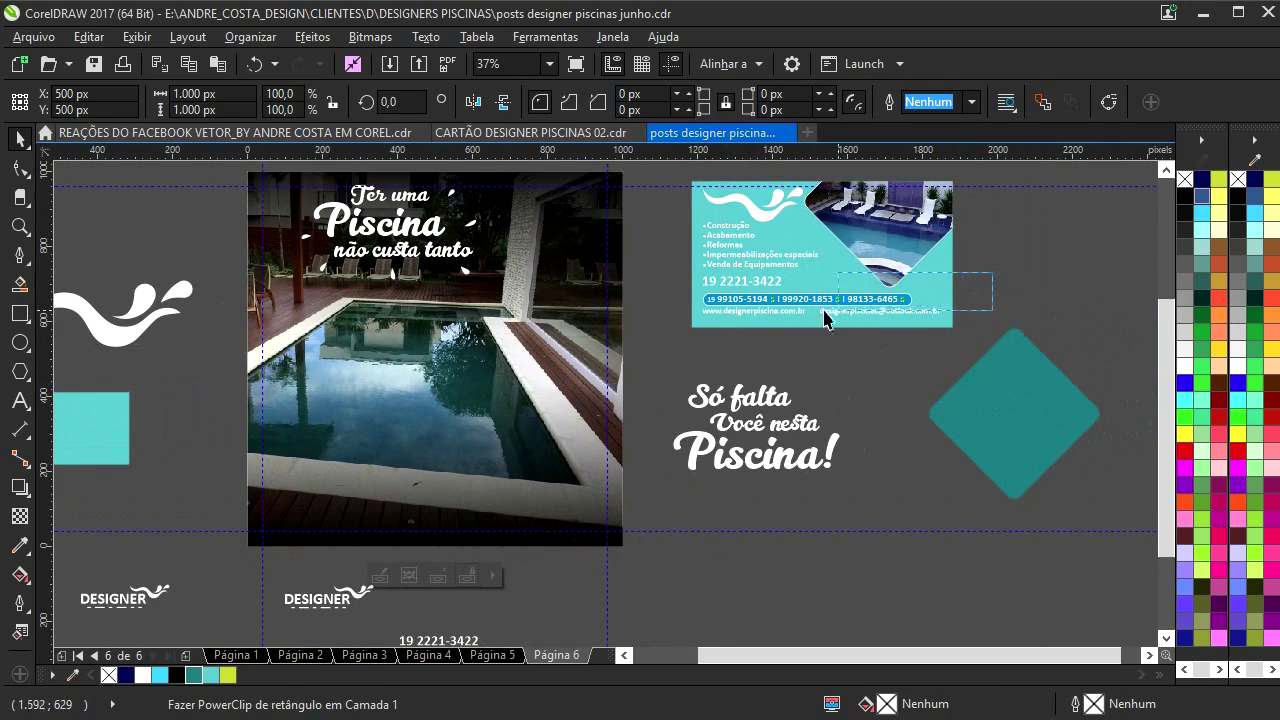
- Copy the phone strip, website and e-mail from the business card to the bottom of page 6 and enlarge them
key("Escape")
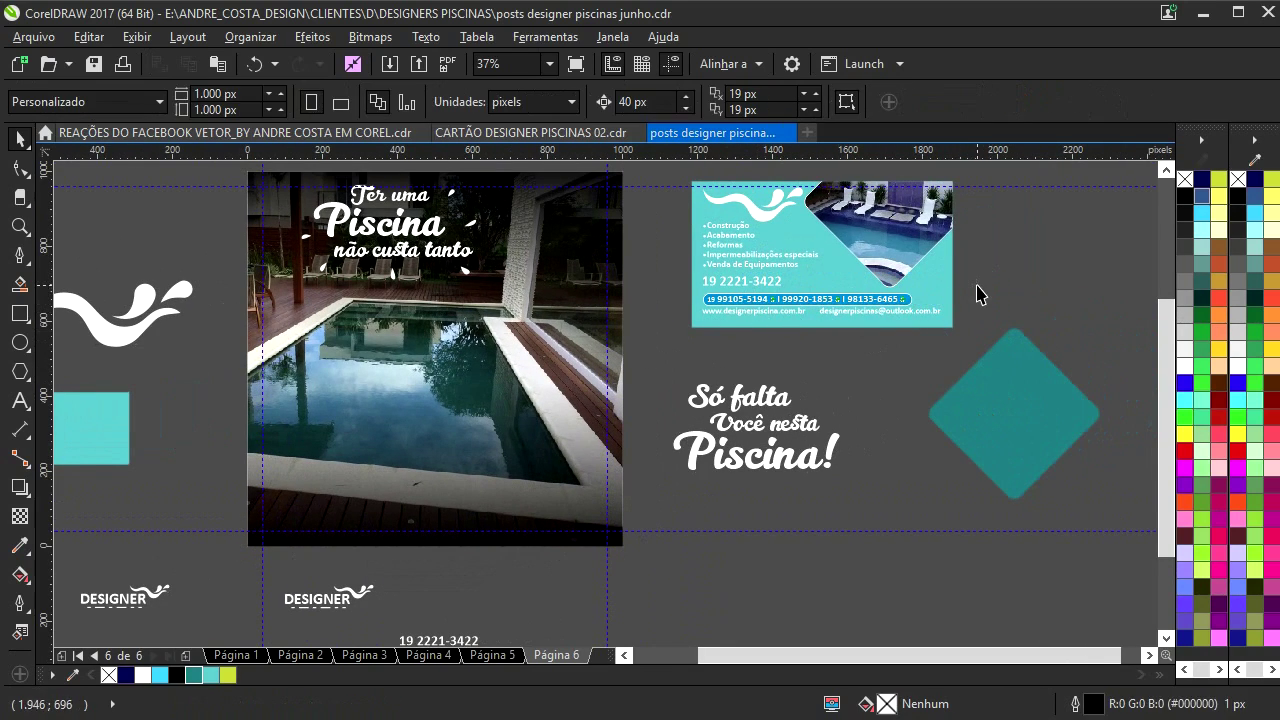
left_click_drag(690, 333, 307, 519)
right_click(307, 519)
left_click_drag(513, 500, 575, 478)
key("Escape")
- Select the phone number strip and position it closely above the website and e-mail line
left_click_drag(222, 474, 415, 510)
left_click_drag(566, 530, 566, 530)
scroll(457, 508, "up", 2)
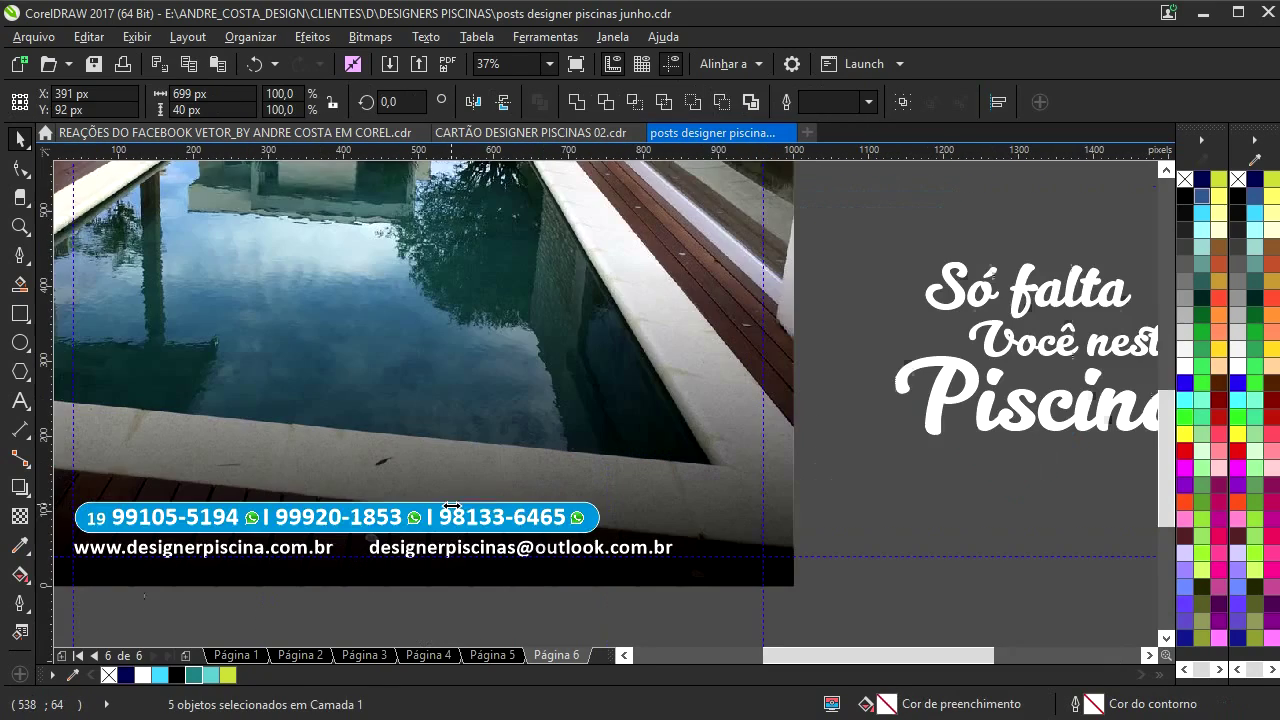
left_click_drag(457, 508, 462, 513)
scroll(457, 497, "down", 2)
scroll(457, 497, "up", 2)
scroll(470, 482, "down", 1)
- Place a copy of the Designer Piscinas logo in the upper right of the page 6 photo
left_click_drag(347, 576, 585, 209)
scroll(585, 209, "up", 1)
left_click_drag(512, 313, 514, 310)
scroll(505, 313, "down", 1)
- Move the headline group toward the left margin and enlarge the logo to about 316 by 92 px beside it
left_click_drag(422, 351, 497, 385)
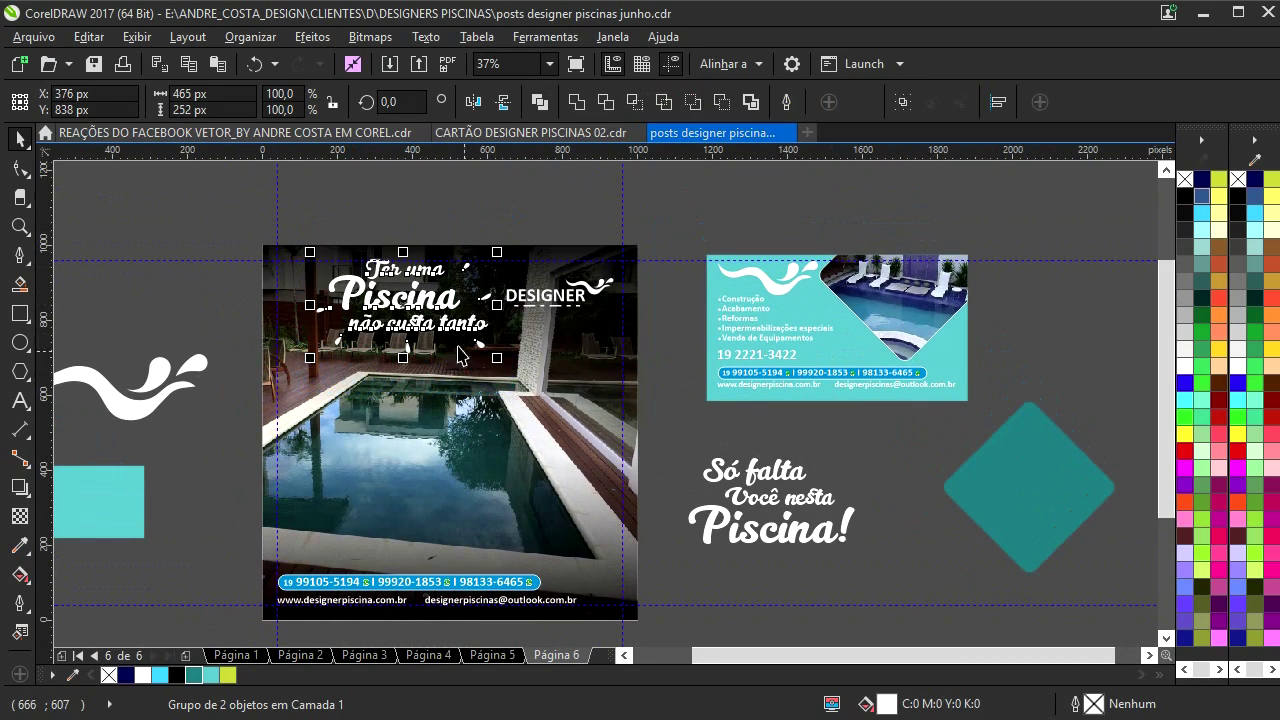
left_click_drag(442, 315, 398, 311)
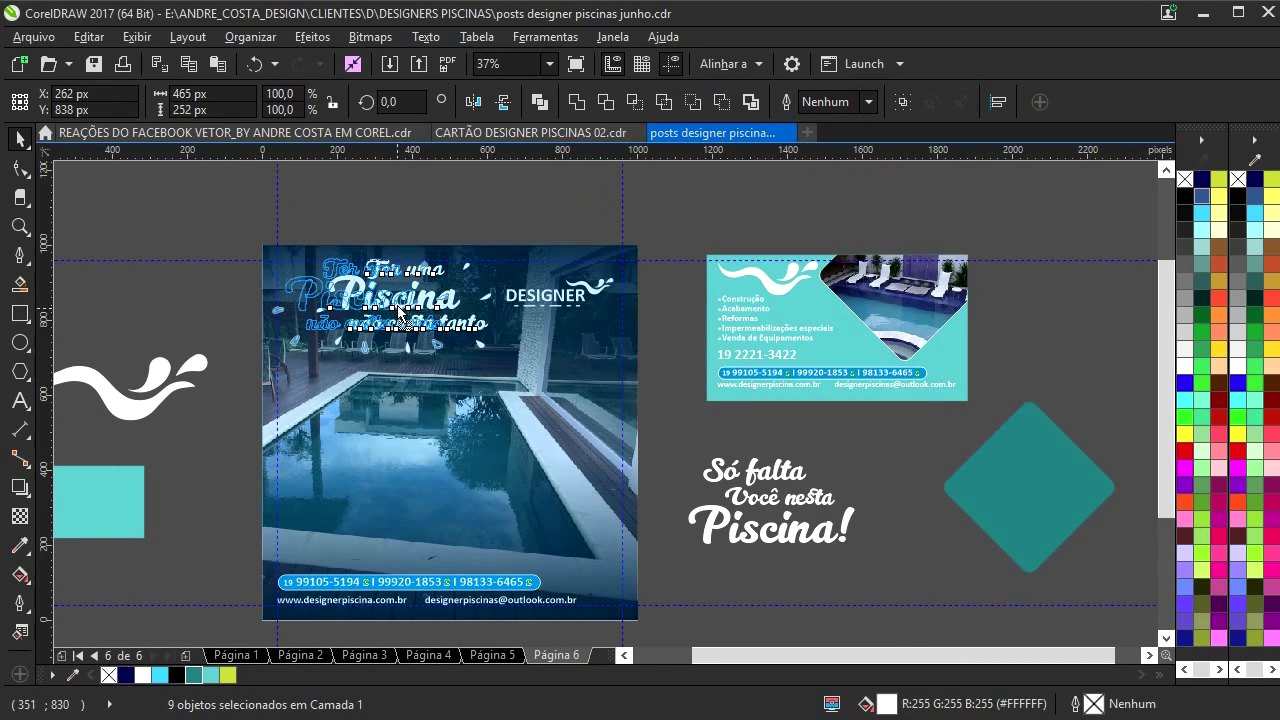
left_click_drag(552, 297, 493, 305)
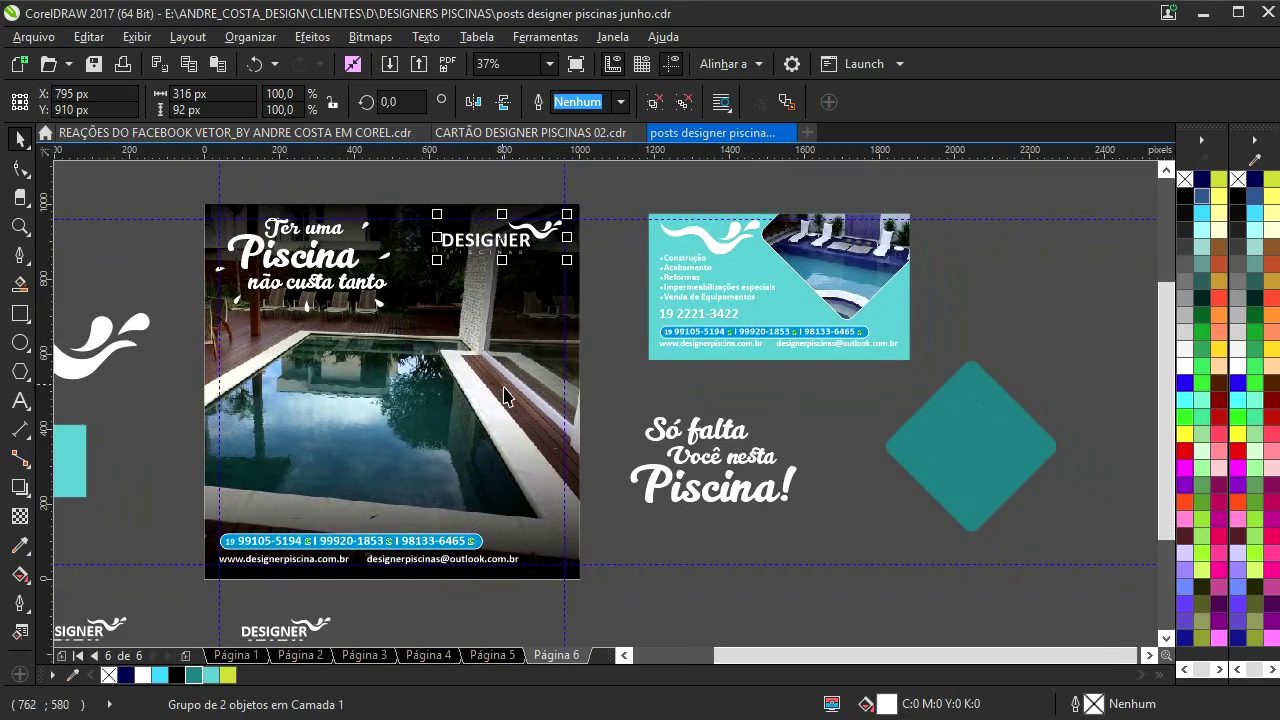
left_click_drag(504, 389, 495, 362)
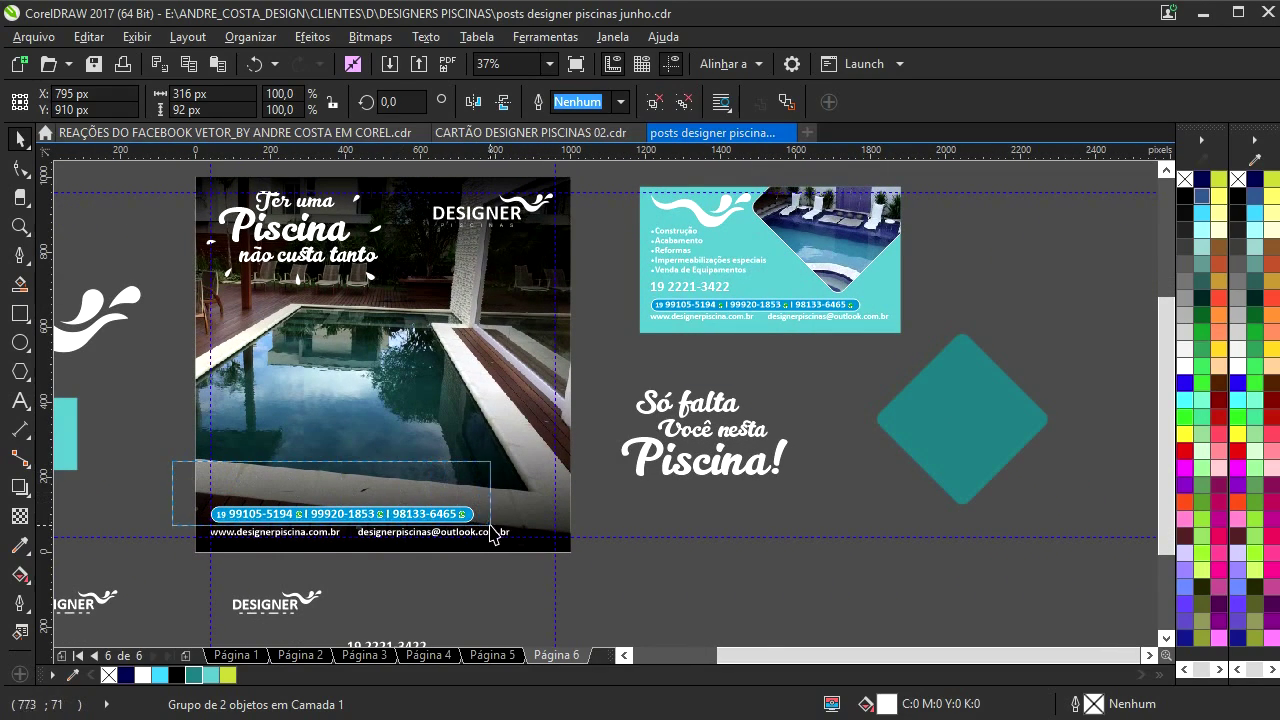
- Raise the phone number strip to a Y position of about 115 px to widen the gap above the website line
left_click_drag(493, 533, 493, 533)
scroll(360, 520, "up", 2)
left_click_drag(360, 520, 520, 437)
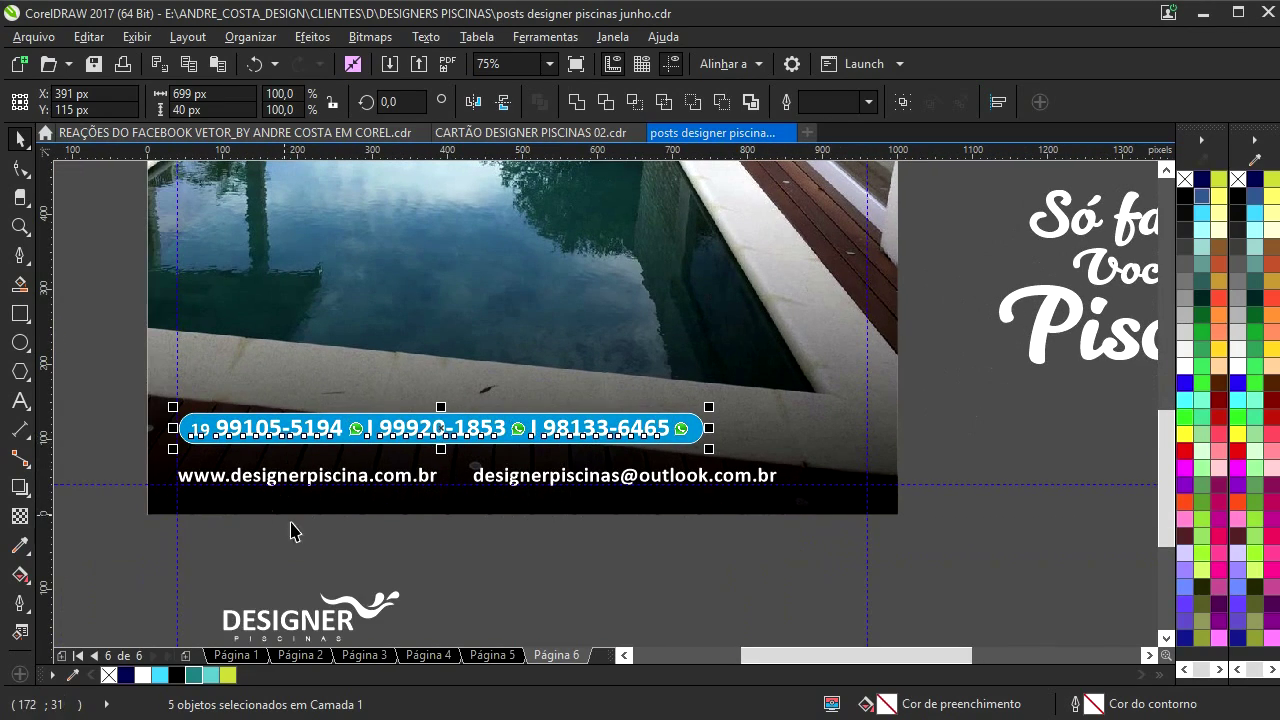
left_click(343, 550)
scroll(411, 516, "down", 1)
left_click_drag(454, 478, 358, 494)
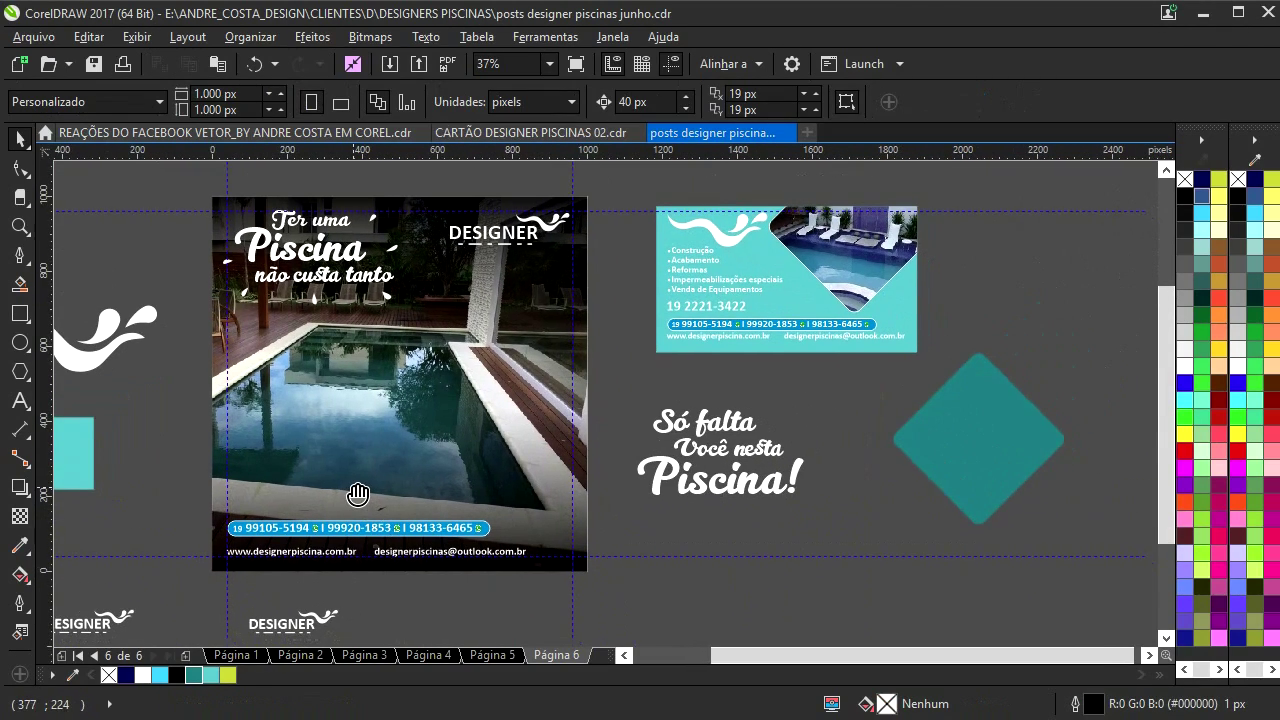
- Draw an open wavy curve across the photo's lower part with the Pen tool, about 1,099 by 198 px
left_click(20, 255)
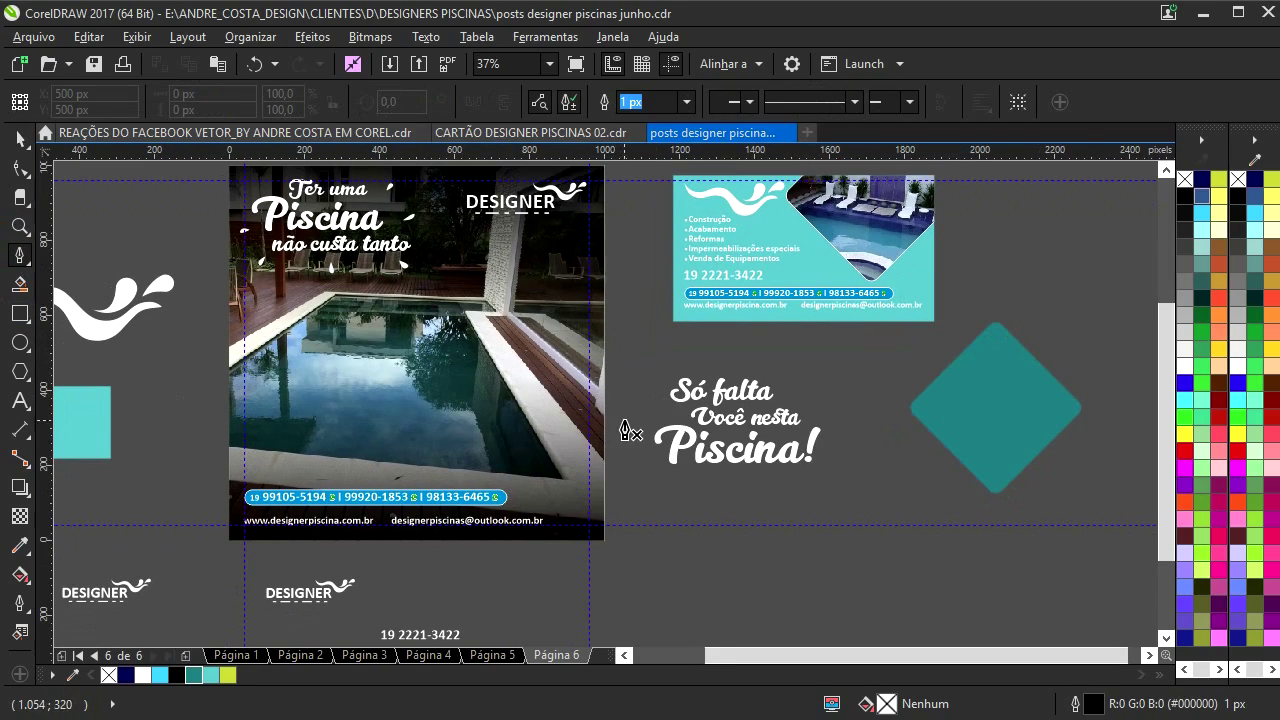
left_click(628, 432)
left_click_drag(548, 405, 258, 480)
left_click(213, 433)
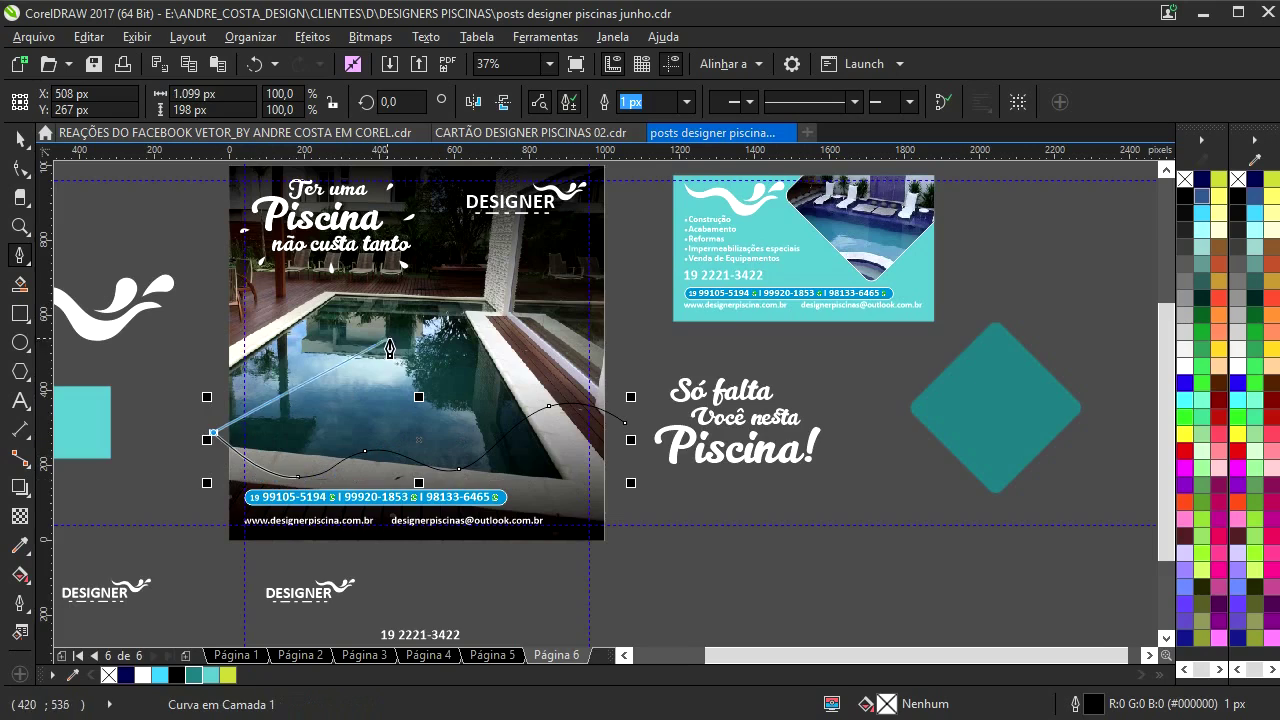
left_click_drag(366, 354, 392, 408)
left_click_drag(239, 490, 291, 367)
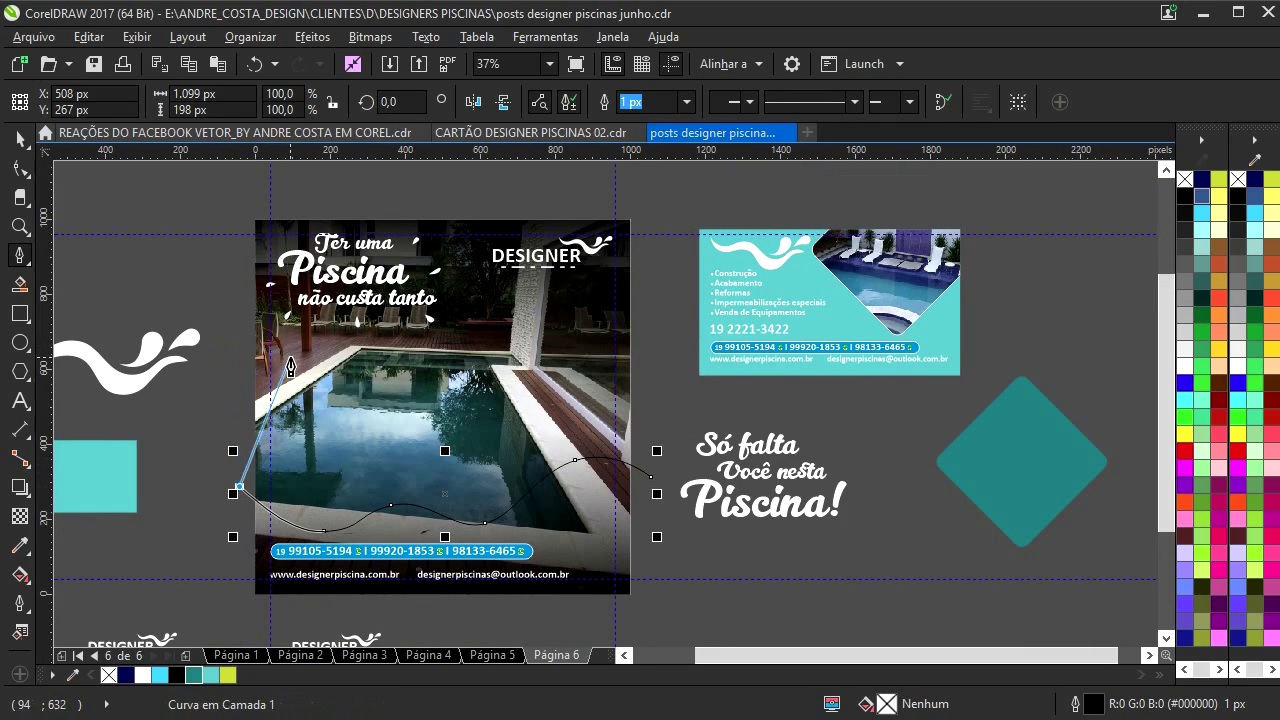
left_click_drag(240, 490, 268, 488)
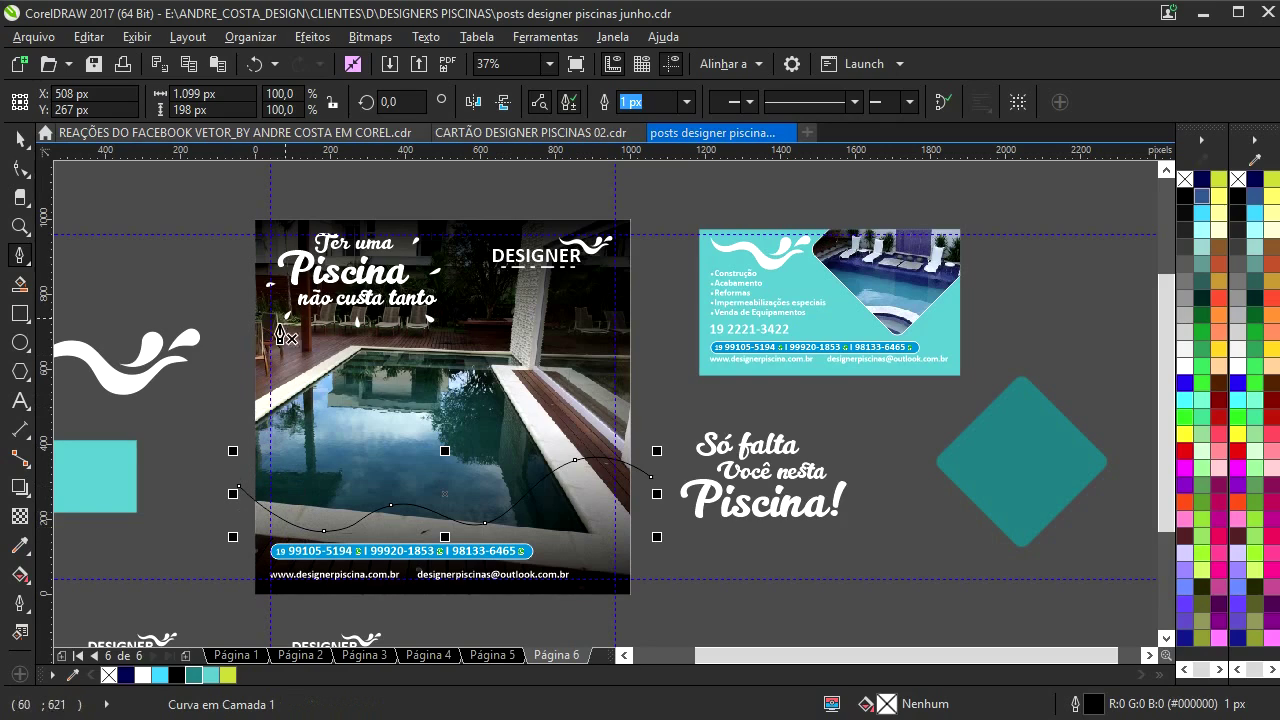
- Draw a second open wavy curve across the photo's upper part, about 1,075 by 290 px, and combine both curves into one object
left_click_drag(248, 314, 440, 345)
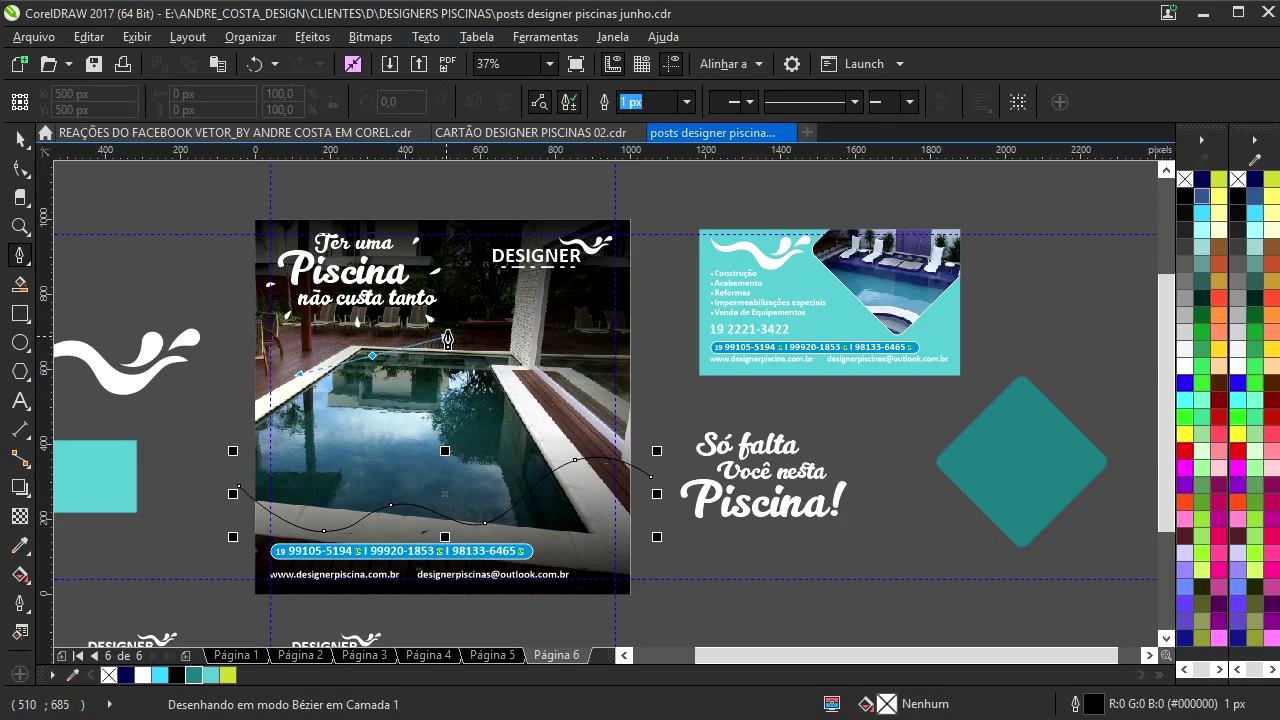
left_click_drag(501, 280, 584, 300)
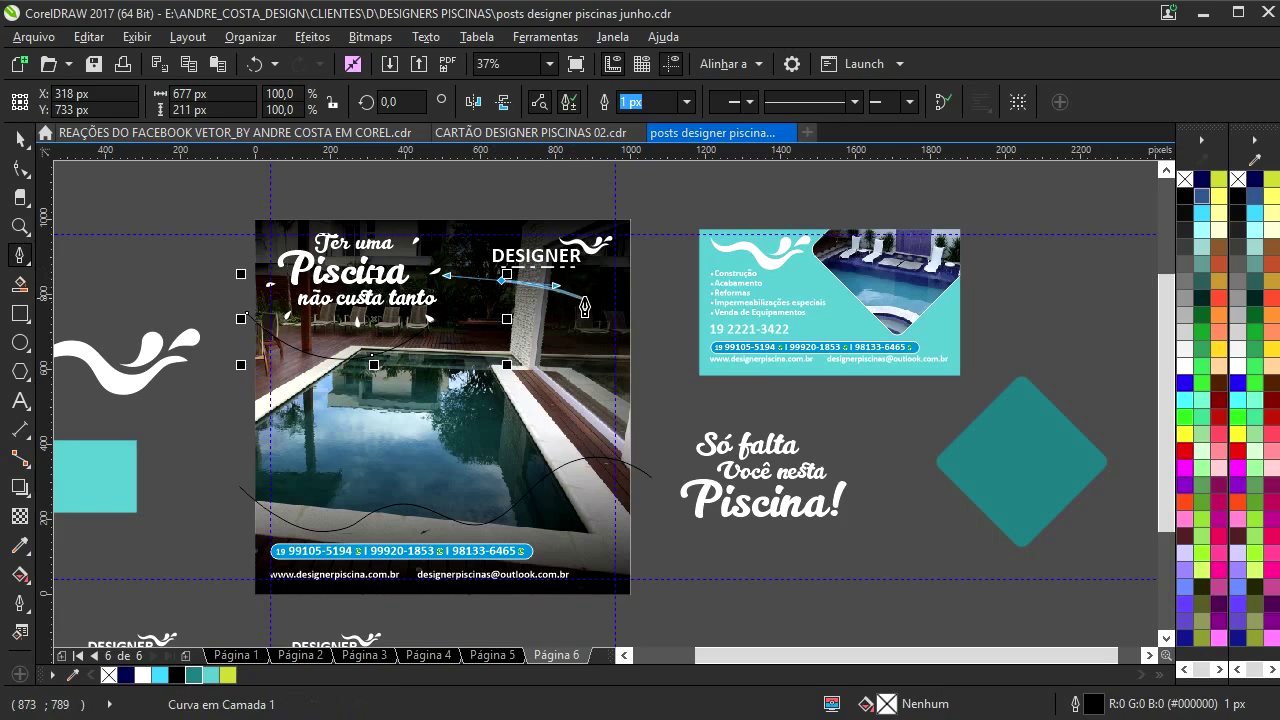
left_click(650, 250)
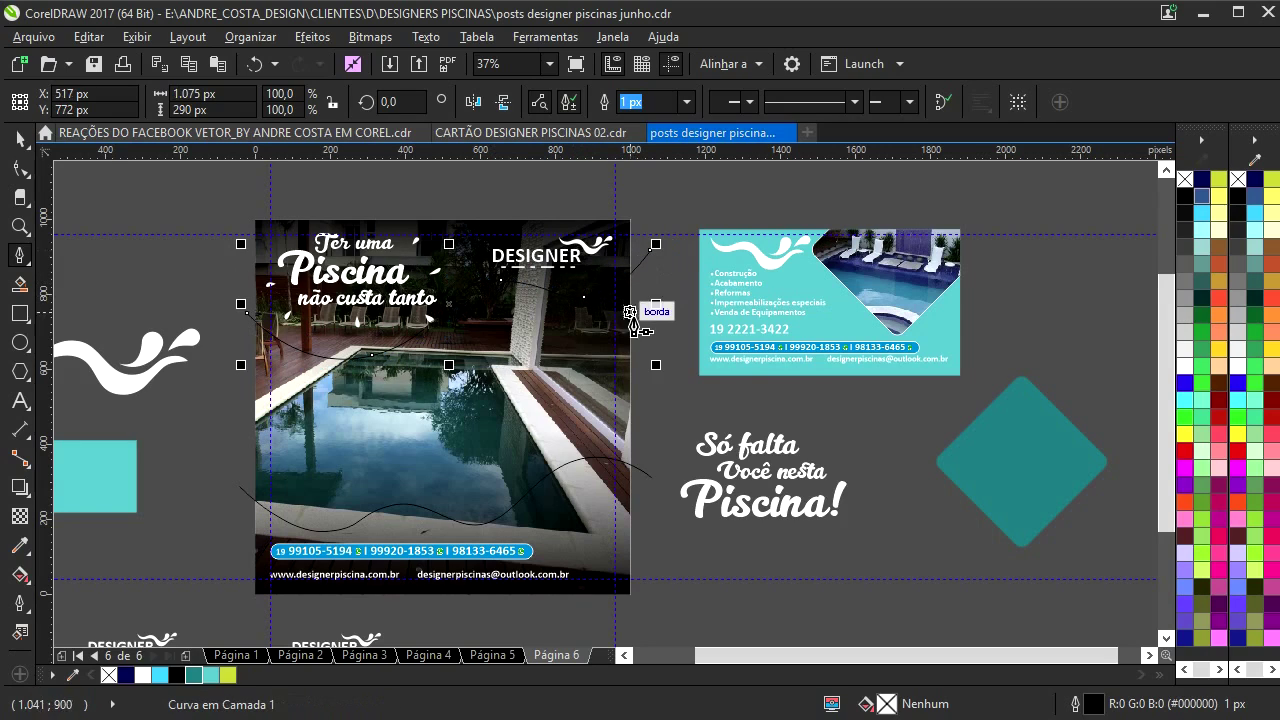
left_click(21, 140)
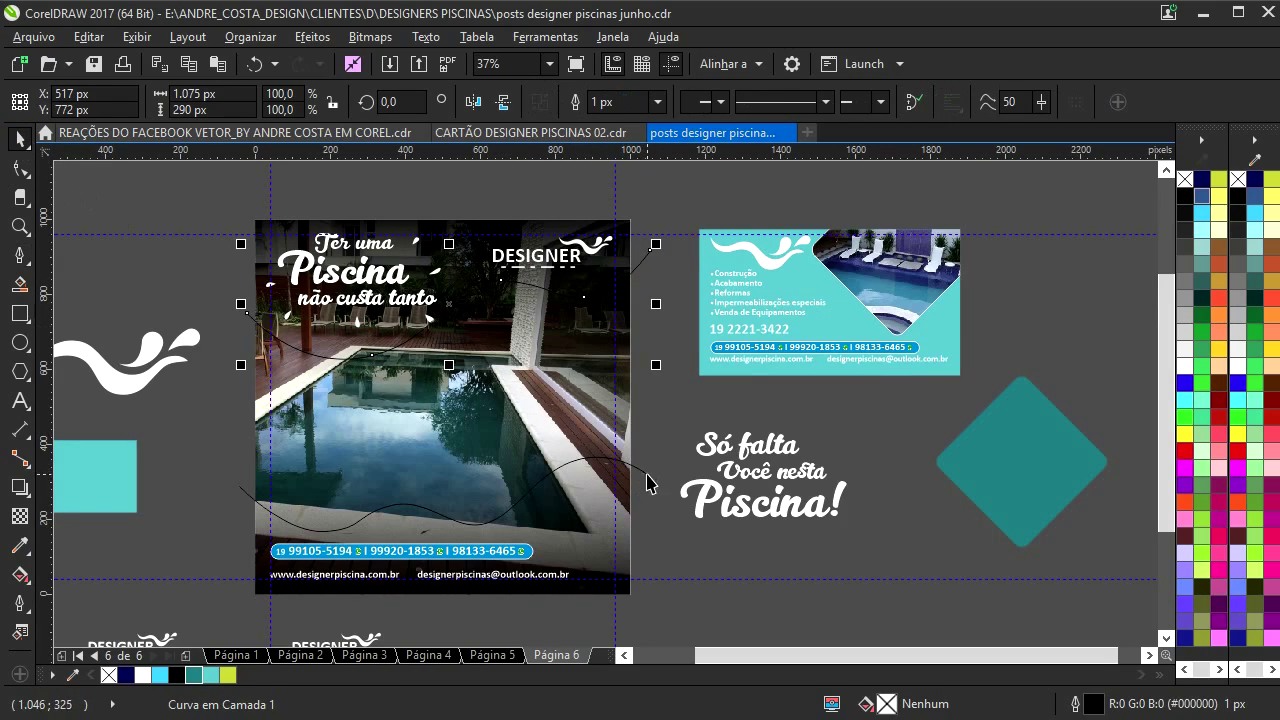
left_click(647, 483, "shift")
key("ctrl+l")
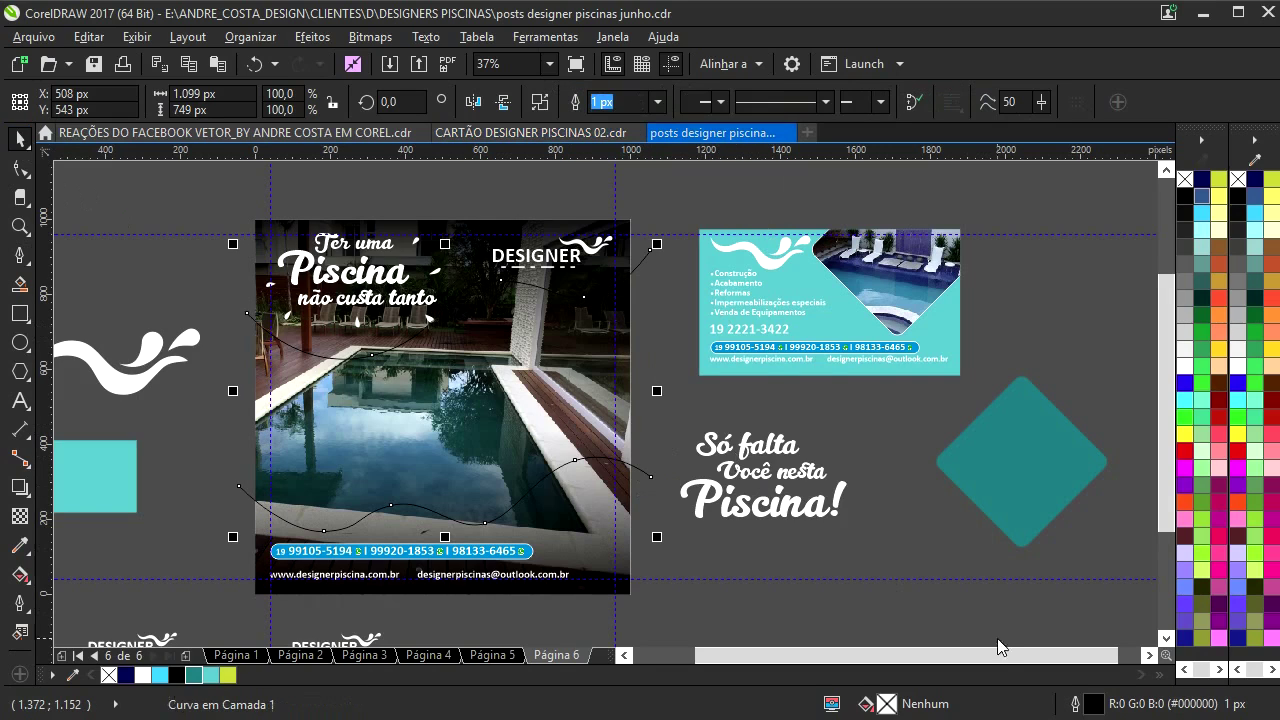
- Configure the combined curves' outline with a 3 px width, rounded corners and a dotted line style
double_click(1097, 704)
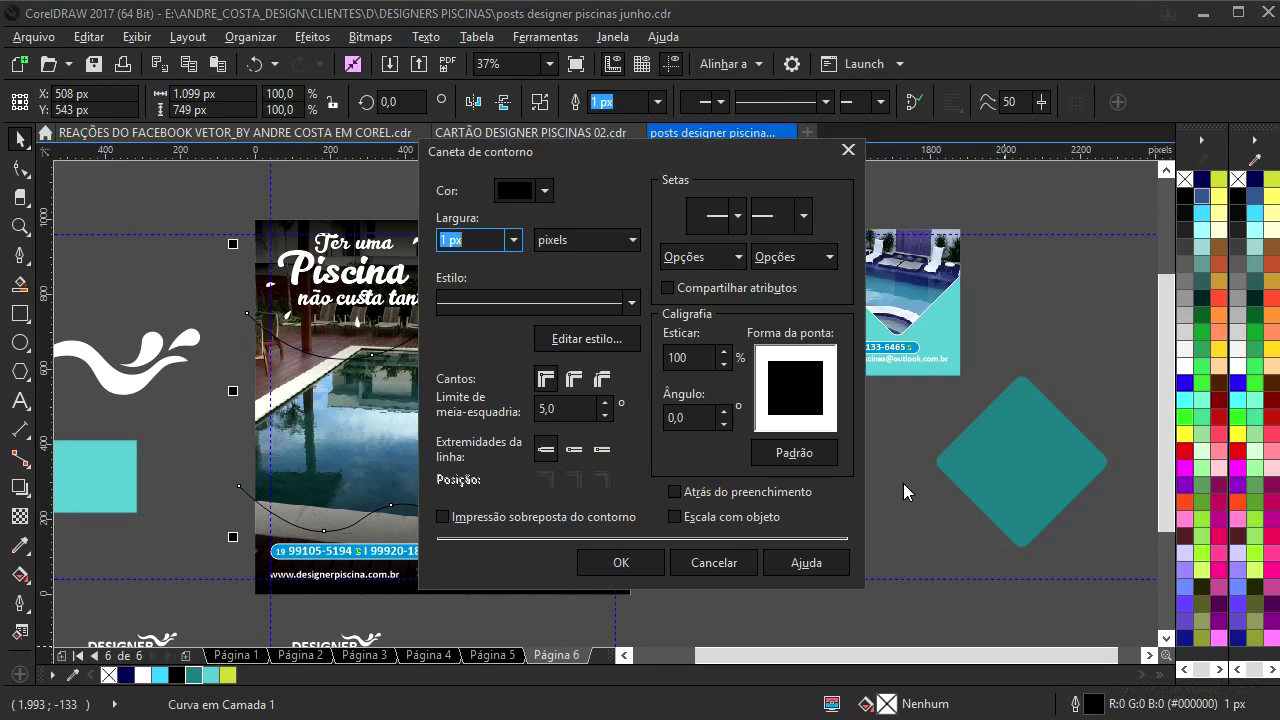
left_click_drag(623, 170, 889, 211)
left_click(779, 281)
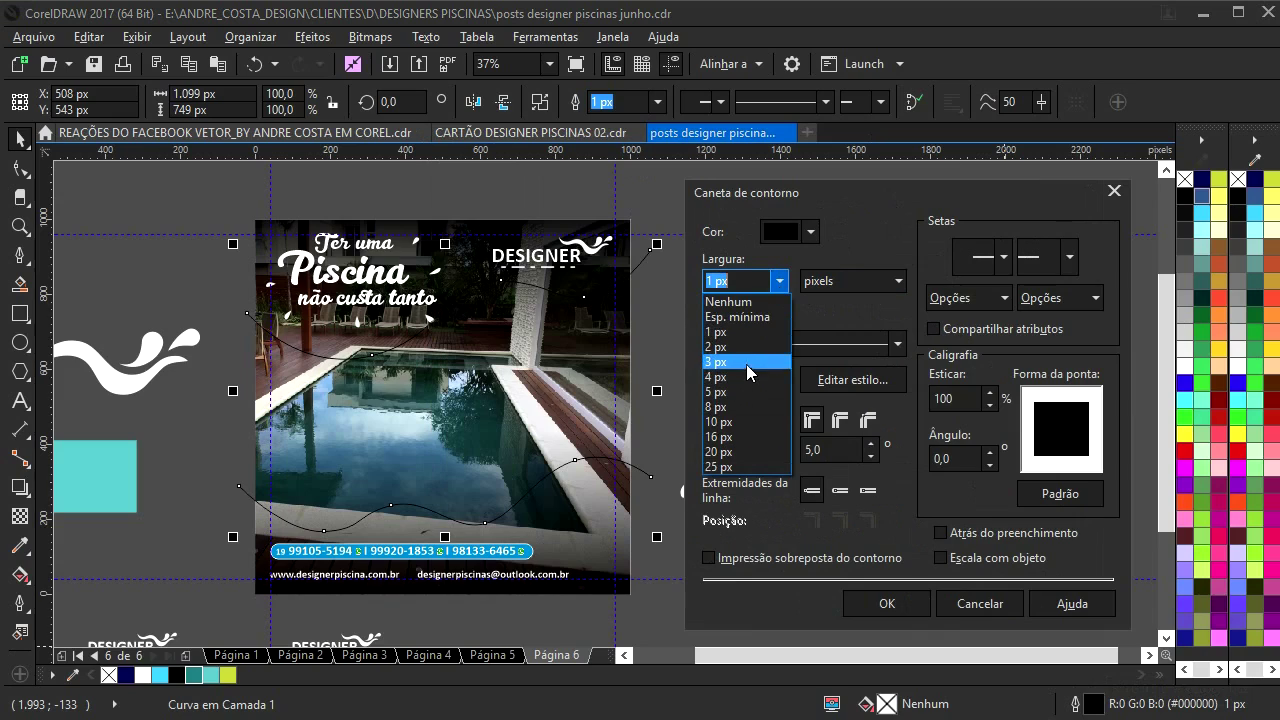
left_click(745, 364)
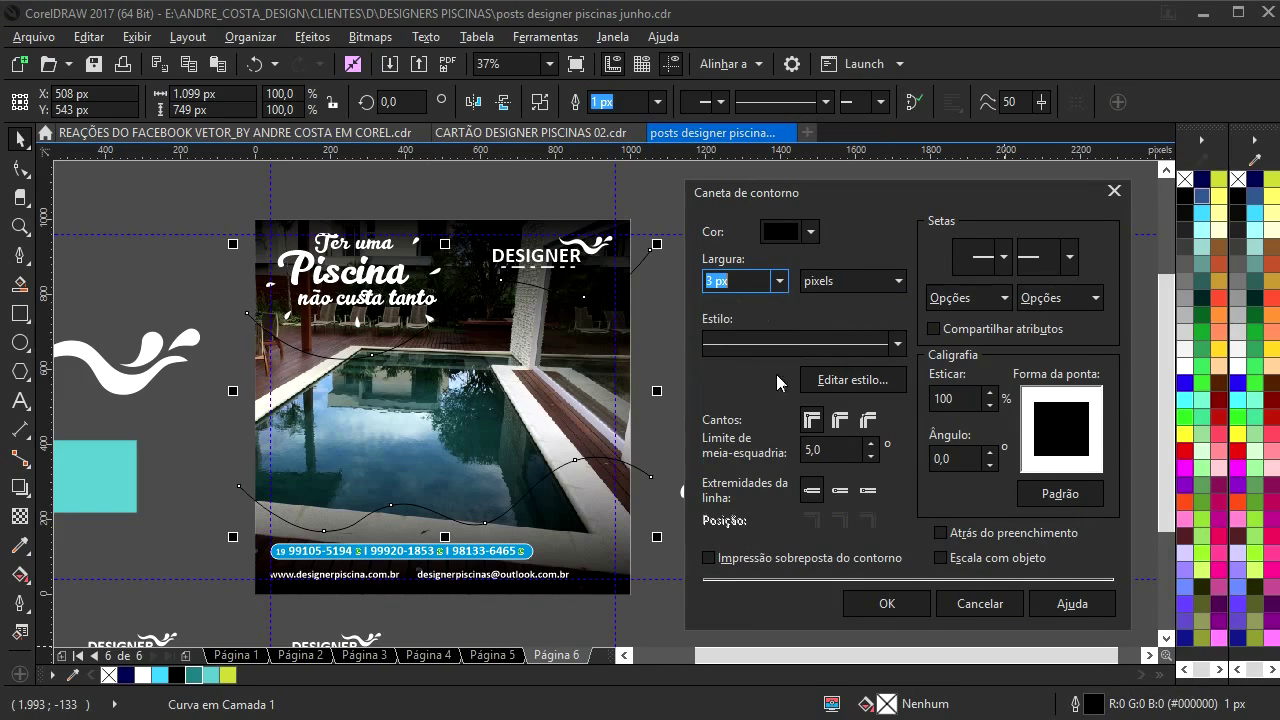
left_click(838, 428)
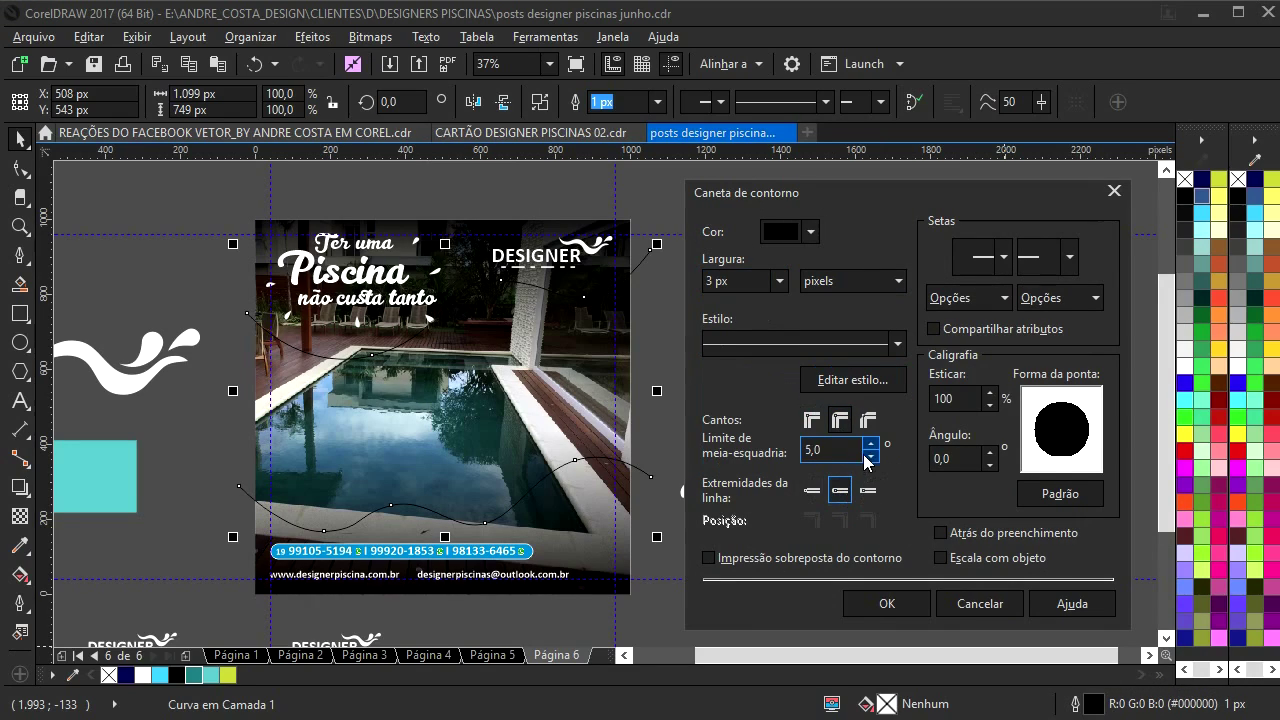
left_click(897, 344)
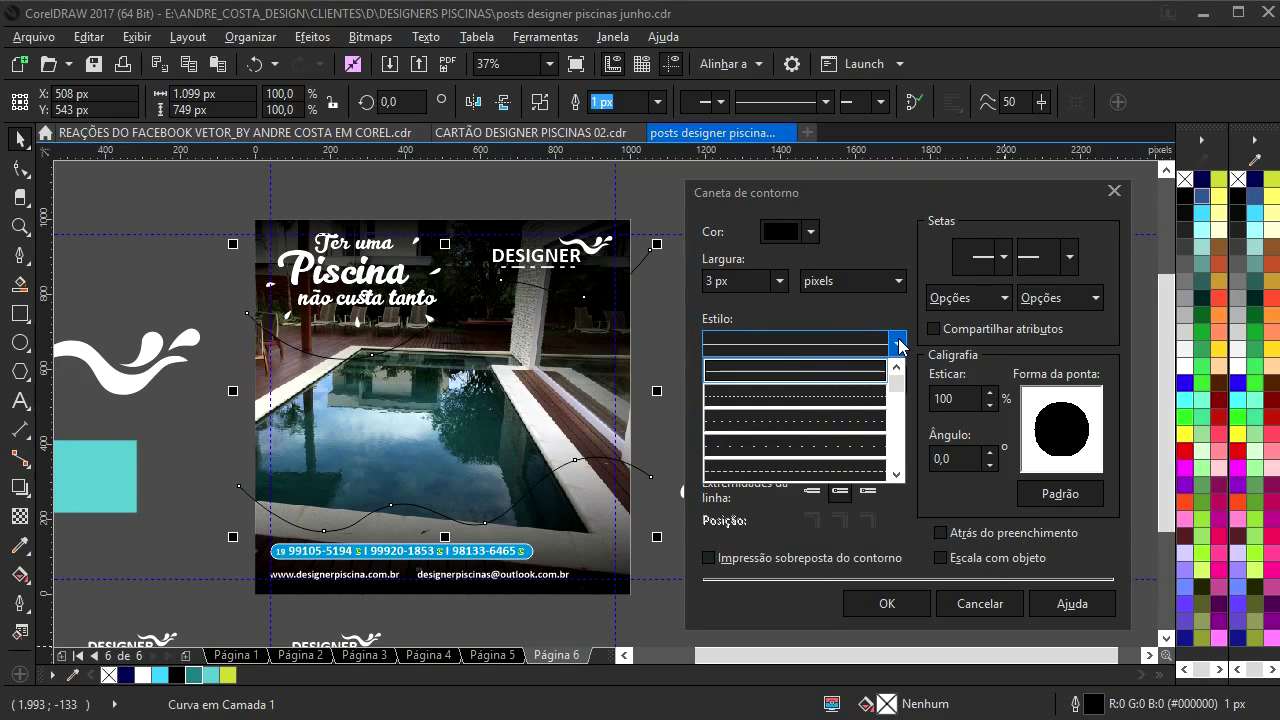
left_click(768, 432)
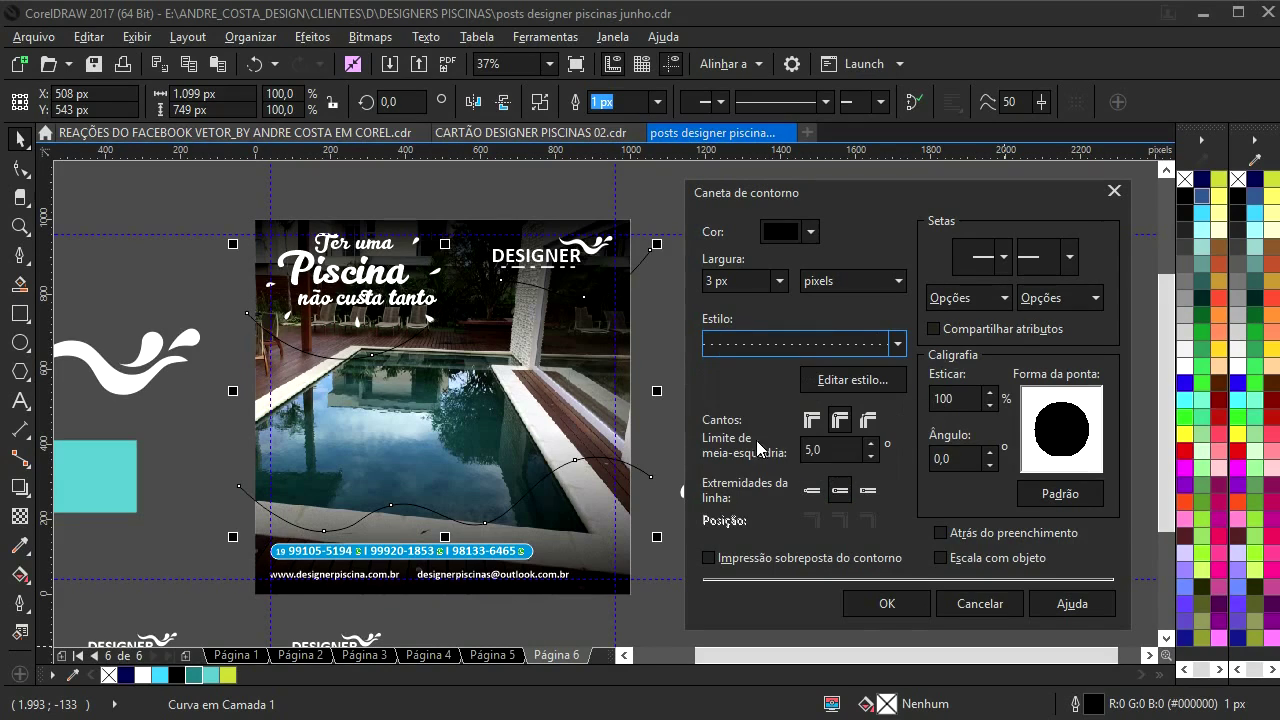
- Set the outline color of the combined curves to white (#FFFFFF) and apply the outline settings
left_click(809, 233)
left_click(810, 233)
left_click(789, 242)
left_click(777, 336)
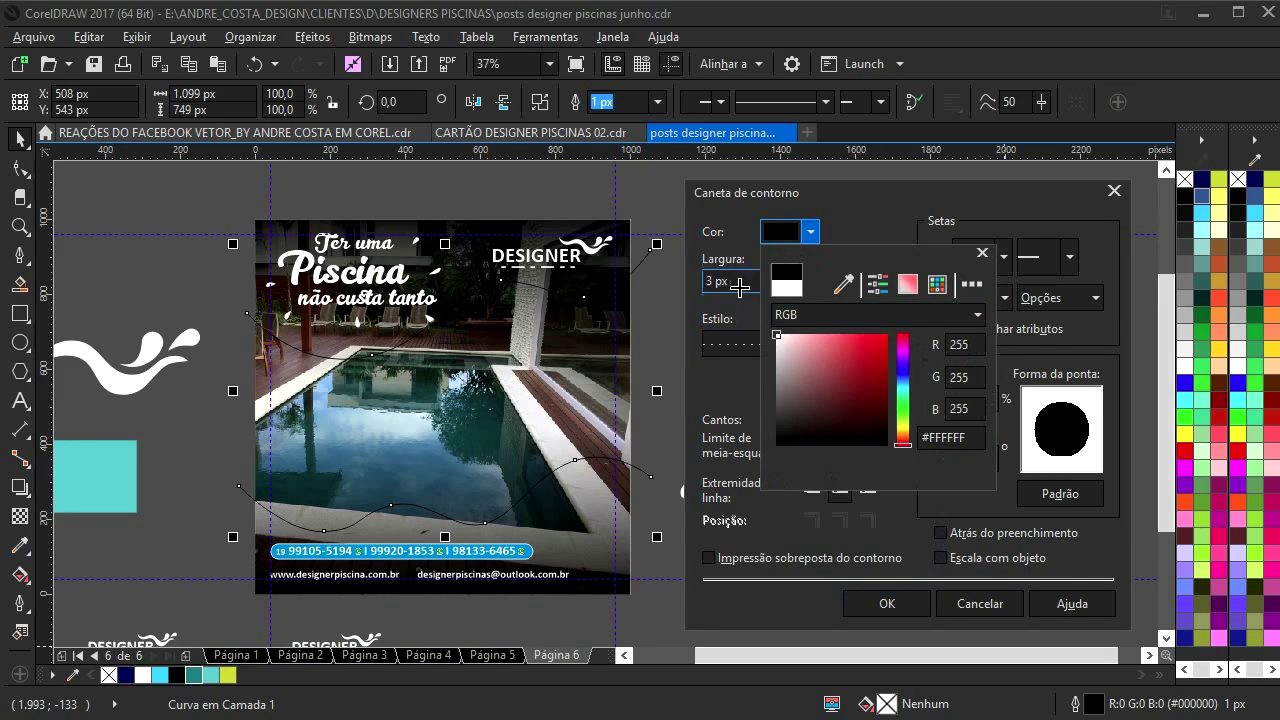
left_click(982, 255)
left_click(887, 603)
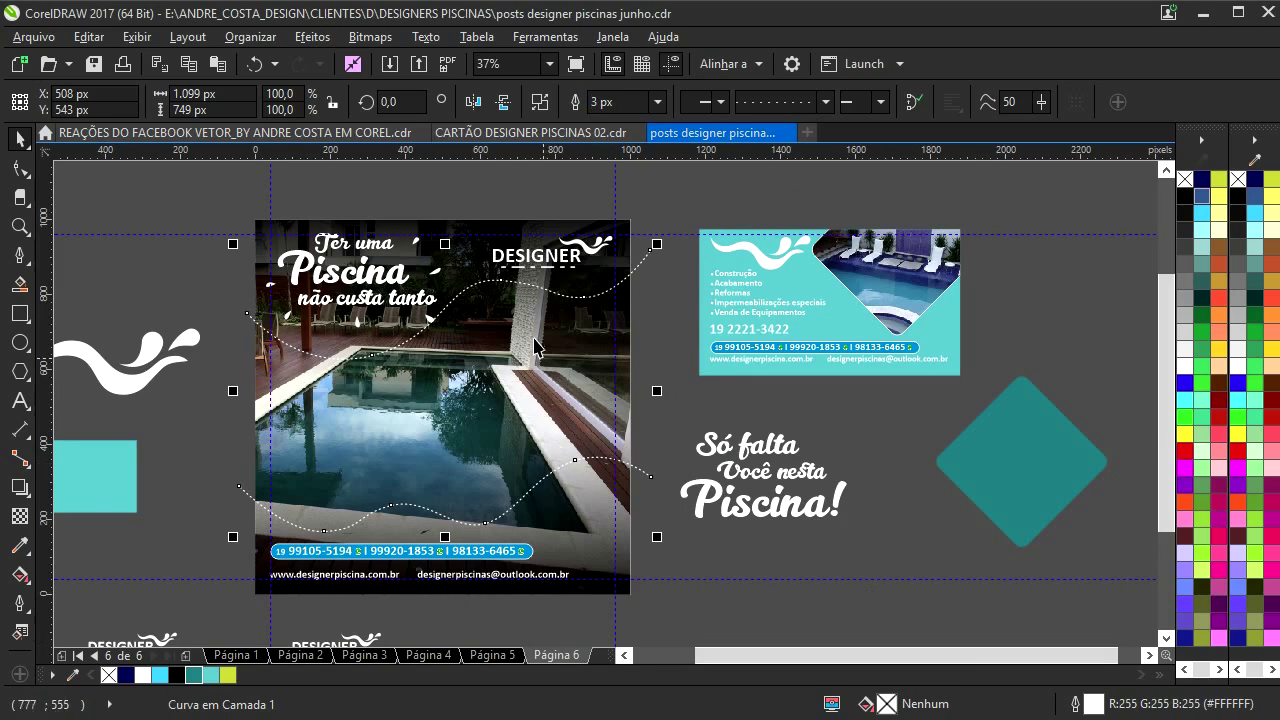
- Place the dotted curves inside the page 6 photo frame as PowerClip content
right_click(508, 283)
left_click(528, 186)
left_click(621, 357)
left_click(664, 347)
left_click_drag(463, 355, 527, 360)
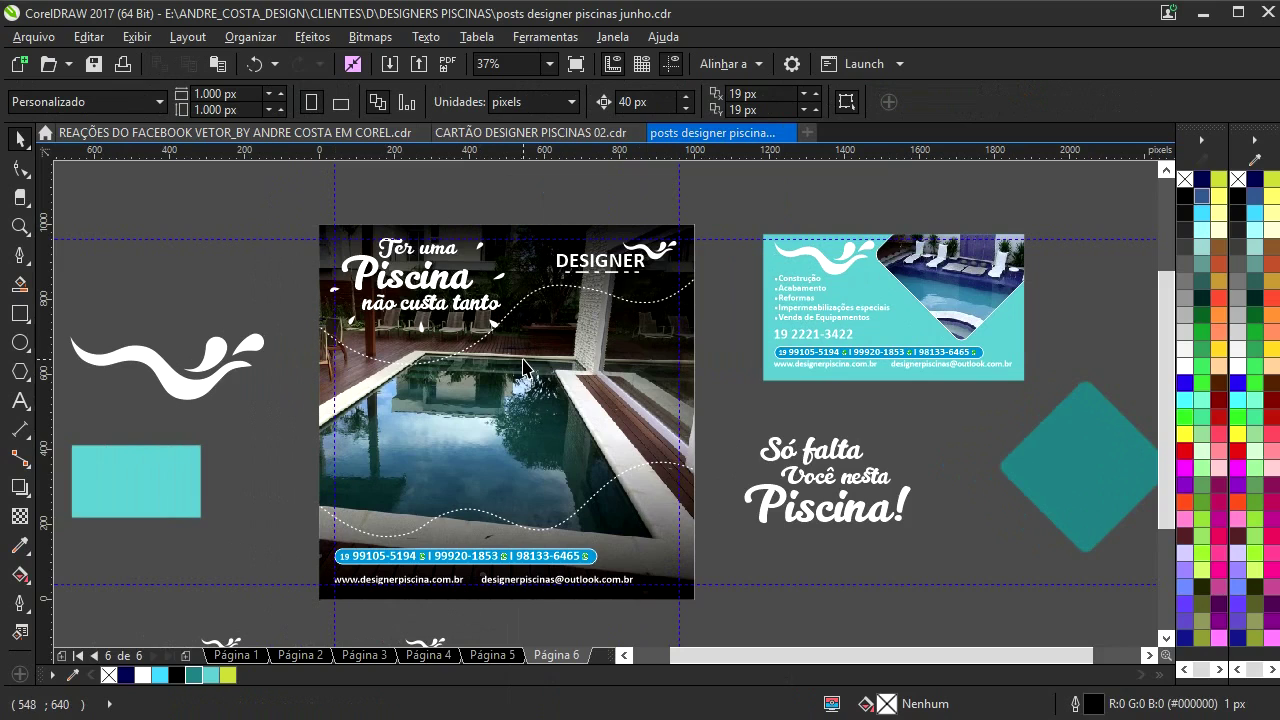
- Break the dotted curves apart inside the photo's PowerClip, delete the lower one and finish editing the contents
left_click(524, 517)
double_click(505, 520)
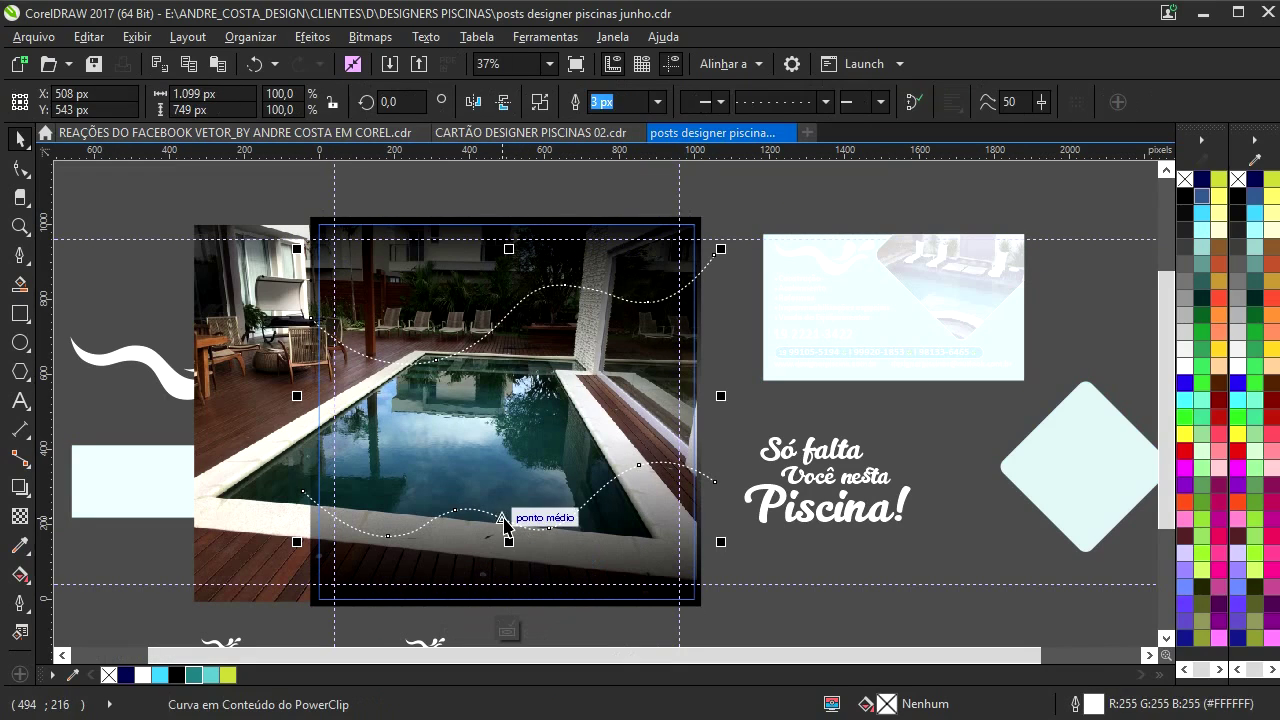
key("ctrl+k")
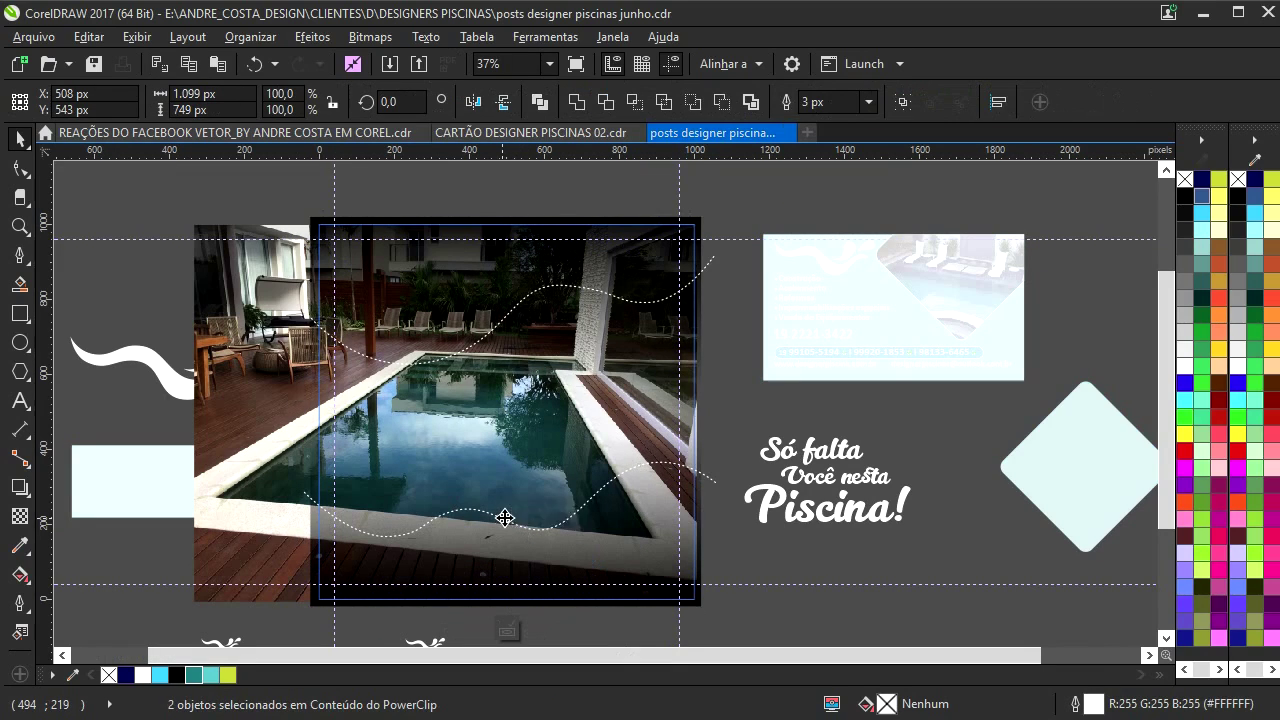
left_click(759, 418)
left_click(704, 477)
key("Delete")
left_click(739, 413, "ctrl")
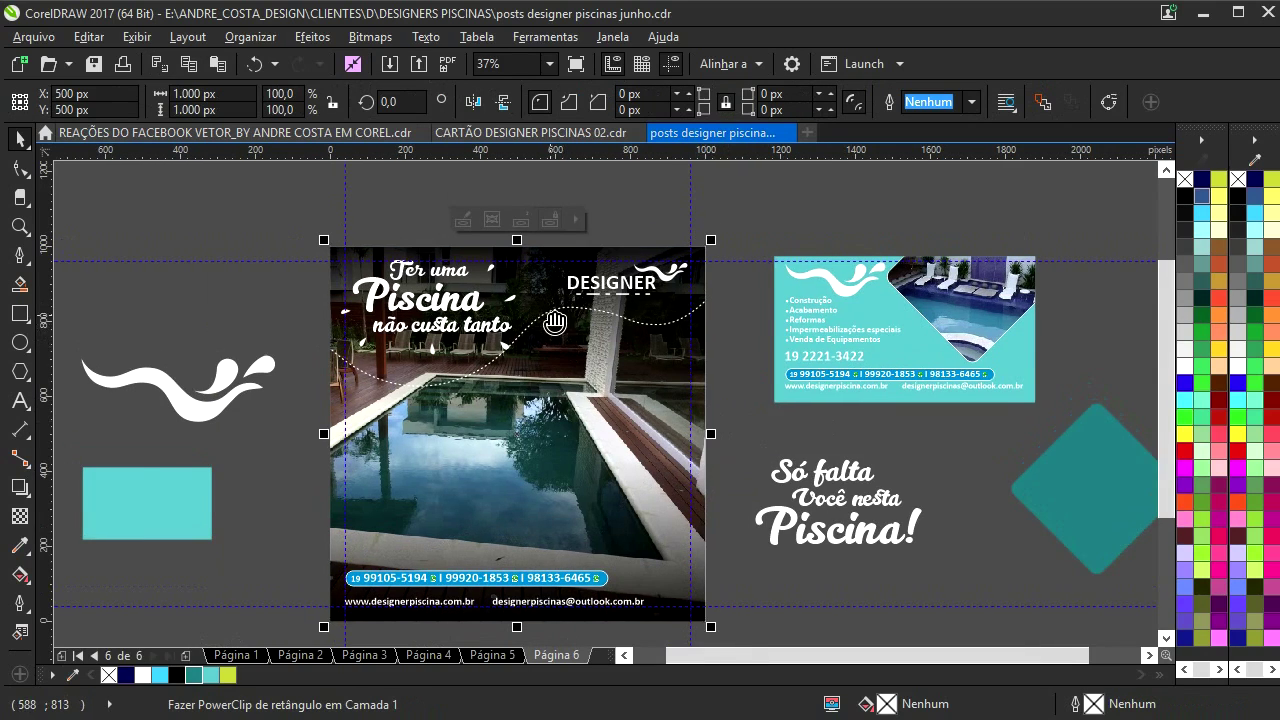
- Reopen the photo's PowerClip contents and give the remaining curve a dotted line style with wider gaps
scroll(552, 318, "up", 3)
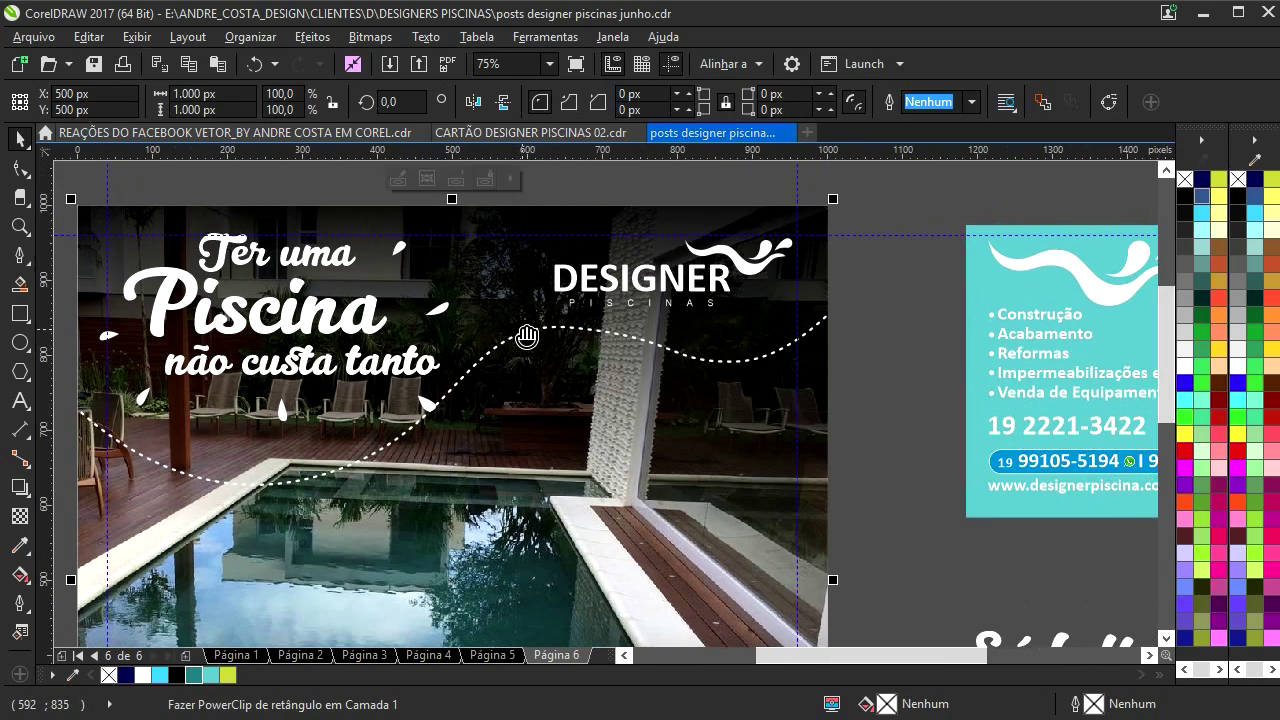
left_click(527, 336, "ctrl")
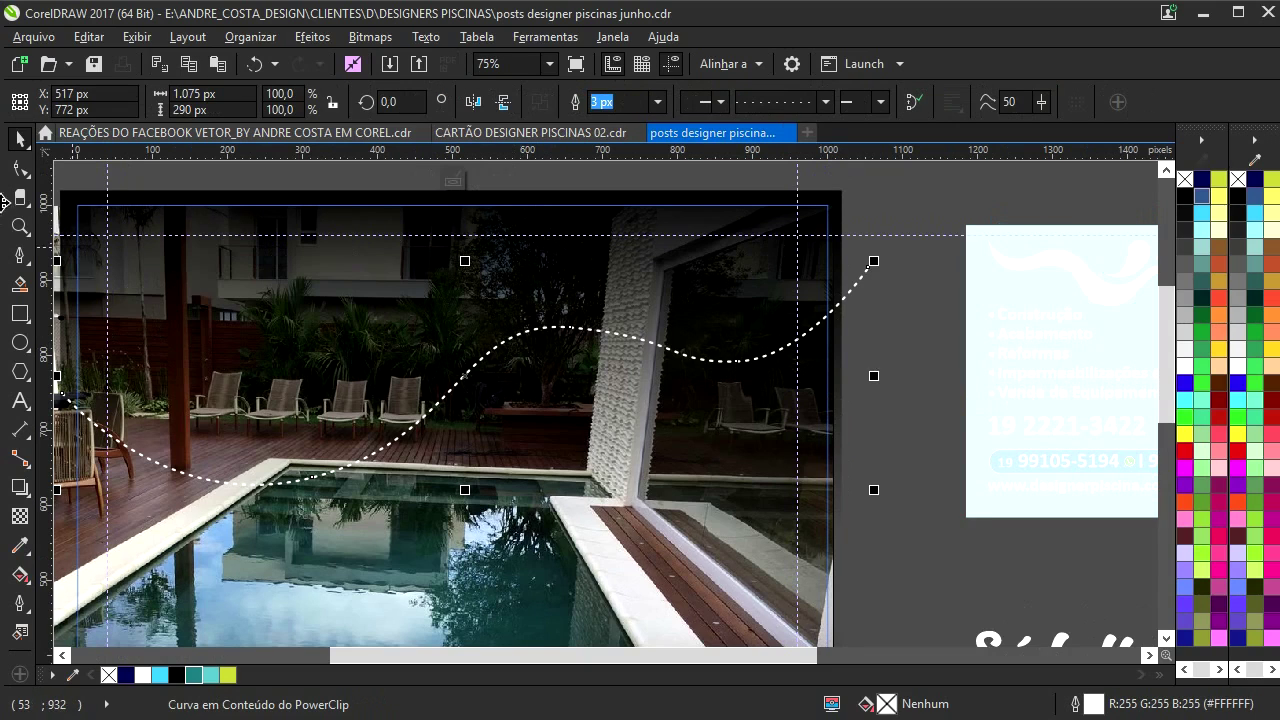
left_click(825, 102)
left_click(797, 188)
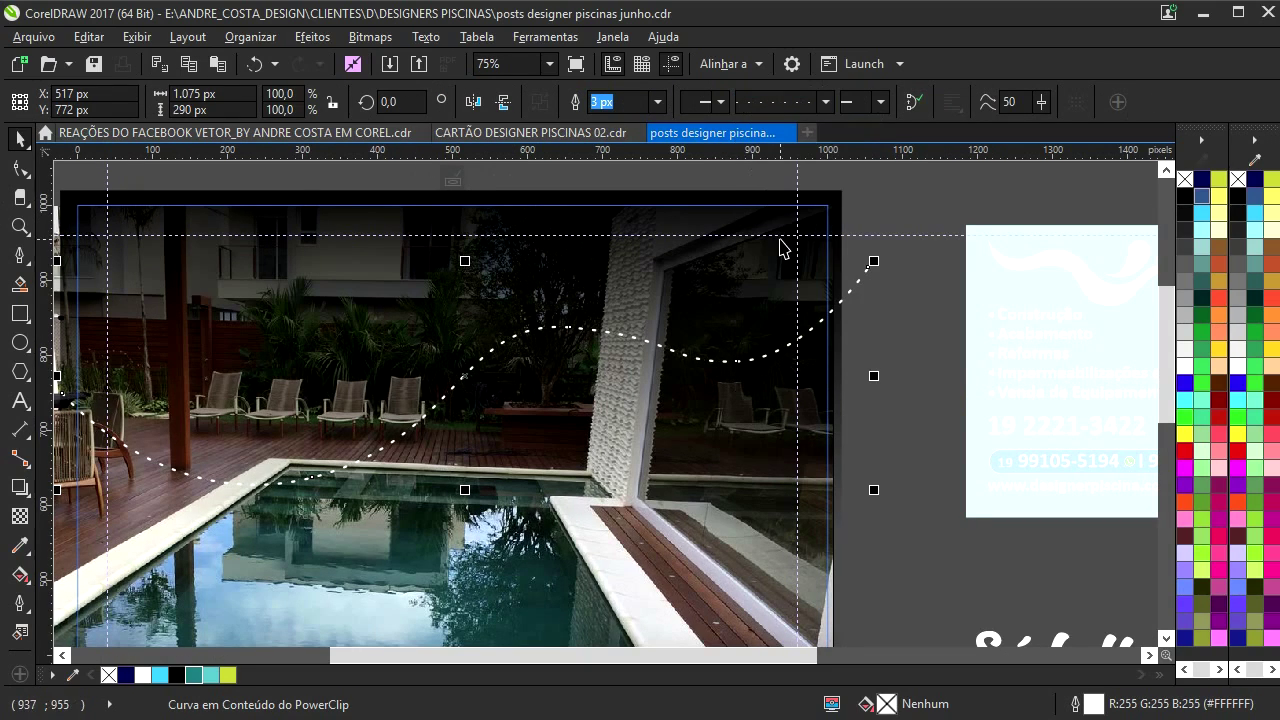
- Reshape the crest of the dotted curve by adjusting the handle of its upper node with the Shape tool
scroll(573, 328, "up", 2)
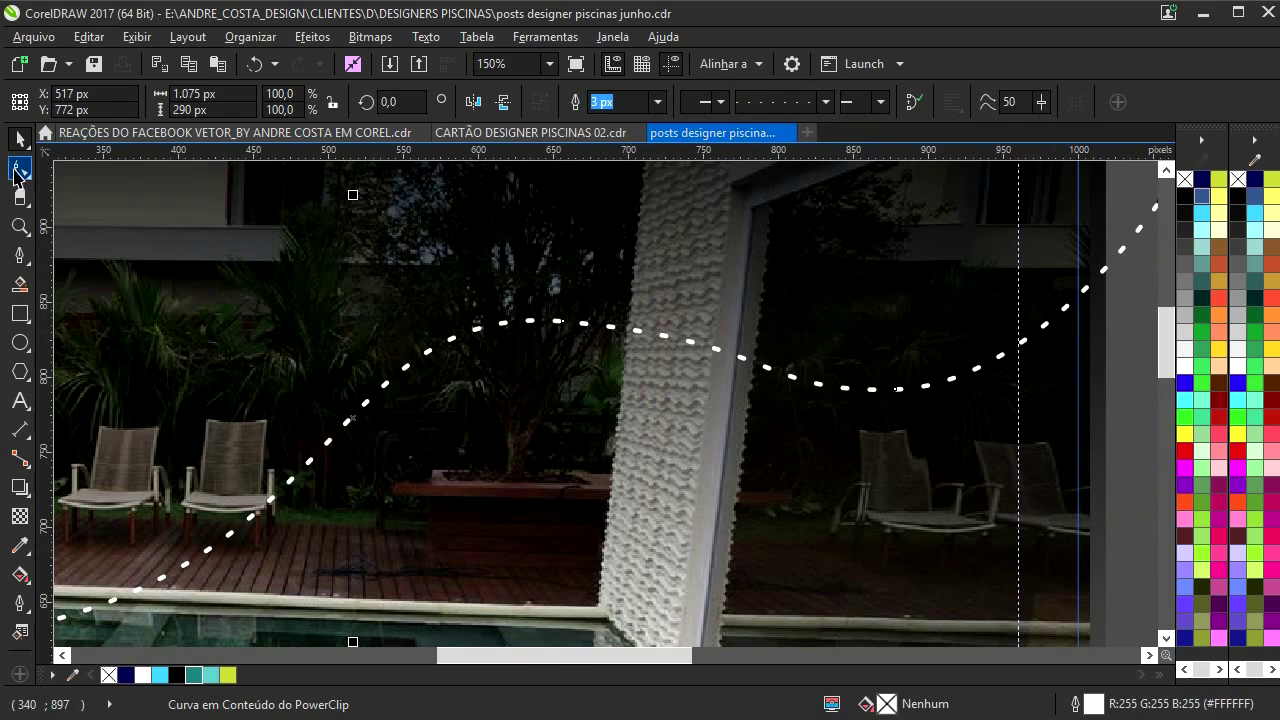
left_click(17, 170)
left_click_drag(563, 322, 580, 337)
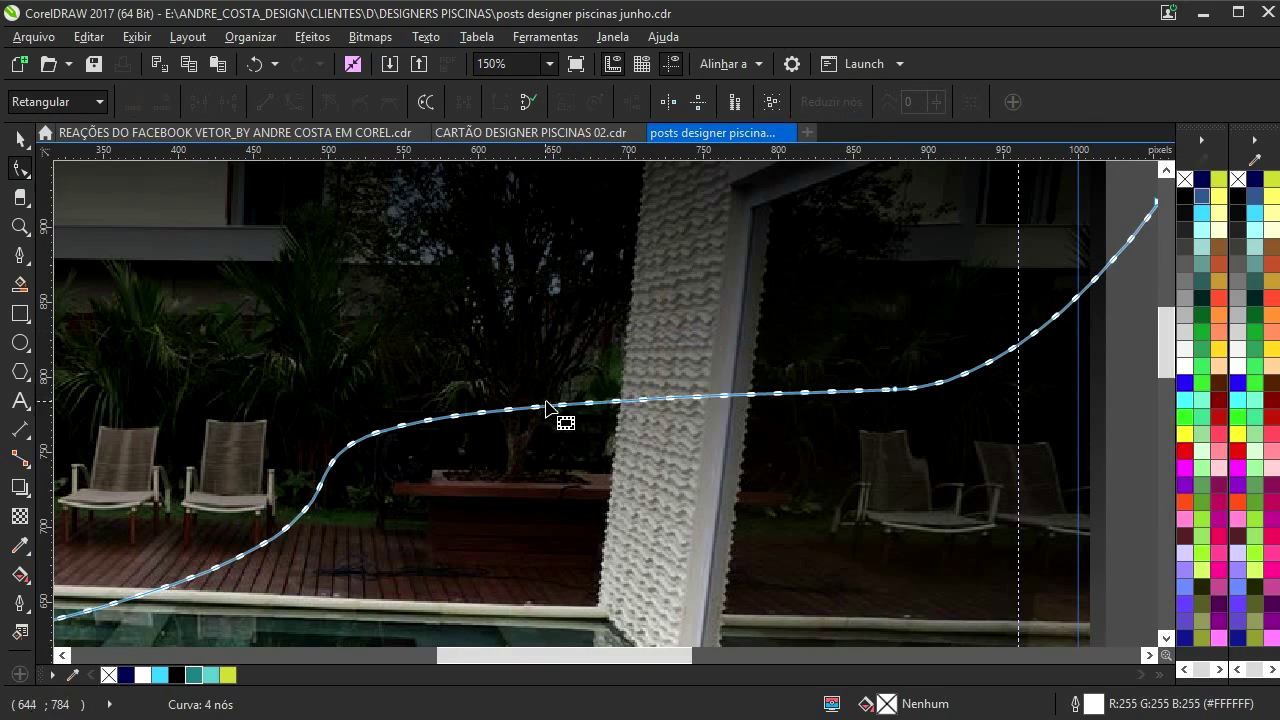
key("ctrl+z")
left_click_drag(331, 303, 364, 340)
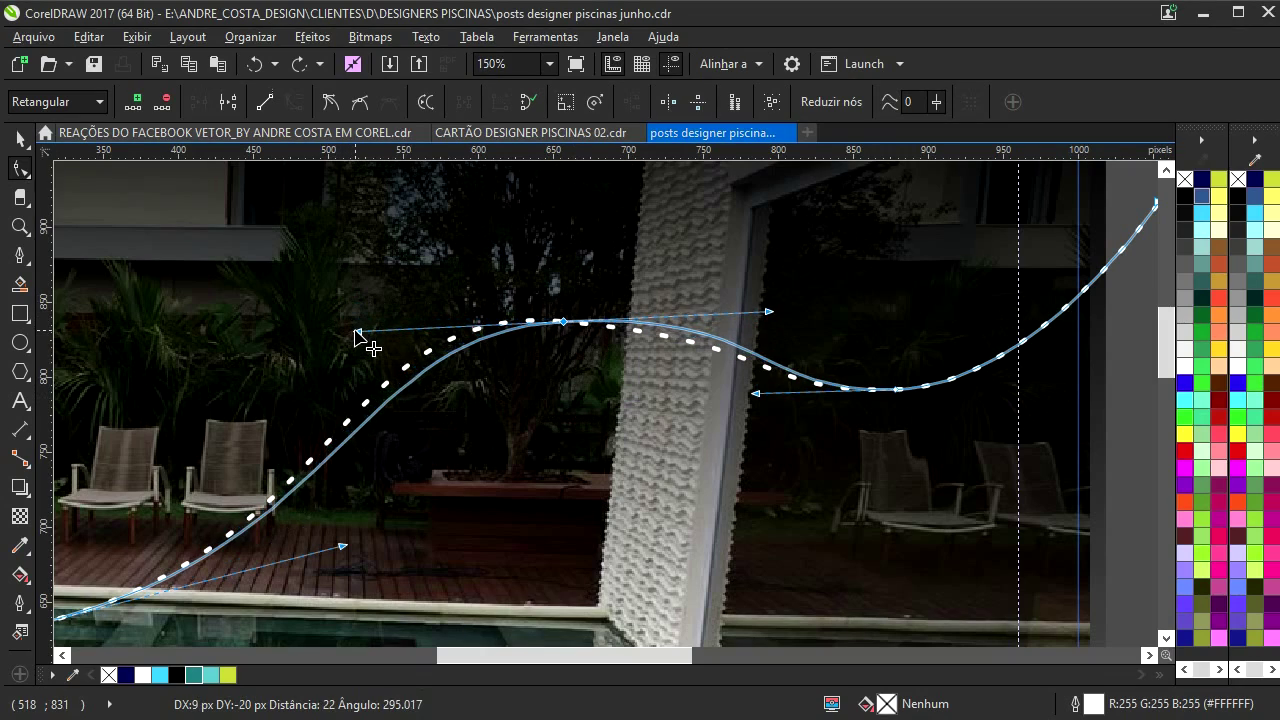
- Draw a large closed drop shape below the dotted curve's crest with the Pen tool, about 215 by 83 px
left_click(21, 252)
left_click(428, 408)
left_click_drag(604, 357, 706, 368)
left_click_drag(722, 477, 787, 441)
left_click_drag(423, 407, 525, 386)
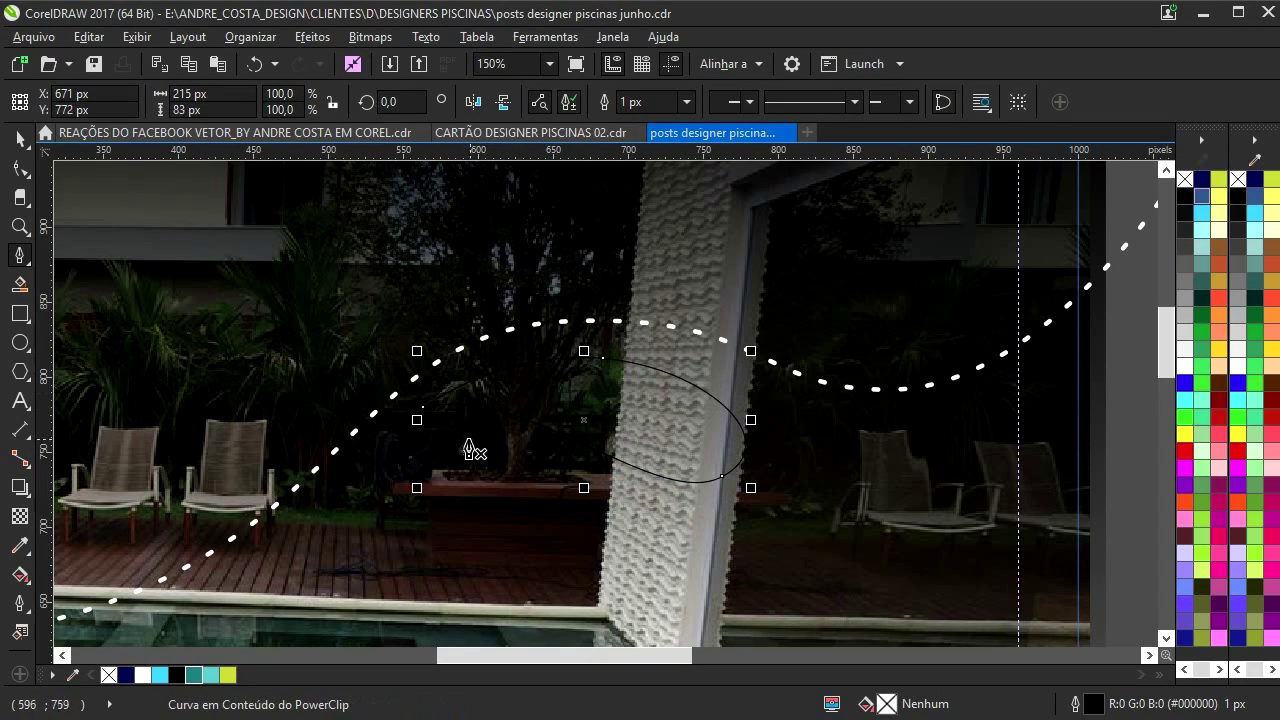
- Draw a smaller closed drop below the large one with the Pen tool, about 131 by 79 px, and scale it down
left_click(600, 495)
mouse_move(700, 541)
left_mouse_down()
mouse_move(777, 549)
mouse_move(790, 582)
mouse_move(789, 563)
mouse_move(814, 551)
mouse_move(835, 562)
left_mouse_up()
left_click_drag(676, 605, 703, 609)
left_click(600, 495)
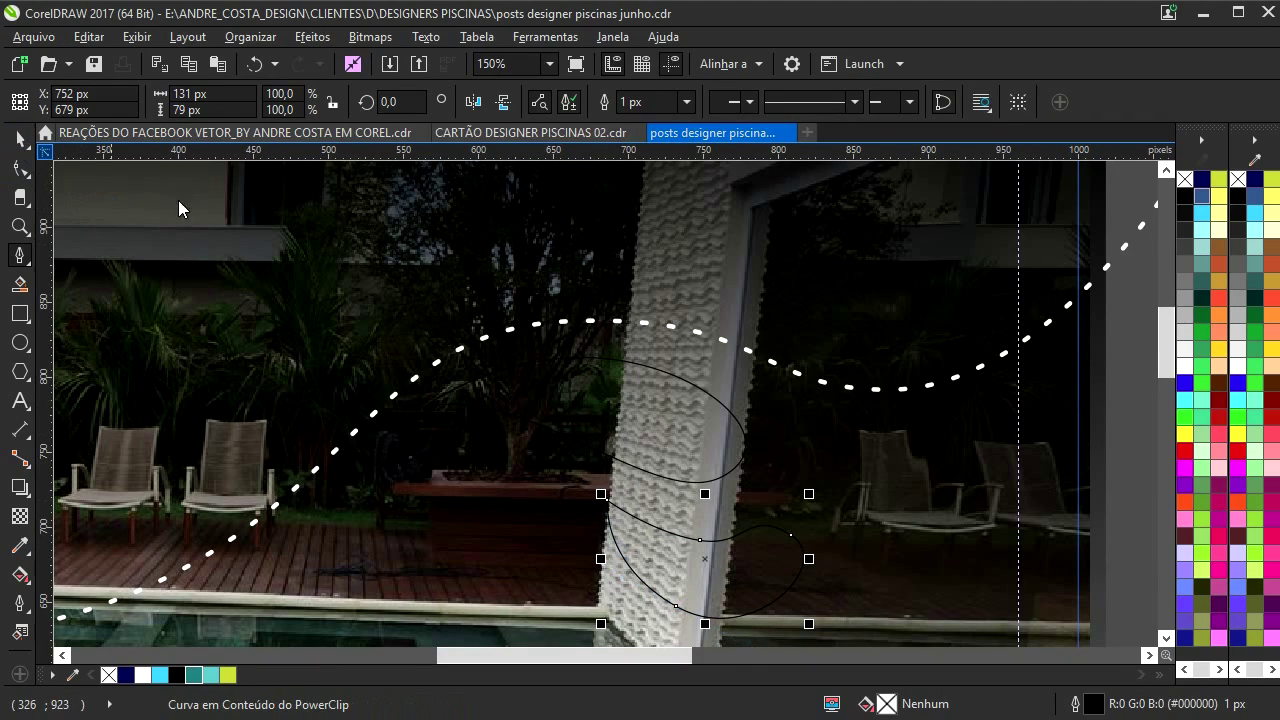
key("space")
left_click_drag(809, 494, 754, 528)
- Try to smooth the small drop's outline by removing, adding and moving nodes, and delete the drop
left_click(24, 170)
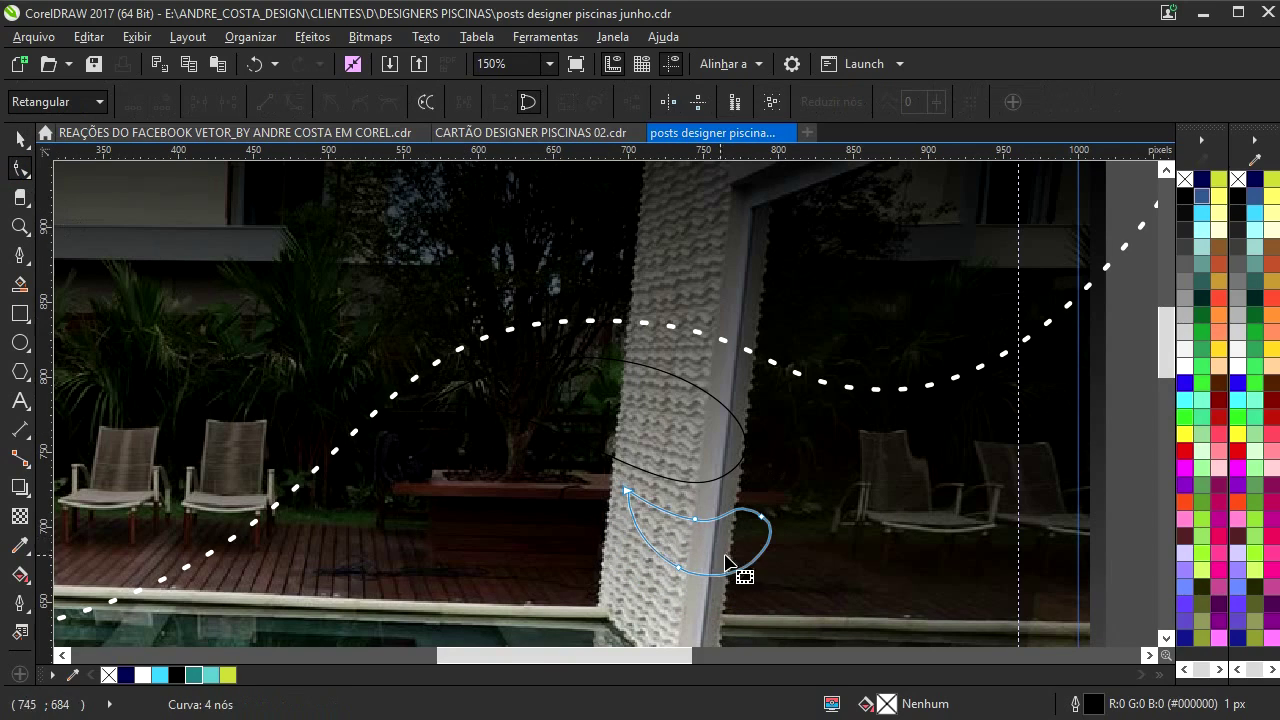
scroll(745, 565, "up", 3)
left_click(801, 452)
left_click_drag(674, 375, 711, 379)
key("Delete")
right_click(677, 490)
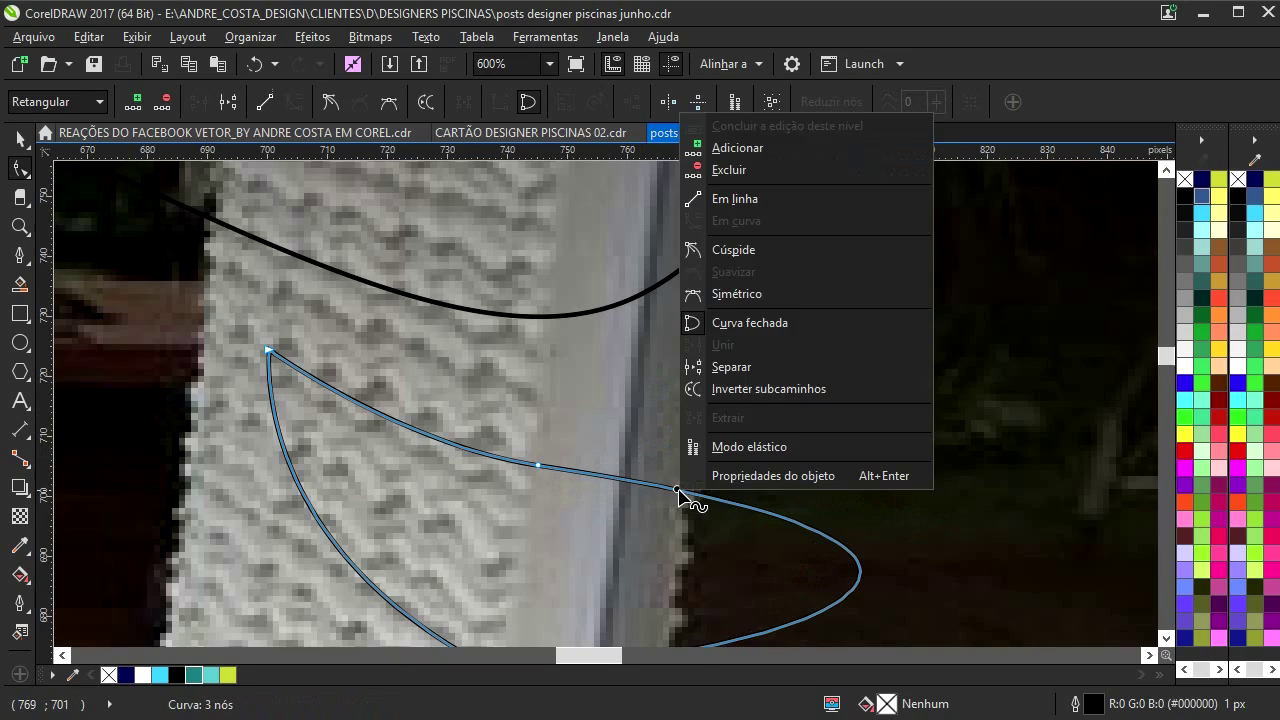
left_click(763, 149)
left_click_drag(677, 491, 697, 417)
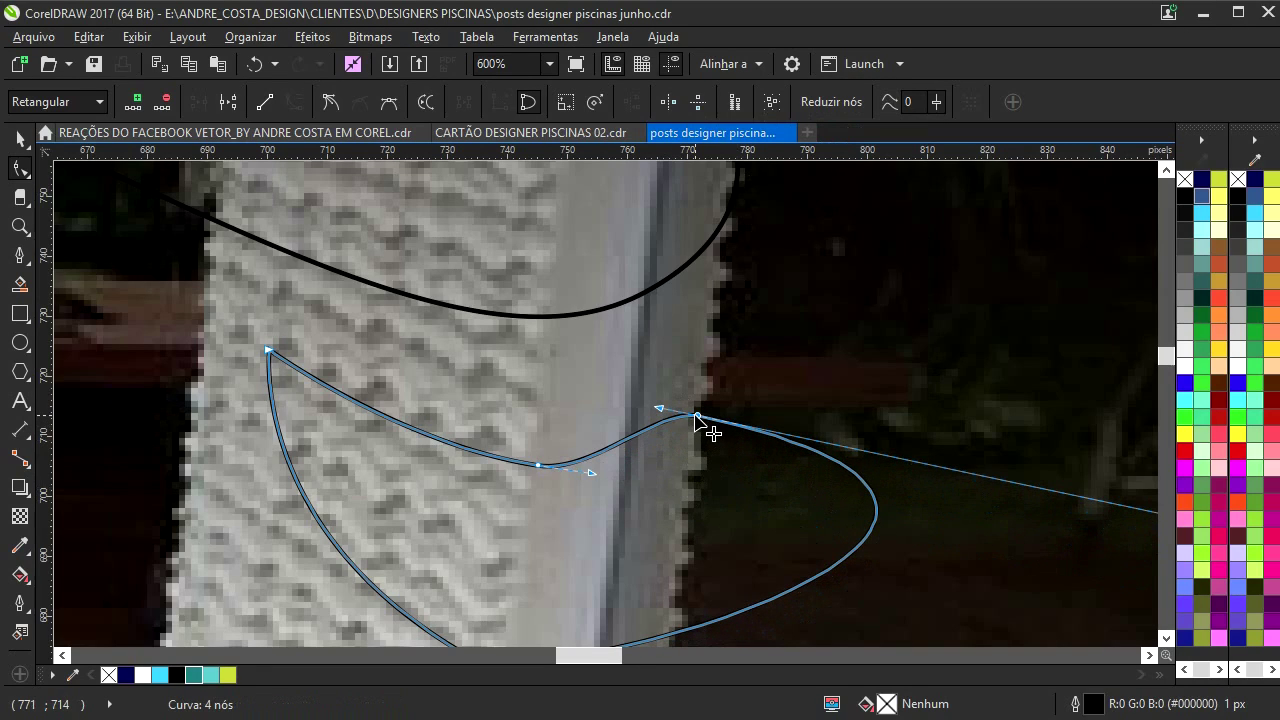
key("Delete")
scroll(664, 469, "down", 2)
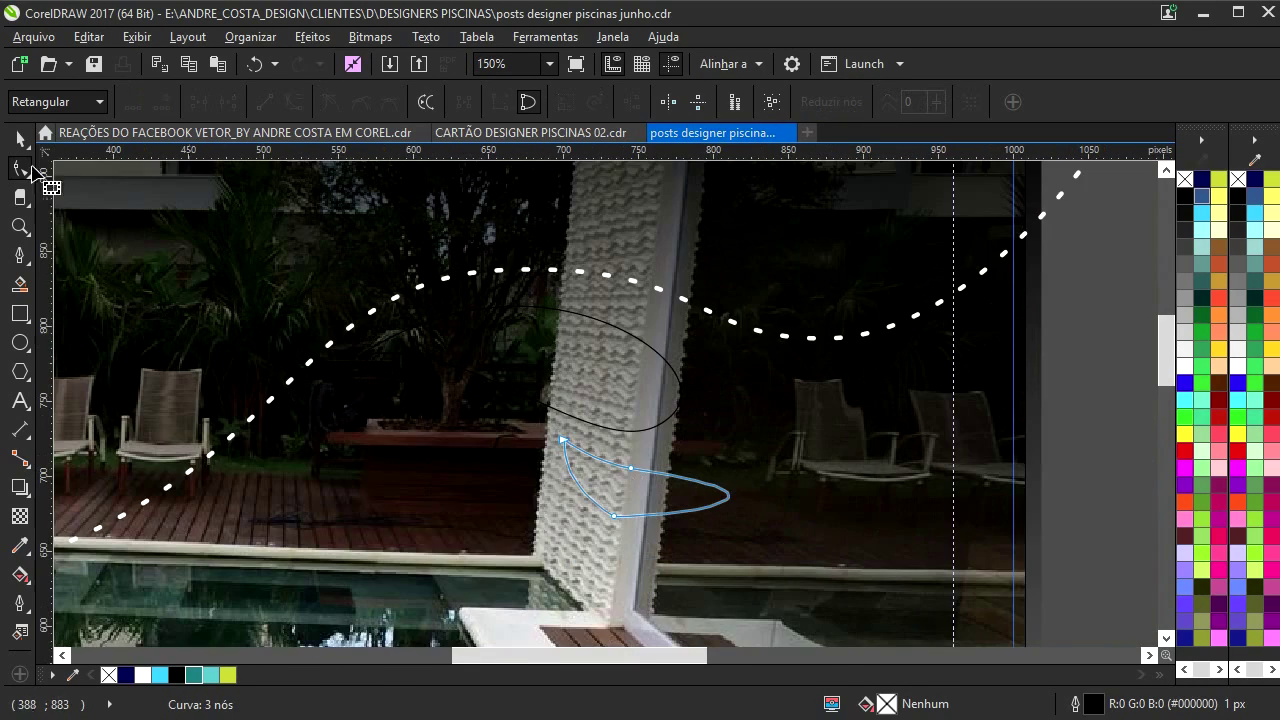
left_click(20, 139)
key("Delete")
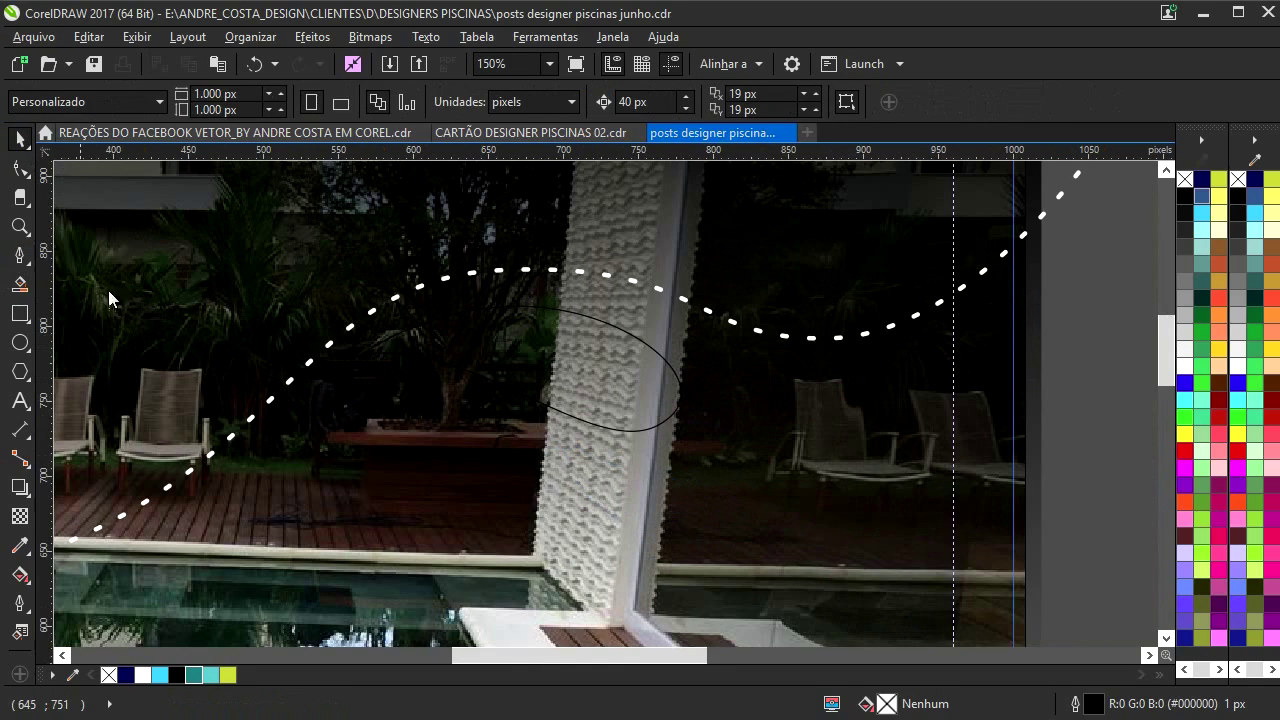
- Redraw the small closed drop just below the large one with the Pen tool, about 73 by 43 px
left_click(20, 256)
scroll(580, 447, "up", 1)
left_click(552, 450)
left_click_drag(644, 471, 762, 492)
left_click_drag(770, 556, 762, 578)
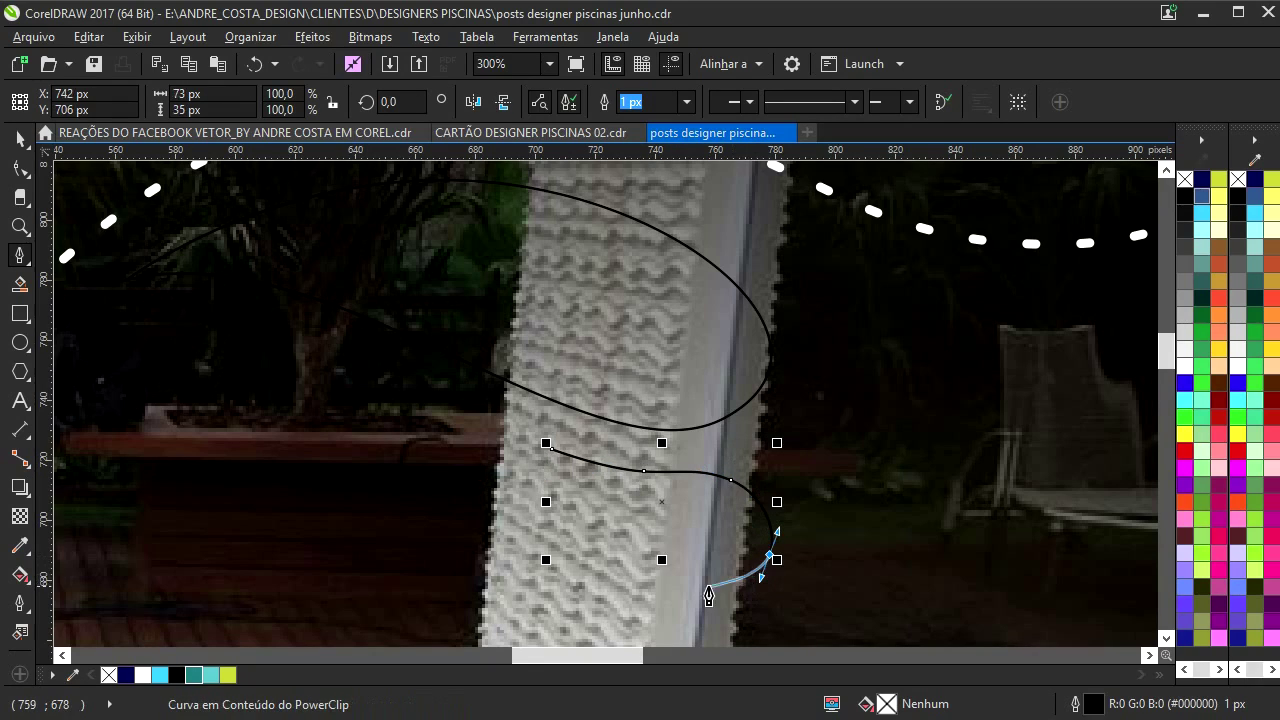
left_click_drag(637, 559, 567, 523)
left_click(548, 446)
scroll(503, 457, "down", 2)
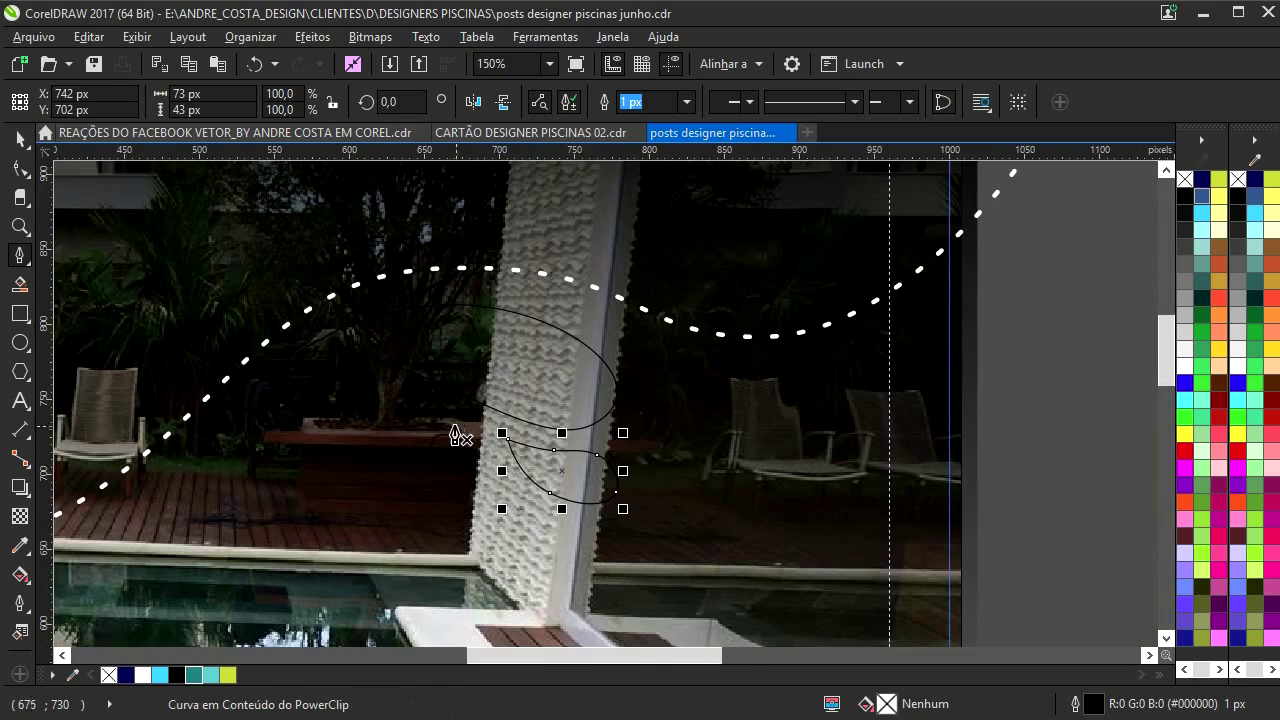
- Copy the outline pen, outline color and fill of the dotted wavy line to both drop shapes
key("space")
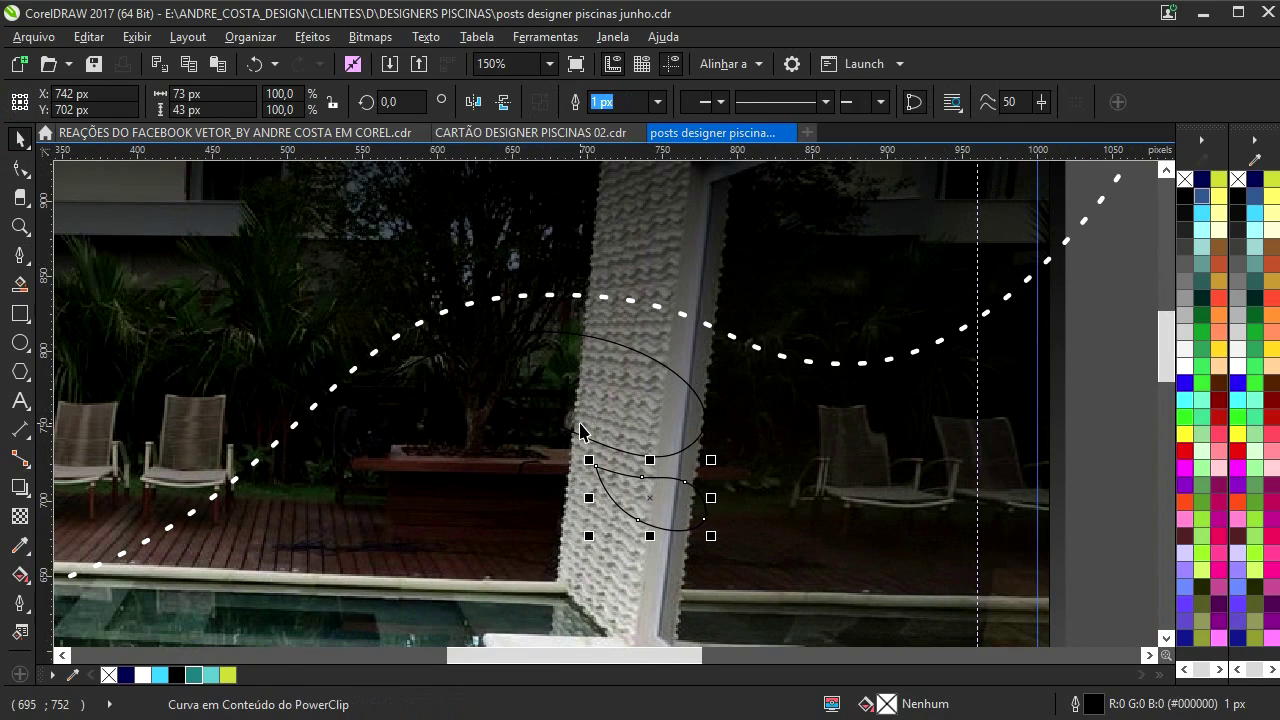
left_click(580, 432, "shift")
left_click(577, 101)
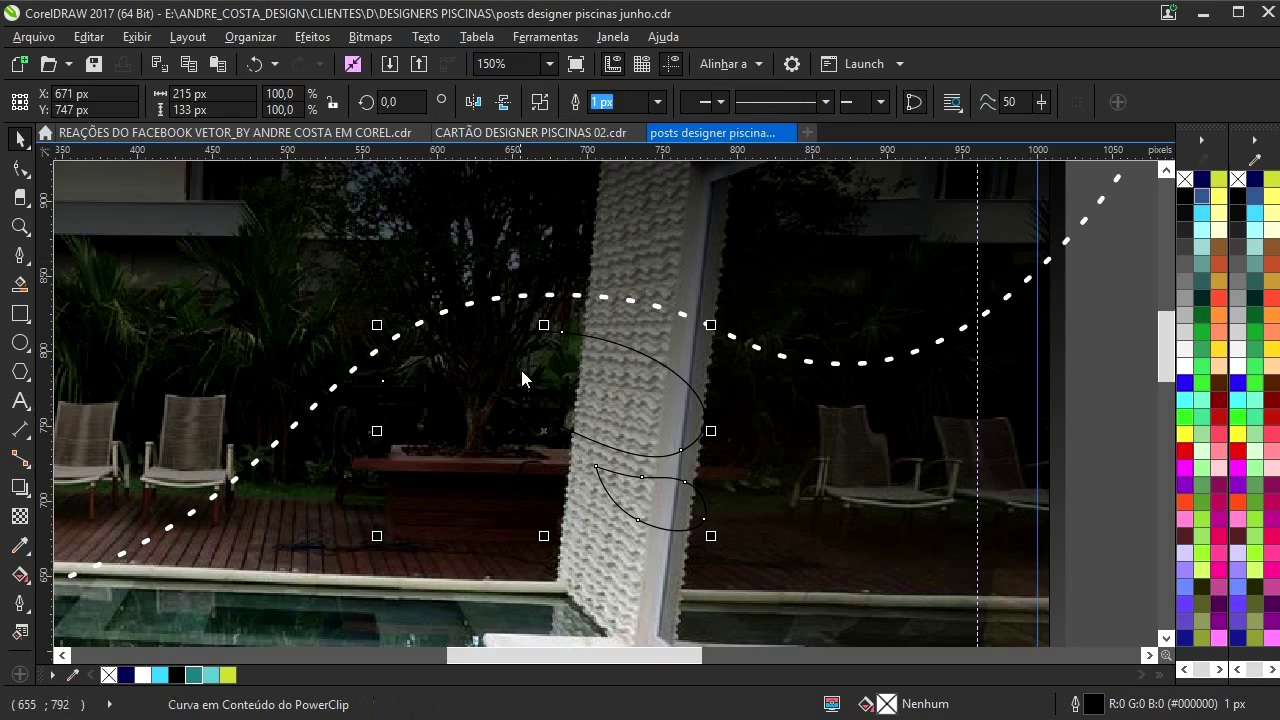
left_click_drag(521, 370, 539, 396)
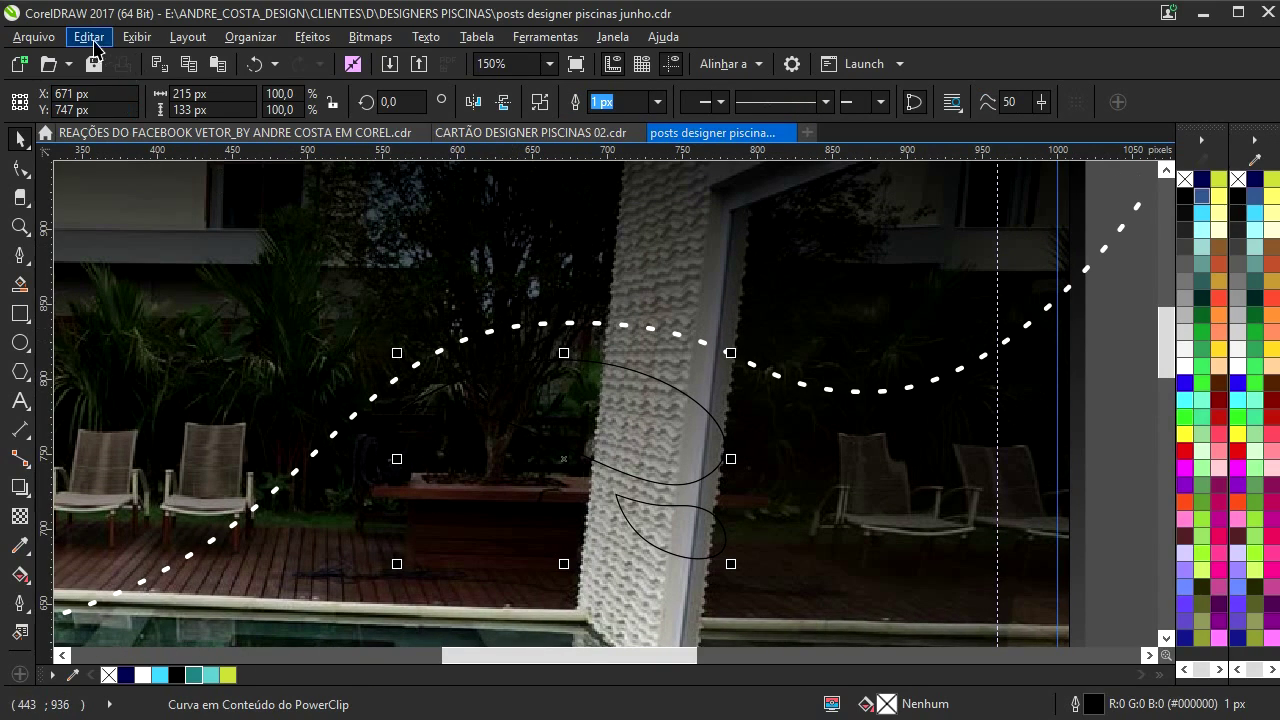
left_click(90, 37)
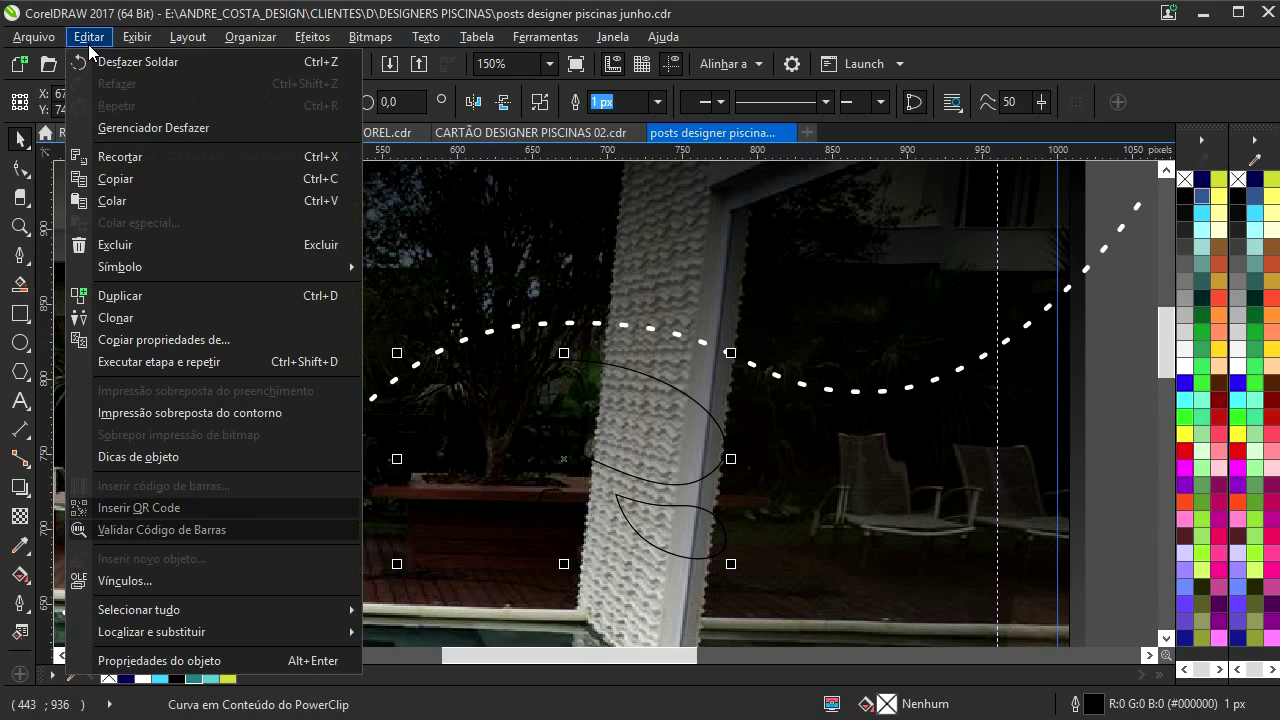
left_click(177, 338)
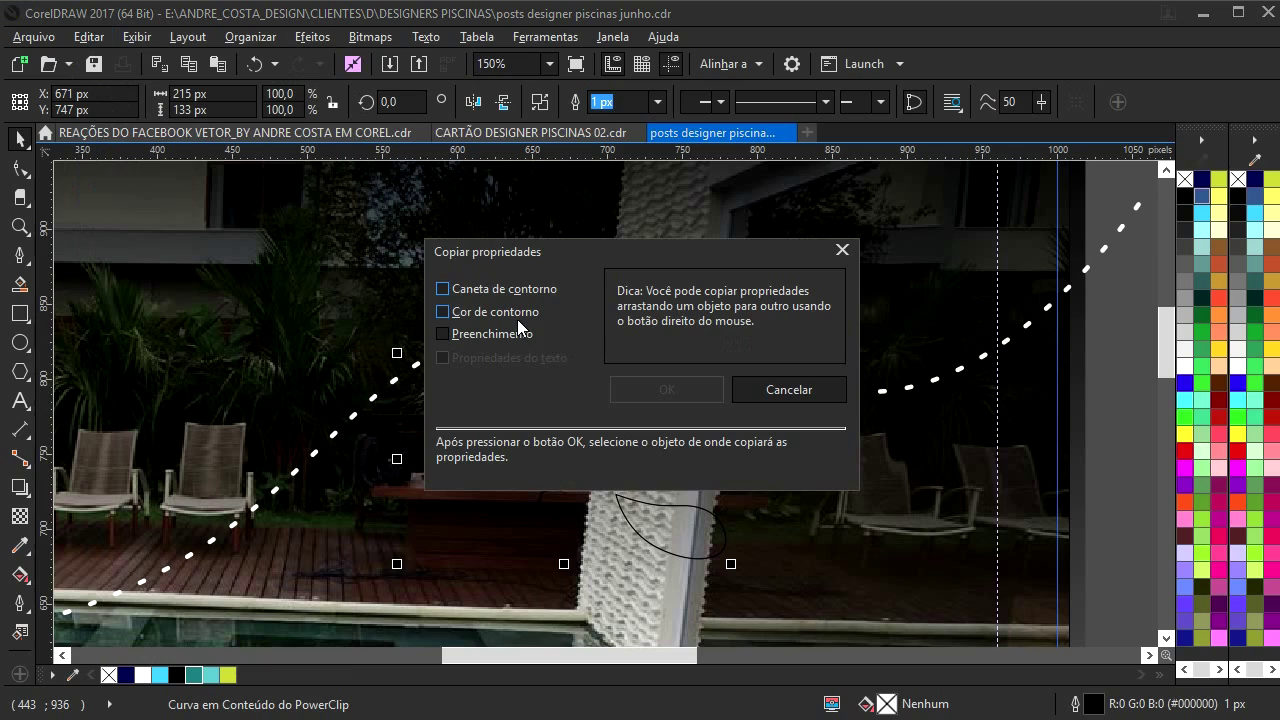
left_click(496, 291)
left_click(488, 314)
left_click(488, 335)
left_click(662, 389)
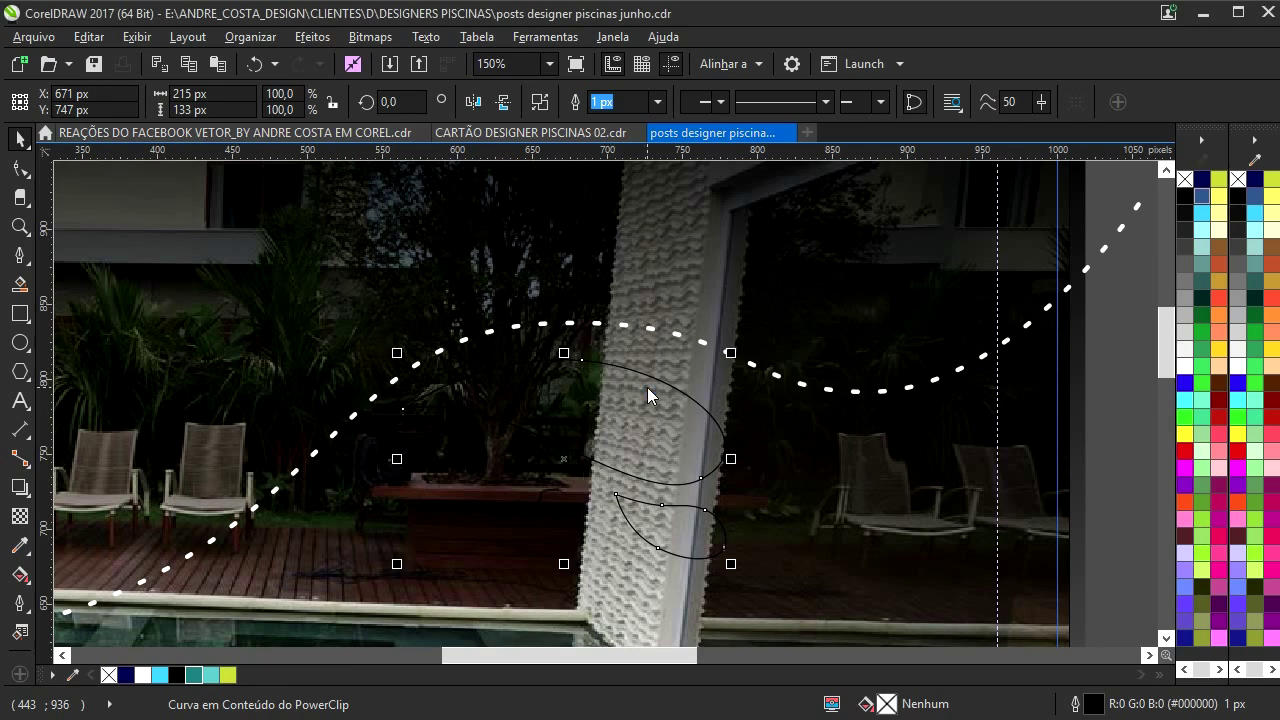
left_click(619, 323)
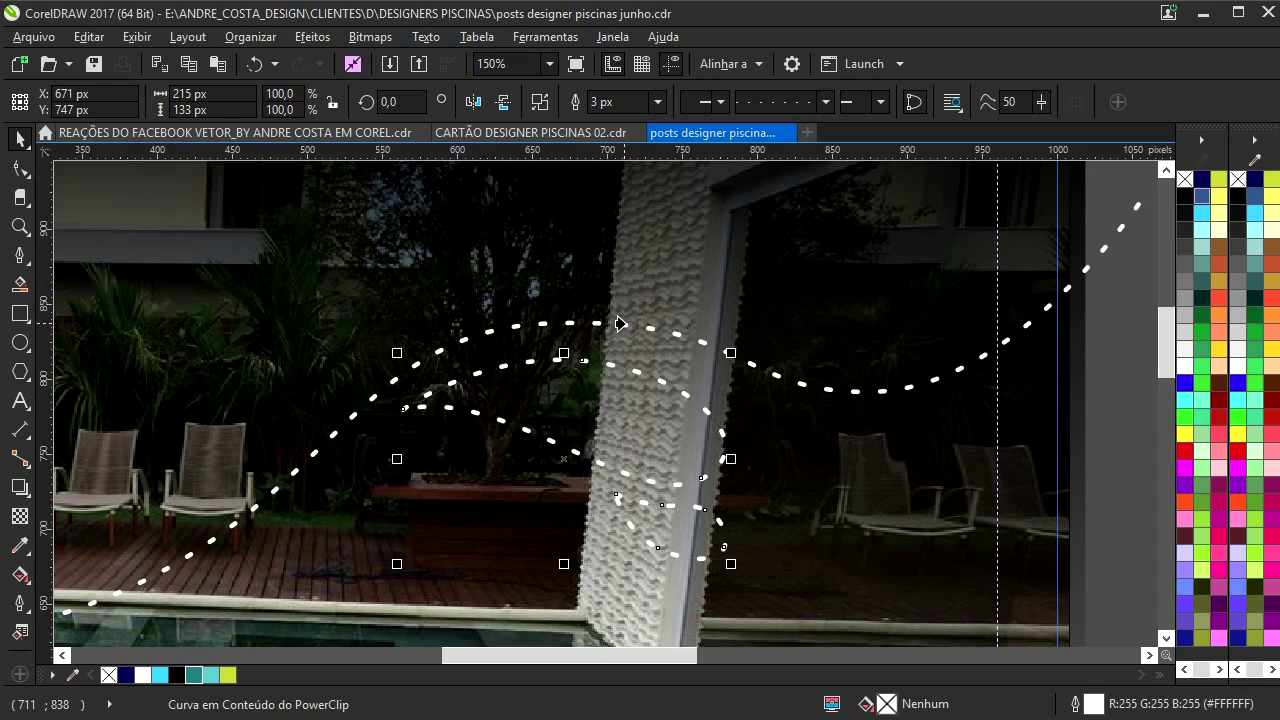
- Leave the PowerClip contents and examine the overall composition of page 6 with the dotted wave and drops
scroll(310, 438, "down", 2)
left_click(606, 312, "ctrl")
left_click_drag(492, 371, 605, 334)
left_click(677, 277)
left_click_drag(524, 457, 576, 393)
left_click_drag(581, 465, 623, 456)
left_click_drag(472, 498, 472, 463)
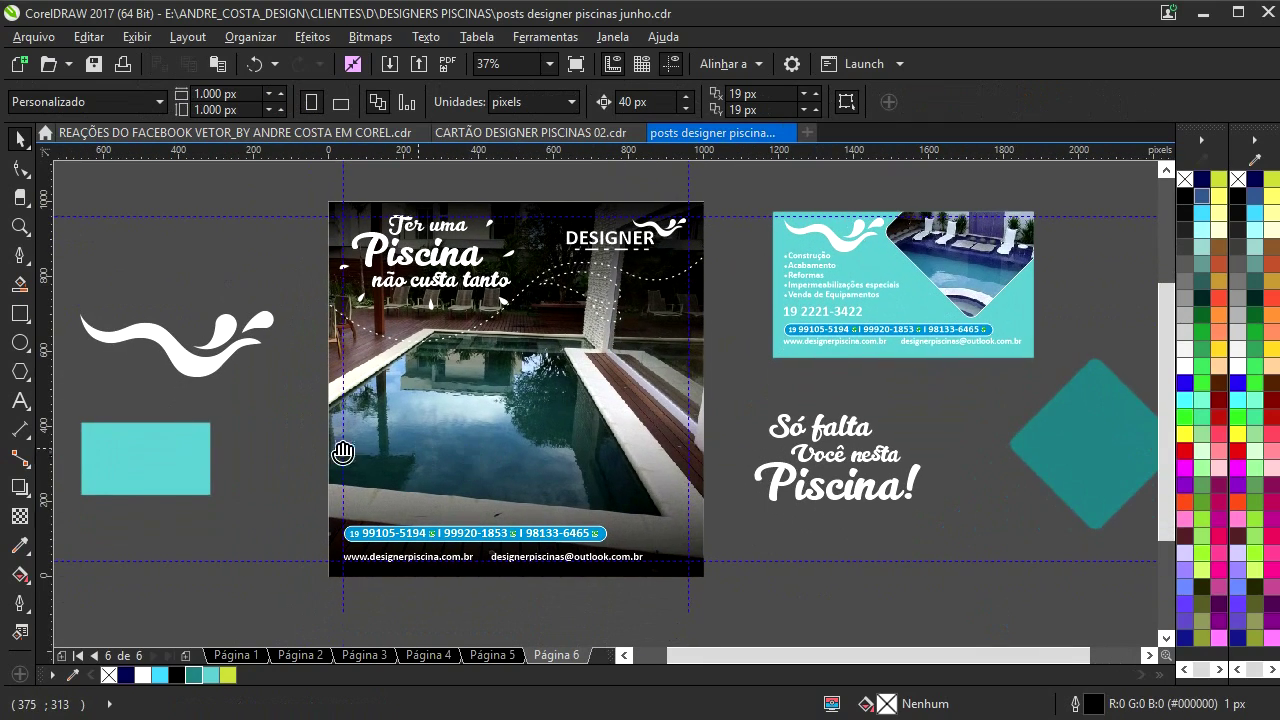
left_click_drag(610, 476, 606, 478)
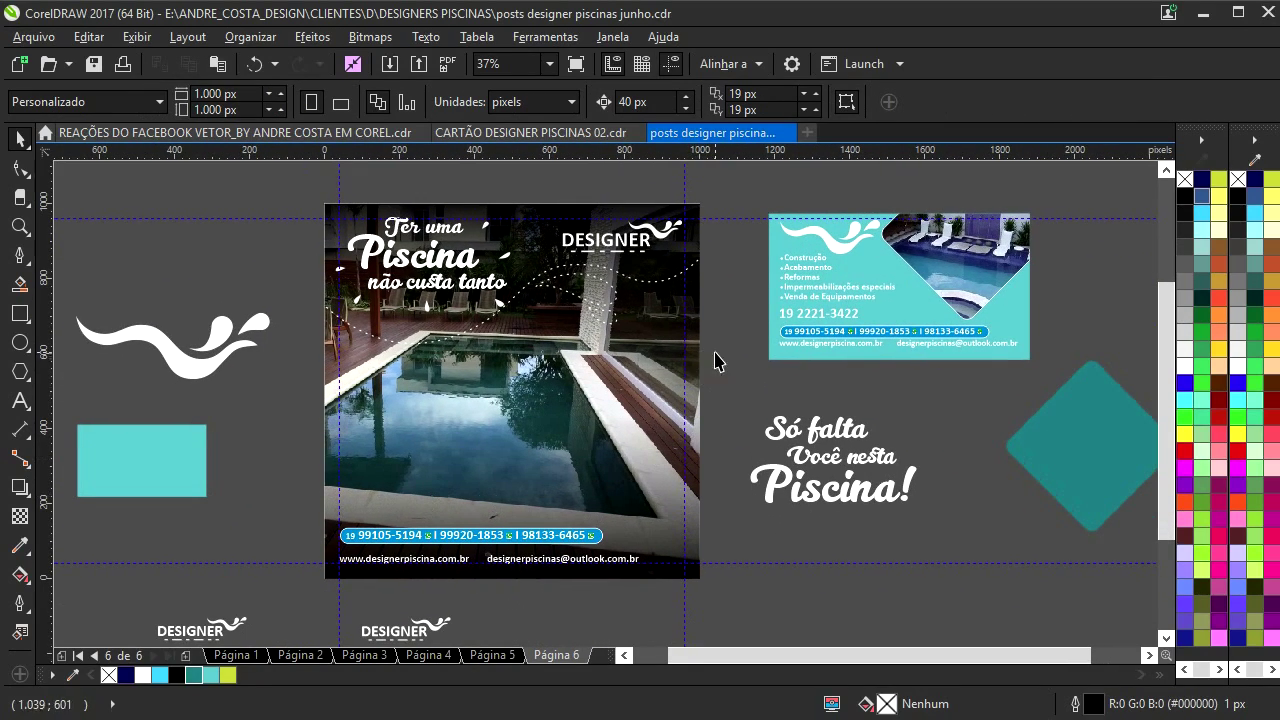
- Delete the two dotted drops and the dotted wavy line from the photo's PowerClip, keeping the dark gradient, and leave the PowerClip
left_click(614, 334)
double_click(605, 325)
left_click(594, 309)
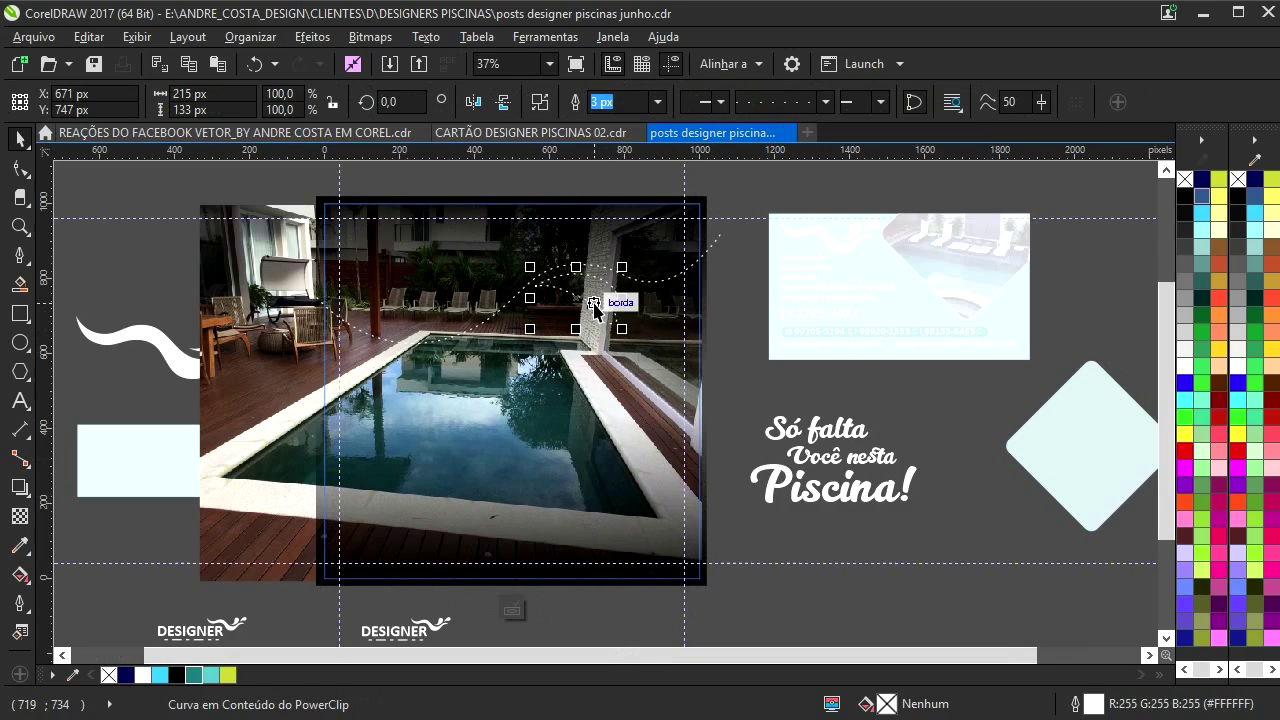
key("Delete")
left_click(638, 284)
key("Delete")
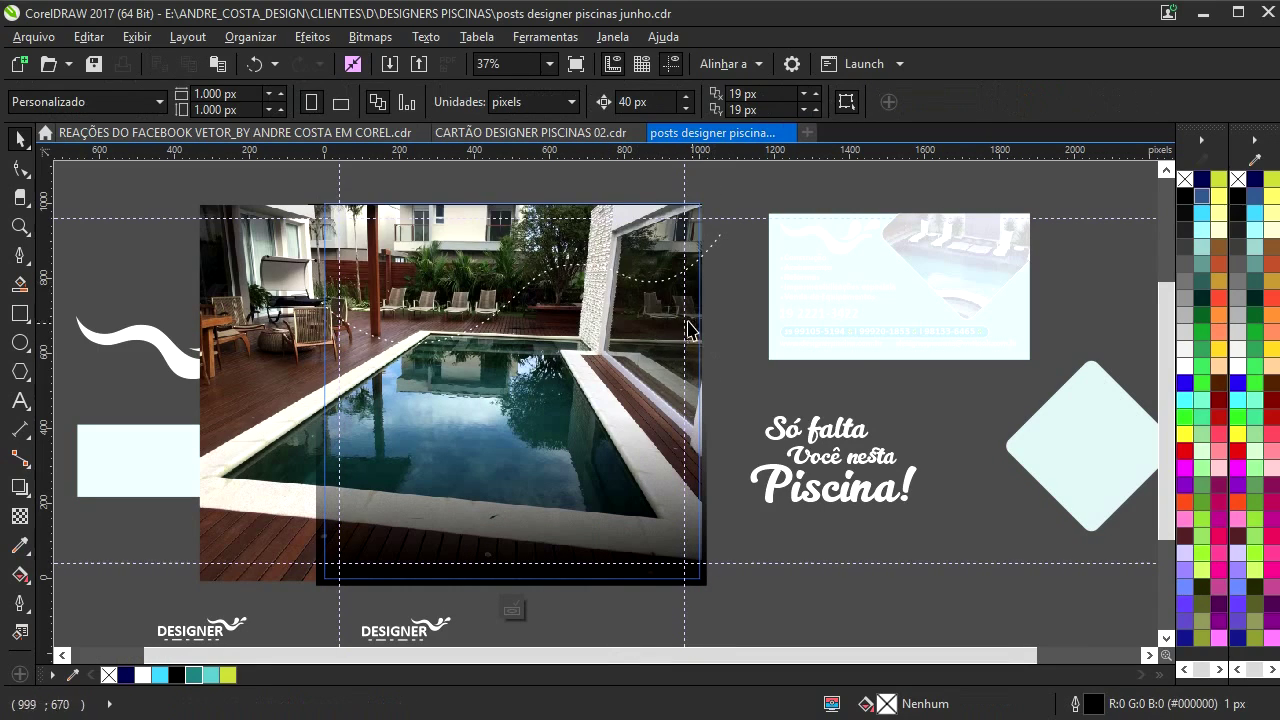
key("ctrl+z")
left_click(718, 246)
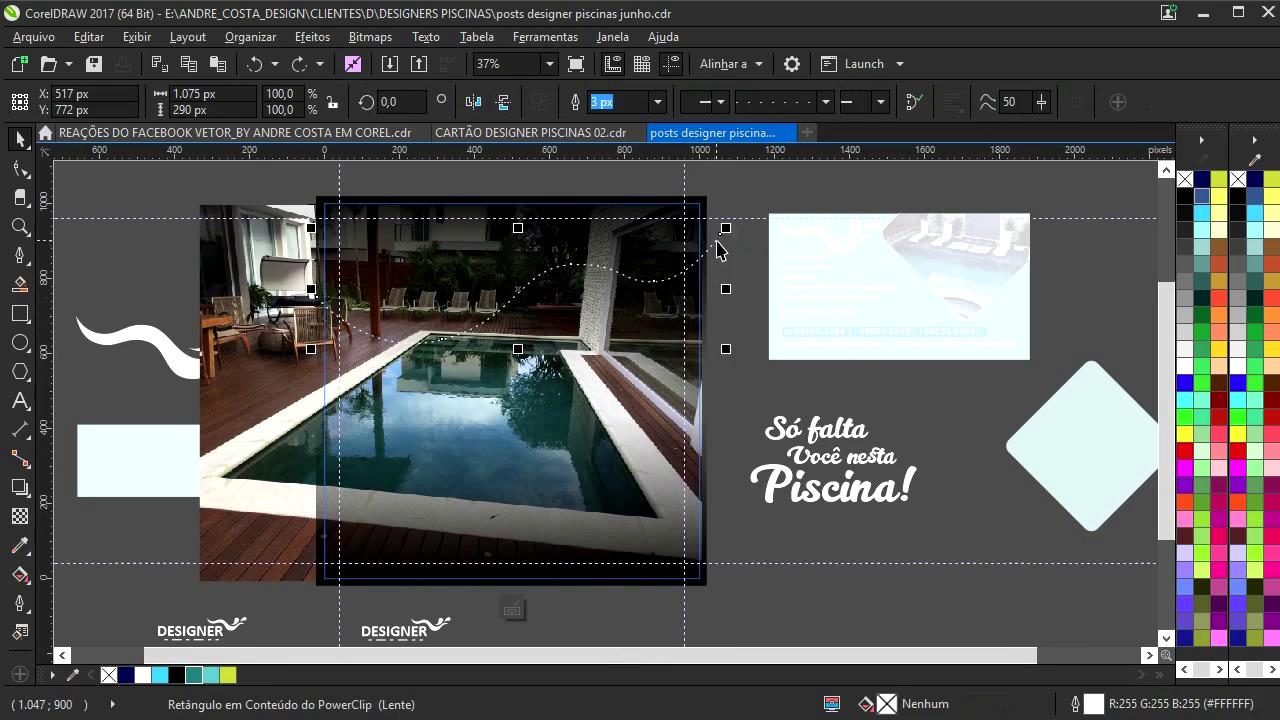
key("Delete")
left_click(737, 300, "ctrl")
left_click(738, 391)
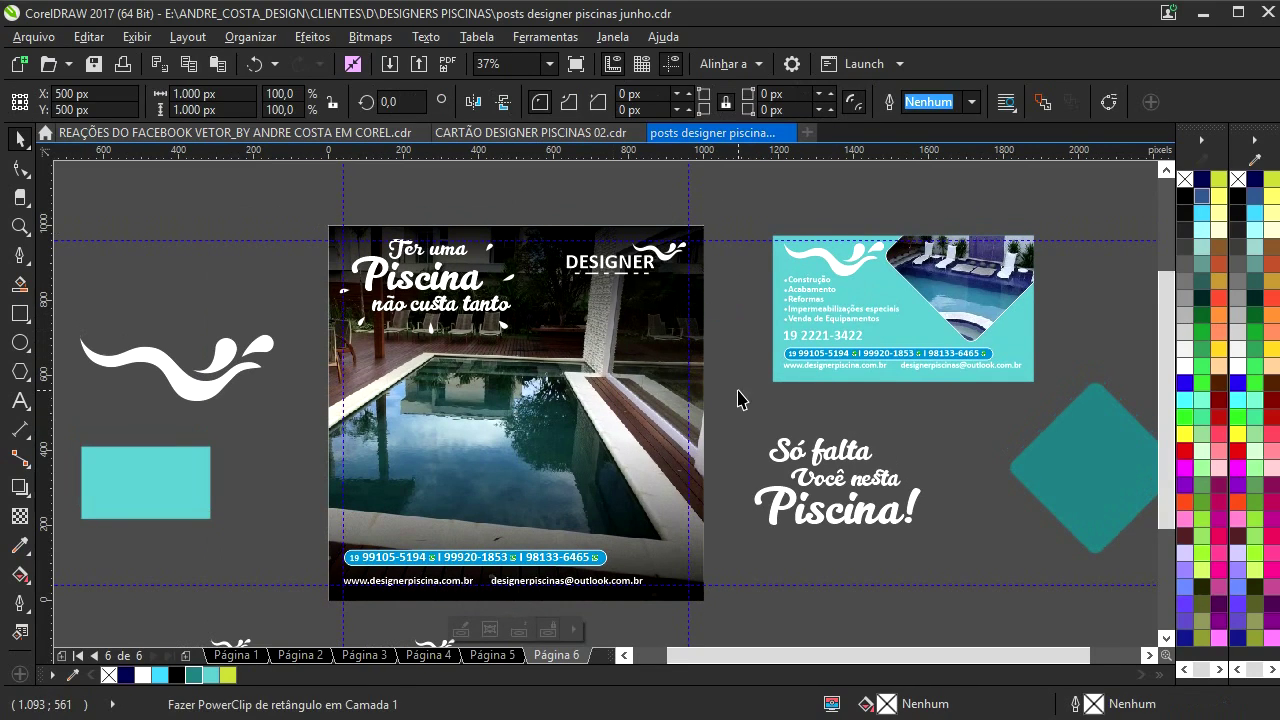
key("Escape")
- Center the phone number bar horizontally on the page, and group and center the website and e-mail texts the same way
left_click_drag(406, 386, 672, 354)
left_click_drag(388, 485, 369, 471)
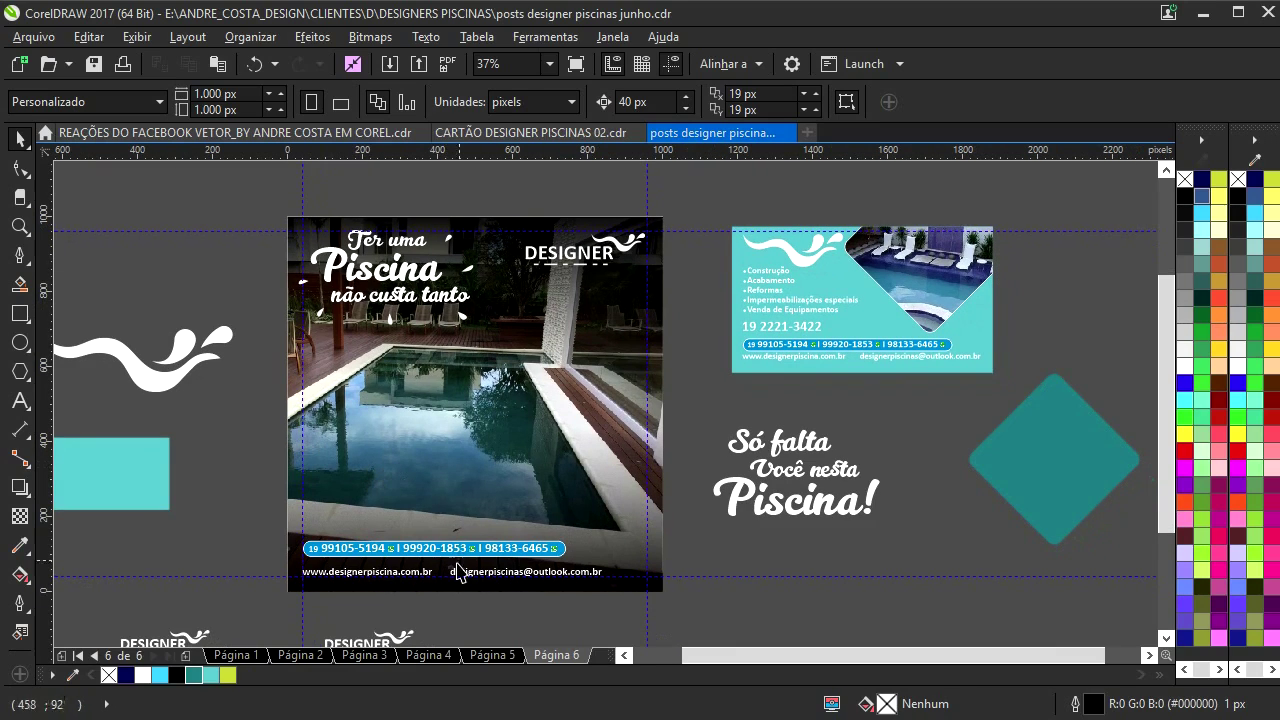
left_click_drag(286, 537, 610, 580)
key("r")
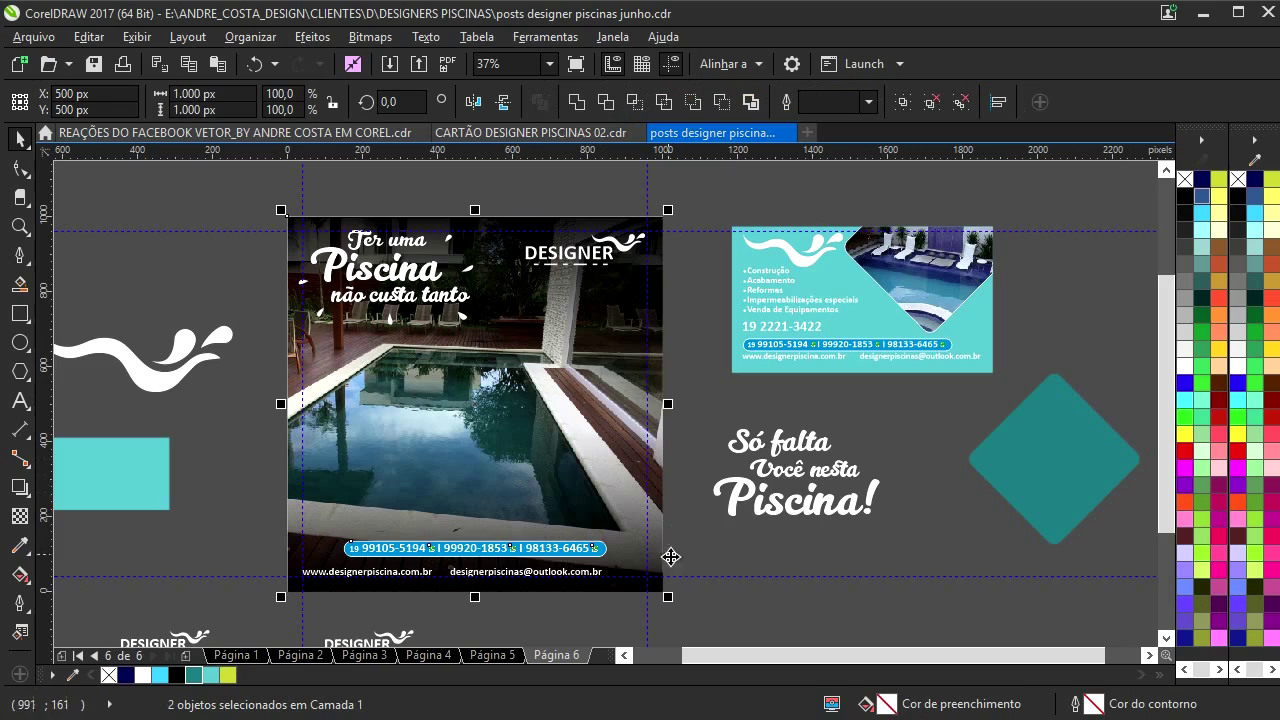
left_click_drag(694, 600, 241, 572)
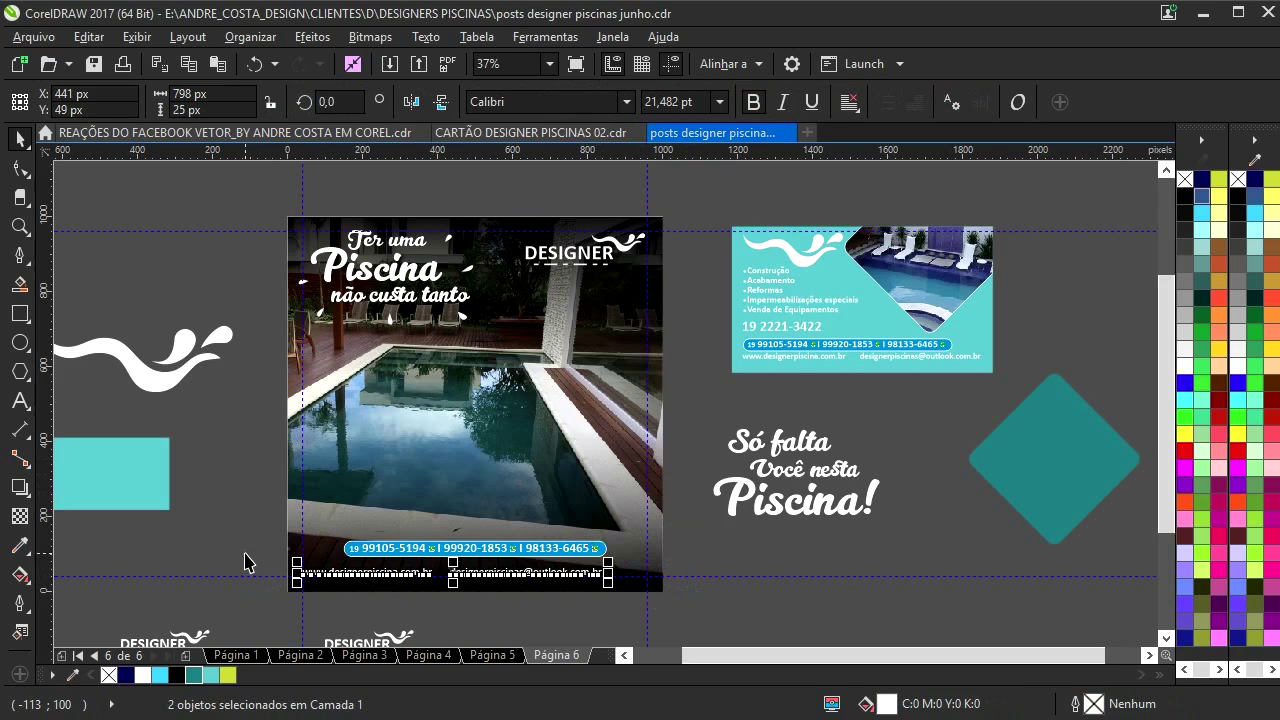
left_click(249, 552)
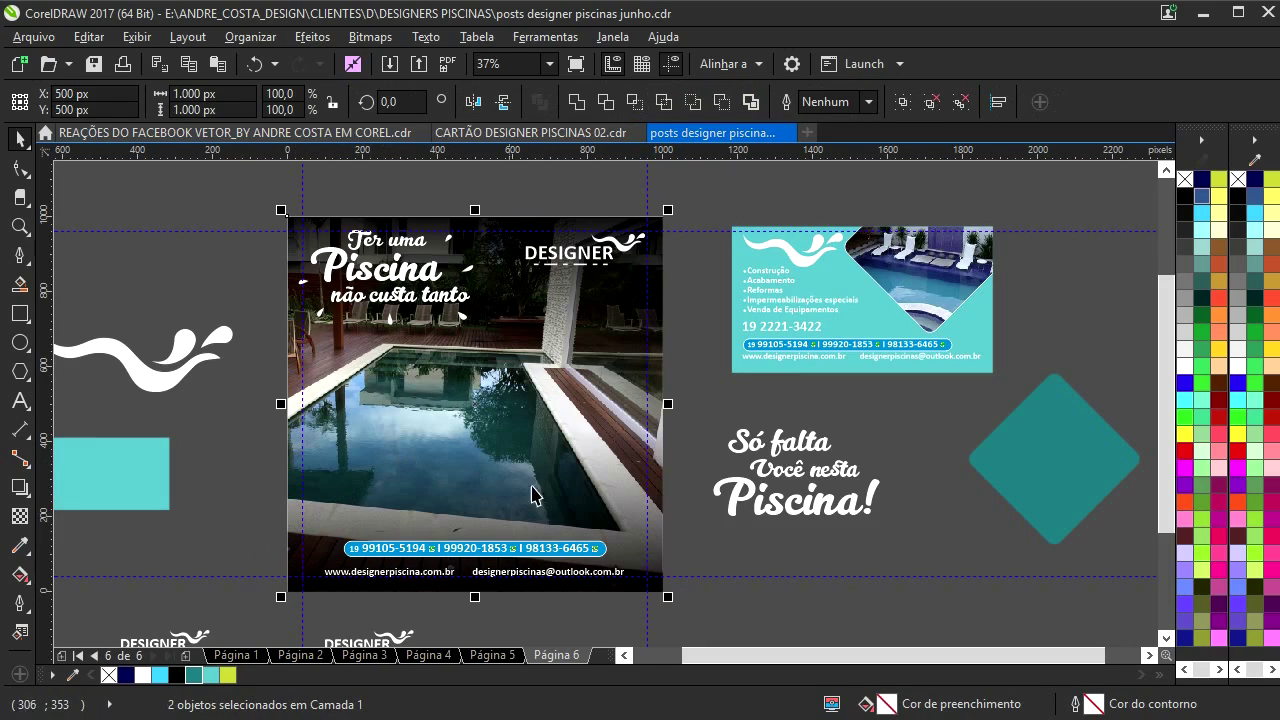
- Raise the phone bar slightly, enlarge the grouped website and e-mail line to 881 px wide and place it just below the bar
left_click_drag(615, 548, 615, 536)
left_click(513, 573)
scroll(560, 590, "up", 2)
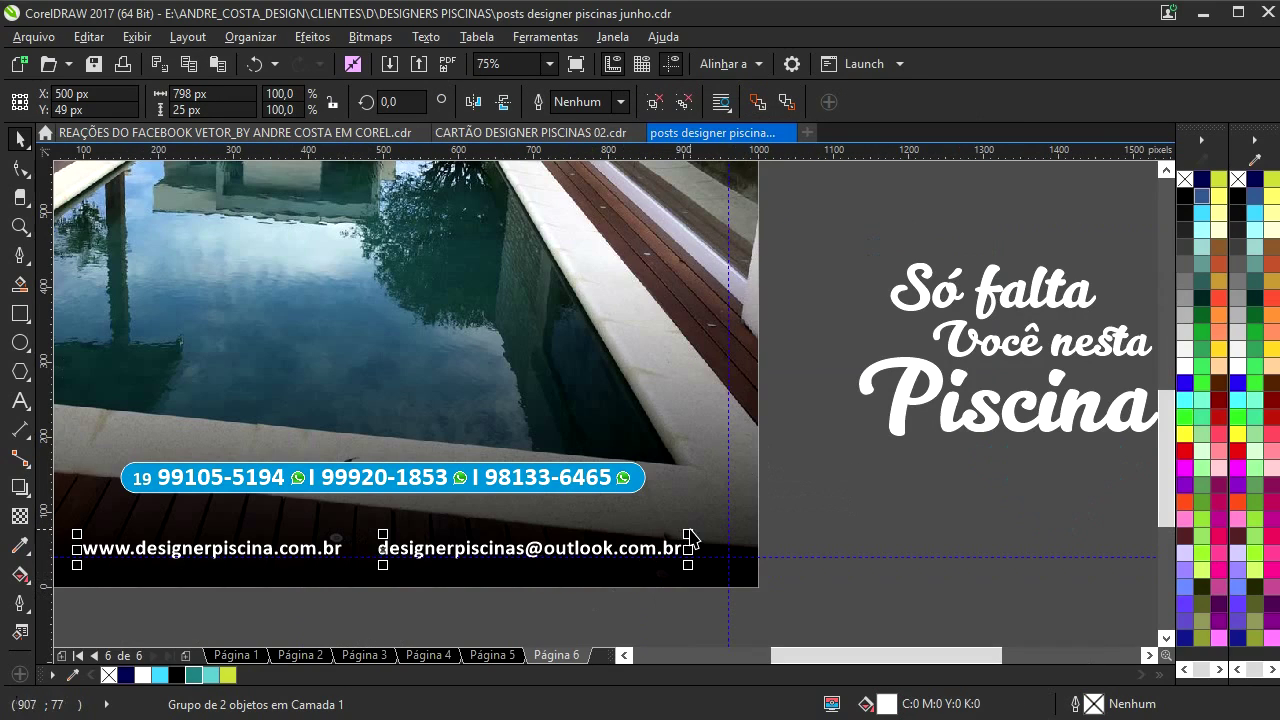
left_click_drag(700, 527, 665, 526)
left_click_drag(408, 514, 557, 469)
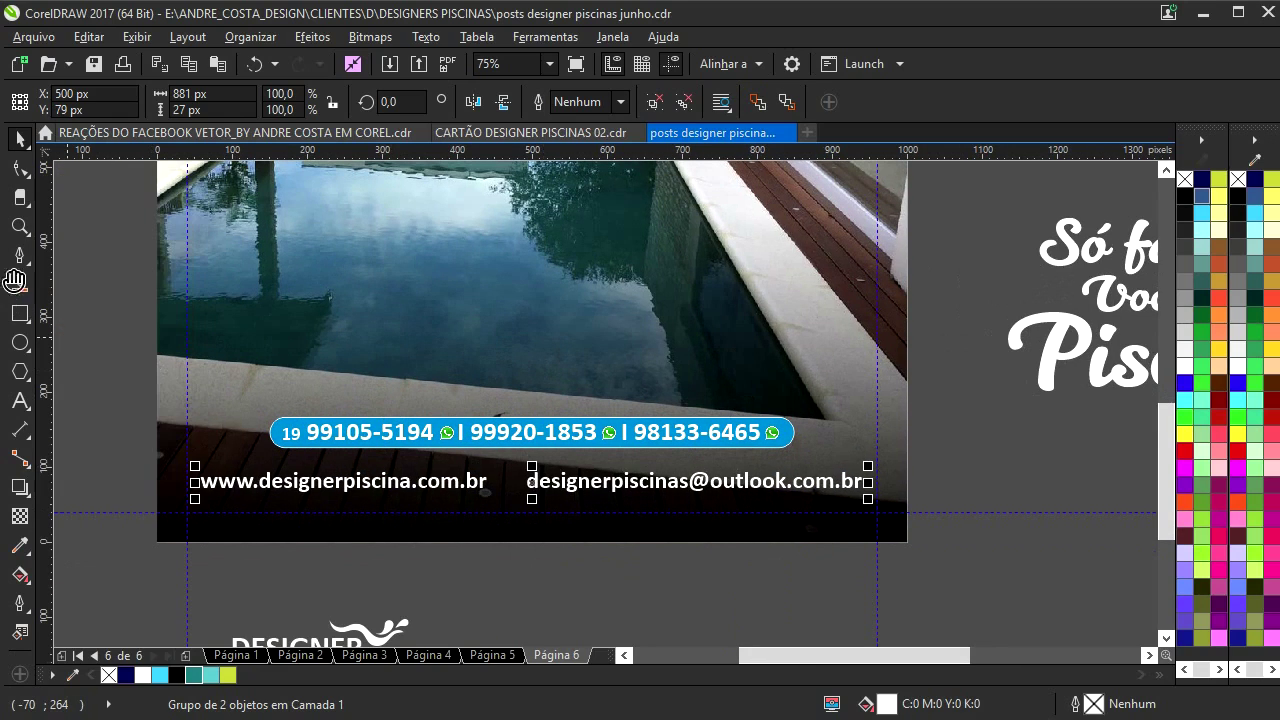
left_click(20, 257)
left_click_drag(416, 564, 324, 552)
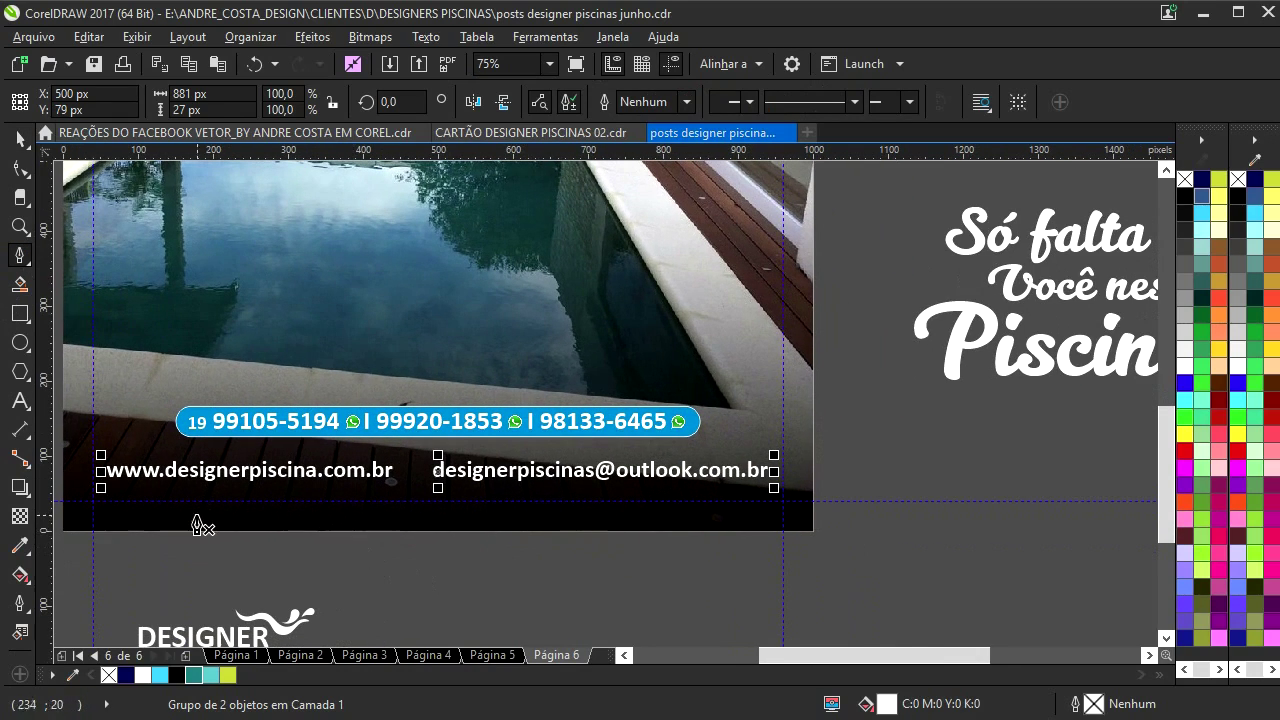
left_click_drag(145, 538, 157, 541)
scroll(158, 548, "left", 2)
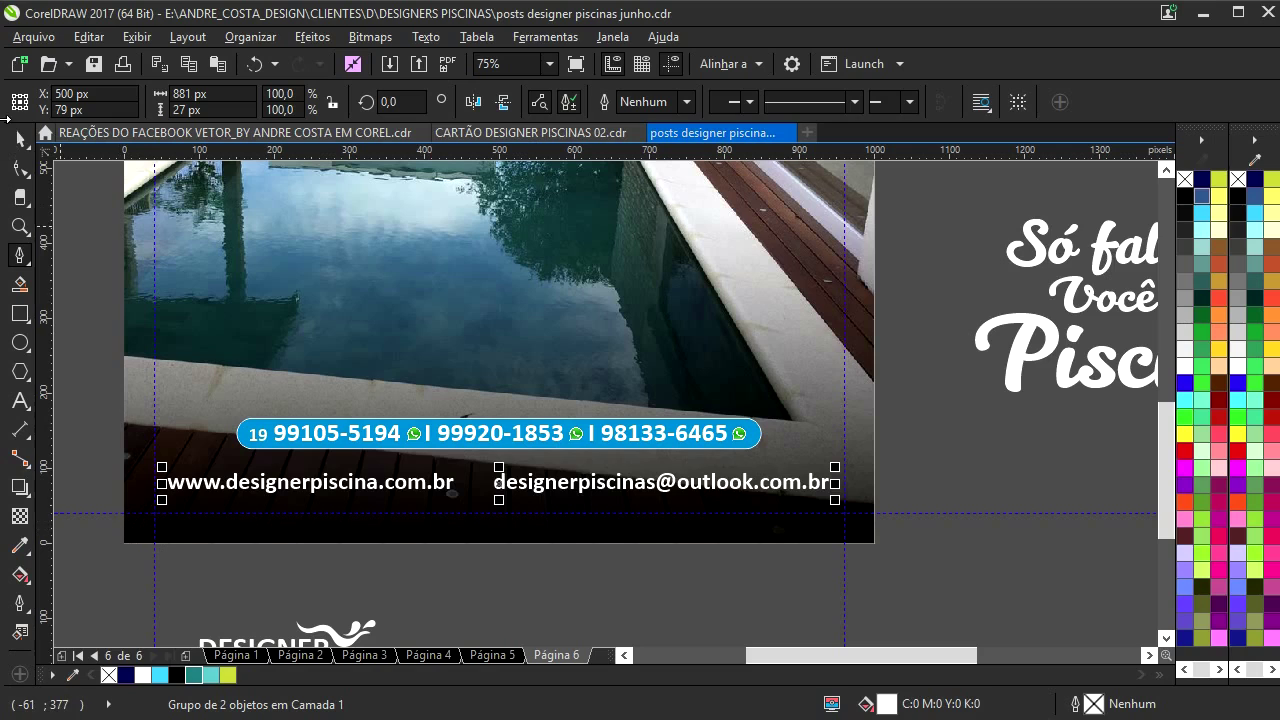
left_click(18, 138)
- Lower the website and e-mail line to just above the bottom guide, and move the phone bar down to Y 118 px
left_click_drag(545, 487, 545, 502)
left_click(545, 440)
left_click_drag(543, 436, 552, 462)
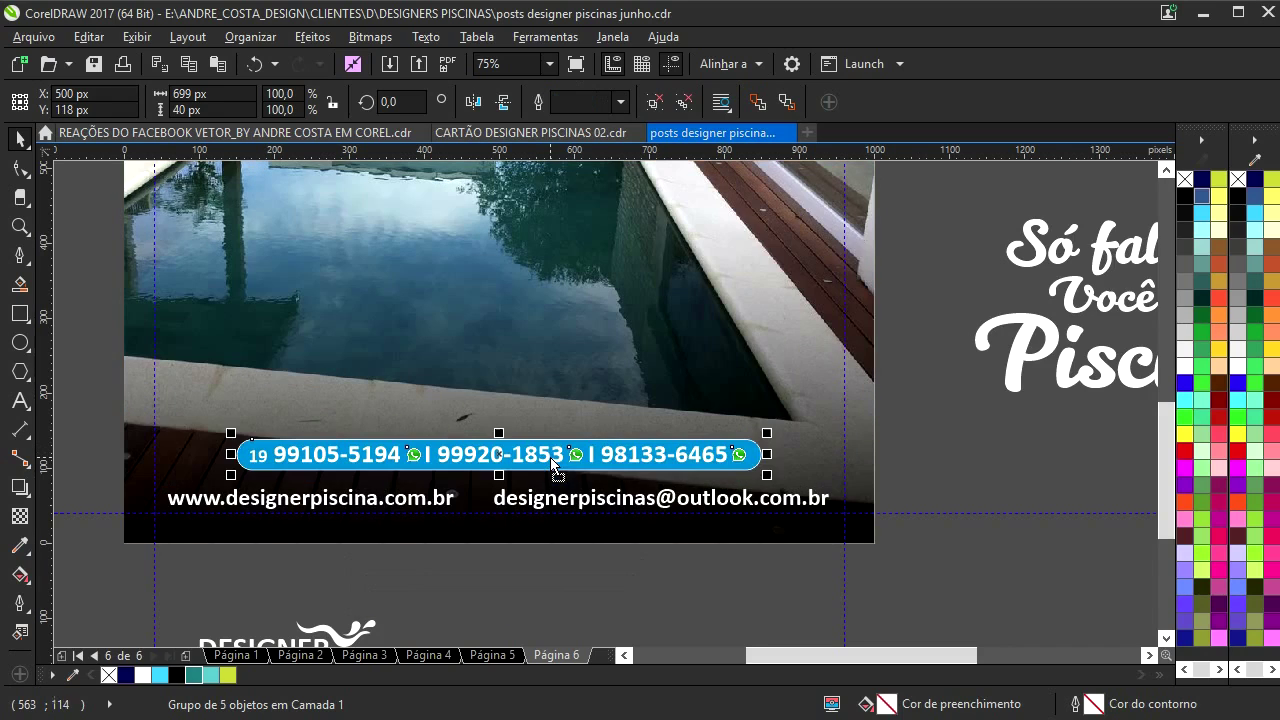
key("F4")
left_click(806, 477)
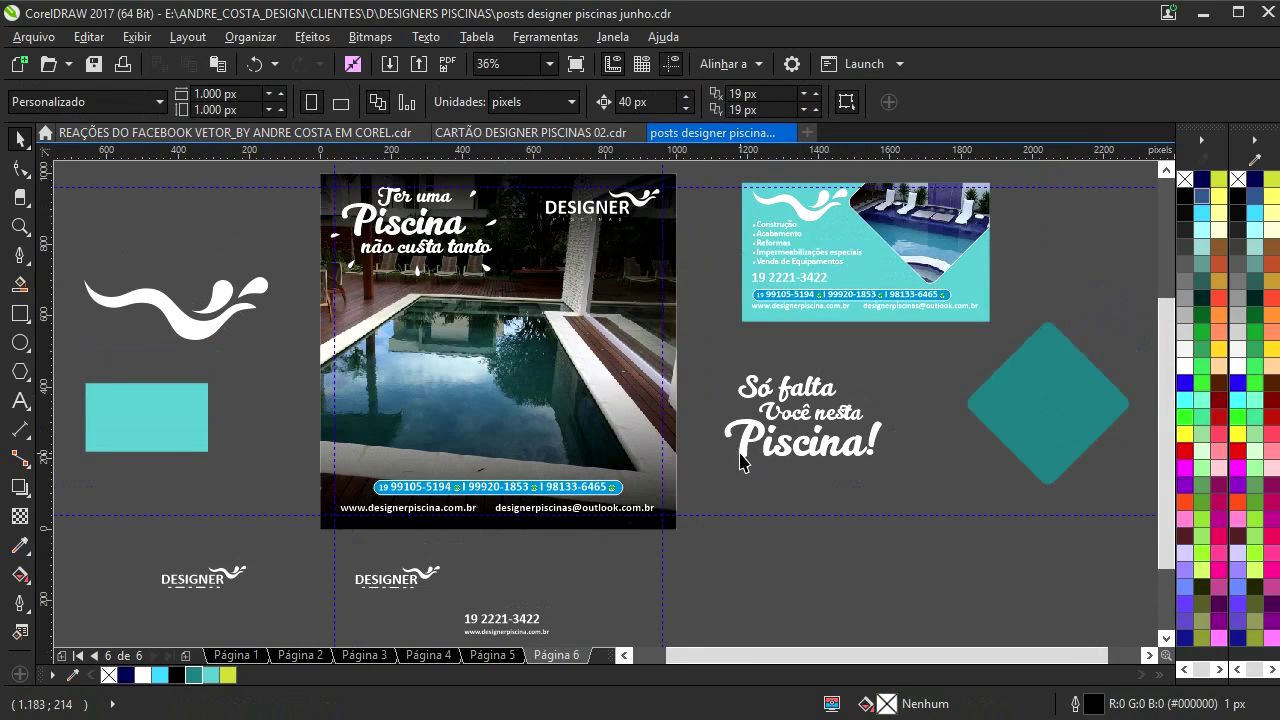
- Move the "Ter uma Piscina não custa tanto" headline and the DESIGNER logo slightly down on page 6
left_click_drag(740, 453, 700, 465)
left_click_drag(421, 343, 416, 434)
left_click_drag(251, 252, 500, 430)
left_click_drag(407, 354, 409, 343)
scroll(409, 348, "up", 3)
left_click_drag(590, 348, 390, 422)
left_click_drag(746, 256, 357, 410)
left_click_drag(546, 353, 546, 368)
left_click(705, 361)
scroll(597, 380, "down", 1)
left_click_drag(591, 428, 557, 290)
left_click_drag(470, 393, 464, 423)
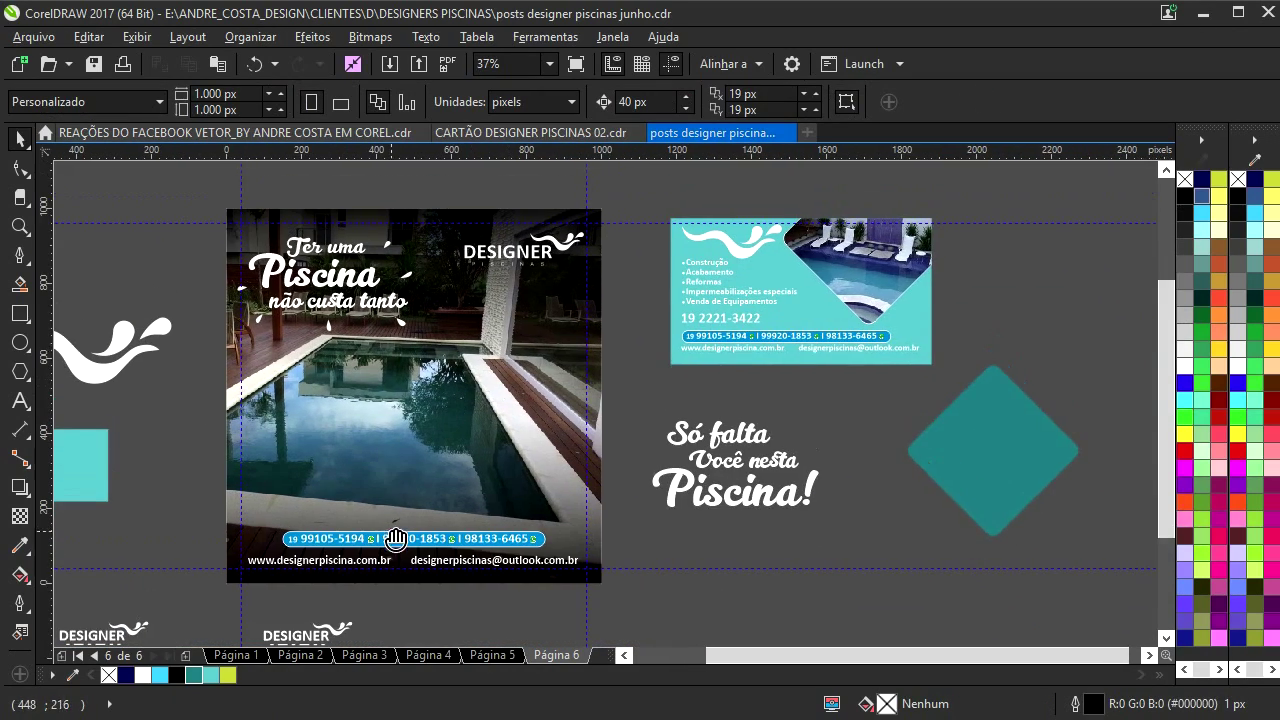
- Insert a new page after page 6 and add a page-sized rectangle of 1000 by 1000 px on it
right_click(566, 653)
left_click(700, 549)
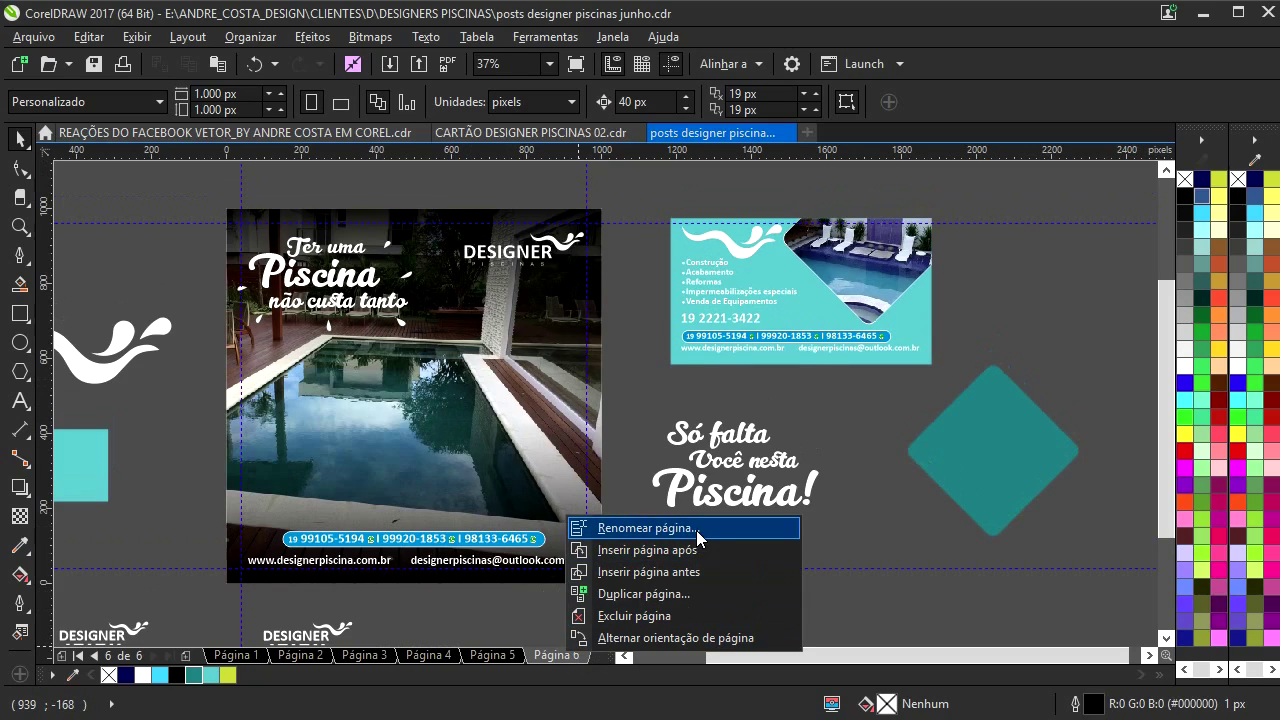
double_click(19, 314)
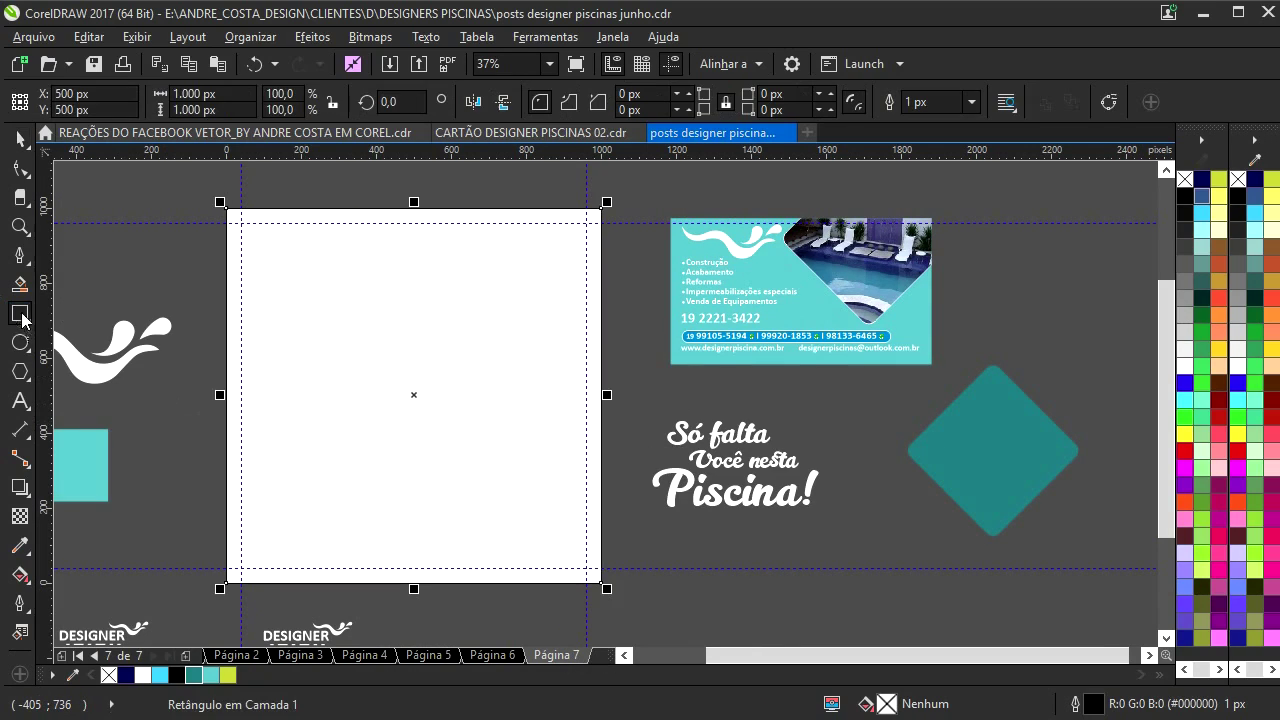
left_click(19, 140)
left_click(199, 254)
left_click_drag(228, 300, 301, 320)
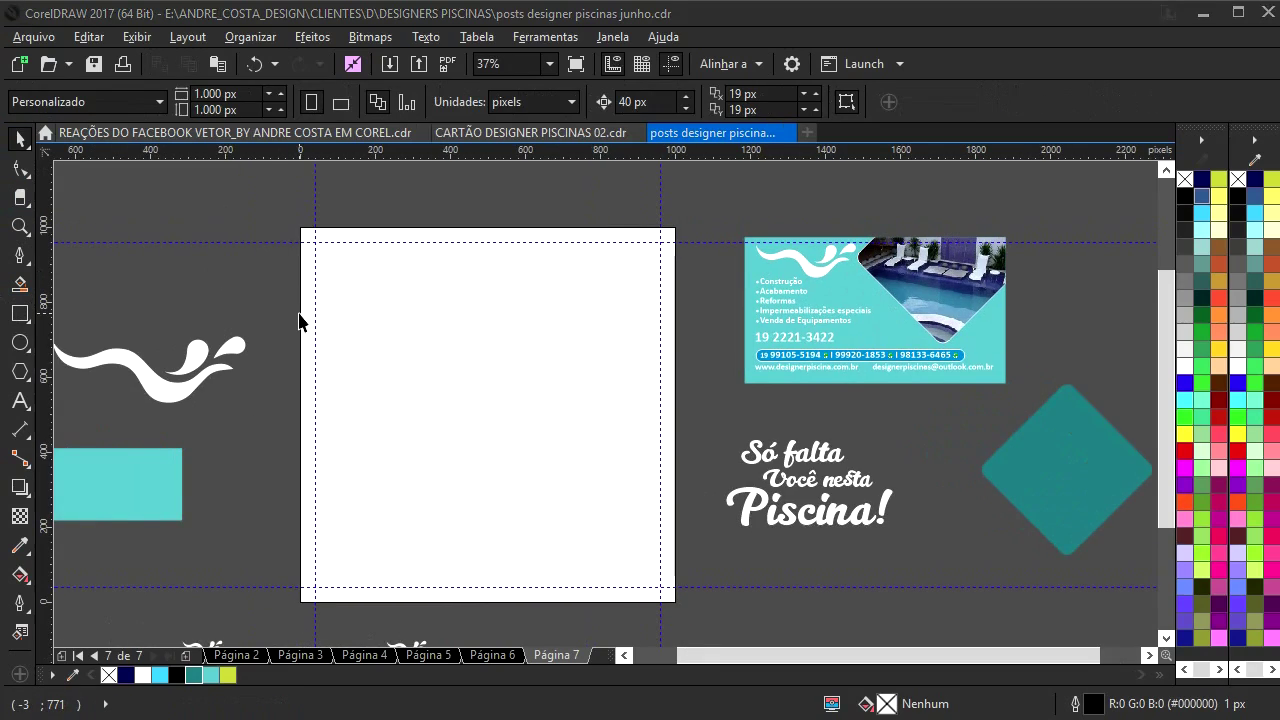
- Import photo 03 from the FOTOS BANCO DE IMAGENS folder and place it on page 7 at about 891 by 668 px
key("ctrl+i")
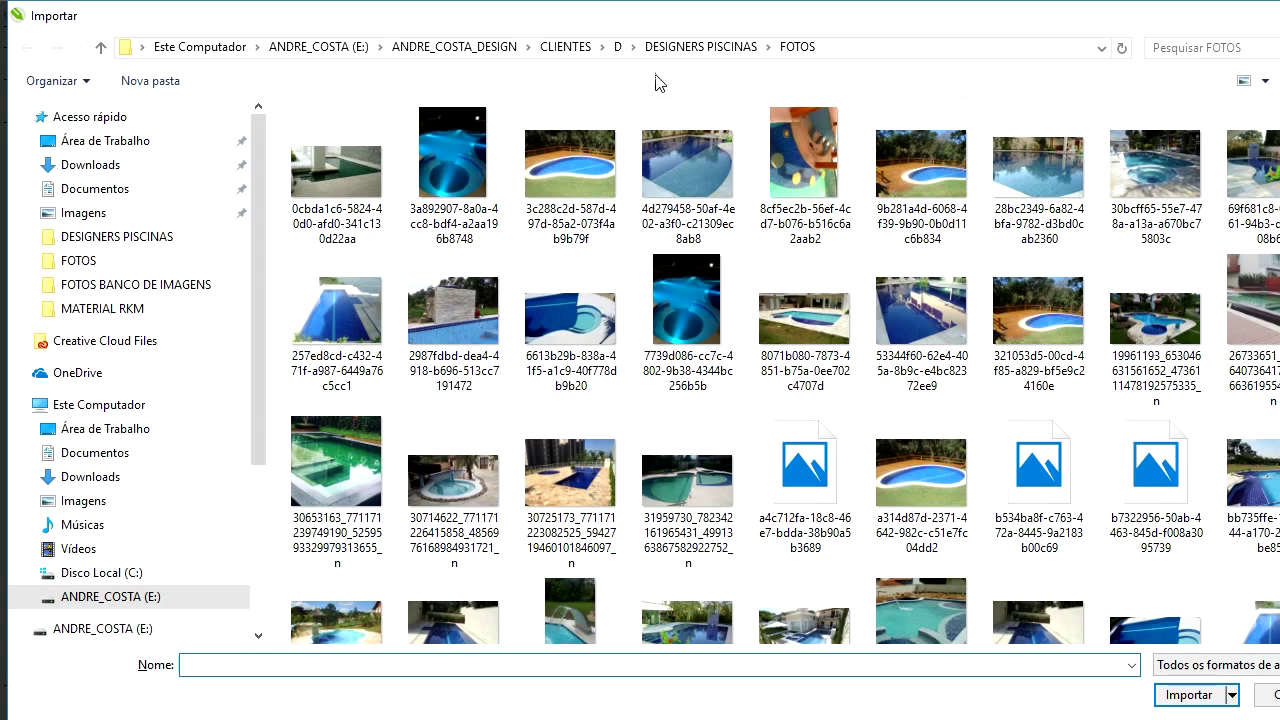
left_click(566, 47)
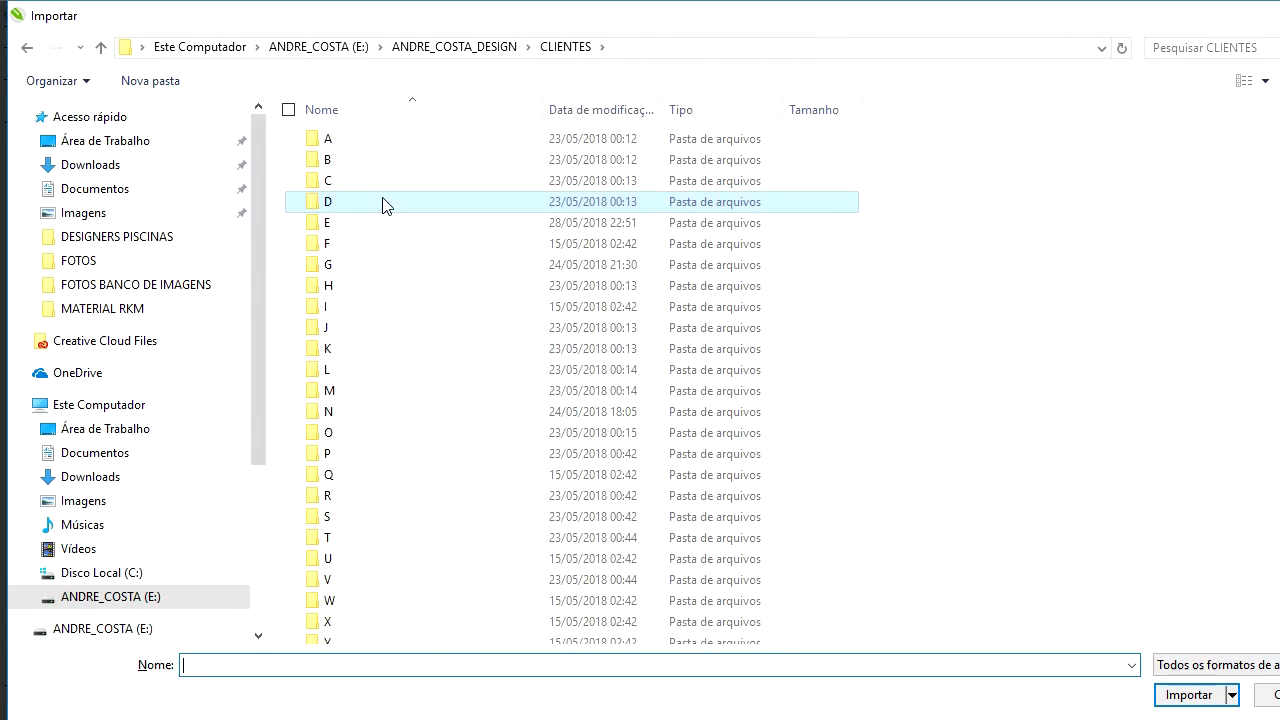
double_click(376, 210)
double_click(376, 182)
double_click(712, 287)
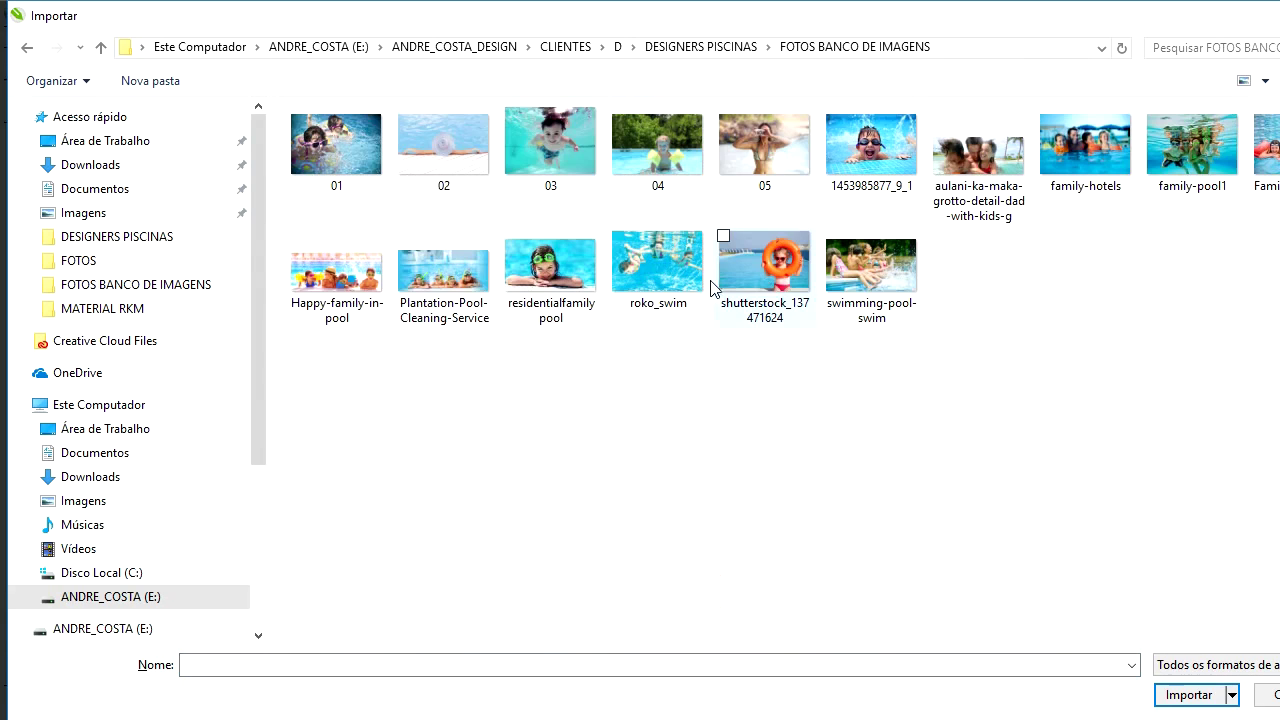
double_click(551, 141)
left_click_drag(306, 229, 622, 500)
- PowerClip the underwater photo inside the page rectangle, enlarge it to about 1341 by 1006 px and shift it slightly left
right_click(521, 397)
left_click(607, 144)
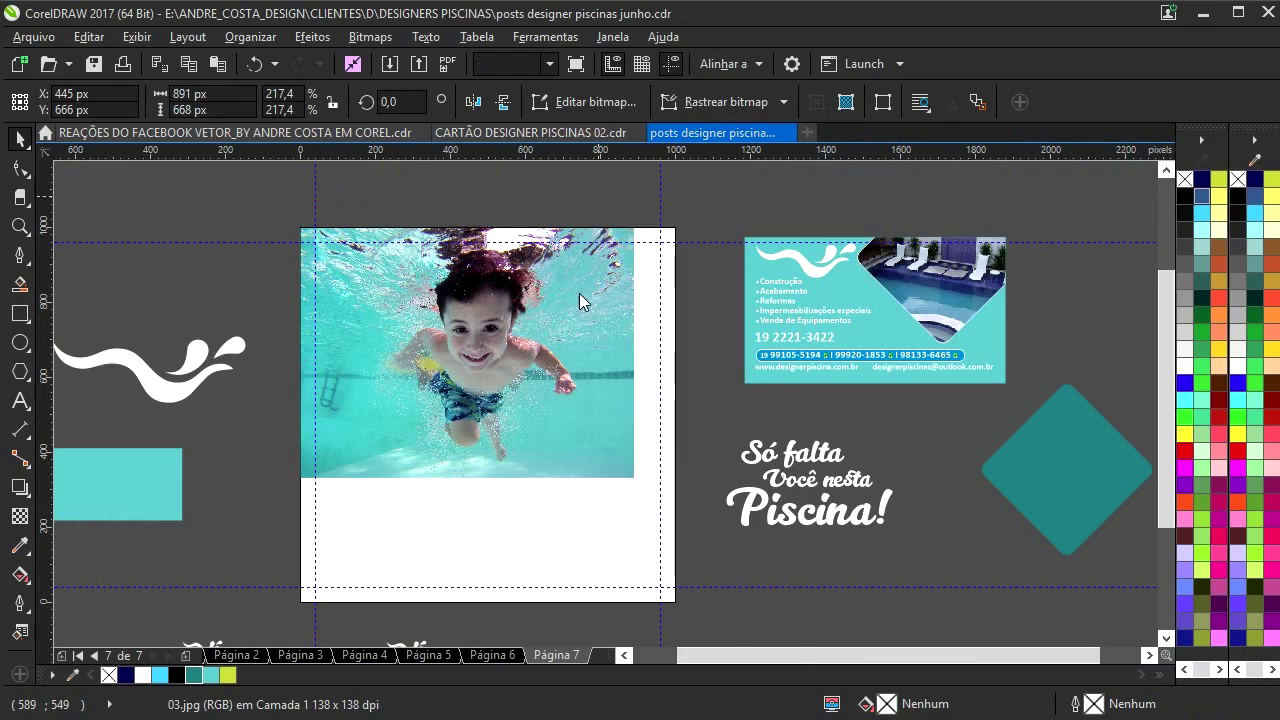
left_click(508, 410)
left_click(524, 428)
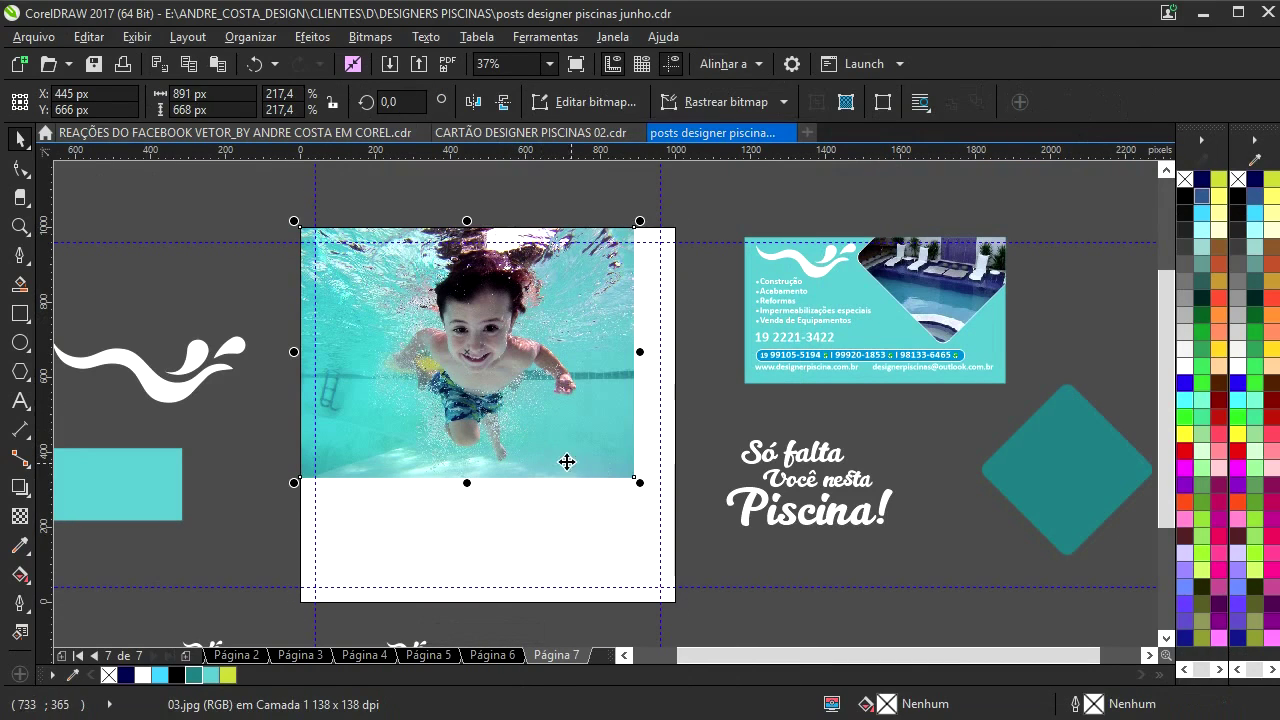
left_click_drag(646, 487, 811, 623)
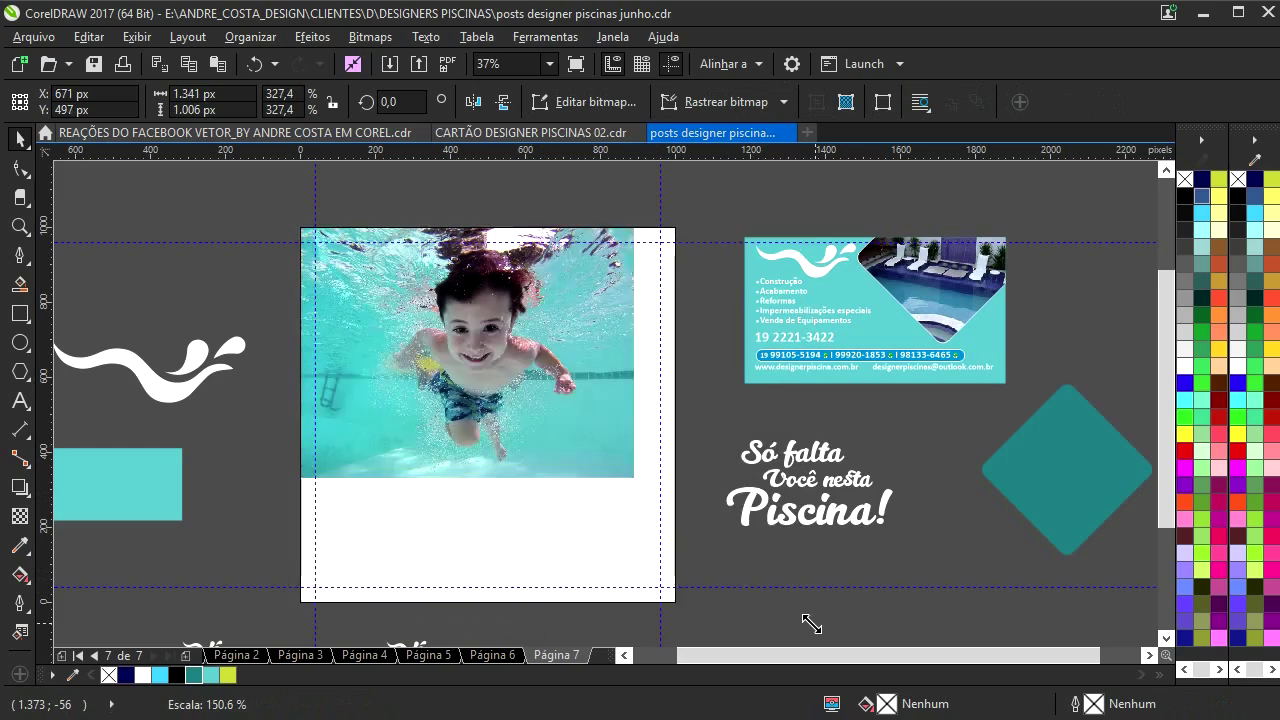
left_click_drag(538, 462, 519, 462)
left_click(241, 438)
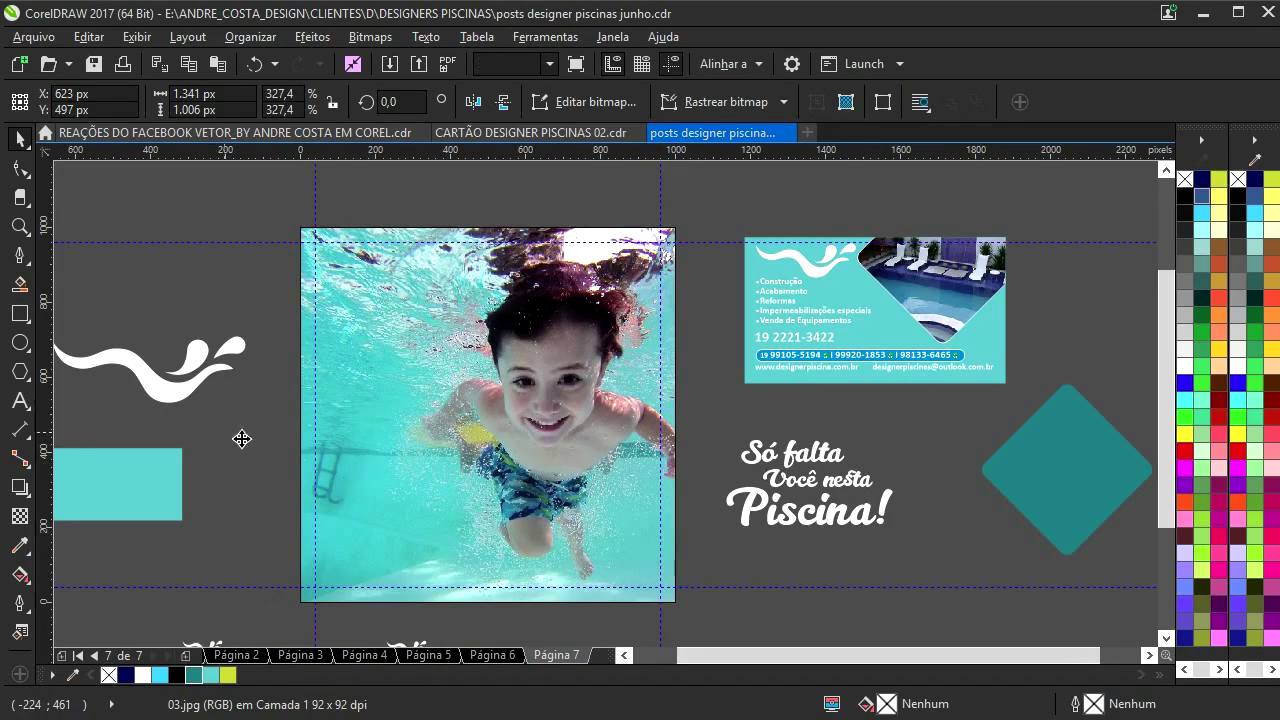
- Copy the white "Só falta" text onto the water of the page 7 photo and change it to "Hora do"
left_click_drag(753, 501, 805, 525)
left_click_drag(826, 478, 410, 380)
double_click(410, 380)
key("ctrl+a")
type("H")
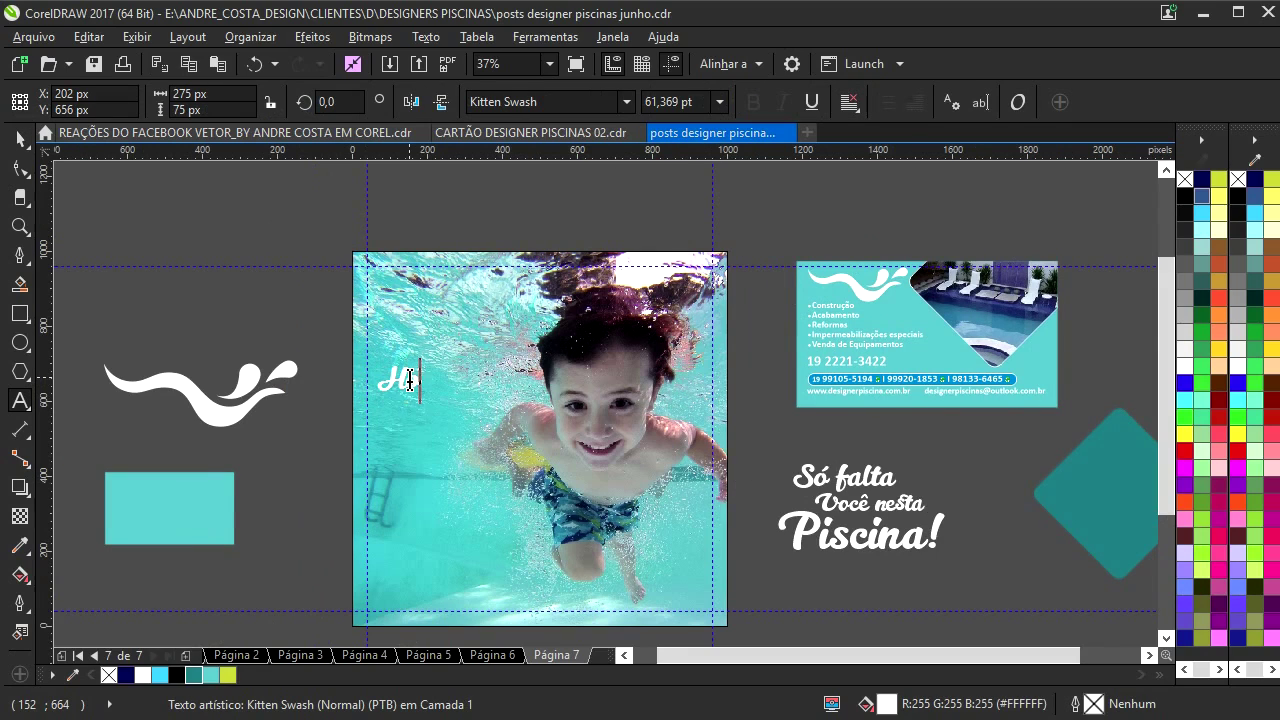
type("ora do")
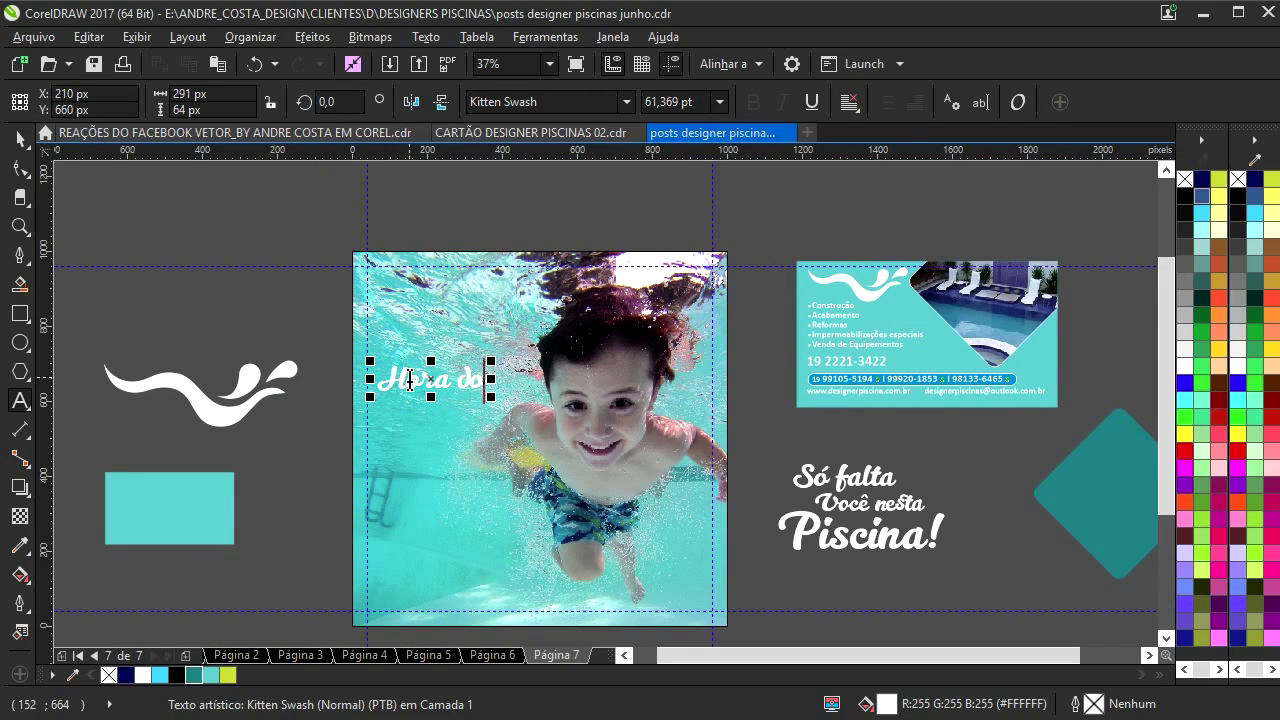
- Duplicate the "Hora do" line just below itself and change the copy's text to "Tibummmm!"
left_click_drag(463, 383, 464, 430)
double_click(463, 429)
key("ctrl+a")
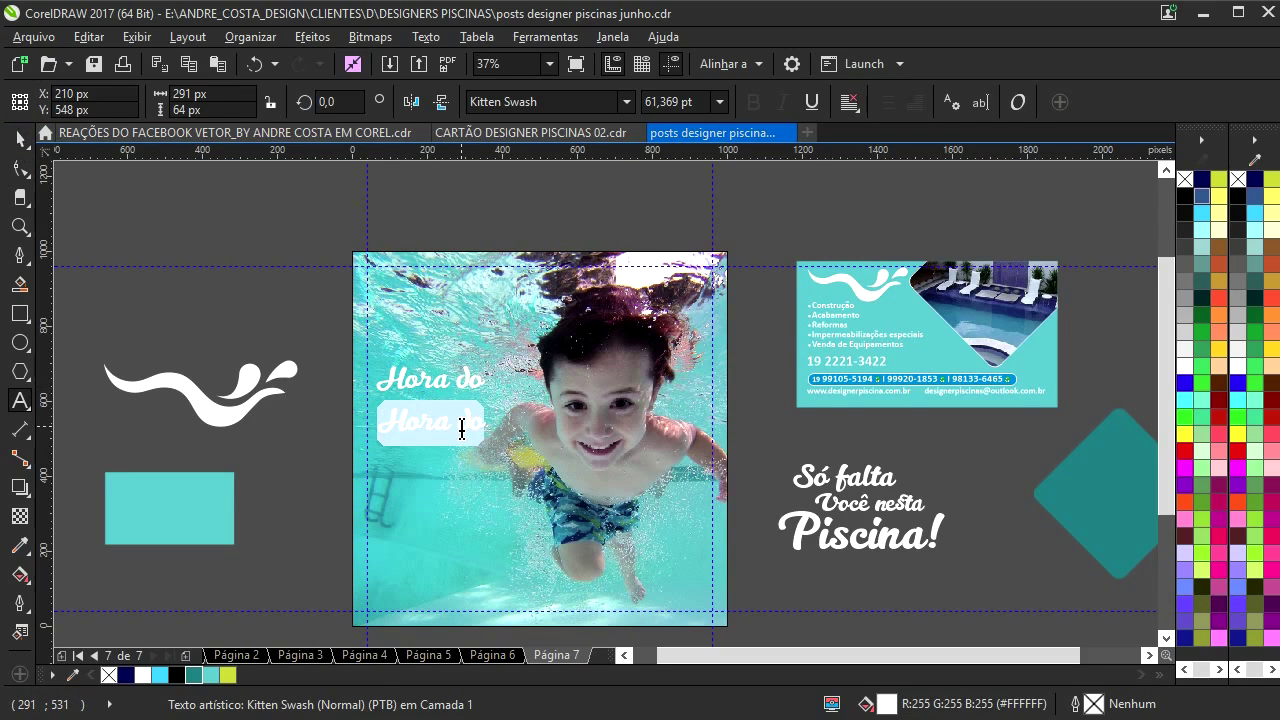
type("Tibummmm!")
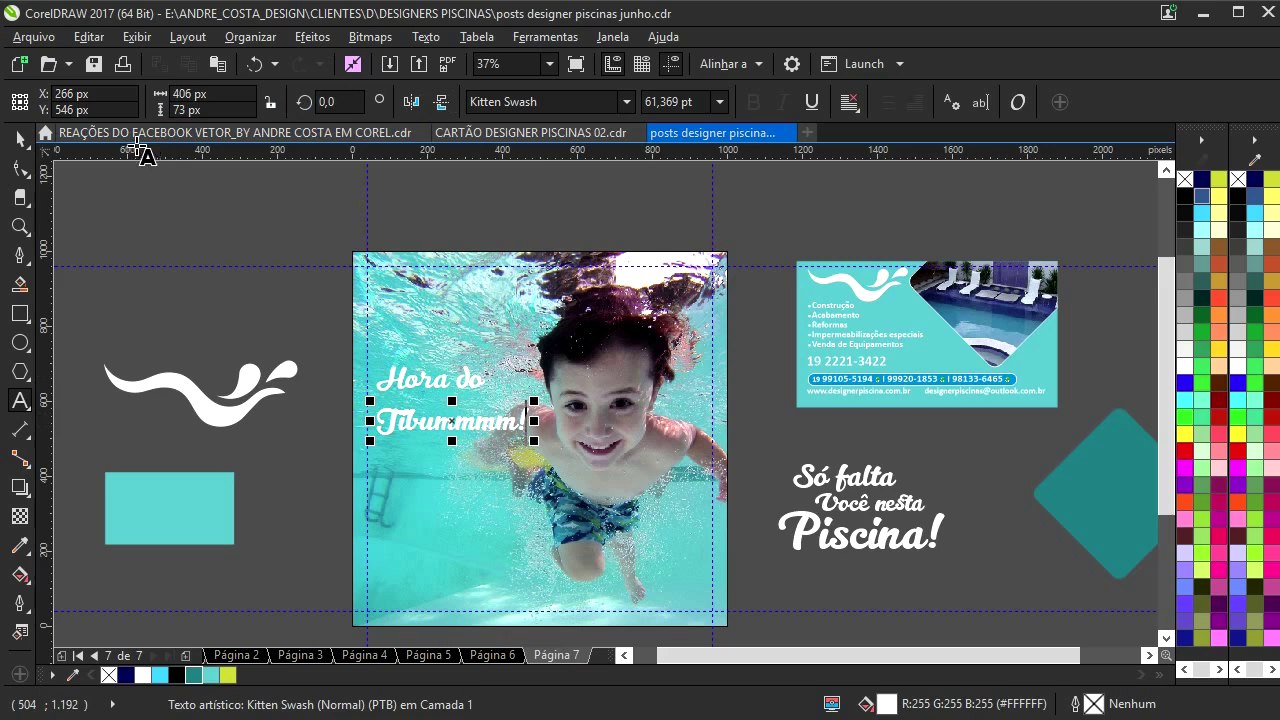
left_click(24, 148)
- Move both headline lines lower on the photo, stack them closely and enlarge "Tibummmm!" to about 555 by 100 px
left_click_drag(450, 422, 445, 484)
left_click_drag(438, 381, 445, 478)
scroll(408, 497, "up", 2)
left_click(393, 503)
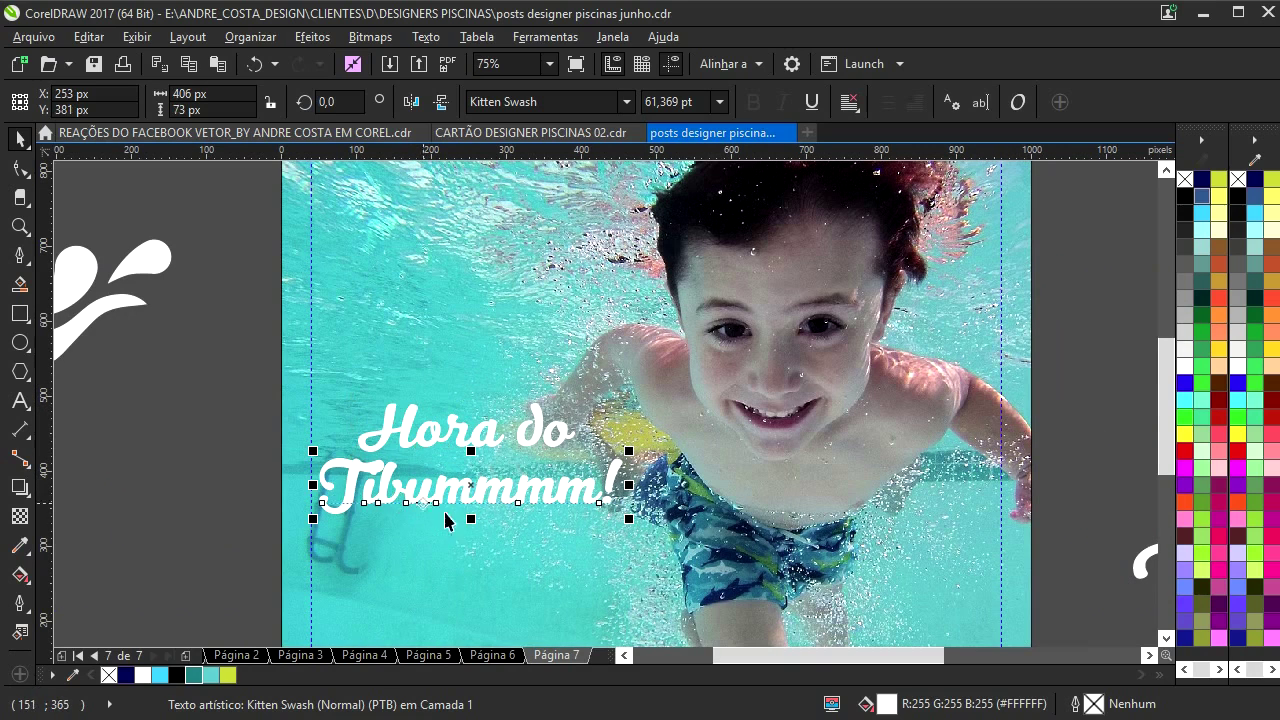
left_click_drag(630, 528, 746, 555)
- Replace the "Tibummmm!" text with "Mergulho!", starting with a capital M
left_click(524, 515)
double_click(524, 515)
double_click(524, 515)
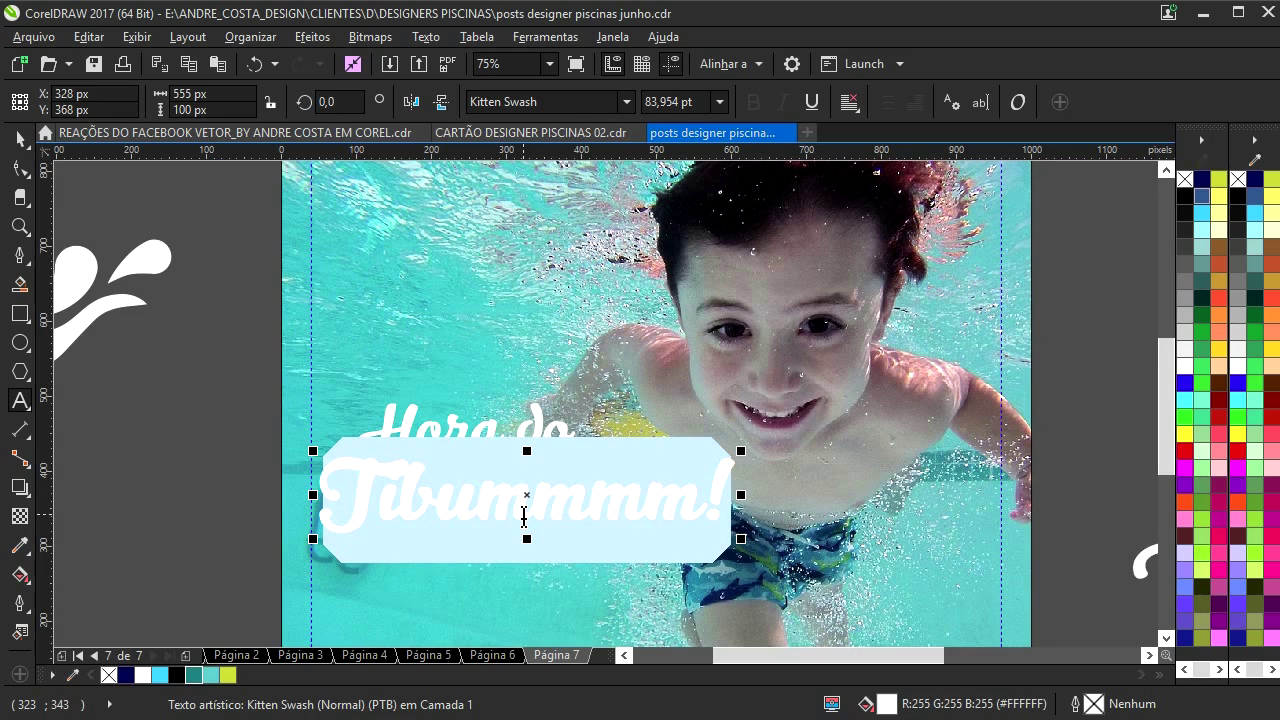
type("rgulho!")
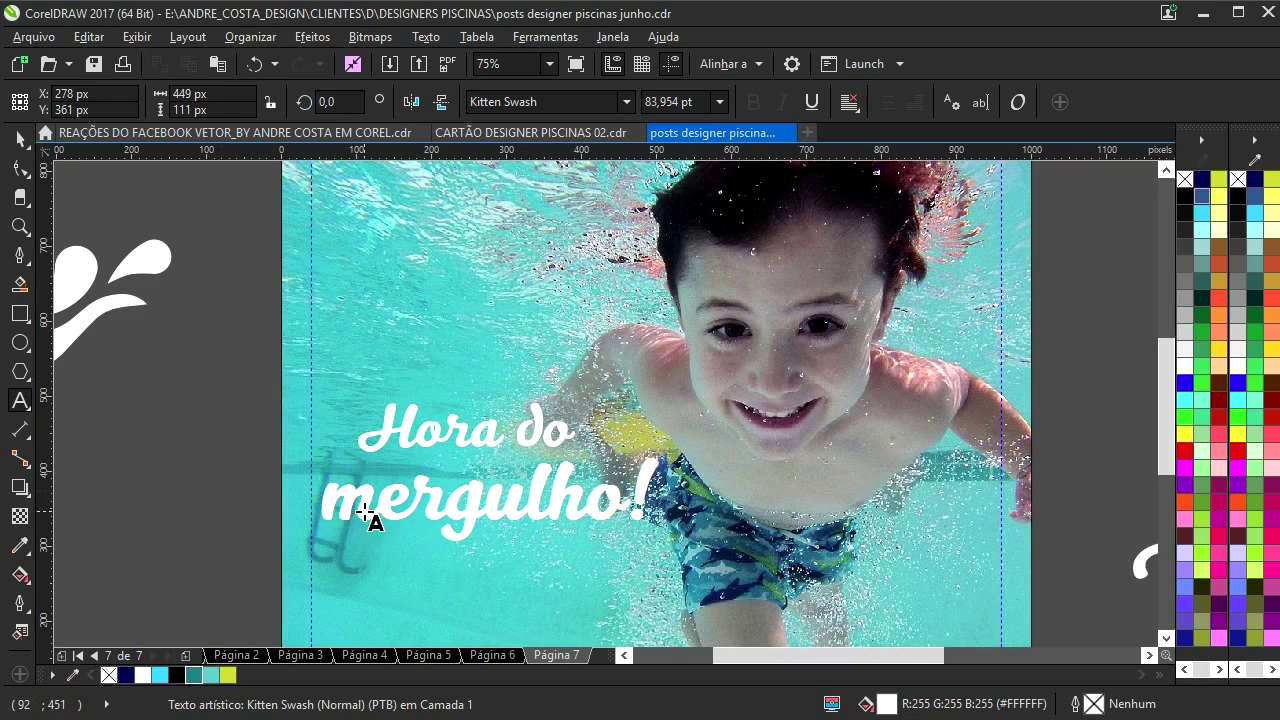
key("BackSpace")
type("M")
left_click(20, 138)
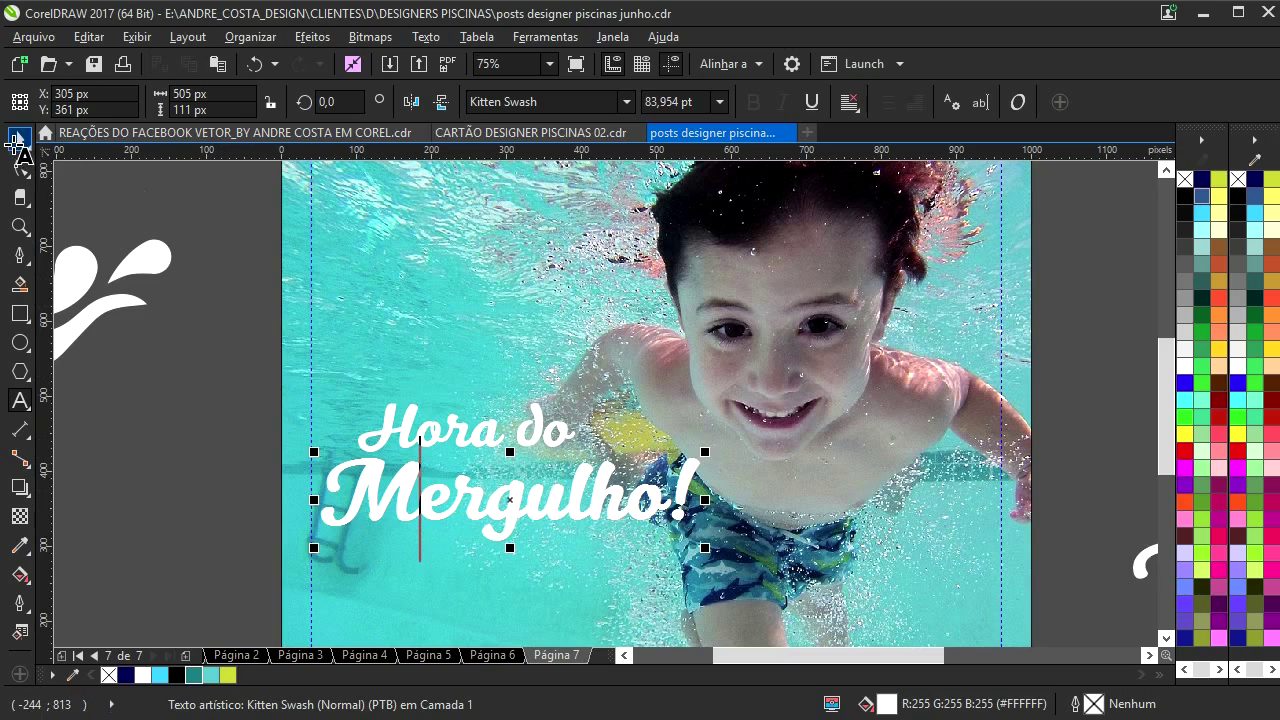
- Delete the word "do" from the "Hora do" line, leaving only "Hora"
left_click(548, 442)
double_click(548, 442)
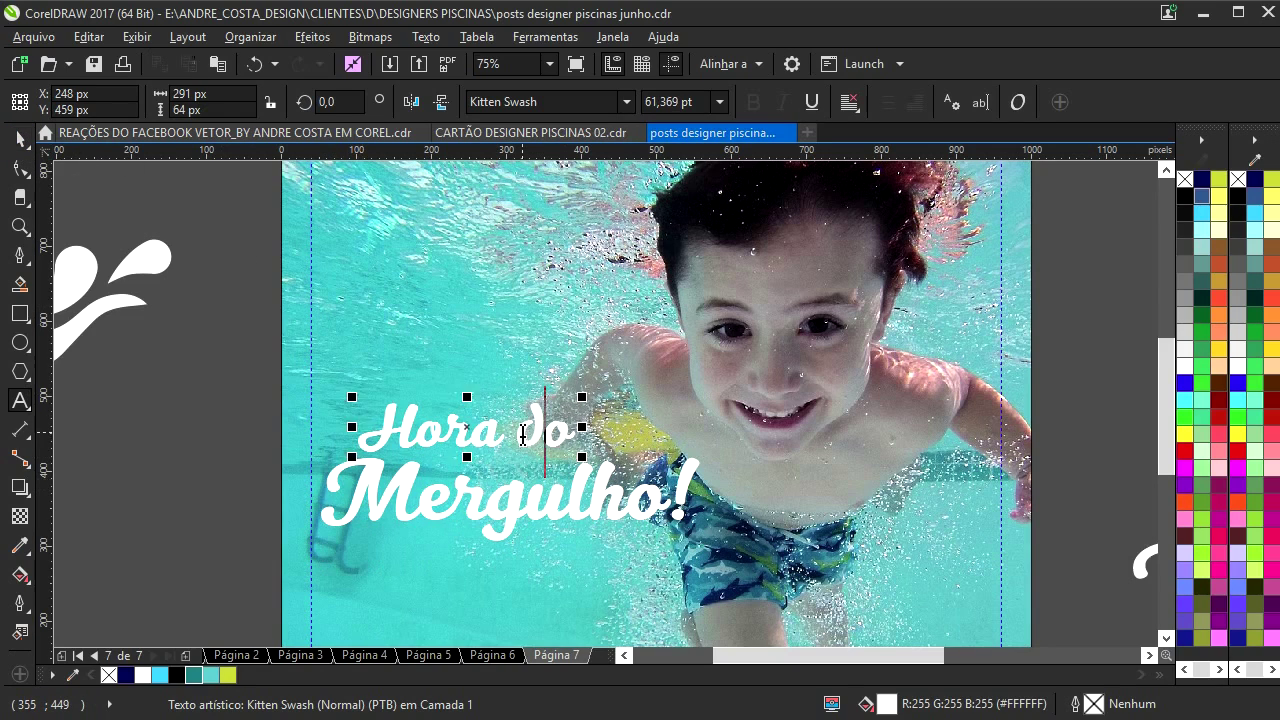
left_click_drag(524, 436, 672, 437)
key("BackSpace")
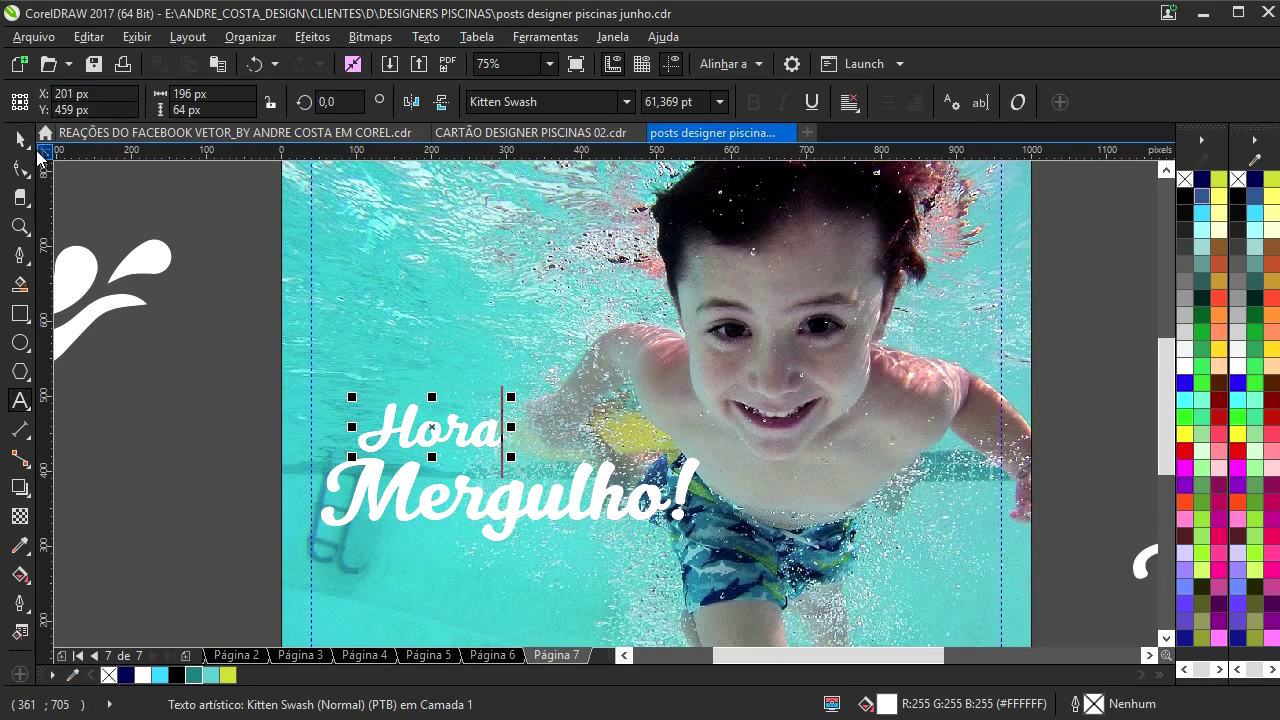
left_click(20, 138)
- Duplicate the "Hora" line into the space above "Mergulho!" and change the lower copy's text to "daquele"
left_click(470, 440)
left_click_drag(477, 436, 528, 440)
key("space")
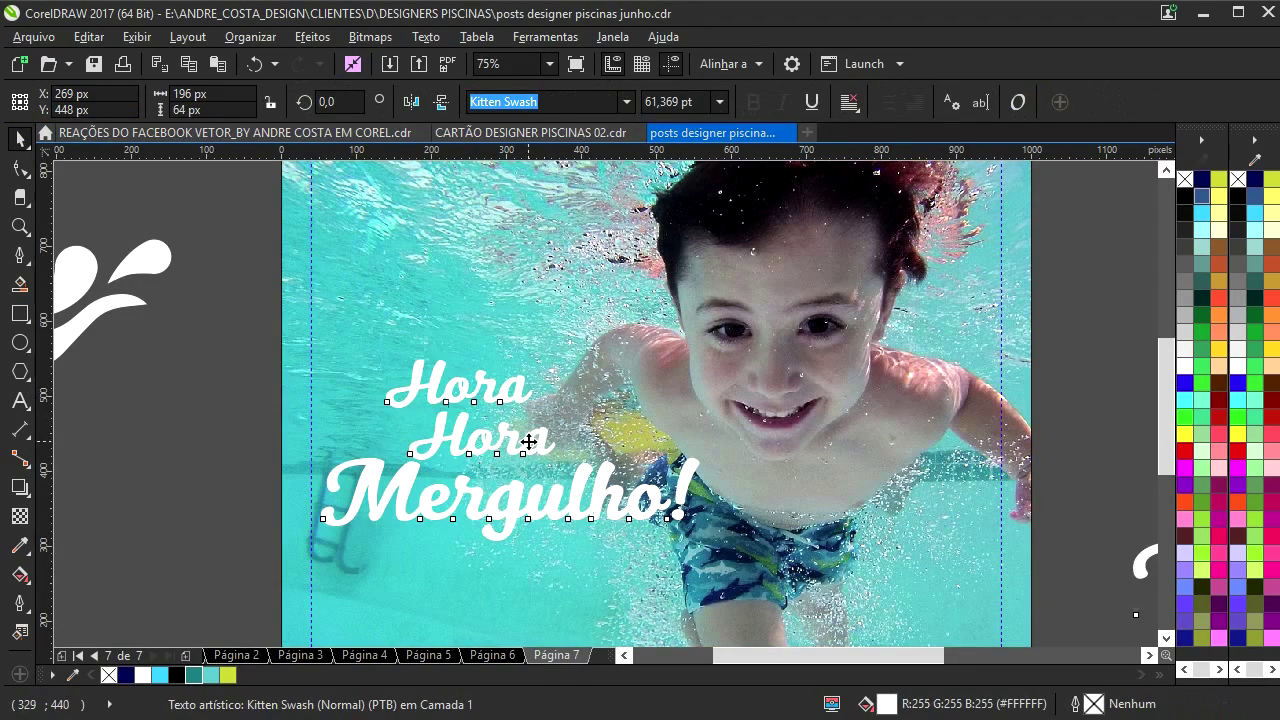
key("ctrl+a")
left_click(200, 325)
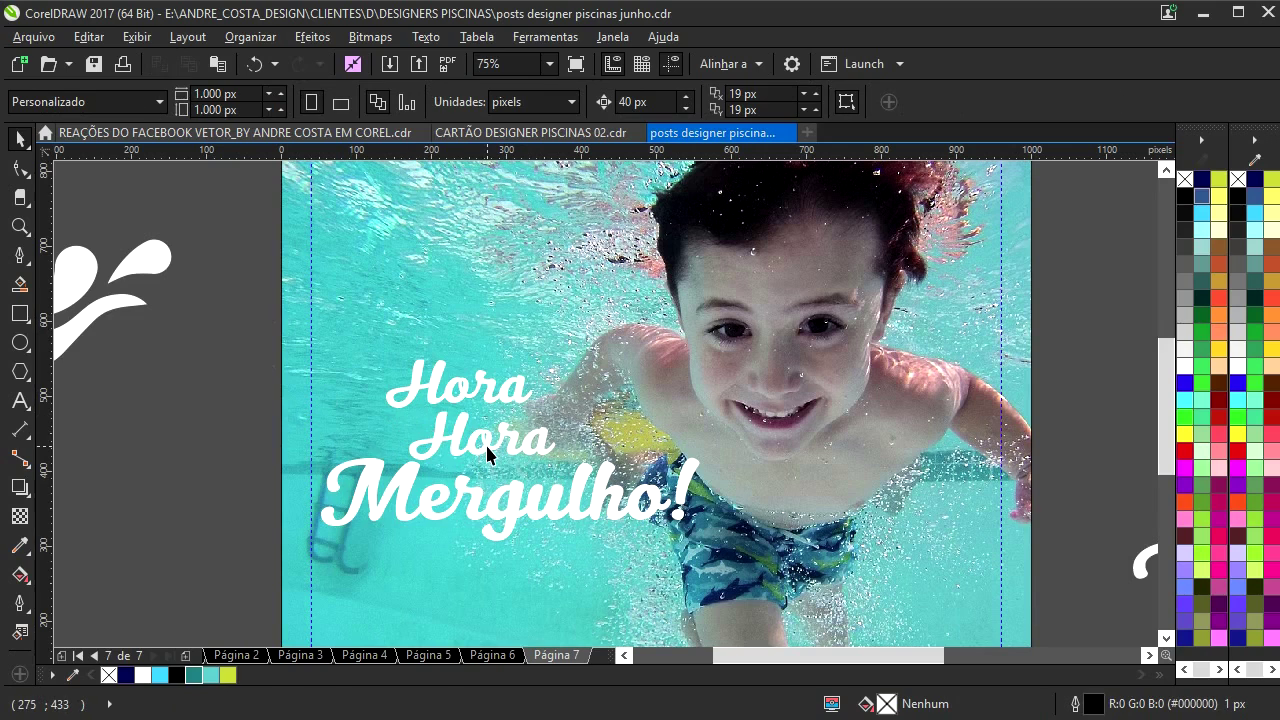
double_click(487, 453)
double_click(487, 453)
type("daquele")
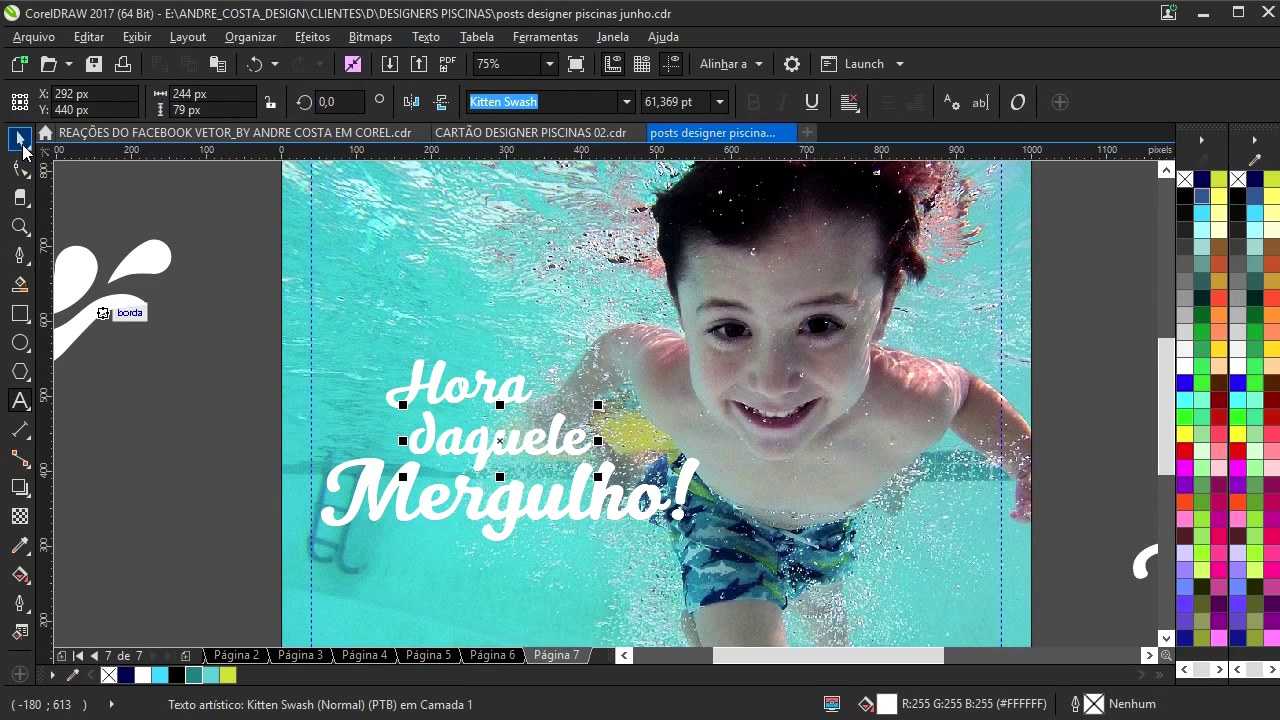
left_click(21, 141)
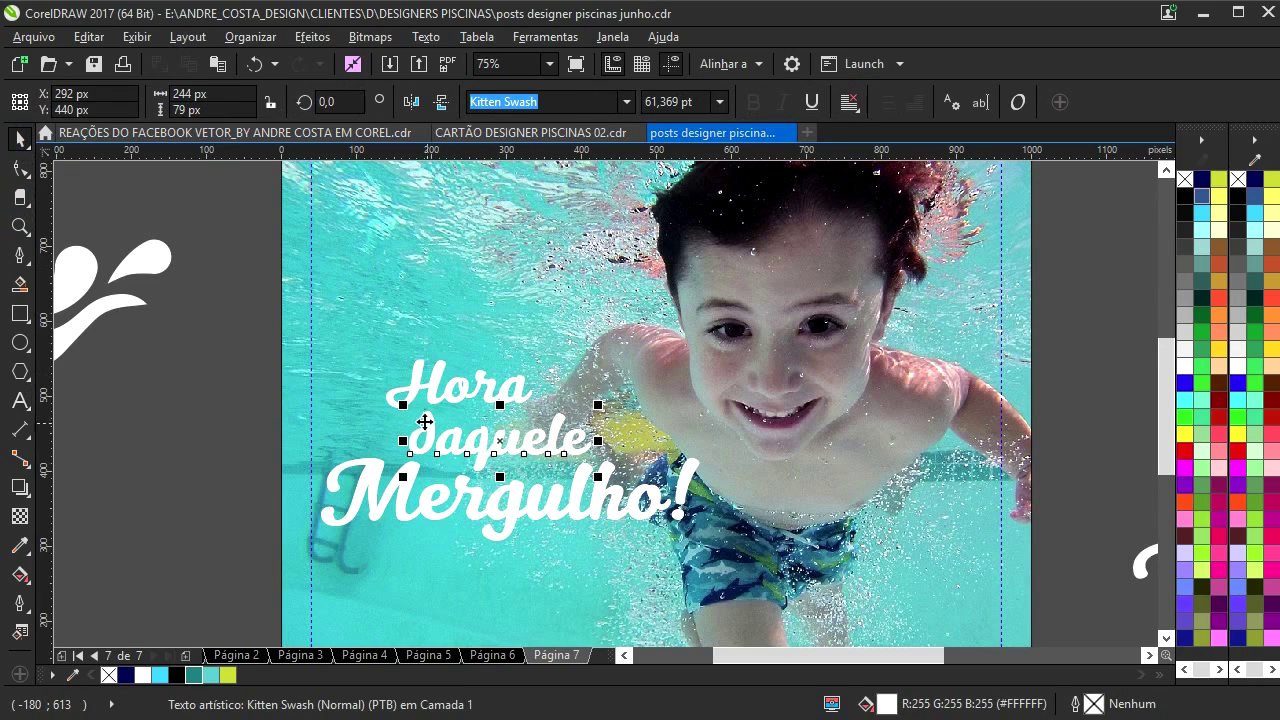
- Enlarge "daquele" slightly and reduce "Hora" to about 55,54 pt, centring it above the other two lines
left_click_drag(402, 407, 383, 397)
left_click_drag(470, 393, 525, 399)
key("ctrl+z")
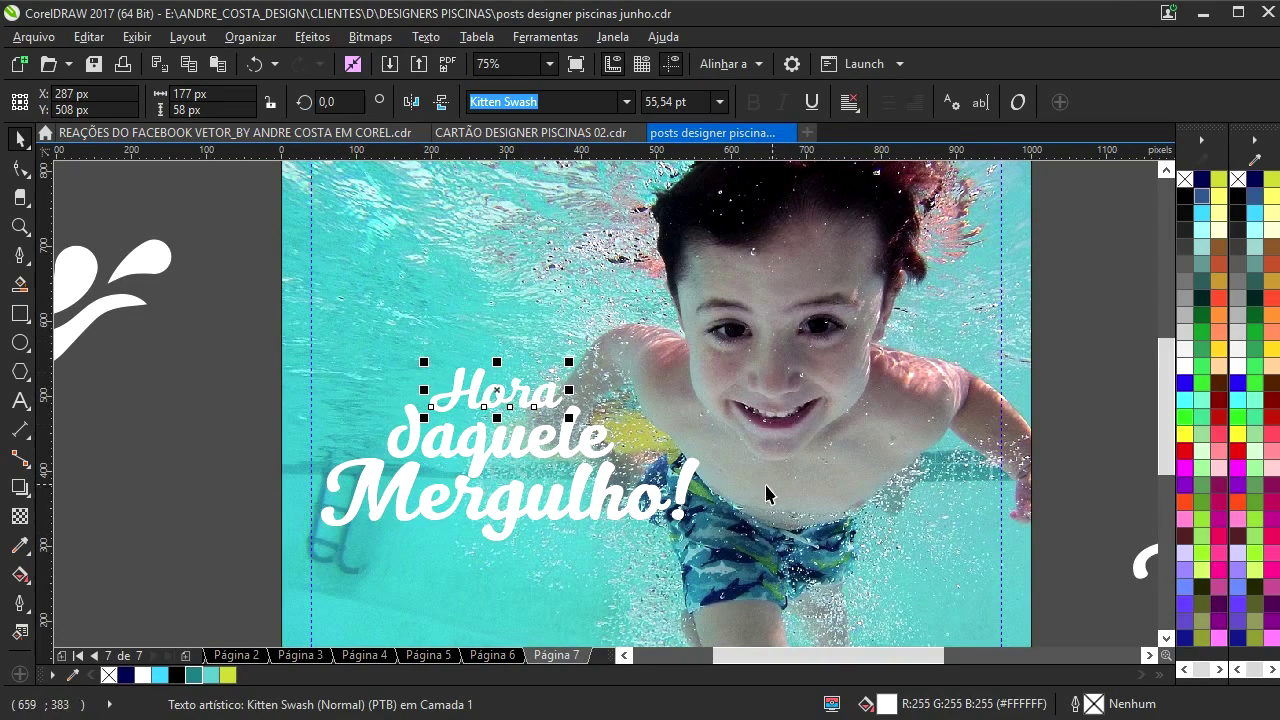
- Scale the three-line headline slightly down to about 503 by 230 px and move it lower to about X 301, Y 338 px
scroll(471, 400, "down", 2)
left_click_drag(334, 343, 671, 500)
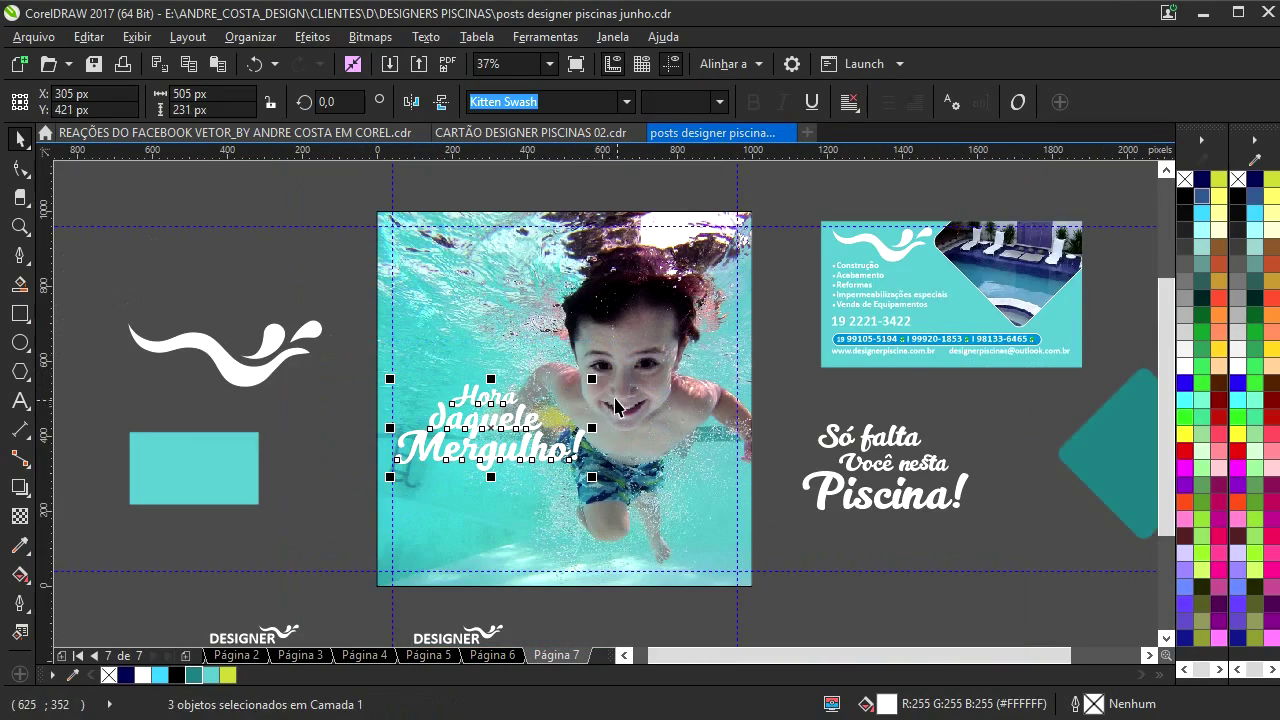
left_click_drag(597, 374, 596, 375)
left_click_drag(500, 432, 533, 478)
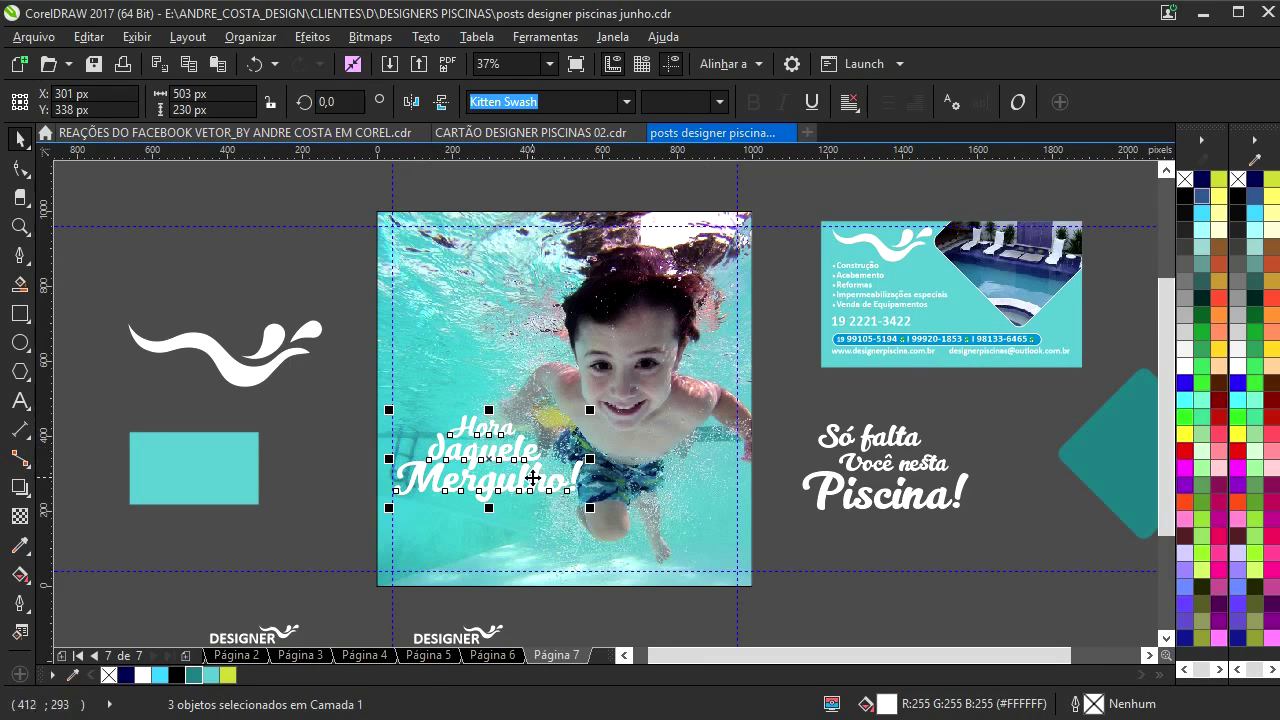
- Remove the outline from the page-sized rectangle that holds the underwater photo
left_click(437, 339)
right_click(1190, 178)
left_click_drag(261, 306, 271, 330)
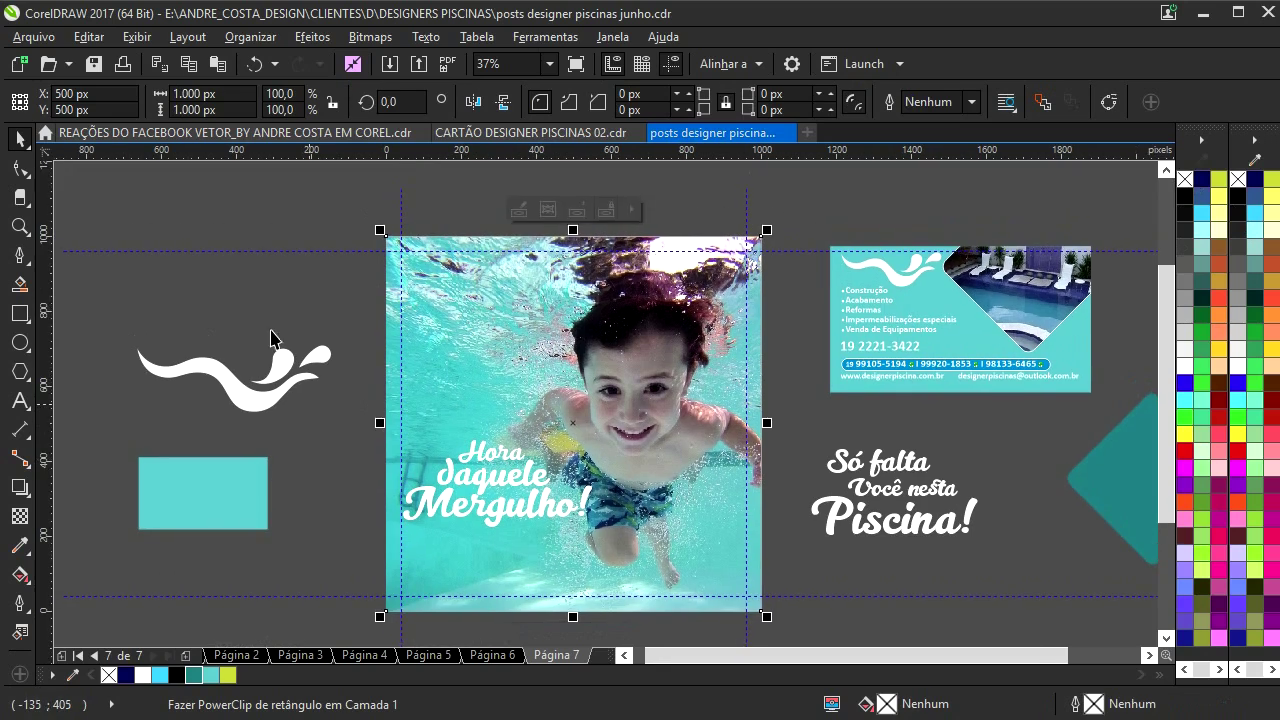
left_click(253, 295)
left_click_drag(838, 420, 802, 423)
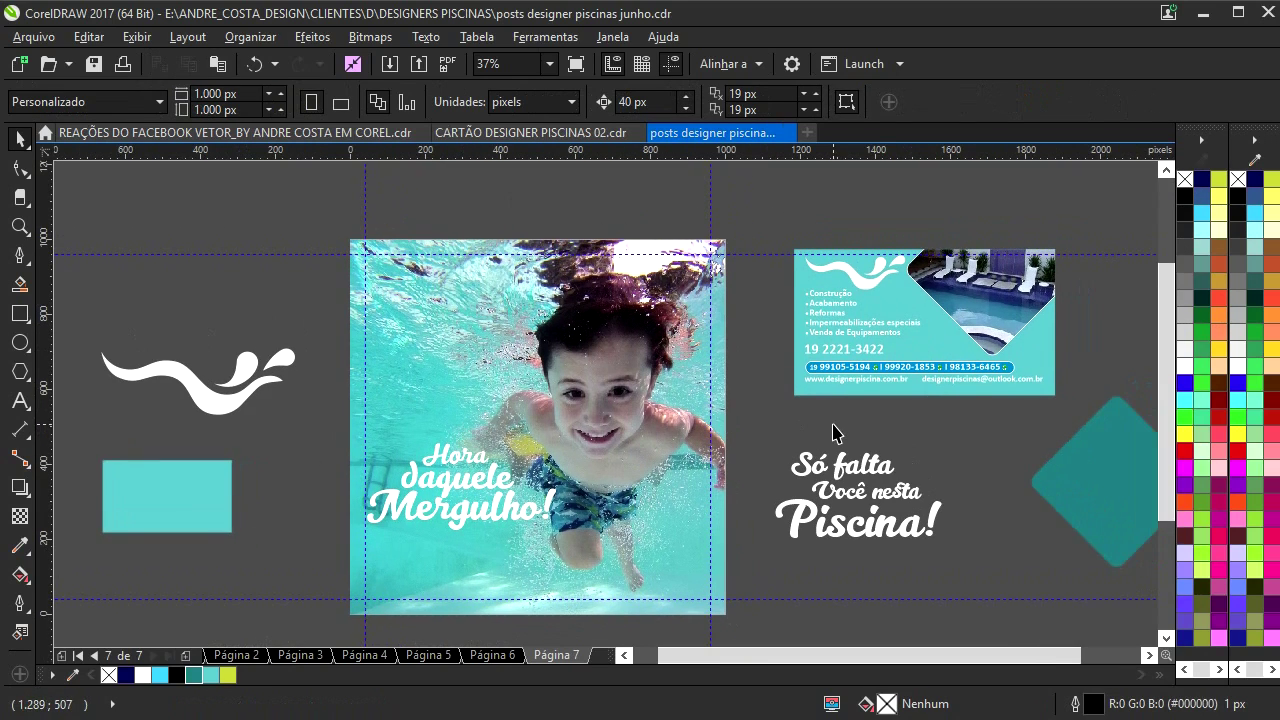
- Copy the red heart from the Facebook reactions drawing onto page 7 and arrange it in the water above the headline
key("ctrl+Tab")
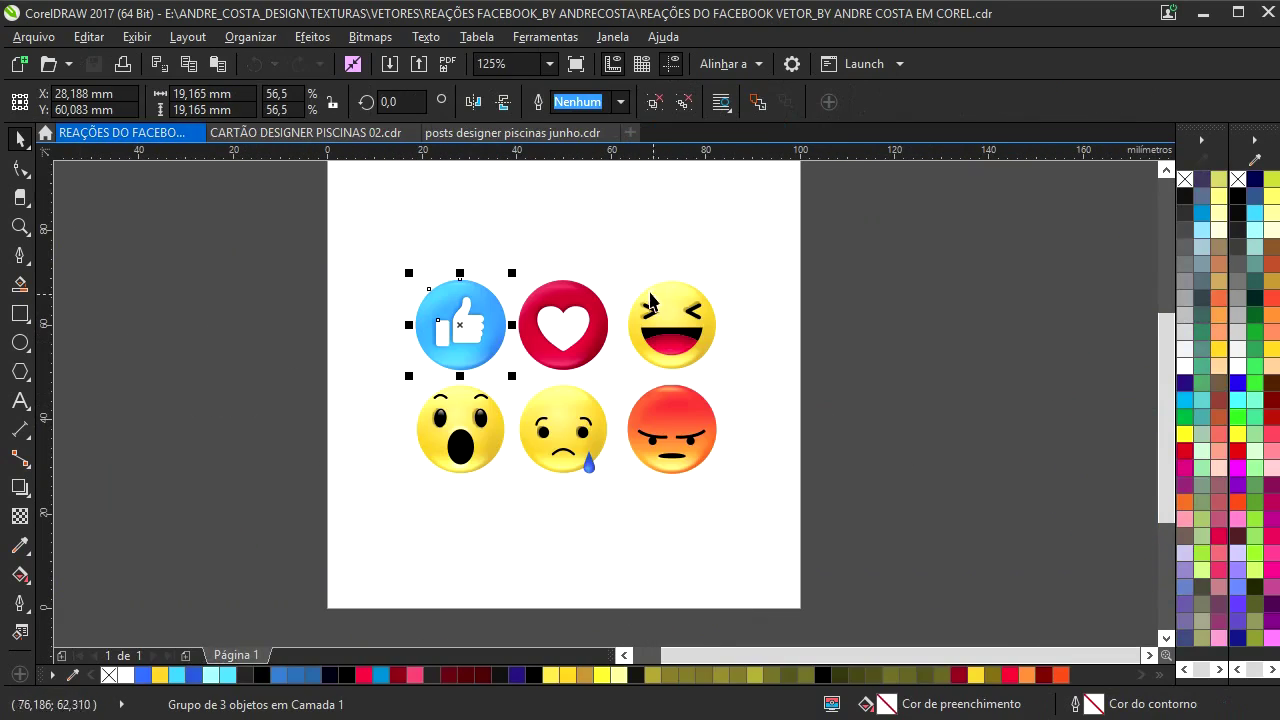
left_click(588, 348)
key("ctrl+Tab")
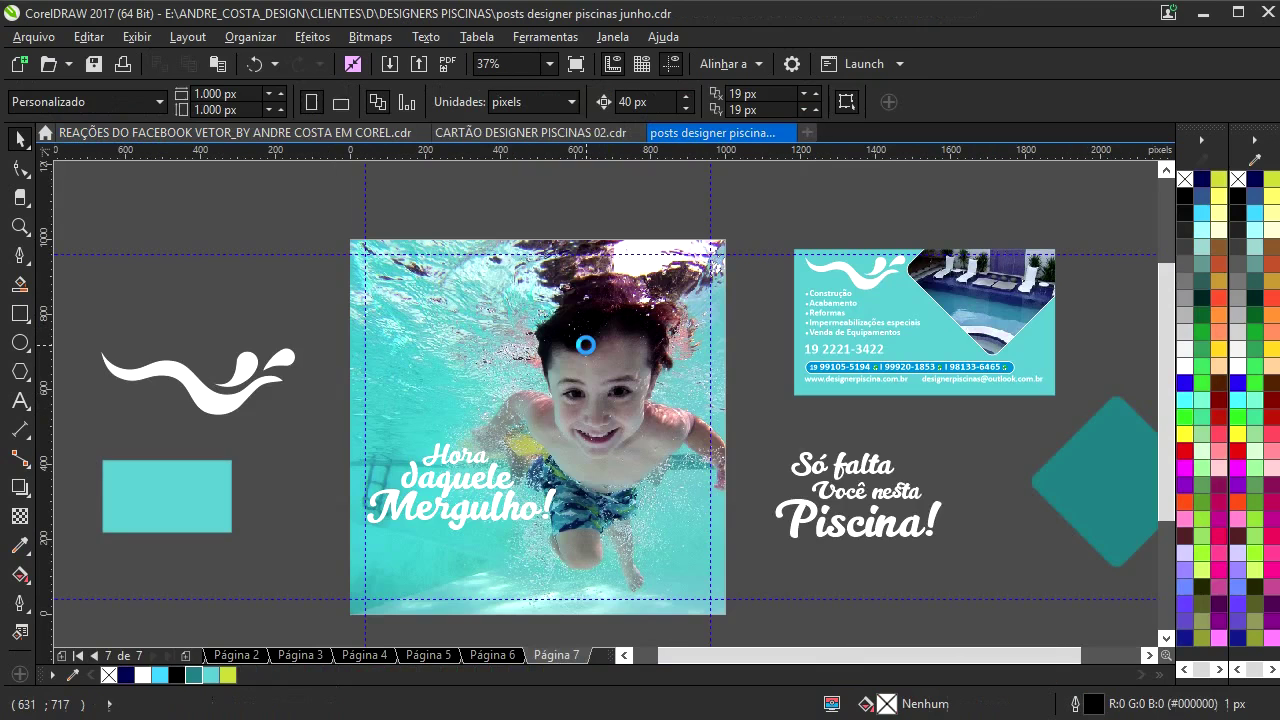
key("ctrl+v")
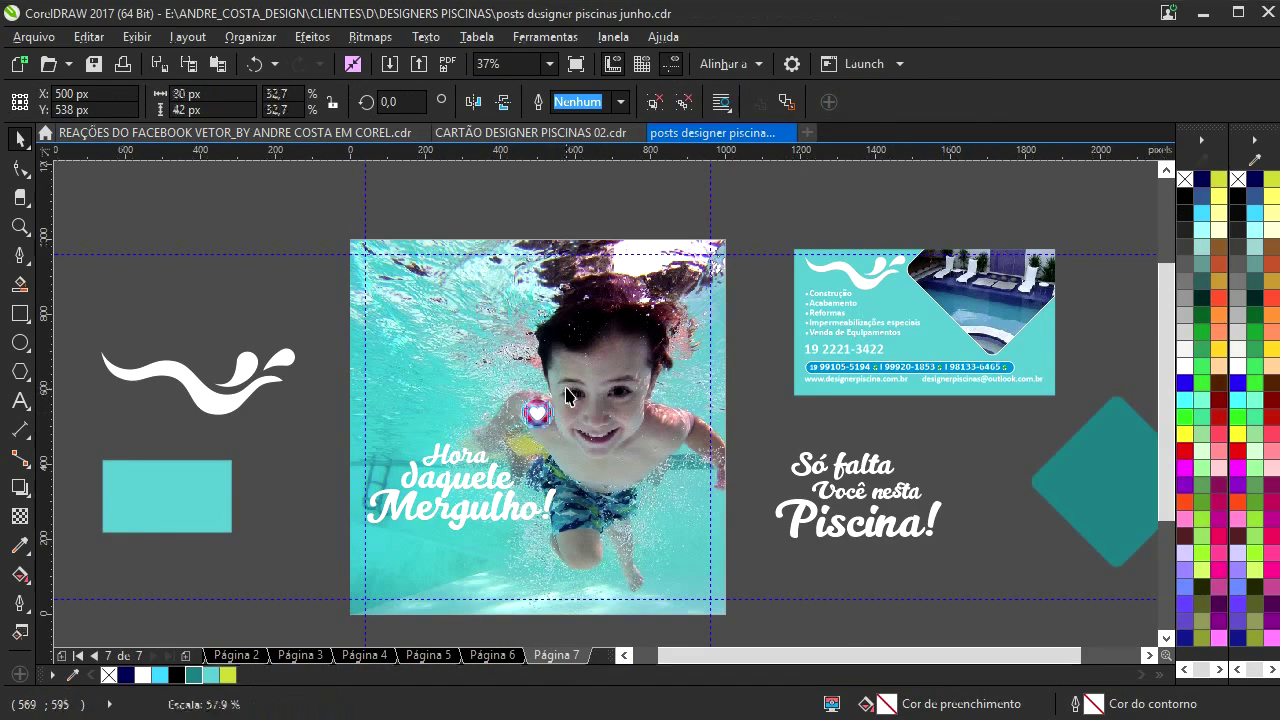
left_click_drag(537, 408, 461, 285)
left_click_drag(439, 333, 504, 255)
left_click_drag(542, 235, 477, 310)
left_click_drag(375, 367, 392, 364)
left_click(446, 311)
left_click_drag(452, 308, 500, 248)
left_click(454, 290)
- Group the three headline lines, place a duplicate slightly up and to the left, and fill the rear group with teal as a shadow
scroll(480, 345, "down", 1)
left_click_drag(292, 390, 598, 530)
scroll(520, 475, "up", 3)
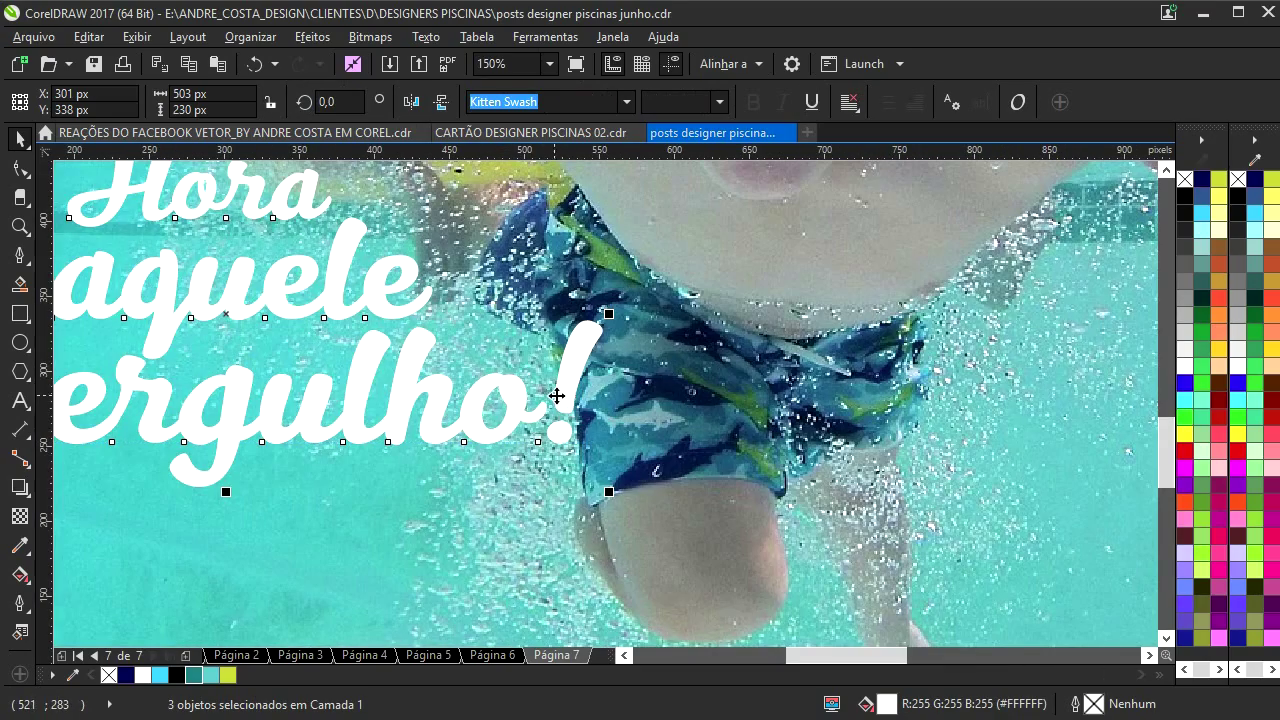
scroll(565, 404, "up", 2)
left_click_drag(563, 386, 553, 374)
key("ctrl+z")
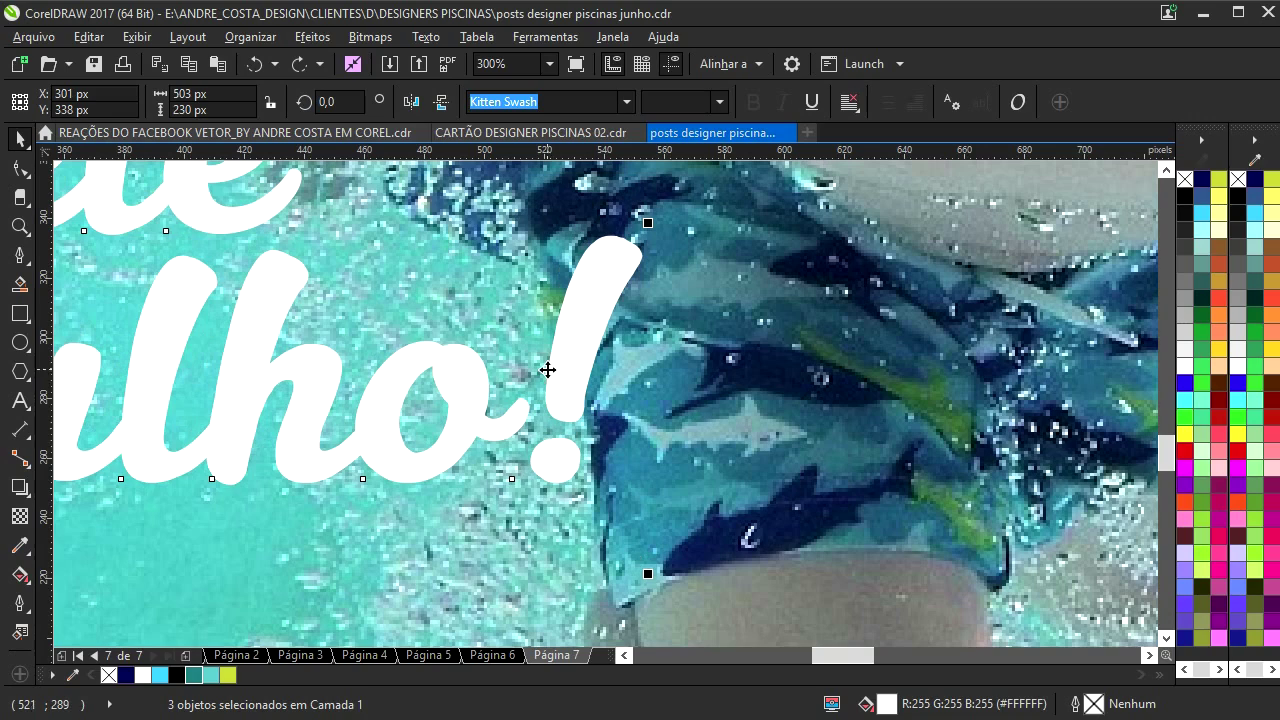
key("ctrl+g")
left_click_drag(567, 371, 552, 370)
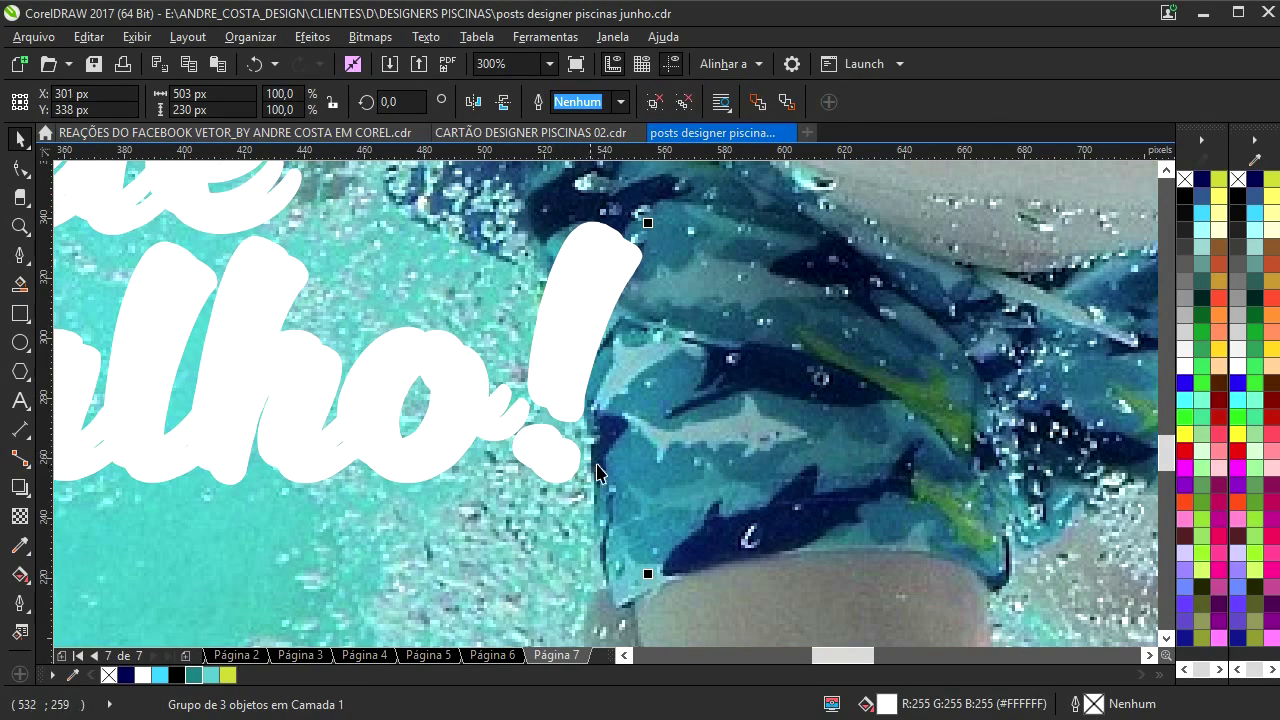
left_click(197, 673)
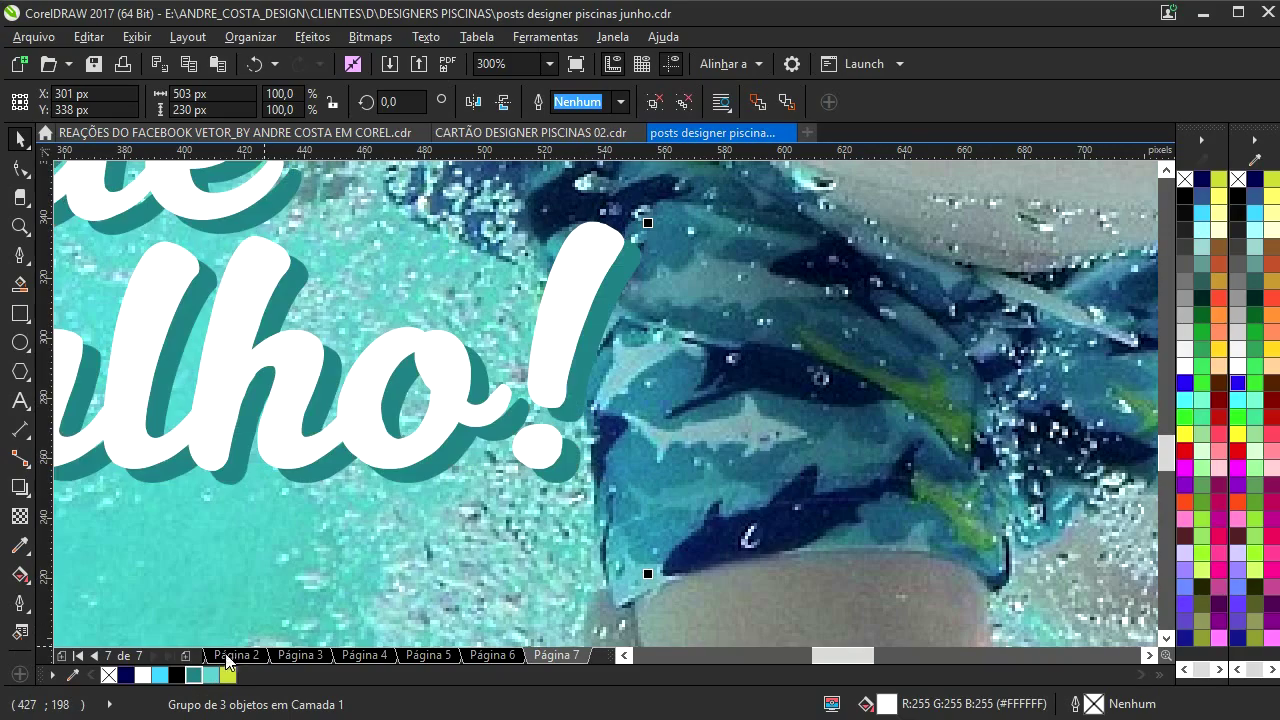
- Shift the white headline group slightly relative to its teal shadow copy
scroll(580, 411, "down", 2)
left_click_drag(472, 375, 546, 411)
scroll(546, 418, "up", 5)
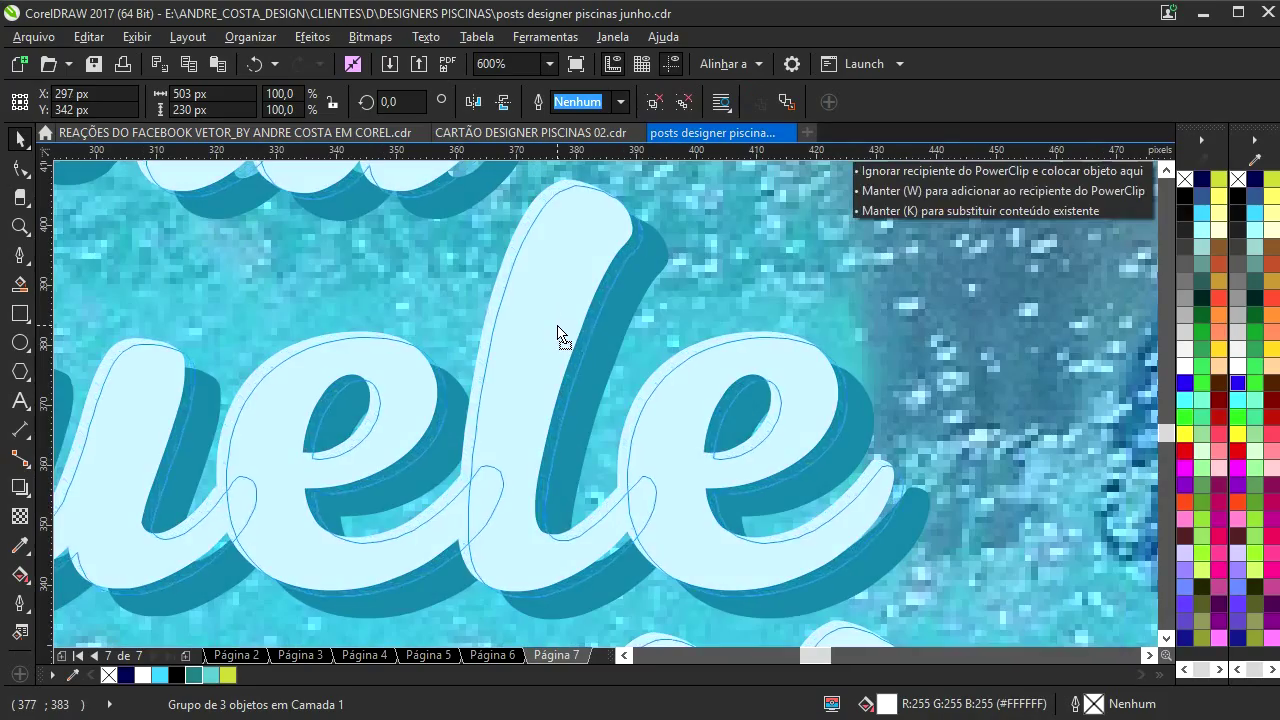
- Nudge the white "Hora daquele Mergulho!" lettering to X 298, Y 341 px to refine its offset from the dark shadow, and inspect the offset
scroll(560, 335, "down", 3)
scroll(593, 365, "down", 1)
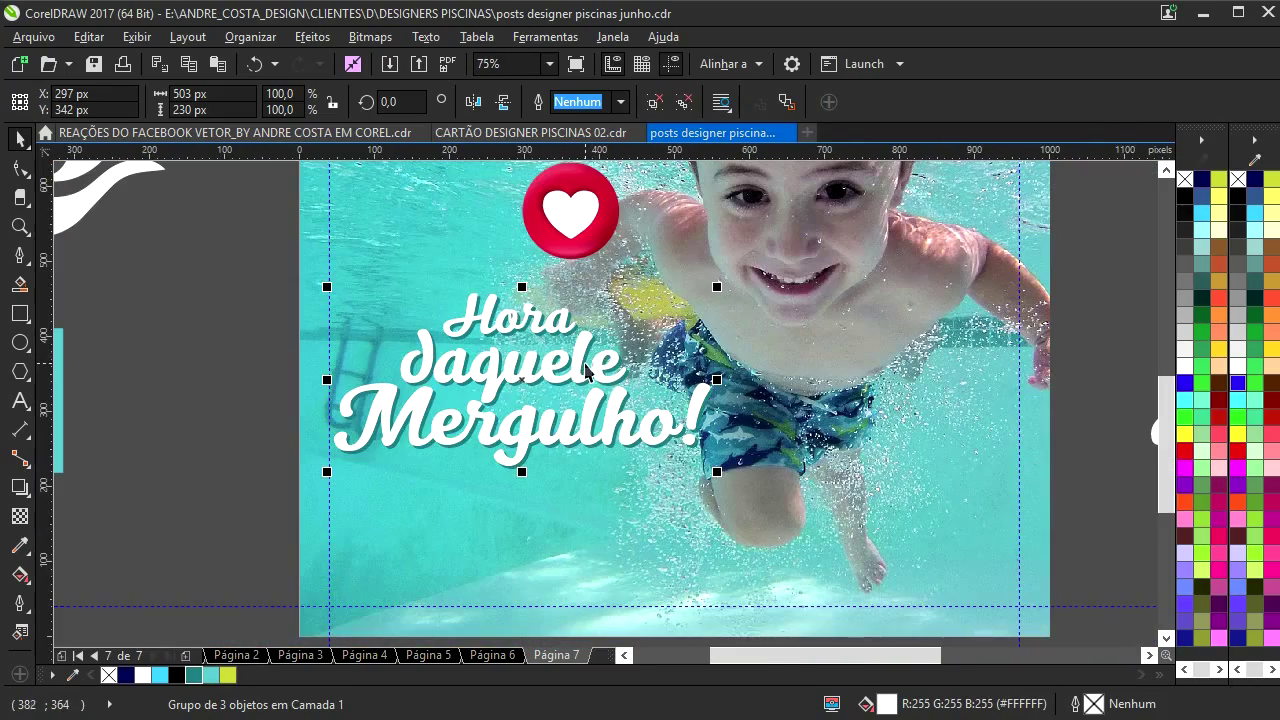
scroll(590, 362, "up", 3)
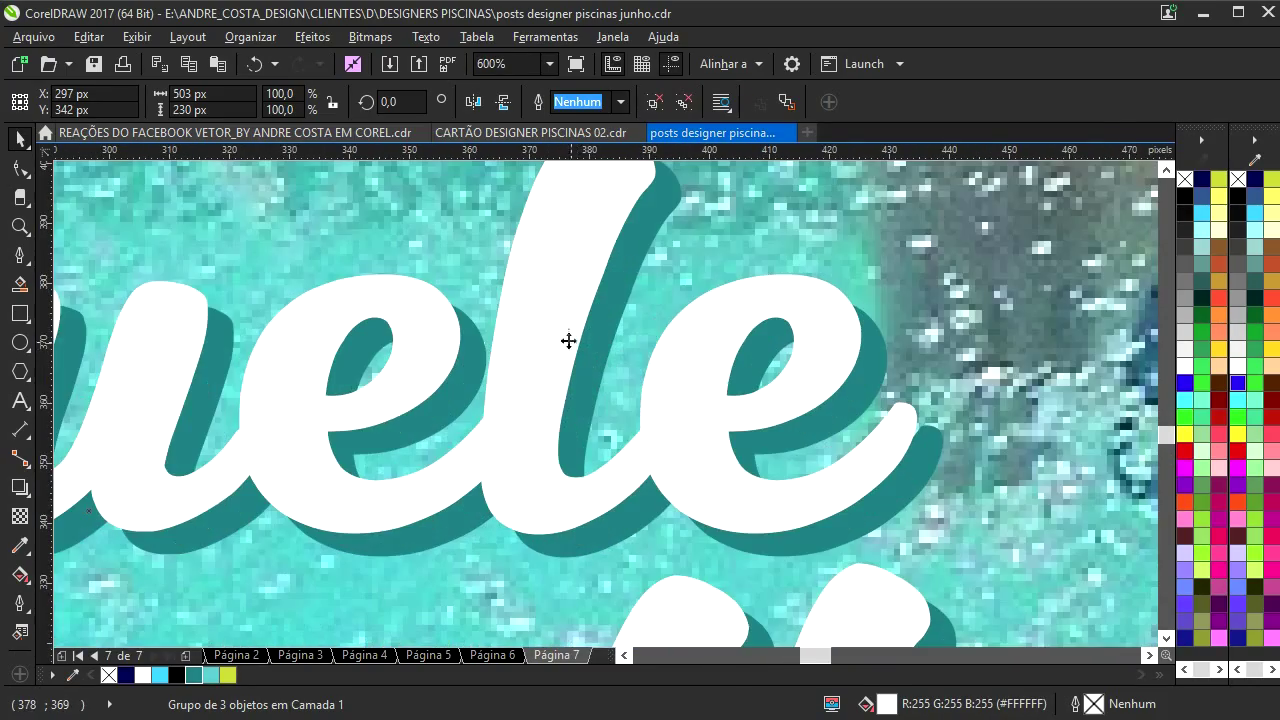
left_click_drag(568, 341, 565, 334)
scroll(570, 337, "down", 1)
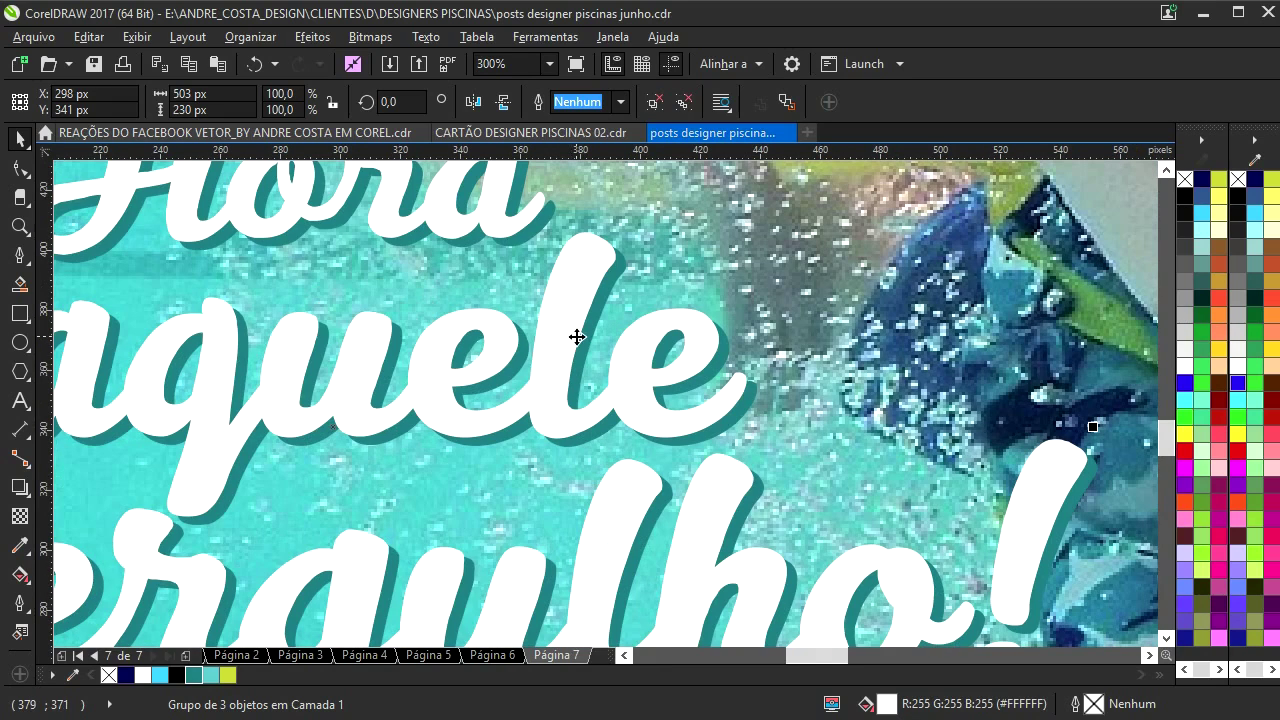
scroll(577, 337, "down", 3)
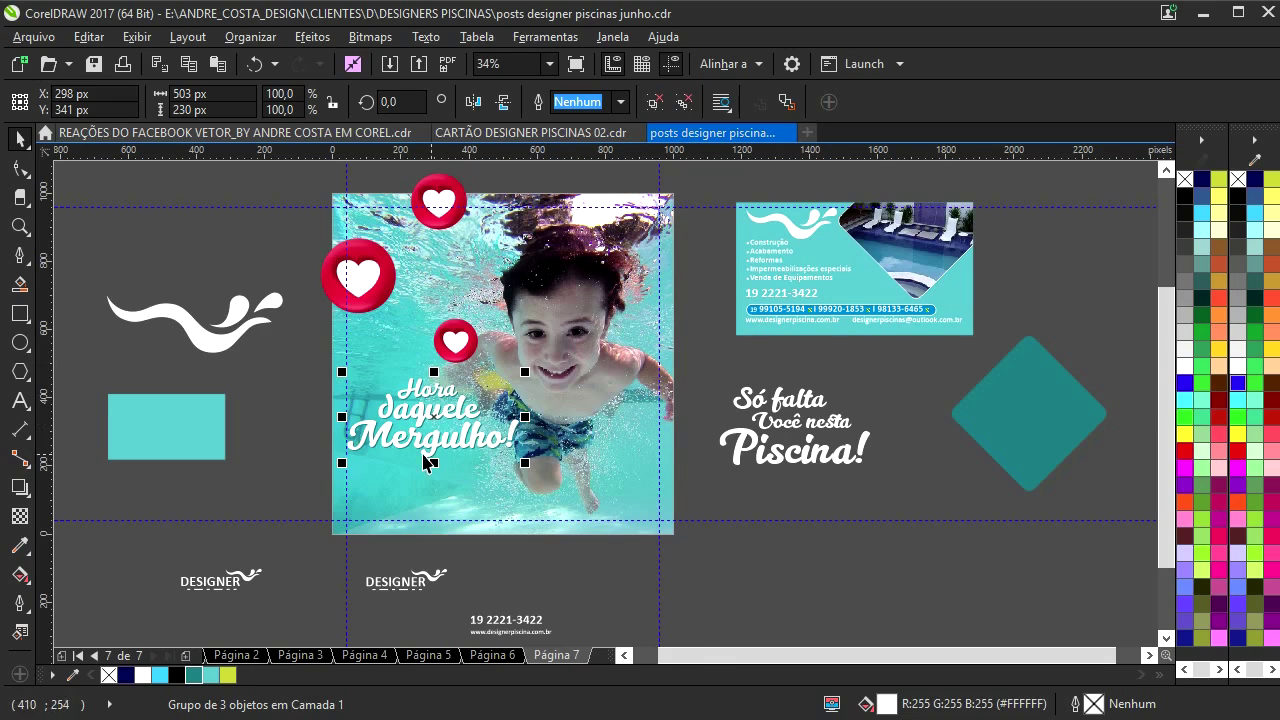
scroll(424, 462, "up", 4)
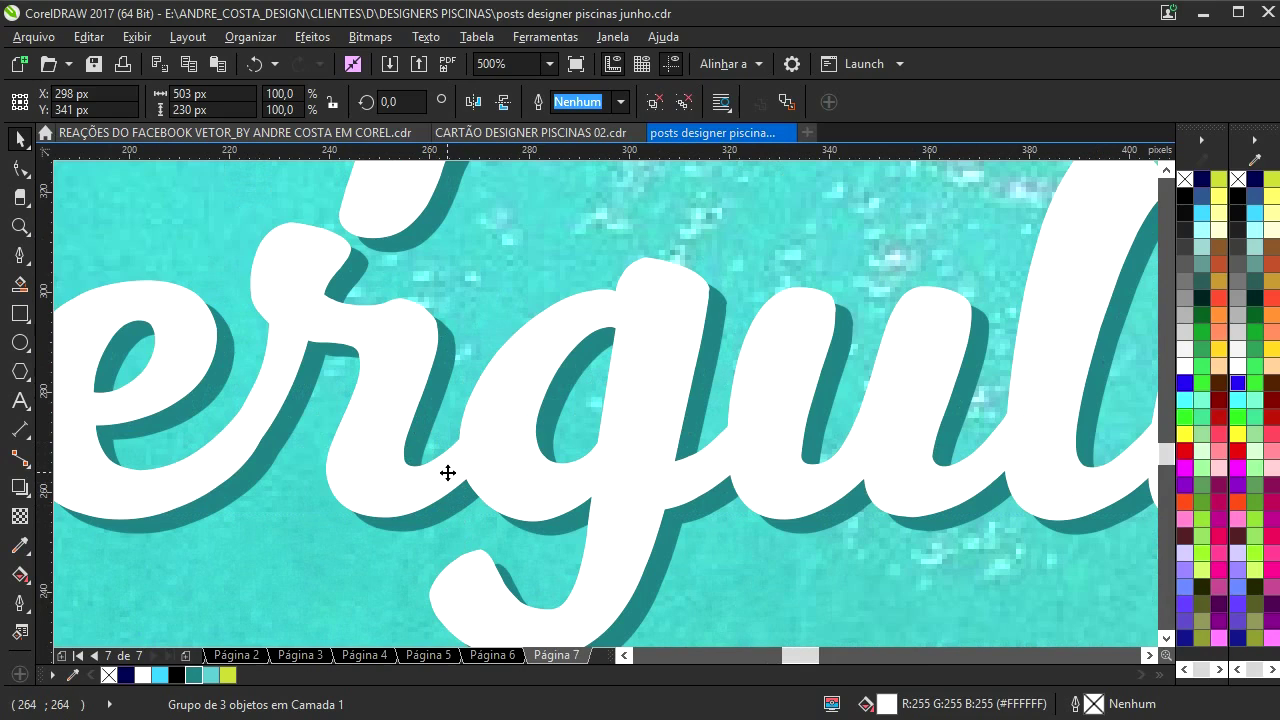
scroll(464, 500, "down", 2)
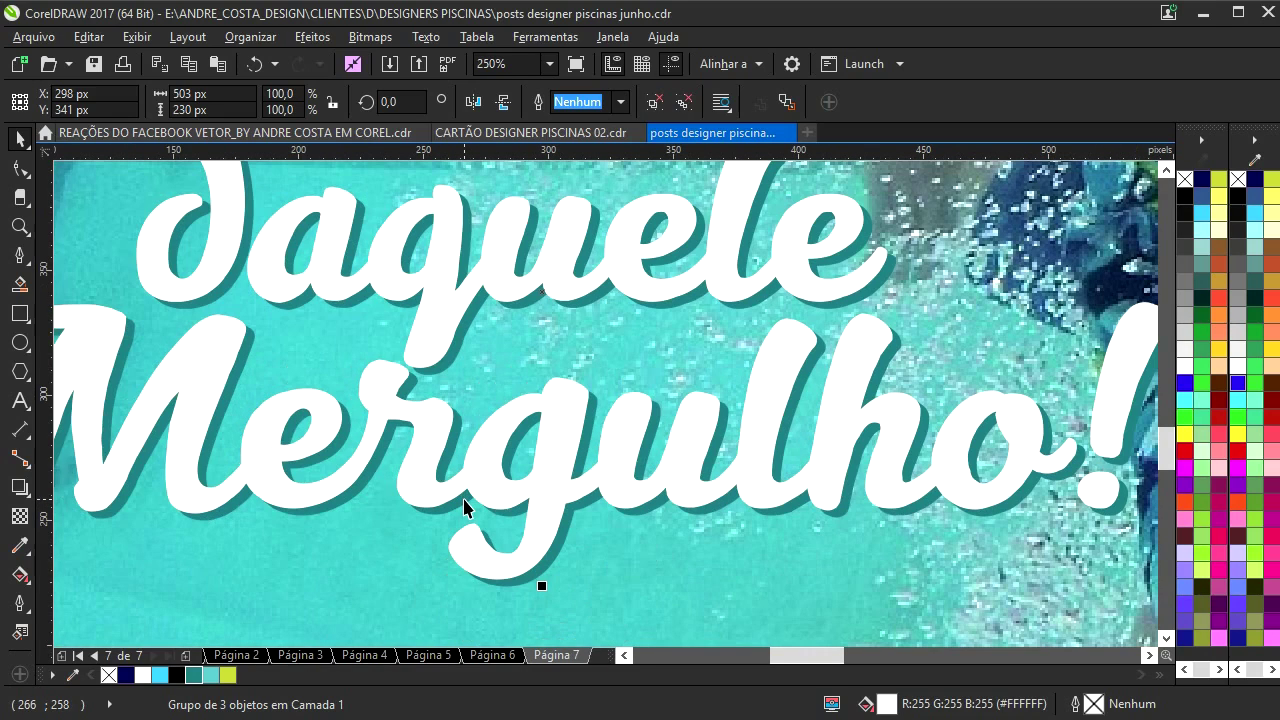
key("F4")
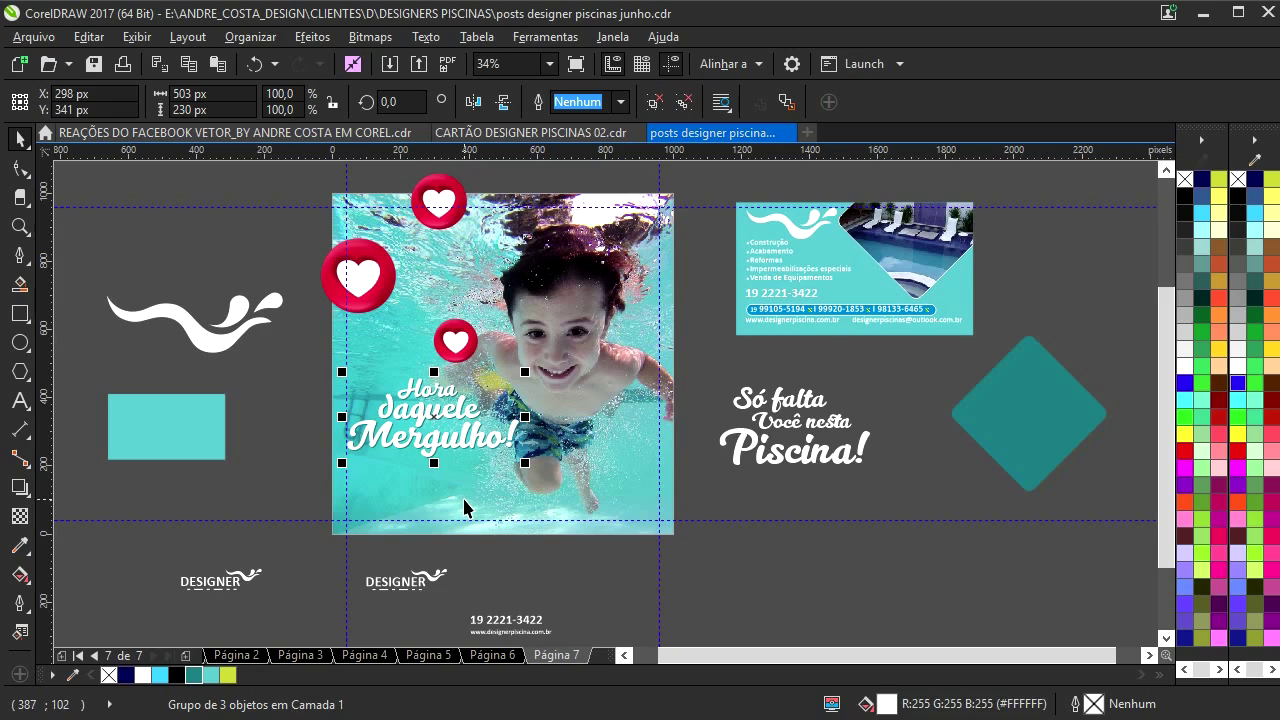
- Bring a white splash drop from the page 6 headline onto the pasteboard beside the page and return to page 7
left_click(712, 377)
key("alt+Left")
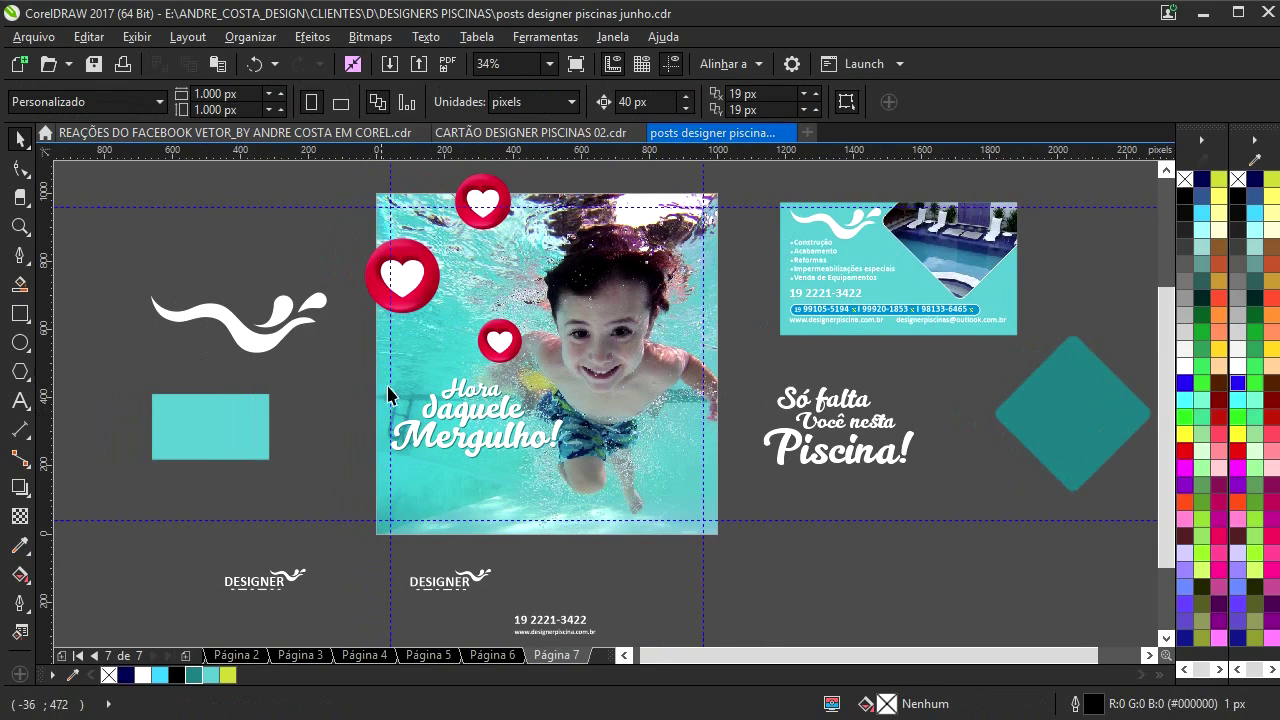
scroll(423, 380, "up", 2)
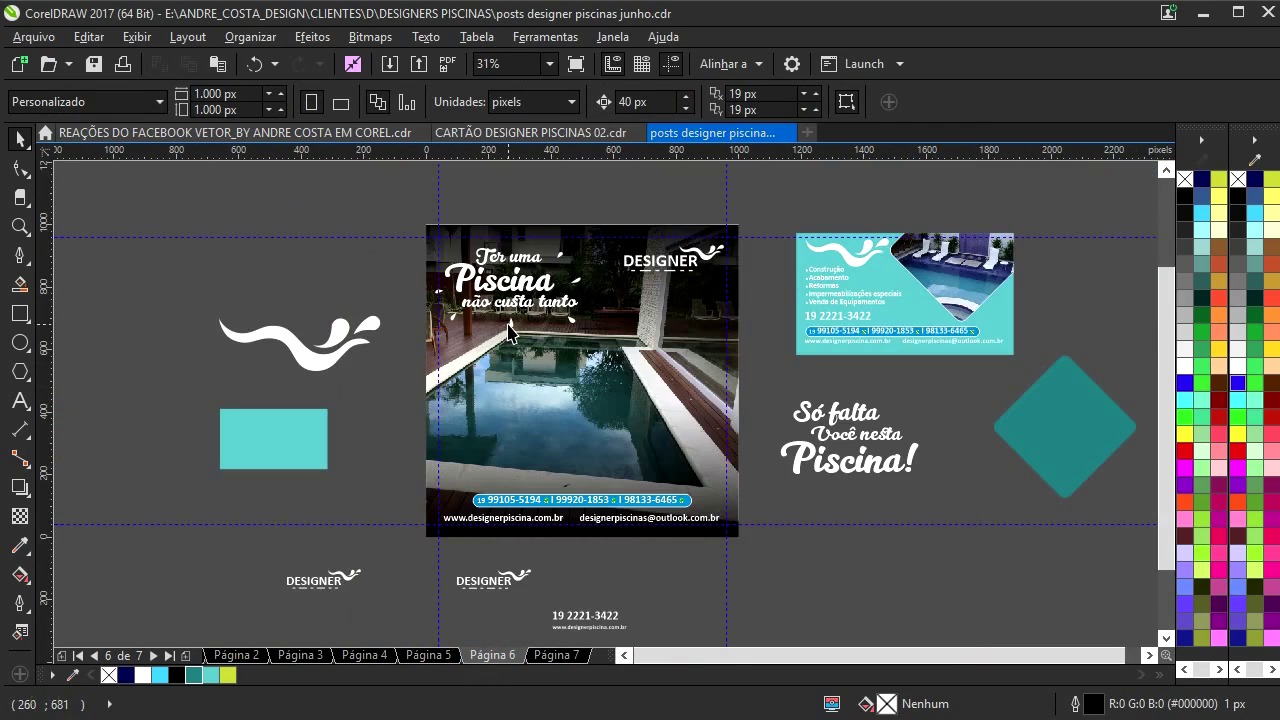
left_click_drag(508, 330, 410, 432)
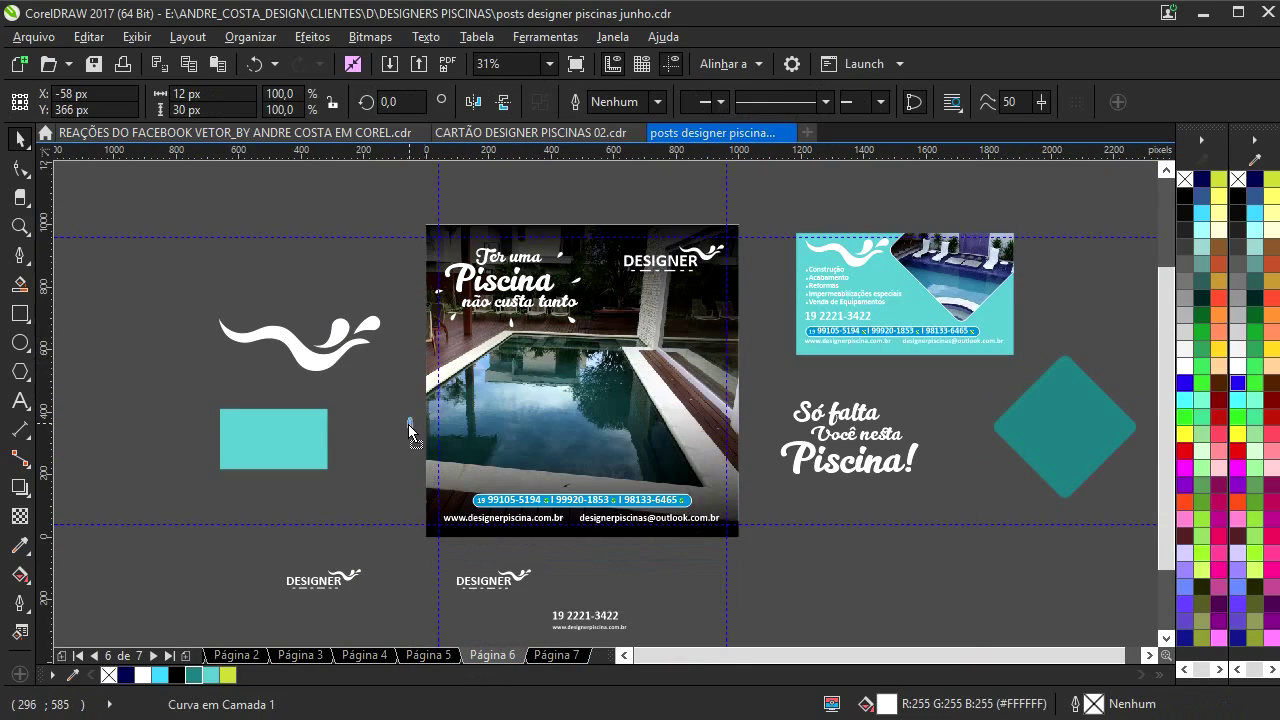
left_click(563, 655)
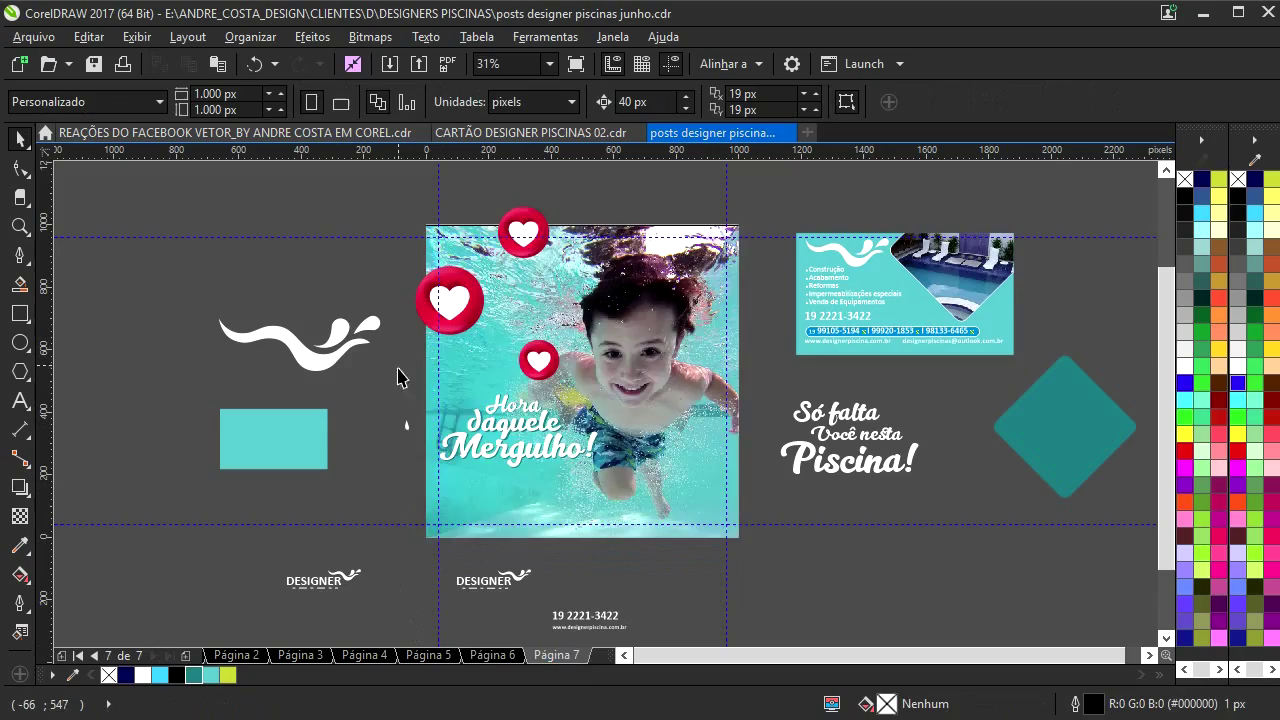
- Place a small white splash drop above "Hora" and a larger rotated copy, about 44 × 40 px, at the headline's upper left
scroll(423, 434, "up", 2)
left_click_drag(320, 465, 585, 431)
scroll(410, 400, "up", 4)
left_click(404, 400)
left_click(376, 390)
right_click(699, 251)
left_click(573, 380)
left_click(258, 540)
left_click_drag(300, 510, 318, 452)
scroll(300, 480, "down", 4)
scroll(330, 425, "up", 2)
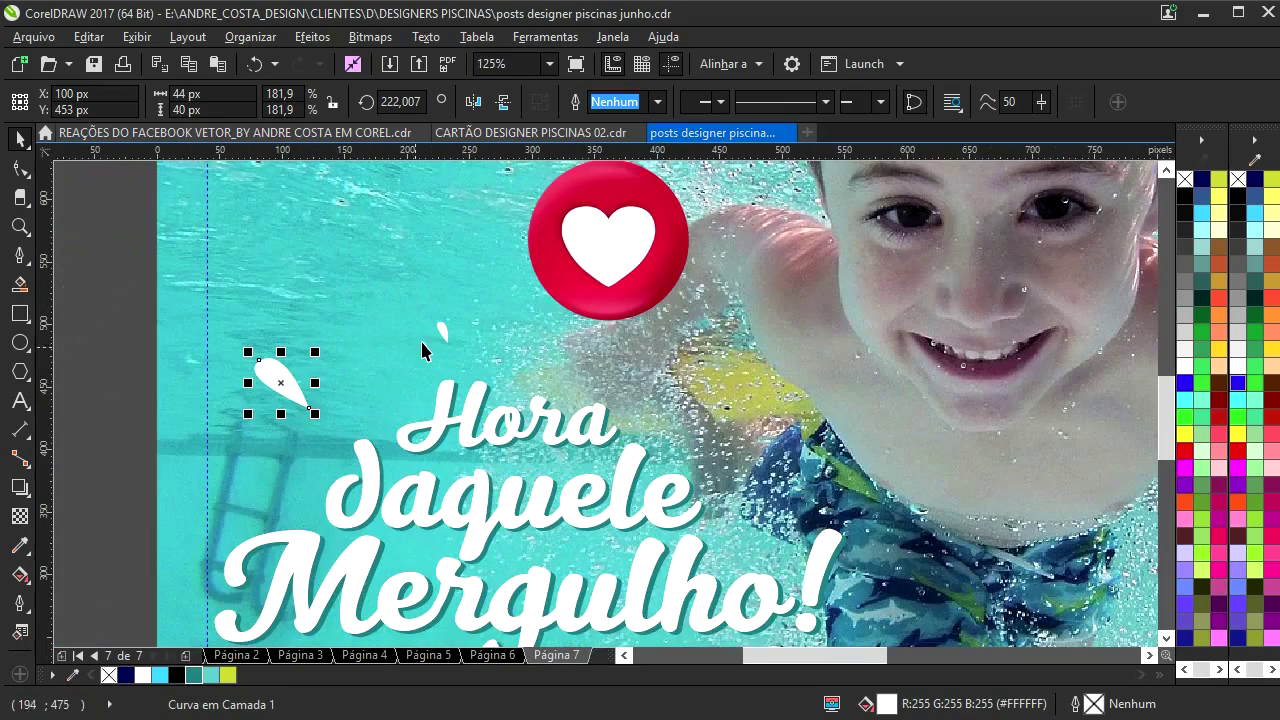
- Add two rotated splash drops to the headline's right side, the larger one about 56 × 59 px above the exclamation mark
left_click_drag(283, 383, 830, 437)
scroll(830, 437, "down", 5)
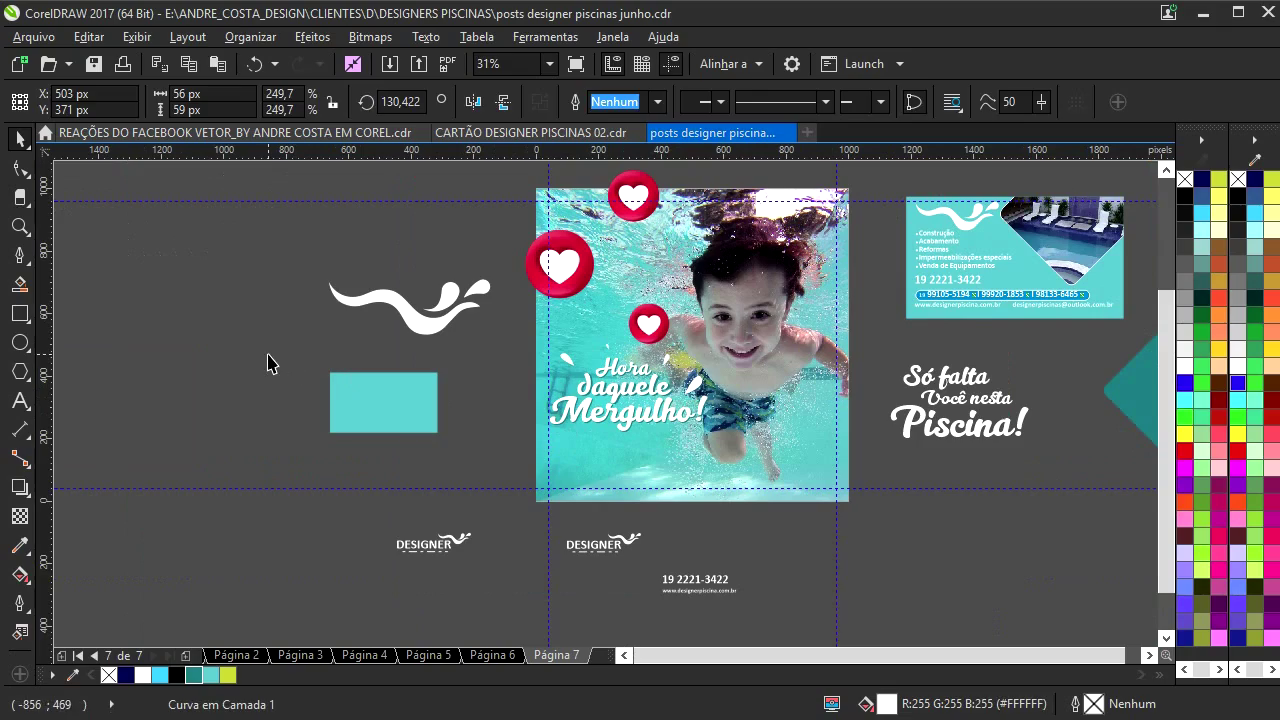
left_click(267, 363)
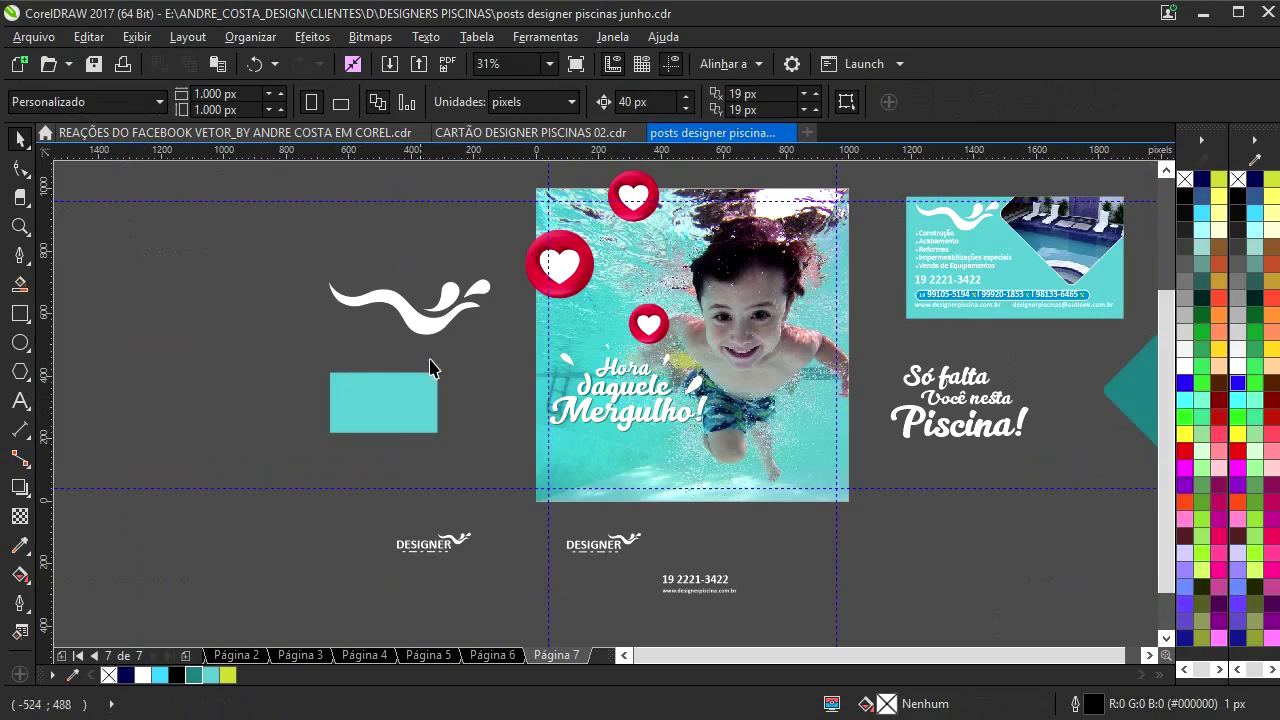
scroll(435, 370, "right", 2)
scroll(597, 397, "up", 4)
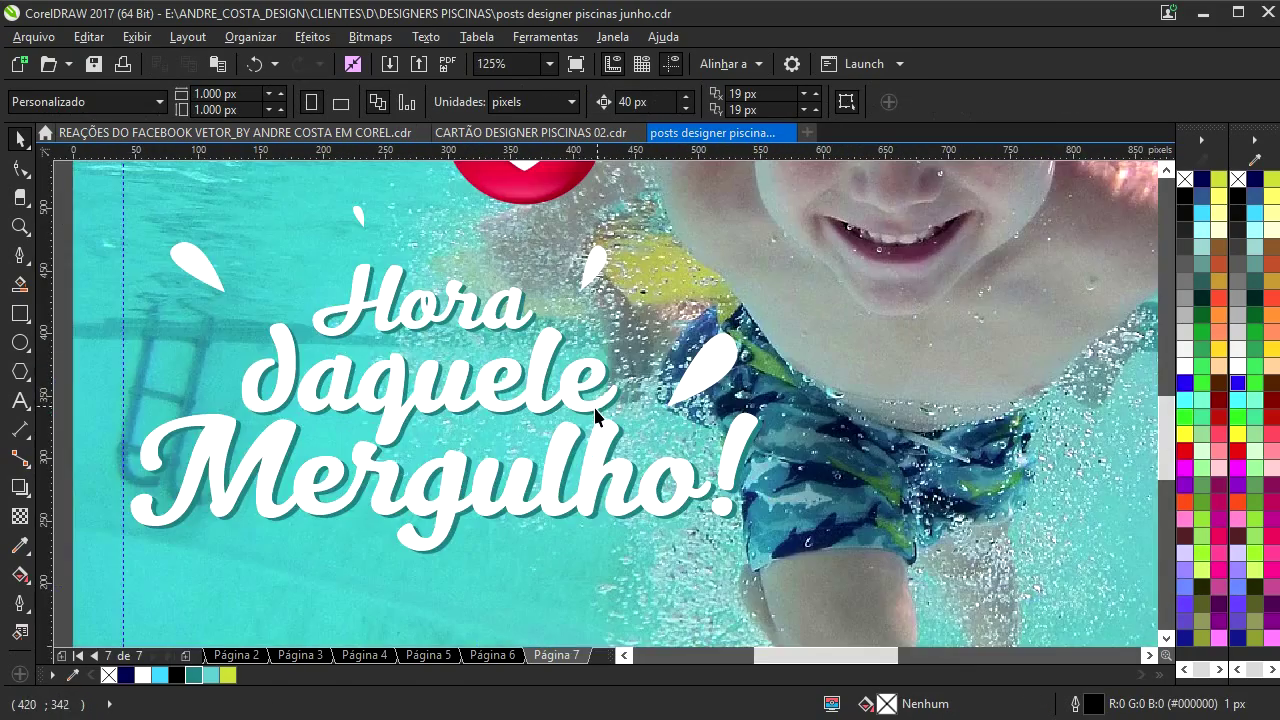
- Place the white DESIGNER logo in the lower-left corner of the post, within the margin guides
scroll(540, 430, "down", 2)
left_click_drag(532, 486, 645, 415)
left_click_drag(457, 577, 414, 448)
- Draw a closed wavy shape about 765 × 218 px over the post's lower-left corner with the Pen tool, filled white without outline
left_click(20, 254)
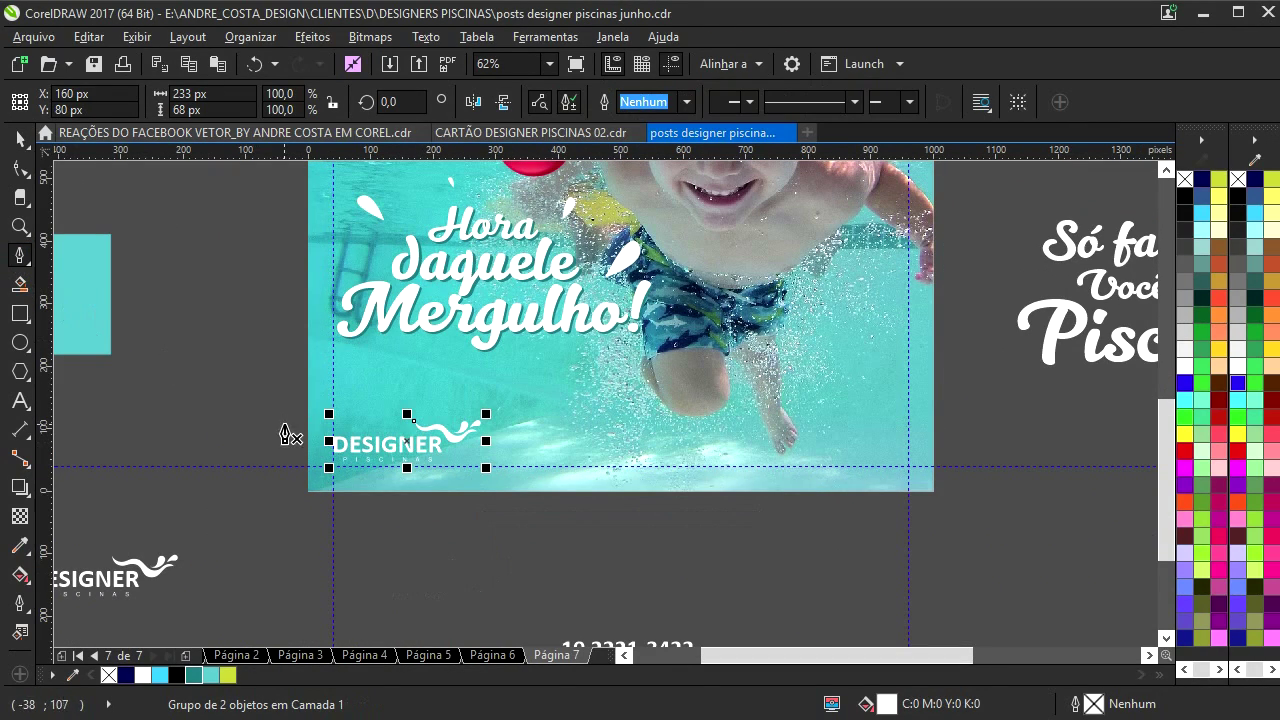
left_click(280, 381)
left_click_drag(330, 412, 393, 414)
left_click_drag(470, 383, 528, 392)
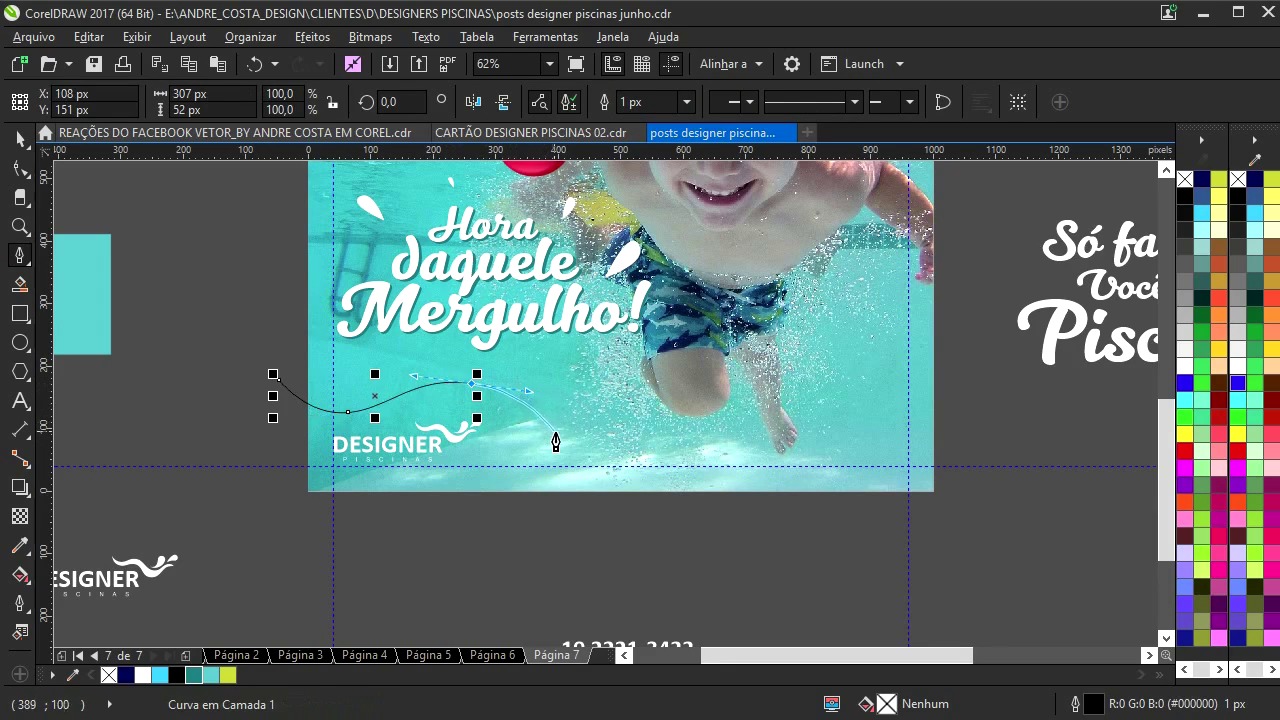
left_click_drag(575, 460, 620, 490)
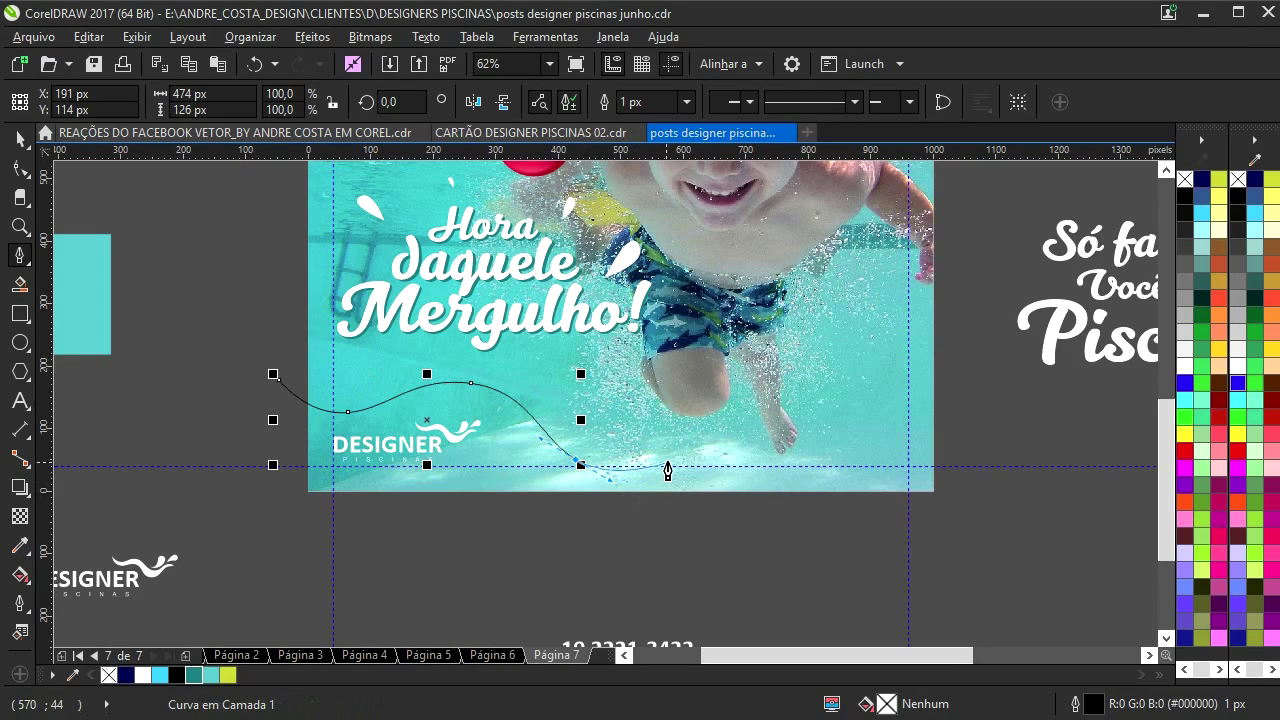
left_click(681, 463)
left_click_drag(717, 470, 723, 509)
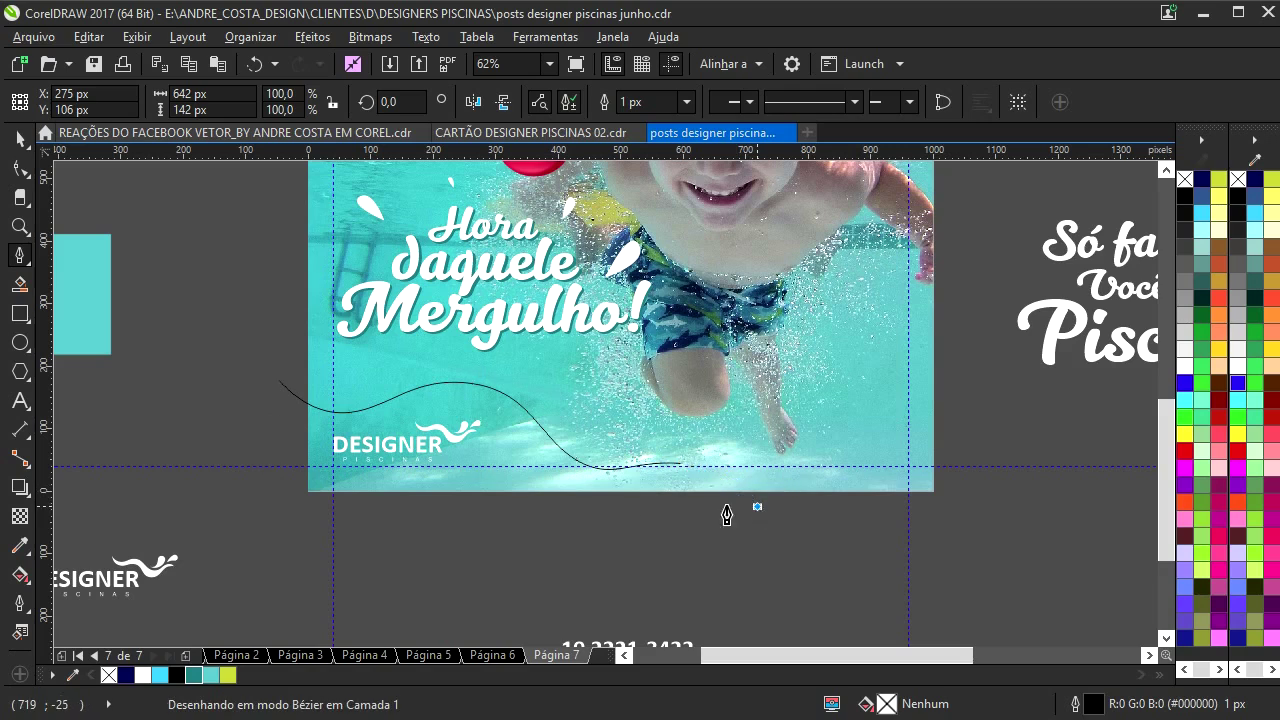
left_click(289, 516)
left_click(279, 378)
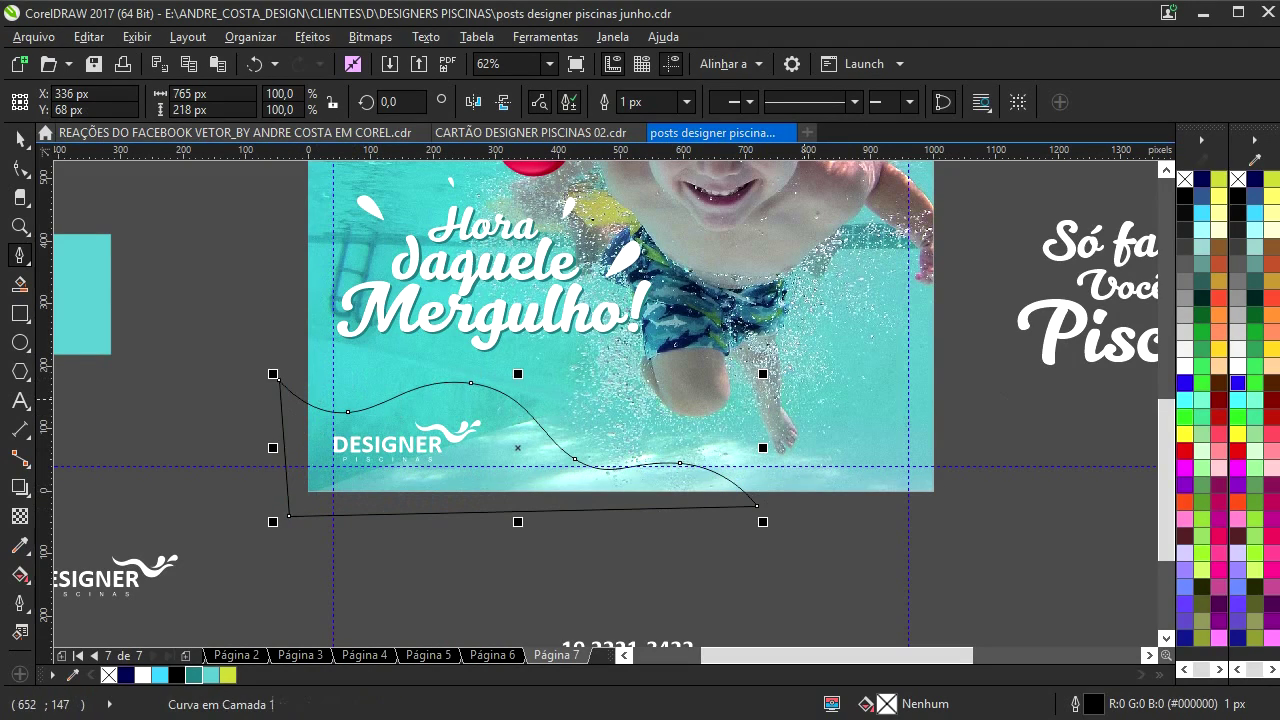
left_click(1200, 378)
right_click(1238, 179)
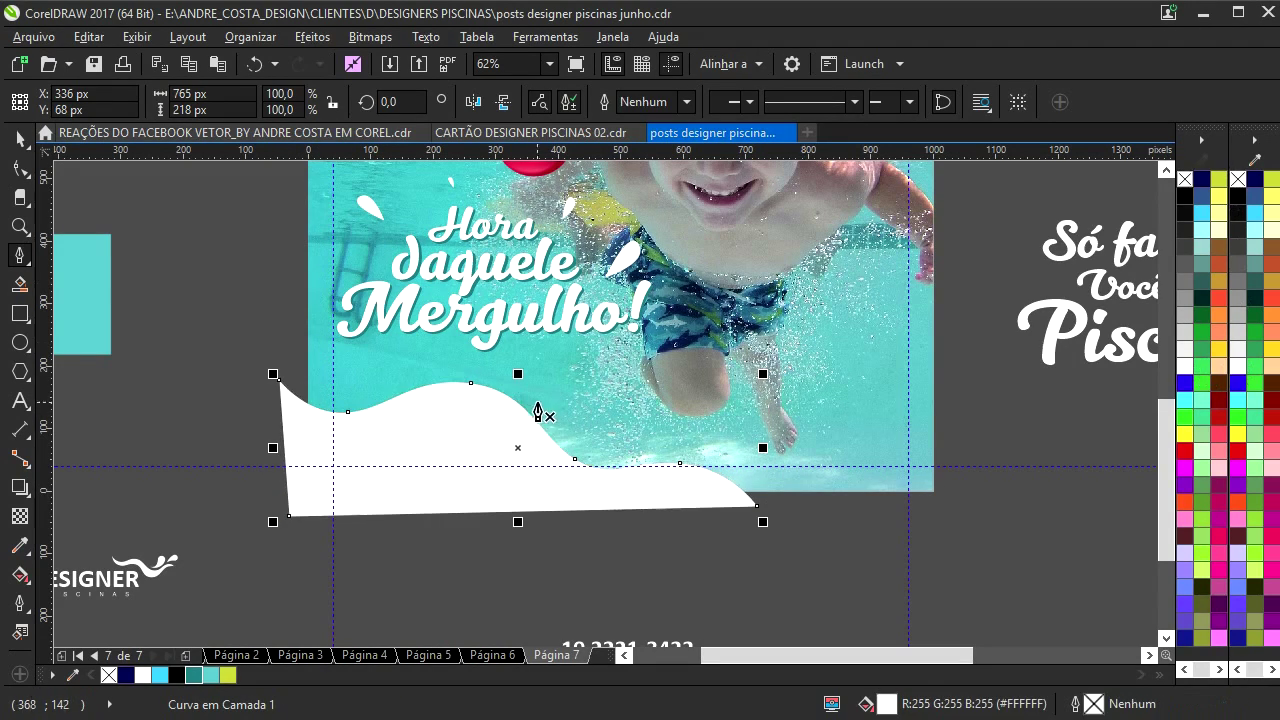
- PowerClip the white wave shape inside the square post frame
right_click(526, 415)
left_click(419, 413)
left_click(20, 139)
left_click(466, 444)
right_click(466, 444)
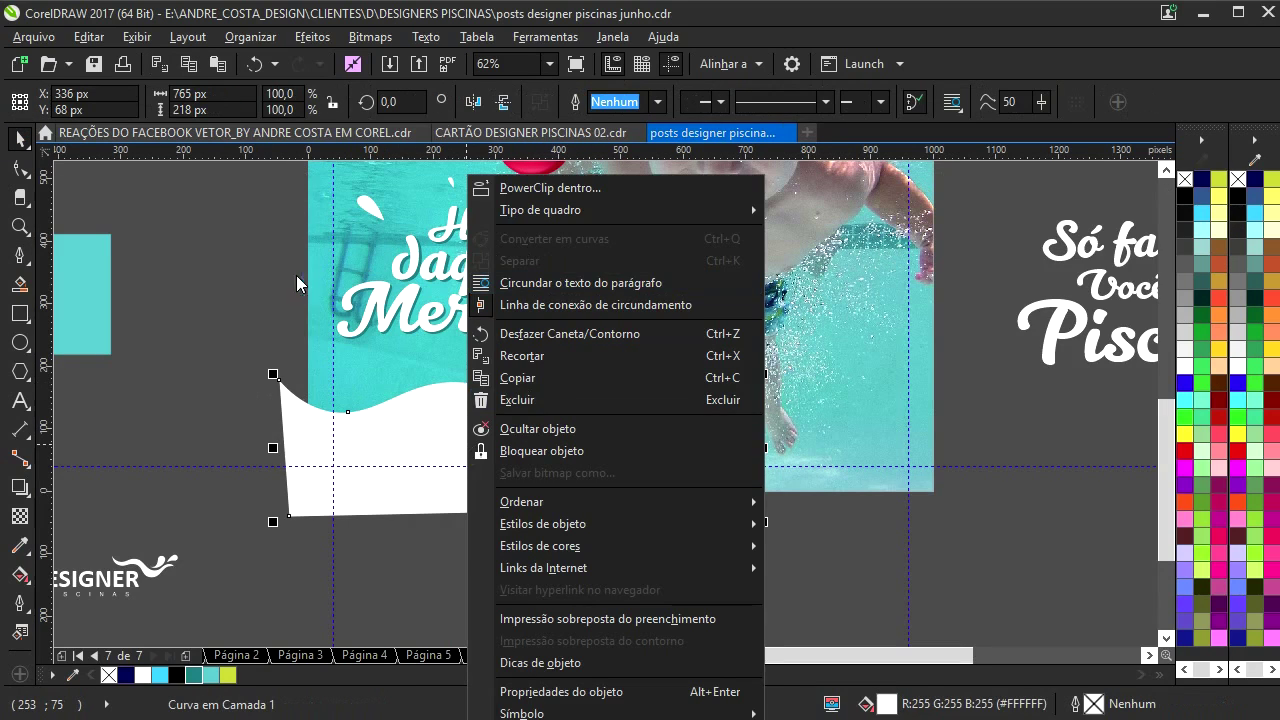
left_click(543, 188)
left_click(480, 434)
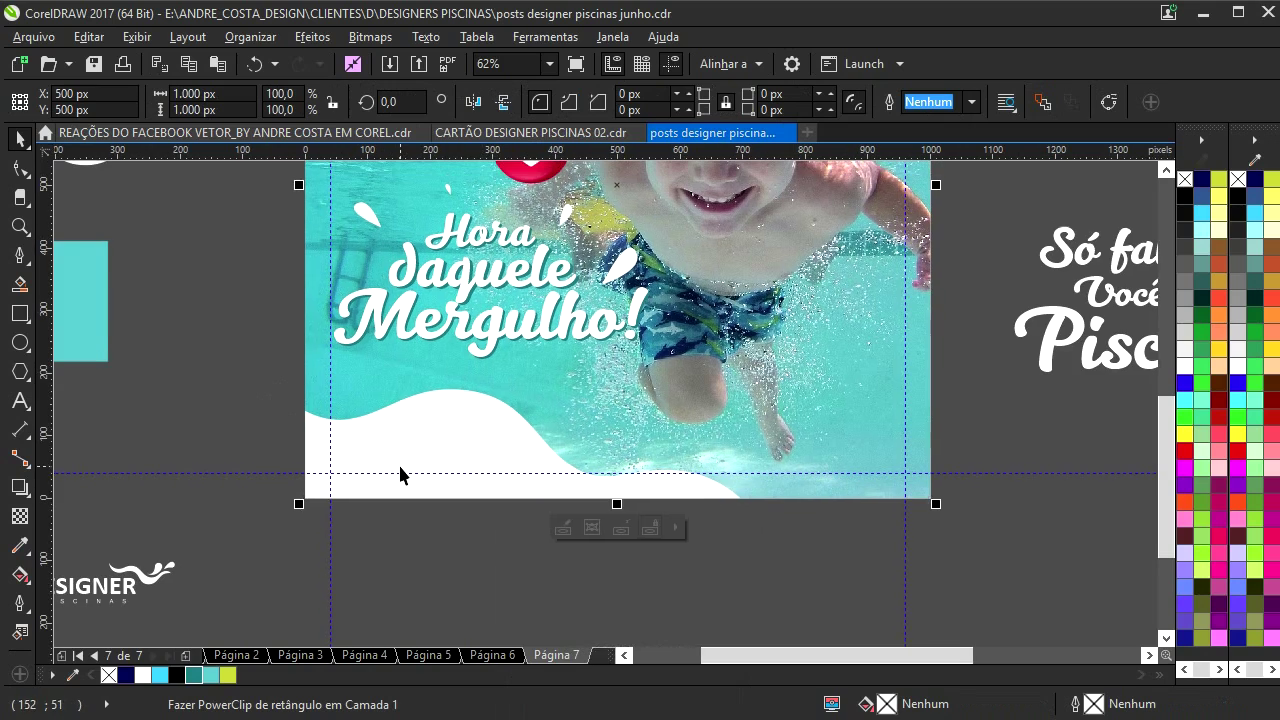
- Recolour the DESIGNER logo on the white wave dark teal, enlarge it slightly and move it inward
left_click(399, 474)
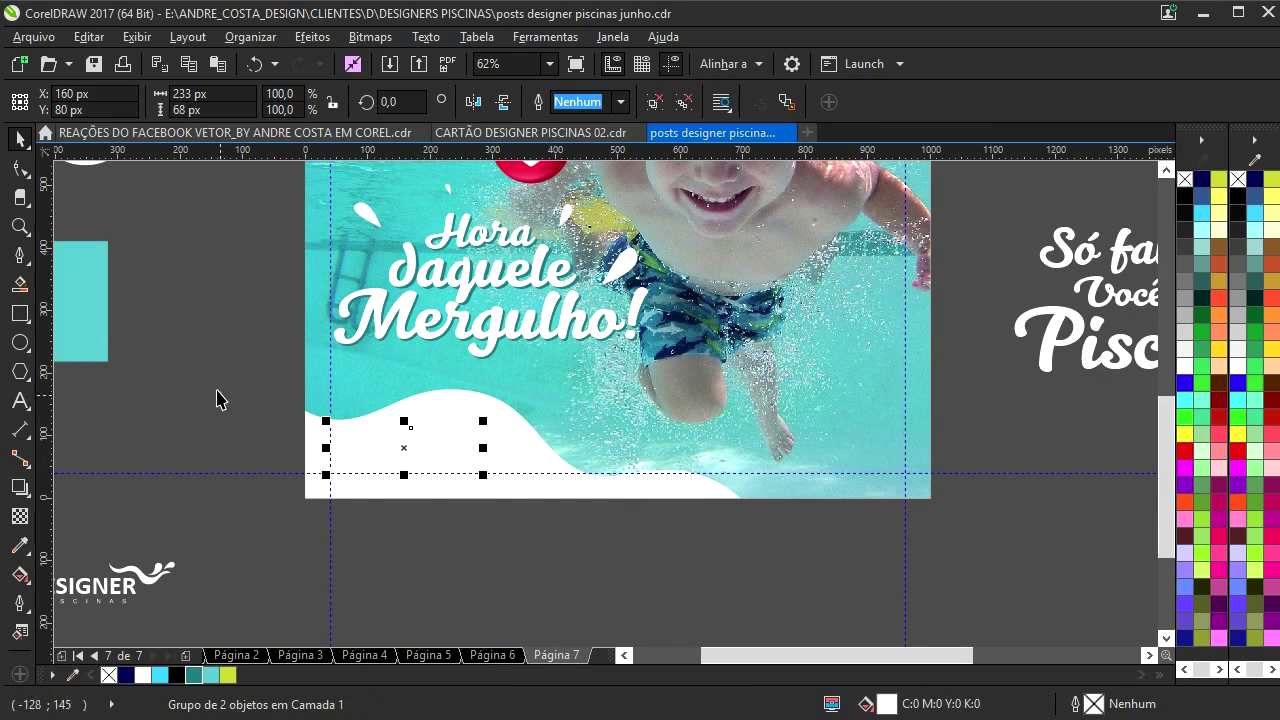
left_click(200, 676)
scroll(444, 444, "up", 2)
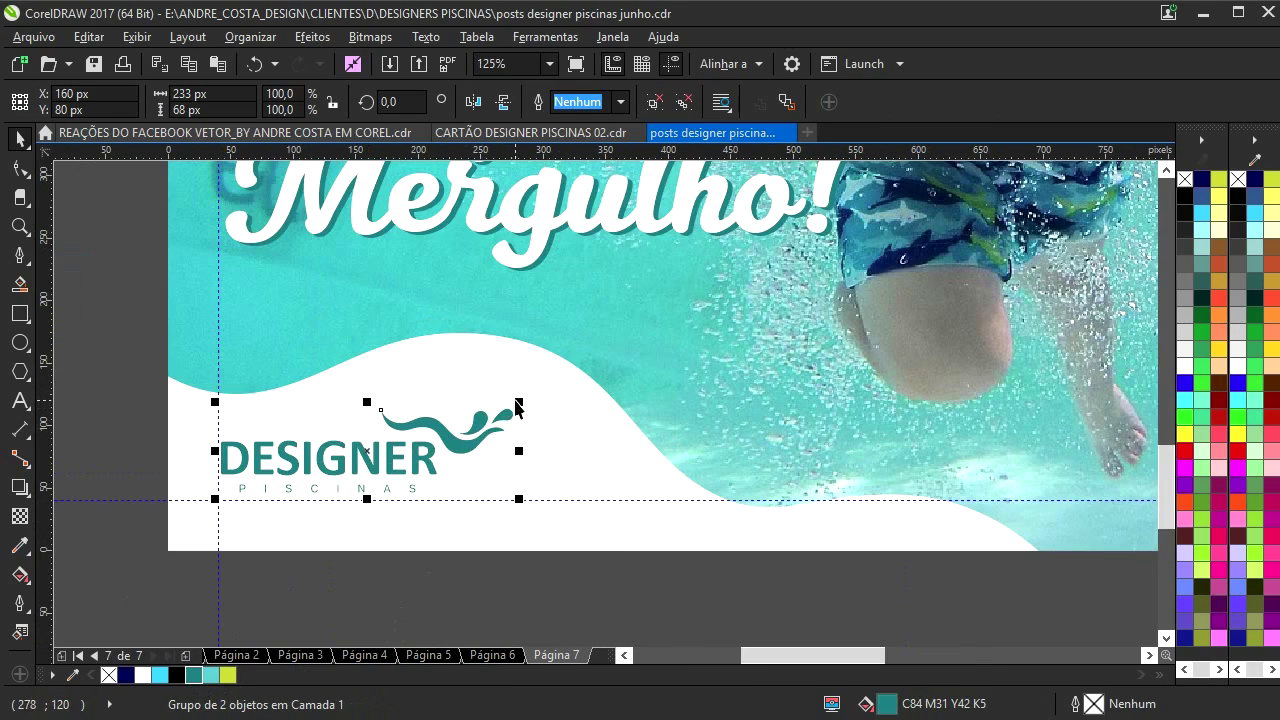
left_click_drag(516, 407, 544, 381)
left_click_drag(457, 434, 472, 422)
- Raise the clipped white wave slightly and shift the DESIGNER logo up to match
left_click(466, 357)
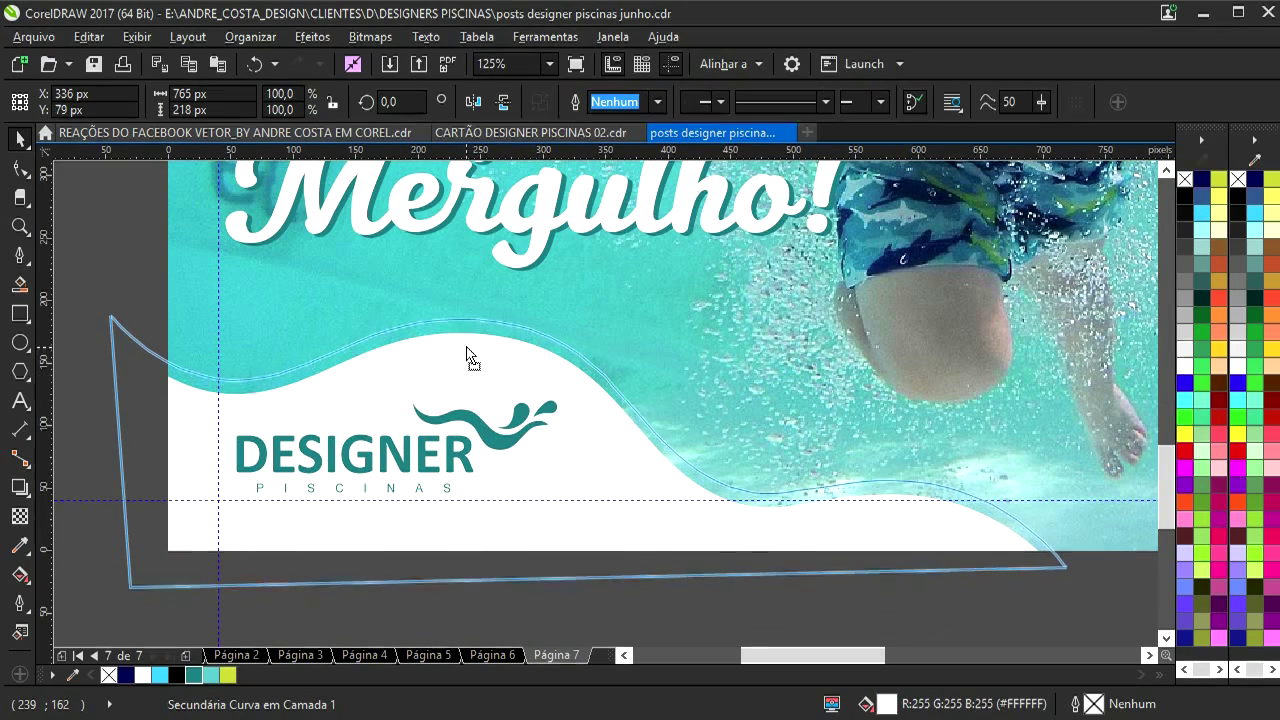
left_click_drag(466, 357, 466, 346)
left_click_drag(466, 422, 476, 412)
- Select the three red heart icons and PowerClip them inside the square post frame
scroll(476, 418, "down", 3)
left_click(622, 508)
left_click_drag(625, 509, 576, 549)
left_click_drag(492, 345, 506, 443)
left_click_drag(331, 229, 568, 451)
left_click(562, 446)
left_click_drag(320, 246, 508, 446)
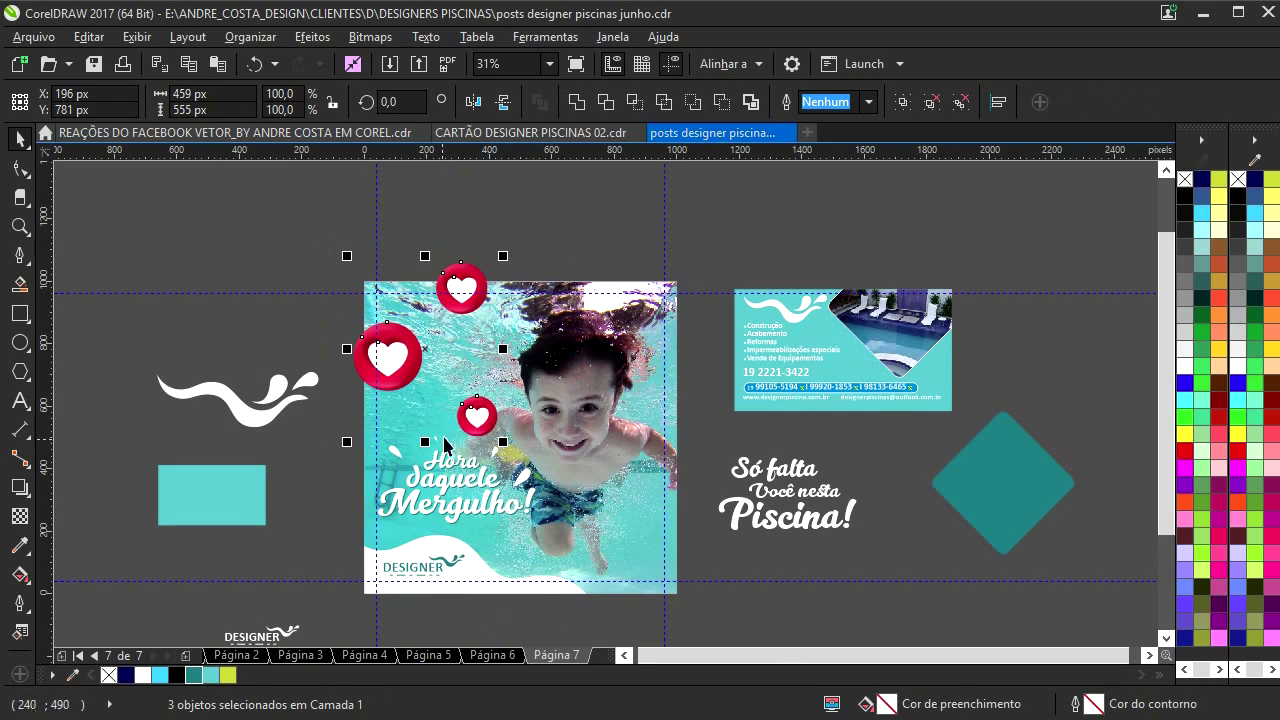
right_click(477, 419)
left_click(540, 261)
left_click(529, 342)
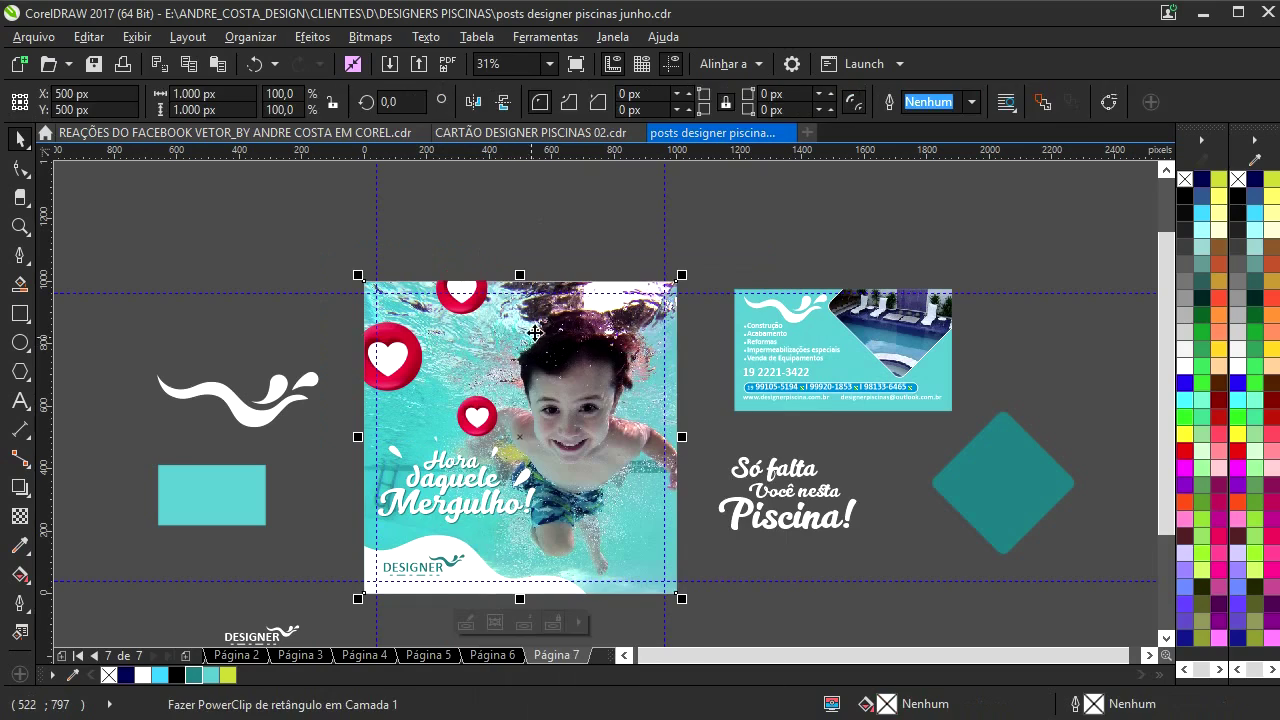
- Add an enlarged copy of a red heart, about 220 px wide, at the post's lower-right edge, clipped by the frame
left_click(505, 214)
left_click_drag(484, 416, 410, 371)
double_click(405, 366)
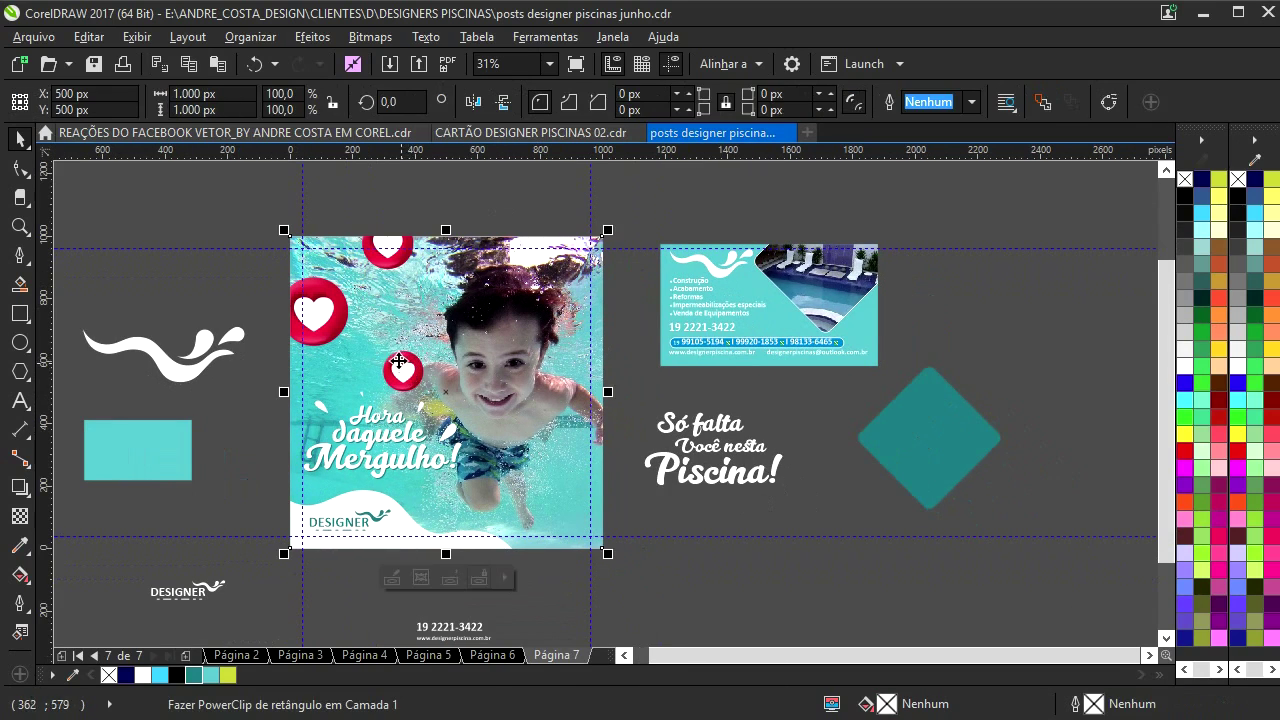
left_click(333, 313)
left_click(383, 257)
left_click_drag(357, 275, 391, 239)
left_click_drag(409, 369, 613, 431)
right_click(586, 464)
left_click_drag(560, 466, 587, 457)
left_click(812, 547, "ctrl")
left_click(592, 339)
- Rotate the small heart beside the boy's shoulder to about 21.3° and the large heart at the left edge to about 340.5°
left_click_drag(428, 341, 462, 377)
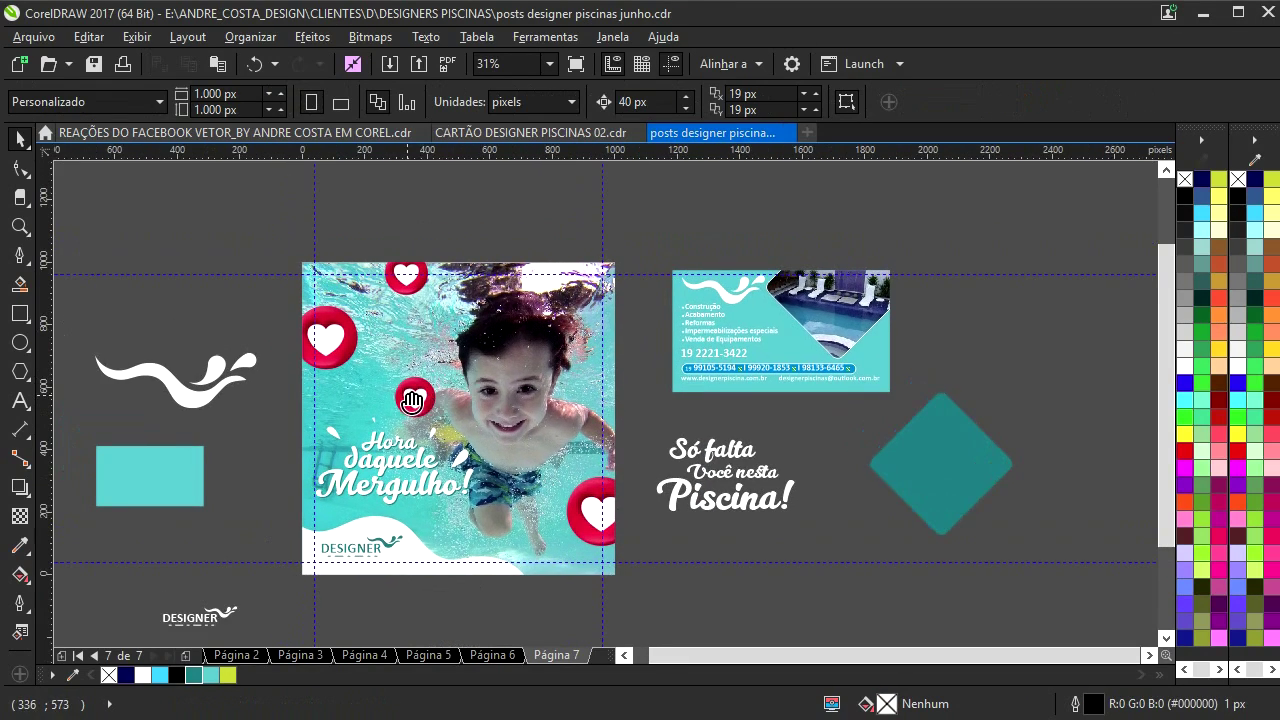
left_click(412, 400)
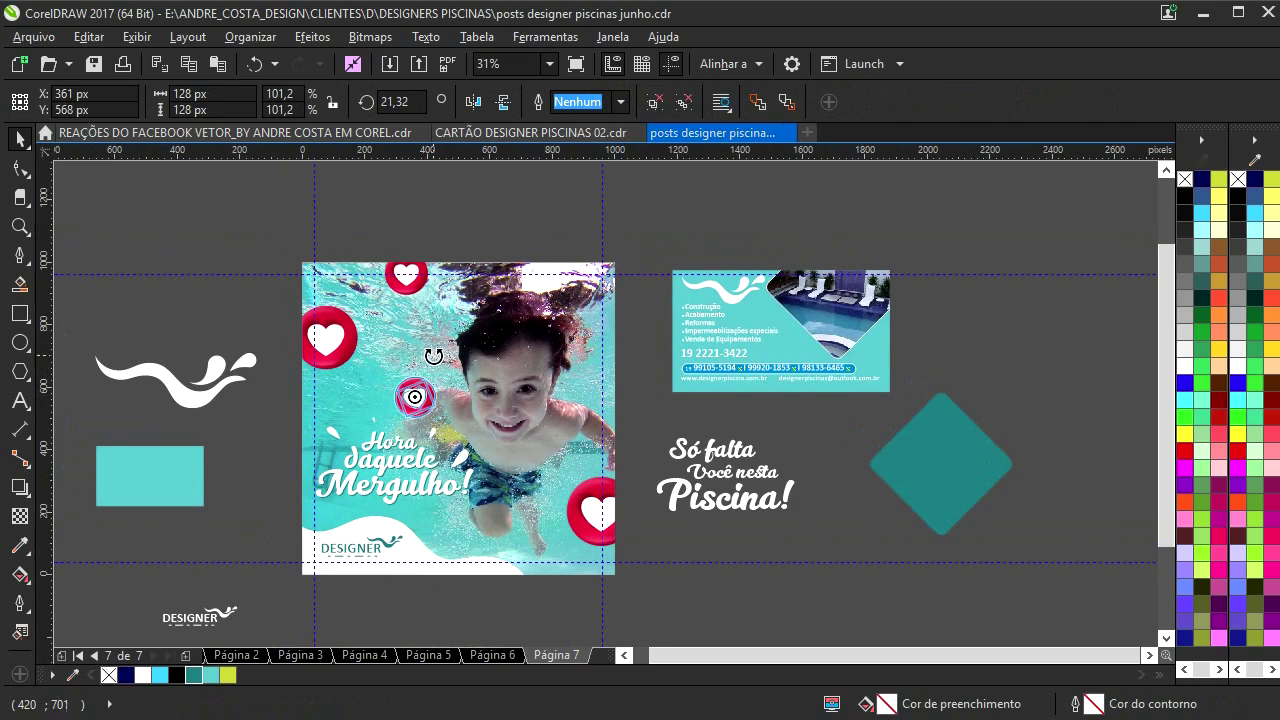
left_click(340, 330)
left_click(337, 322)
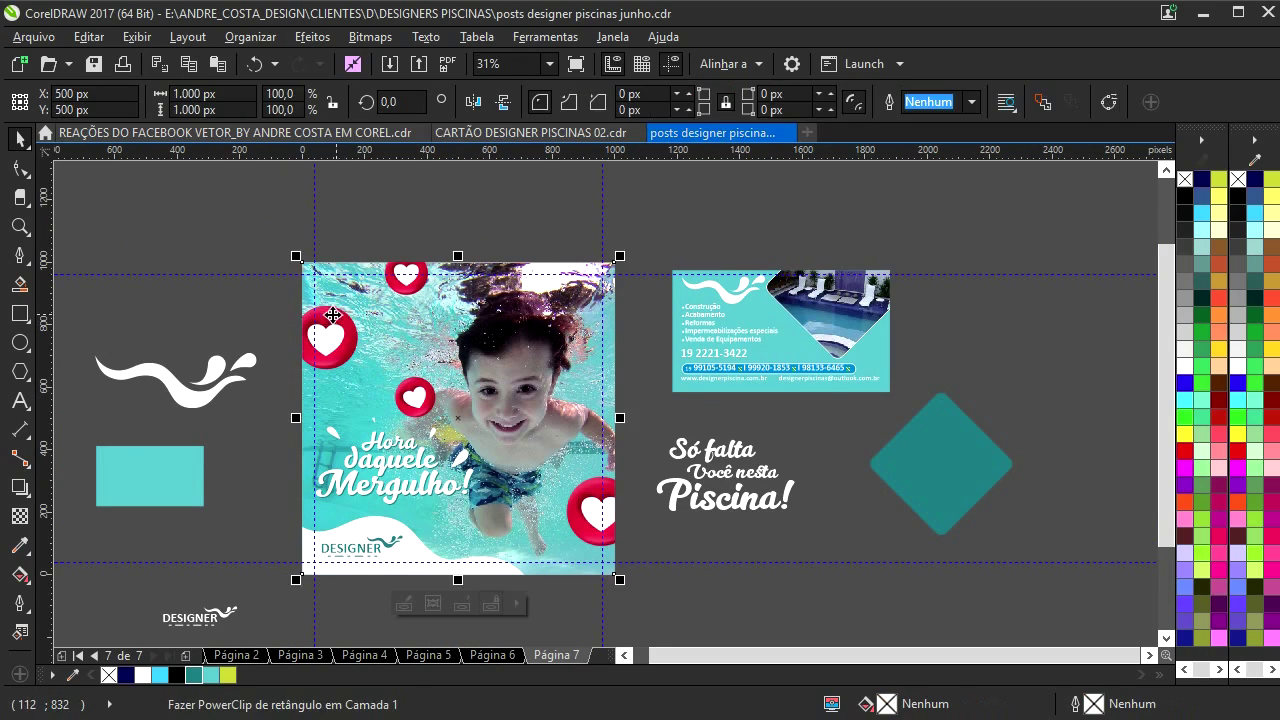
left_click(333, 316, "ctrl")
left_click(332, 319)
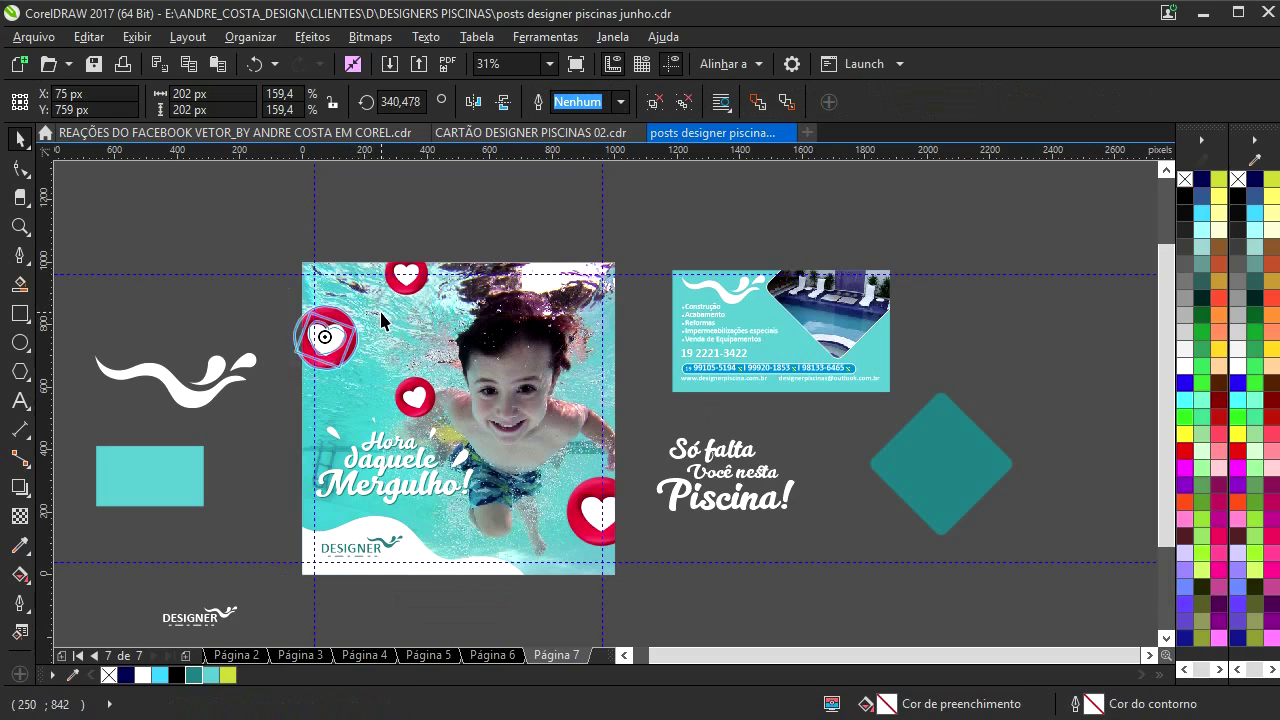
- Select the clipped heart at the post's upper edge and reposition it slightly higher
left_click(410, 285)
left_click(409, 289)
left_click(411, 283, "ctrl")
left_click_drag(412, 282, 417, 271)
- Rotate the large heart at the post's lower-right edge to about 35.9°
left_click(585, 503, "ctrl")
left_click(587, 493)
left_click(586, 488)
left_click(588, 489, "ctrl")
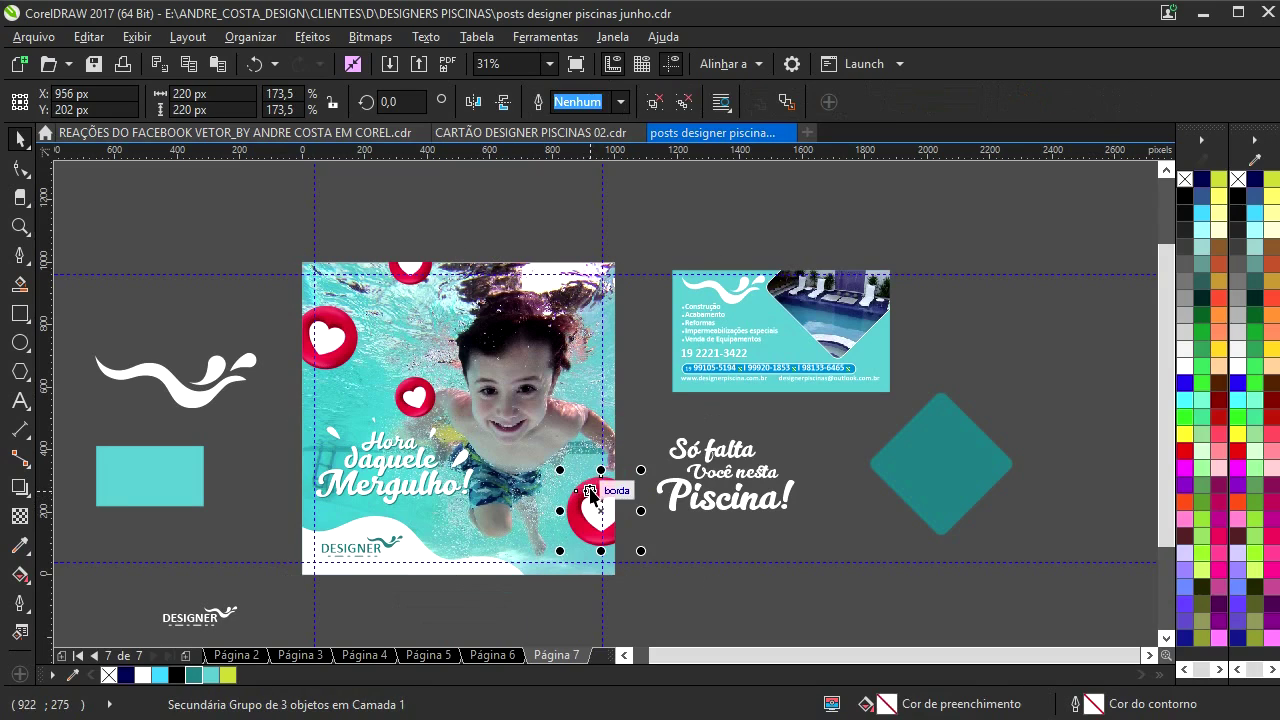
left_click(604, 505)
left_click_drag(560, 473, 537, 503)
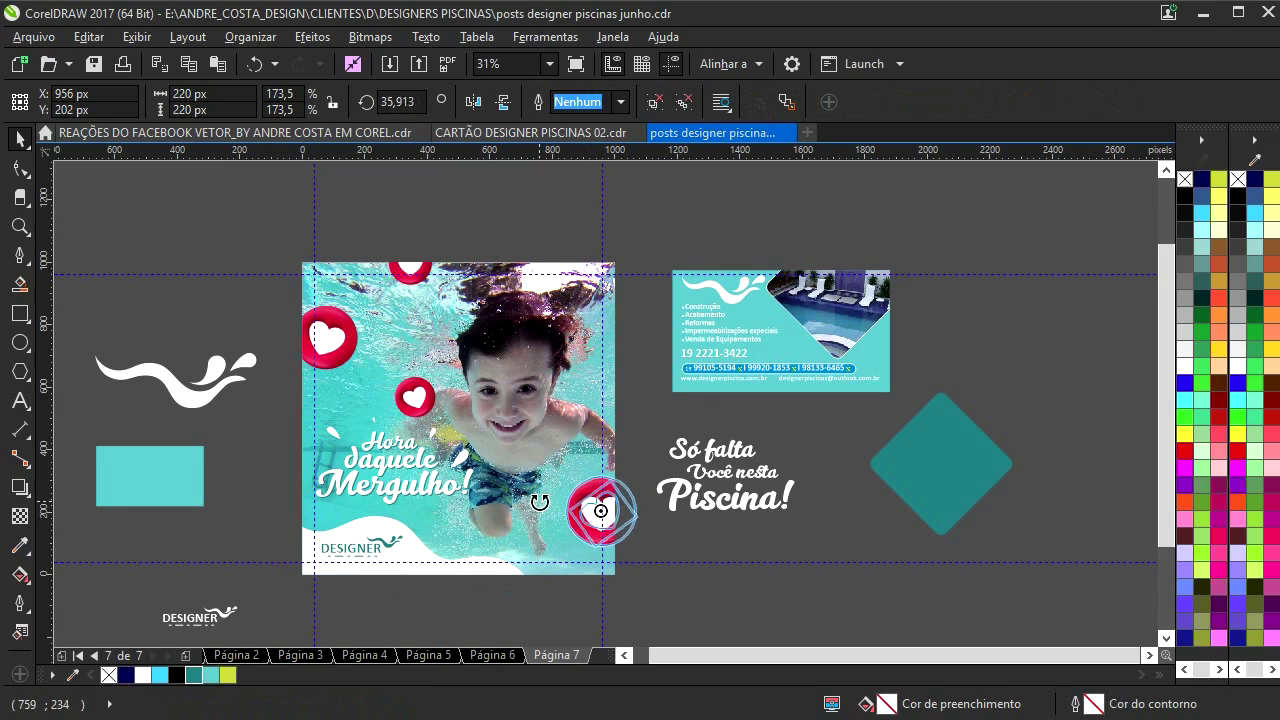
- Insert a new page after page 7 and add a 1000 × 1000 px rectangle covering it
left_click(738, 566)
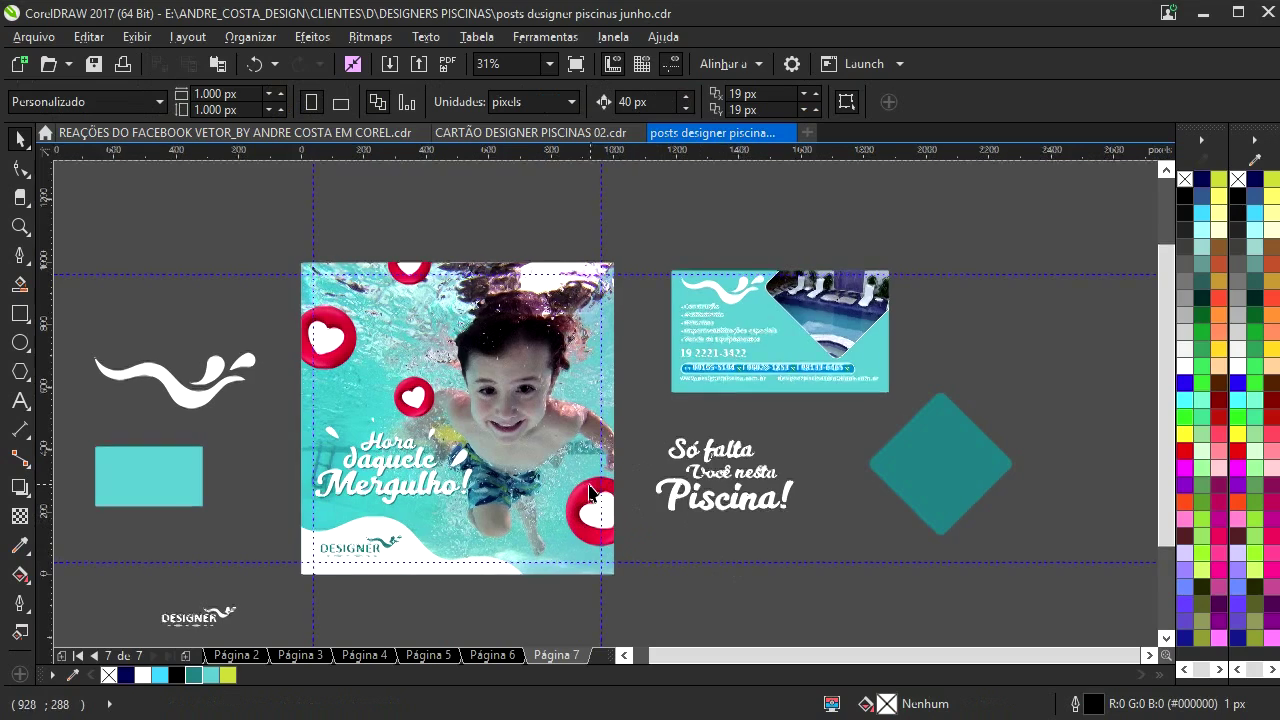
left_click_drag(591, 485, 603, 440)
left_click_drag(428, 480, 364, 508)
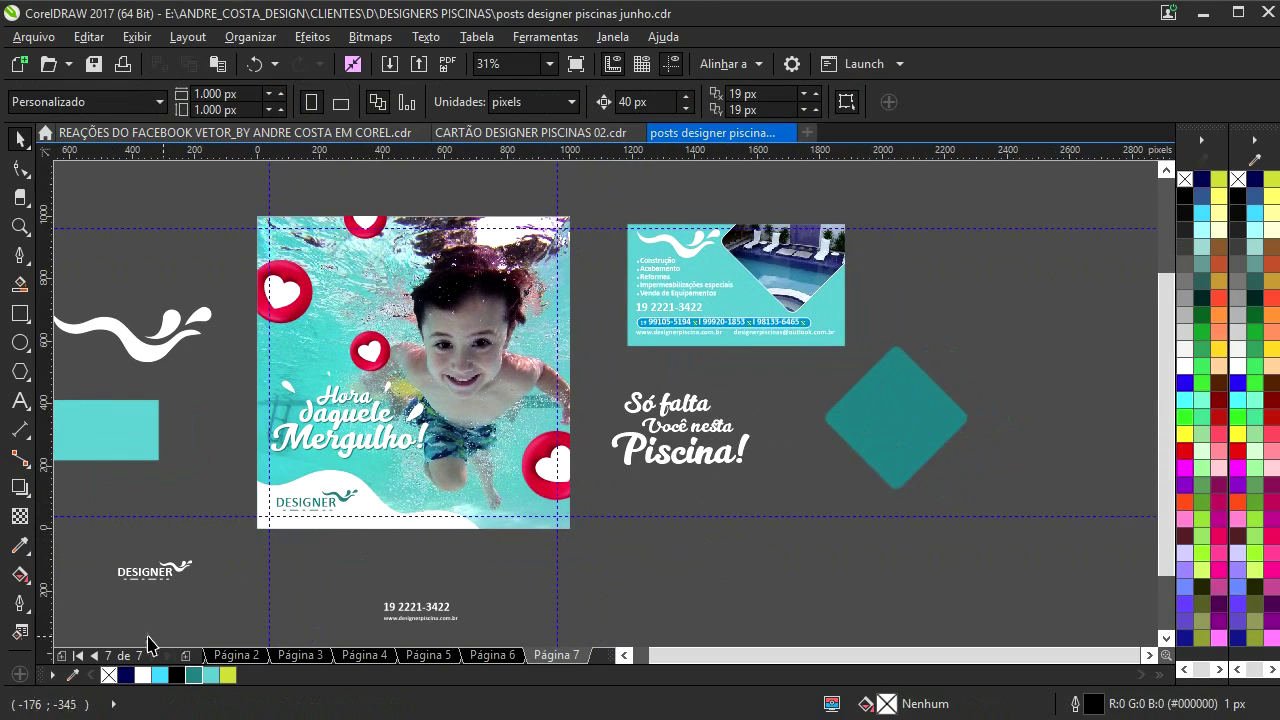
right_click(551, 654)
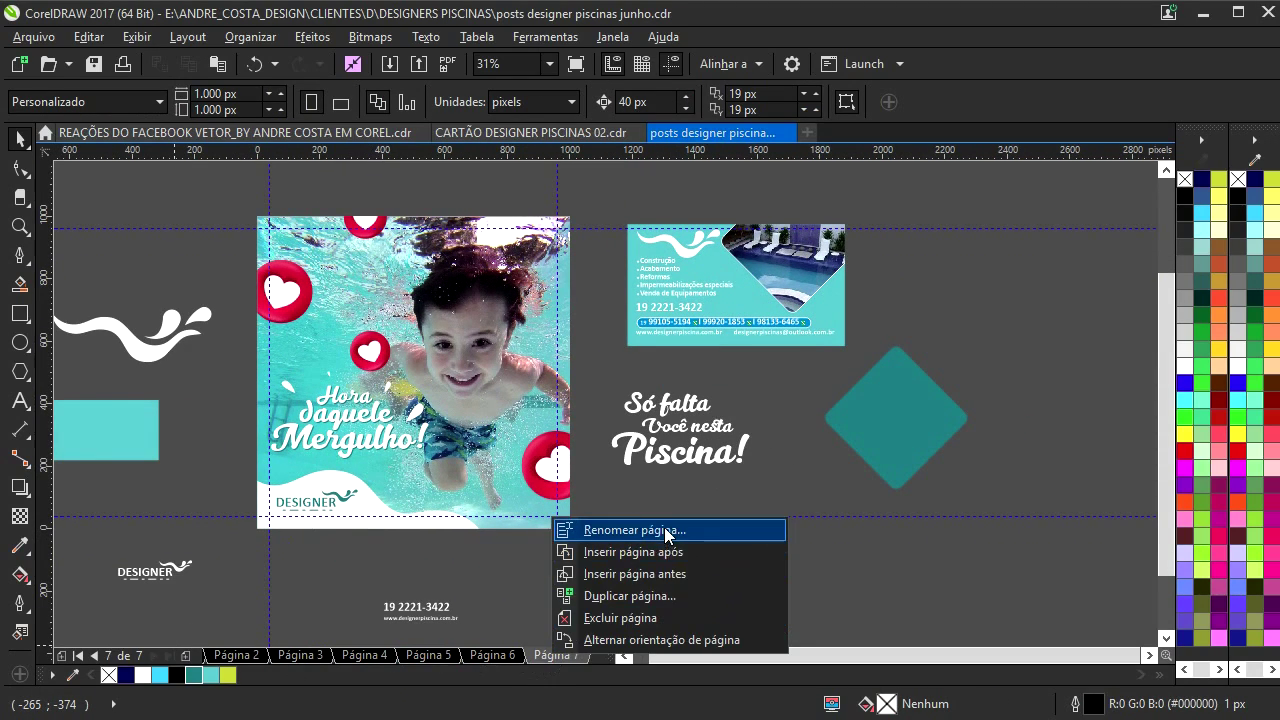
left_click(665, 531)
left_click(690, 410)
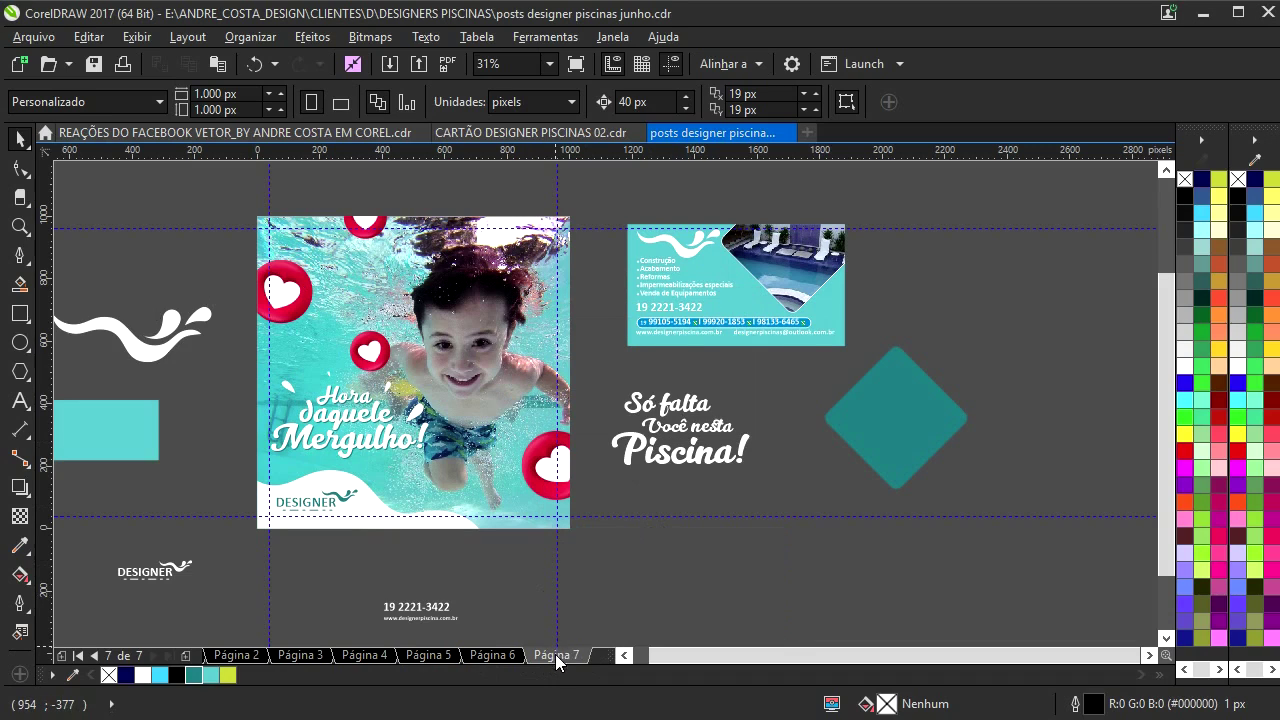
right_click(555, 654)
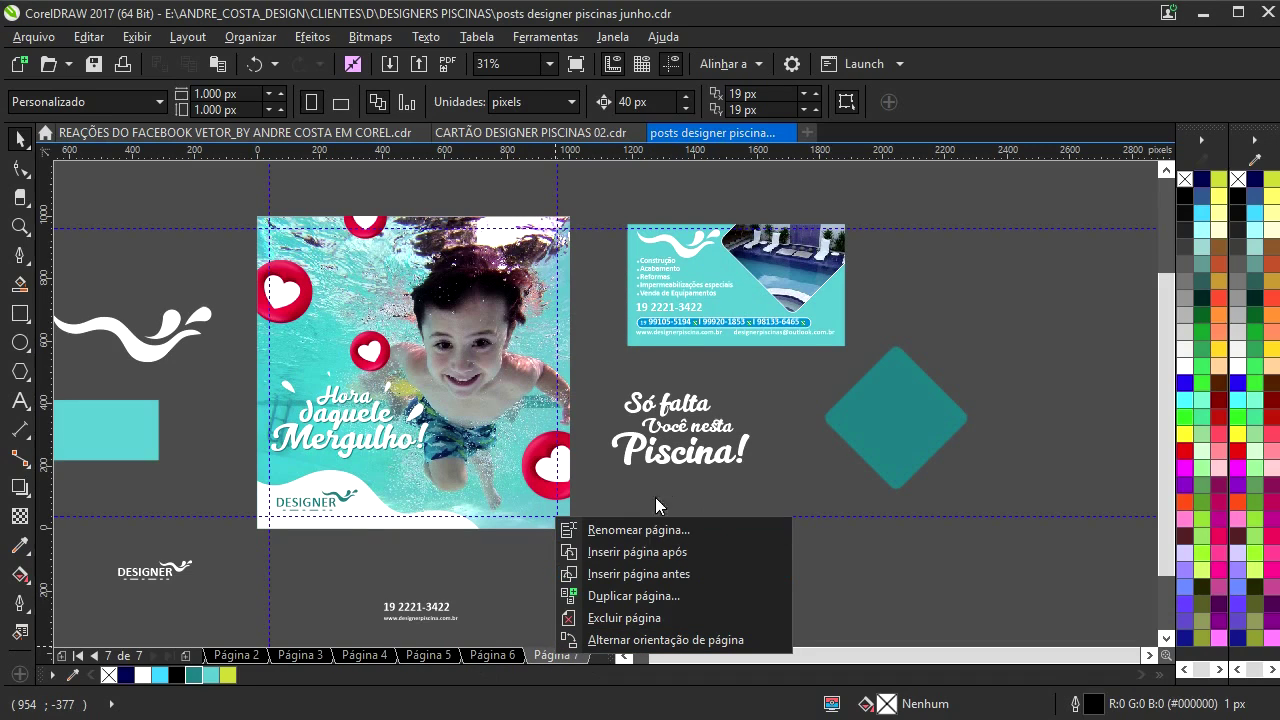
left_click(652, 552)
double_click(22, 317)
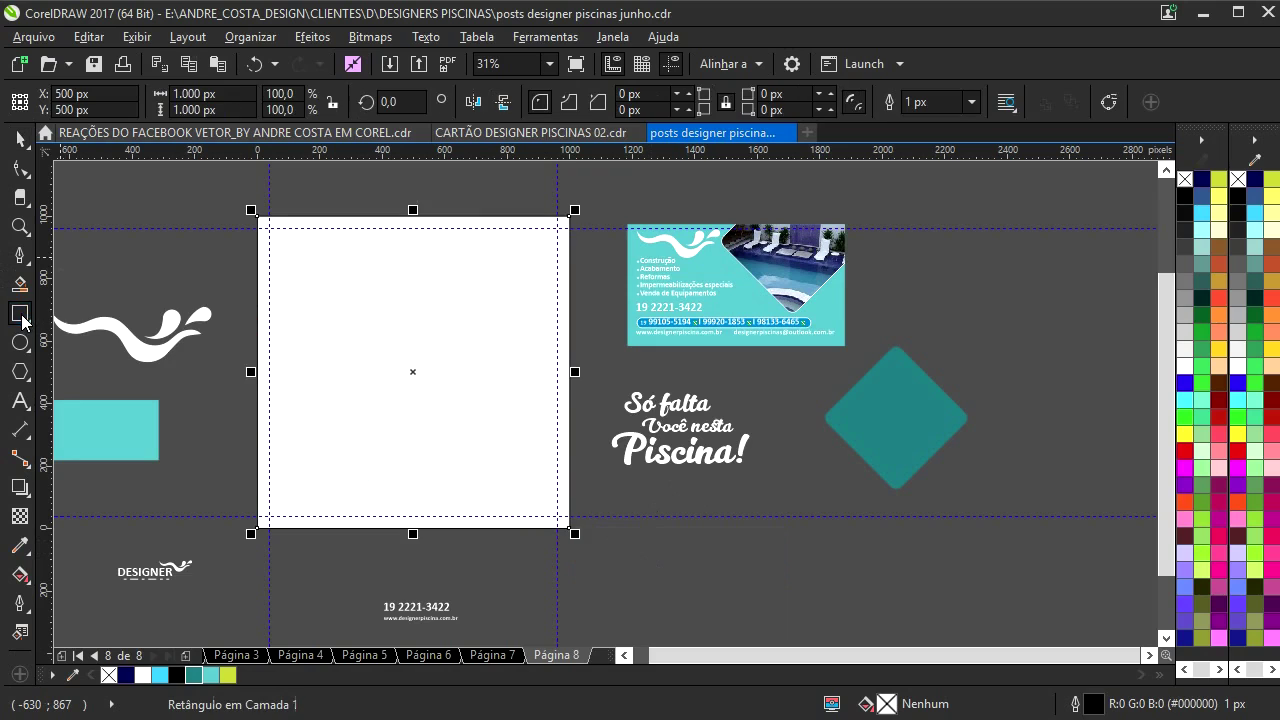
- Import photo 02 of the woman with the striped hat and PowerClip it inside the page-size rectangle
key("ctrl+i")
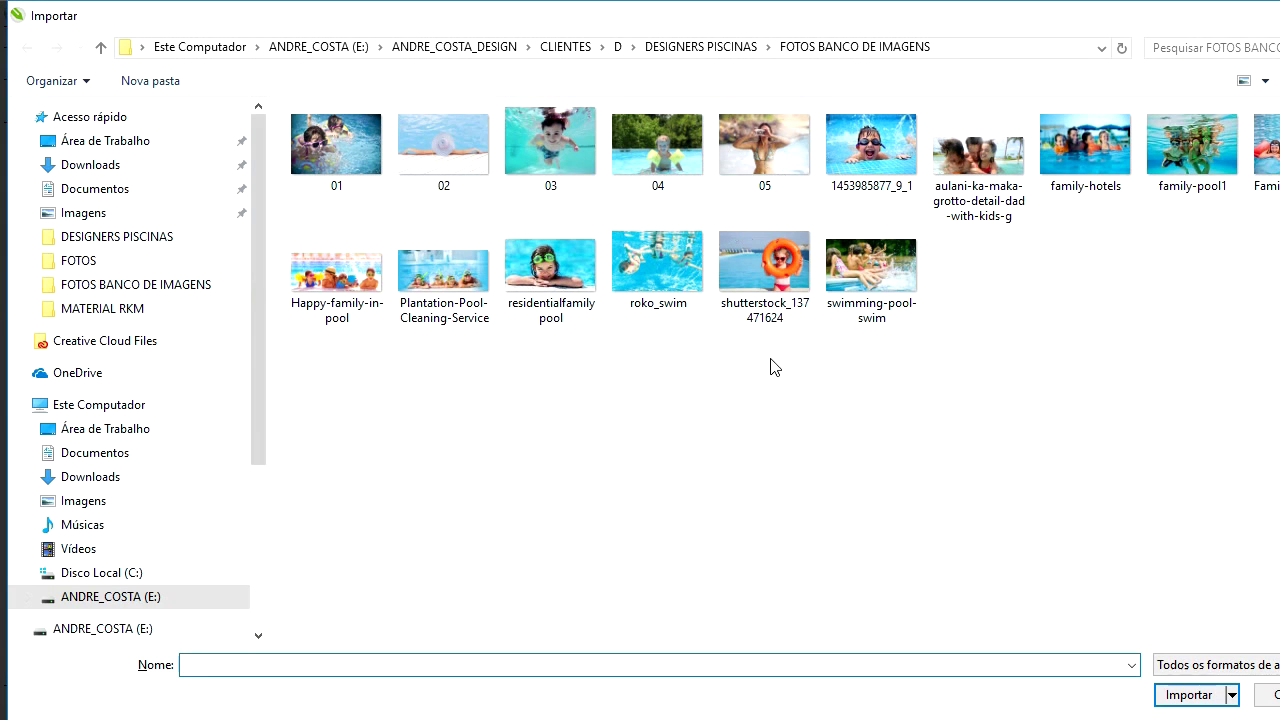
double_click(462, 176)
left_click_drag(258, 216, 474, 407)
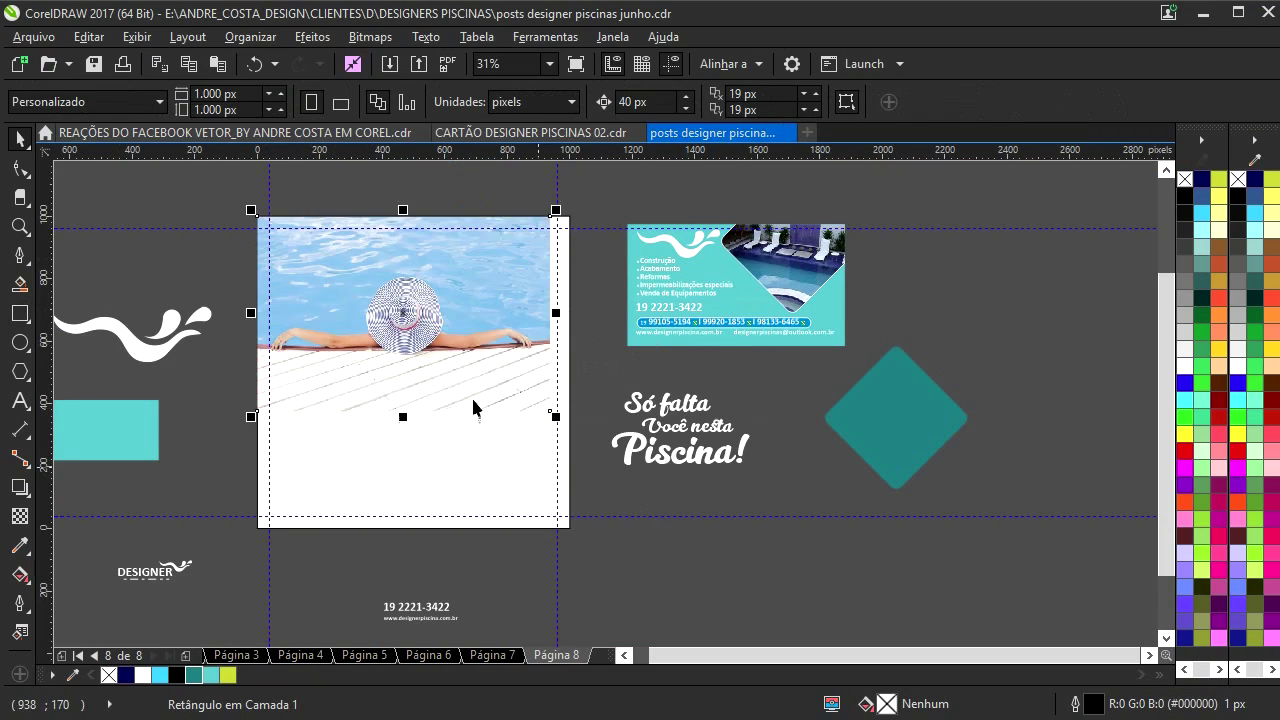
right_click(474, 407)
left_click(514, 137)
left_click(471, 412)
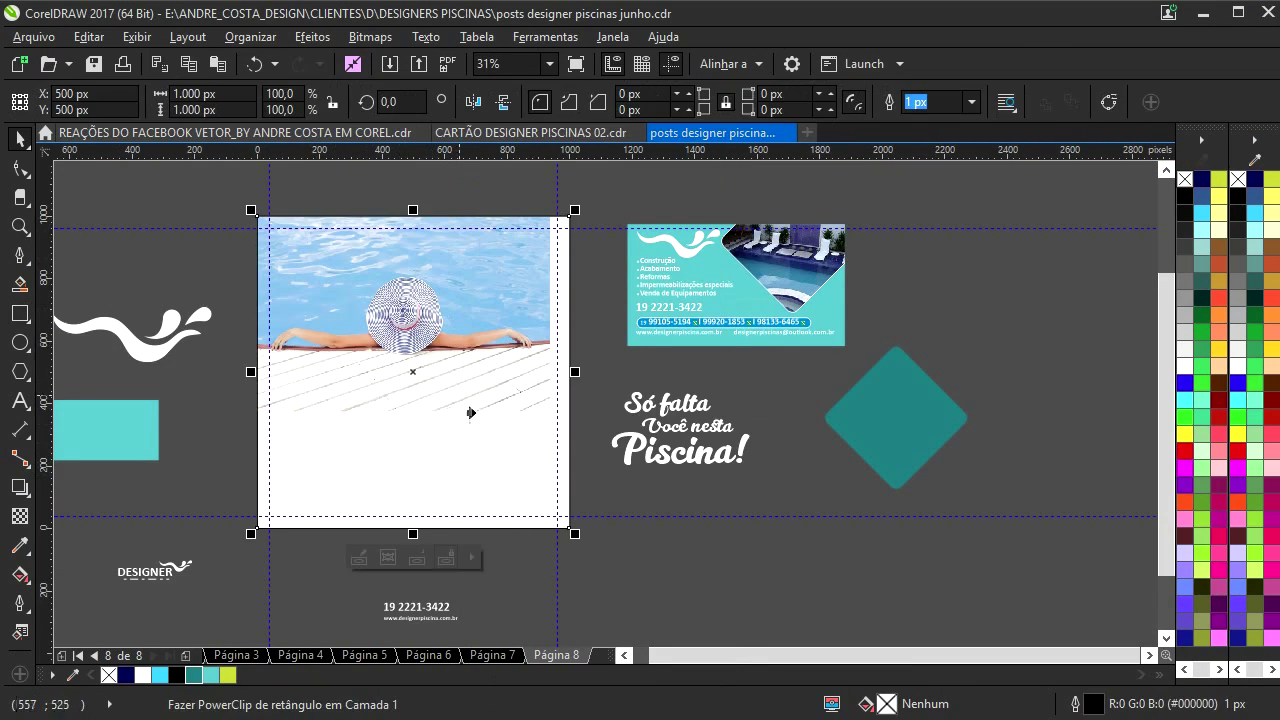
- Enlarge the clipped hat photo to about 1111 × 741 px and move it down to the post's lower edge
left_click(453, 347, "ctrl")
left_click_drag(556, 417, 729, 581)
left_click_drag(461, 358, 432, 380)
left_click_drag(694, 217, 639, 222)
left_click(636, 252)
left_click(526, 302)
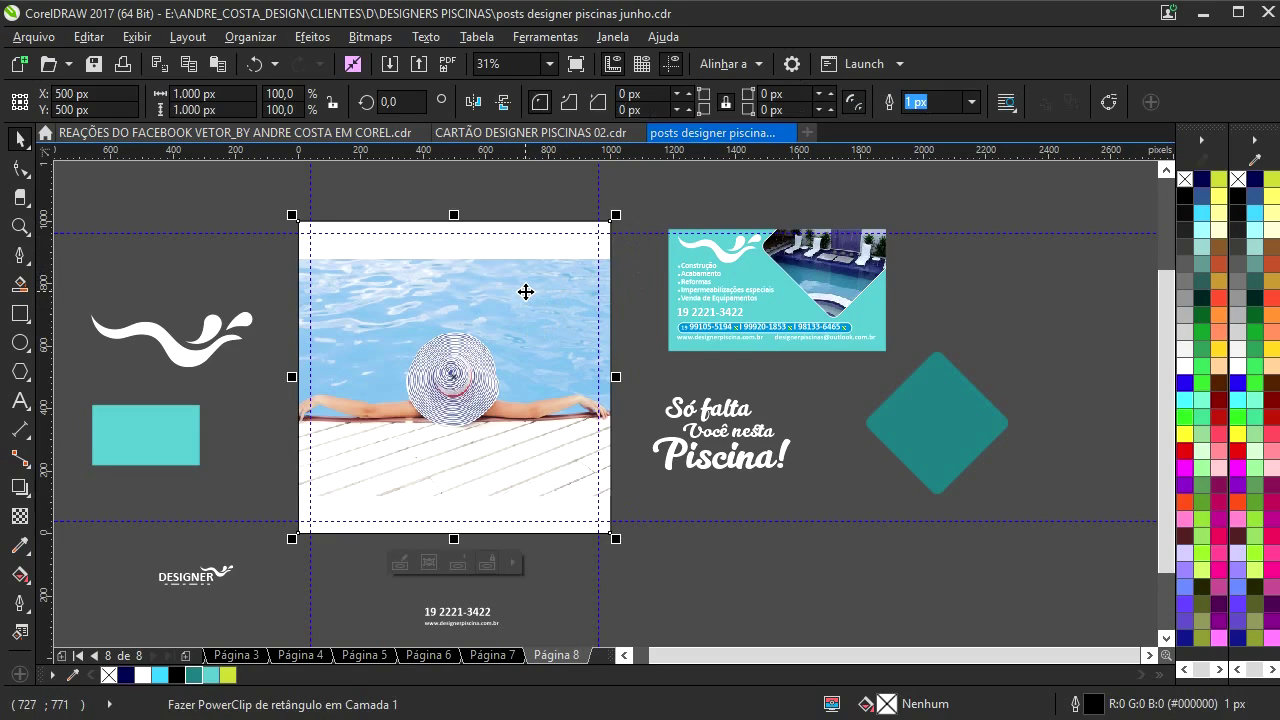
key("Escape")
left_click(498, 306, "ctrl")
left_click_drag(496, 309, 504, 347)
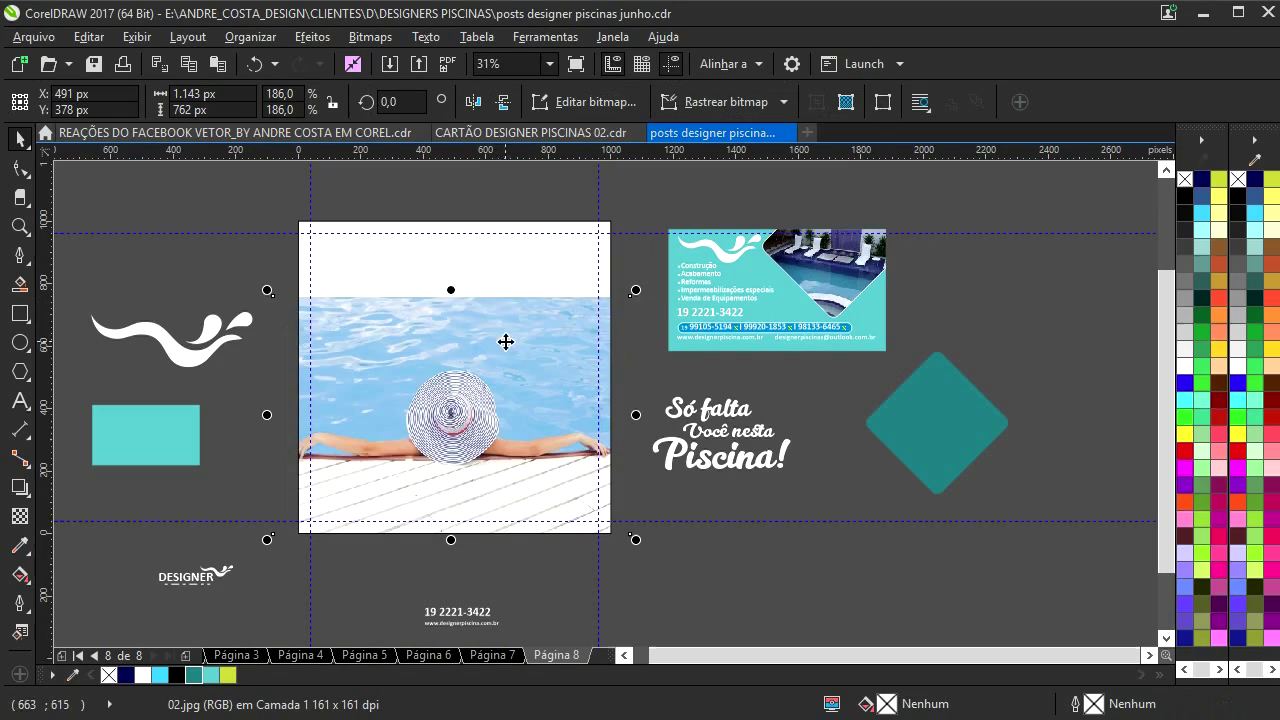
left_click_drag(635, 290, 630, 293)
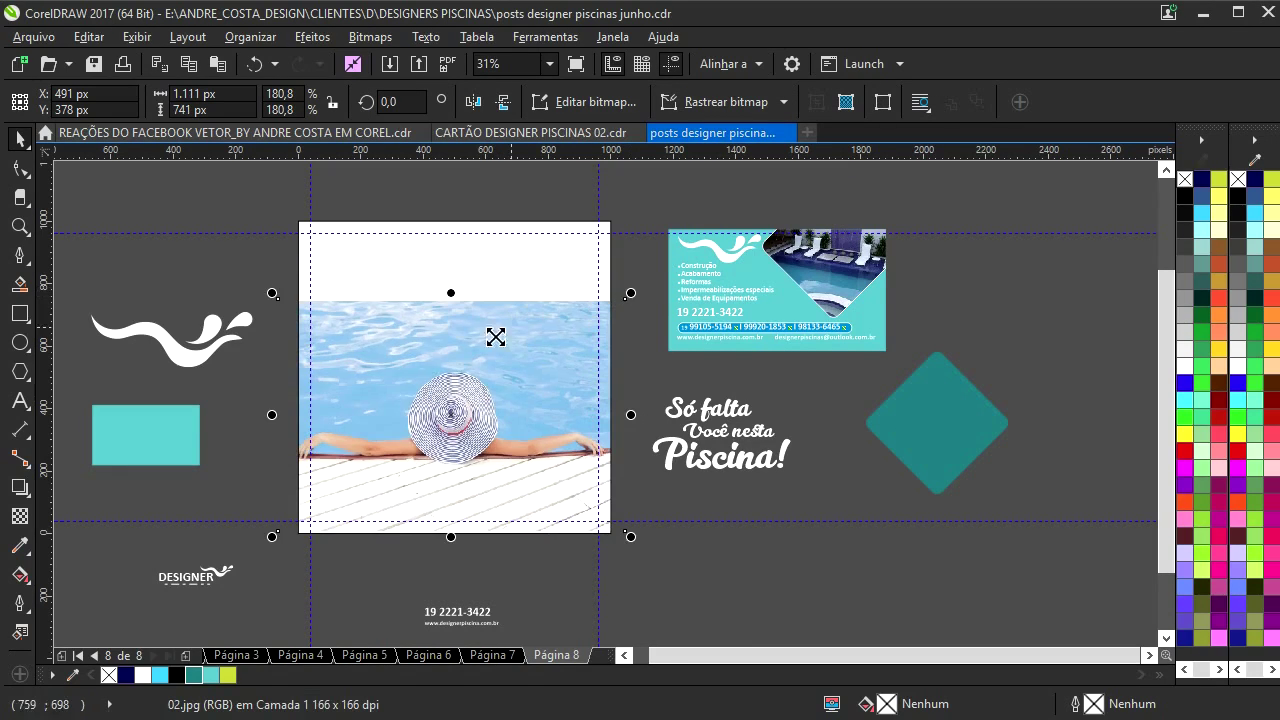
- Remove the outline from the square frame around the hat photo
scroll(425, 379, "up", 1)
left_click_drag(434, 379, 459, 406)
scroll(442, 380, "down", 1)
left_click(276, 270)
left_click(472, 346)
right_click(1185, 180)
key("Escape")
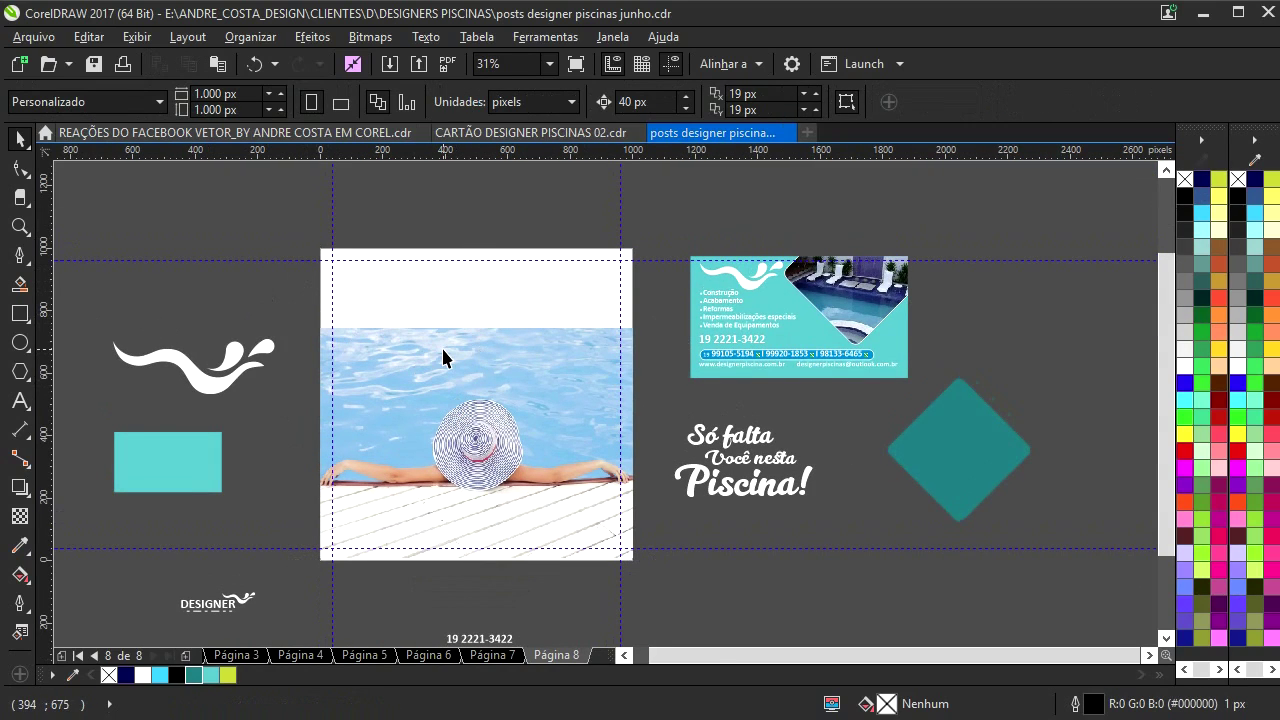
- Open the frame's contents and fade the photo's upper water area with a vertical 90° linear transparency above the hat
double_click(437, 353)
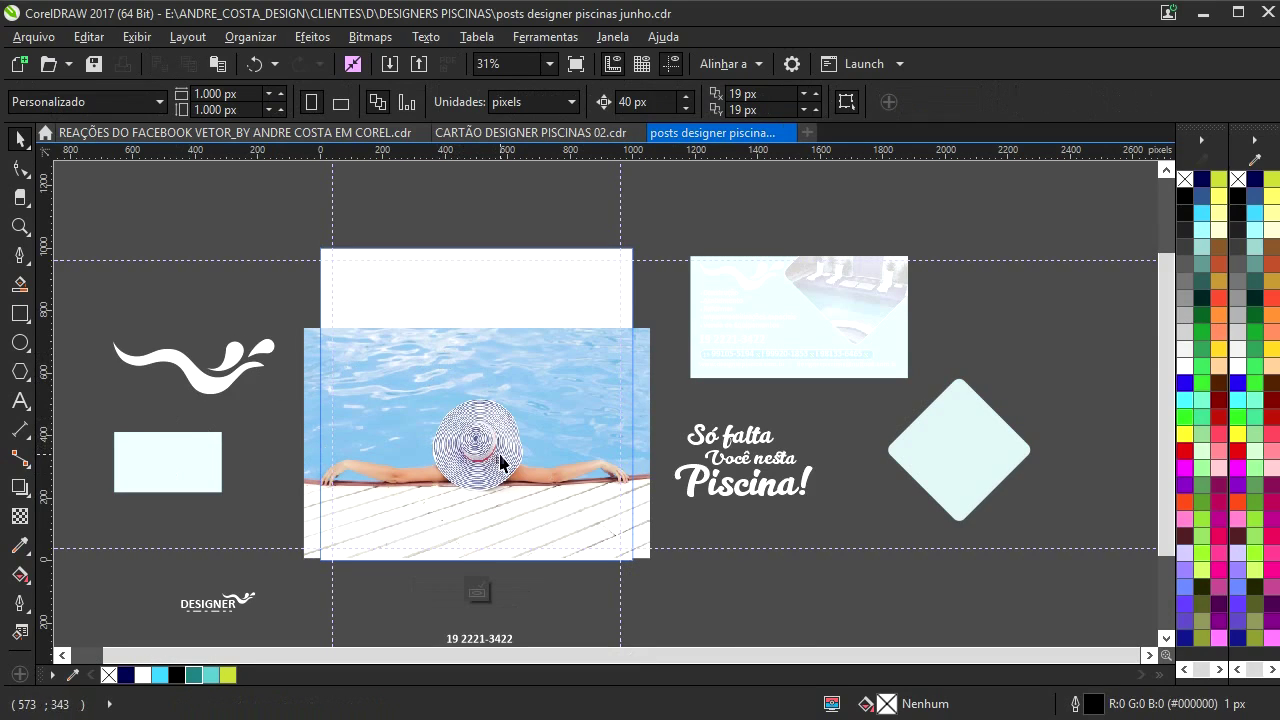
scroll(500, 462, "up", 2)
left_click(314, 366)
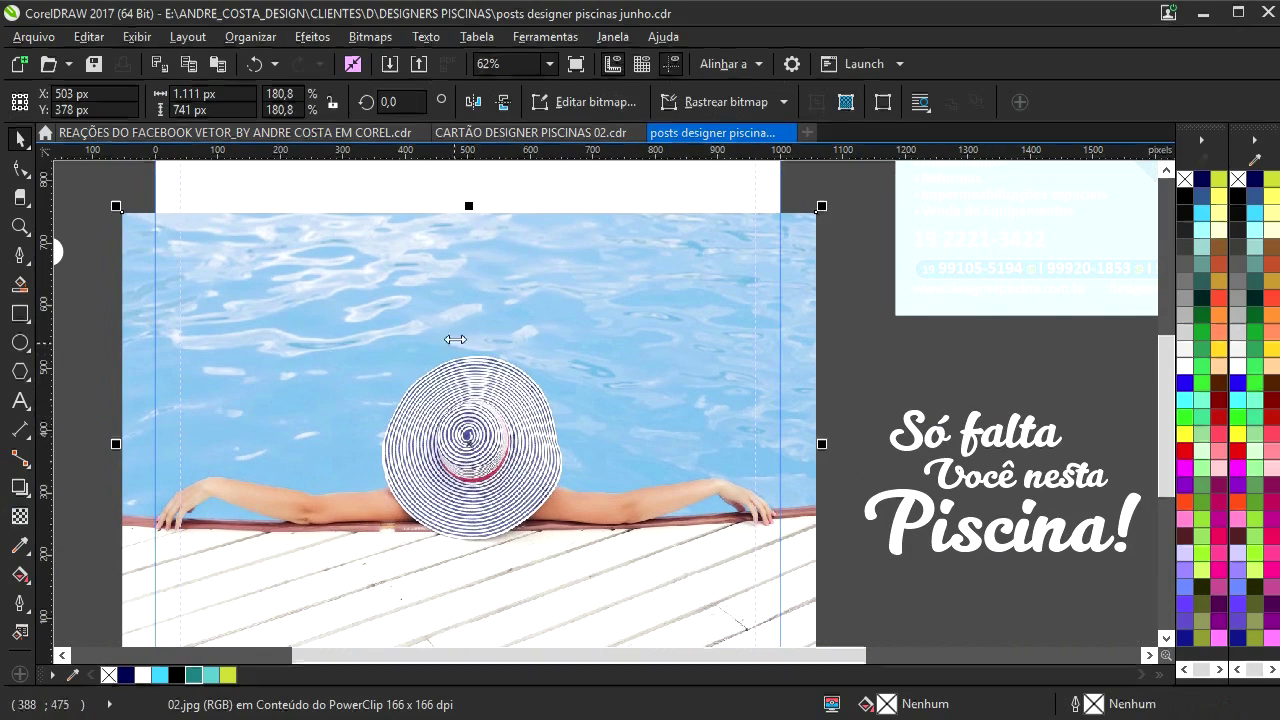
left_click(19, 516)
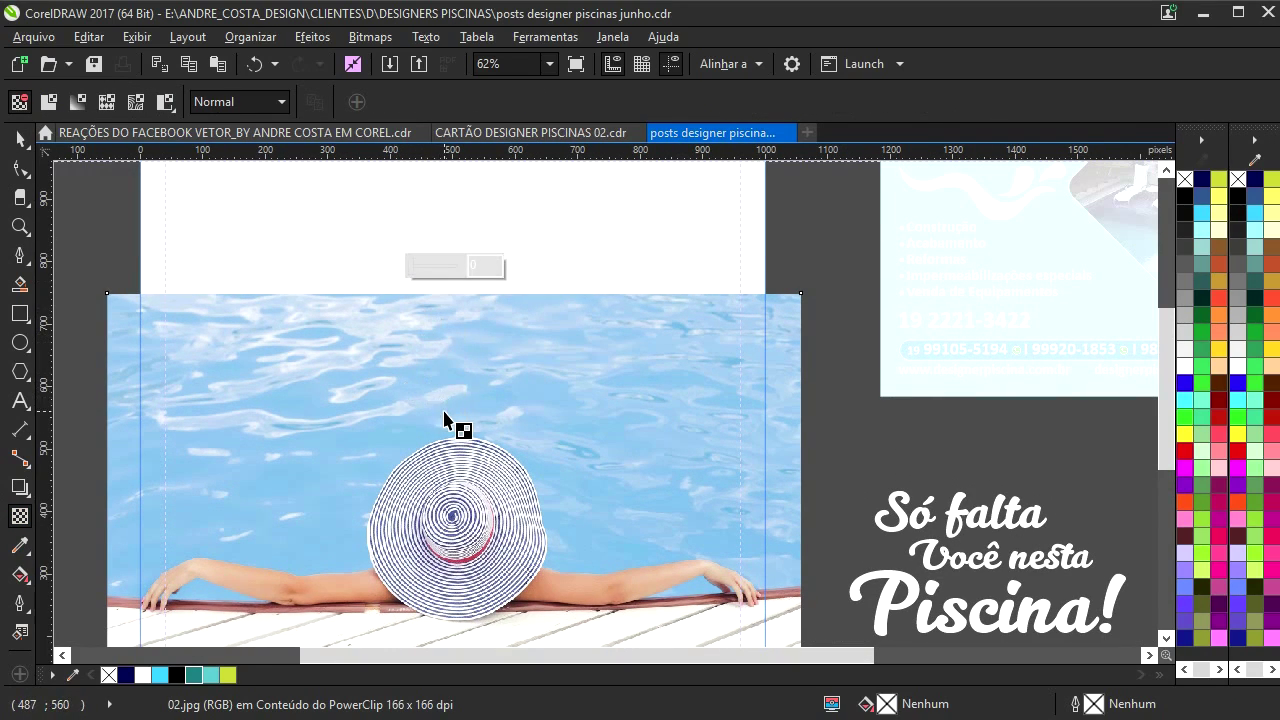
left_click_drag(444, 411, 444, 328)
left_click_drag(444, 411, 444, 432)
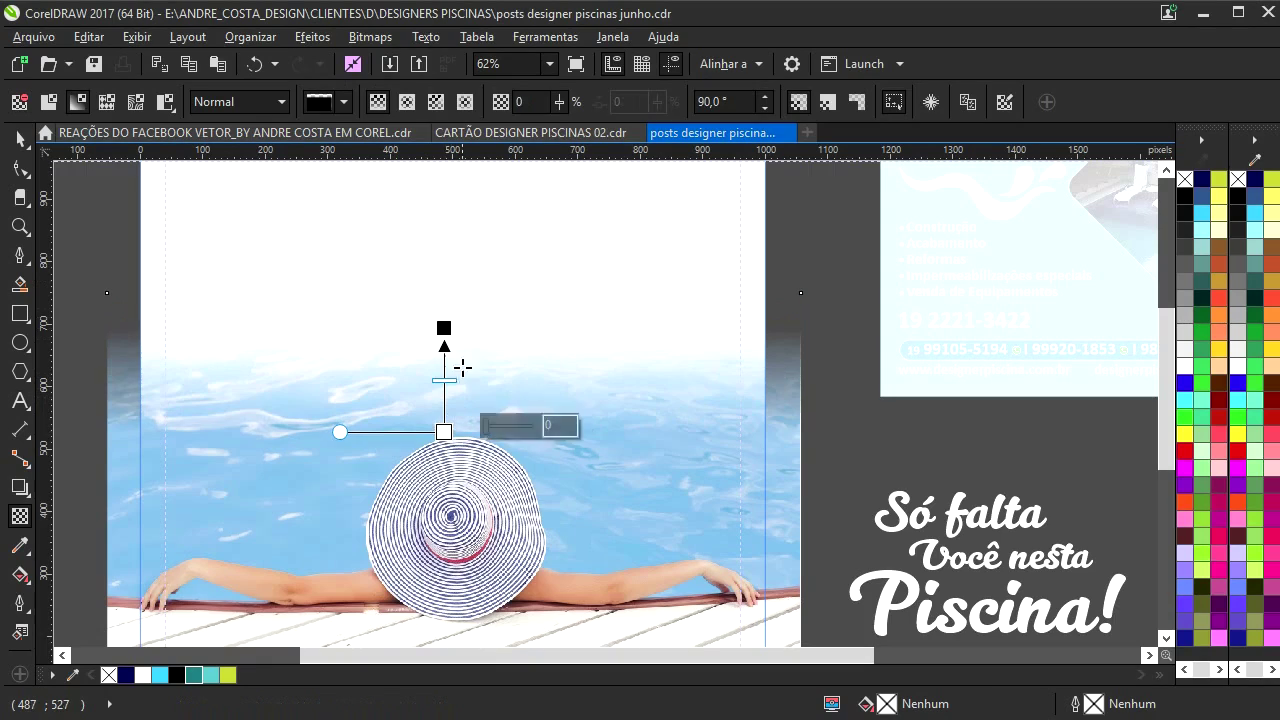
left_click_drag(443, 330, 446, 309)
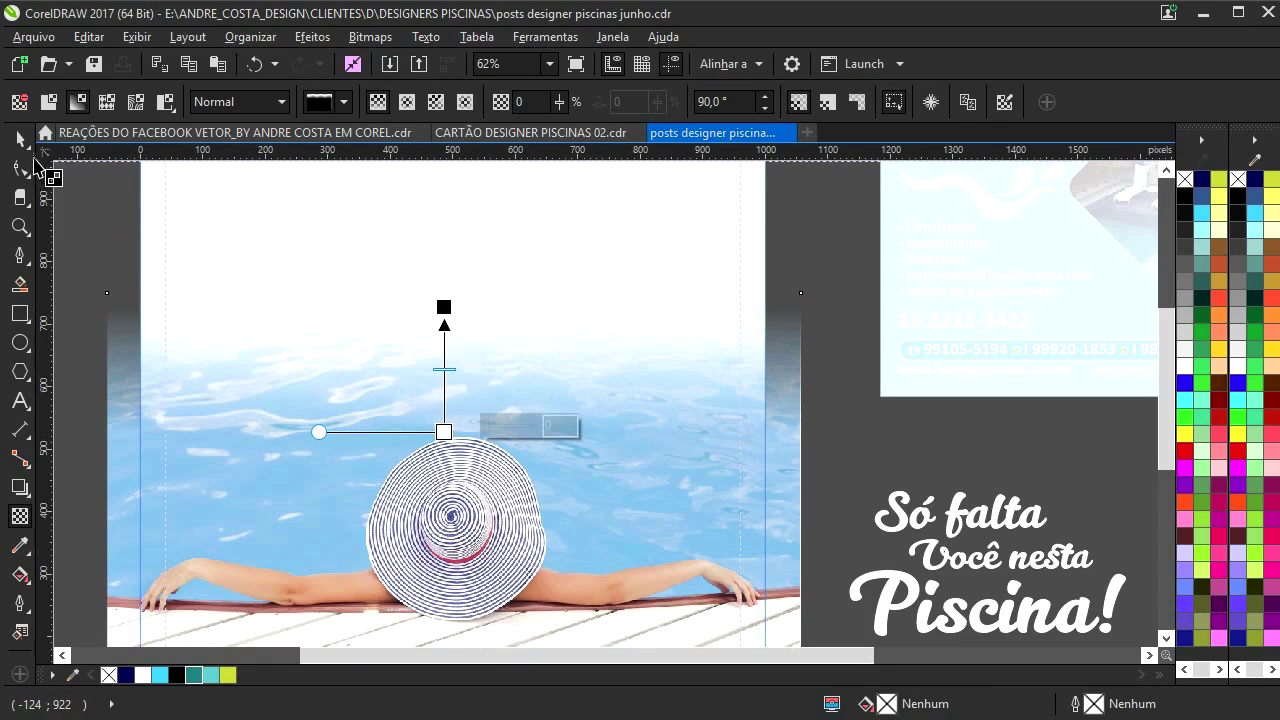
left_click(20, 138)
scroll(404, 327, "down", 2)
scroll(432, 325, "up", 1)
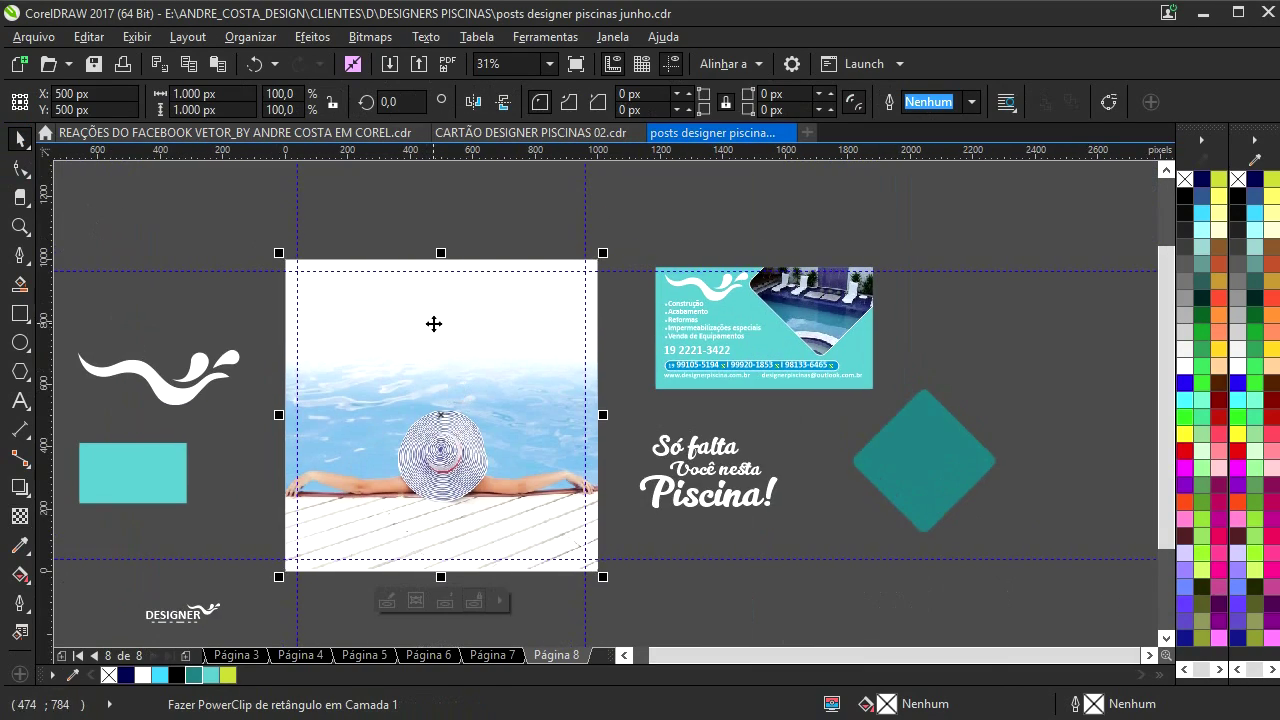
- Sample the palest blue of the faded water and fill the square frame's background with it
scroll(448, 416, "up", 1)
left_click_drag(430, 376, 452, 435)
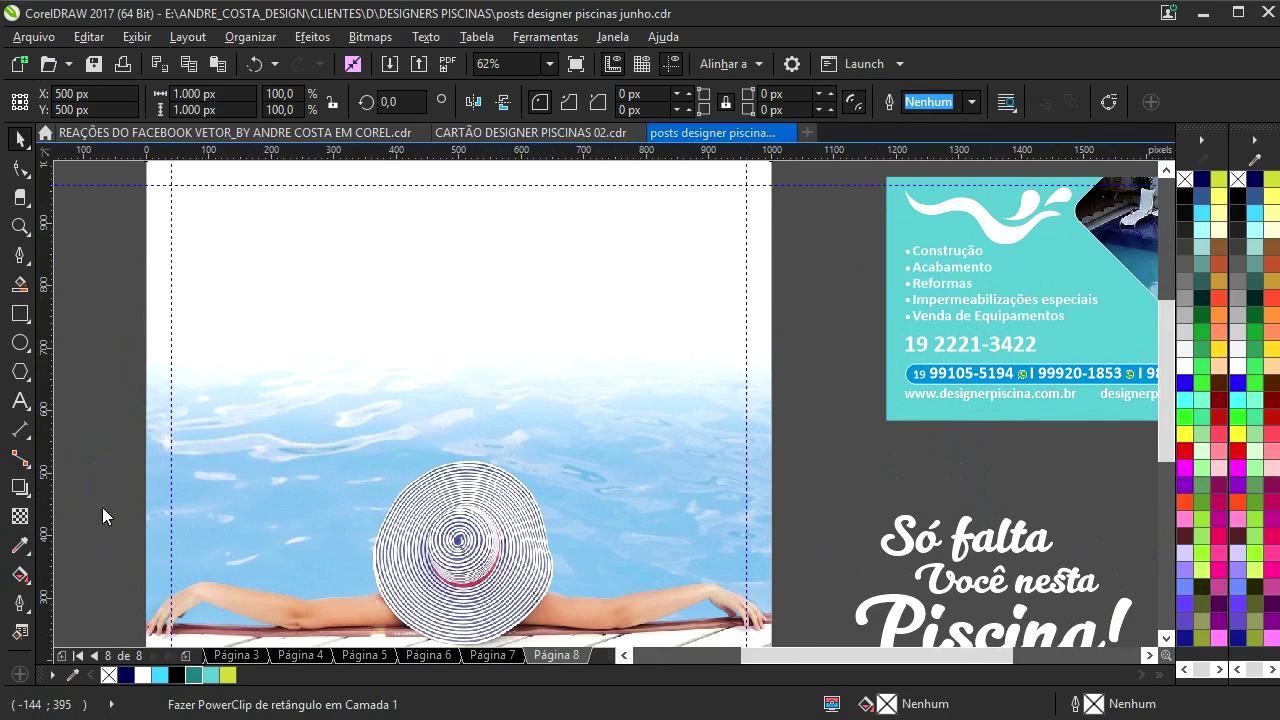
left_click(20, 545)
left_click(265, 367)
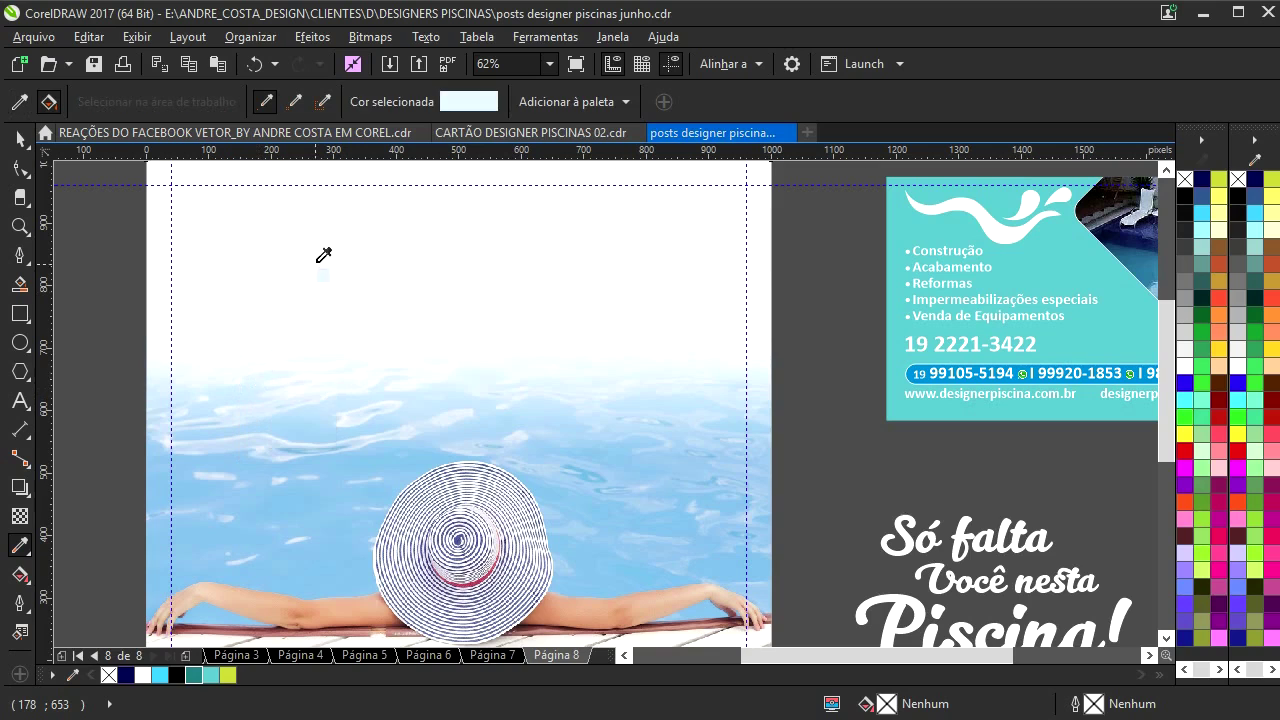
left_click(311, 277)
scroll(369, 329, "down", 2)
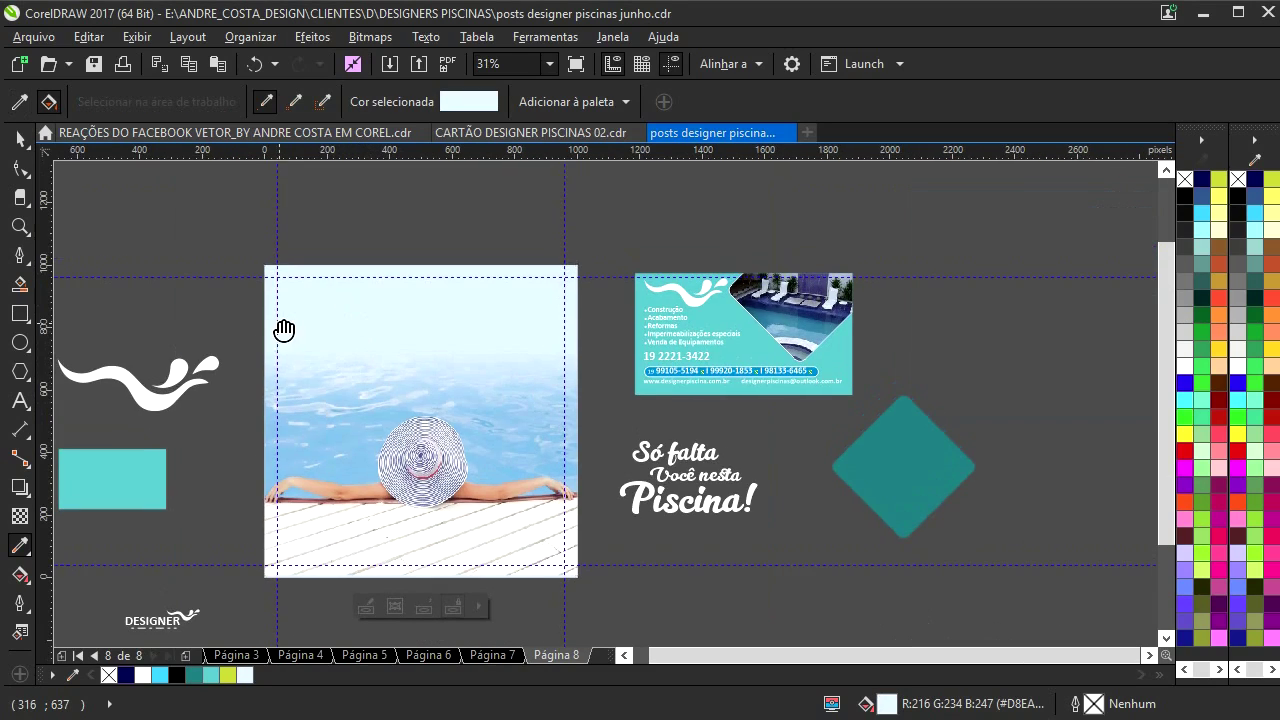
scroll(329, 386, "up", 4)
left_click(18, 139)
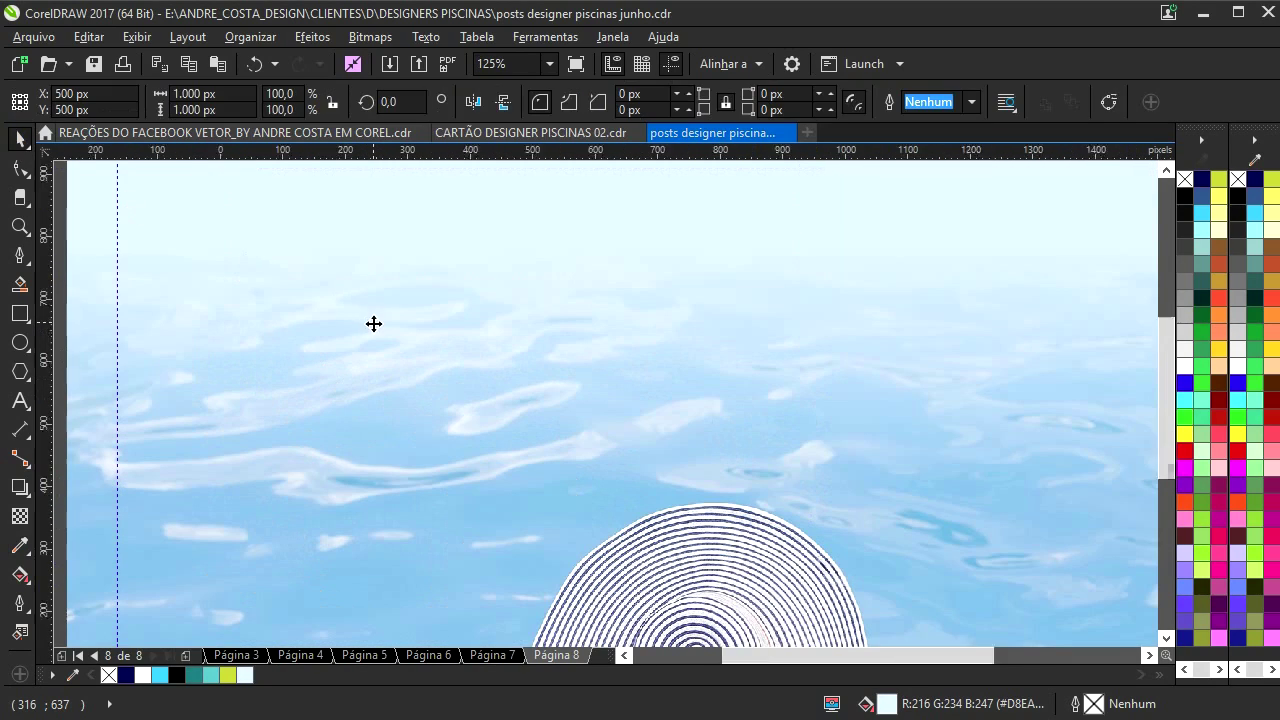
scroll(371, 323, "down", 4)
left_click(371, 323)
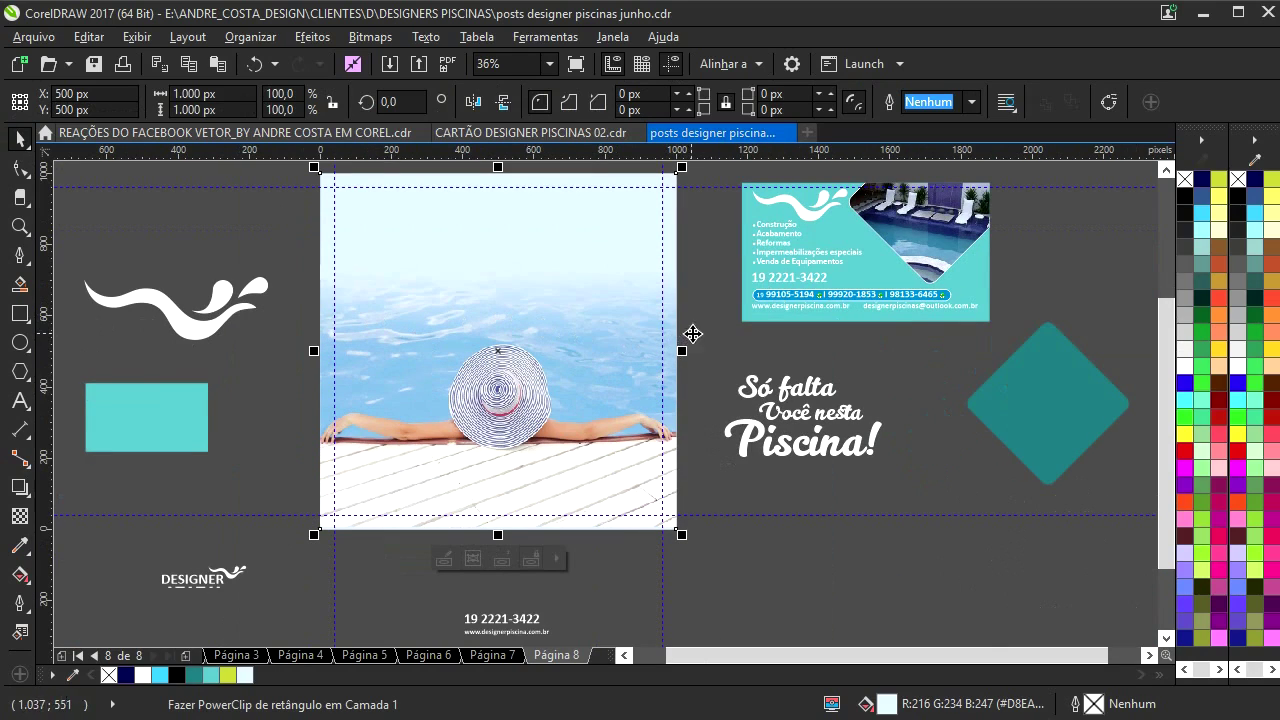
- Reopen the frame's contents and extend the photo's transparency fade slightly lower, toward the top of the hat
double_click(546, 322)
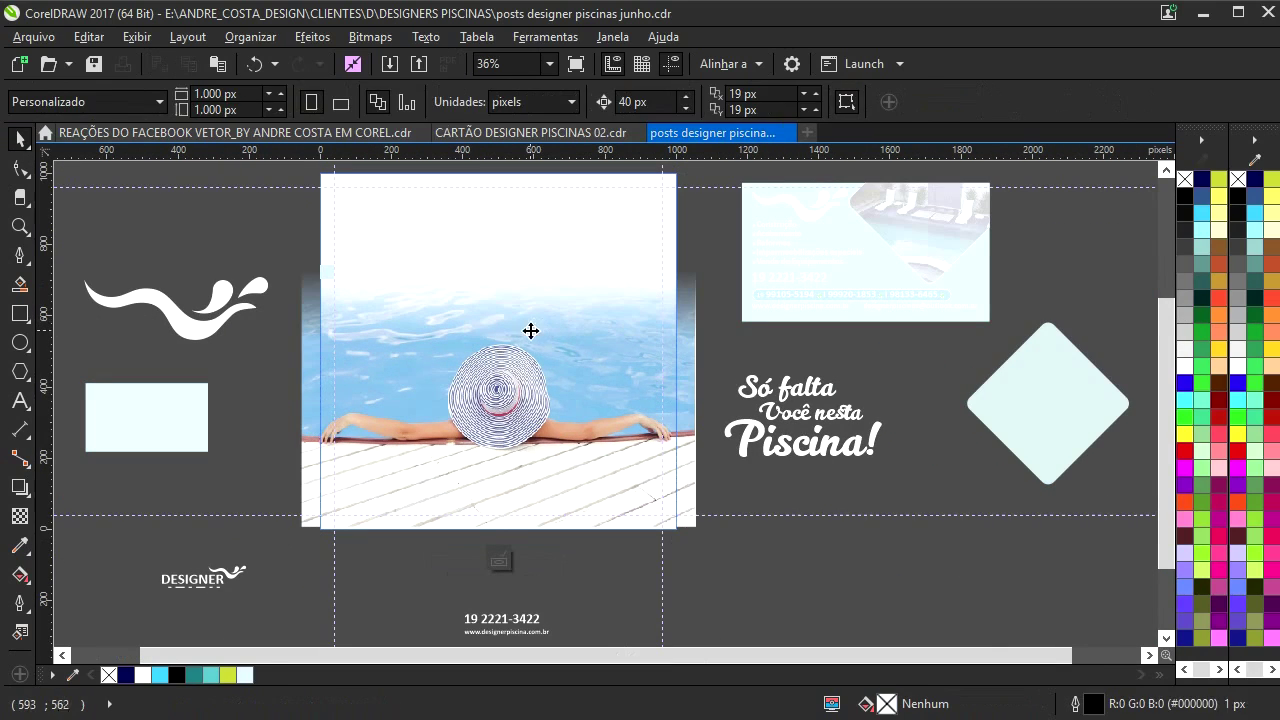
left_click(28, 515)
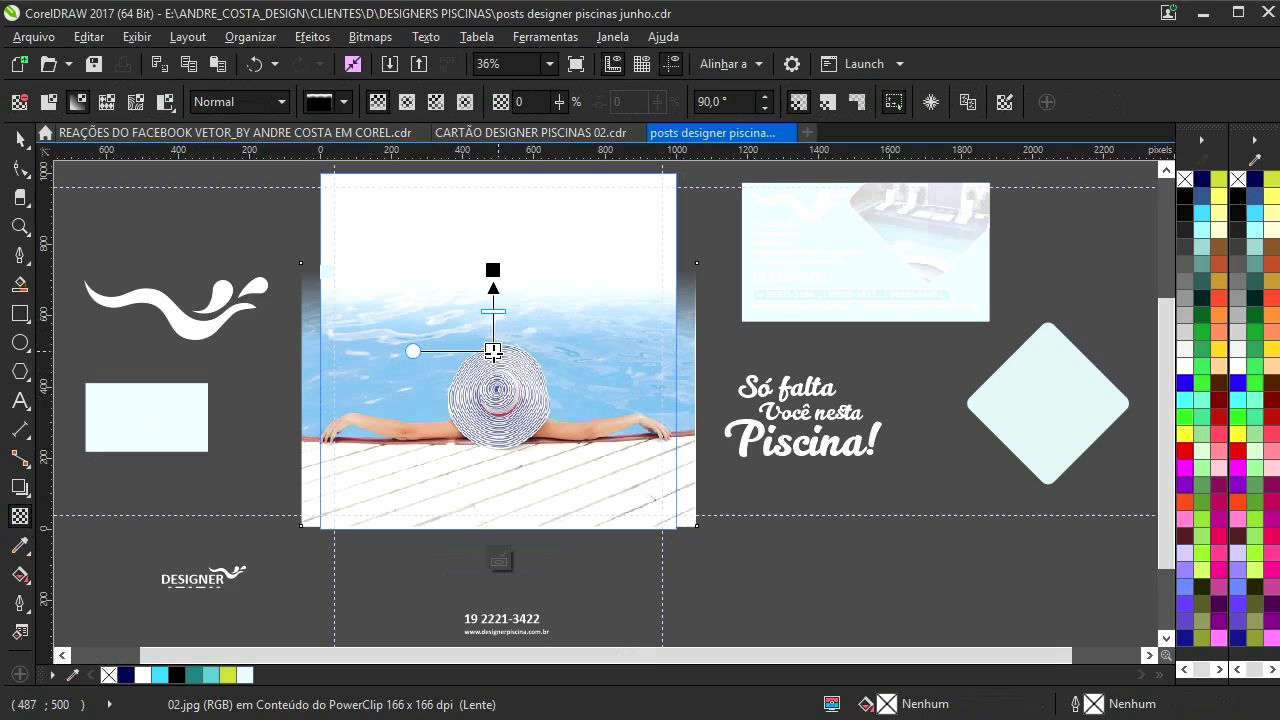
scroll(493, 351, "up", 2)
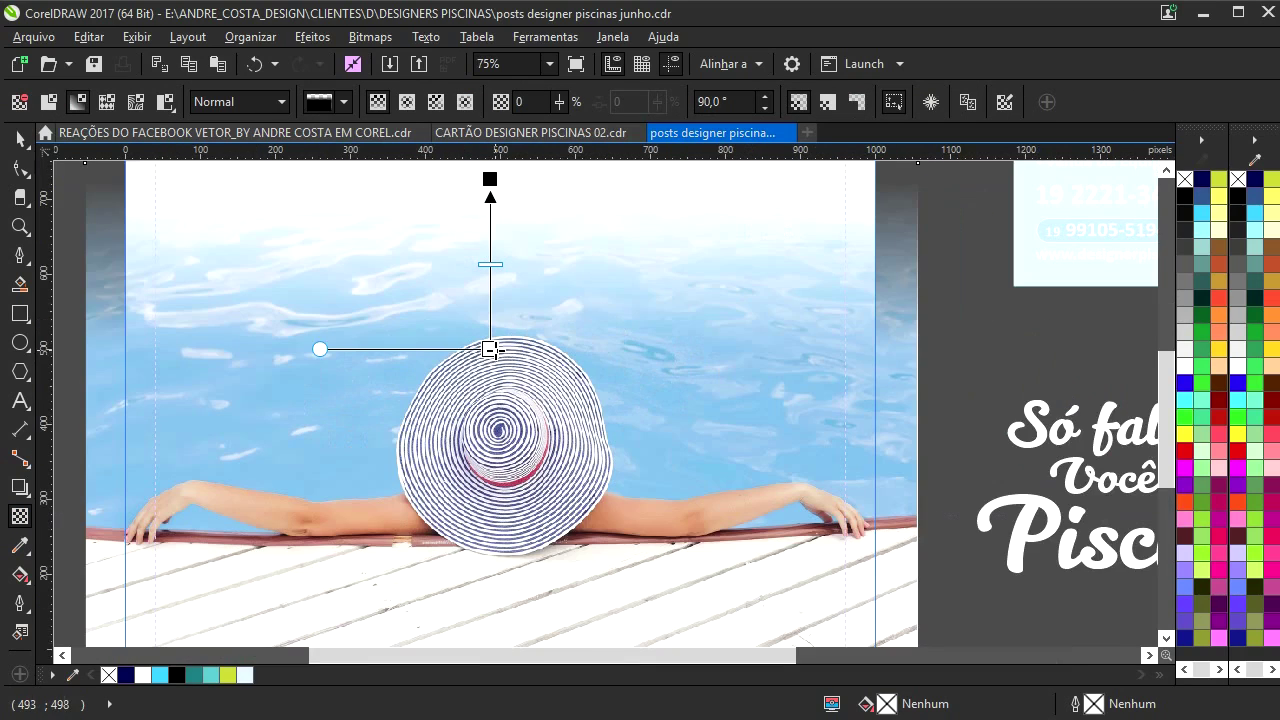
scroll(490, 360, "down", 2)
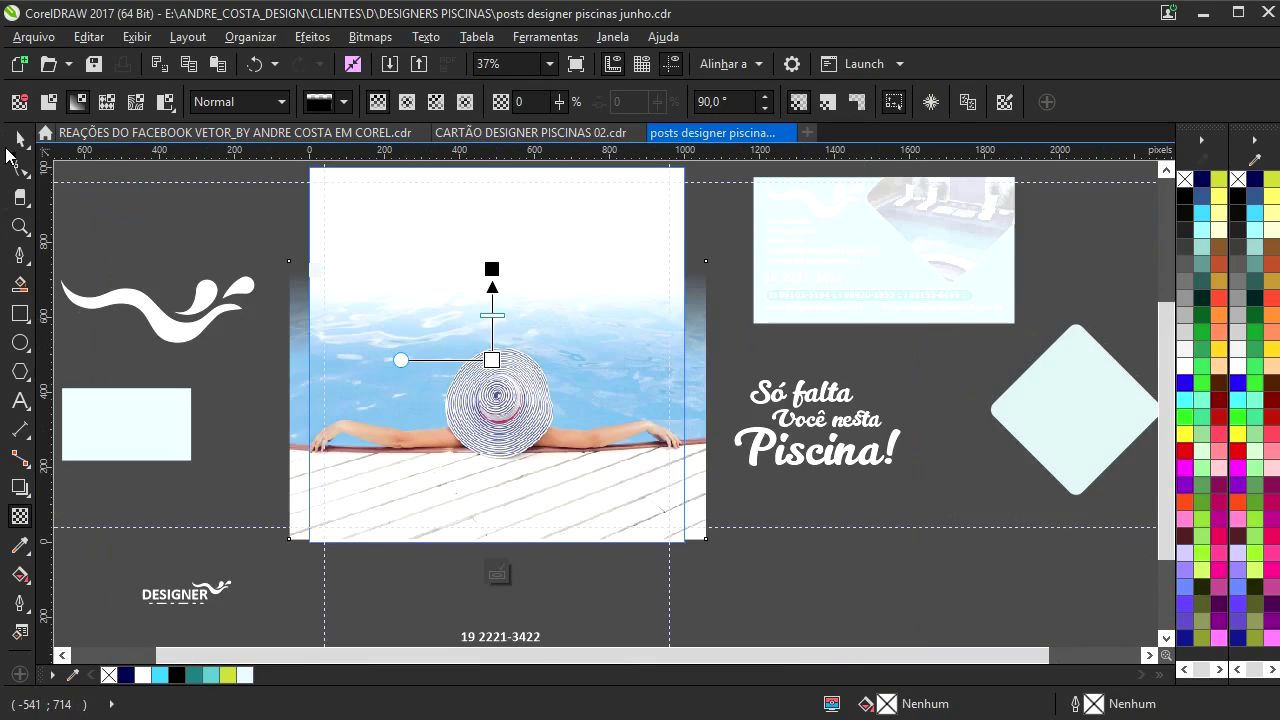
left_click(20, 139)
left_click(143, 226, "ctrl")
left_click_drag(413, 318, 371, 391)
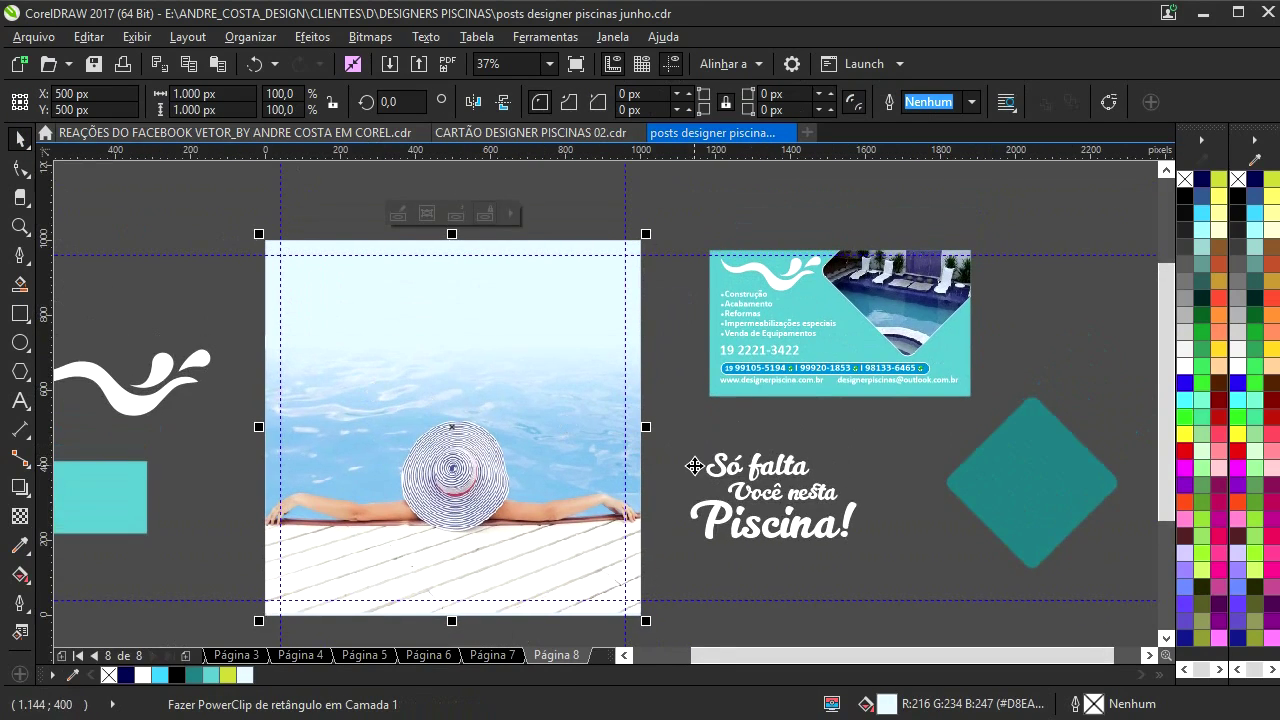
- Copy the "Só falta" text onto the post's pale upper area, fill it dark teal and reword it as "Você merece um"
left_click_drag(745, 470, 432, 335)
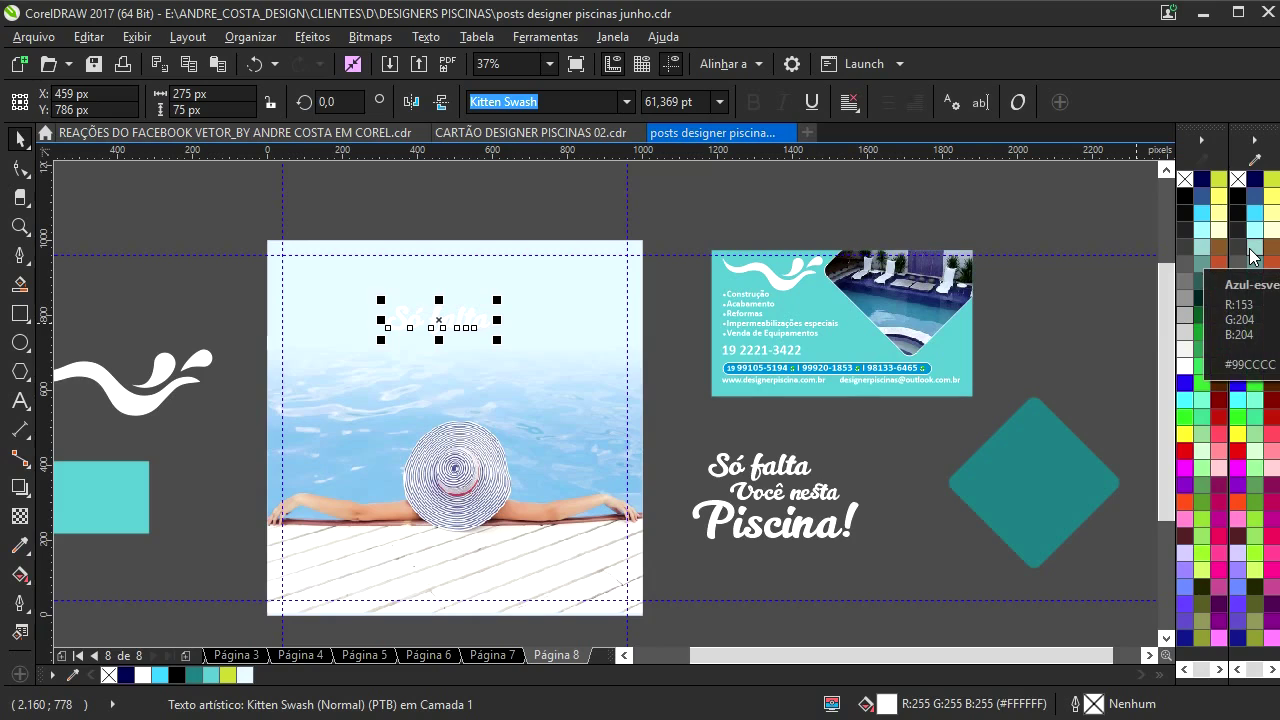
left_click(193, 675)
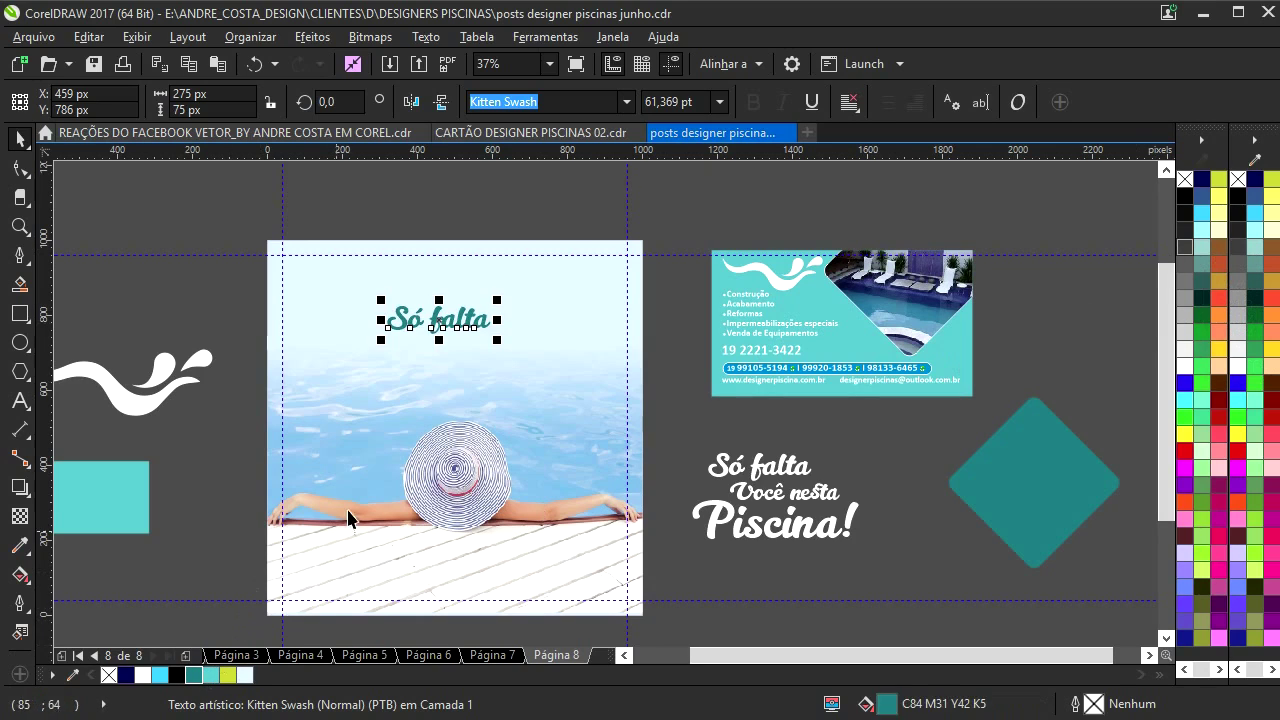
scroll(459, 341, "up", 3)
double_click(455, 322)
key("ctrl+a")
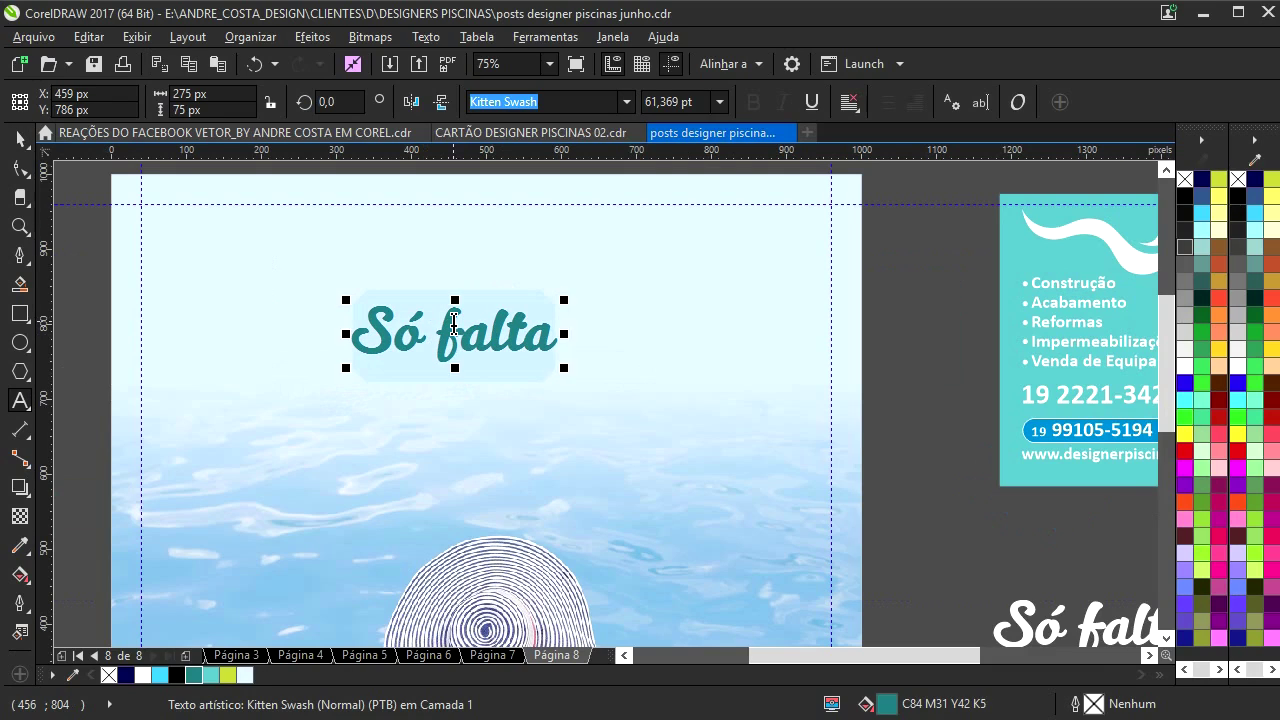
type("Você ")
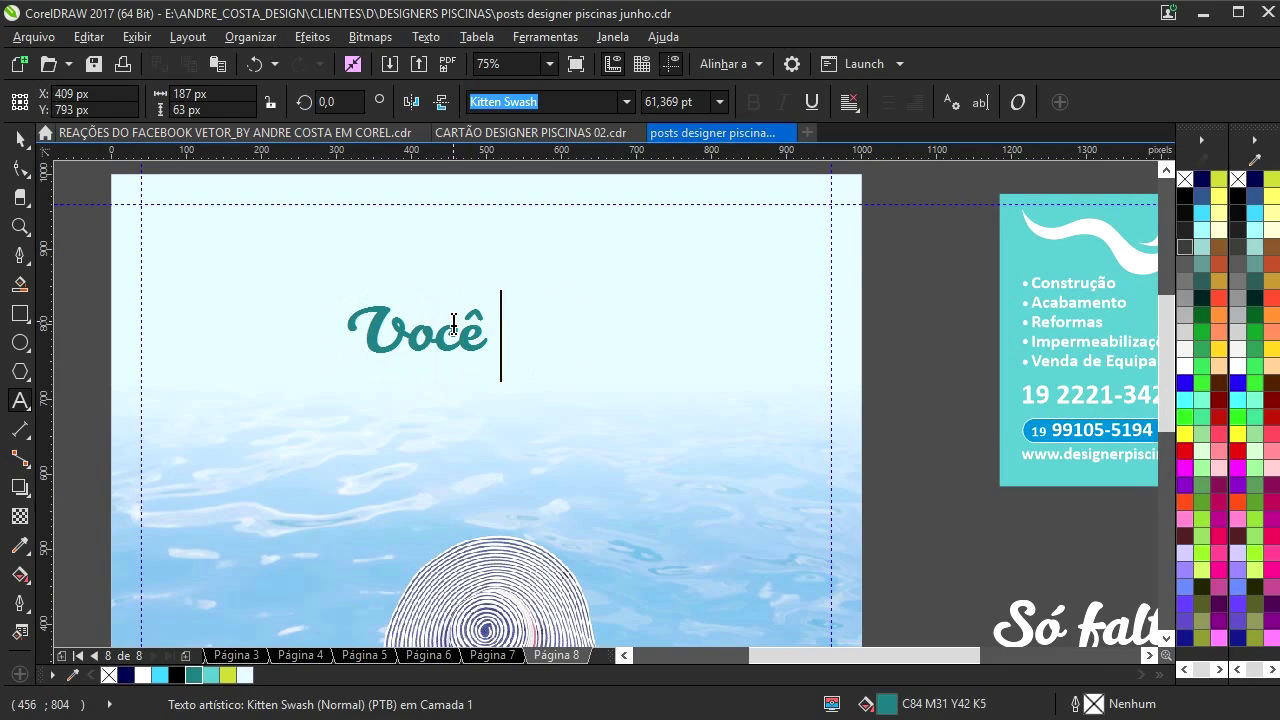
type("merece um")
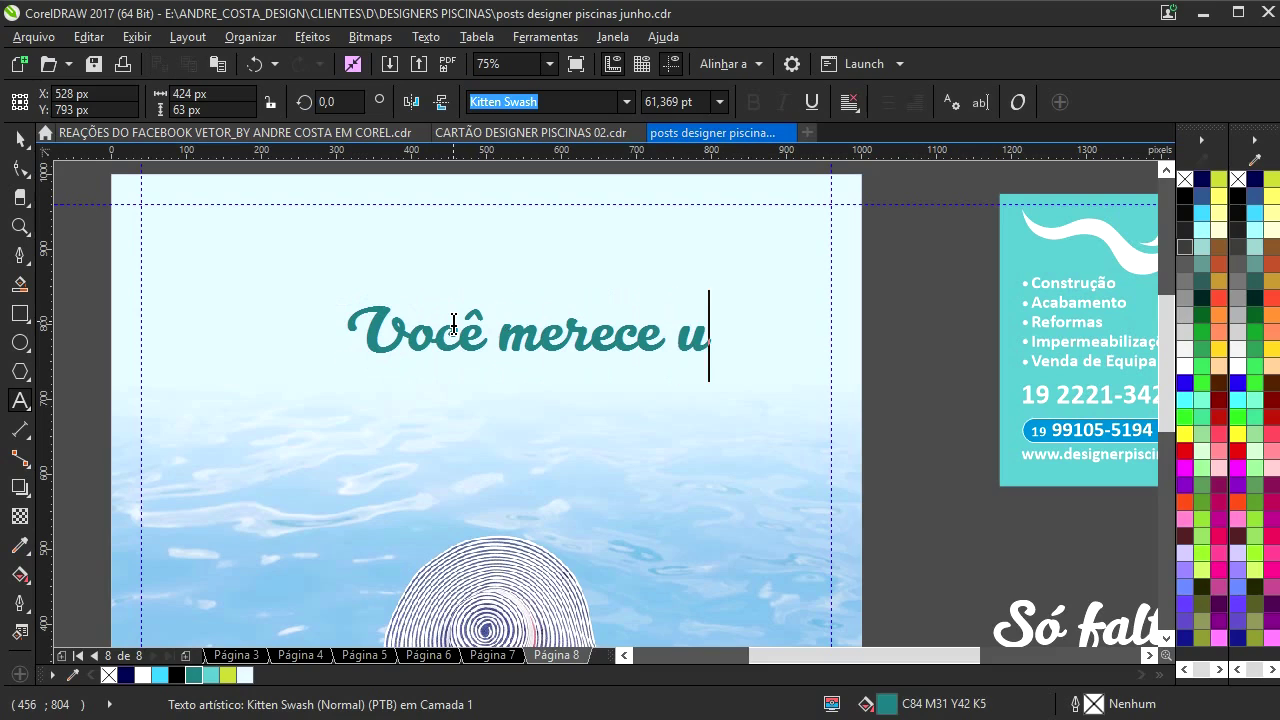
- Shrink the "Você merece um" line, place a copy of it below and reword the copy as "Fim de Semana"
left_click(17, 141)
left_click_drag(760, 301, 674, 309)
left_click_drag(635, 353, 545, 346)
right_click(545, 346)
double_click(545, 346)
key("ctrl+a")
type("Fim de ")
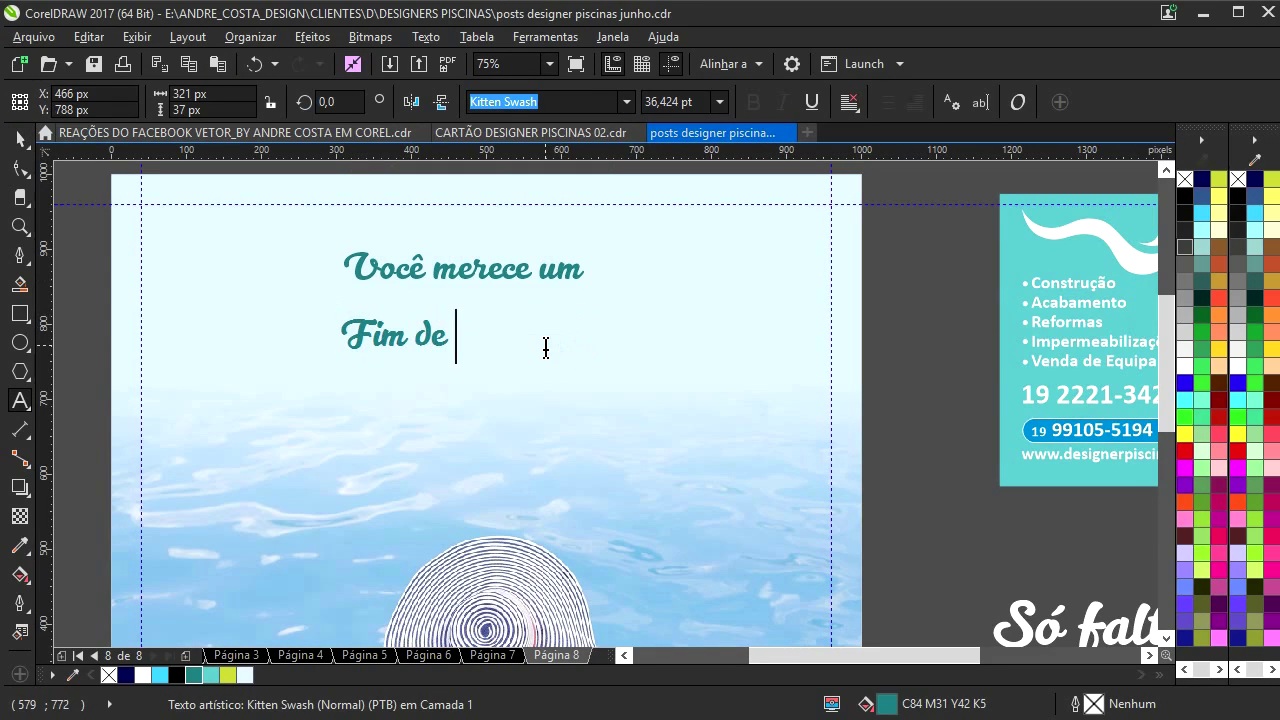
type("Semana")
- Enlarge "Fim de Semana" and place a copy of "Você merece um" beneath it, reworded as "Assim!"
left_click(20, 139)
mouse_move(585, 316)
left_mouse_down()
mouse_move(686, 271)
mouse_move(594, 332)
mouse_move(607, 324)
left_mouse_up()
left_click_drag(506, 272, 511, 369)
right_click(511, 369)
key("F8")
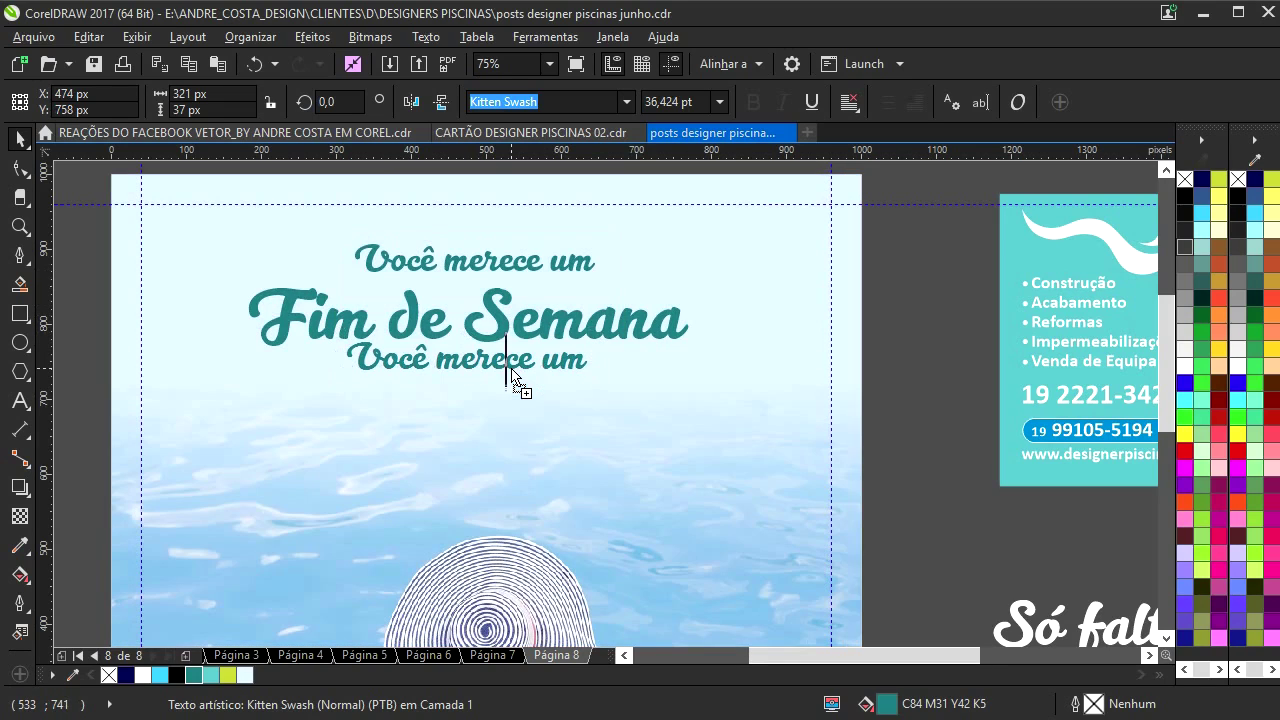
type("Assim!")
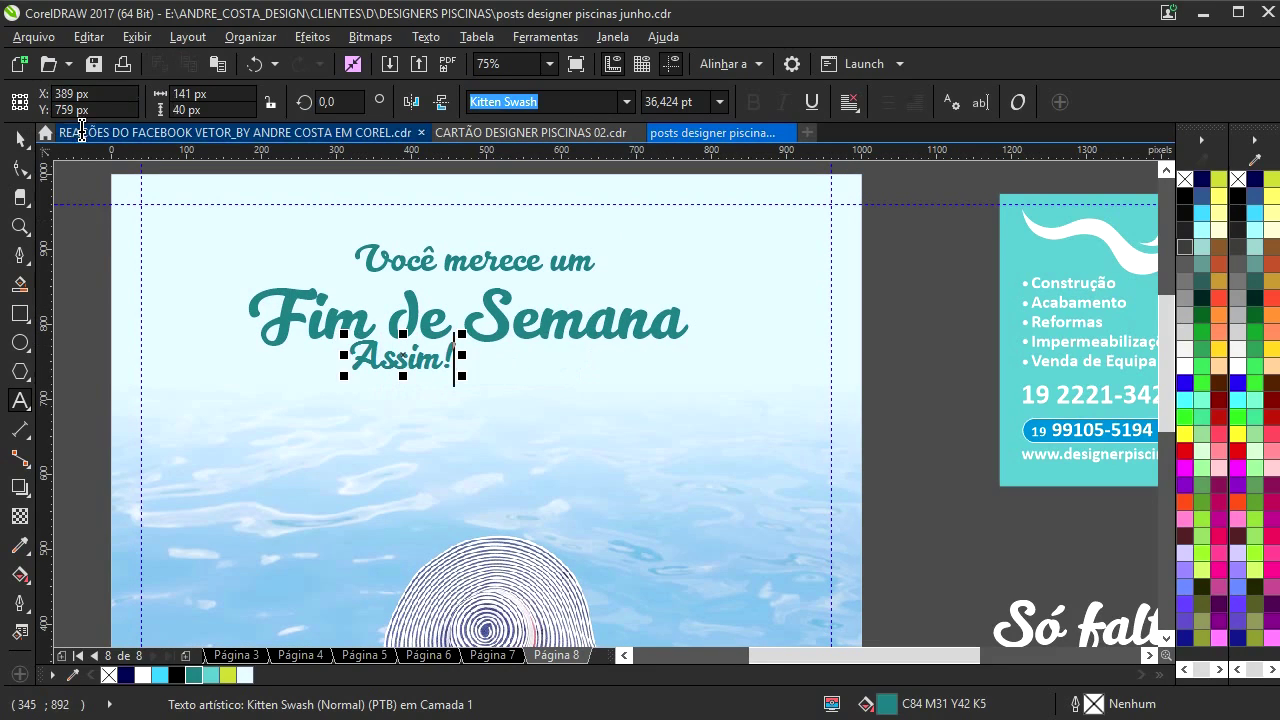
- Enlarge "Assim!" under "Fim de Semana" and center the three headline lines horizontally on the post
left_click(27, 145)
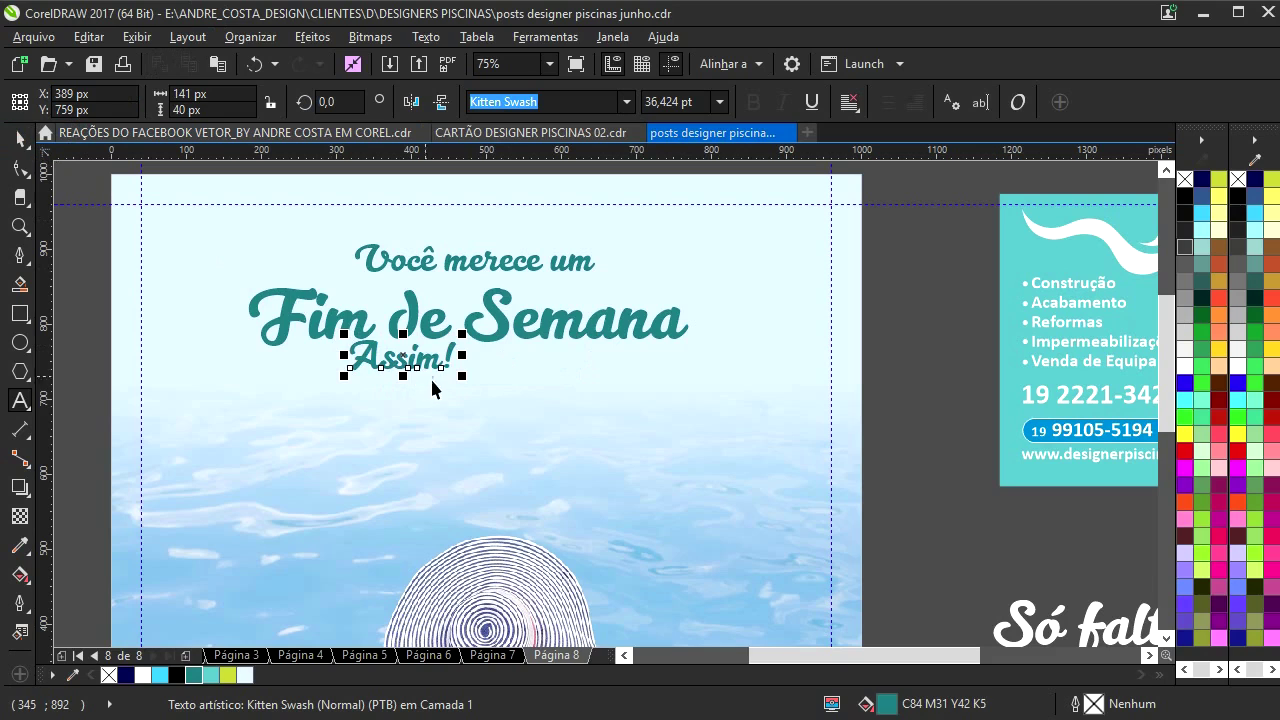
left_click_drag(461, 376, 548, 405)
scroll(651, 298, "down", 1)
left_click_drag(678, 211, 371, 402)
left_click(633, 406, "shift")
key("c")
left_click(783, 350)
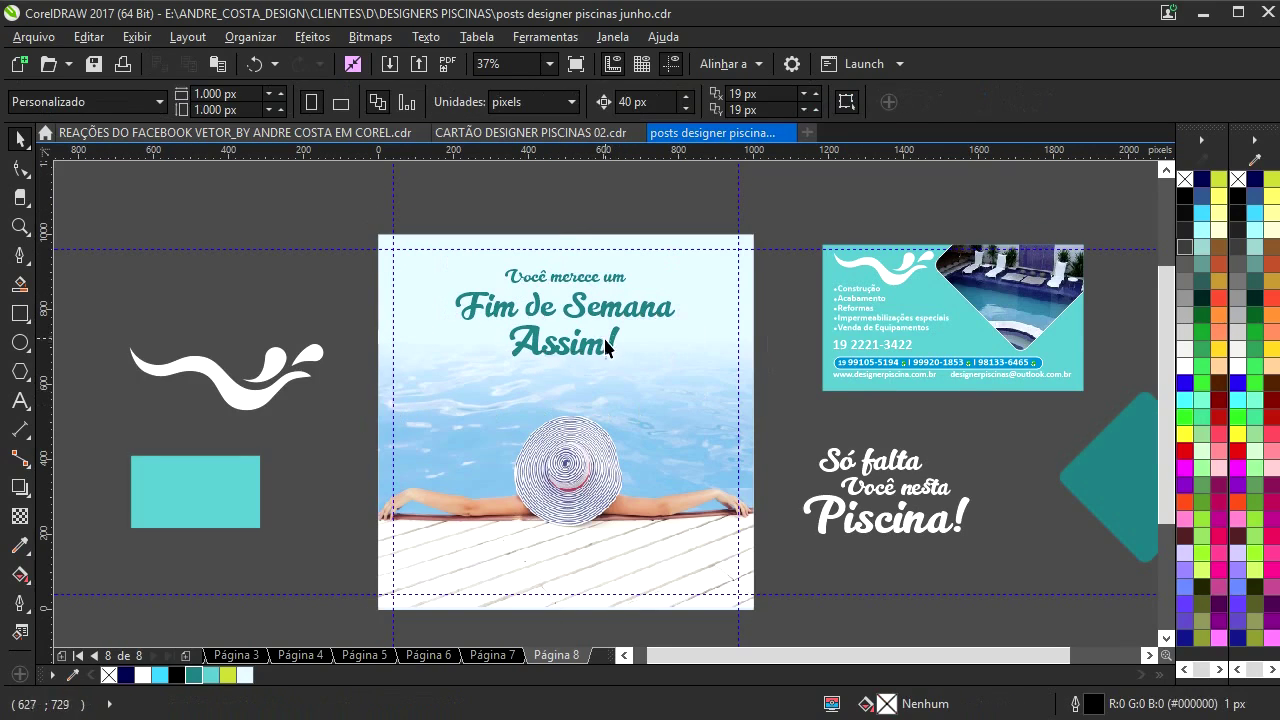
left_click_drag(603, 341, 542, 355)
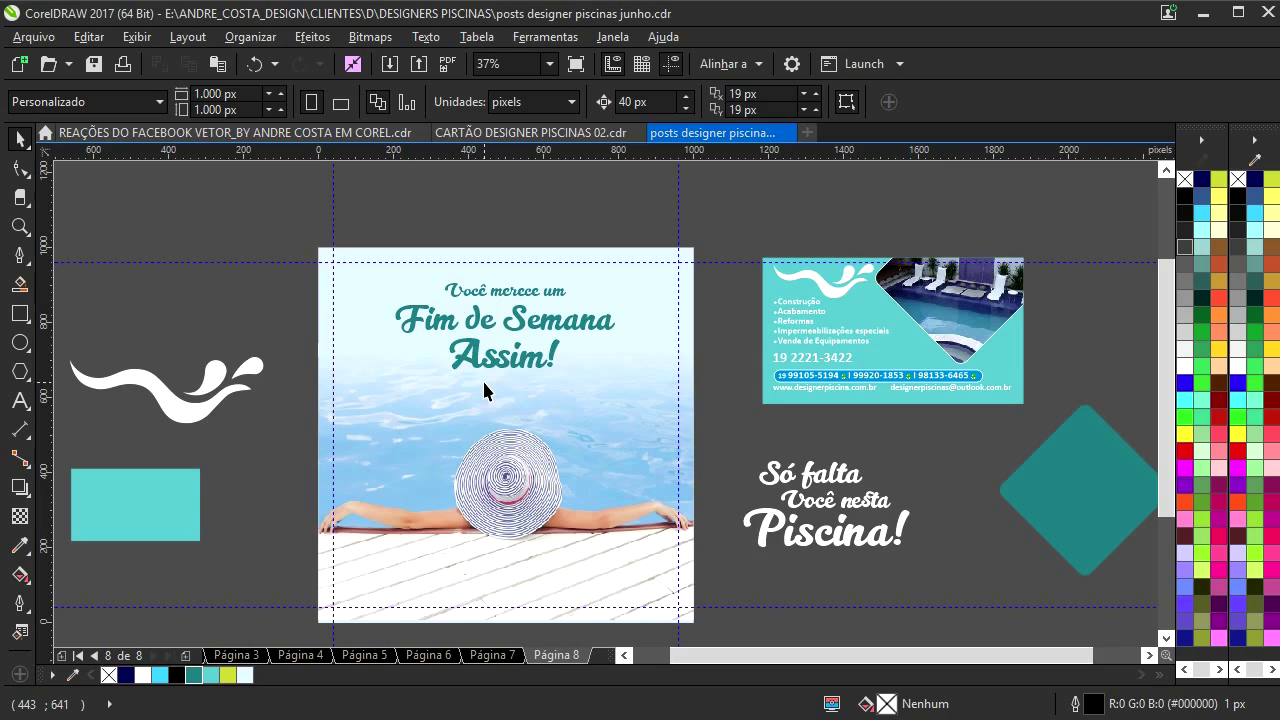
- Reduce the "Você merece um" line to about 301 px wide and set it slightly closer to "Fim de Semana"
scroll(503, 315, "up", 2)
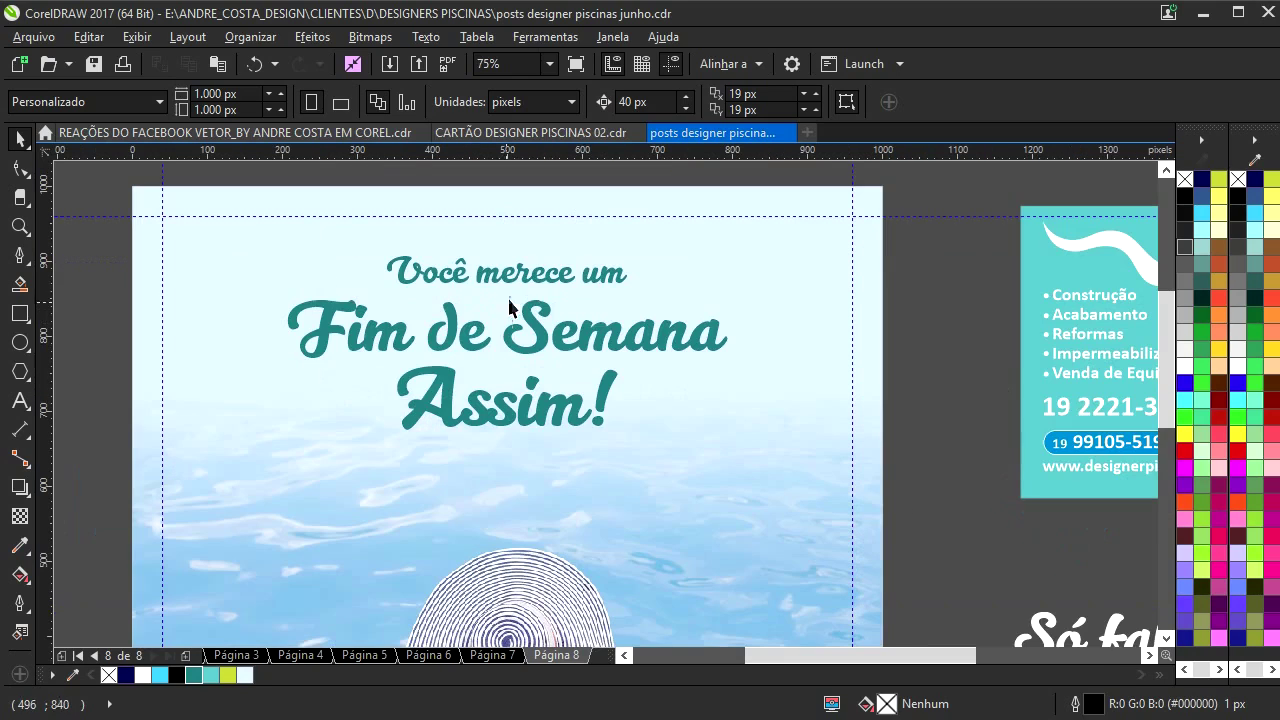
left_click(535, 288)
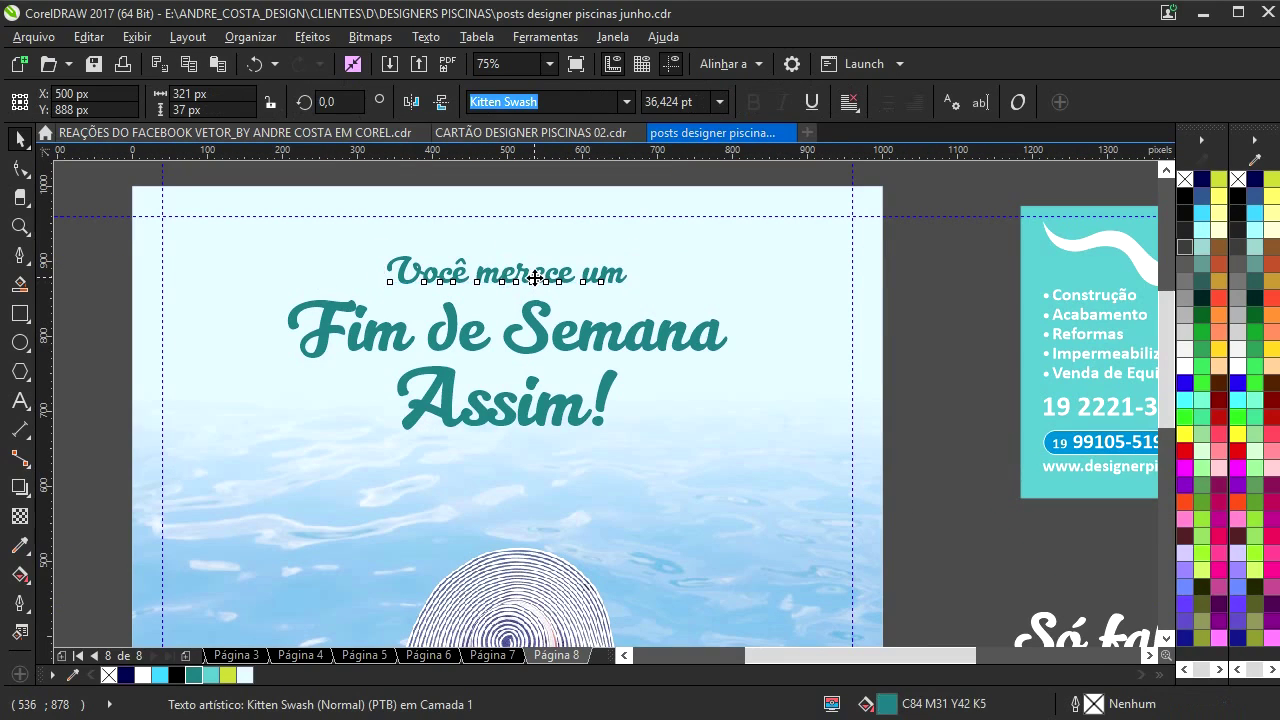
left_click(536, 281)
left_click(530, 278)
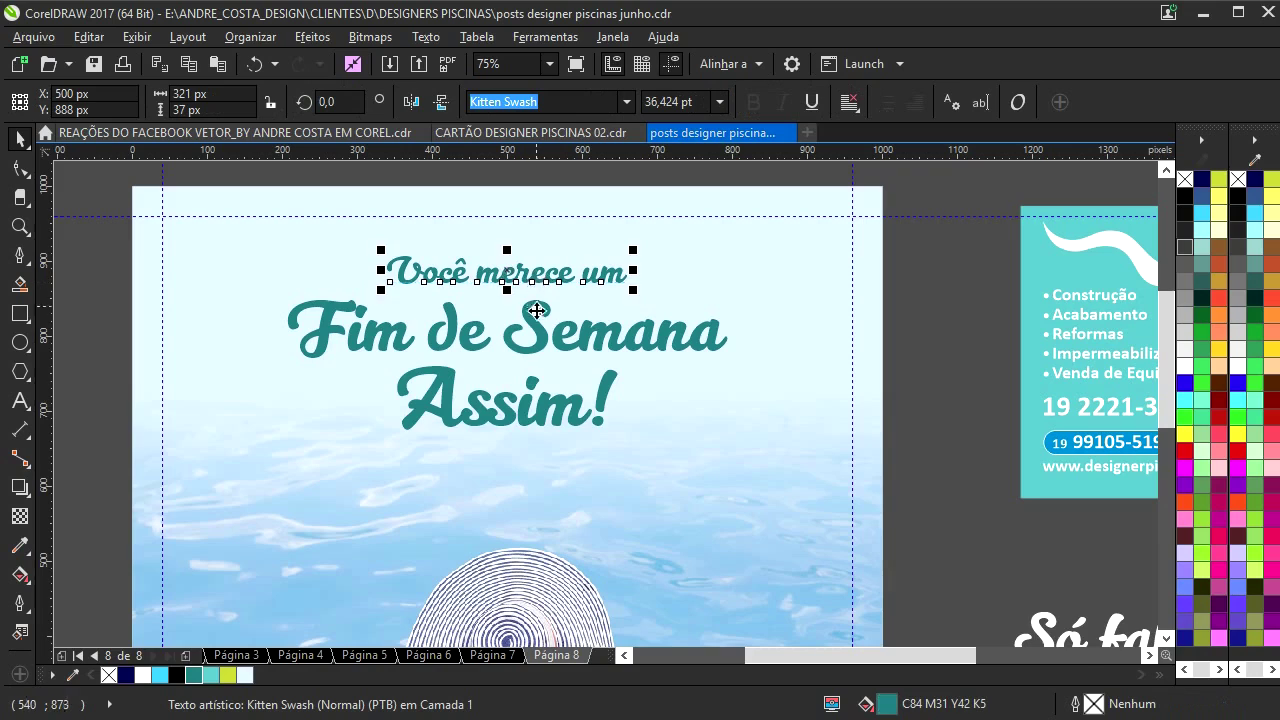
scroll(537, 316, "down", 2)
scroll(596, 345, "down", 1)
scroll(604, 365, "up", 1)
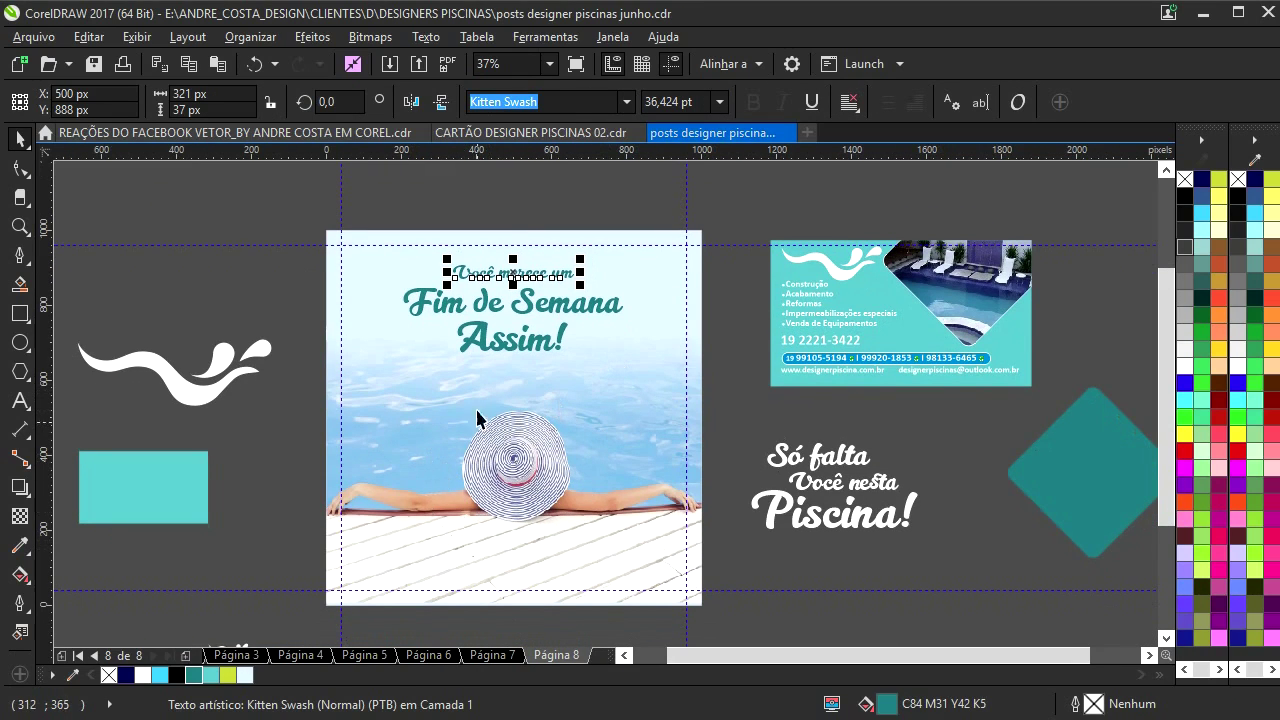
scroll(512, 292, "up", 2)
left_click_drag(633, 229, 618, 233)
left_click_drag(536, 251, 541, 417)
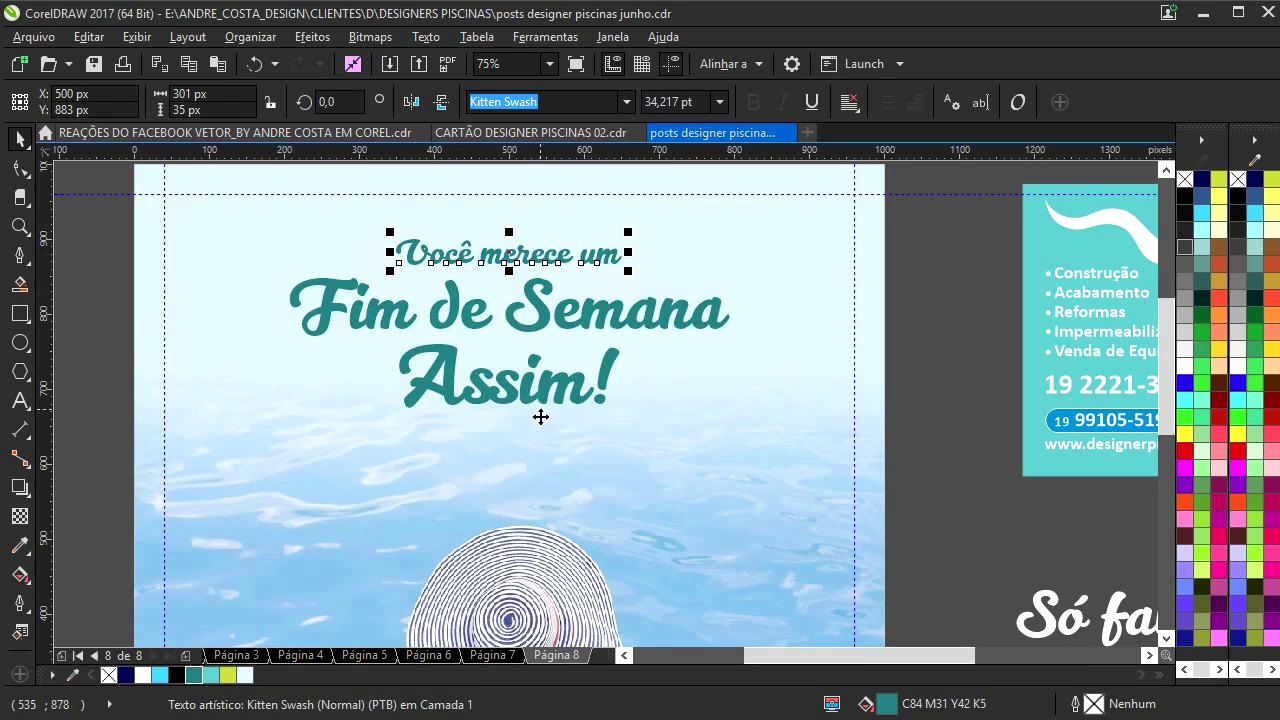
left_click(529, 397)
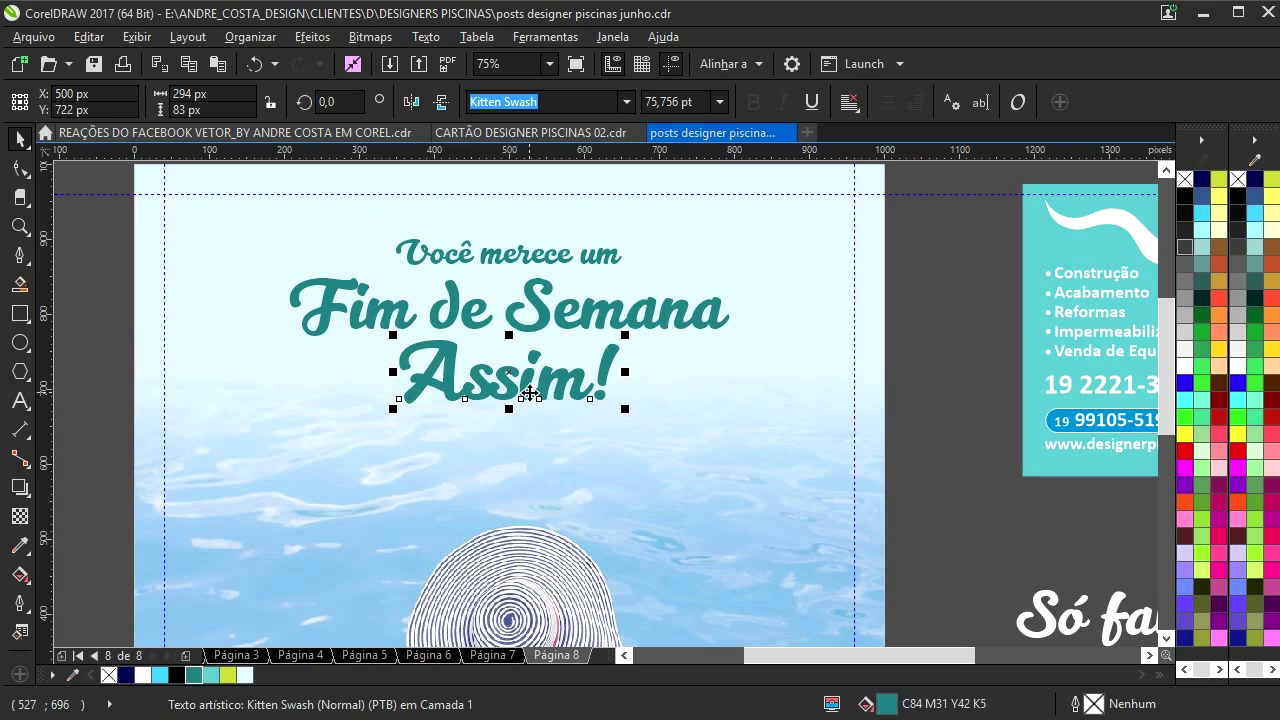
- Open the frame's contents and cover the wooden deck with a white, outline-free rectangle of about 1045 × 267 px
scroll(524, 394, "down", 2)
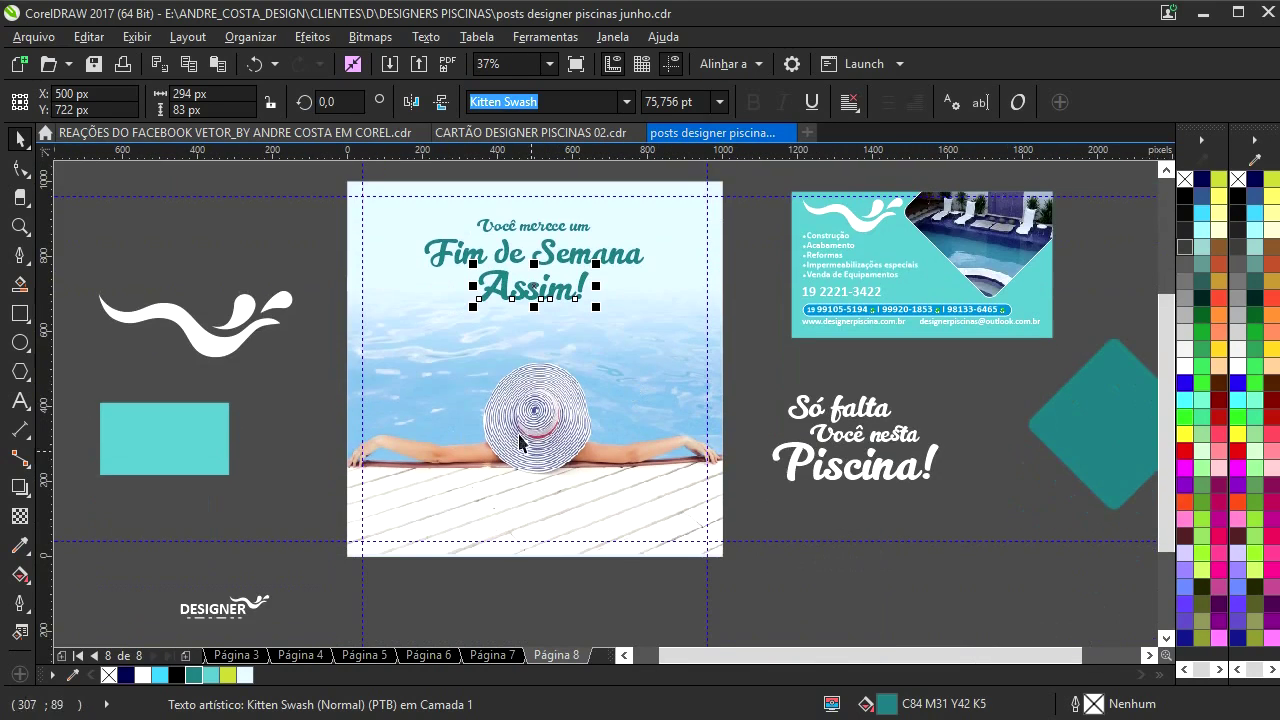
double_click(505, 476)
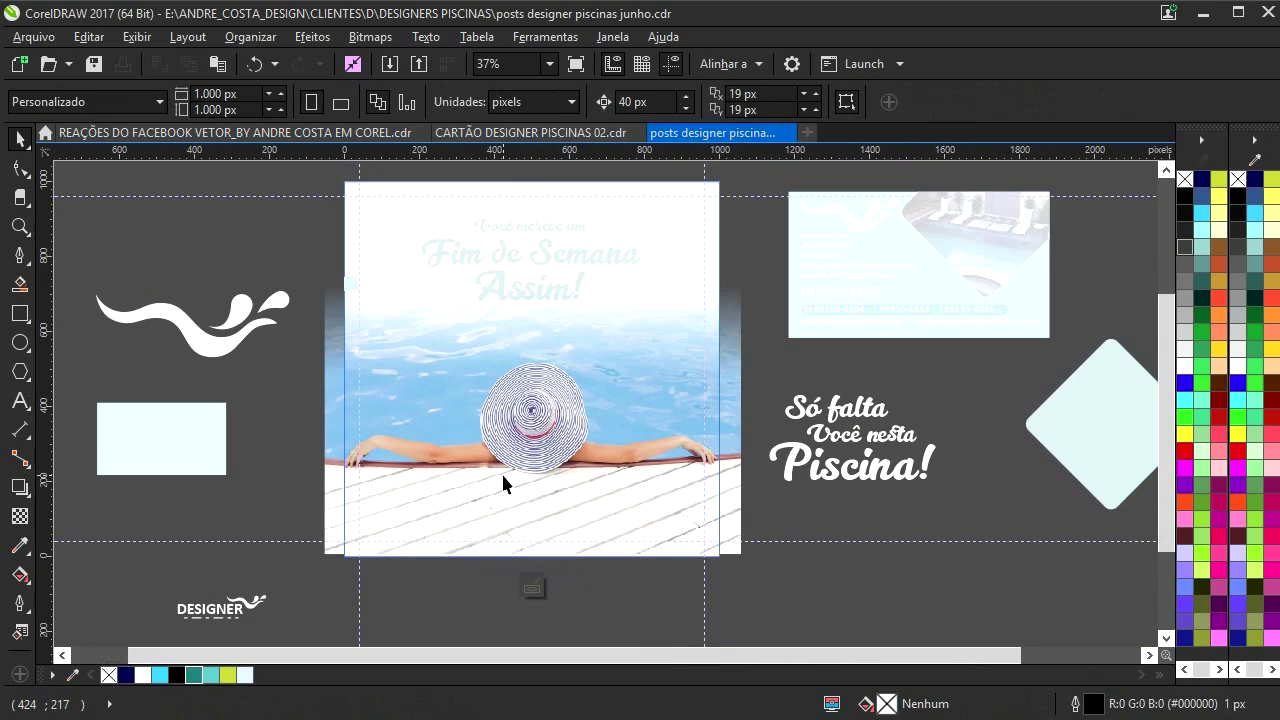
left_click(20, 313)
left_click_drag(334, 566, 732, 461)
left_click(1239, 366)
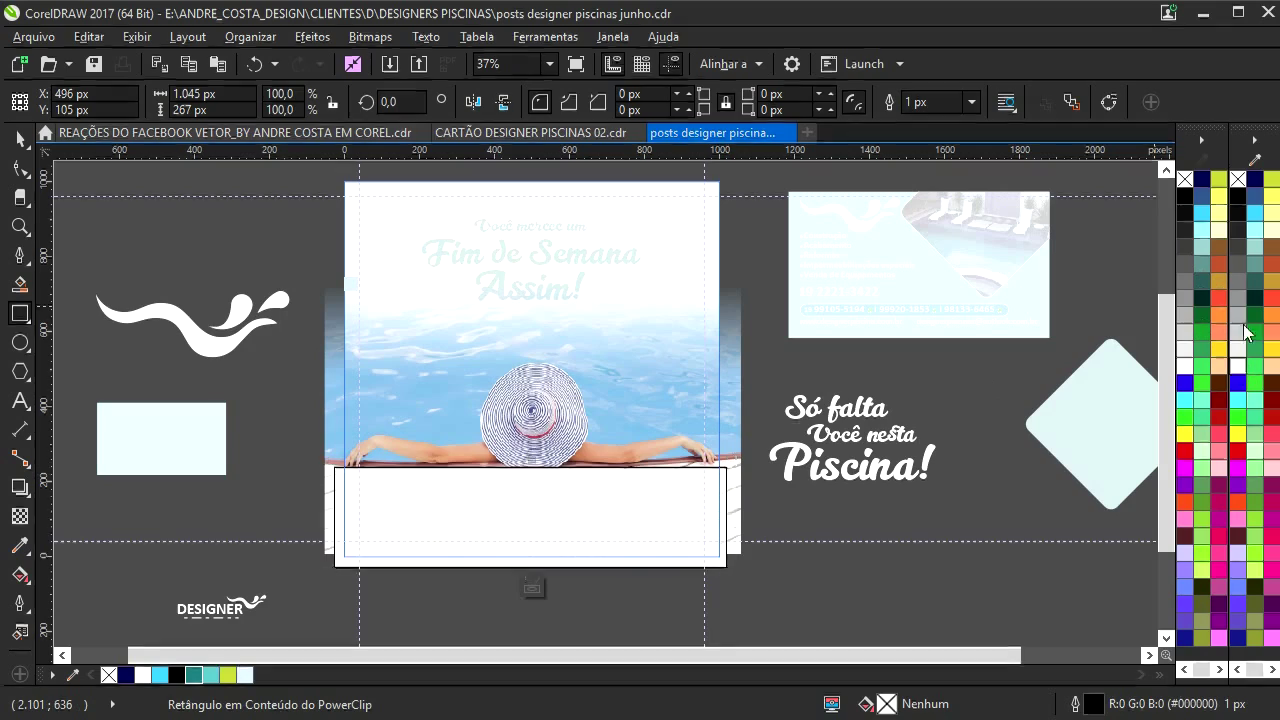
right_click(1238, 180)
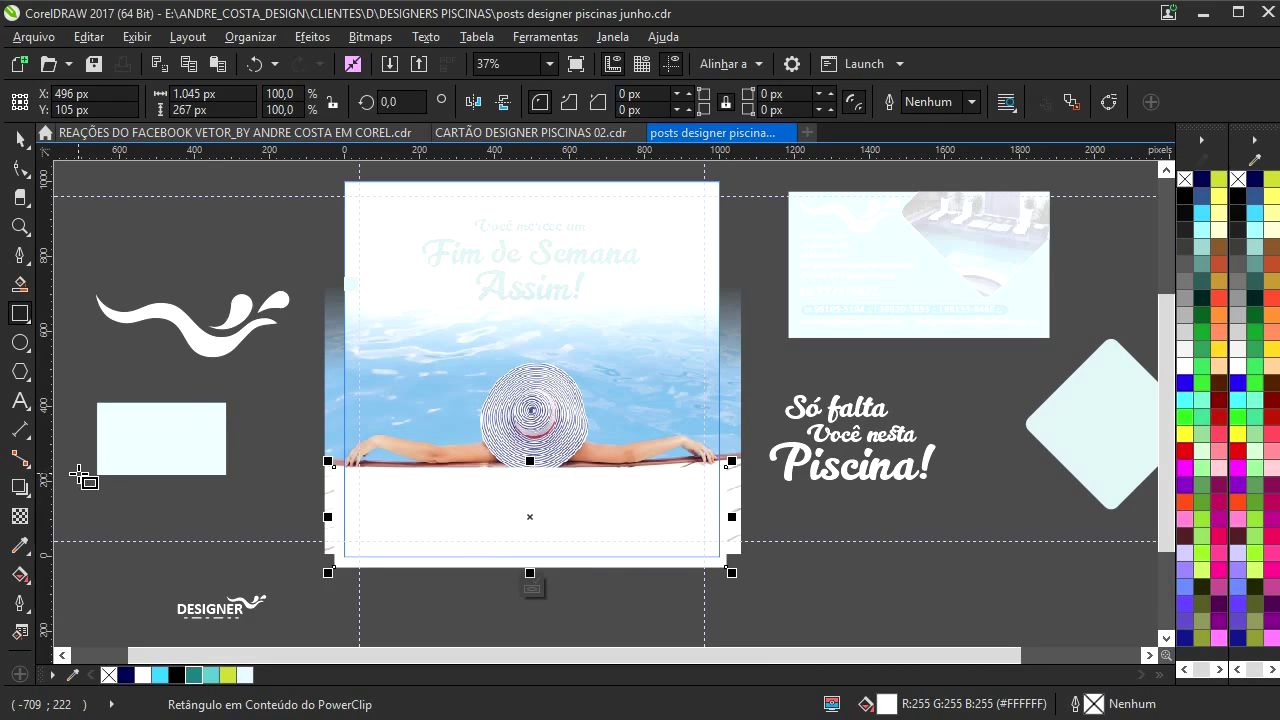
- Fade the white rectangle's upper edge into the deck with a vertical linear transparency and finish editing the frame
left_click(20, 516)
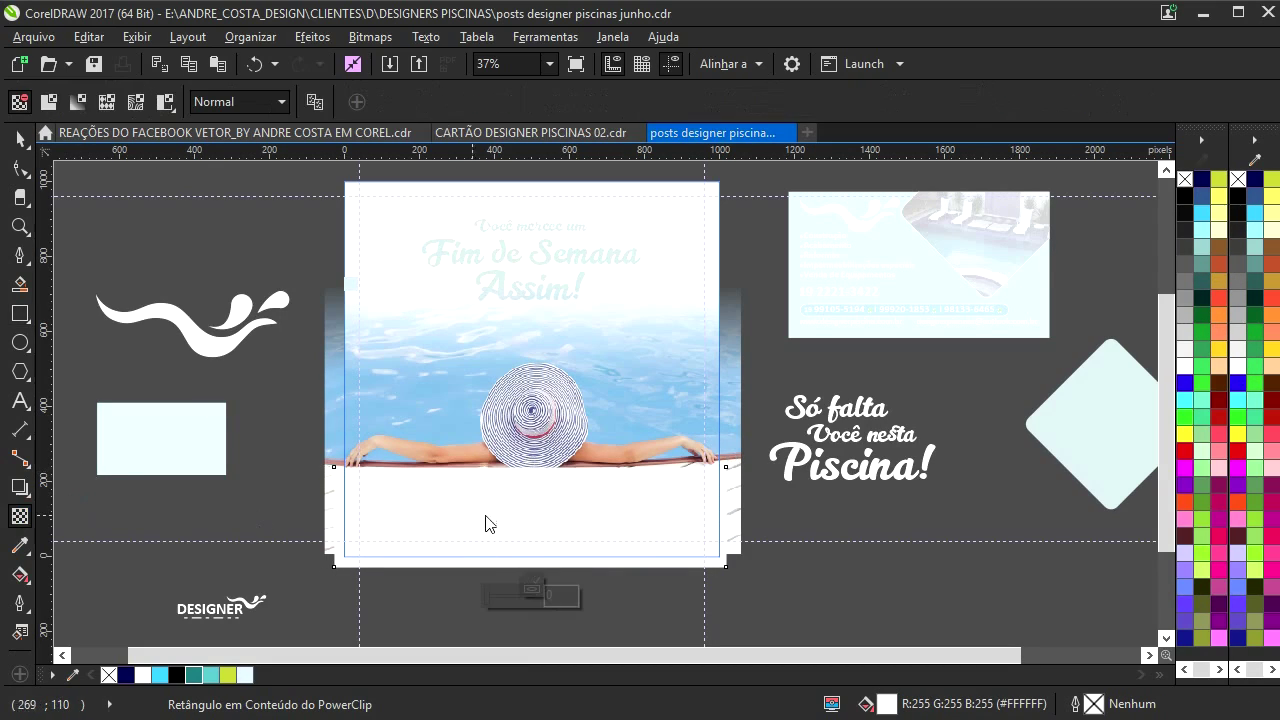
left_click_drag(532, 528, 531, 482)
left_click(20, 140)
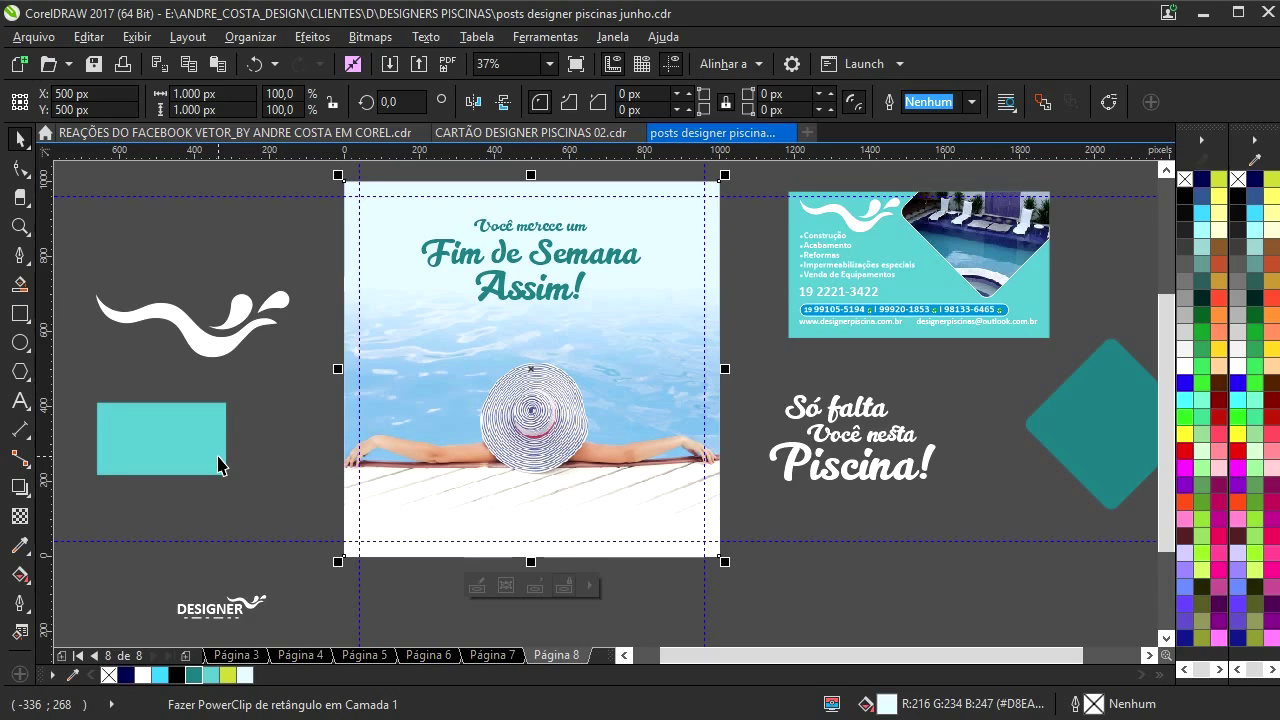
- Copy the white Designer logo into the post's lower-left corner, fill it dark teal and enlarge it to about 247 px wide
left_click(220, 615)
scroll(251, 603, "down", 1)
left_click_drag(251, 603, 431, 497)
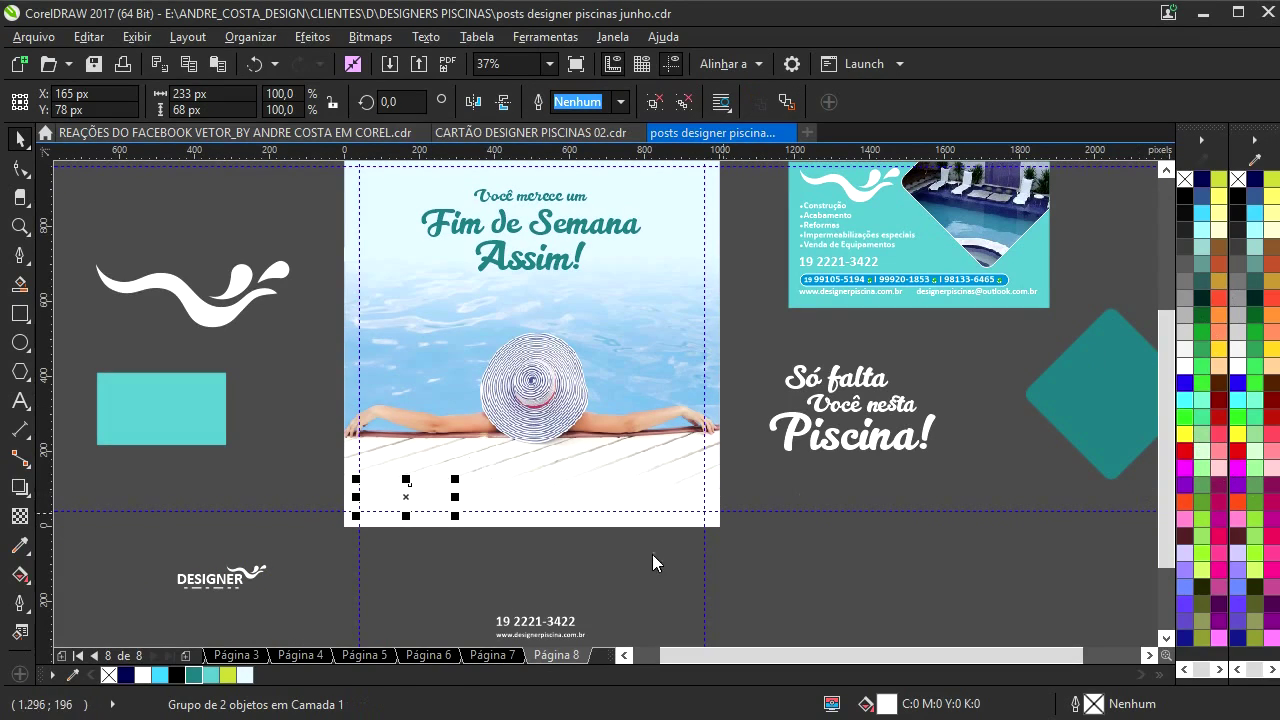
left_click(193, 675)
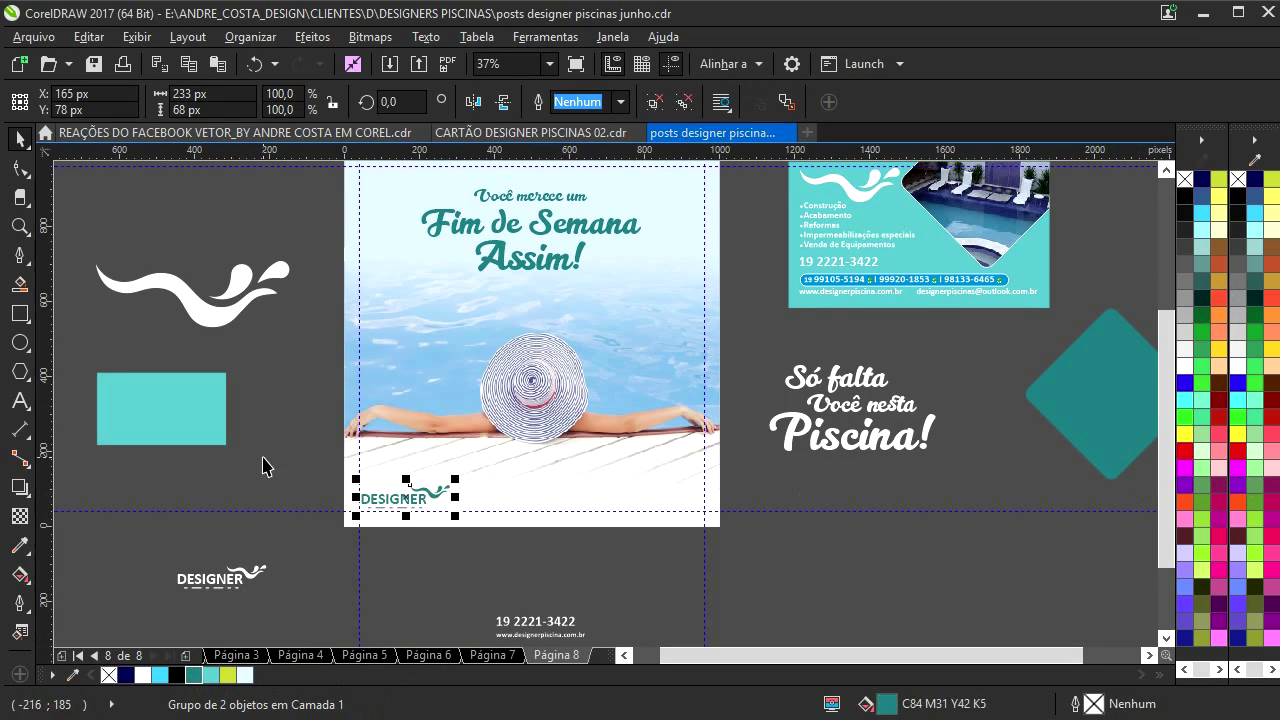
left_click_drag(457, 478, 466, 475)
- Place a dark teal copy of the website address in the post's lower-right corner, inside the margin guides
left_click_drag(538, 563, 509, 517)
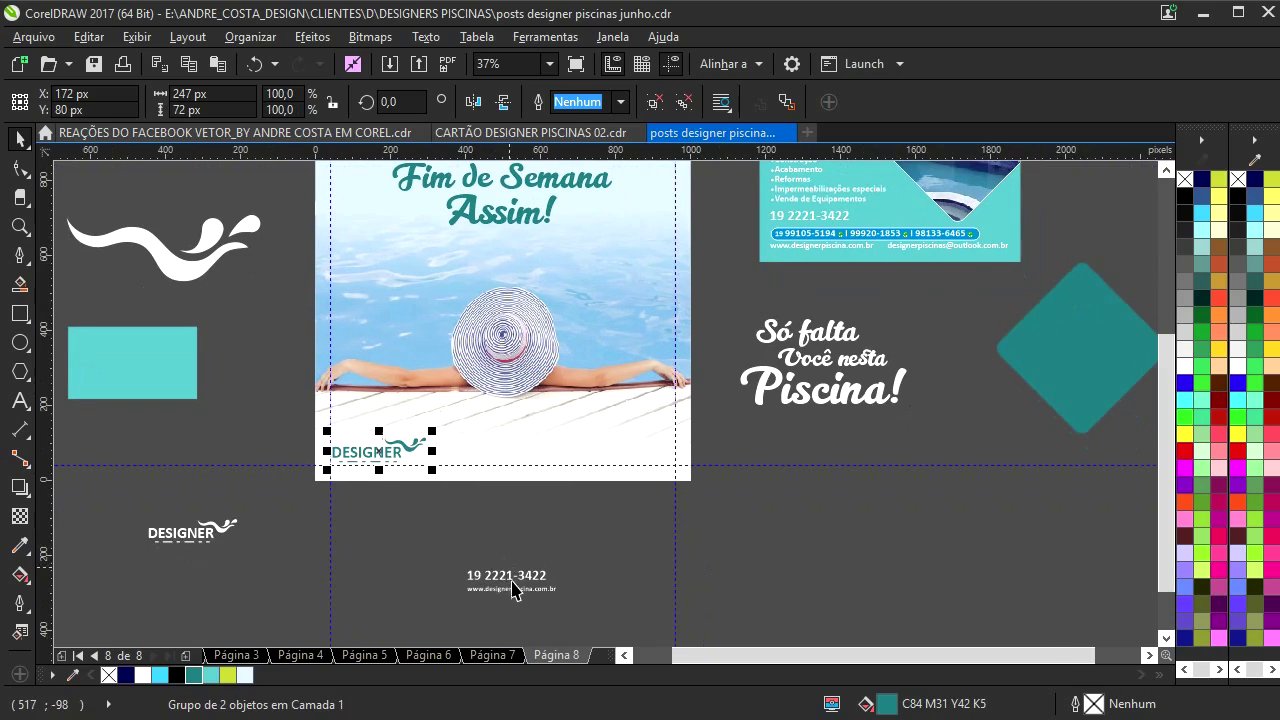
left_click_drag(511, 598, 652, 428)
left_click_drag(306, 601, 306, 601)
scroll(623, 486, "up", 2)
left_click_drag(634, 451, 683, 455)
left_click(843, 423)
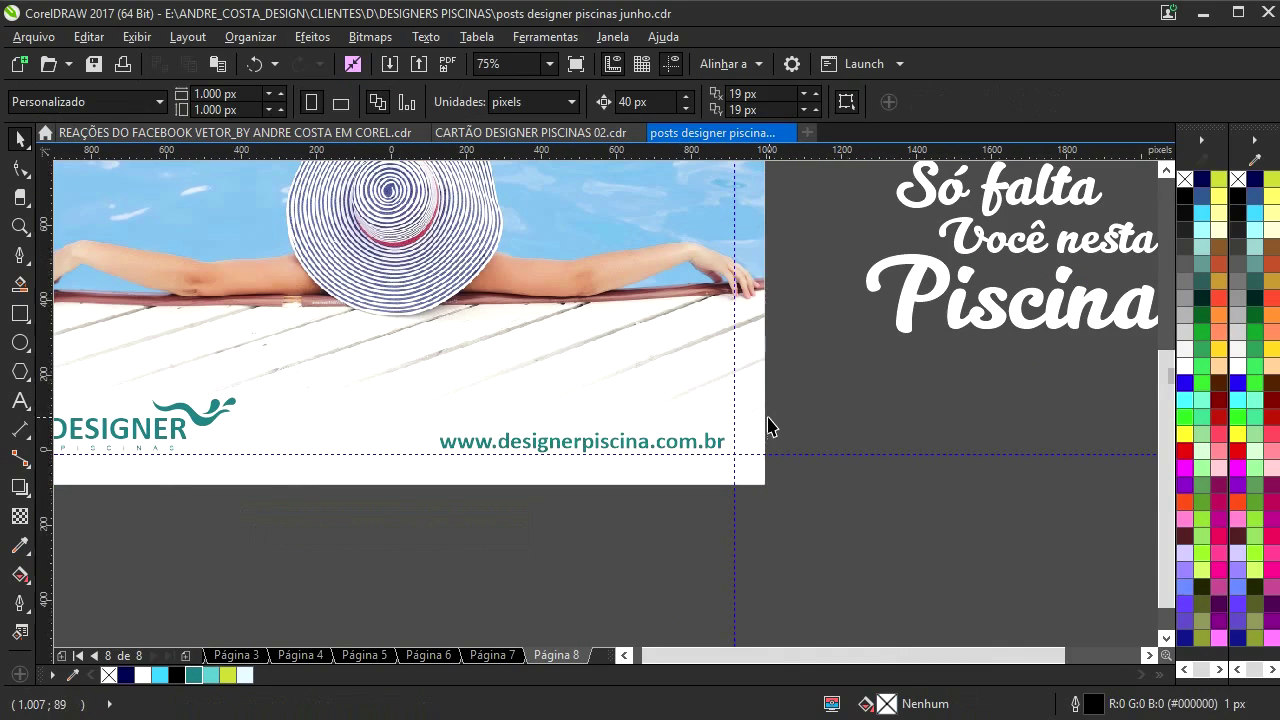
scroll(696, 372, "down", 2)
left_click_drag(695, 364, 700, 360)
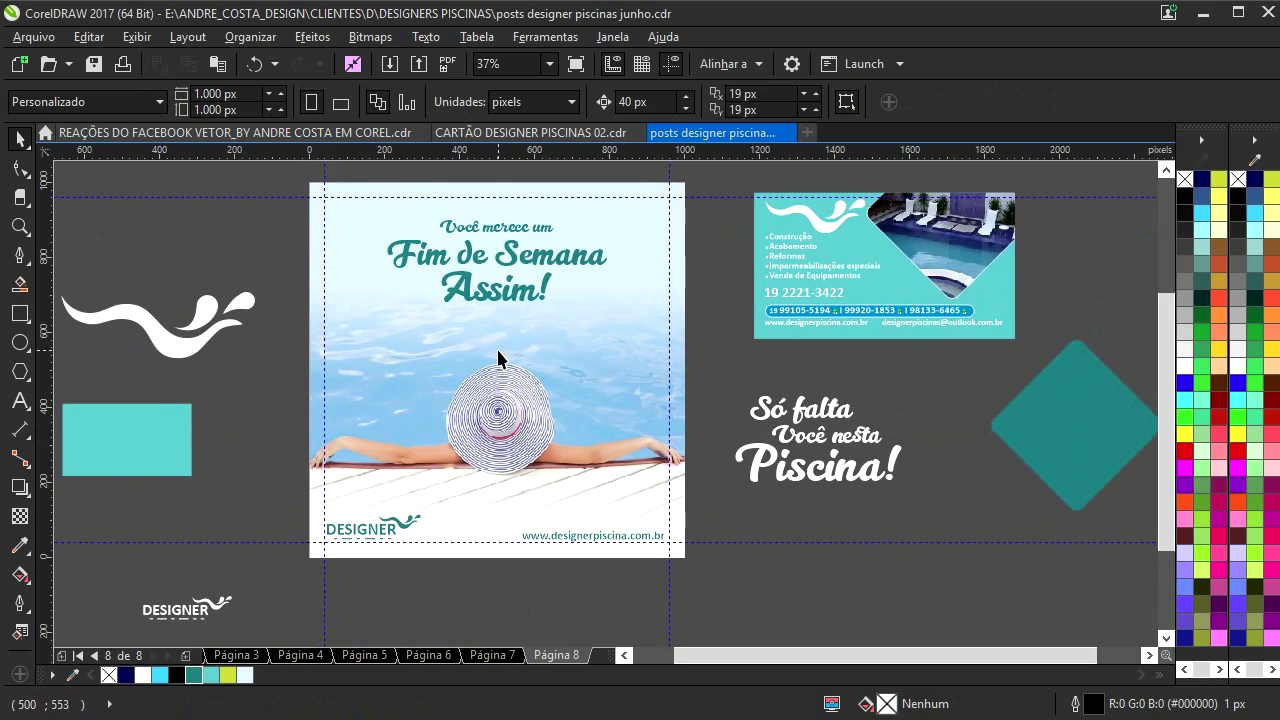
left_click_drag(495, 361, 492, 371)
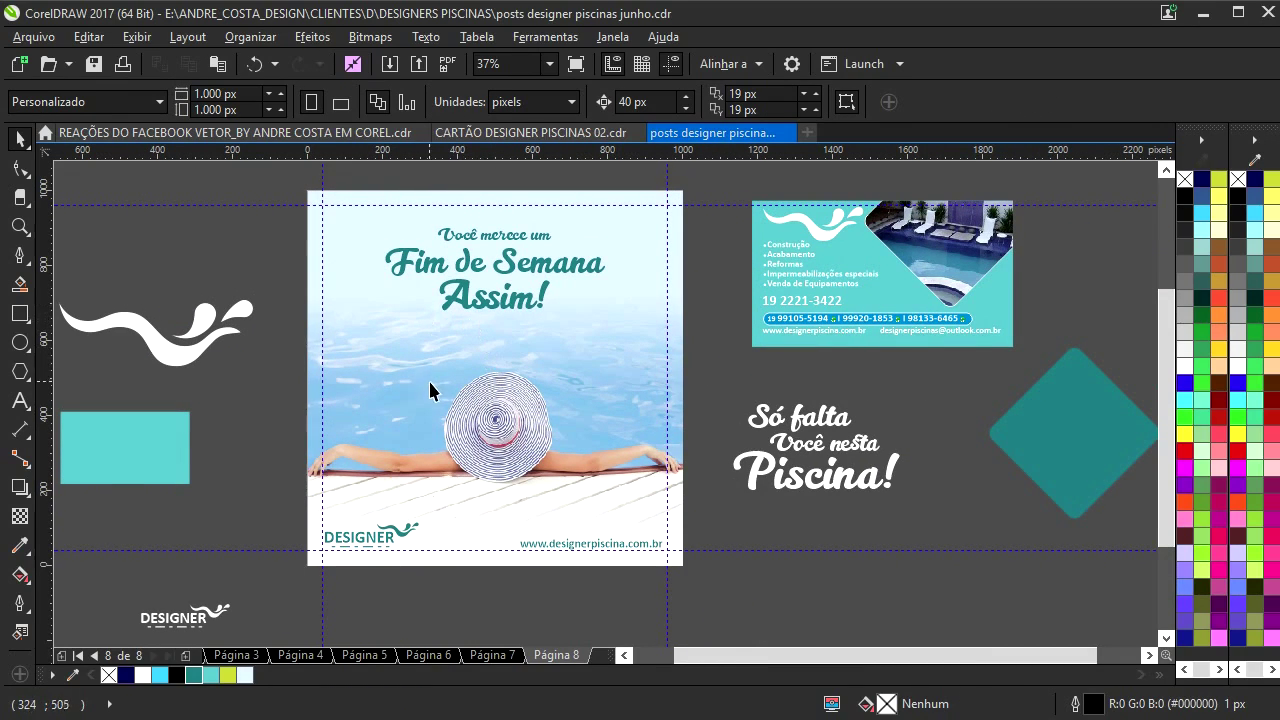
scroll(435, 401, "up", 2)
scroll(457, 428, "right", 1)
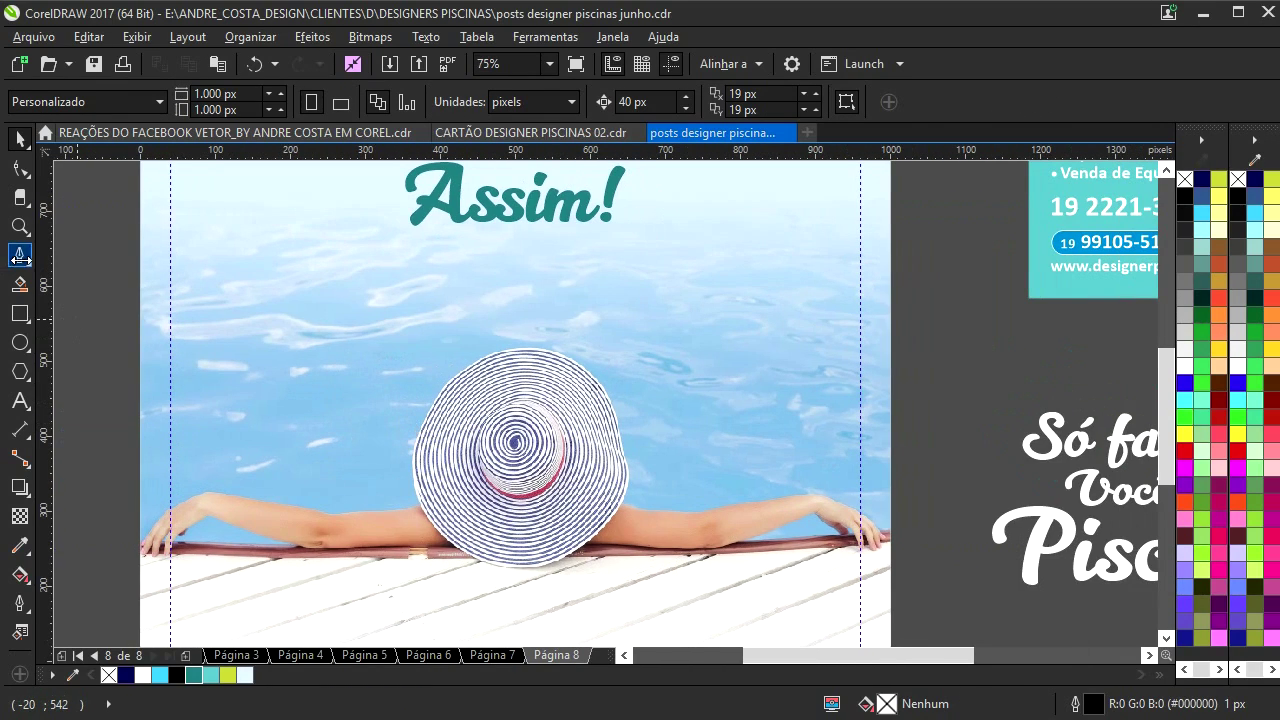
left_click(20, 255)
mouse_move(387, 379)
left_mouse_down()
mouse_move(369, 344)
mouse_move(375, 361)
left_mouse_up()
scroll(367, 358, "up", 2)
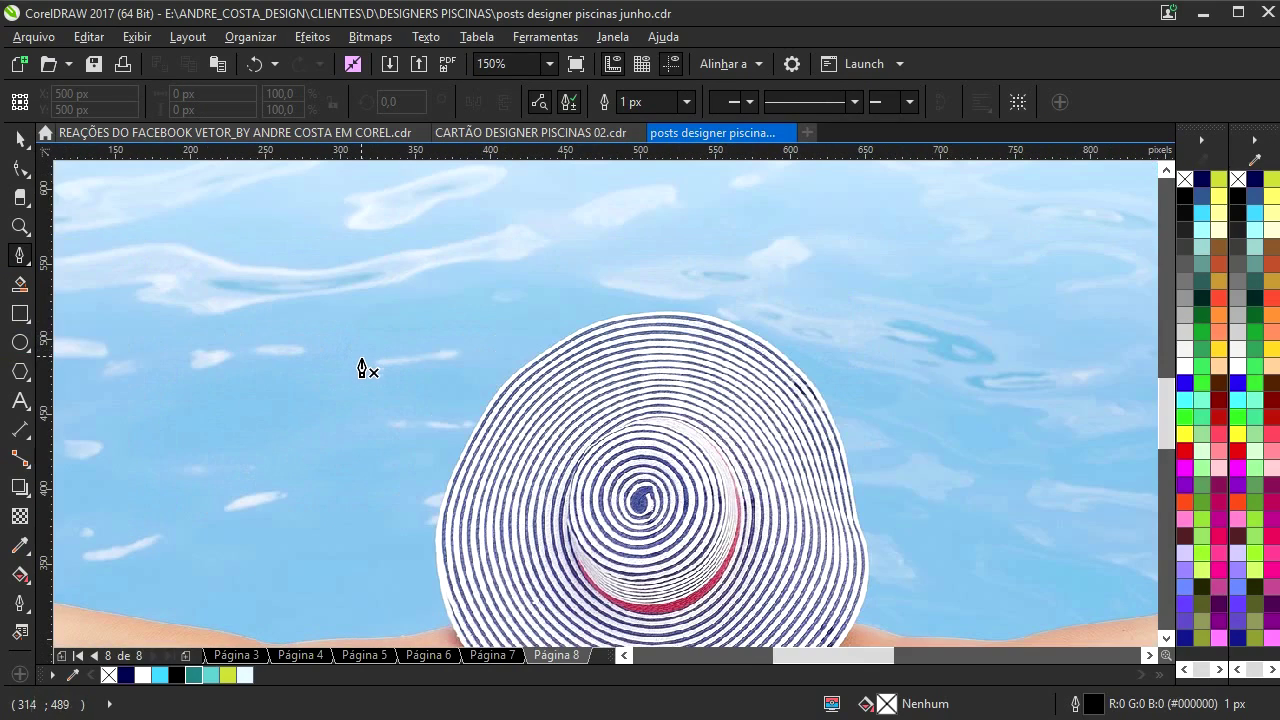
left_click(20, 138)
scroll(304, 404, "down", 4)
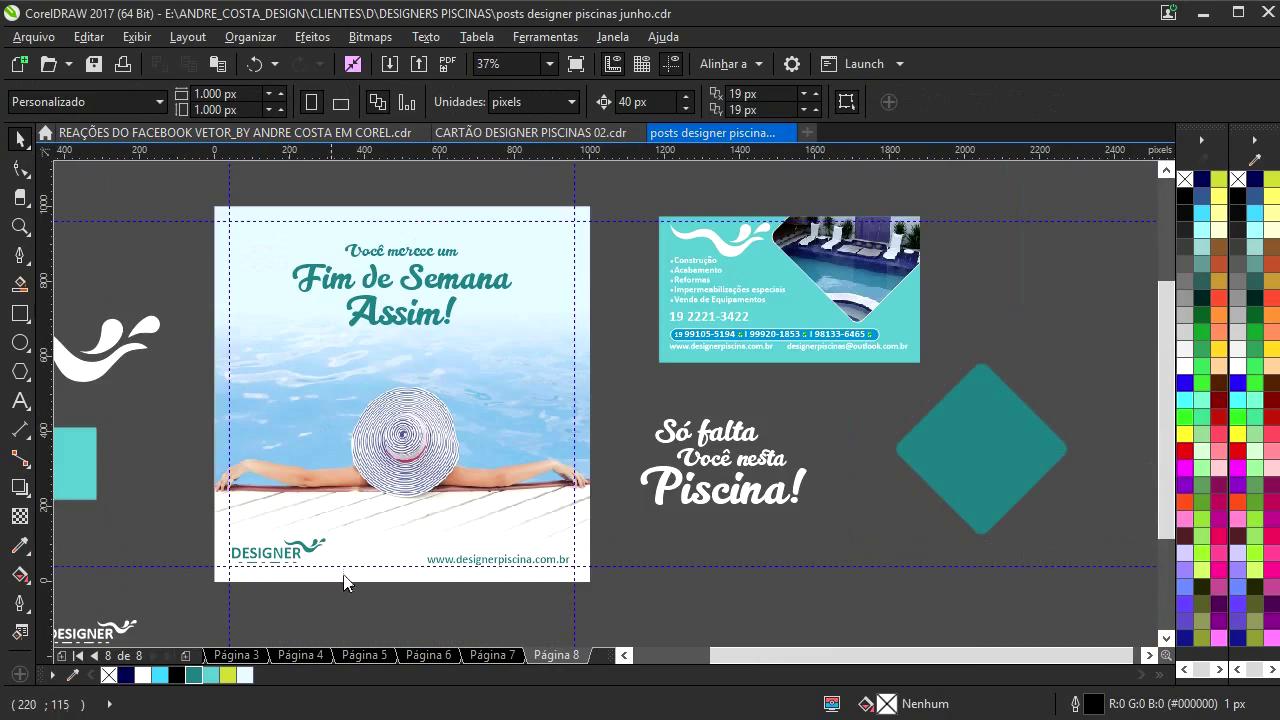
left_click(494, 656)
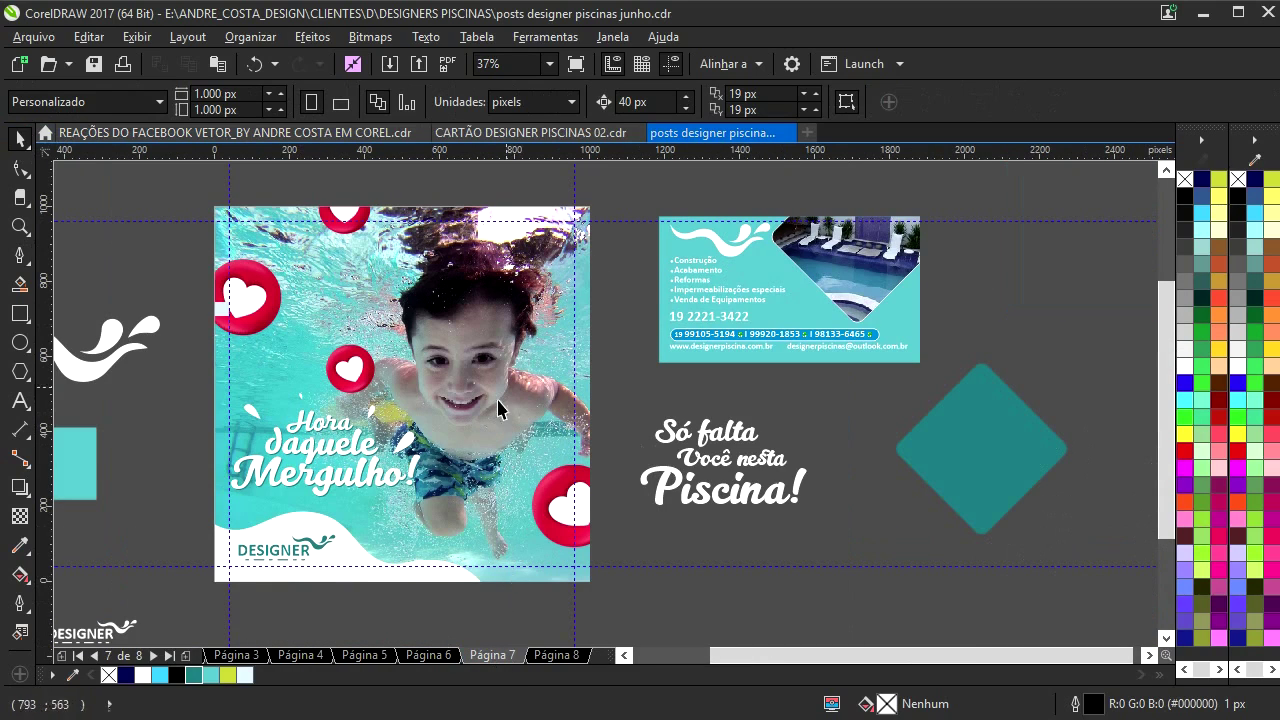
left_click(560, 656)
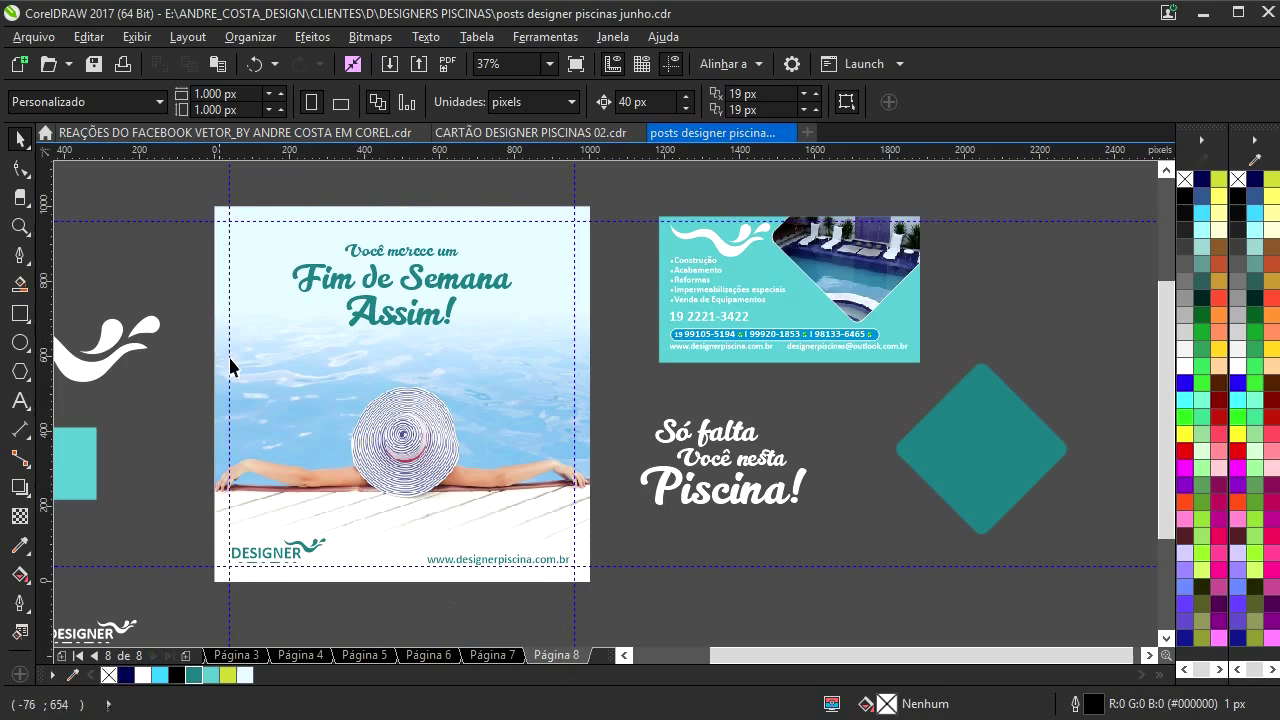
- Draw a basic heart shape of about 75 × 69 px on the water beyond the hat's upper right and set its outline to 4 px
left_click(19, 373)
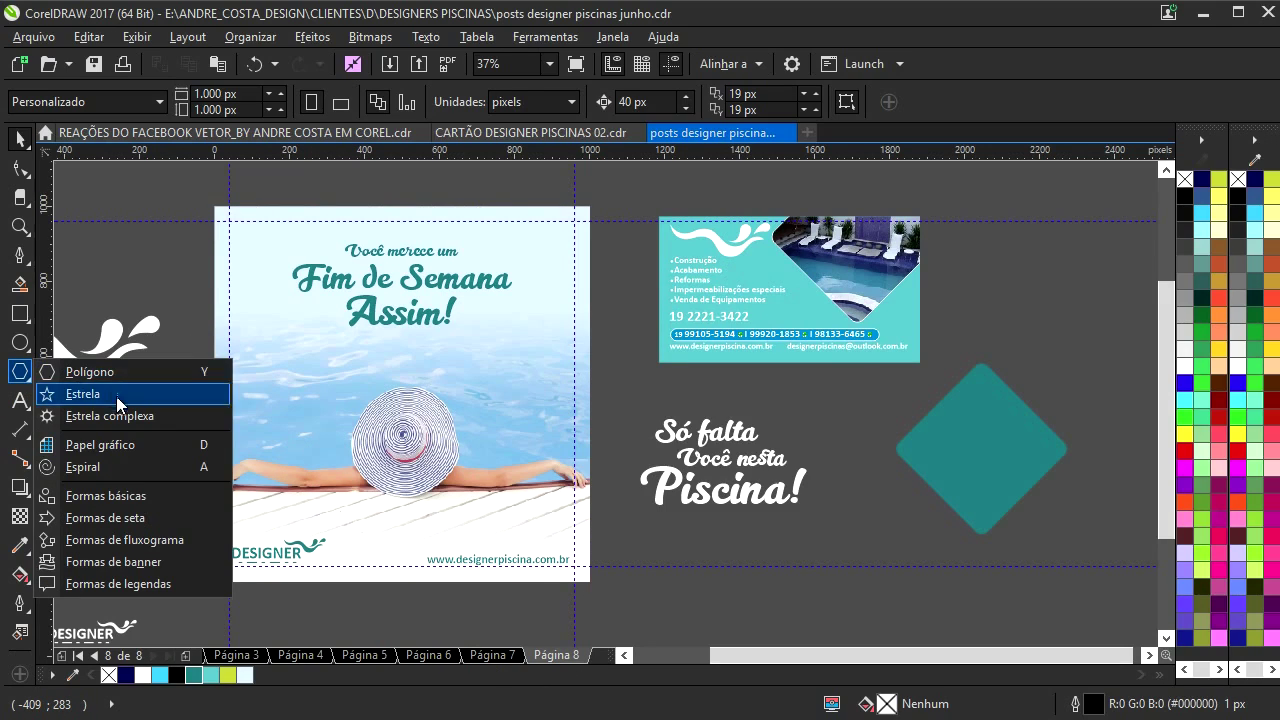
left_click(103, 492)
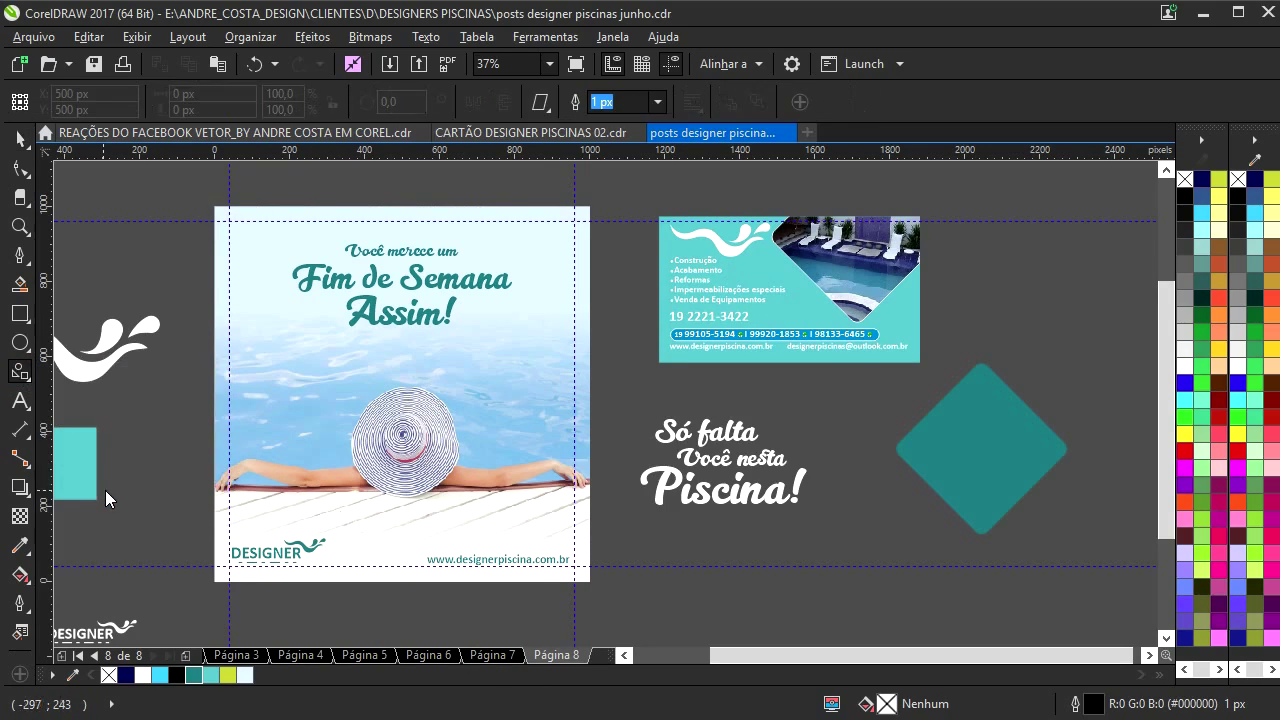
left_click(543, 104)
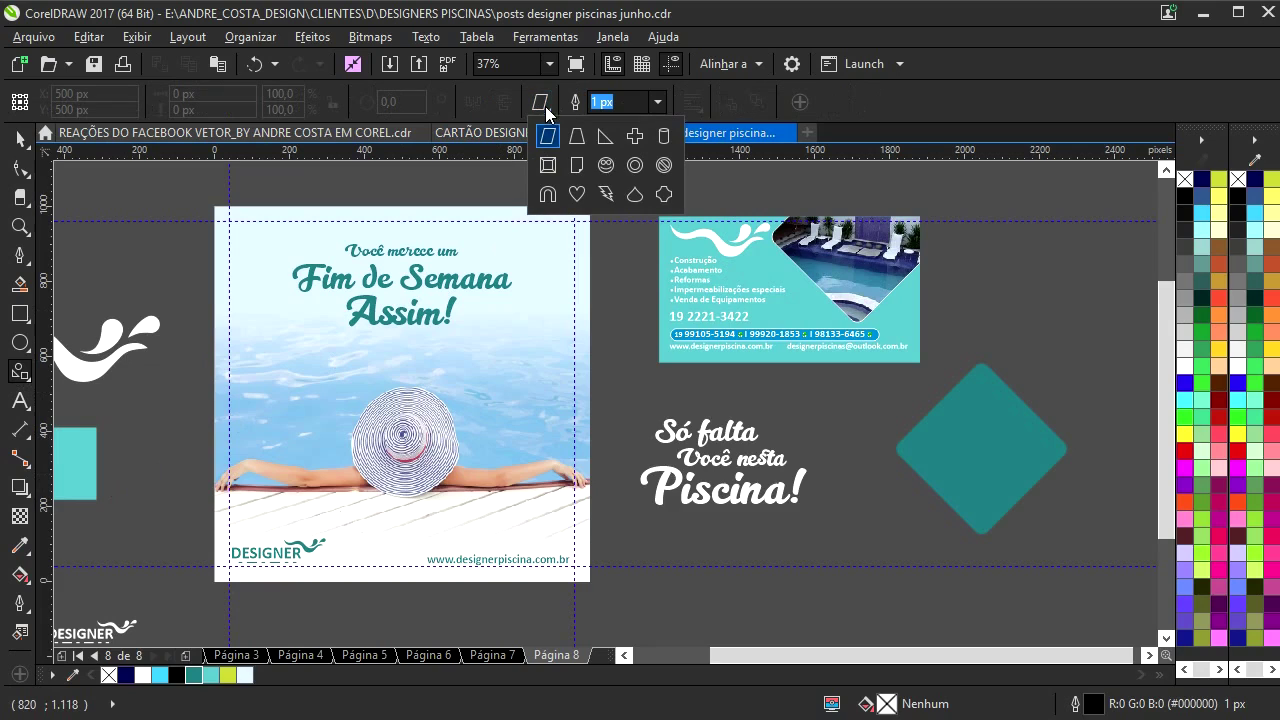
left_click(577, 194)
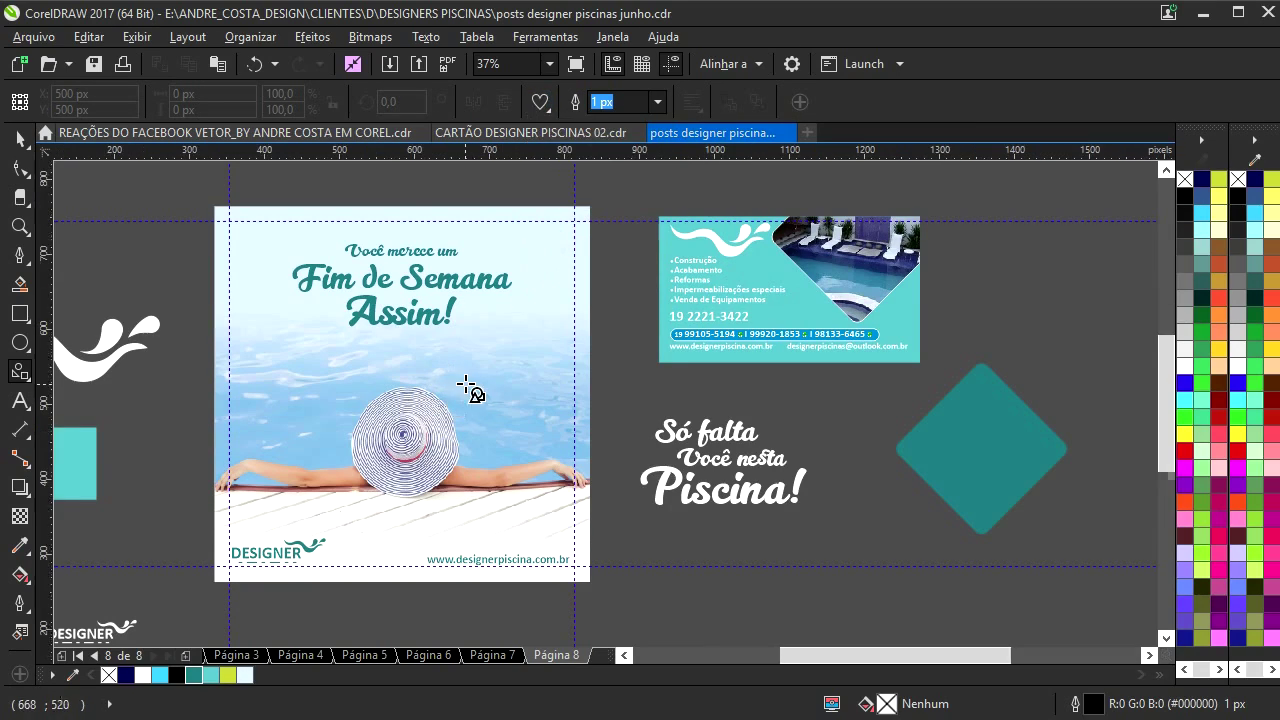
scroll(466, 375, "up", 2)
left_click_drag(468, 365, 521, 417)
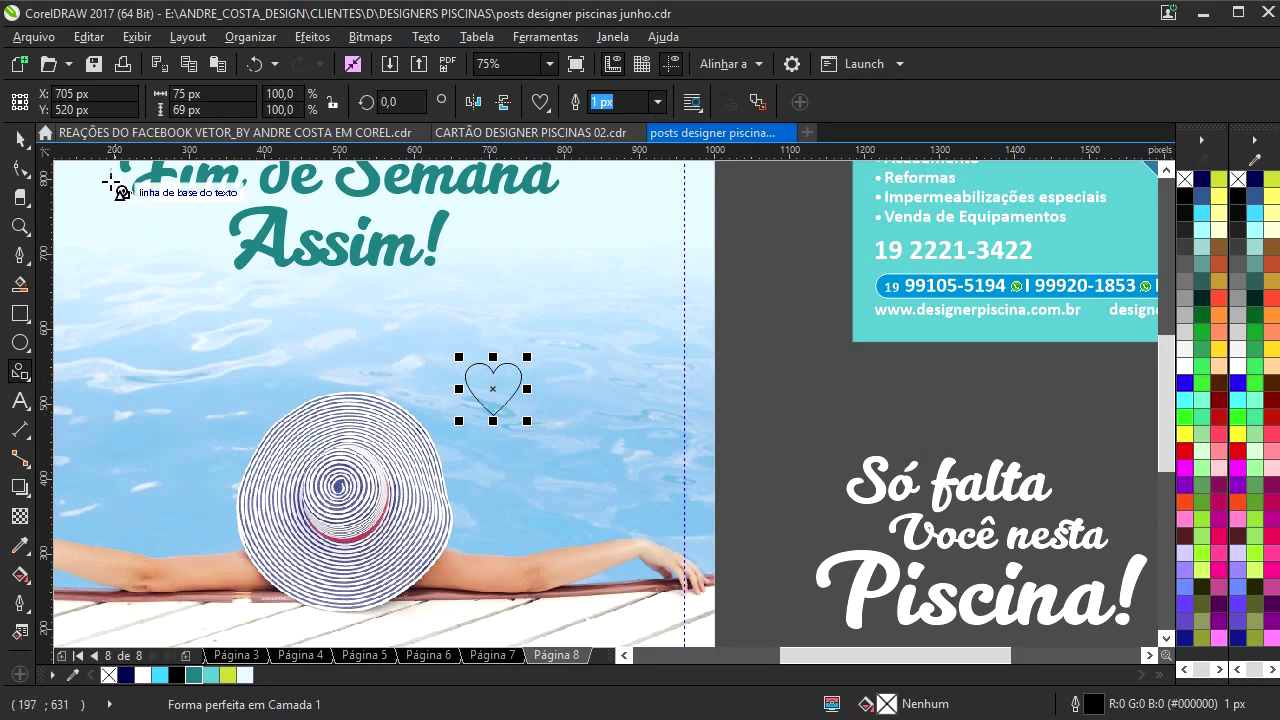
left_click(21, 138)
left_click(657, 102)
left_click(629, 200)
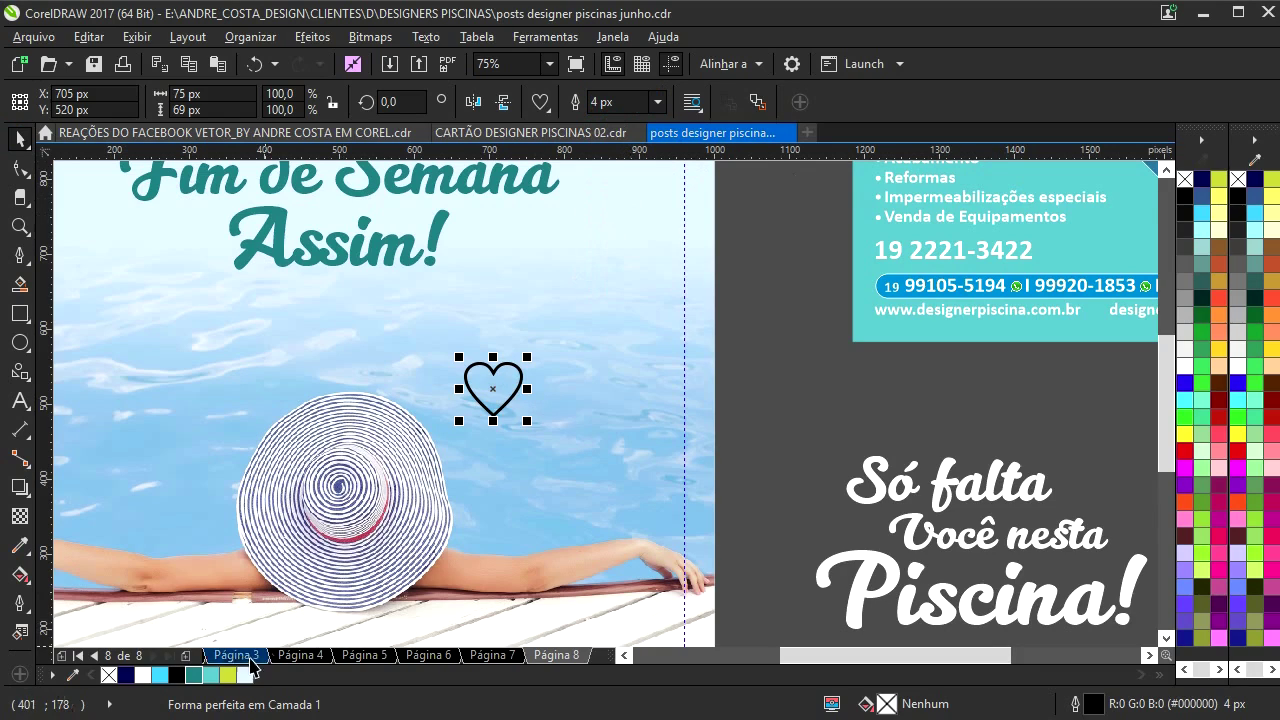
- Colour the heart's outline dark teal and place a half-size copy of about 37 × 35 px above the hat
right_click(194, 676)
left_click_drag(496, 371, 413, 340)
right_click(398, 341)
scroll(726, 337, "up", 2)
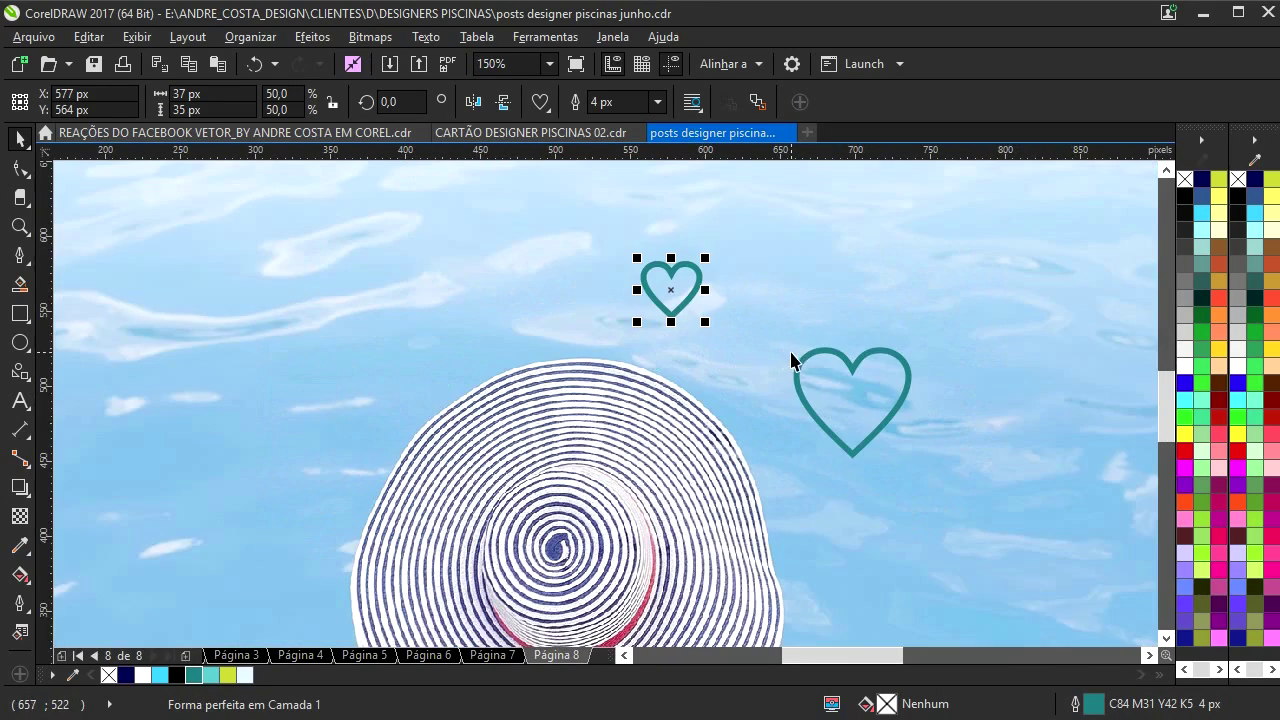
- Copy both hearts onto the water left of the hat and enlarge the bigger copy to about 94 × 87 px
scroll(796, 360, "down", 2)
left_click_drag(808, 366, 575, 380)
right_click(494, 392)
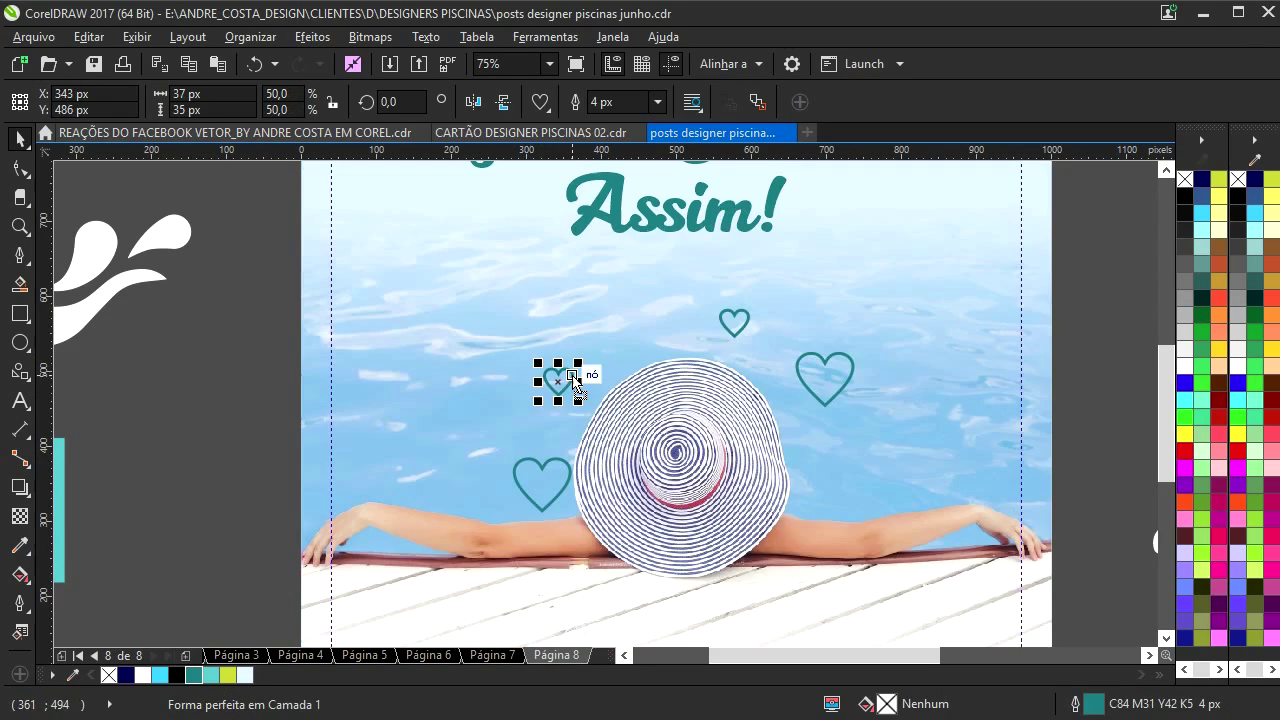
left_click(537, 474)
mouse_move(509, 447)
left_mouse_down()
mouse_move(491, 437)
mouse_move(515, 454)
left_mouse_up()
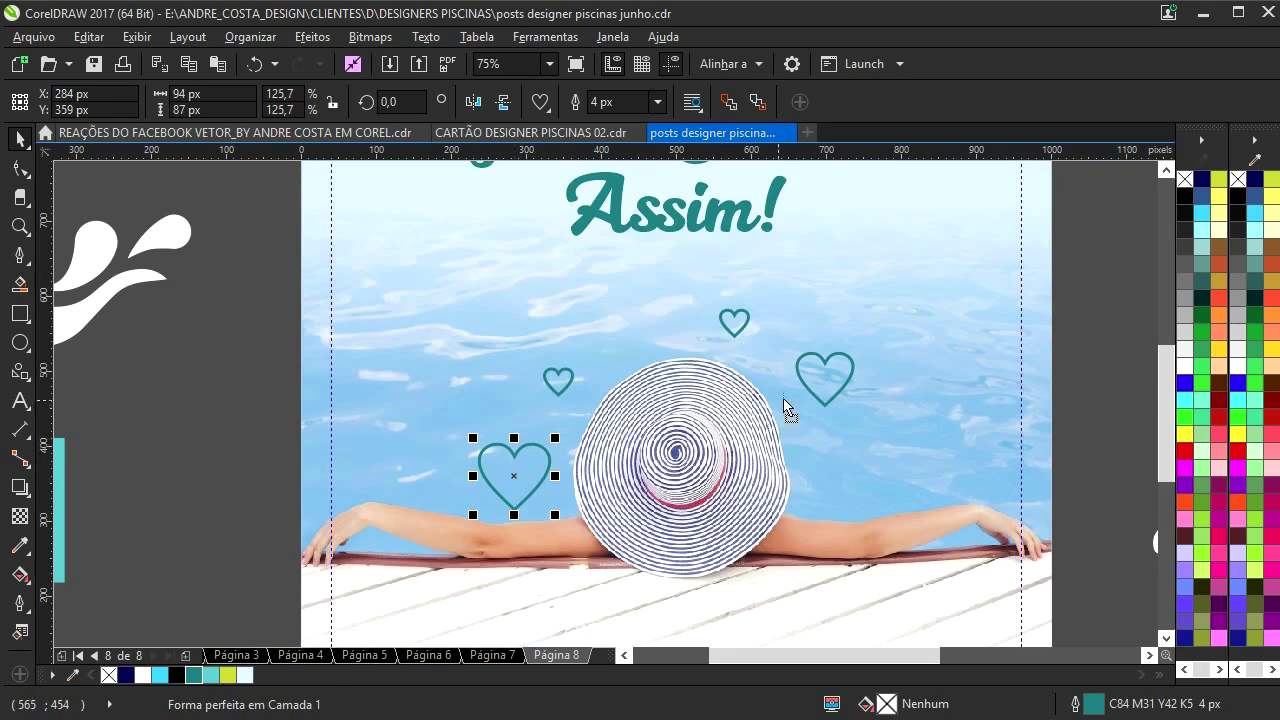
- Lower the large heart right of the hat slightly and copy a small heart onto the deck below the hat
left_click_drag(806, 390, 811, 412)
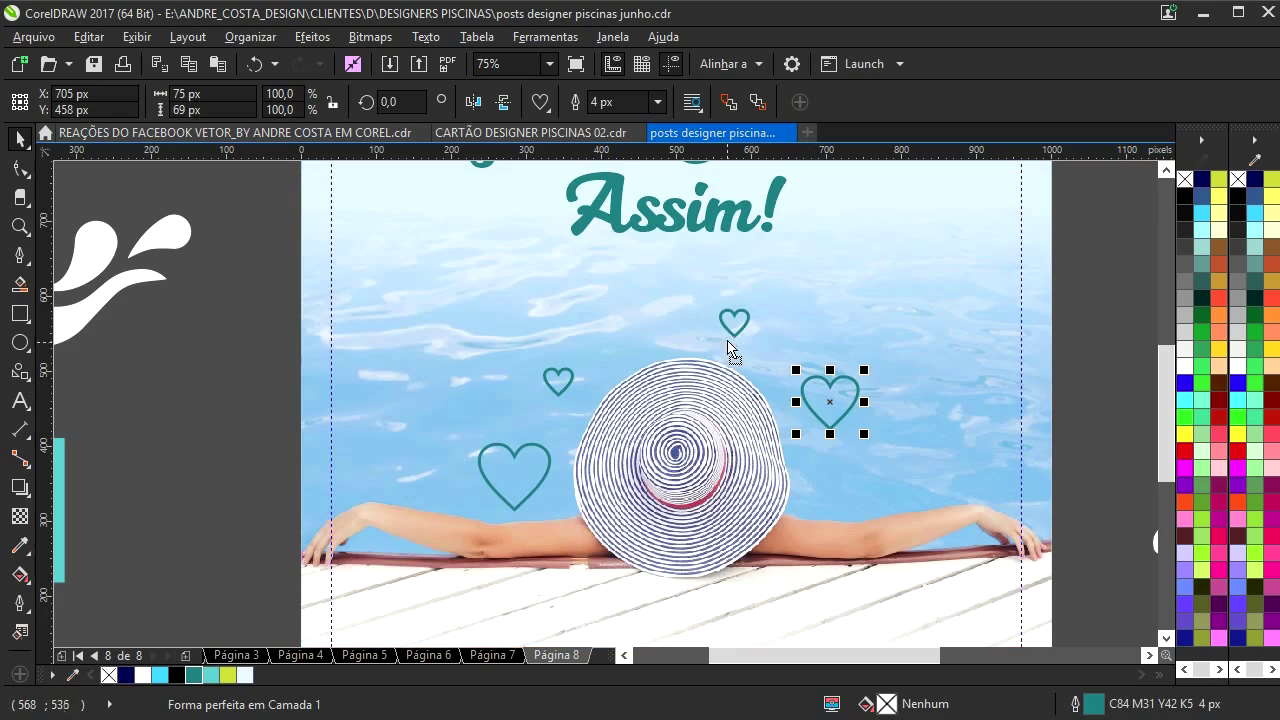
left_click_drag(731, 337, 757, 530)
left_click(1051, 360)
scroll(677, 438, "down", 5)
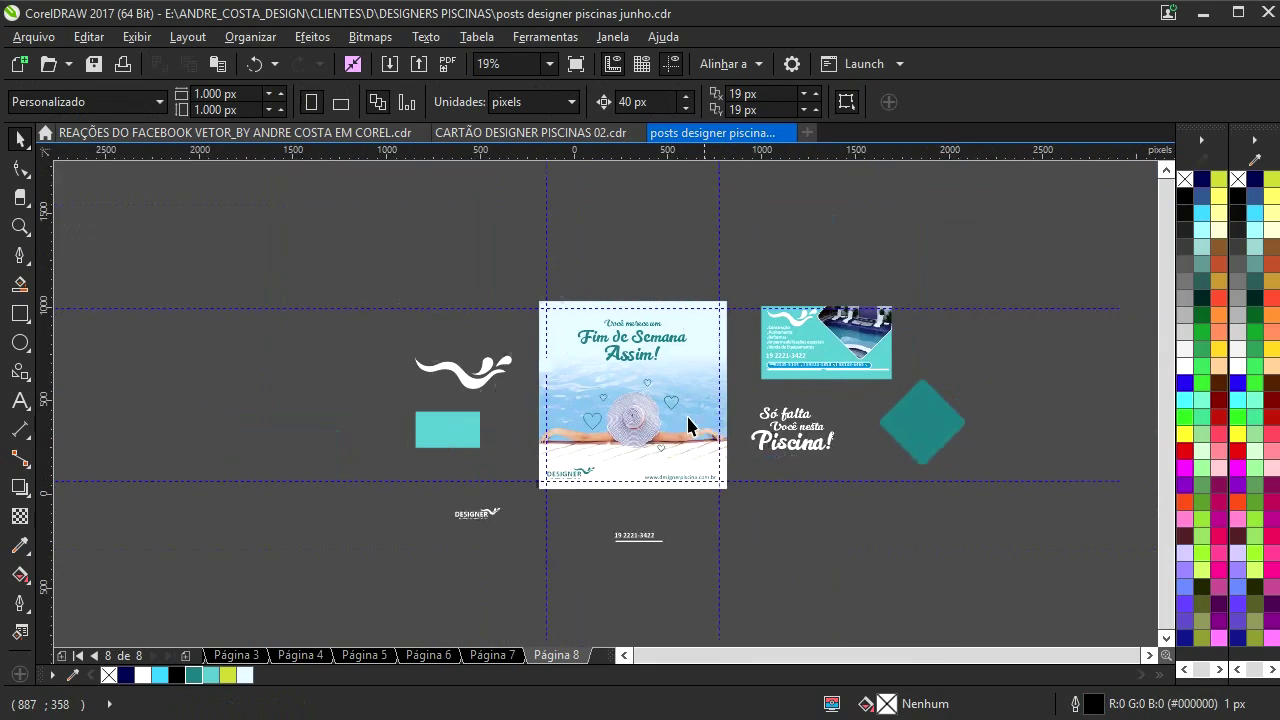
scroll(589, 374, "up", 4)
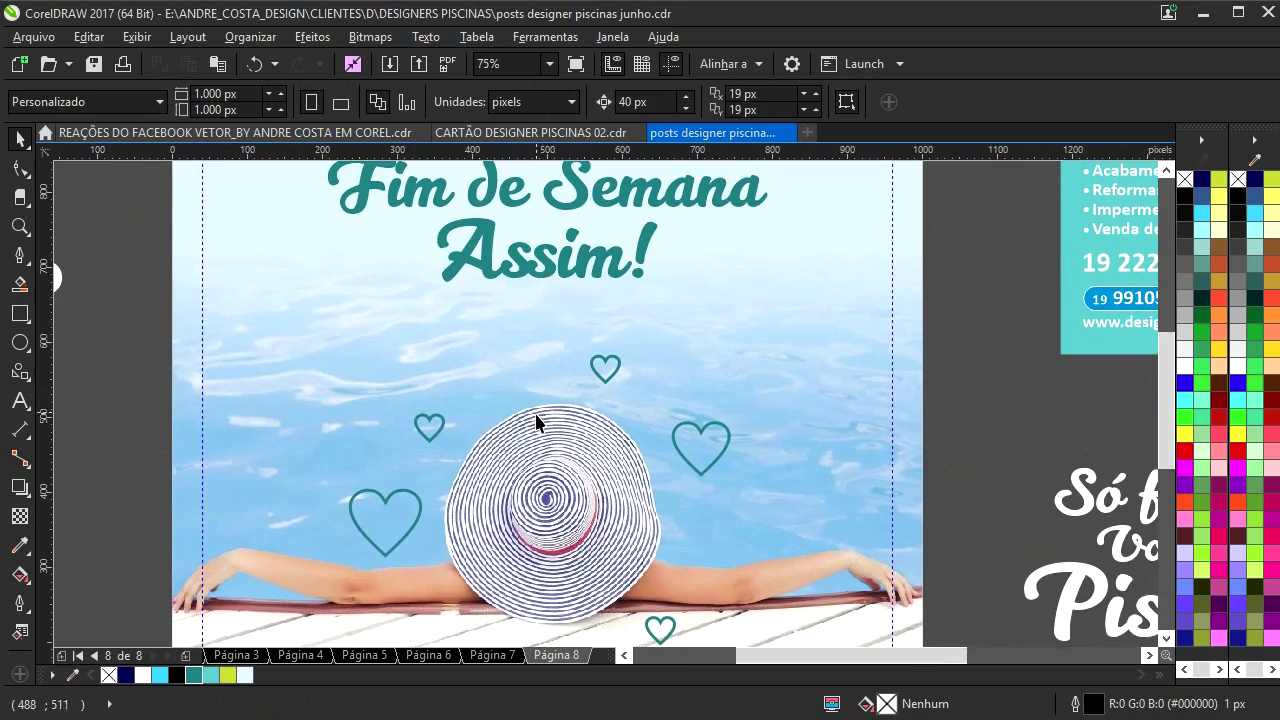
scroll(557, 409, "down", 2)
- Enlarge the three-line headline about its centre to about 645 × 242 px, and scale it back down slightly
left_click_drag(682, 212, 420, 386)
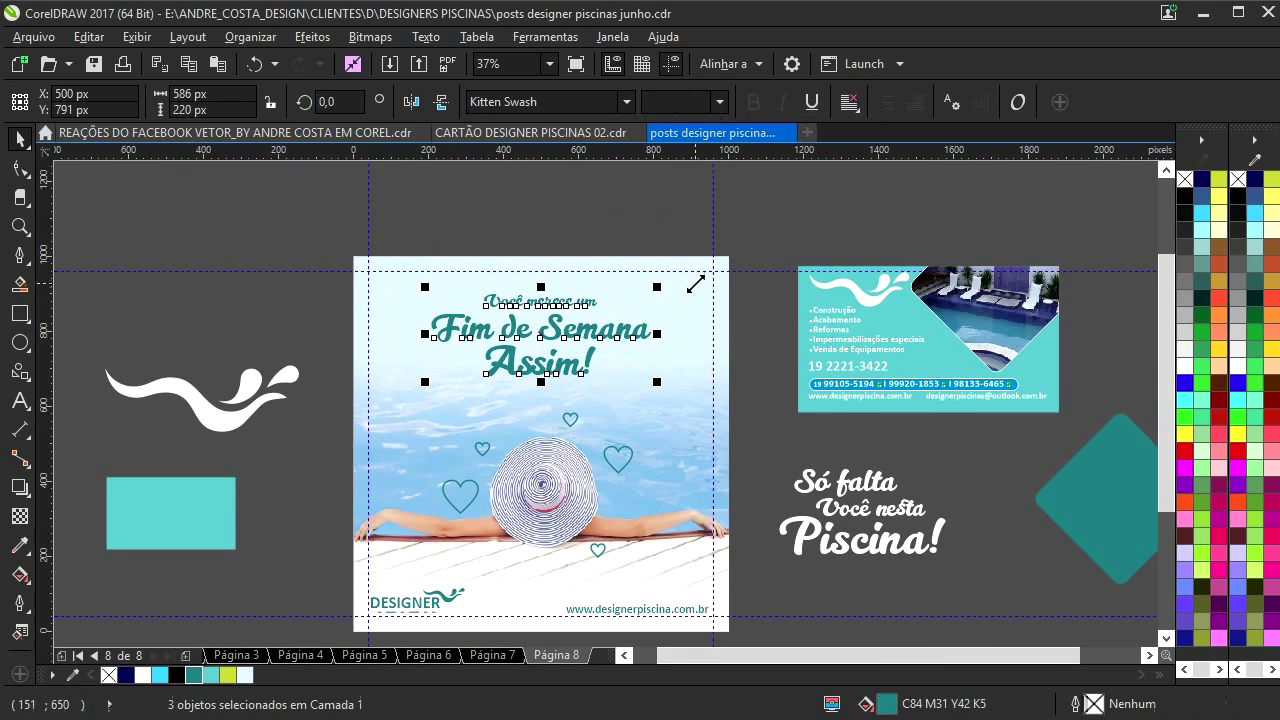
left_click_drag(660, 288, 685, 273)
left_click(654, 243)
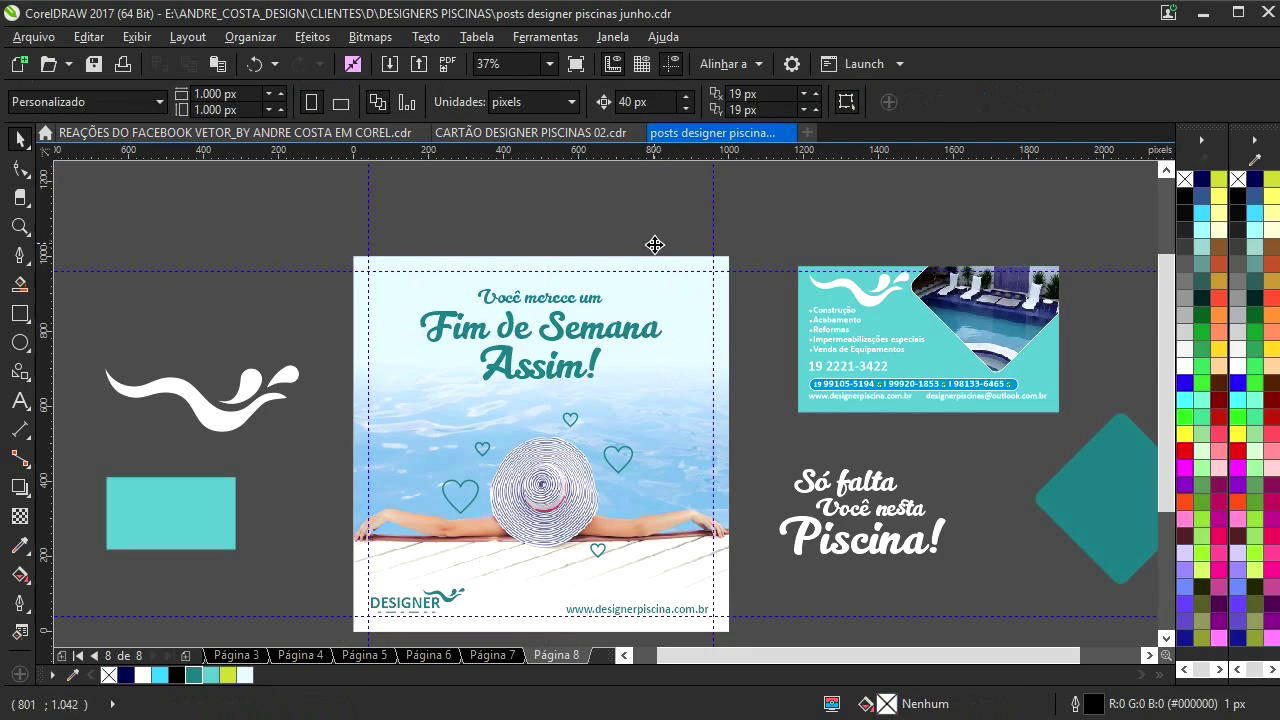
left_click_drag(530, 365, 365, 400)
scroll(654, 300, "up", 2)
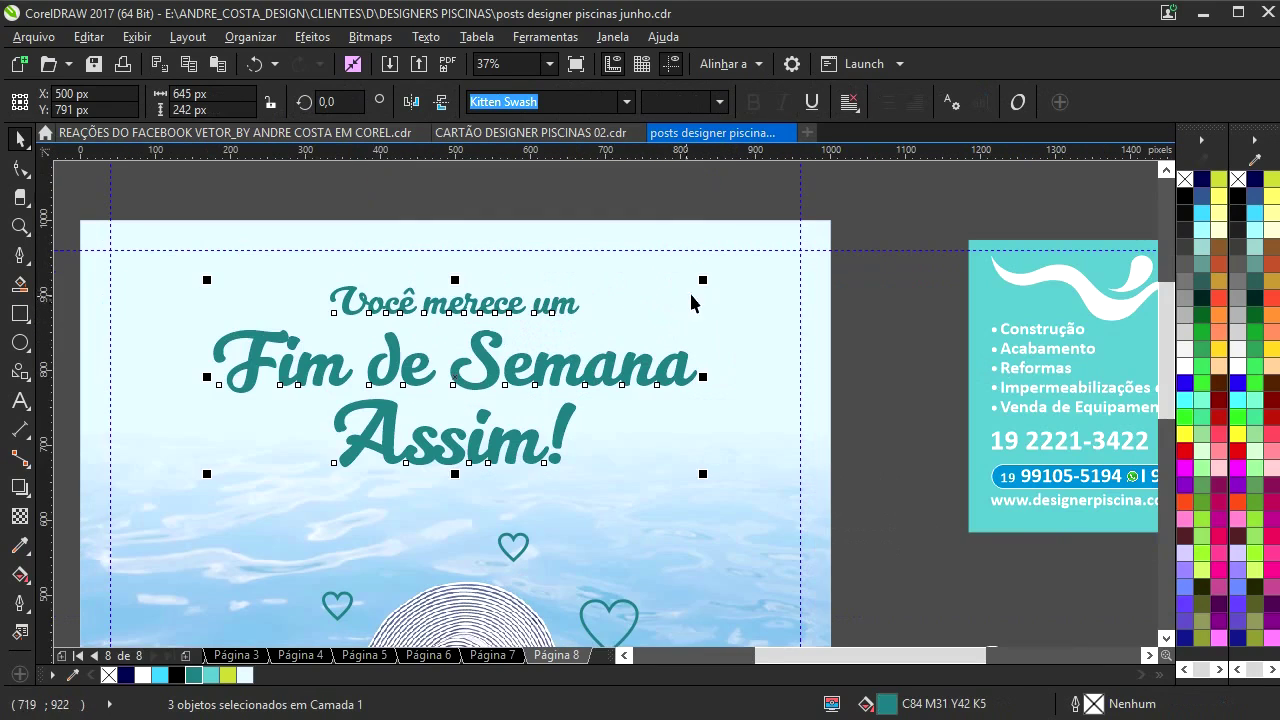
mouse_move(704, 278)
left_mouse_down()
mouse_move(691, 280)
mouse_move(691, 258)
mouse_move(686, 280)
left_mouse_up()
left_click(618, 208)
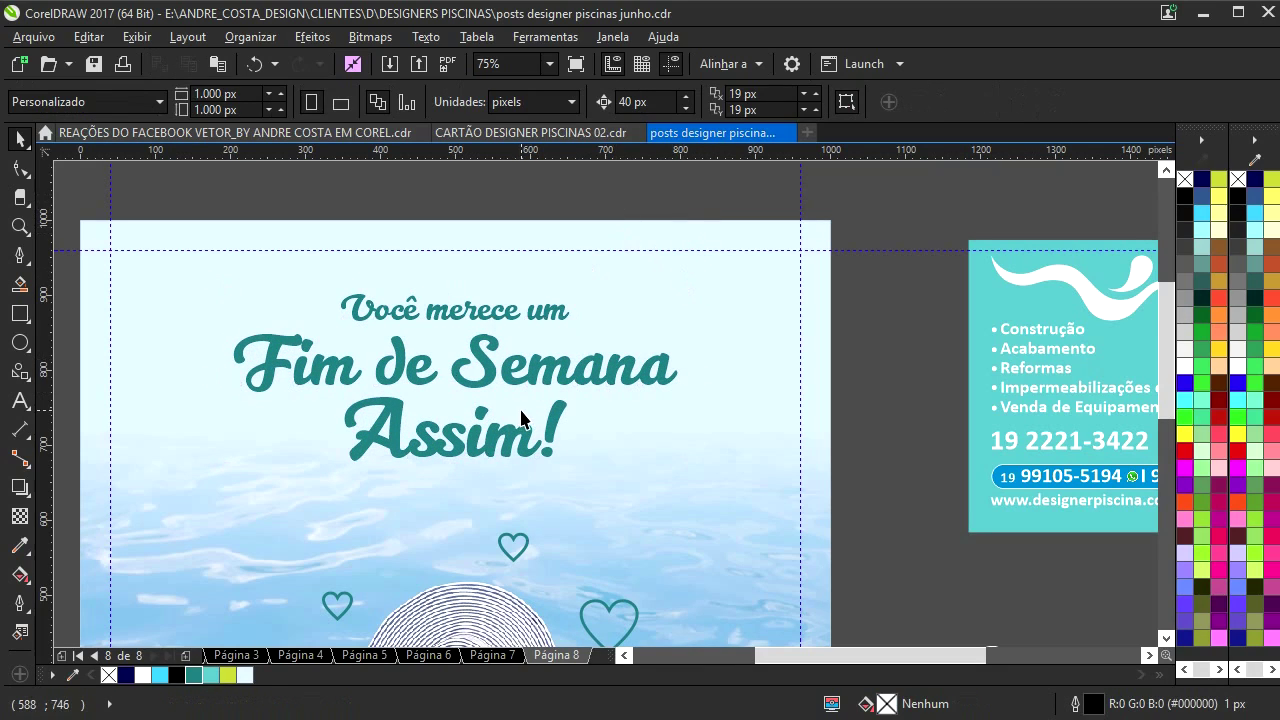
- Draw a closed half-wave shape of about 223 × 97 px with the Pen tool across the page's upper edge above the headline
left_click_drag(430, 386, 449, 427)
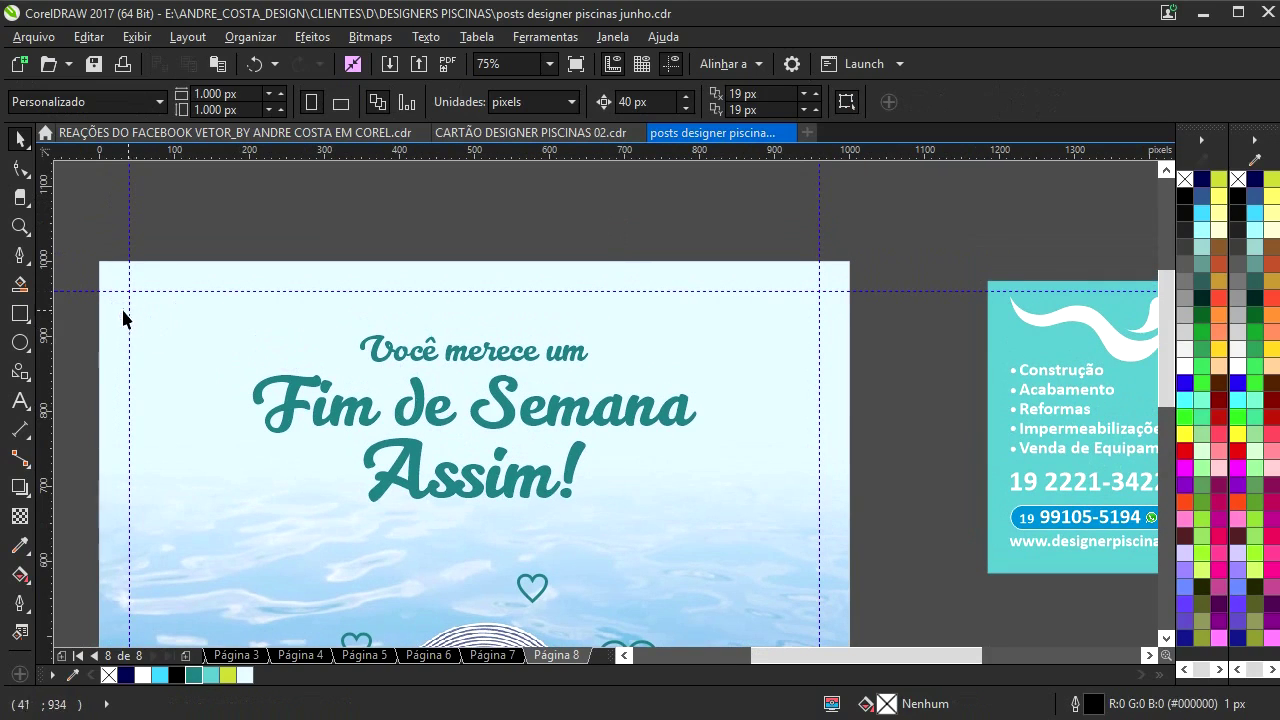
left_click(19, 257)
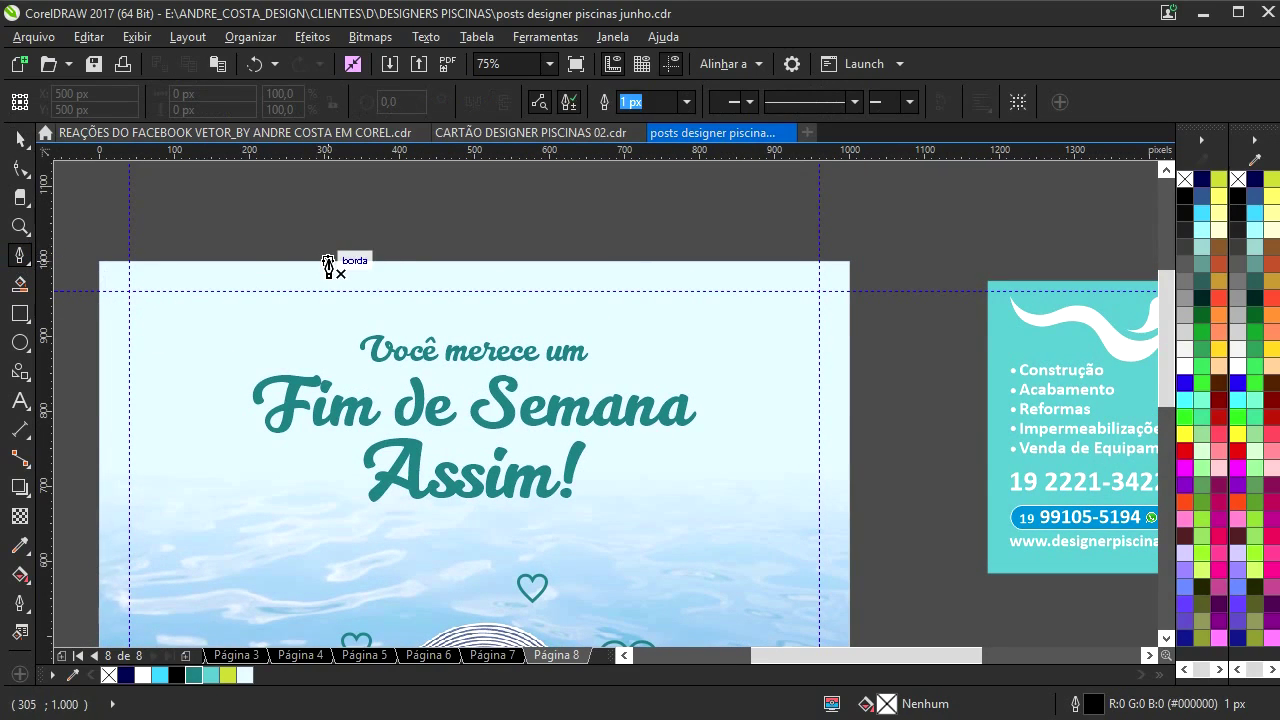
left_click(328, 261)
left_click_drag(392, 277, 488, 326)
key("Escape")
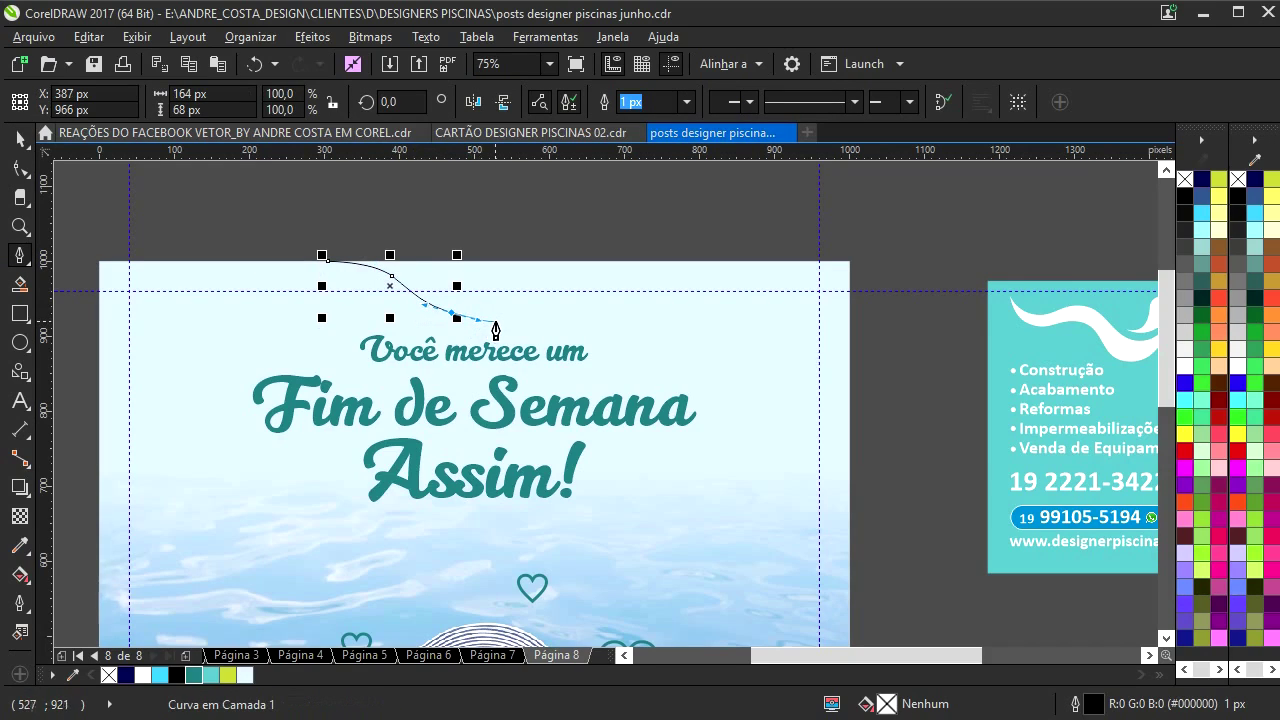
left_click(495, 319)
left_click(500, 243)
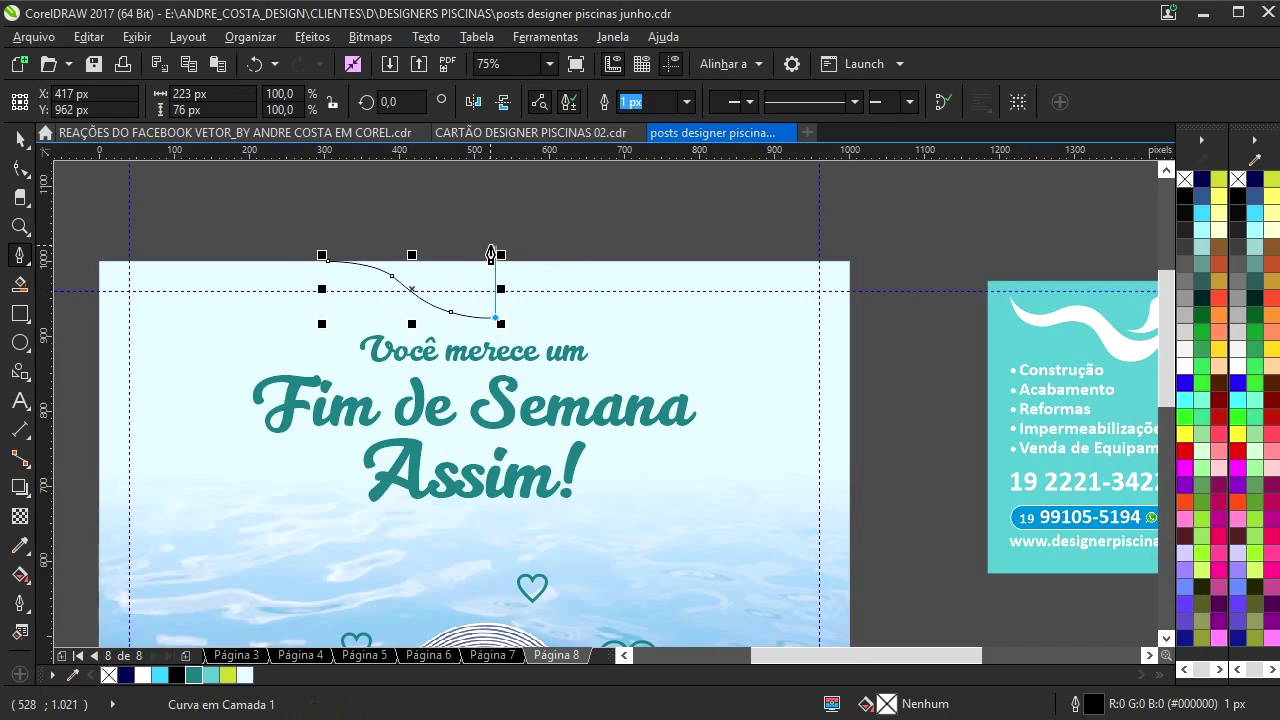
left_click(347, 250)
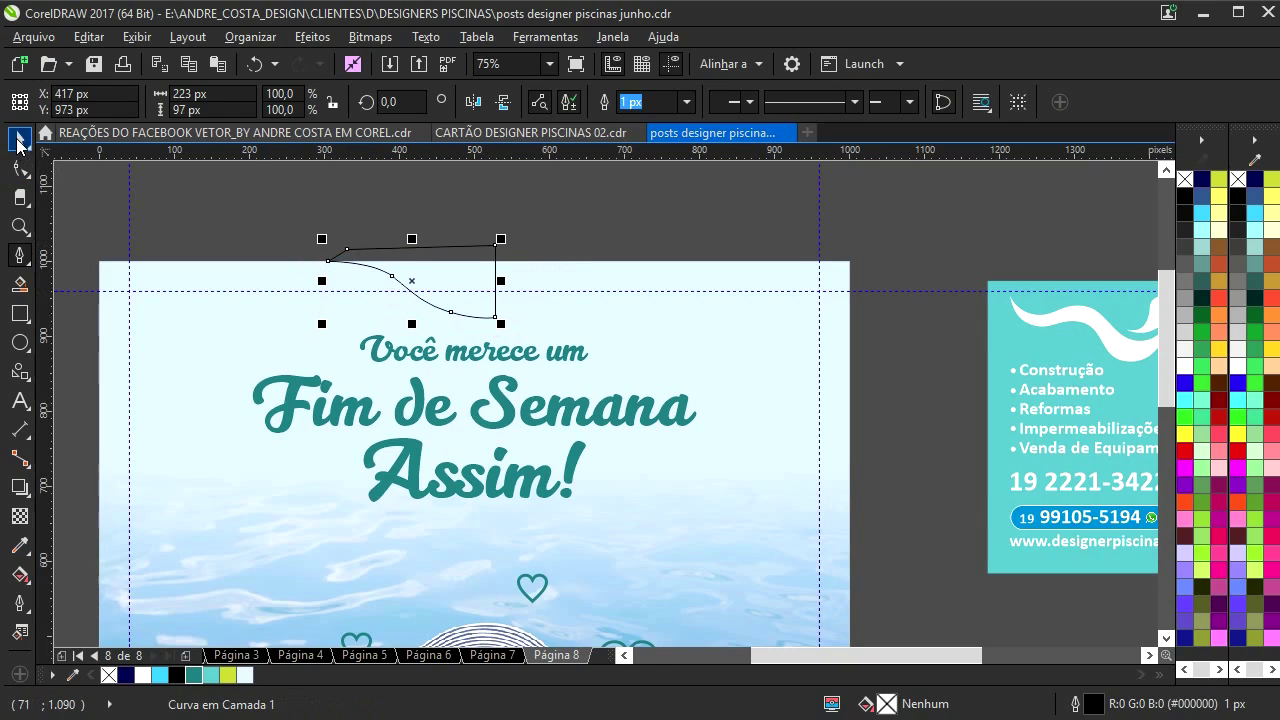
- Mirror a copy of the half-wave horizontally, overlap it with the original and weld both into one symmetrical curve
left_click(18, 141)
scroll(418, 280, "up", 2)
left_click_drag(423, 283, 711, 289)
left_click(473, 101)
left_click_drag(629, 273, 663, 287)
left_click(457, 272, "shift")
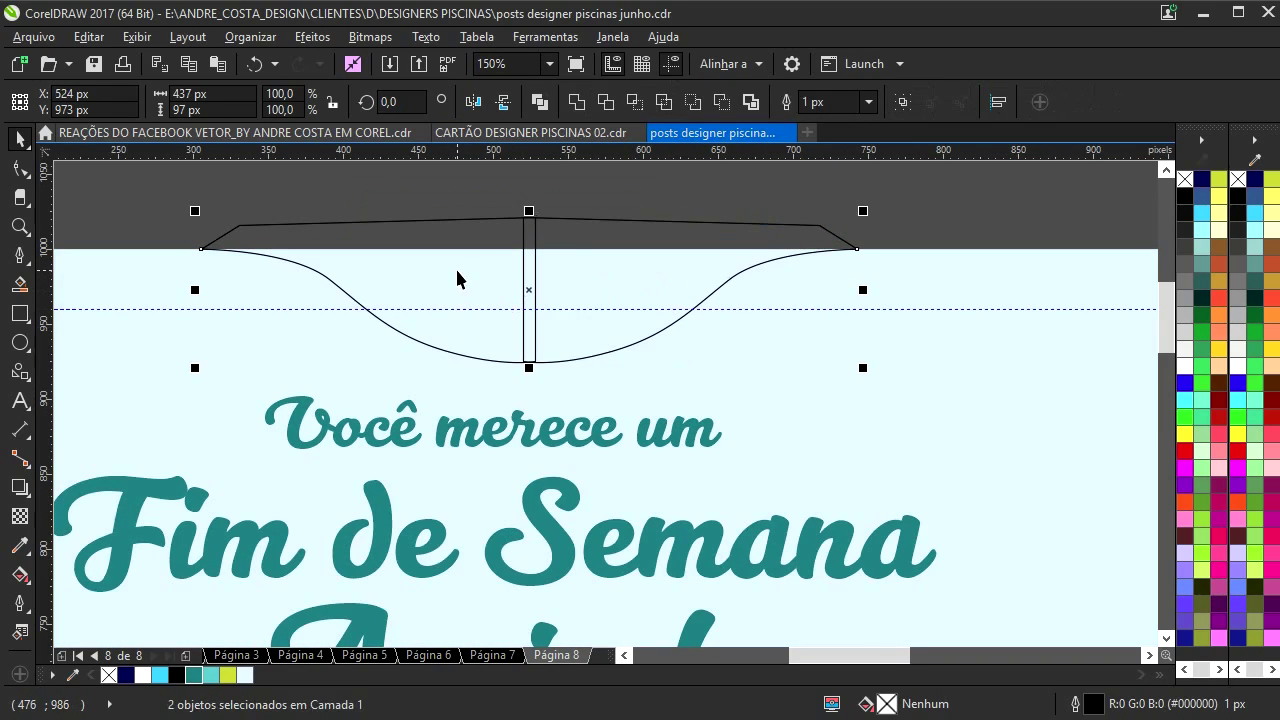
left_click(575, 103)
key("ctrl+l")
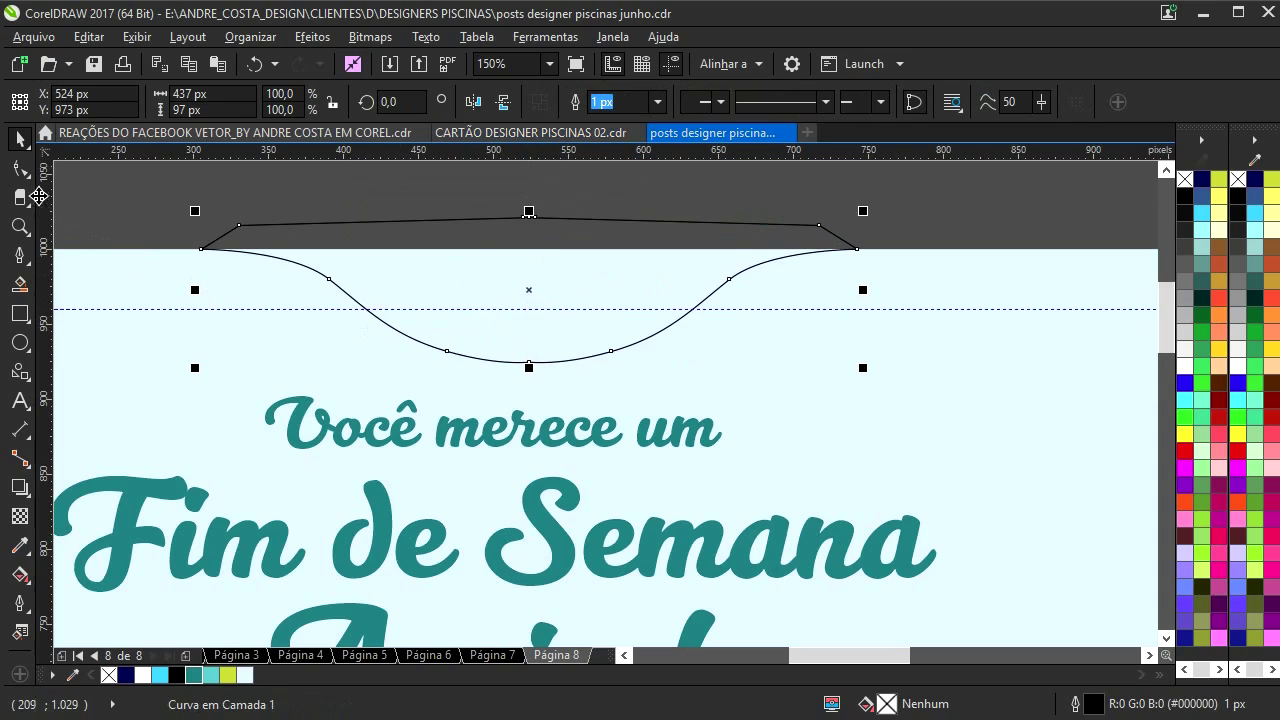
- Delete the surplus nodes at the lower middle of the welded curve to smooth its join
key("F10")
key("Delete")
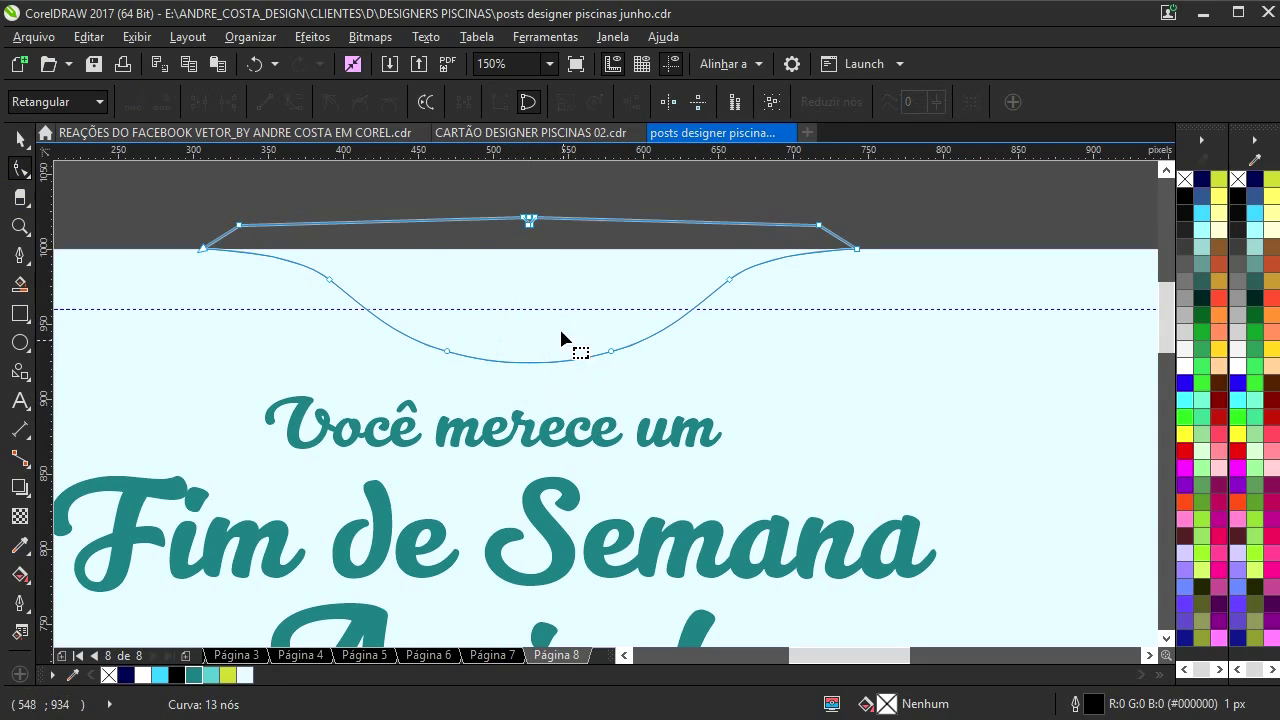
left_click(20, 138)
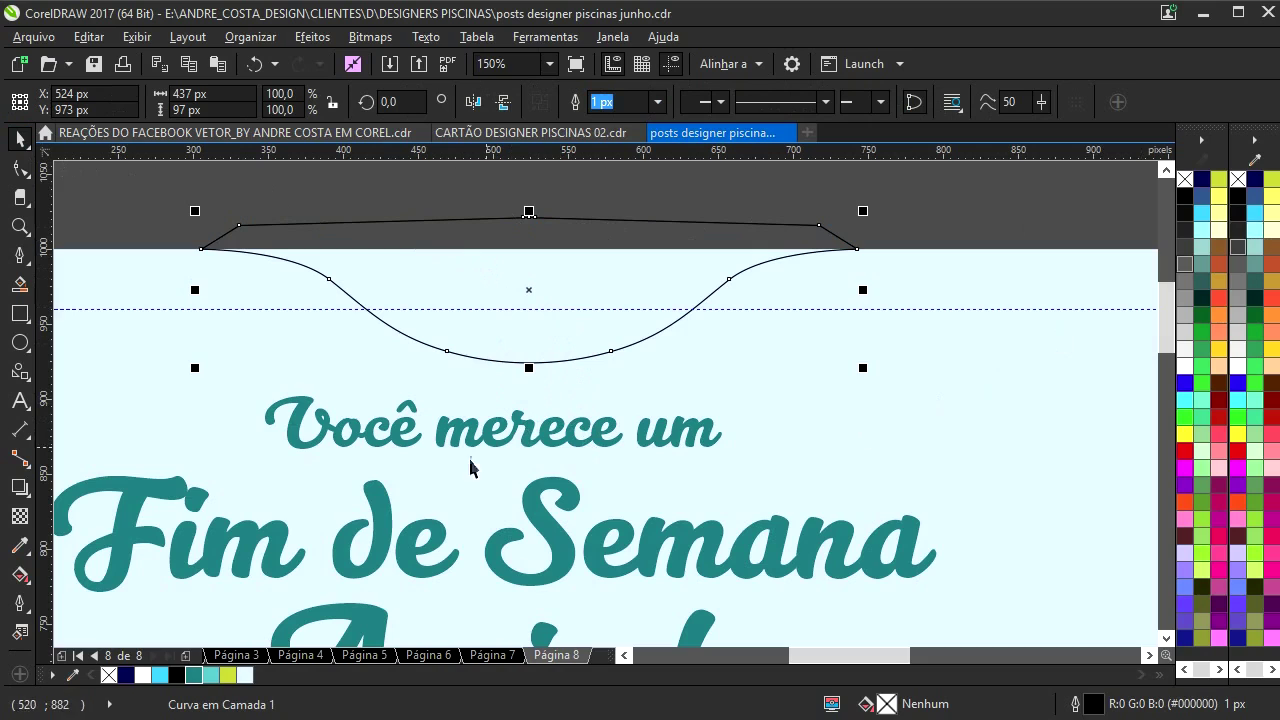
- Fill the welded curve dark teal, shrink it to about 307 × 68 px at the page's upper edge and remove its outline
left_click(196, 677)
left_click_drag(491, 355, 508, 329)
left_click_drag(866, 212, 769, 221)
left_click_drag(537, 274, 578, 277)
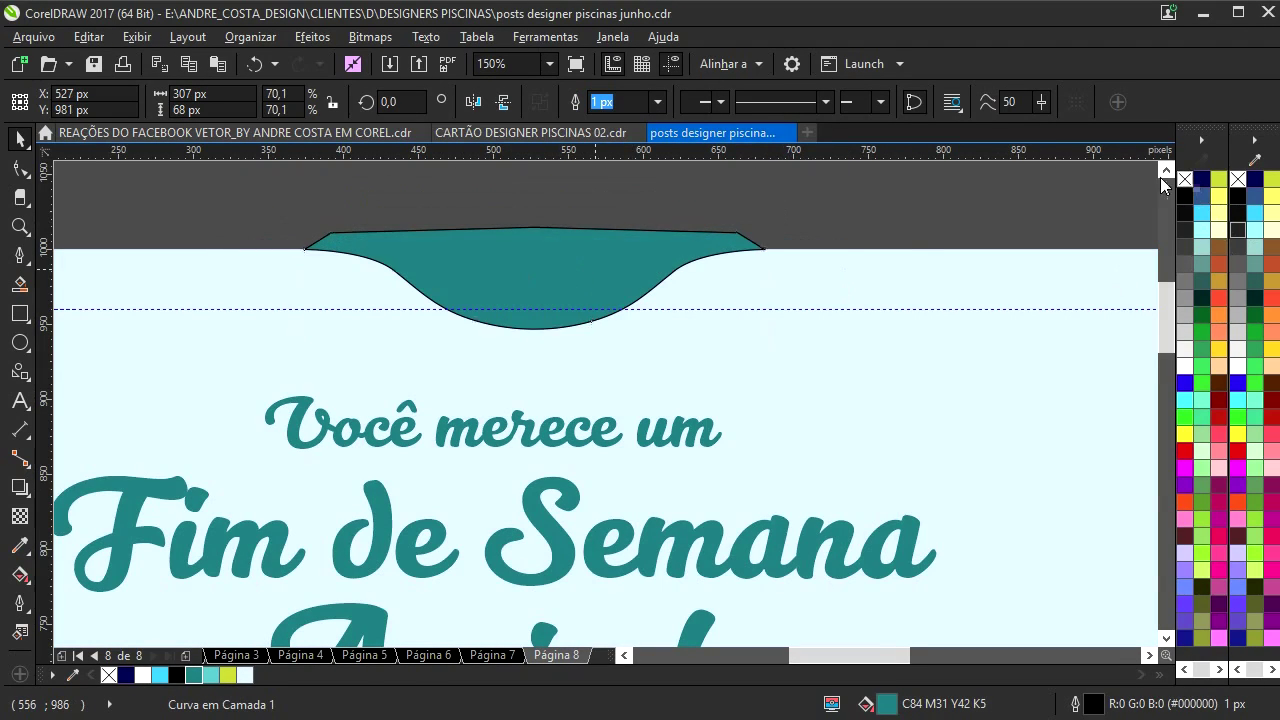
right_click(1189, 180)
- PowerClip the teal curve inside the post's background frame
right_click(540, 281)
left_click(620, 187)
left_click(753, 269)
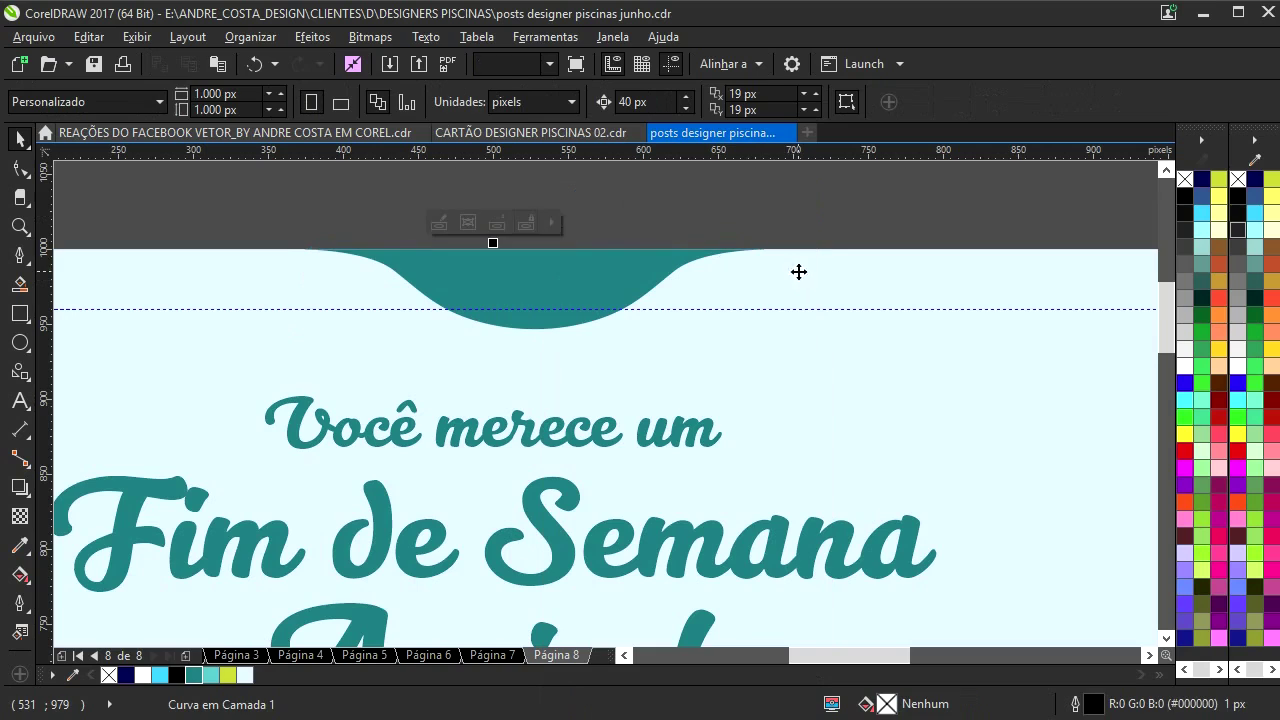
- Edit the frame's contents to shrink the teal curve and reposition it above the headline, and finish editing the frame
scroll(574, 309, "down", 3)
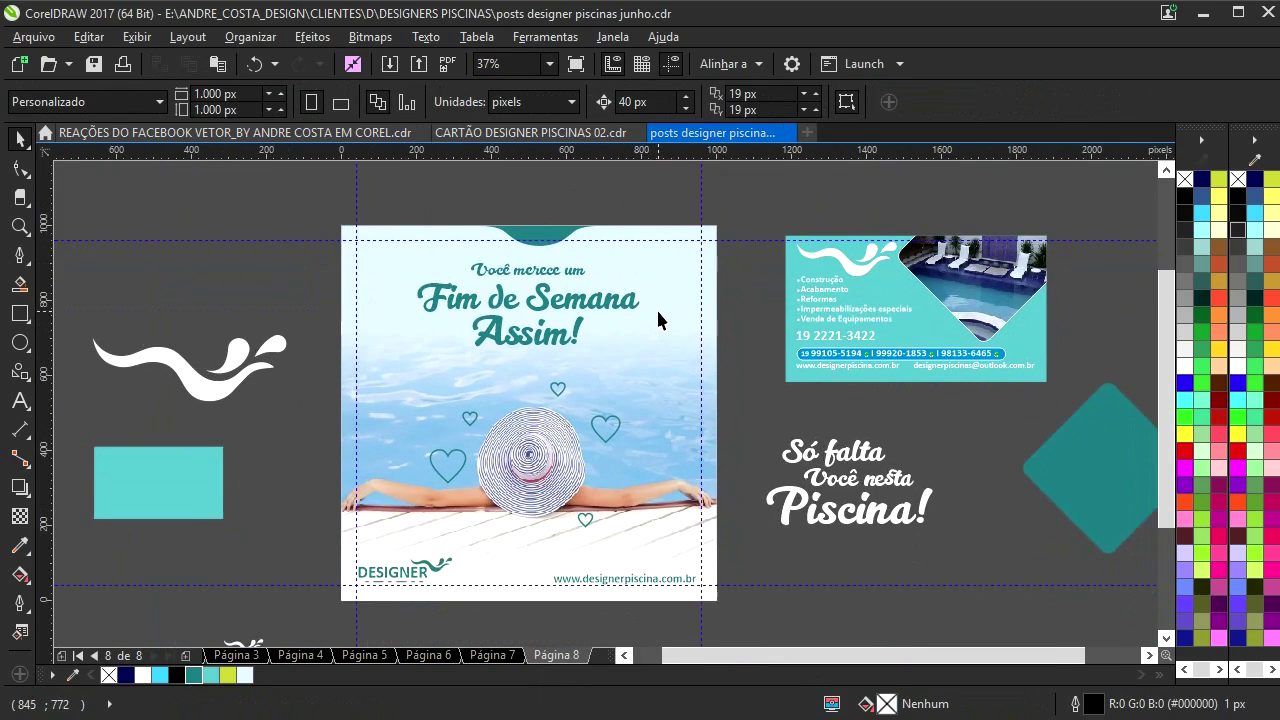
scroll(658, 320, "down", 1)
scroll(527, 209, "up", 2)
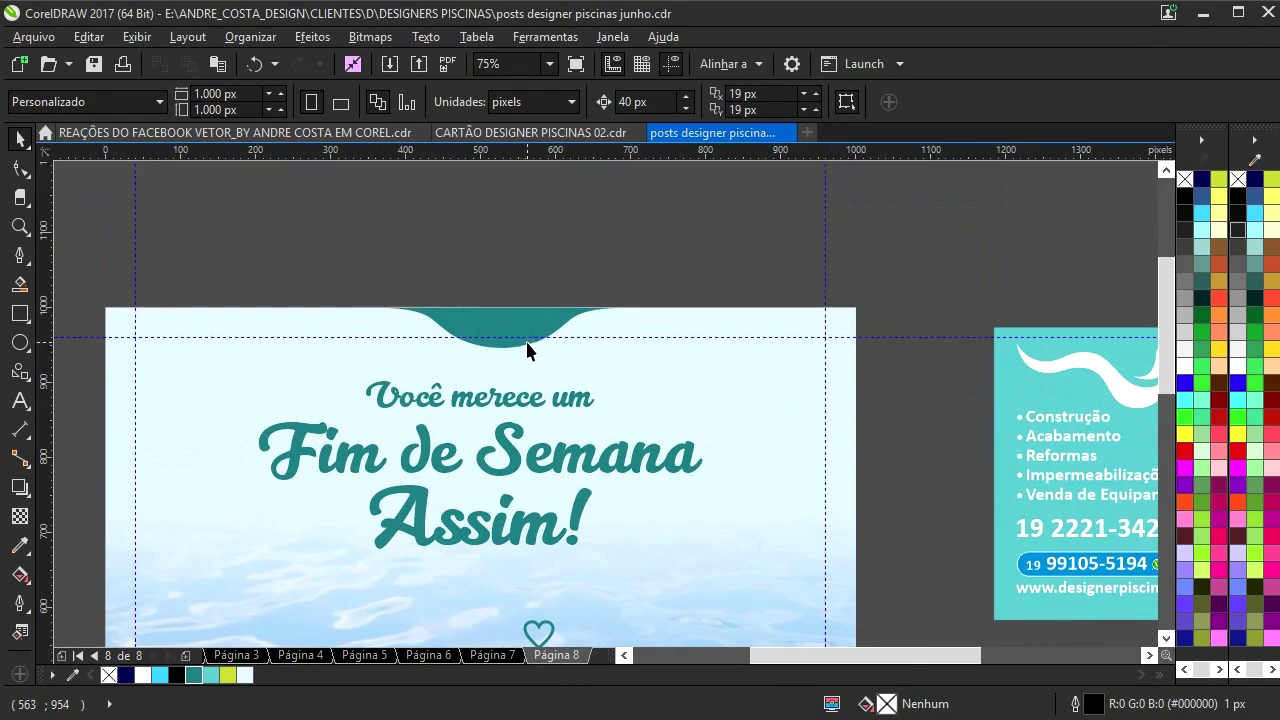
left_click(610, 300, "ctrl")
left_click_drag(622, 291, 585, 285)
scroll(516, 311, "up", 4)
left_click_drag(503, 323, 492, 305)
left_click(511, 260)
scroll(511, 260, "down", 6)
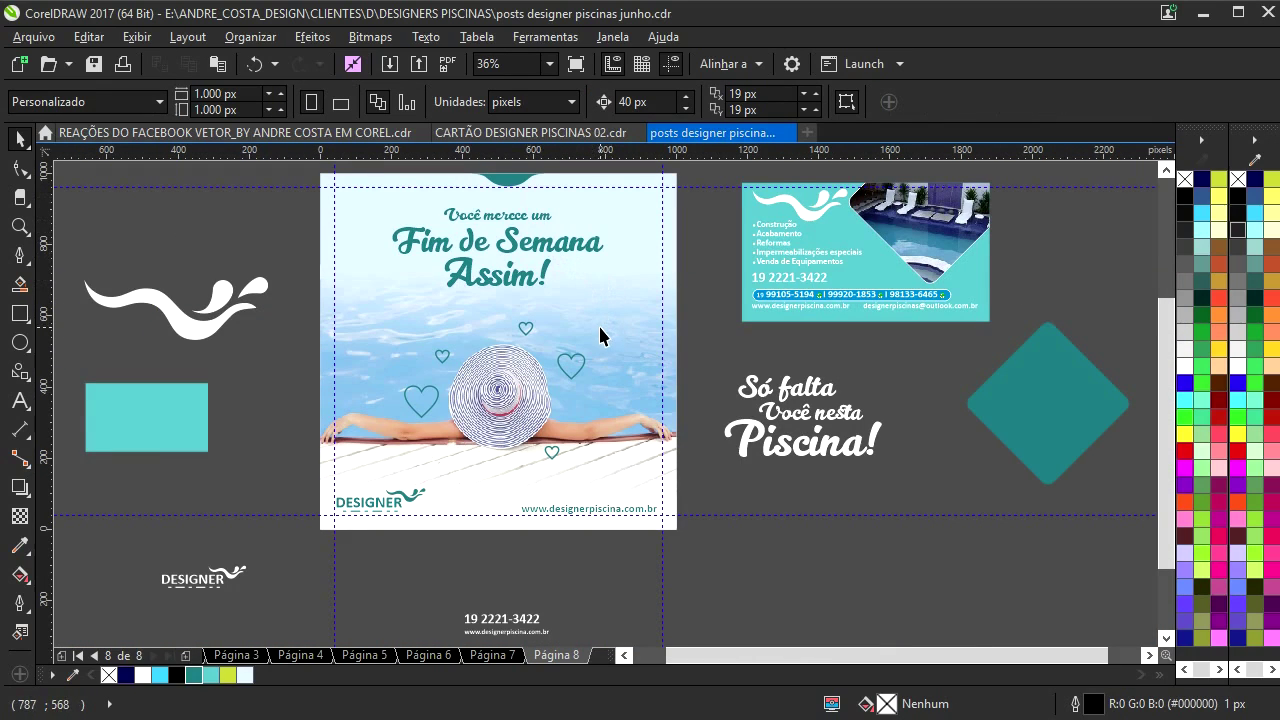
- Enlarge the Designer logo in the post's lower-left corner to about 301 × 88 px, inside the margin guides
left_click_drag(366, 524, 473, 476)
left_click(743, 563)
left_click_drag(276, 454, 532, 572)
scroll(465, 478, "up", 2)
left_click_drag(458, 470, 441, 467)
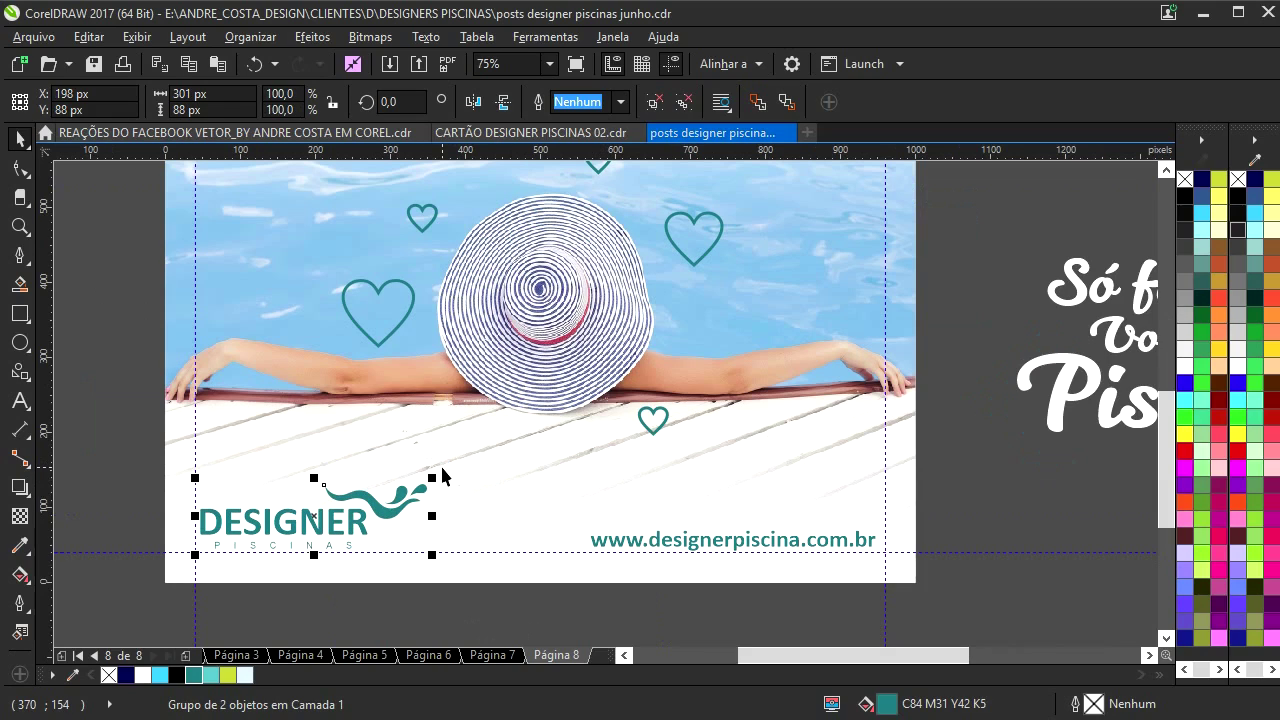
left_click(855, 520)
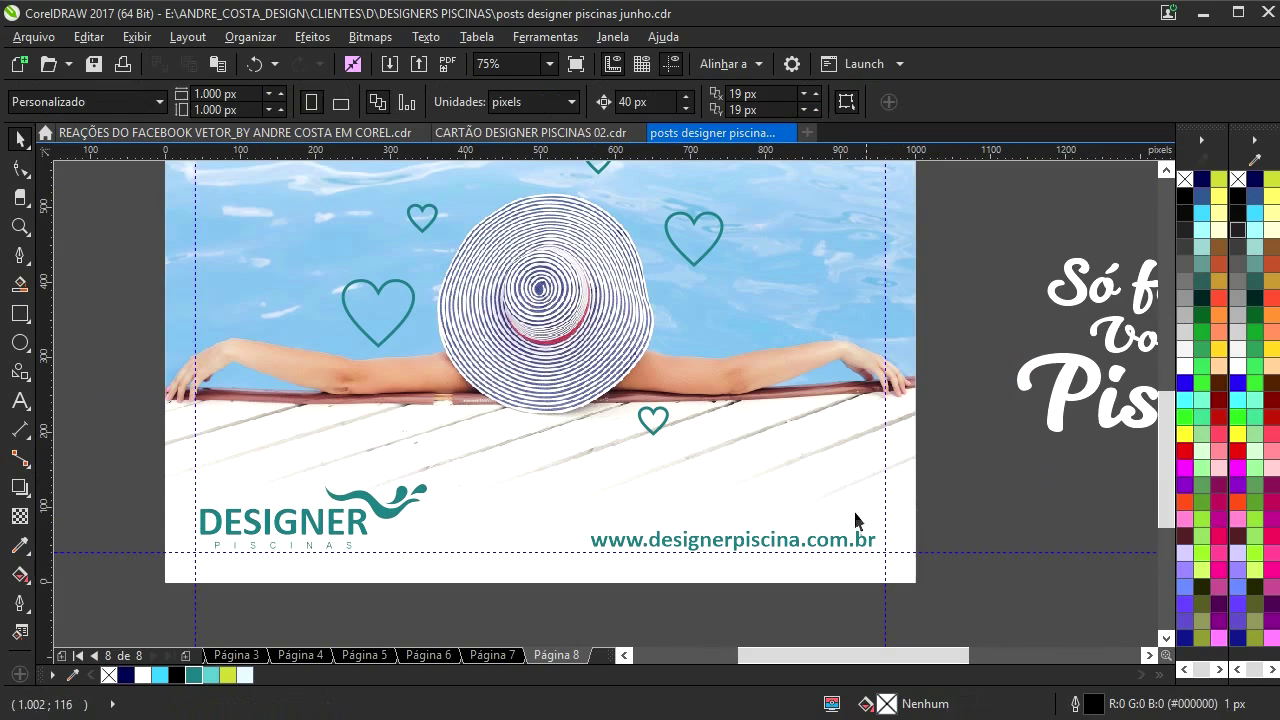
- Shrink the website address on the post to about 347 × 25 px and keep it against the right margin guide
left_click(800, 545)
left_click_drag(585, 521, 595, 530)
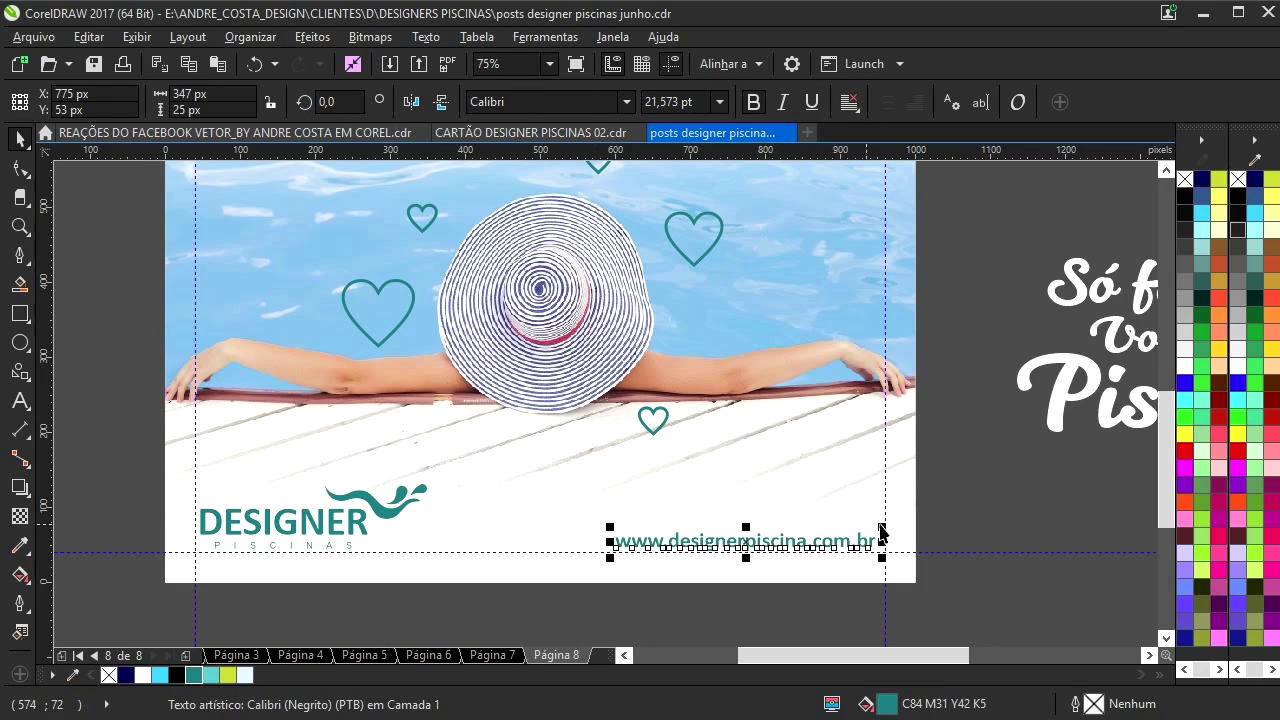
left_click(950, 522)
- Insert a new page after page 8 and add a page-sized rectangle of 1000 × 1000 px to it
key("F4")
left_click_drag(758, 466, 787, 481)
left_click_drag(426, 567, 457, 490)
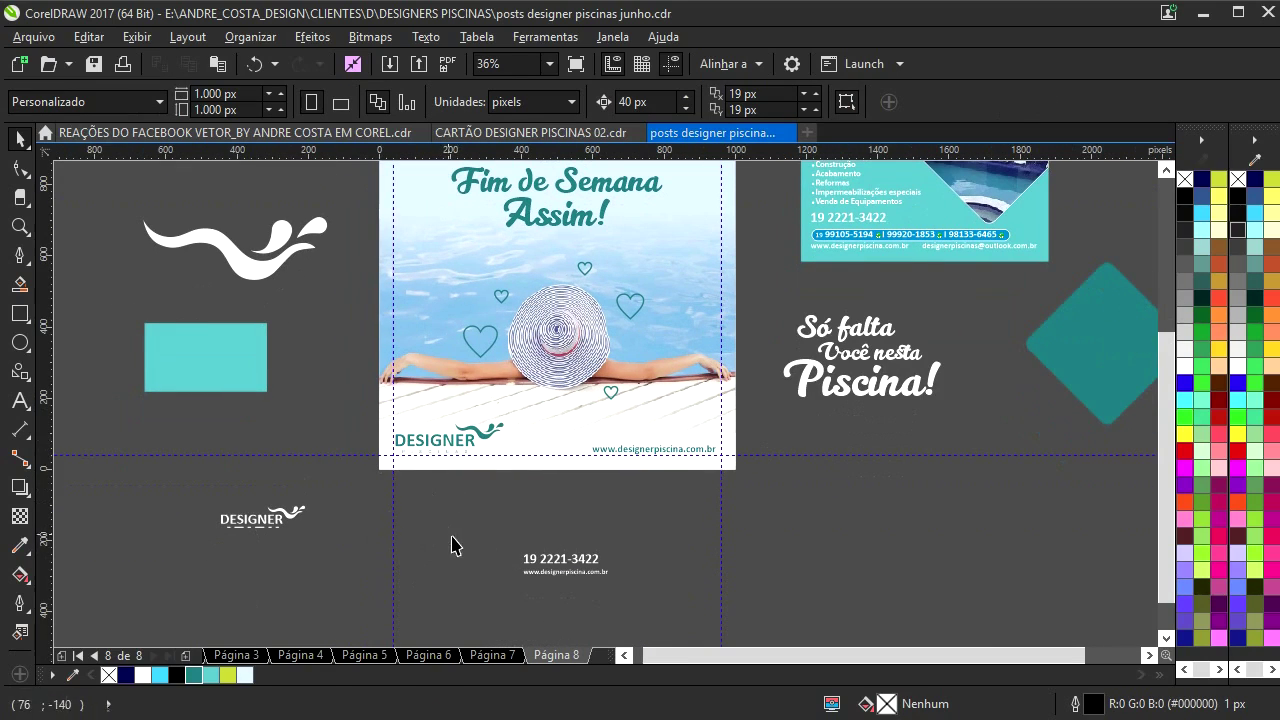
right_click(557, 657)
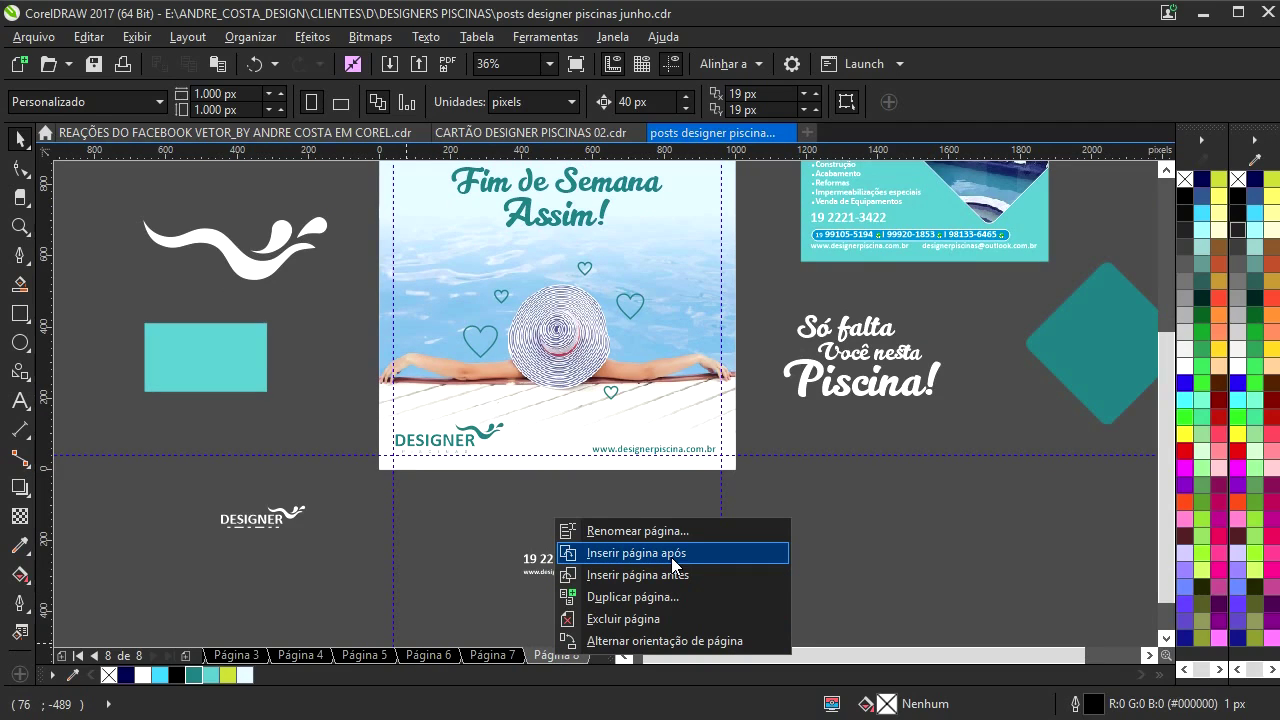
left_click(697, 556)
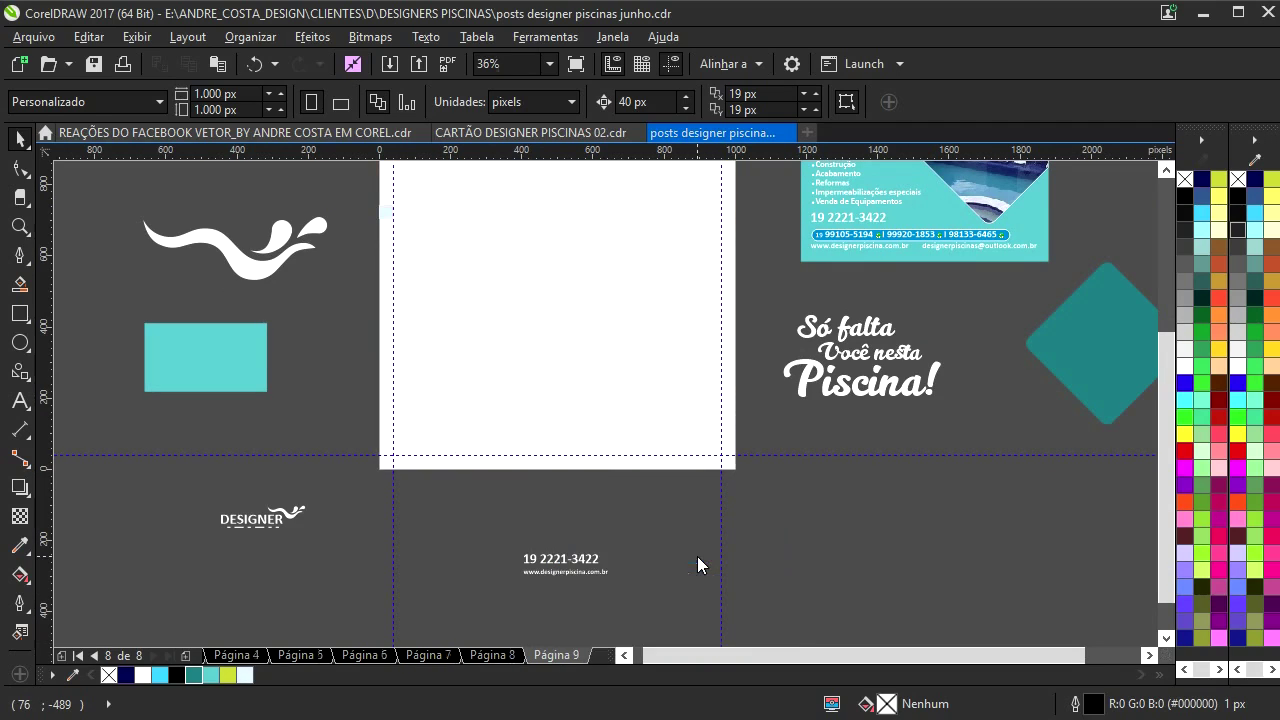
left_click_drag(490, 475, 510, 552)
double_click(22, 314)
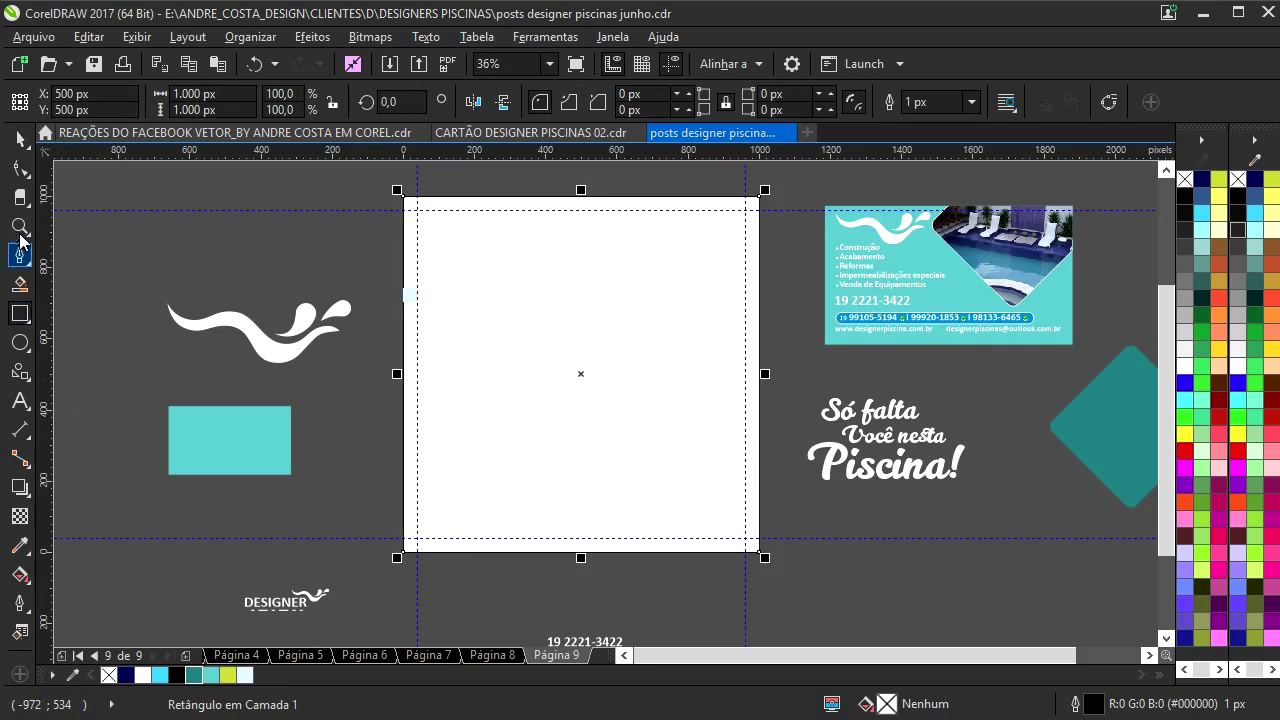
left_click(151, 188)
- Import the swimming-pool-swim photo and place it across the page's full width, starting at its upper-left corner
key("ctrl+i")
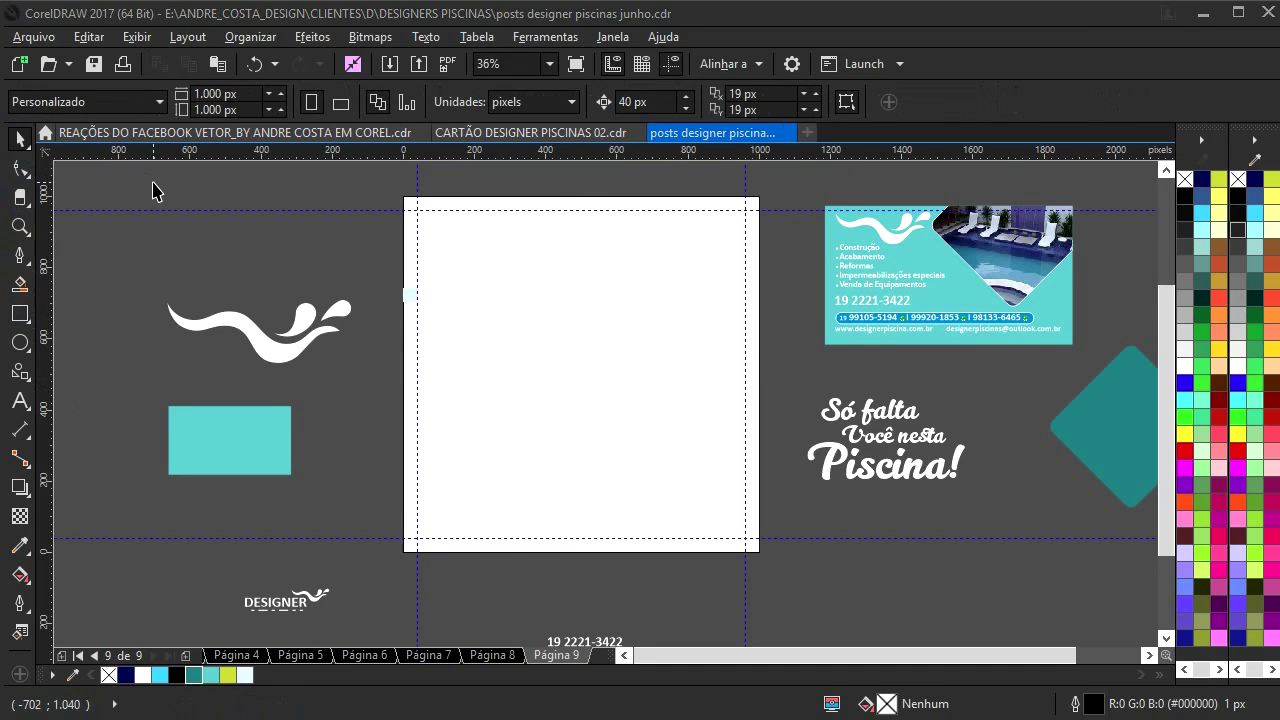
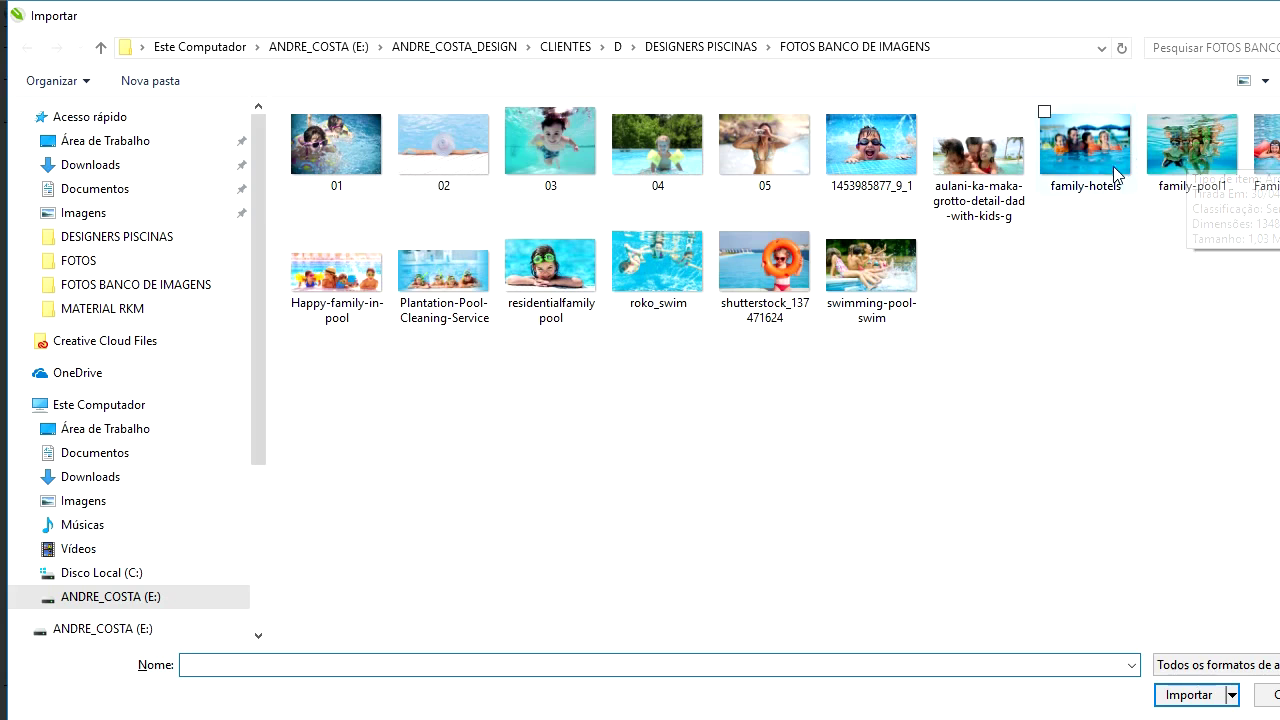
left_click(886, 281)
double_click(895, 277)
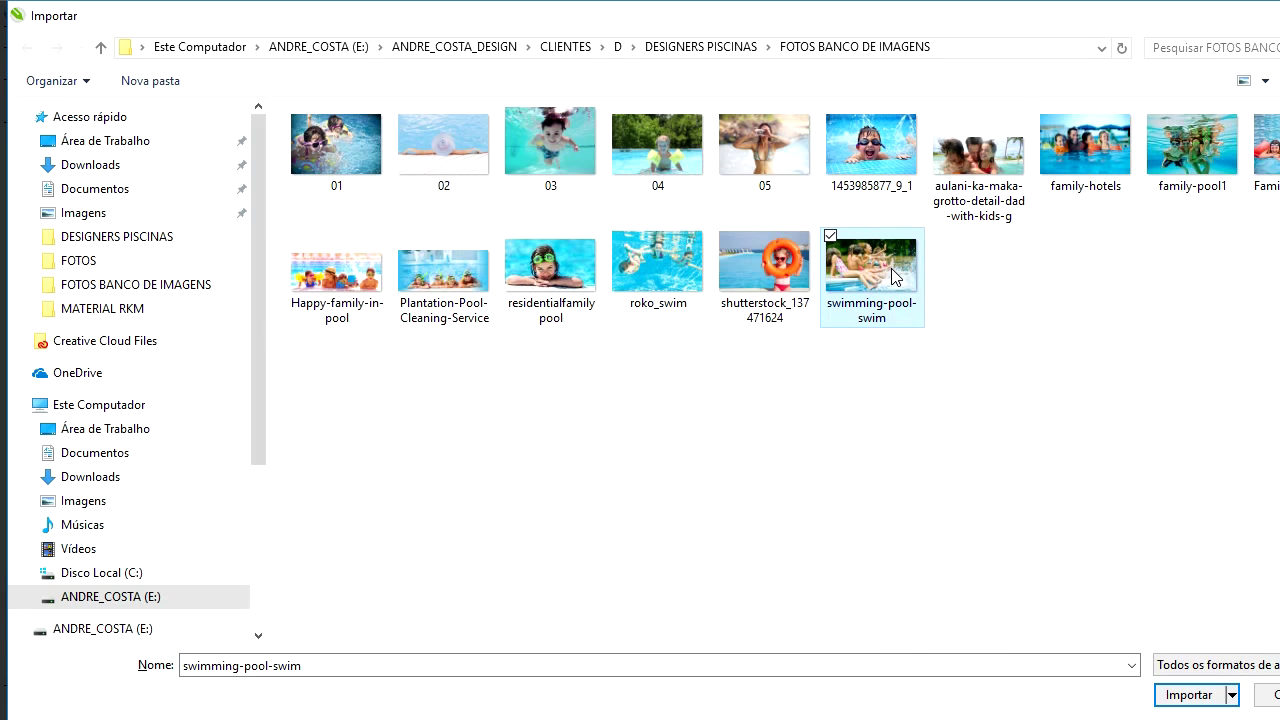
left_click_drag(403, 197, 767, 515)
- PowerClip the imported photo inside the page-sized rectangle
right_click(622, 329)
left_click(675, 146)
left_click(582, 498)
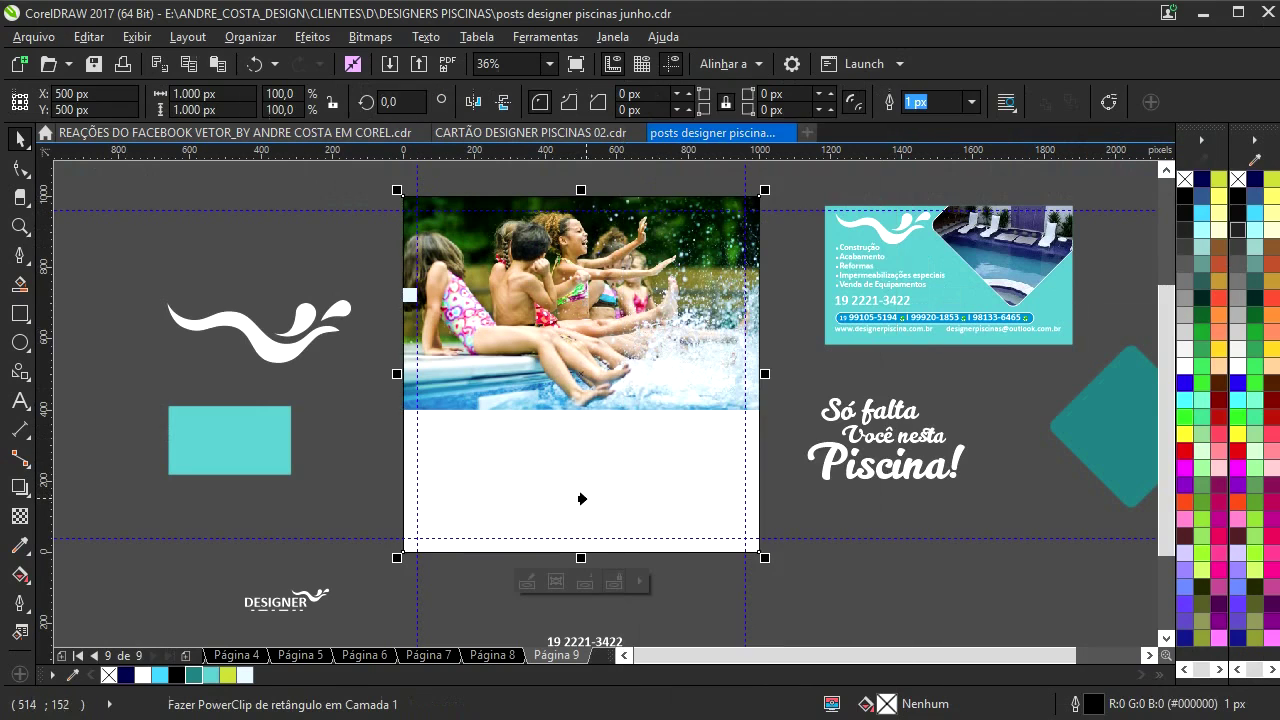
- Enlarge the photo inside the PowerClip to about 1700 × 996 px, reposition it to cover the page, and remove the frame's outline
left_click(594, 377, "ctrl")
left_click_drag(773, 415, 1016, 575)
left_click_drag(715, 445, 580, 377)
left_click(220, 274)
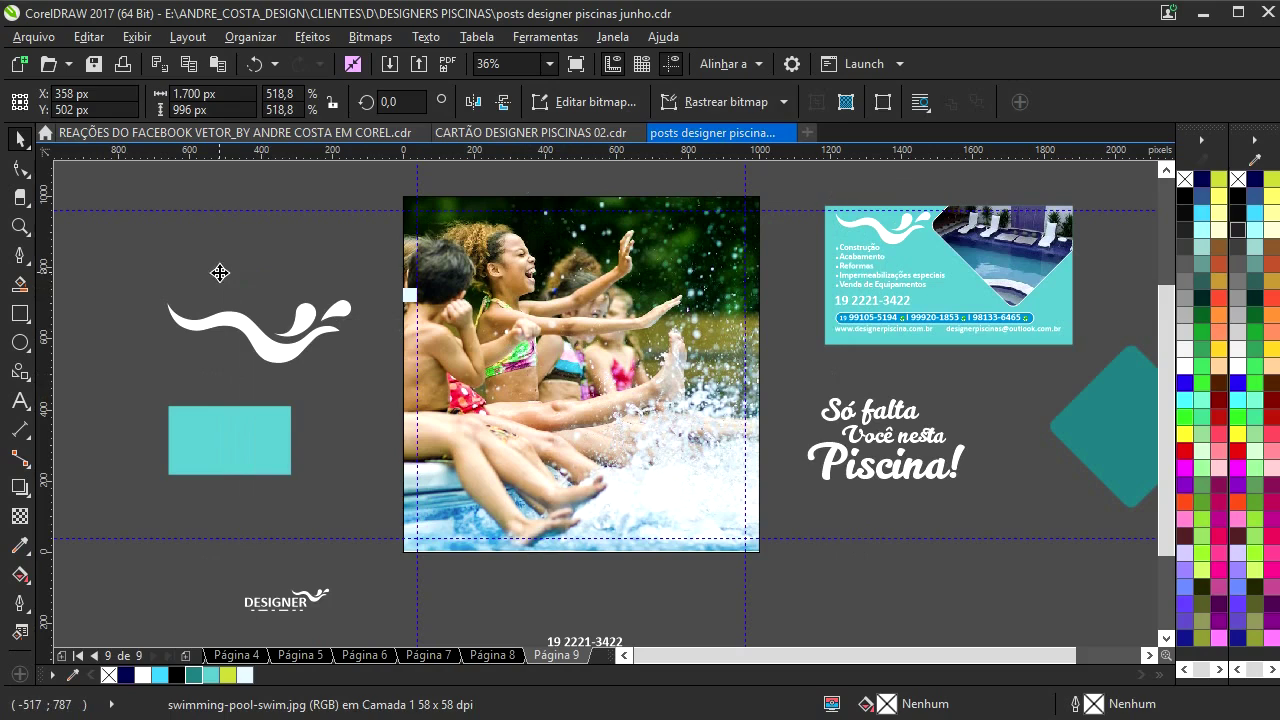
left_click(585, 307)
right_click(1185, 180)
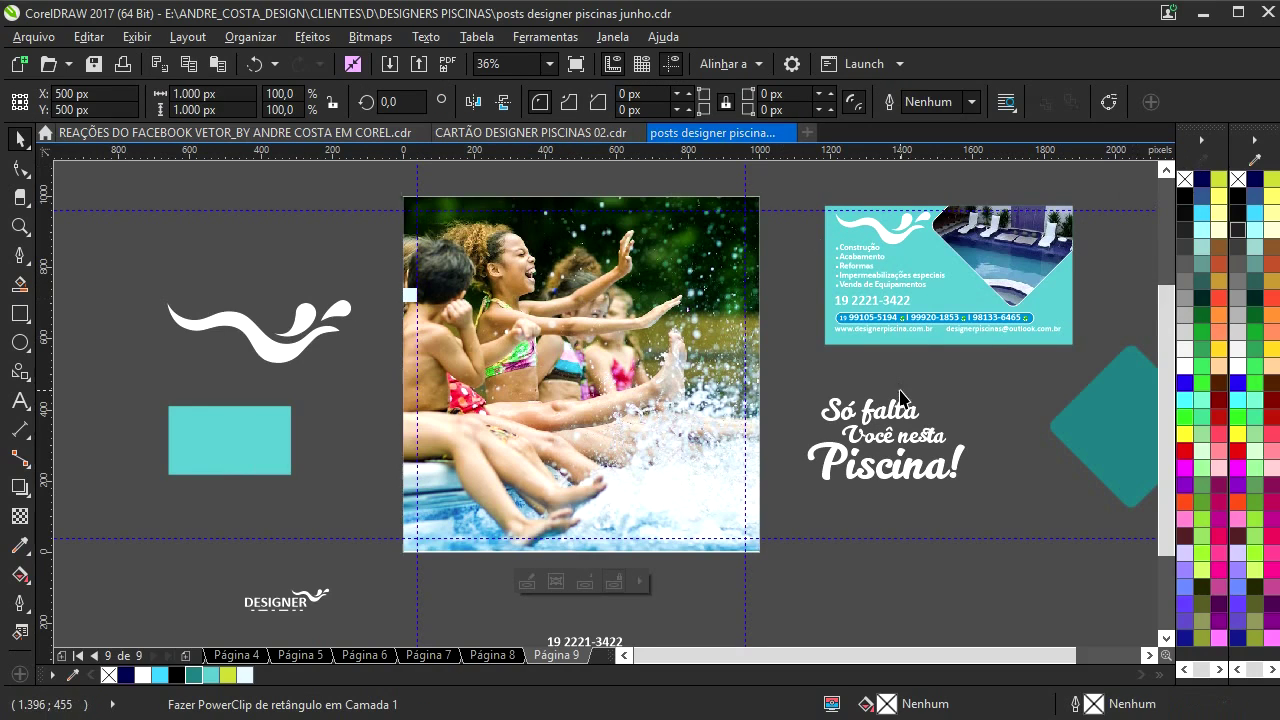
- Place a copy of the "Só falta" text on the photo's lower right area, over the splashing water
left_click(890, 412)
left_click_drag(886, 420, 686, 446)
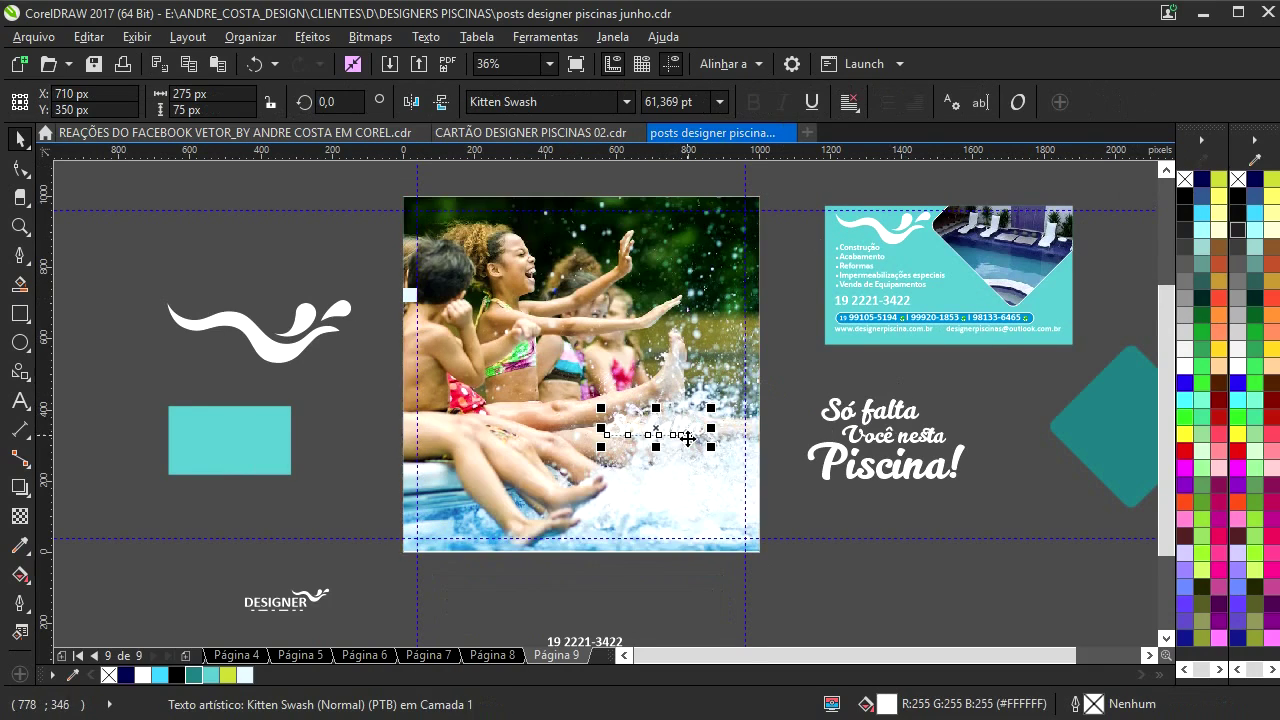
scroll(686, 440, "up", 2)
left_click_drag(620, 412, 579, 409)
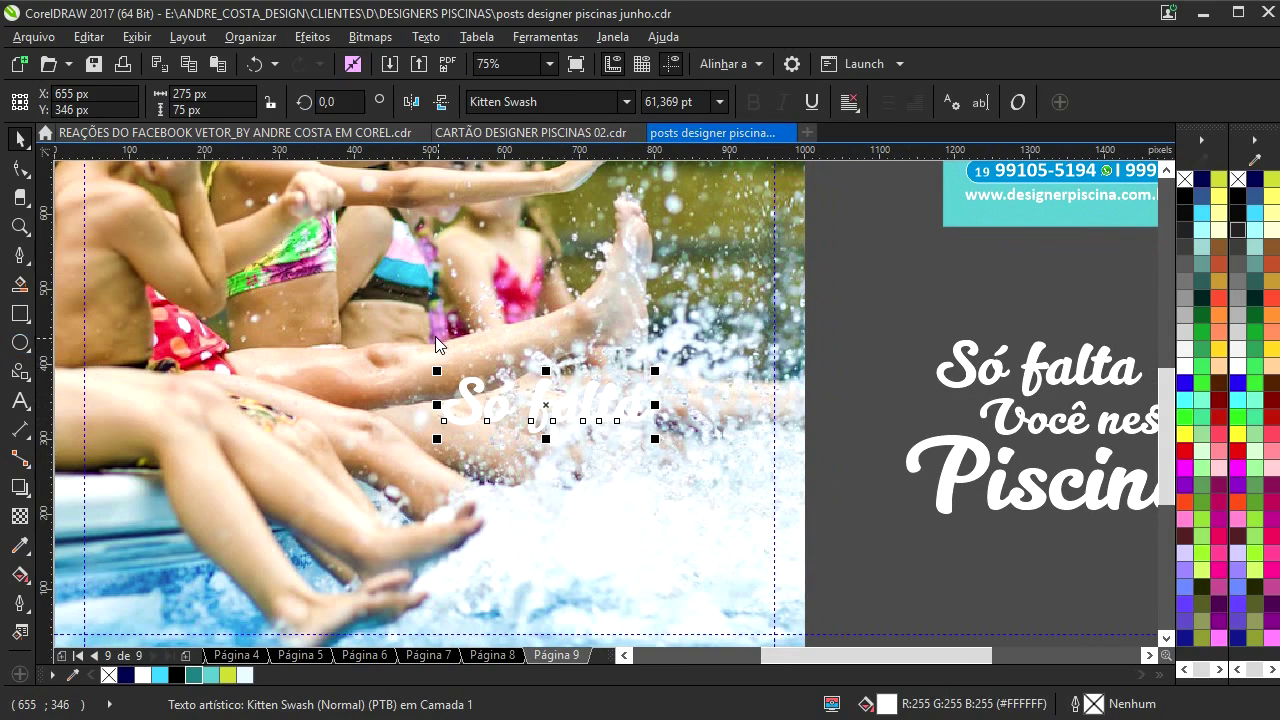
- Draw a closed, rounded organic shape with the Pen tool around the "Só falta" text on the photo
key("F7")
left_click(24, 261)
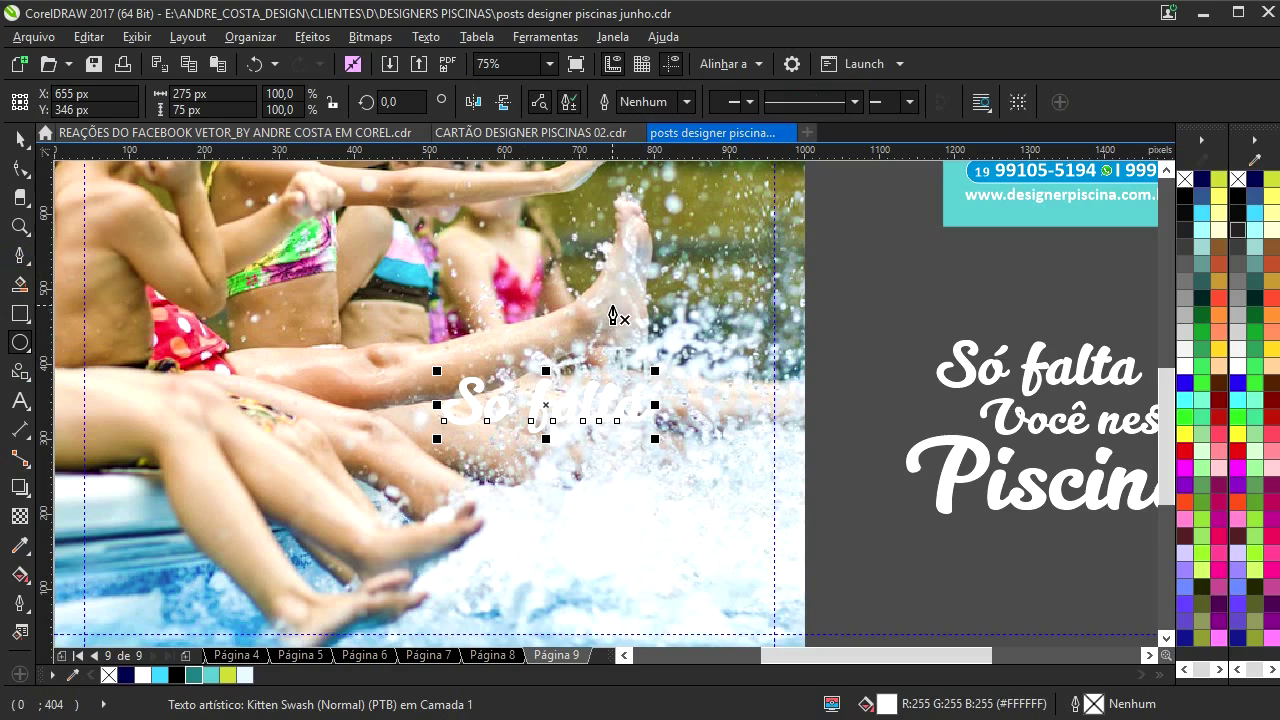
left_click(602, 300)
left_click_drag(446, 351, 386, 394)
left_click_drag(412, 484, 393, 524)
left_click_drag(394, 574, 432, 515)
left_click_drag(607, 462, 571, 571)
left_click_drag(645, 453, 693, 310)
left_click_drag(526, 300, 597, 291)
- Move the rounded shape slightly up and enlarge it to about 473 × 426 px
left_click(22, 138)
left_click(20, 168)
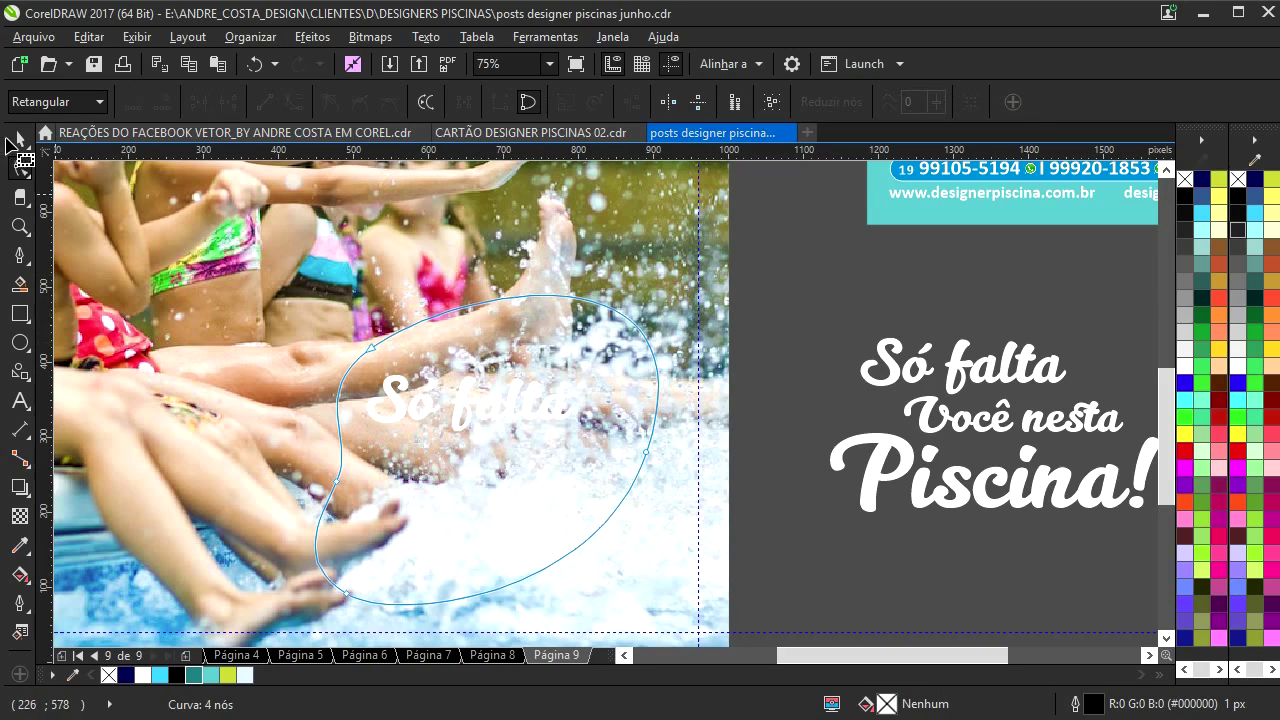
left_click(16, 138)
left_click_drag(536, 334, 525, 305)
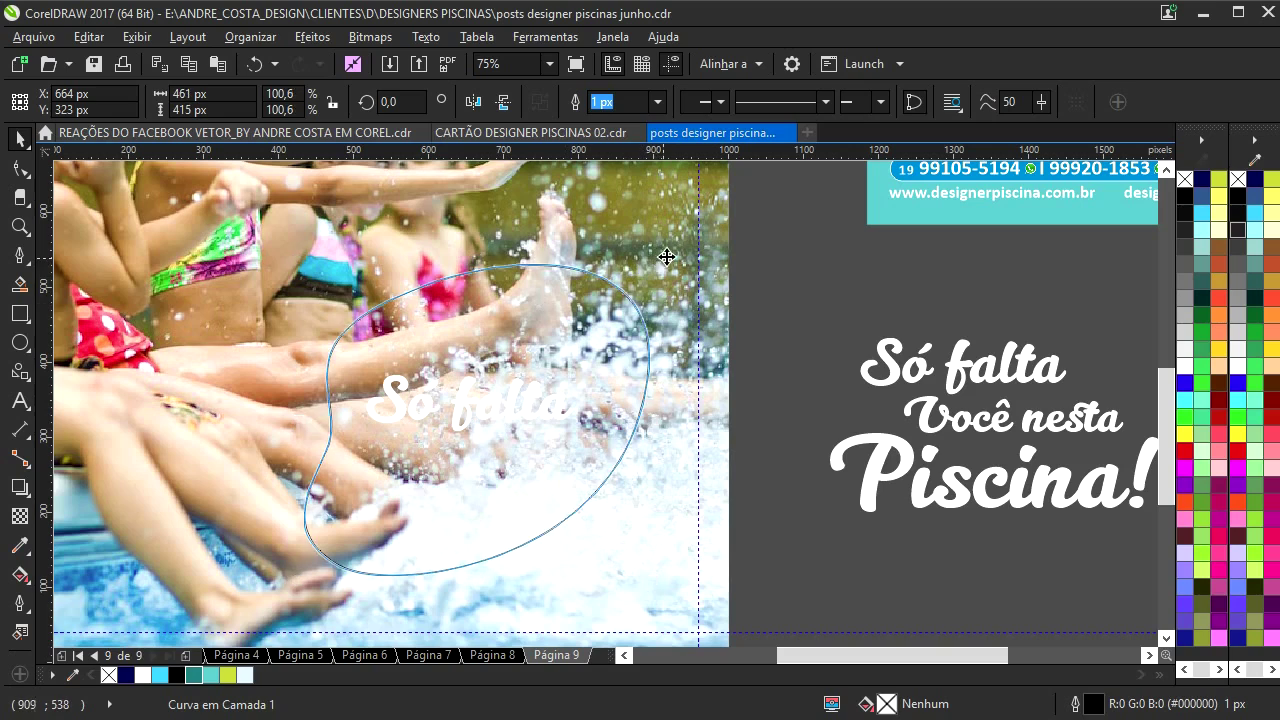
left_click_drag(653, 259, 658, 253)
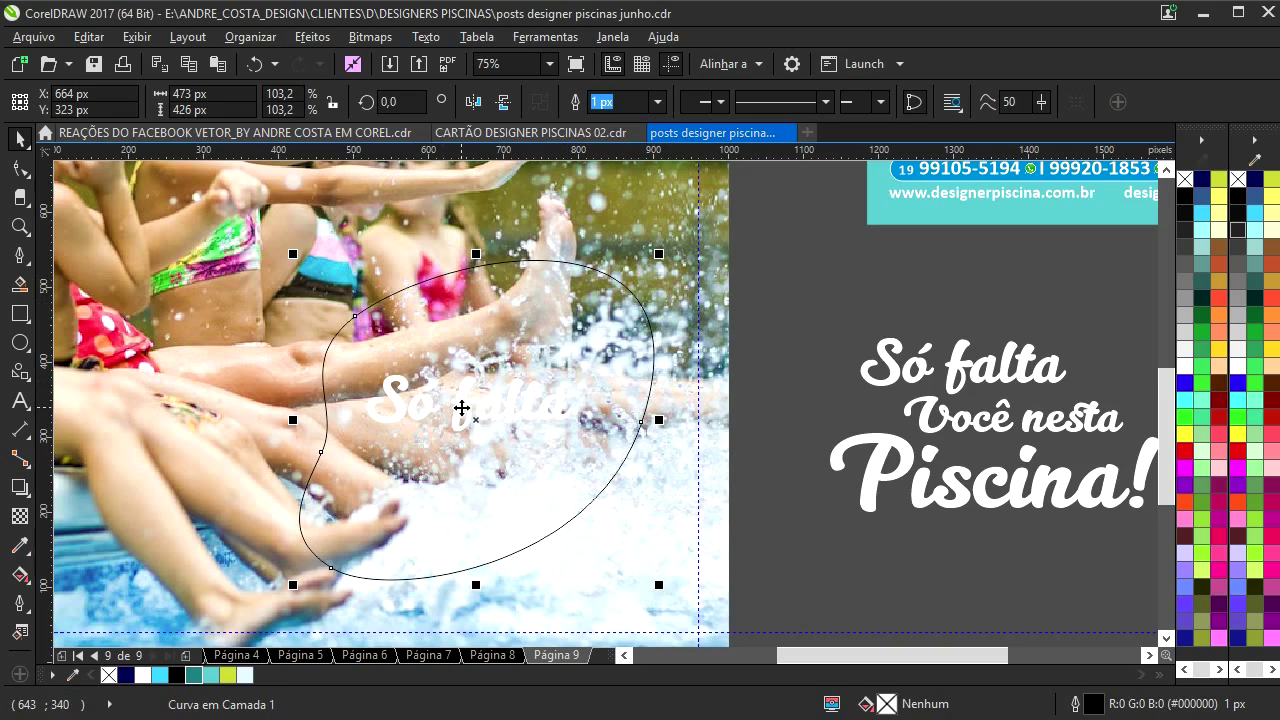
- Move the "Só falta" text copy from the rounded shape to the empty area right of the page
key("Tab")
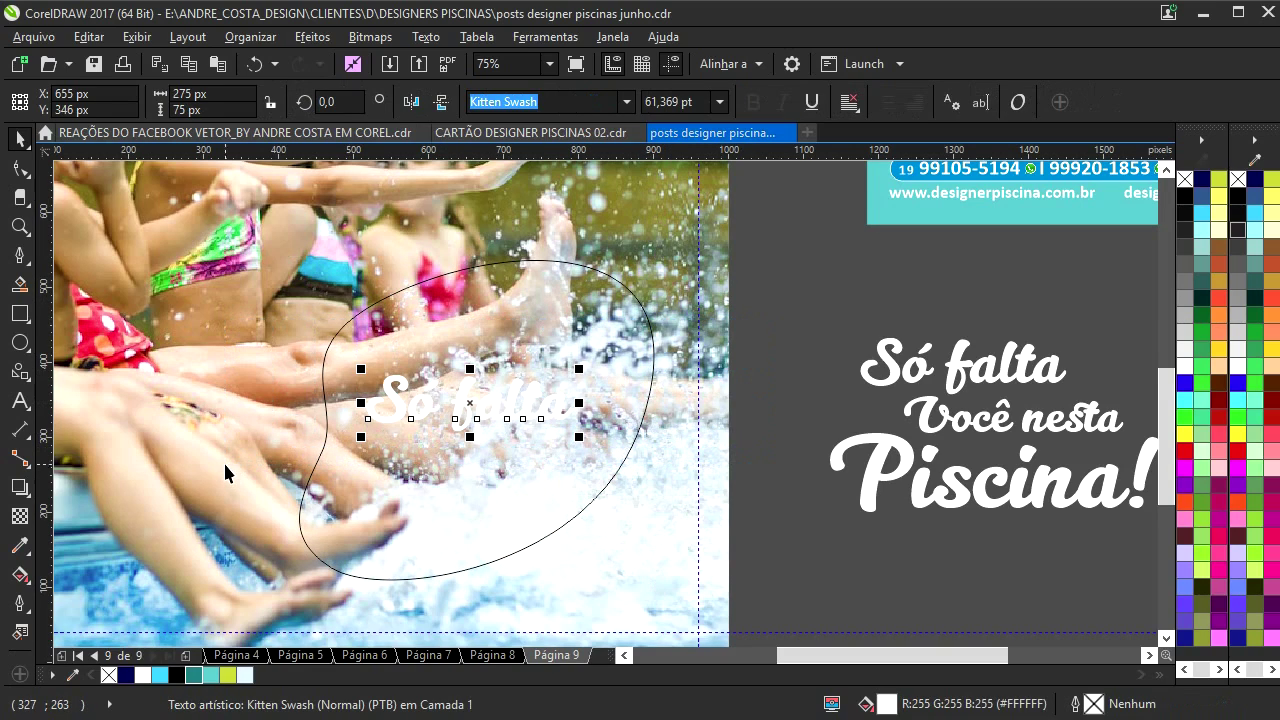
left_click_drag(578, 400, 1007, 276)
mouse_move(565, 352)
left_mouse_down()
mouse_move(585, 378)
mouse_move(562, 377)
left_mouse_up()
- Fill the rounded shape with dark teal (C84 M31 Y42 K5) and remove its outline
left_click(585, 377)
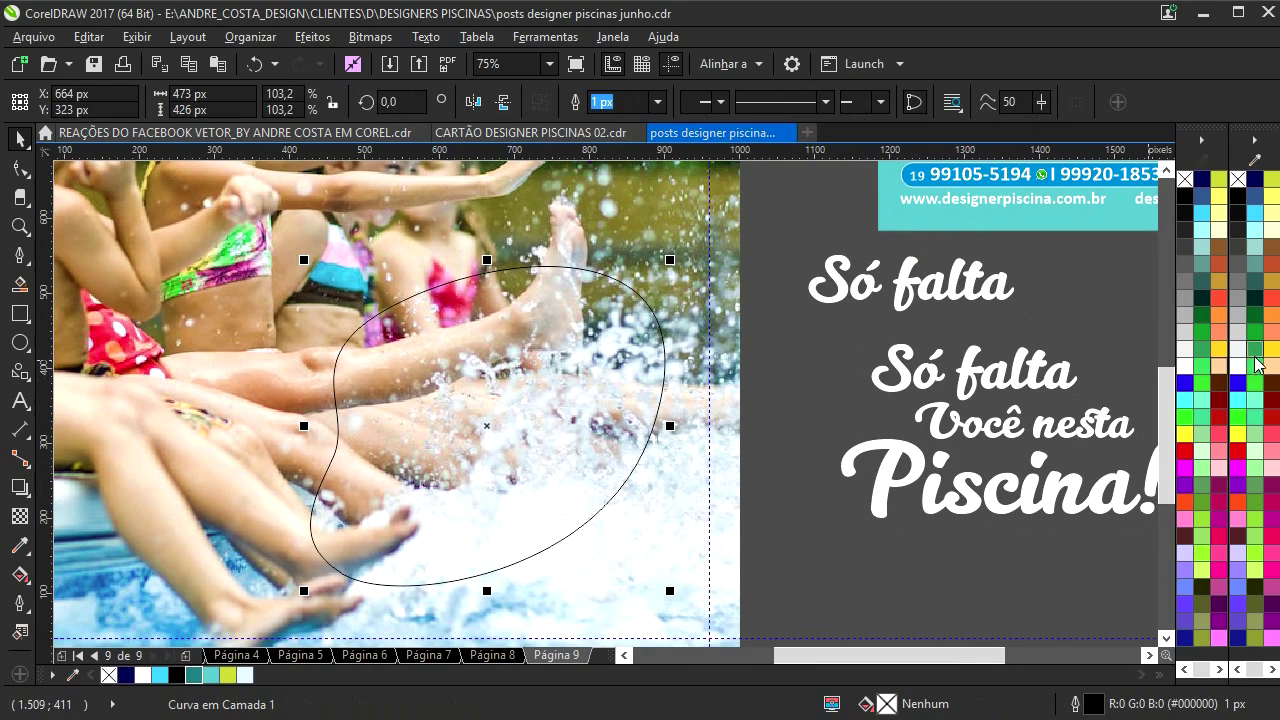
left_click(194, 675)
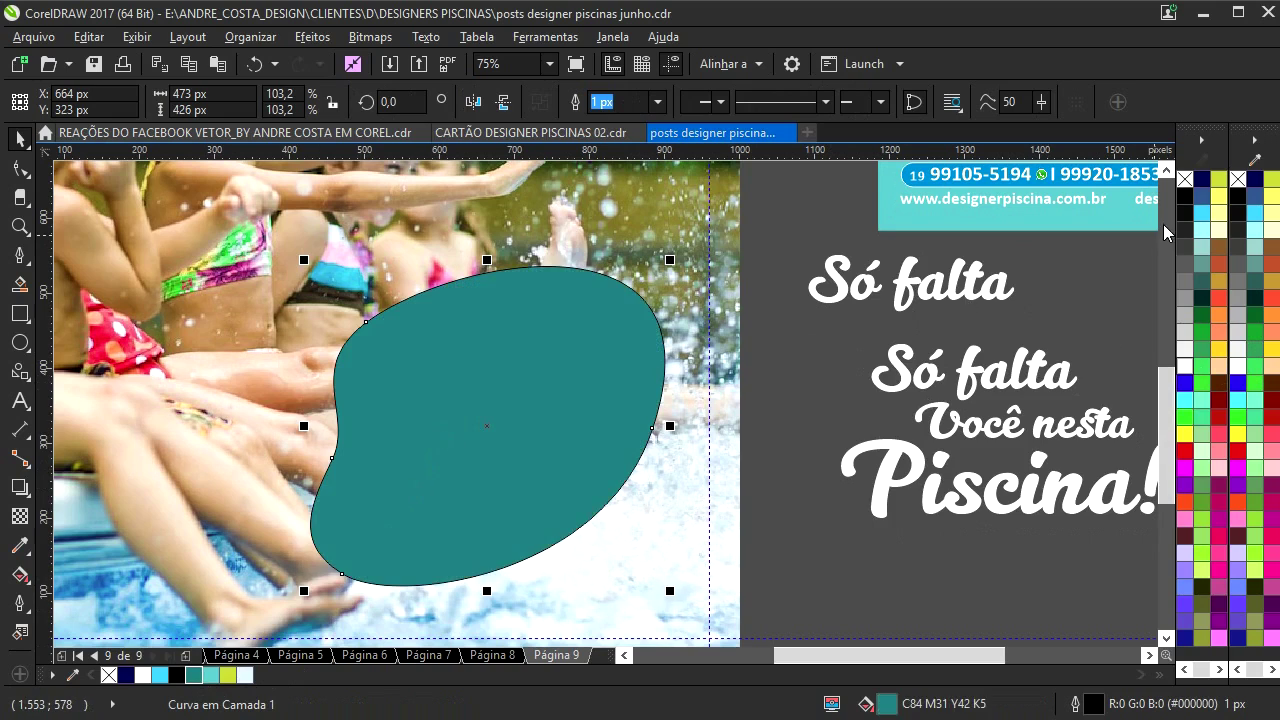
right_click(1185, 179)
- Duplicate the teal shape rotated to about 349.39°, and give the copy a turquoise fill with 50% uniform transparency
left_click(496, 380)
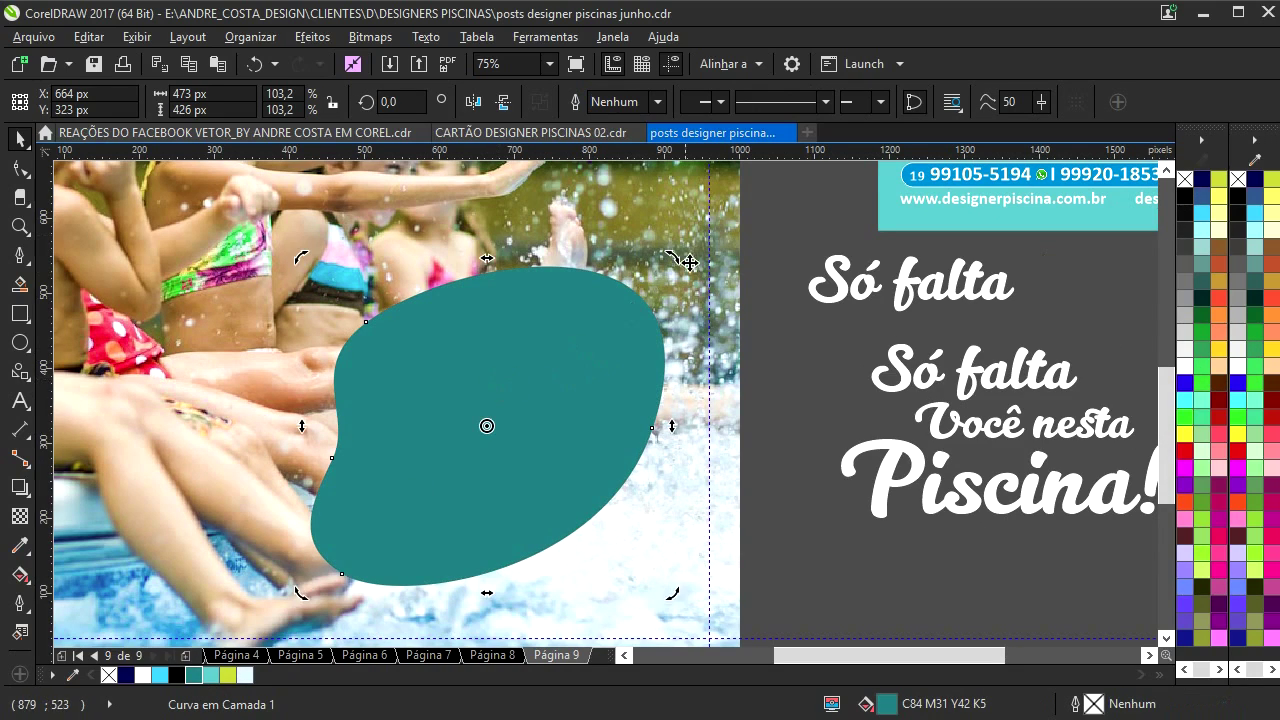
left_click_drag(676, 262, 705, 292)
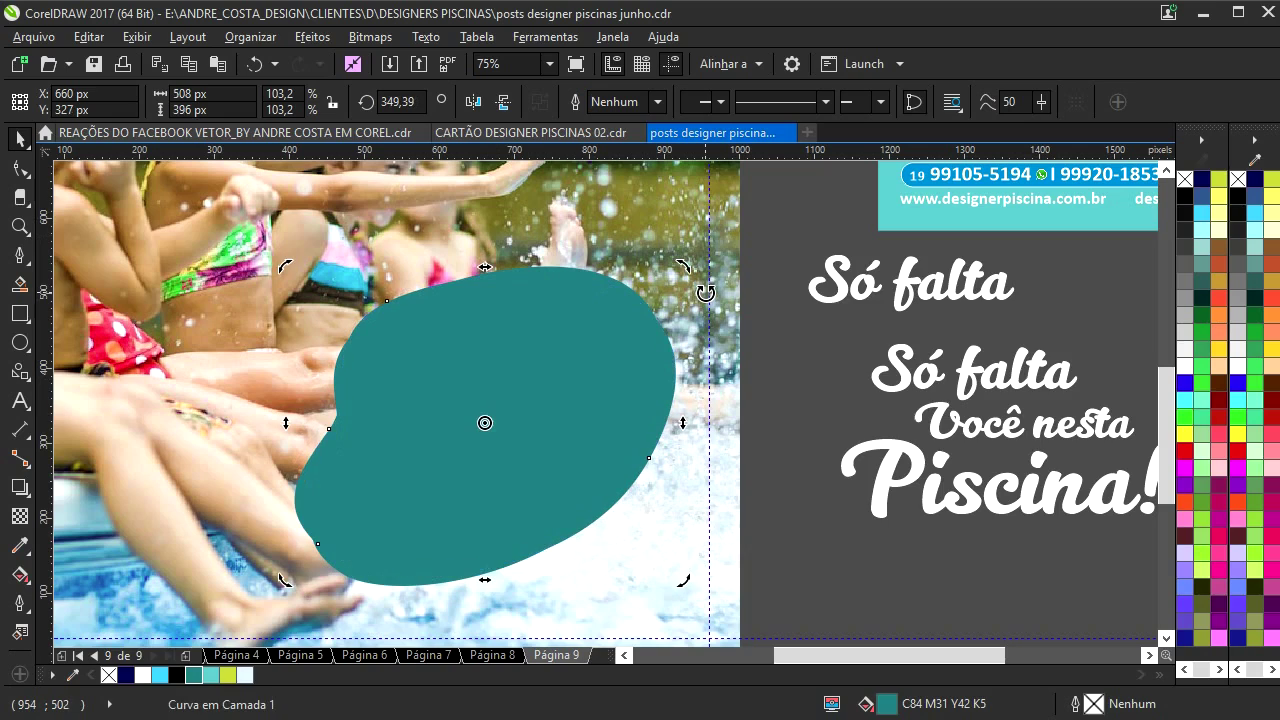
left_click(208, 676)
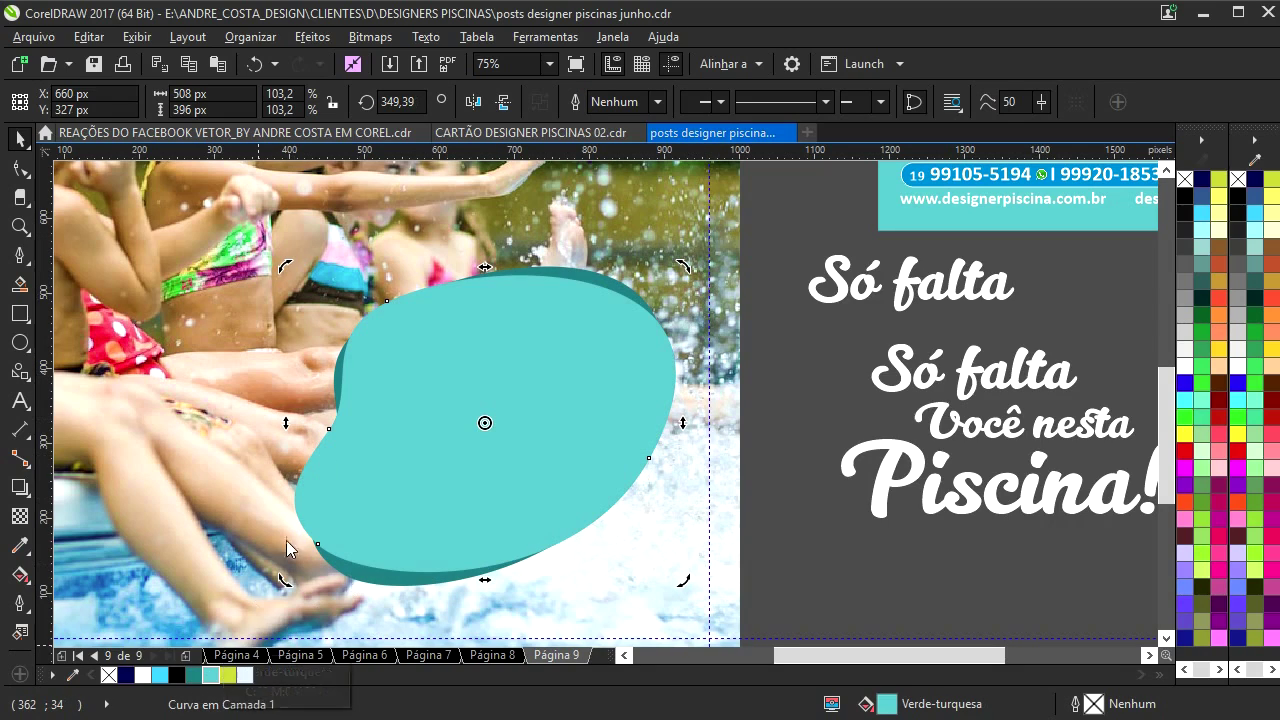
scroll(429, 451, "left", 2)
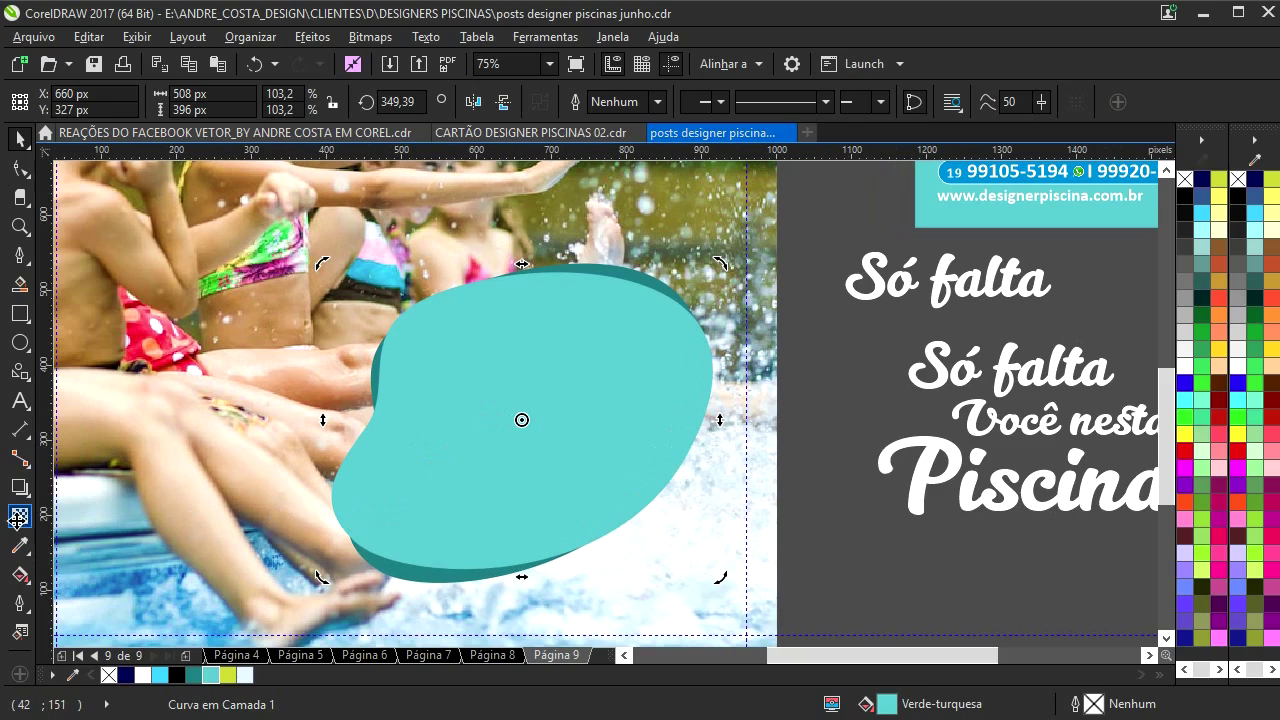
left_click(19, 517)
left_click(56, 104)
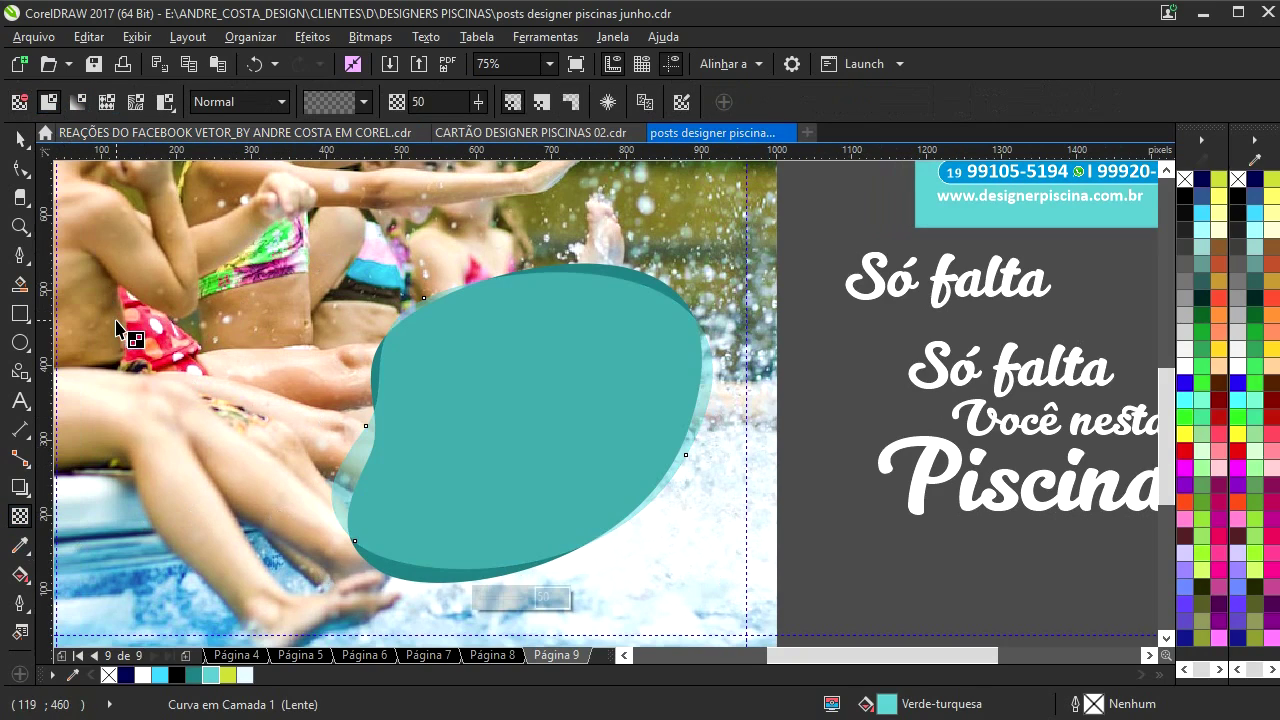
- Select both rounded shapes, enlarge them together to about 537 × 450 px and move them slightly to the right
left_click(19, 142)
left_click_drag(795, 203, 257, 623)
left_click_drag(720, 262, 742, 245)
left_click_drag(563, 351, 596, 347)
key("F3")
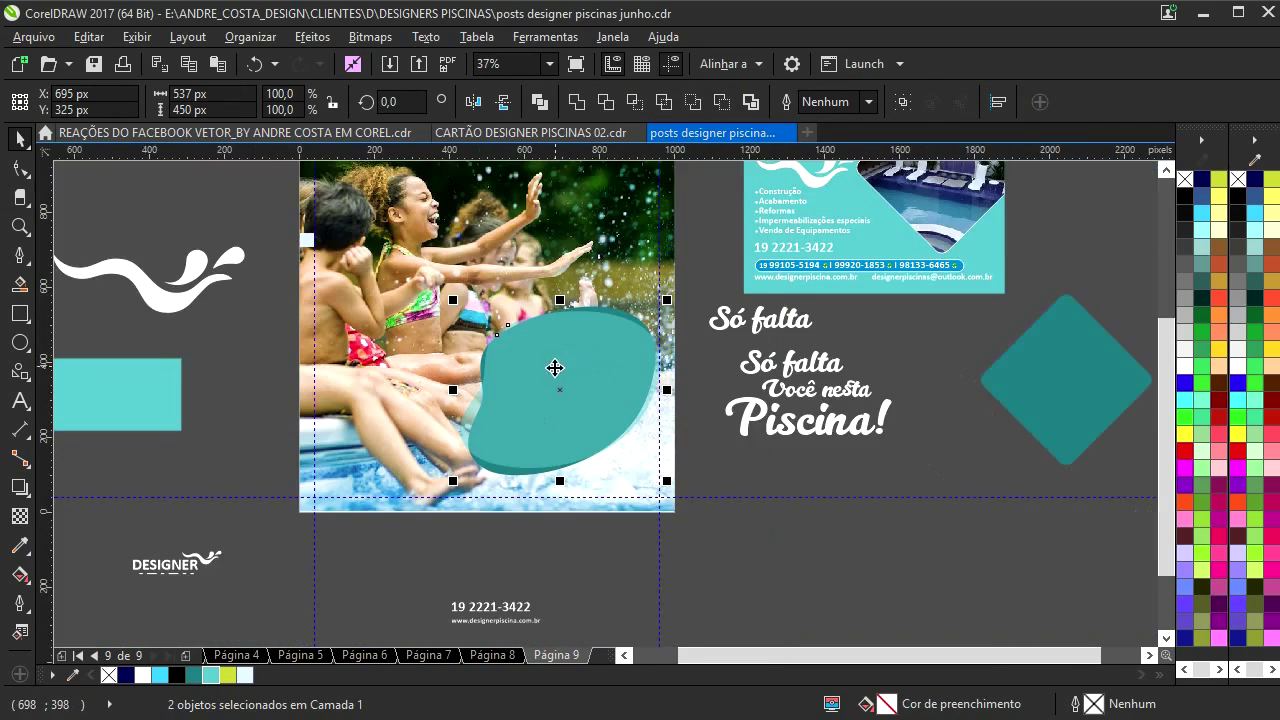
- Place a copy of the loose "Só falta" text on the upper part of the teal shape
left_click_drag(715, 332, 534, 377)
left_click(711, 338)
left_click_drag(712, 344, 510, 378)
scroll(510, 378, "up", 2)
- Replace the wording of the text on the teal shape with "Chama os"
double_click(515, 377)
key("ctrl+a")
type("cha")
key("BackSpace")
key("BackSpace")
key("BackSpace")
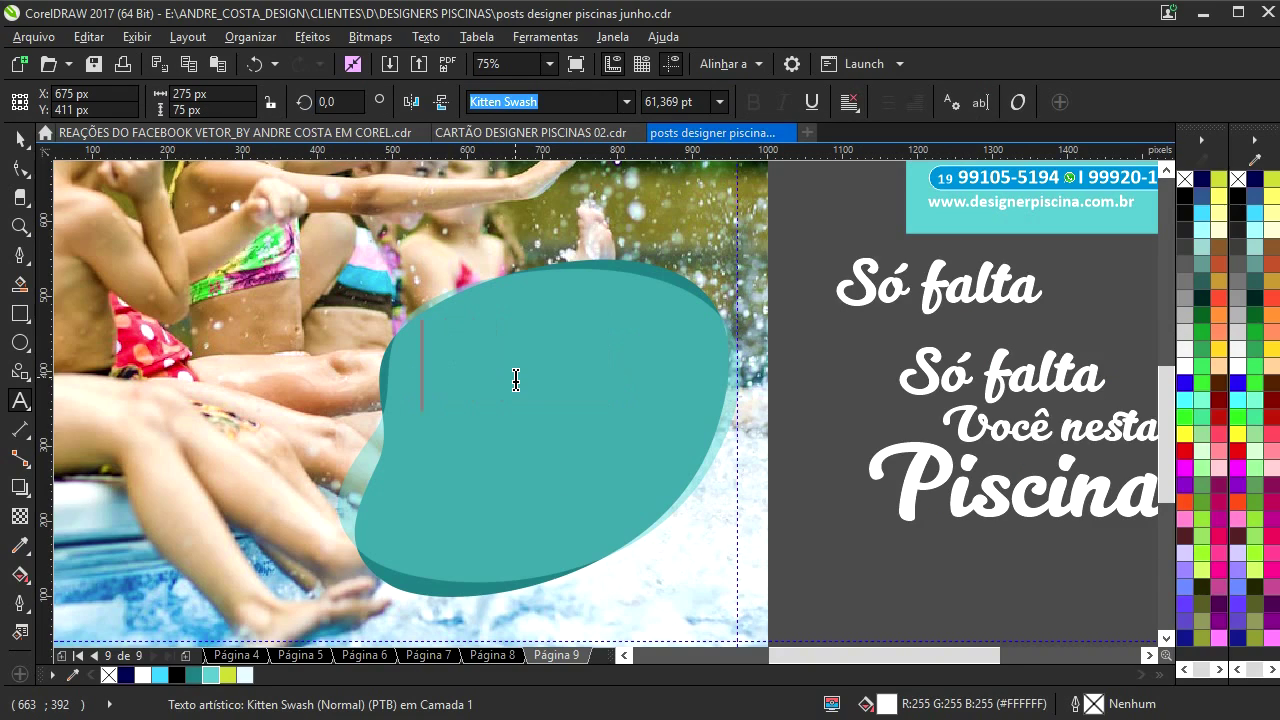
type("Ca")
key("BackSpace")
type("hama os")
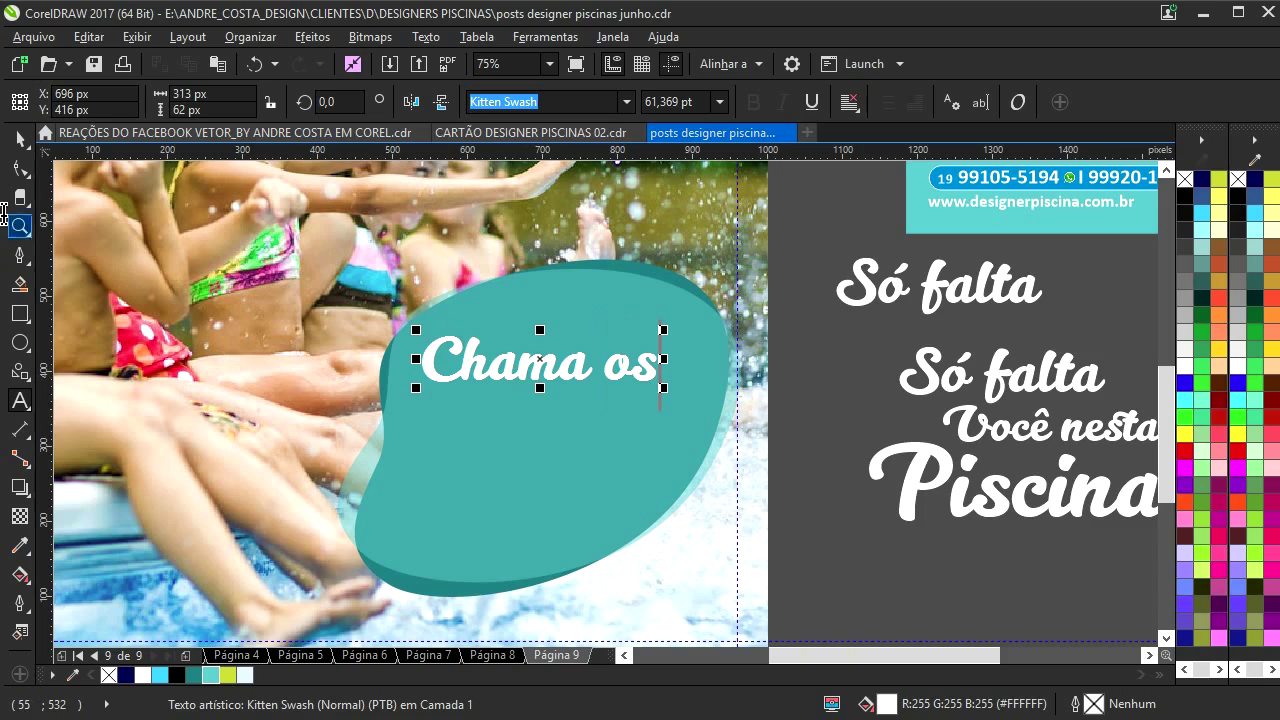
- Shrink "Chama os" to about 46.3 pt and duplicate it below with the wording changed to "Amigos"
left_click_drag(662, 330, 596, 411)
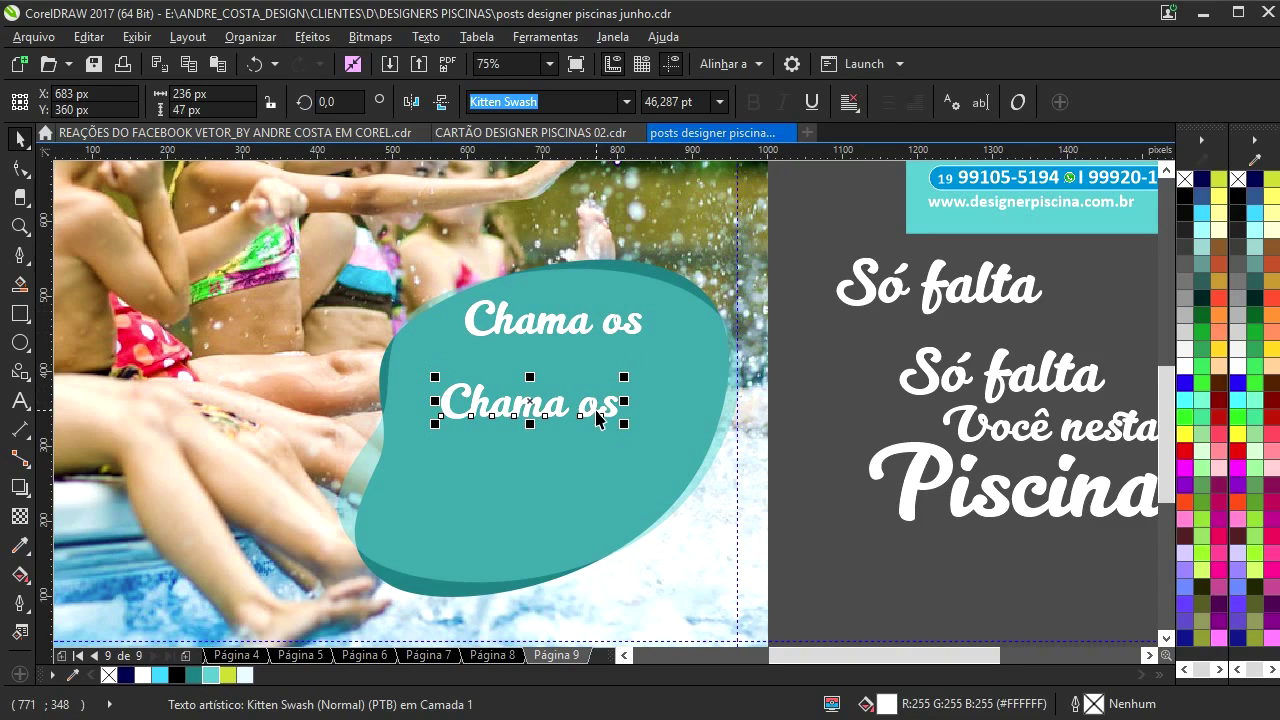
double_click(591, 418)
key("ctrl+a")
type("Amigos")
- Enlarge "Amigos" to span most of the teal shape and arrange "Chama os" just above it
left_click(17, 140)
left_click_drag(589, 374, 727, 313)
left_click_drag(633, 377, 594, 377)
- Duplicate "Chama os" below "Amigos", change its wording to "para a diversão" and shrink it to about 37.8 pt
left_click_drag(582, 333, 545, 485)
double_click(543, 479)
key("ctrl+a")
type("para a")
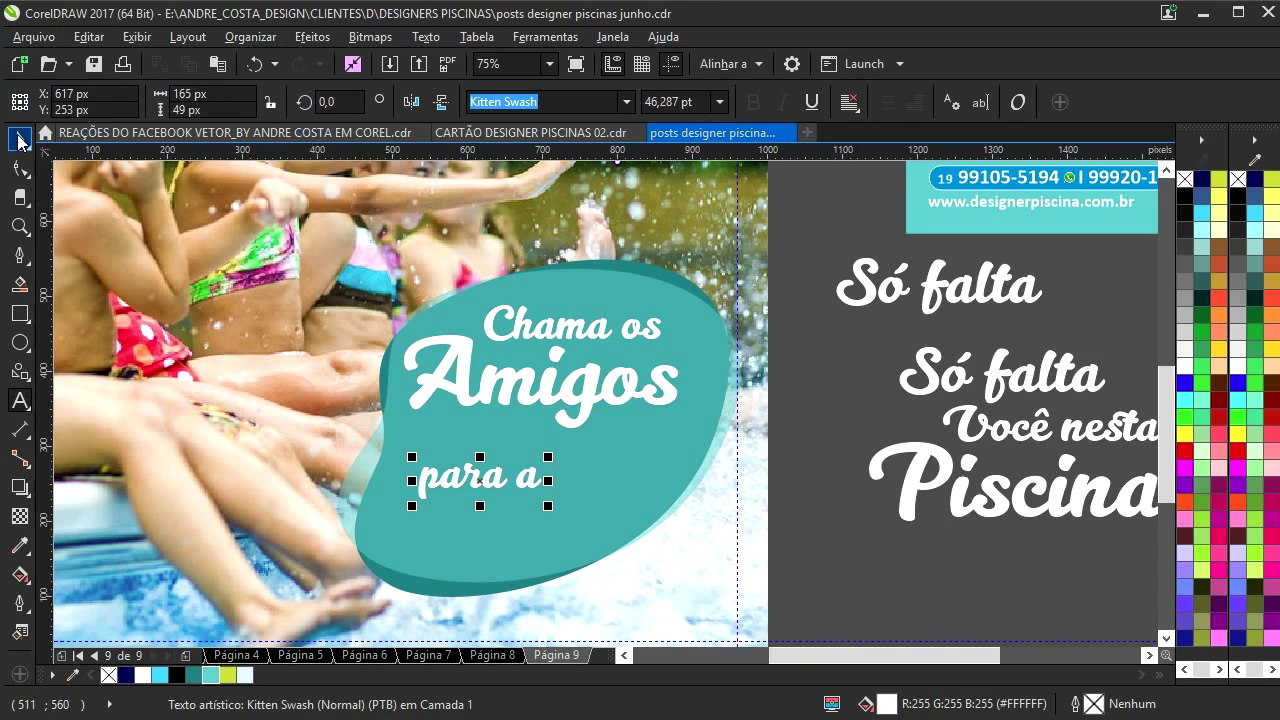
double_click(536, 480)
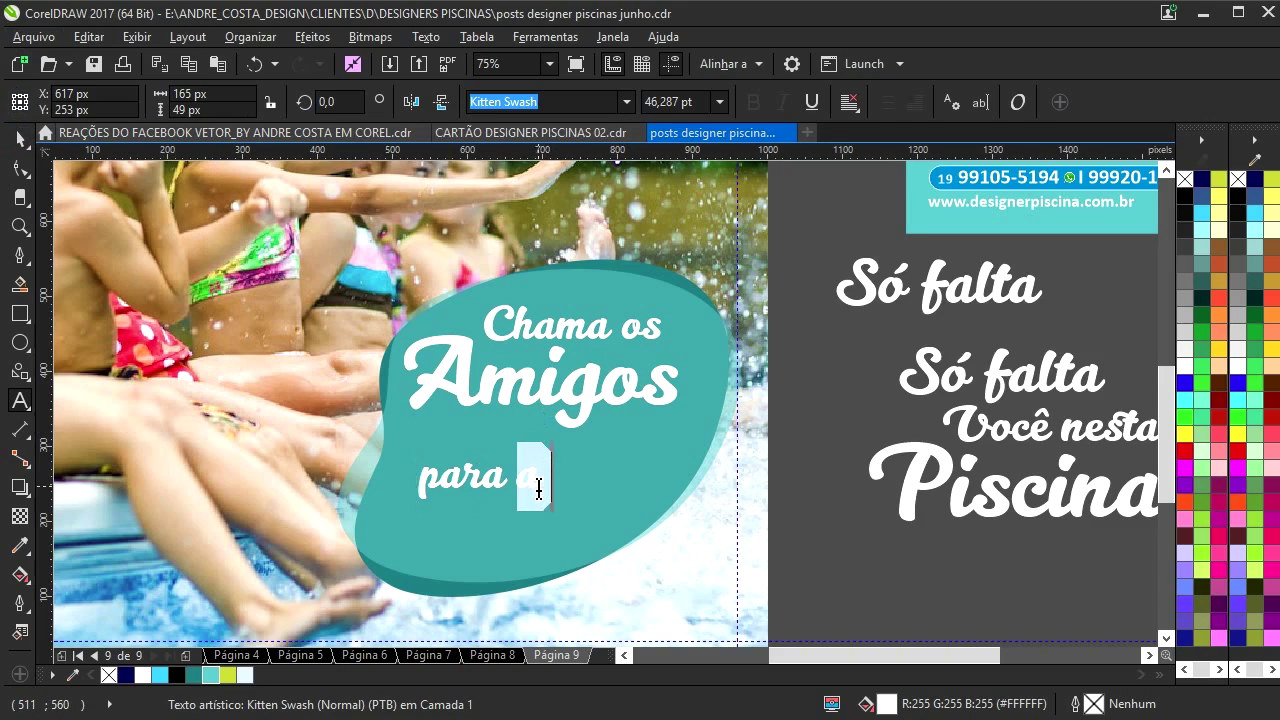
left_click(538, 488)
type("di")
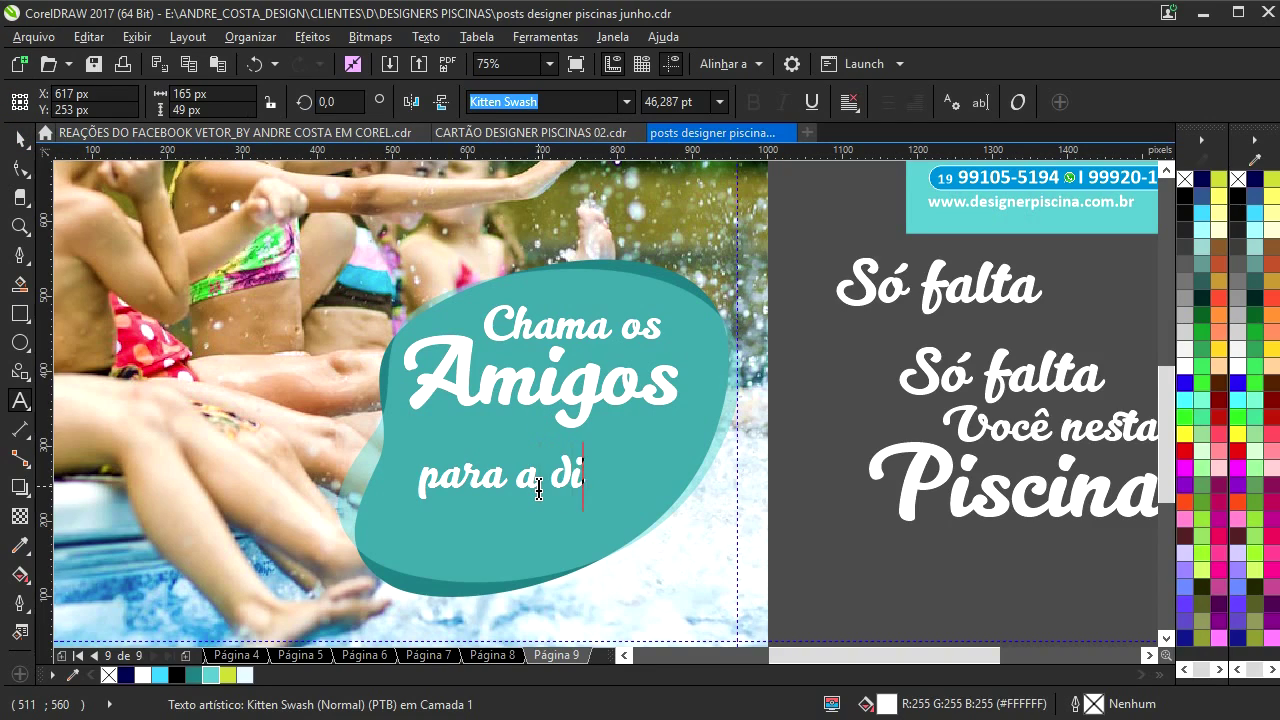
type("versão")
left_click(20, 138)
left_click_drag(714, 449, 634, 457)
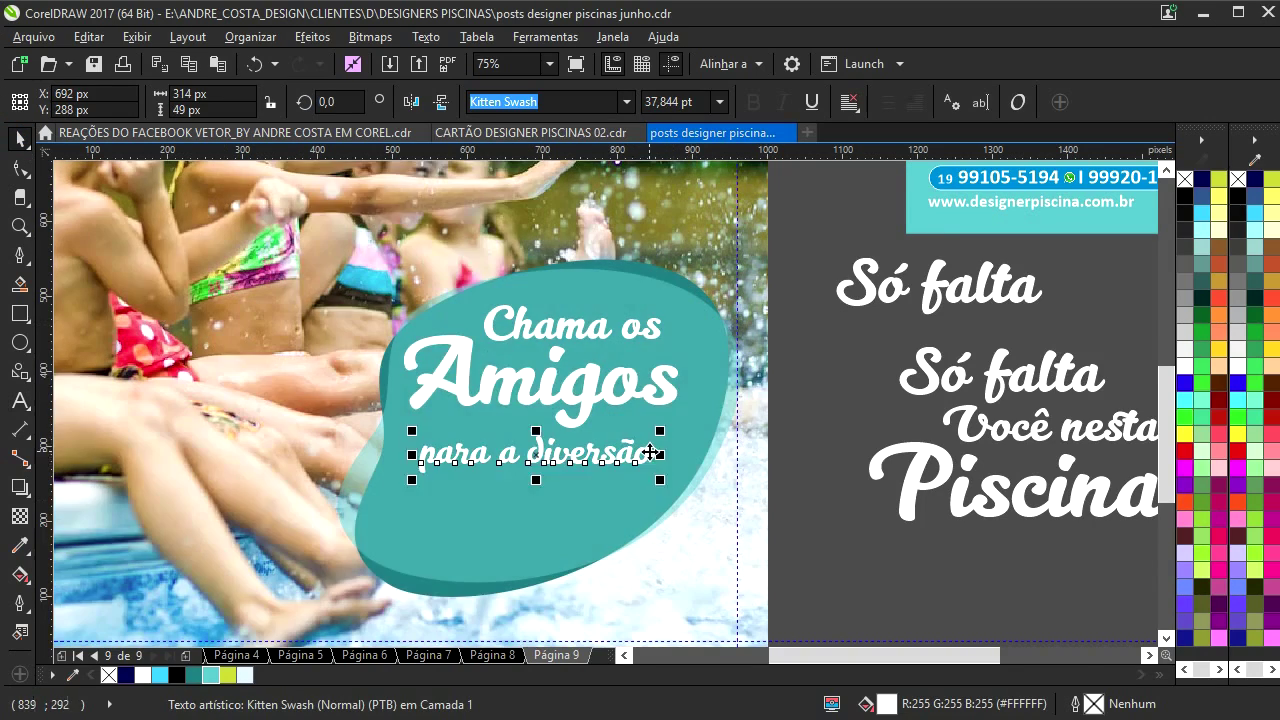
- Move the white Designer Piscinas logo onto the teal shape, below "para a diversão"
scroll(650, 453, "down", 5)
scroll(294, 517, "up", 5)
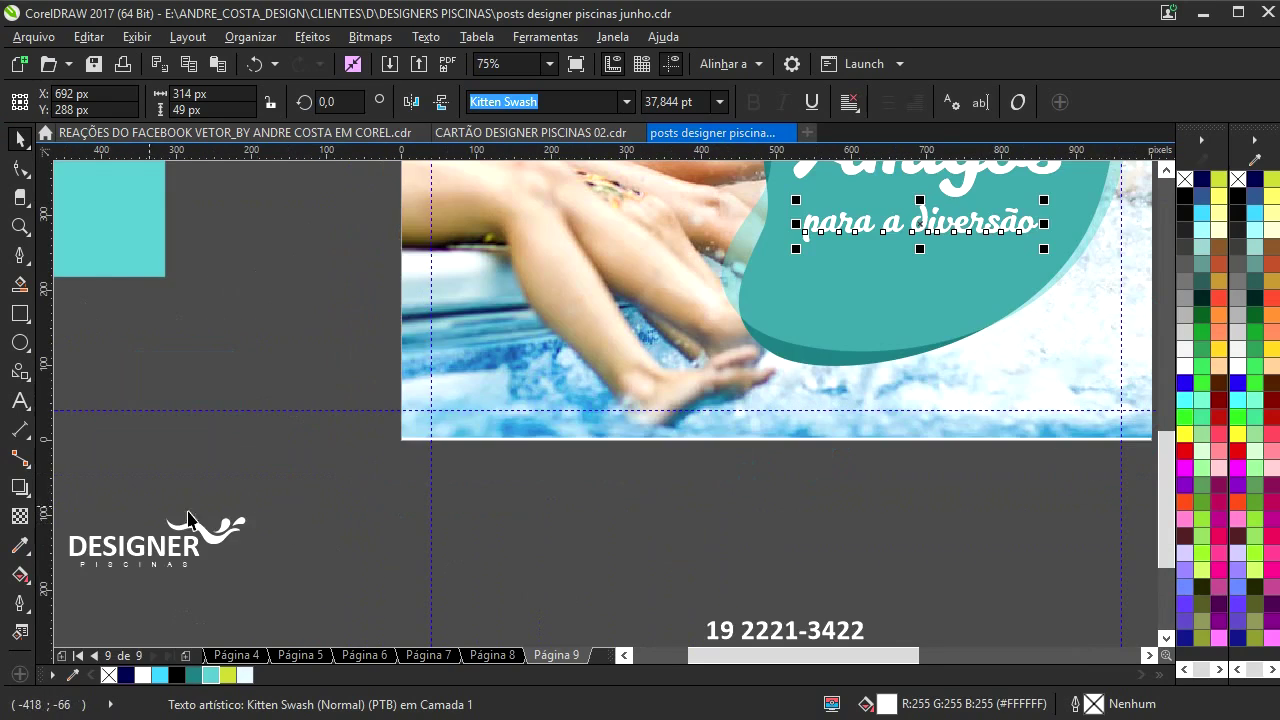
left_click_drag(188, 520, 295, 520)
left_click_drag(129, 494, 464, 619)
left_click_drag(313, 558, 731, 421)
scroll(735, 421, "down", 2)
scroll(748, 420, "up", 2)
scroll(740, 418, "up", 2)
scroll(731, 421, "down", 2)
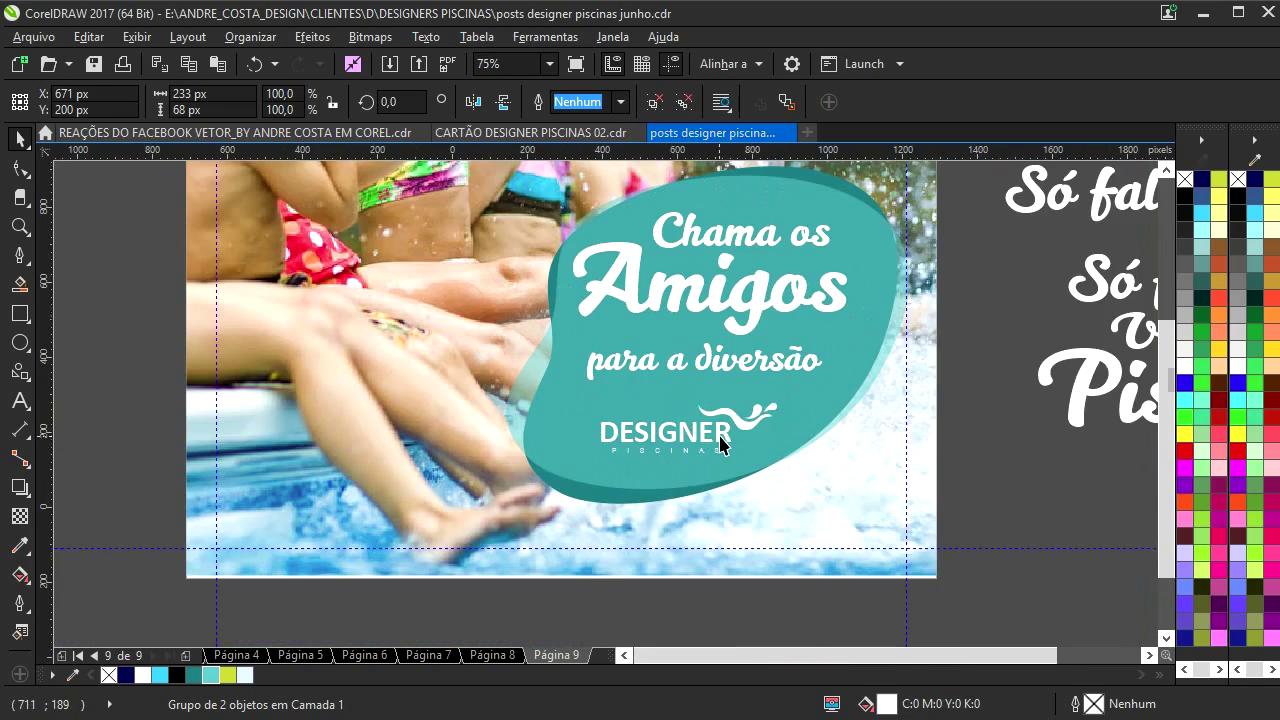
- Delete all leftover elements around the page, including the spare texts, contact lines, business card, wave and teal shapes
scroll(720, 444, "down", 1)
left_click_drag(224, 512, 414, 607)
key("Delete")
left_click_drag(590, 578, 782, 642)
key("Delete")
left_click_drag(920, 428, 411, 565)
scroll(514, 440, "down", 1)
left_click_drag(737, 297, 426, 562)
key("Delete")
left_click_drag(123, 441, 428, 437)
left_click_drag(371, 366, 526, 549)
key("Delete")
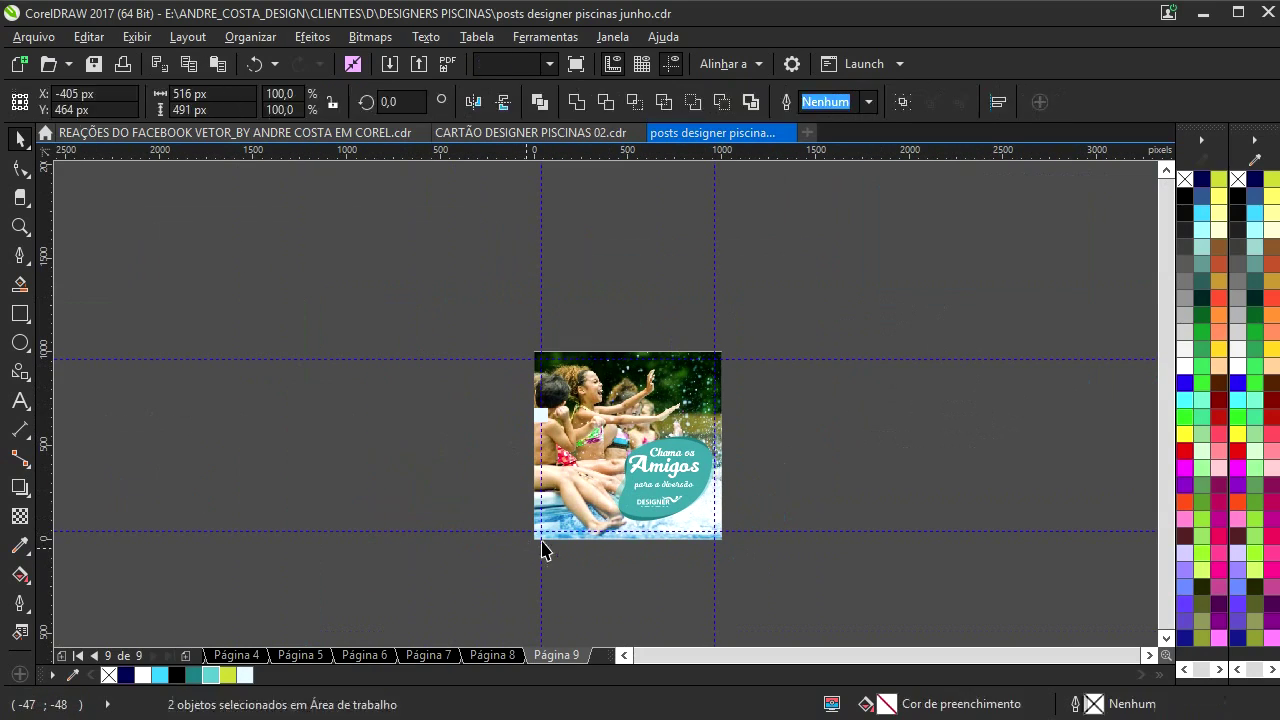
key("shift+F4")
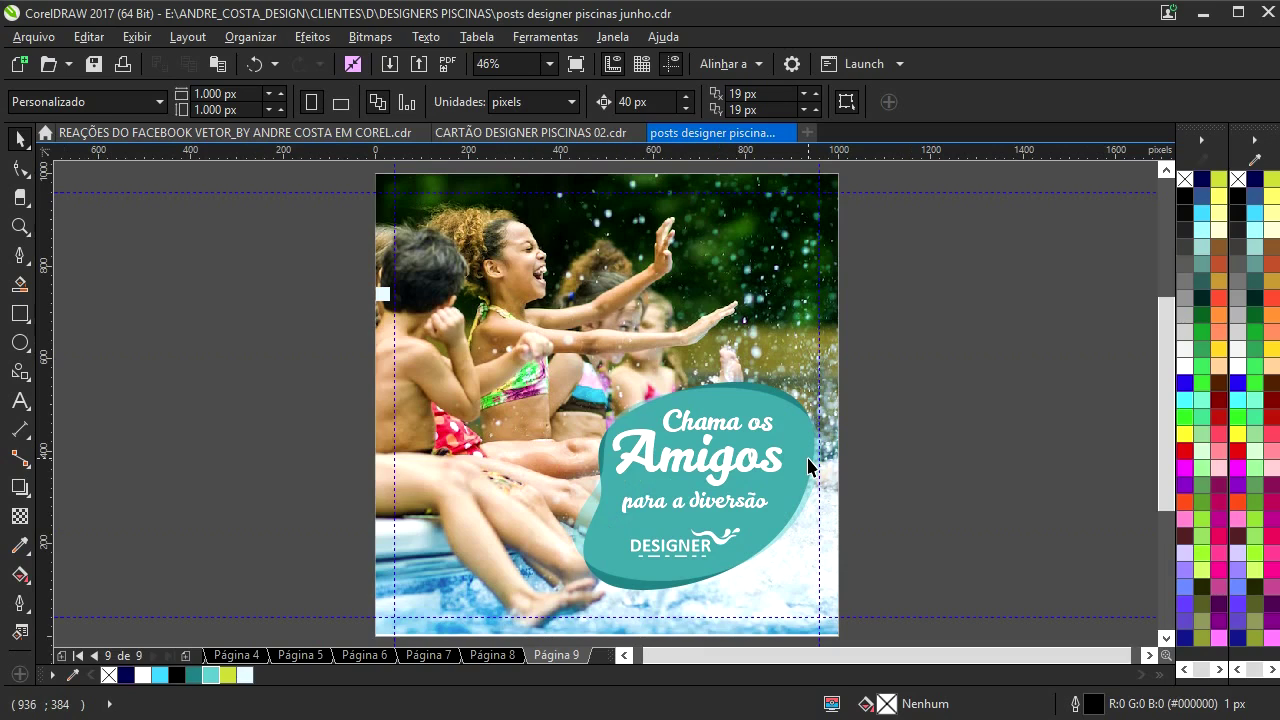
- Select the three slogan lines and the logo together and scale them down slightly within the teal shape
left_click(620, 350)
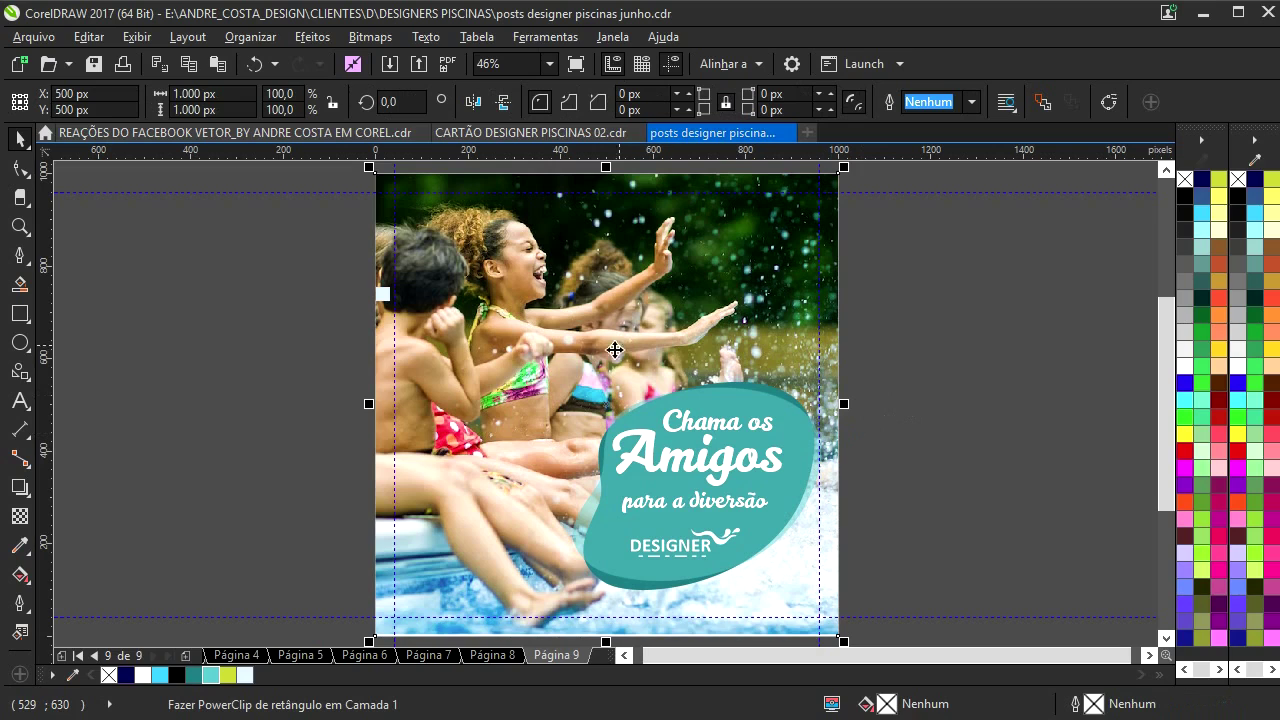
left_click_drag(903, 370, 608, 610)
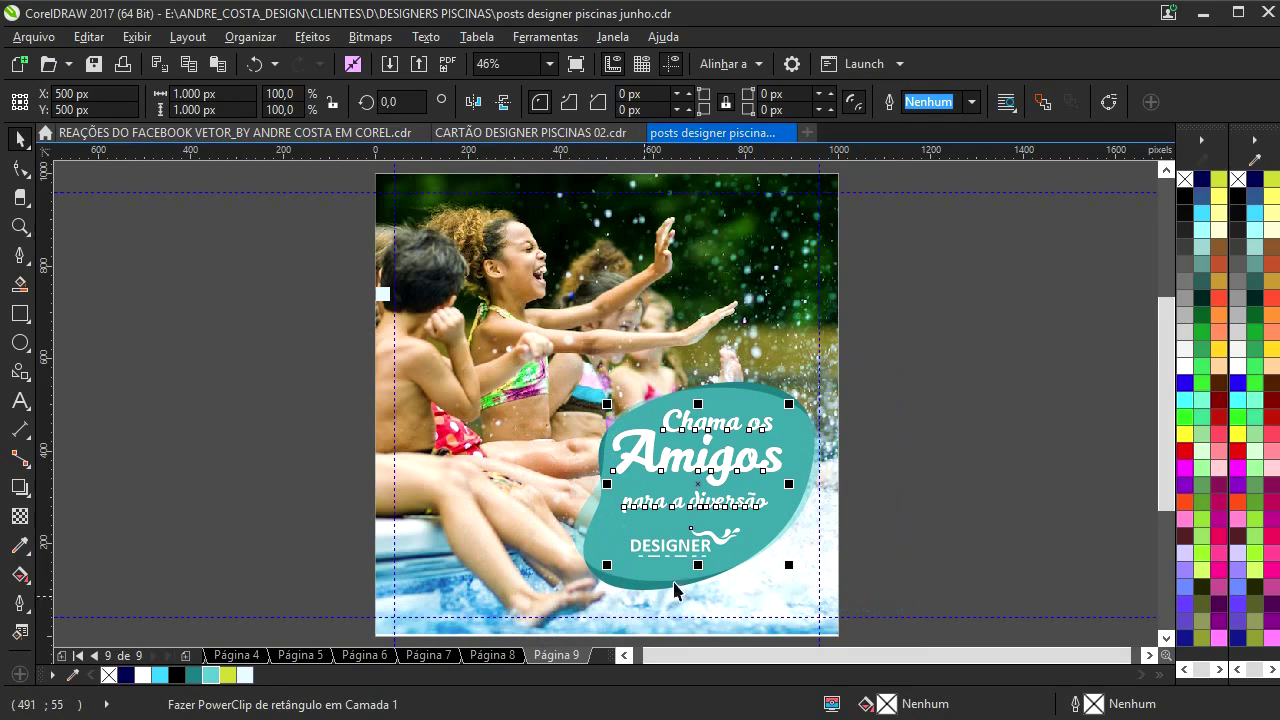
scroll(770, 405, "up", 3)
left_click_drag(751, 401, 751, 394)
left_click(1055, 393)
scroll(915, 430, "down", 1)
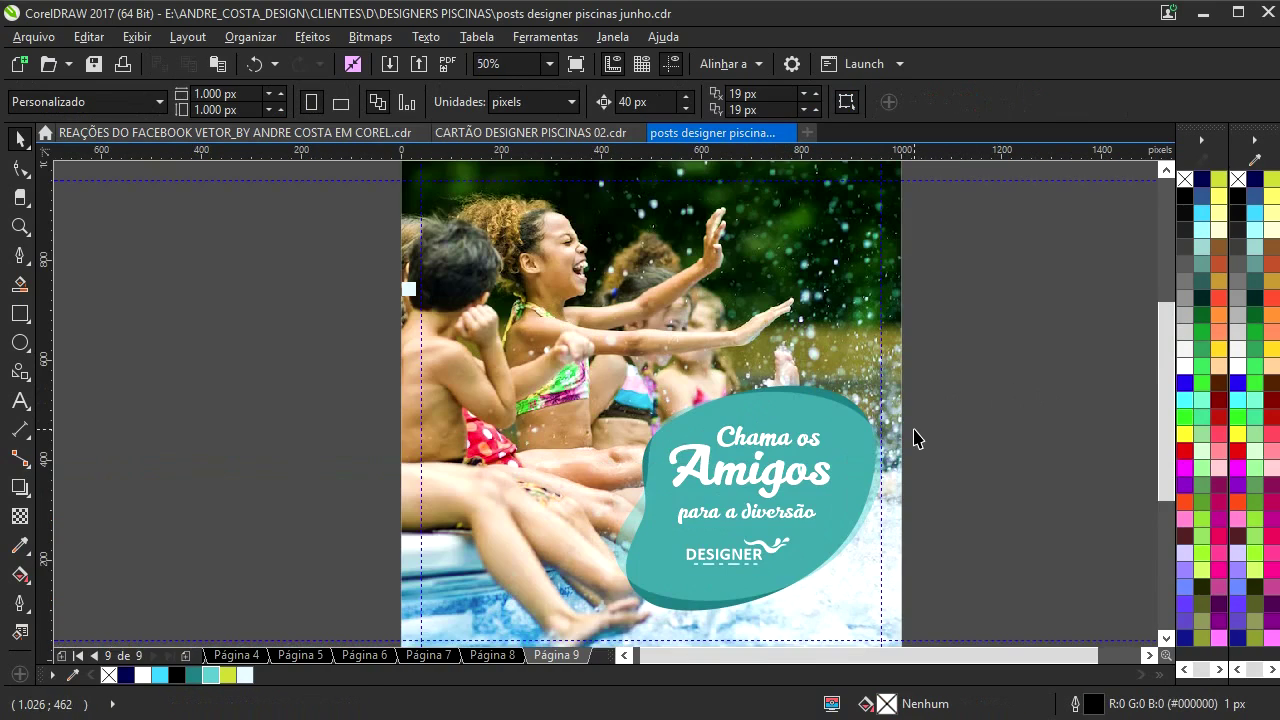
- Enlarge the logo slightly and place it closer below "para a diversão"
left_click_drag(796, 438, 742, 449)
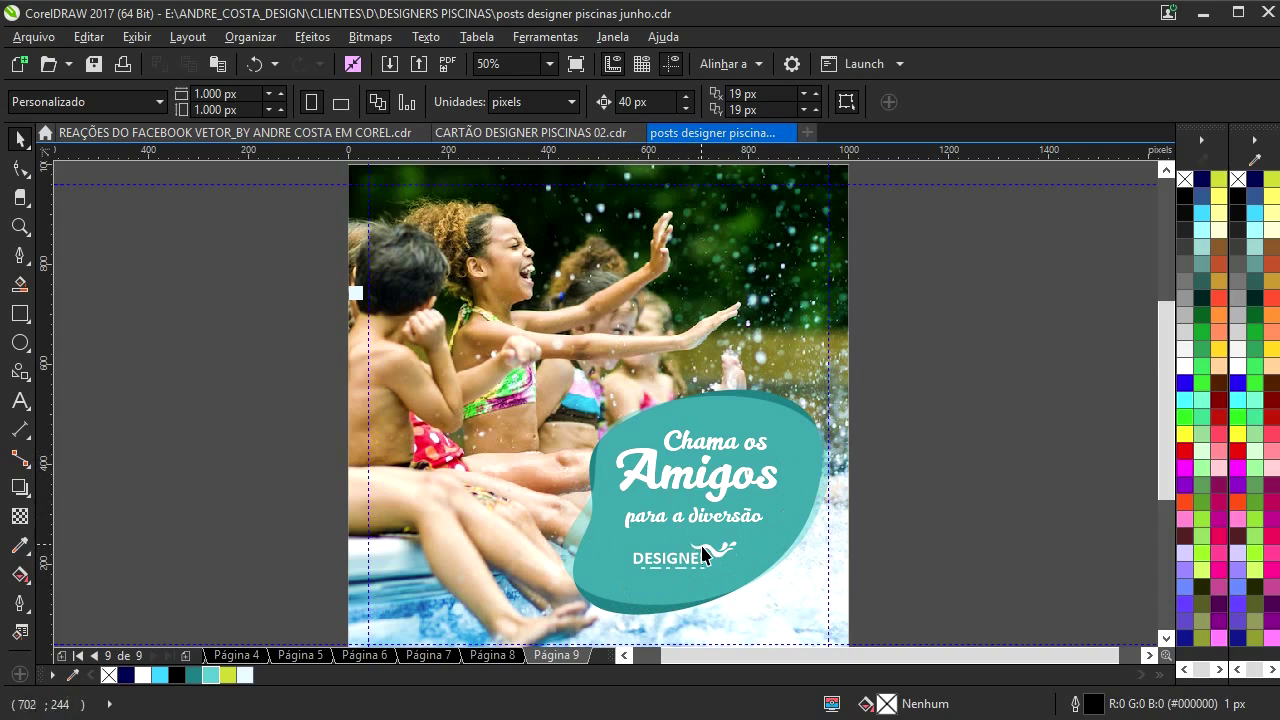
left_click(702, 555)
scroll(740, 528, "up", 3)
left_click_drag(762, 516, 752, 510)
scroll(767, 516, "down", 2)
scroll(766, 516, "up", 2)
scroll(752, 510, "down", 2)
- Select the slogan lines and logo together and fine-tune their position within the teal shape
left_click_drag(977, 343, 632, 588)
scroll(746, 455, "up", 2)
mouse_move(770, 453)
left_mouse_down()
mouse_move(763, 463)
mouse_move(766, 449)
left_mouse_up()
scroll(766, 449, "down", 2)
left_click(985, 392)
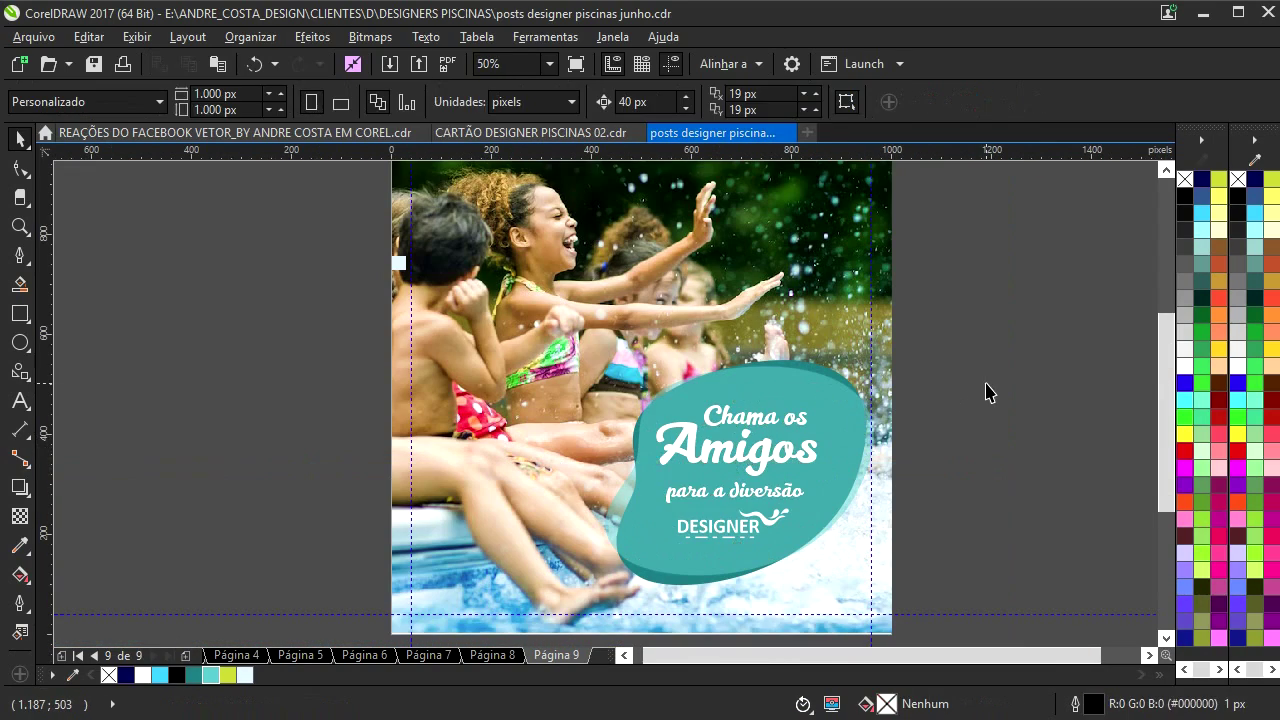
- Fit the finished page in view, and go back to the document's first page to review the posts
key("shift+F4")
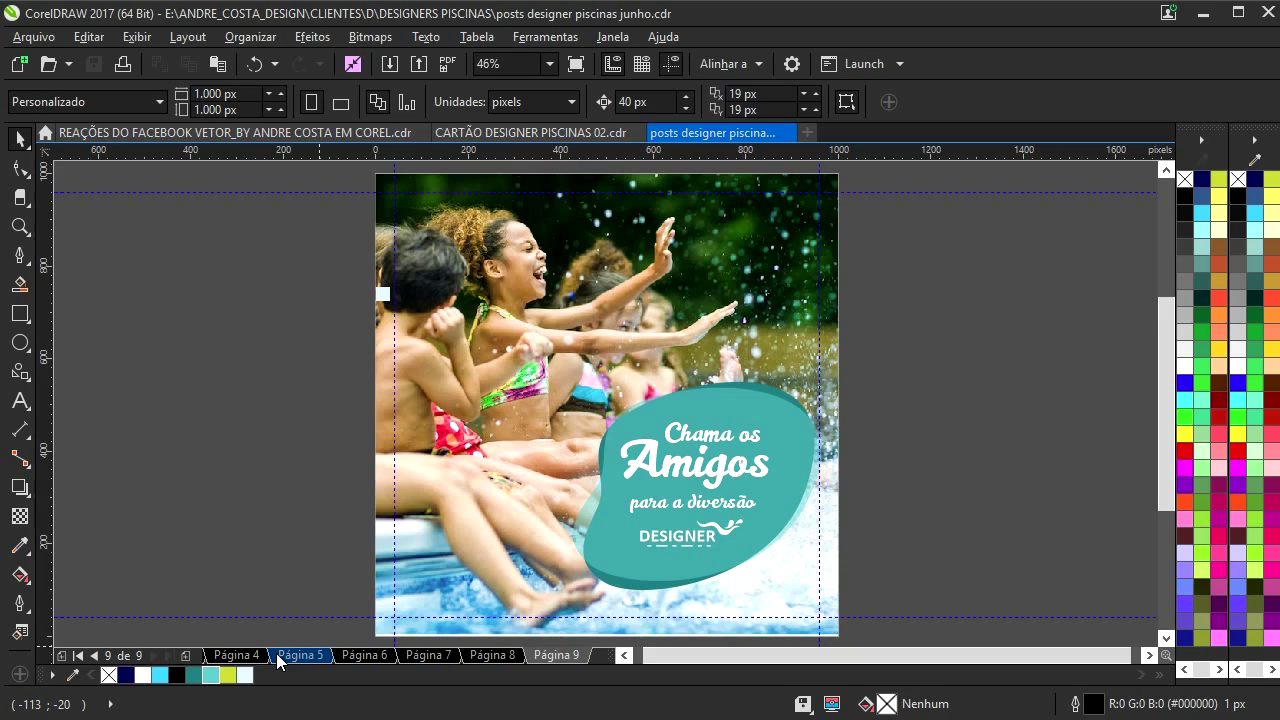
left_click(79, 655)
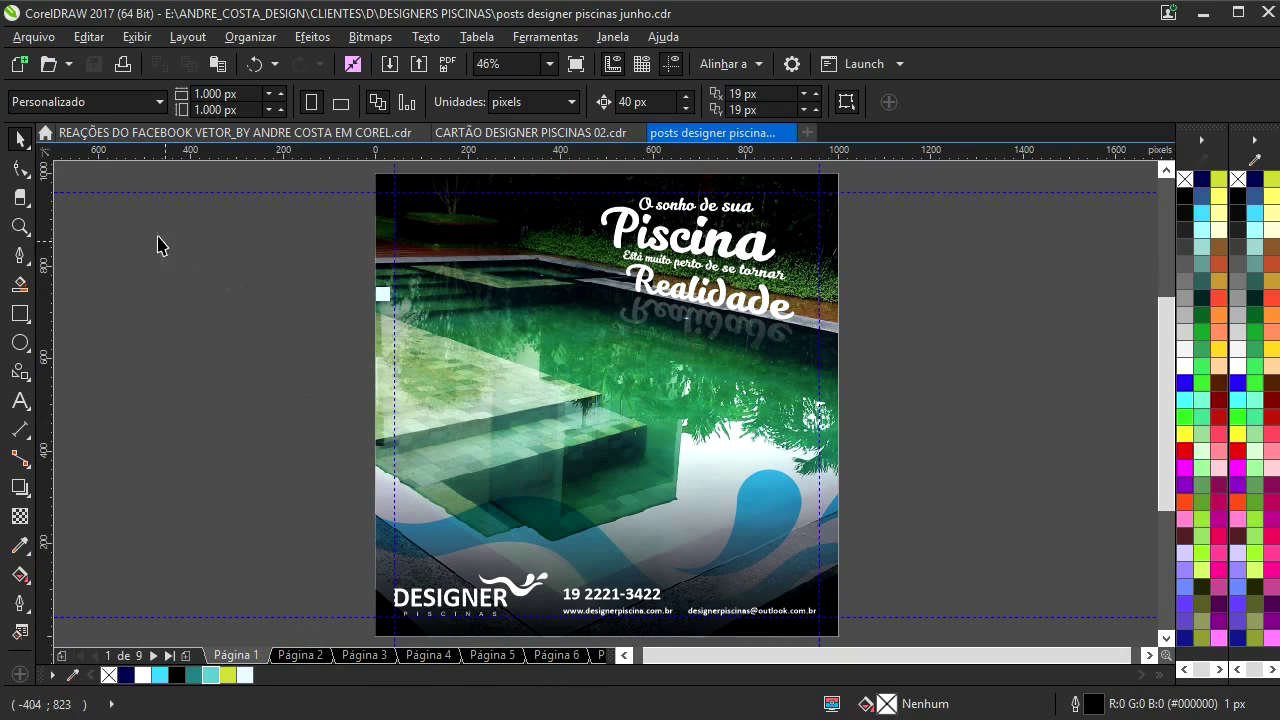
- Start a web export of page 1 as PNG with size maintained and transparency turned off, and check the whole post in the preview
left_click(33, 40)
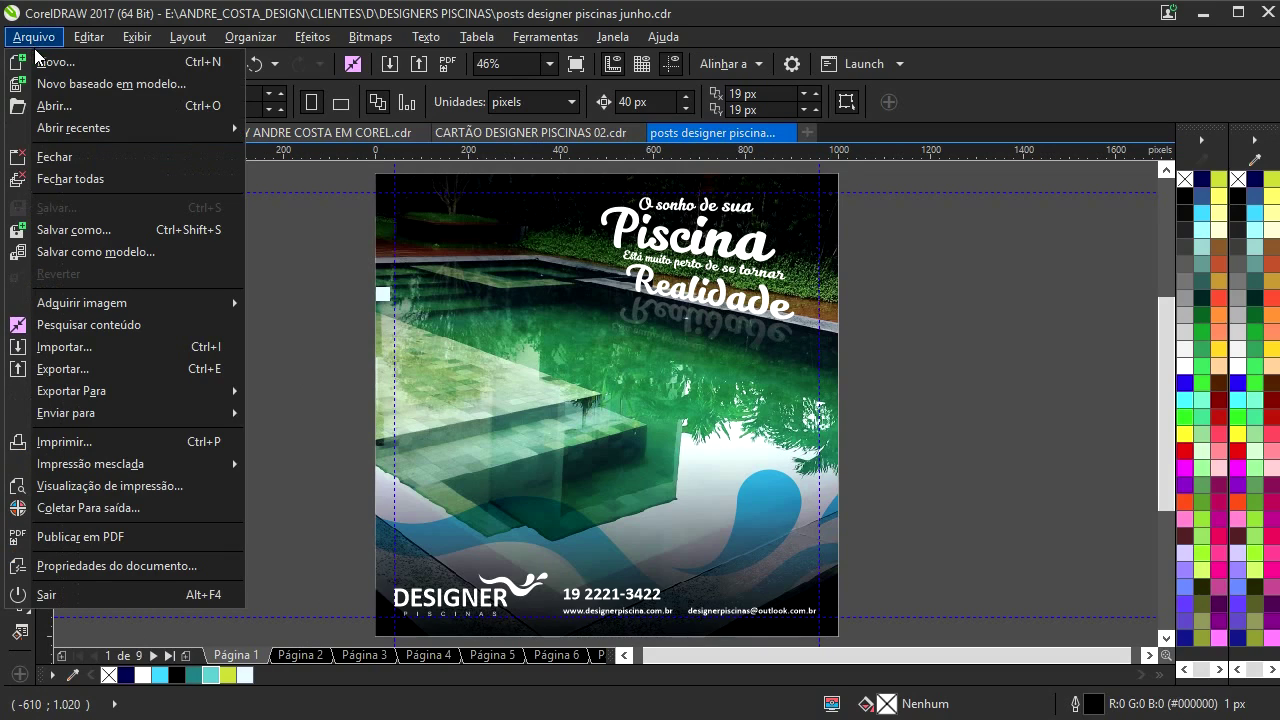
mouse_move(160, 390)
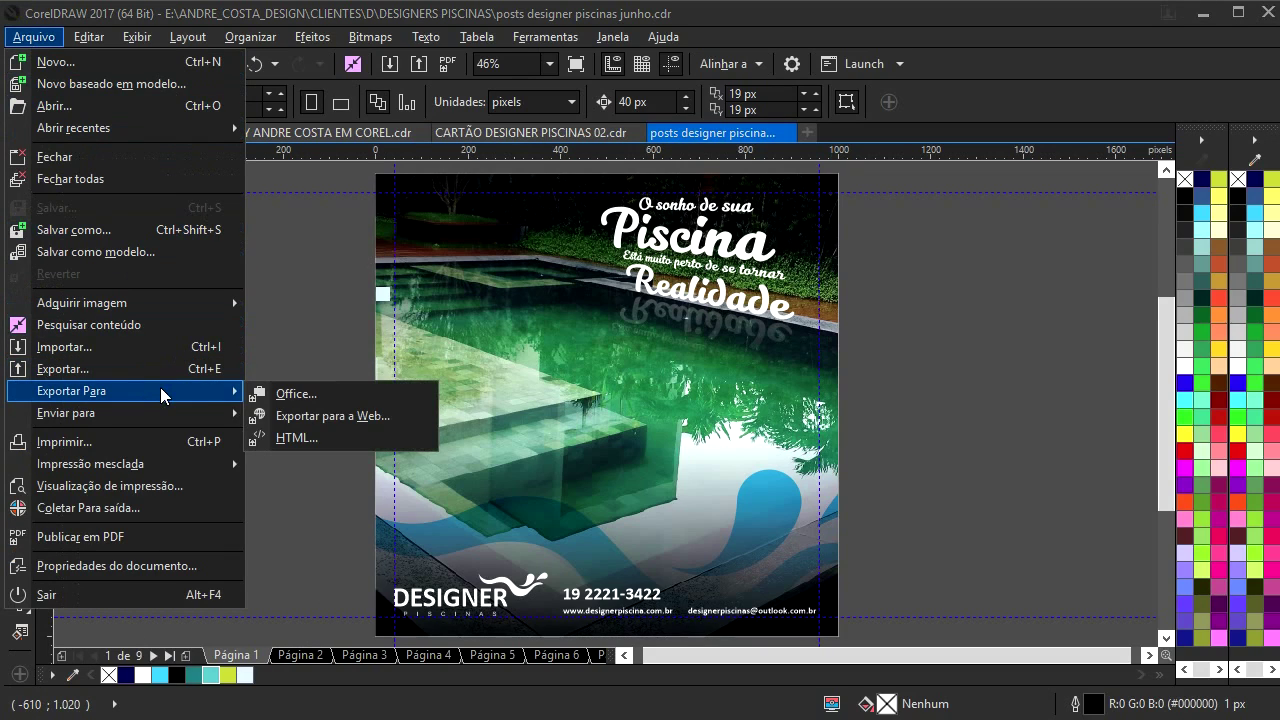
left_click(347, 416)
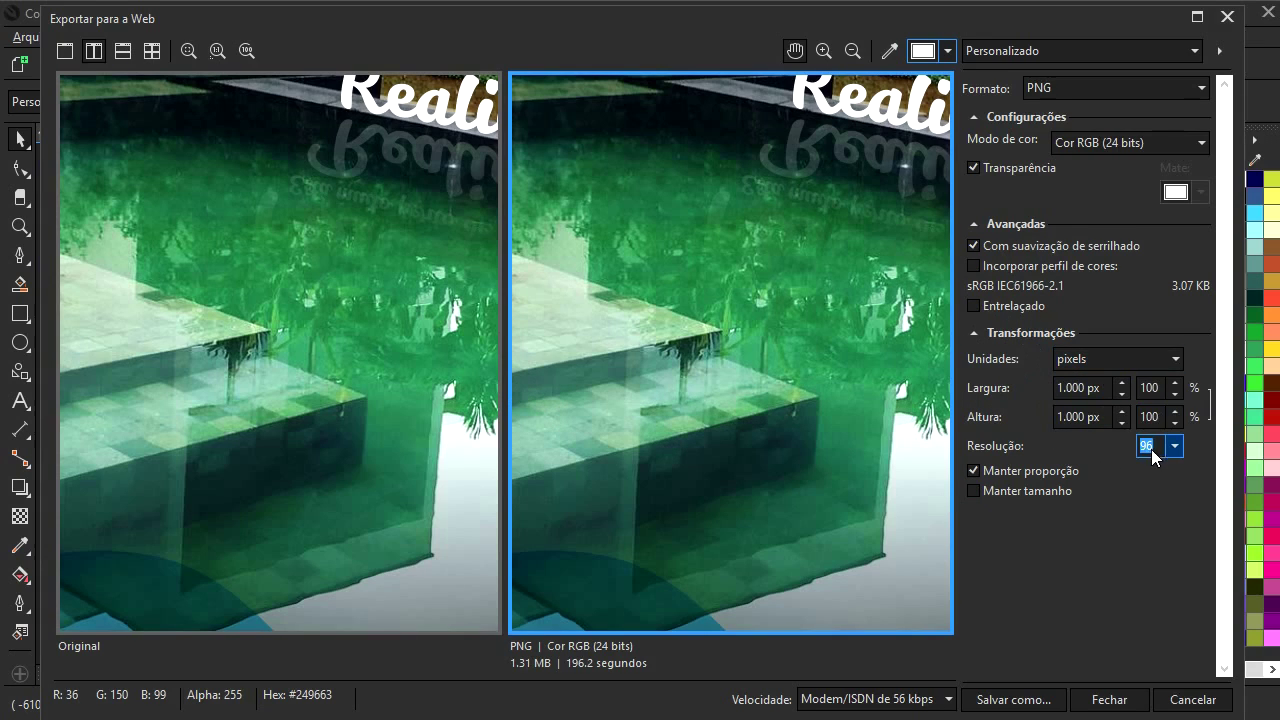
left_click(1031, 490)
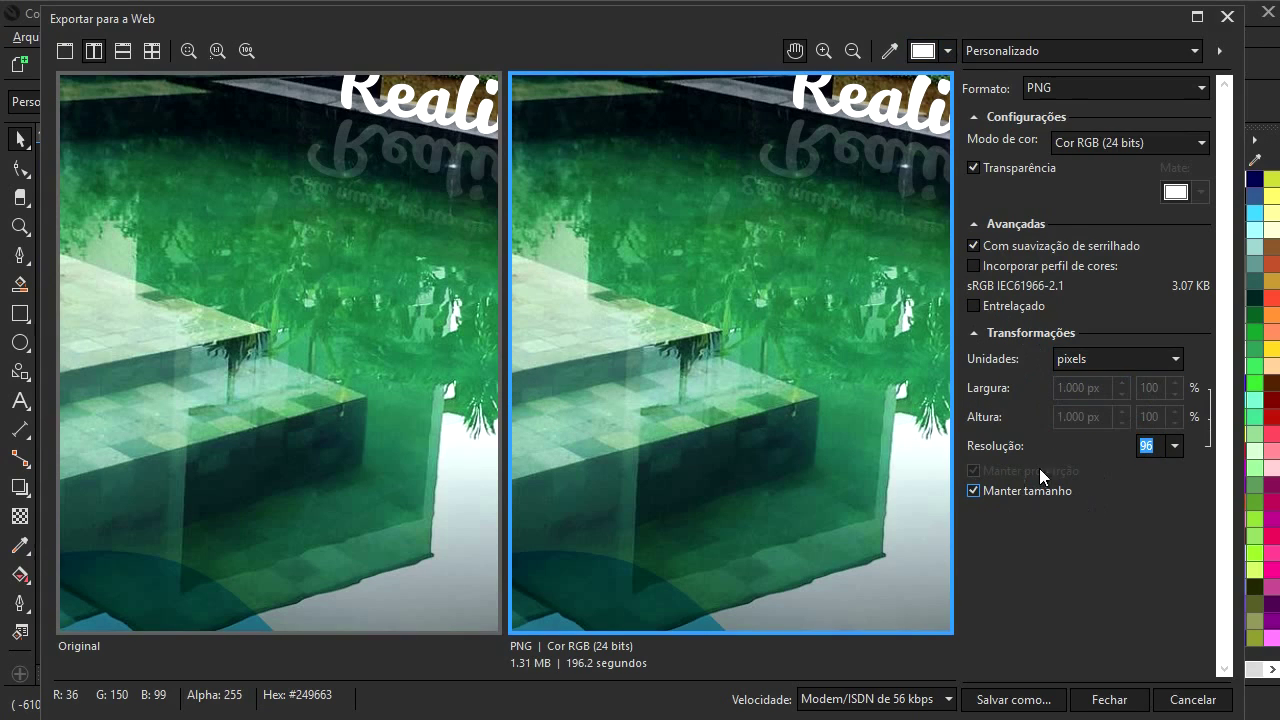
left_click(973, 168)
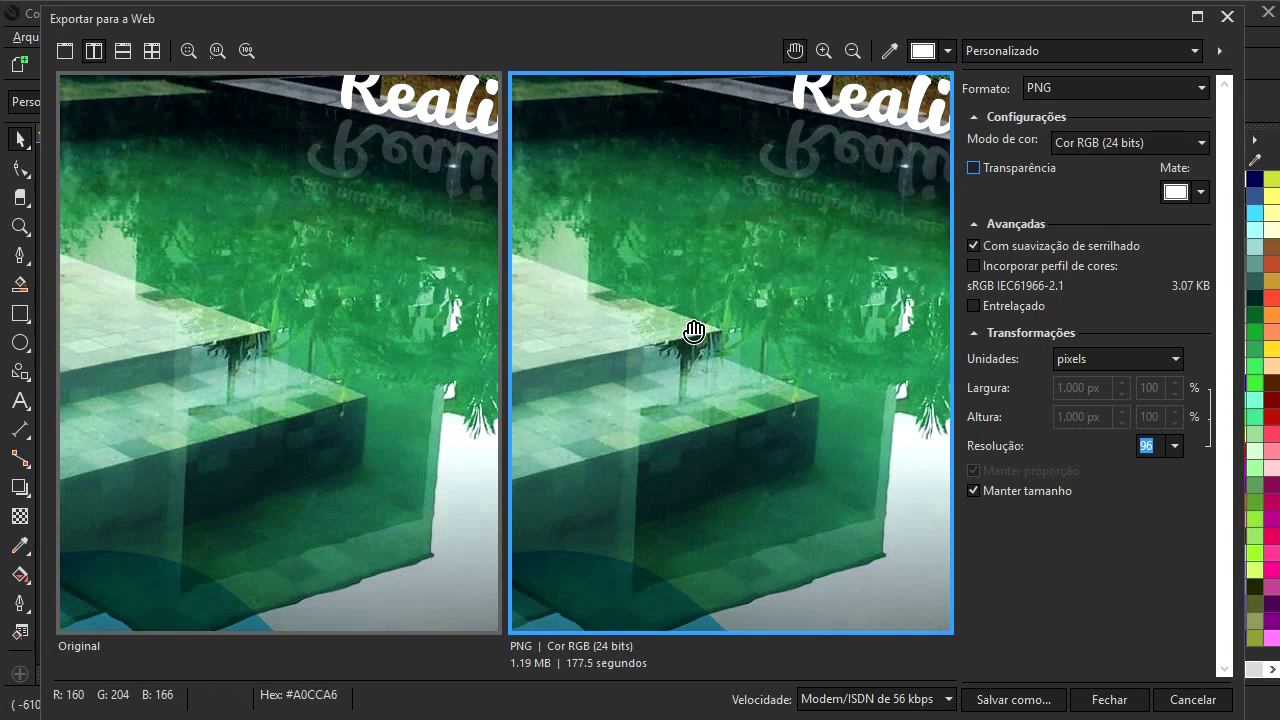
scroll(677, 443, "down", 5)
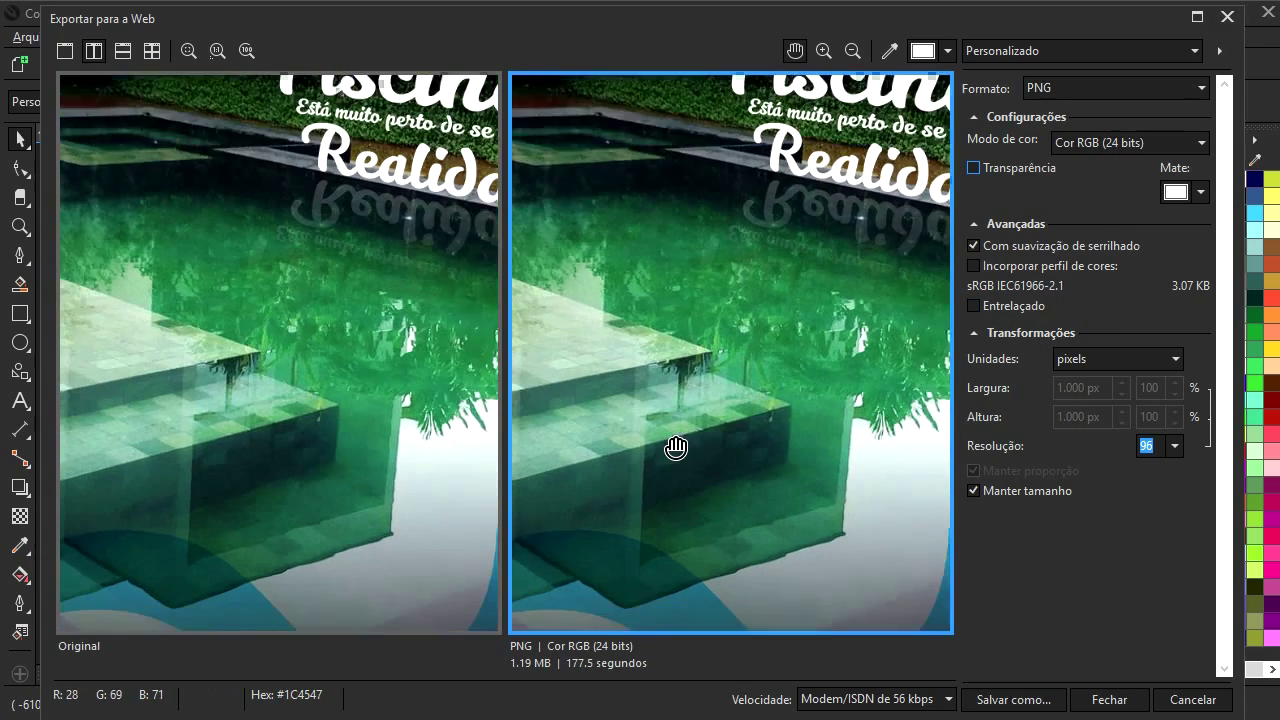
scroll(711, 424, "up", 1)
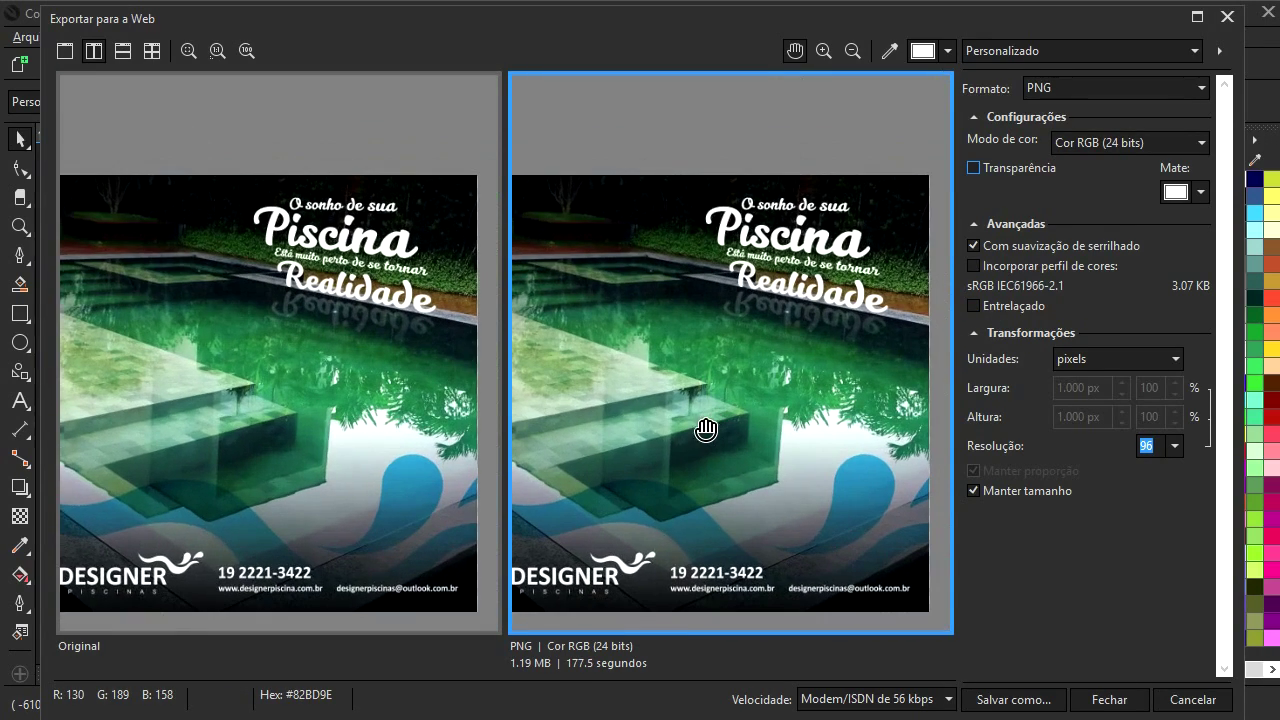
scroll(711, 408, "up", 1)
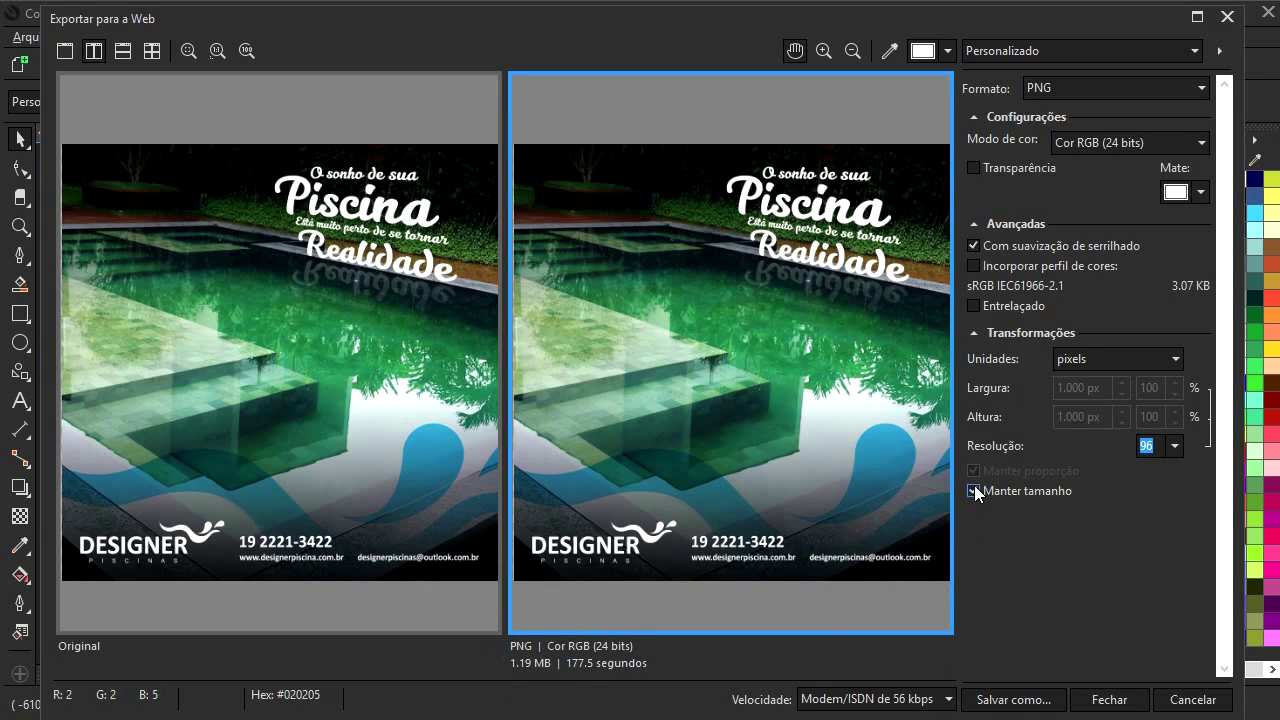
- Stop maintaining the original image size and set the page 1 export width to 900 px
left_click(973, 490)
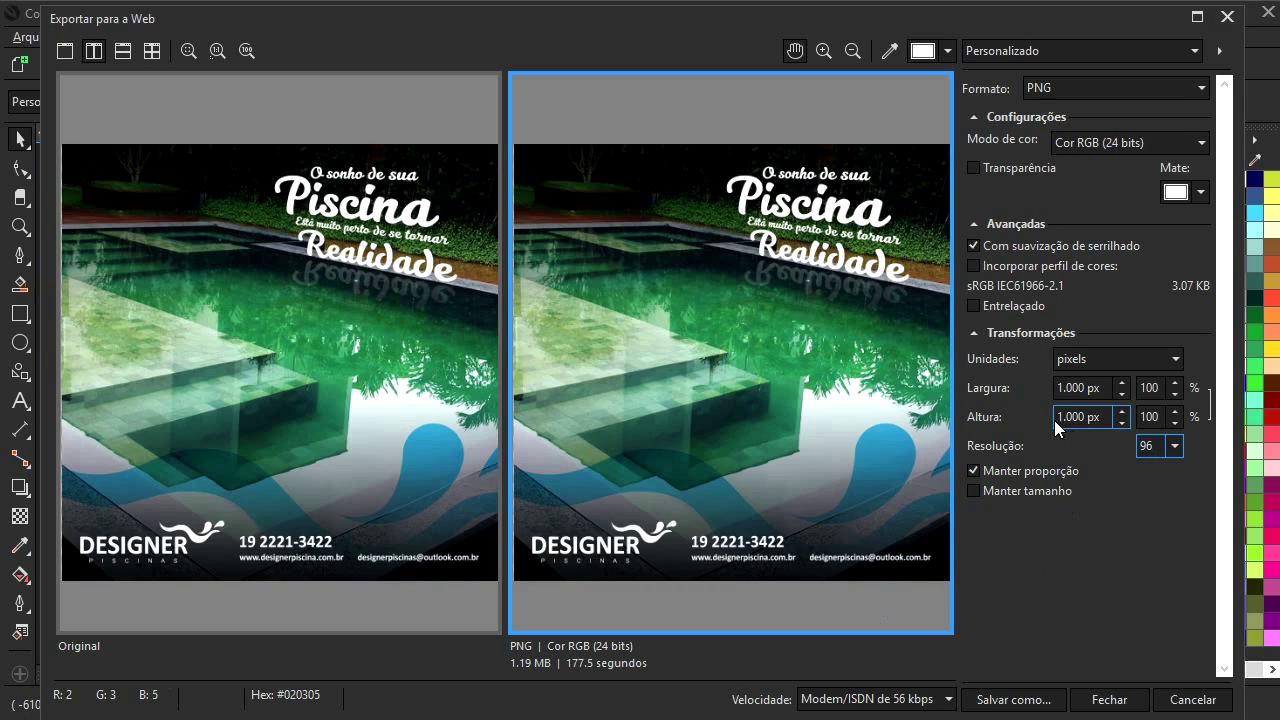
left_click(1108, 388)
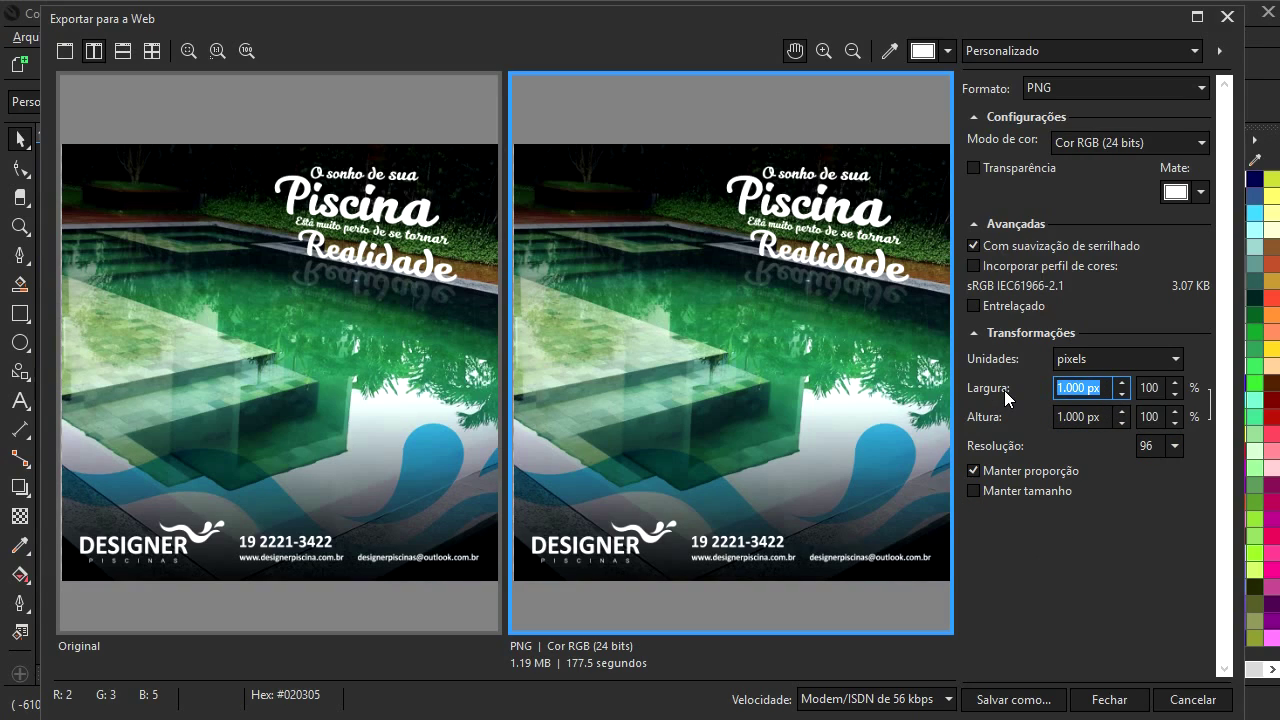
type("900")
left_click(1106, 417)
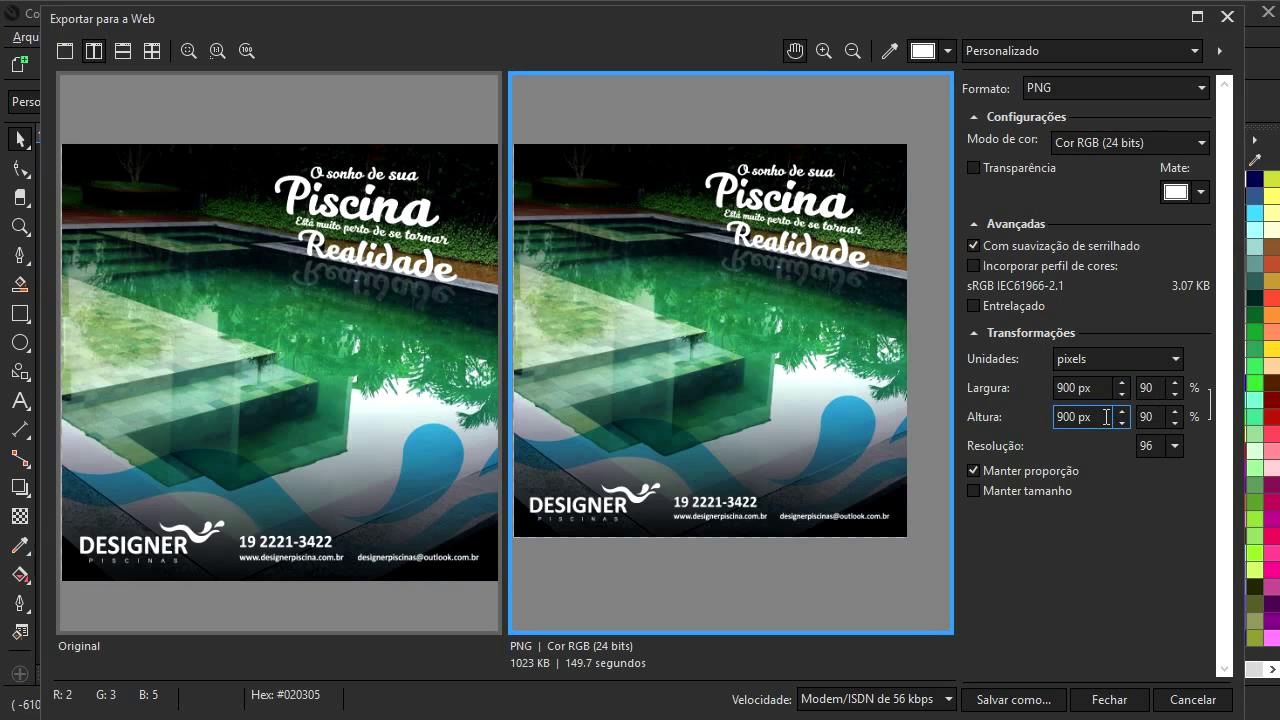
- Try an export width of 850 px, check the preview, and reset the image to its original size
left_click_drag(1093, 388, 1023, 397)
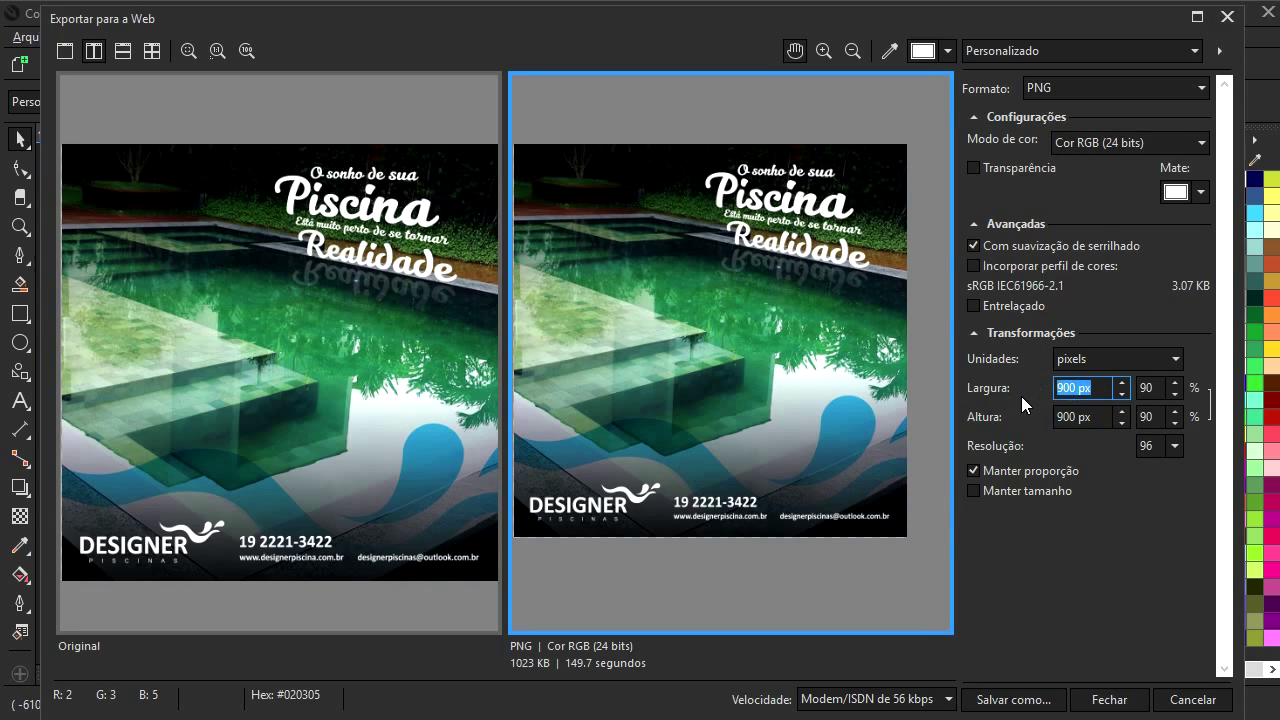
type("850")
left_click(1096, 421)
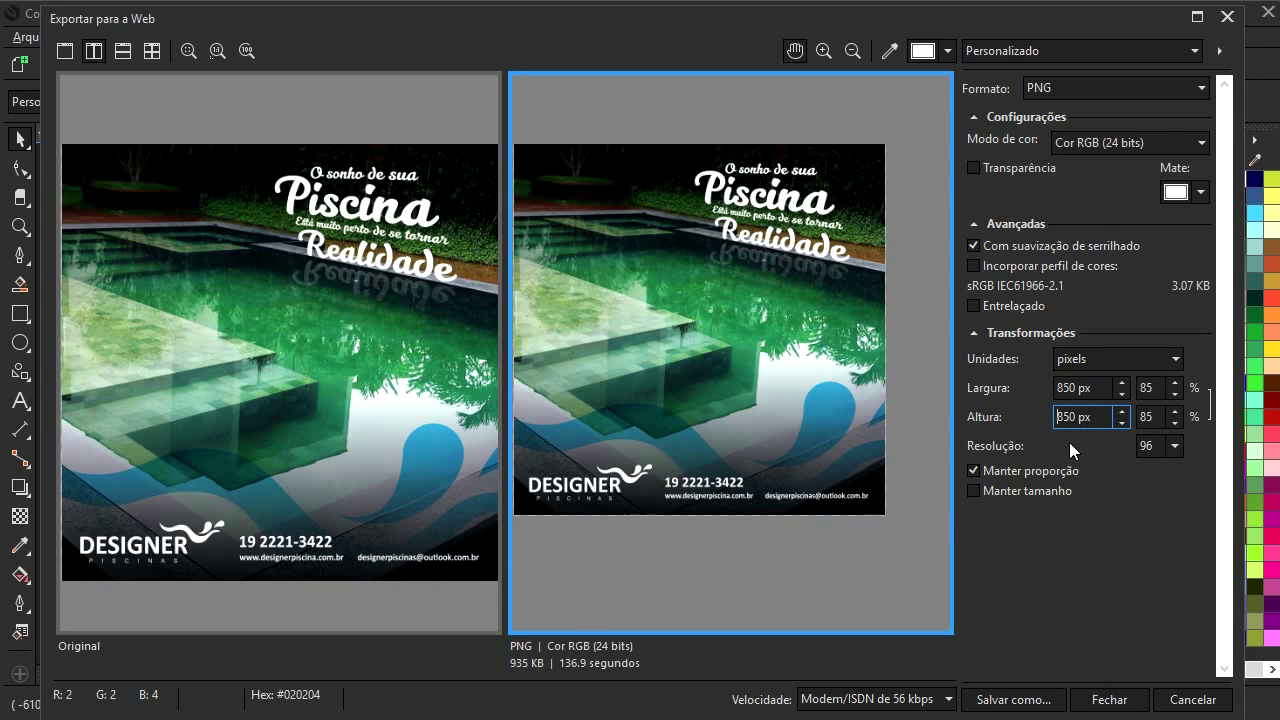
left_click_drag(714, 371, 738, 398)
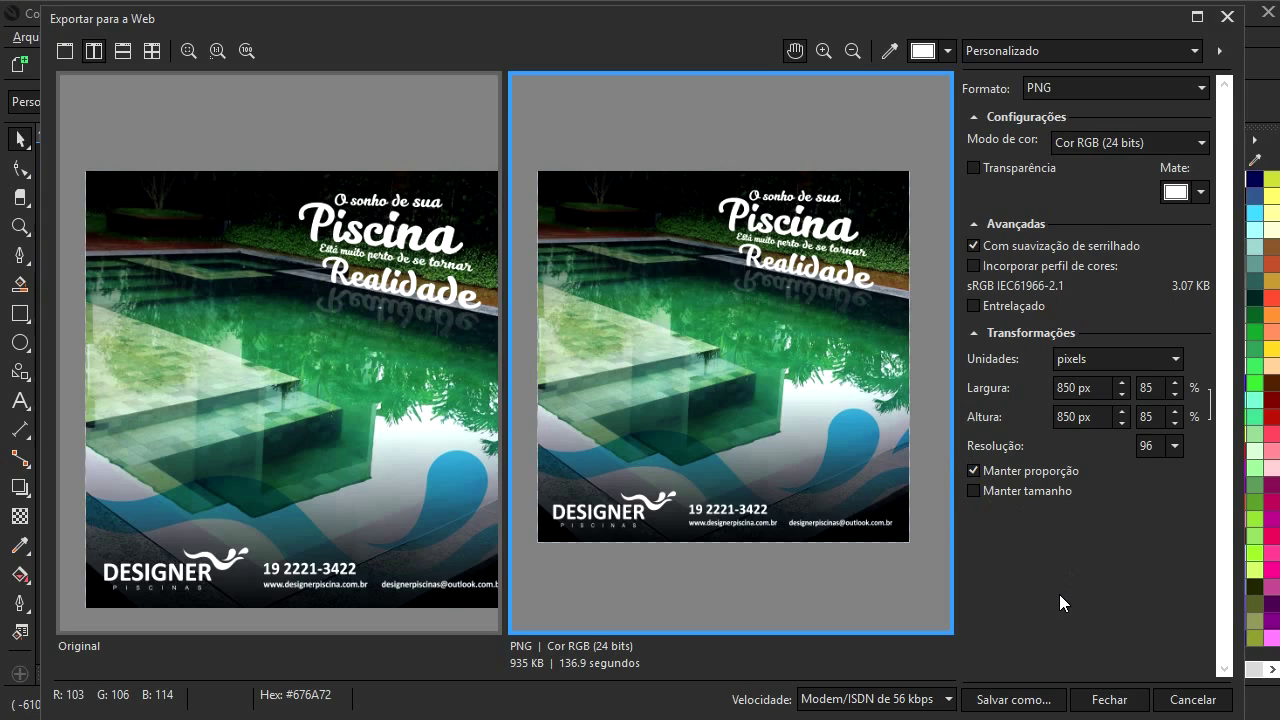
left_click(974, 491)
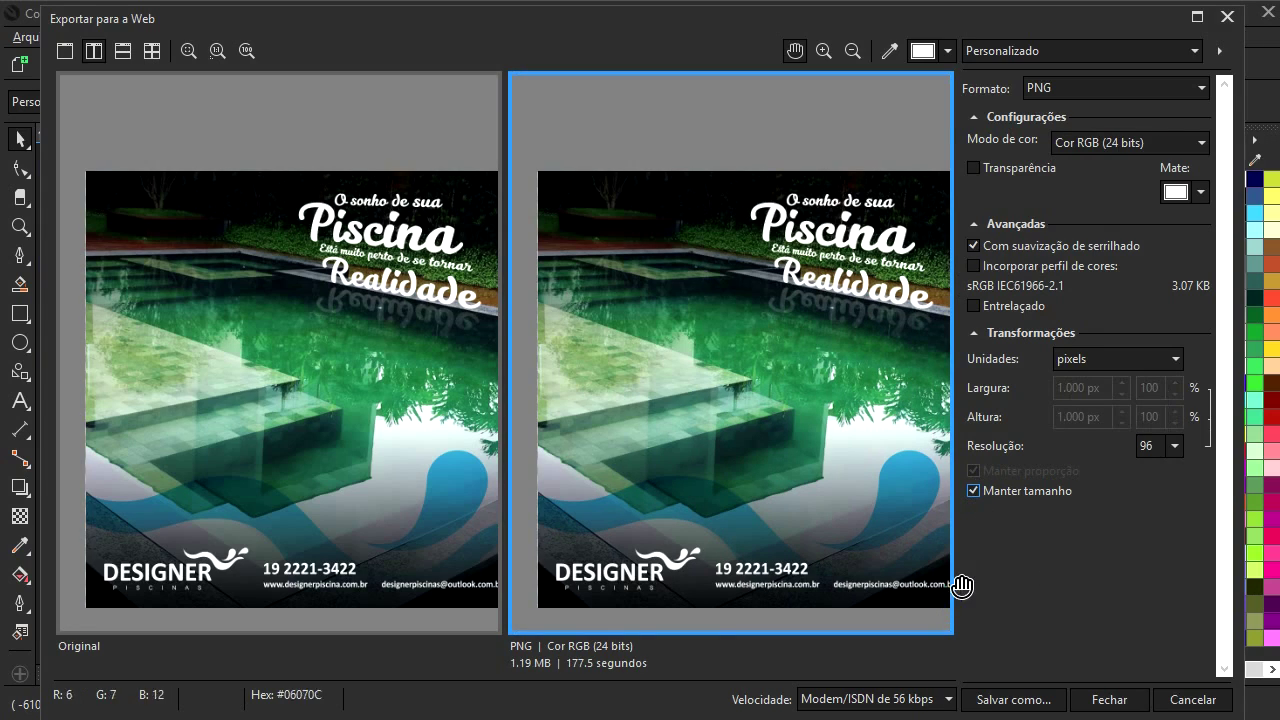
left_click(975, 491)
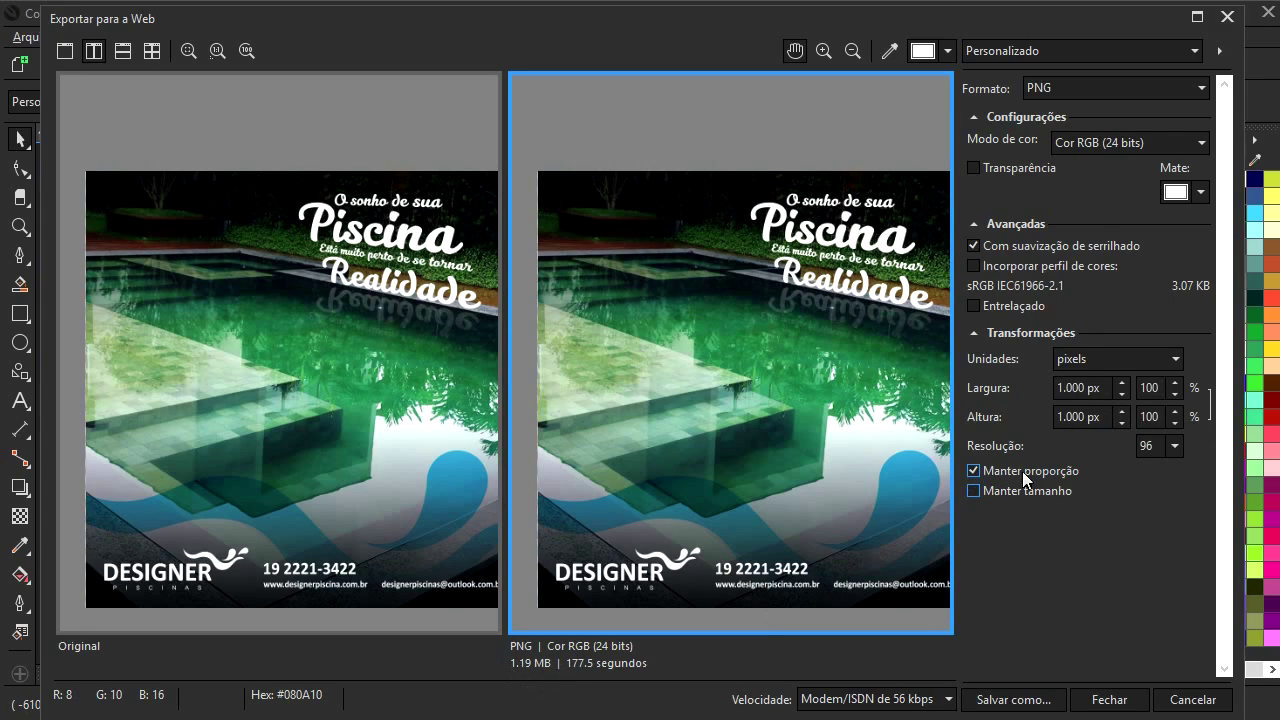
- Set the page 1 export width to 850 px with proportions kept
left_click_drag(1108, 393, 992, 396)
type("850")
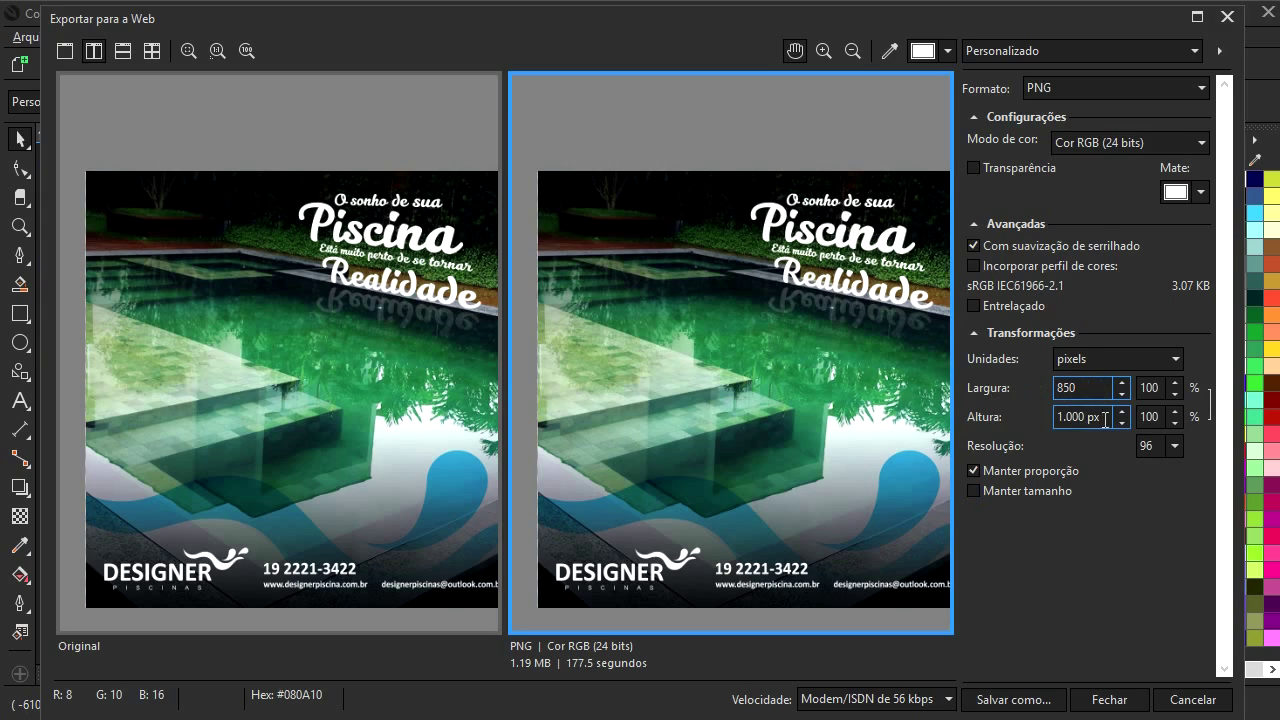
key("Tab")
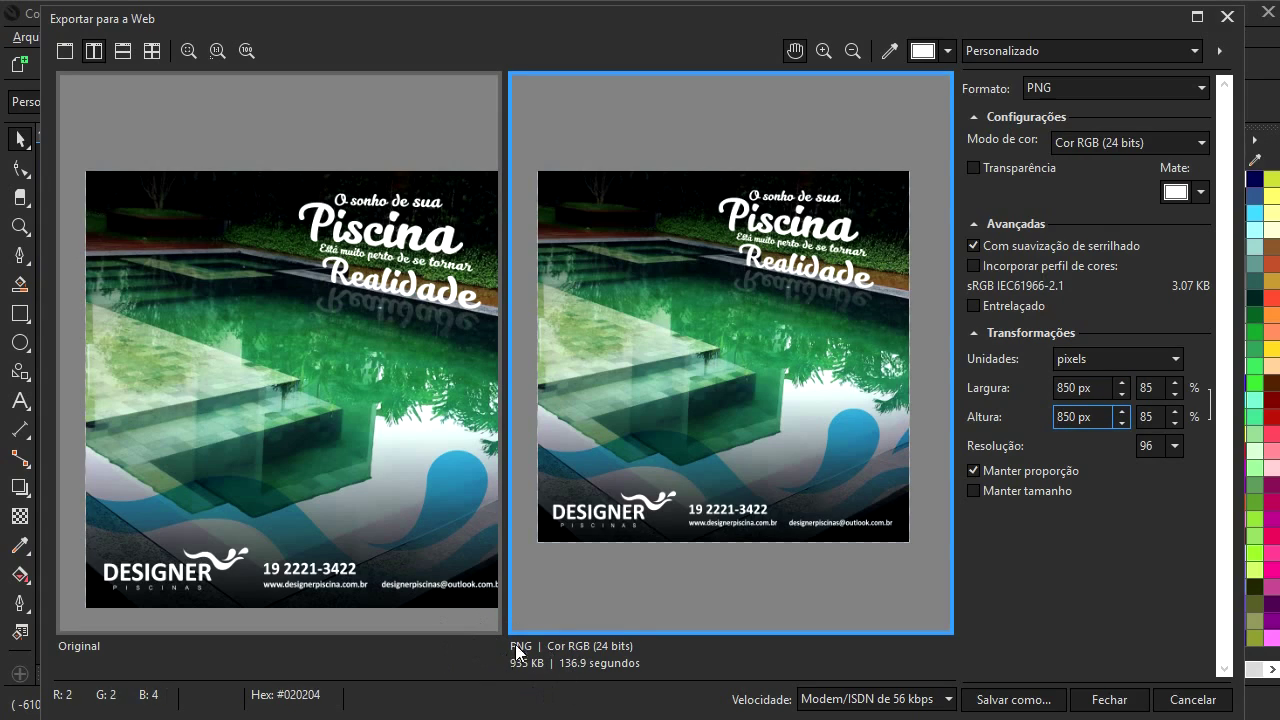
- Create a folder named "posts designer" on the desktop and save the exported page 1 PNG in it as 01
left_click(1010, 700)
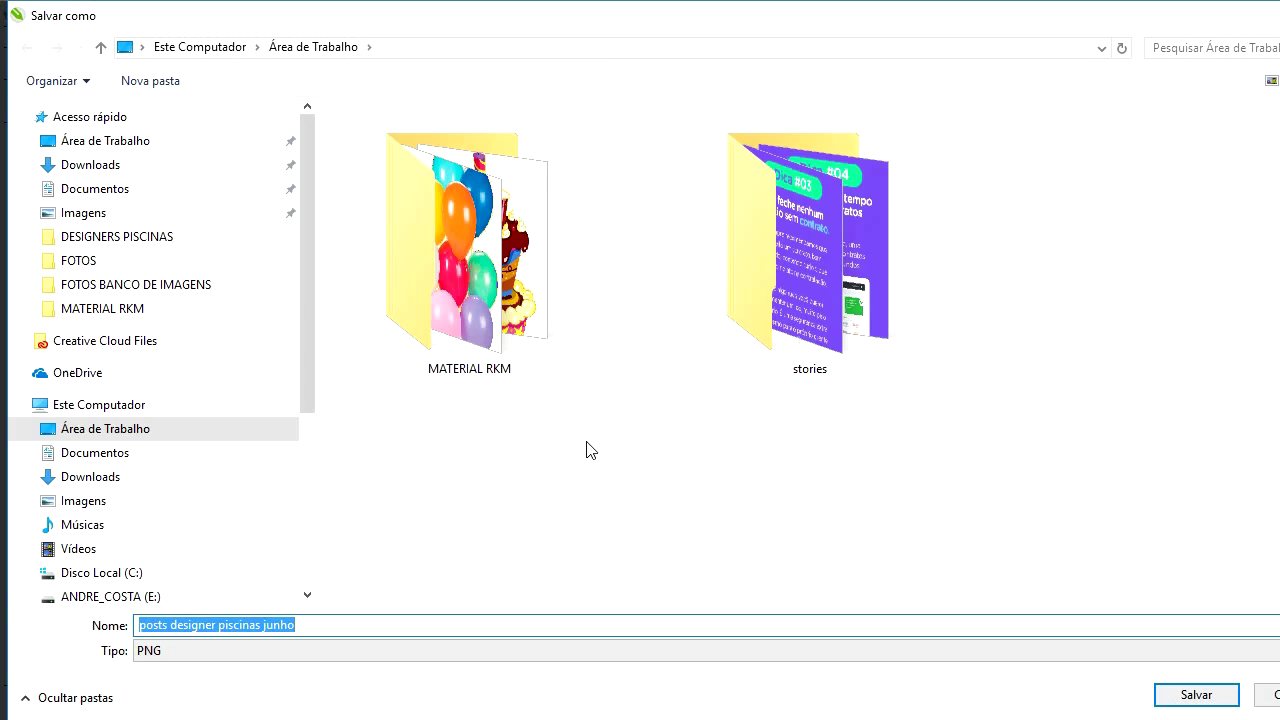
left_click(150, 85)
type("posts designer")
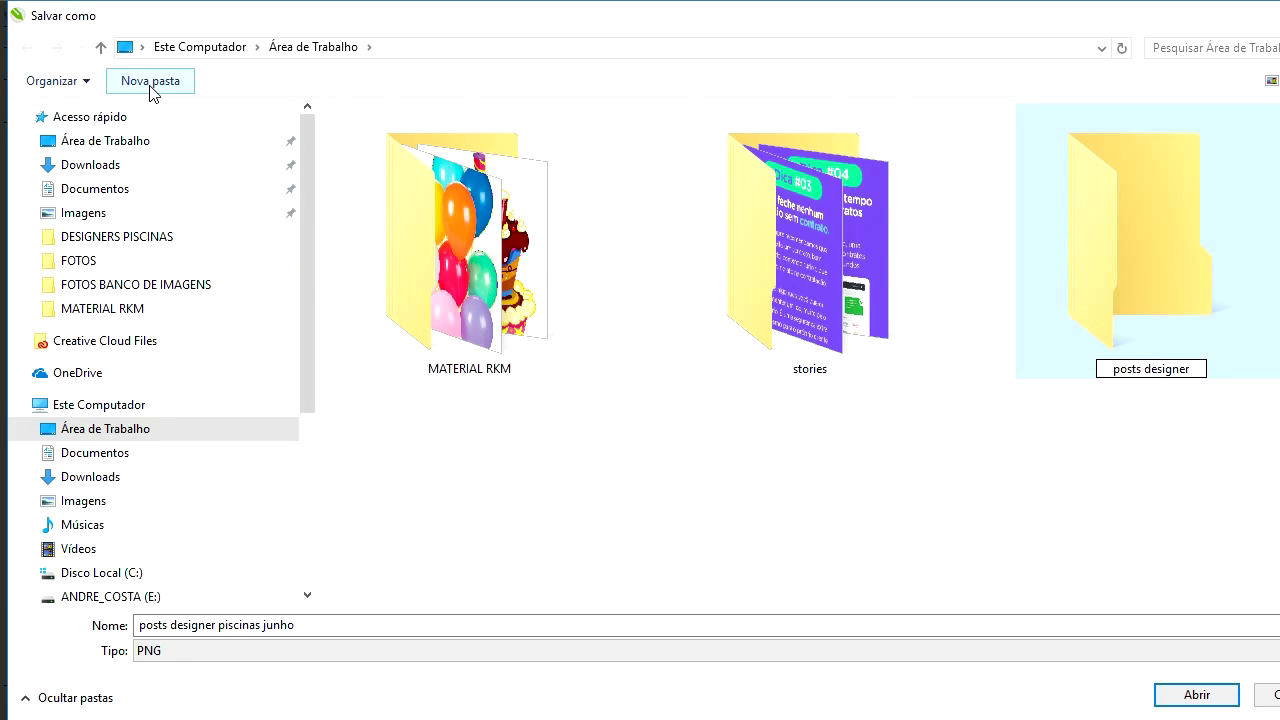
key("Return")
key("Return")
left_click(308, 627)
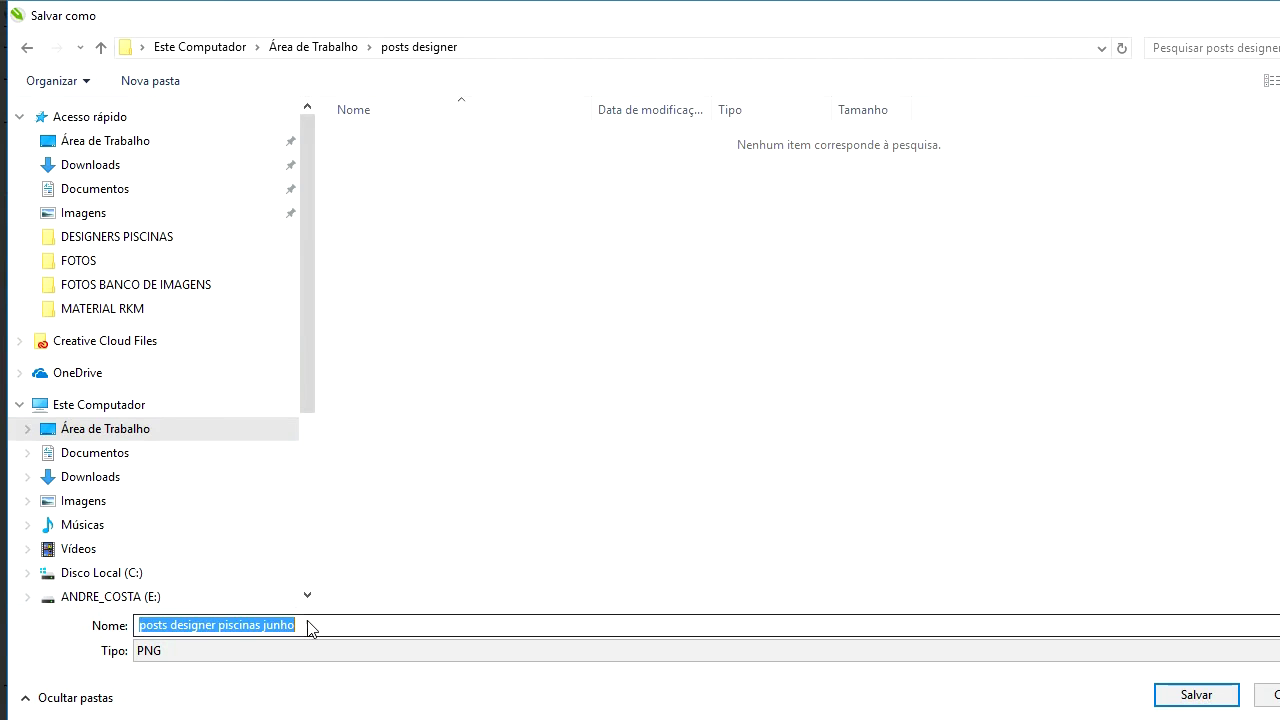
type("01")
key("Return")
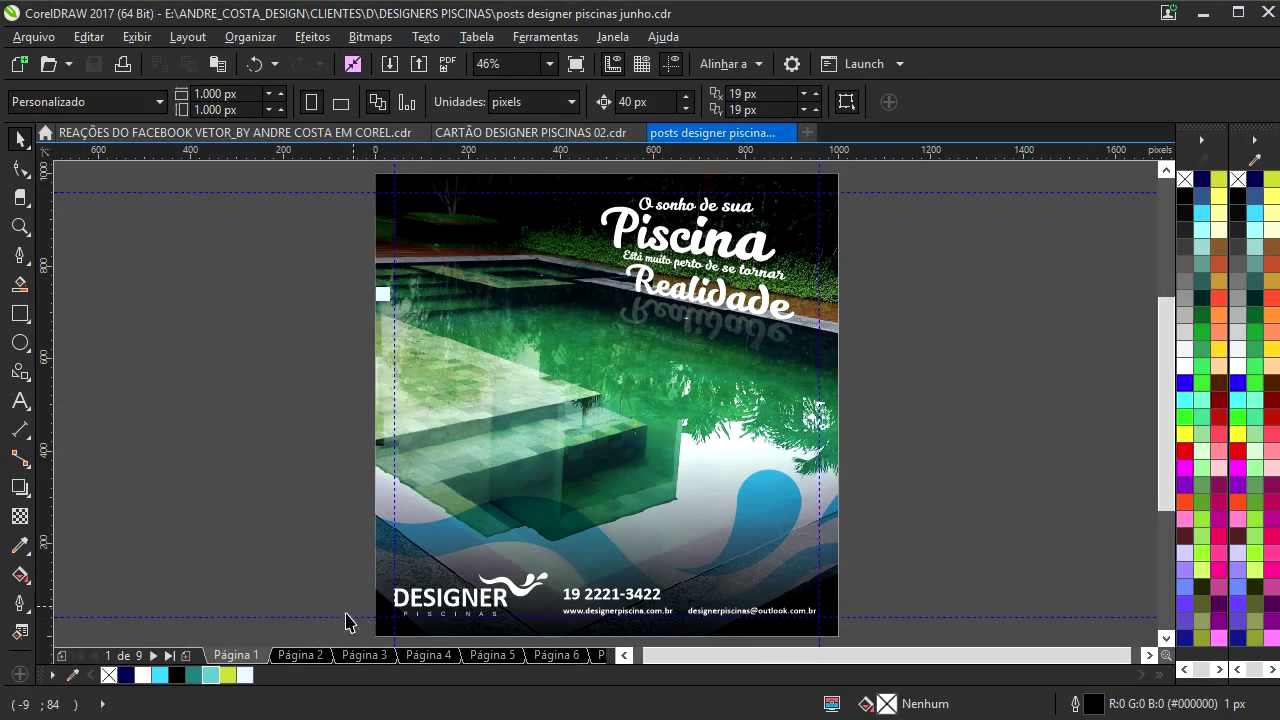
- Go to page 2, start its web export, and set the image width to 900 px
left_click(300, 655)
left_click(34, 37)
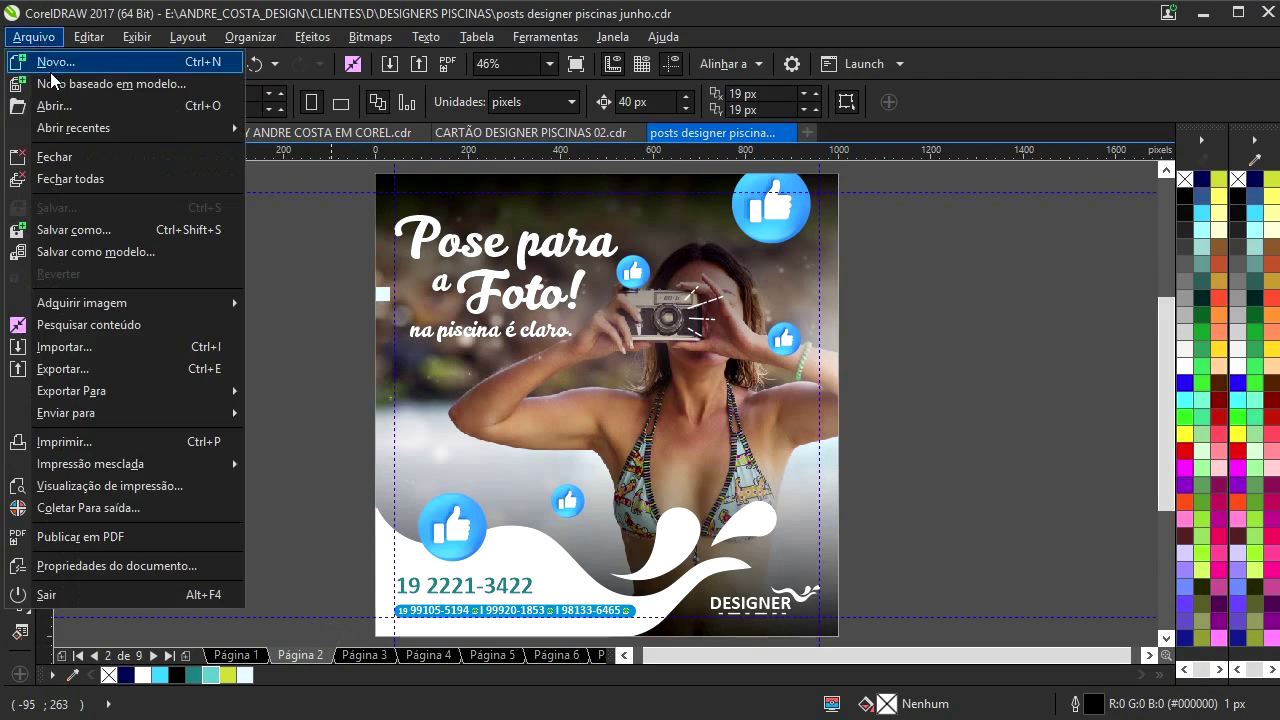
mouse_move(160, 392)
left_click(331, 412)
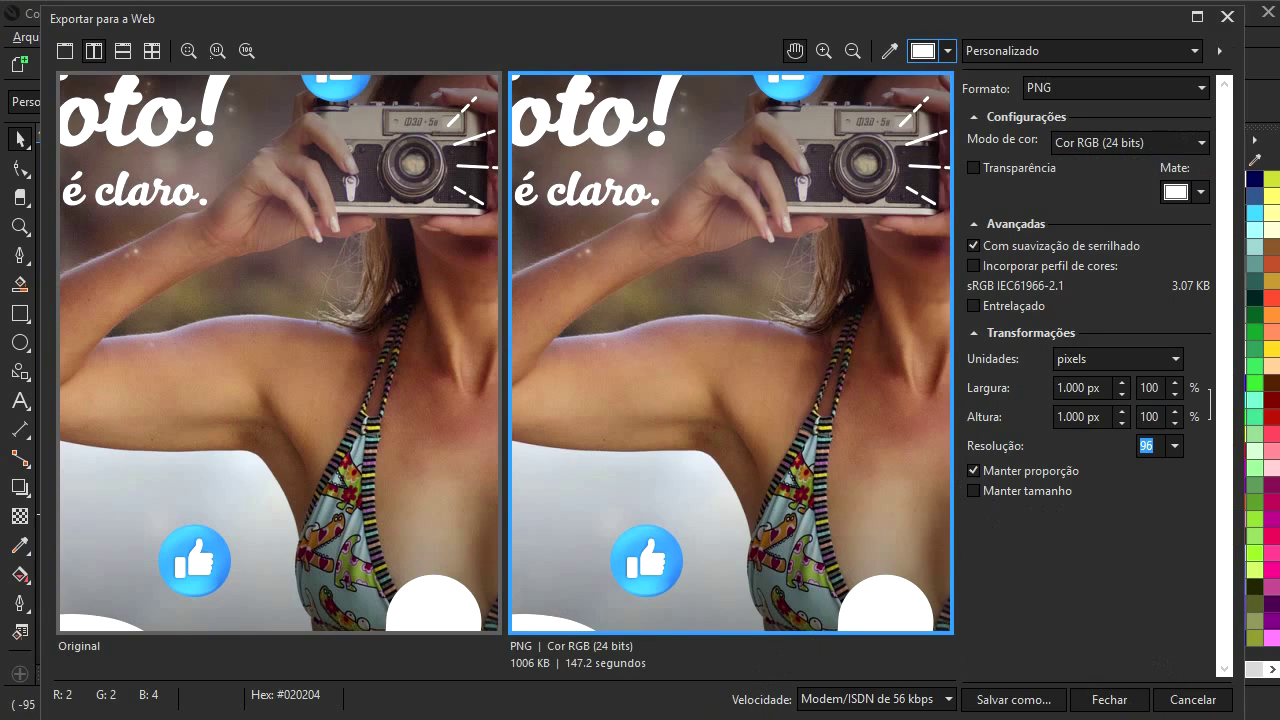
left_click(1080, 388)
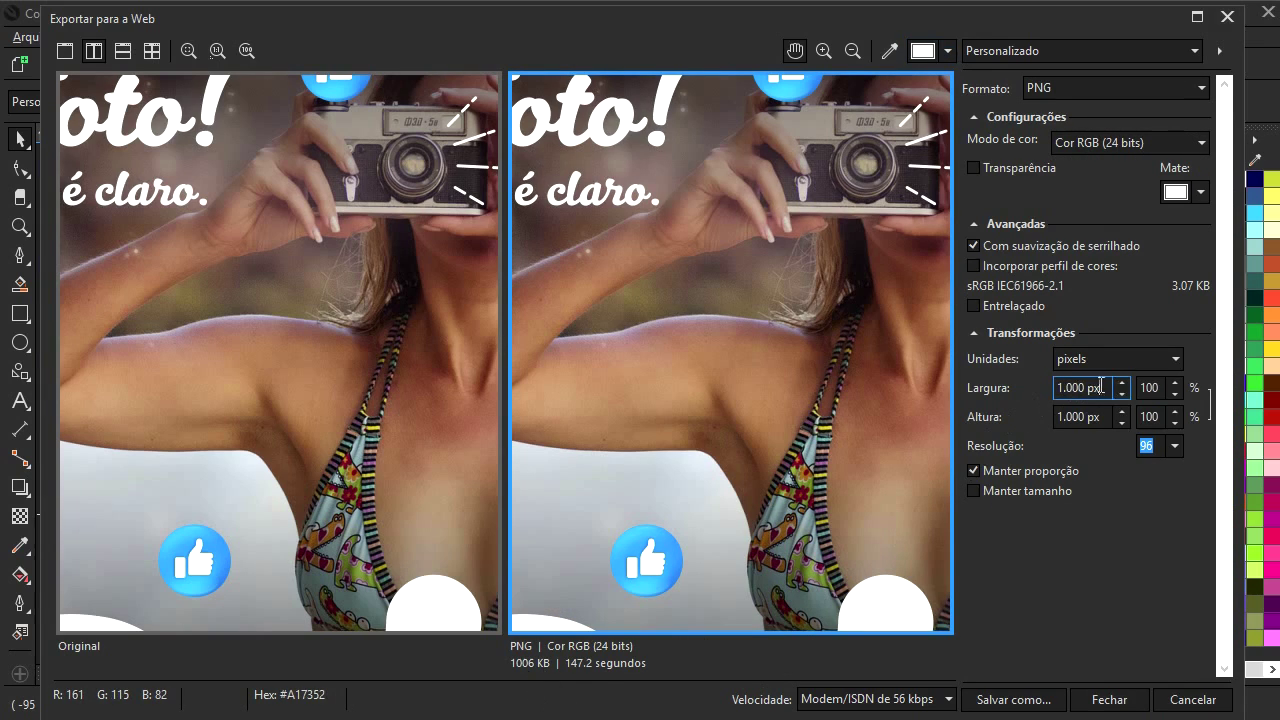
type("900")
left_click(1108, 417)
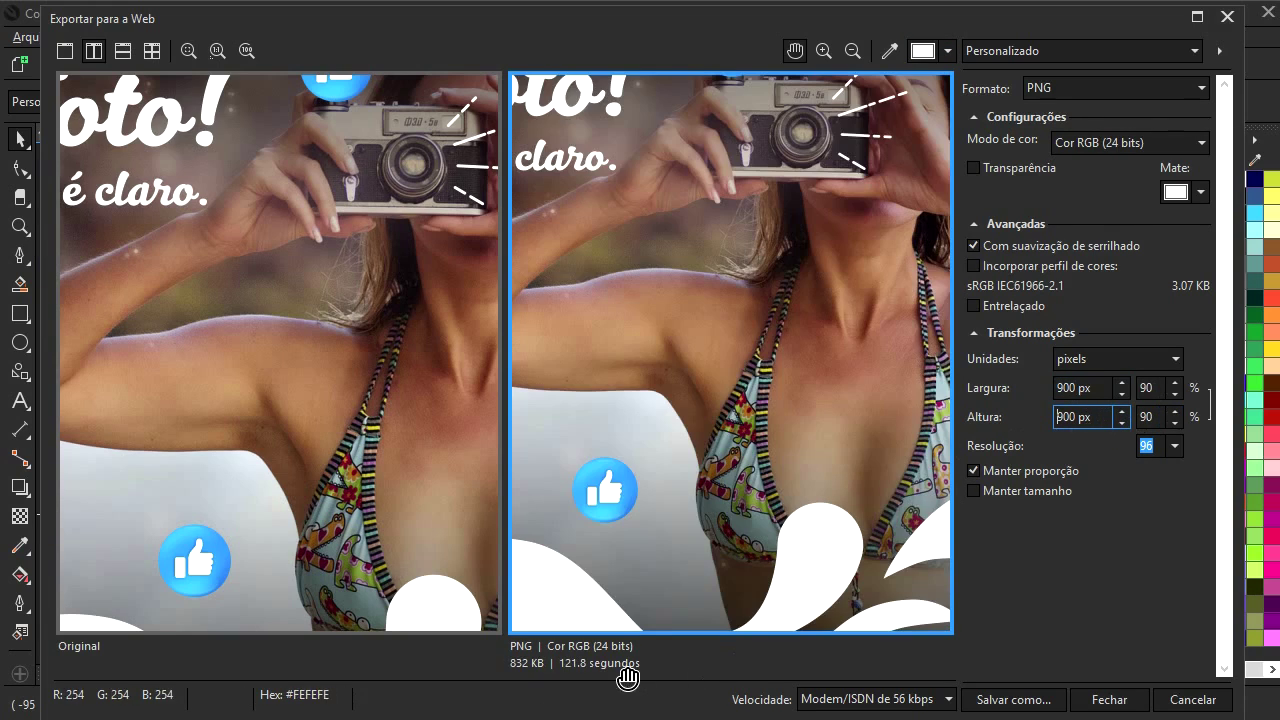
- Set the page 2 export width to 950 px and save the PNG as 02 in the "posts designer" folder
double_click(1080, 388)
type("950")
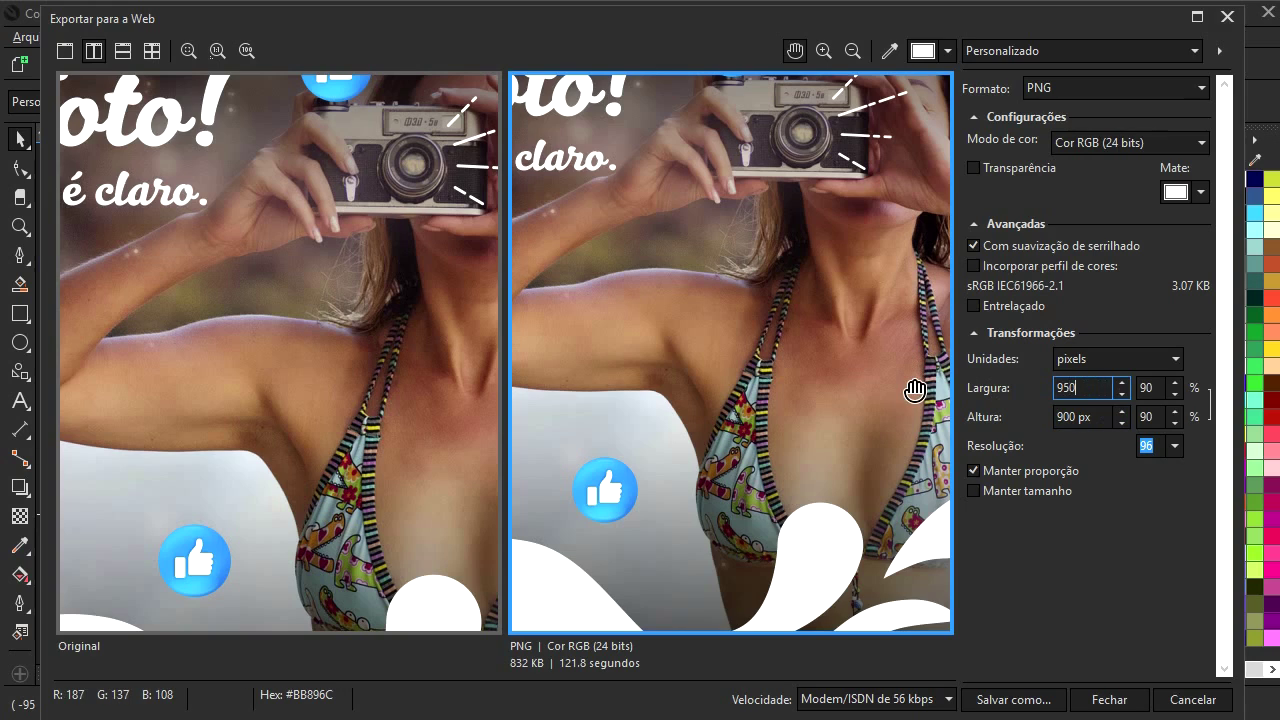
left_click(1080, 417)
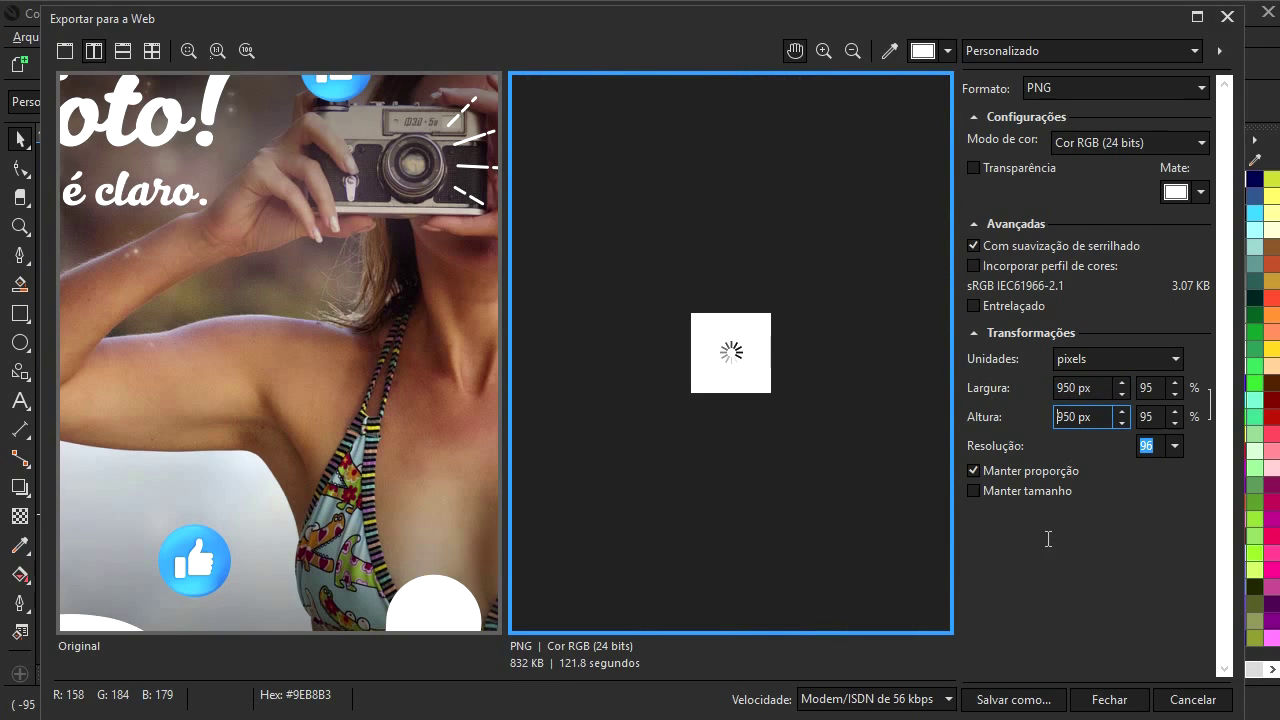
left_click(1013, 699)
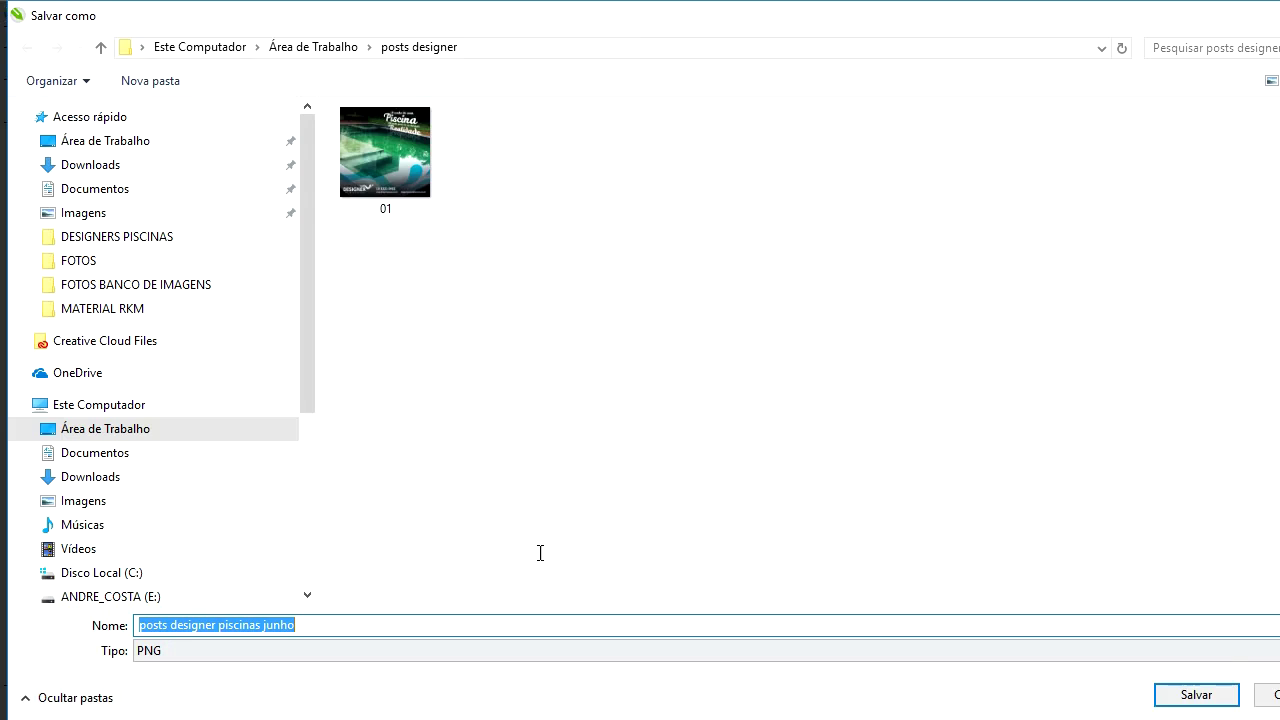
type("02")
key("Return")
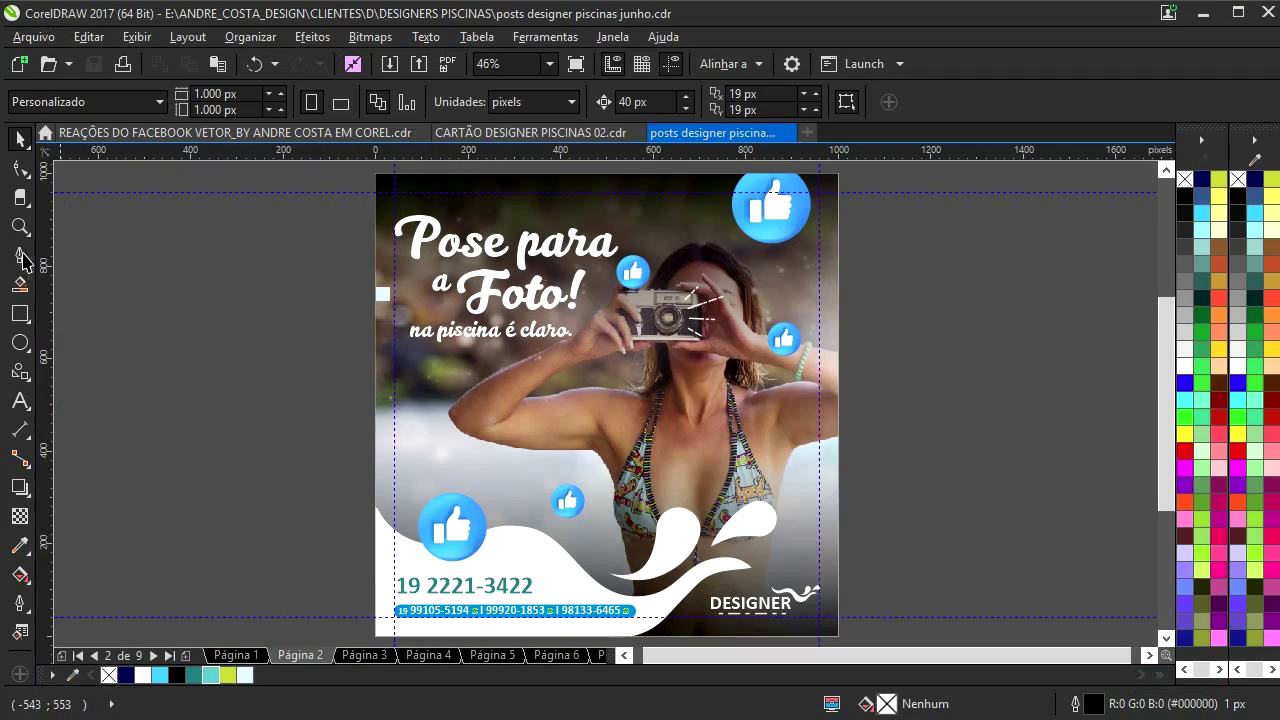
- Go to page 3, start its web export, and set the image width to 950 px
left_click(362, 656)
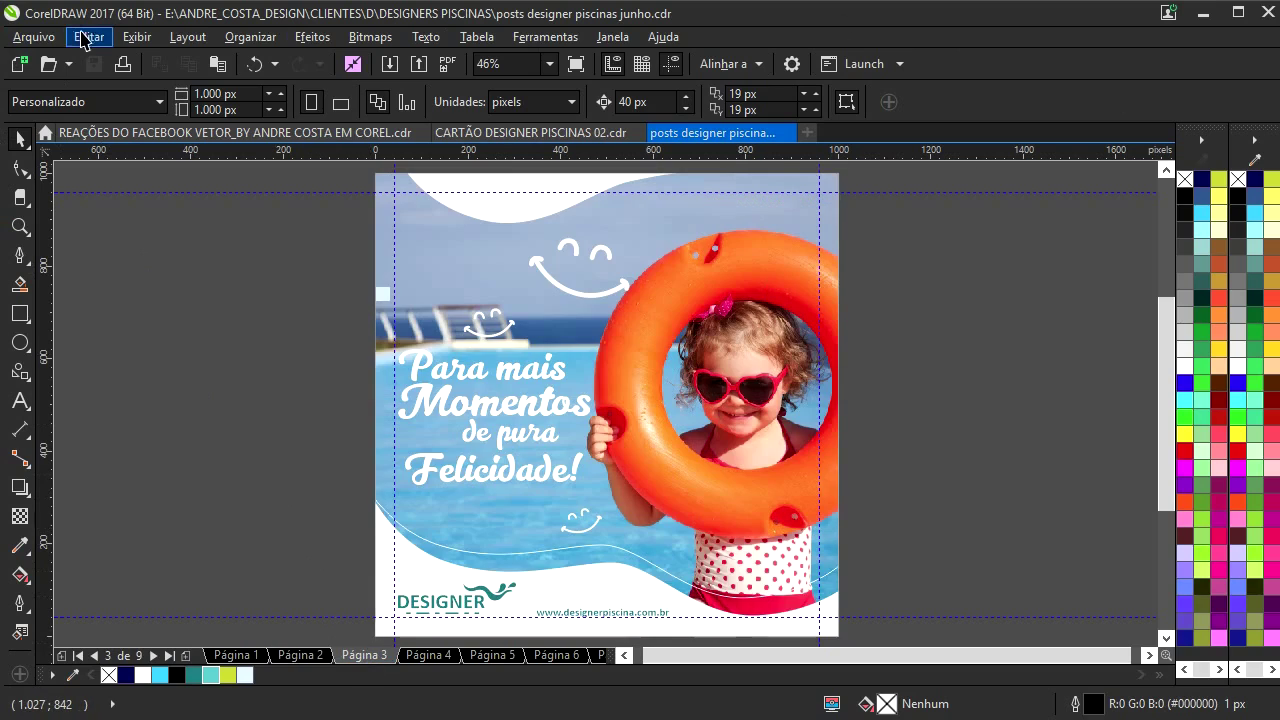
left_click(48, 40)
mouse_move(124, 390)
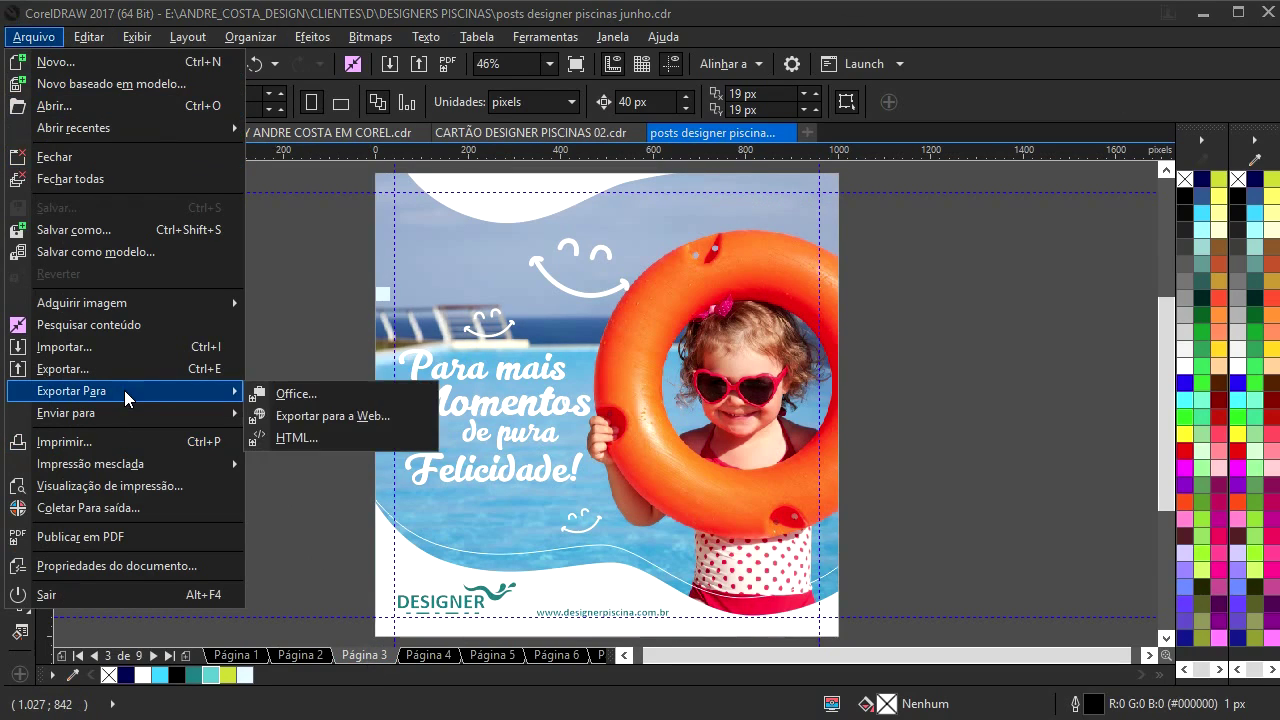
left_click(330, 413)
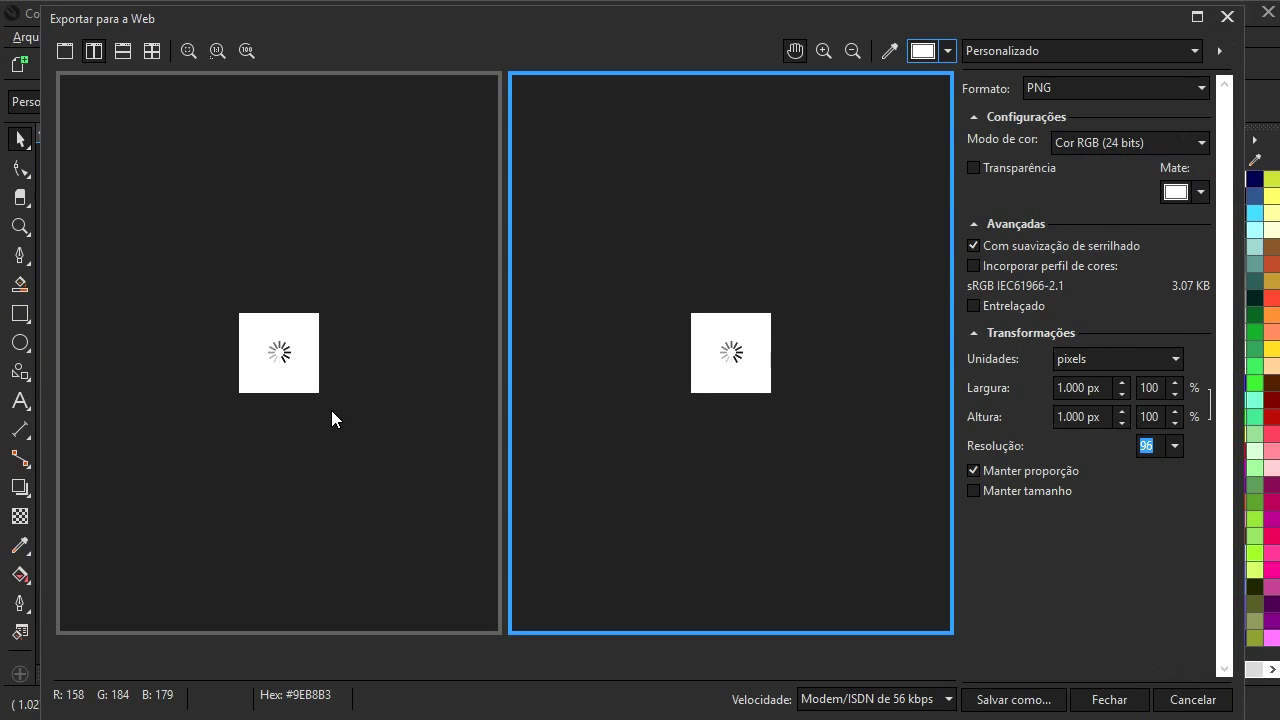
left_click(1085, 388)
type("950")
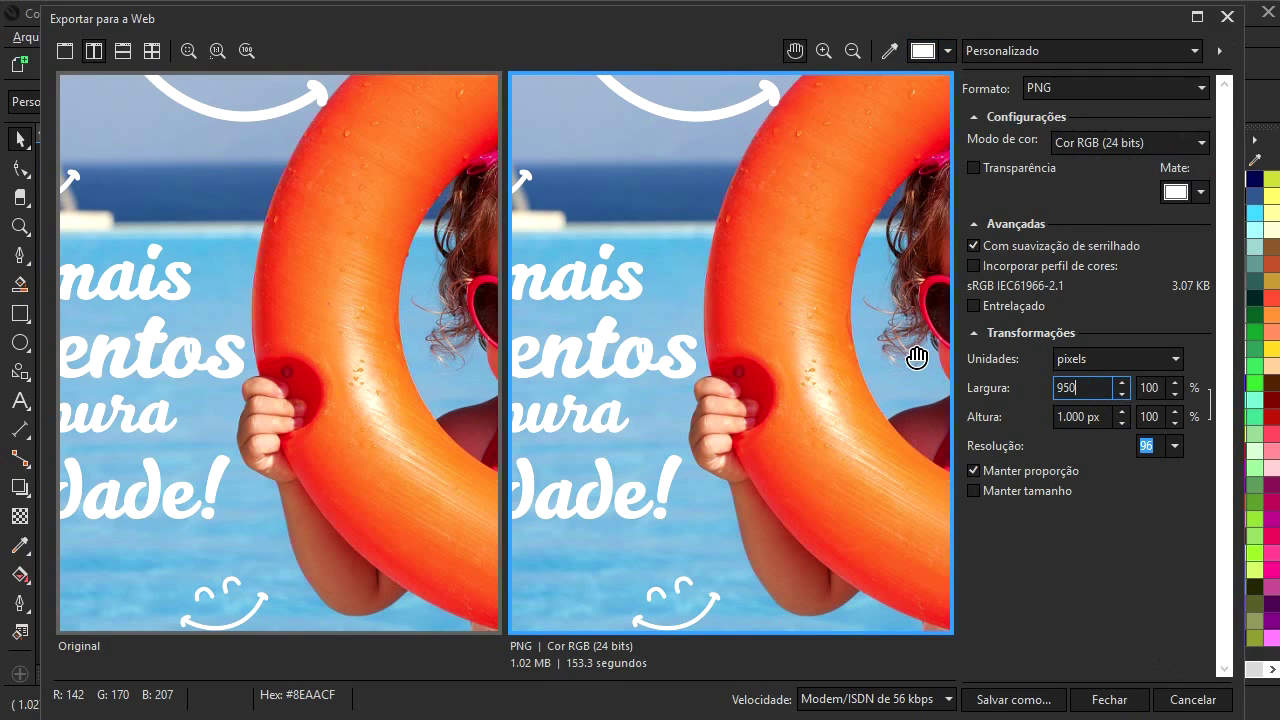
left_click(1106, 418)
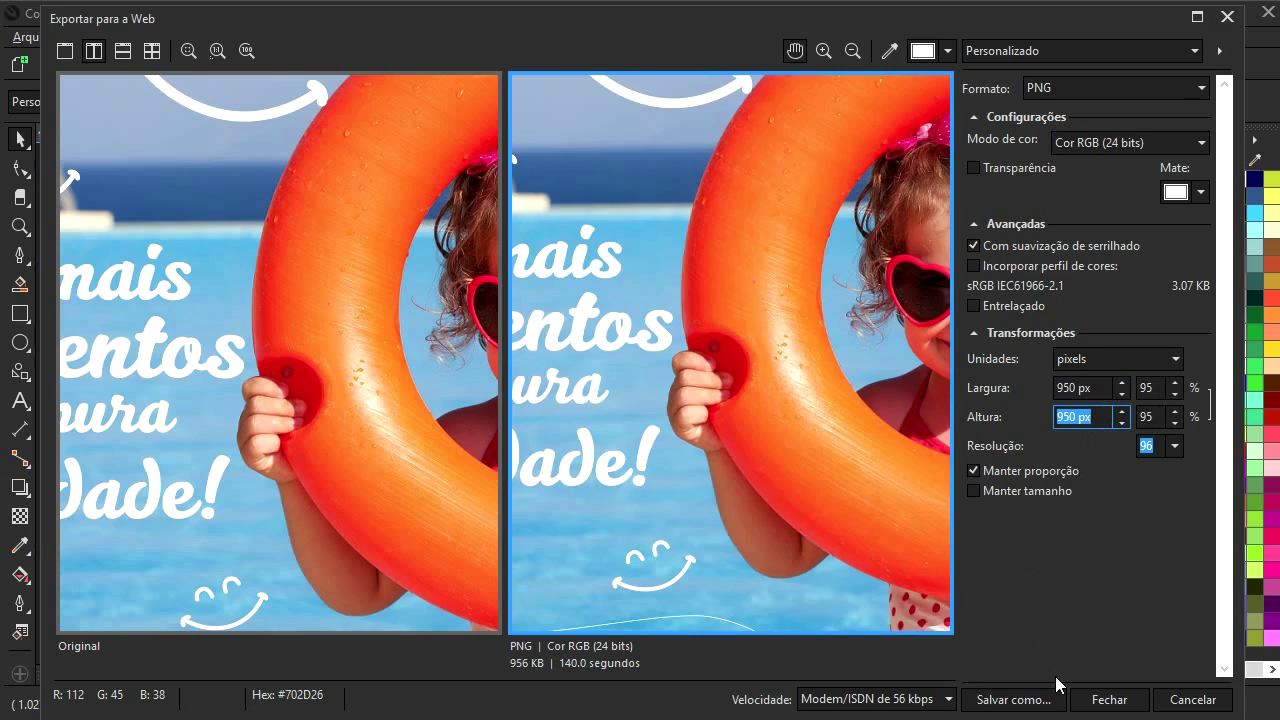
- Save the exported page 3 PNG as 03 in the "posts designer" folder
left_click(1015, 698)
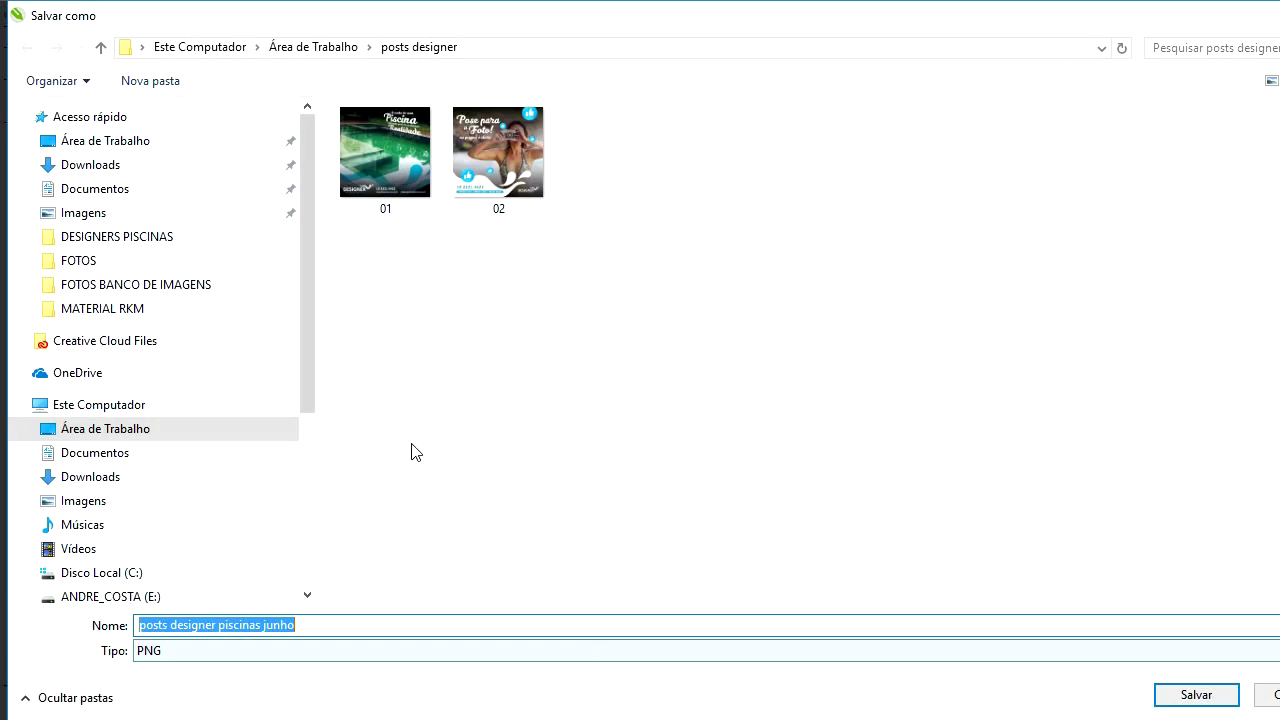
key("Return")
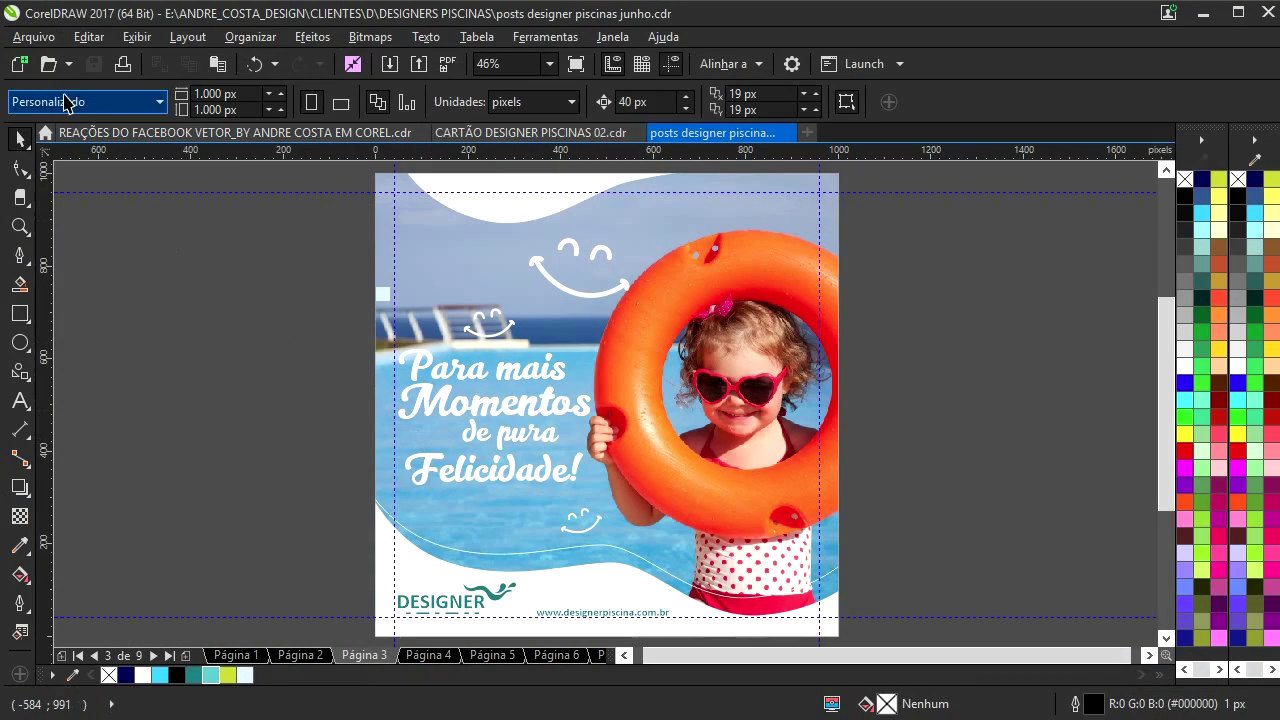
- Export page 3 for the web again at a width of 950 px and save the PNG as 04 in the same folder
left_click(33, 37)
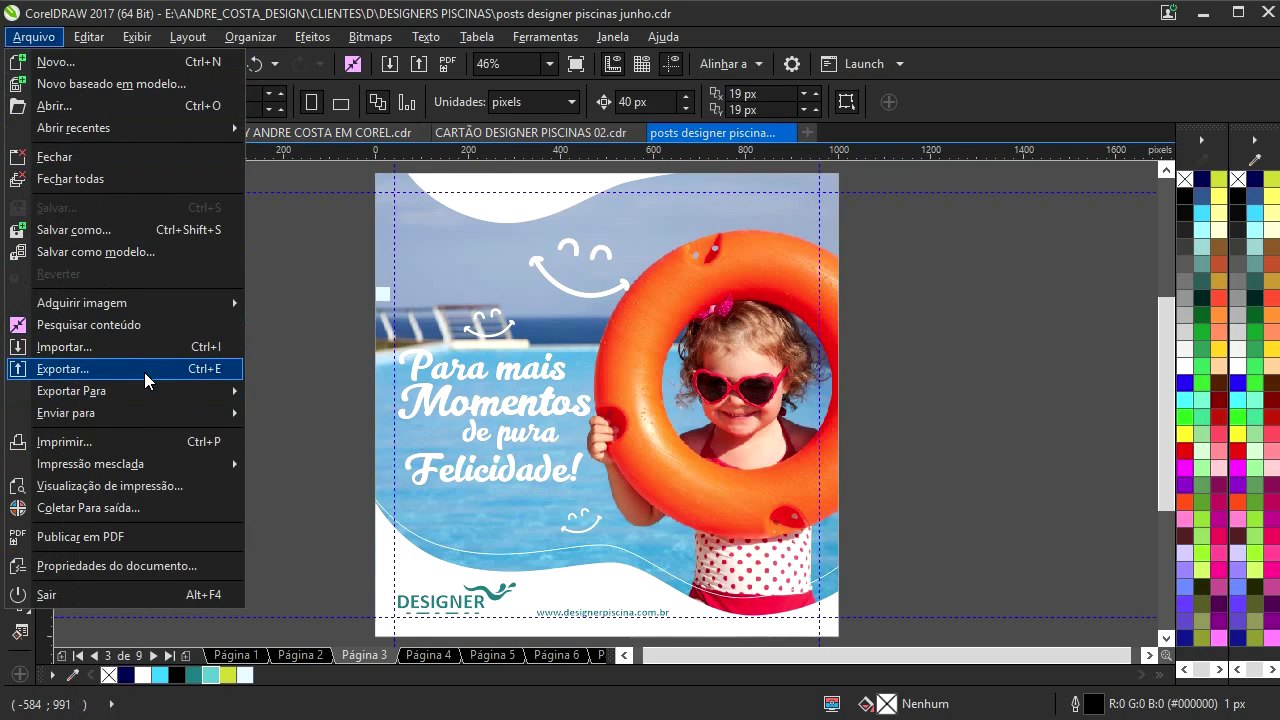
mouse_move(149, 391)
left_click(343, 417)
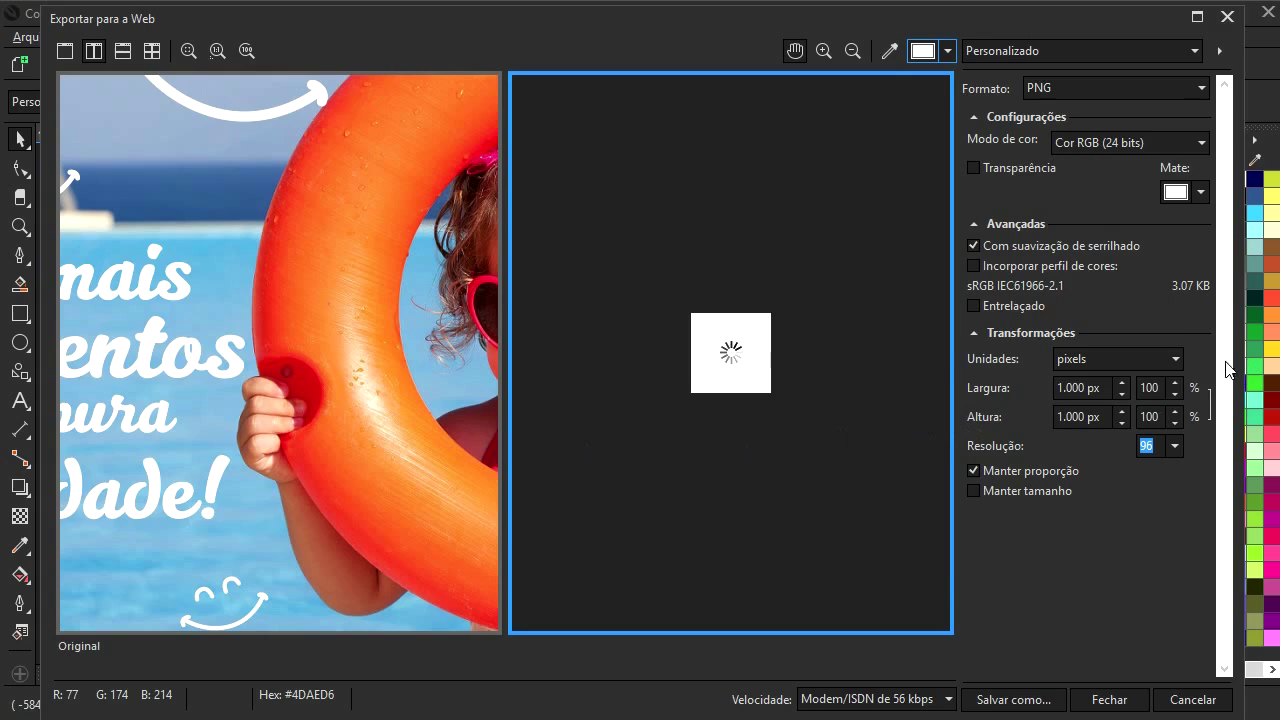
left_click(1098, 388)
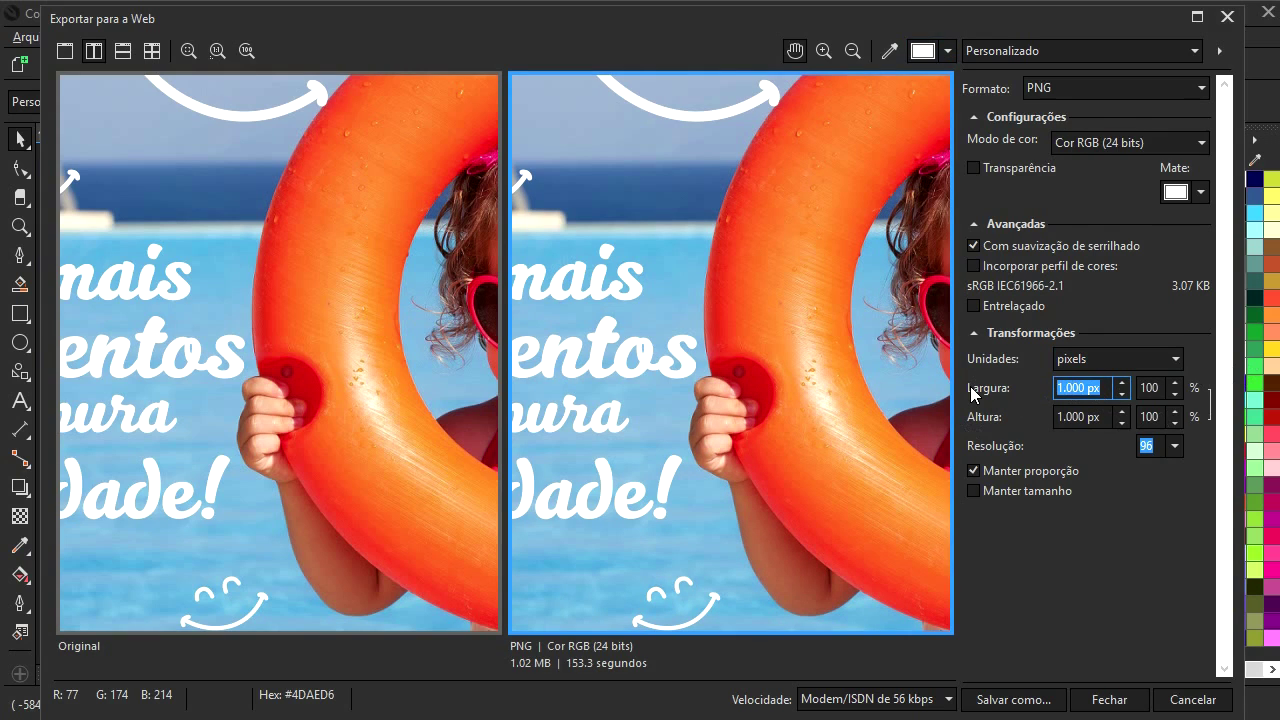
type("950")
key("Tab")
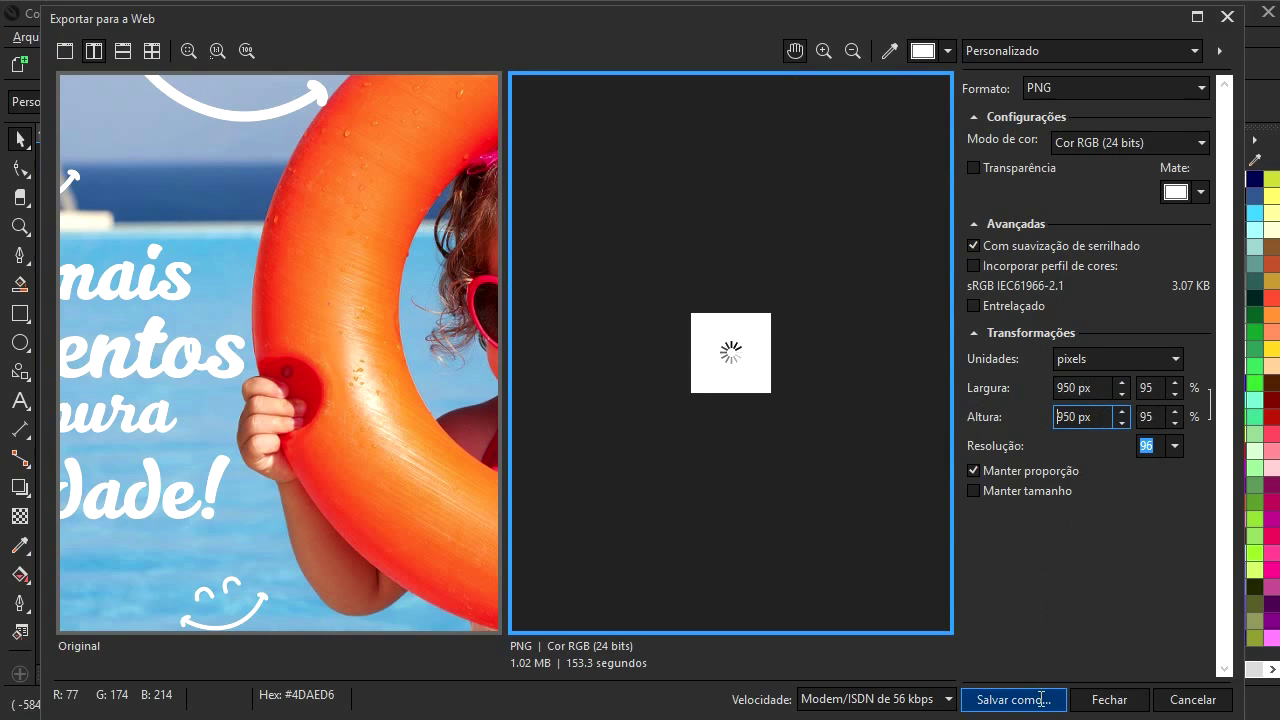
left_click(1043, 702)
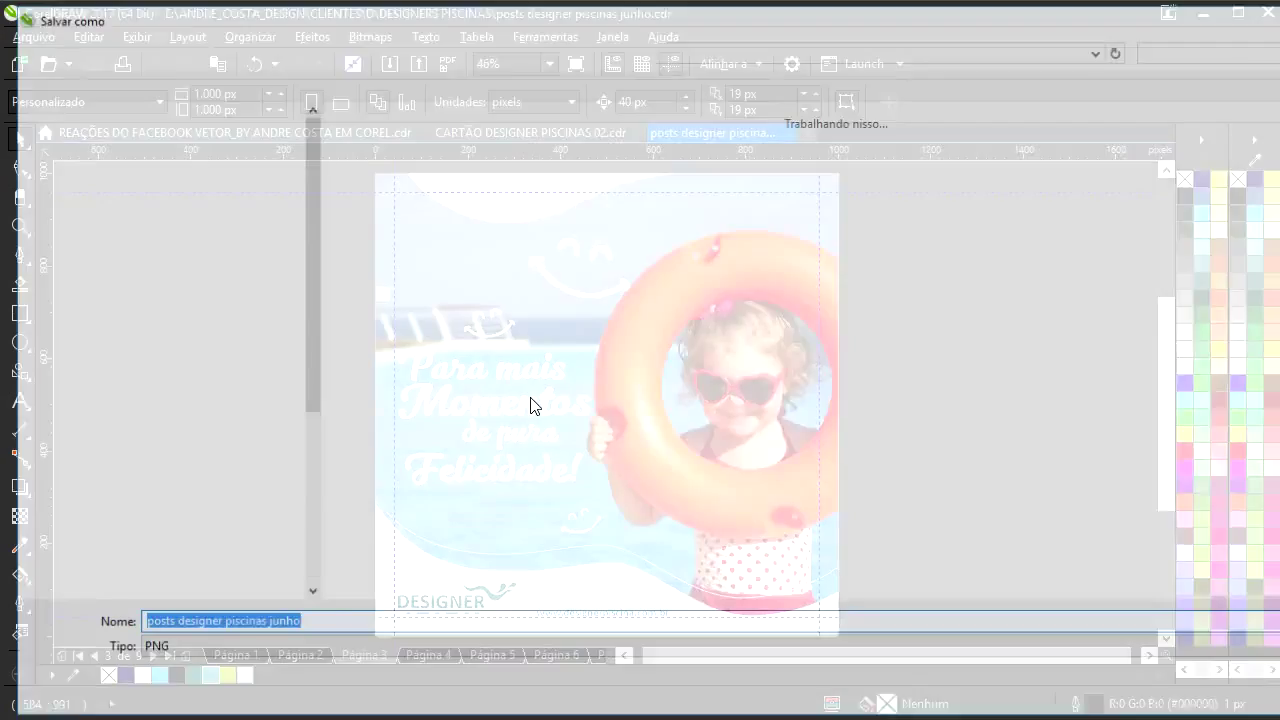
left_click(1187, 697)
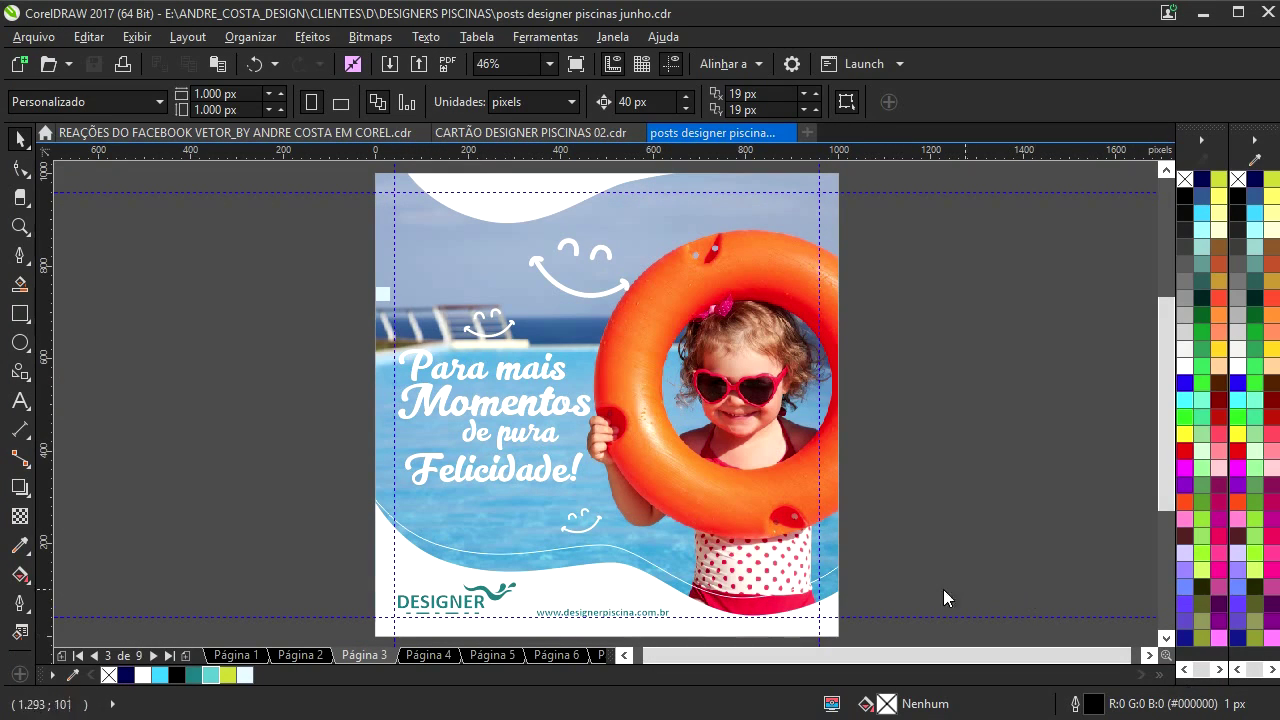
- Go to page 4, export it for the web, and save the PNG as 05 in the "posts designer" folder
left_click(428, 655)
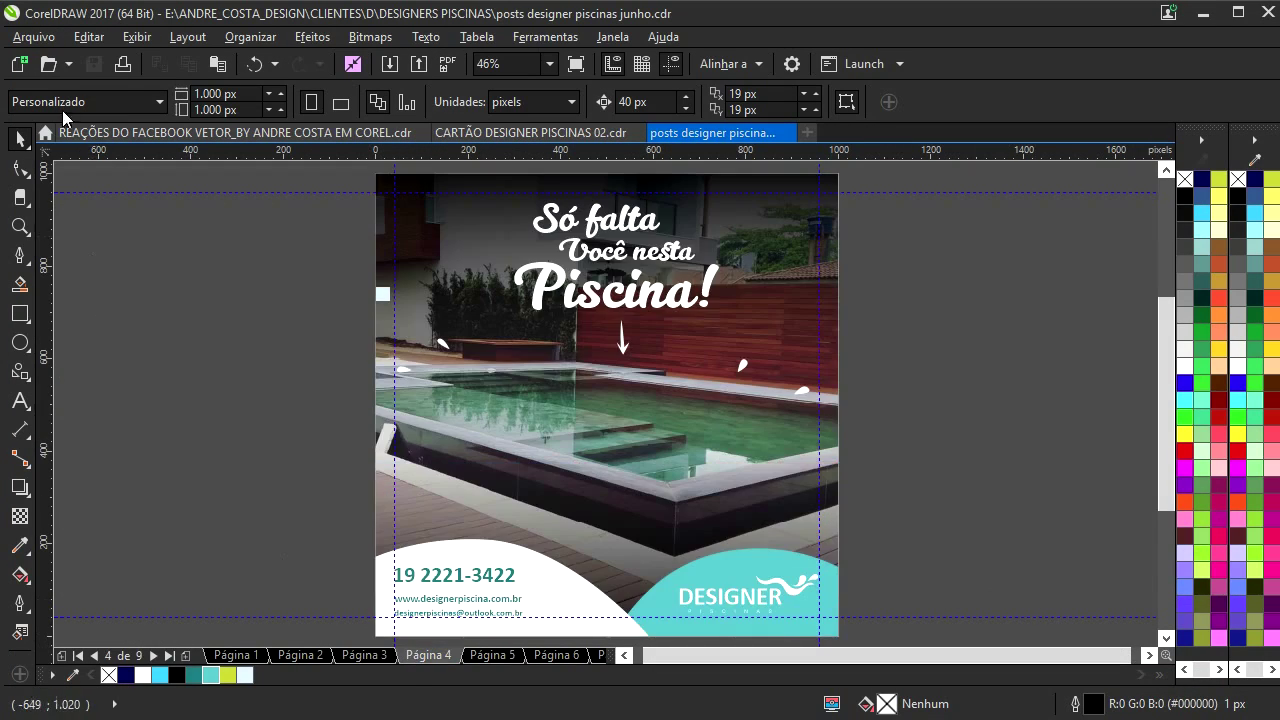
left_click(33, 37)
mouse_move(125, 394)
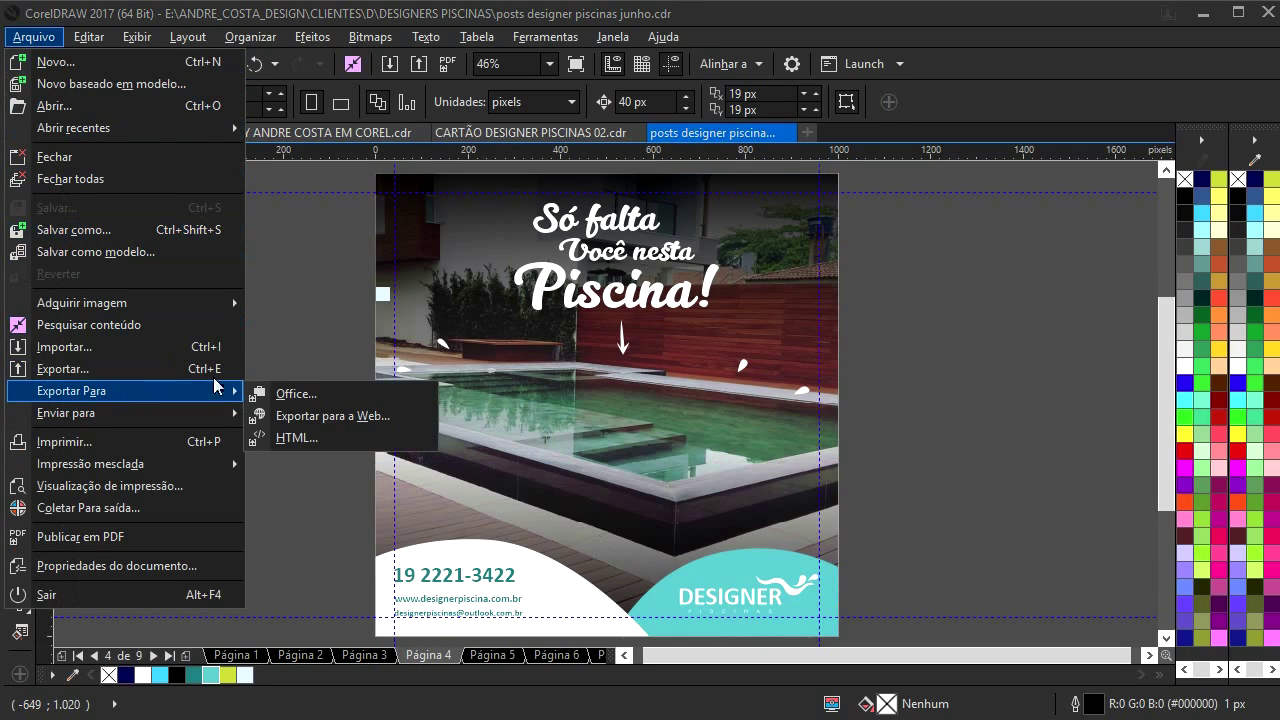
left_click(296, 412)
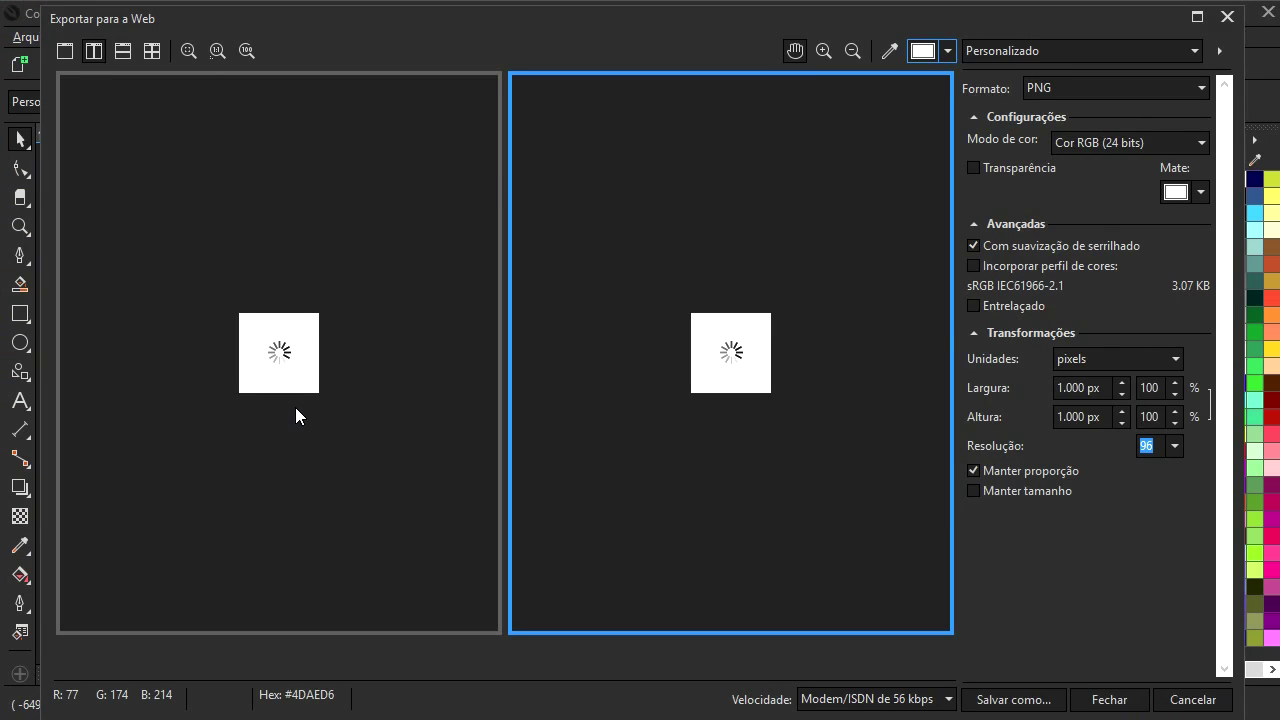
left_click_drag(1109, 388, 1008, 395)
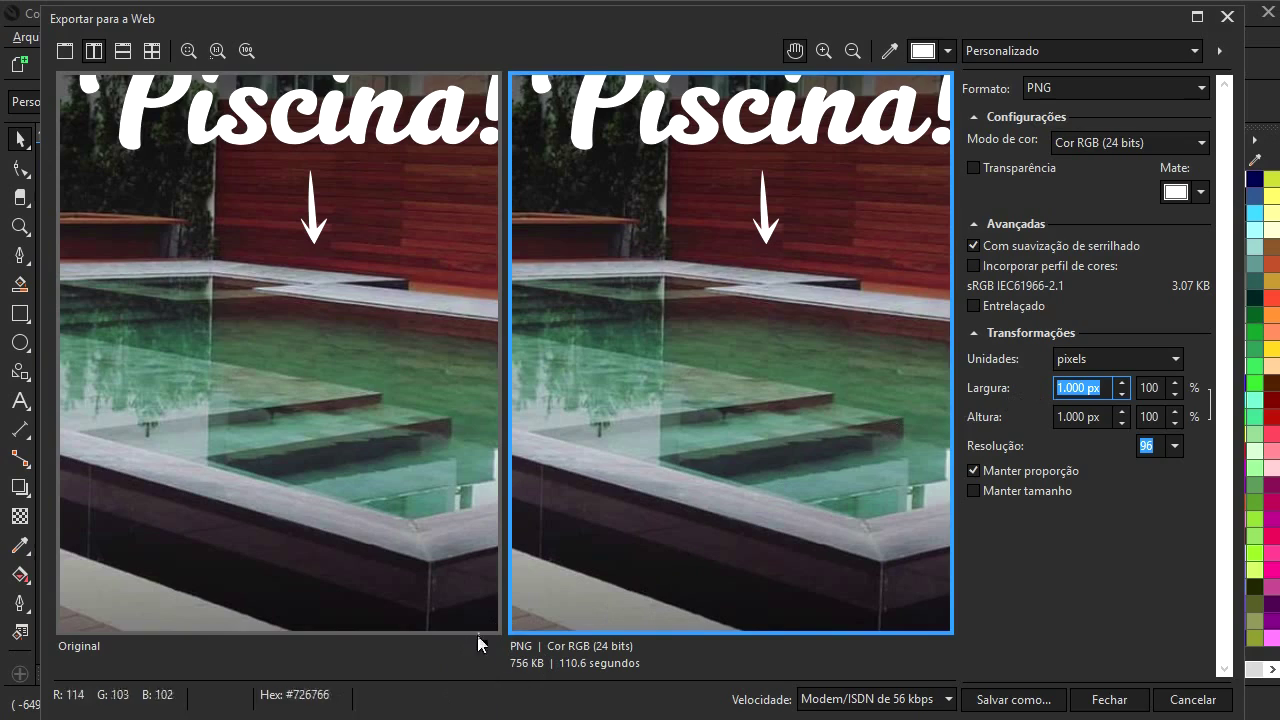
left_click(1013, 699)
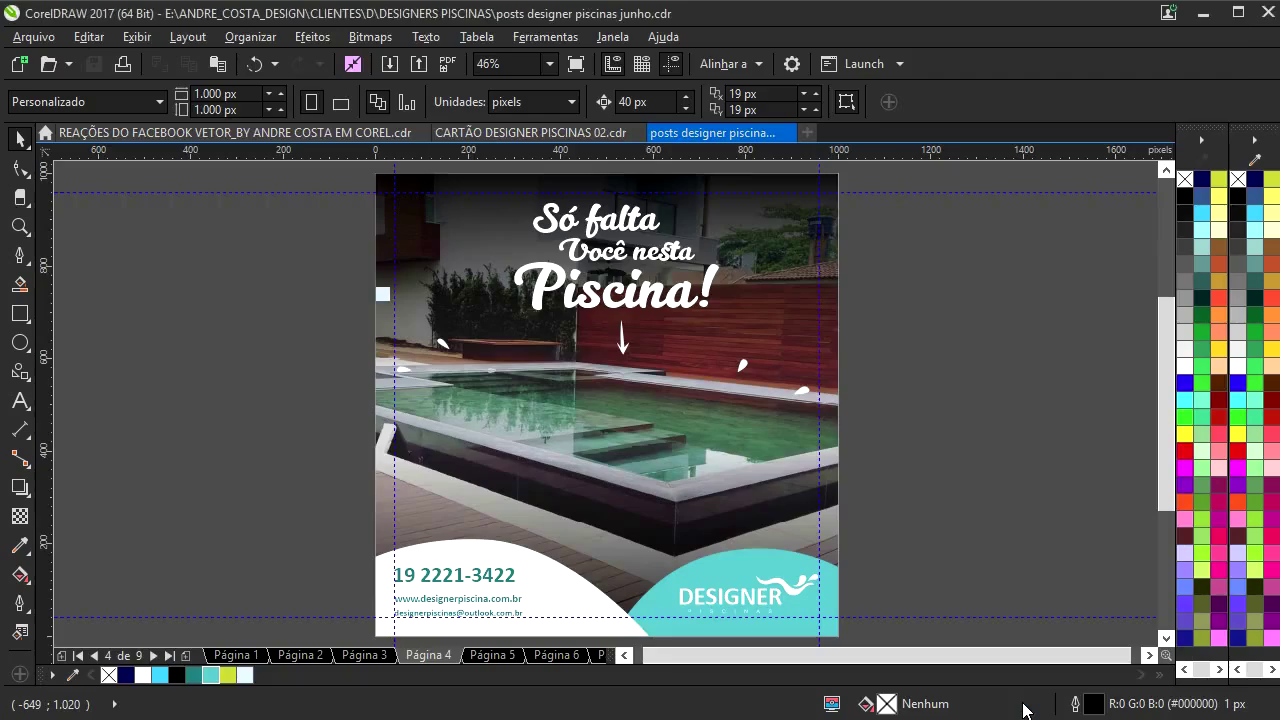
type("05")
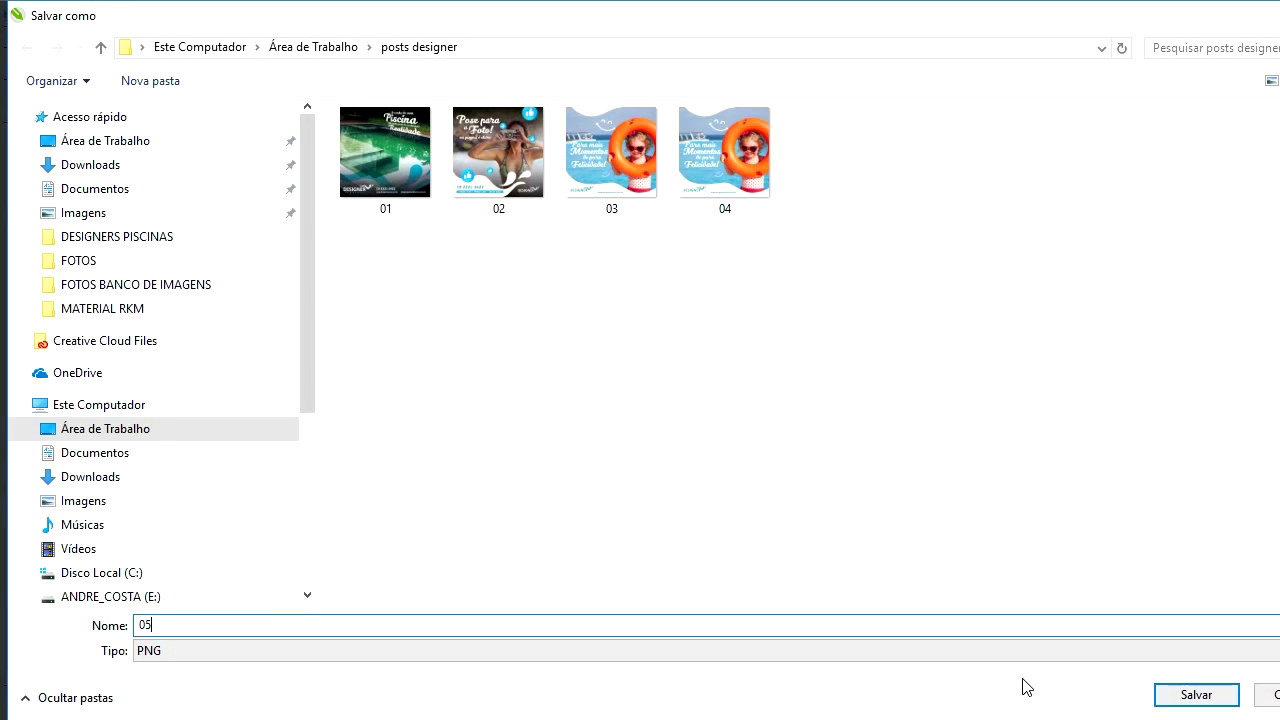
key("Return")
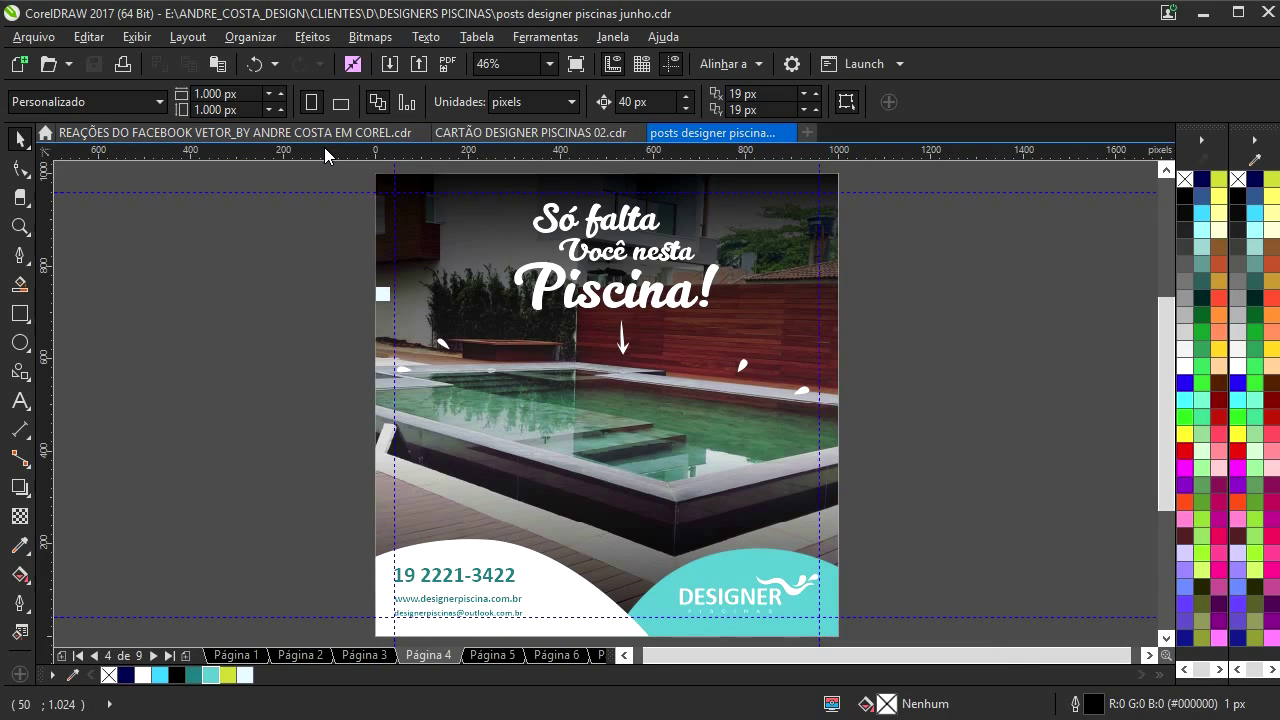
left_click(36, 40)
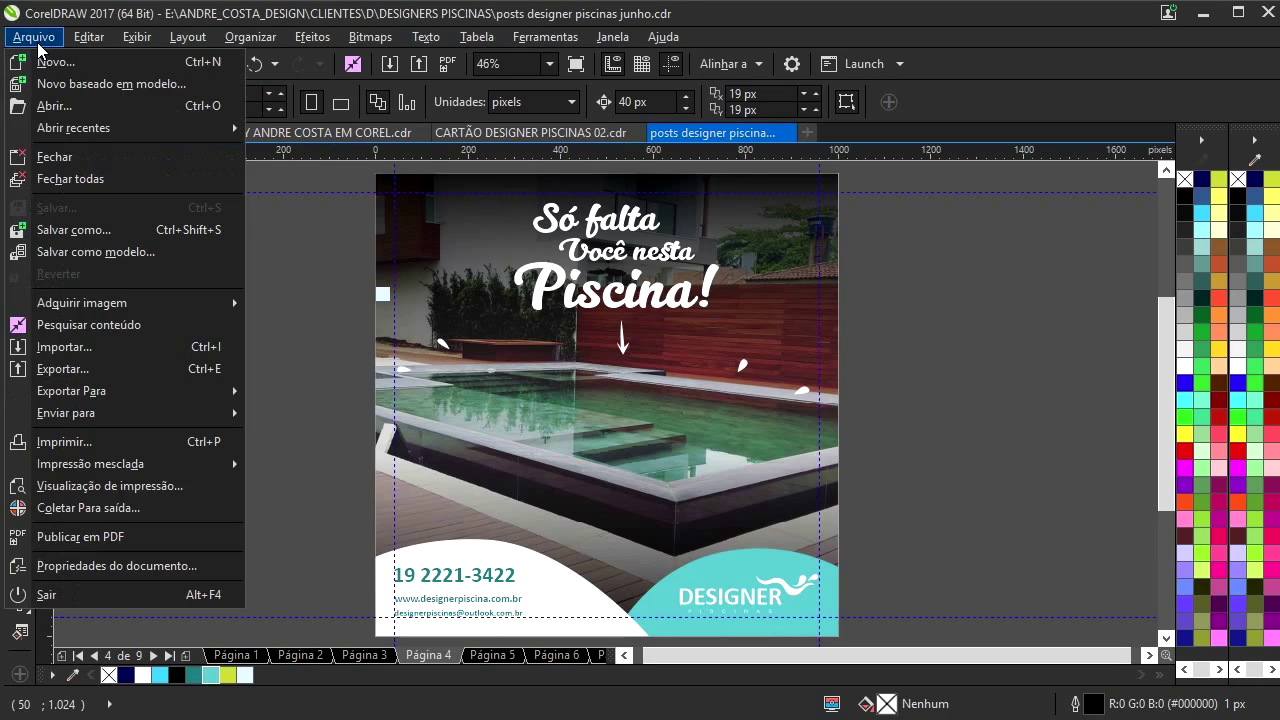
mouse_move(187, 387)
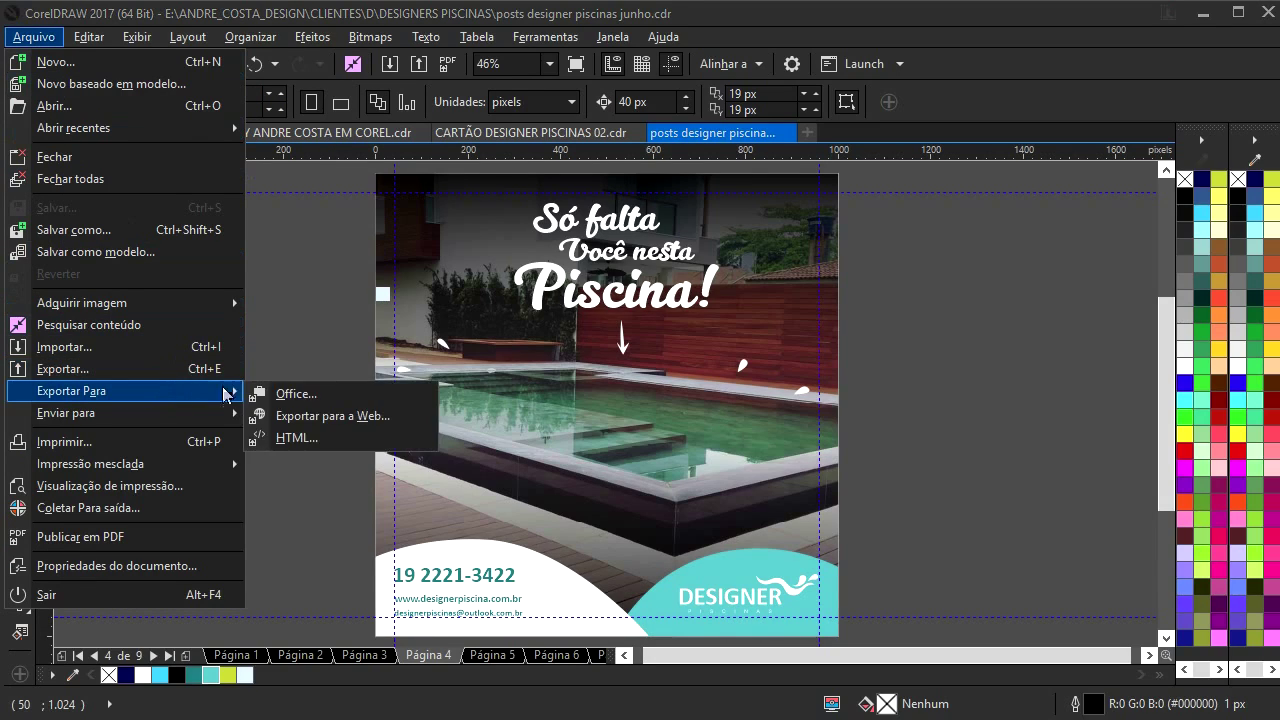
left_click(313, 415)
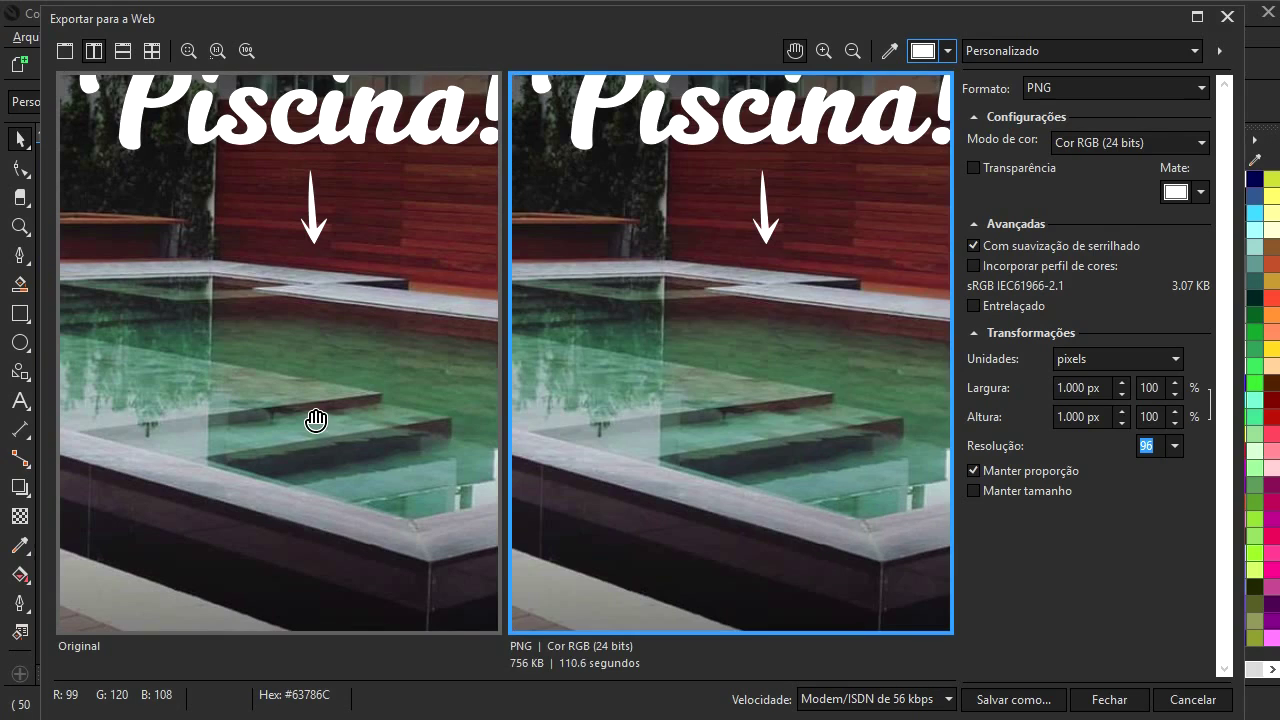
left_click(1013, 700)
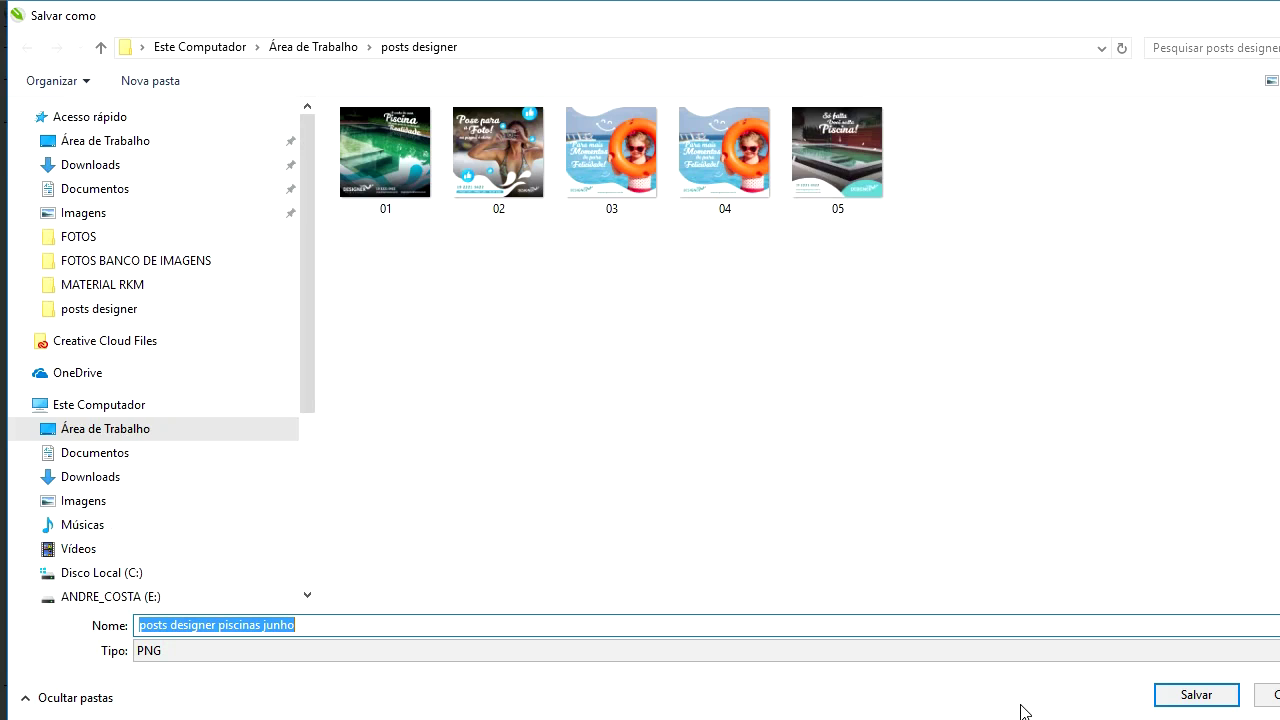
key("Return")
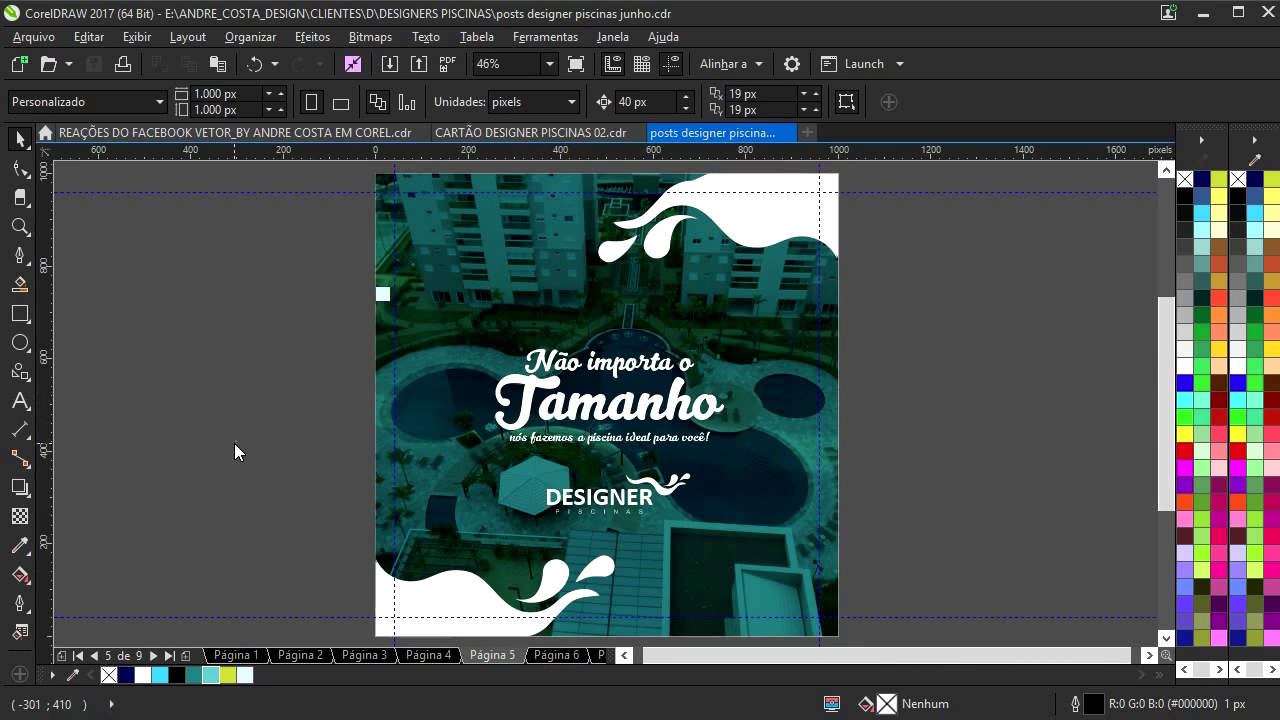
- Export page 5 for the web and save the PNG as 06 in the "posts designer" folder
left_click(33, 36)
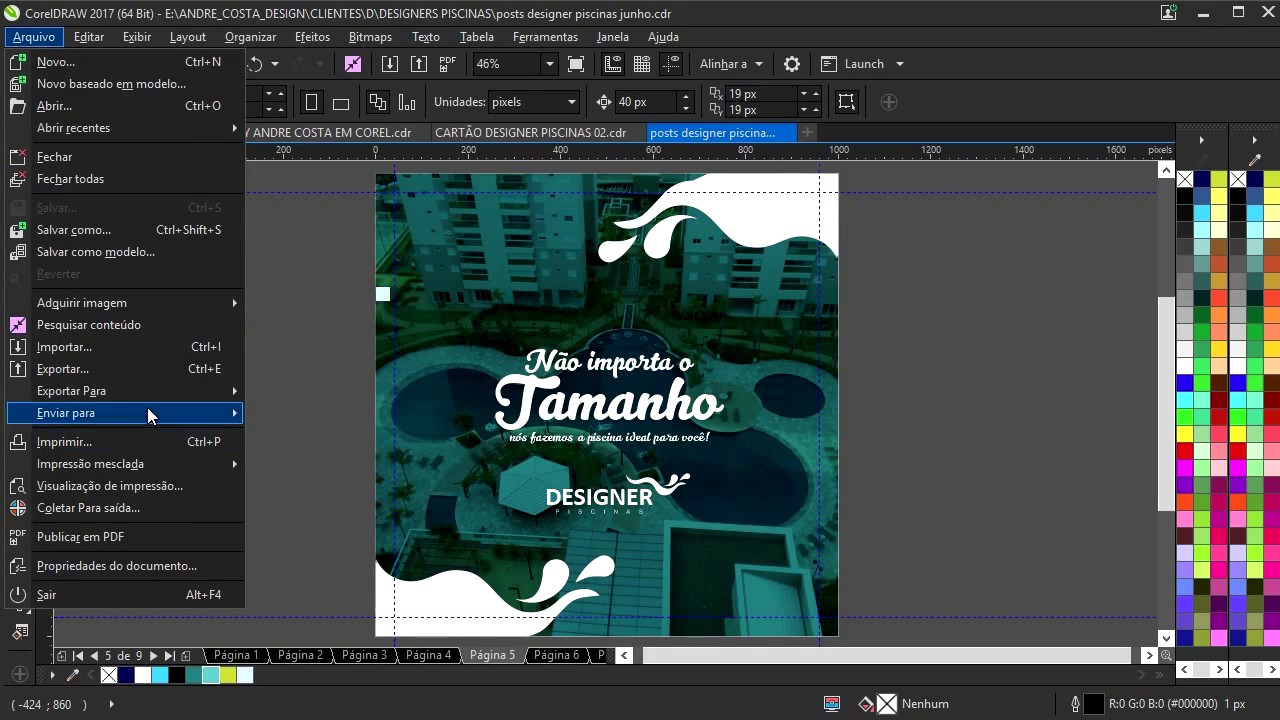
mouse_move(148, 392)
key("a")
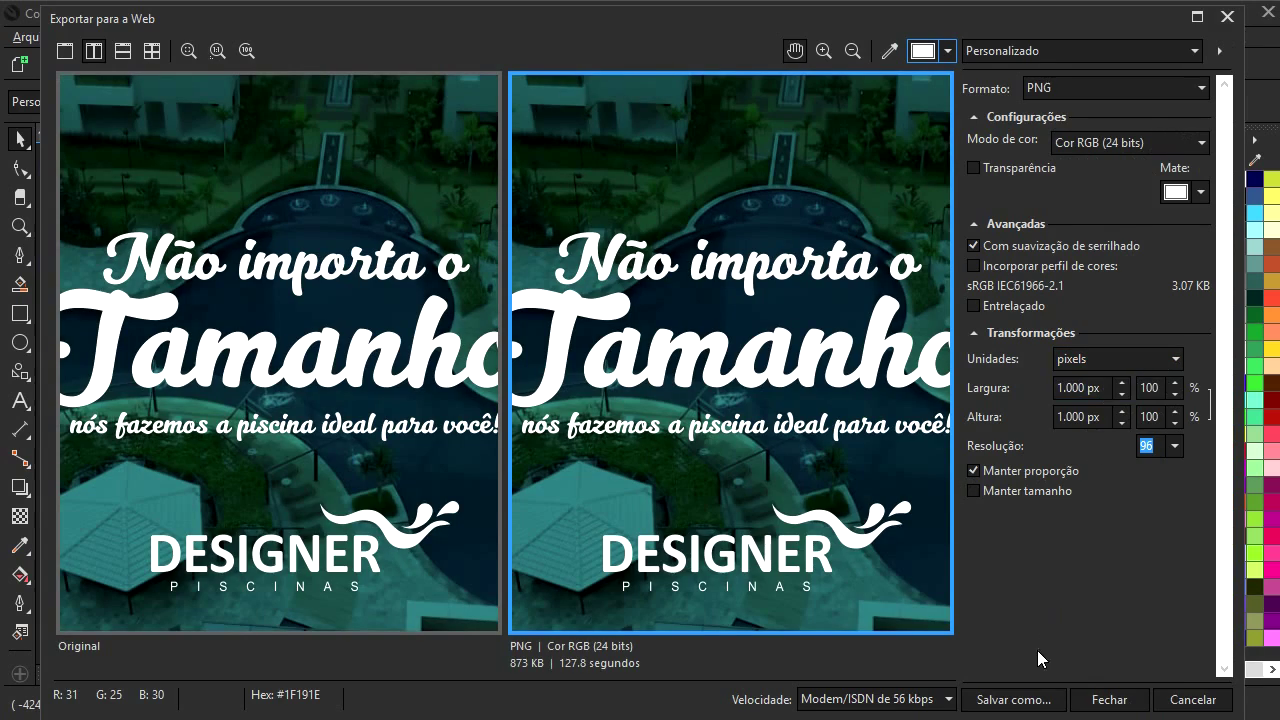
left_click(1016, 699)
type("06")
key("Return")
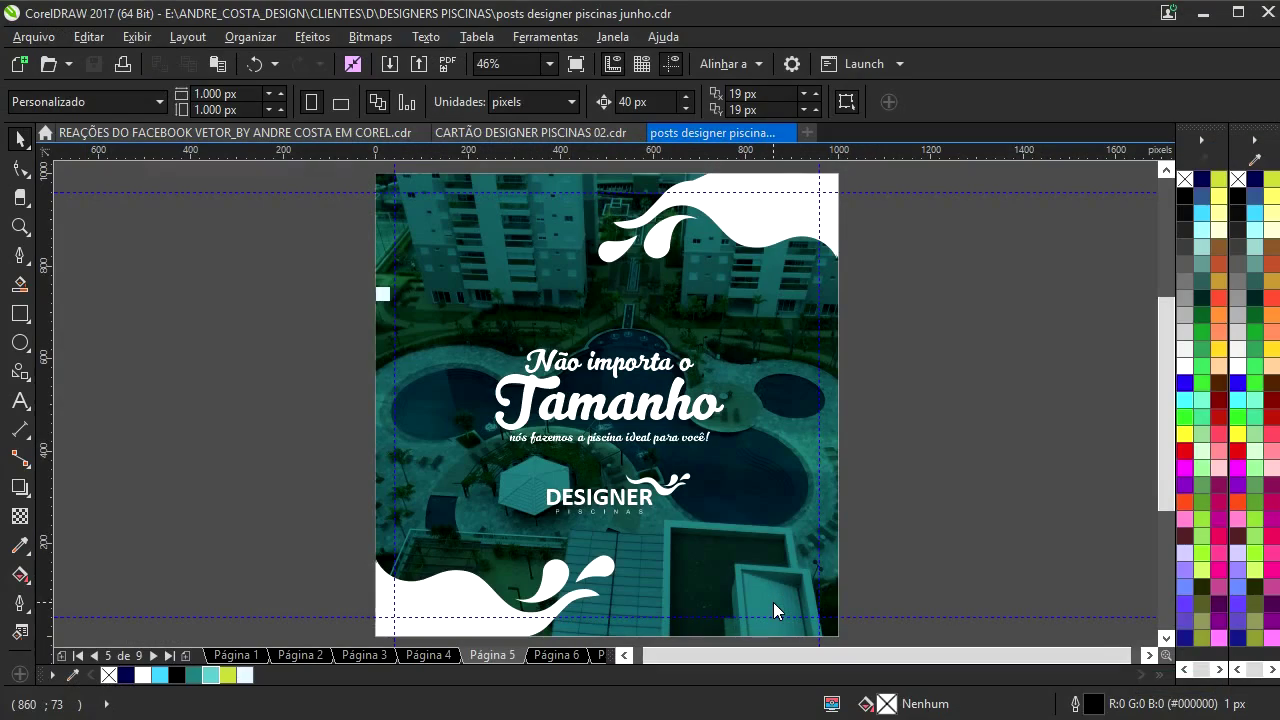
- Go to page 6, start its web export, and set the image width to 950 px
left_click(545, 657)
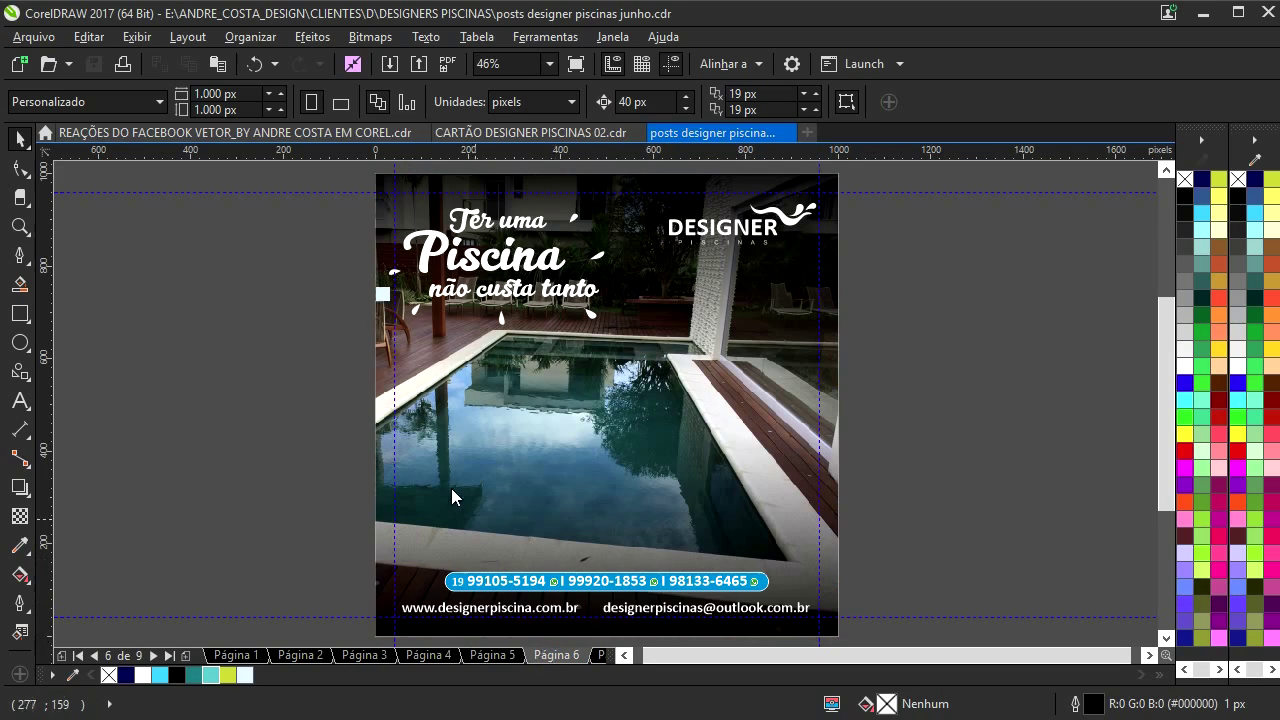
left_click(33, 37)
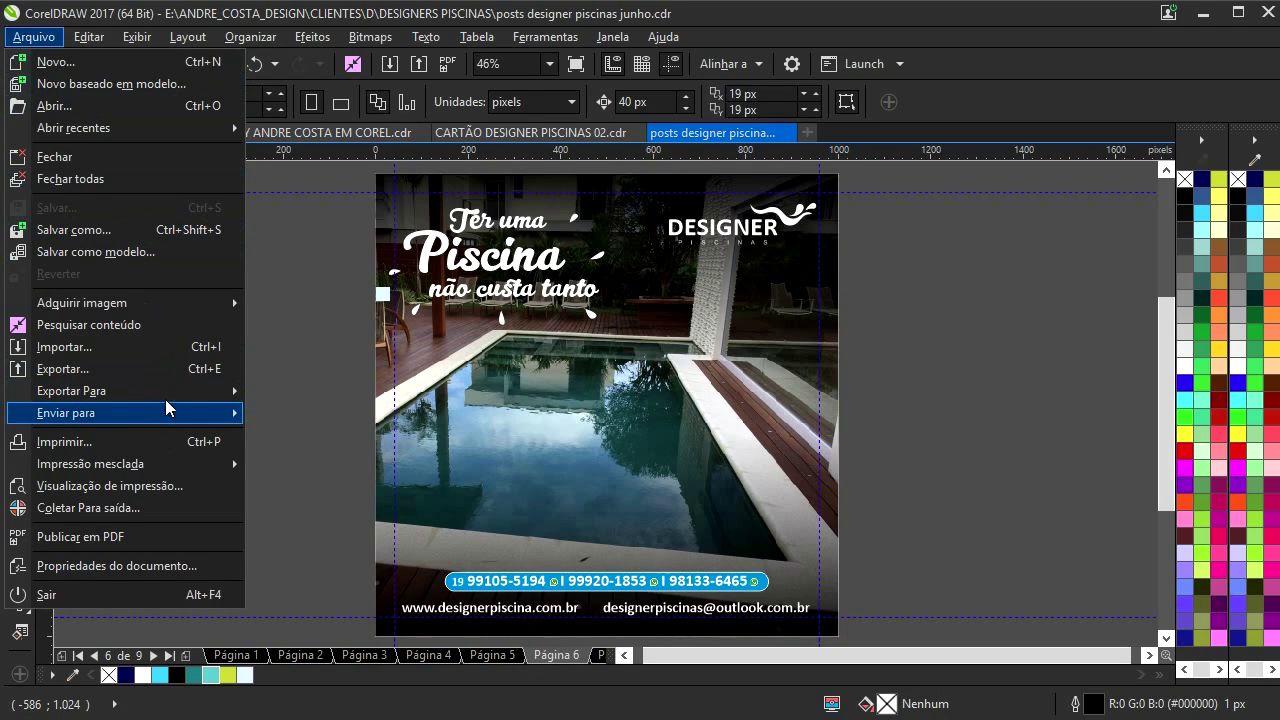
mouse_move(168, 391)
left_click(333, 415)
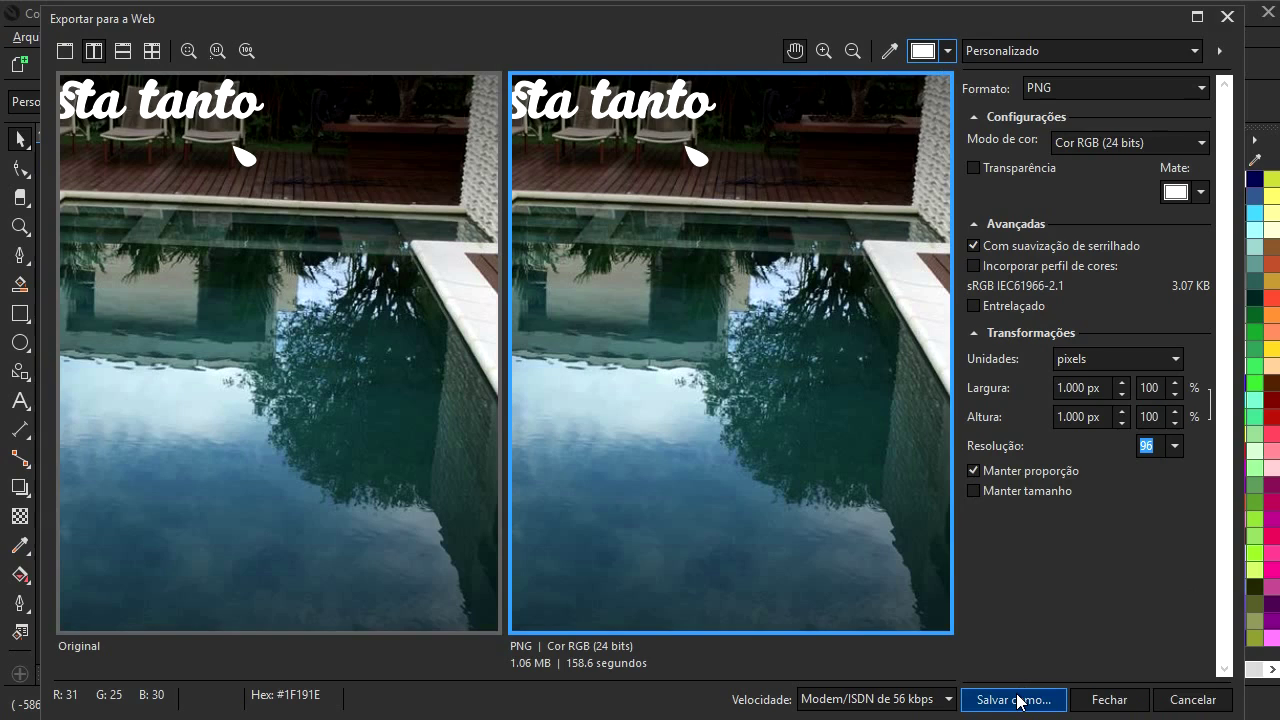
left_click(1088, 388)
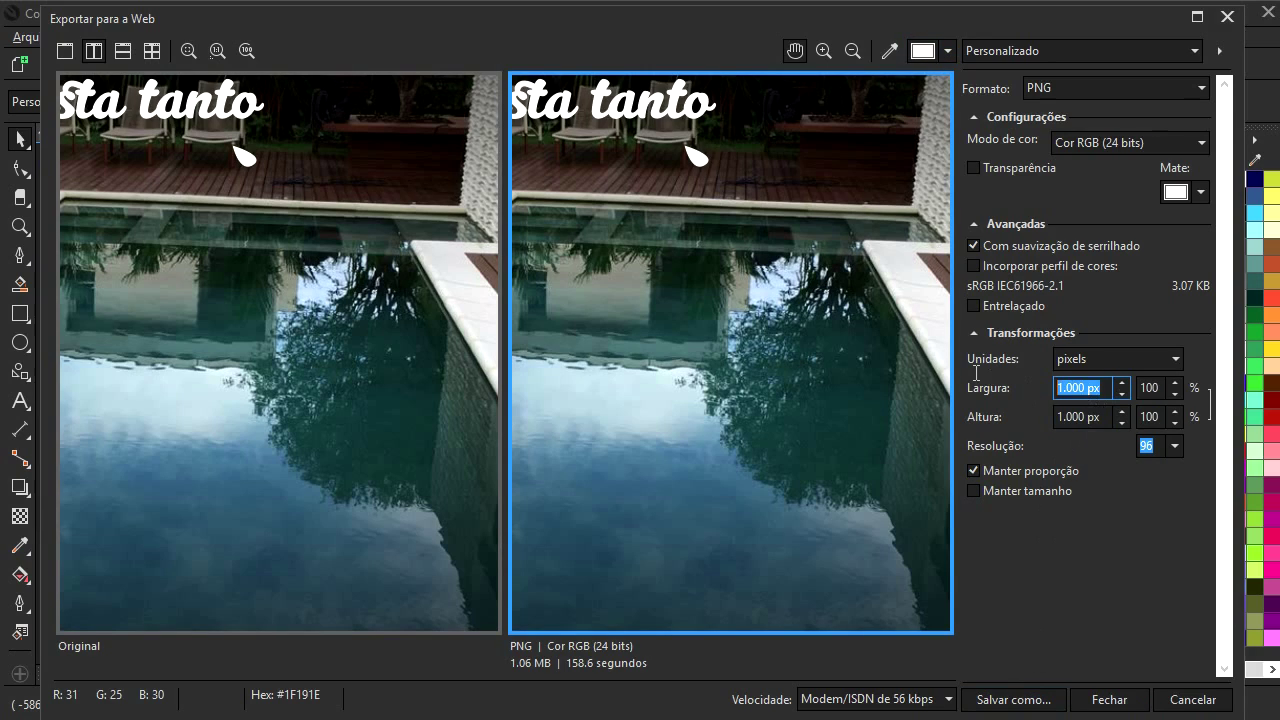
type("950")
key("Return")
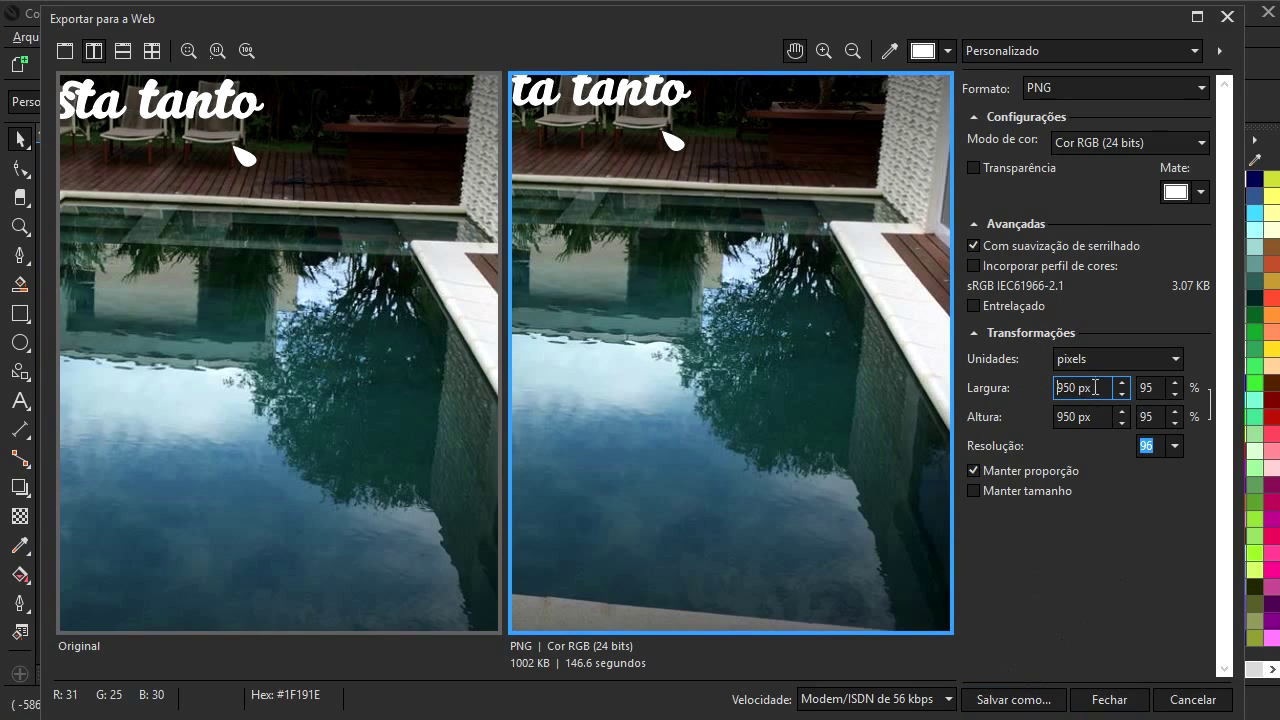
- Set the page 6 export width to 940 px and save the PNG as 07 in the "posts designer" folder
left_click_drag(1095, 387, 960, 374)
type("94")
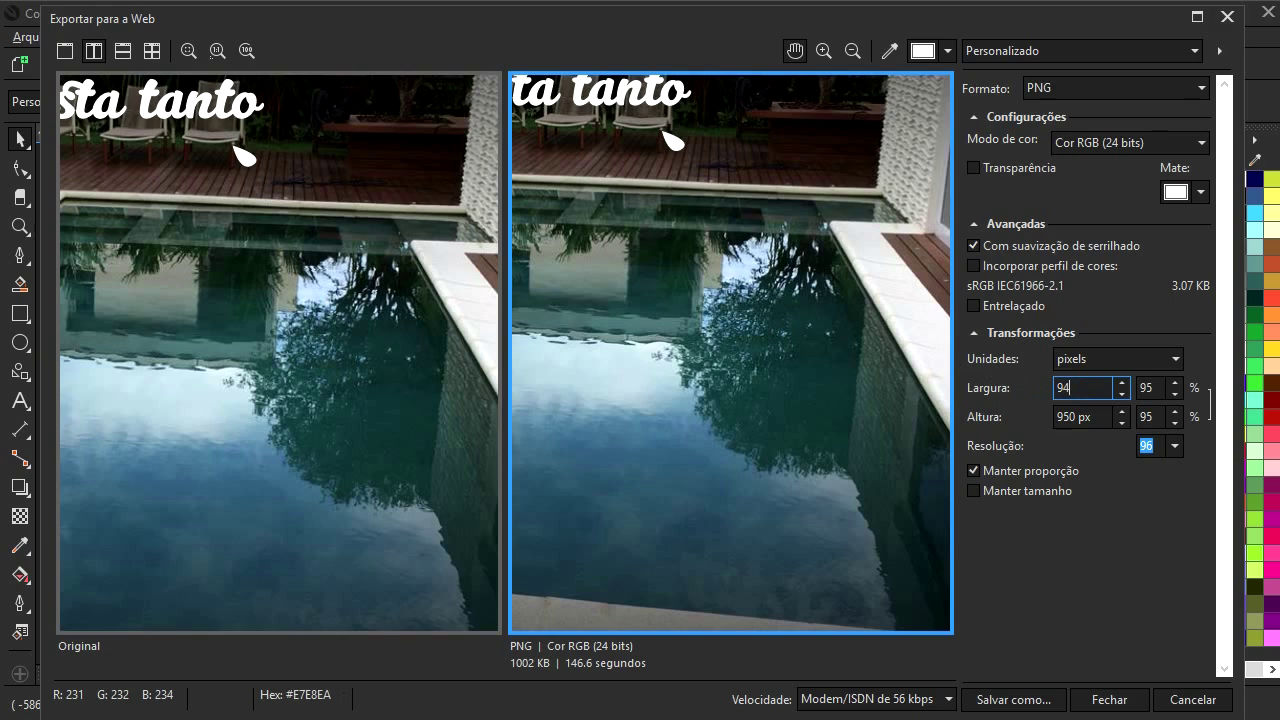
left_click(1102, 417)
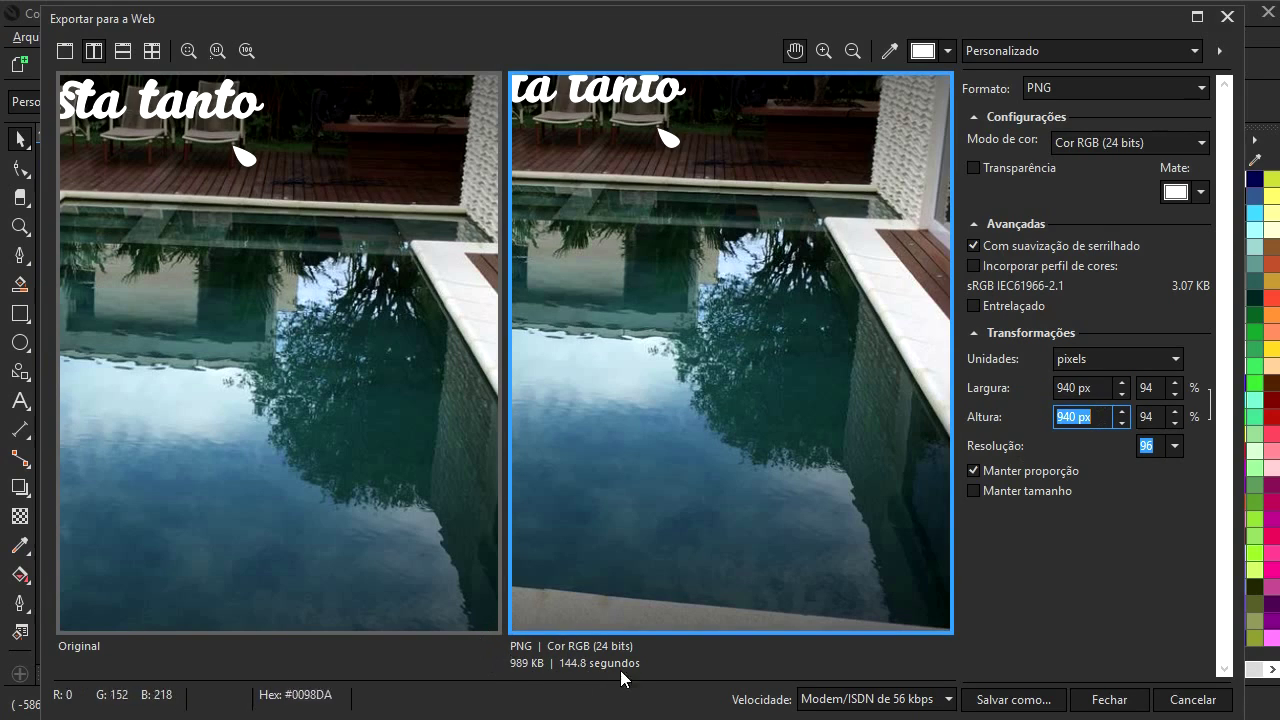
left_click(1018, 699)
type("07")
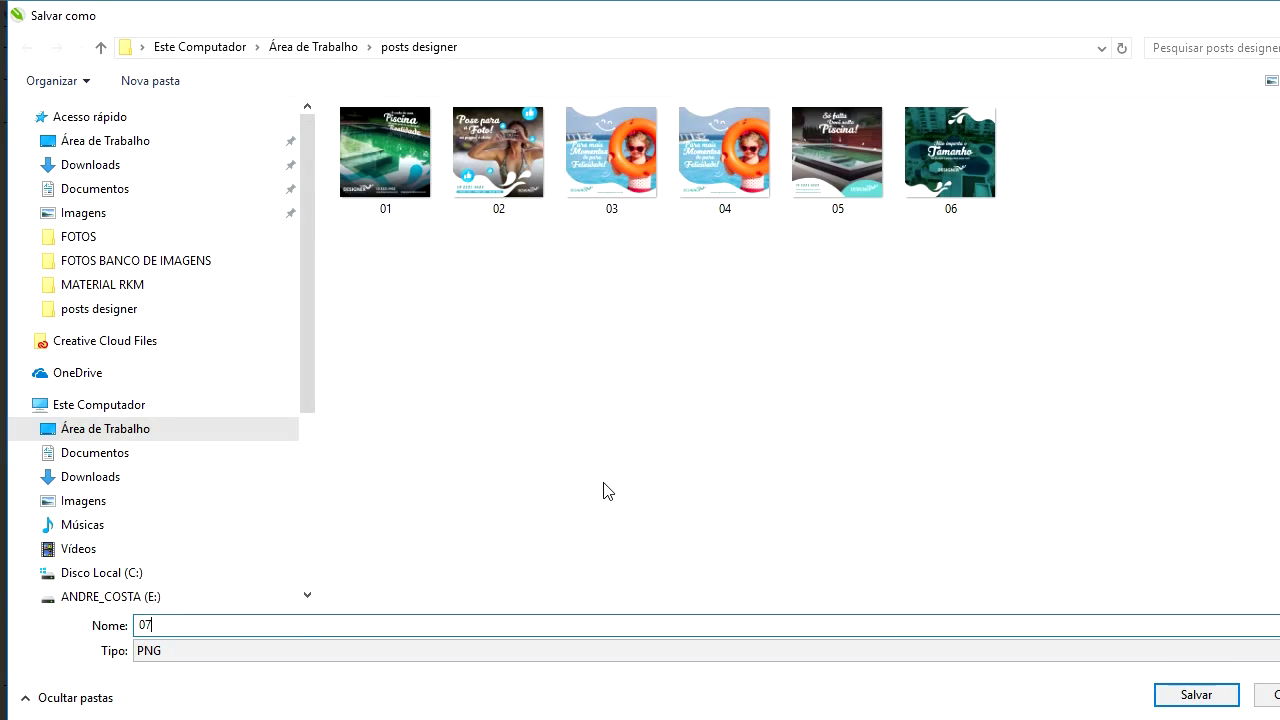
key("Return")
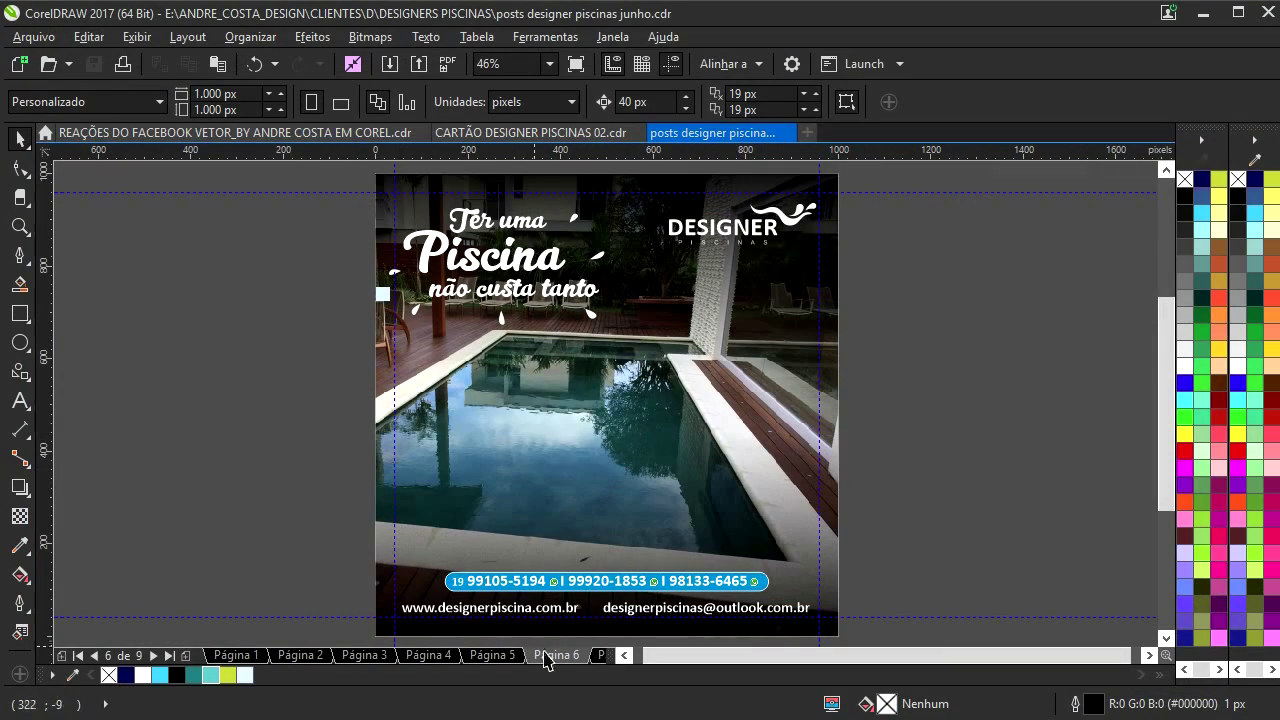
- Go to page 7, start its web export, and set the image width to 950 px
left_click(598, 655)
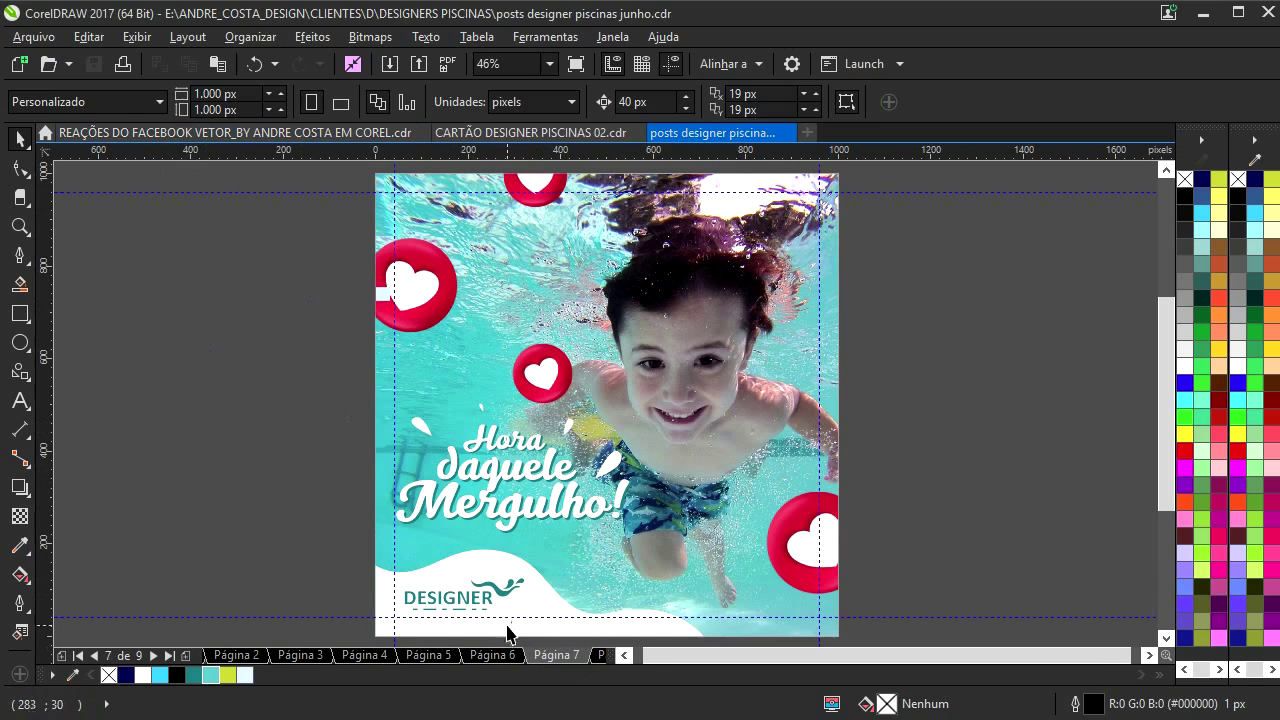
left_click(517, 654)
left_click(541, 658)
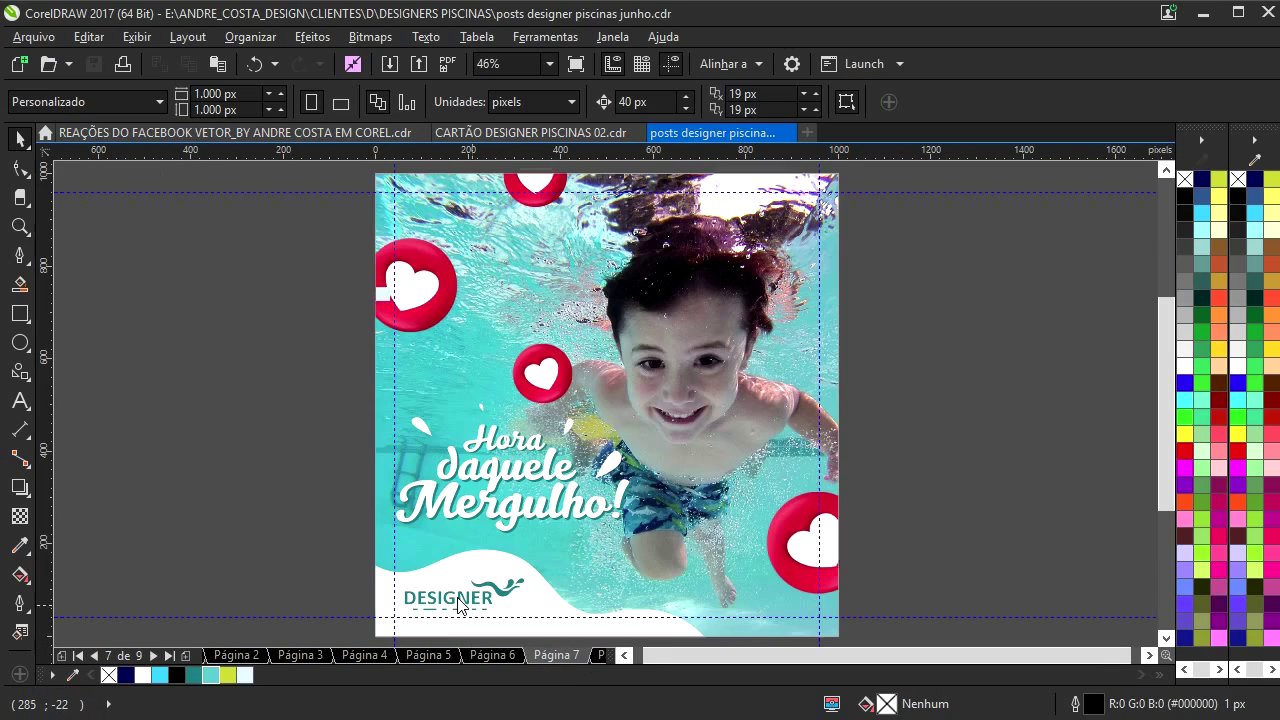
left_click(33, 36)
mouse_move(150, 397)
left_click(362, 419)
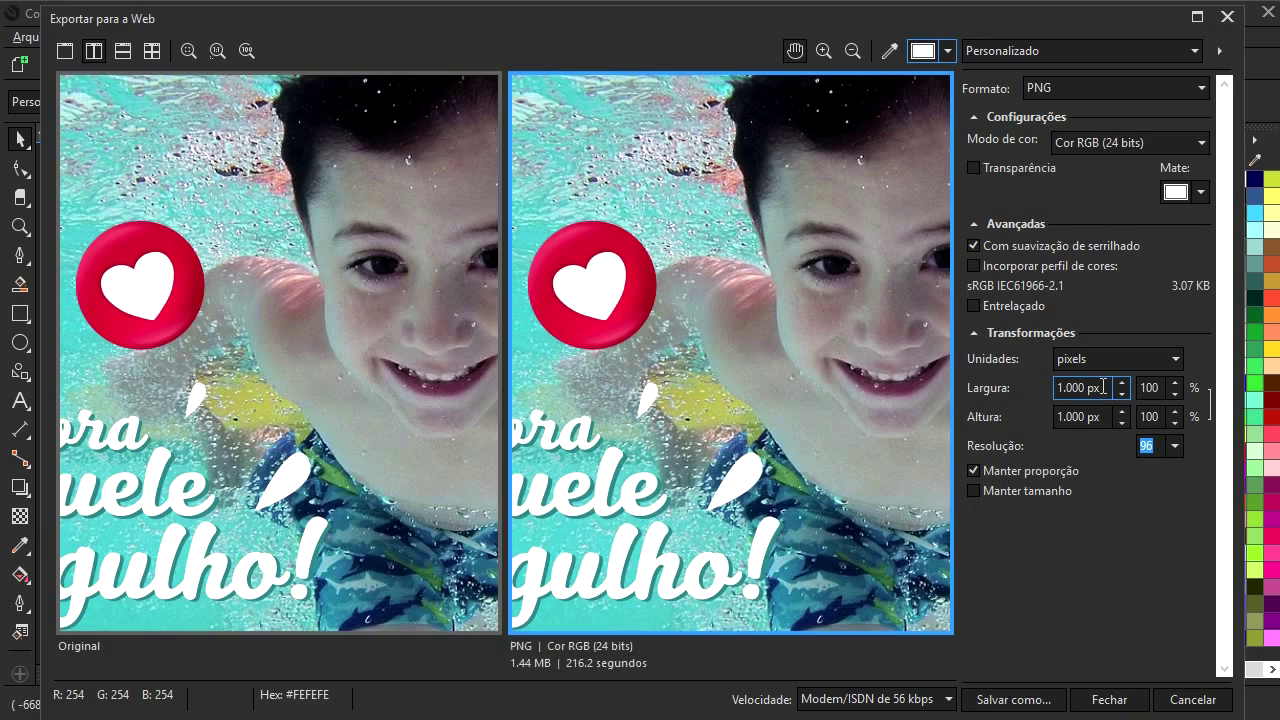
left_click_drag(1102, 387, 1000, 392)
type("950")
left_click(1100, 420)
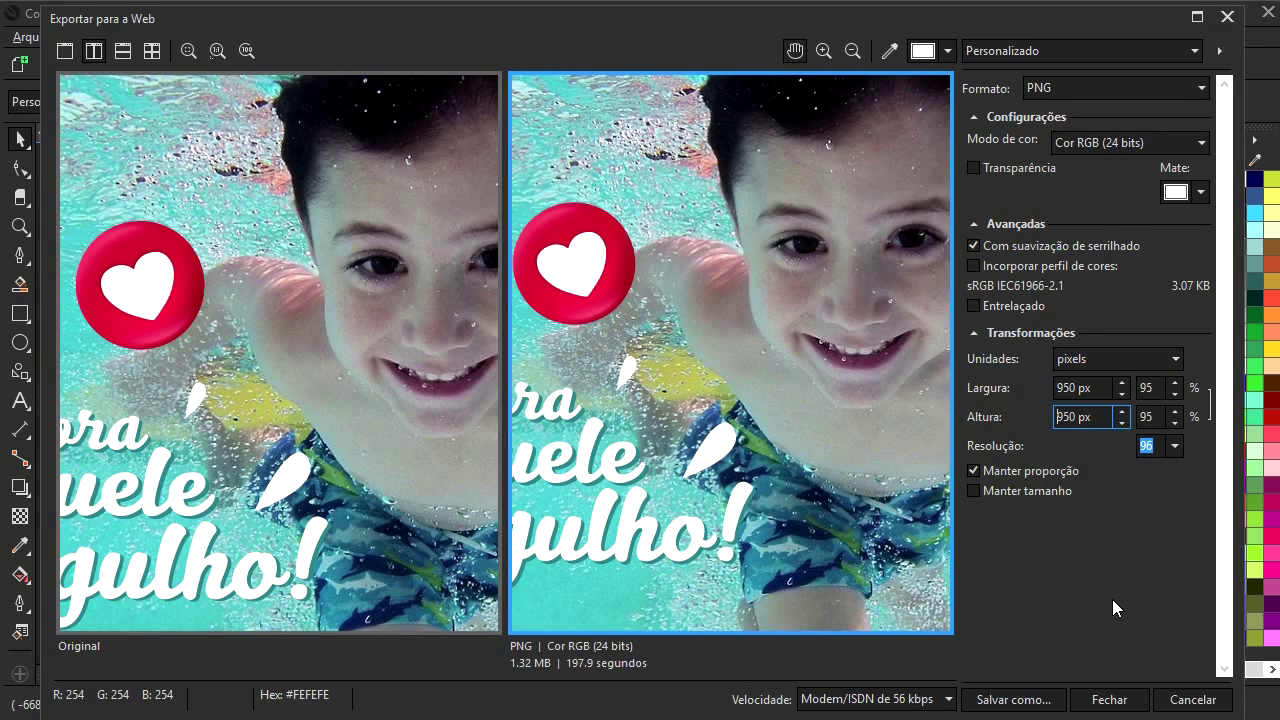
- Reduce the page 7 export width to 800 px and then 780 px, and save the PNG as 08 in the "posts designer" folder
left_click_drag(1095, 388, 1033, 391)
type("800")
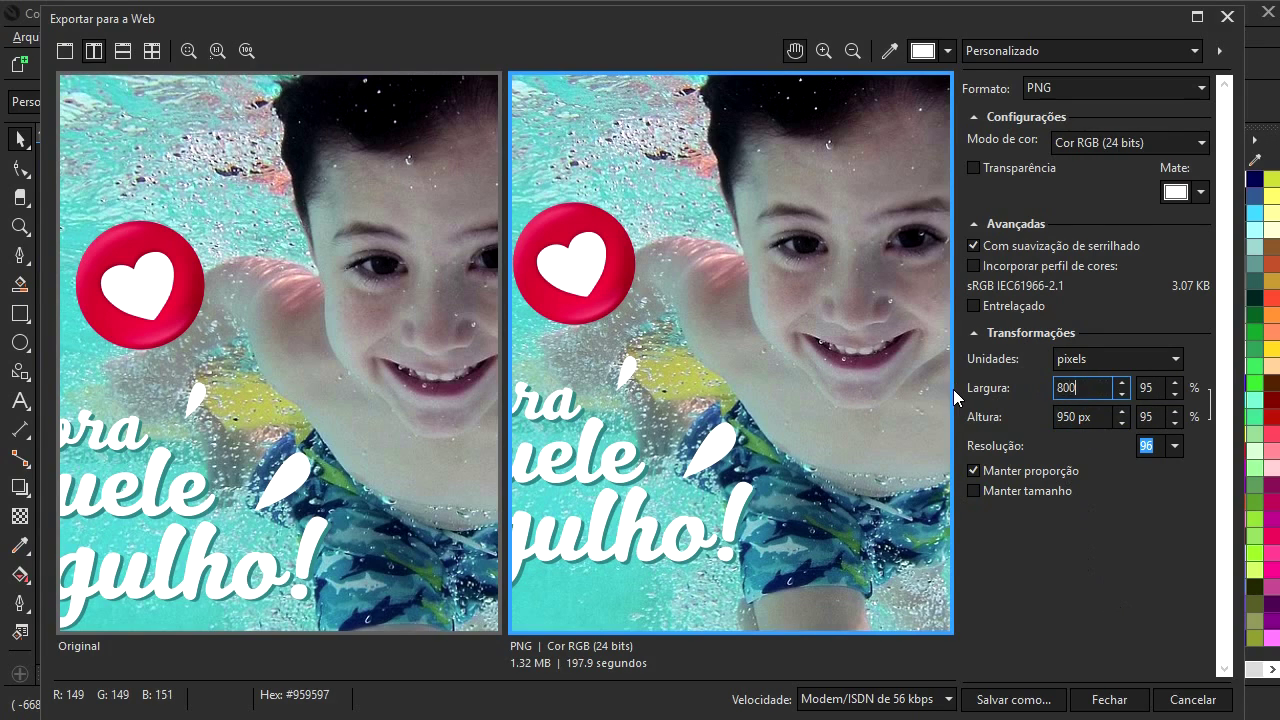
key("Return")
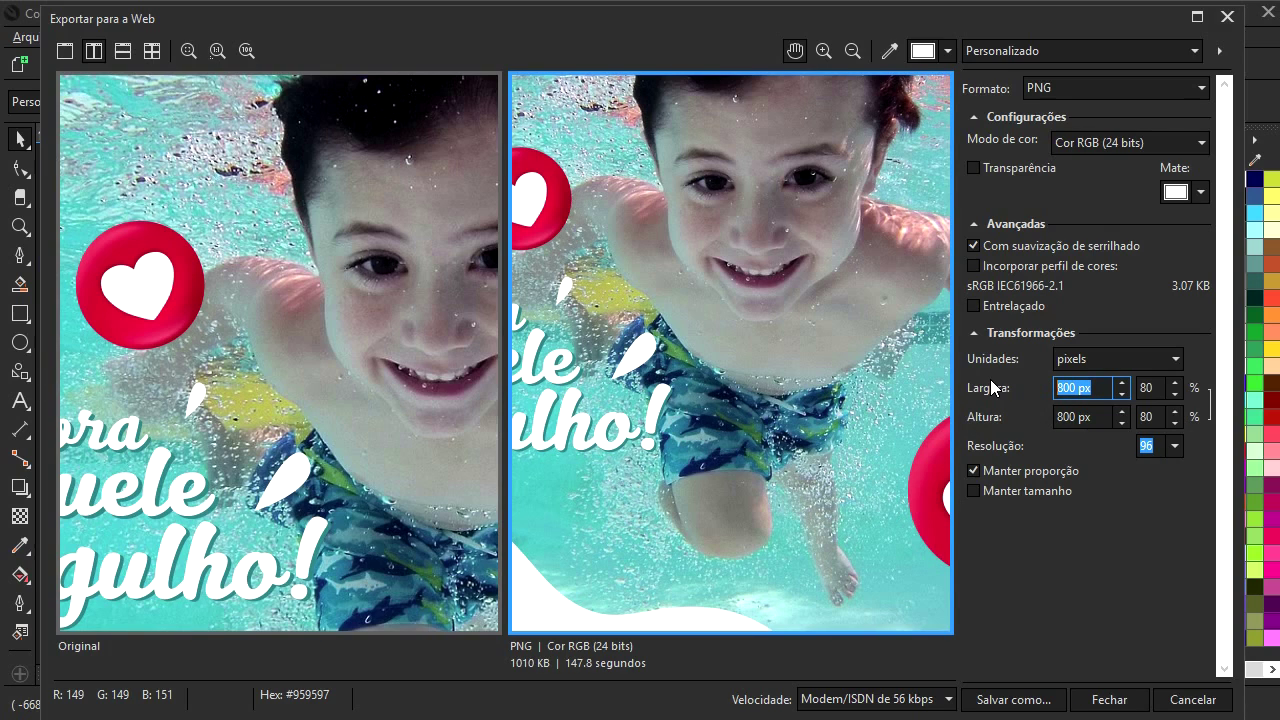
type("780")
key("Return")
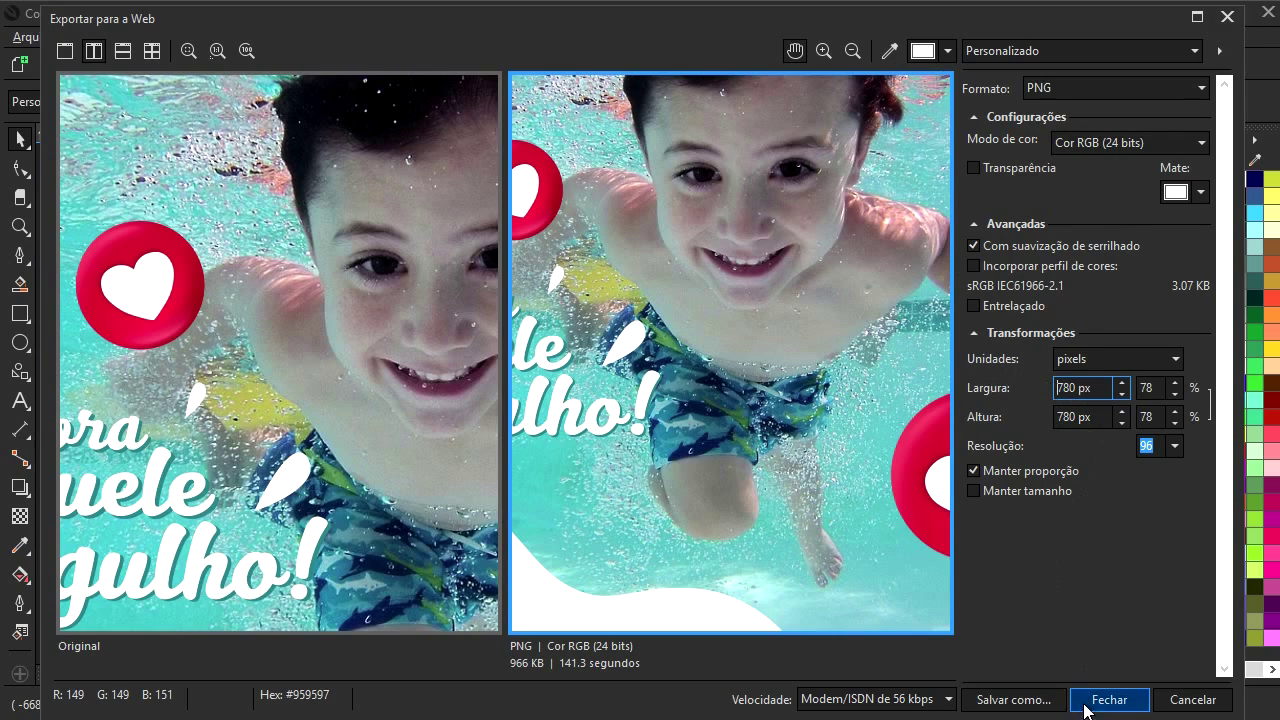
left_click(1013, 699)
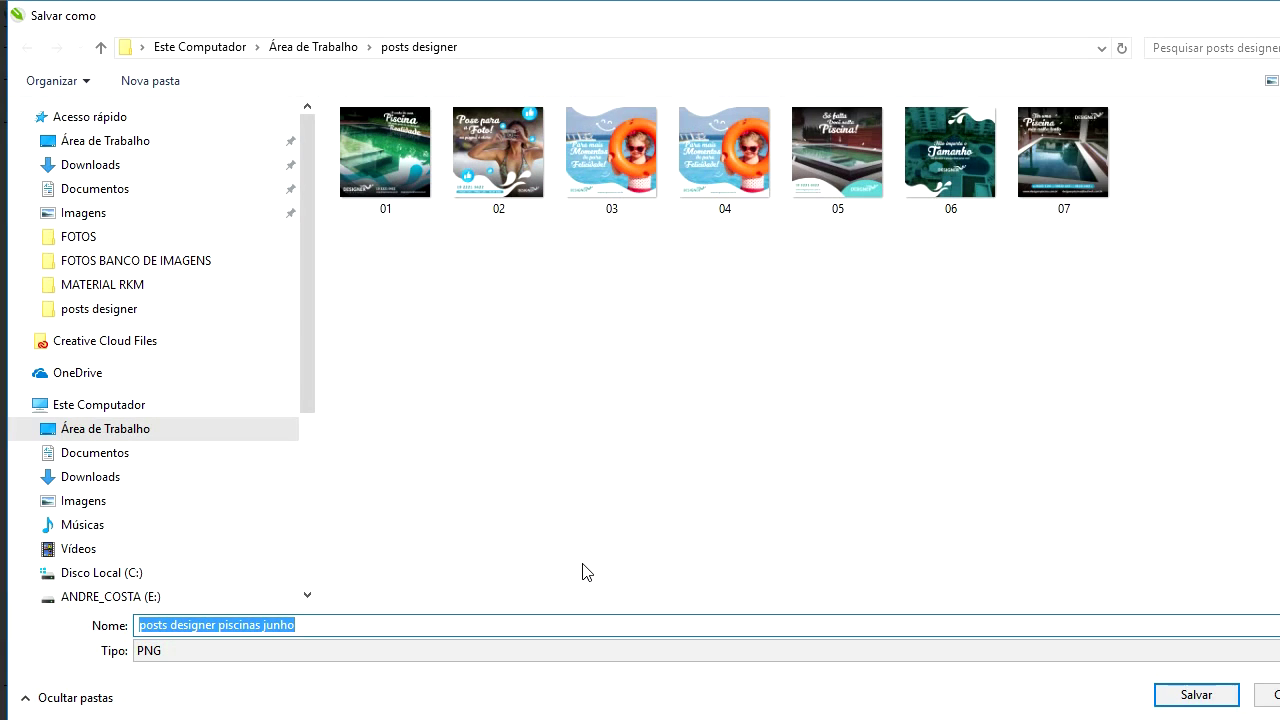
type("08")
key("Return")
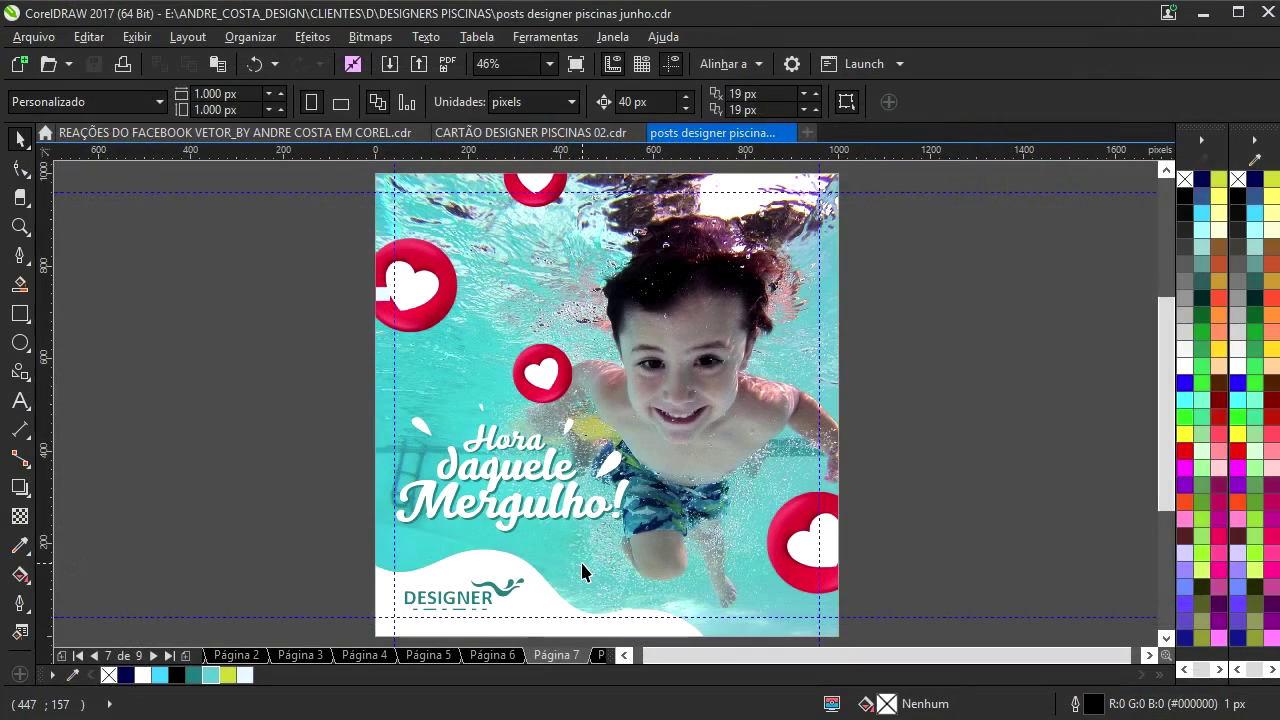
- Check pages 8, 6 and 5, then return to page 7 and run its web export again at 780 px wide
left_click(596, 655)
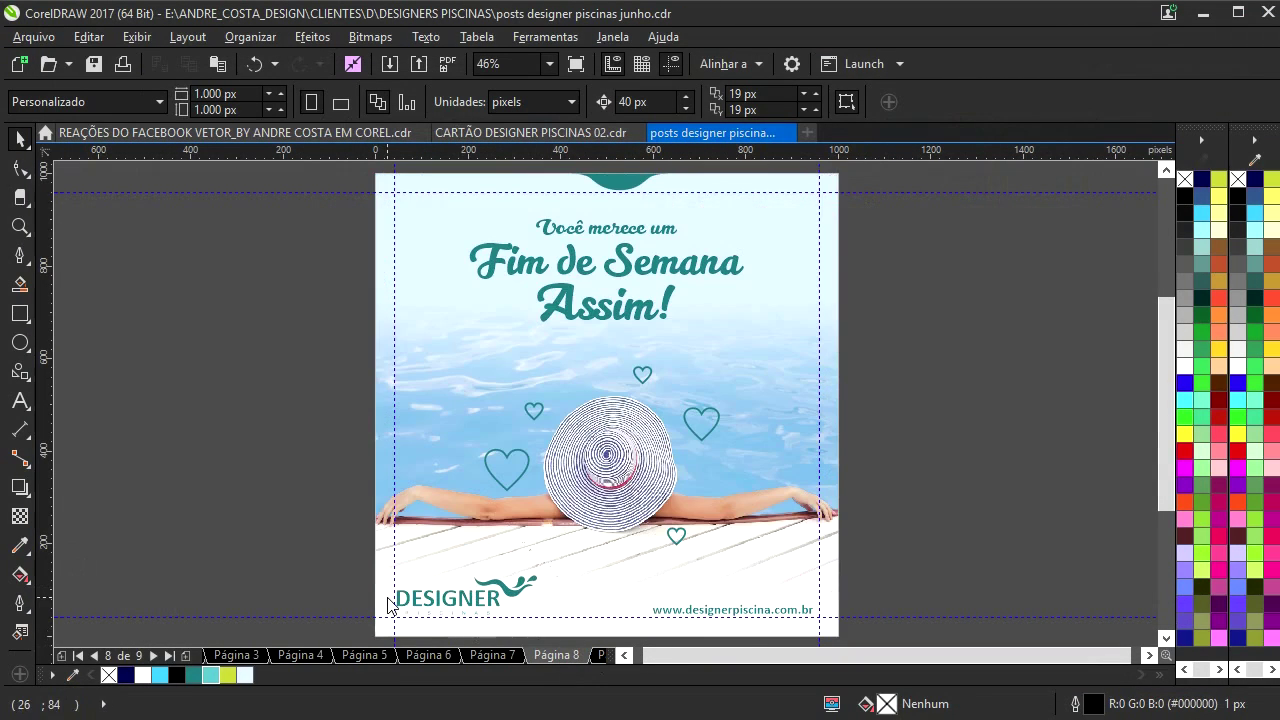
left_click(437, 652)
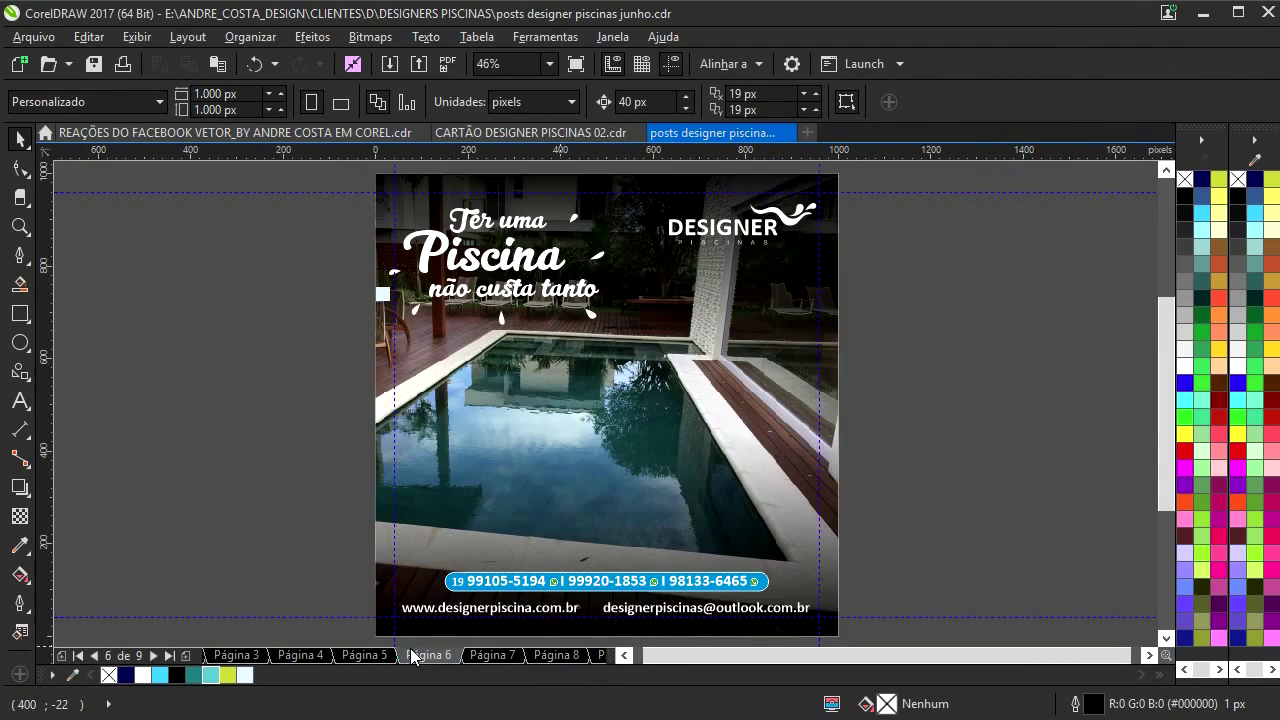
left_click(368, 654)
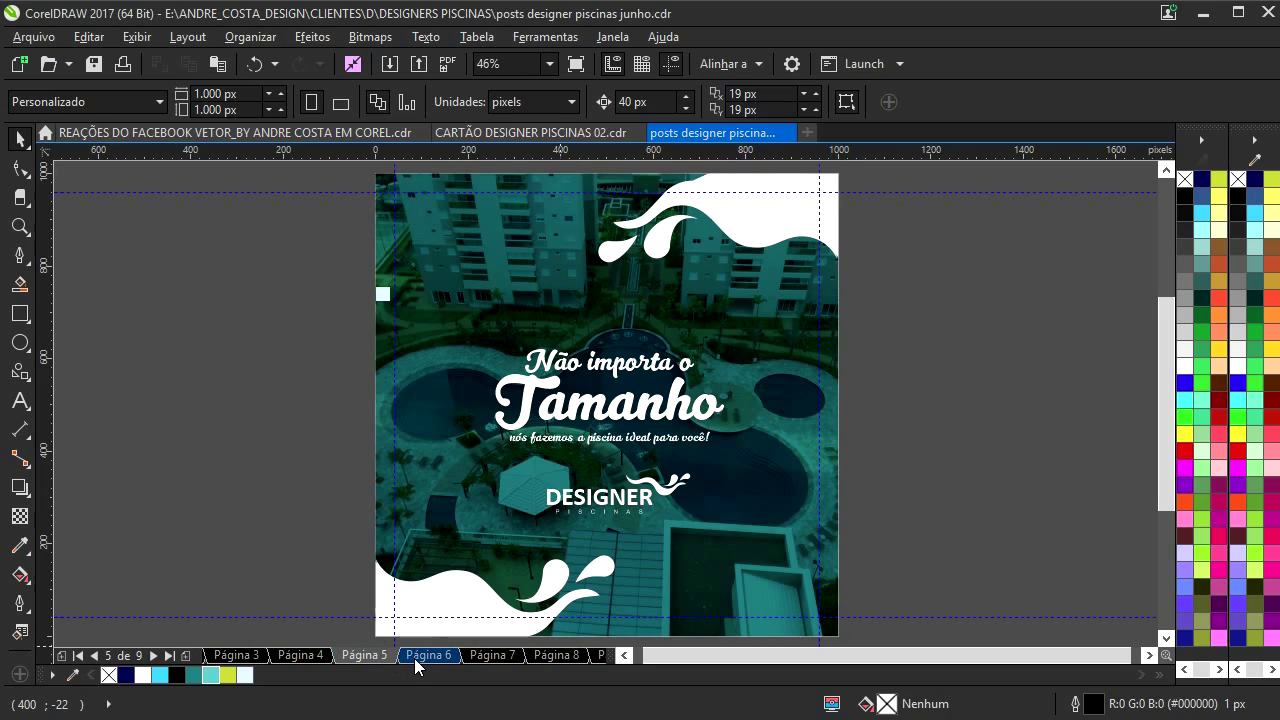
left_click(416, 658)
left_click(475, 653)
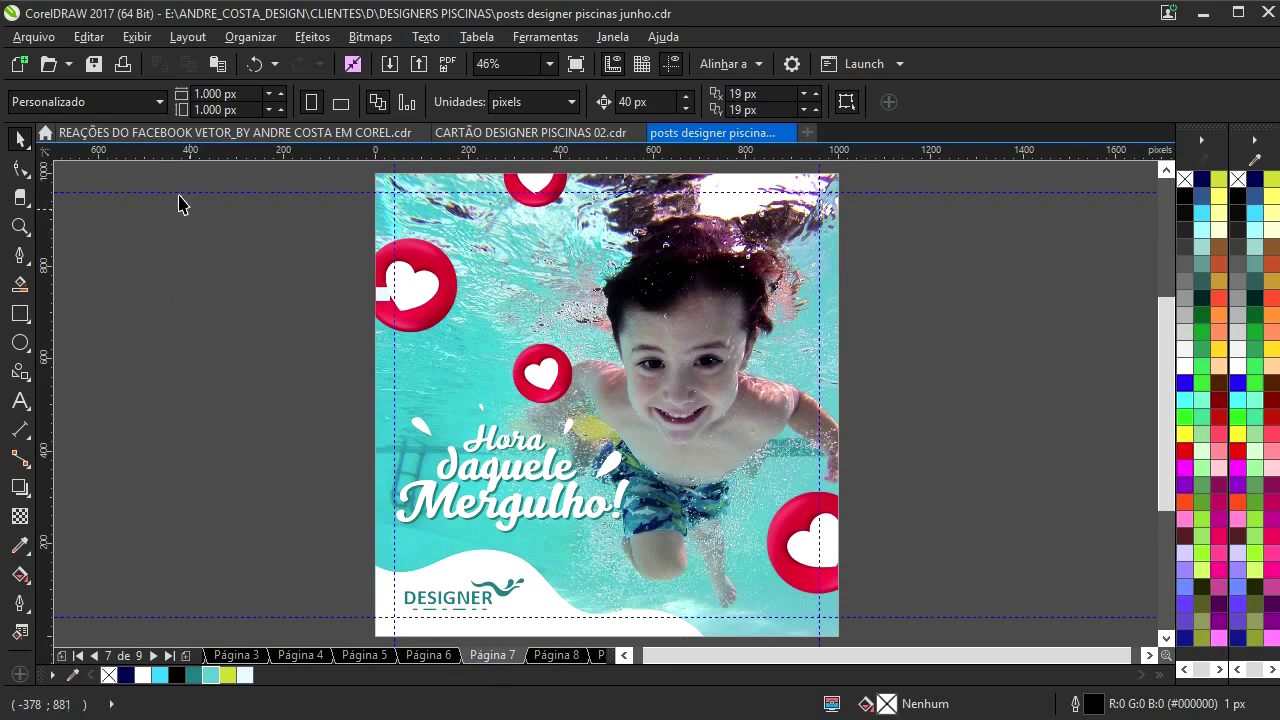
left_click(33, 36)
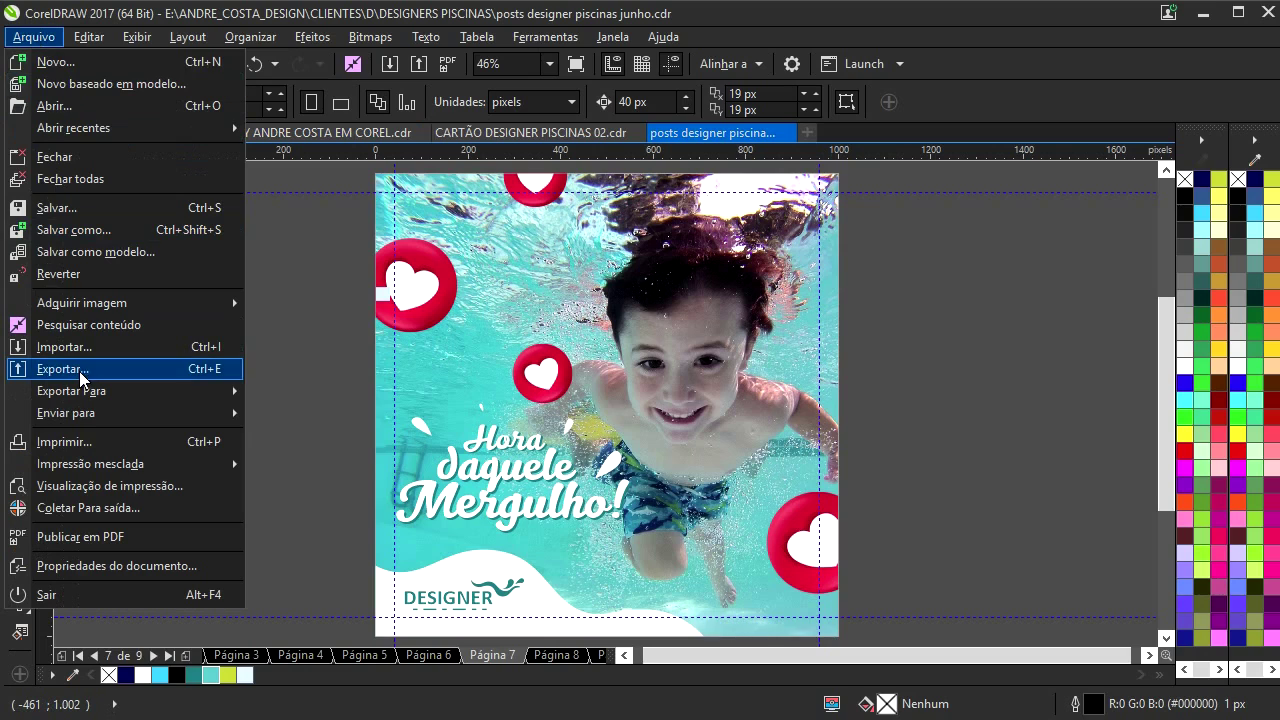
mouse_move(99, 391)
left_click(302, 416)
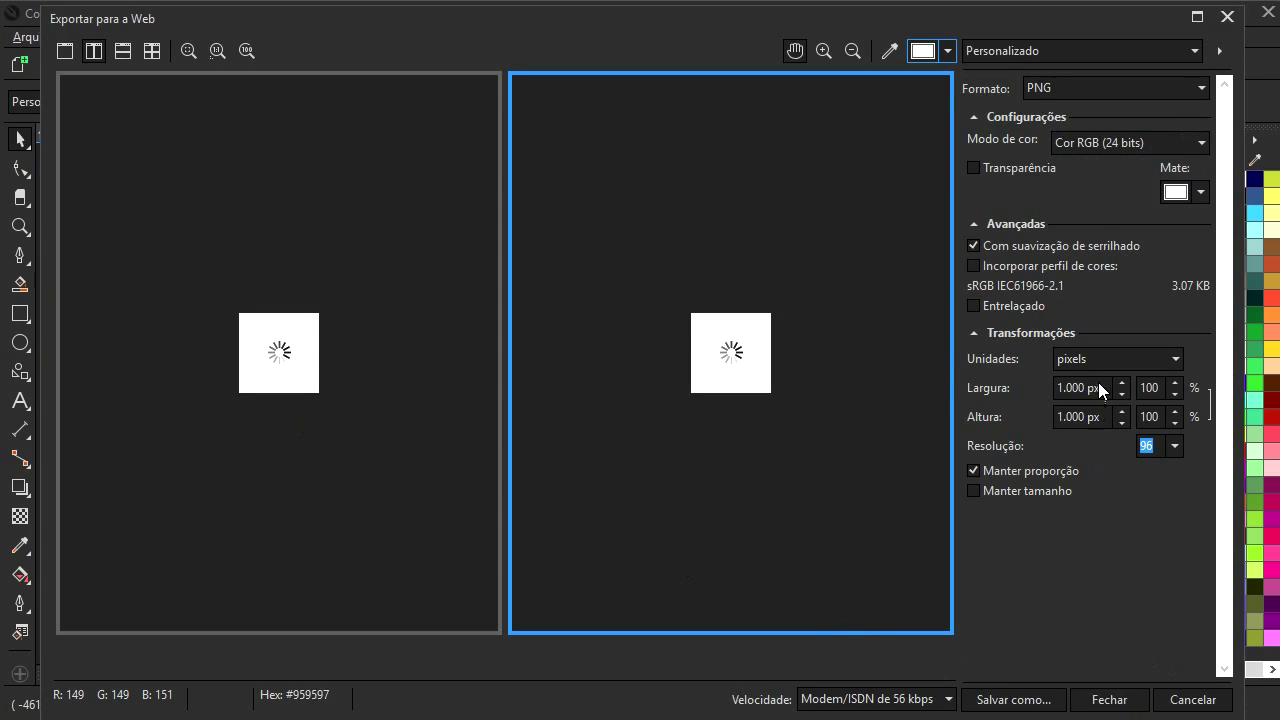
left_click(1101, 383)
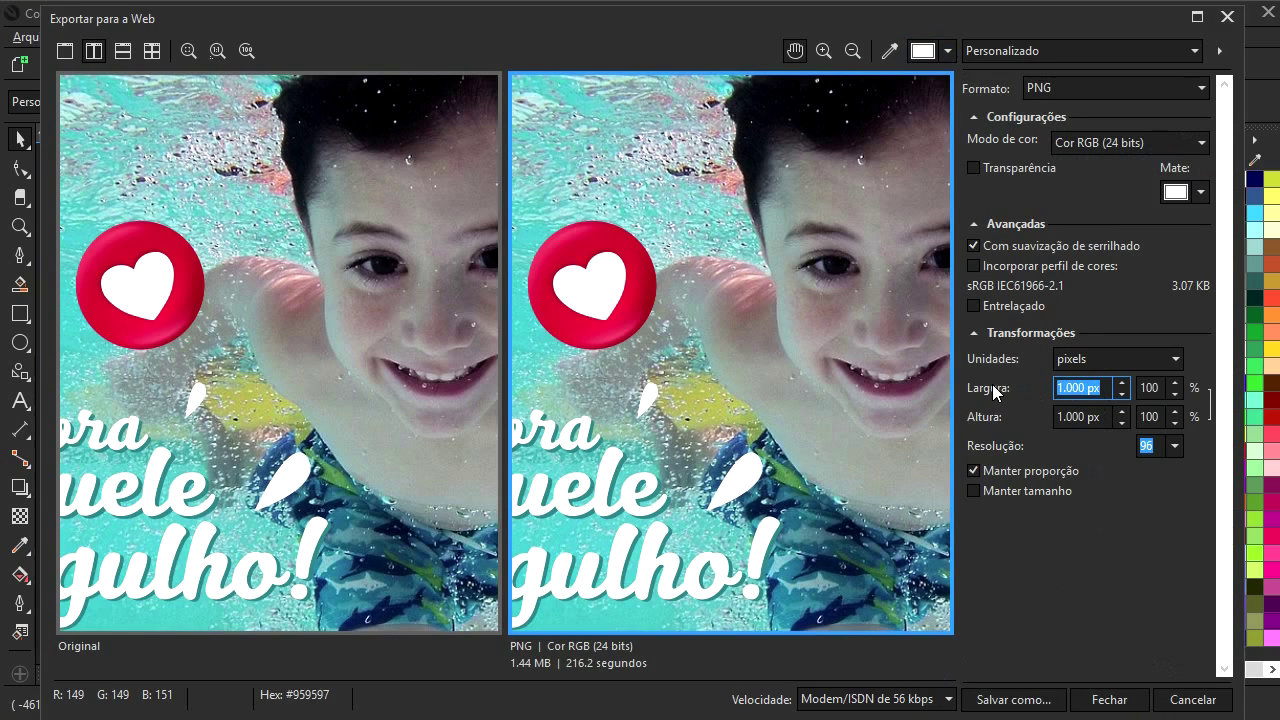
type("780")
left_click(1104, 418)
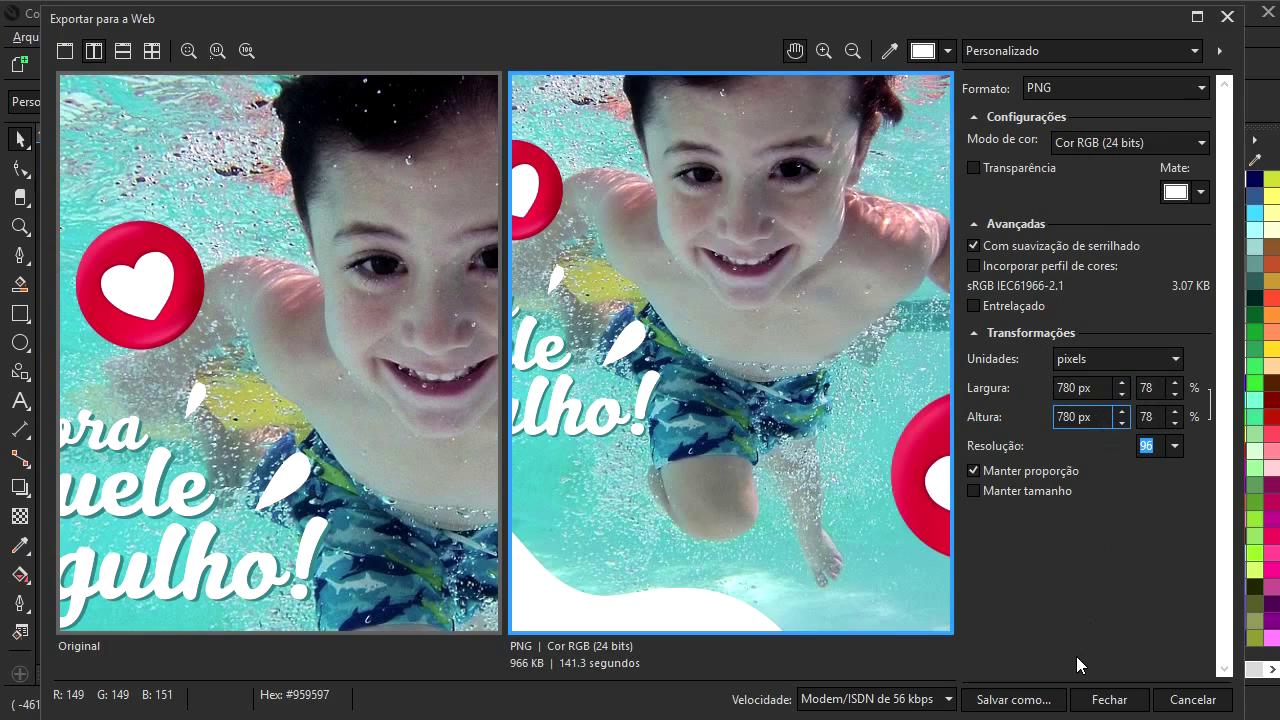
left_click(1030, 702)
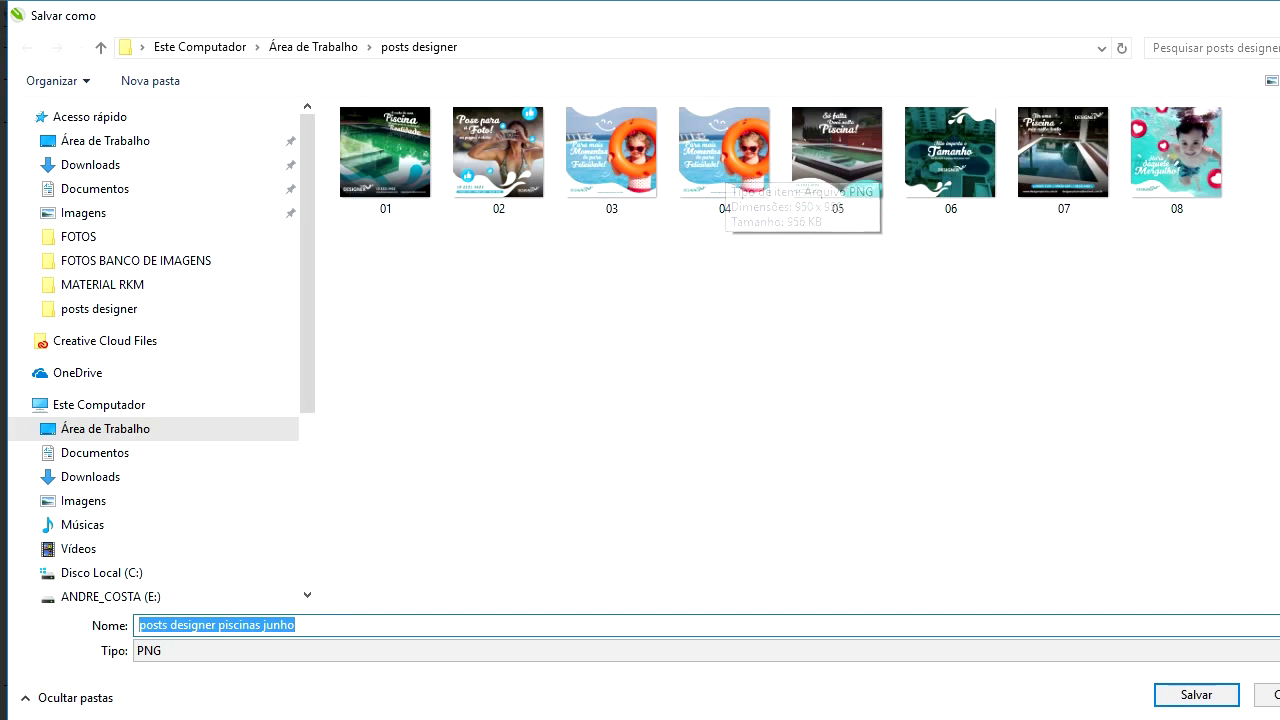
key("Return")
- Go to page 8, export it for the web, and save the PNG over file 04 in the "posts designer" folder
left_click(552, 656)
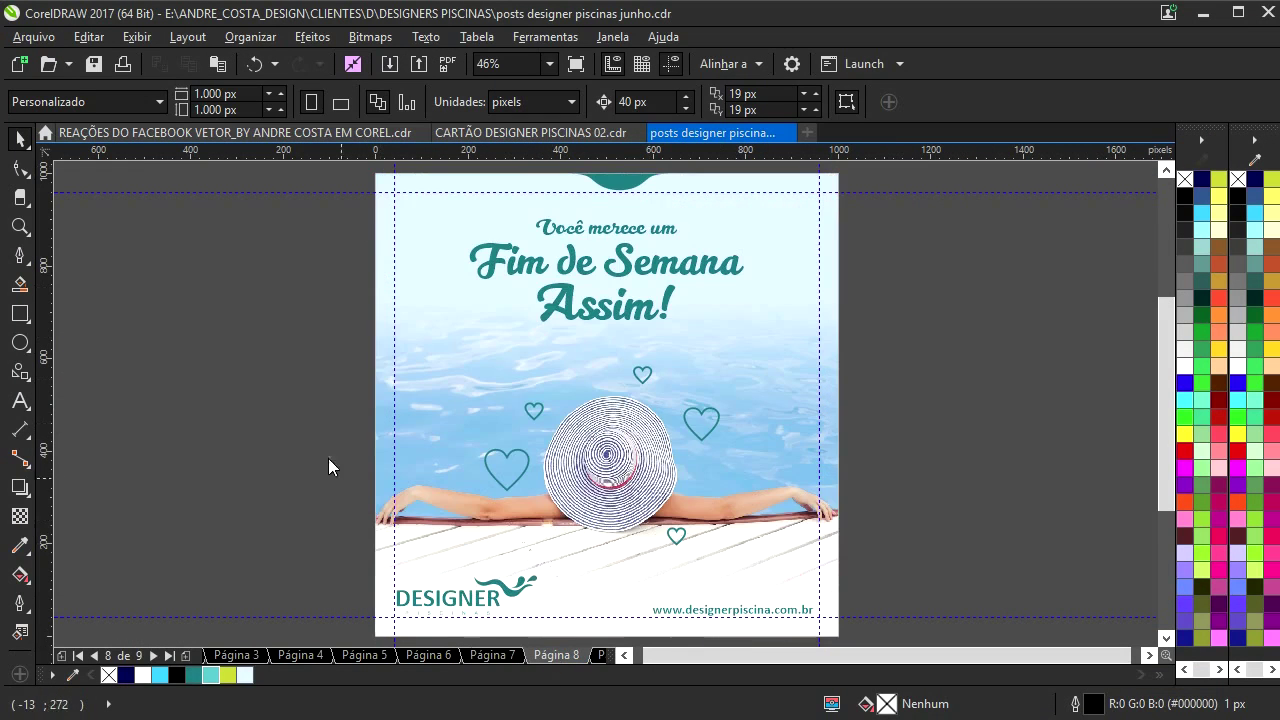
left_click(34, 37)
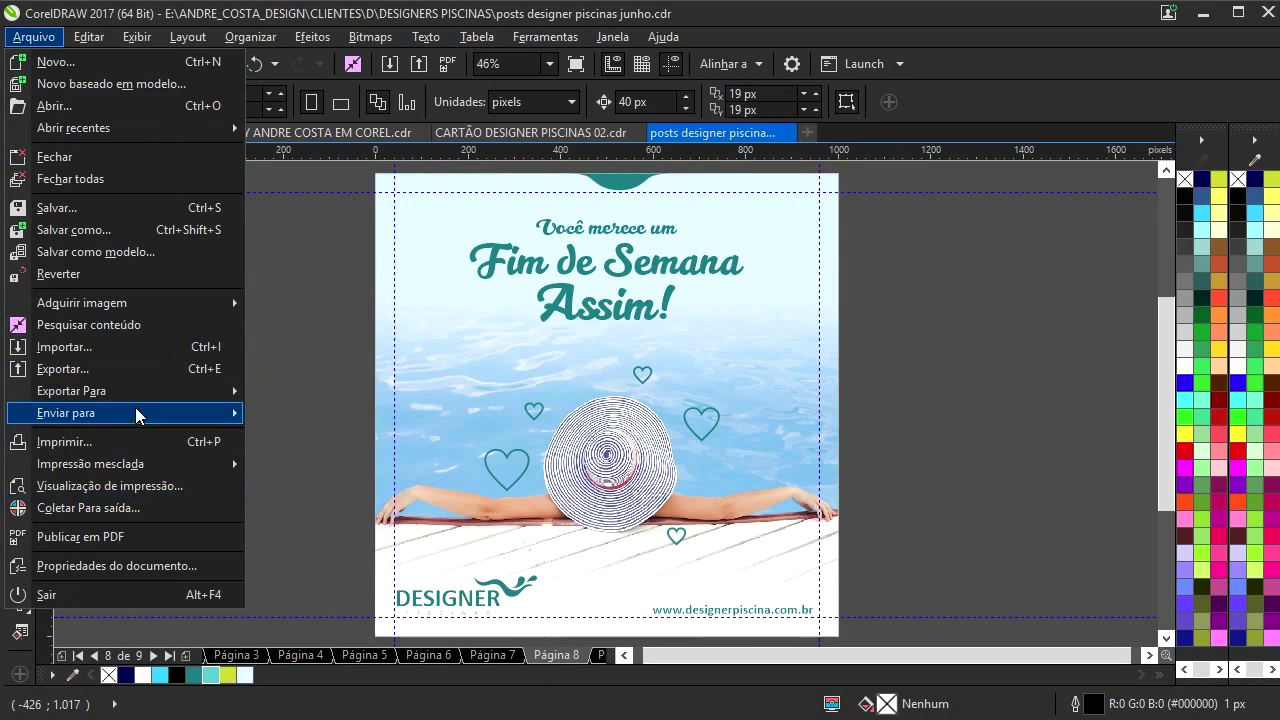
mouse_move(143, 391)
left_click(310, 416)
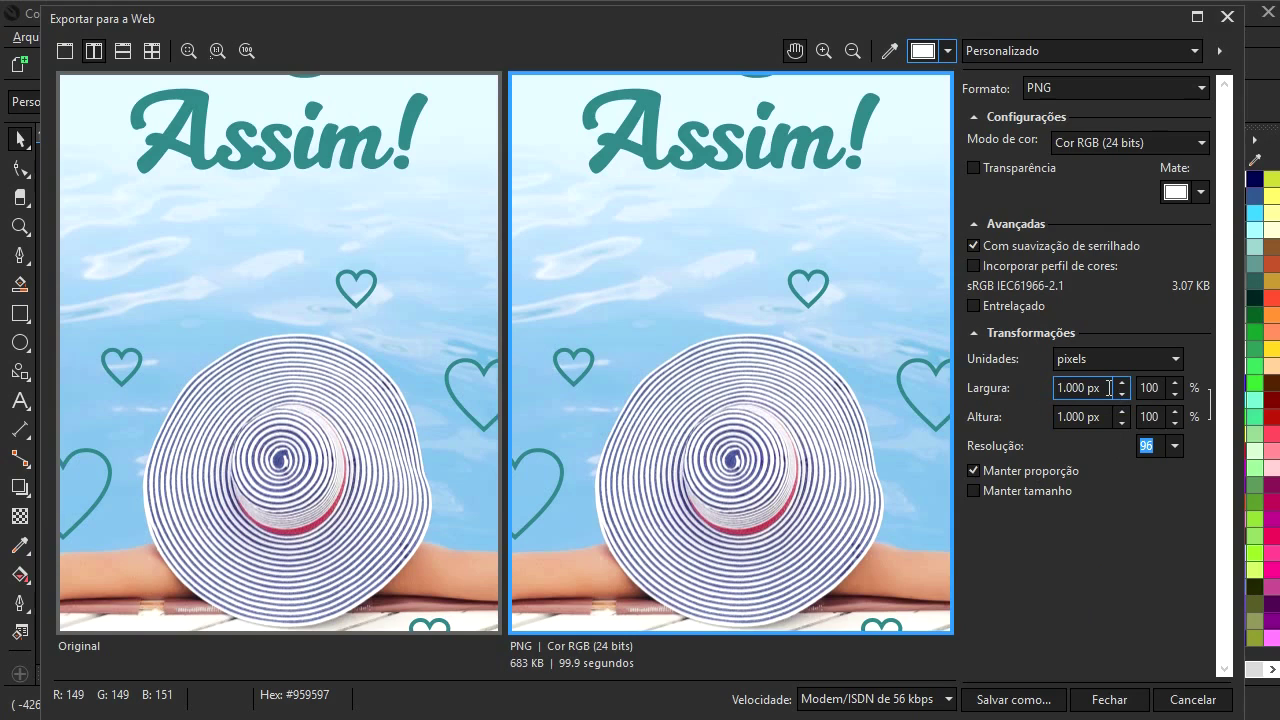
left_click(1013, 699)
double_click(725, 155)
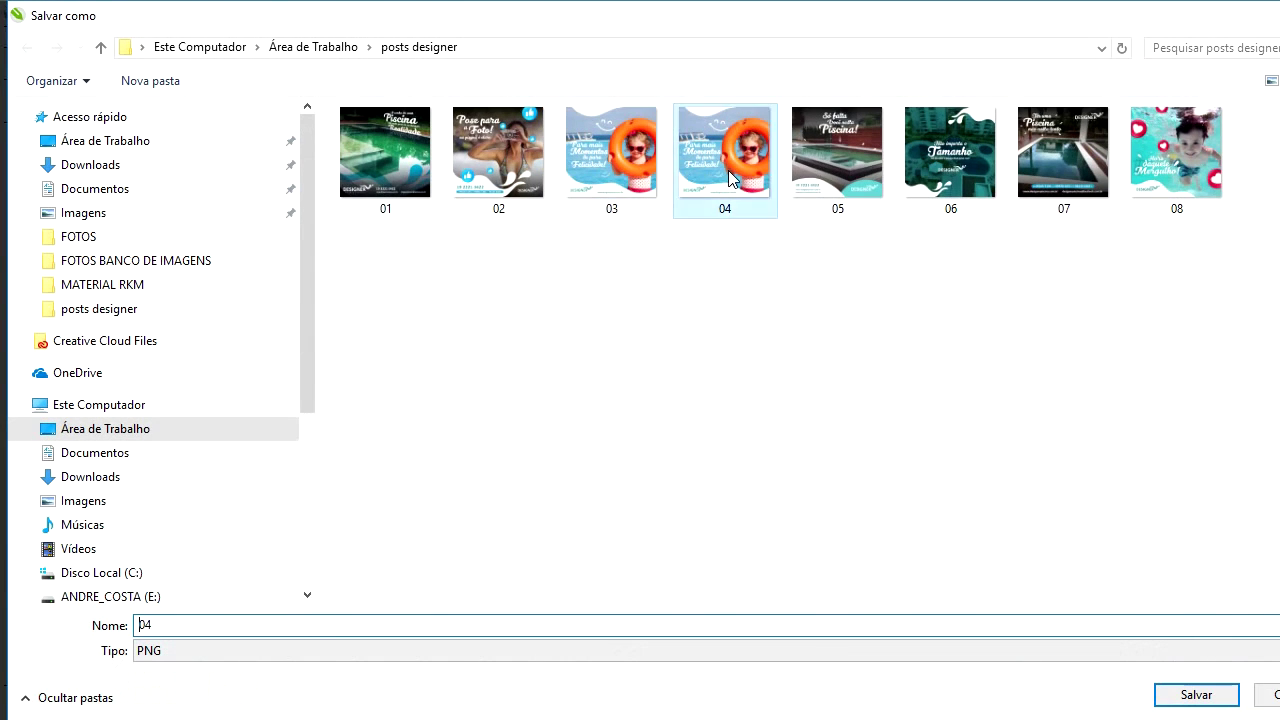
left_click(733, 376)
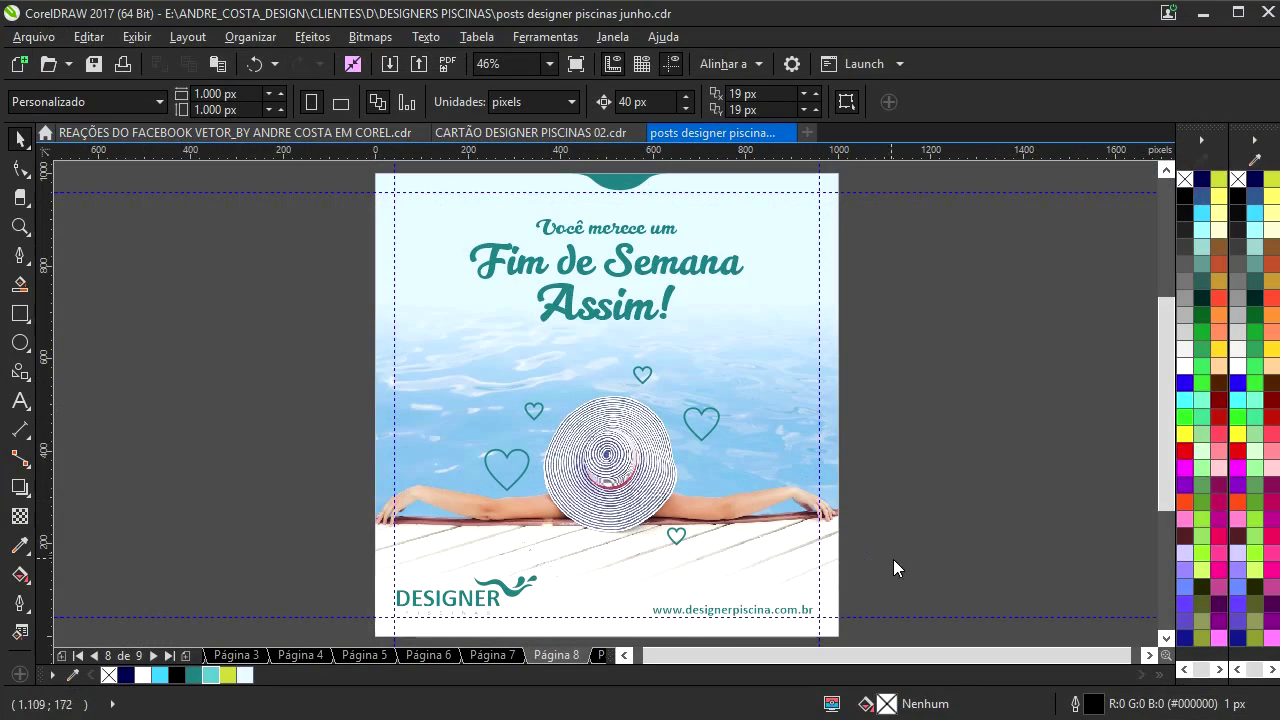
- Go to page 9, start its web export, and set the image width to 980 px
left_click(600, 655)
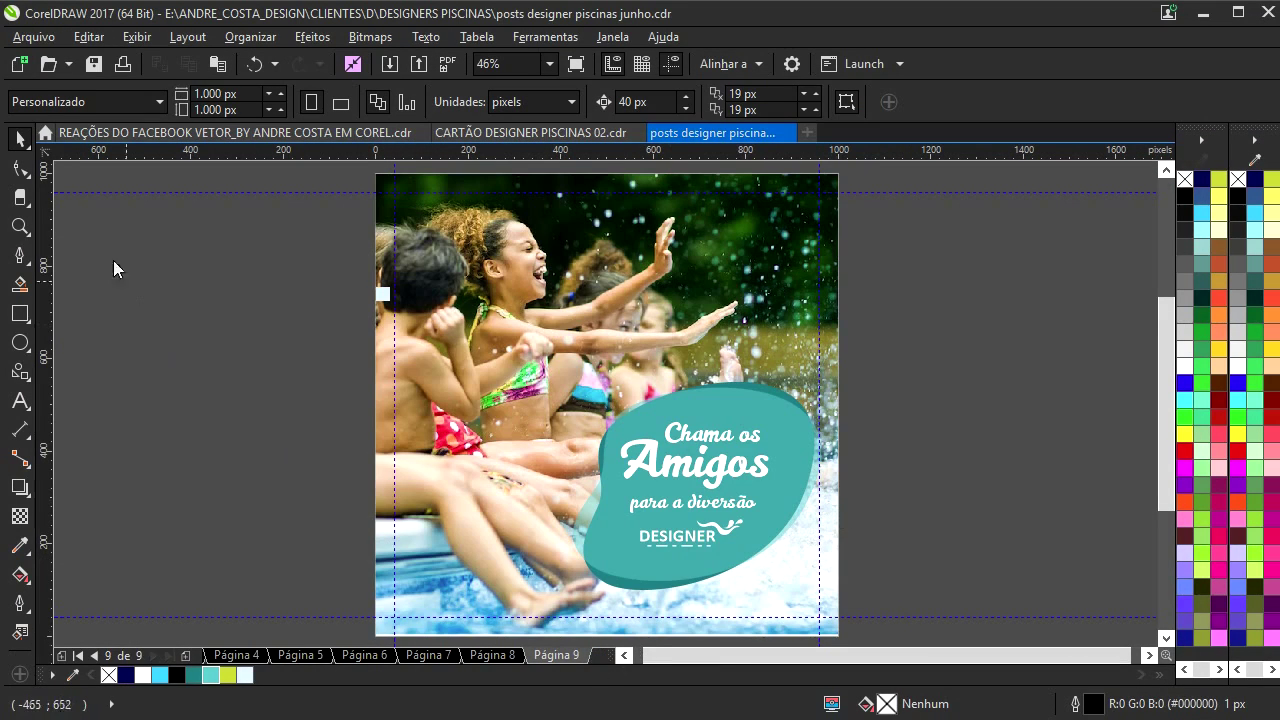
left_click(33, 36)
mouse_move(132, 390)
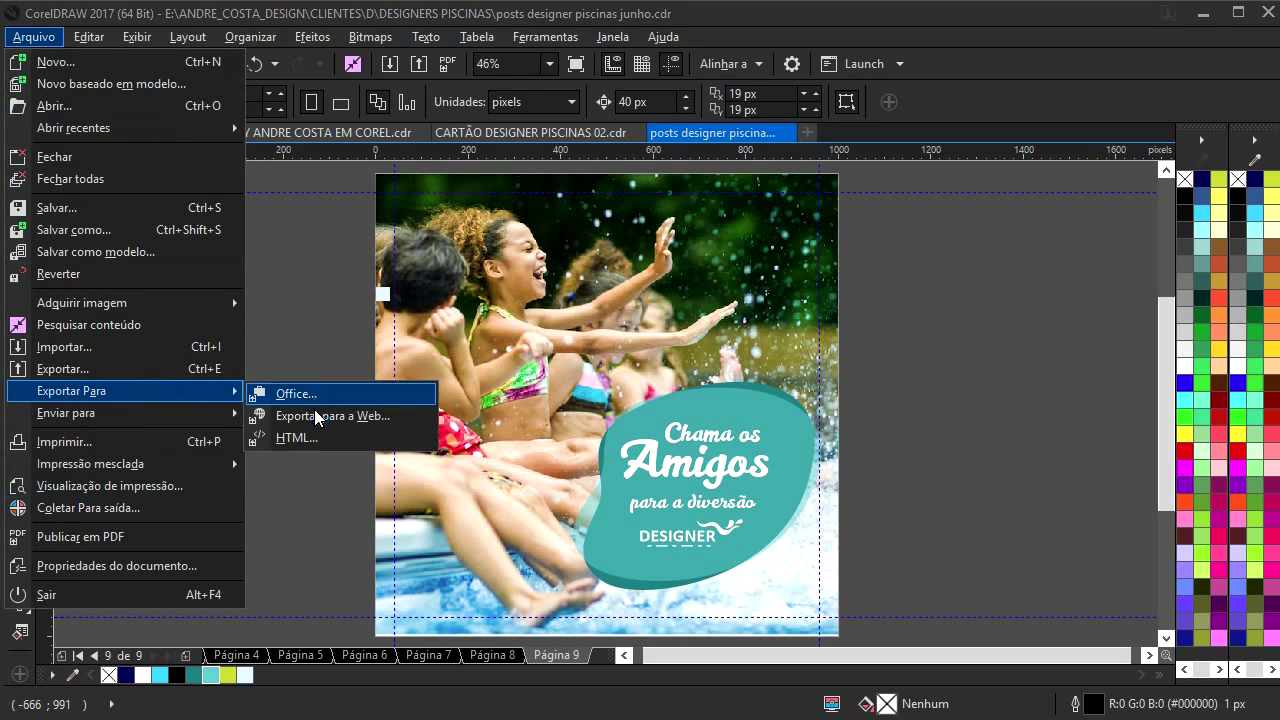
left_click(315, 415)
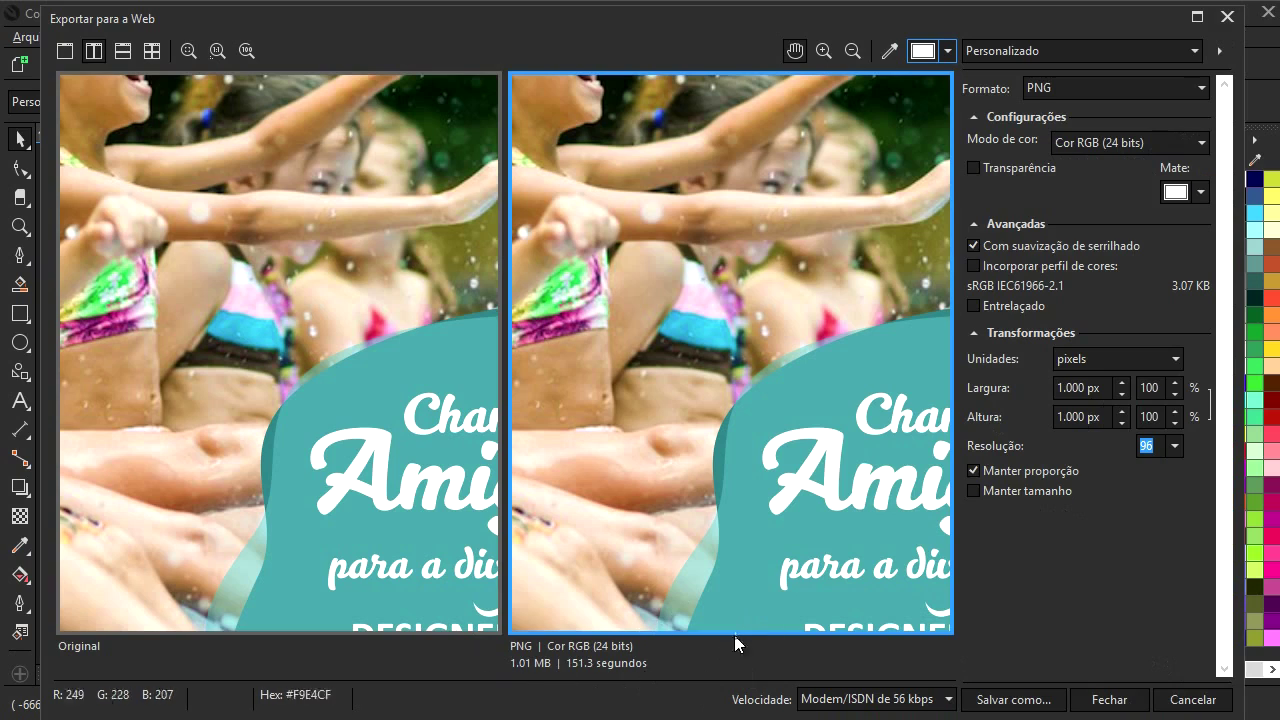
left_click(1080, 388)
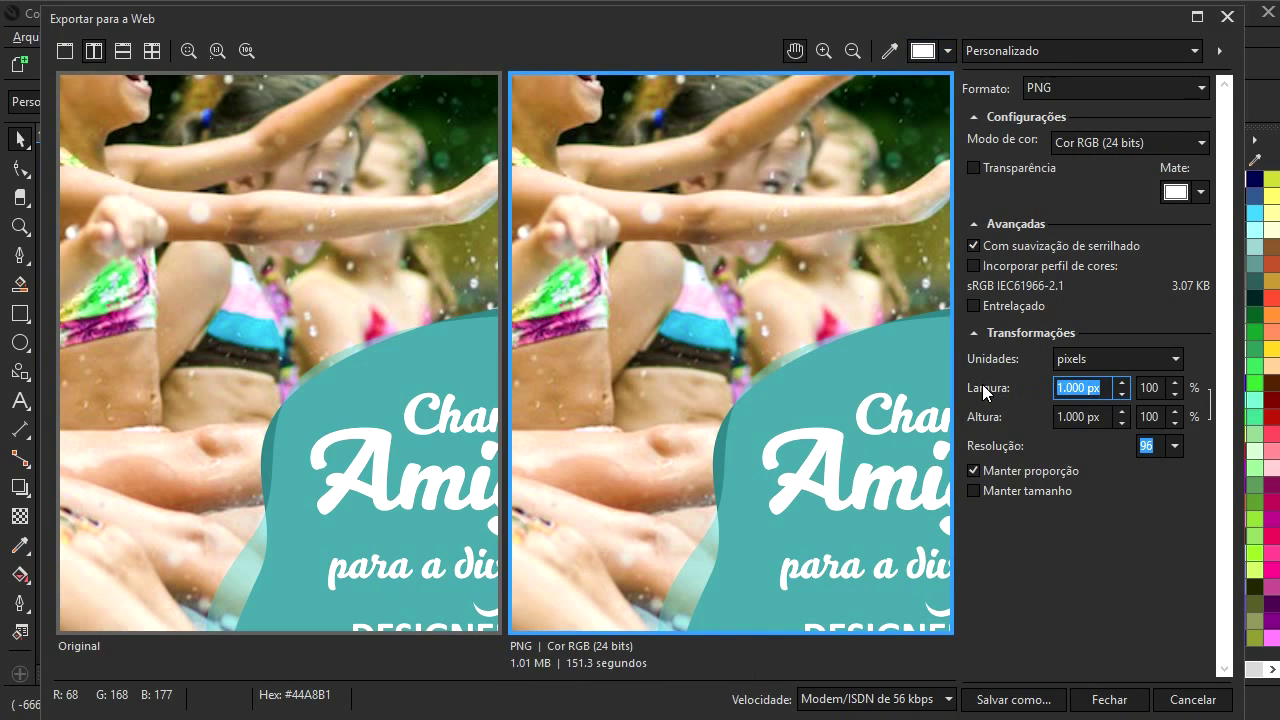
type("980")
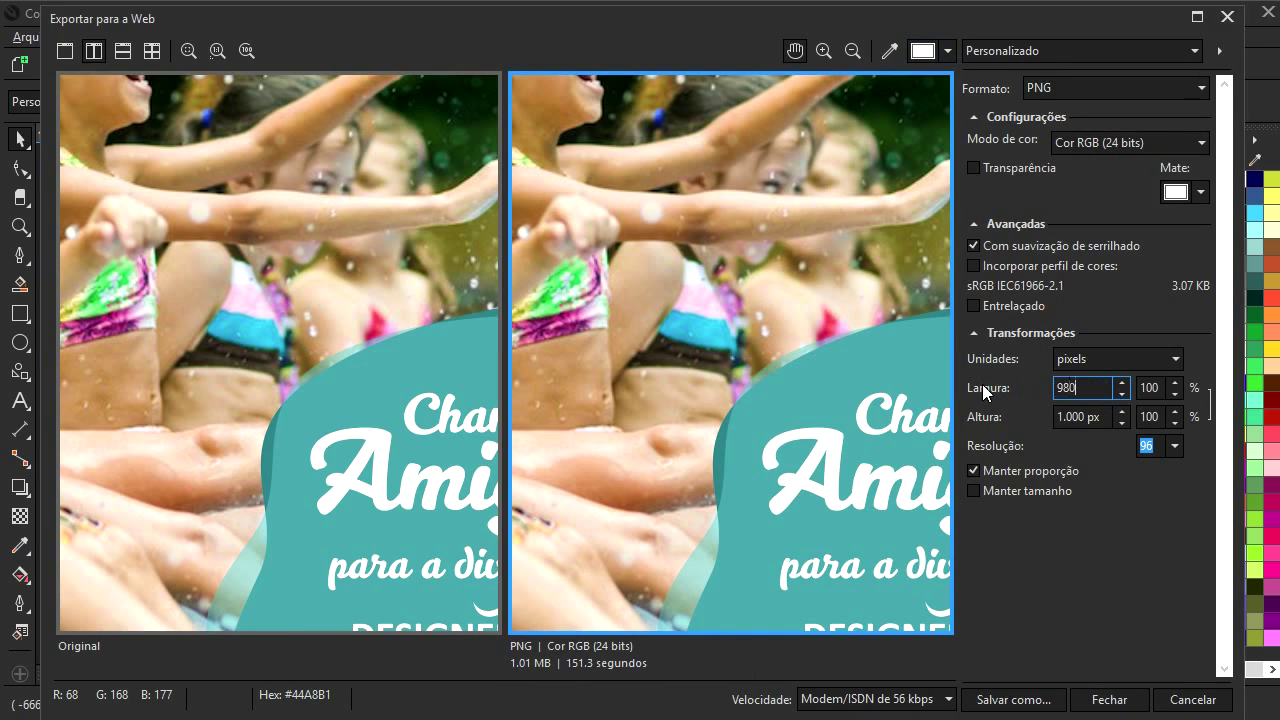
left_click(1105, 418)
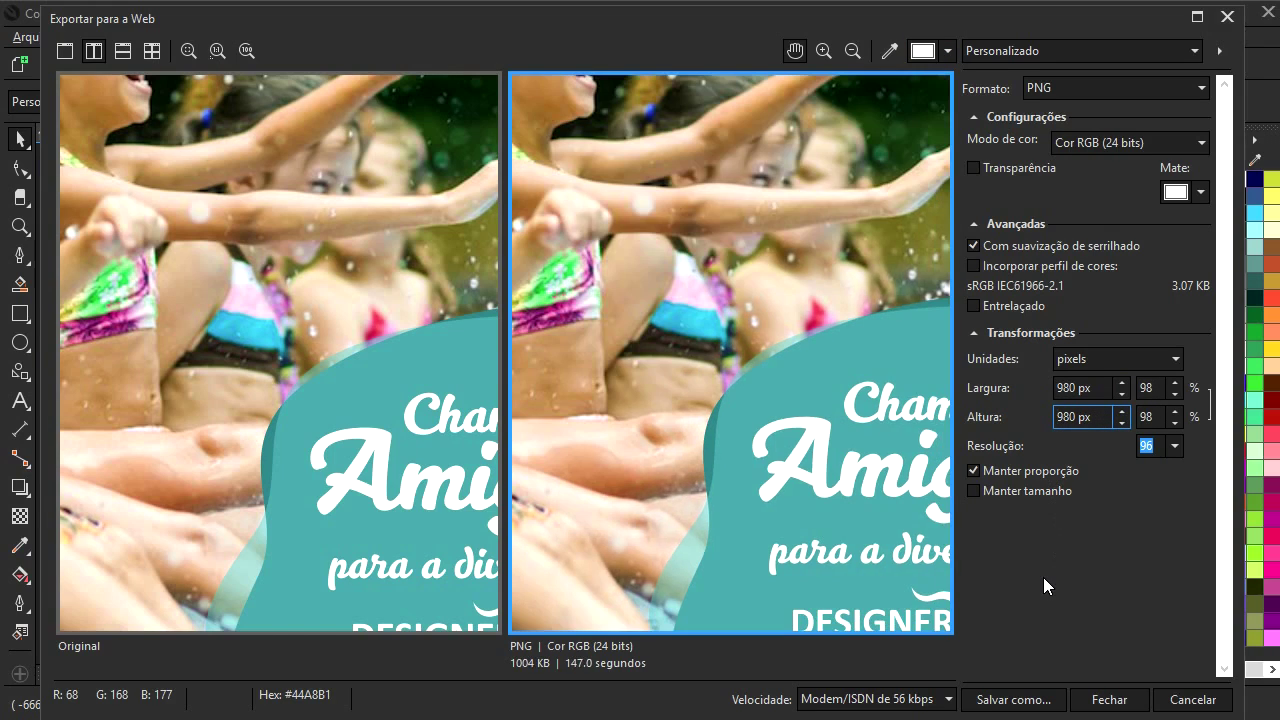
- Set the page 9 export width to 950 px and save the PNG as 09 in the "posts designer" folder
triple_click(1087, 388)
type("950")
left_click(1098, 419)
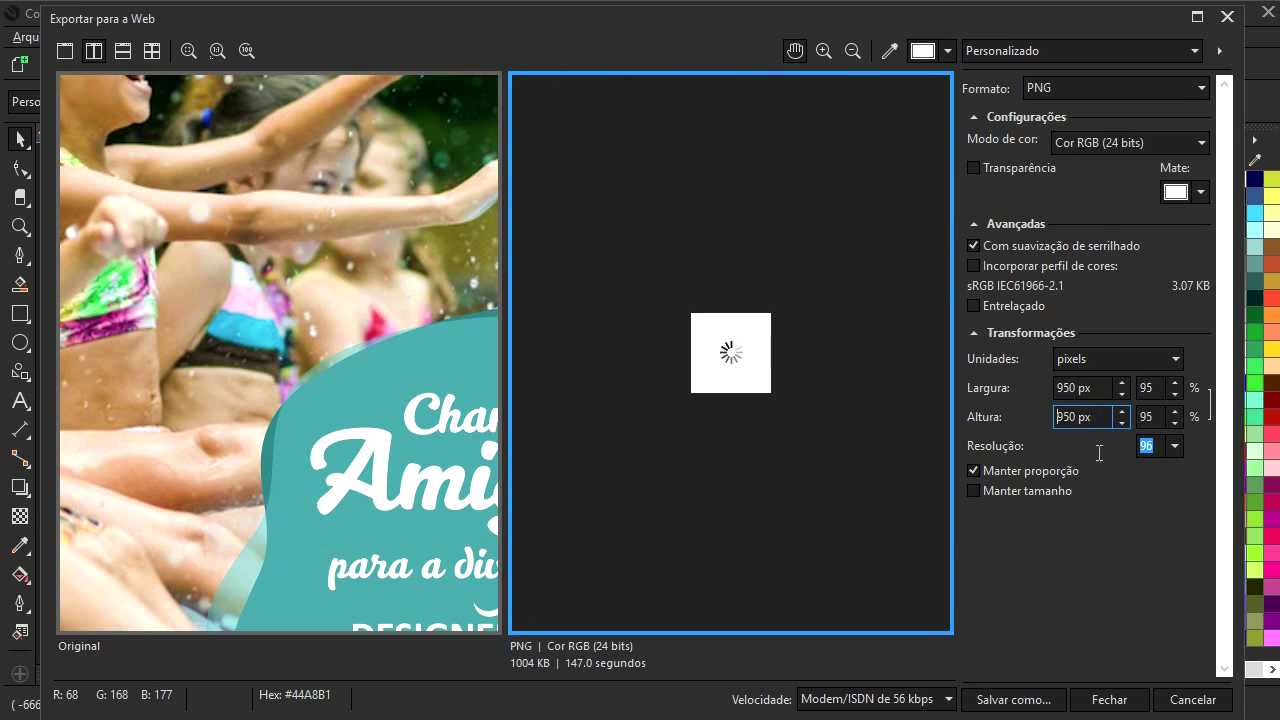
left_click(1013, 699)
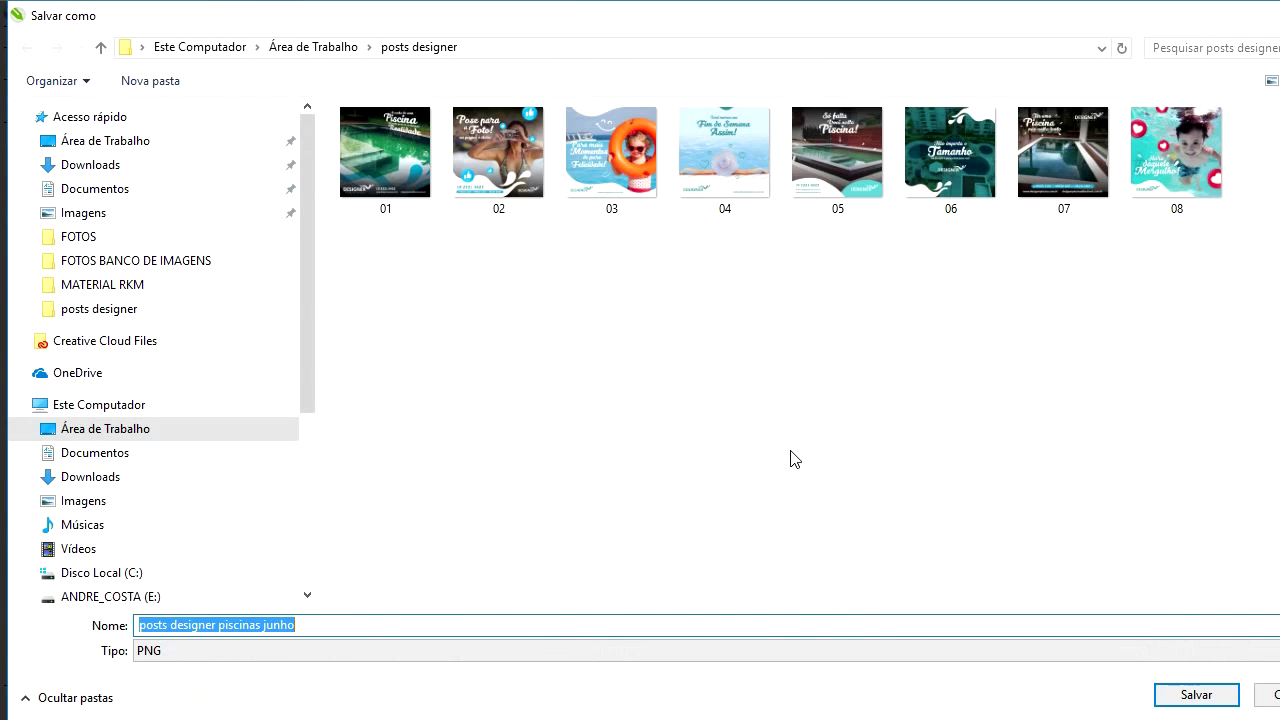
type("09")
left_click(1192, 697)
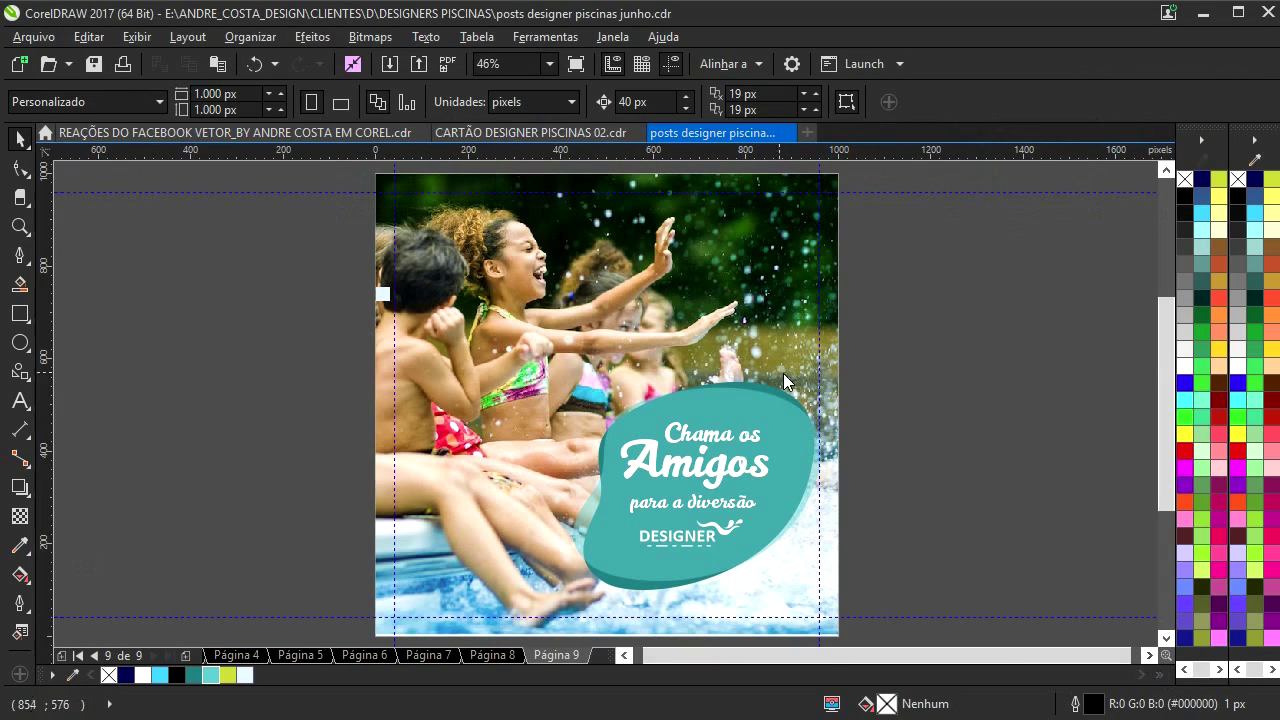
- Insert a new blank page after page 9
right_click(557, 654)
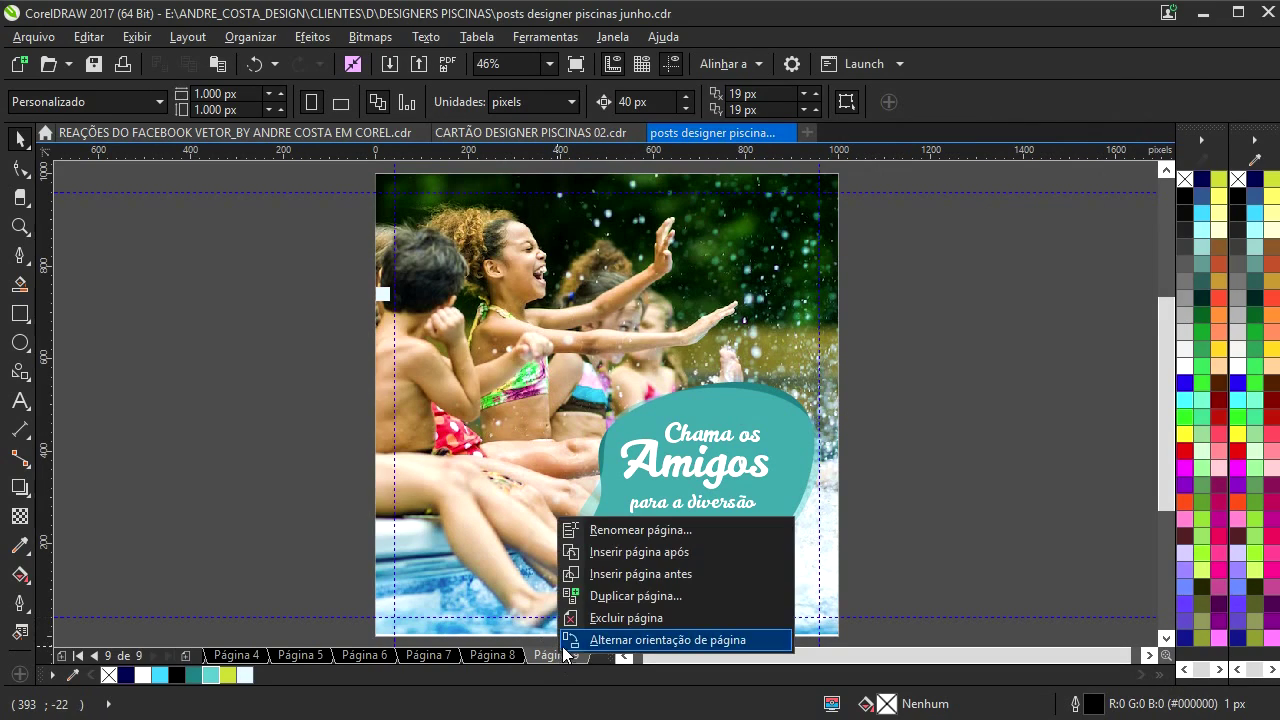
left_click(648, 553)
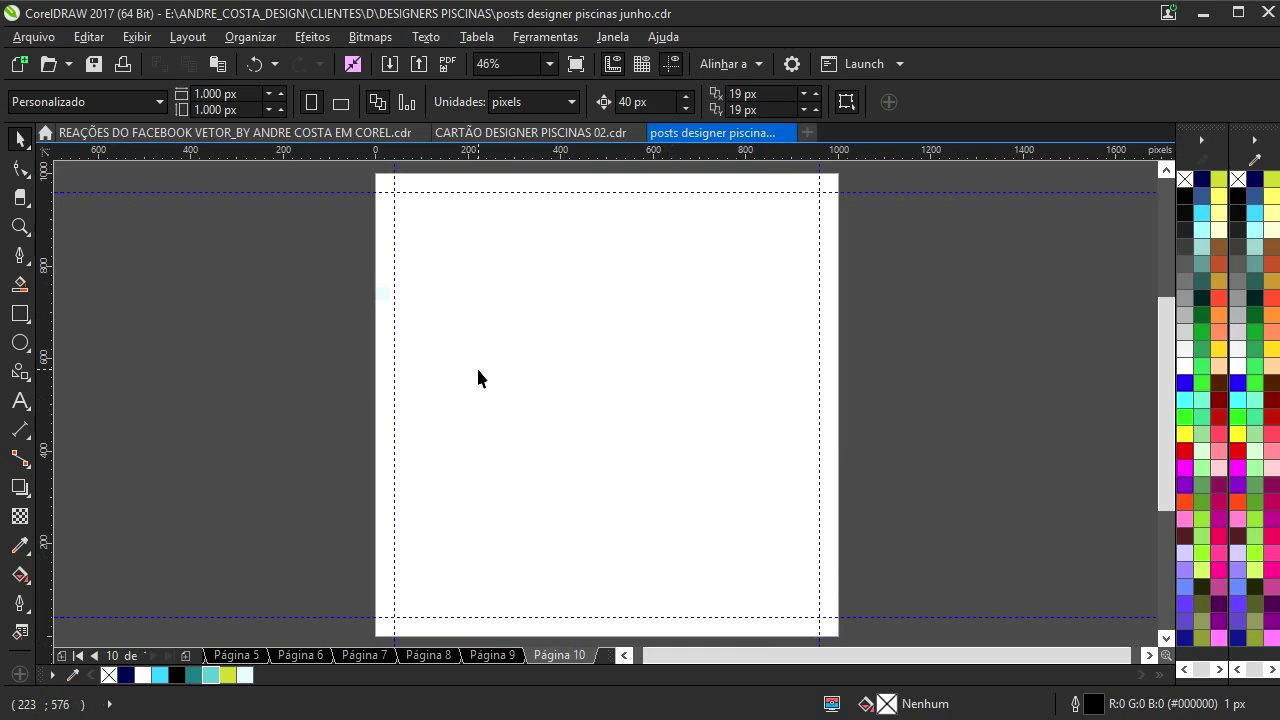
scroll(478, 377, "down", 1)
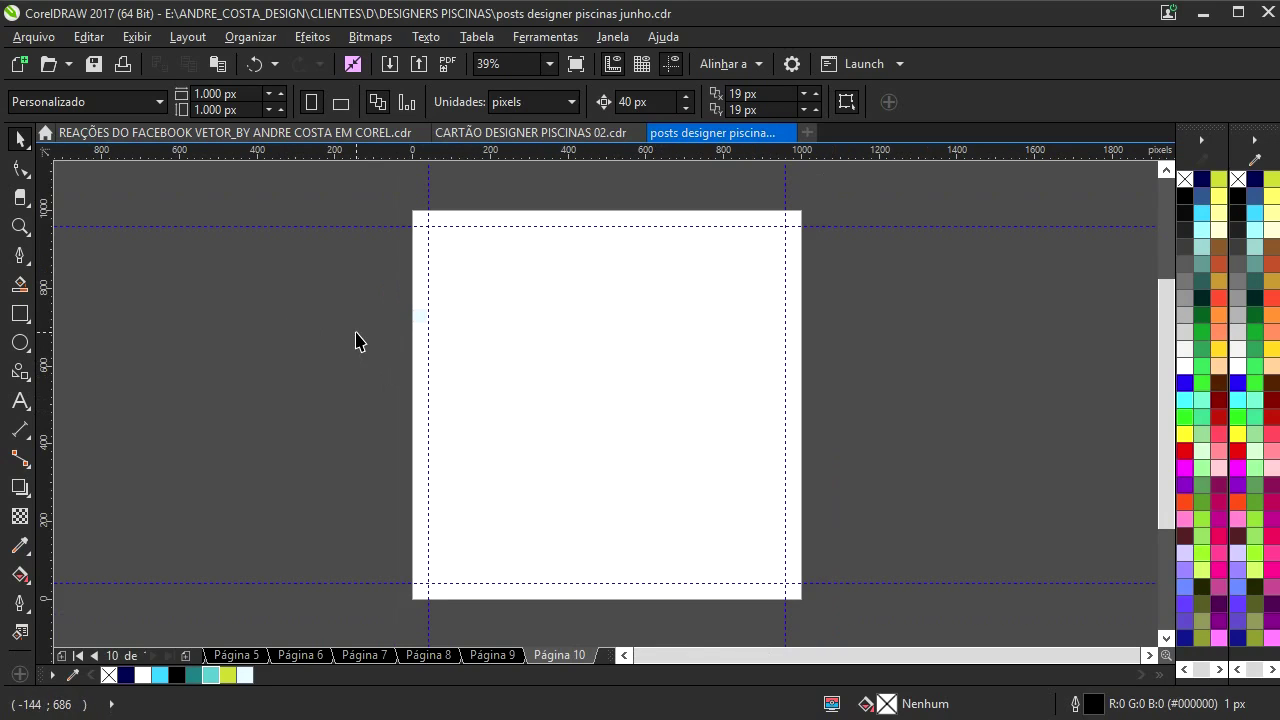
- Import all nine PNG posts, 01 to 09, from the desktop's "posts designer" folder into page 10
key("ctrl+i")
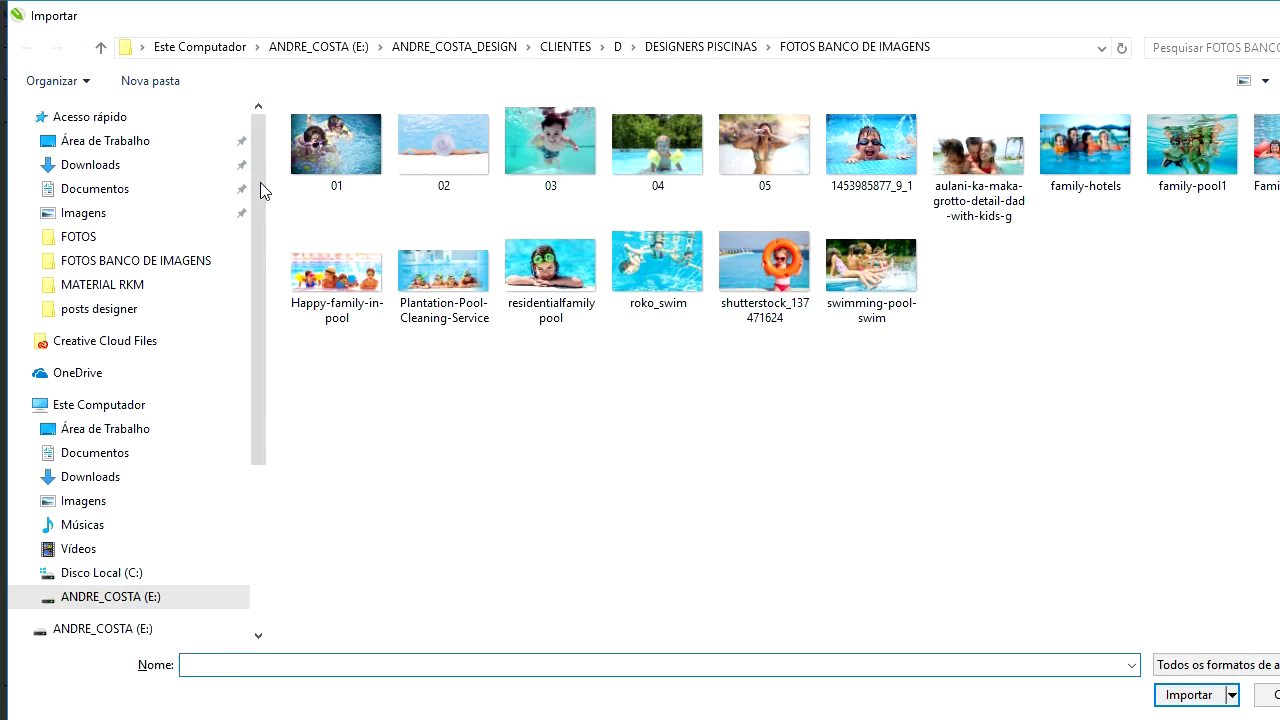
left_click(105, 140)
double_click(770, 296)
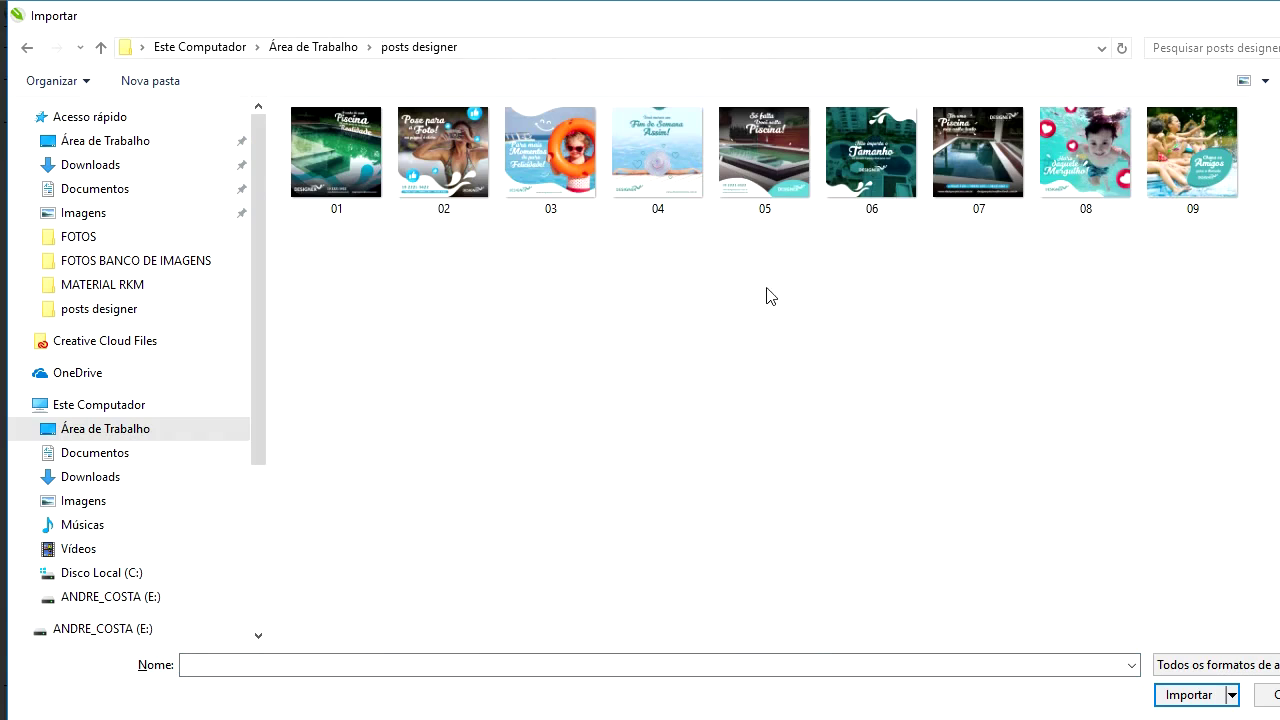
left_click_drag(317, 295, 1279, 139)
key("Return")
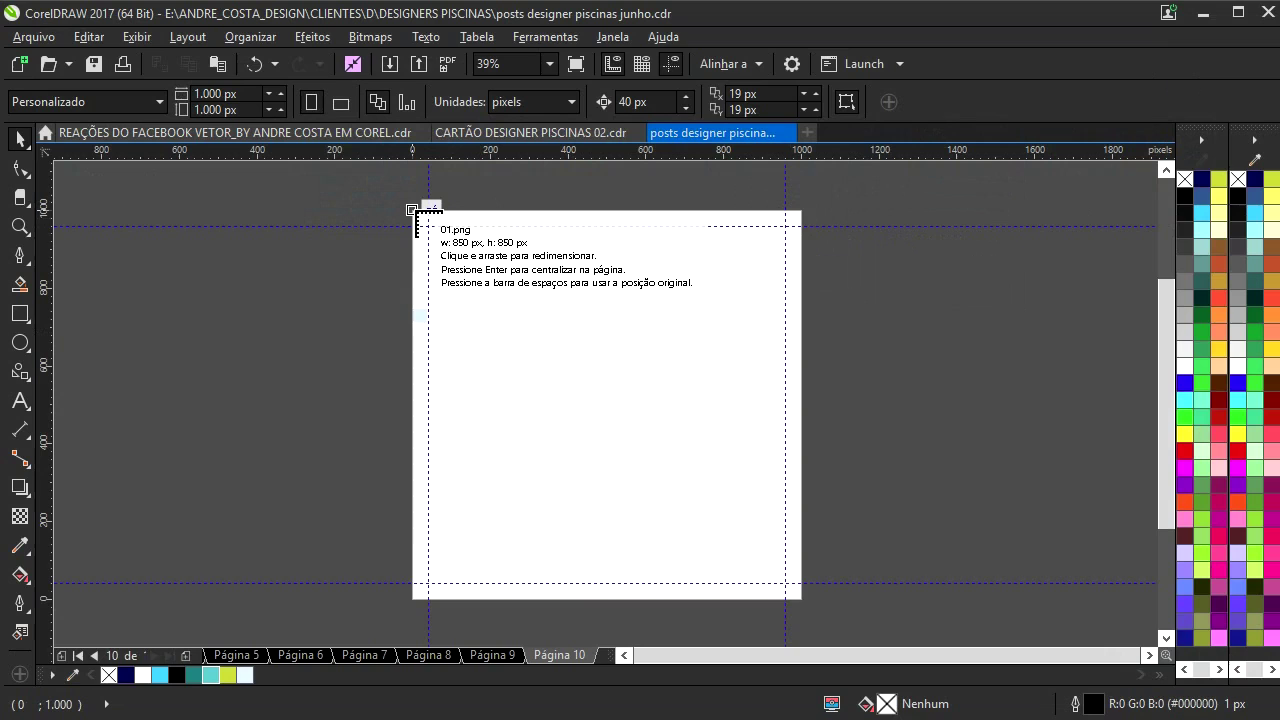
- Place images 01, 02 and 03 side by side in a row starting at the page's upper-left corner
left_click(412, 210)
scroll(570, 300, "right", 3)
left_click(600, 210)
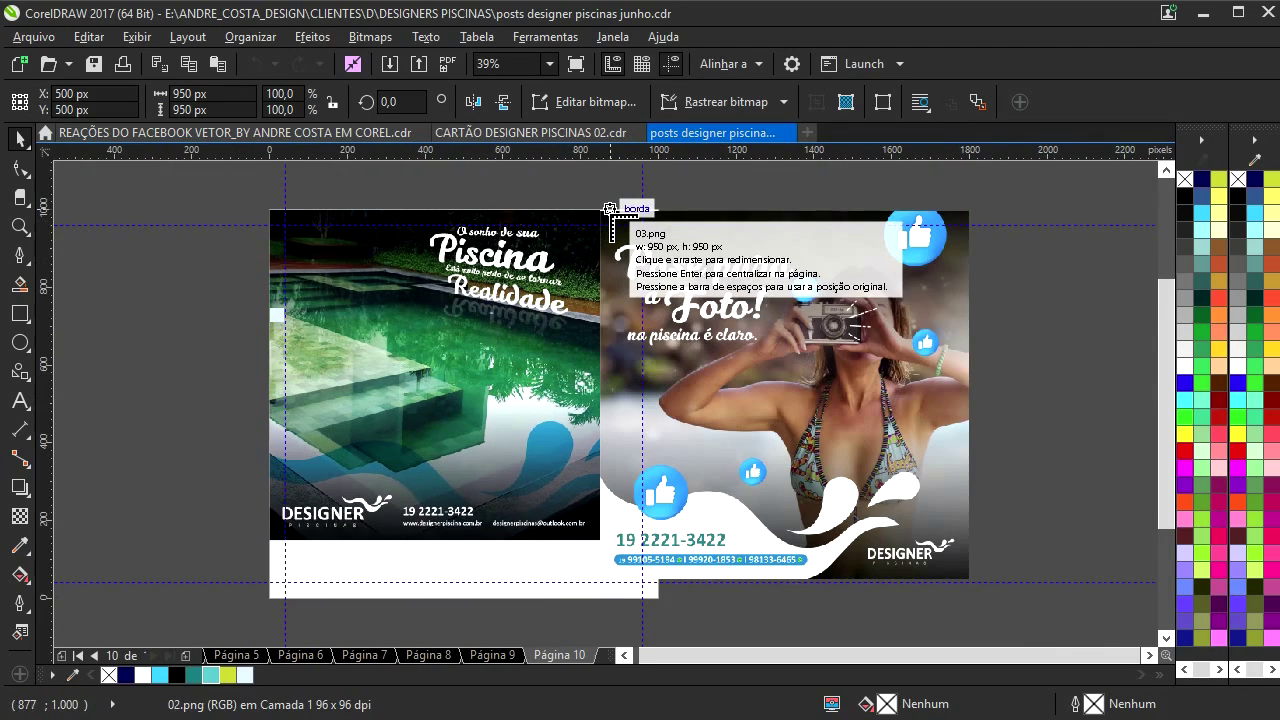
scroll(497, 244, "right", 2)
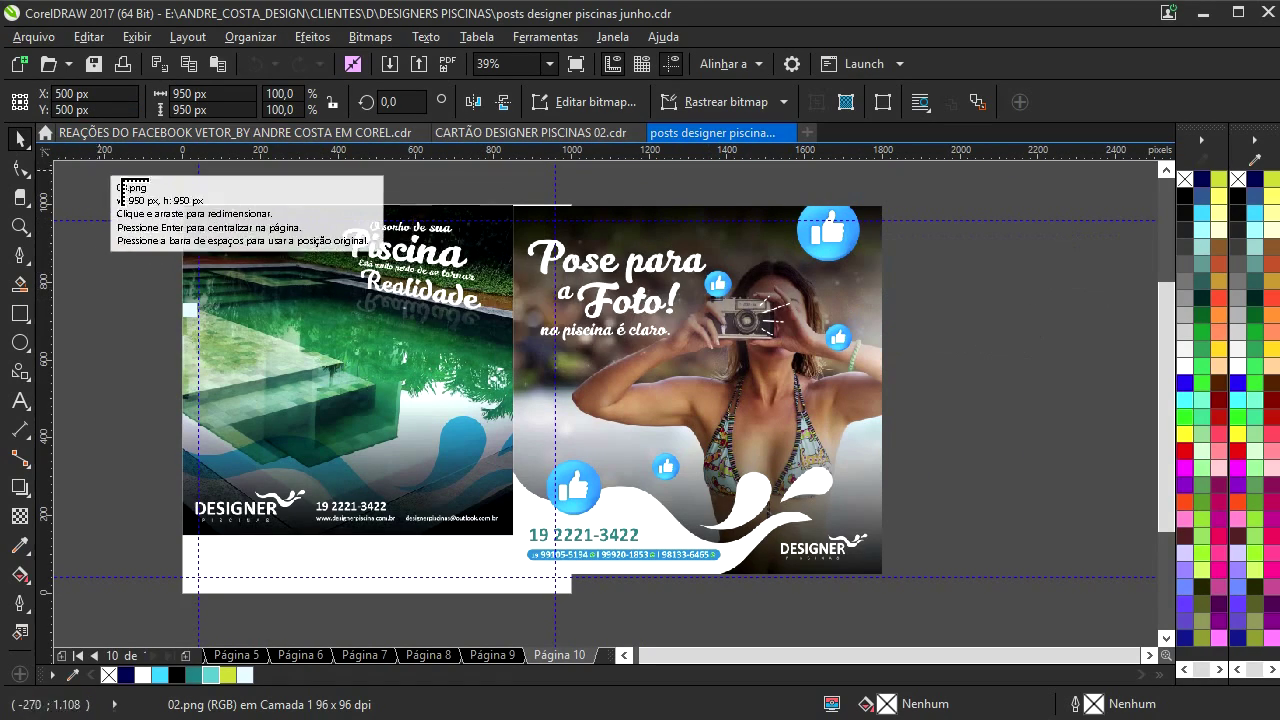
left_click(881, 206)
scroll(622, 342, "down", 2)
left_click_drag(586, 384, 520, 365)
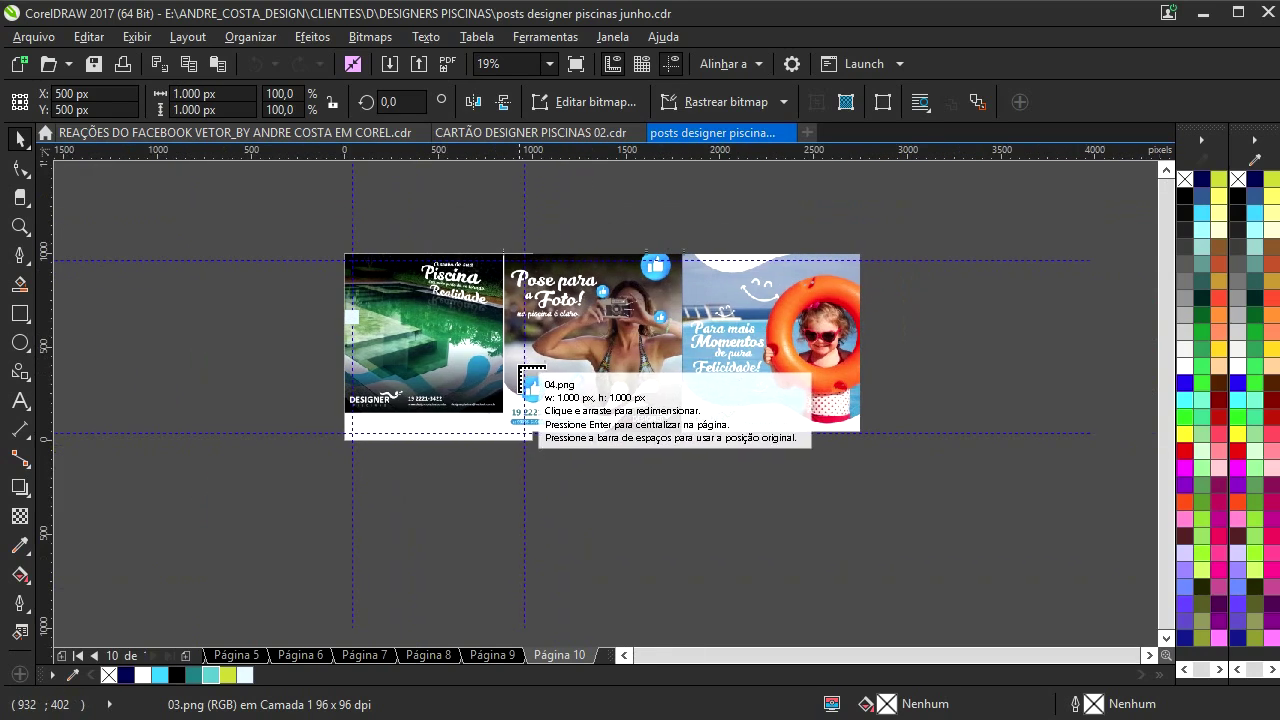
- Place images 04, 05 and 06 in a row below the page and 07, 08 and 09 in a row beneath them
left_click(357, 484)
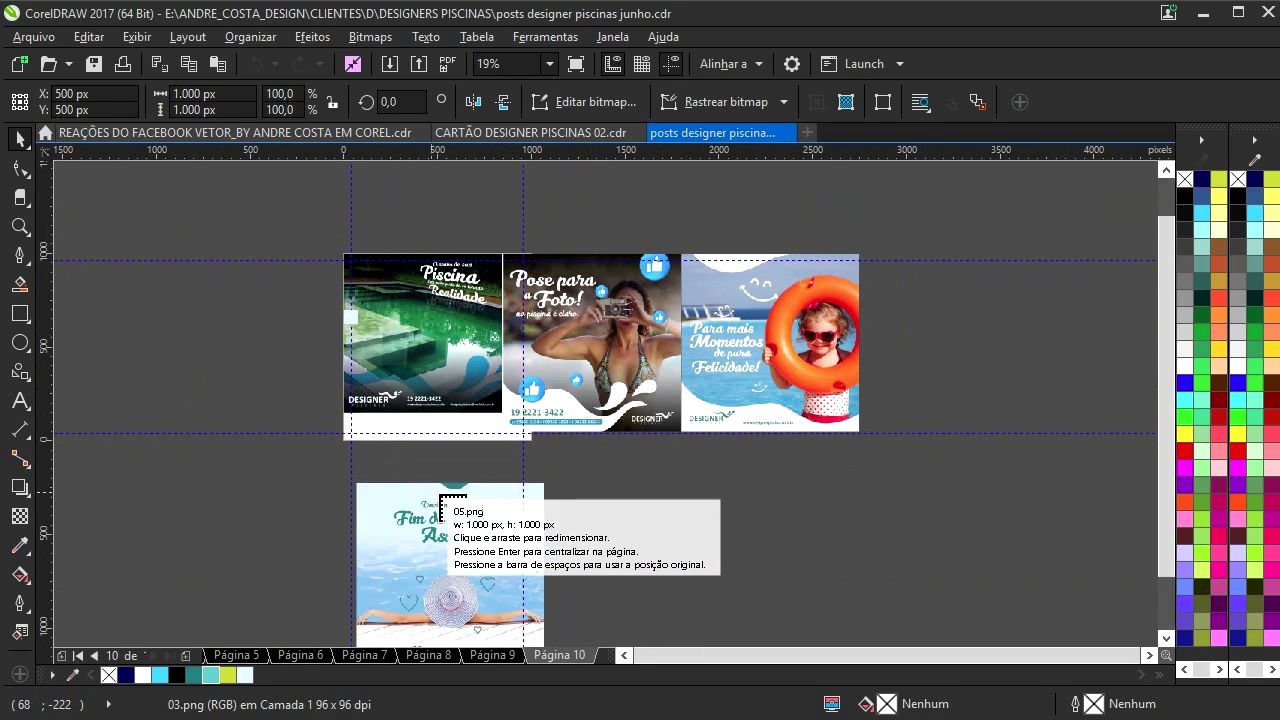
left_click(544, 484)
left_click(731, 484)
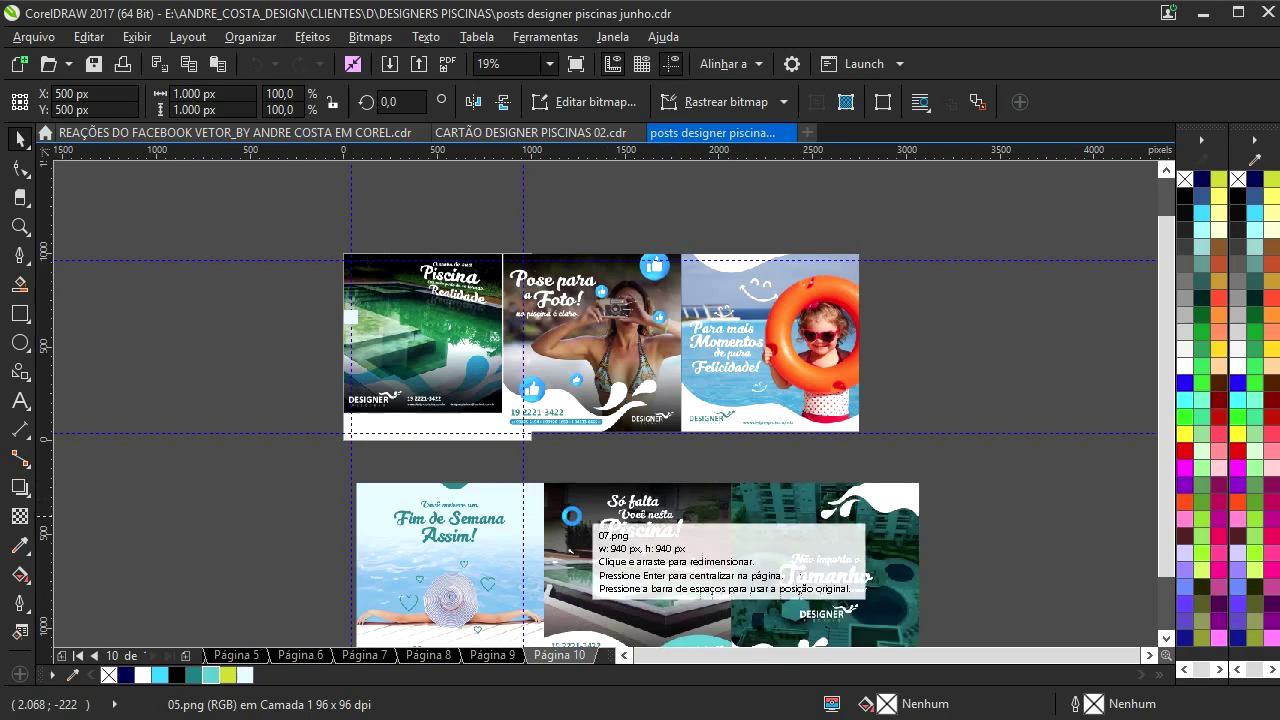
scroll(500, 460, "down", 3)
left_click(391, 443)
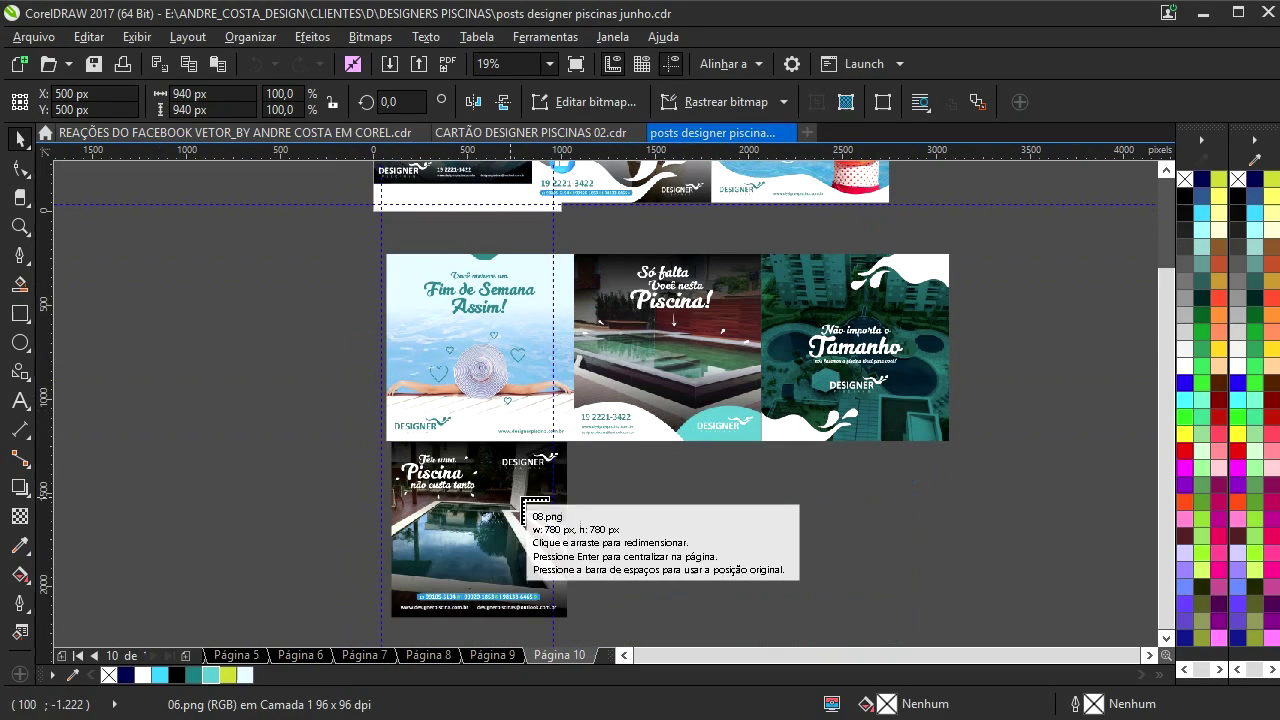
left_click(567, 443)
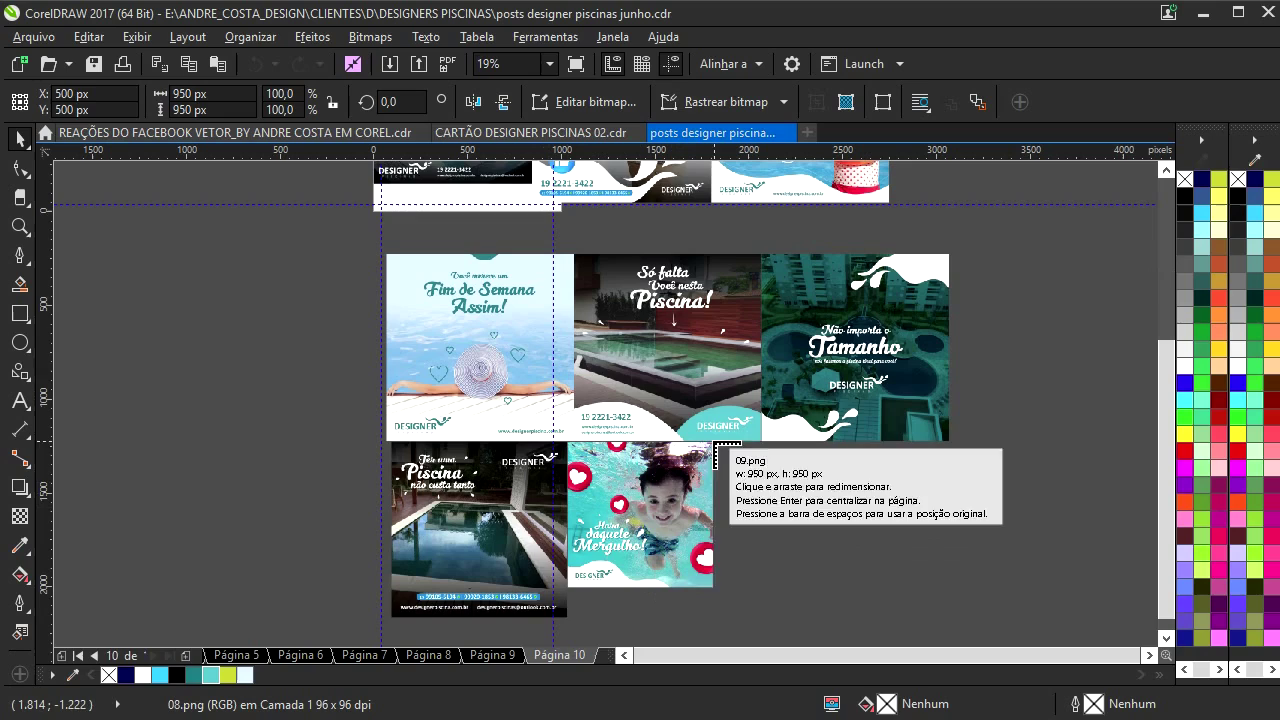
left_click(713, 443)
- Select images 01, 02 and 03 together and move them off the page to its right side
scroll(572, 596, "up", 3)
left_click_drag(393, 278, 373, 280)
left_click(420, 295)
left_click(584, 303, "shift")
left_click(712, 303, "shift")
left_click_drag(623, 302, 890, 300)
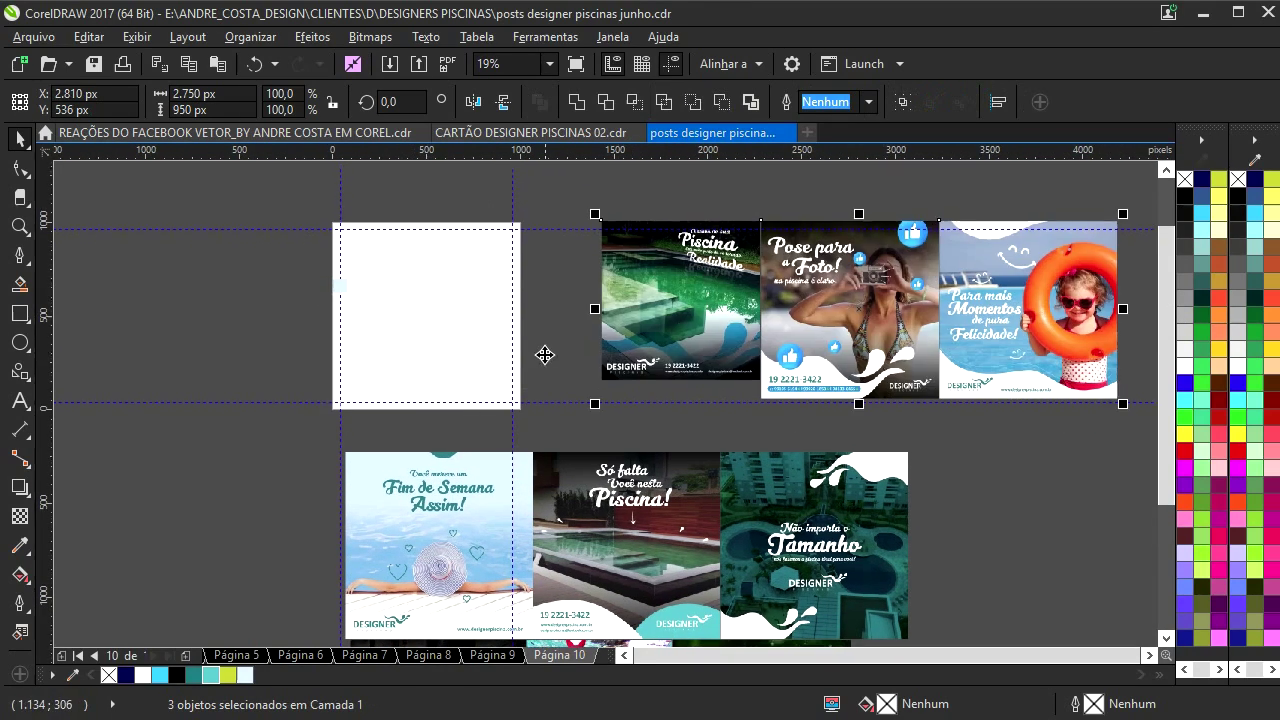
- Draw a square about 366 px wide from the upper-left corner of the blank page
scroll(345, 215, "up", 2)
scroll(188, 284, "right", 1)
left_click(20, 313)
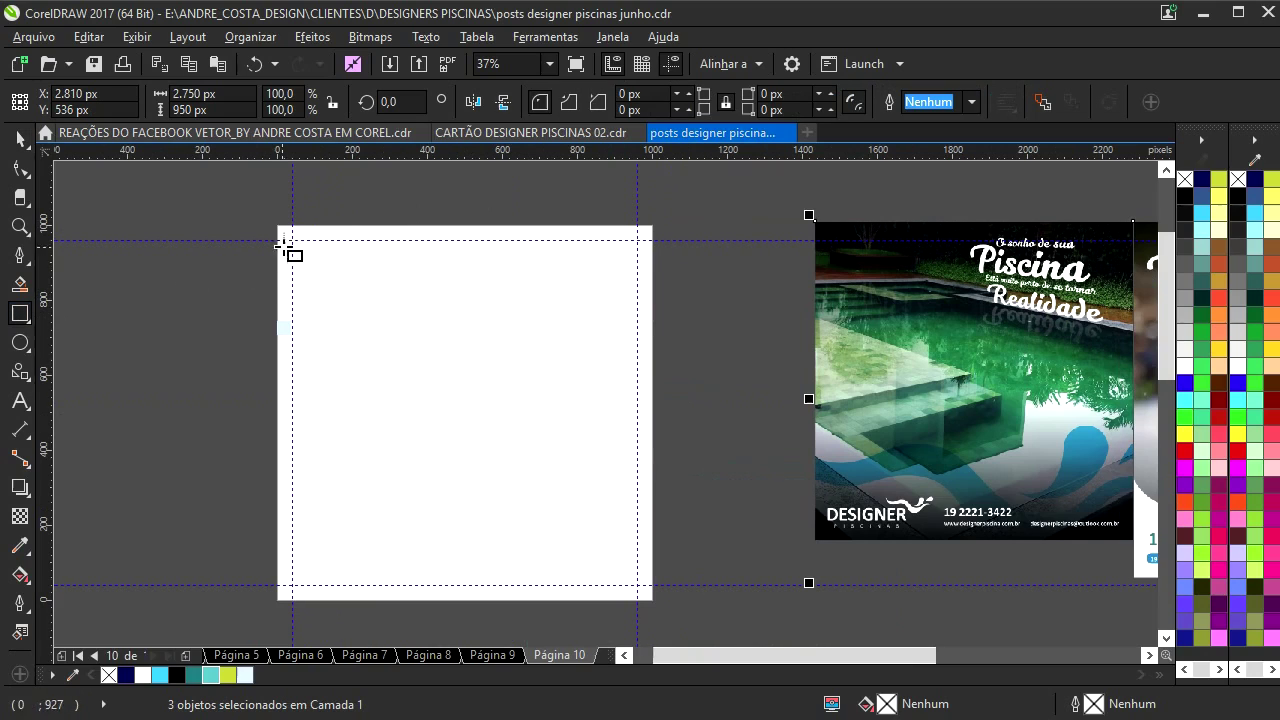
left_click_drag(277, 226, 363, 361)
left_click(14, 126)
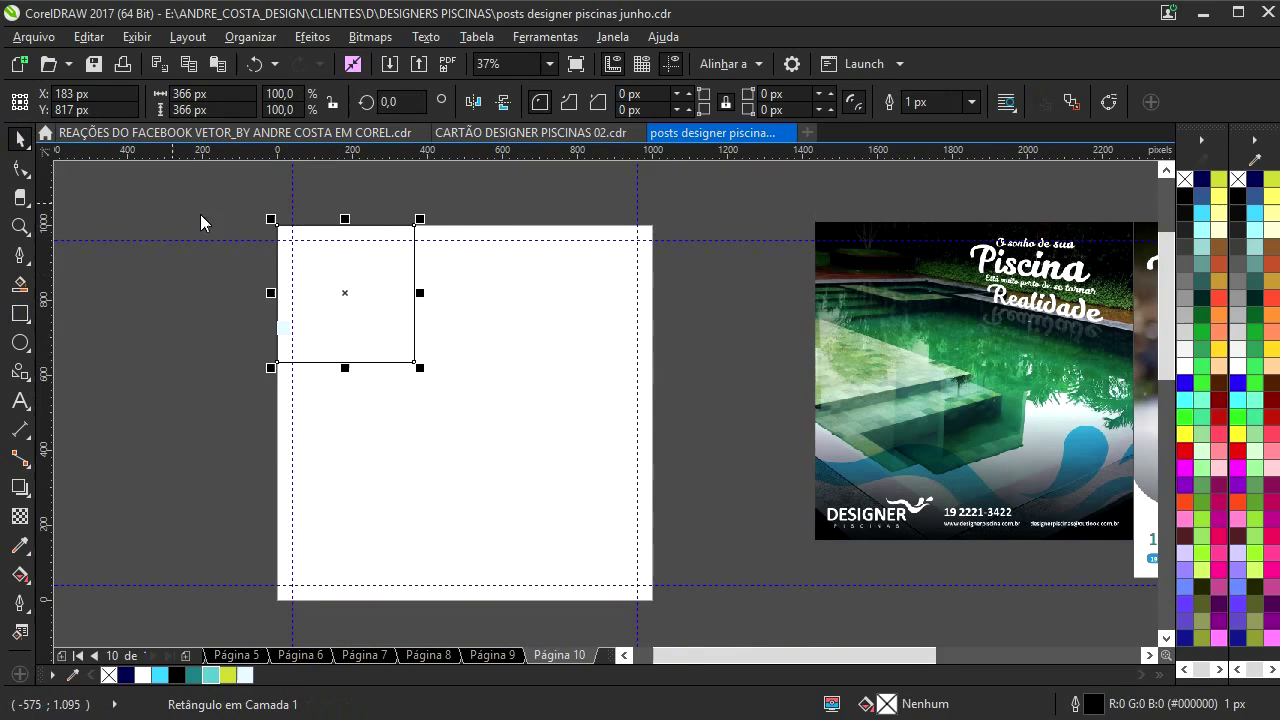
- Resize the square to 333 px and duplicate it into a three-by-three grid filling the page
scroll(357, 265, "up", 2)
left_click_drag(357, 265, 634, 293)
key("ctrl+r")
key("ctrl+a")
left_click_drag(1022, 455, 920, 428)
left_click_drag(777, 297, 786, 534)
scroll(746, 383, "down", 2)
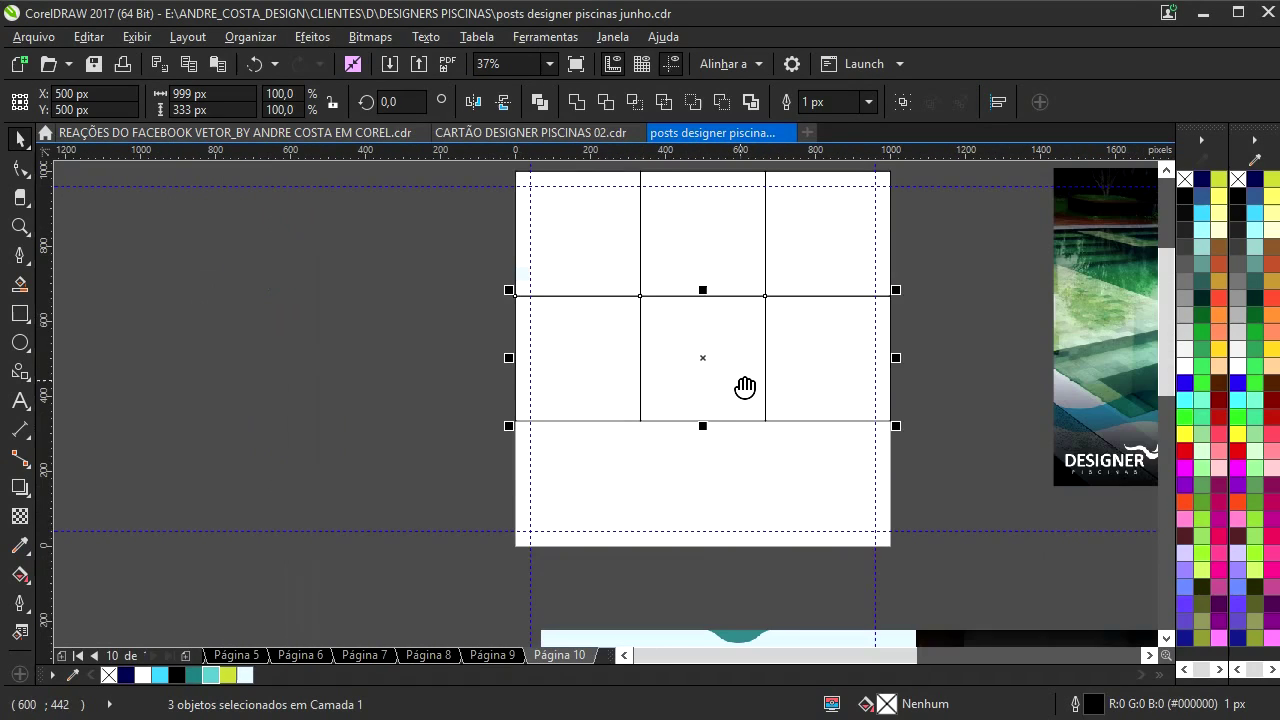
left_click_drag(741, 381, 645, 420)
- PowerClip image 01 into the grid's upper-left cell and scale it down inside to fit the cell
left_click_drag(796, 389, 733, 394)
left_click(940, 363)
right_click(1015, 320)
left_click(1072, 149)
left_click(405, 270)
left_click_drag(405, 270, 447, 343)
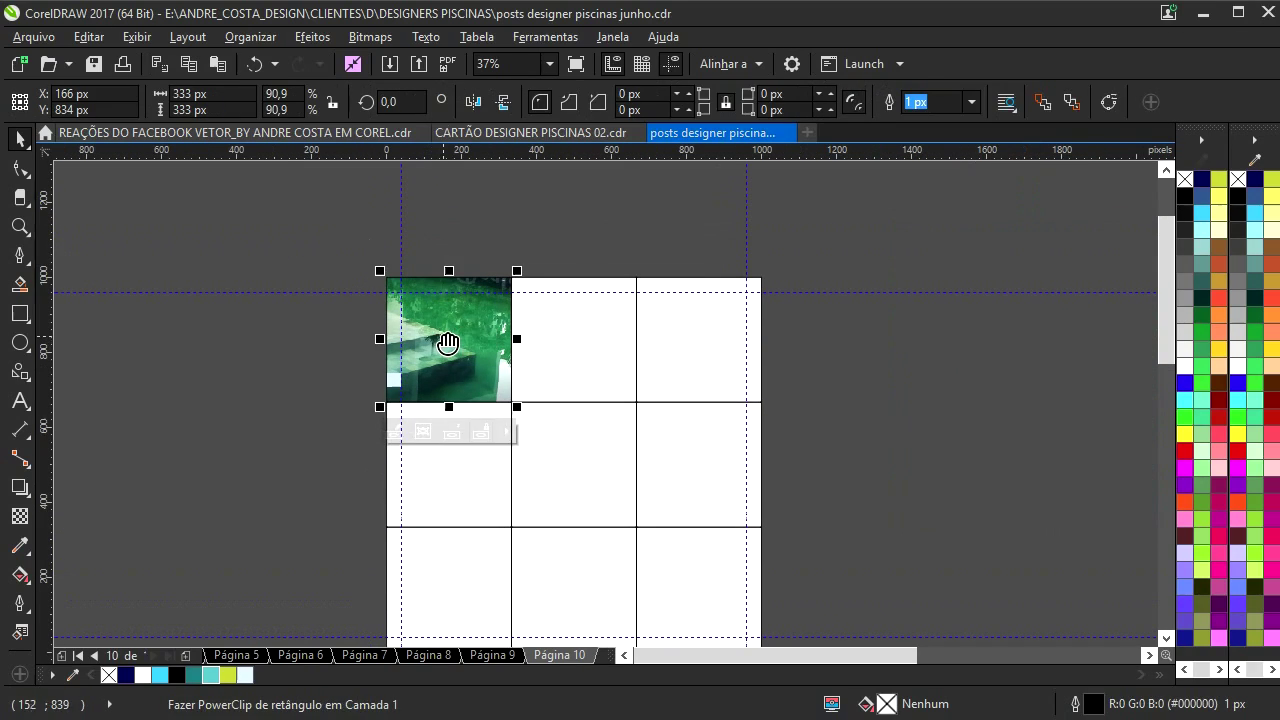
left_click(447, 343)
left_click_drag(617, 180, 522, 209)
- PowerClip image 02 into the upper-middle cell and scale it to about 338 px inside the frame
left_click_drag(667, 398, 390, 402)
left_click_drag(1056, 411, 689, 406)
right_click(690, 406)
left_click(812, 145)
left_click(321, 358)
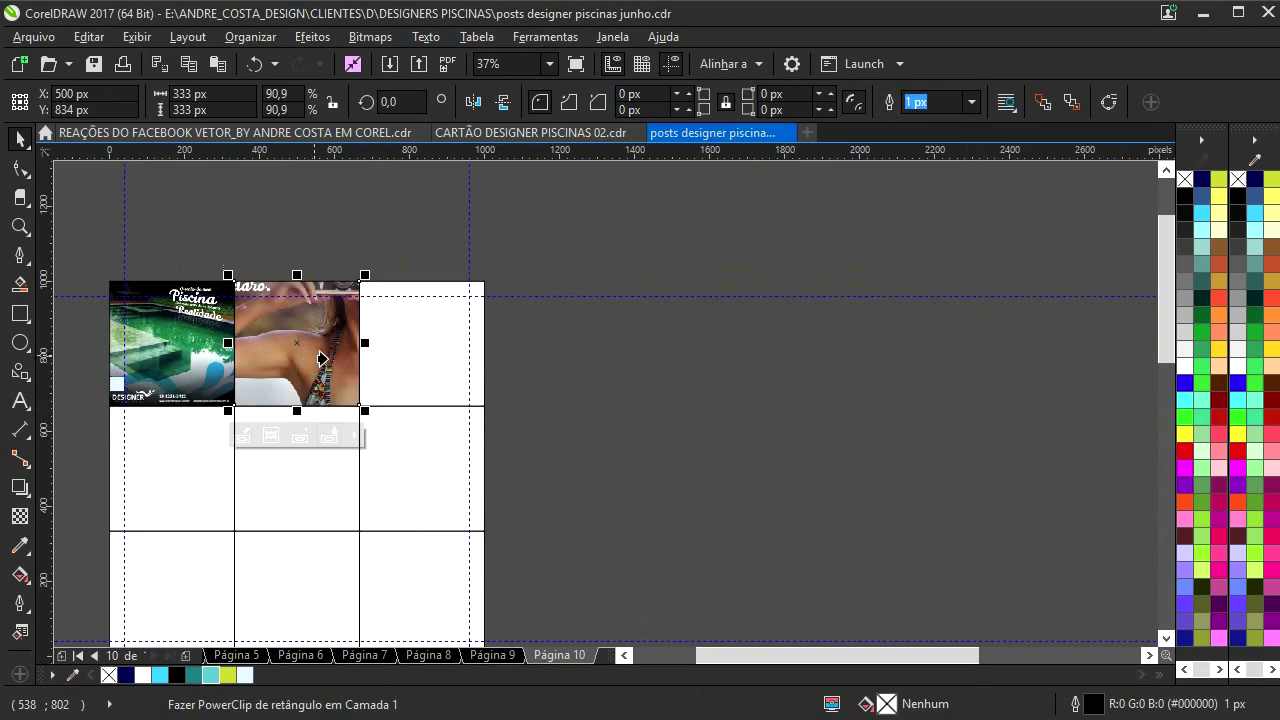
left_click_drag(322, 358, 428, 377)
left_click(457, 349, "alt")
left_click_drag(585, 179, 477, 249)
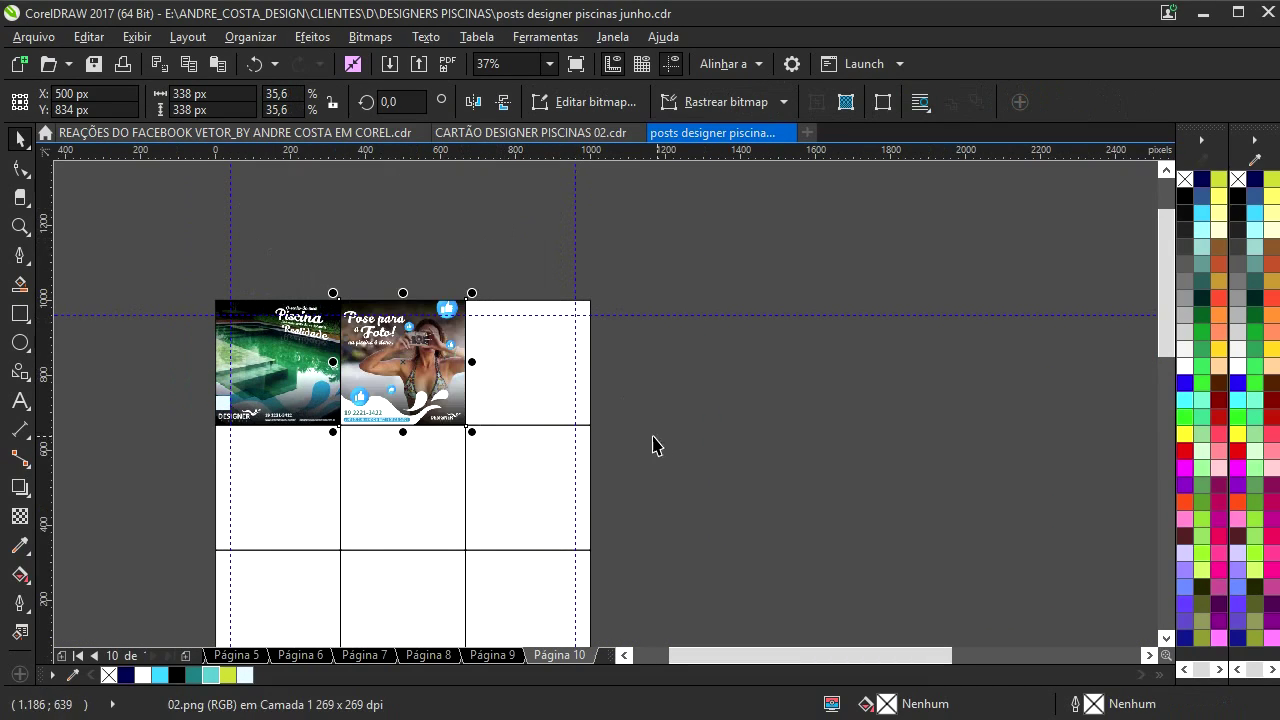
- PowerClip image 03 into the upper-right cell and scale it to 333 px inside the frame
scroll(652, 445, "down", 2)
left_click_drag(910, 436, 627, 420)
right_click(627, 420)
left_click(509, 348)
left_click(451, 379)
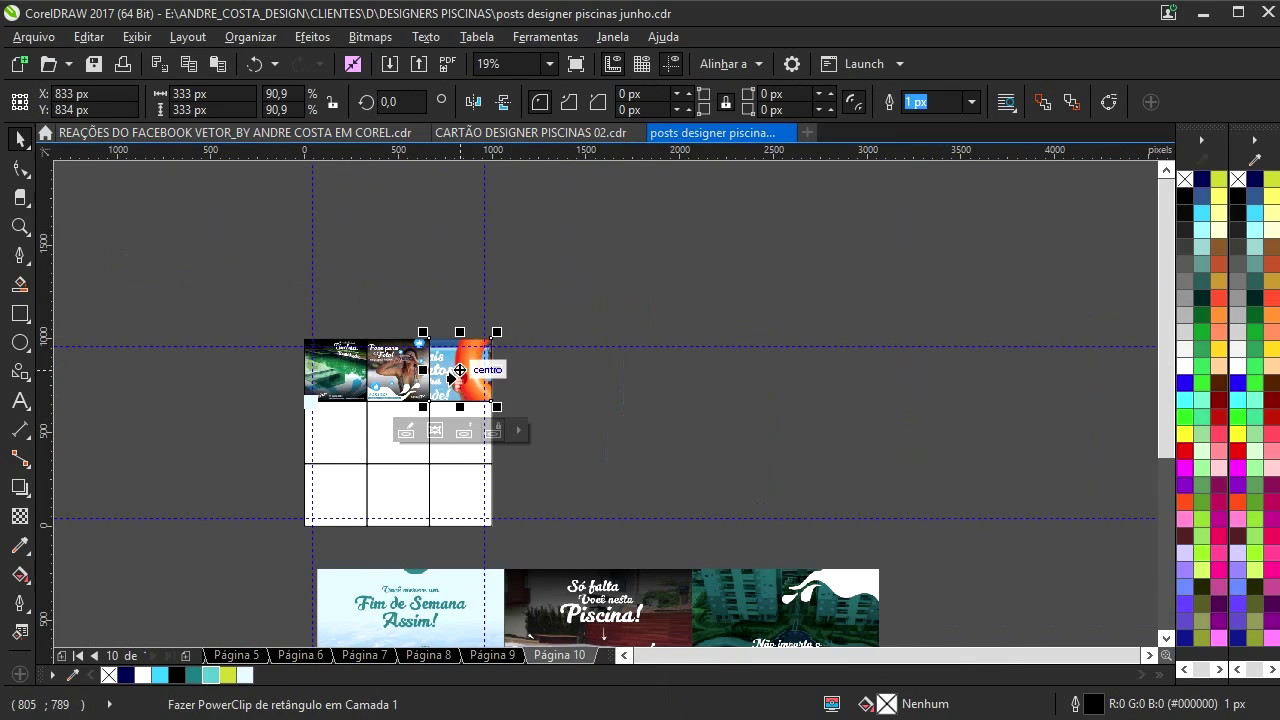
scroll(429, 361, "up", 1)
left_click(428, 361, "ctrl")
left_click(475, 350, "ctrl")
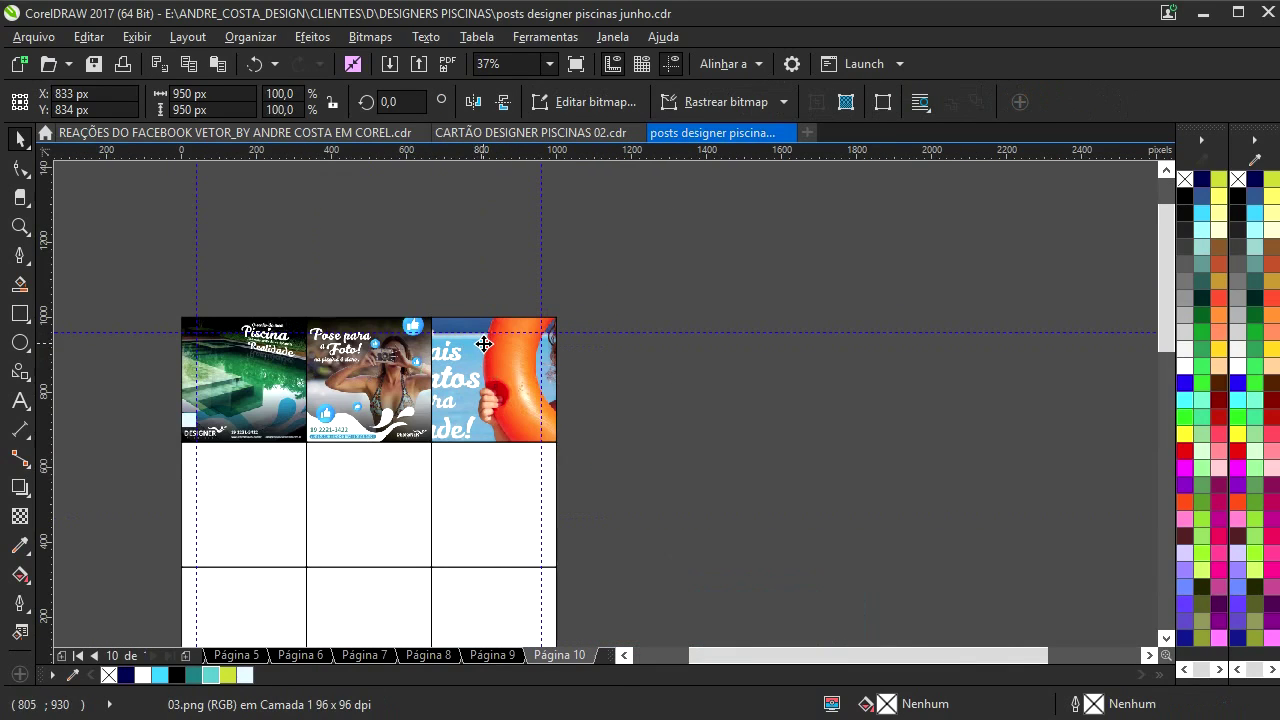
left_click_drag(677, 195, 562, 260)
- PowerClip image 04 into the left cell of the middle row and scale it to about 334 px inside the frame
scroll(663, 323, "down", 3)
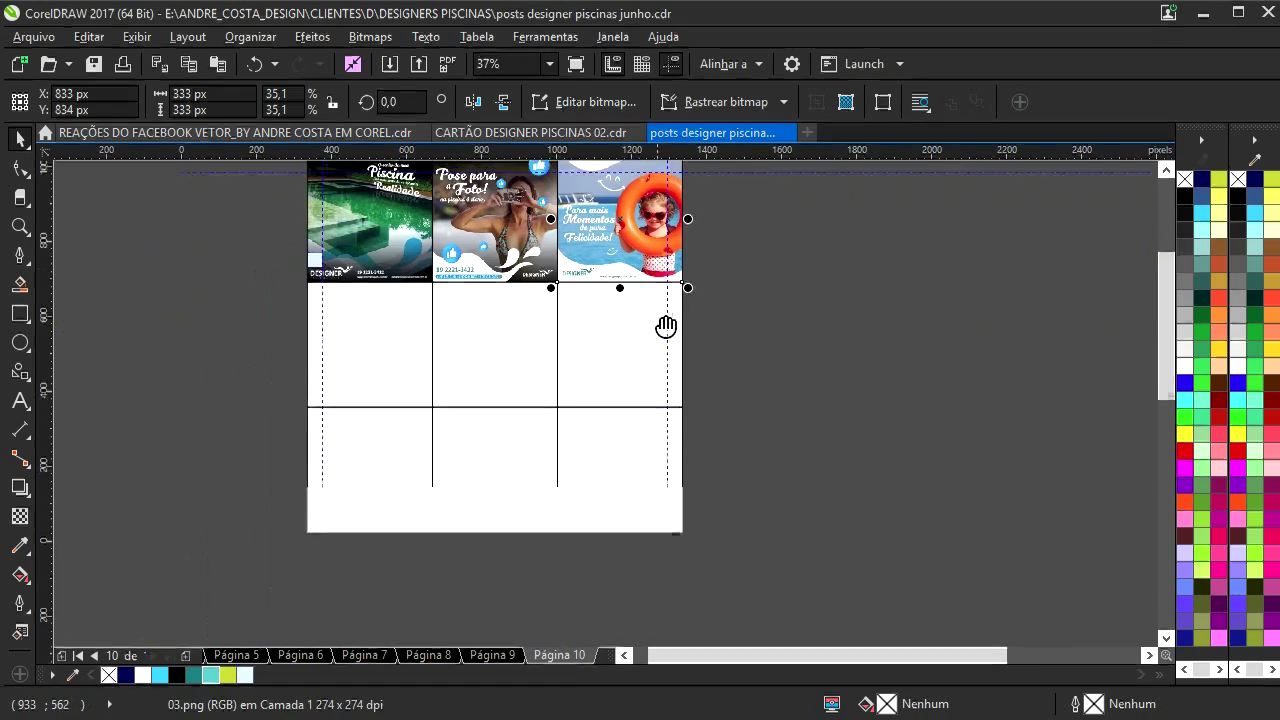
scroll(634, 428, "down", 2)
left_click(544, 517)
right_click(544, 517)
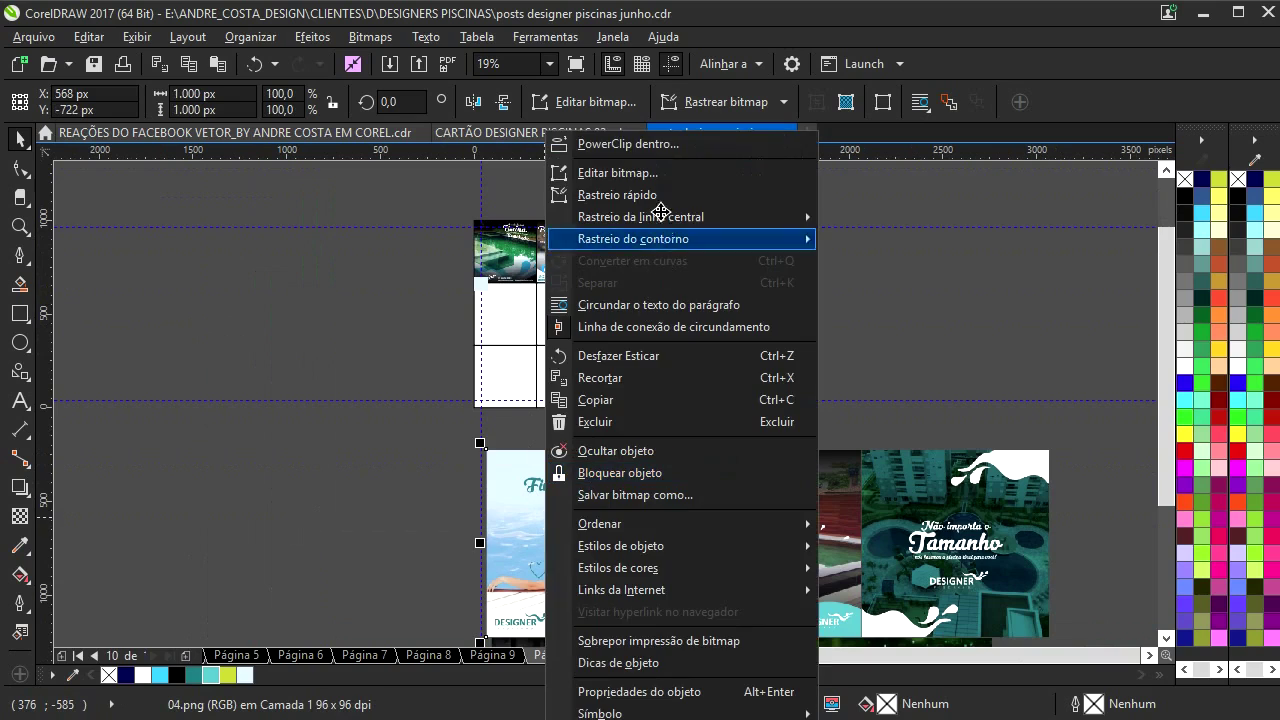
left_click(620, 135)
left_click(506, 300)
scroll(509, 299, "up", 2)
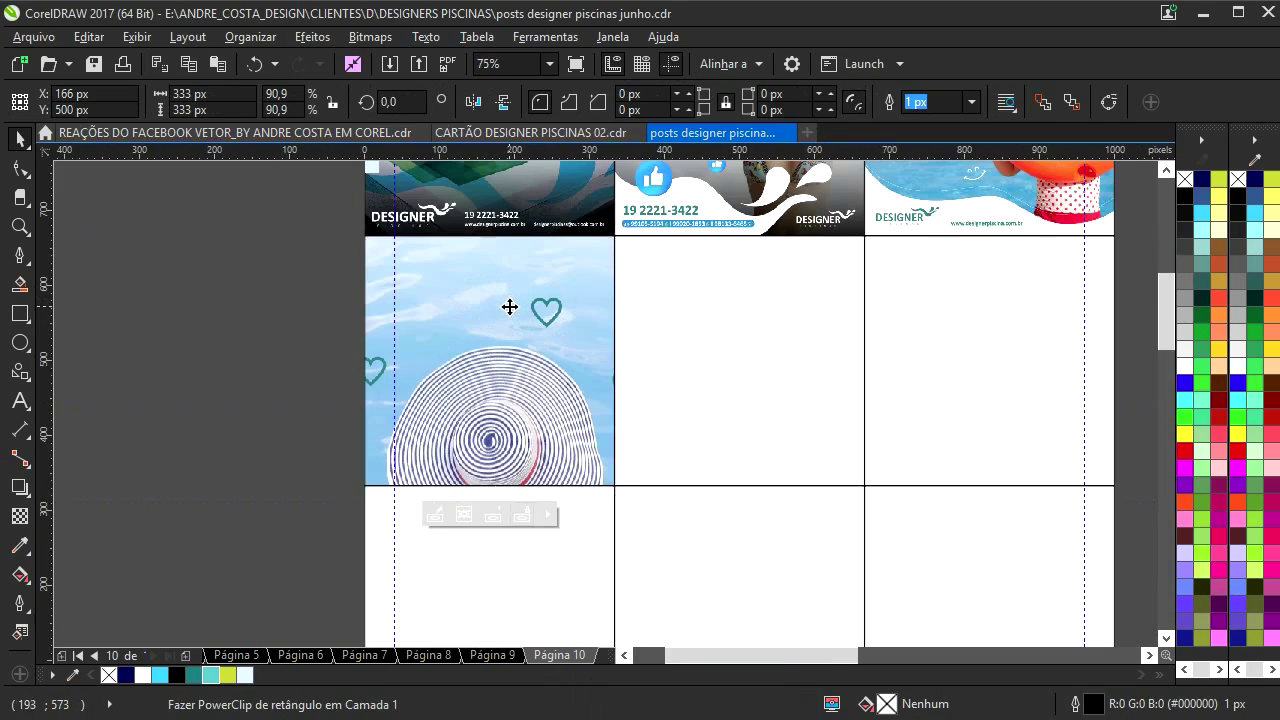
left_click(570, 286, "alt")
scroll(541, 368, "down", 1)
left_click_drag(540, 367, 535, 397)
left_click_drag(706, 201, 578, 259)
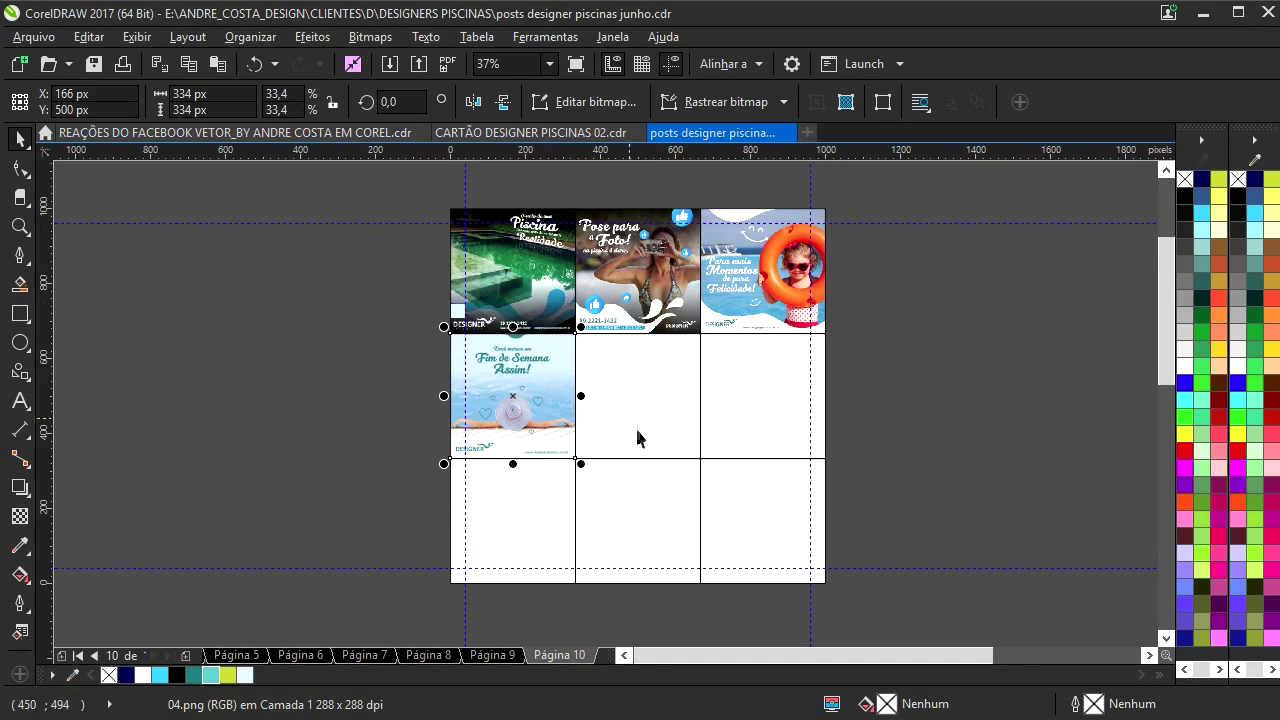
- PowerClip image 05 into the grid's center cell and scale it to about 334 px inside the frame
left_click_drag(650, 446, 556, 415)
left_click_drag(645, 512, 536, 374)
left_click(730, 580)
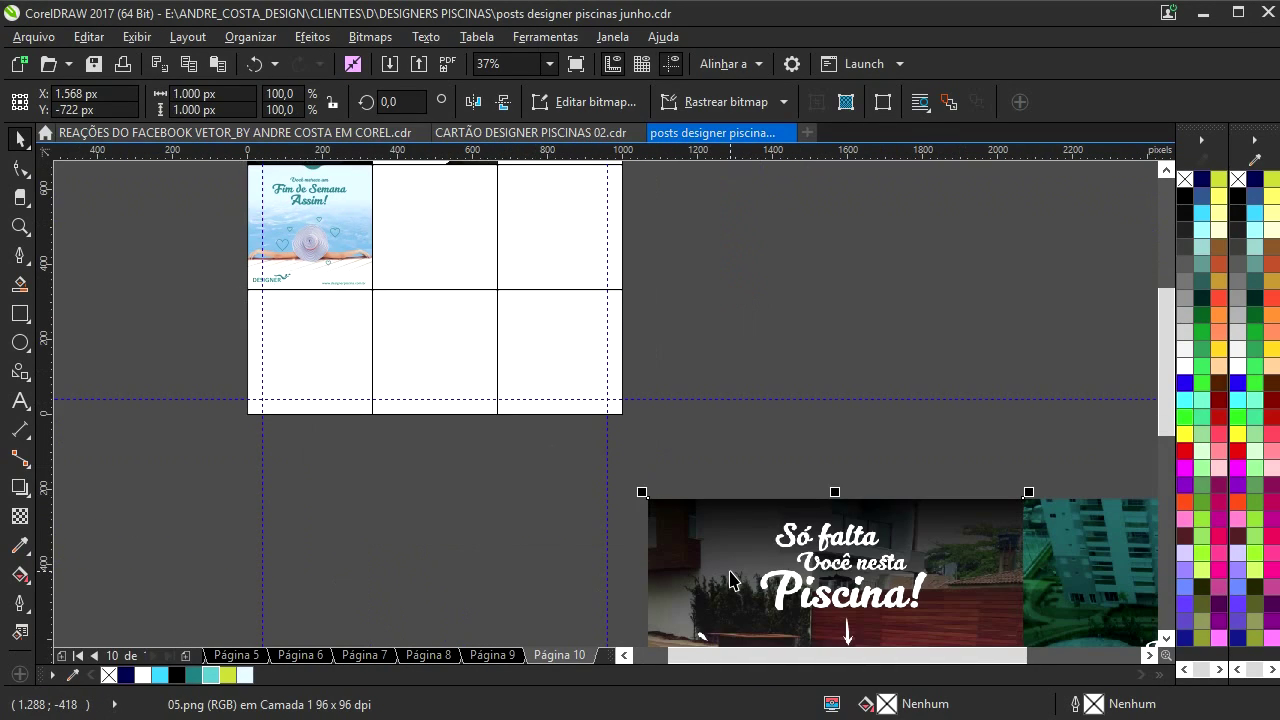
right_click(731, 580)
left_click(752, 143)
left_click(459, 225)
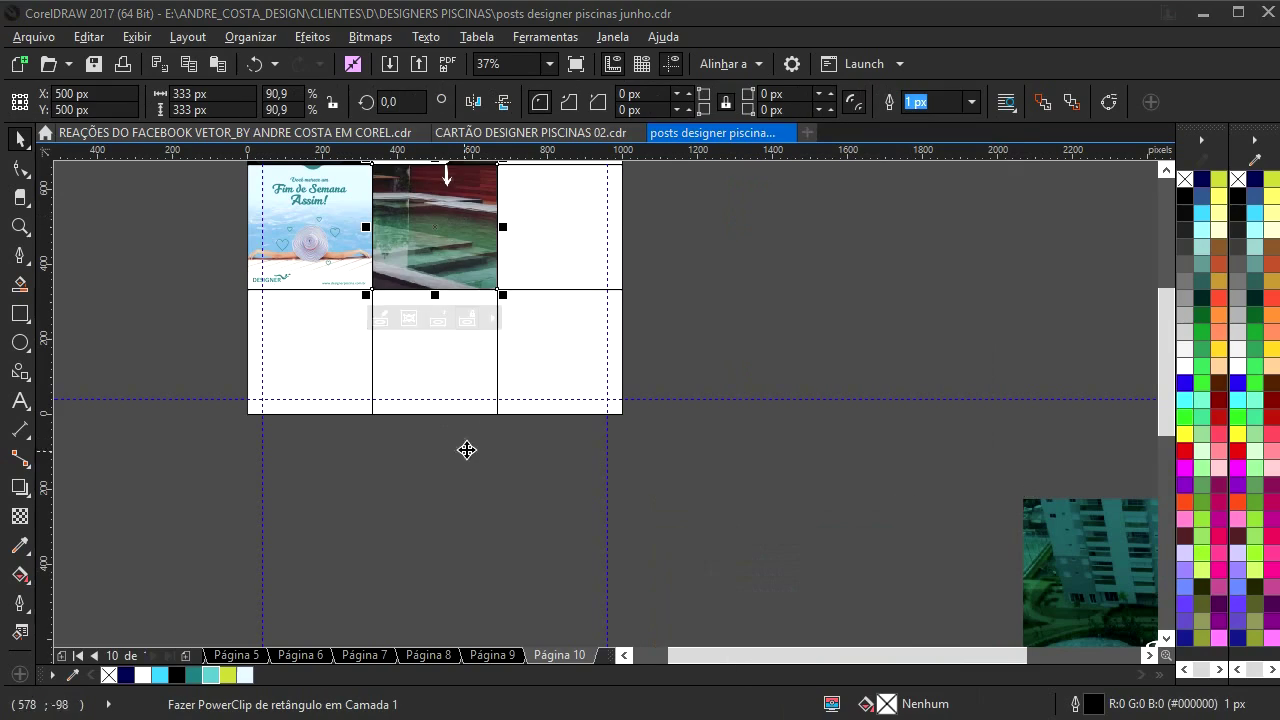
scroll(471, 249, "up", 3)
left_click(563, 286)
left_click_drag(676, 176, 549, 225)
- PowerClip image 06 into the right cell of the middle row and scale it to about 334 px inside the frame
scroll(588, 314, "down", 3)
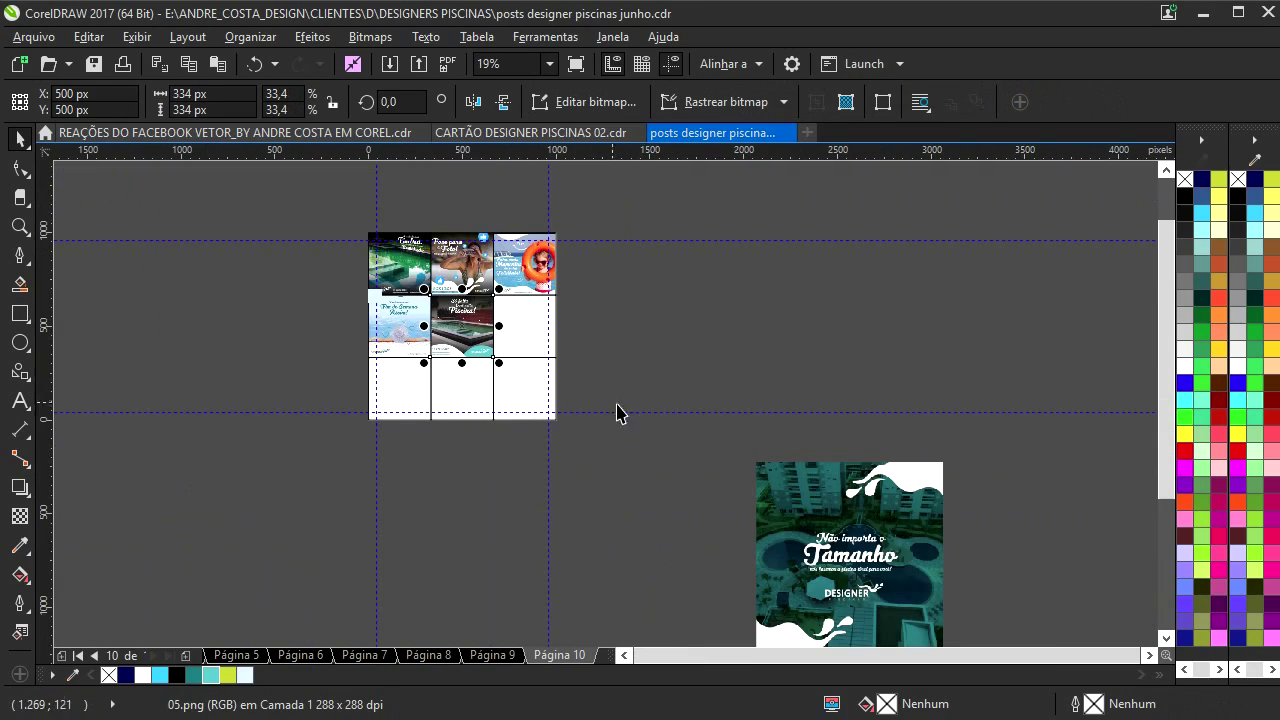
left_click(777, 483)
right_click(827, 513)
left_click(883, 146)
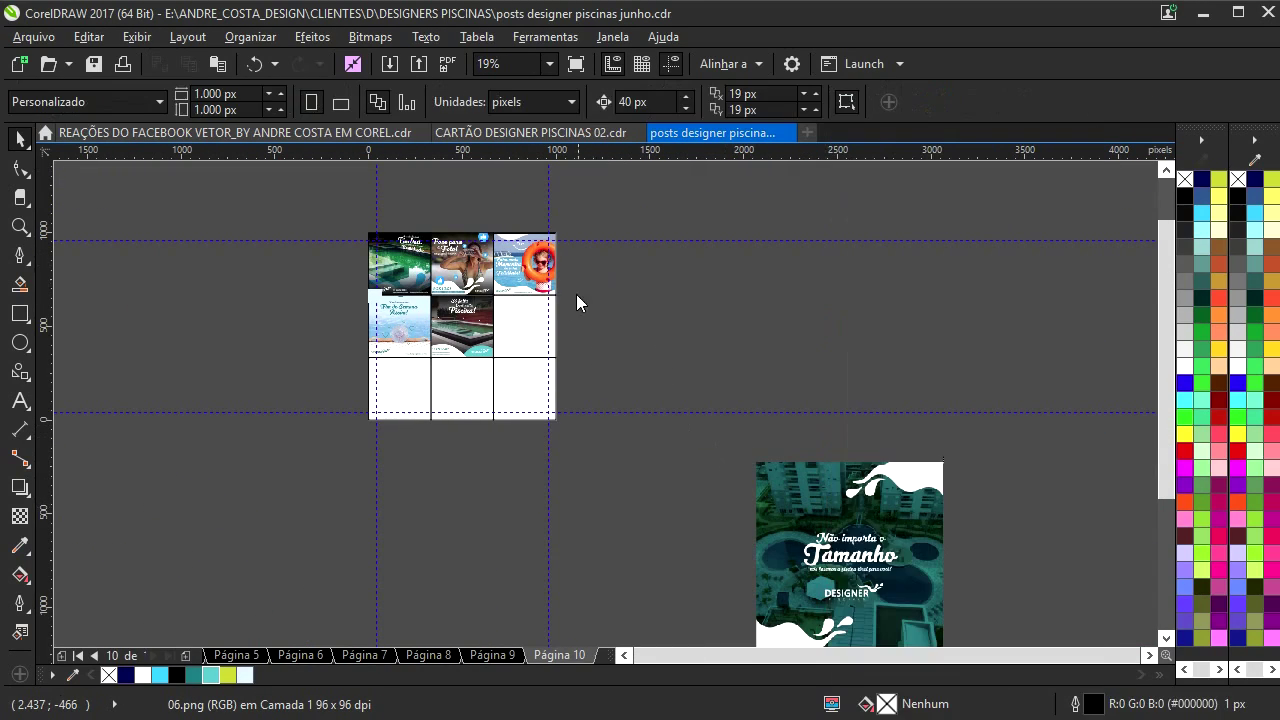
left_click(519, 314)
scroll(519, 314, "up", 3)
left_click(540, 330, "ctrl")
scroll(541, 330, "down", 3)
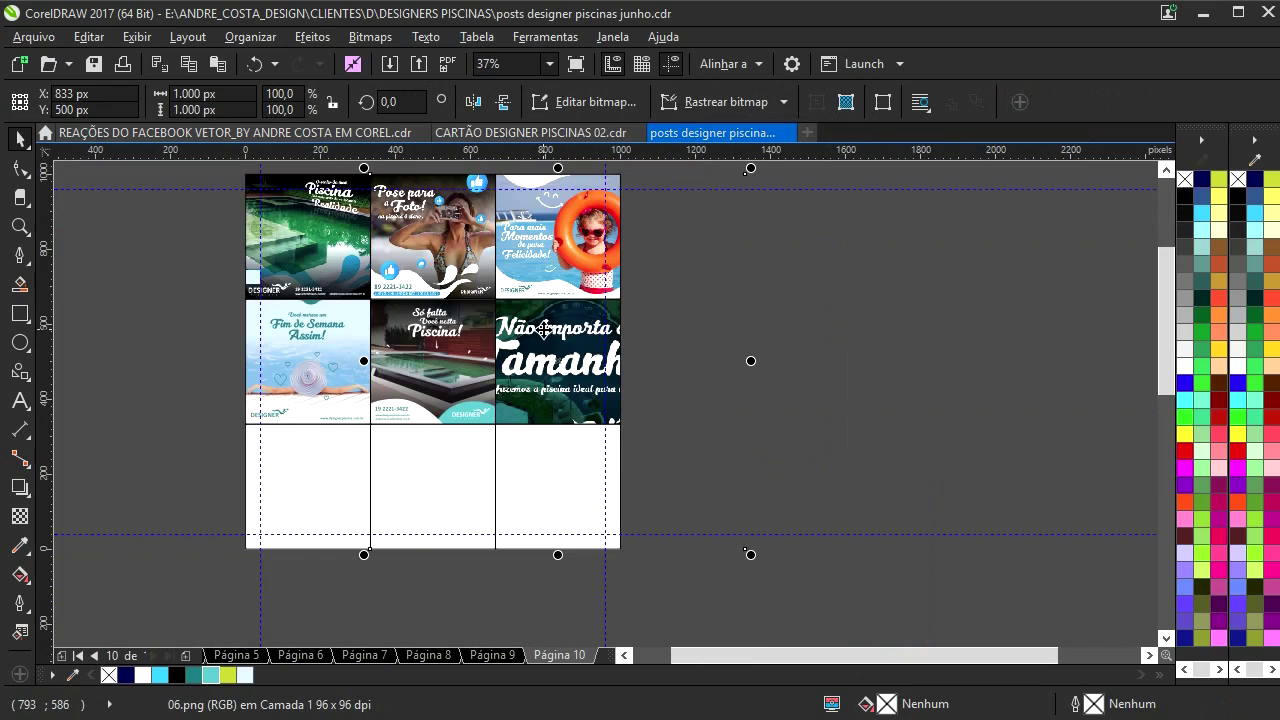
left_click_drag(743, 168, 641, 221)
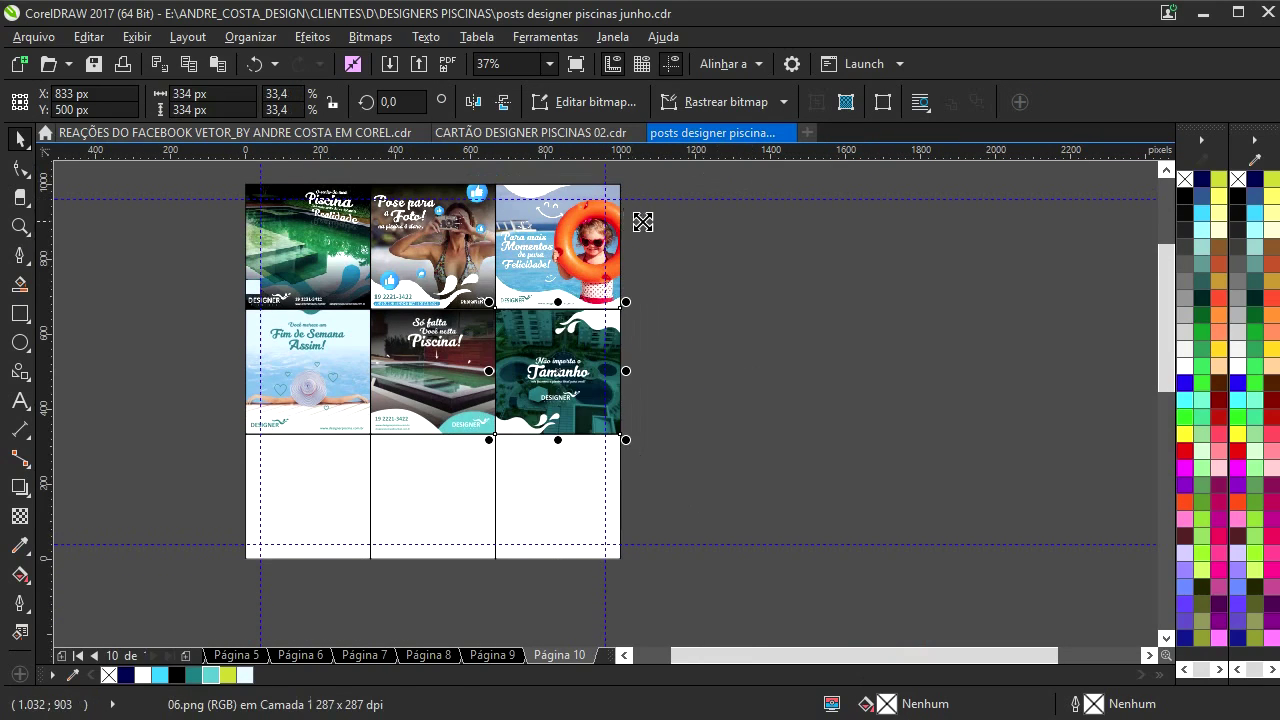
- Select images 07, 08 and 09 together and move them up closer to the grid
left_click_drag(698, 371, 747, 259)
scroll(685, 432, "down", 1)
mouse_move(652, 474)
left_mouse_down()
mouse_move(660, 417)
mouse_move(645, 476)
left_mouse_up()
left_click(607, 588)
left_click(741, 614, "shift")
left_click(897, 608, "shift")
left_click_drag(798, 592, 734, 379)
left_click(793, 314)
- PowerClip image 07 into the grid's lower-left cell and scale it down inside to fit the cell
left_click(530, 489)
right_click(531, 489)
left_click(615, 143)
left_click(549, 305)
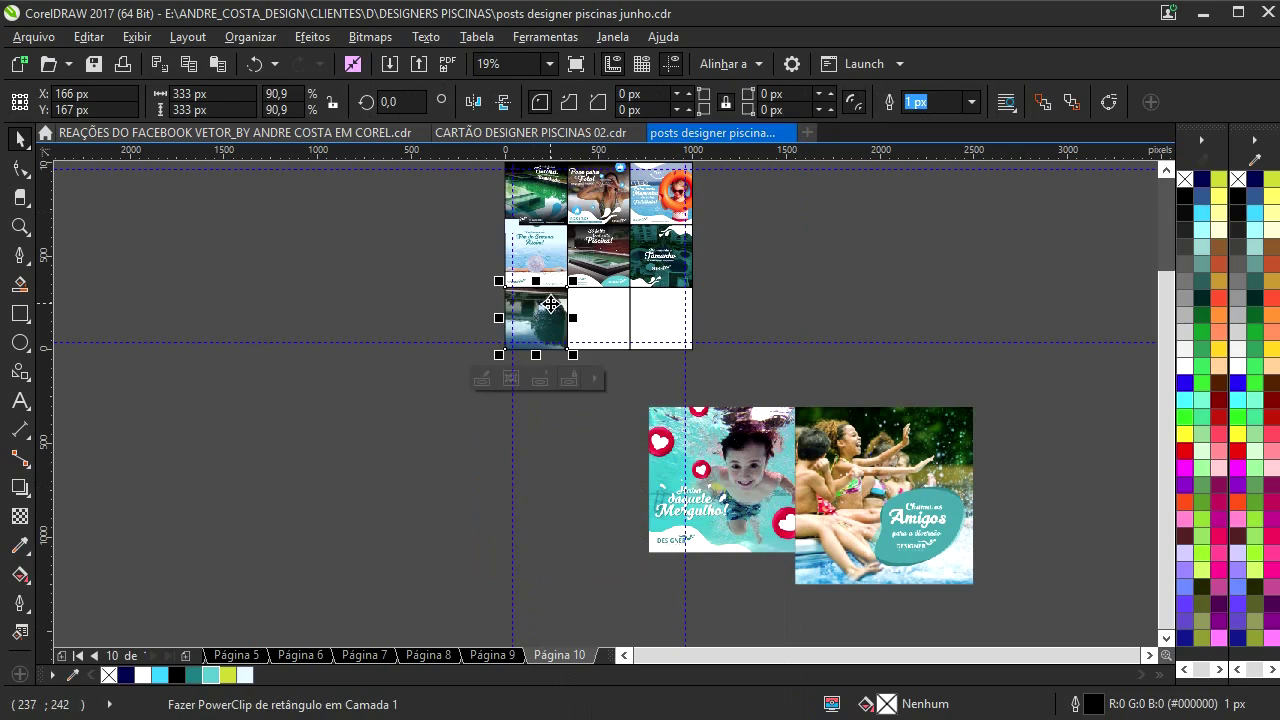
left_click(551, 304, "alt")
key("Escape")
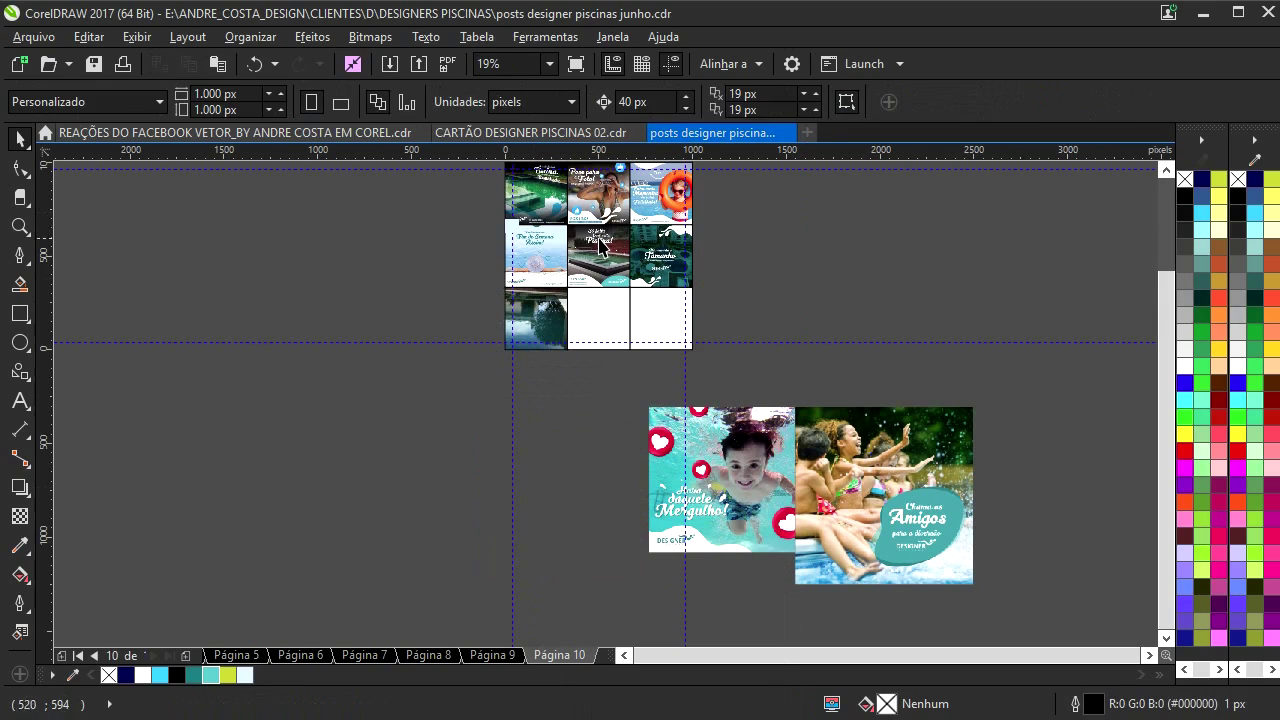
left_click(542, 338, "alt")
left_click_drag(630, 226, 580, 250)
- PowerClip image 08 into the lower-middle cell and scale it down inside to fit the cell
right_click(717, 480)
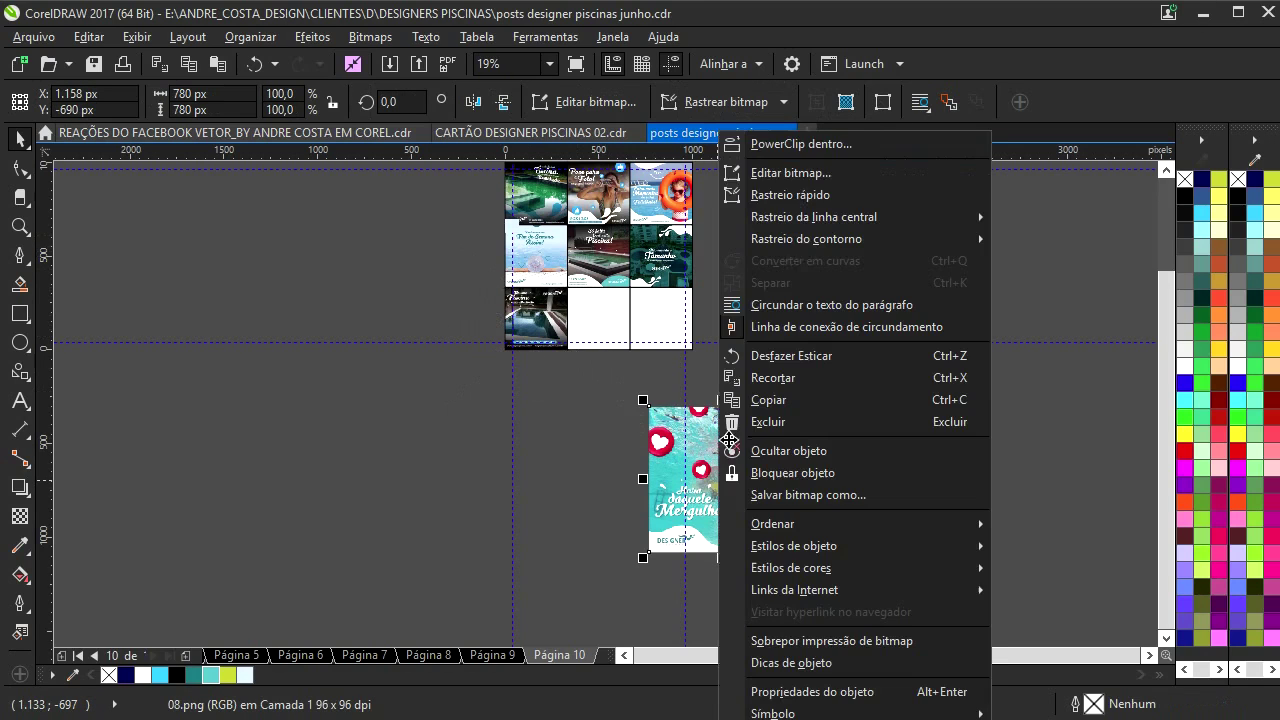
left_click(790, 145)
left_click(597, 313)
scroll(629, 309, "up", 3)
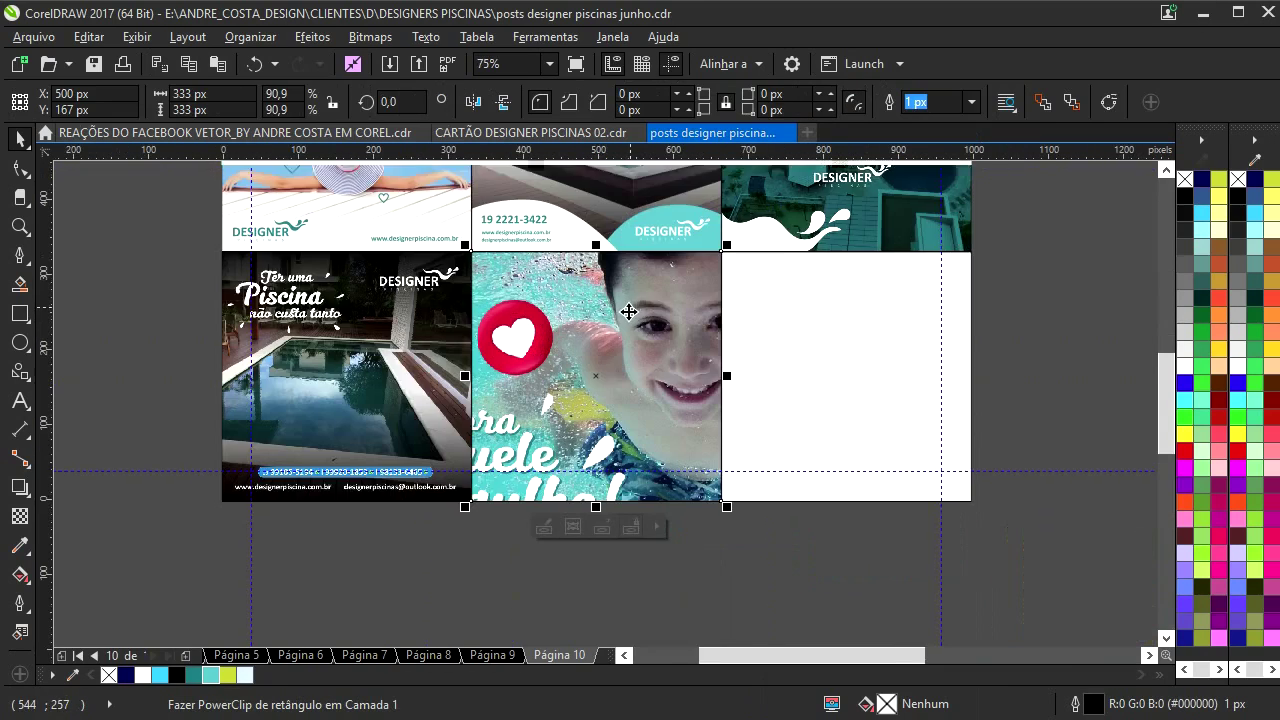
scroll(630, 320, "down", 1)
left_click(641, 333, "alt")
left_click_drag(753, 213, 670, 234)
- Move image 09 closer to the grid and scale it down to about half its size
left_click_drag(916, 494, 769, 469)
left_click_drag(916, 556, 736, 344)
left_click_drag(1025, 299, 927, 383)
- PowerClip image 09 into the grid's lower-right cell and scale it down inside the frame
right_click(869, 470)
left_click(930, 143)
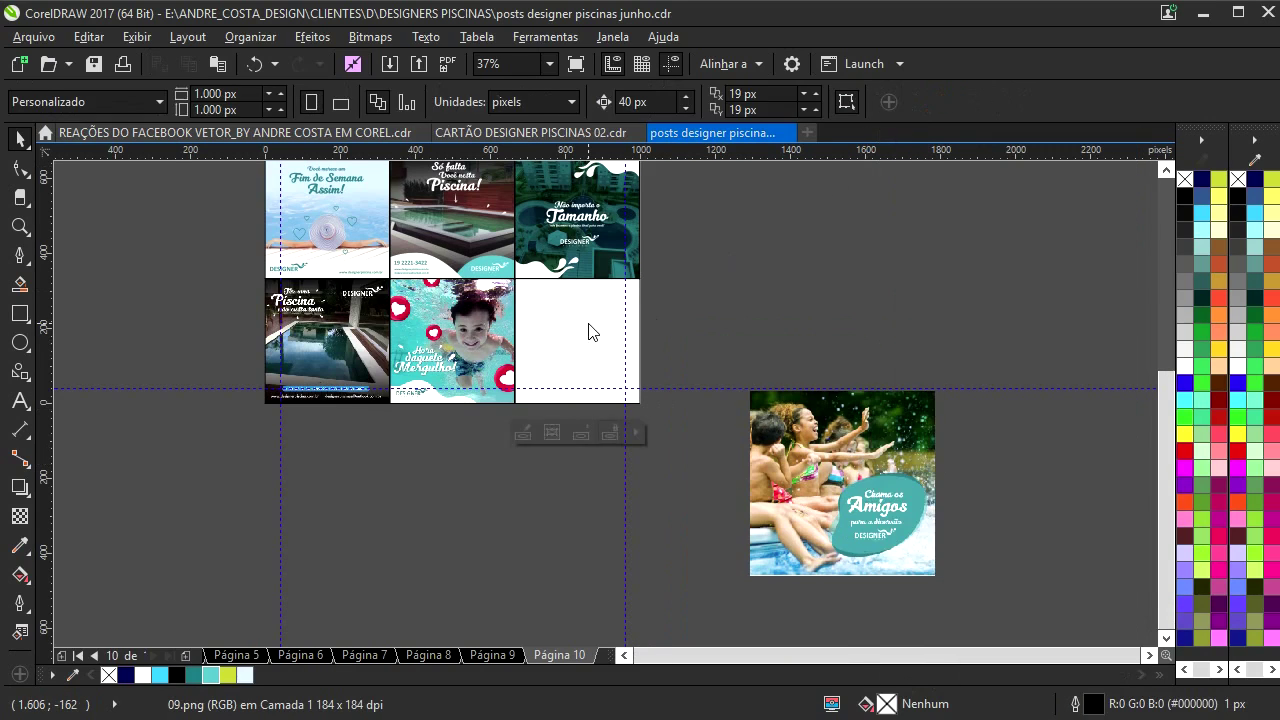
left_click(591, 329)
left_click(595, 318, "ctrl")
left_click_drag(678, 245, 654, 252)
left_click(764, 275)
left_click_drag(760, 308, 786, 358)
key("F4")
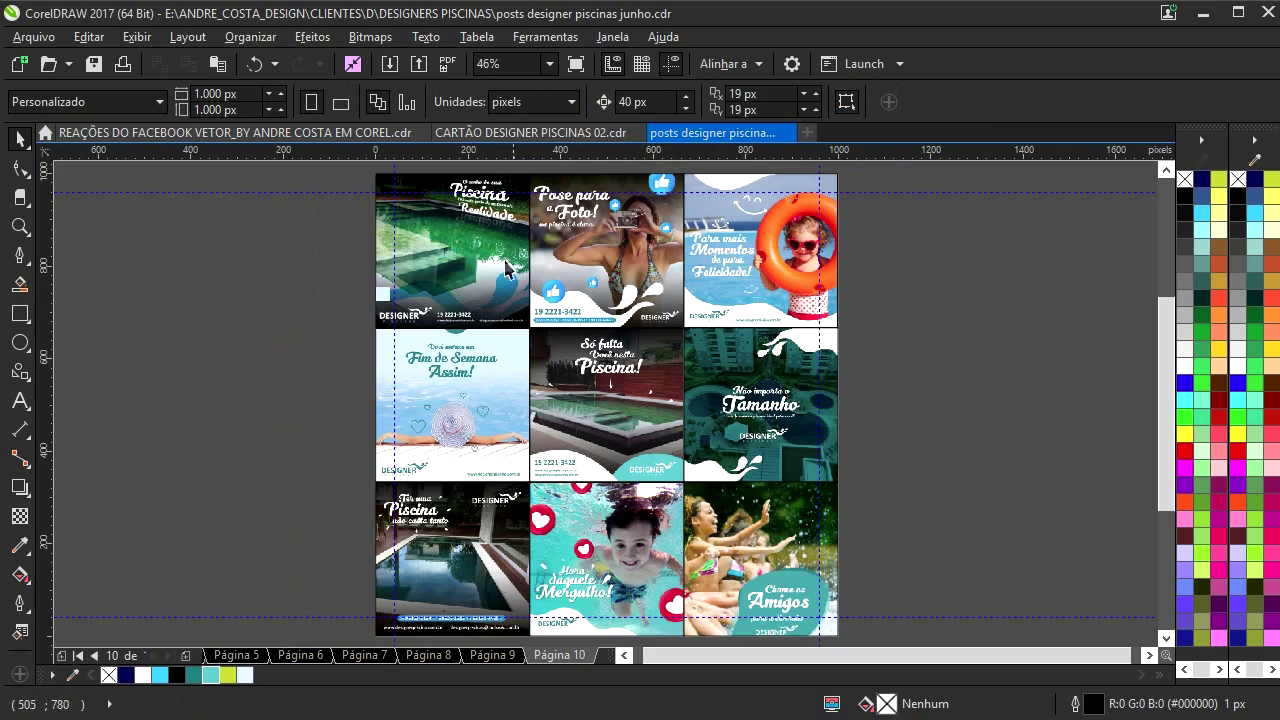
- Remove the outline from the grid's frame on page 10
scroll(520, 272, "down", 2)
left_click_drag(812, 537, 834, 545)
right_click(1239, 181)
left_click(906, 326)
key("F4")
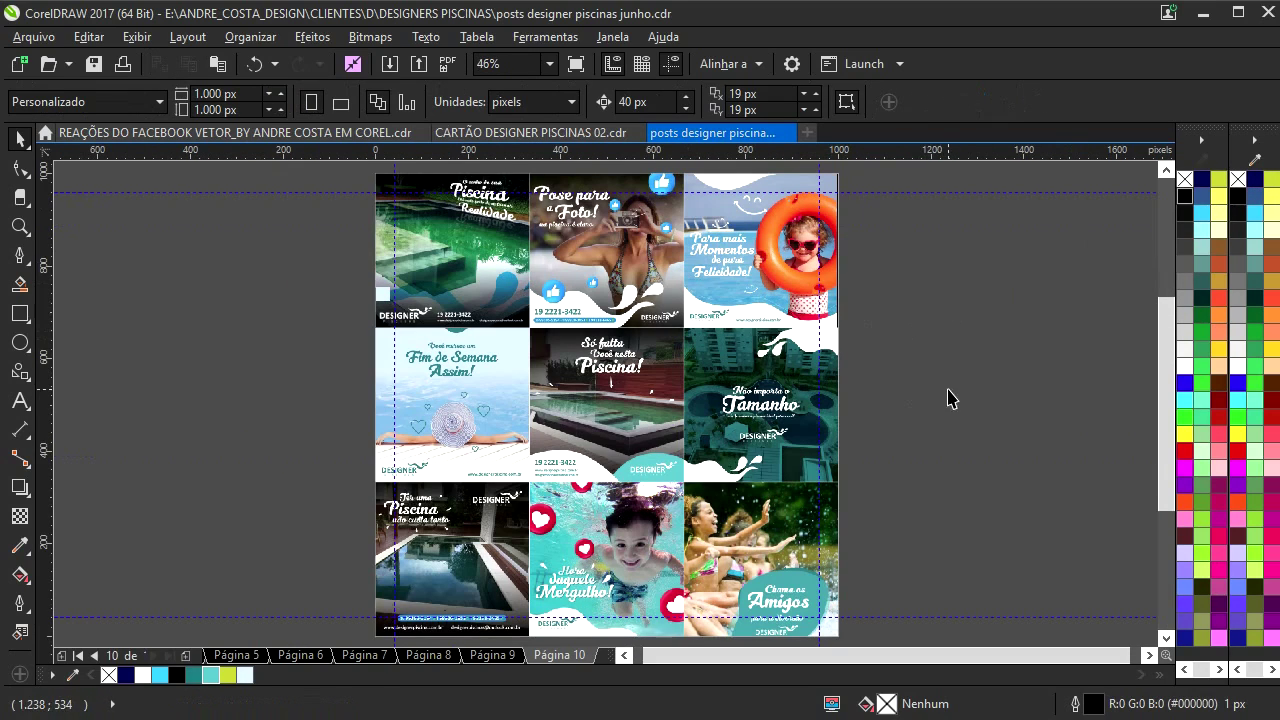
- Start a web export of the page 10 grid as PNG and set its width to 950 px with proportions kept
left_click(33, 36)
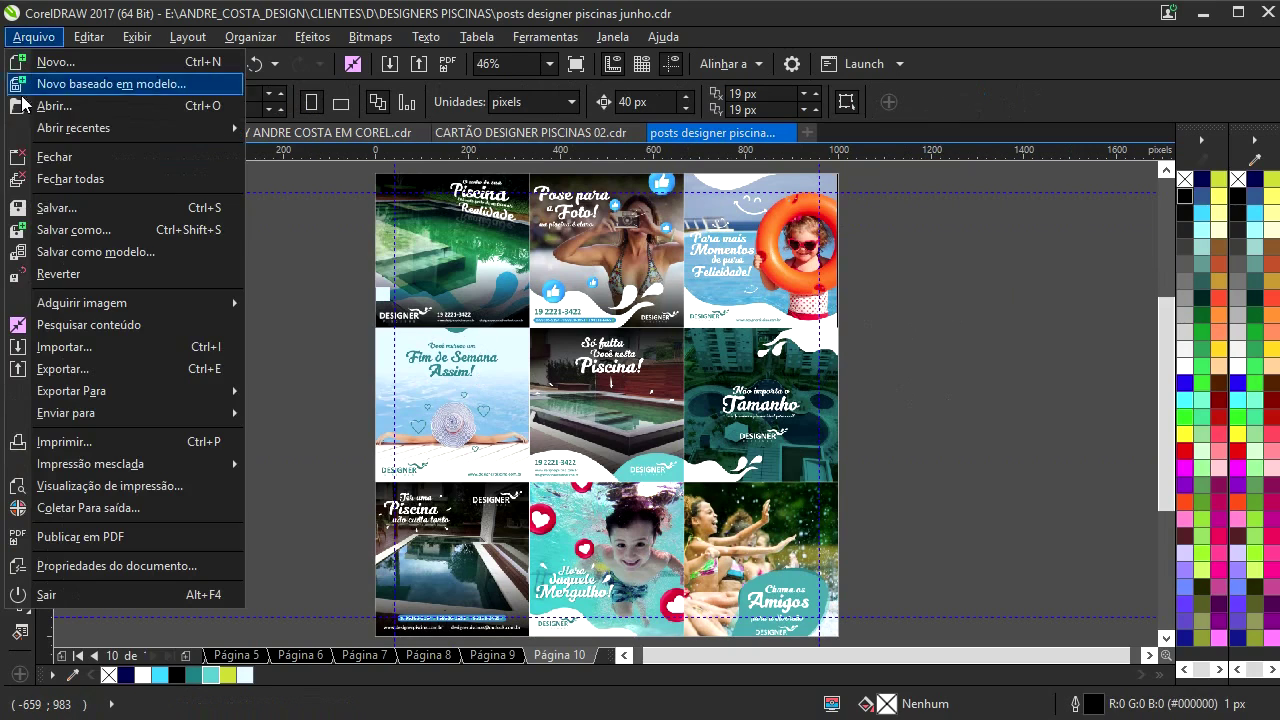
mouse_move(74, 398)
left_click(331, 415)
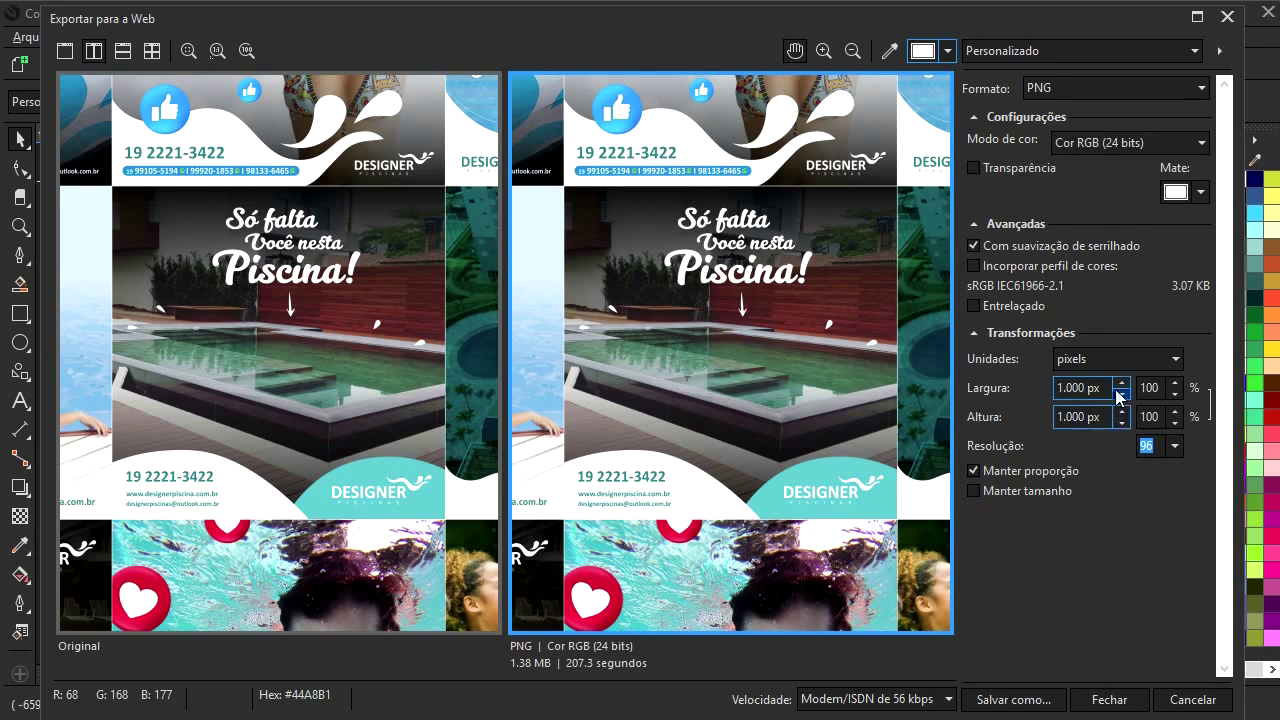
left_click_drag(1098, 388, 911, 378)
type("950")
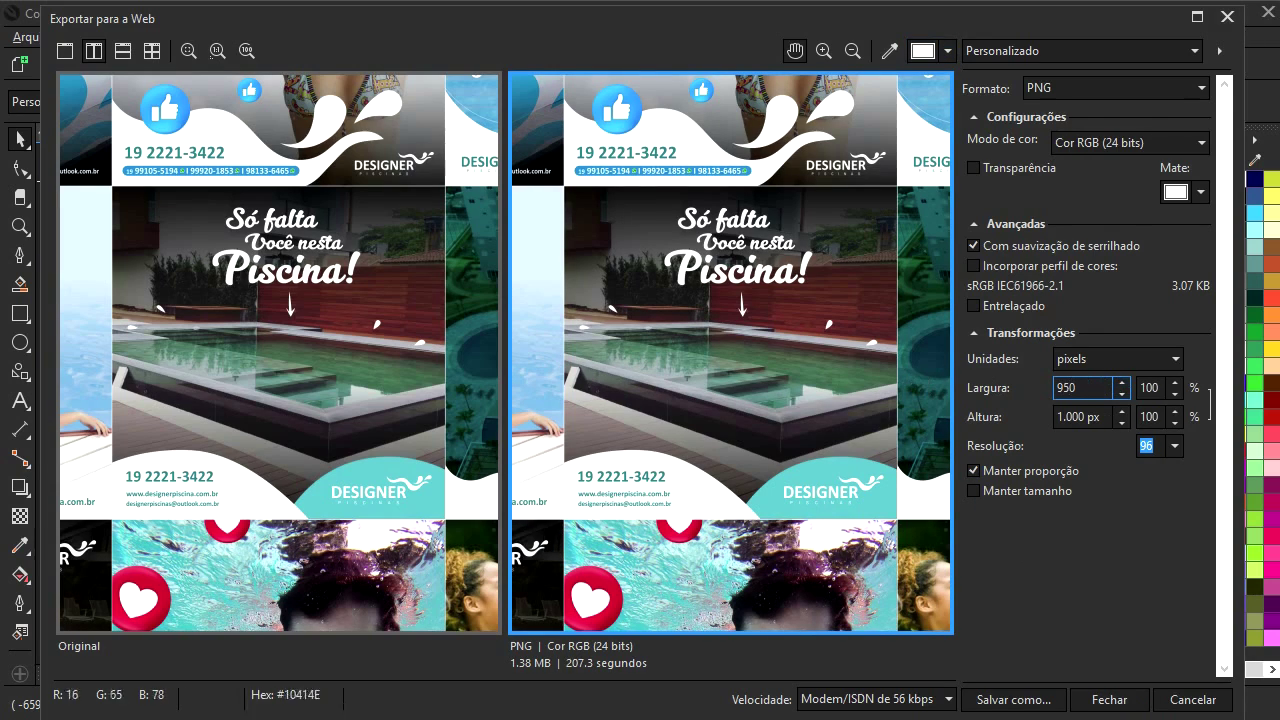
left_click(1102, 416)
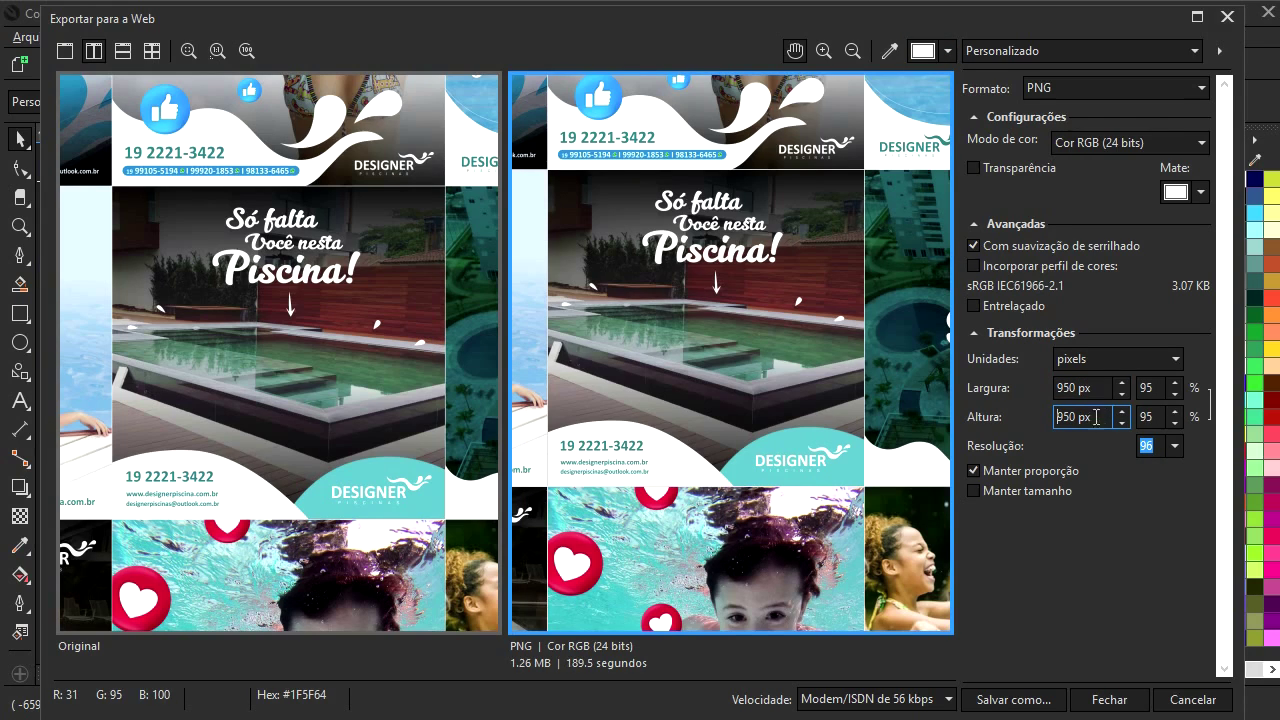
- Try proportional export widths of 900, 850 and 840 px for the PNG
left_click_drag(1100, 388, 897, 376)
type("90")
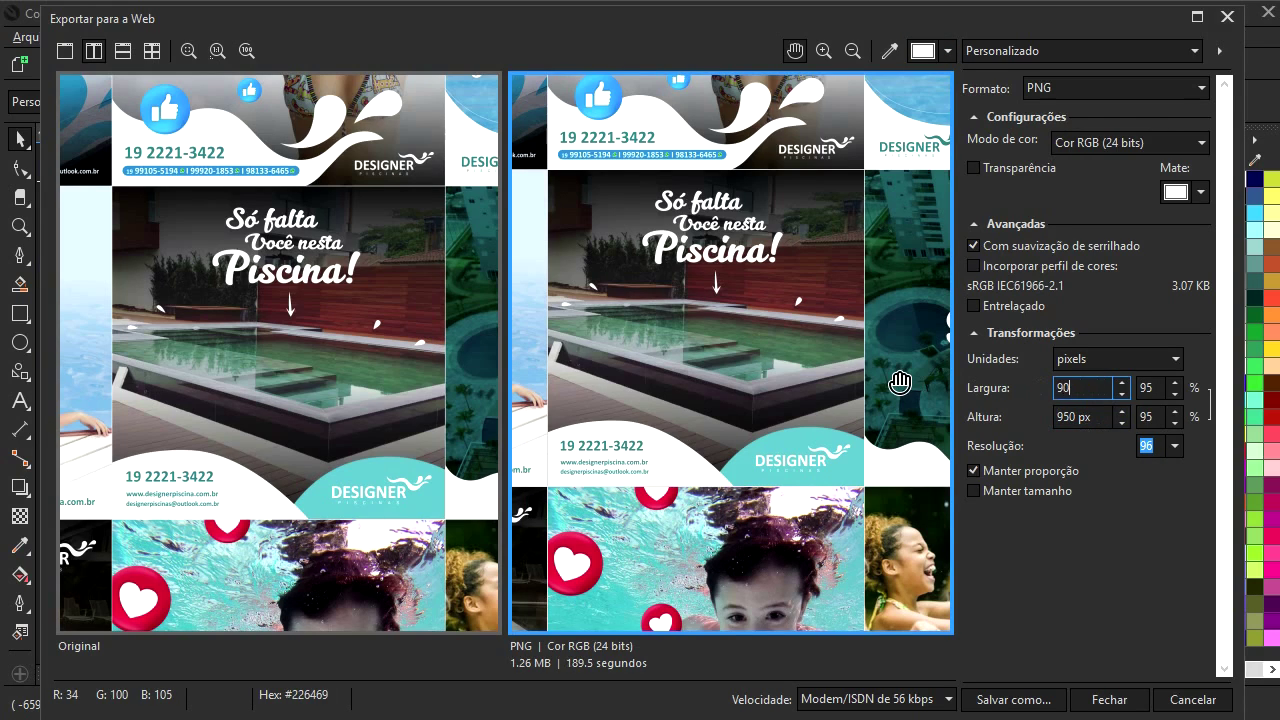
left_click(1095, 416)
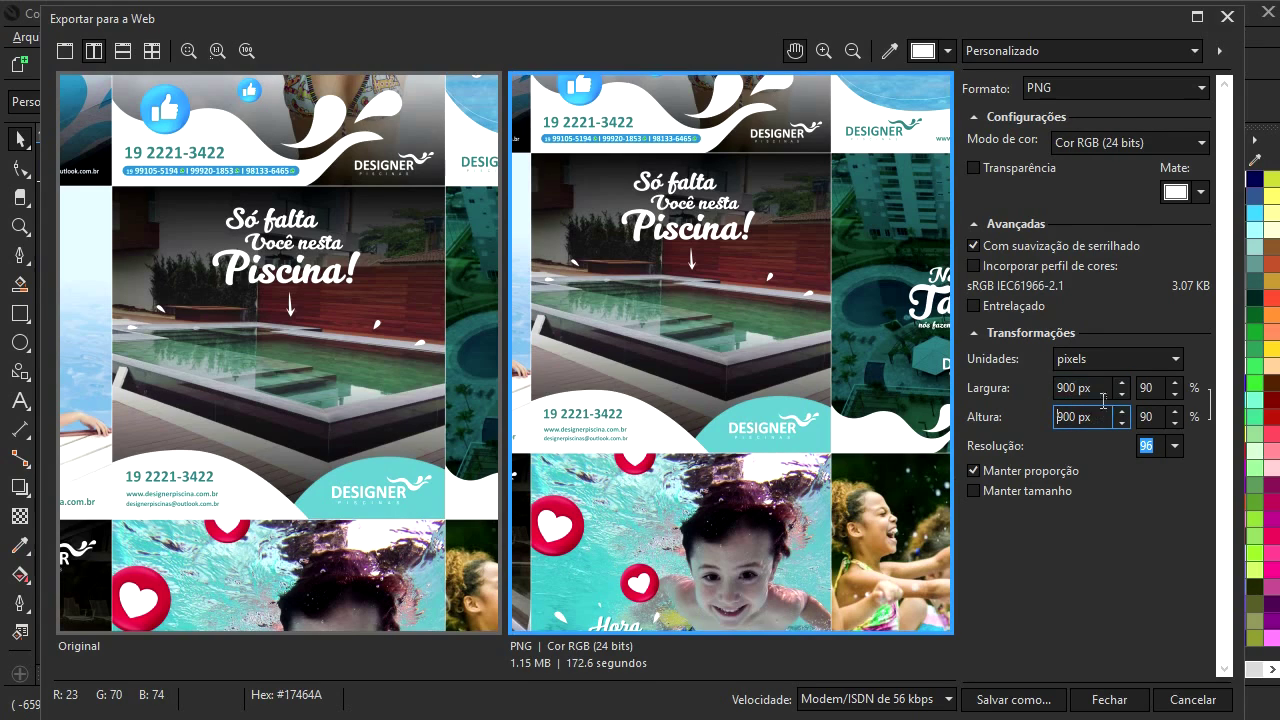
double_click(1080, 388)
type("850")
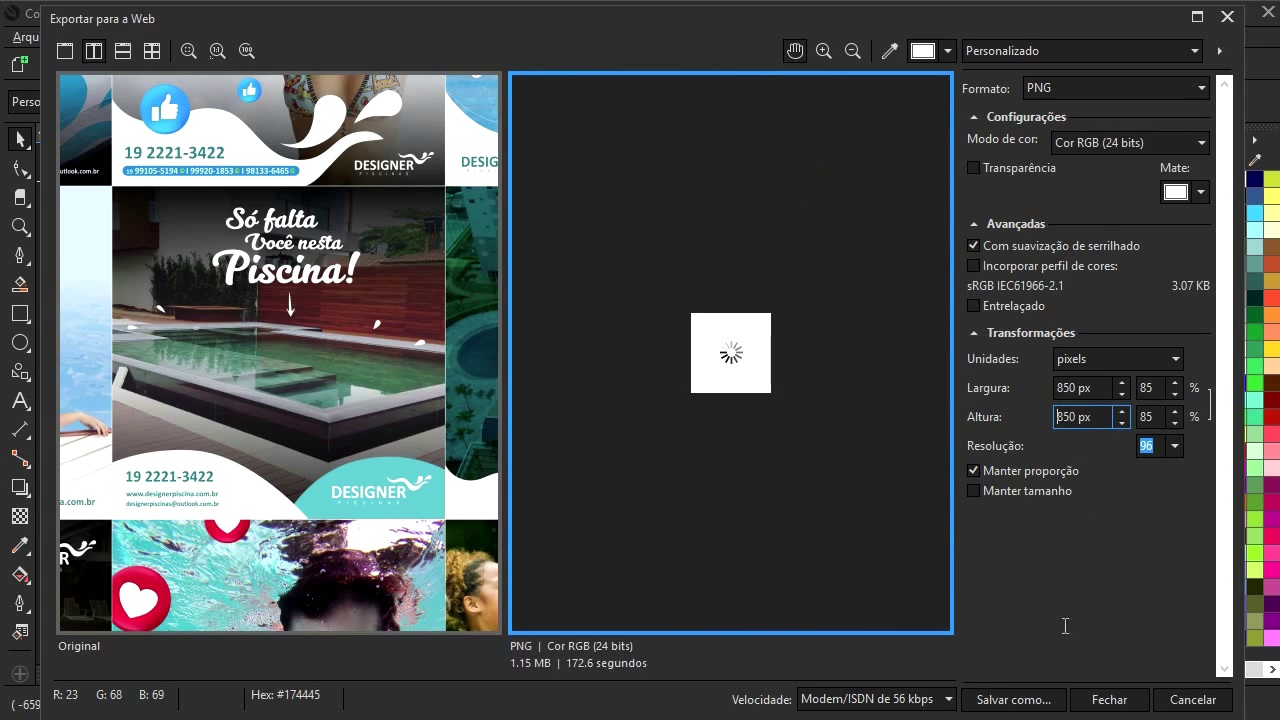
left_click(1088, 394)
type("84")
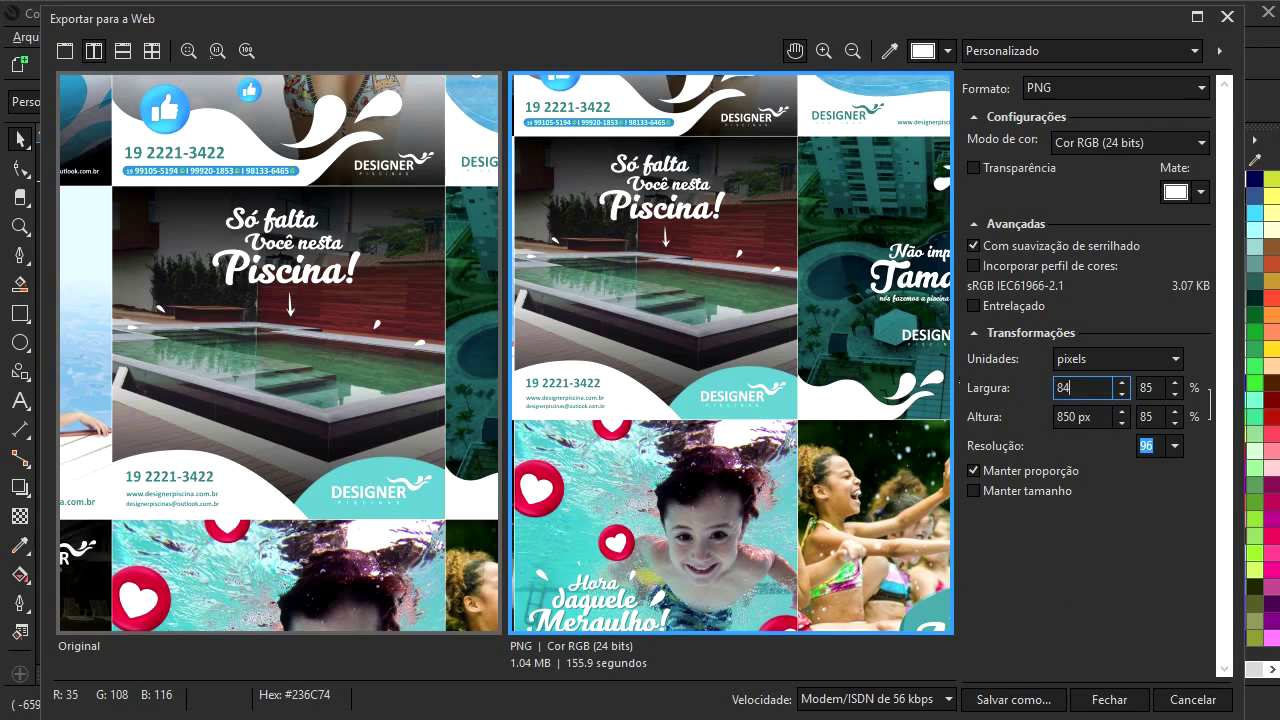
type("0")
left_click(1094, 418)
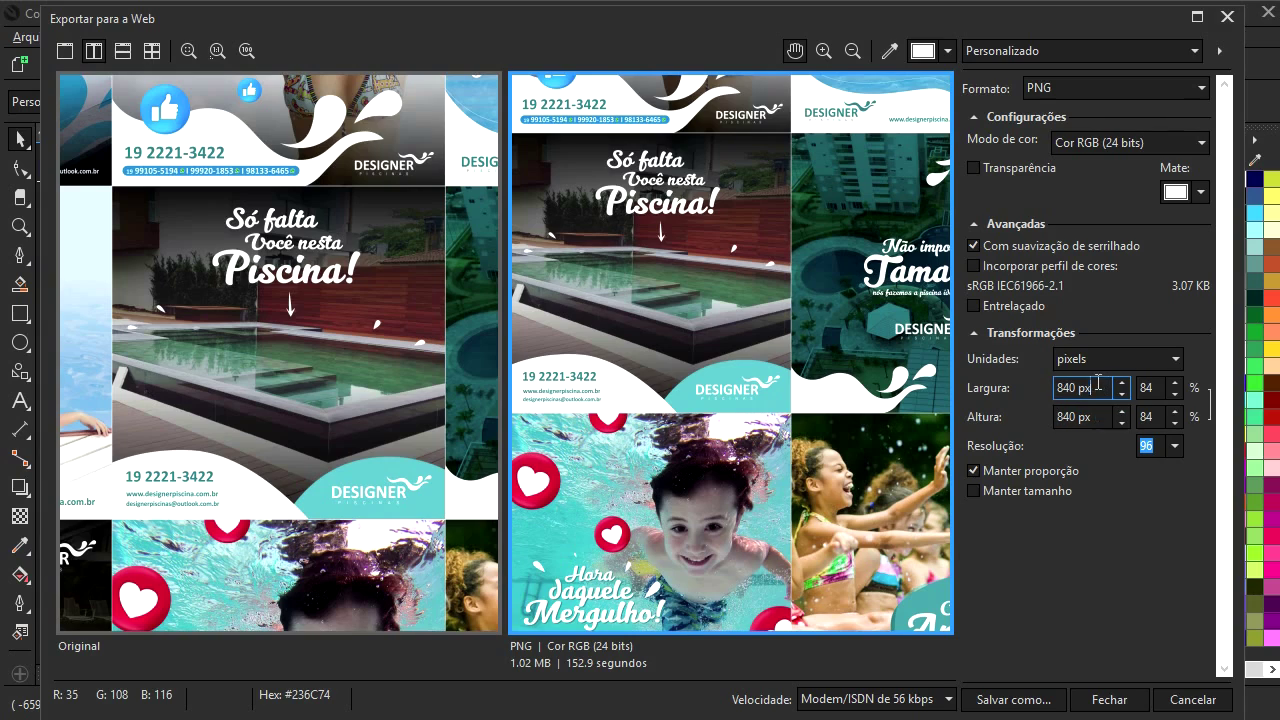
- Set the export size to 820 by 820 px and save the PNG as apresentação in the posts designer folder
left_click(1098, 385)
type("820")
left_click(1095, 416)
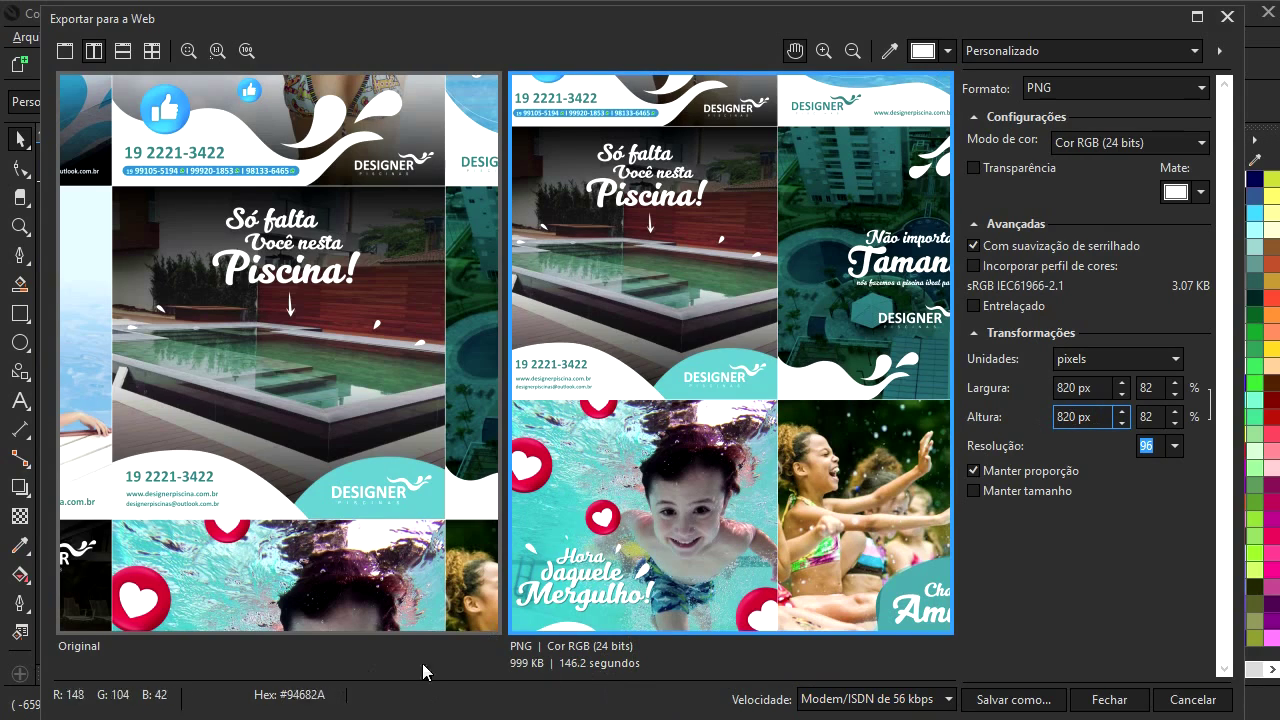
left_click(1012, 699)
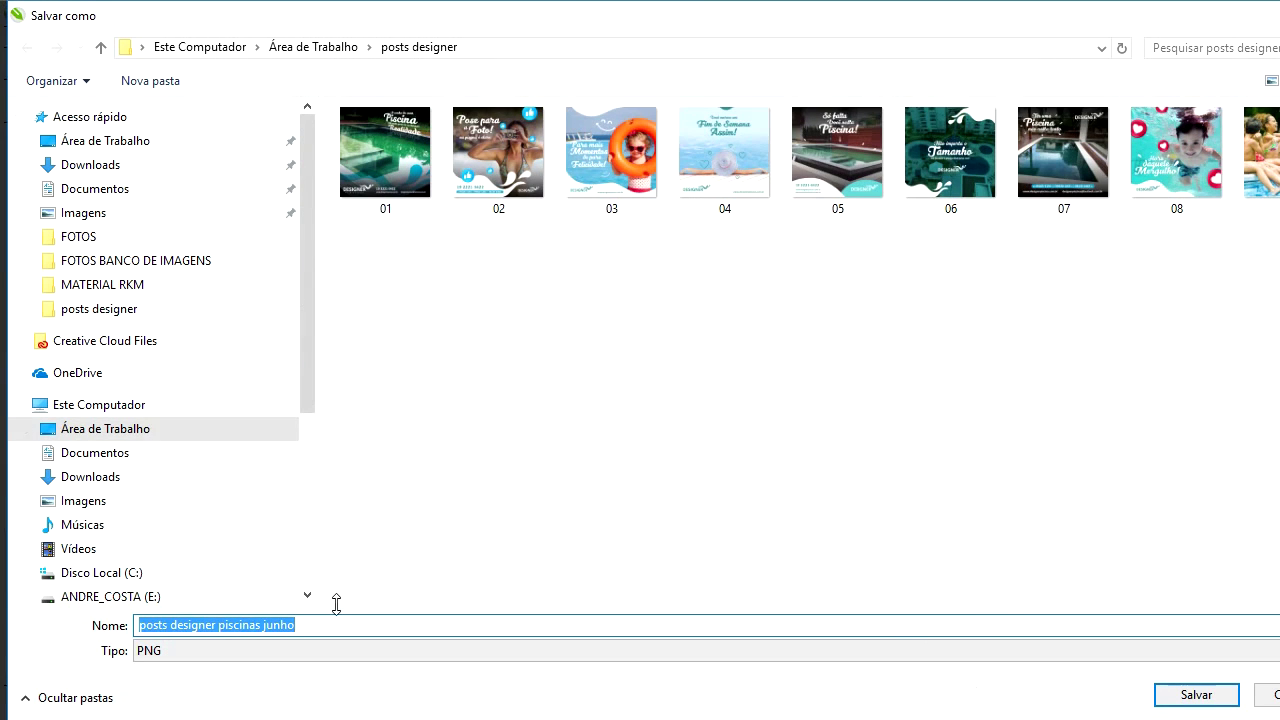
type("apresentação")
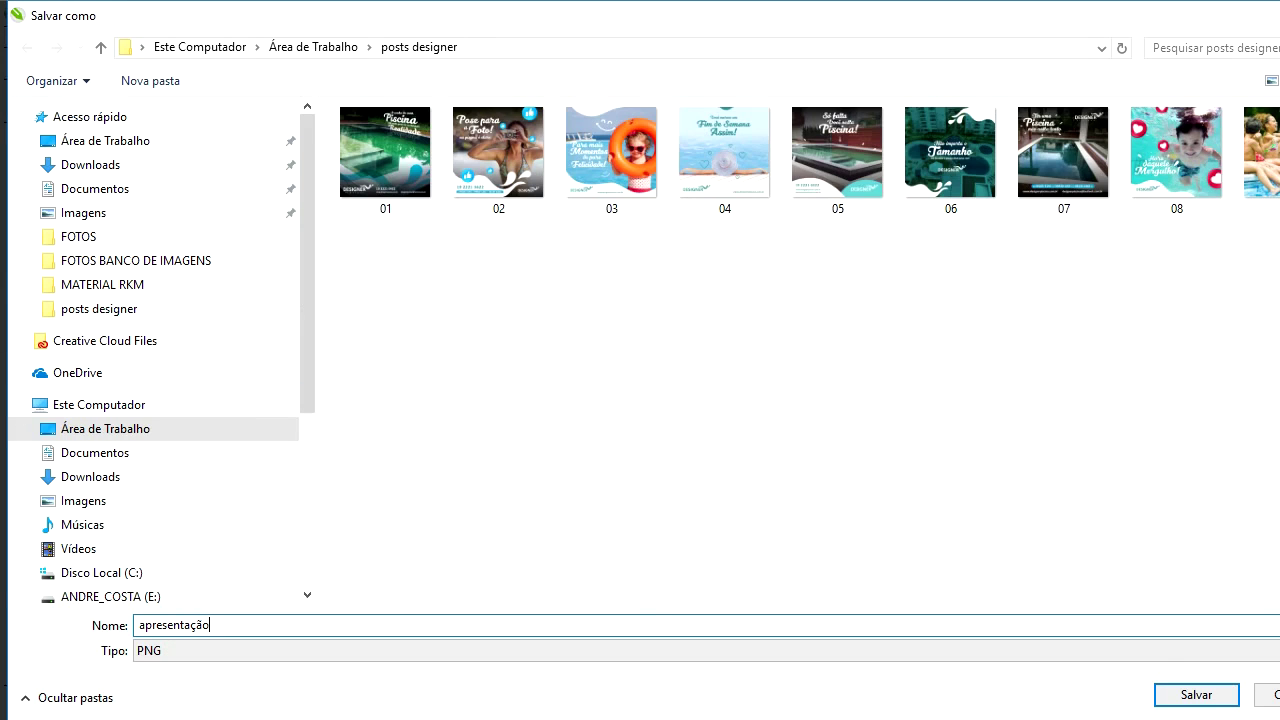
key("Return")
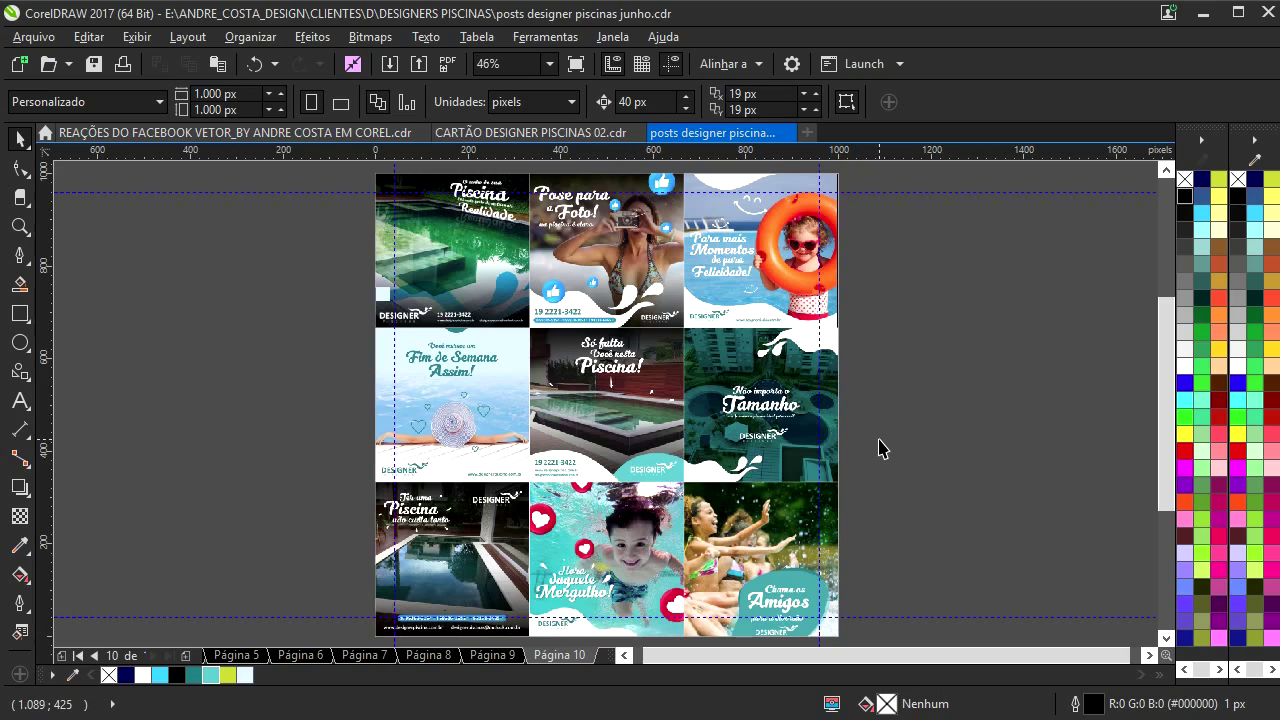
- Scale down and reposition image 09 inside the grid's lower-right cell so the whole post fits the frame
left_click(736, 530)
scroll(740, 530, "down", 1)
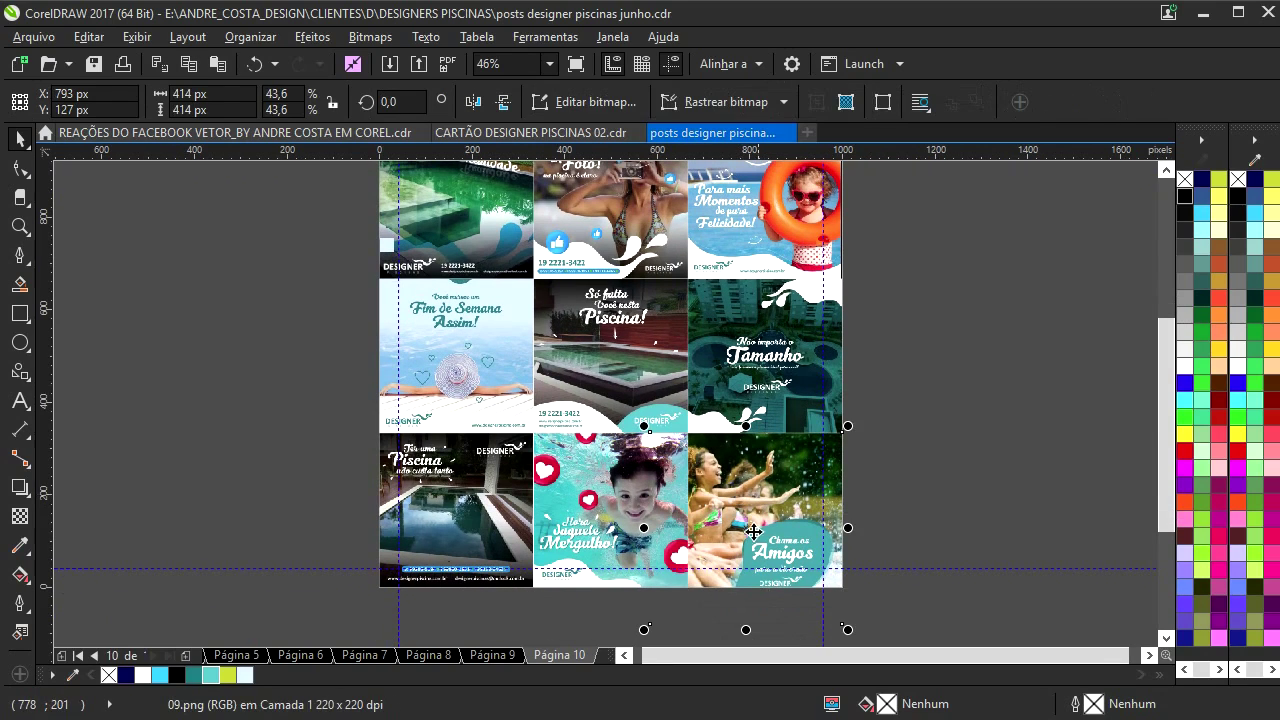
left_click_drag(648, 629, 684, 593)
left_click_drag(720, 514, 723, 466)
left_click_drag(806, 552, 842, 577)
scroll(845, 588, "up", 4)
scroll(869, 610, "up", 1)
scroll(841, 577, "down", 2)
scroll(840, 580, "down", 3)
left_click(913, 475)
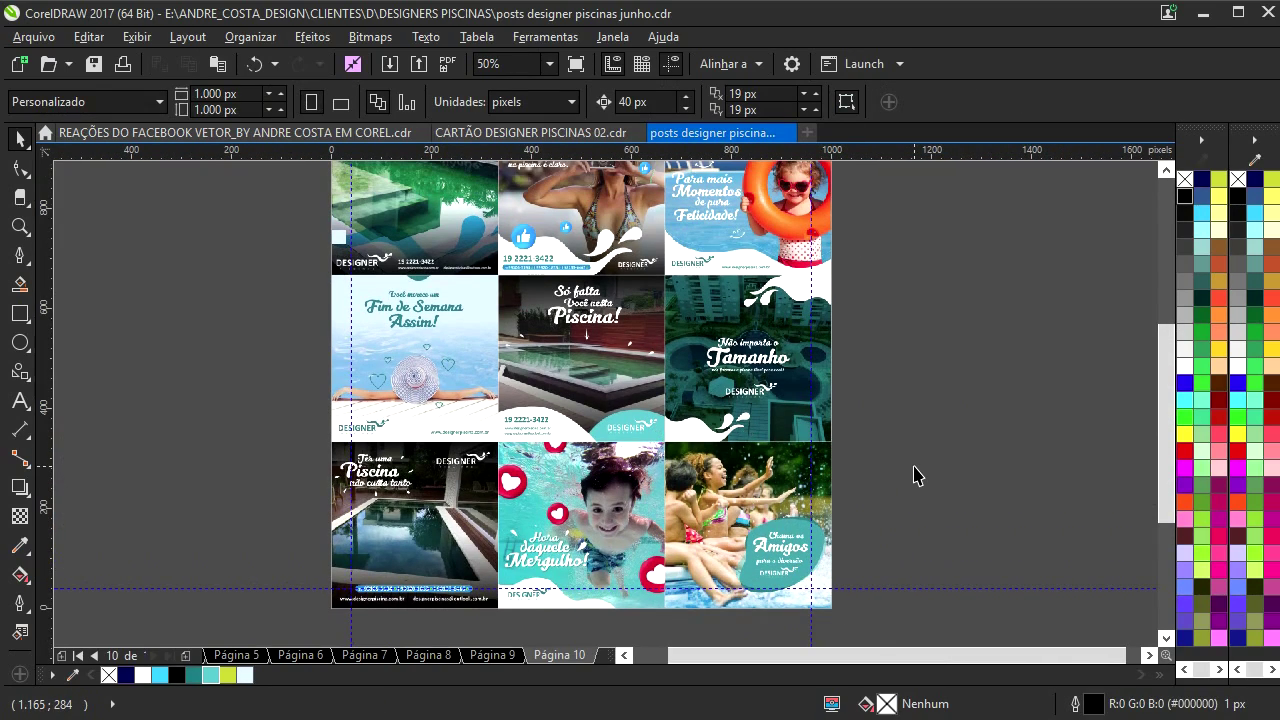
scroll(913, 475, "down", 1)
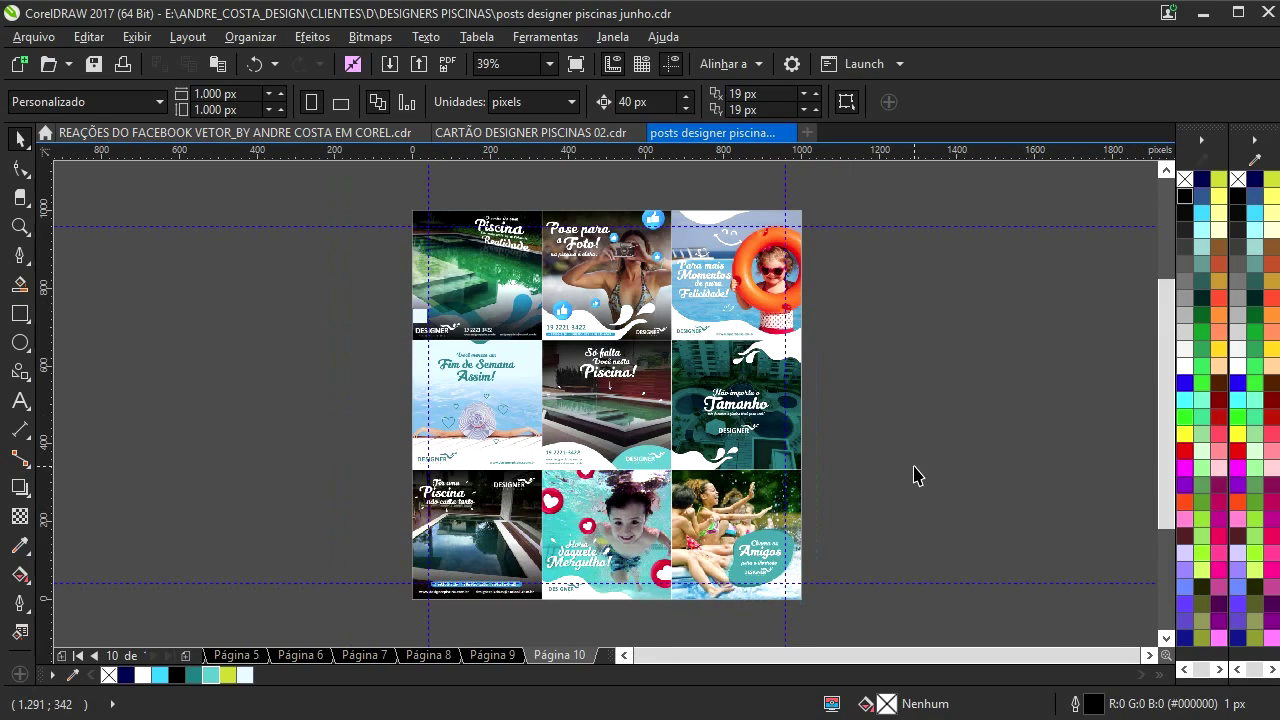